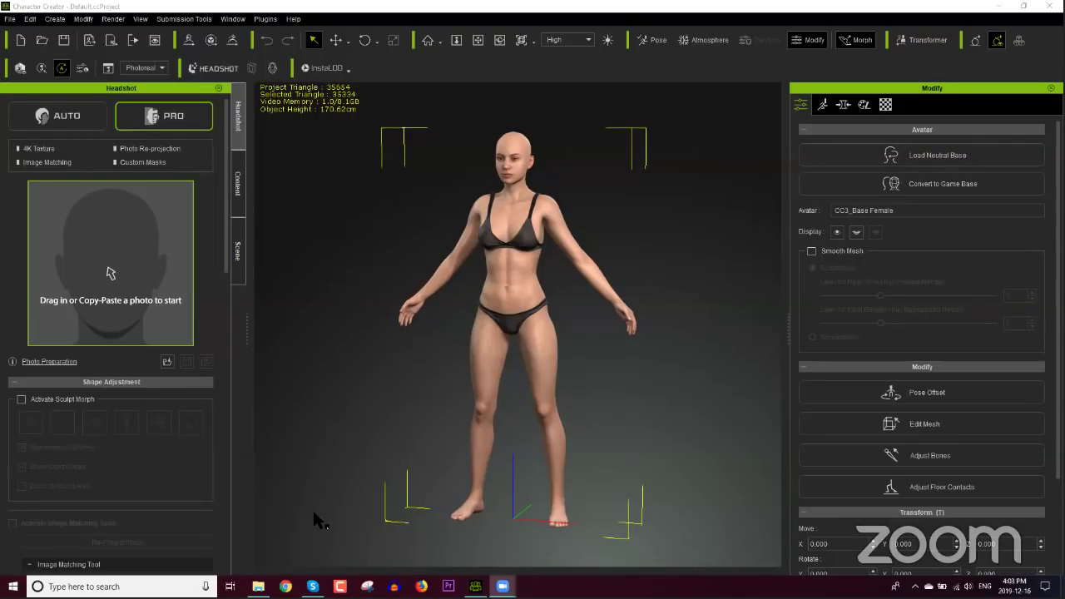
Step: Launch Google Chrome from the Windows taskbar
click(286, 586)
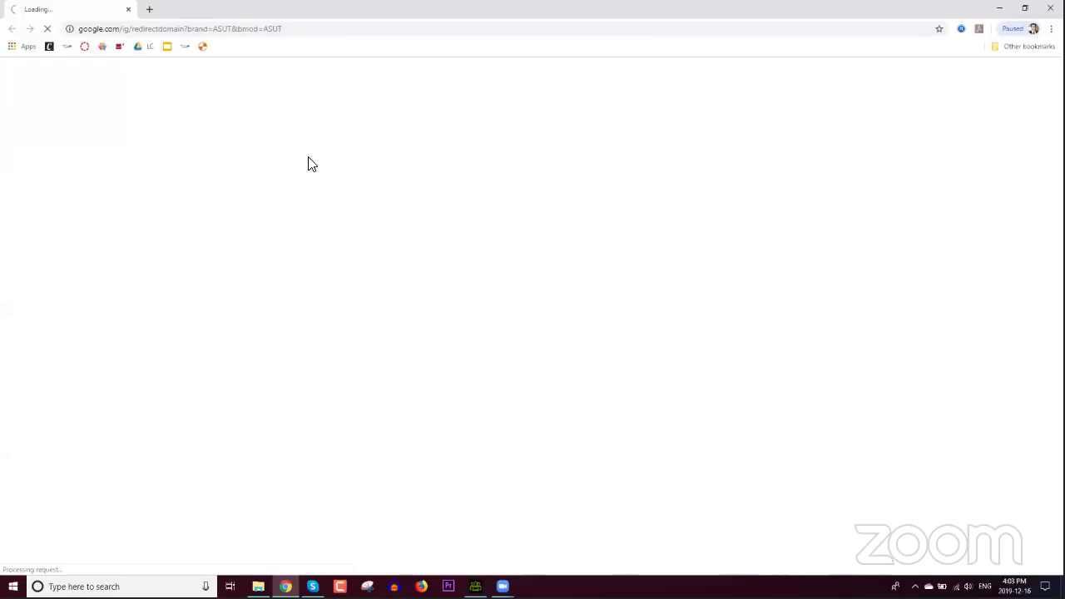
Step: Search Google for 'headshot plugin iclone' and open Reallusion's Headshot page
click(247, 30)
text(headshot plugin iclone)
key(Return)
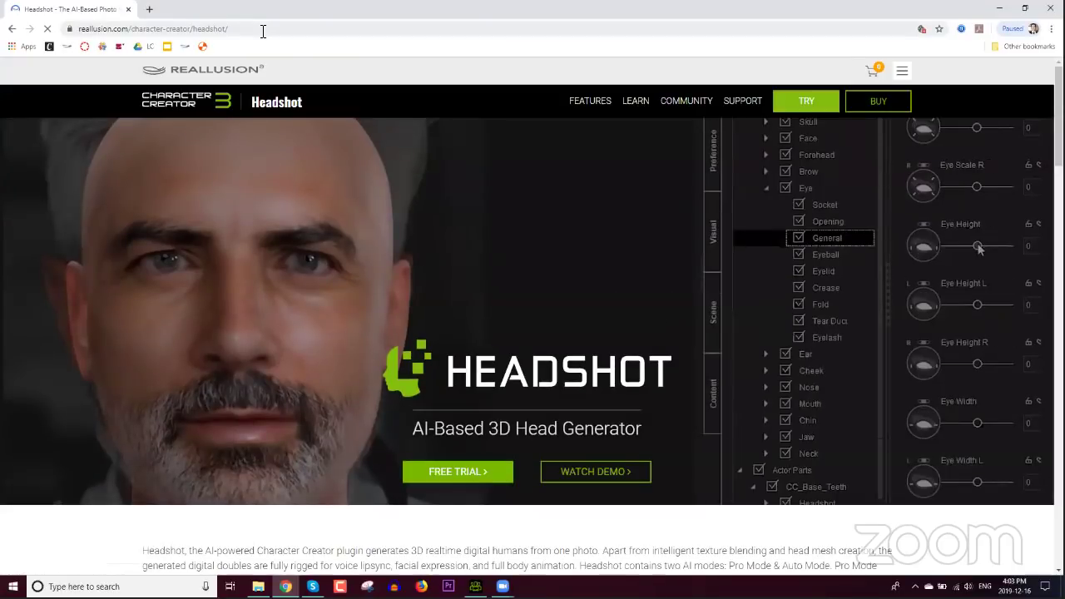
click(262, 29)
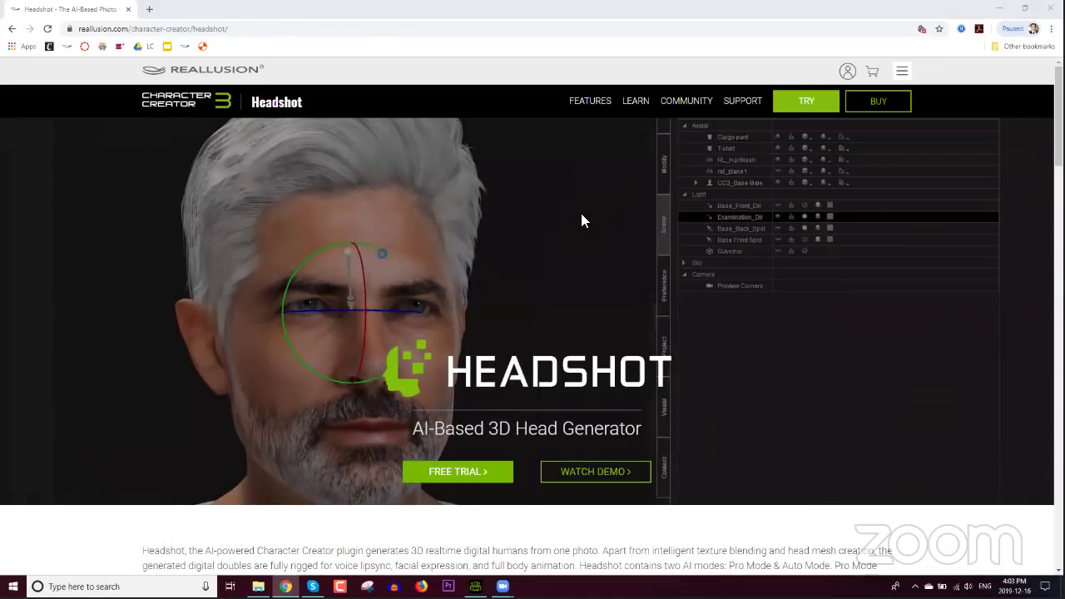
Step: Scroll through the Headshot product page, then minimize Chrome
scroll(611, 252, down, 1)
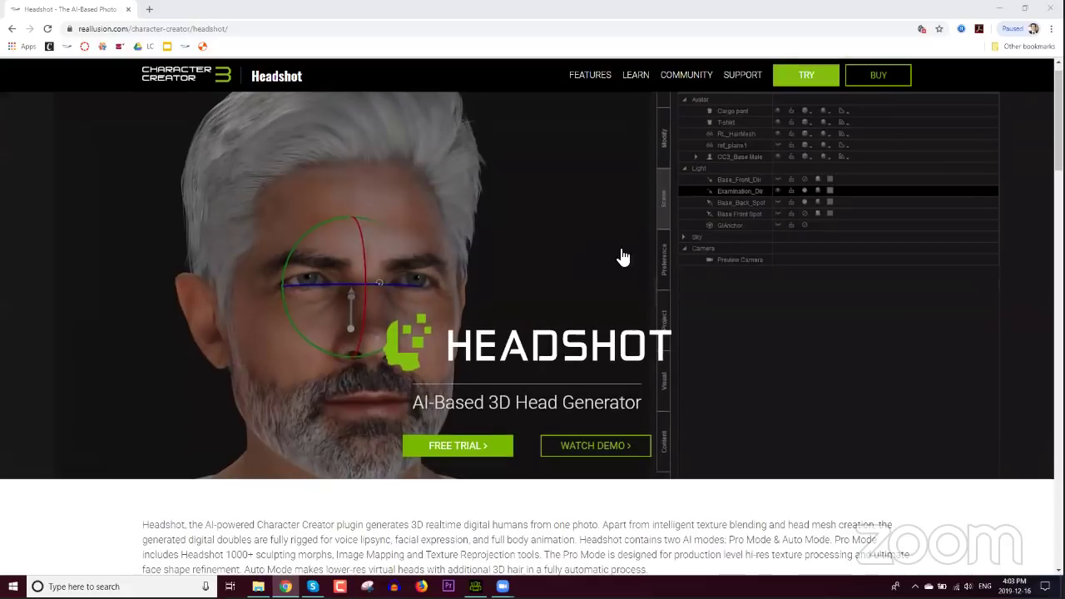
scroll(622, 257, down, 4)
scroll(619, 260, down, 10)
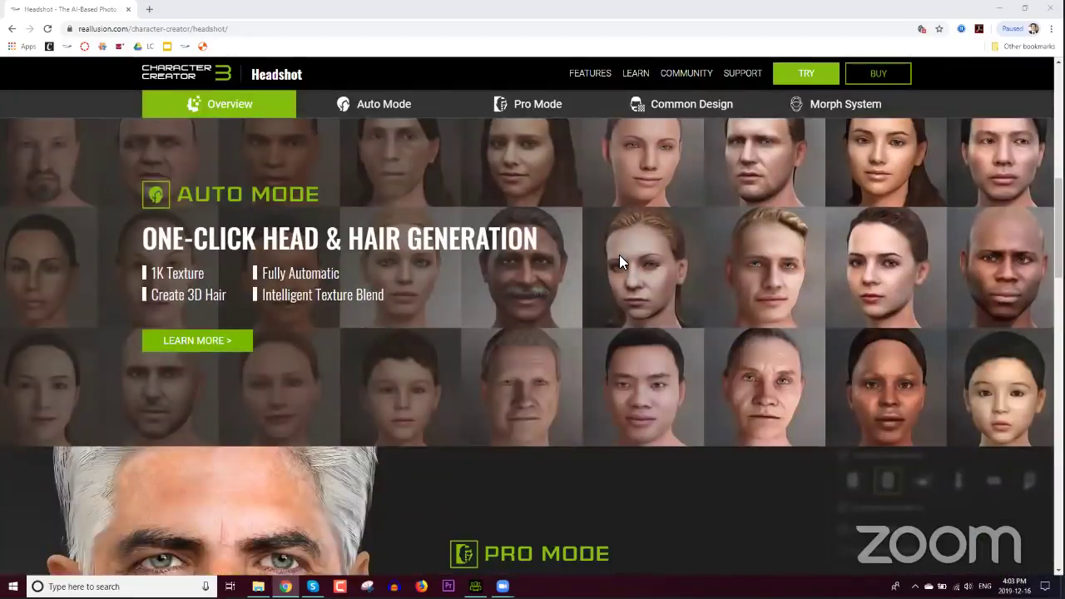
scroll(618, 262, down, 2)
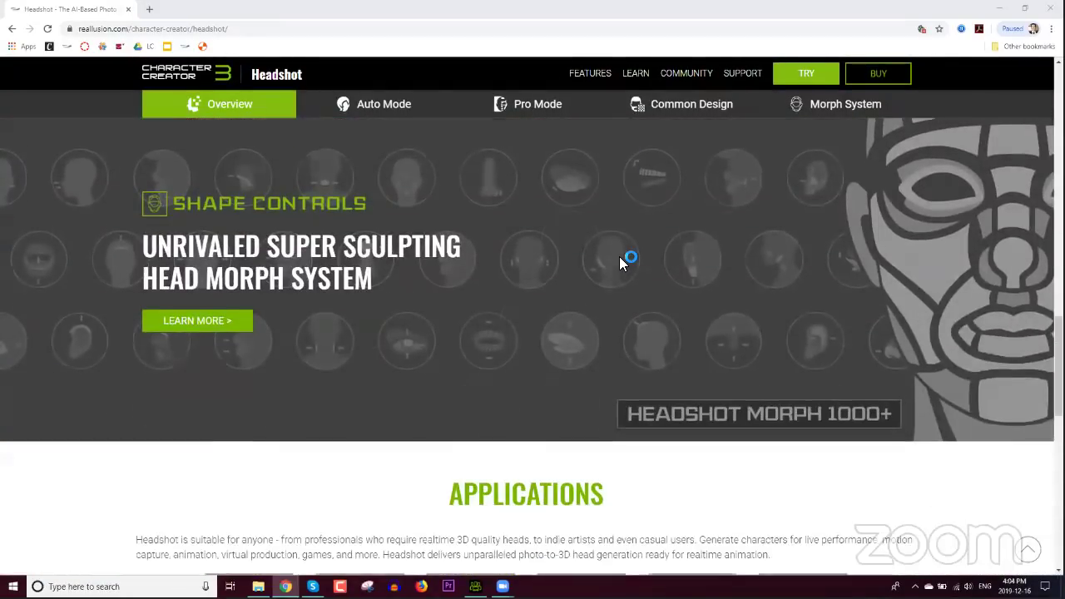
scroll(618, 259, down, 3)
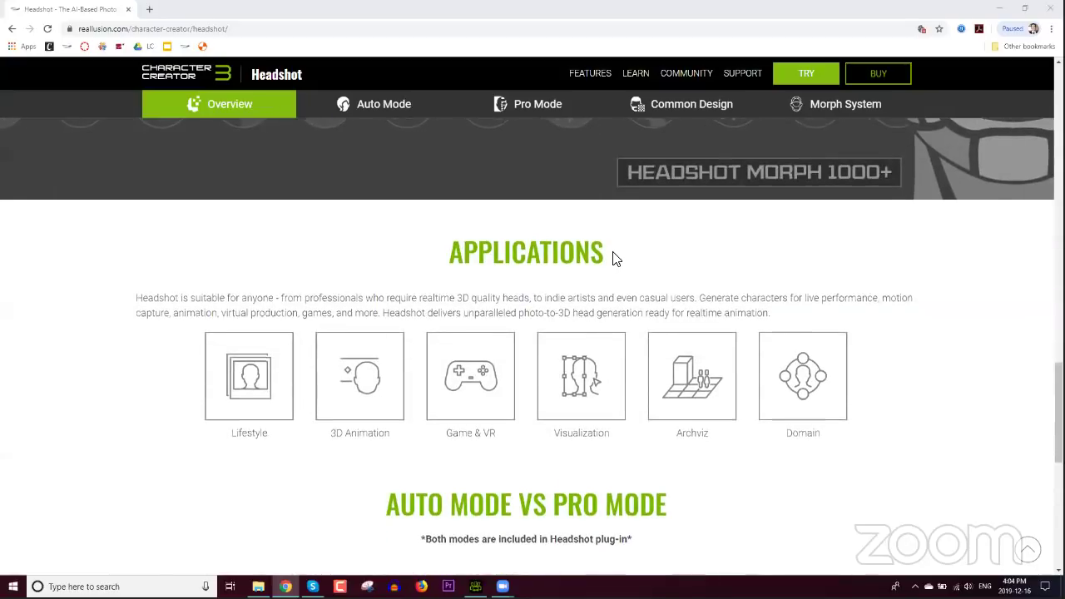
scroll(613, 255, down, 5)
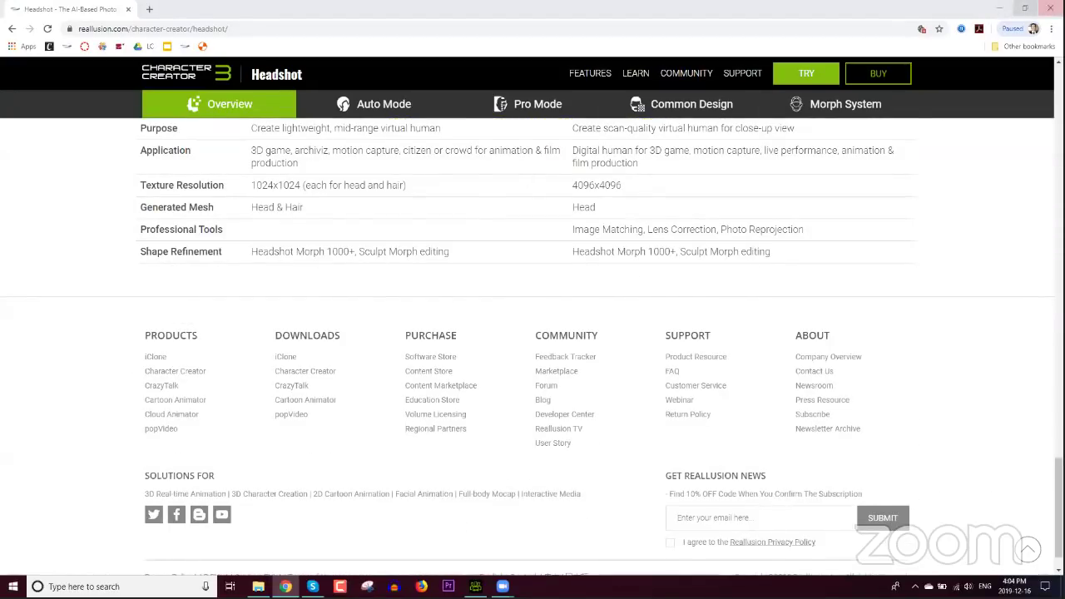
click(998, 9)
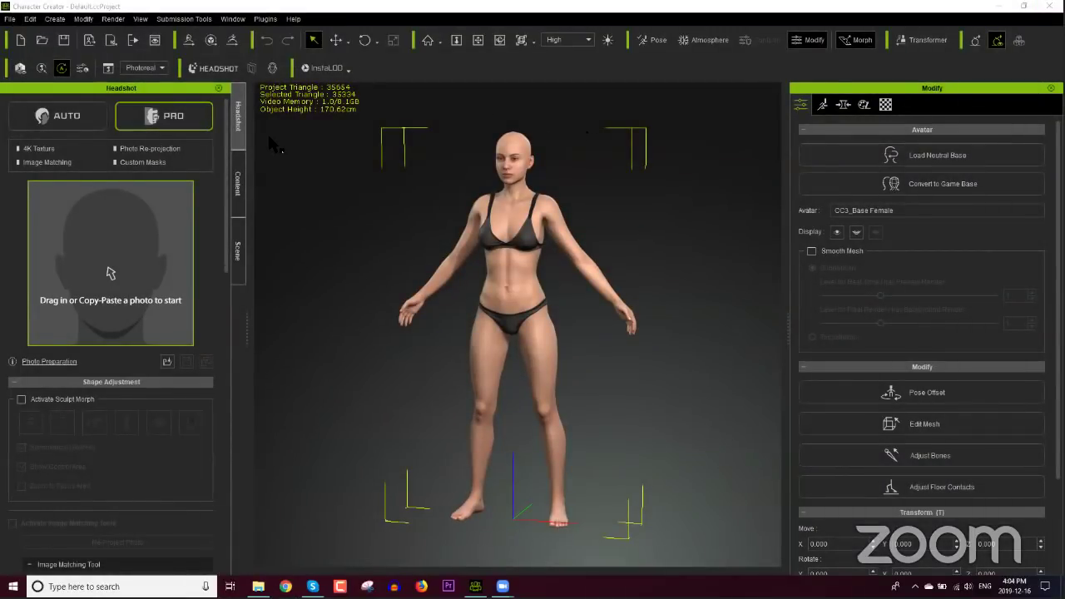
Step: Set Headshot to Auto mode, check the Plugins > Headshot menu, and open the Photo Preparation guide
click(85, 116)
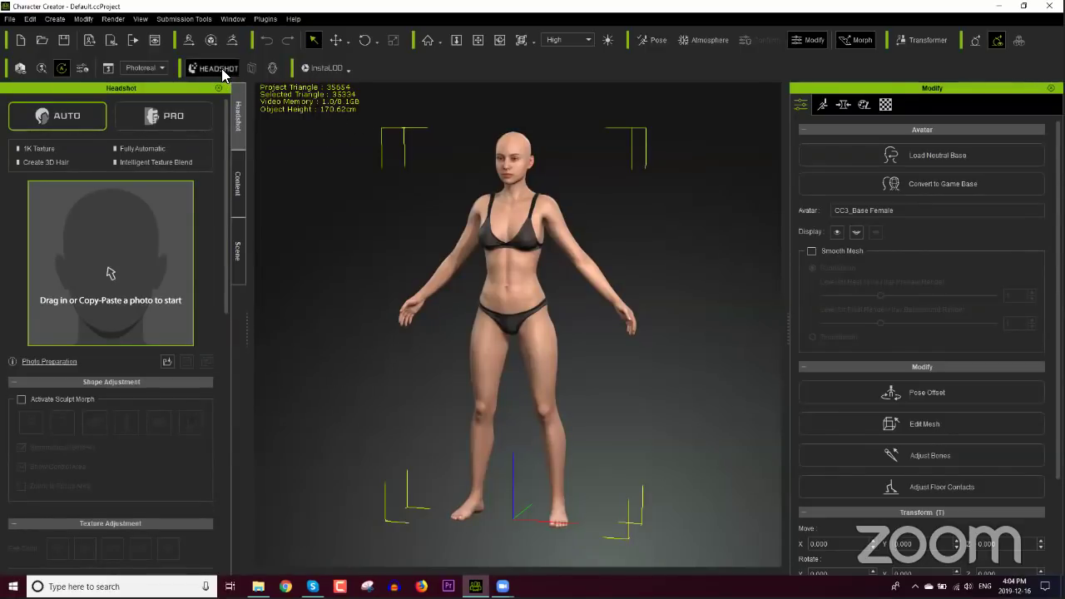
click(263, 20)
mouse_move(331, 67)
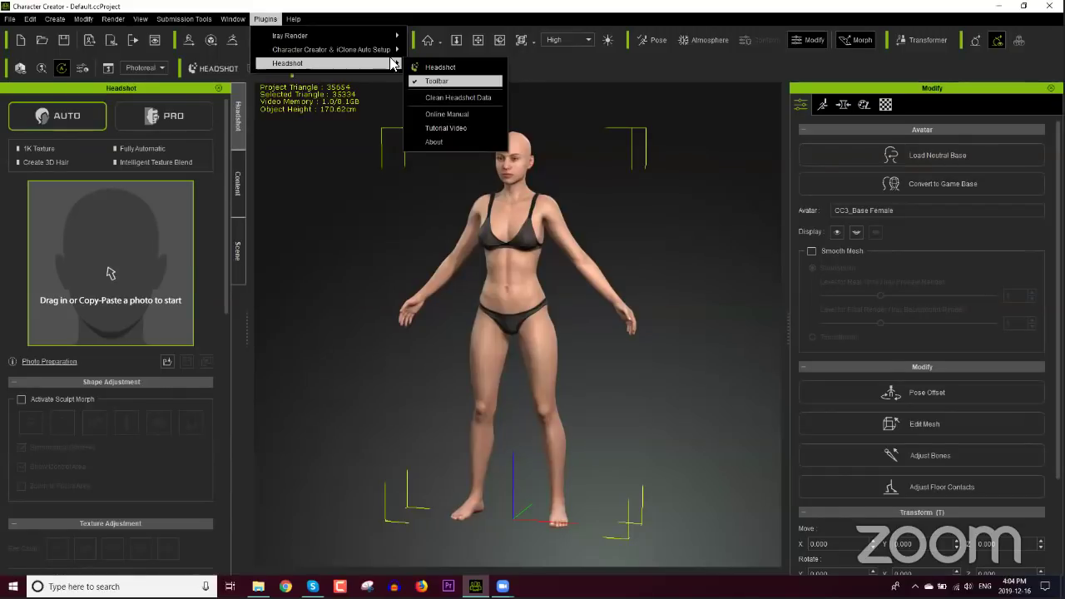
click(361, 23)
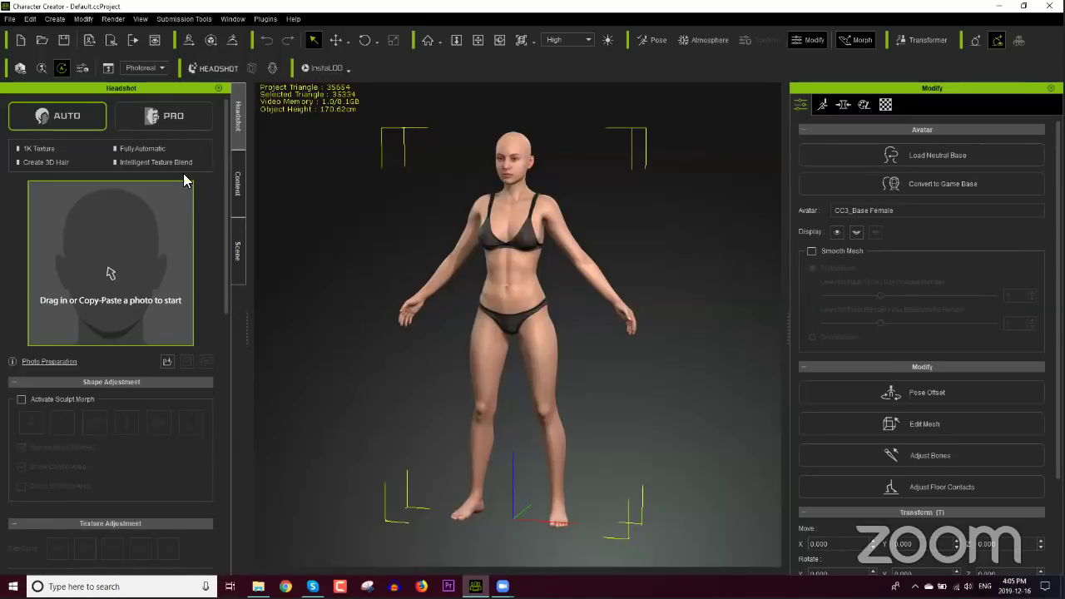
click(51, 363)
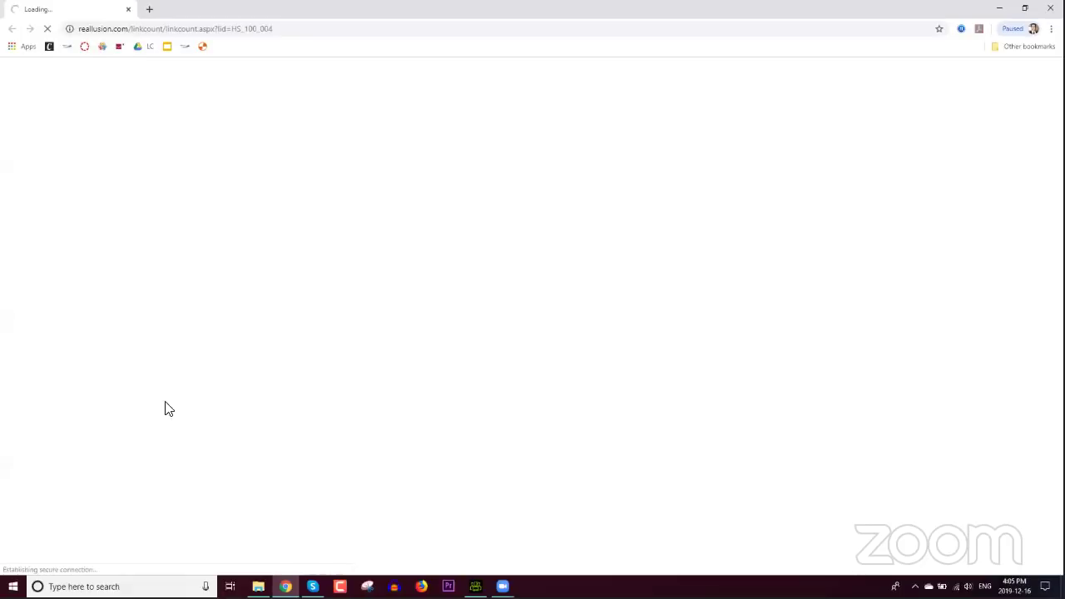
Step: Return to the Source Photo Guide in Chrome and open the Photo for Auto Mode section
mouse_move(475, 586)
click(475, 560)
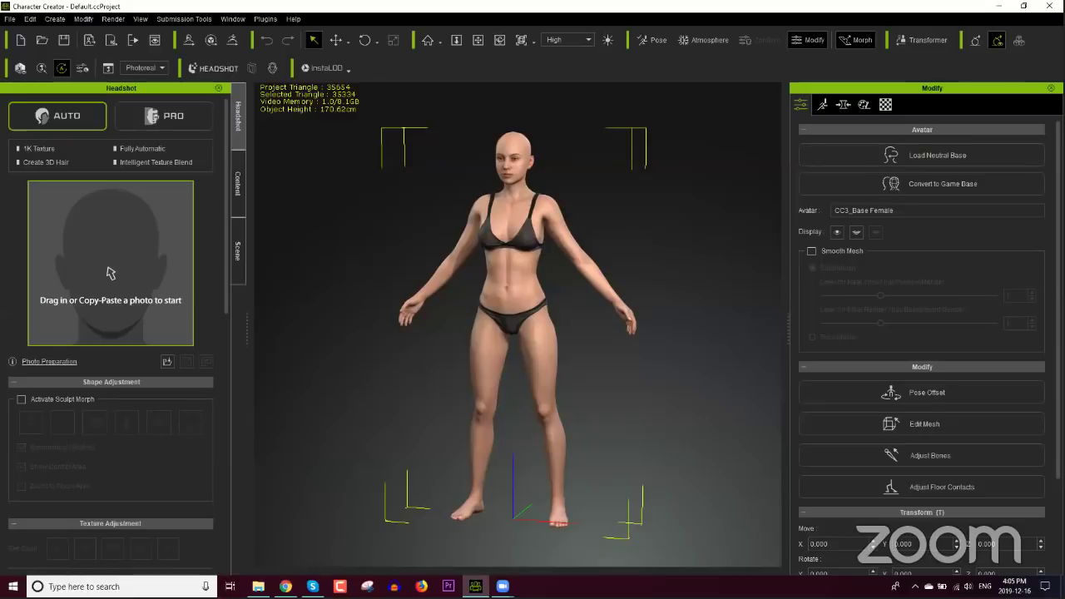
key(alt+Tab)
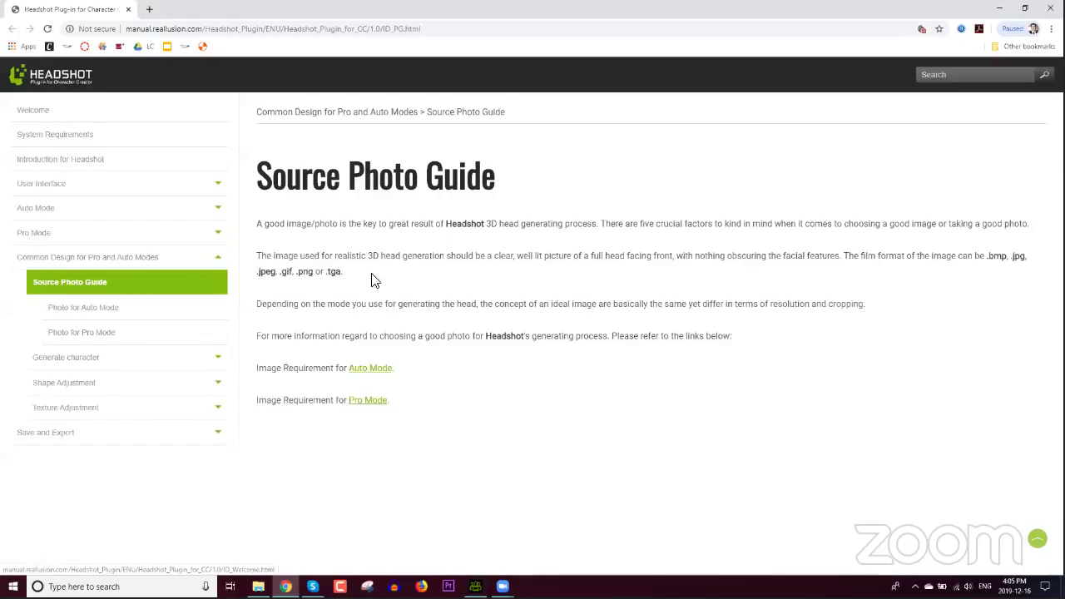
click(120, 312)
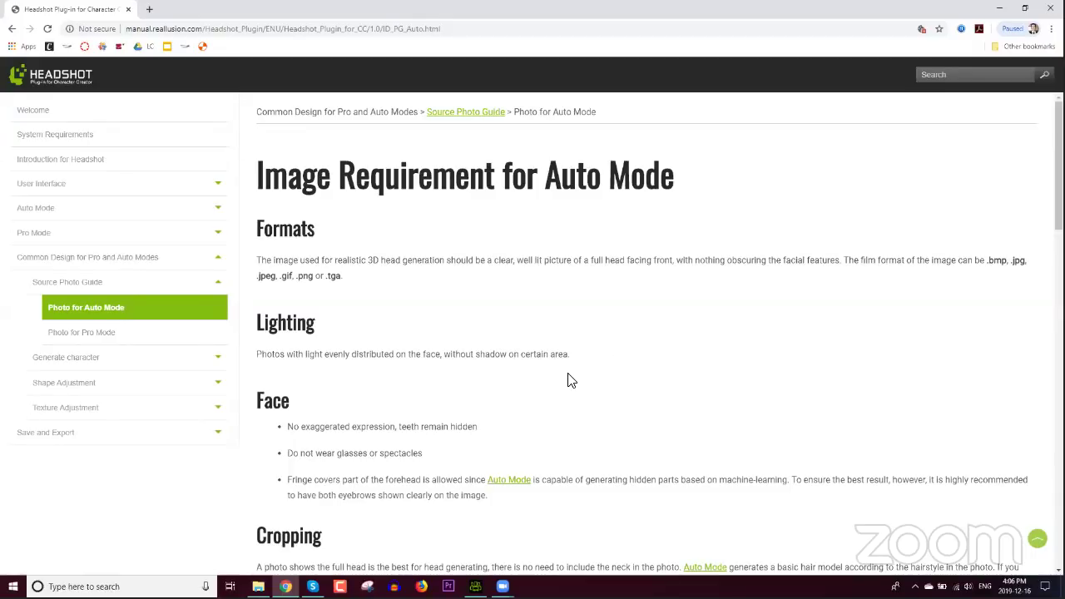
Step: Read the Auto Mode requirements down to the facing-direction and covering-issue example photos
scroll(565, 387, down, 8)
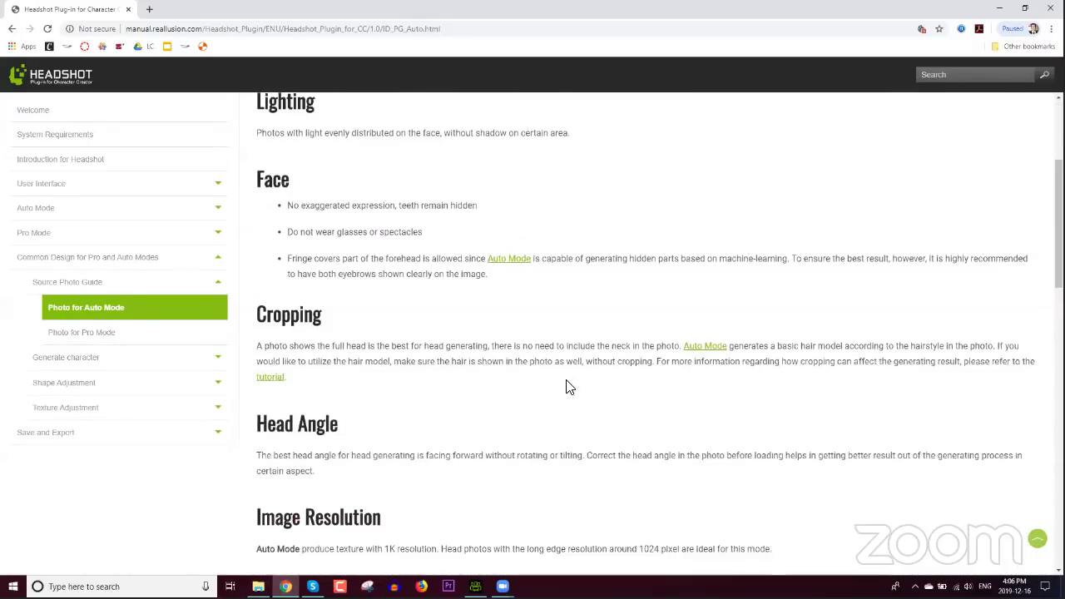
scroll(624, 374, down, 1)
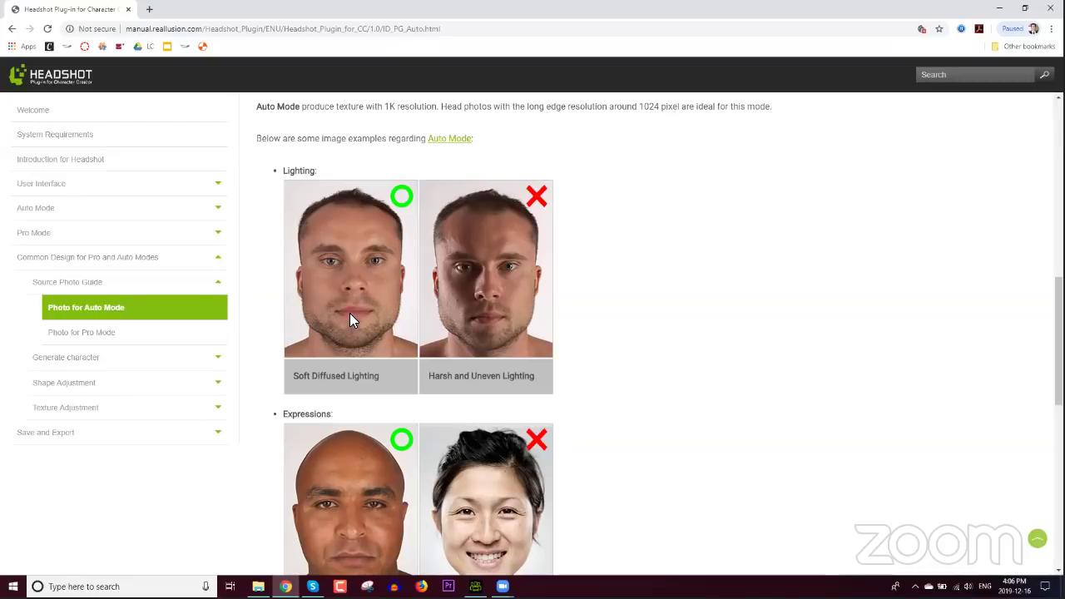
scroll(662, 331, down, 3)
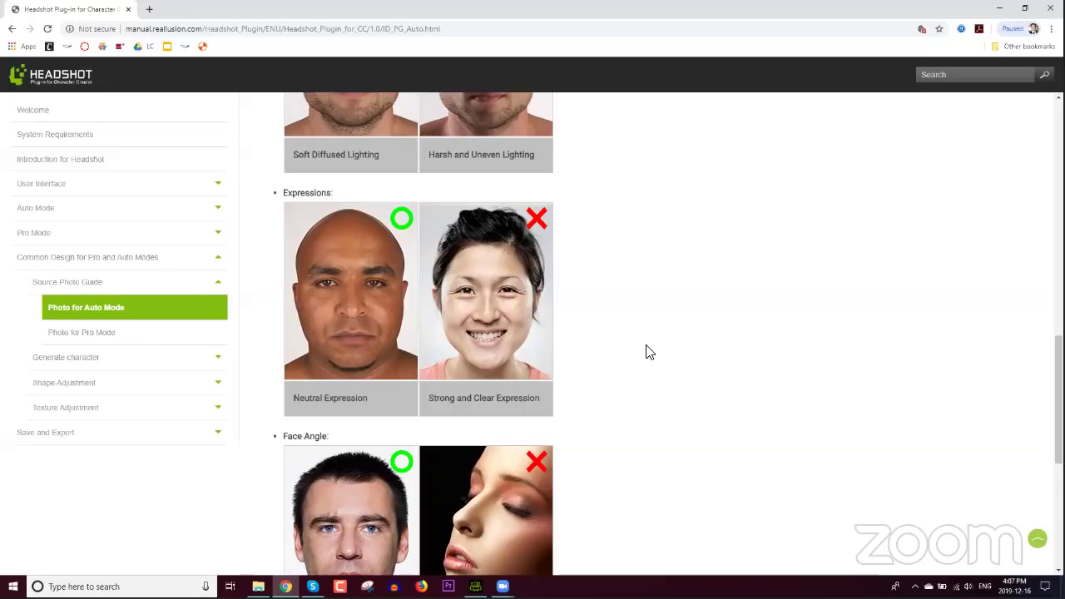
scroll(645, 349, down, 3)
scroll(648, 353, up, 1)
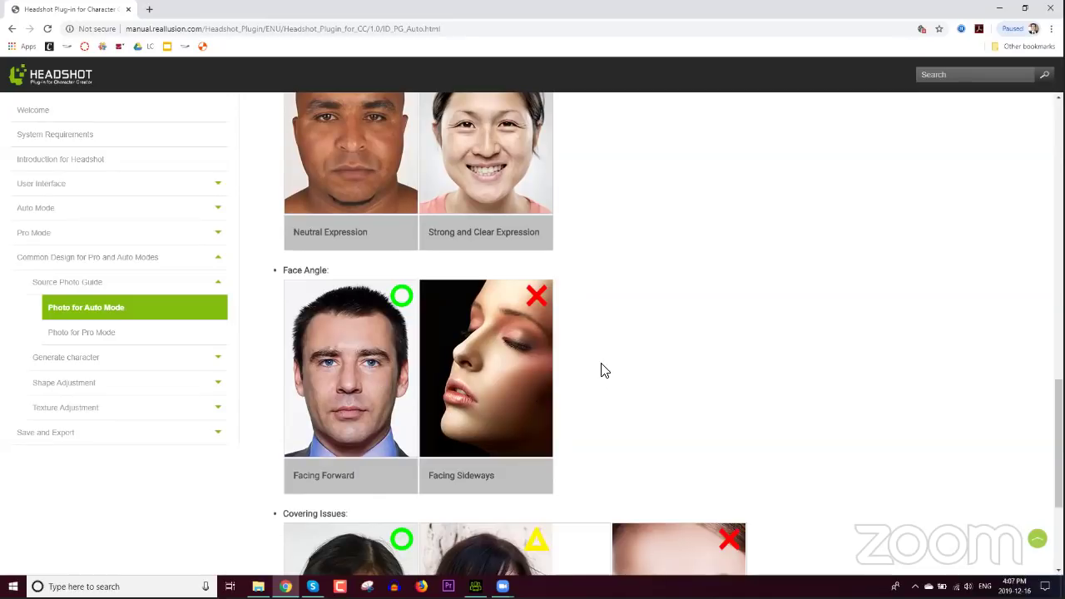
scroll(628, 363, down, 3)
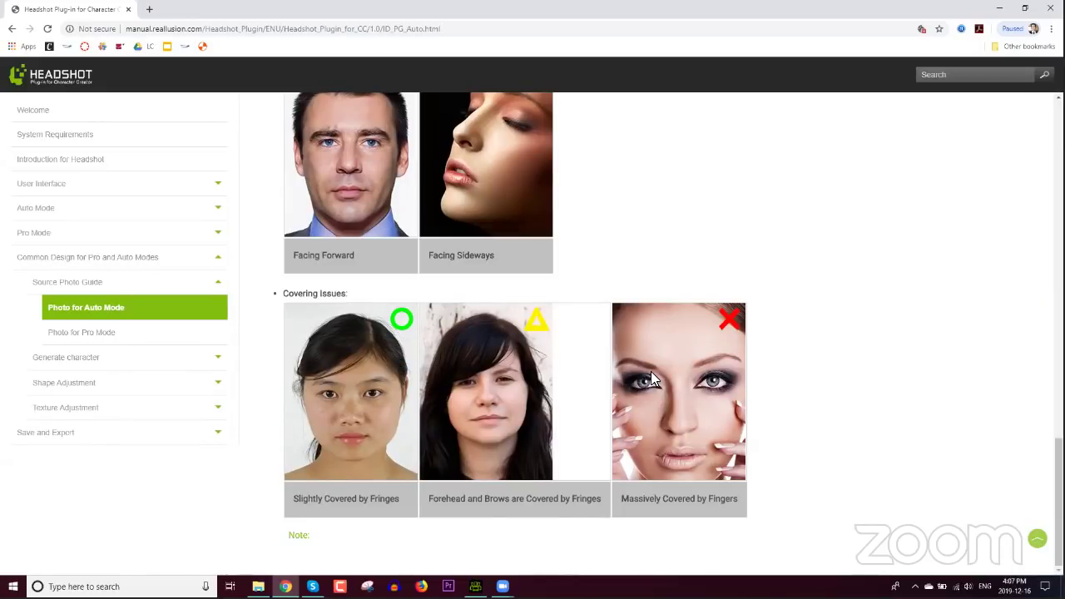
Step: Read the Photo for Pro Mode requirements and examples, then switch back to Character Creator
click(152, 338)
scroll(582, 366, down, 4)
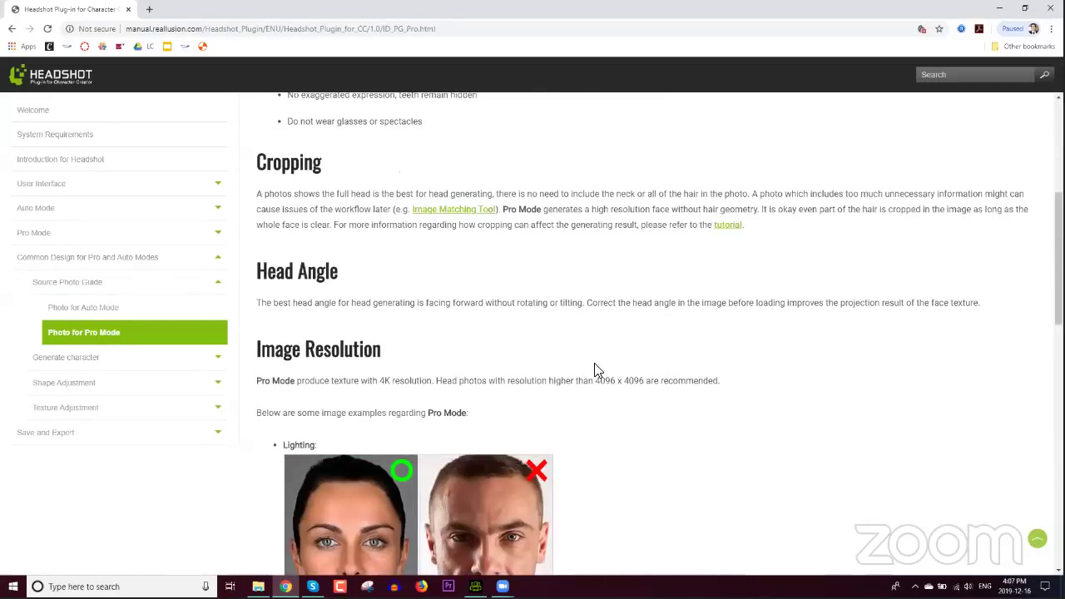
scroll(603, 359, down, 3)
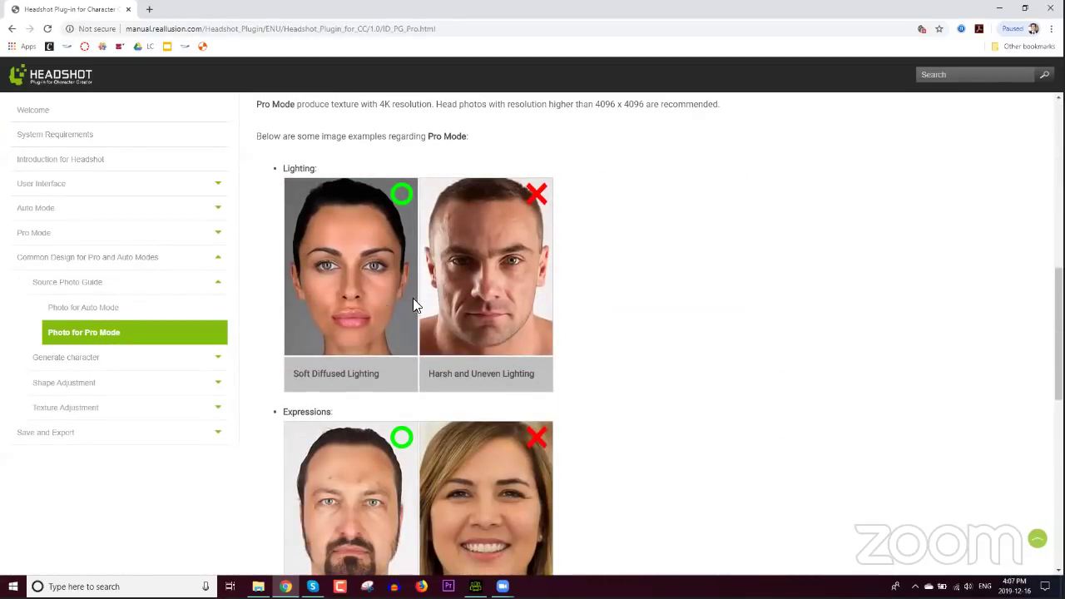
scroll(623, 340, down, 3)
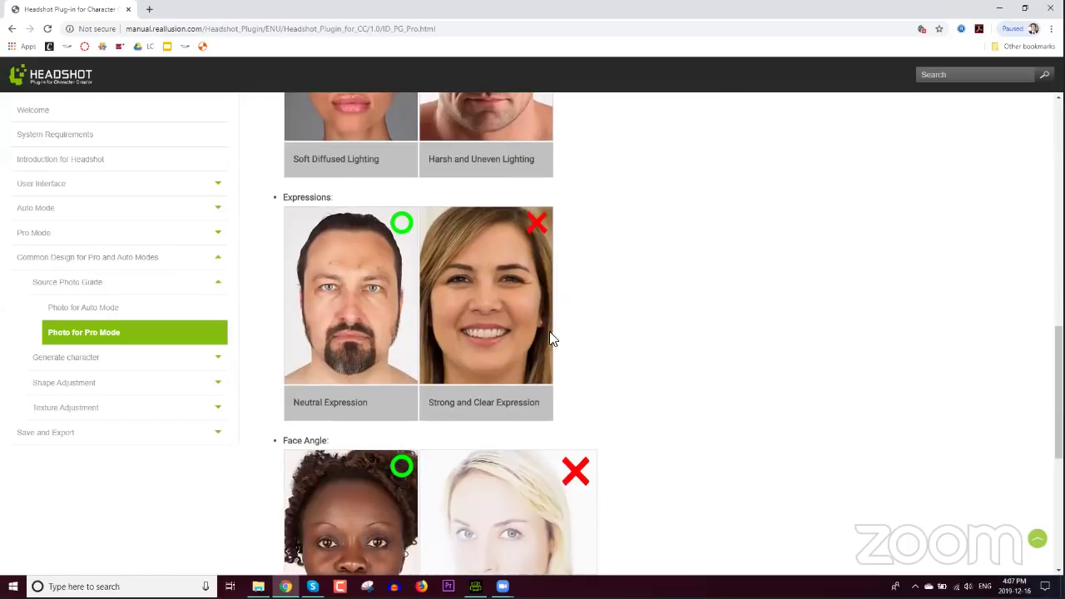
scroll(630, 338, down, 3)
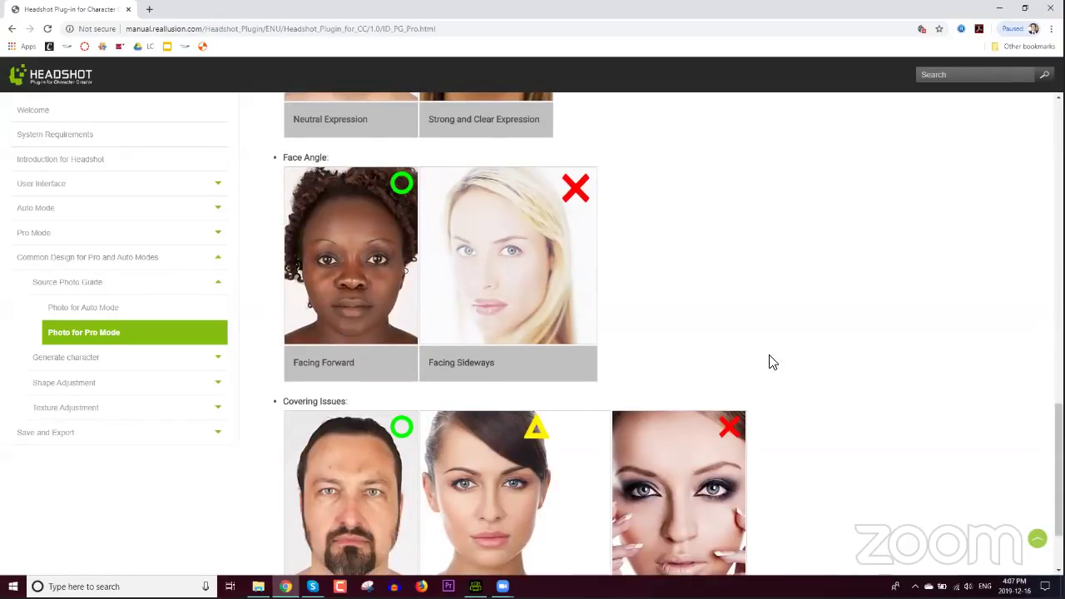
scroll(770, 361, down, 2)
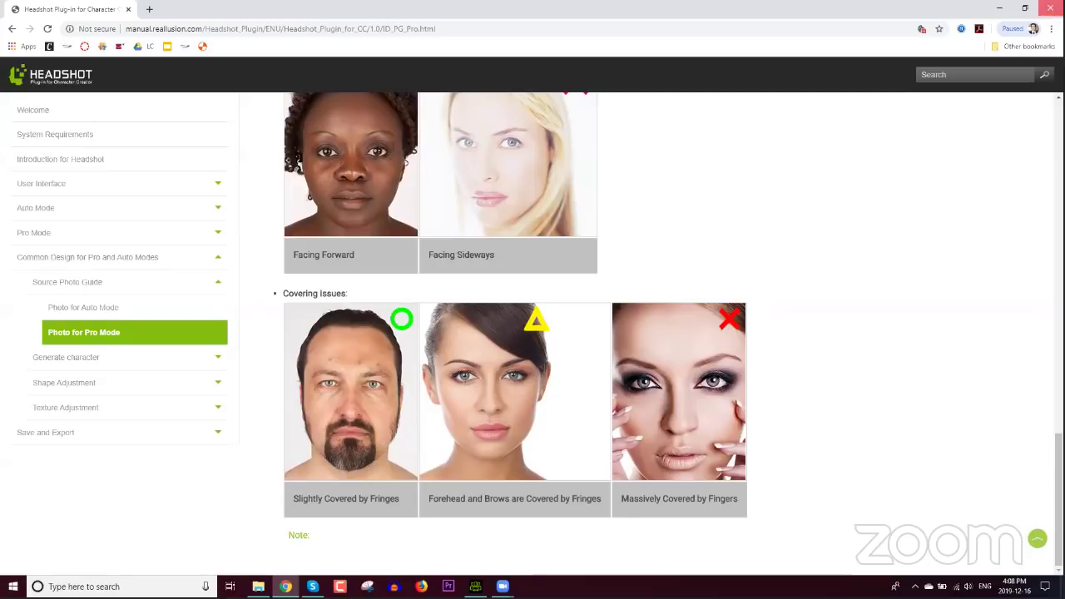
key(alt+Tab)
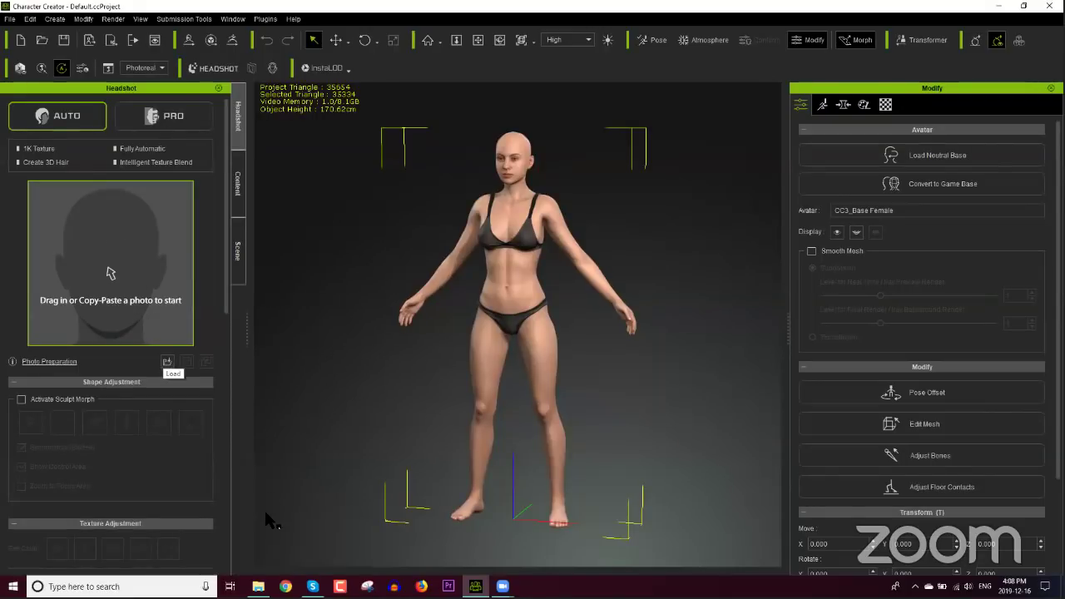
click(258, 587)
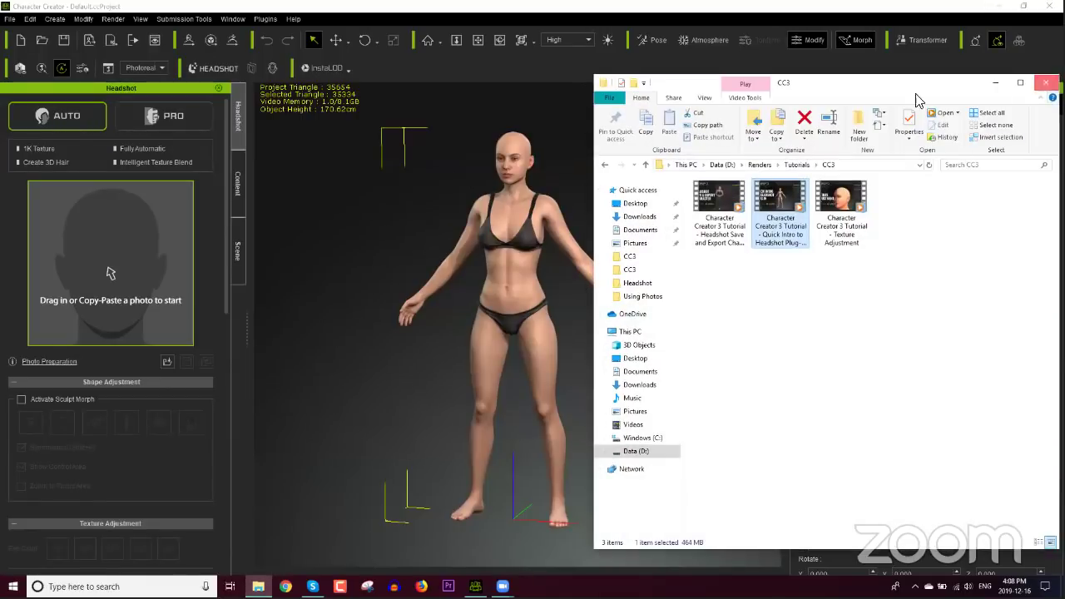
click(525, 284)
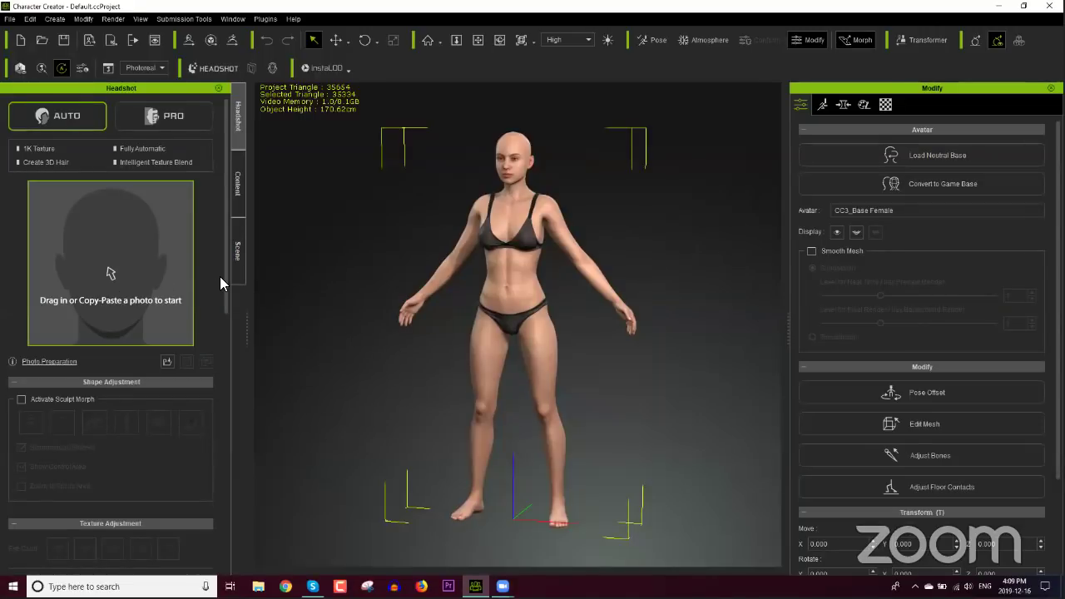
Step: Load the blonde woman's portrait from D: > Production Resources > Face Images > Female
click(167, 361)
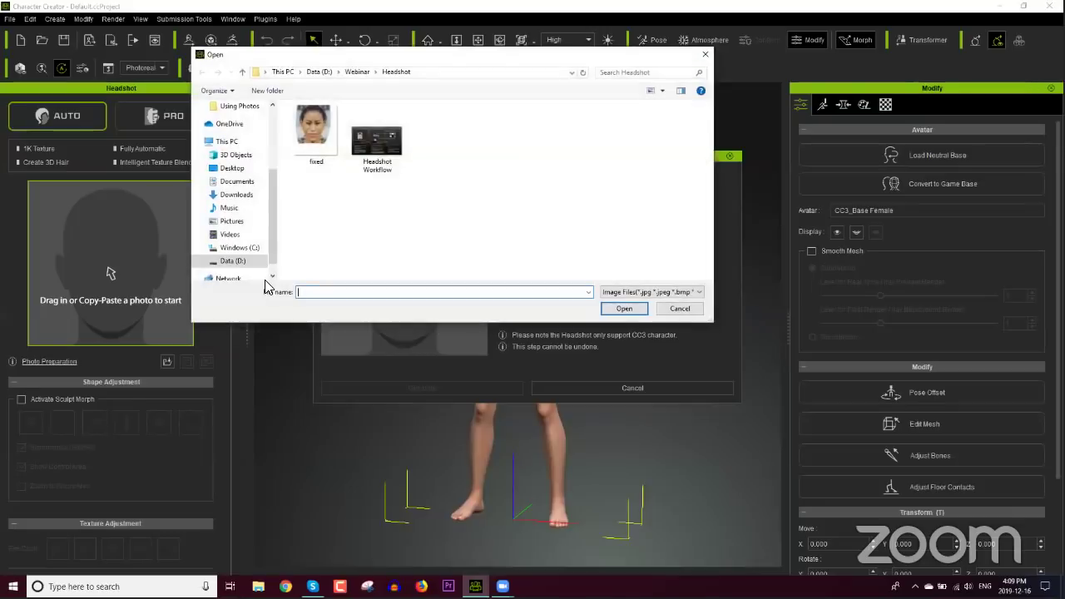
click(357, 71)
click(318, 71)
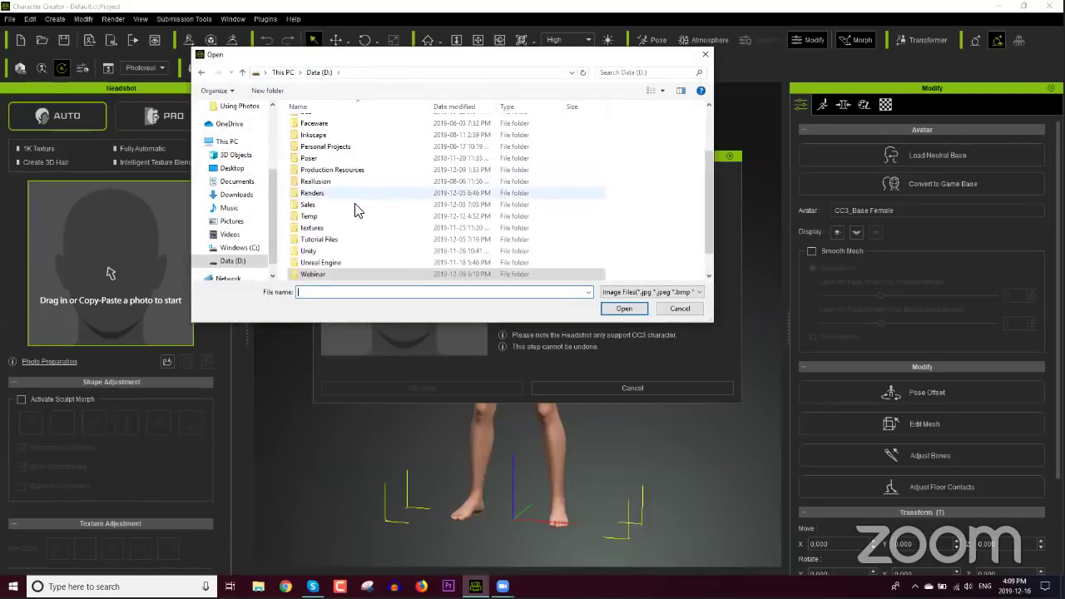
double_click(326, 170)
double_click(323, 123)
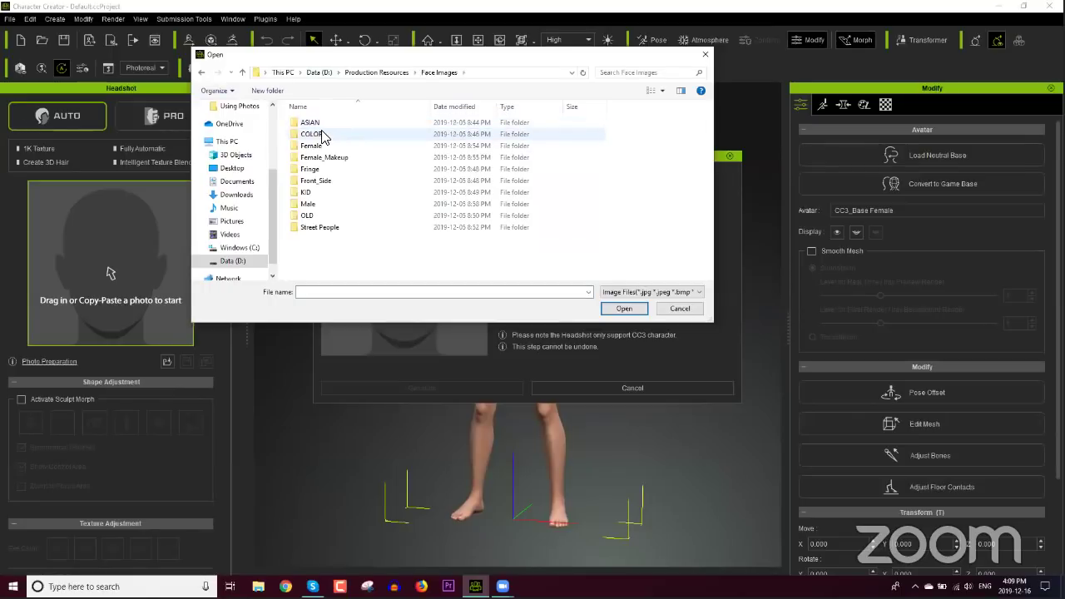
double_click(312, 148)
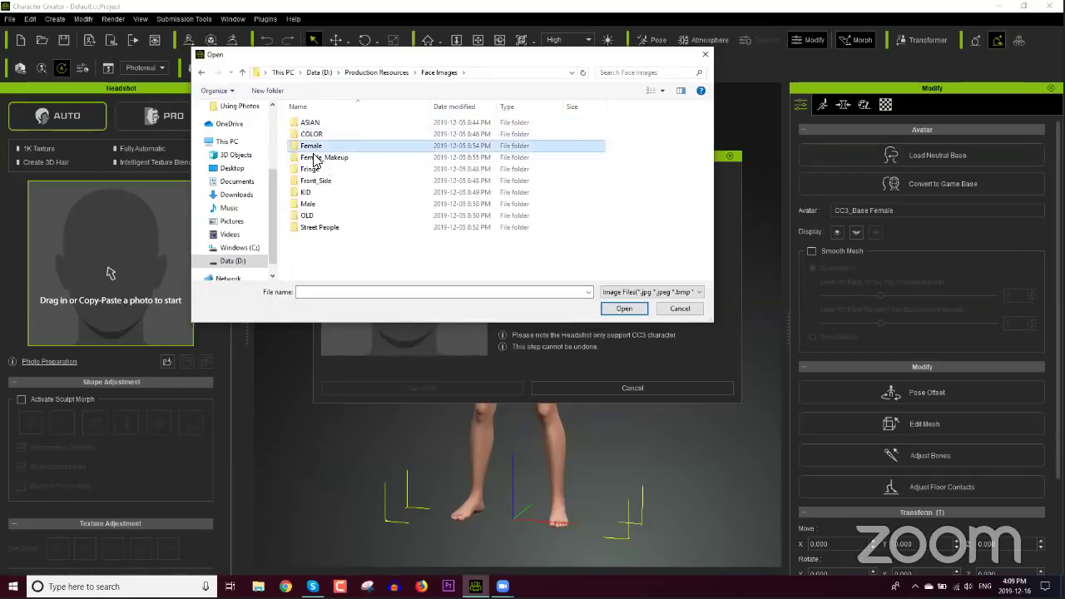
click(315, 152)
scroll(324, 175, down, 2)
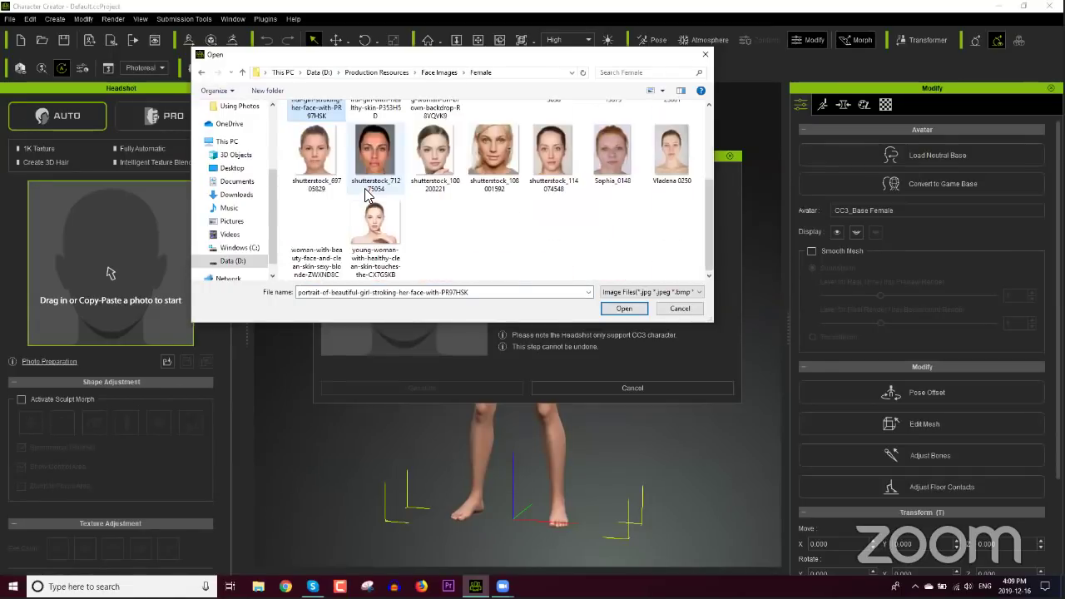
double_click(320, 221)
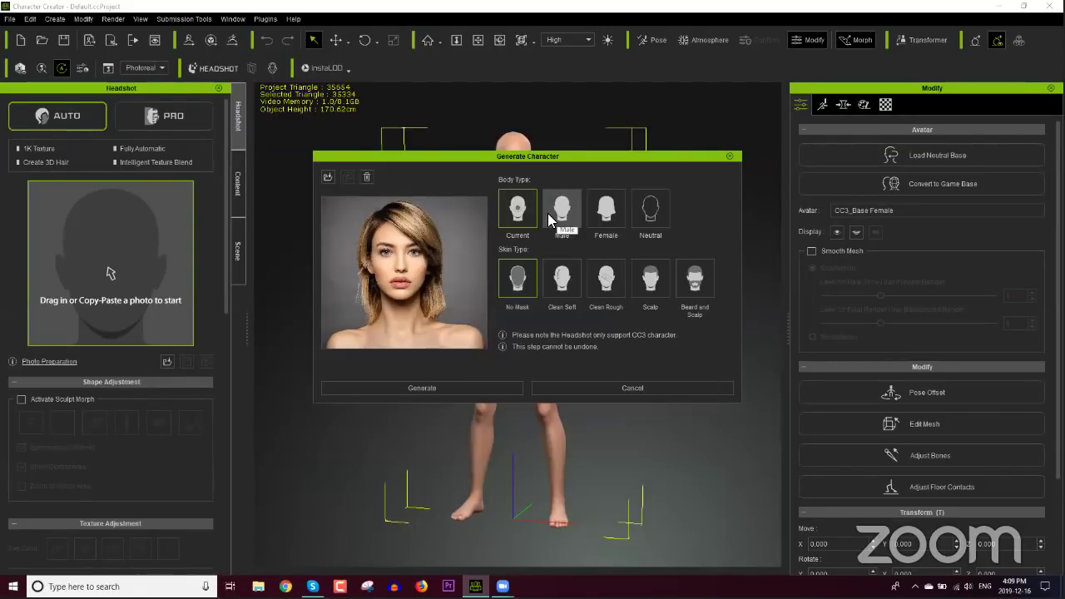
Step: Generate the head using the Current body type and Clean Soft skin type
drag(526, 158, 812, 157)
drag(808, 114, 802, 93)
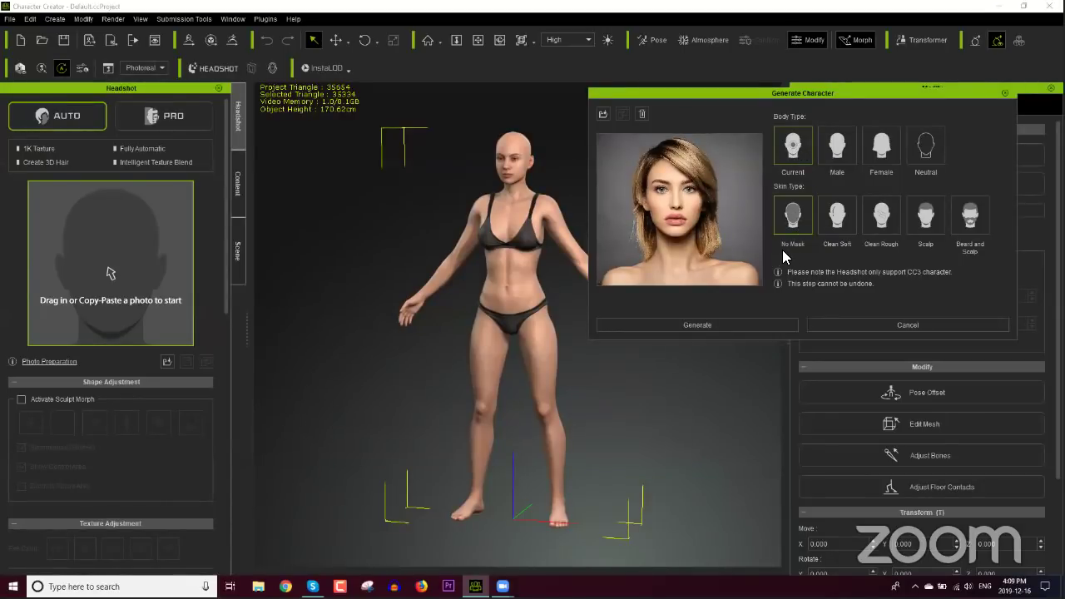
click(836, 217)
click(701, 325)
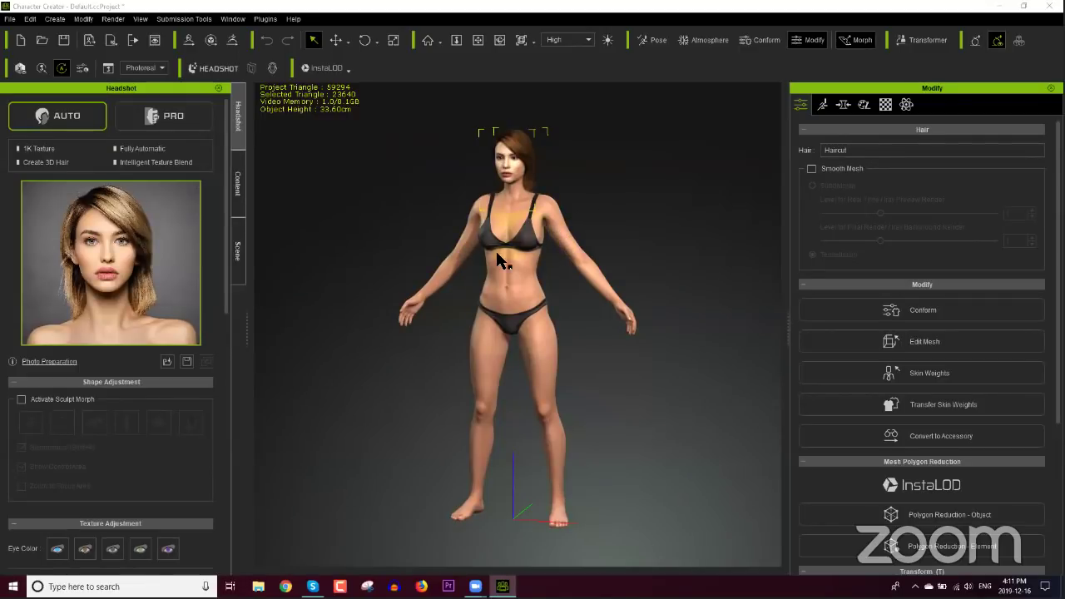
Step: Select the body and frame the generated face close up
click(531, 279)
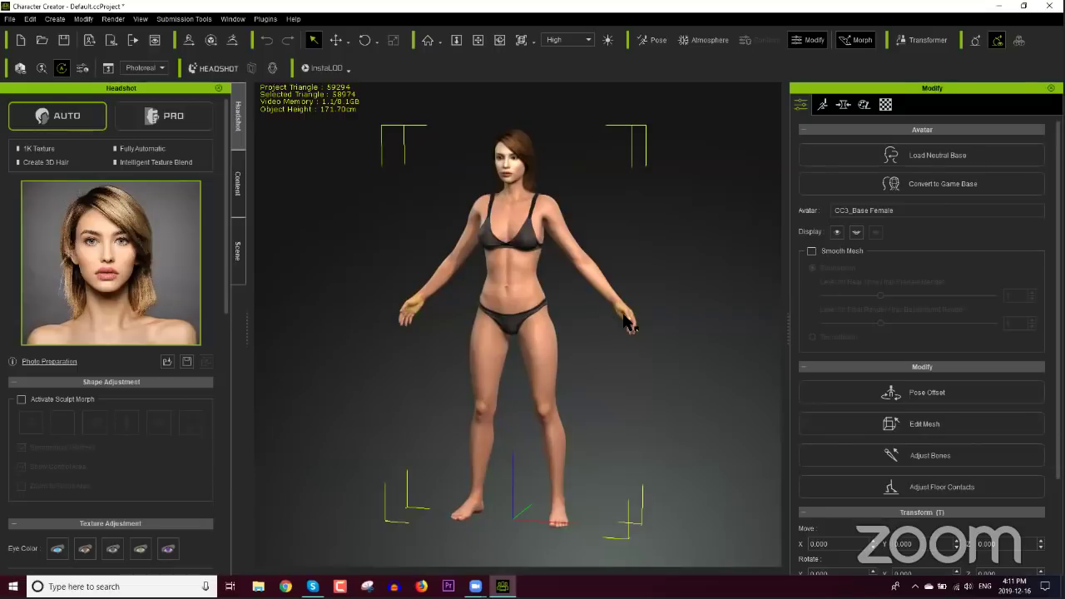
key(f)
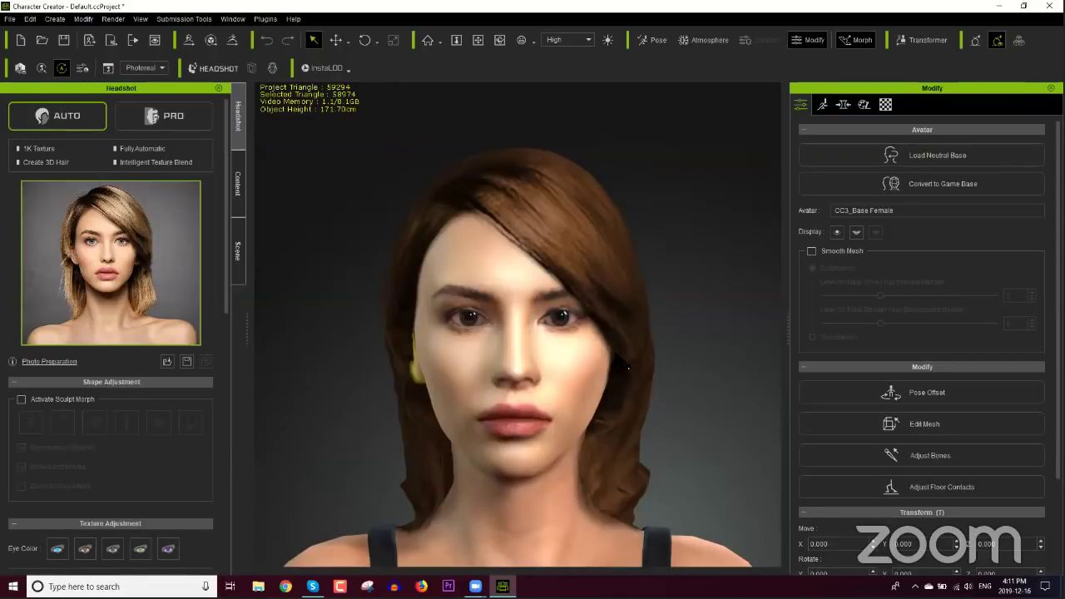
middle_drag(629, 366, 641, 290)
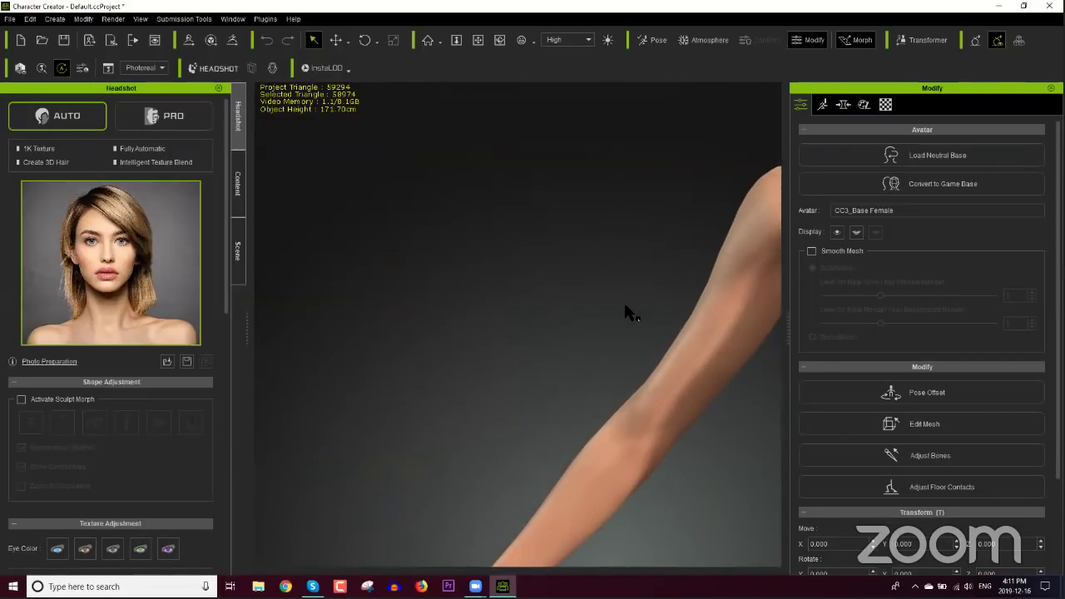
key(f)
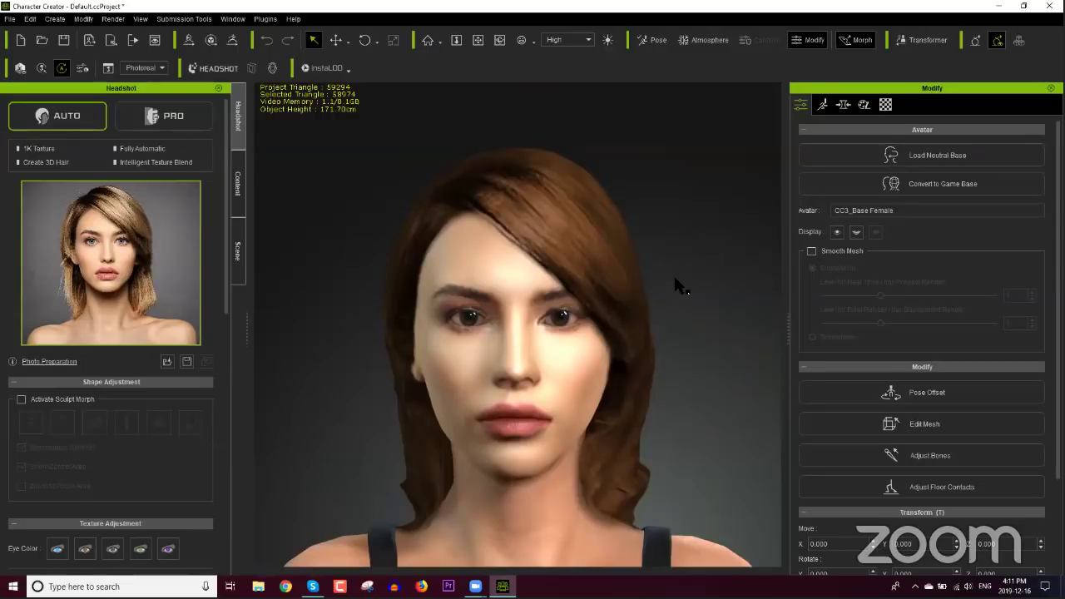
Step: Select the hair, open the Scene list, and toggle the Haircut's visibility off and back on
click(598, 221)
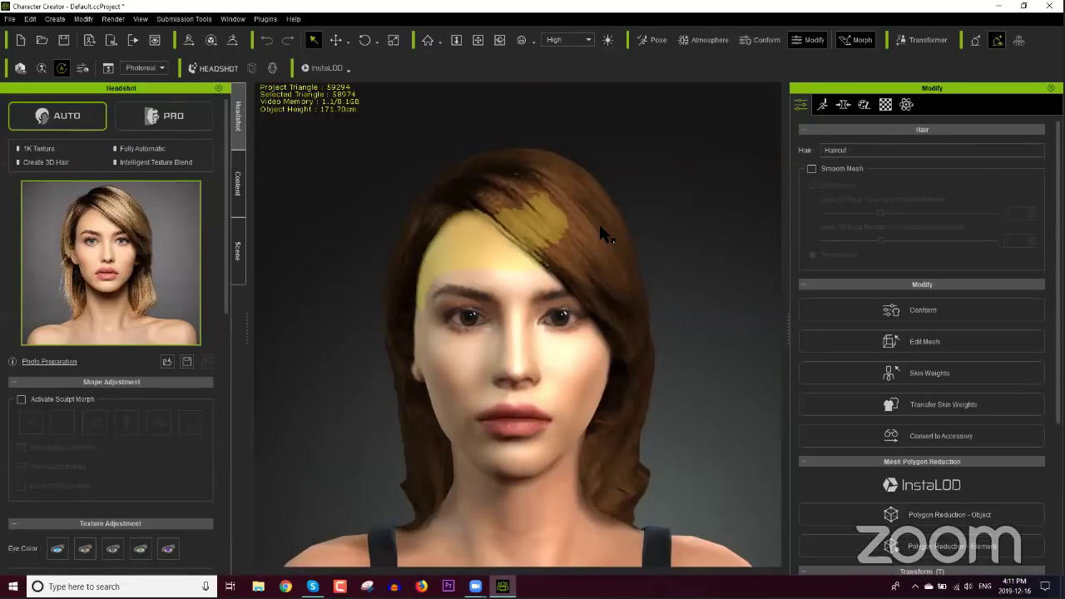
click(238, 241)
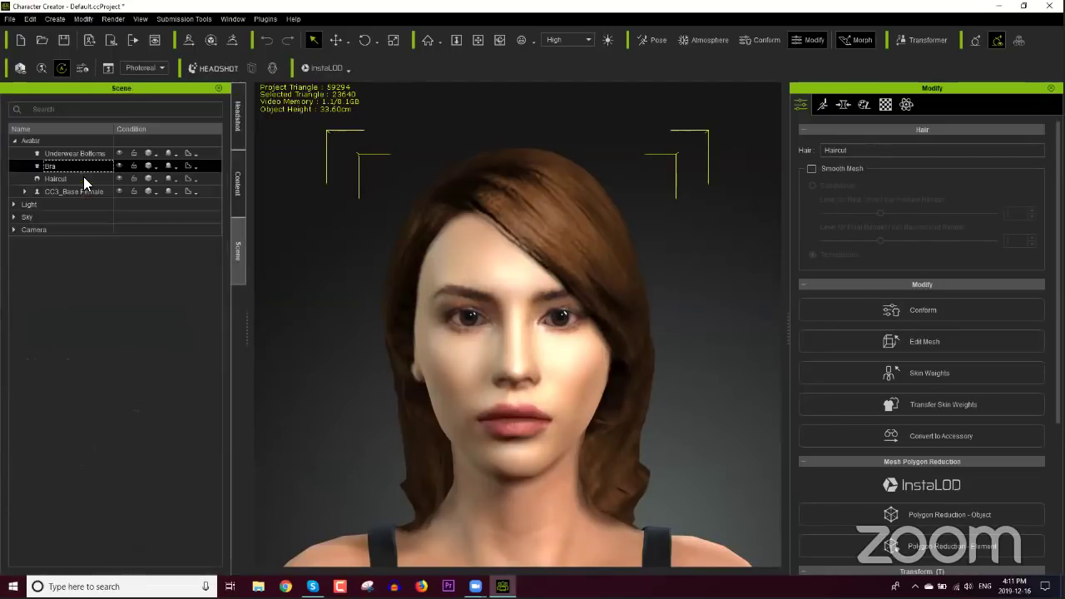
click(119, 178)
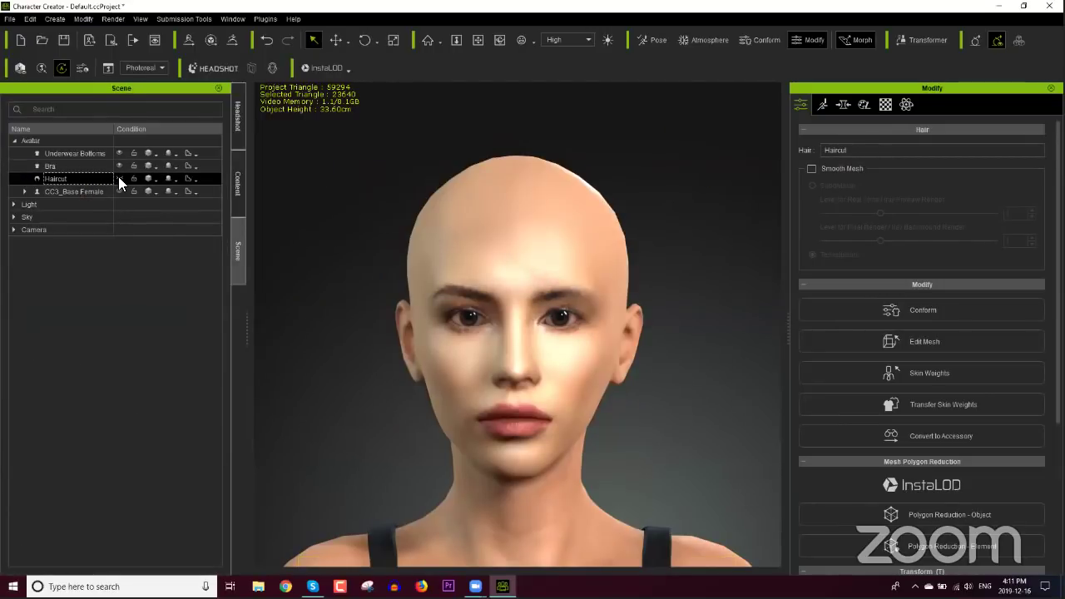
click(120, 179)
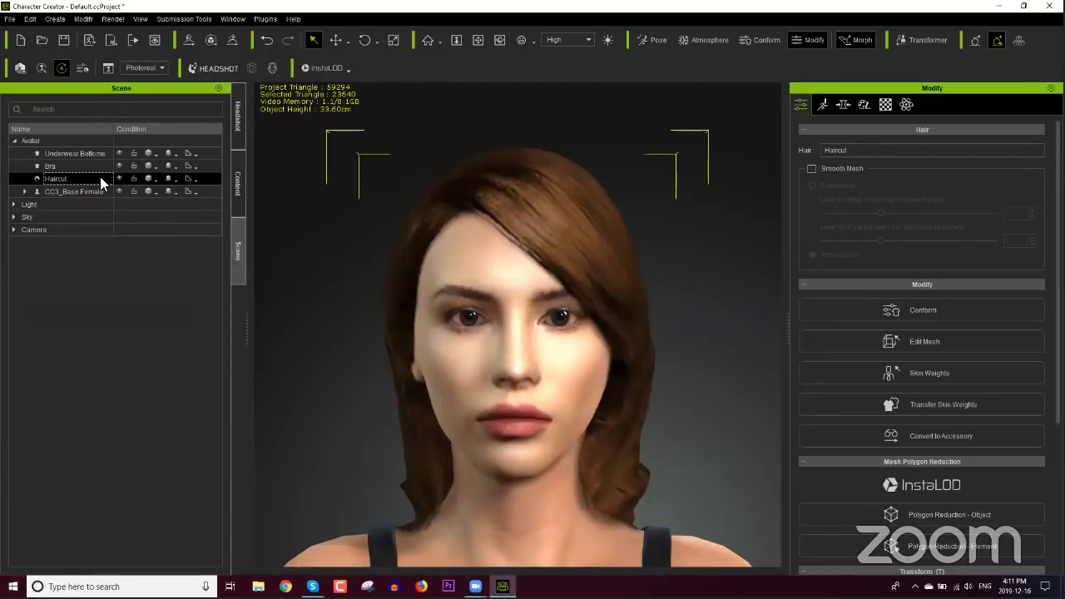
Step: Review the Haircut's Traditional shader material with its 1024×1024 Diffuse and Opacity textures
click(885, 105)
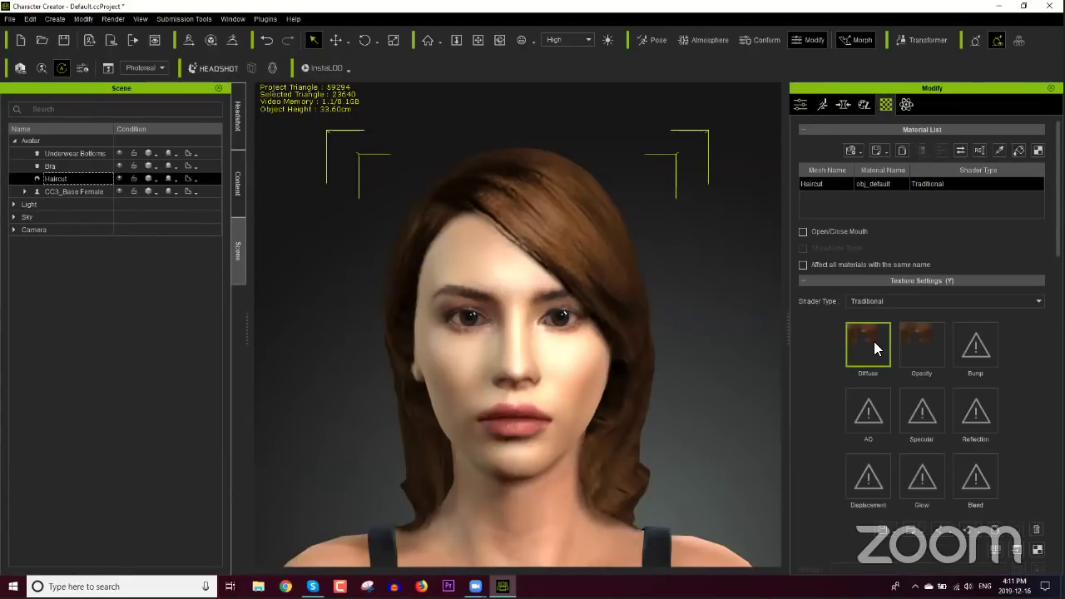
scroll(922, 345, down, 5)
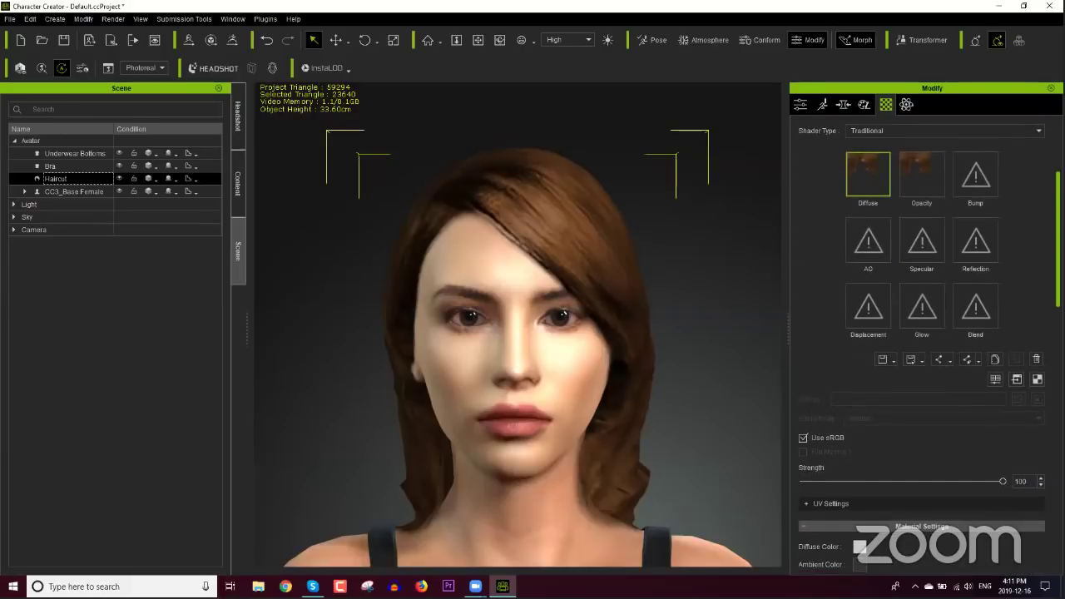
scroll(922, 345, down, 3)
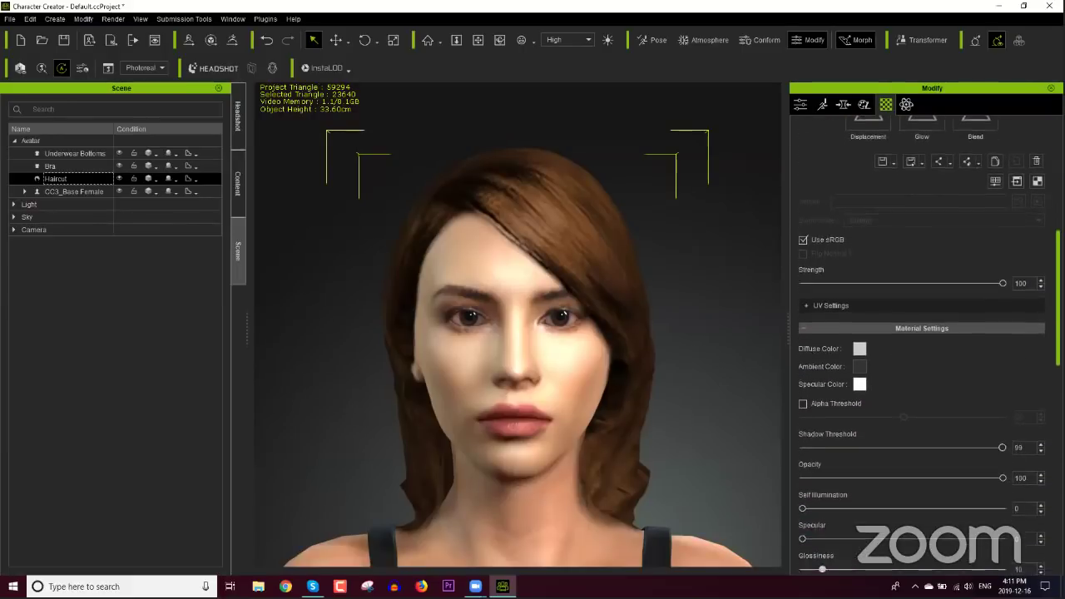
scroll(921, 345, down, 2)
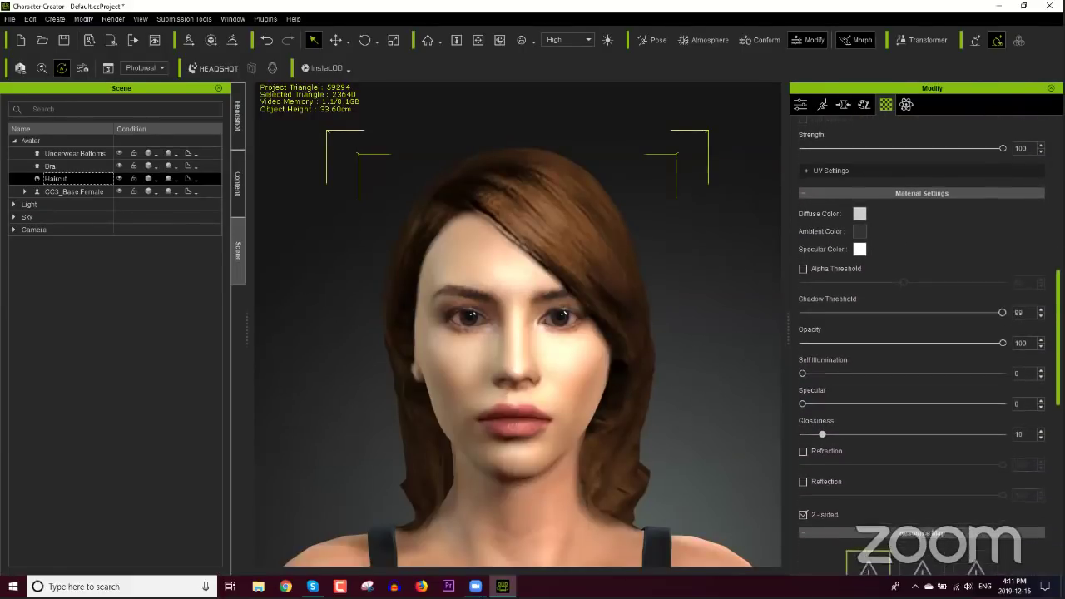
scroll(921, 345, up, 5)
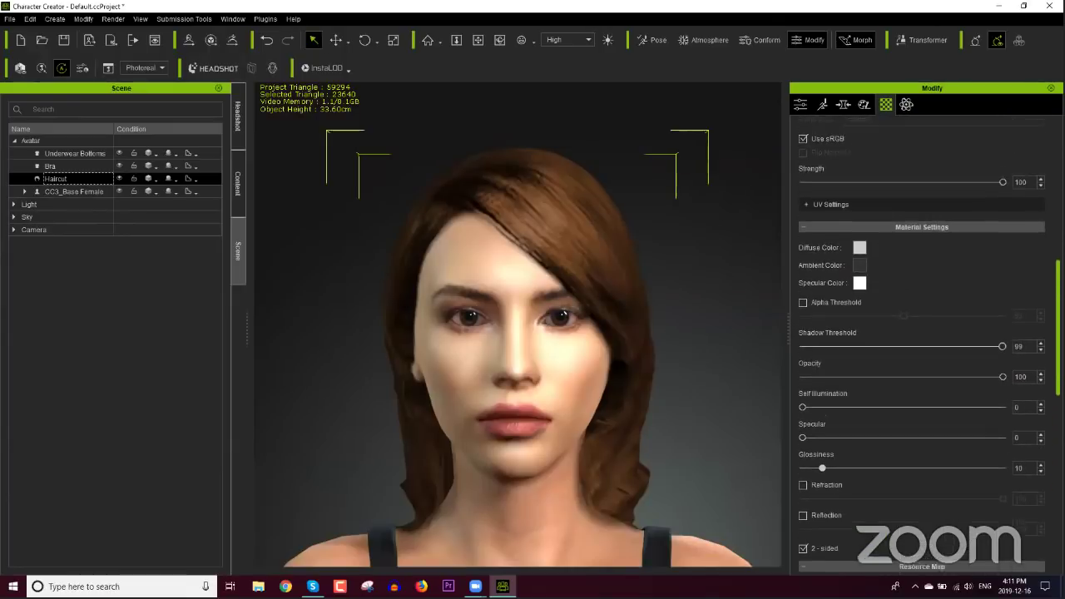
scroll(922, 346, up, 4)
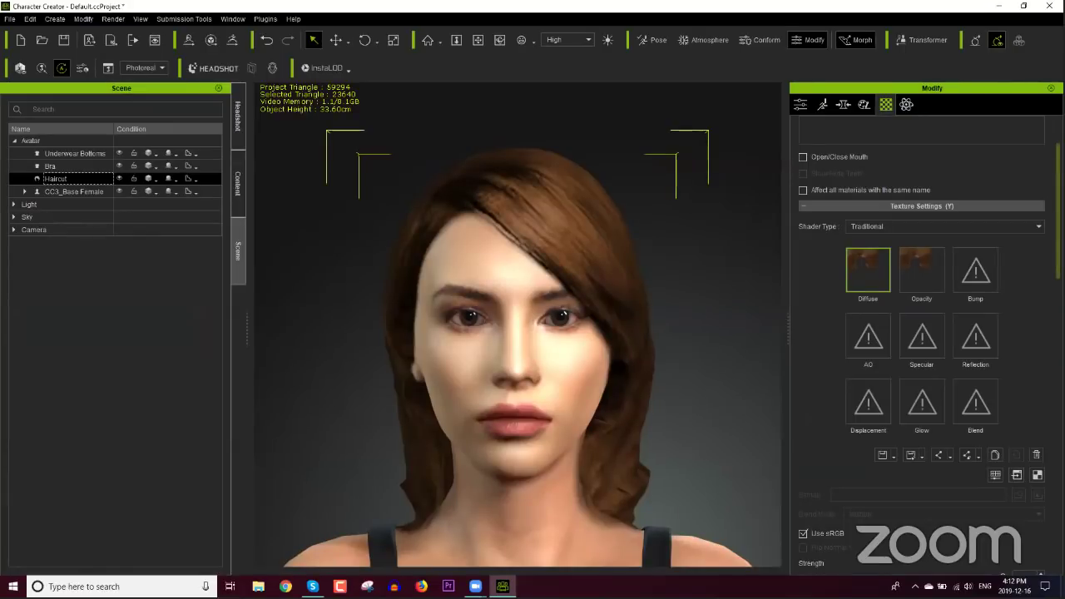
scroll(638, 296, down, 6)
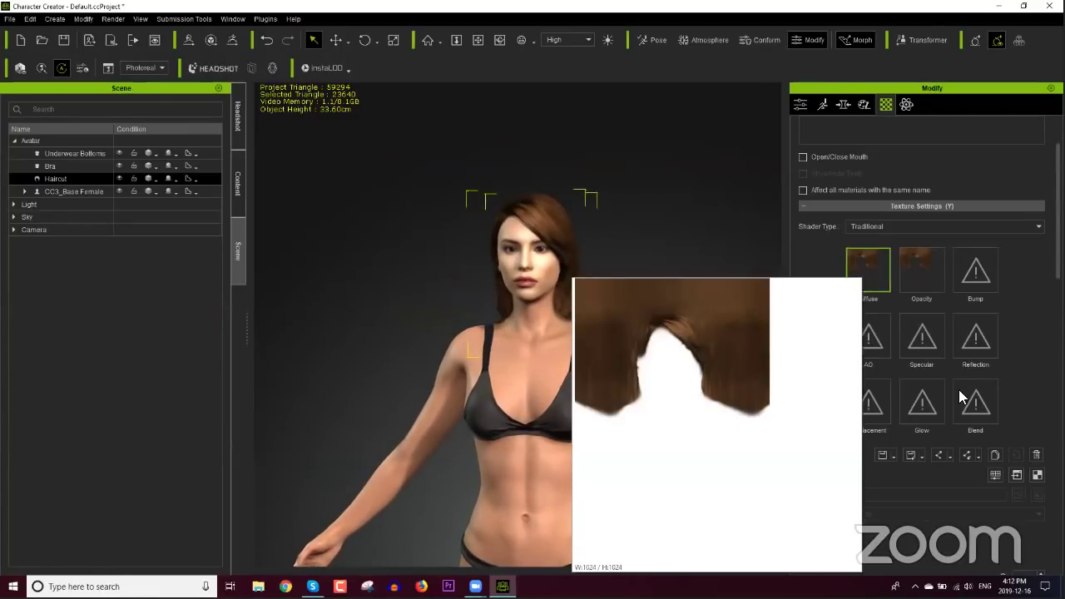
mouse_move(884, 288)
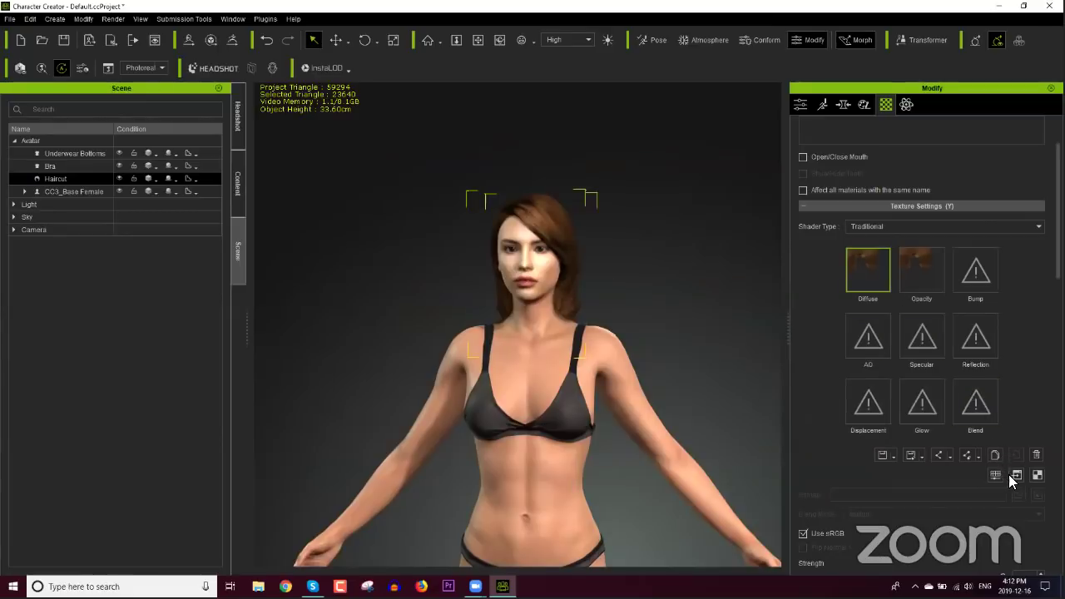
click(1016, 477)
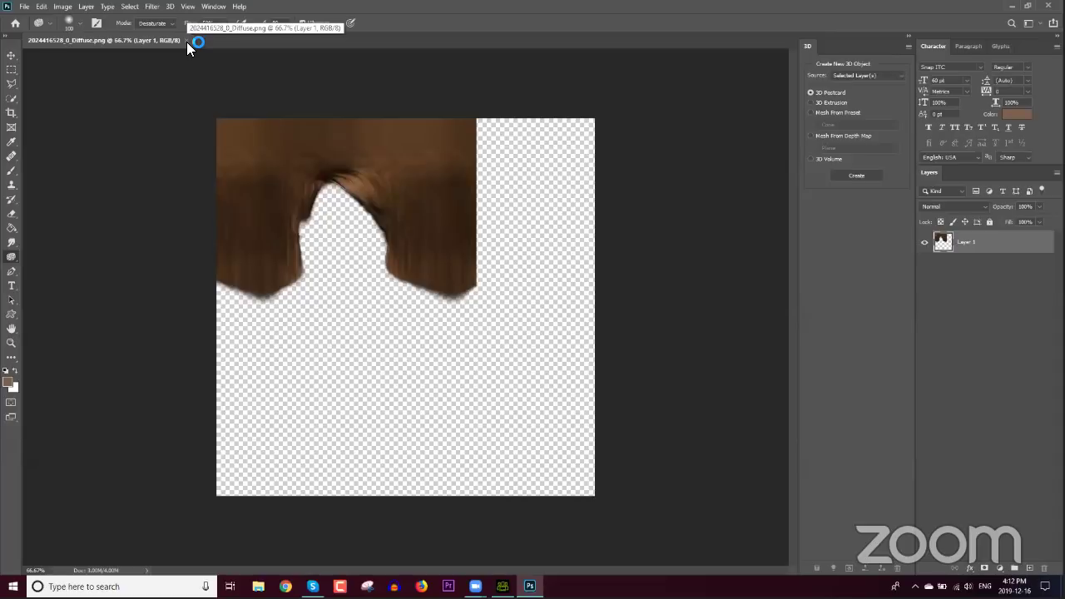
click(186, 40)
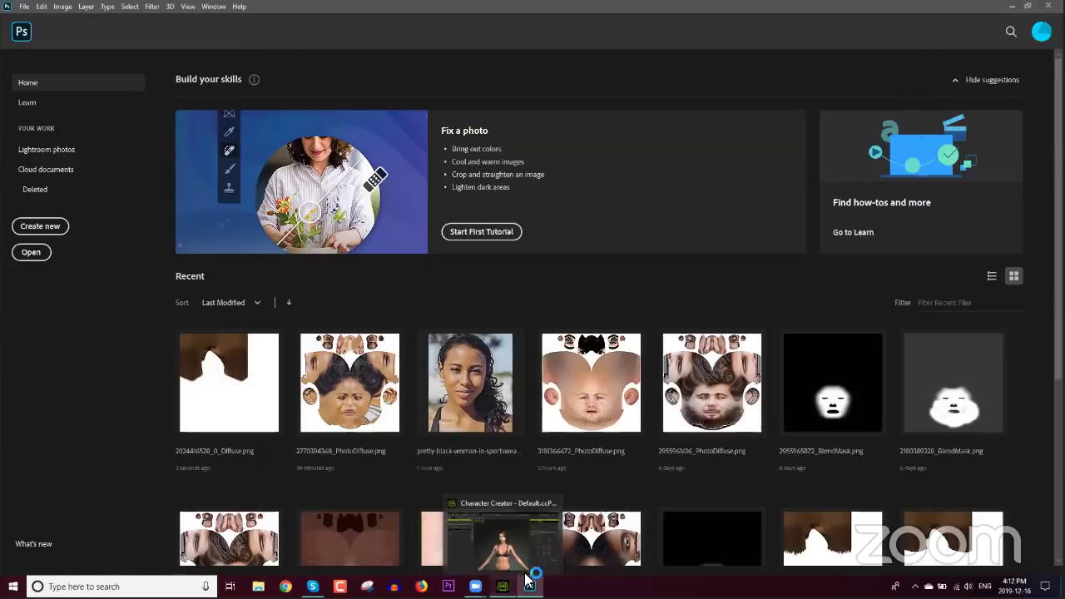
click(503, 585)
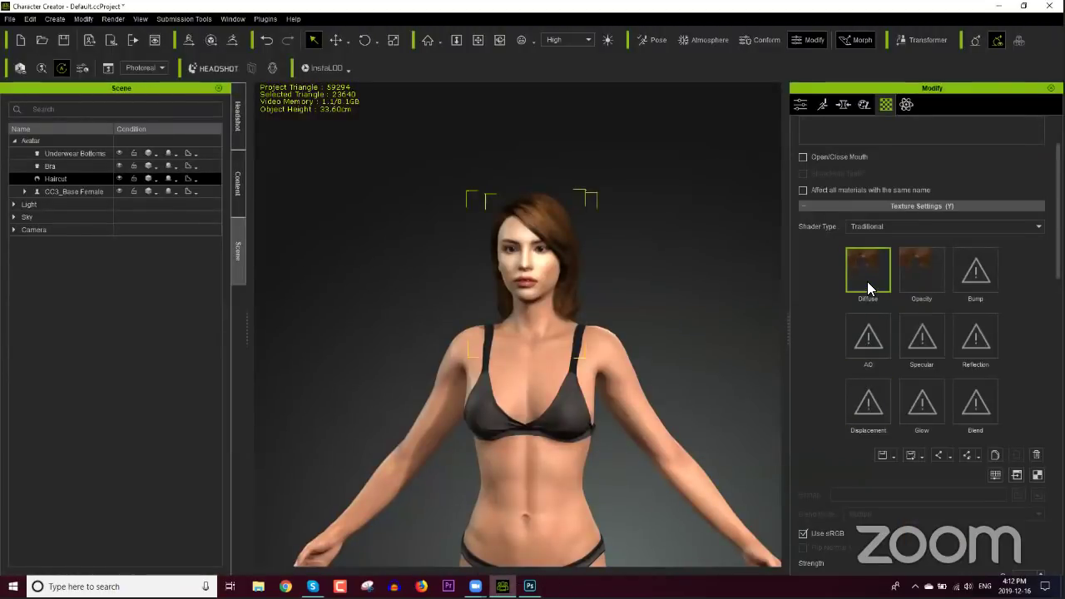
Step: Adjust the hair Diffuse colour to brightness 31 and contrast 69
click(994, 475)
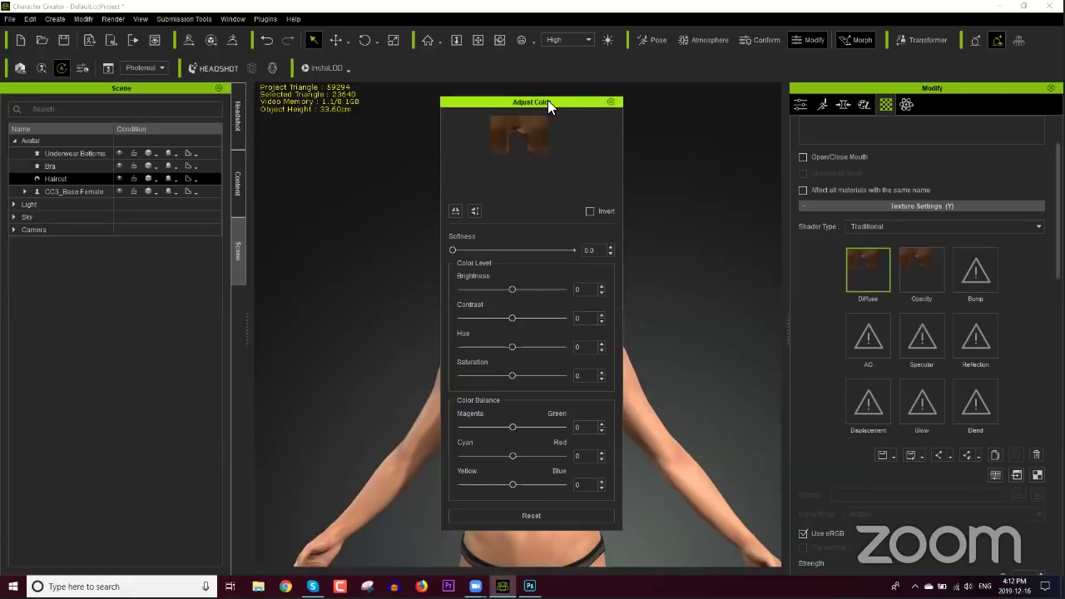
drag(548, 102, 328, 127)
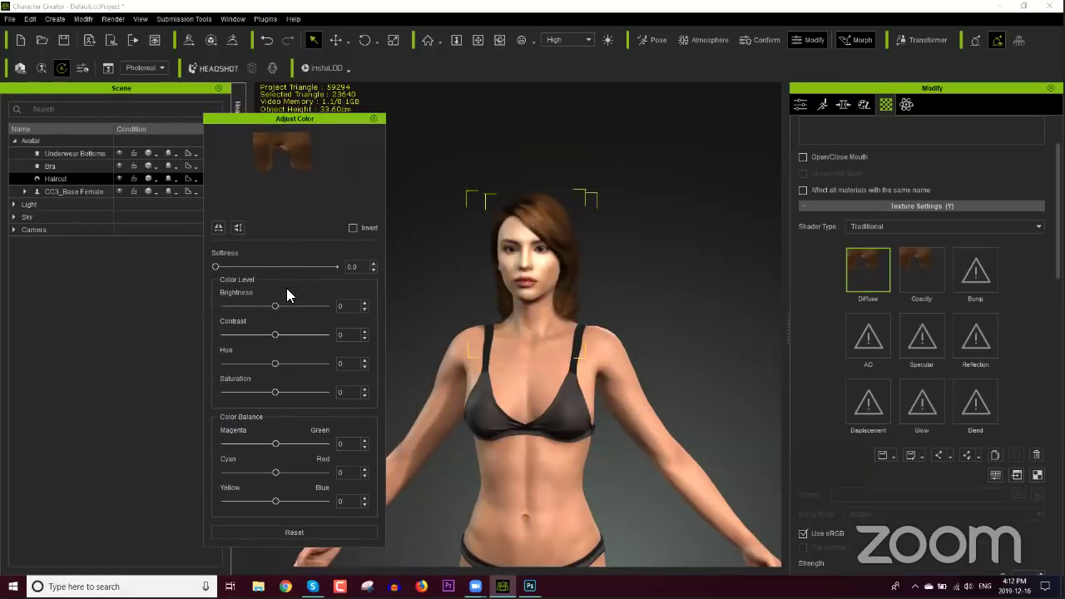
drag(277, 306, 286, 304)
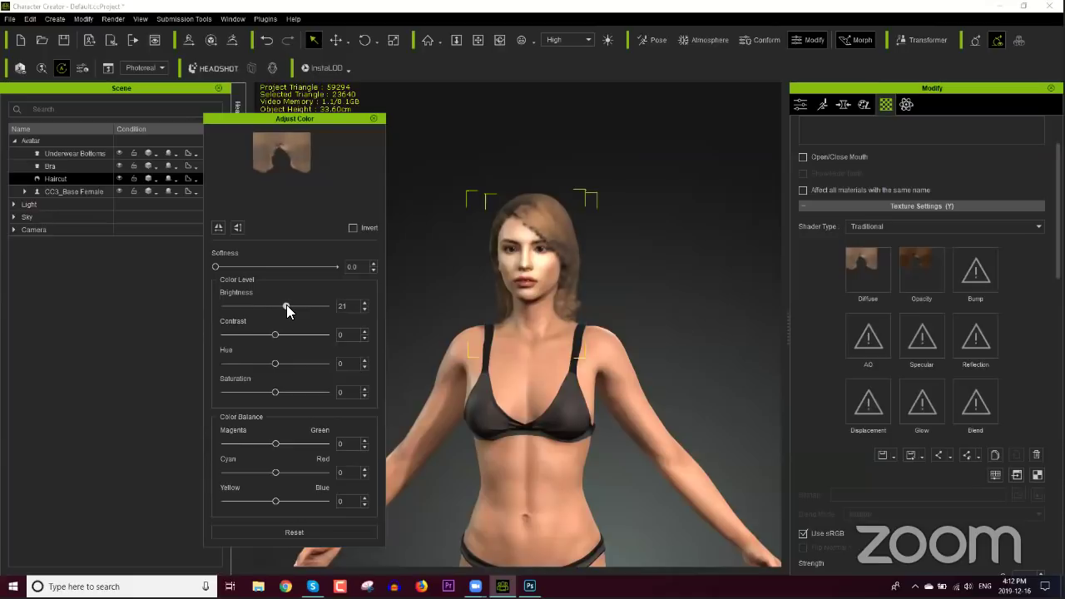
click(239, 98)
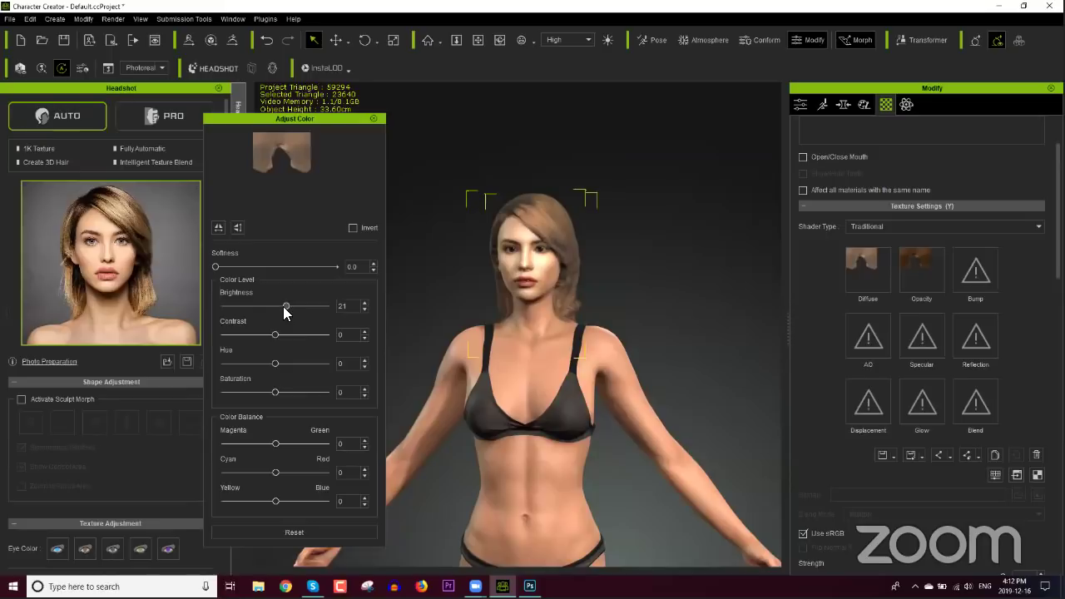
mouse_move(285, 307)
mouse_down()
mouse_move(289, 337)
mouse_move(288, 305)
mouse_move(302, 334)
mouse_move(291, 306)
mouse_up()
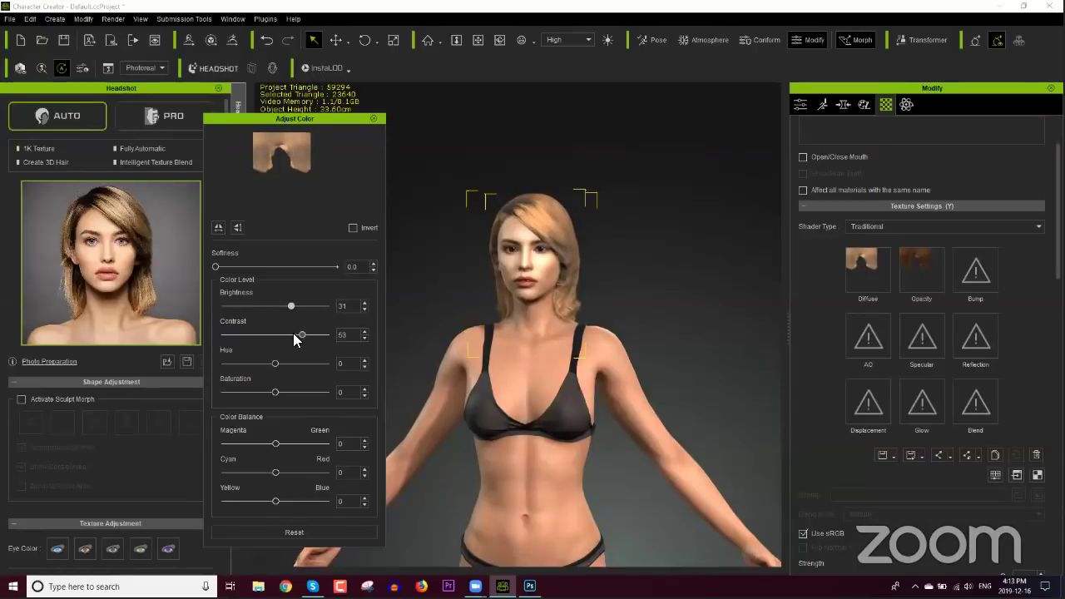
drag(298, 336, 312, 335)
Step: Set saturation to -1 and hue to 7, then close the Adjust Color dialog
drag(275, 393, 278, 393)
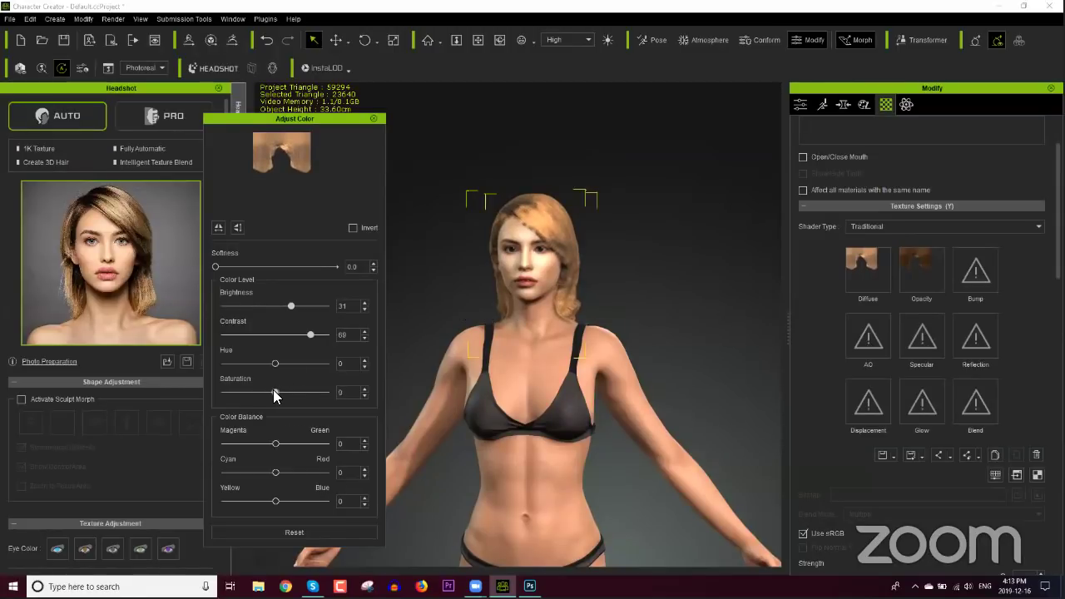
drag(277, 392, 275, 392)
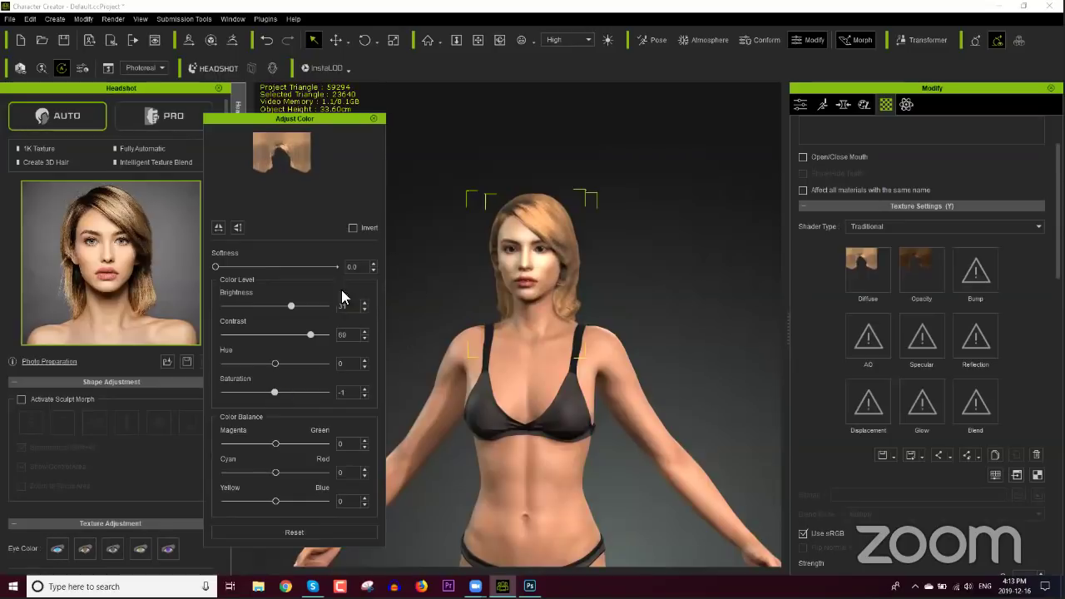
click(276, 364)
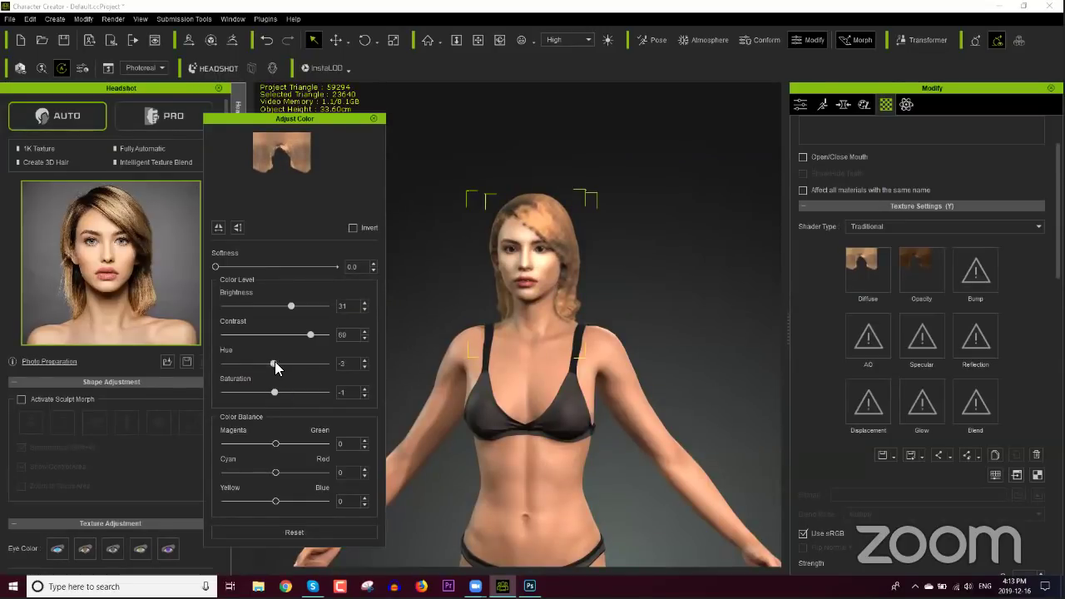
drag(274, 364, 280, 364)
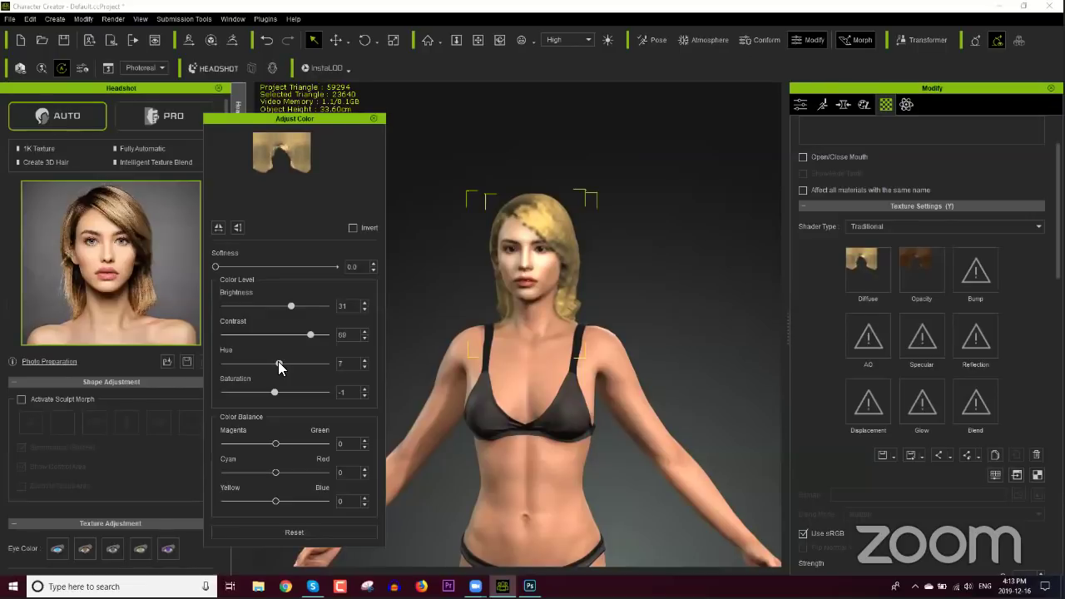
click(374, 118)
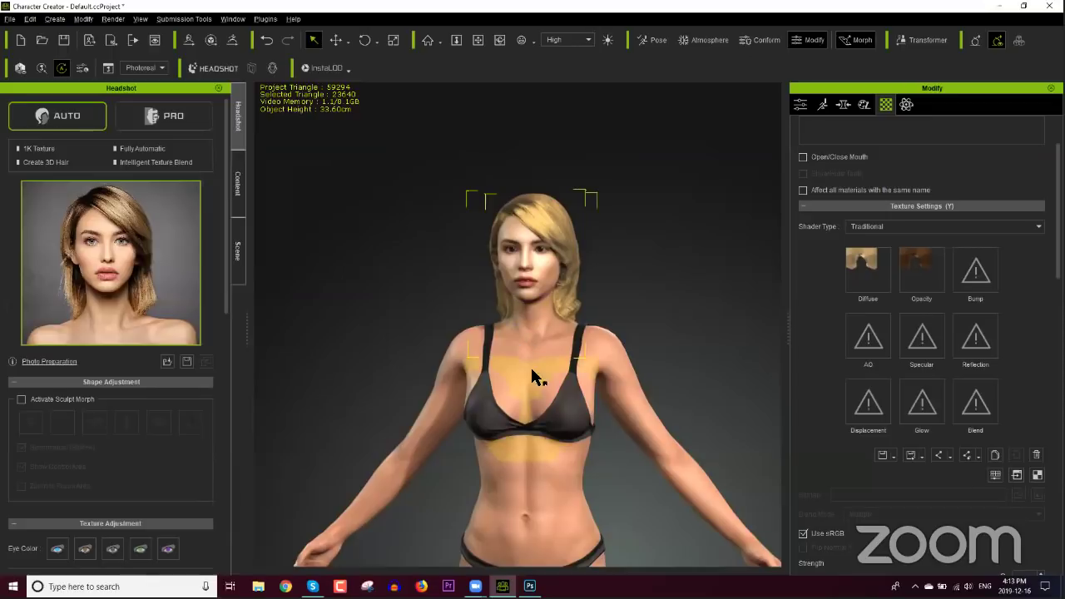
Step: Orbit to view the hair from behind and pick its Opacity texture under Texture Settings
scroll(533, 376, up, 5)
right_drag(528, 300, 613, 468)
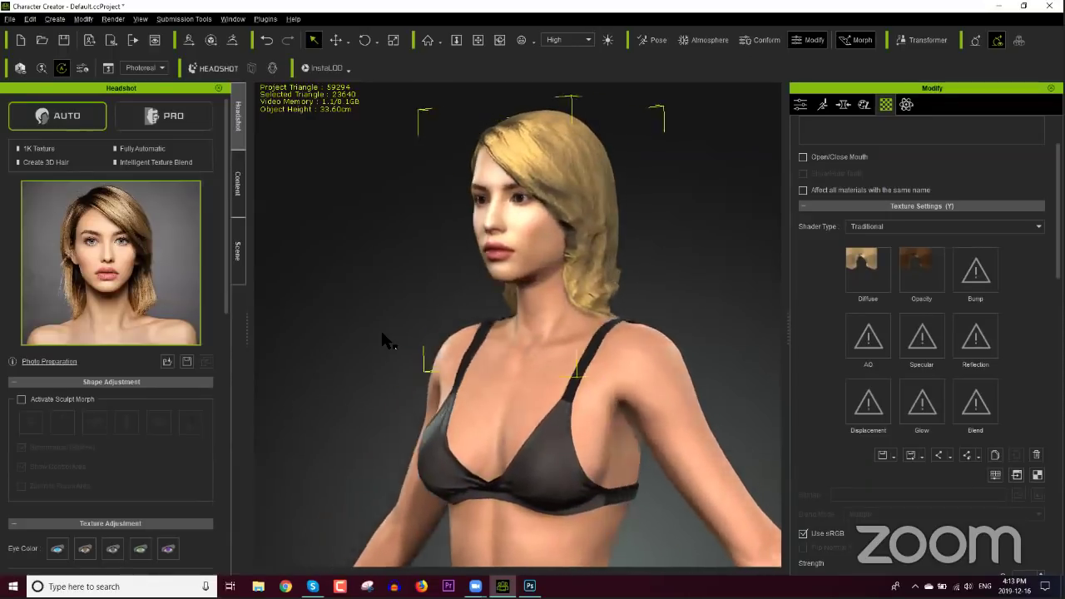
scroll(499, 328, up, 3)
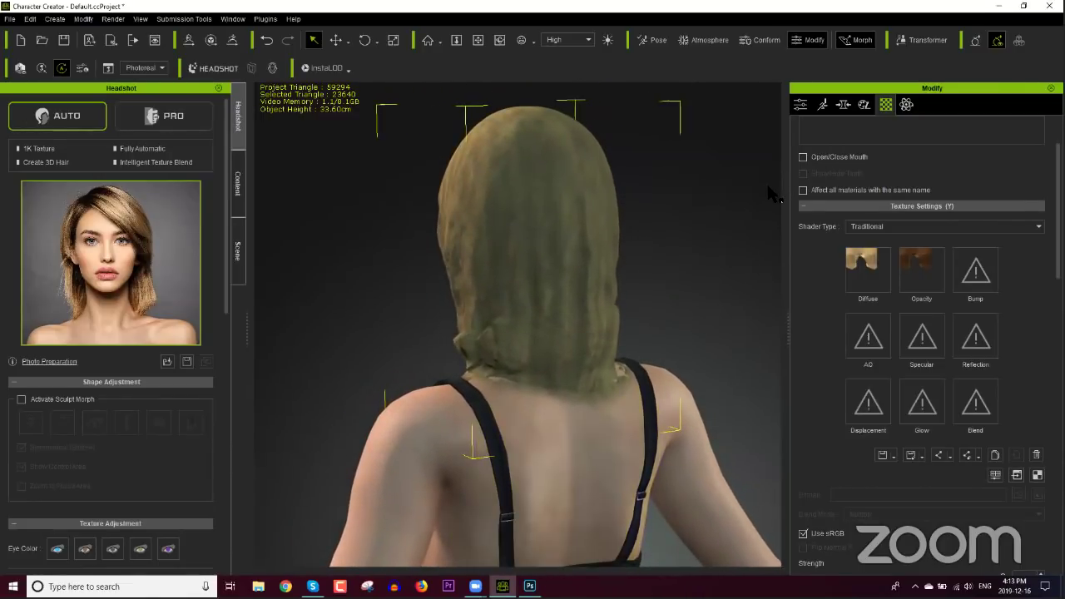
click(925, 283)
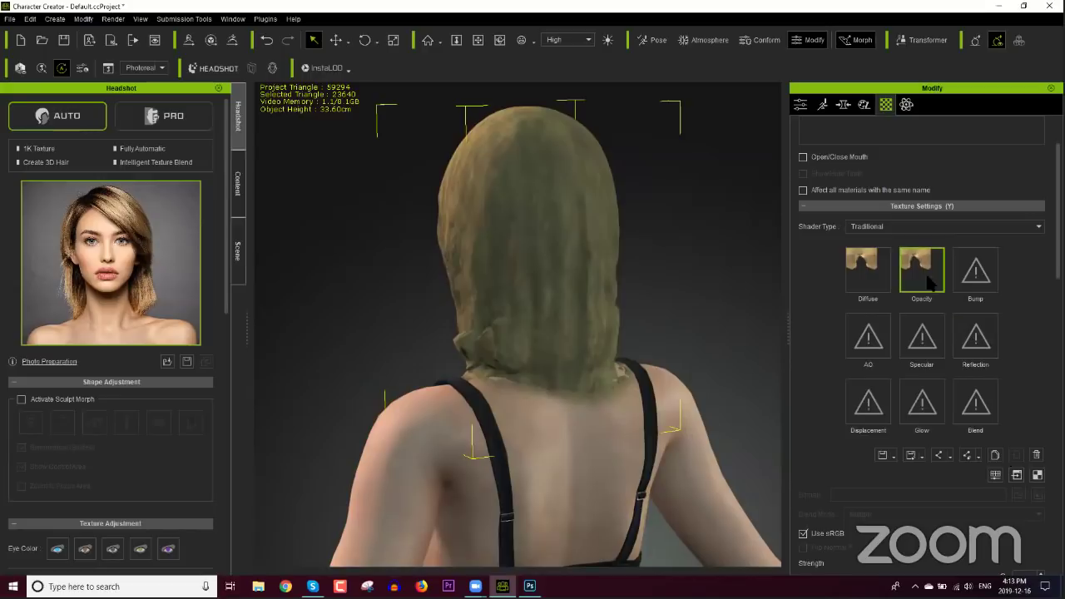
Step: Open the hair Opacity texture in Photoshop and switch to the Polygonal Lasso tool
click(1016, 475)
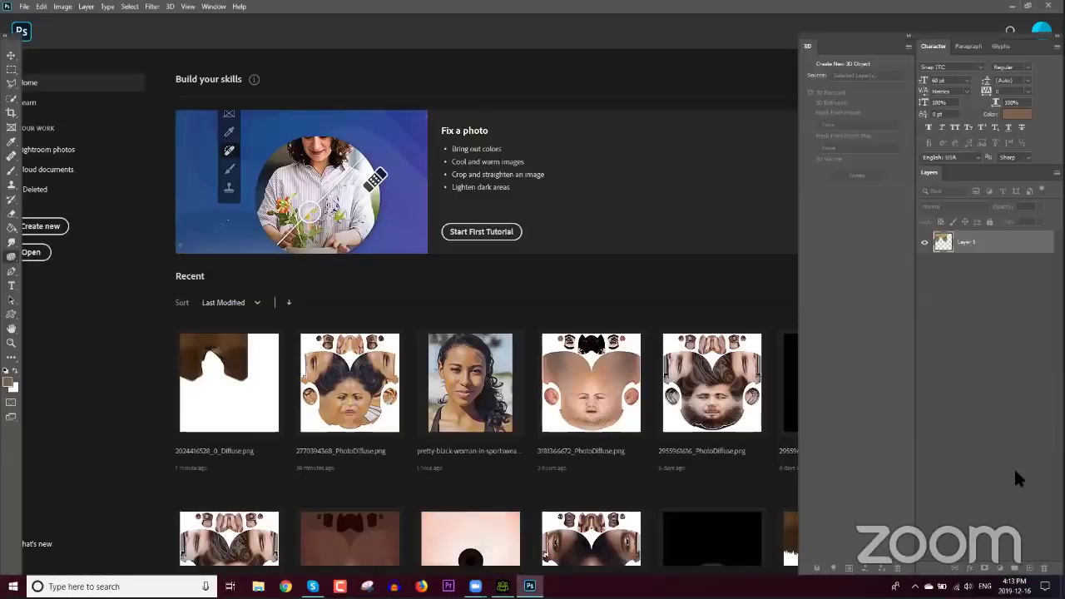
alt+scroll(292, 328, up, 3)
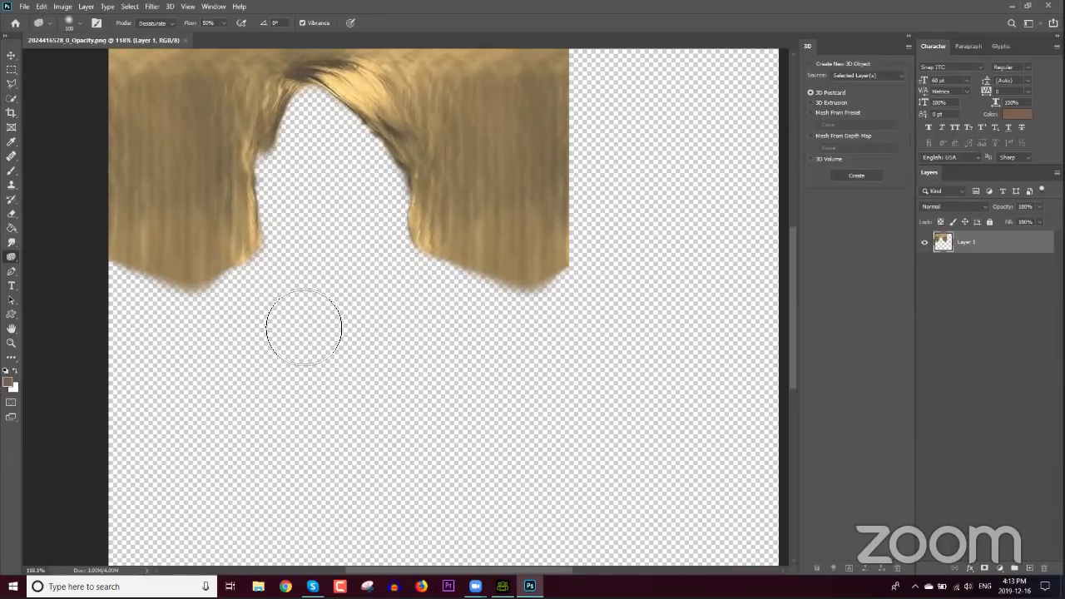
alt+scroll(316, 228, up, 2)
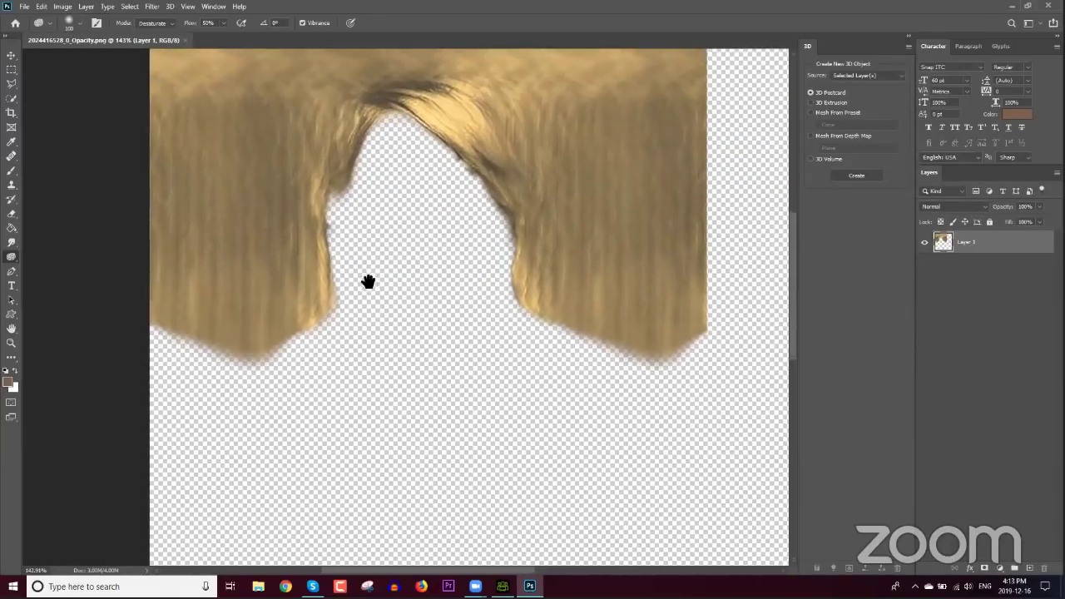
click(10, 84)
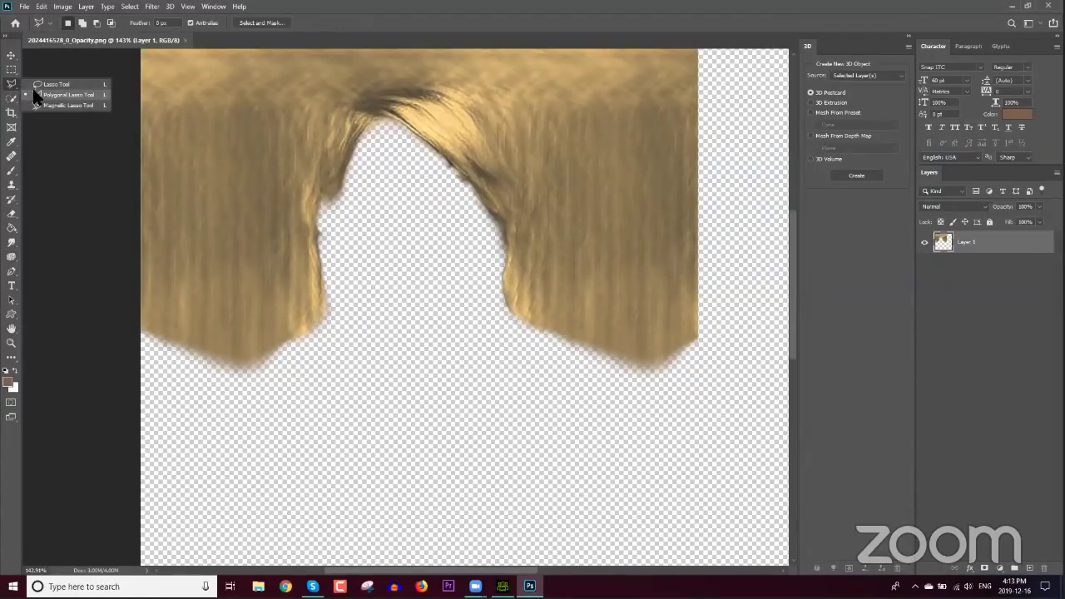
click(33, 91)
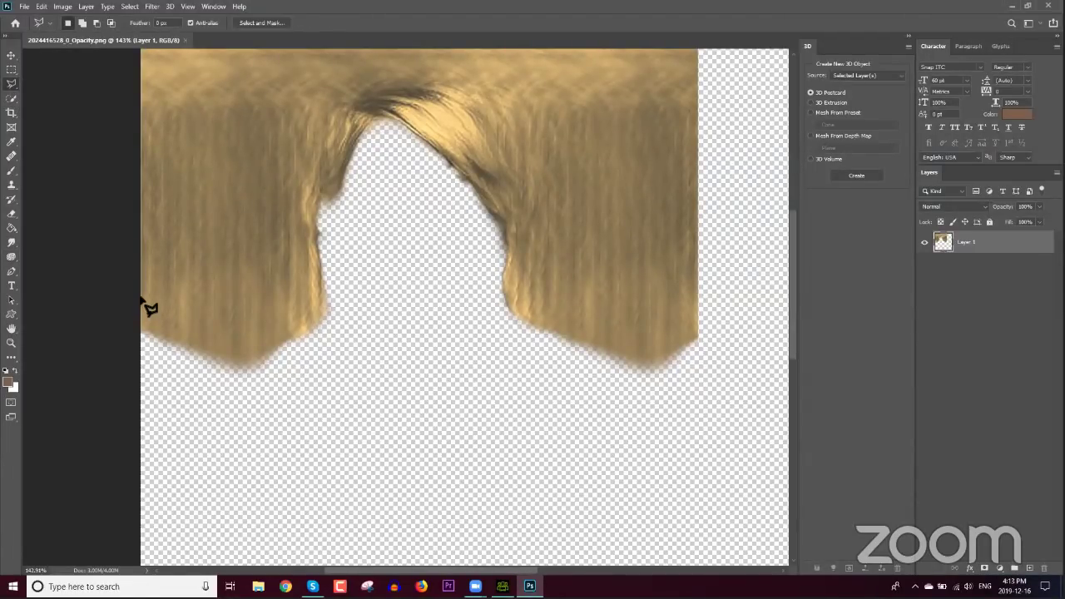
Step: Trace a zigzag selection along the bottom of the left hair section
click(141, 301)
click(145, 313)
click(150, 303)
click(154, 315)
click(159, 305)
click(163, 317)
click(168, 305)
click(171, 316)
click(176, 303)
click(182, 317)
click(187, 304)
click(192, 316)
click(199, 306)
click(205, 309)
click(213, 308)
click(219, 329)
click(225, 308)
click(231, 329)
click(237, 310)
click(243, 329)
click(248, 310)
click(255, 326)
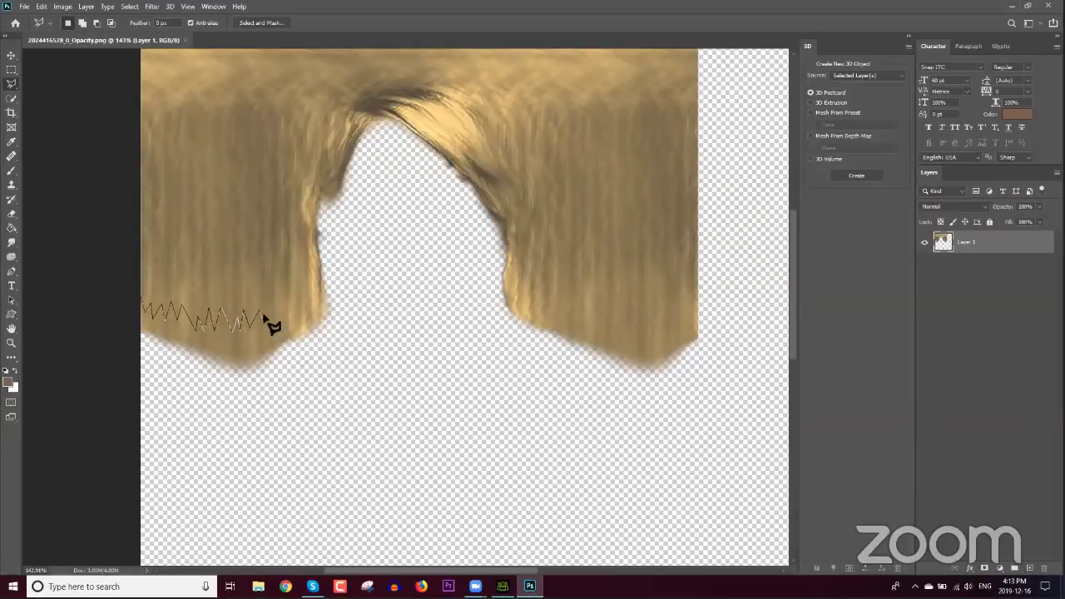
click(261, 309)
click(268, 324)
click(275, 307)
click(281, 320)
click(288, 305)
click(297, 316)
click(305, 303)
click(316, 296)
Step: Continue the zigzag across the right hair bottom and close the selection beneath the hair
click(503, 293)
click(516, 310)
click(522, 297)
click(529, 315)
click(535, 301)
click(542, 319)
click(557, 304)
click(565, 322)
click(574, 305)
click(582, 323)
click(593, 306)
click(600, 324)
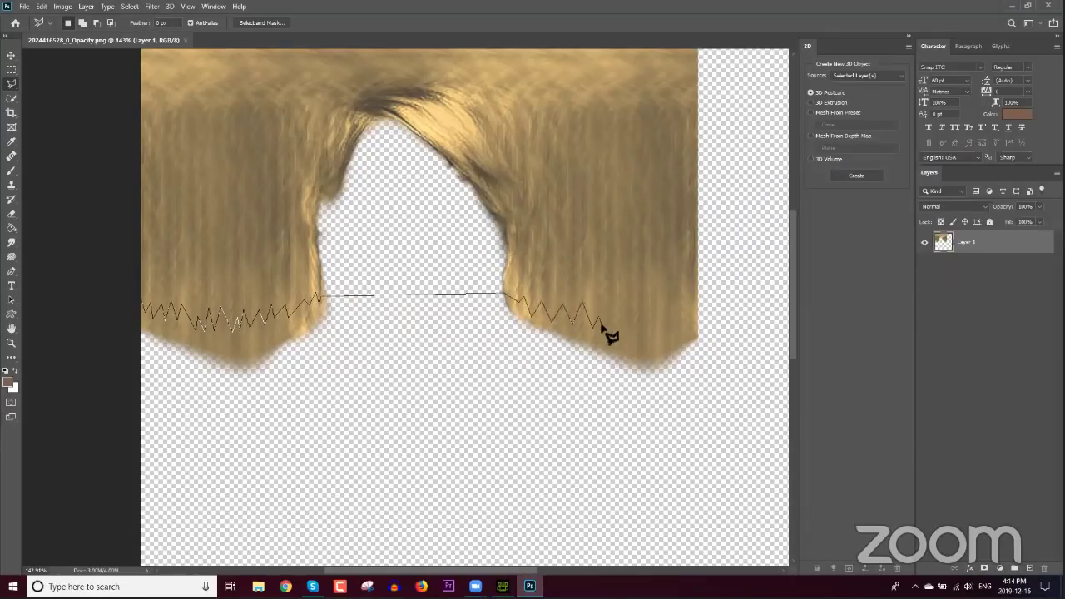
click(607, 310)
click(613, 322)
click(618, 313)
click(622, 325)
click(626, 301)
click(632, 323)
click(638, 330)
click(644, 320)
click(659, 327)
click(665, 314)
click(672, 329)
click(678, 315)
click(687, 329)
click(697, 301)
click(721, 355)
click(557, 411)
click(291, 411)
click(169, 367)
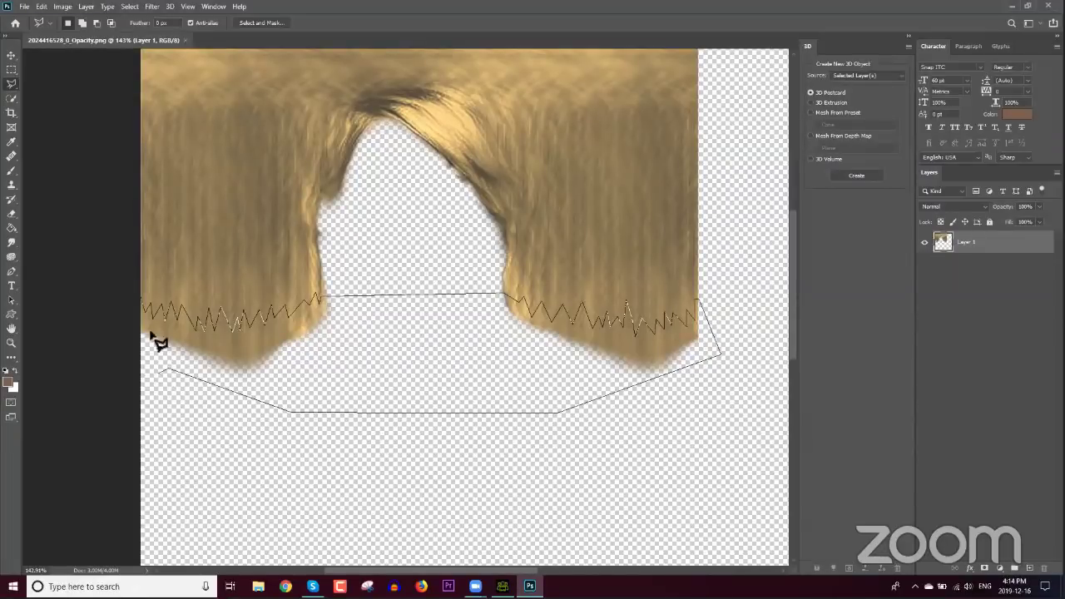
click(141, 340)
click(144, 304)
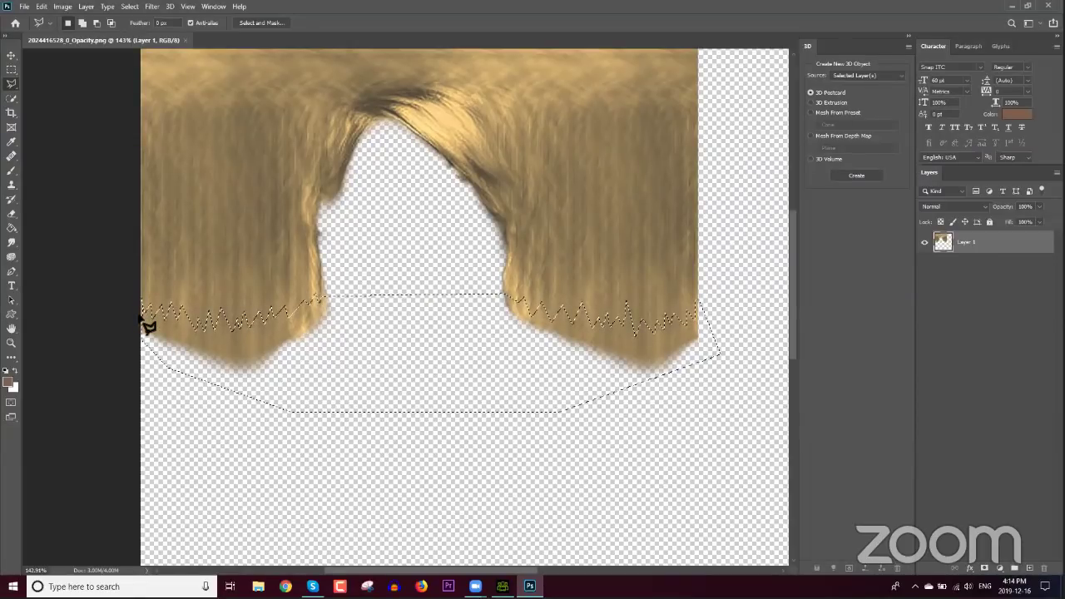
Step: Delete the selected hair ends, deselect, and save the opacity texture
key(Delete)
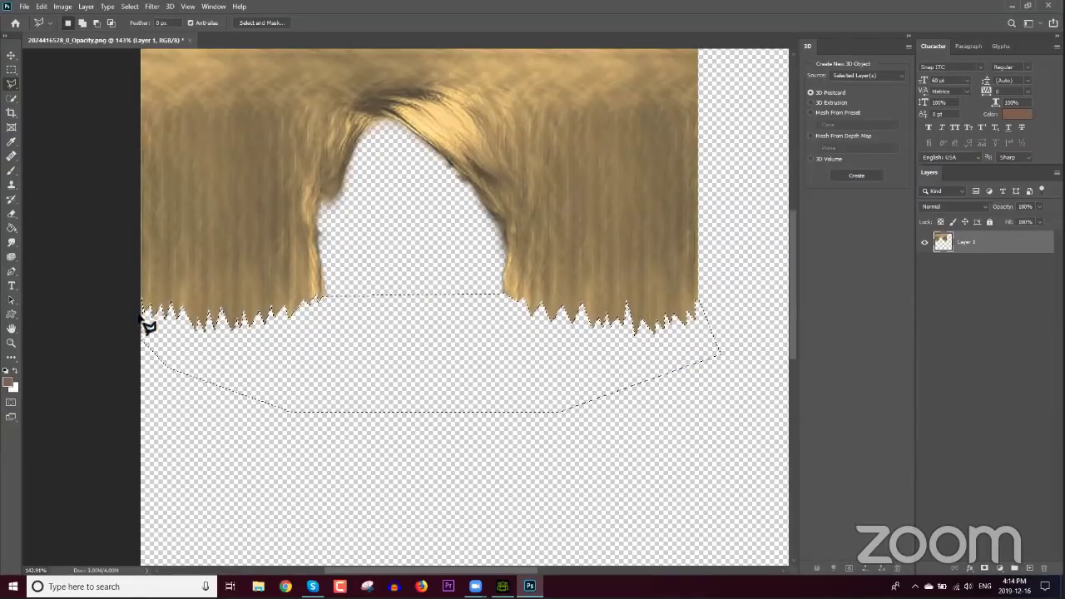
key(ctrl+d)
click(24, 5)
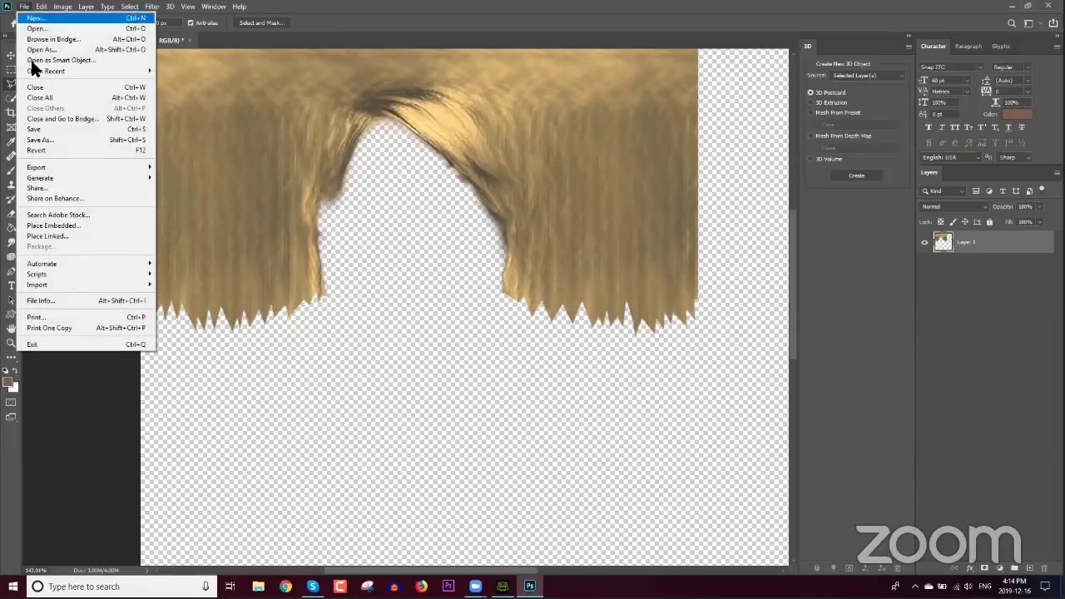
click(41, 130)
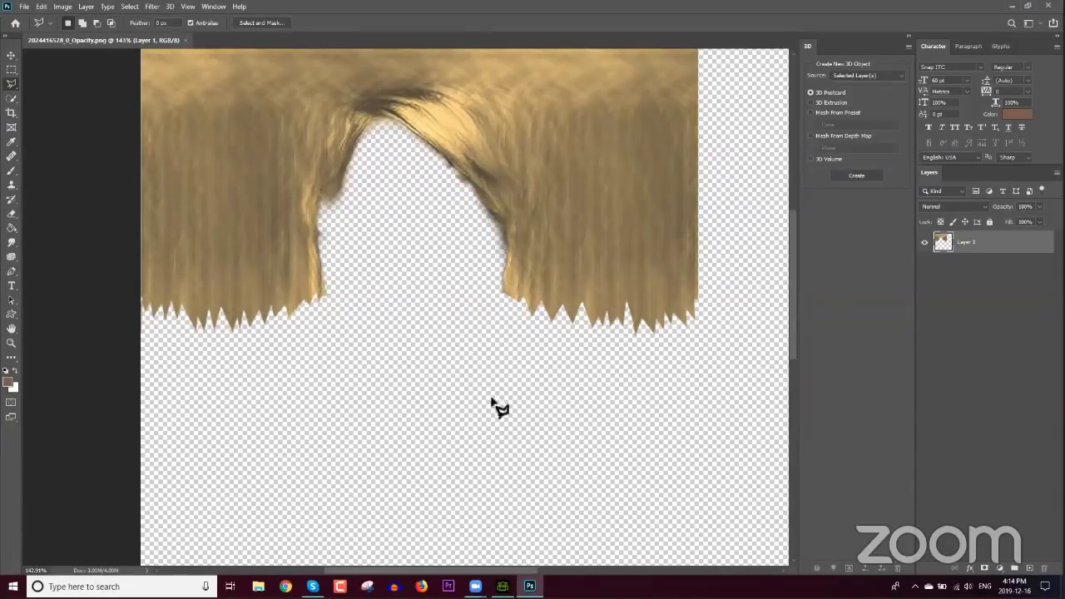
click(502, 586)
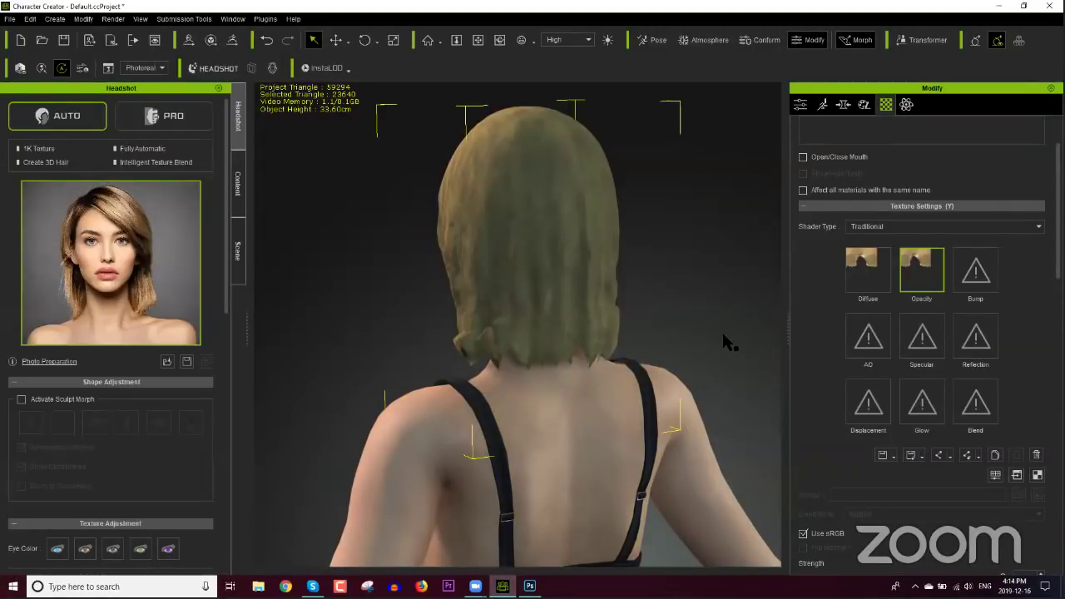
right_drag(682, 309, 551, 321)
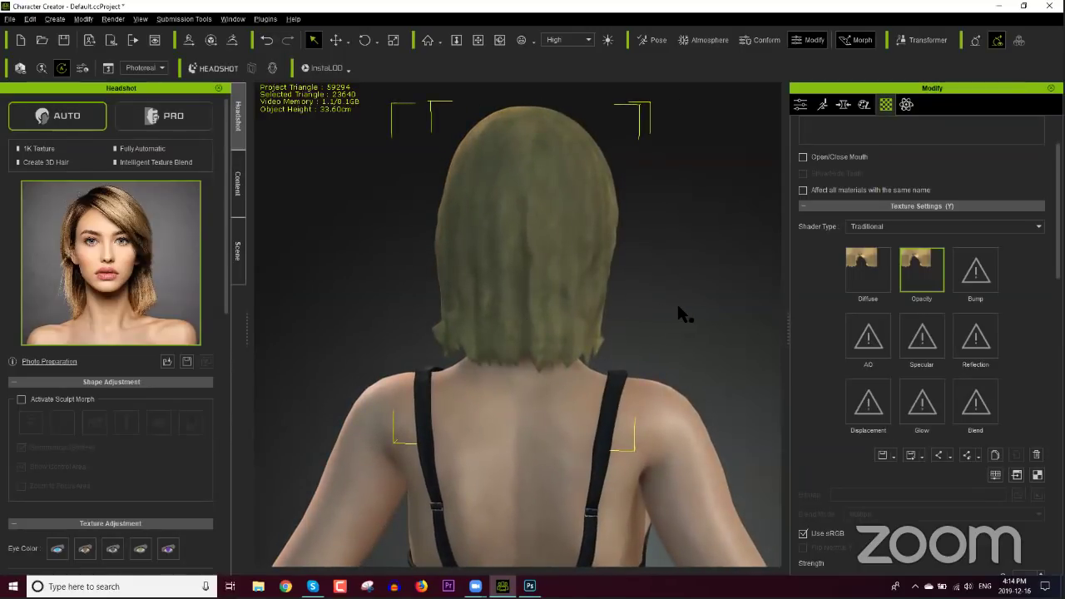
right_drag(682, 312, 663, 292)
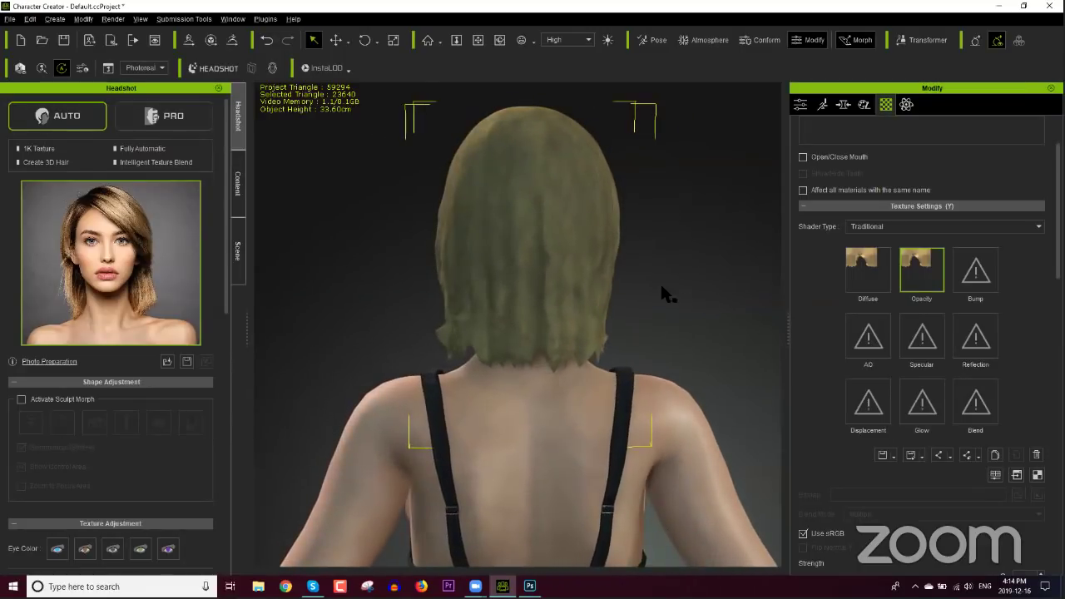
scroll(668, 329, down, 3)
scroll(668, 329, down, 2)
right_drag(637, 385, 724, 376)
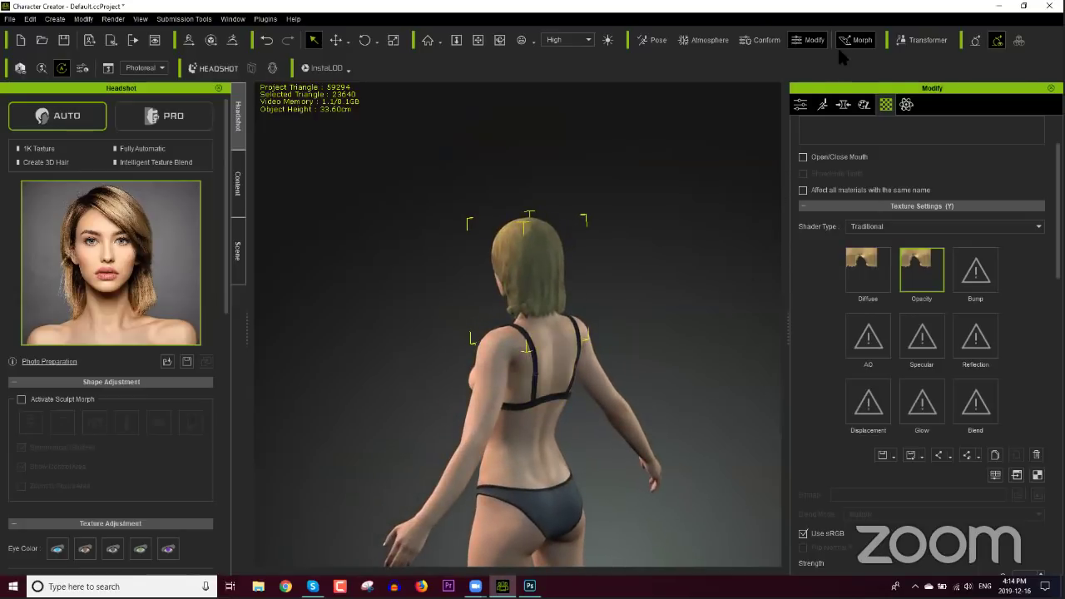
right_drag(649, 328, 553, 418)
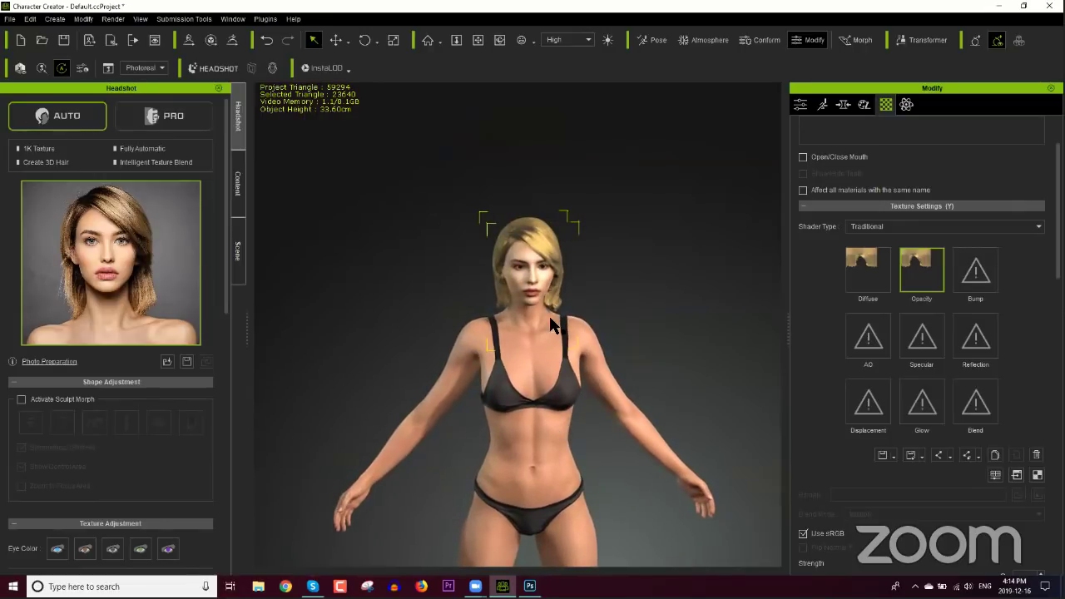
scroll(526, 358, up, 5)
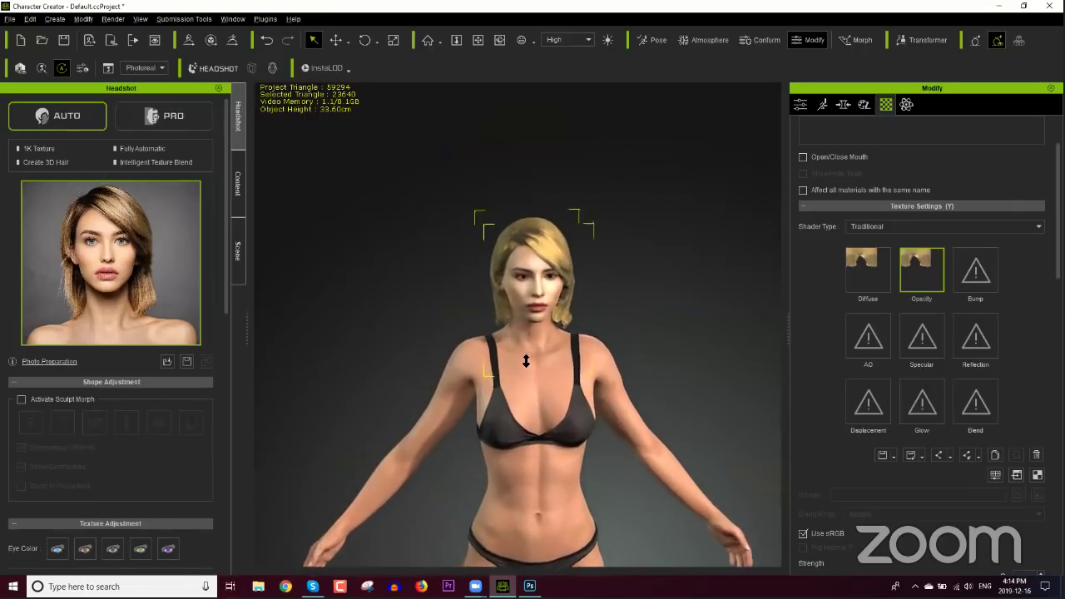
right_drag(670, 392, 466, 408)
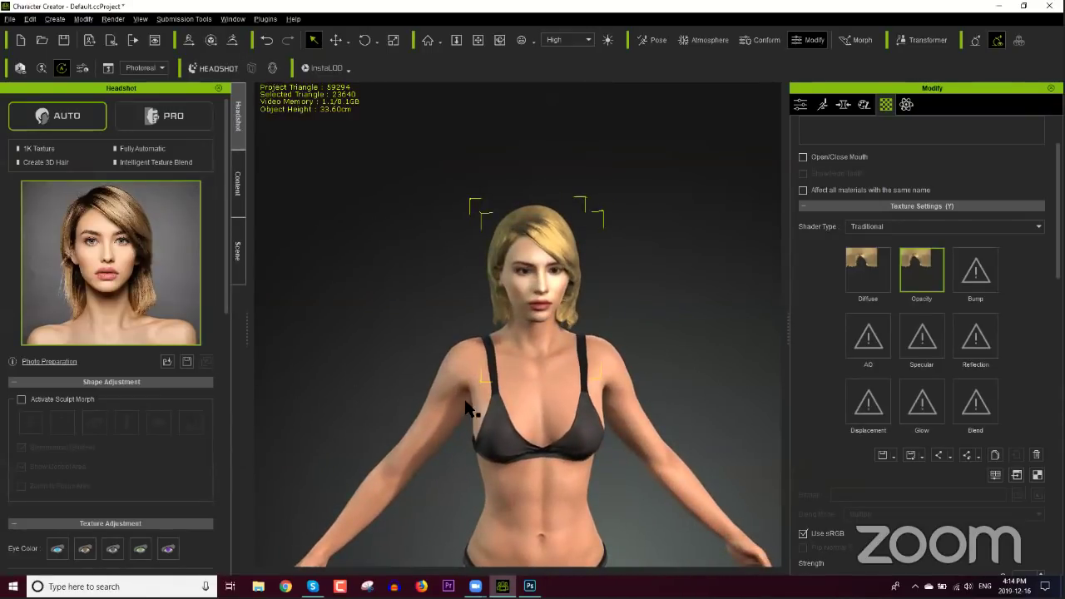
right_drag(637, 430, 370, 402)
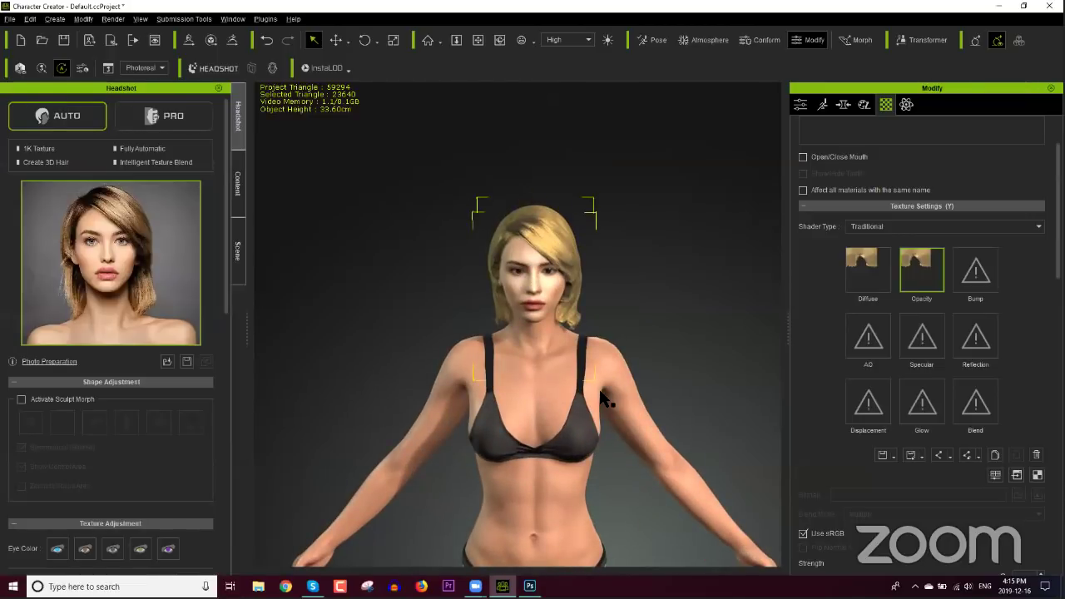
right_drag(499, 404, 500, 403)
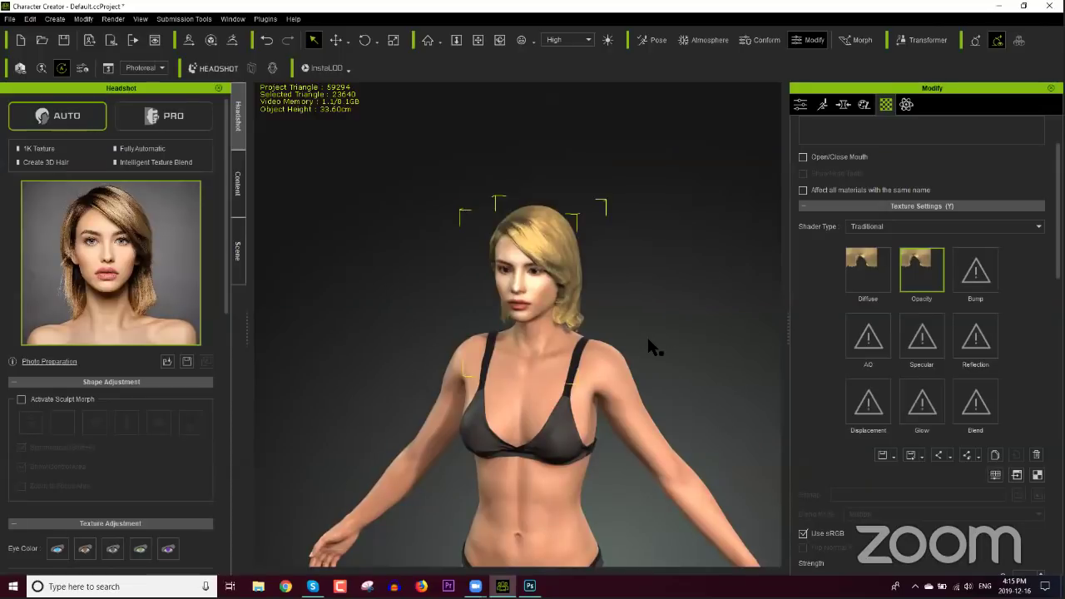
right_drag(664, 333, 662, 351)
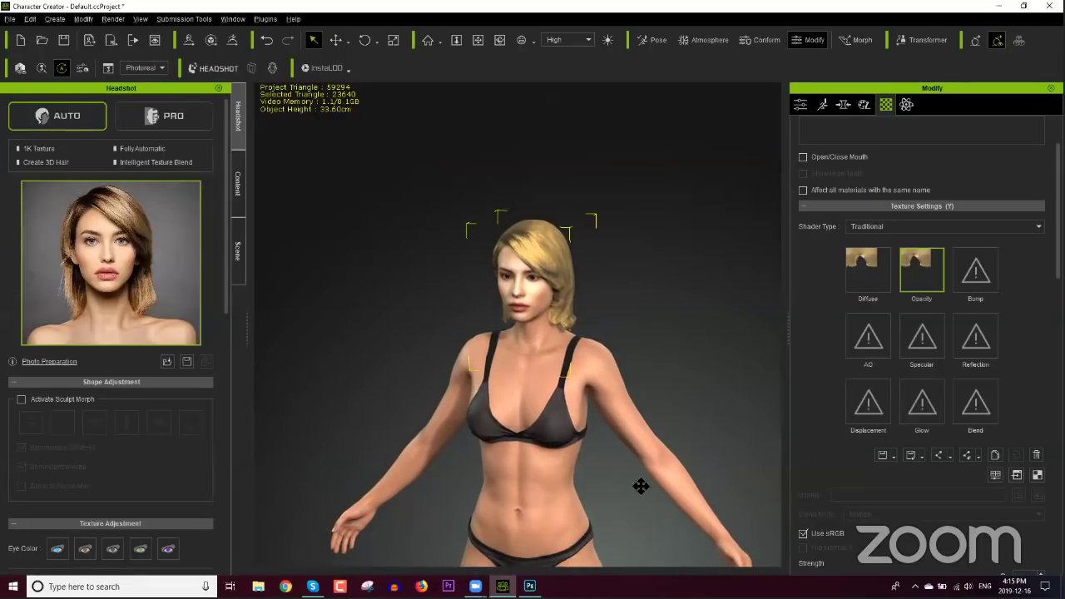
scroll(640, 485, down, 5)
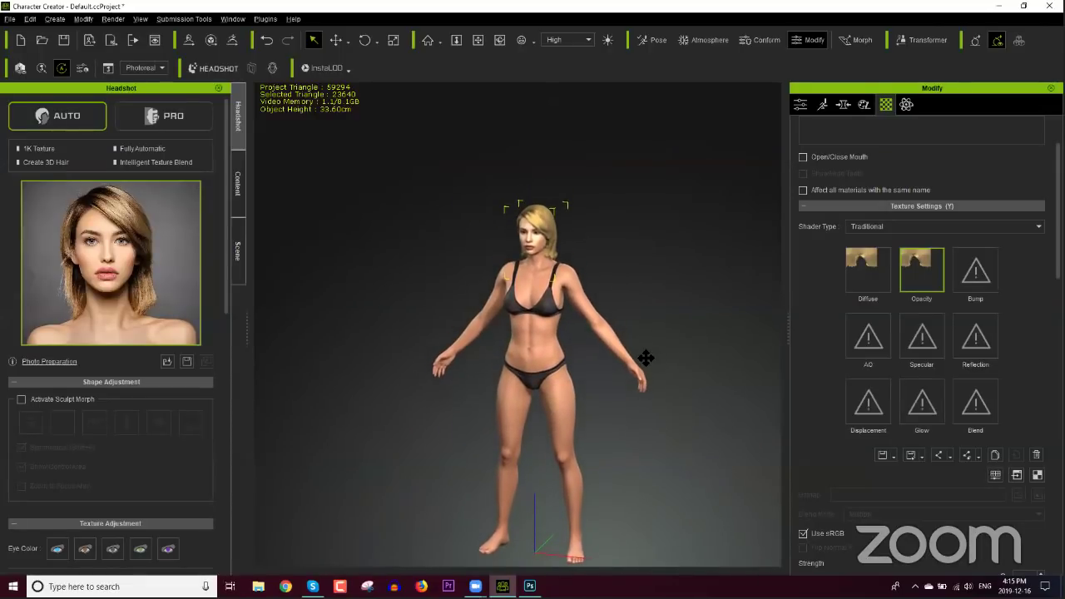
scroll(647, 359, up, 5)
scroll(610, 303, up, 2)
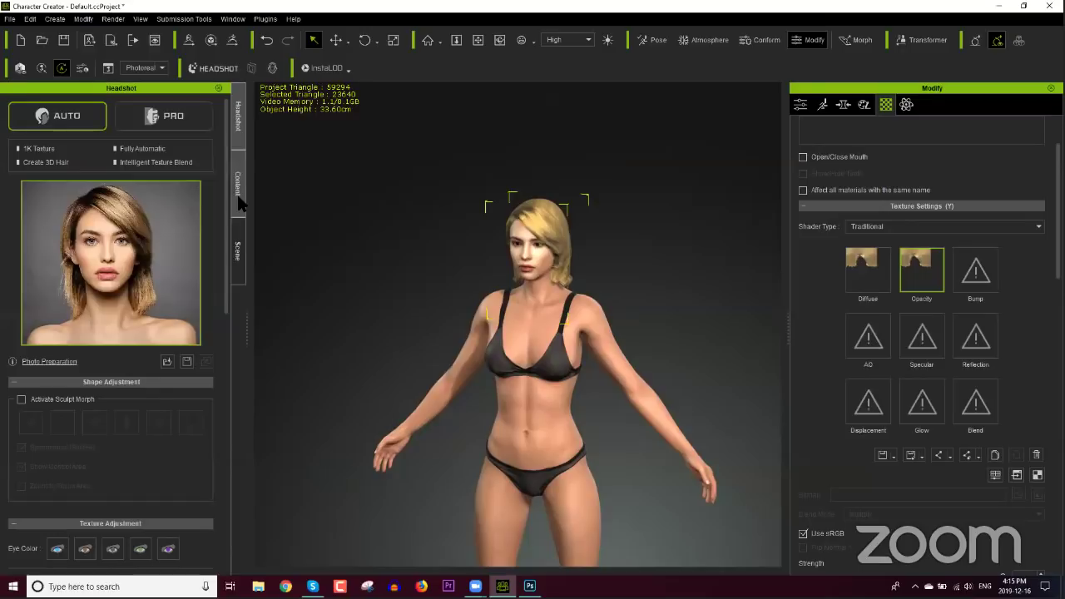
middle_drag(499, 295, 471, 367)
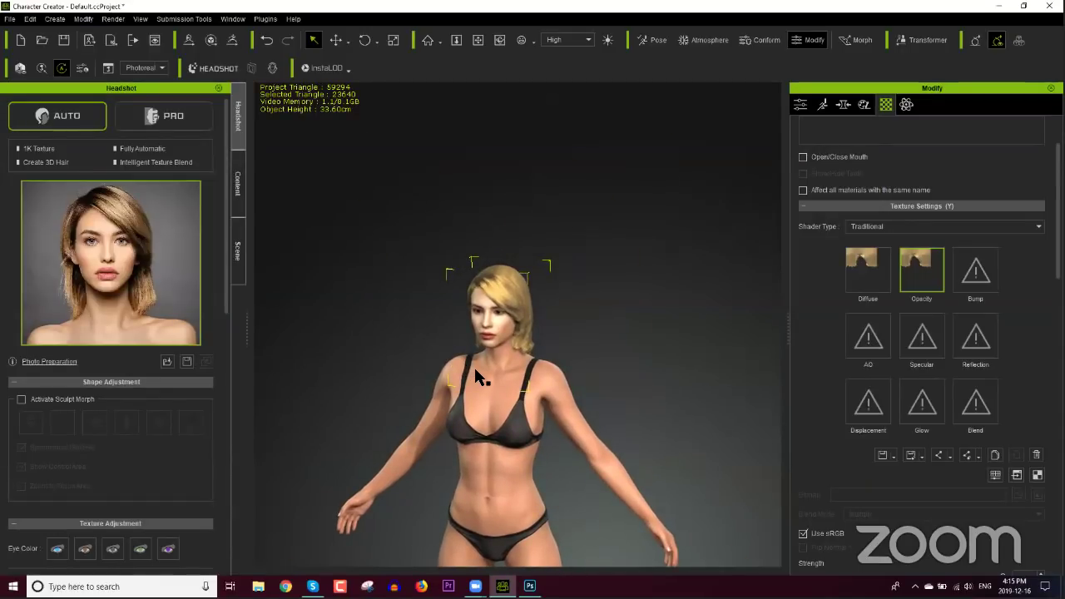
key(f)
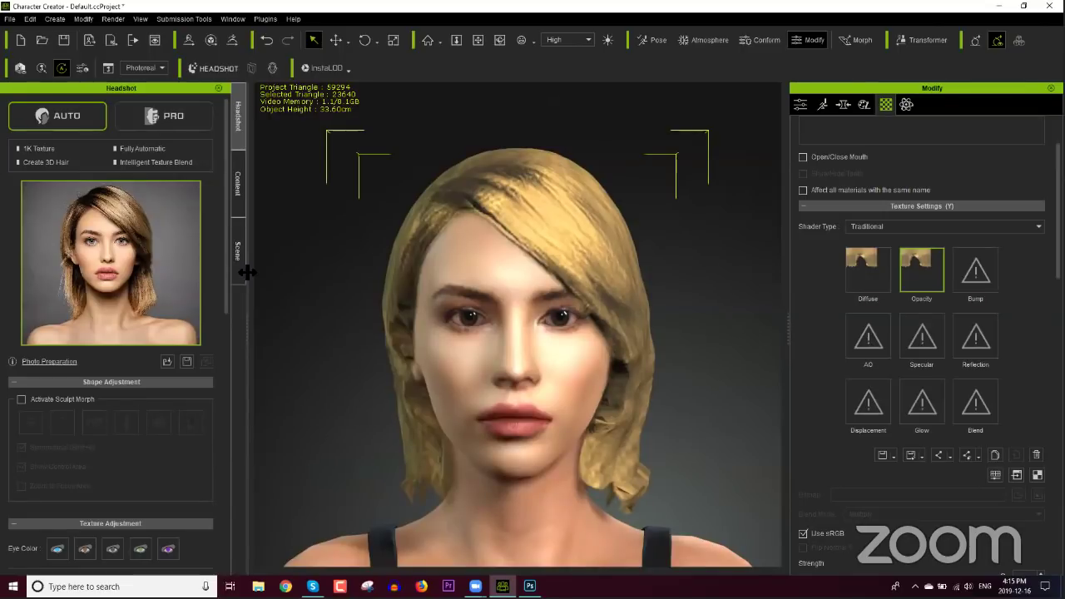
Step: Choose the third Eye Color swatch to give the character lighter blue-grey eyes
scroll(156, 397, down, 3)
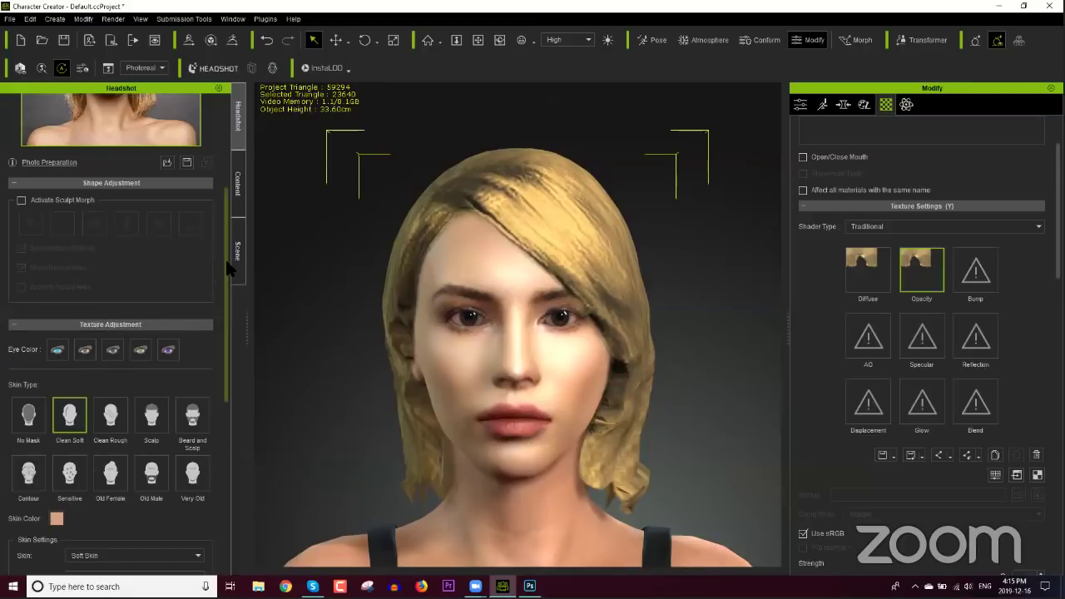
drag(224, 257, 225, 213)
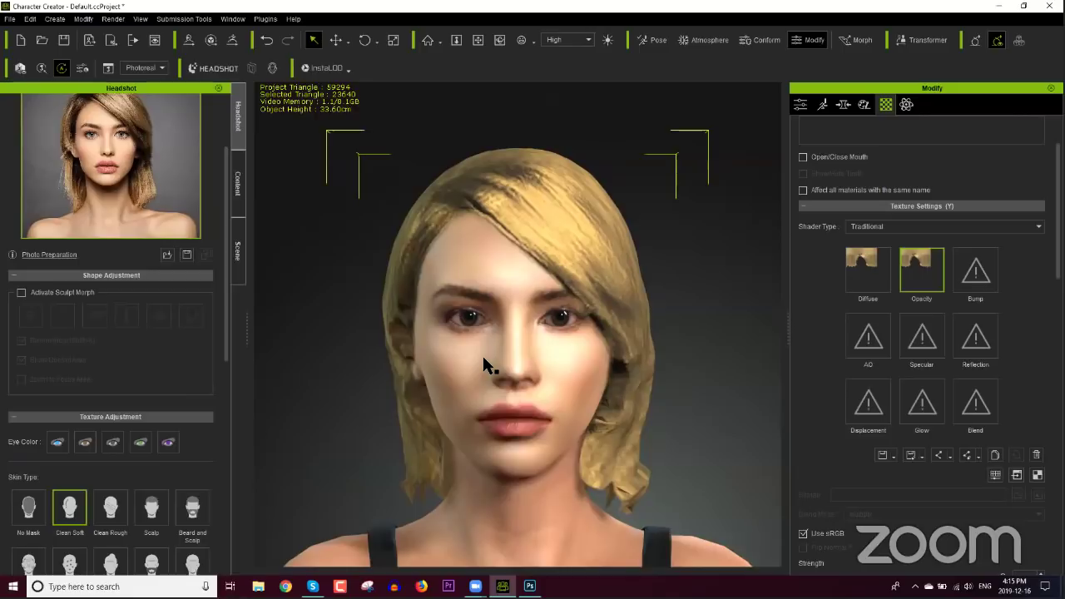
click(116, 446)
Step: Orbit around the head and show the hair's Attribute settings in the Modify panel
scroll(704, 420, down, 5)
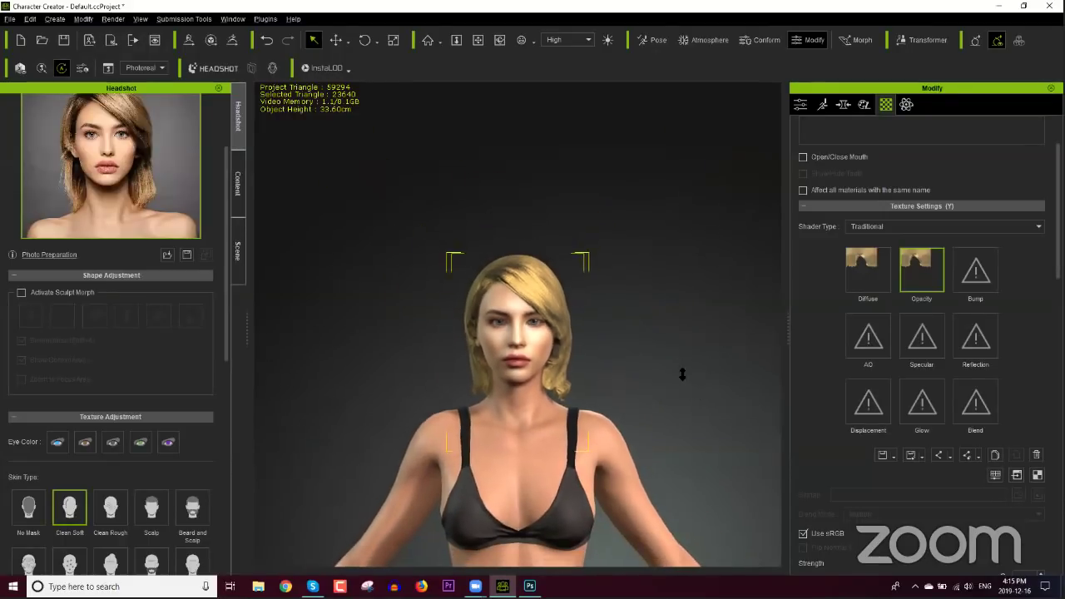
scroll(680, 385, down, 2)
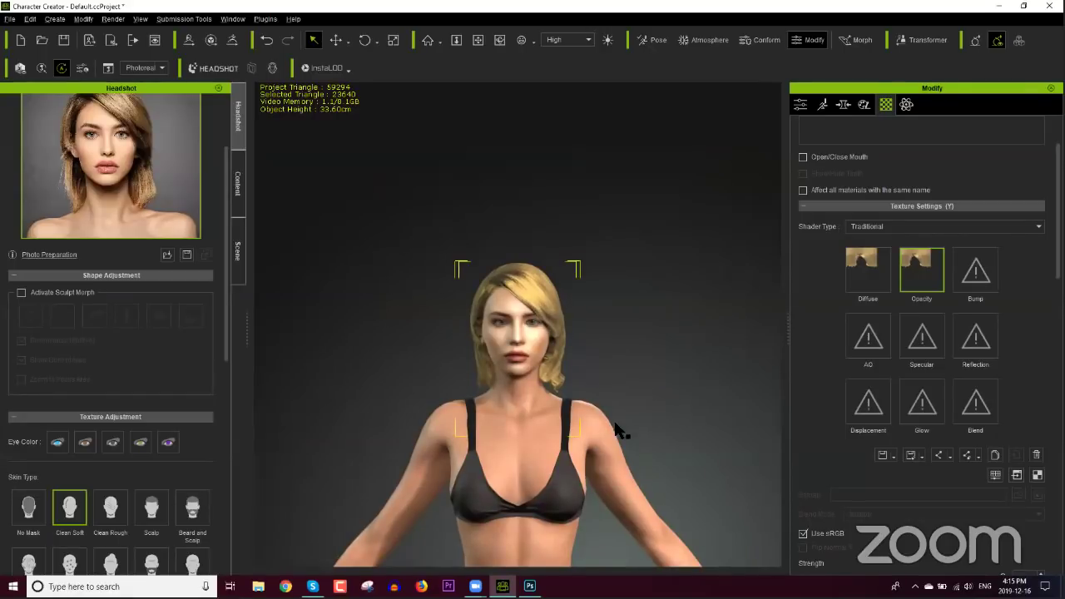
scroll(608, 357, up, 6)
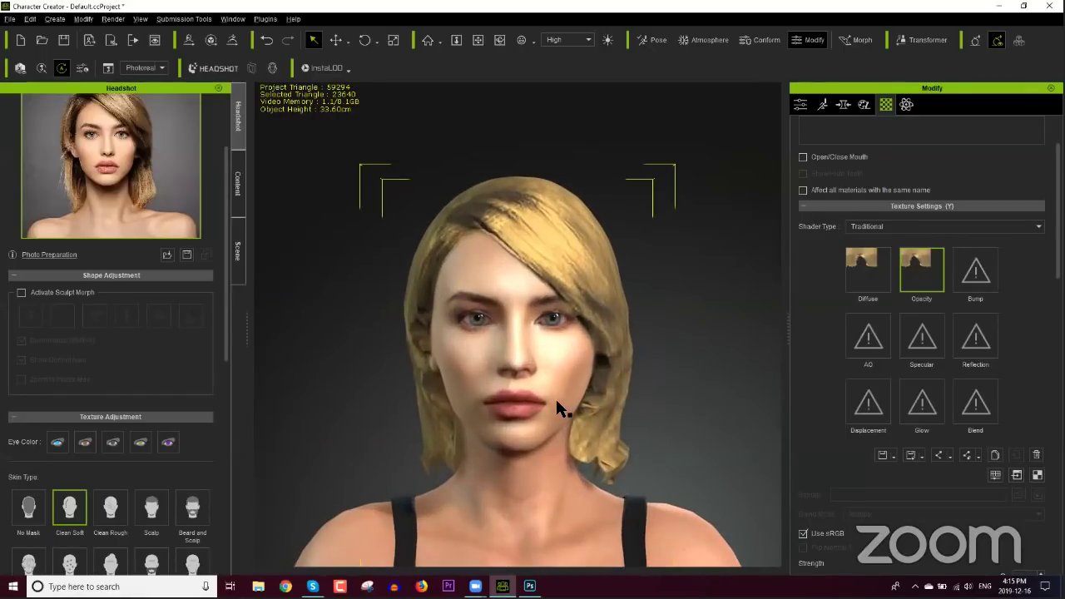
right_drag(554, 396, 617, 354)
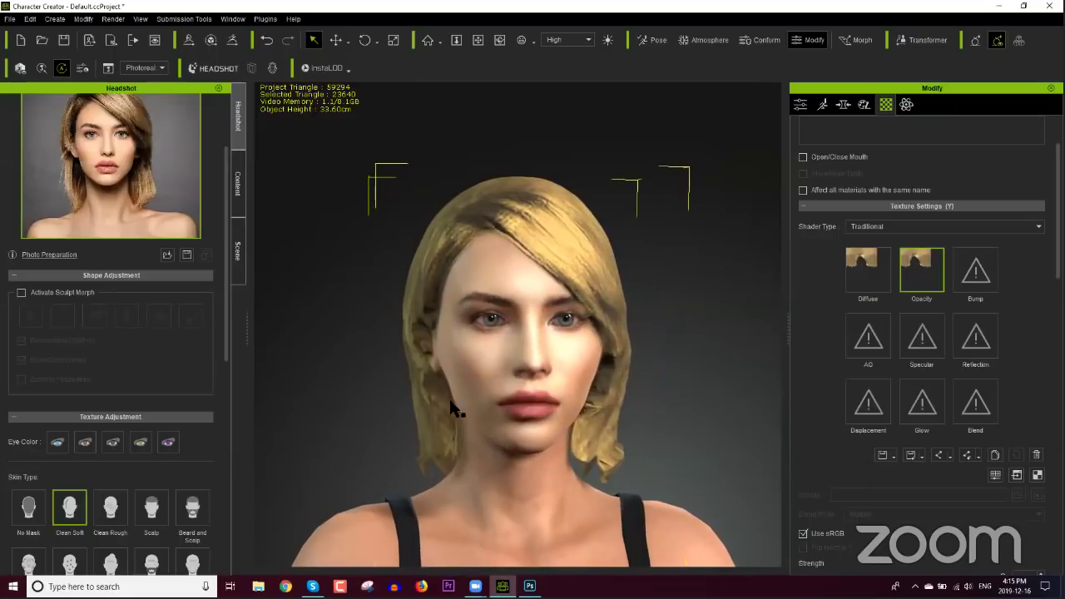
click(800, 107)
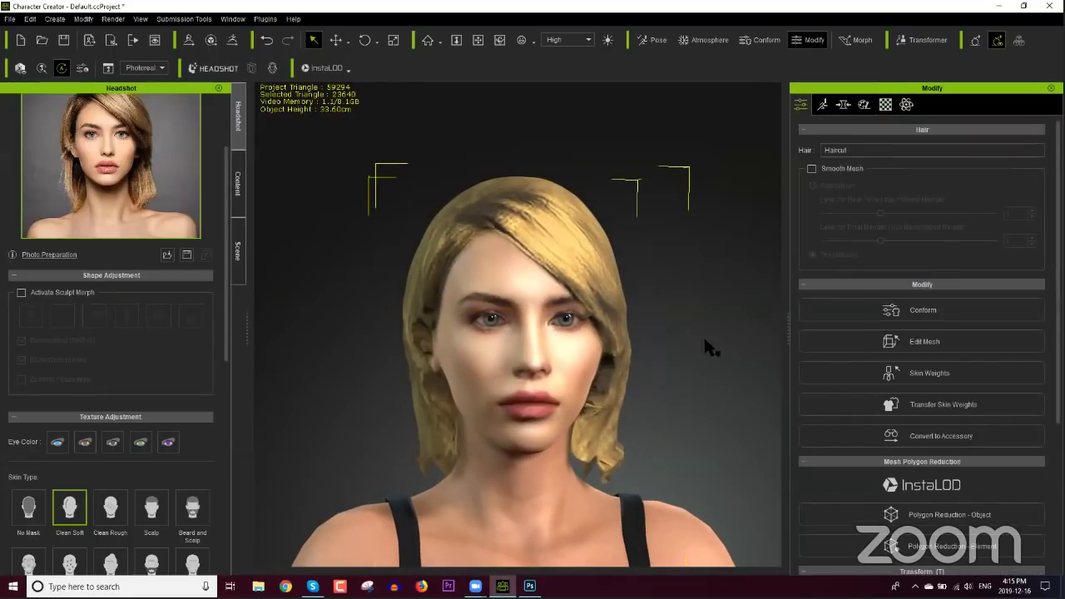
Step: Select CC3_Base Female, toggle Display eye to close her eyes, and zoom in on the face
click(530, 509)
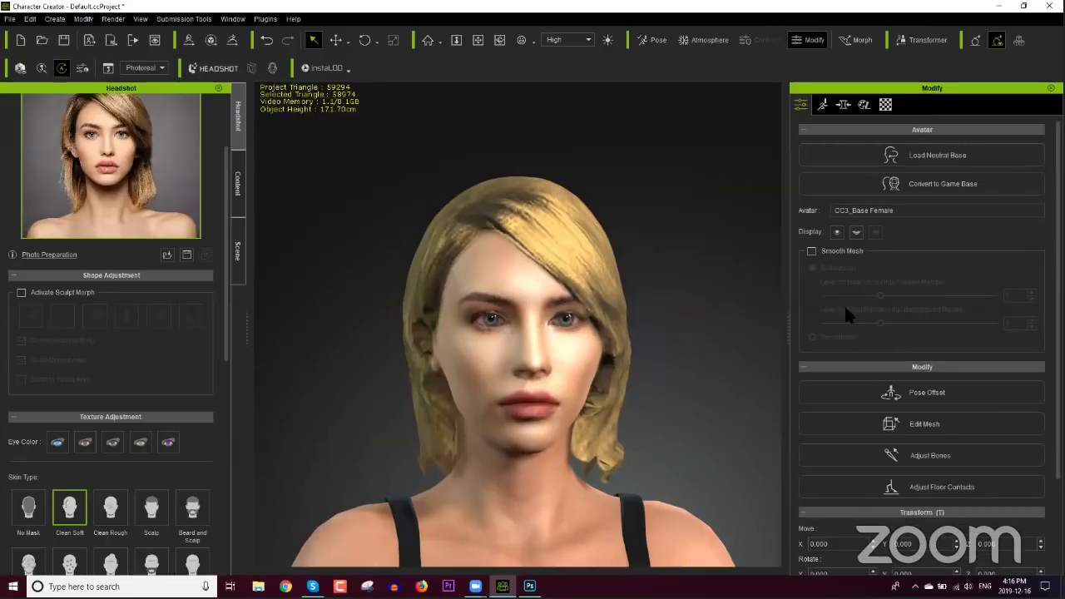
click(837, 236)
scroll(560, 426, up, 2)
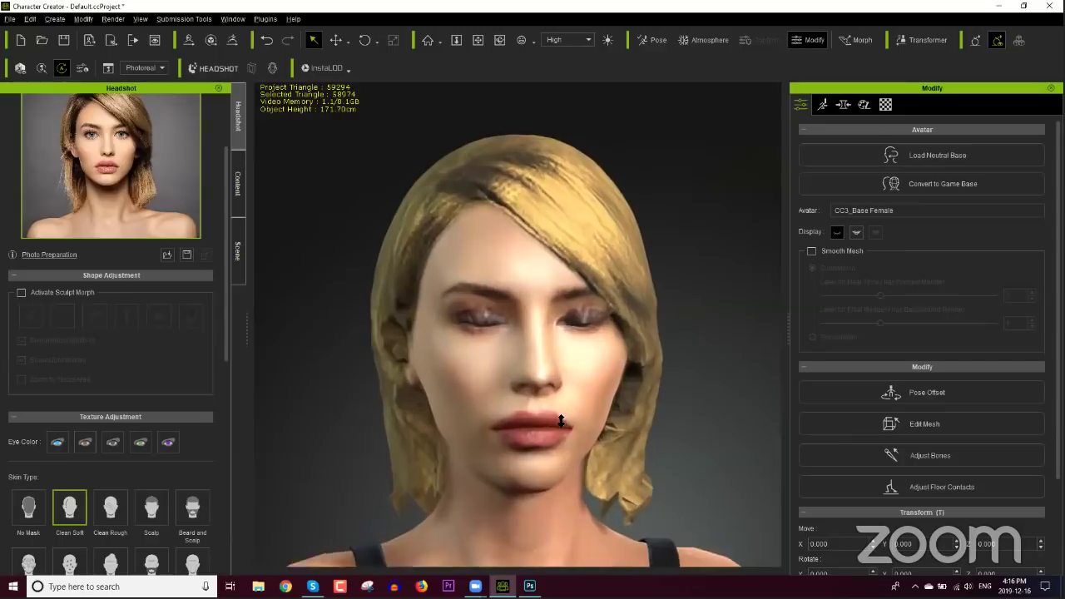
scroll(560, 422, up, 3)
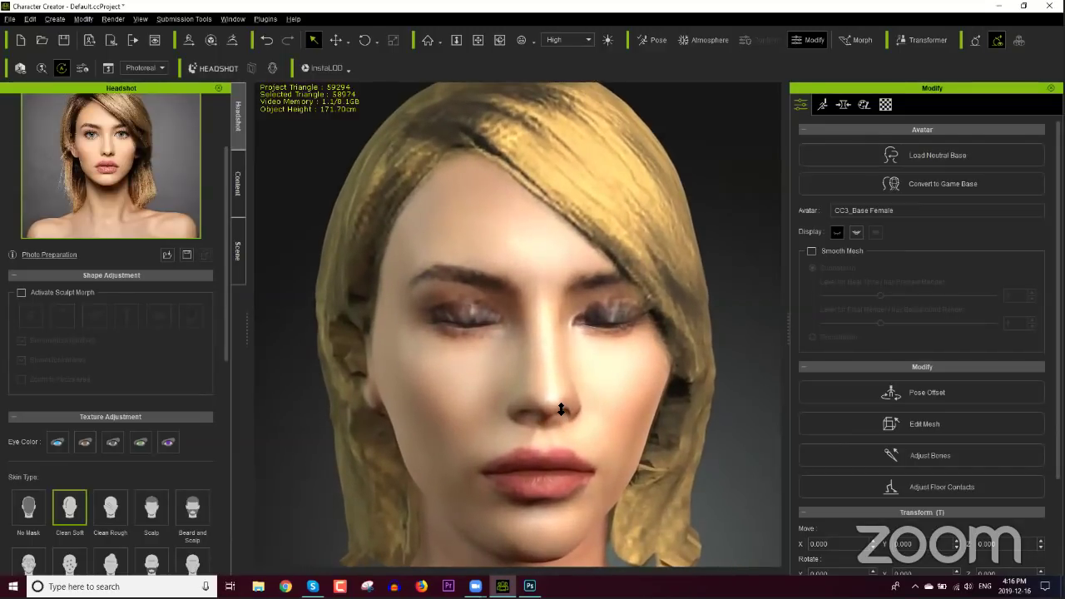
drag(230, 338, 237, 294)
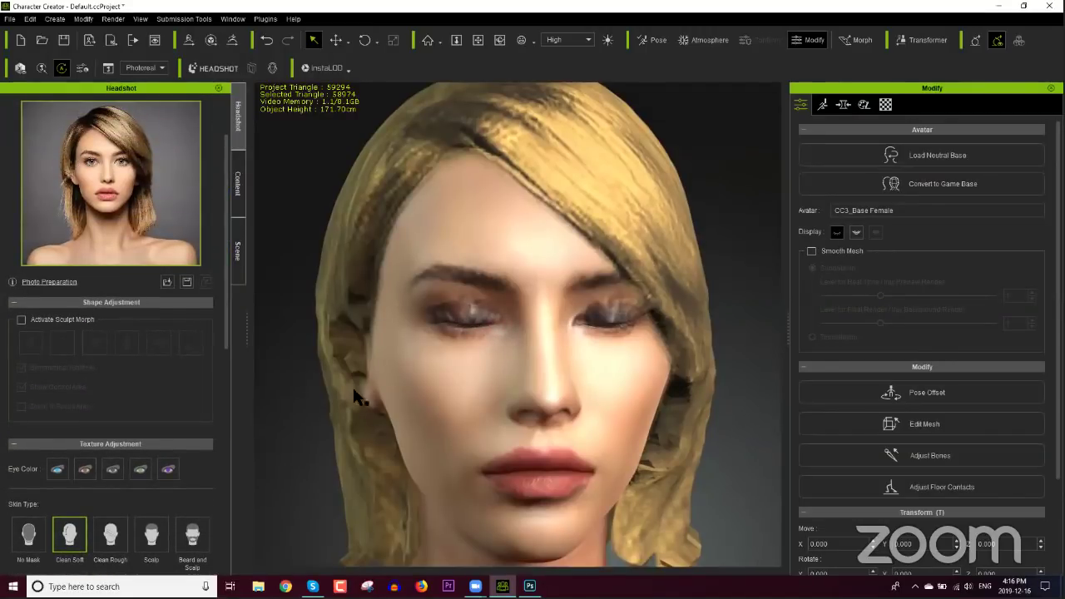
drag(226, 310, 223, 511)
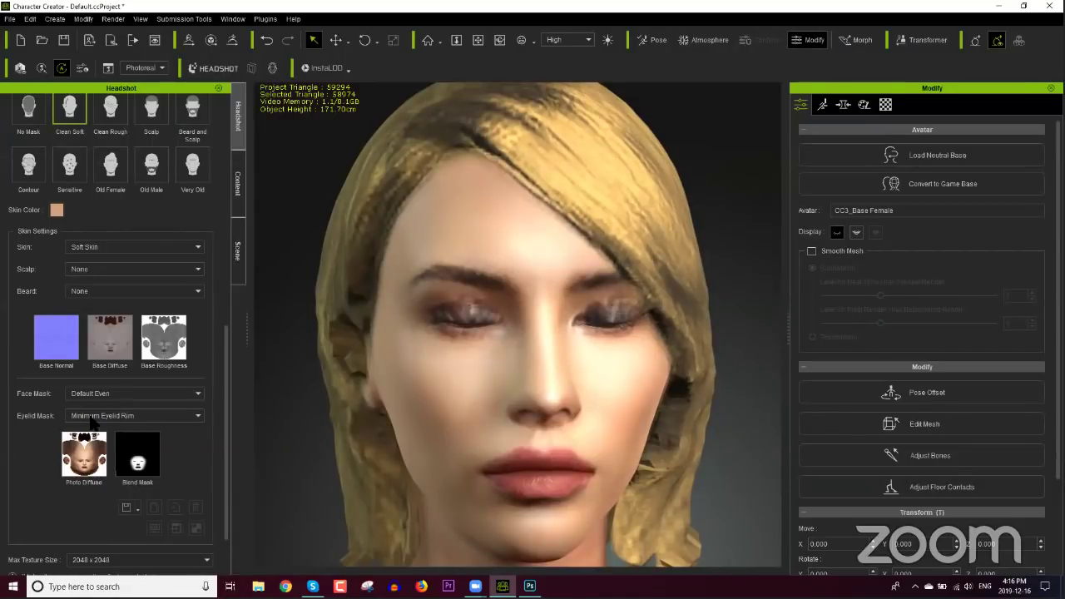
Step: Set the Headshot skin's Eyelid Mask to Maximum Upper Eyelid
click(94, 416)
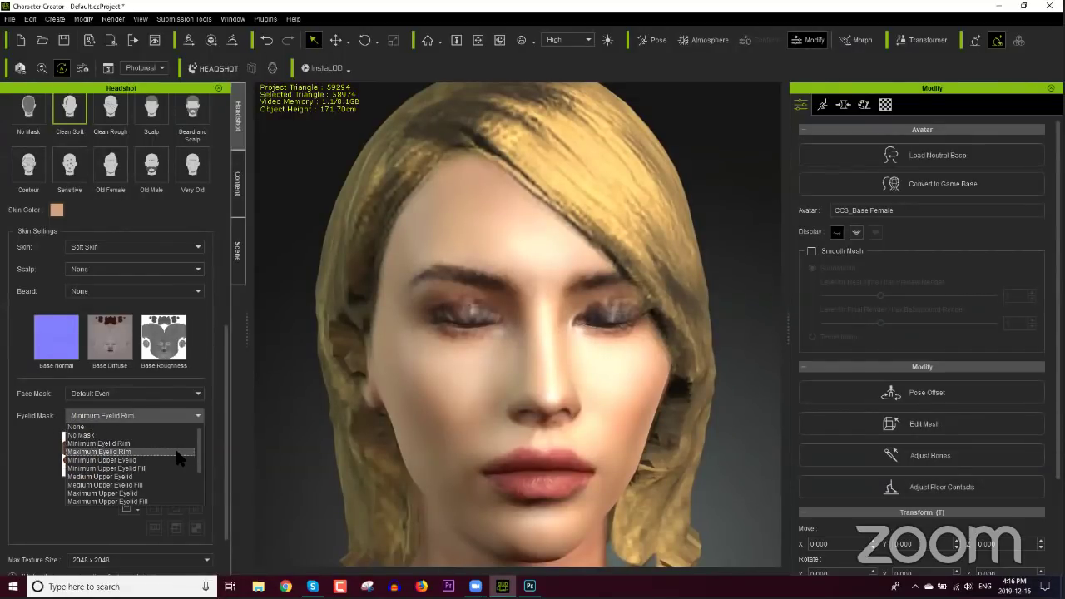
drag(196, 453, 199, 498)
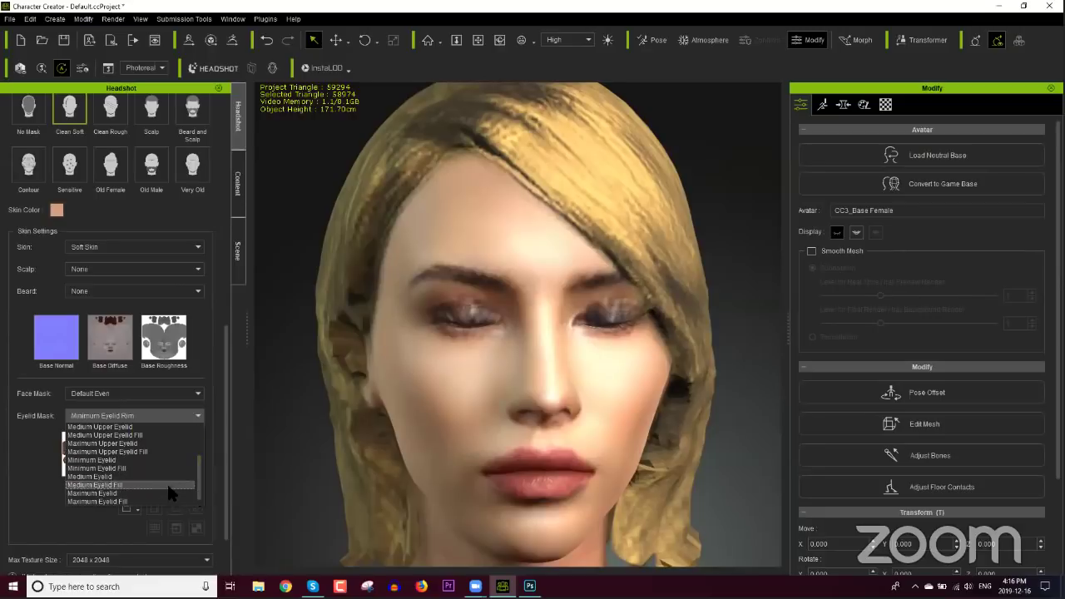
click(139, 446)
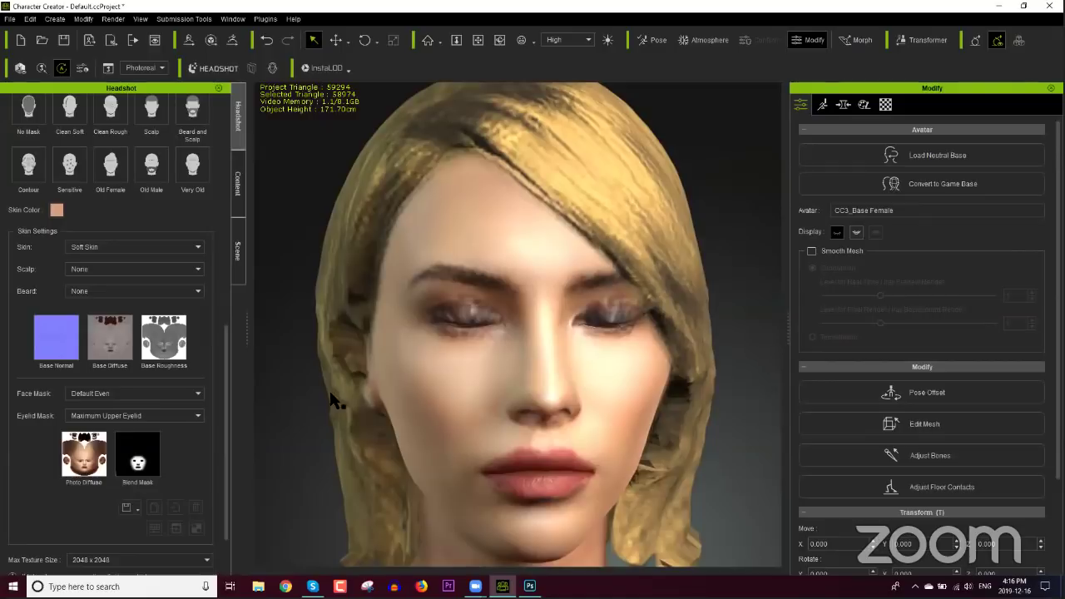
drag(224, 375, 163, 189)
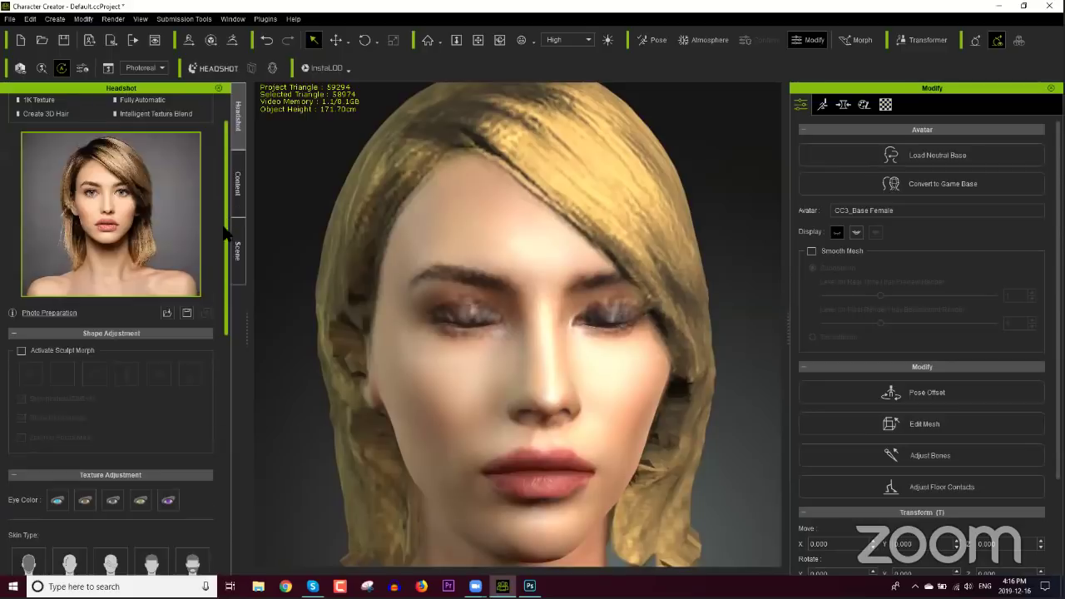
drag(228, 233, 228, 441)
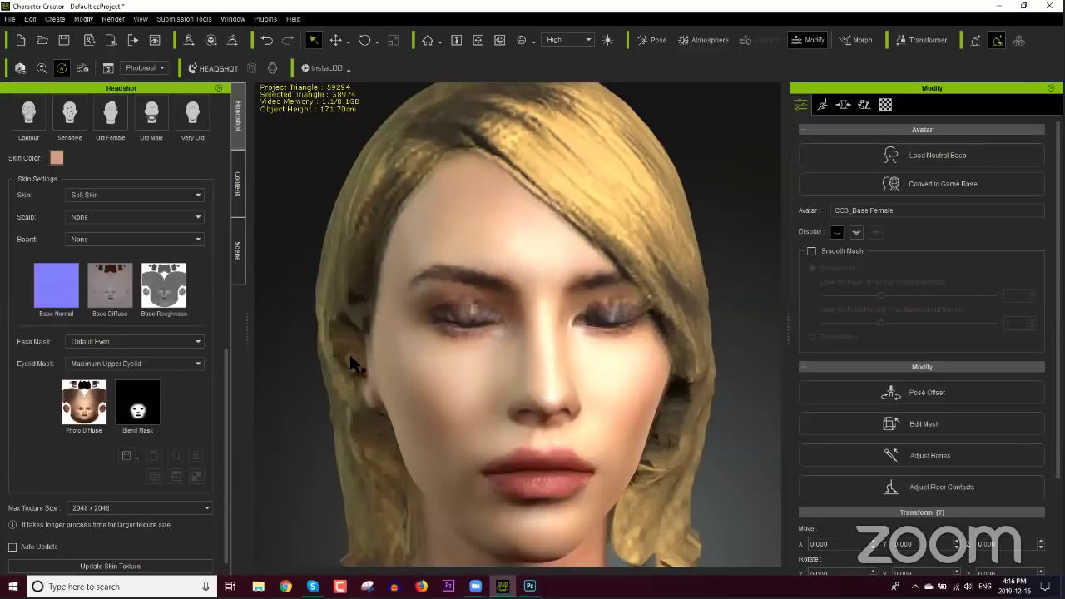
scroll(227, 475, down, 1)
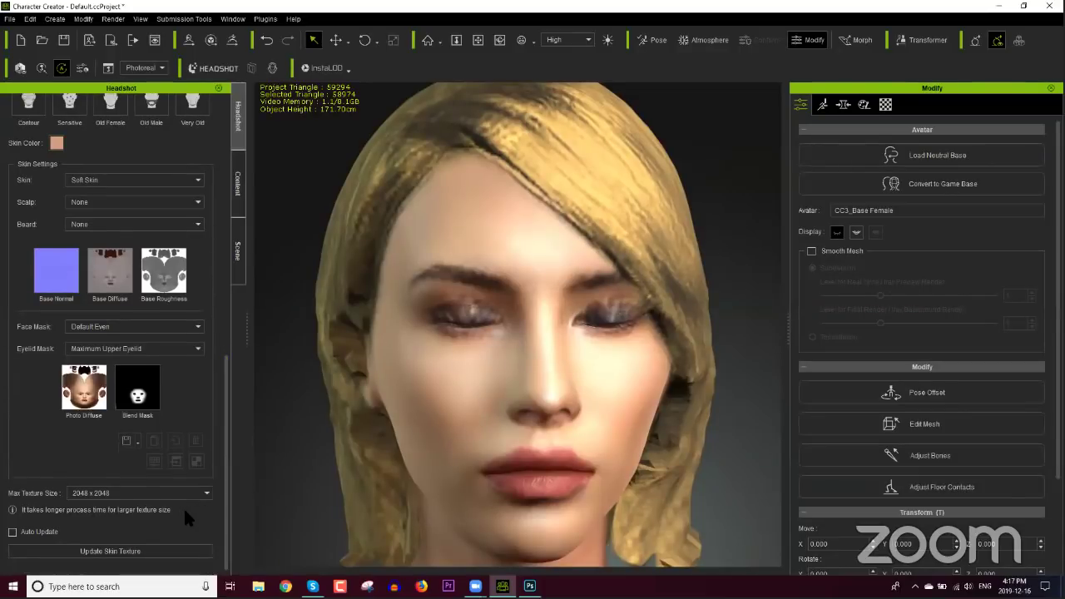
Step: Update the skin texture so it uses the new eyelid mask
click(116, 550)
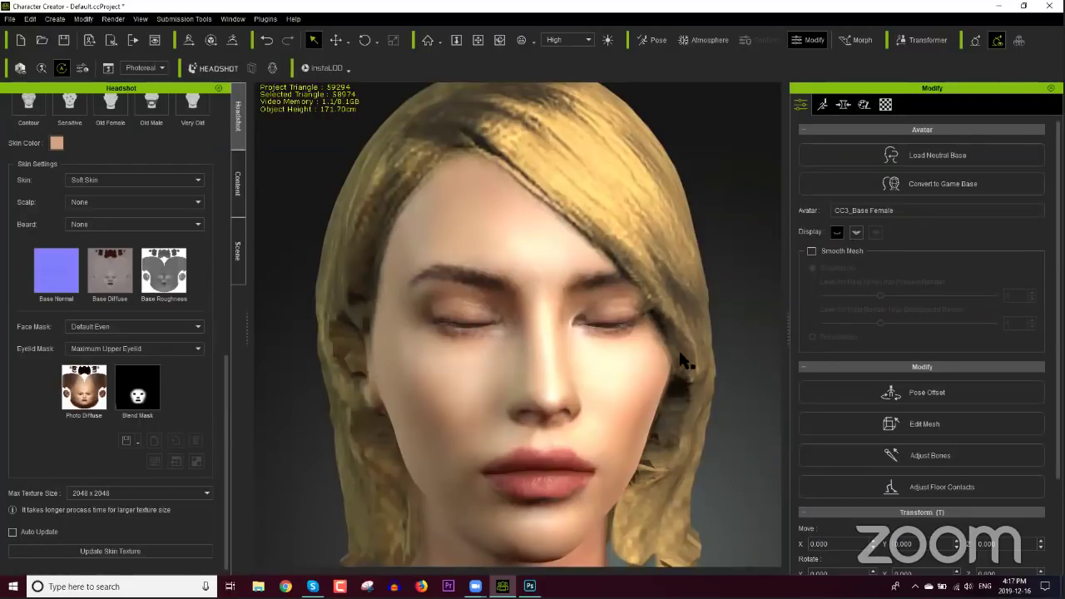
drag(686, 316, 686, 411)
drag(638, 354, 682, 369)
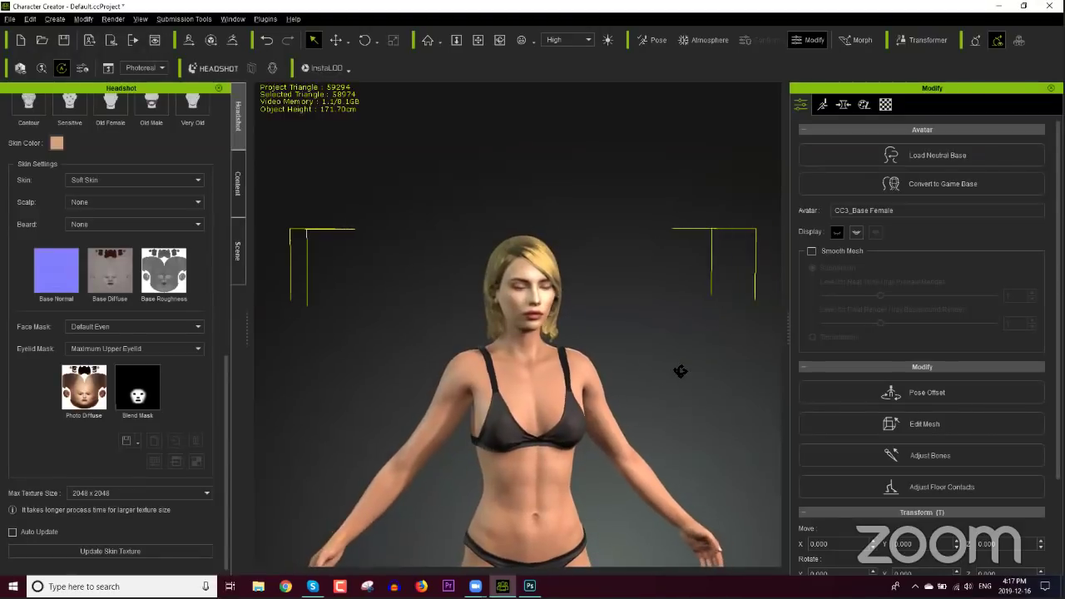
Step: Reopen the character's eyes and bring up the Content library
click(836, 232)
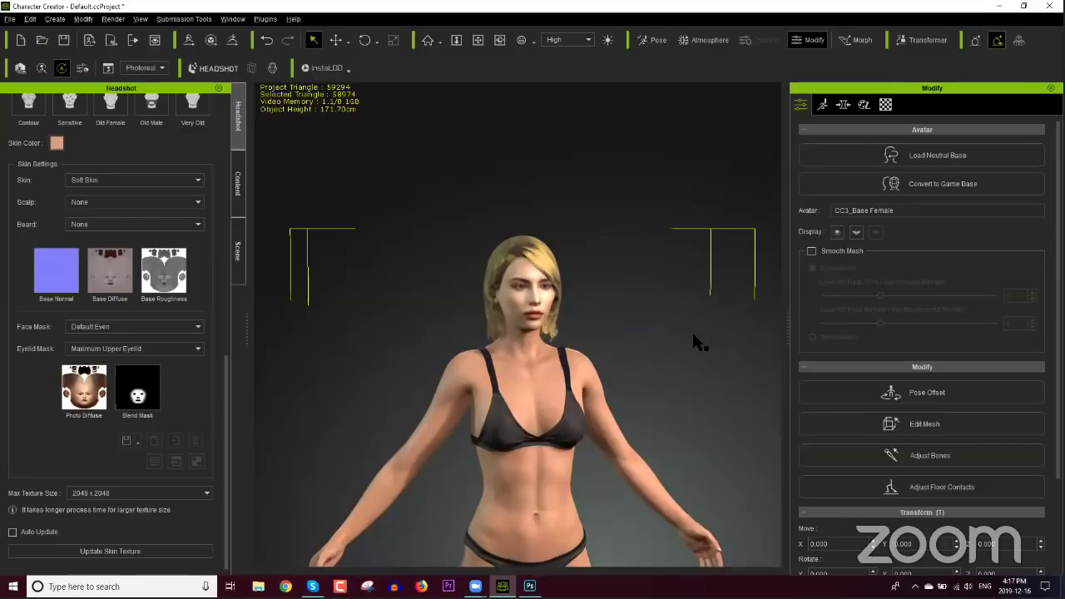
right_drag(693, 335, 558, 347)
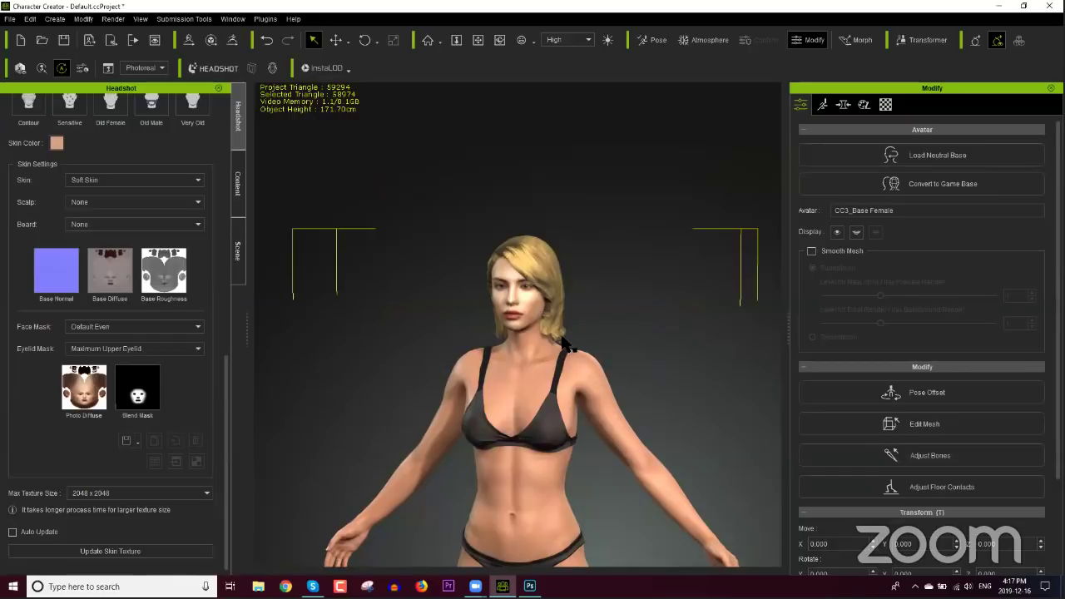
click(235, 194)
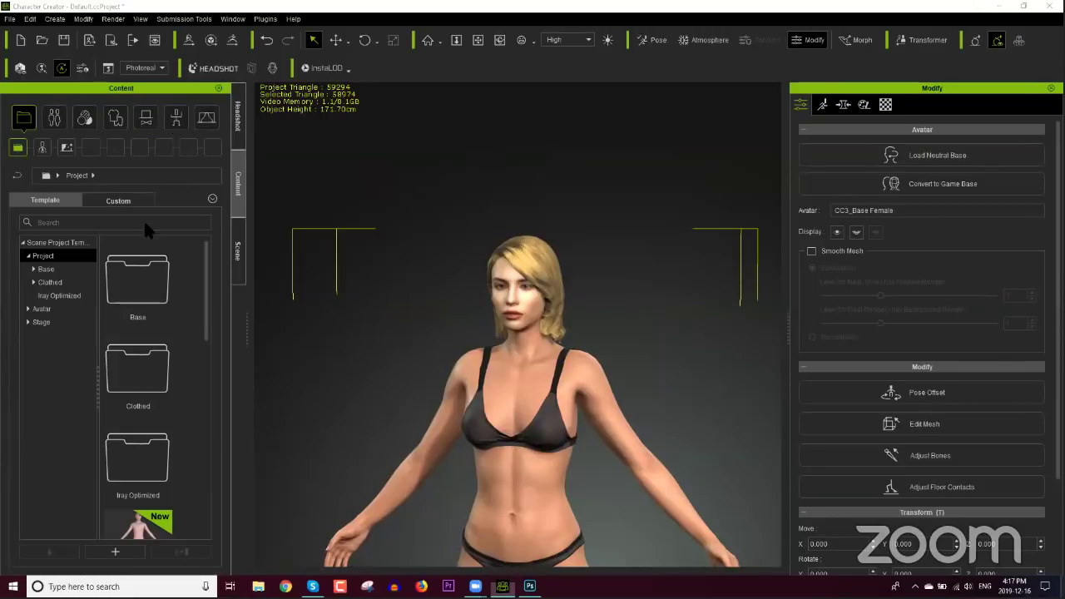
Step: Expand the Full-body > Professional Outfit clothing templates in the Content tree
key(super+d)
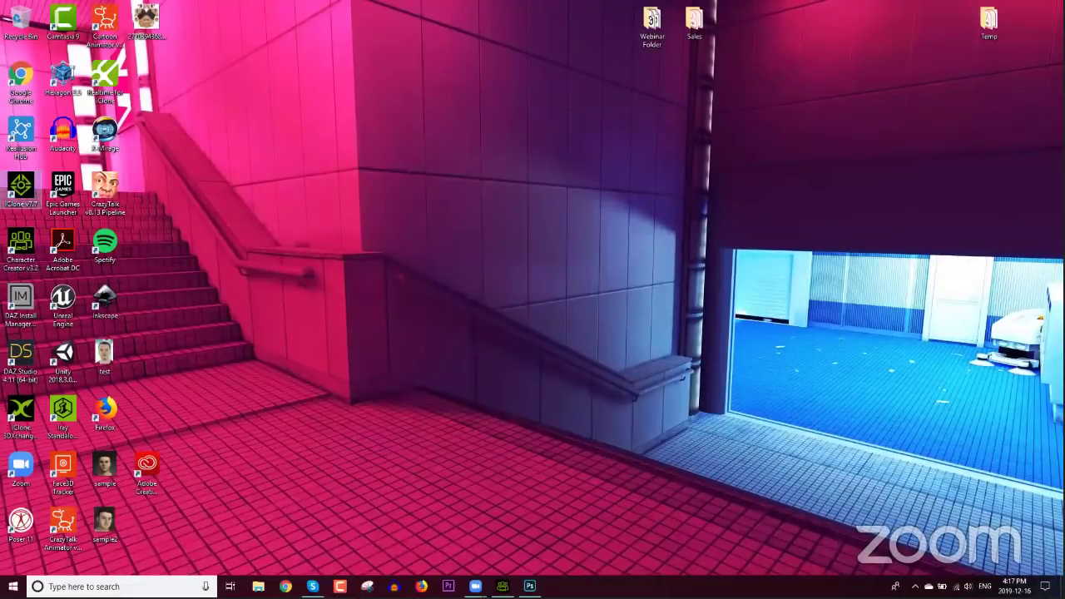
key(super+d)
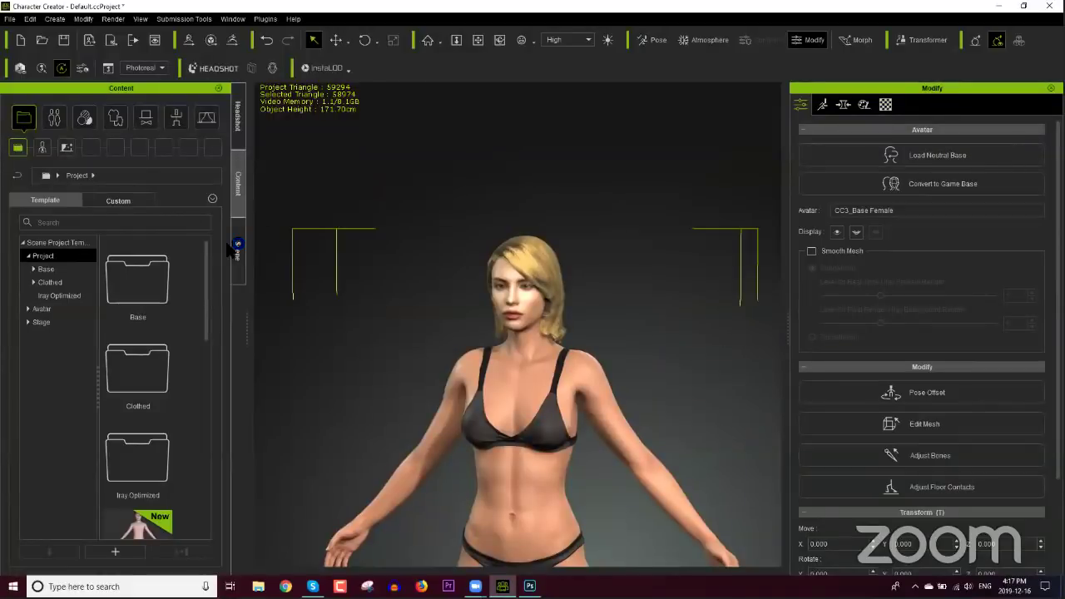
click(116, 118)
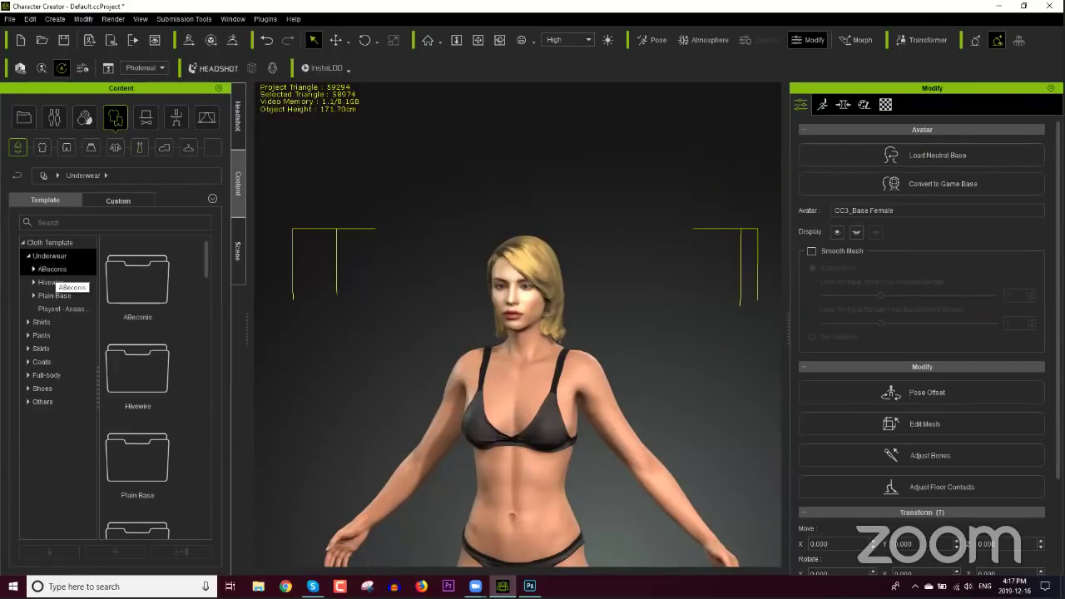
click(140, 147)
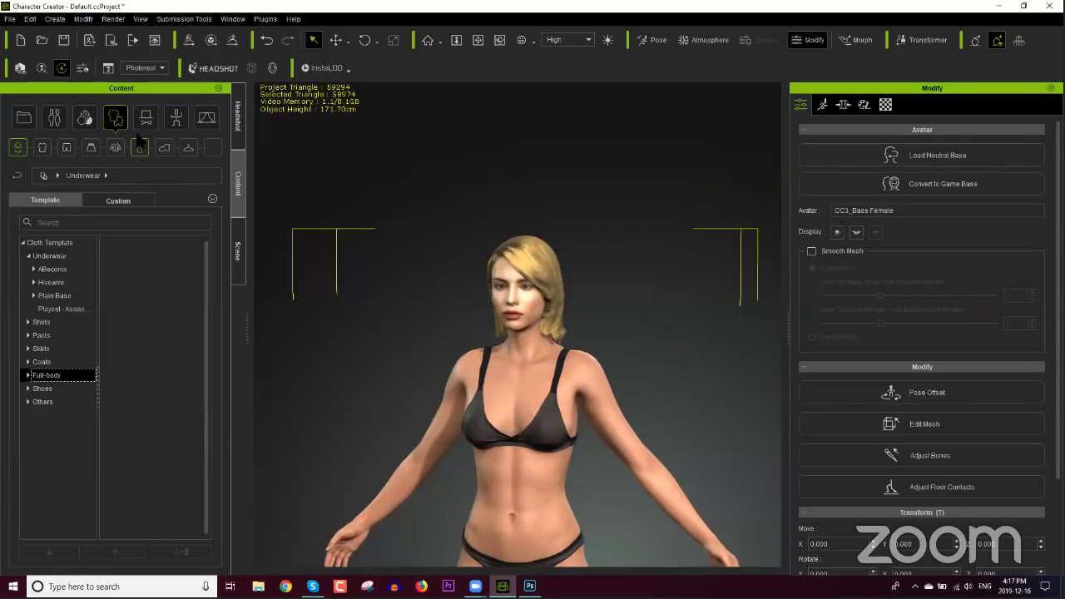
click(29, 375)
click(35, 401)
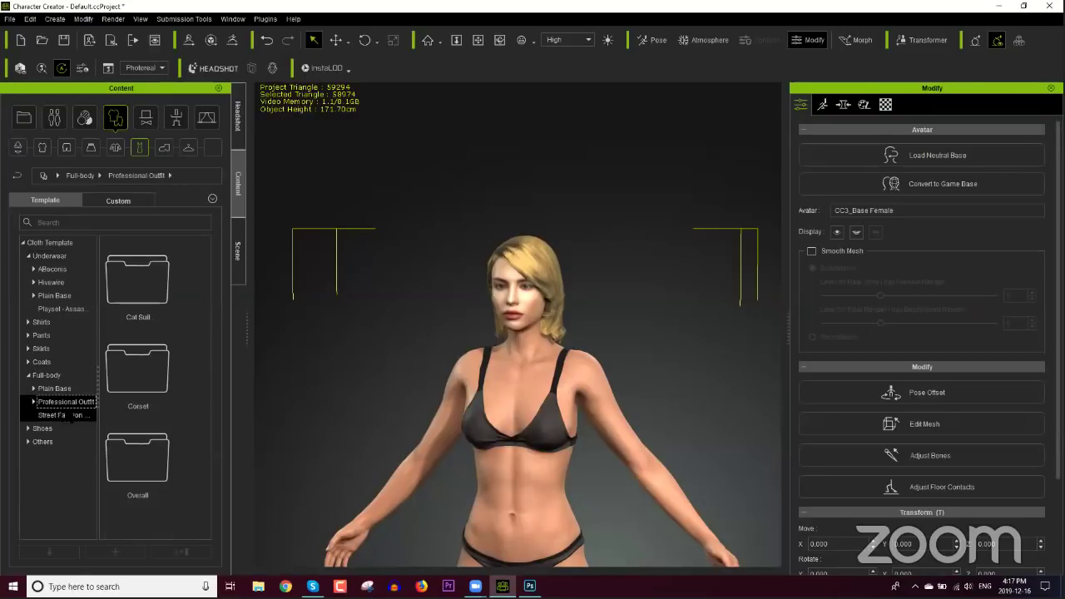
click(33, 401)
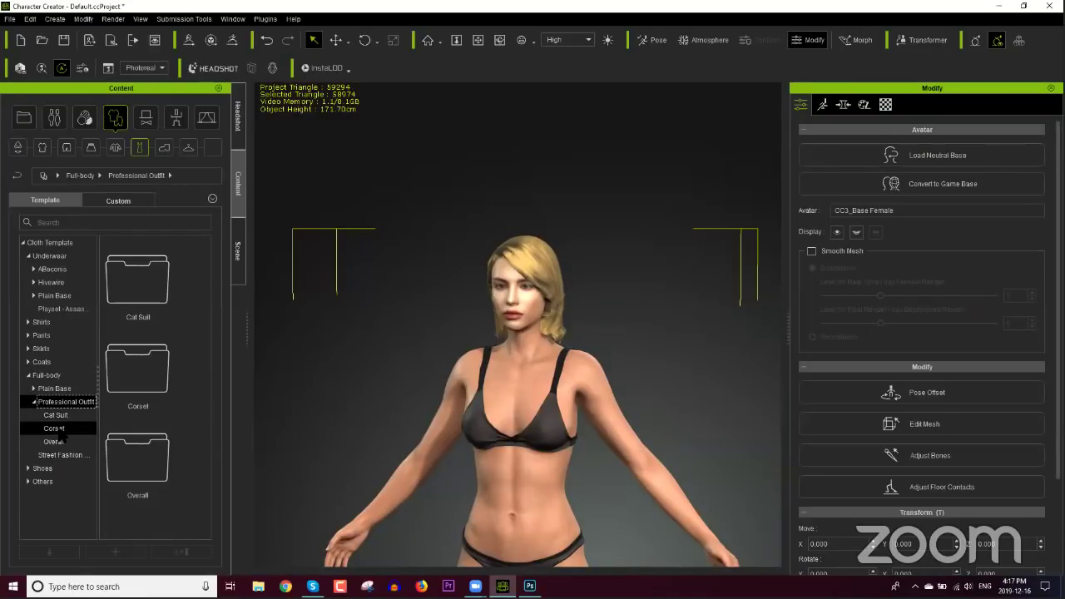
Step: Browse the Corset and Cat Suit outfits, then select Street Fashion Base Clothing
click(58, 428)
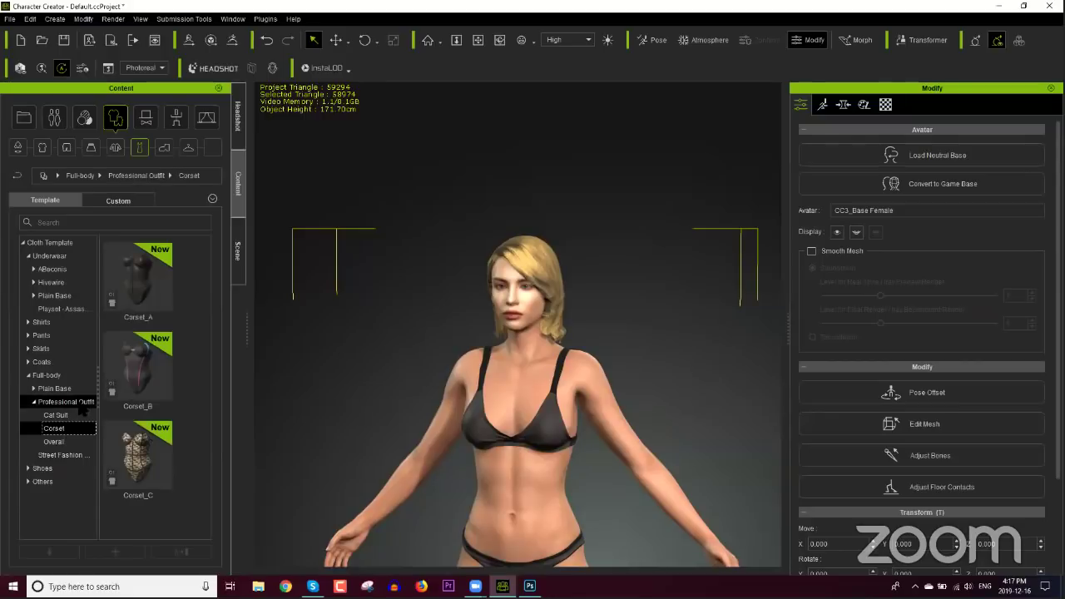
click(55, 415)
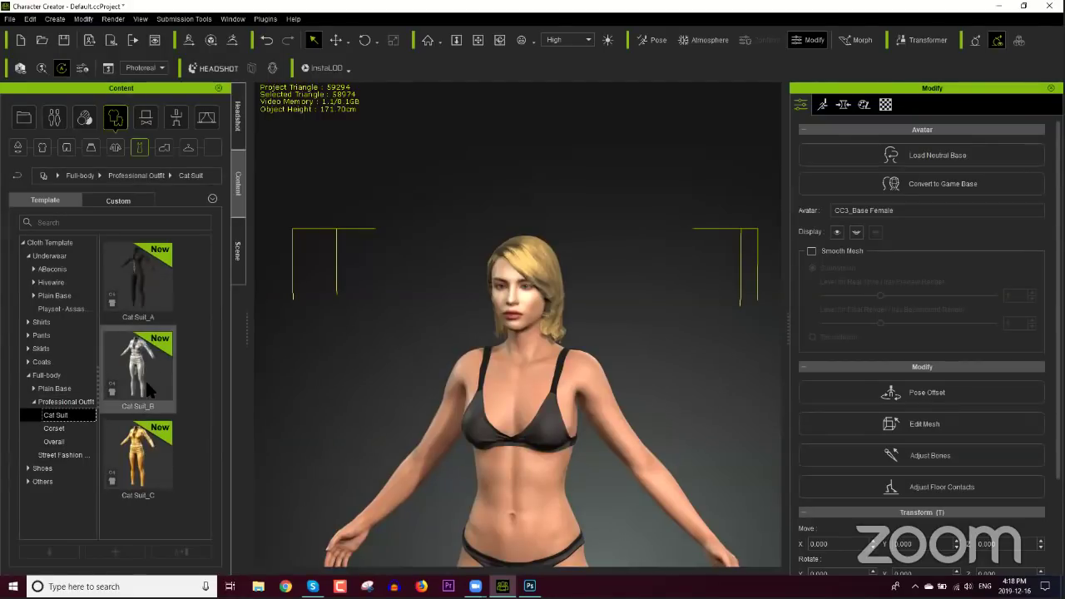
mouse_move(144, 281)
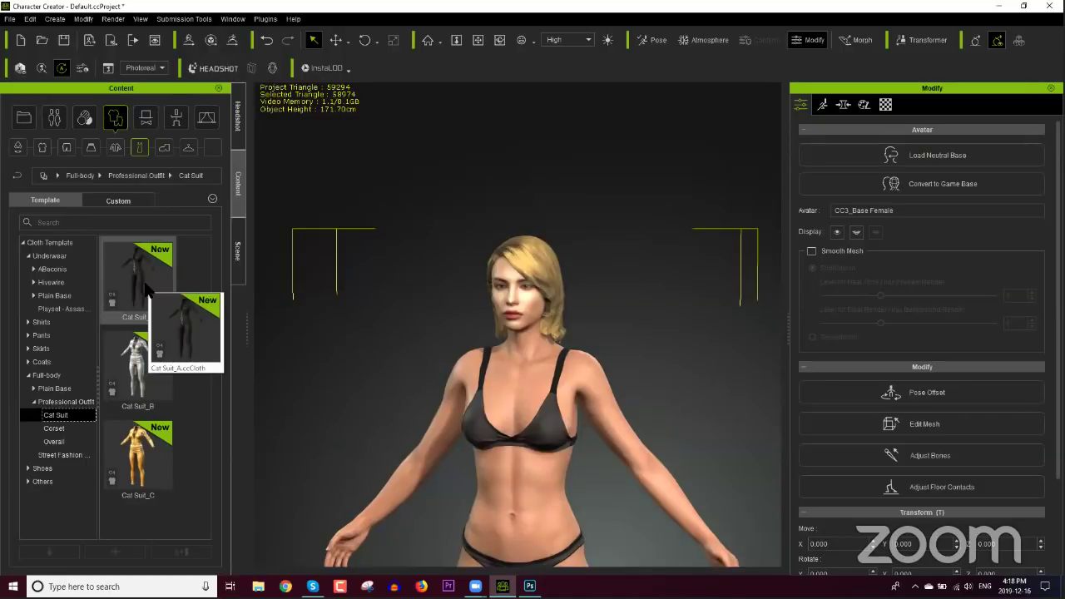
click(67, 456)
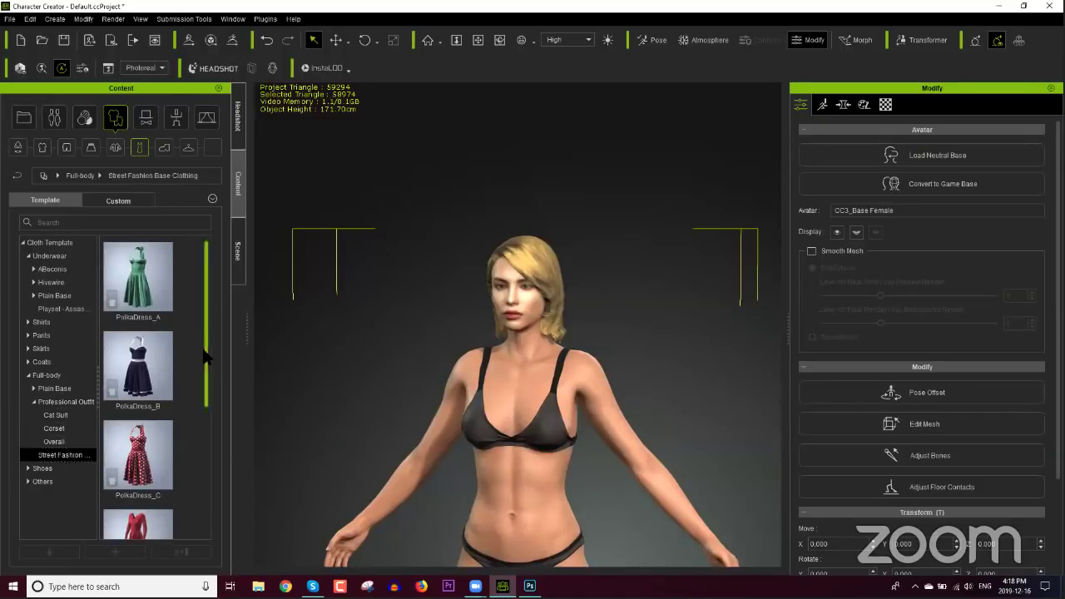
drag(205, 358, 218, 337)
Step: Put PolkaDress_B on the character, recalculate collision with Increase Size 0.11, and inspect the fit
double_click(152, 357)
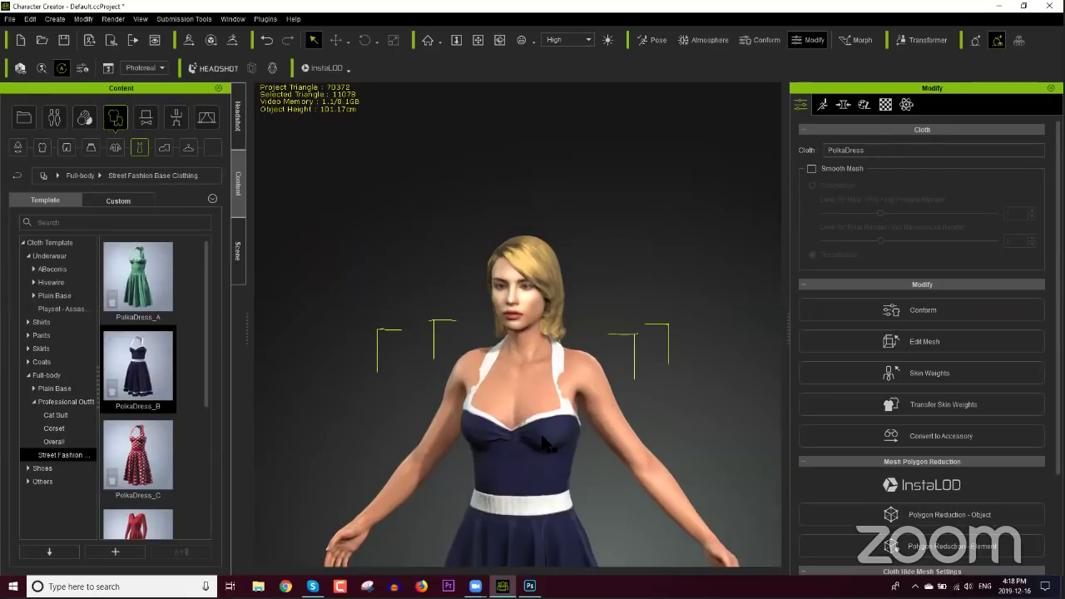
click(923, 312)
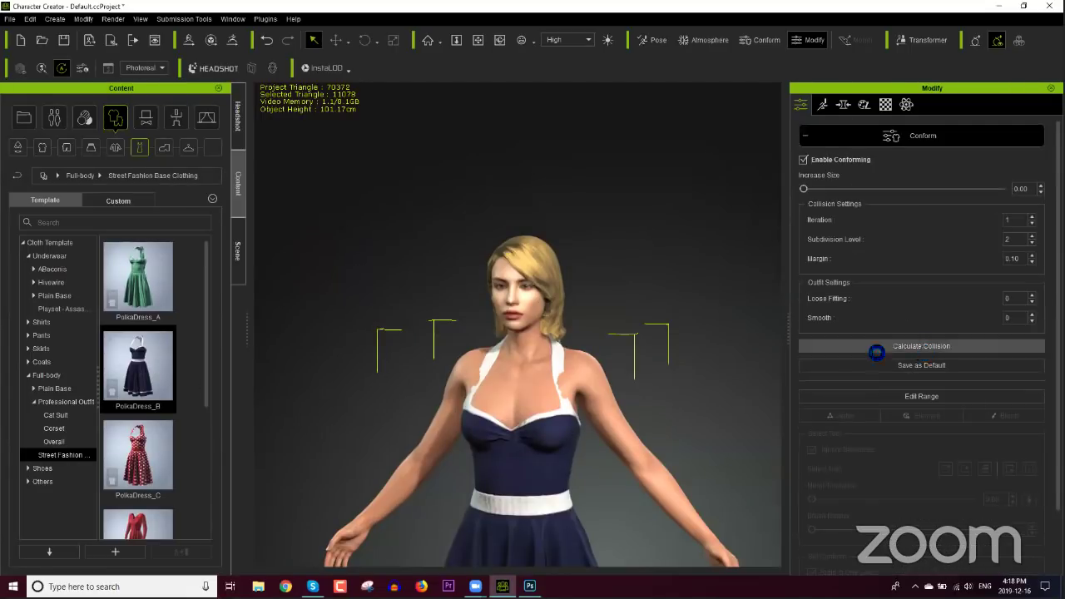
click(880, 350)
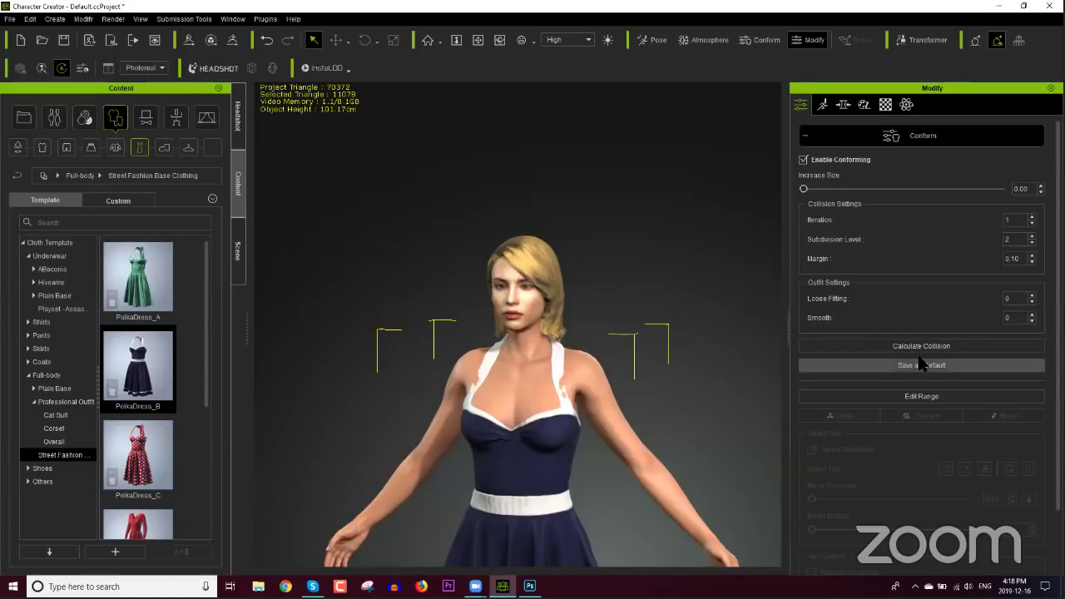
drag(803, 189, 809, 189)
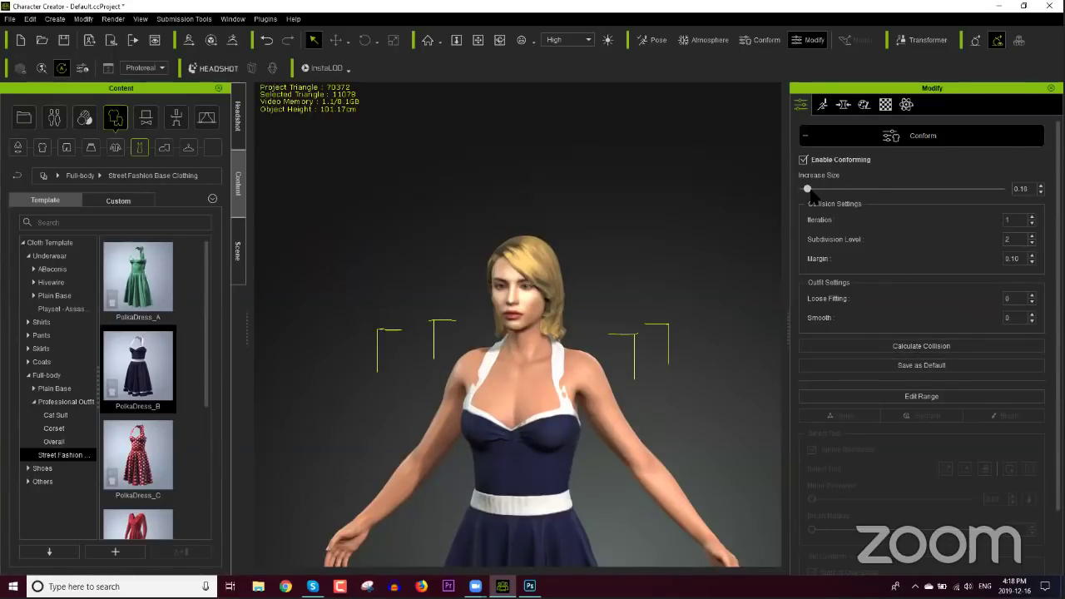
click(869, 345)
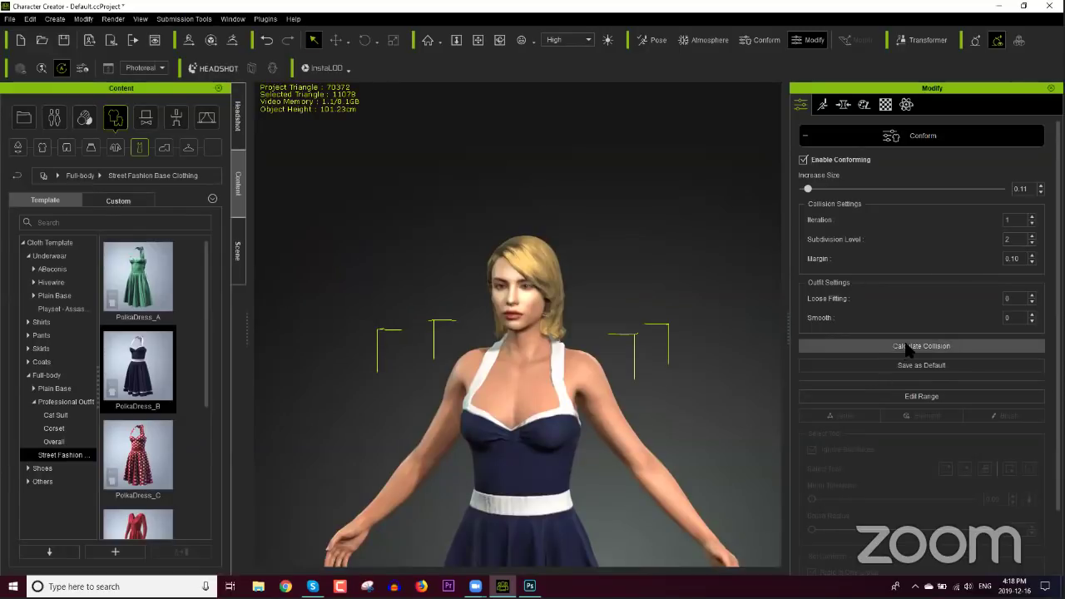
right_drag(613, 443, 682, 413)
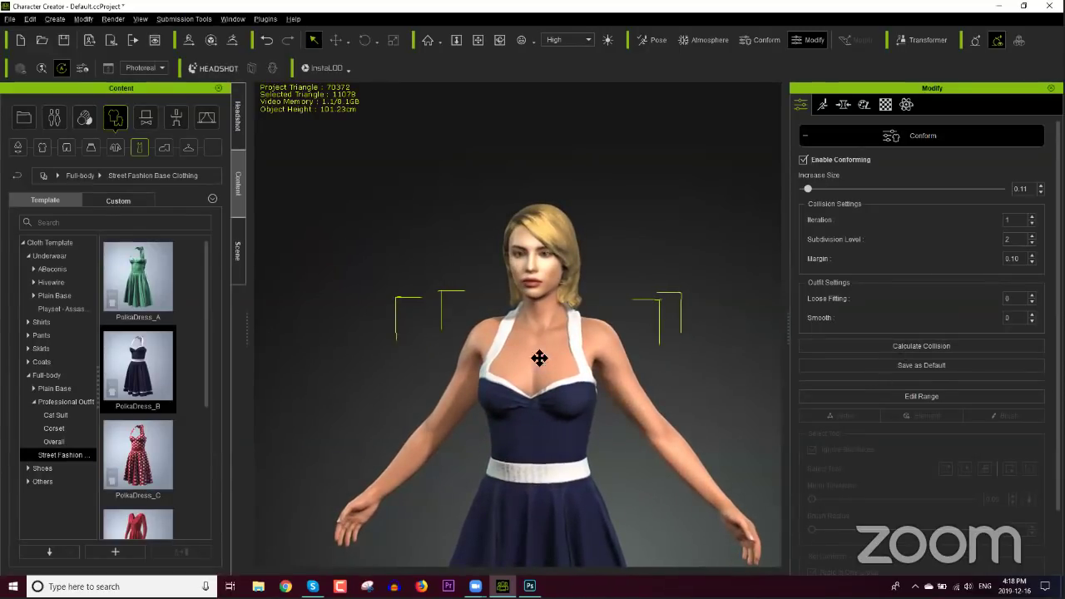
scroll(542, 380, up, 3)
scroll(534, 369, up, 1)
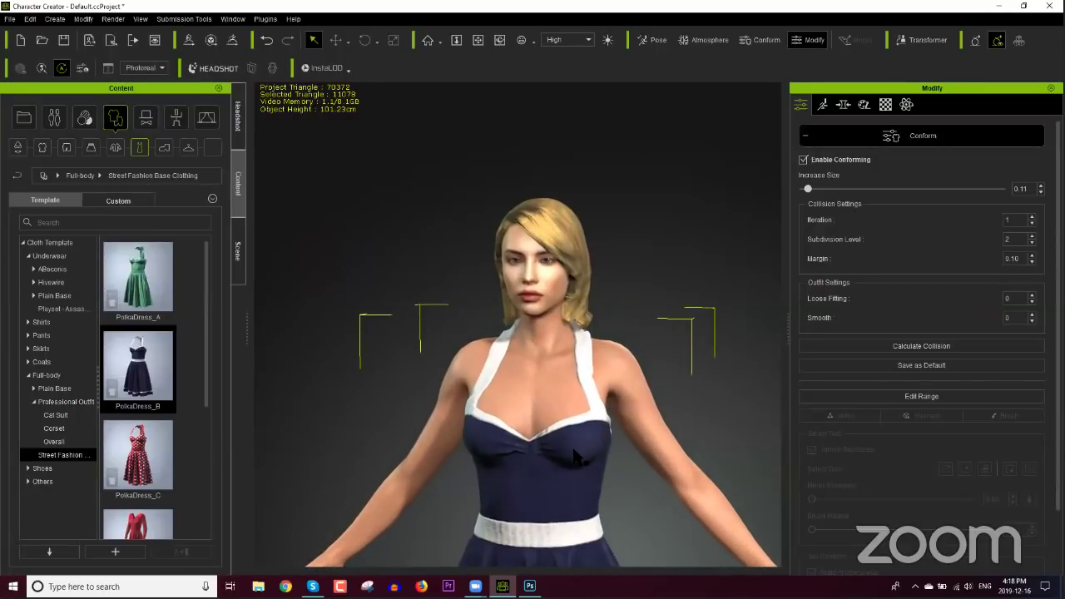
right_drag(552, 462, 623, 449)
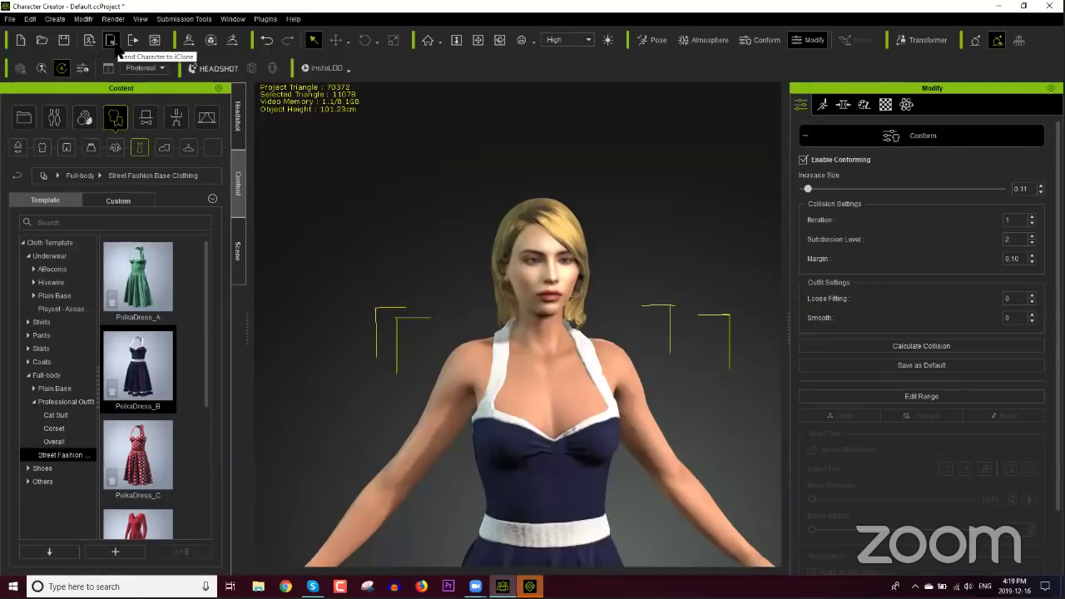
Step: Send the polka-dress character to iClone 7, resending it from the CC3 toolbar
click(9, 19)
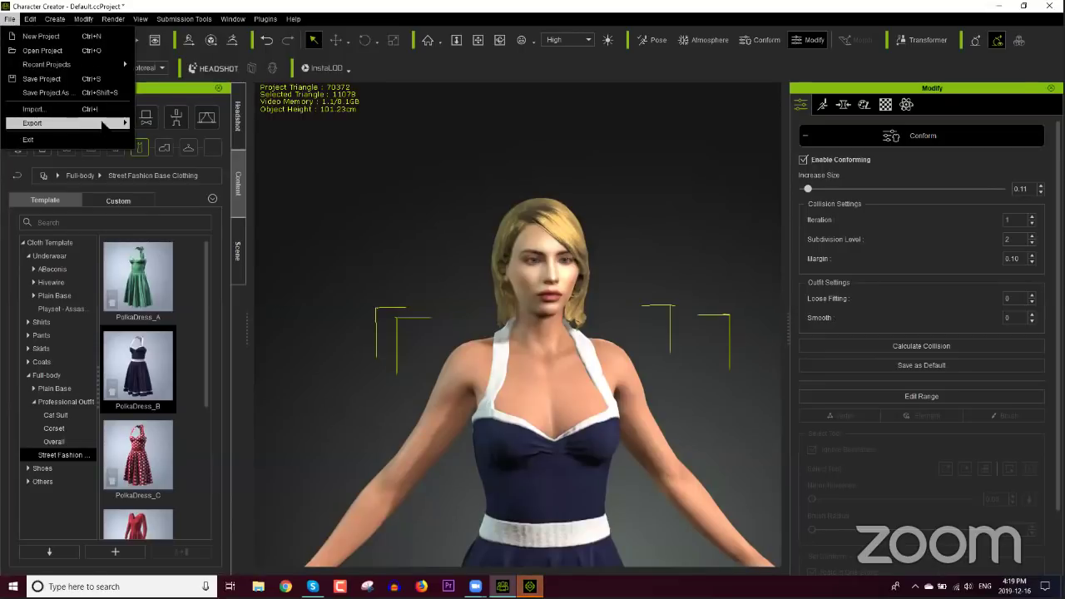
mouse_move(83, 123)
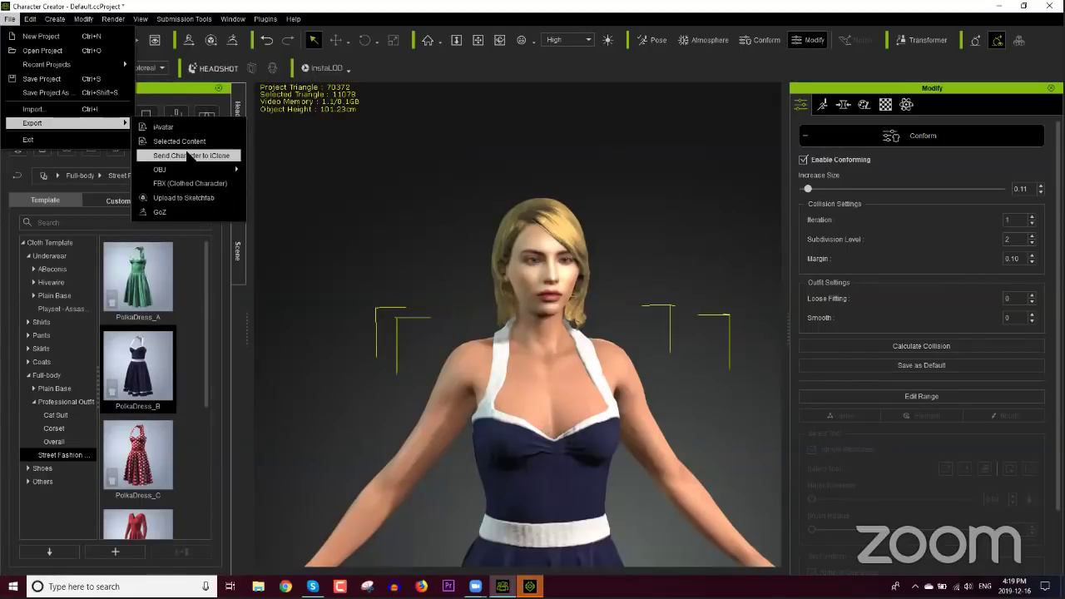
click(188, 157)
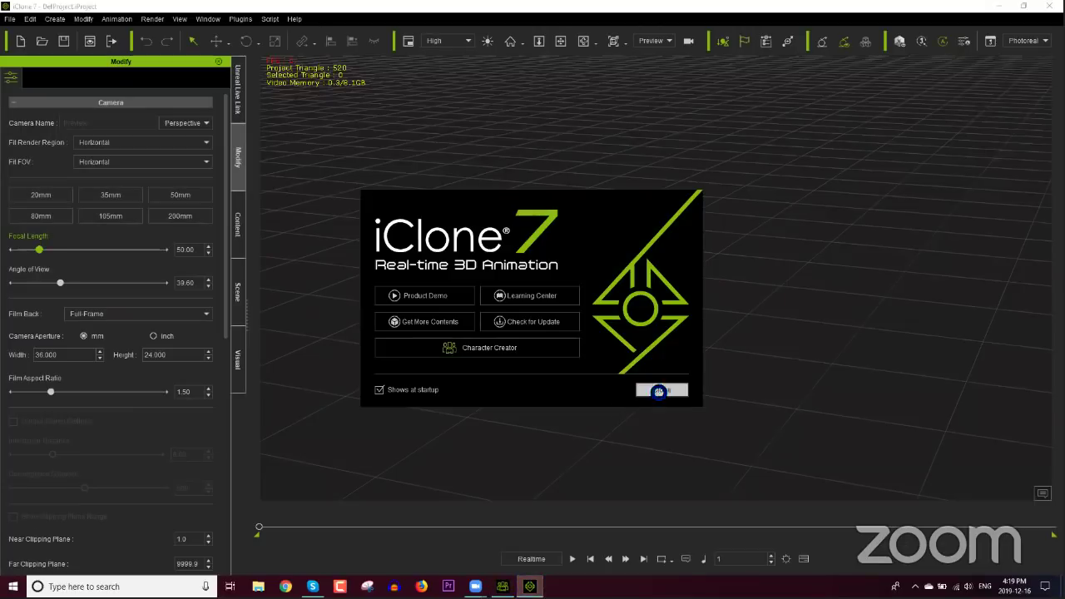
click(661, 389)
click(502, 585)
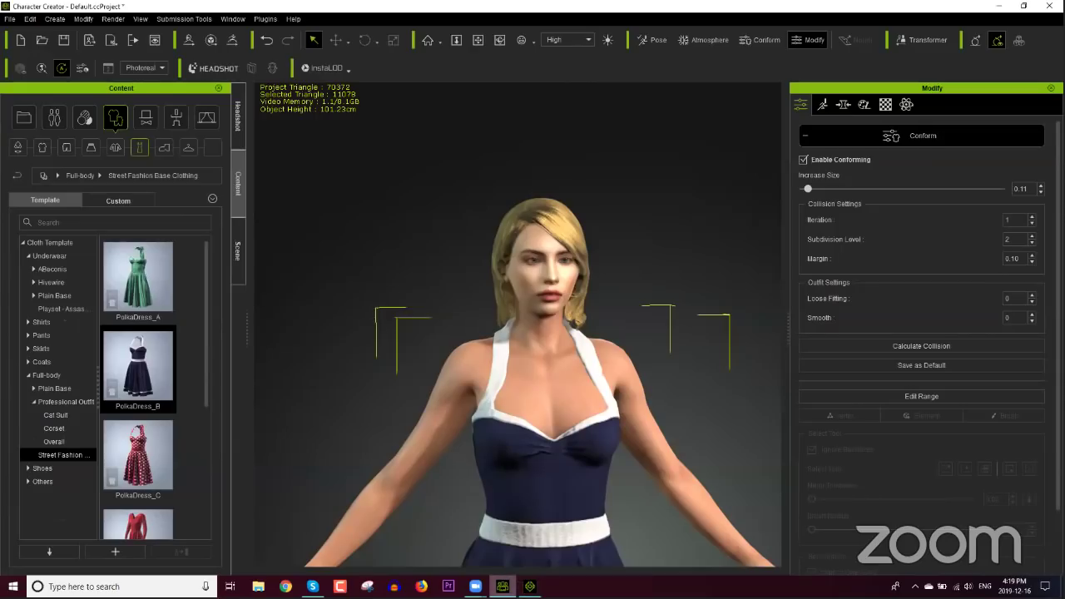
click(112, 42)
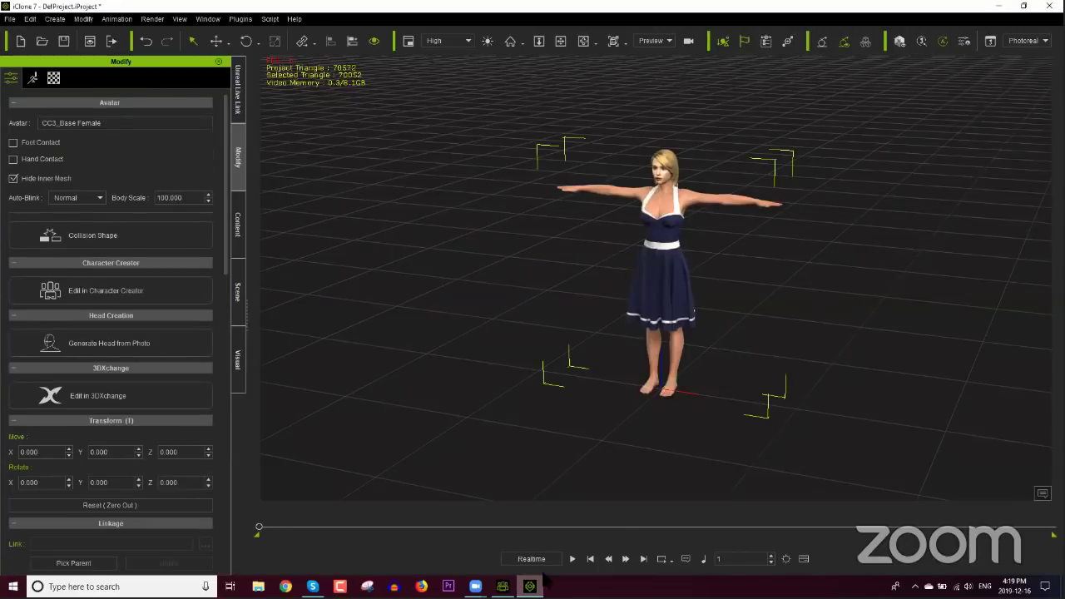
Step: Frame the avatar's upper body and choose Create Script under Facial in the Motion tab
middle_drag(654, 358, 640, 314)
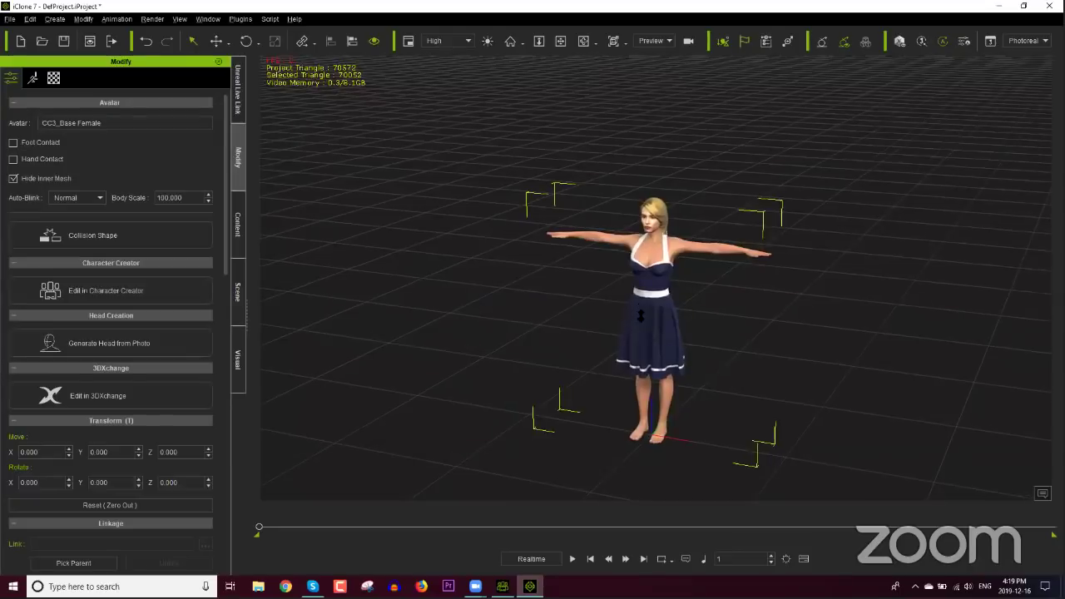
scroll(640, 315, up, 3)
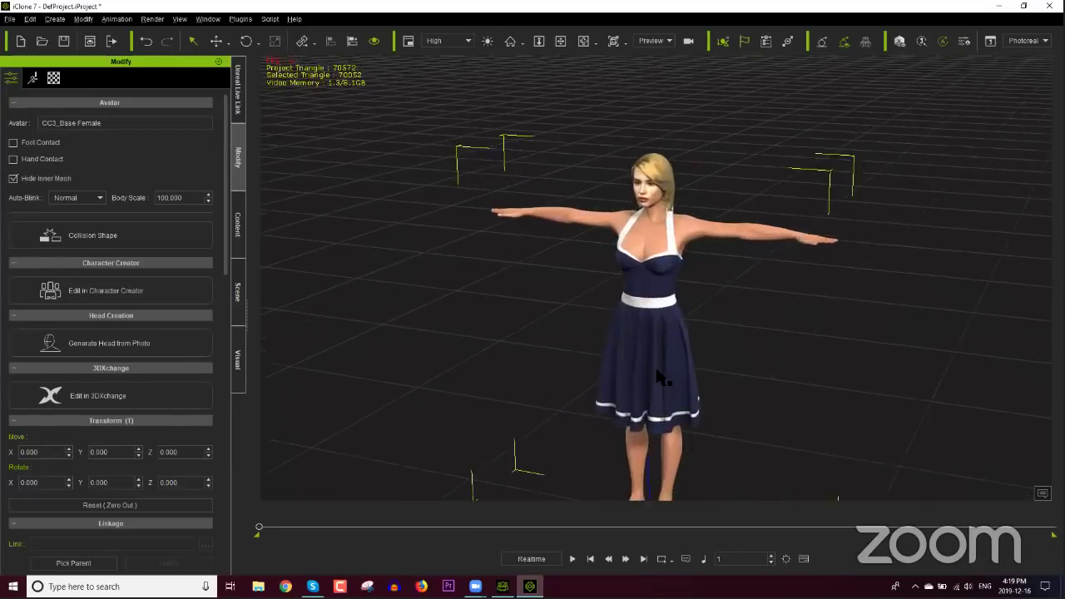
scroll(648, 332, down, 3)
scroll(652, 259, up, 3)
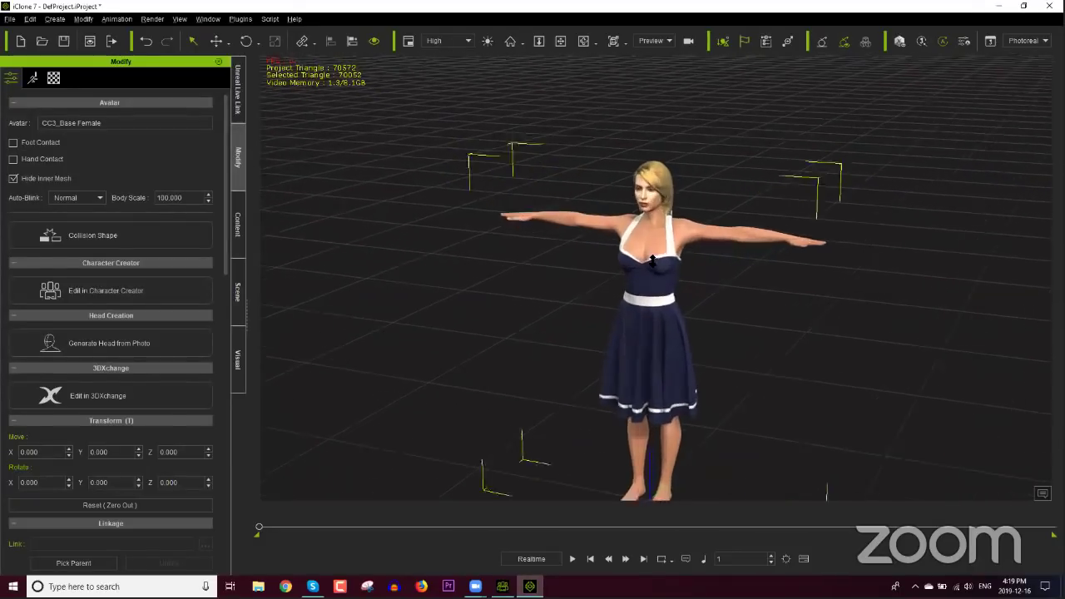
scroll(652, 260, up, 3)
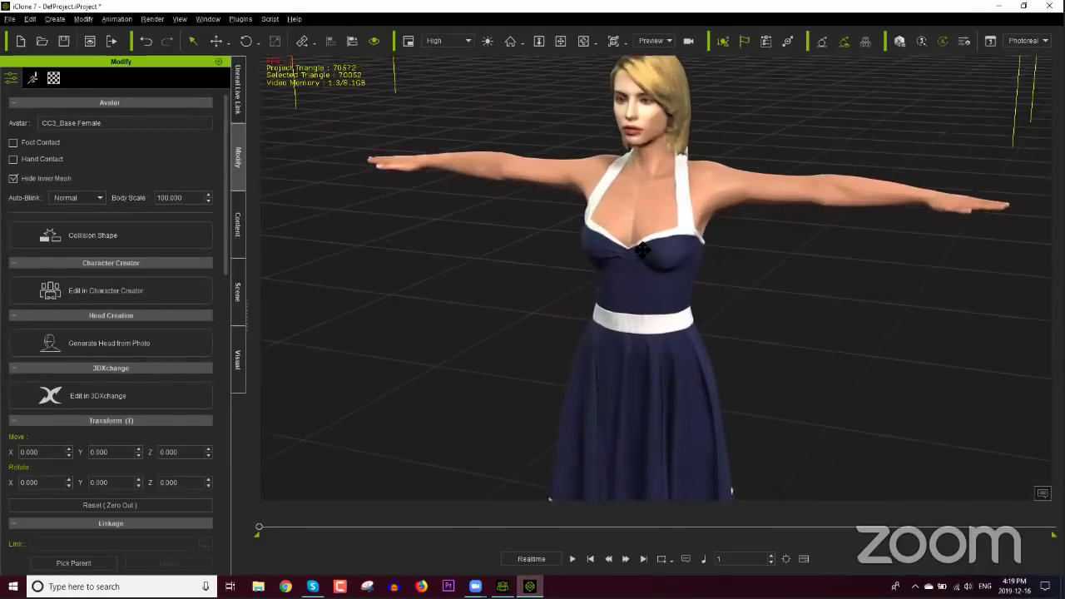
scroll(760, 302, up, 1)
middle_drag(760, 302, 673, 297)
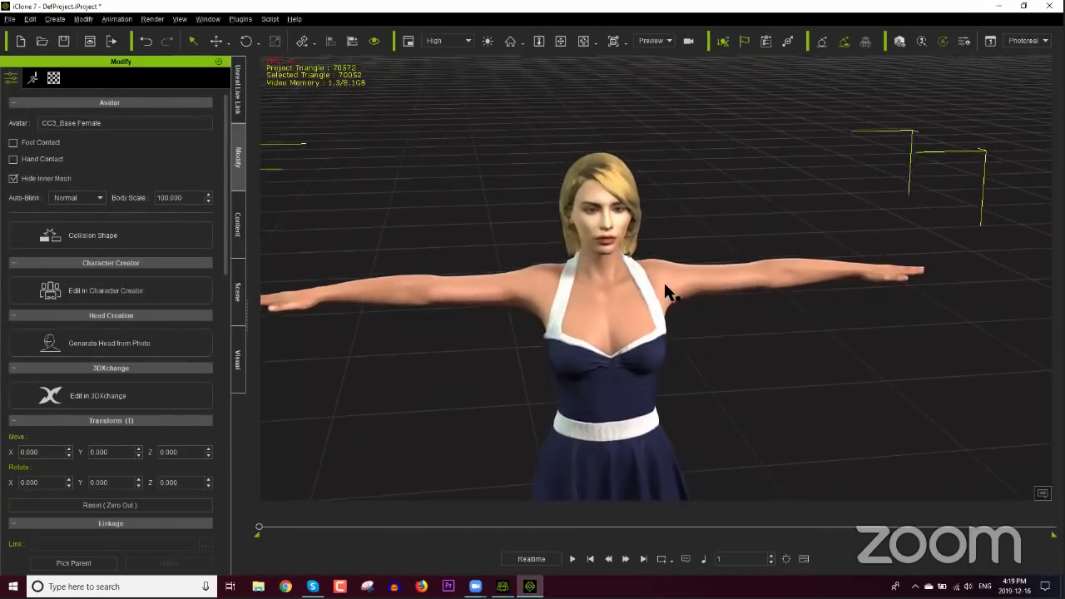
click(239, 237)
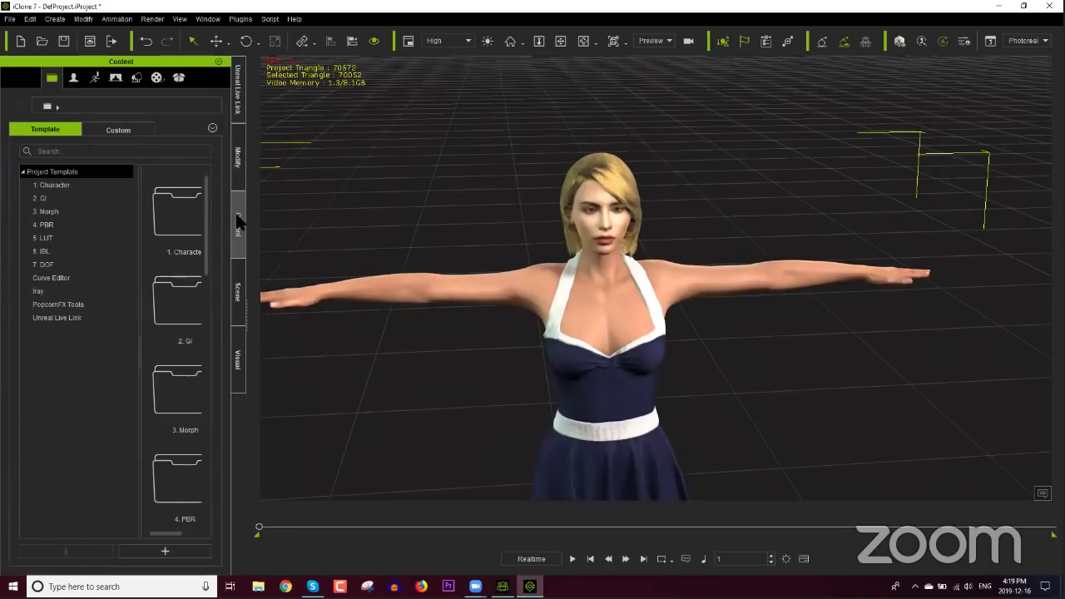
click(234, 176)
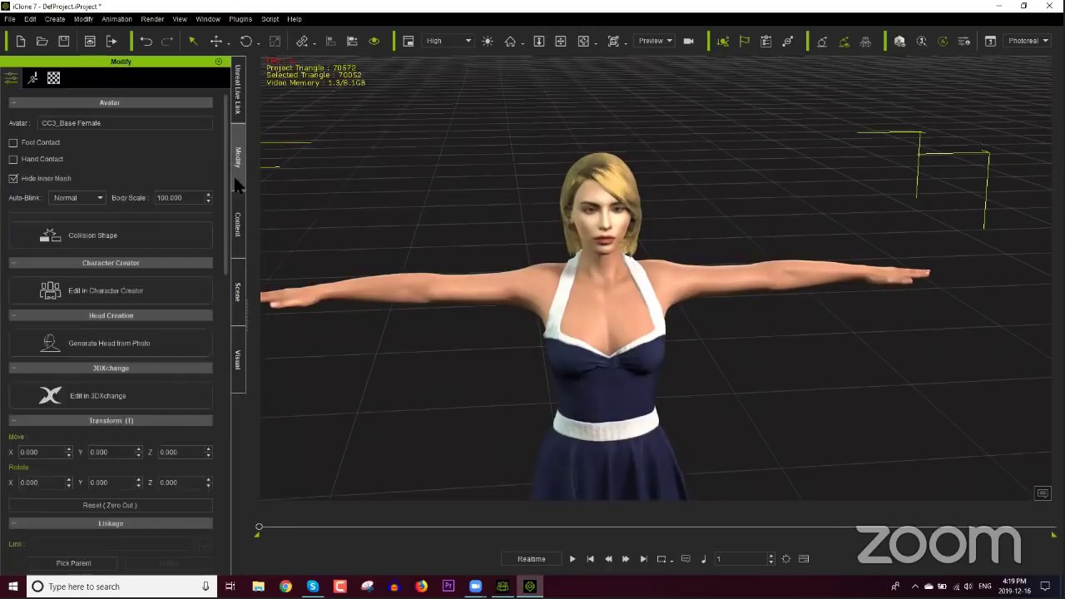
click(33, 79)
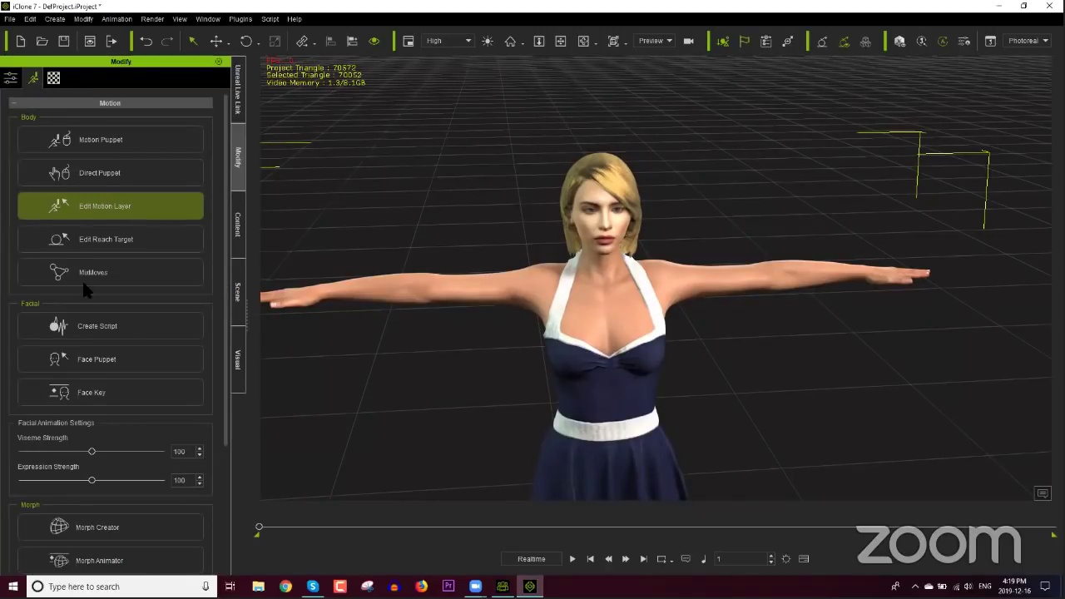
click(87, 323)
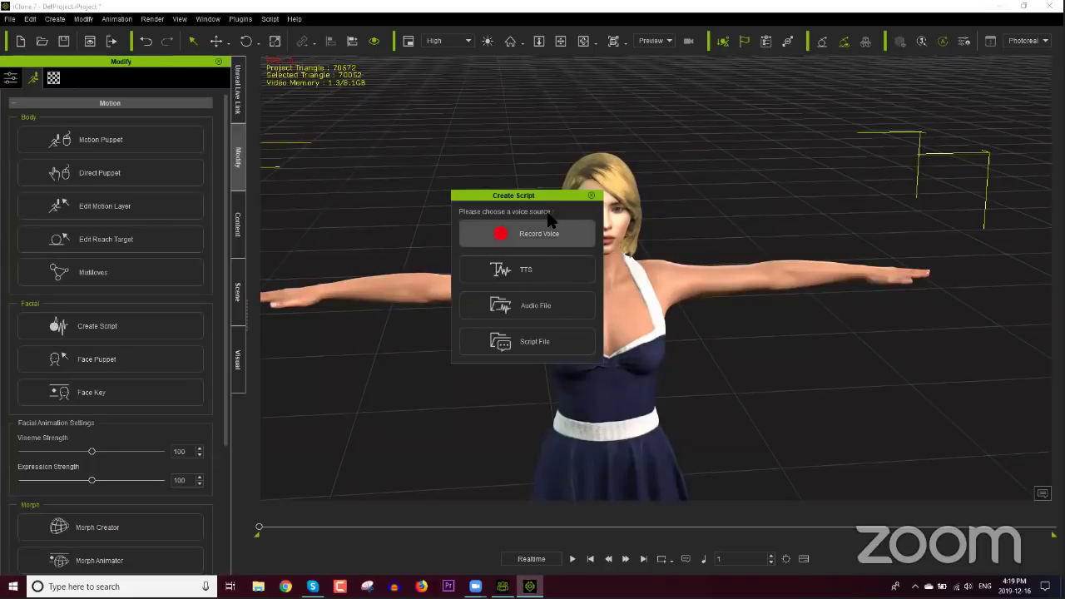
drag(543, 194, 372, 68)
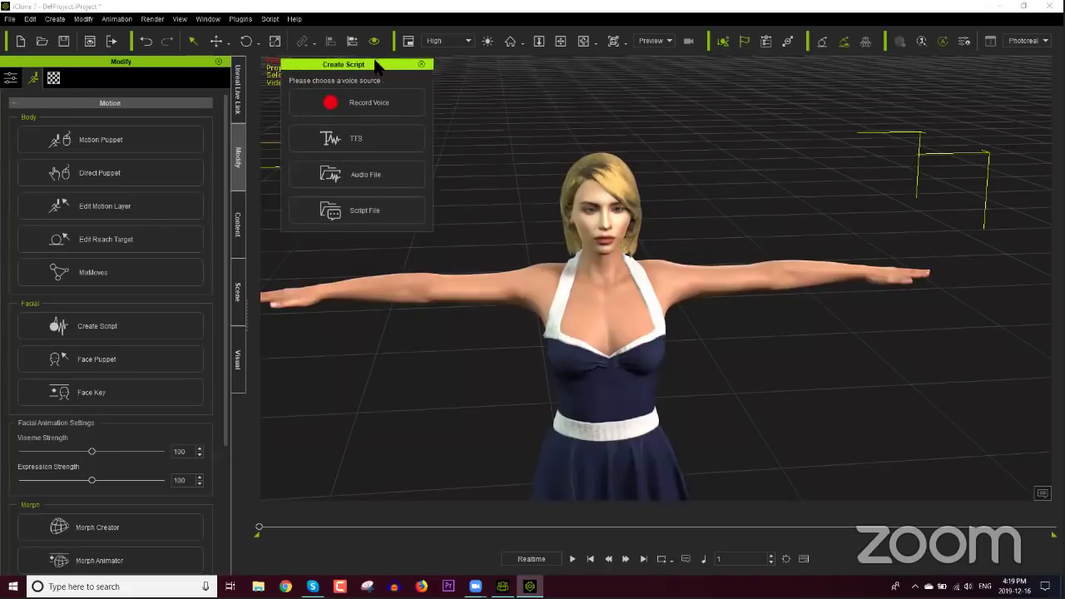
click(365, 142)
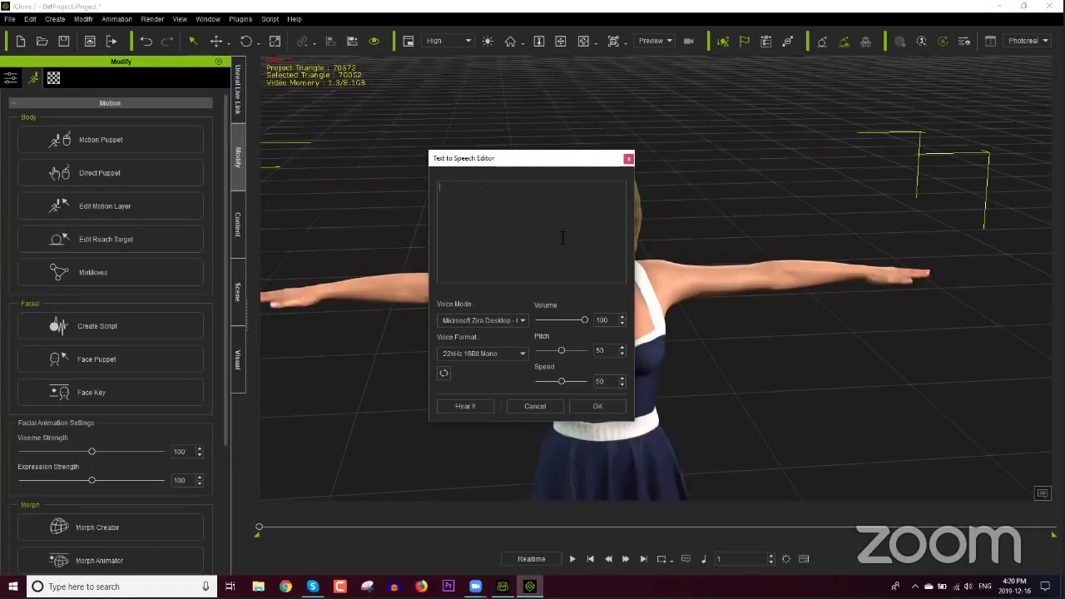
text(H)
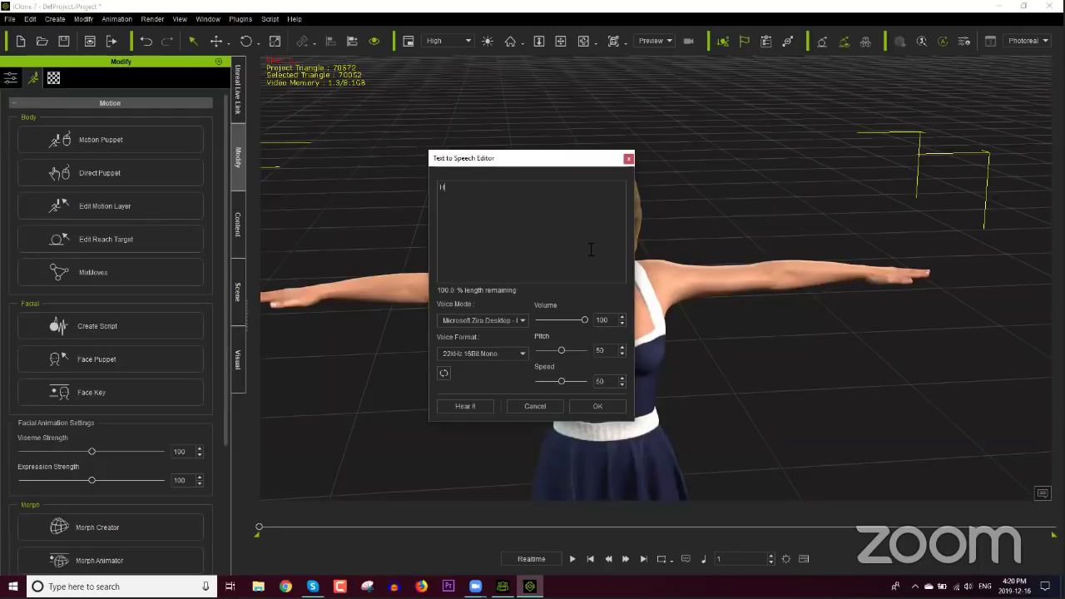
text(ey everyone welcome to our inaugural)
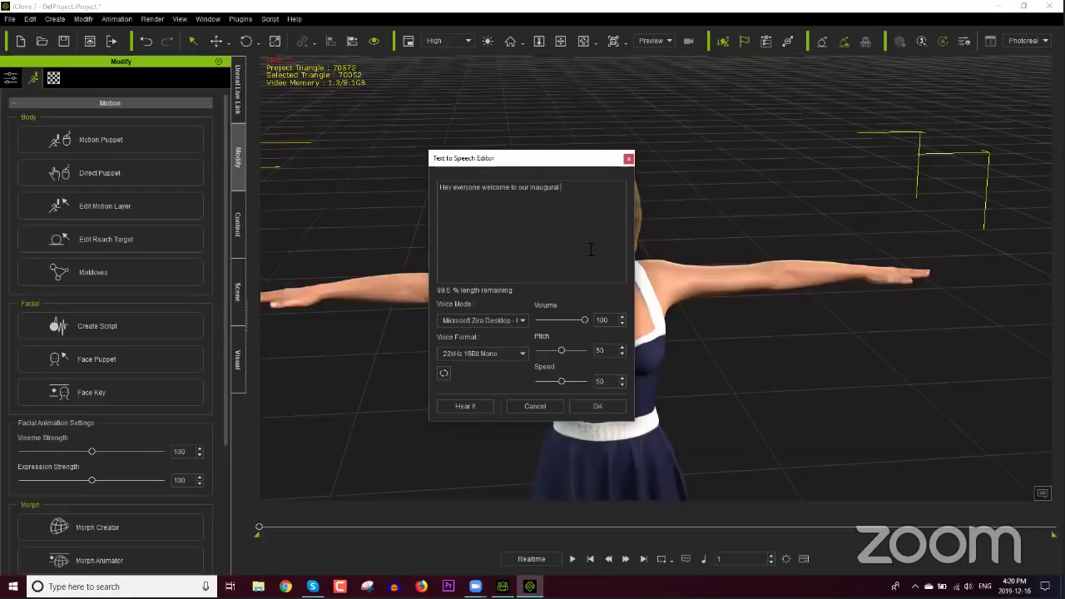
text(webinar.)
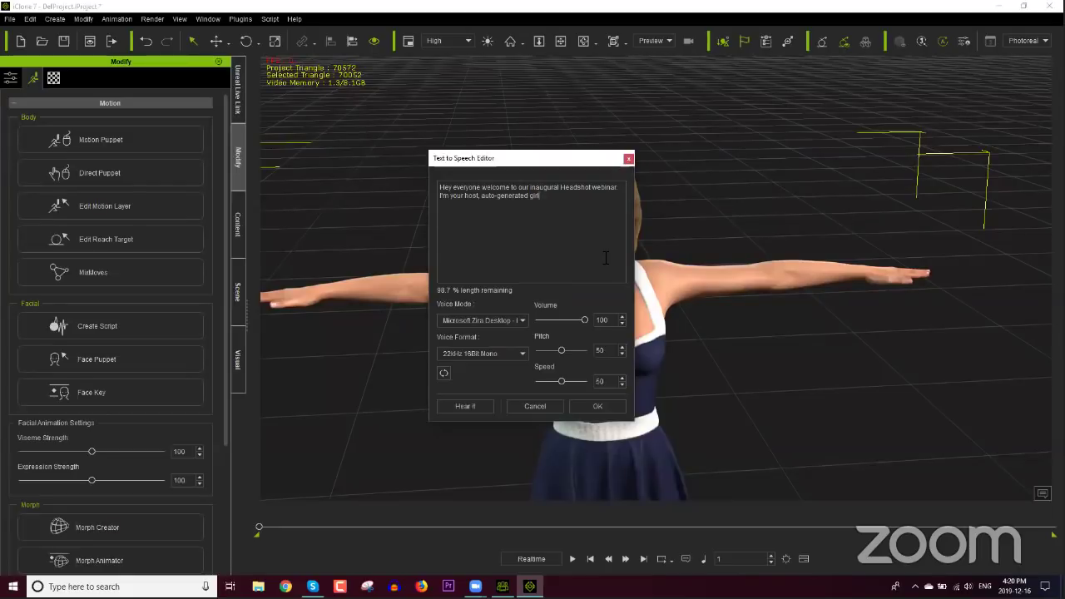
click(598, 405)
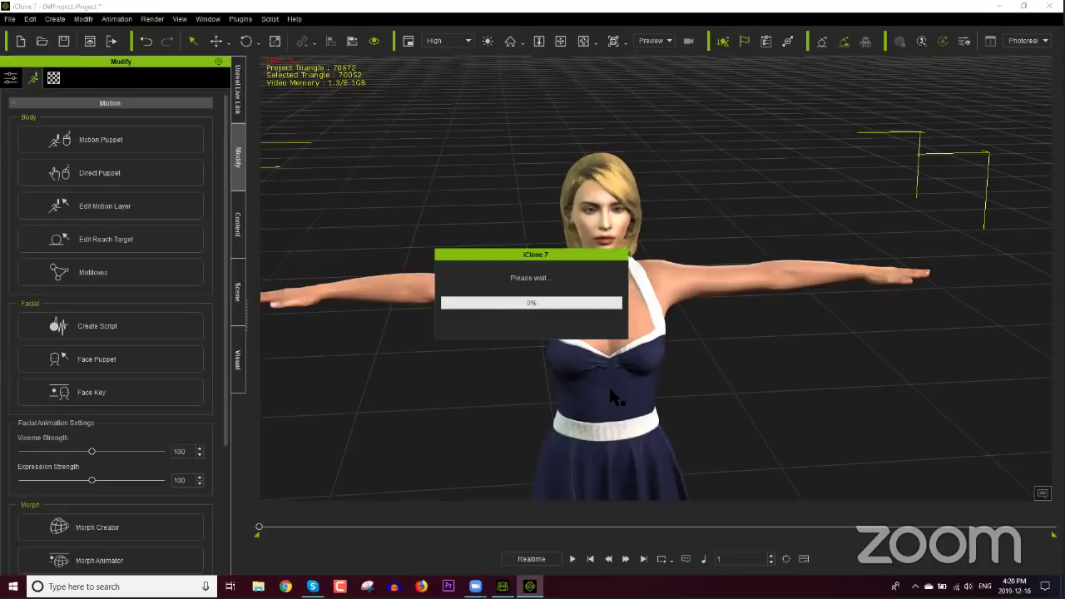
click(573, 559)
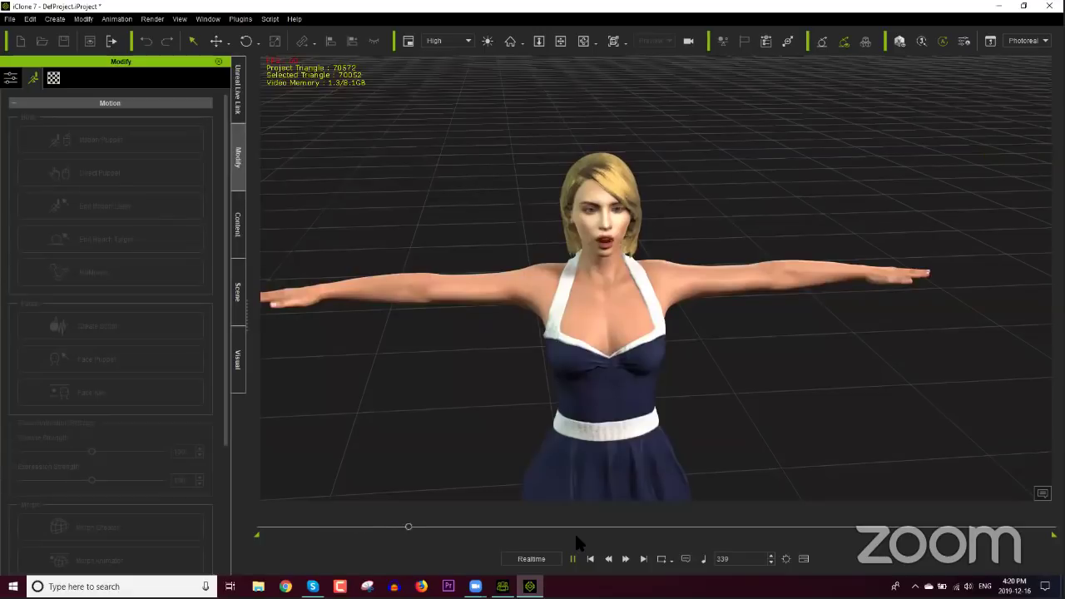
click(573, 558)
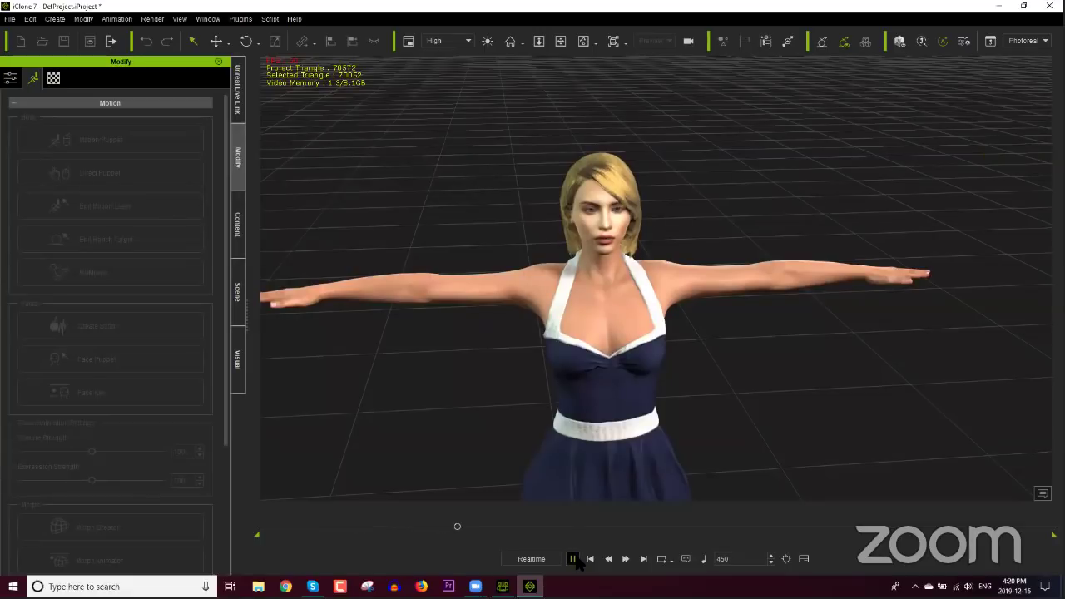
drag(456, 530, 242, 531)
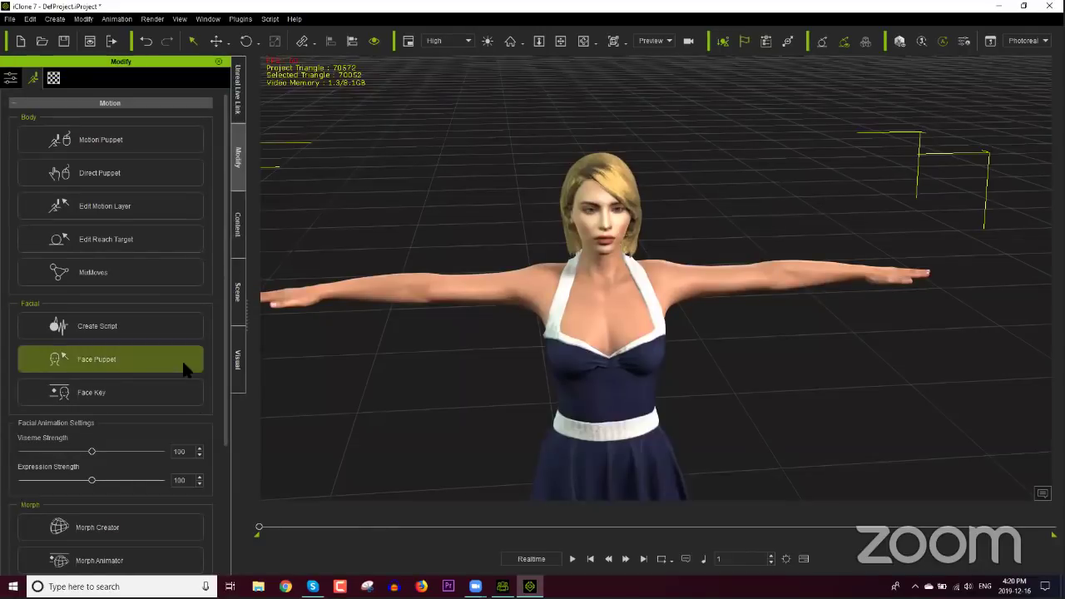
Step: Open Face Puppet, choose the 00_Jade profile and full-face lips and cheeks controls
click(133, 371)
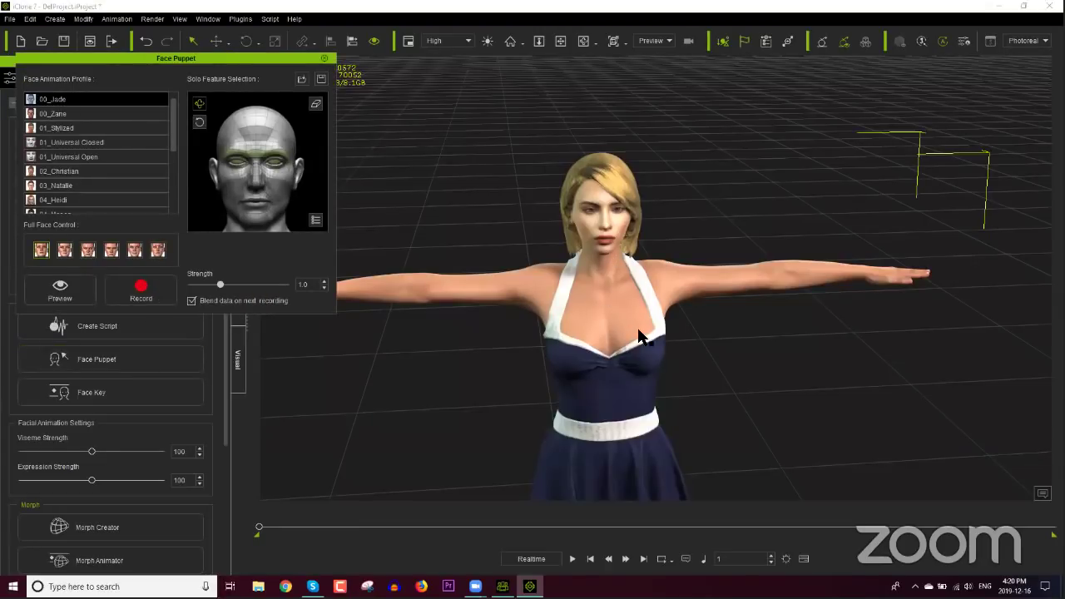
key(space)
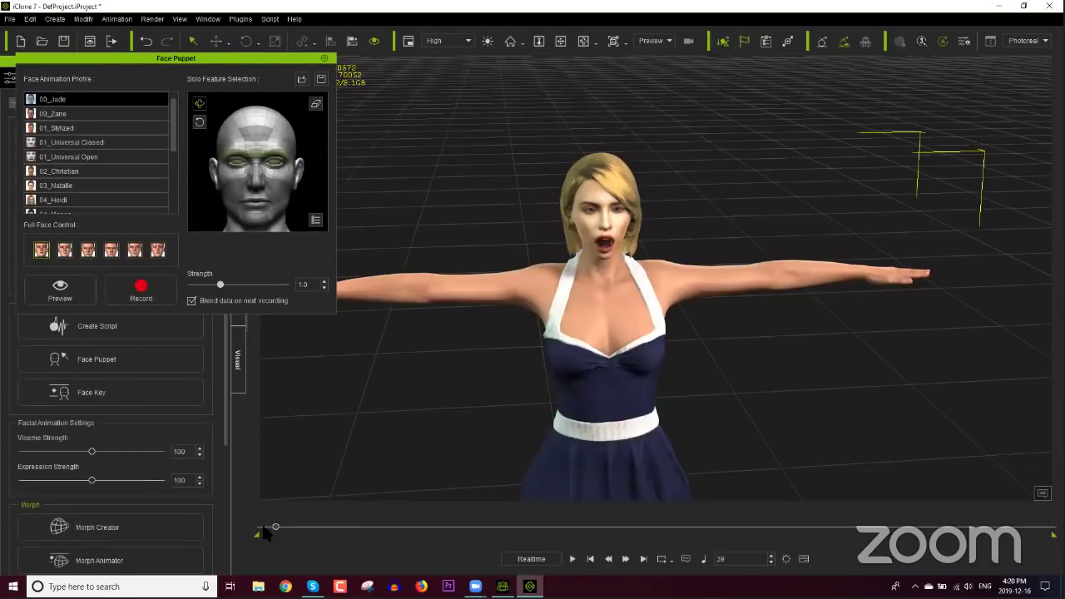
click(250, 527)
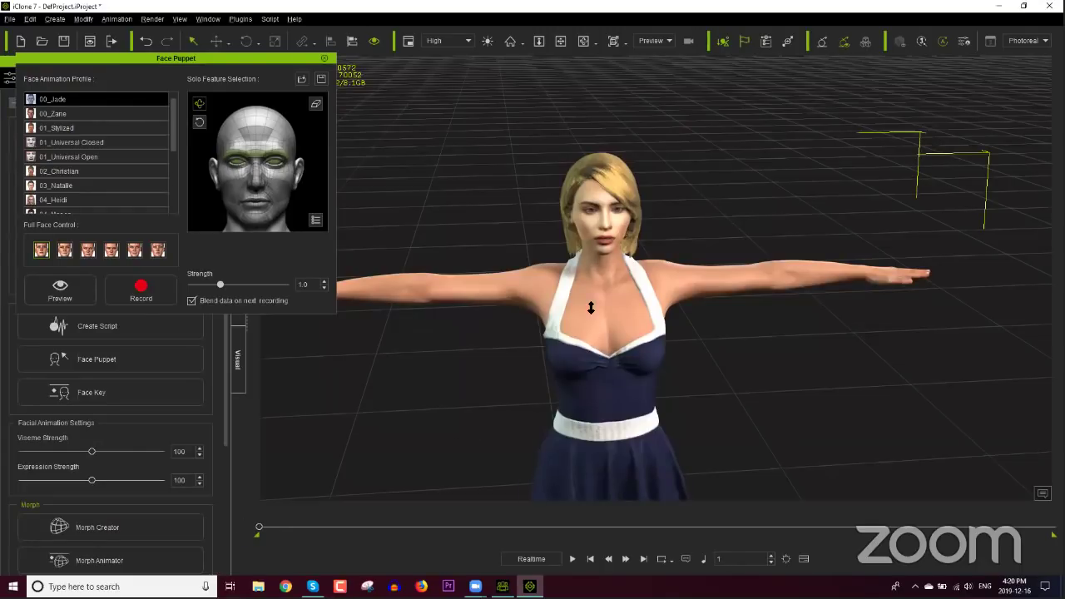
scroll(583, 287, up, 3)
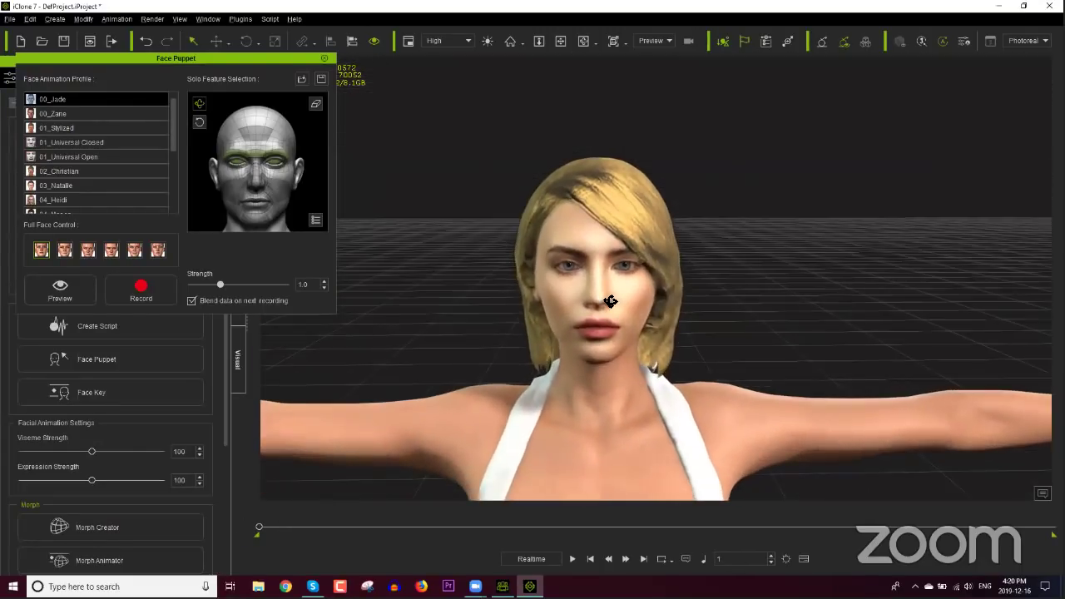
scroll(610, 301, up, 3)
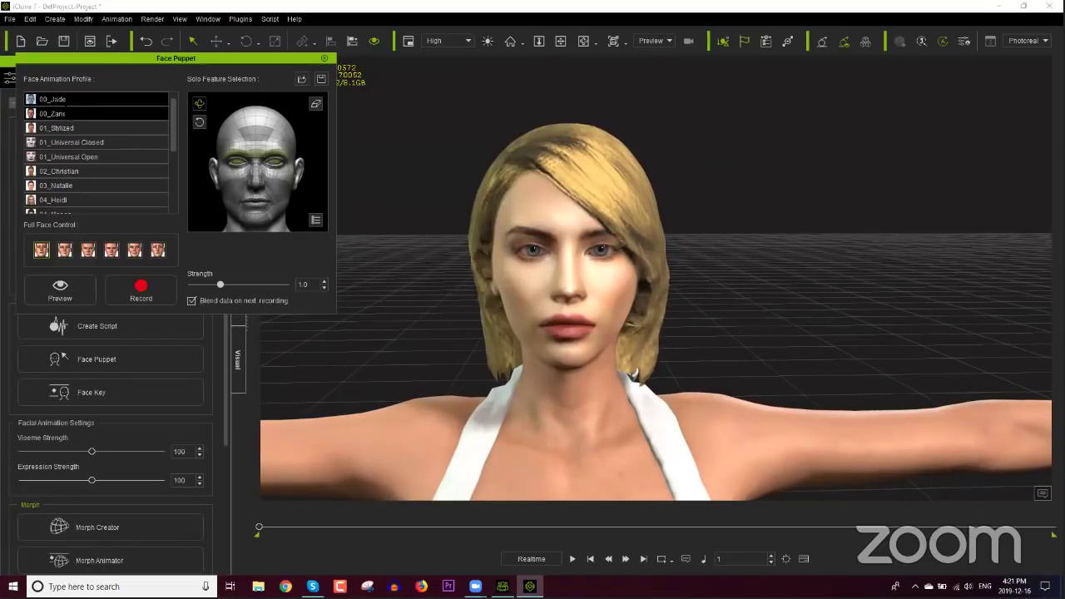
click(84, 100)
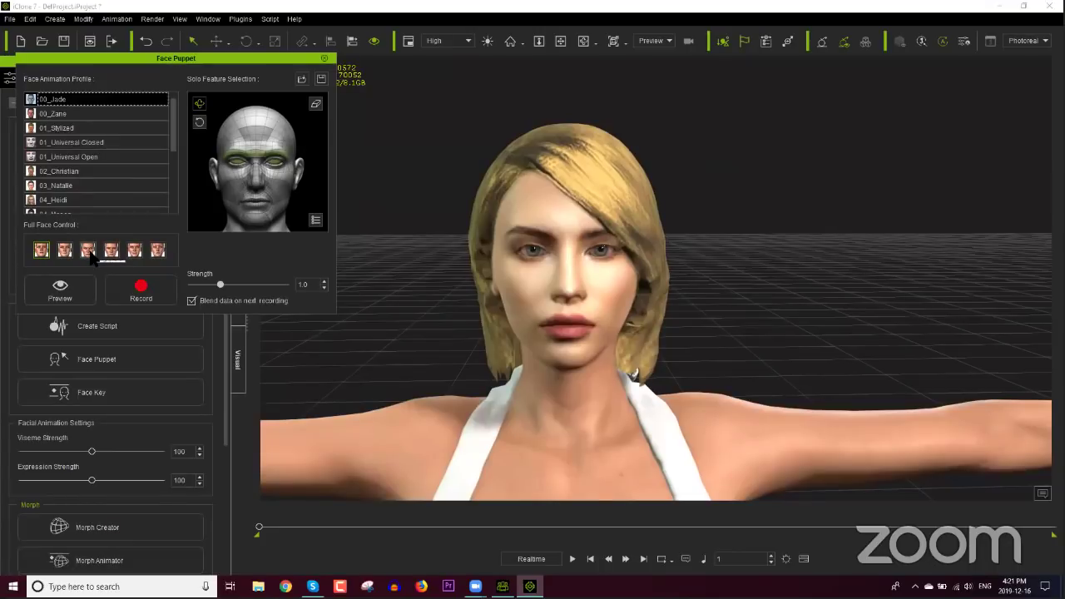
click(116, 256)
click(133, 251)
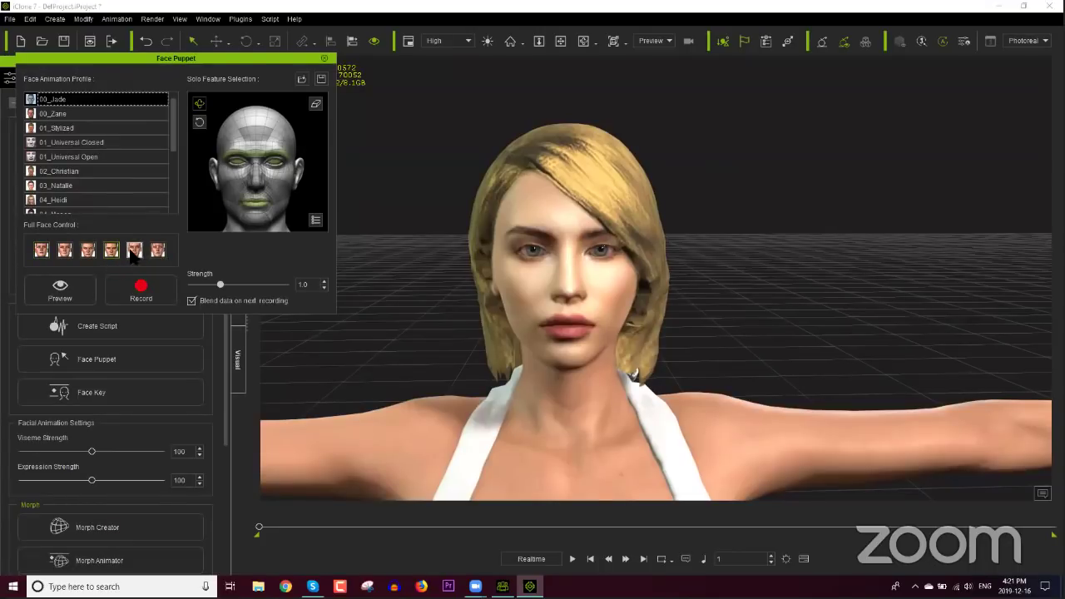
Step: Preview the puppet, raise Strength to 1.3, record the facial performance and close the panel
click(73, 287)
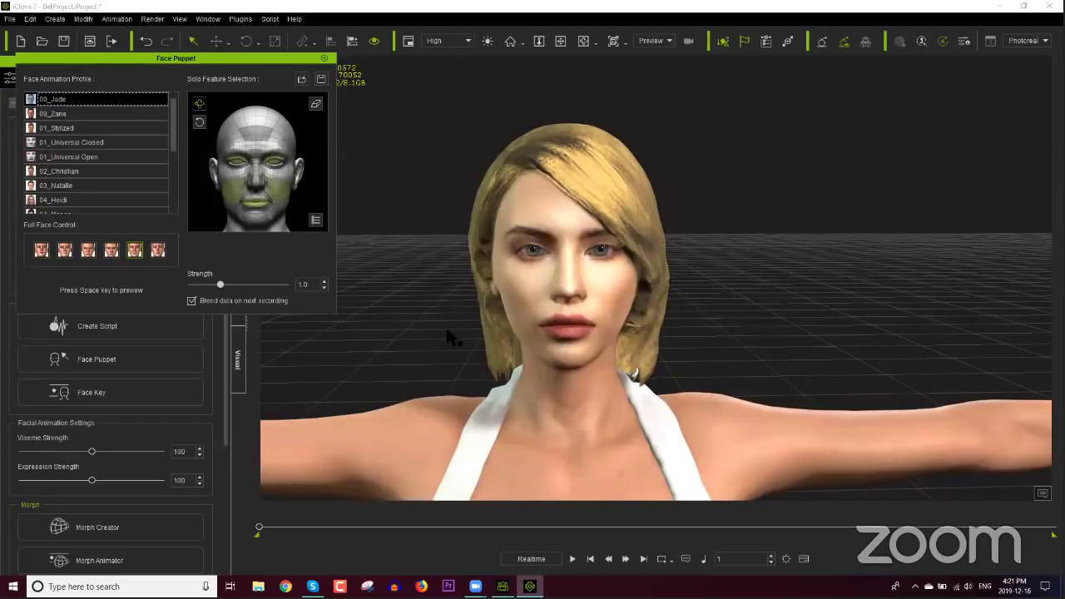
key(space)
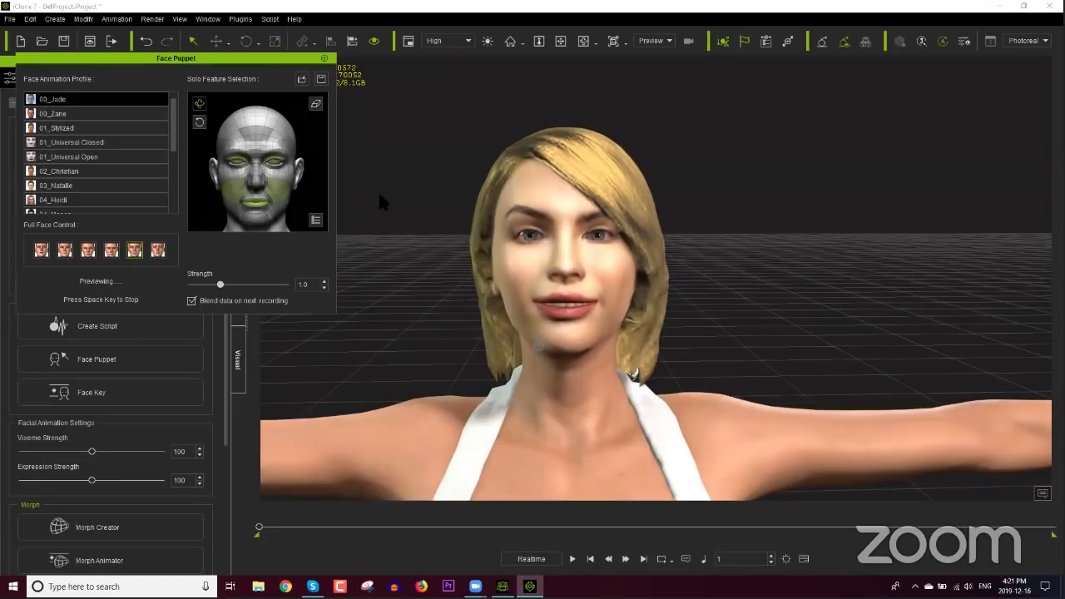
key(space)
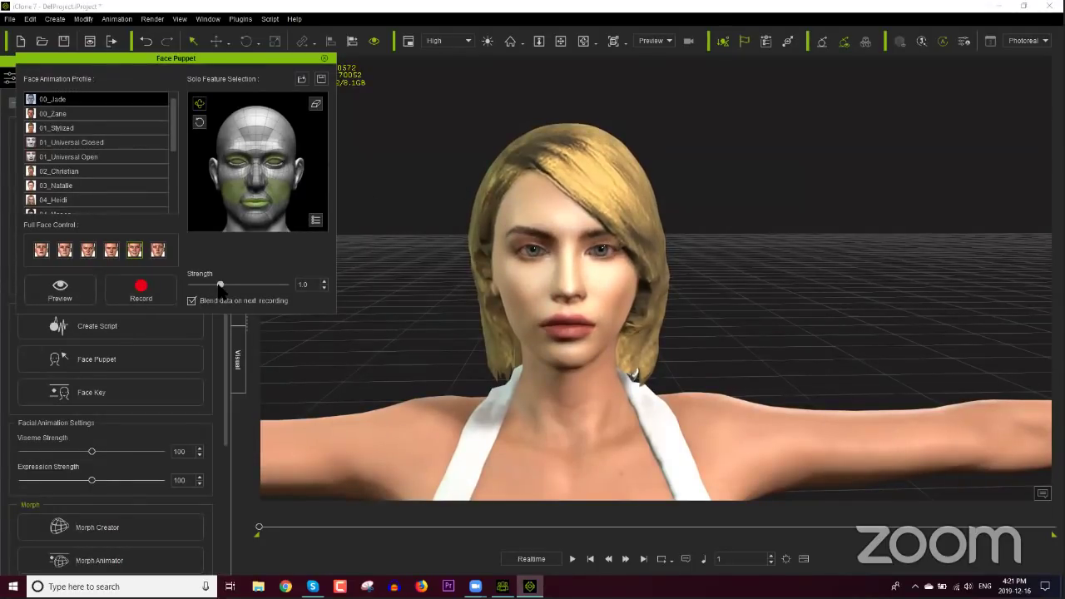
drag(220, 286, 231, 287)
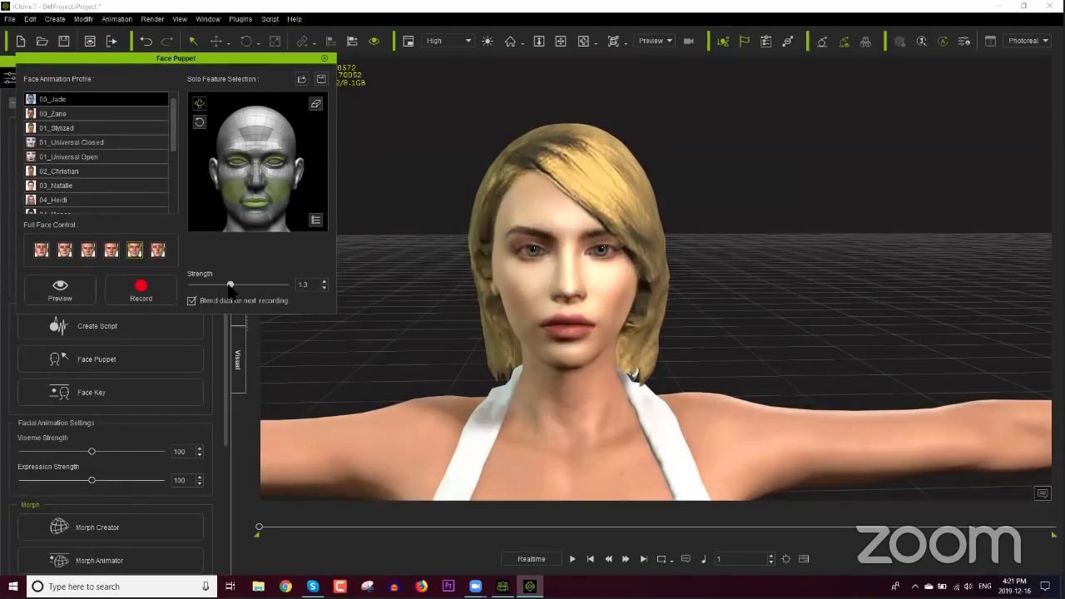
click(145, 289)
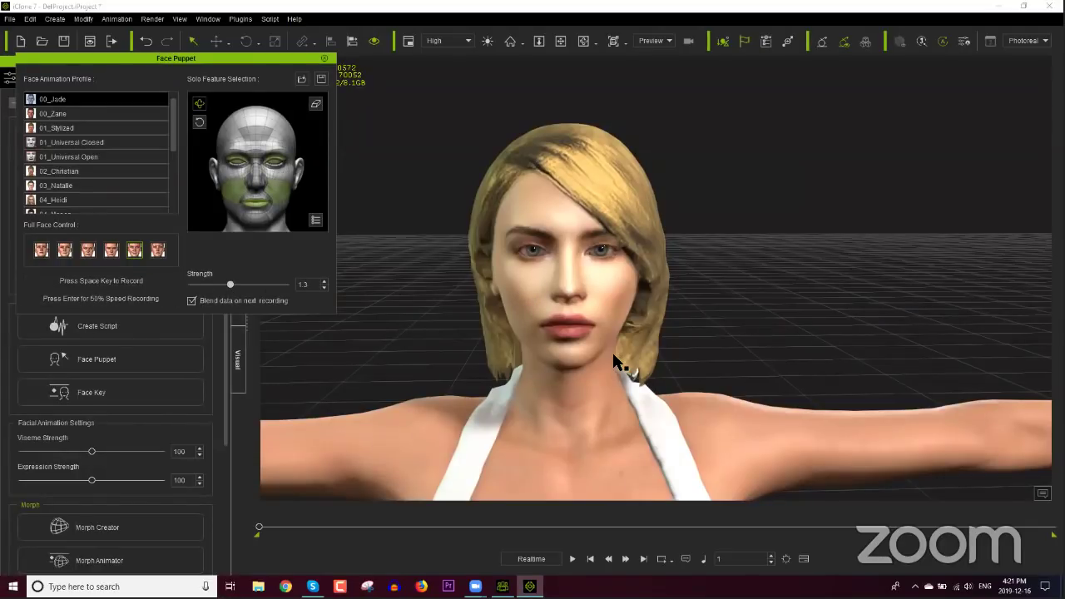
key(space)
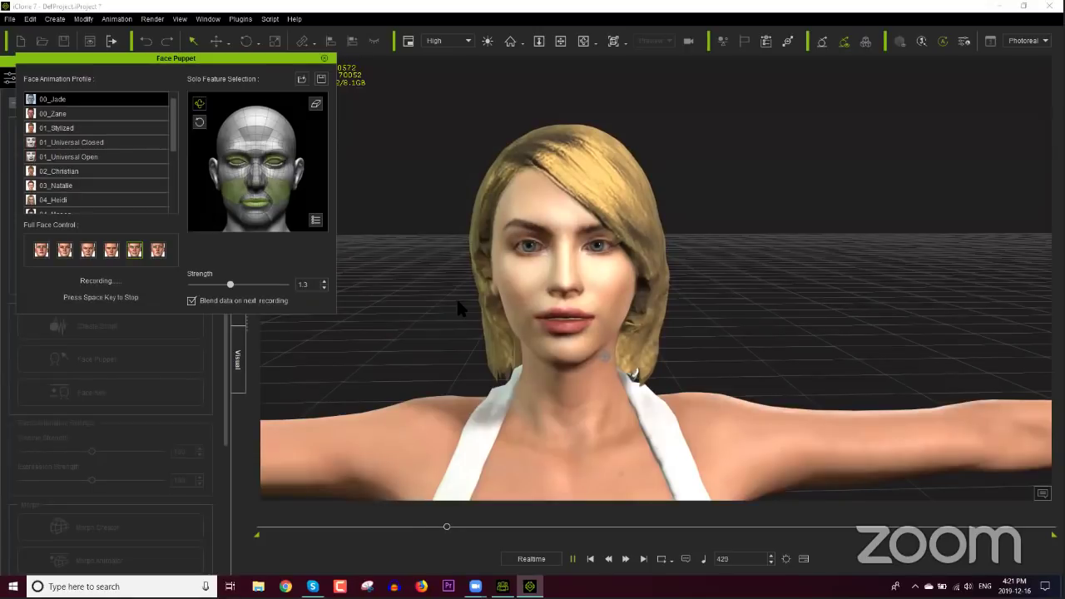
key(space)
drag(447, 528, 237, 529)
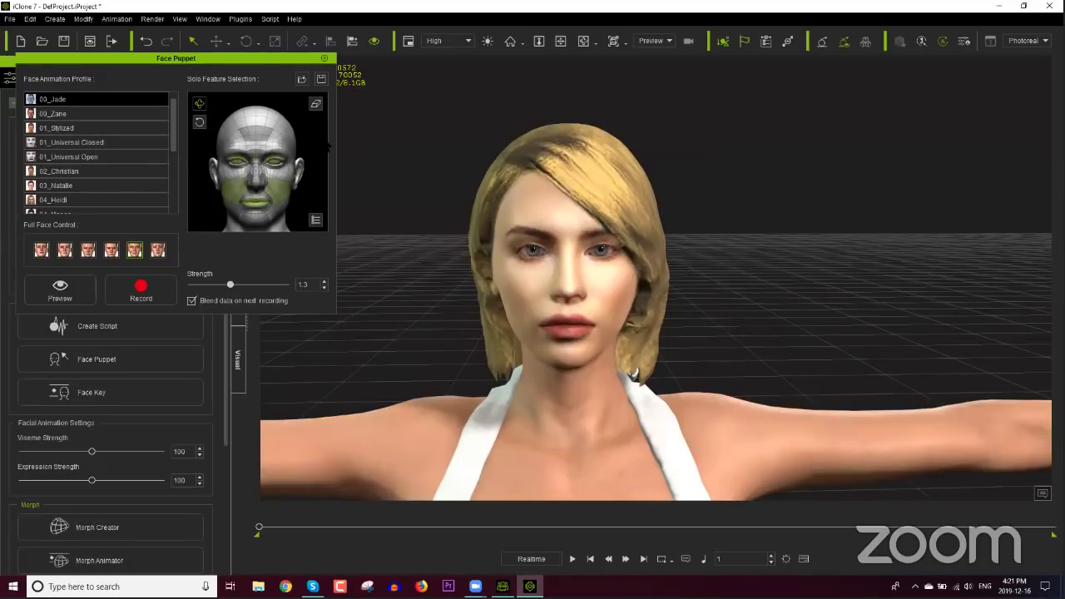
click(323, 58)
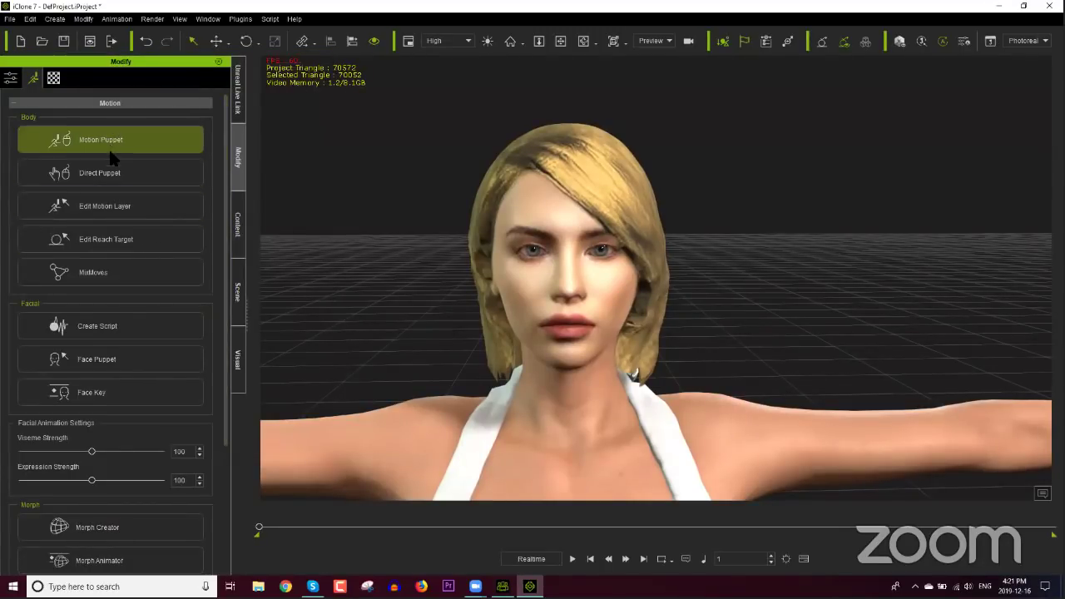
Step: Browse the Animation Template Motion folders to the female Stand Pose clips
click(238, 223)
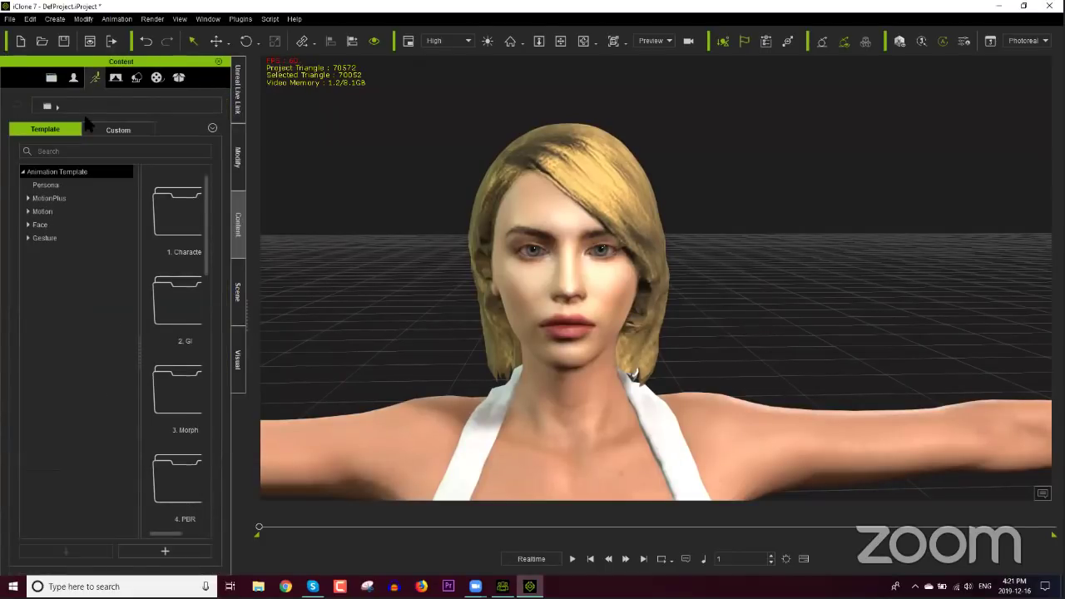
click(41, 212)
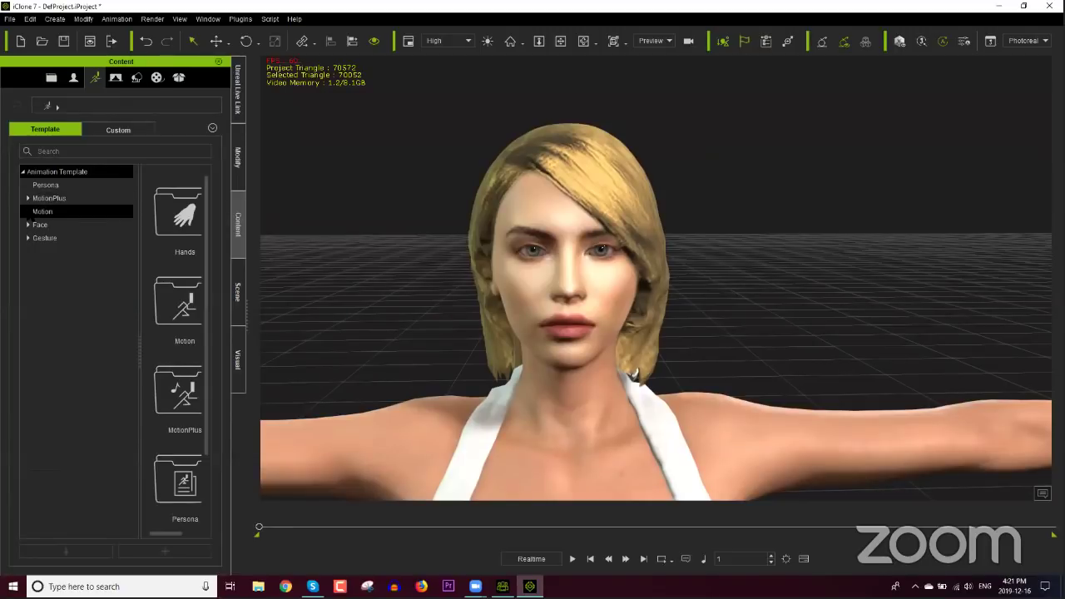
double_click(35, 211)
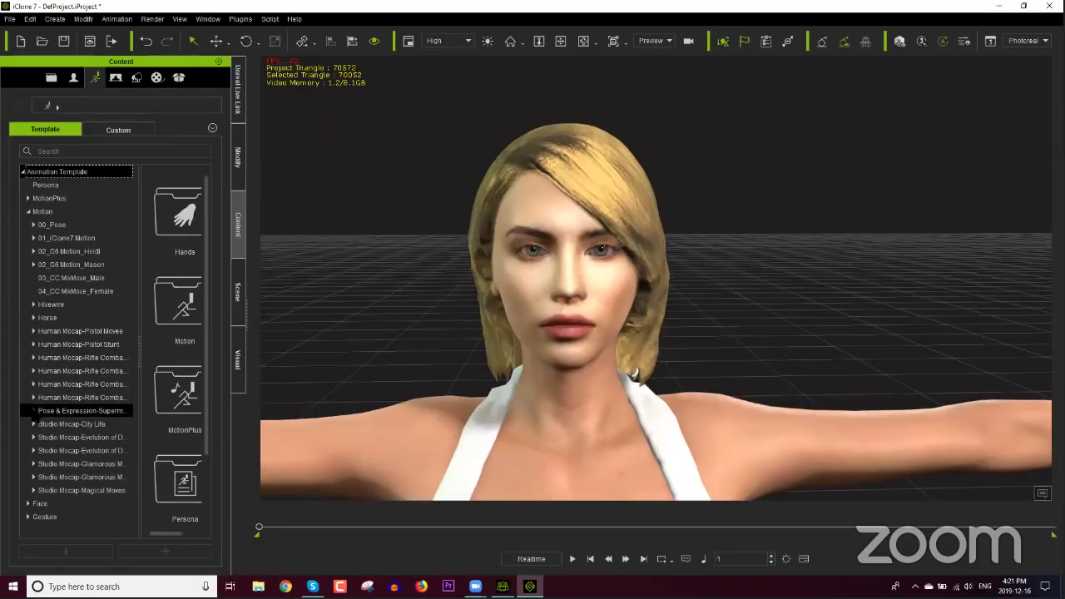
click(33, 411)
click(40, 425)
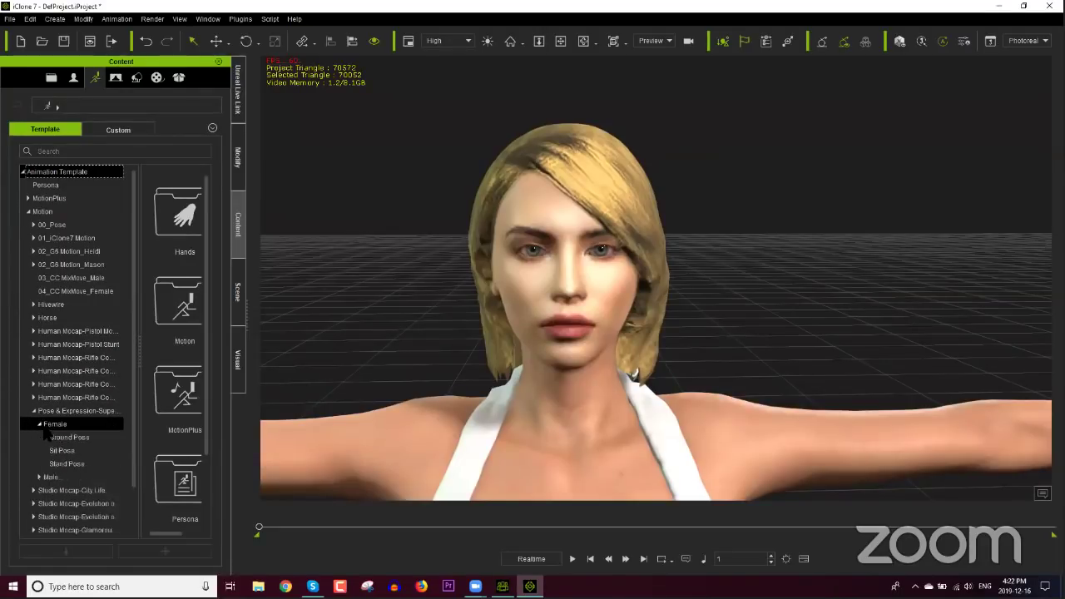
click(67, 464)
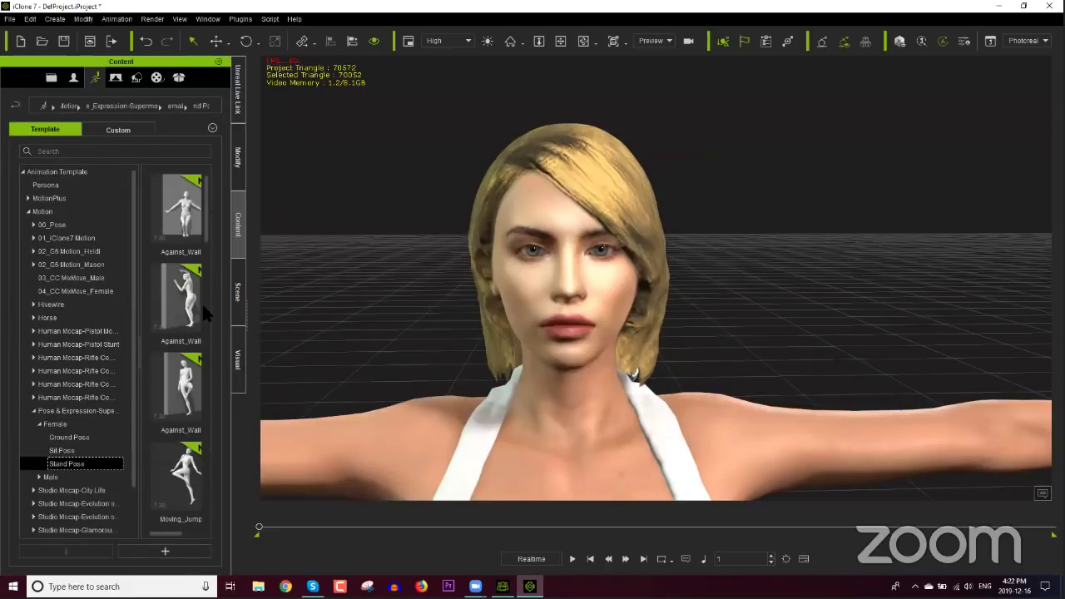
click(201, 278)
Step: Expand Studio Mocap-City Life, select Chat and scroll to the Chat_Stand clips
scroll(201, 420, down, 3)
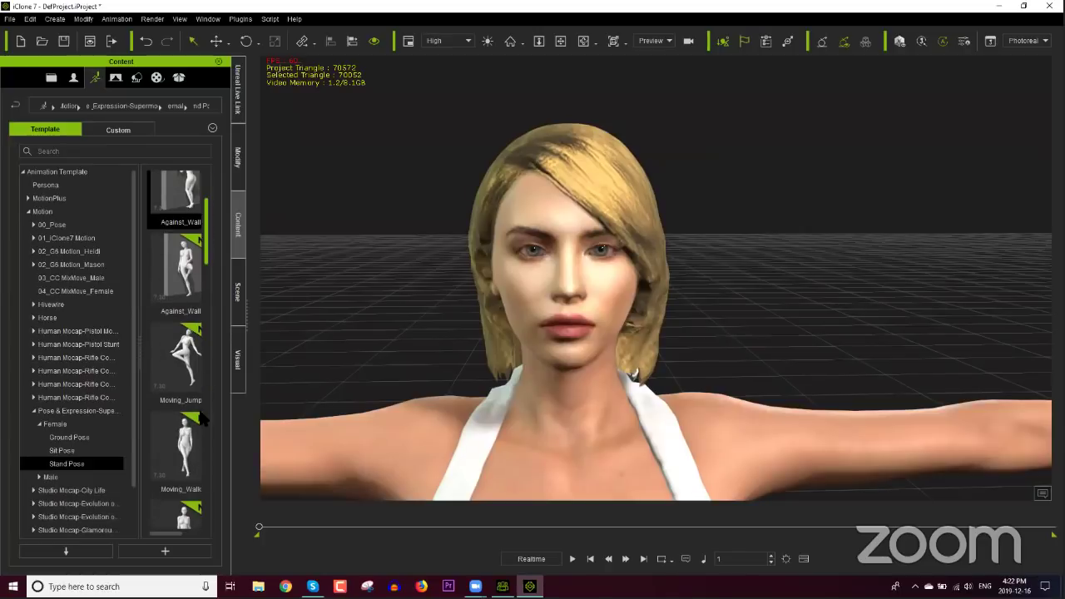
scroll(200, 441, down, 10)
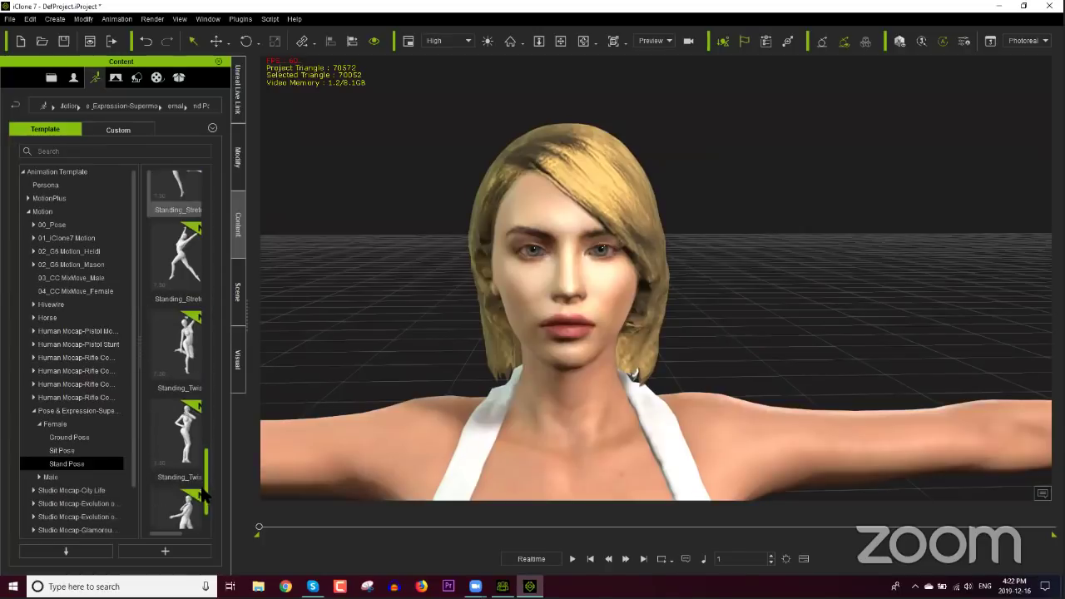
click(34, 492)
scroll(41, 466, down, 3)
click(54, 385)
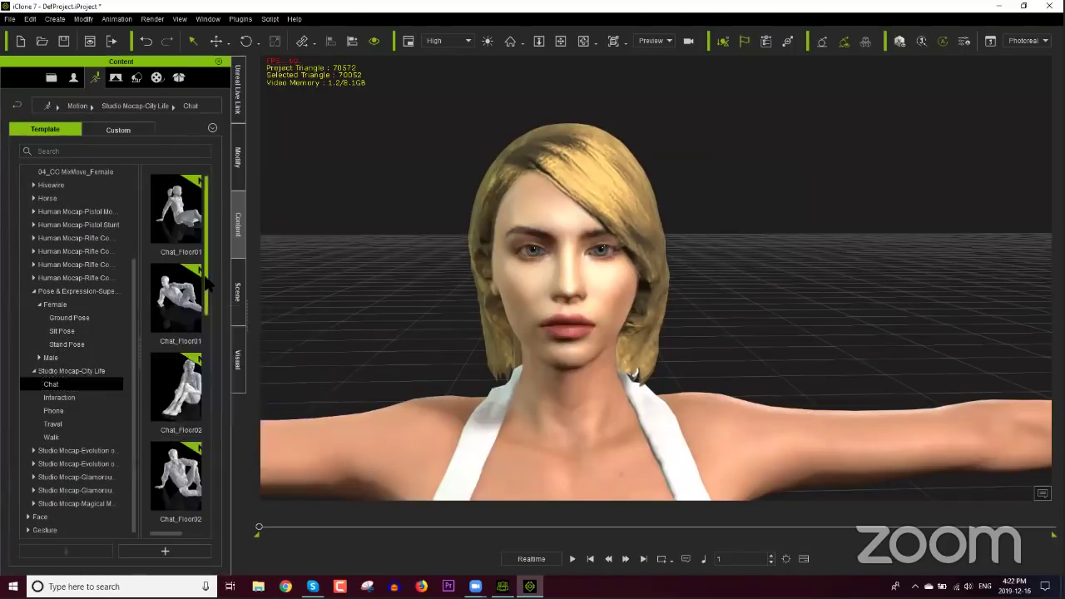
drag(206, 283, 205, 491)
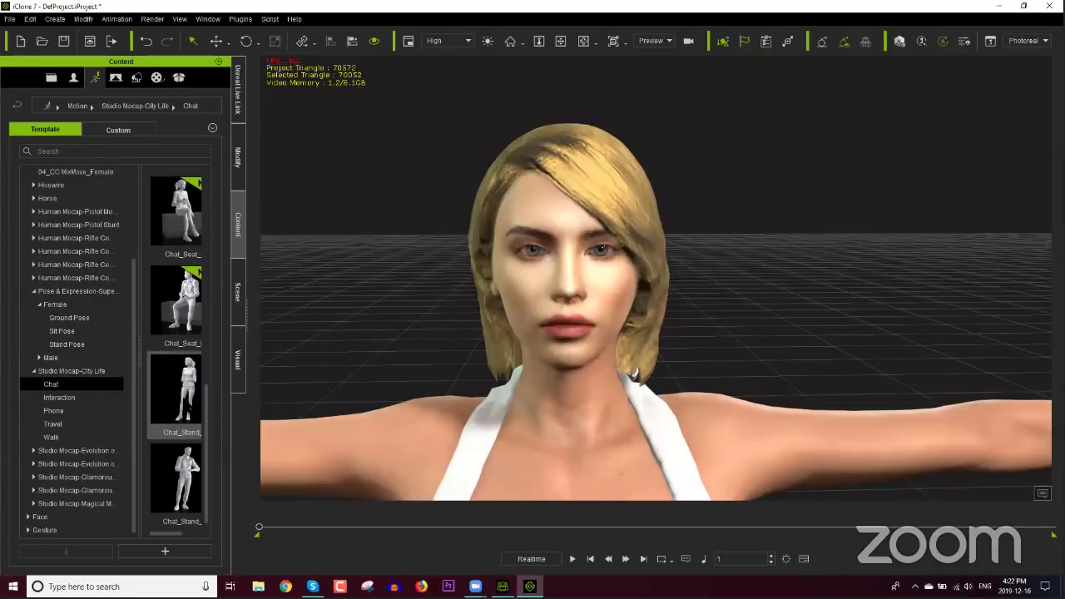
Step: Apply the standing chat motion to the character and frame her in the view
drag(175, 391, 418, 350)
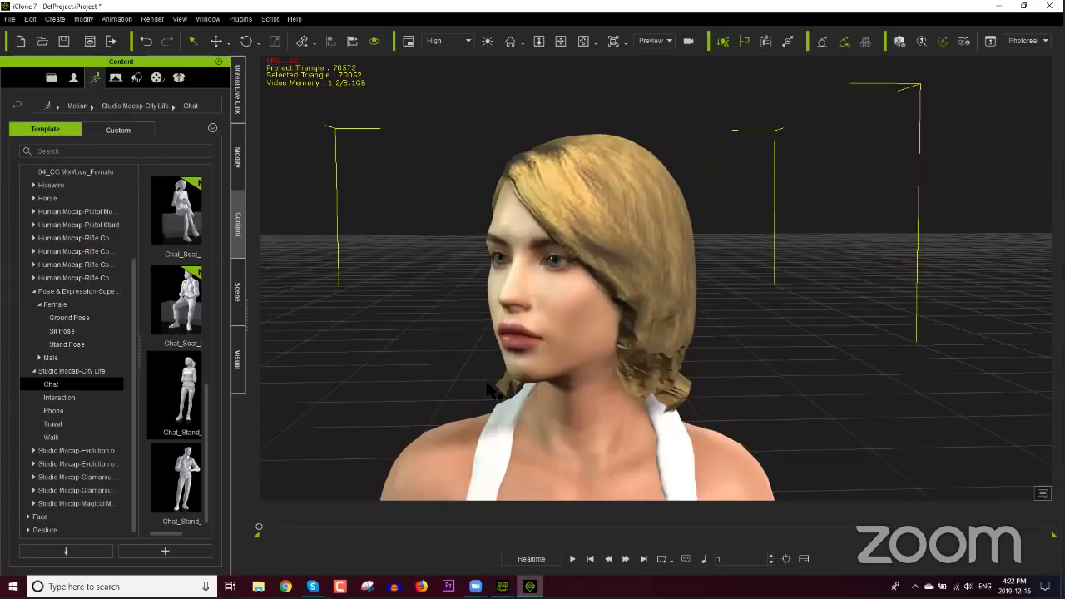
key(z)
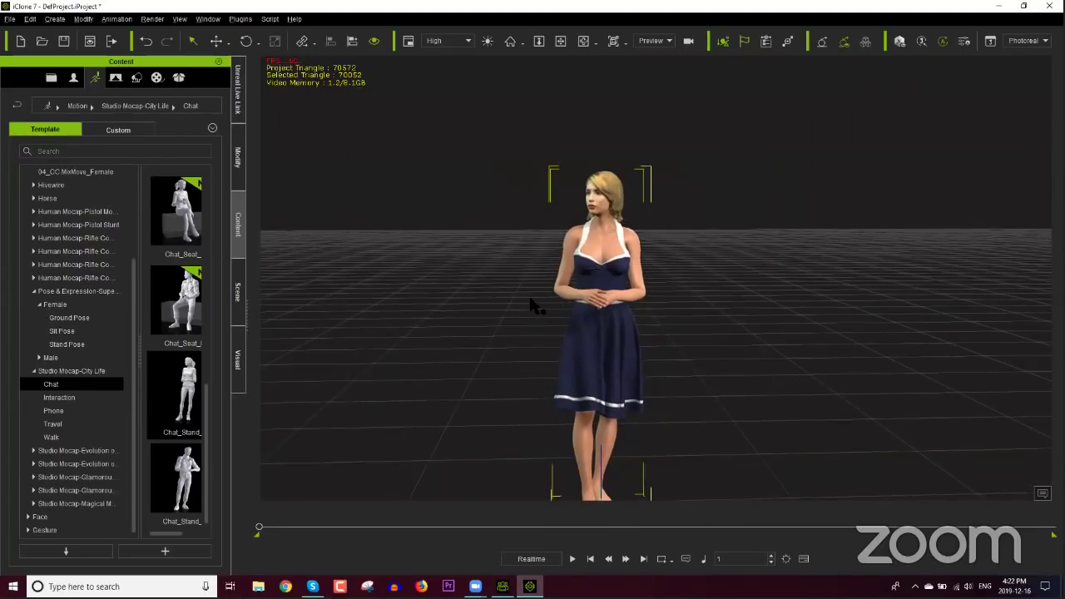
scroll(628, 275, up, 2)
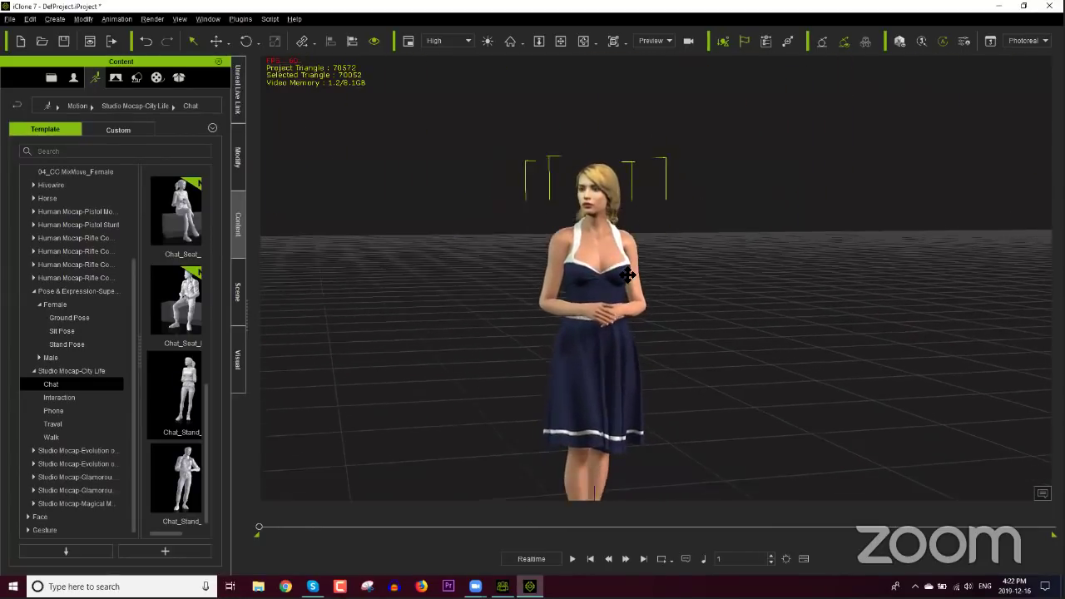
right_drag(627, 274, 642, 321)
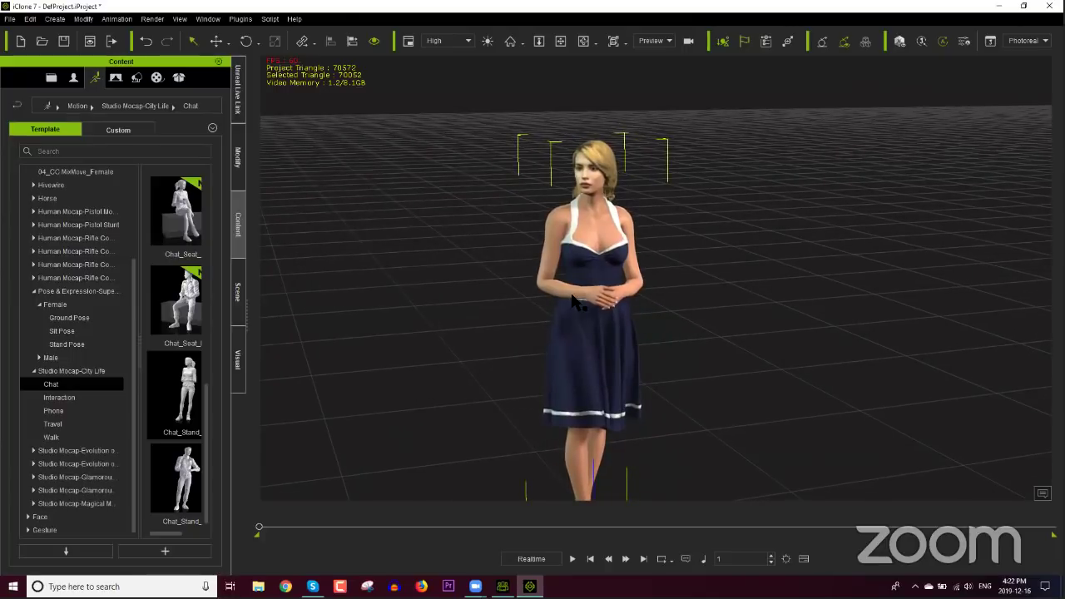
Step: Turn on Look at Camera in the Avatar settings and orbit to check her gaze
click(237, 179)
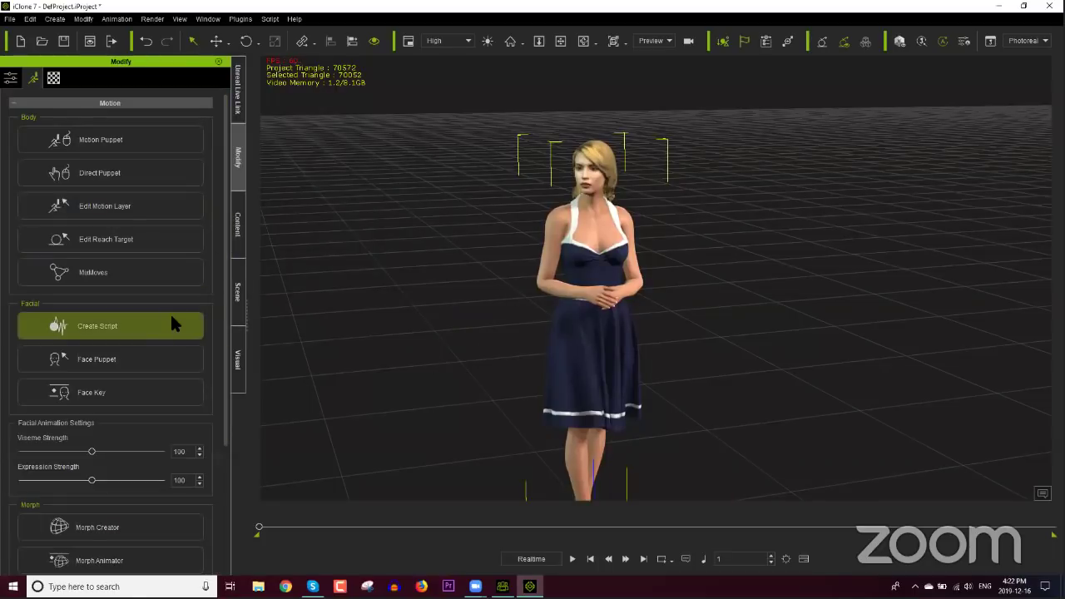
scroll(224, 287, down, 4)
scroll(219, 297, up, 4)
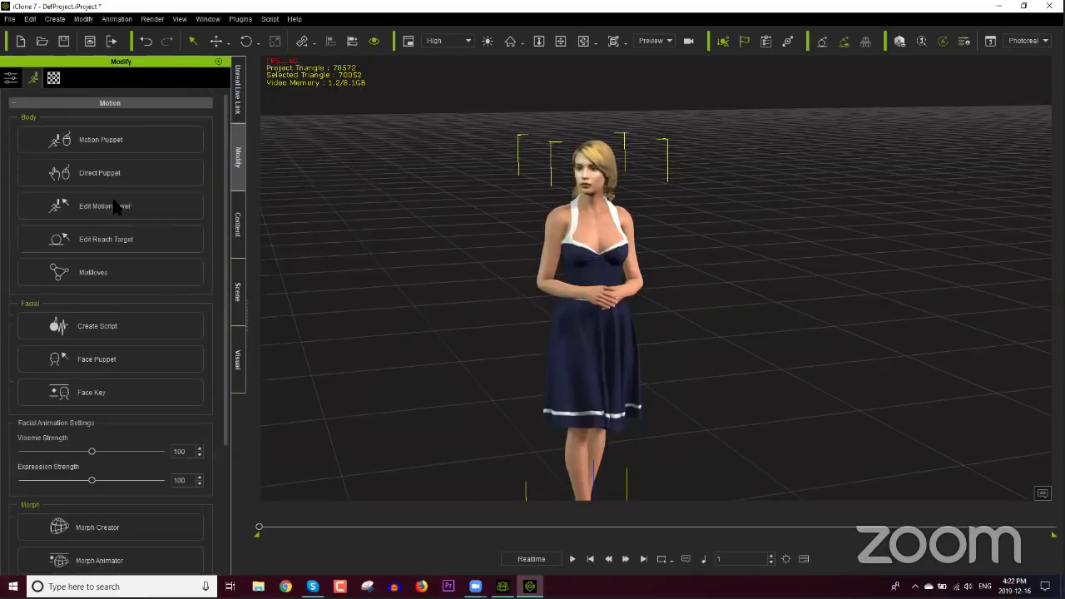
click(11, 78)
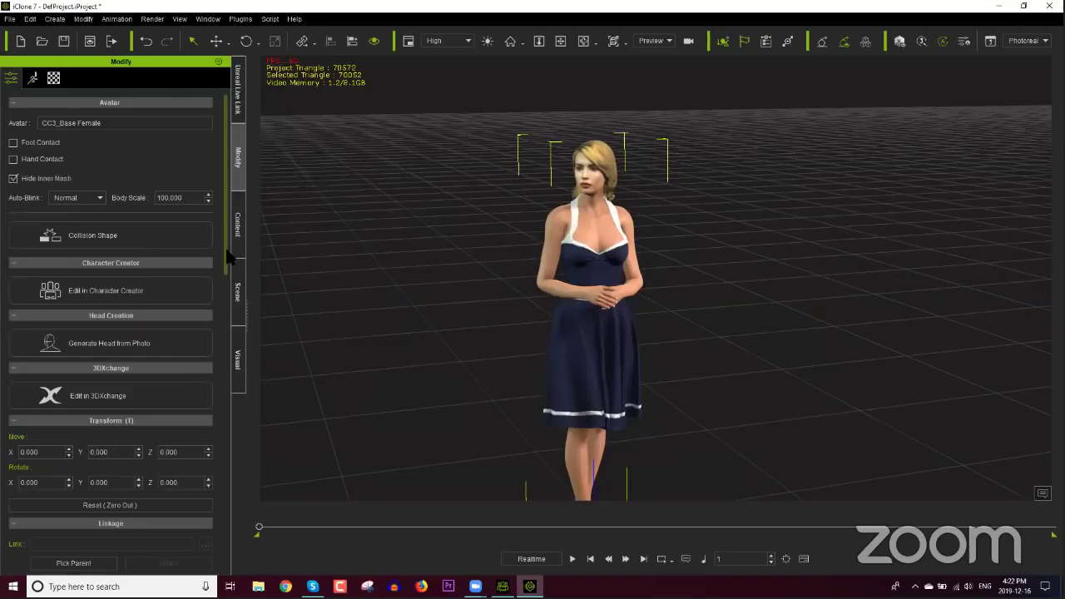
drag(228, 237, 164, 349)
click(165, 341)
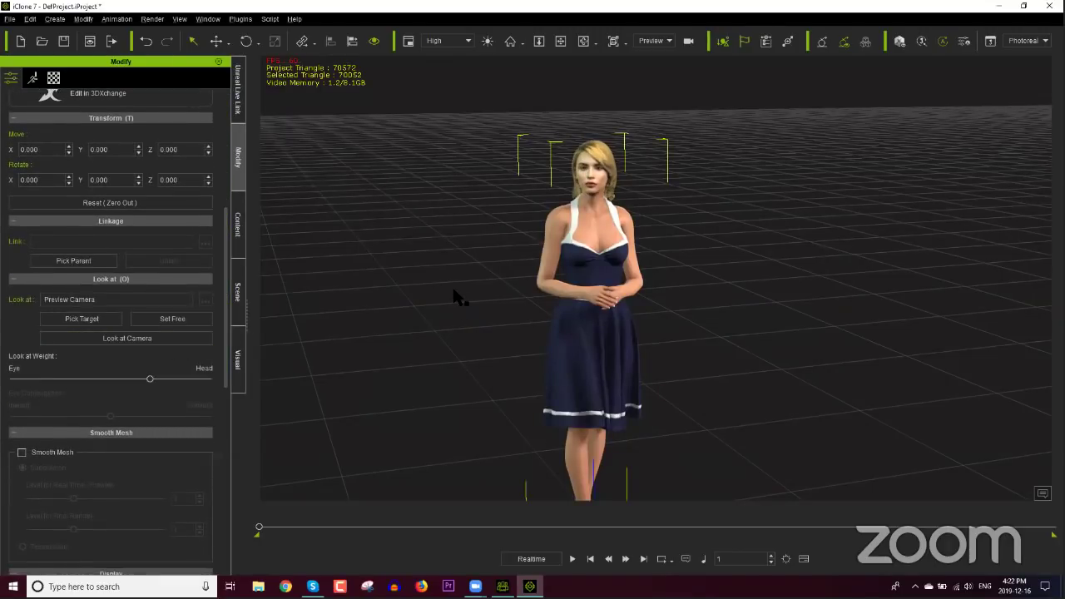
right_drag(451, 290, 587, 273)
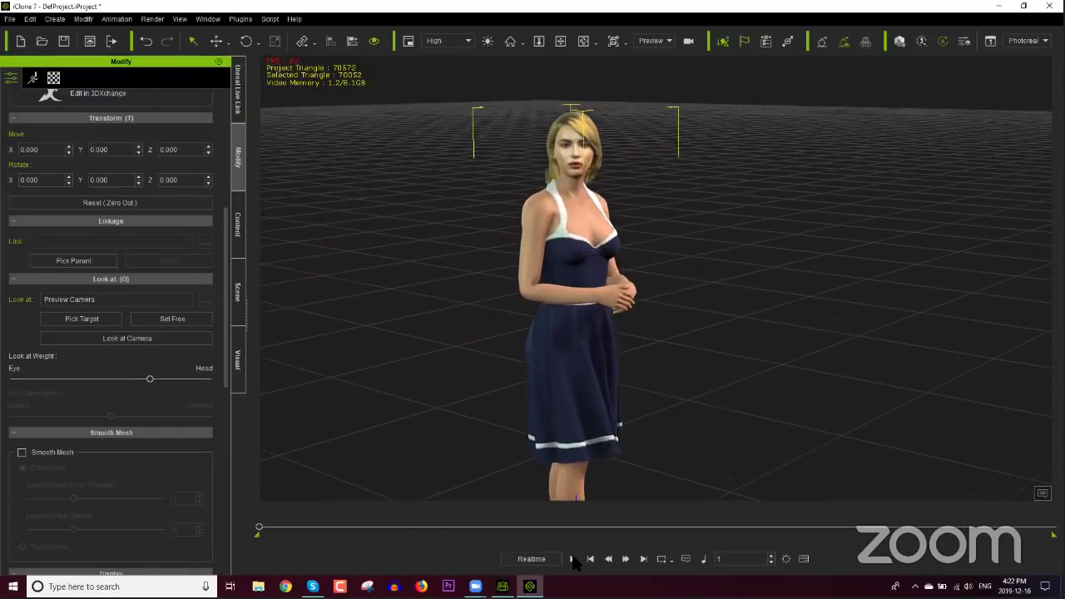
Step: Play the chat animation, orbiting during playback, and stop it around frame 505
click(572, 558)
right_drag(711, 266, 556, 275)
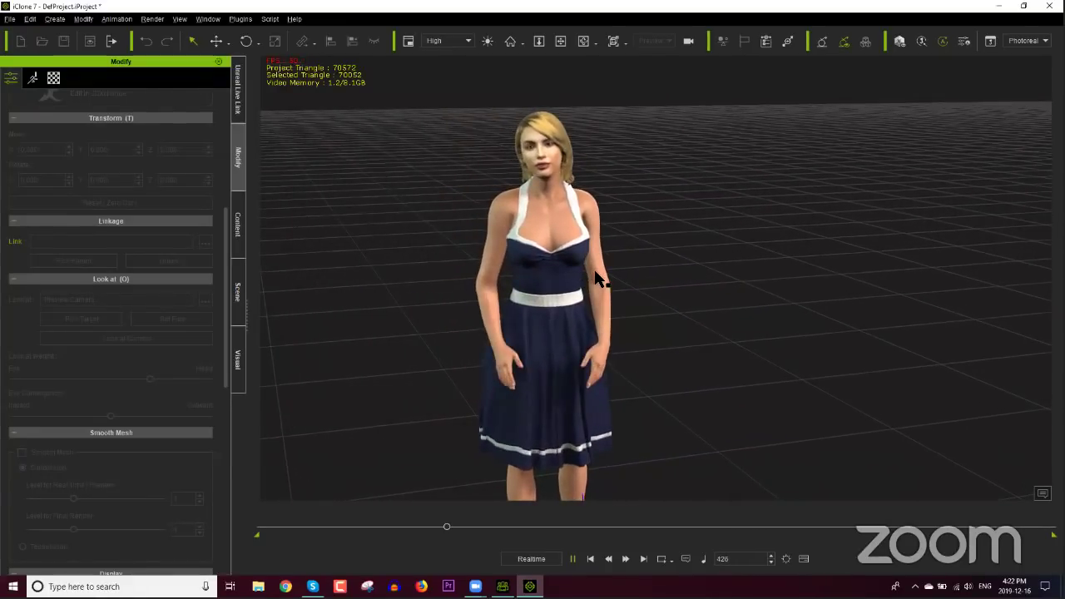
click(587, 465)
key(space)
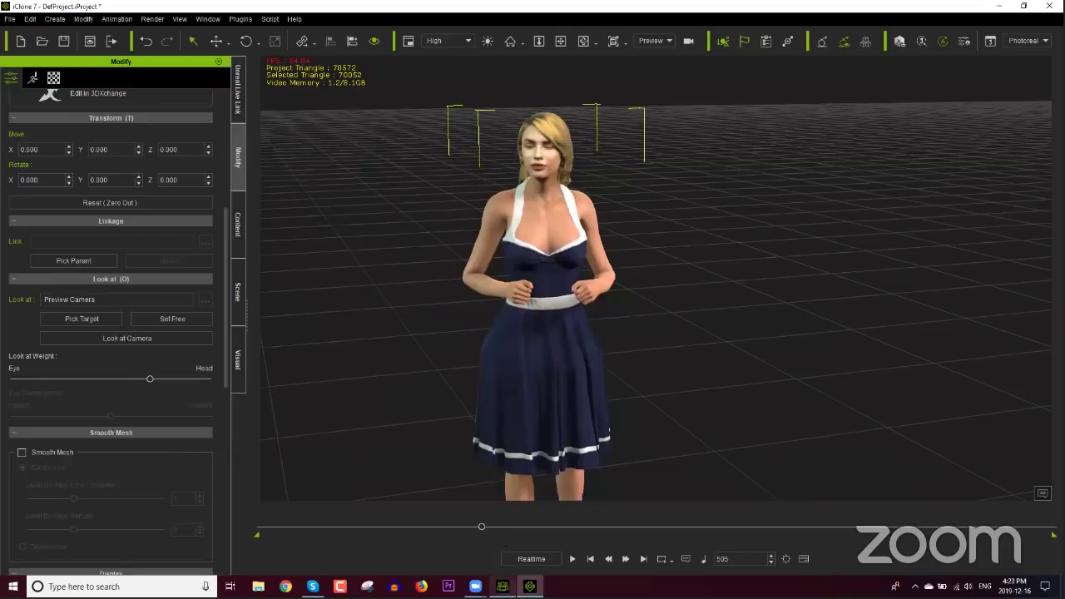
Step: Switch to Character Creator, start a new project without saving, and open Headshot
mouse_move(502, 586)
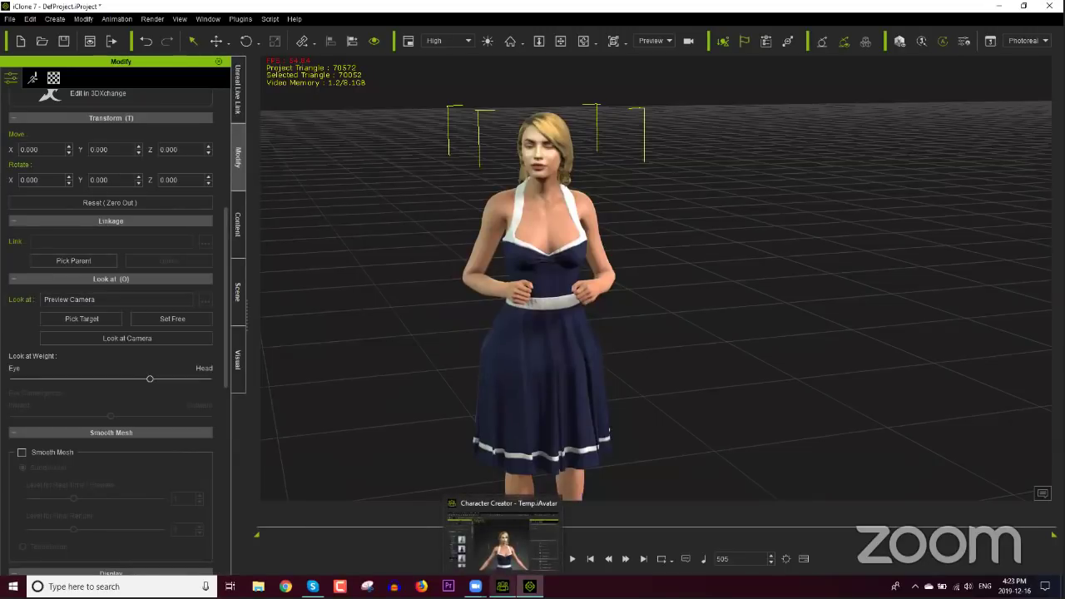
click(502, 541)
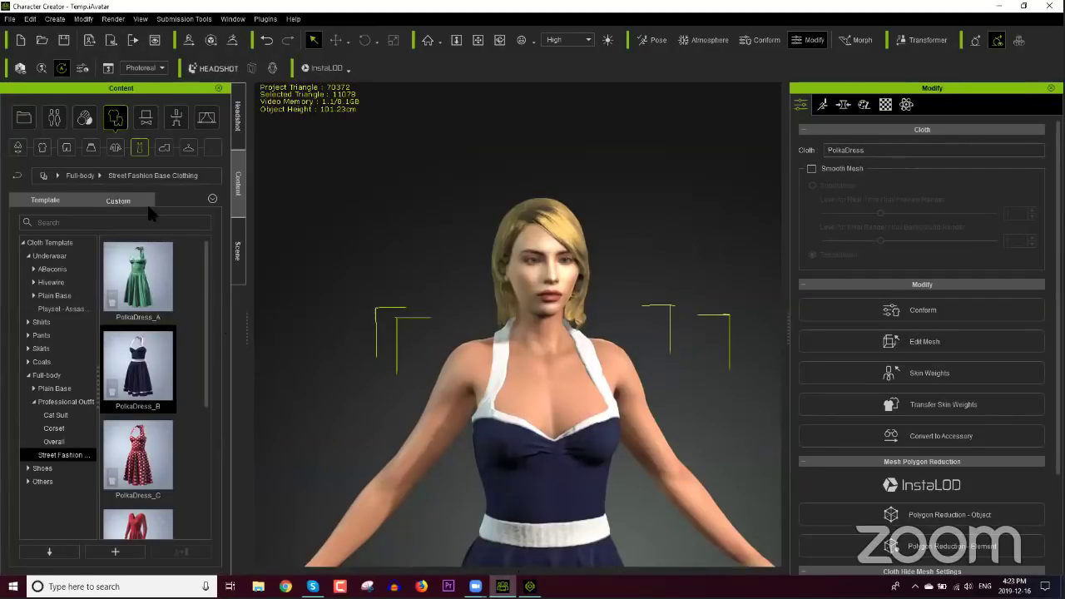
click(20, 40)
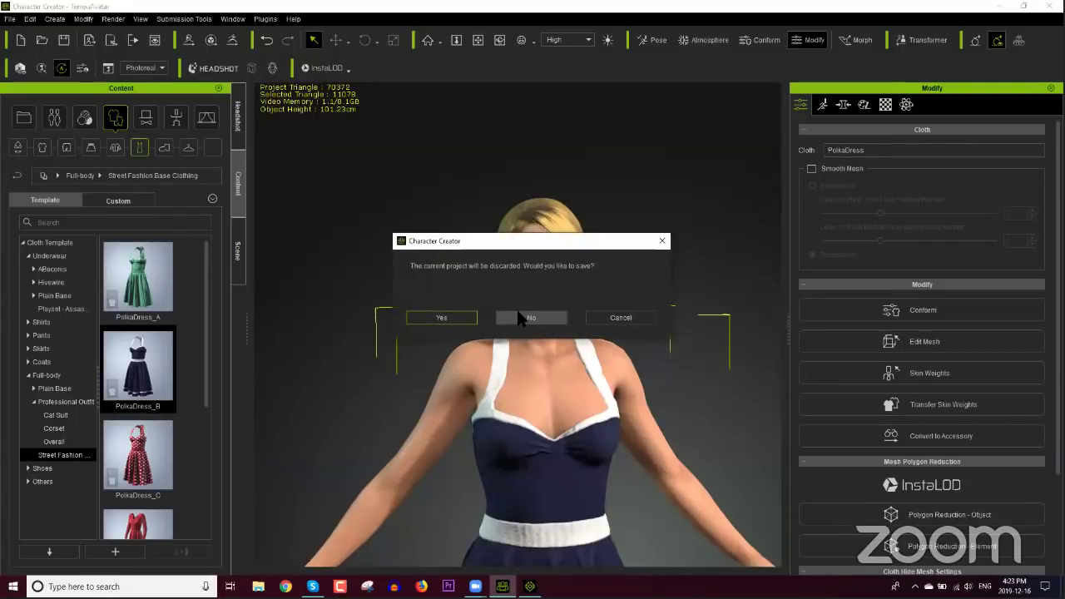
click(517, 314)
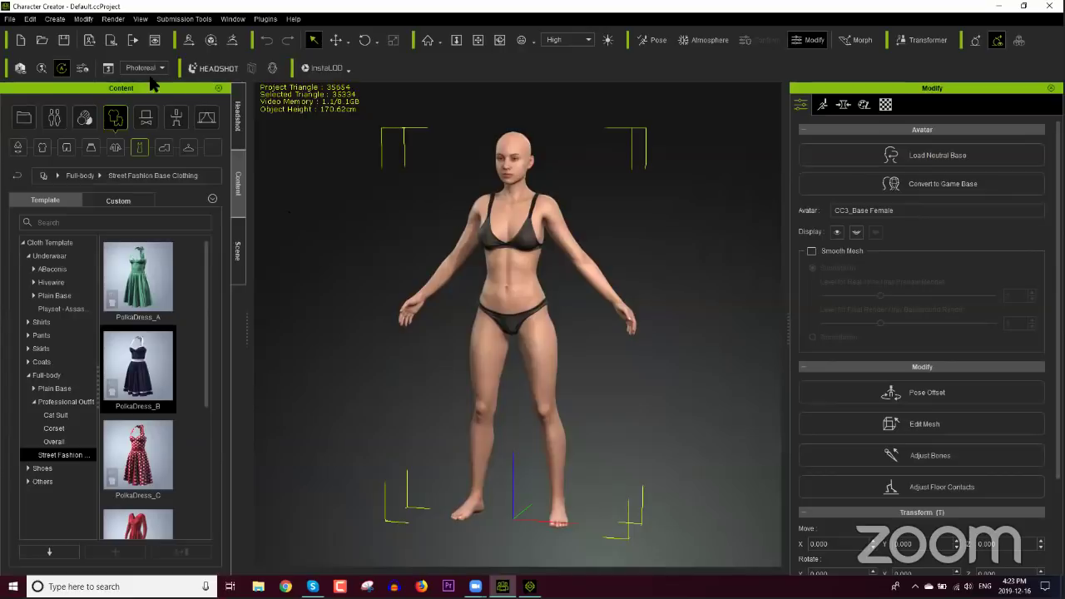
click(238, 123)
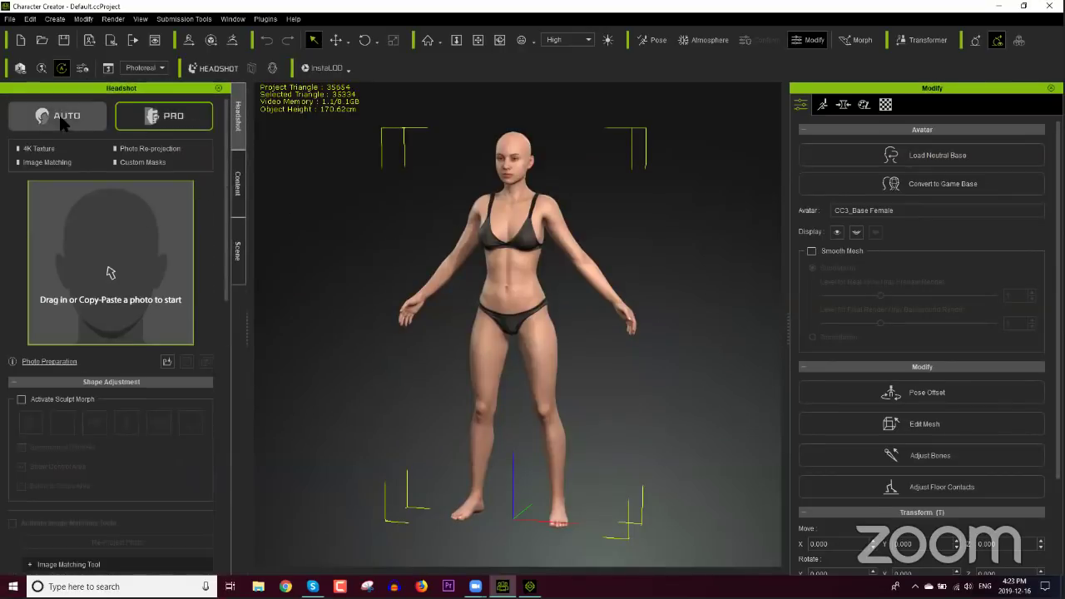
Step: Generate an AUTO headshot from a Male face photo with Male body and Clean Rough skin
click(62, 123)
click(90, 249)
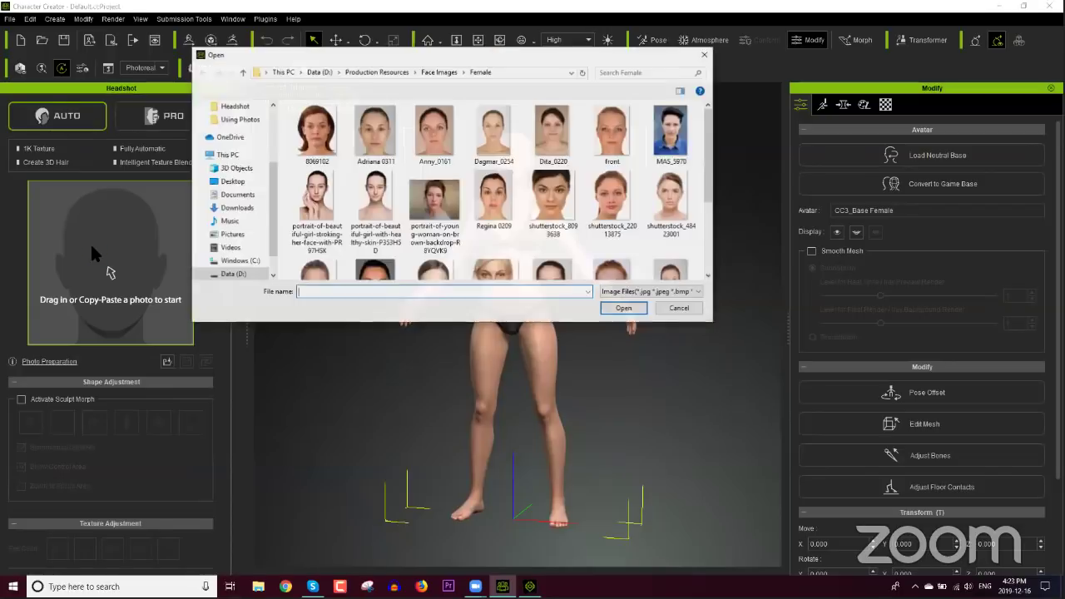
click(438, 71)
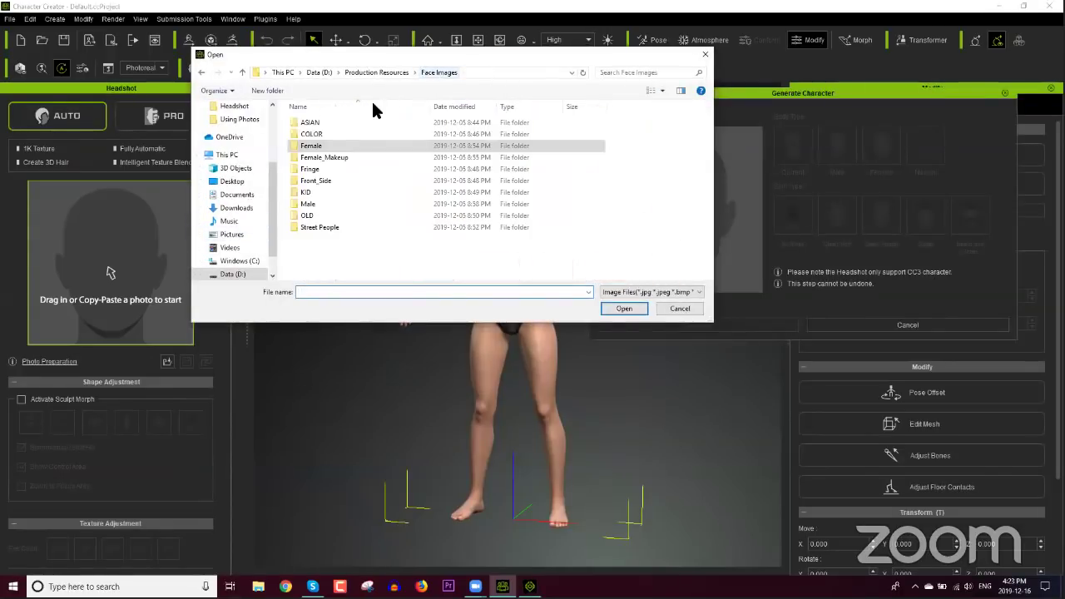
double_click(308, 204)
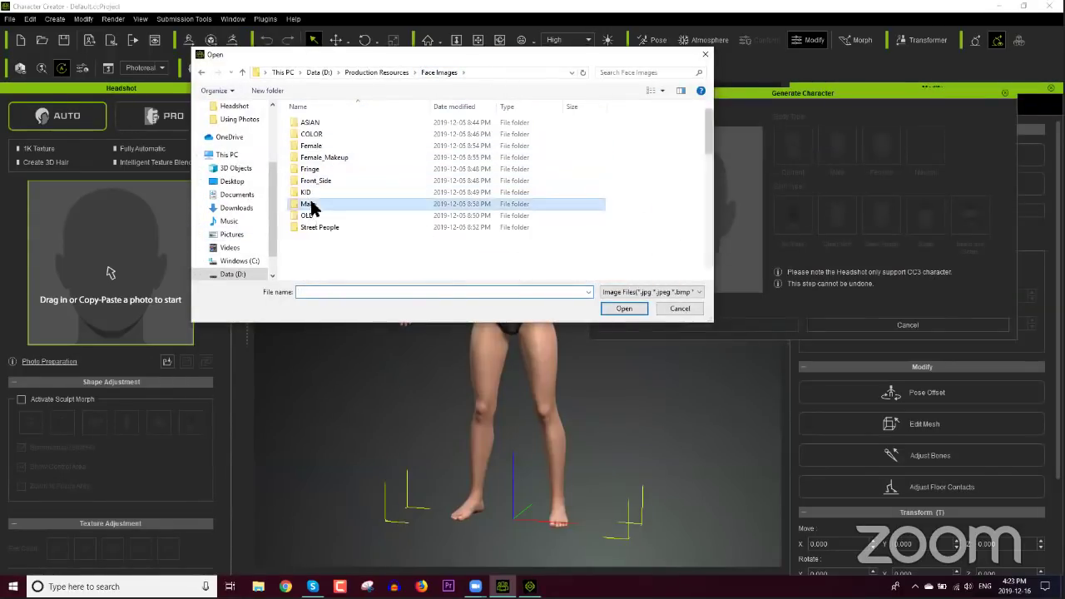
double_click(314, 216)
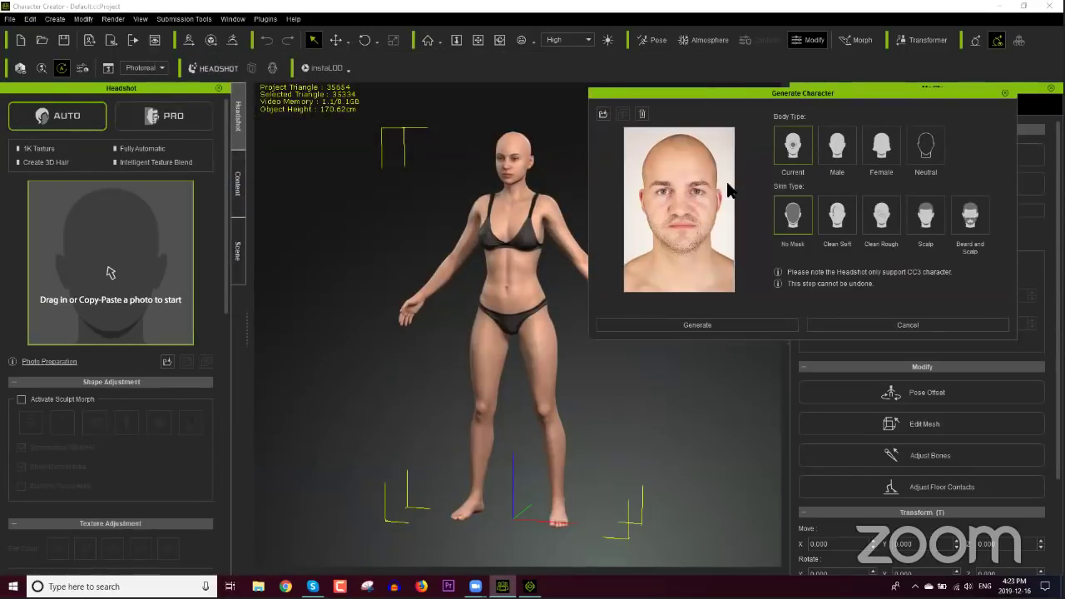
click(839, 151)
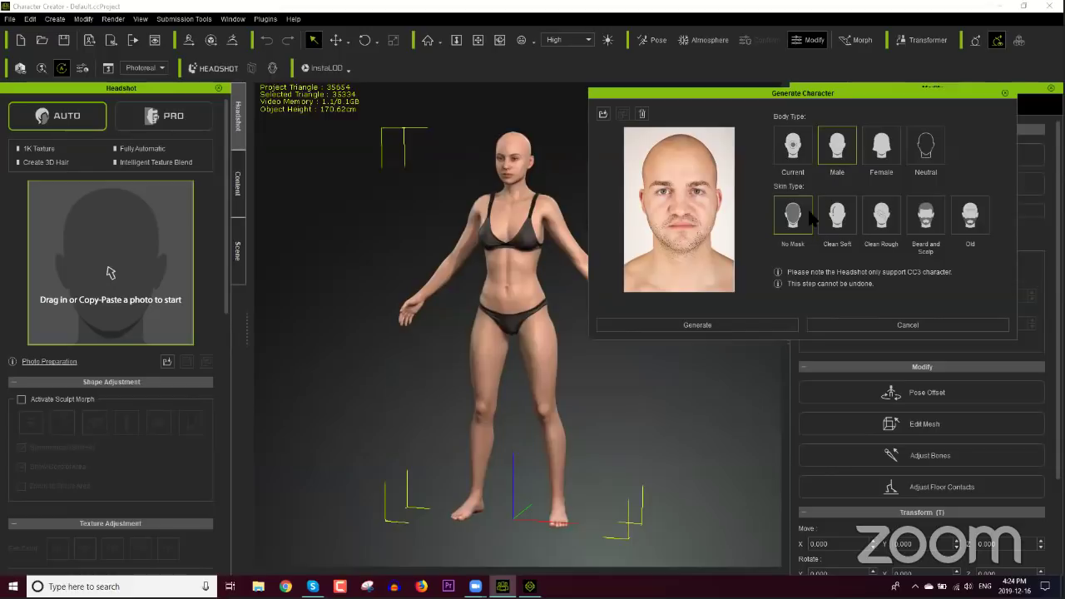
click(880, 219)
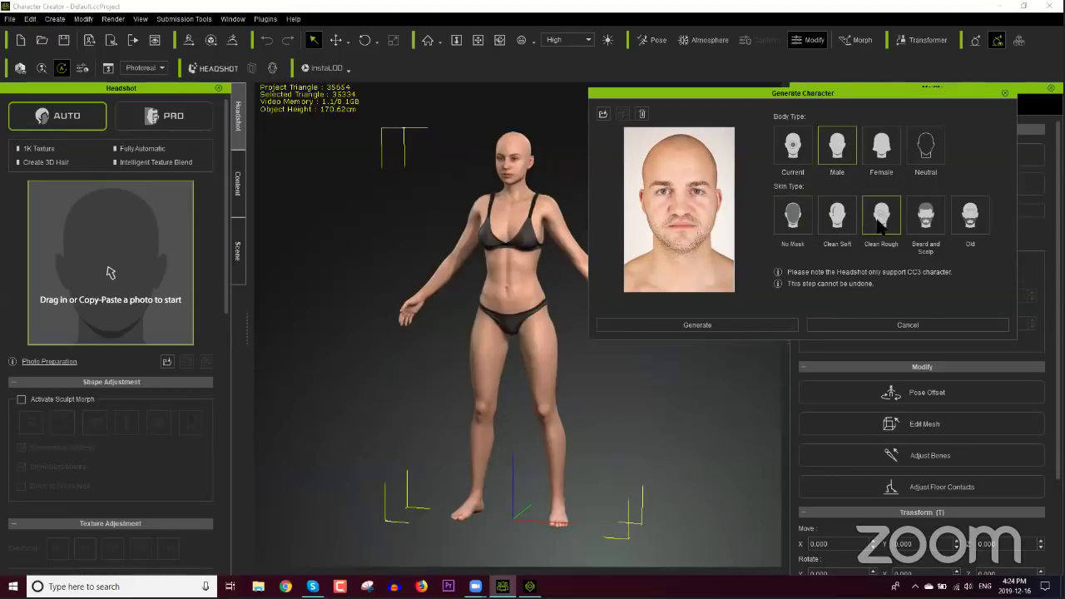
click(702, 329)
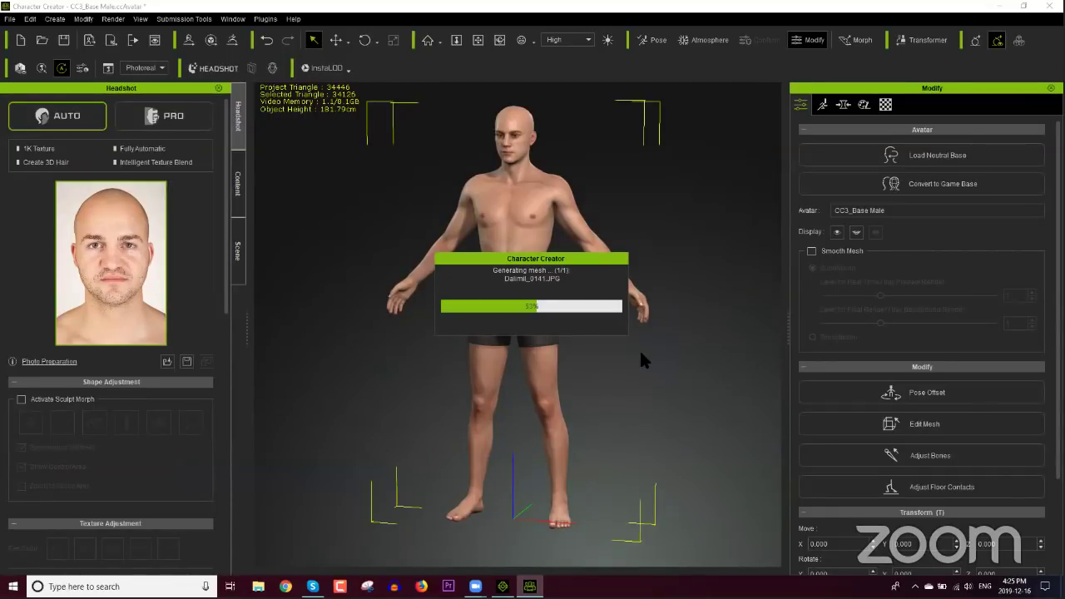
Step: Wait for the Generating mesh progress to complete
mouse_move(502, 586)
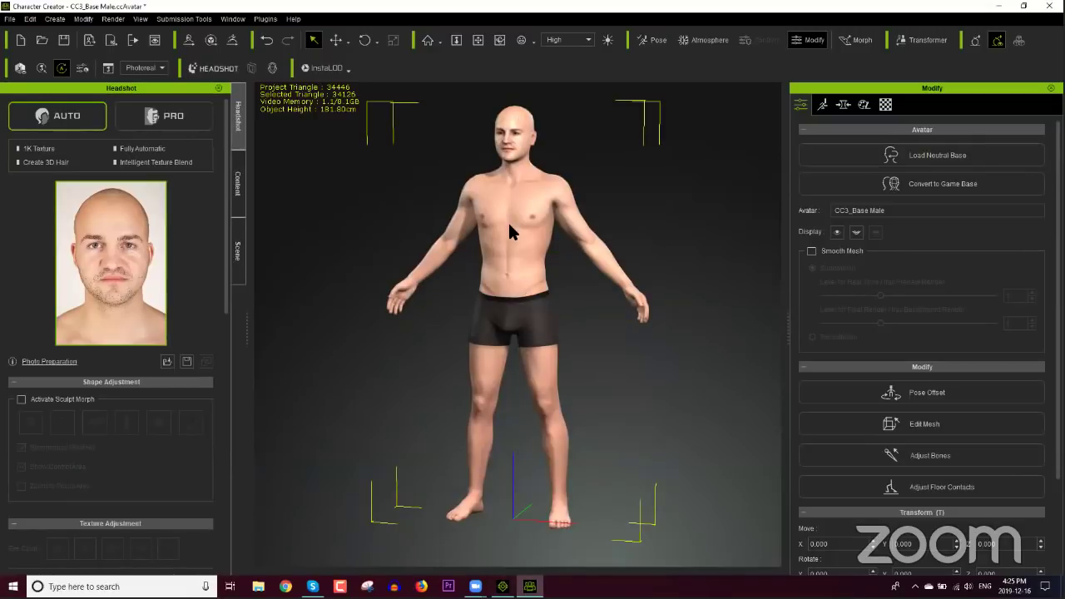
Step: Zoom onto the face and pick the fourth Eye Color swatch for green eyes
middle_drag(471, 209, 457, 236)
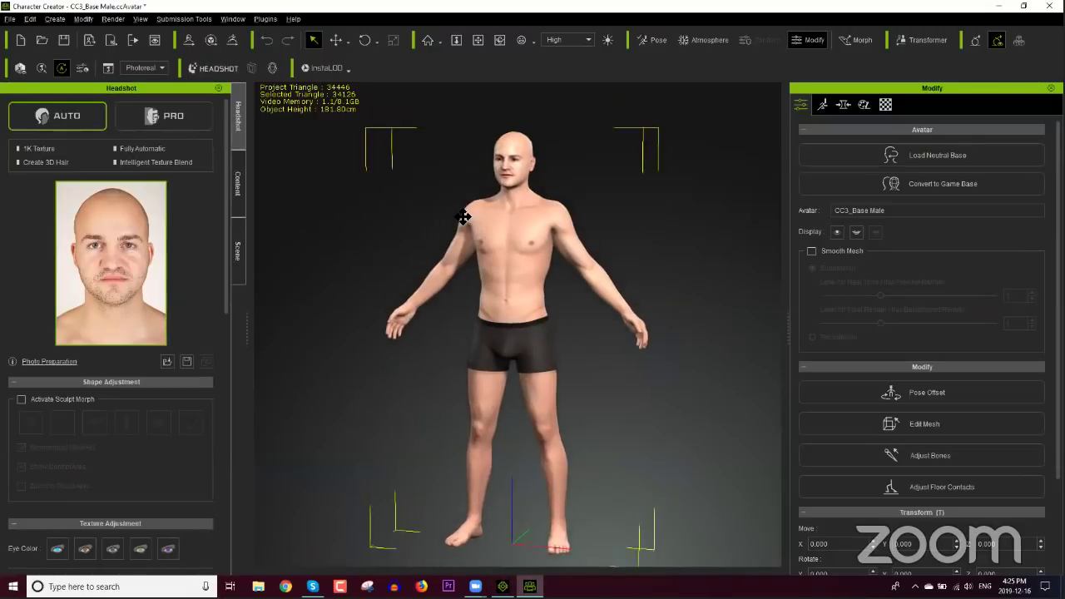
scroll(545, 287, up, 5)
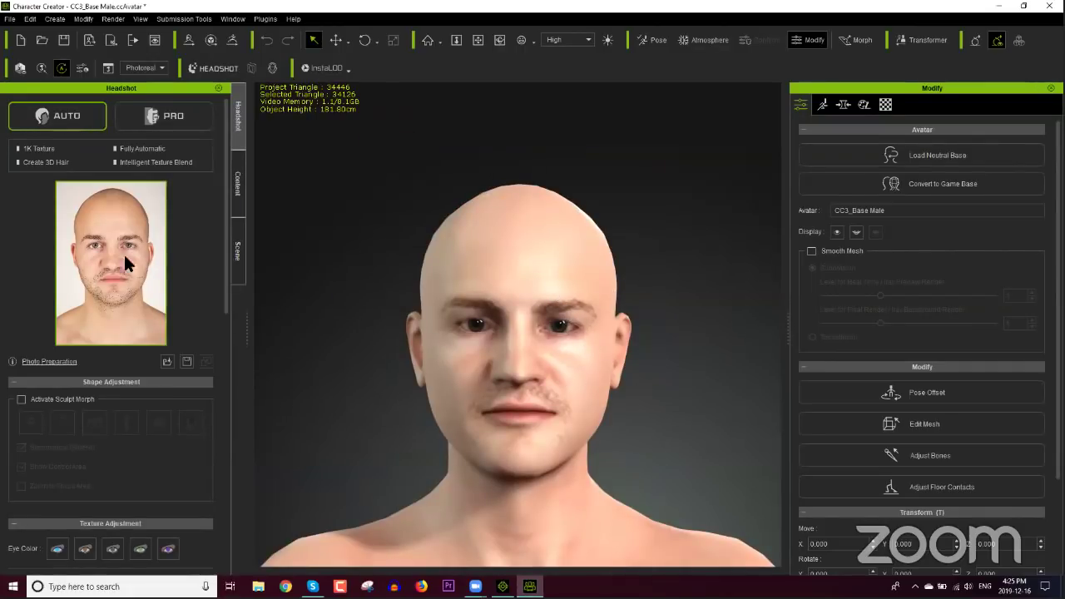
drag(226, 310, 225, 429)
click(141, 288)
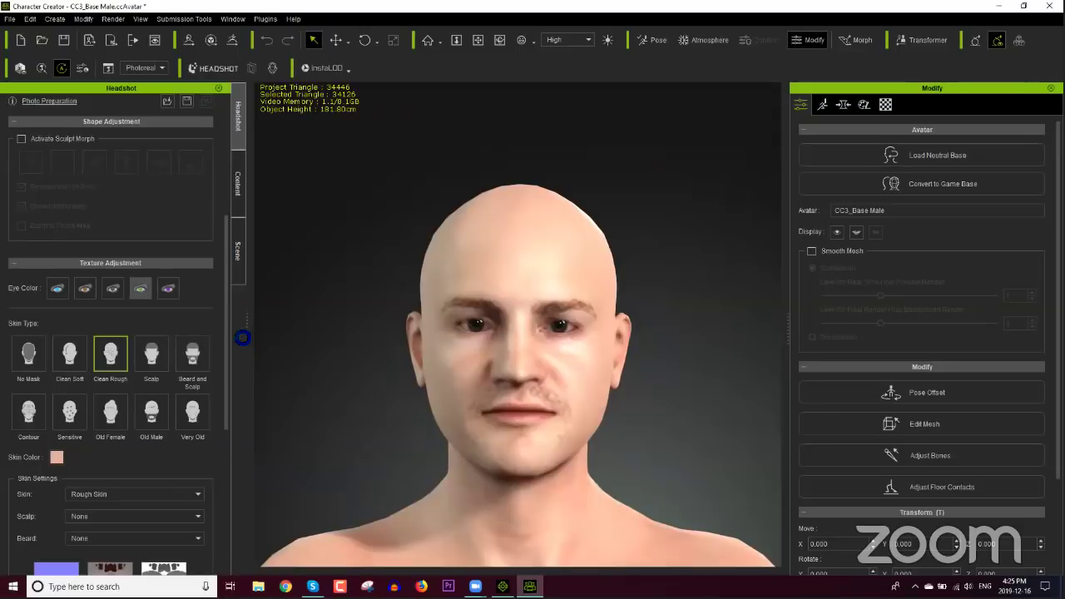
drag(227, 327, 233, 226)
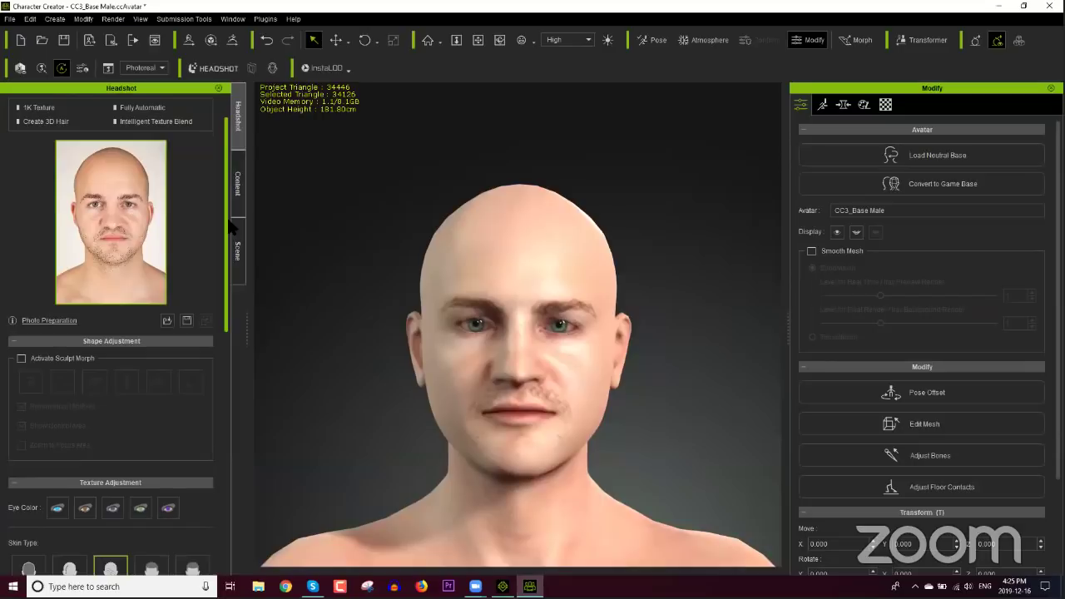
drag(232, 226, 222, 385)
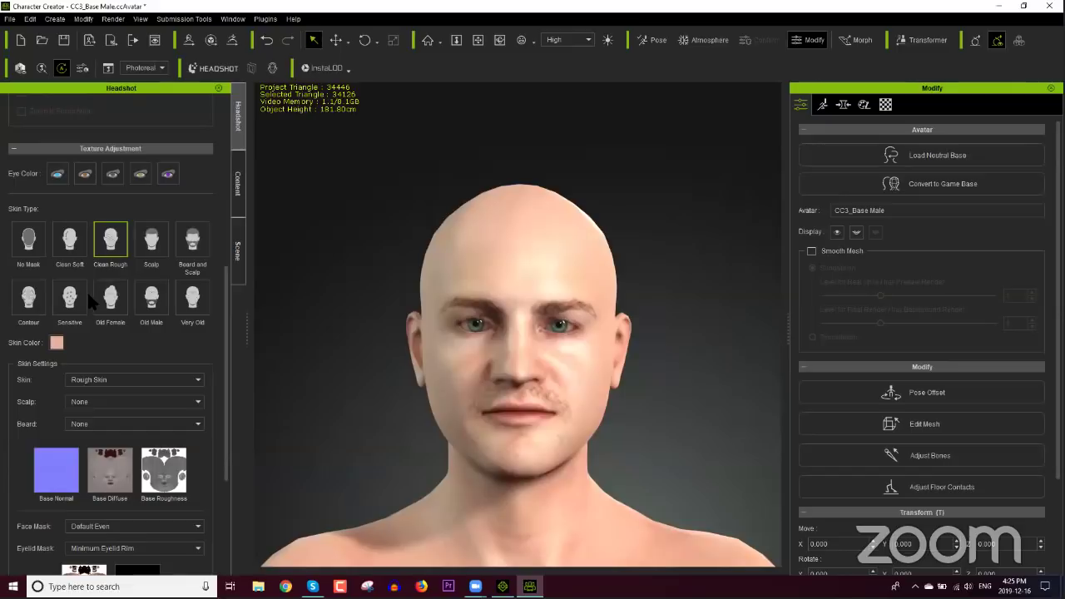
scroll(226, 329, down, 2)
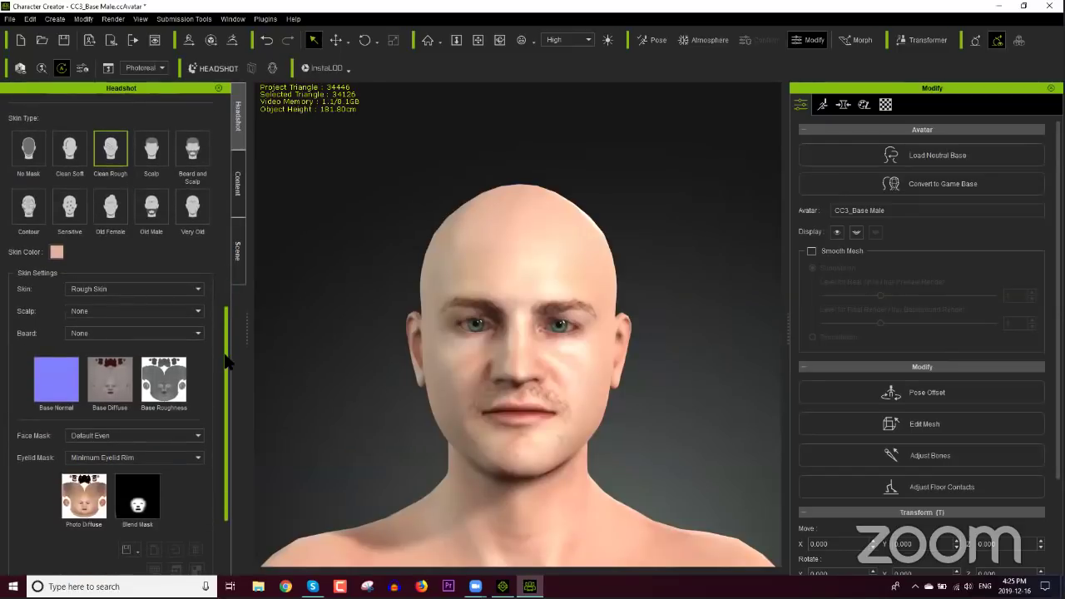
scroll(220, 329, up, 2)
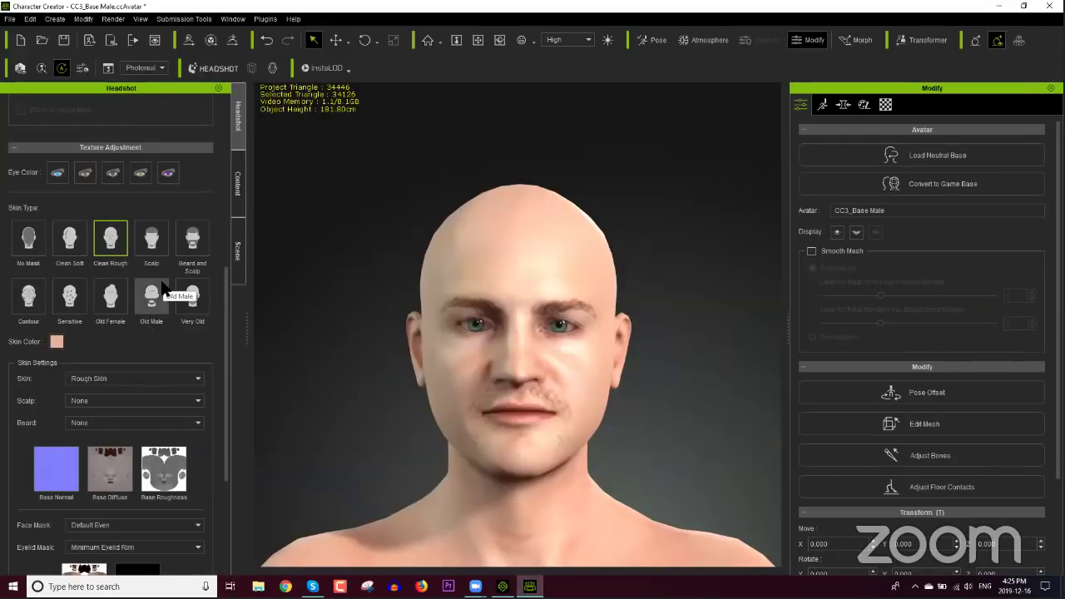
scroll(222, 322, down, 1)
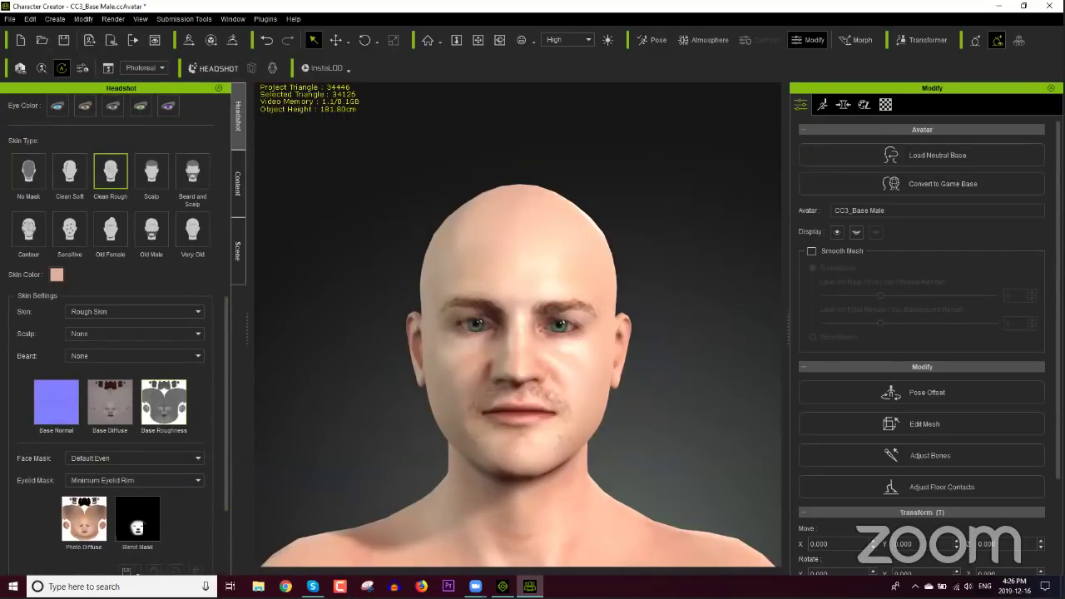
mouse_move(137, 526)
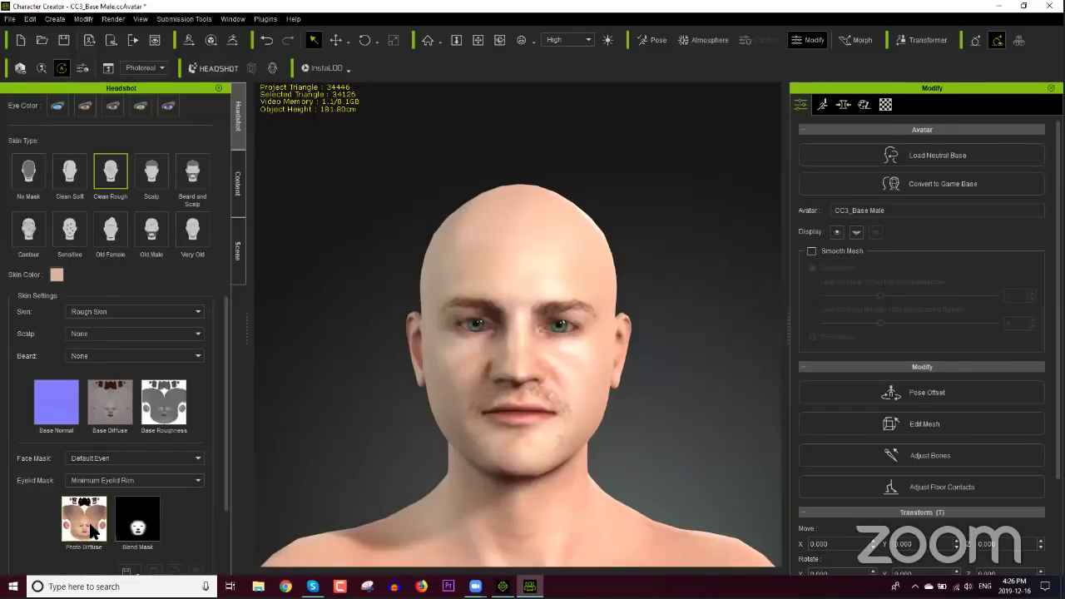
mouse_move(93, 532)
Step: Switch the Headshot skin type through No Mask to Beard and Scalp
click(29, 172)
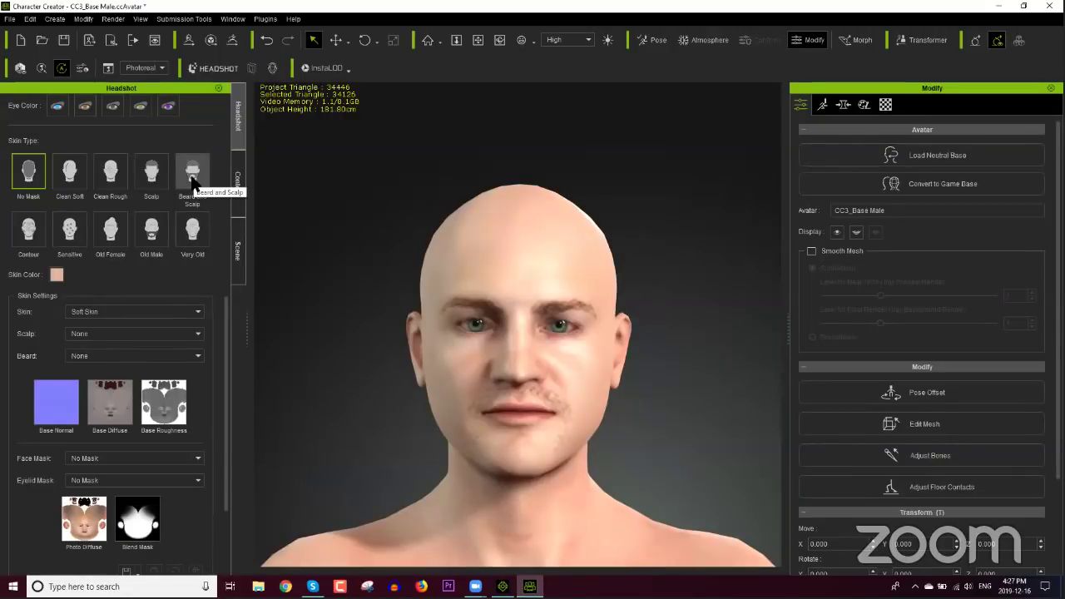
click(192, 178)
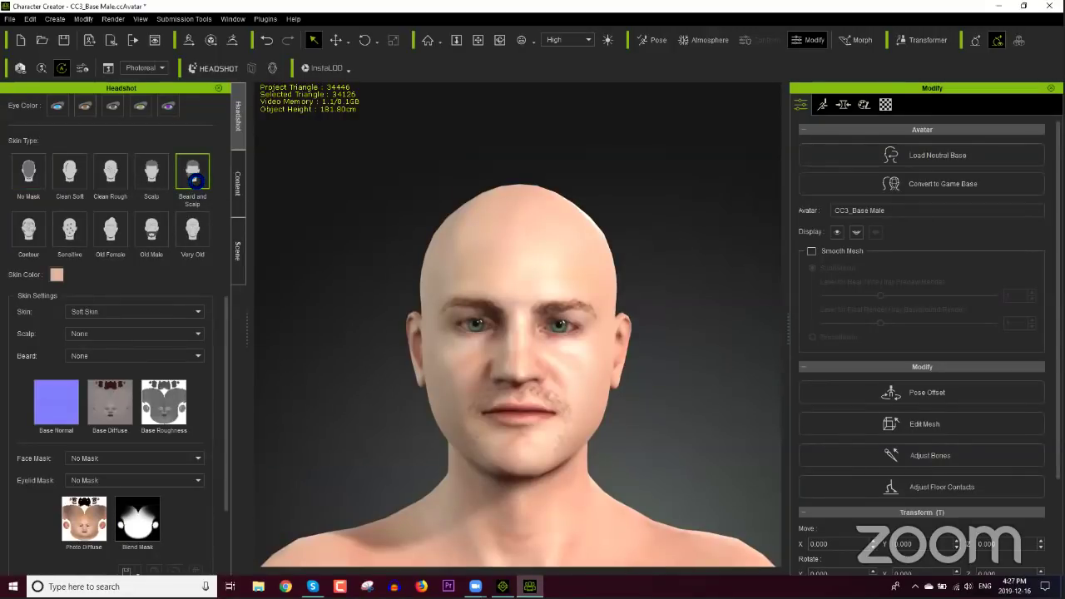
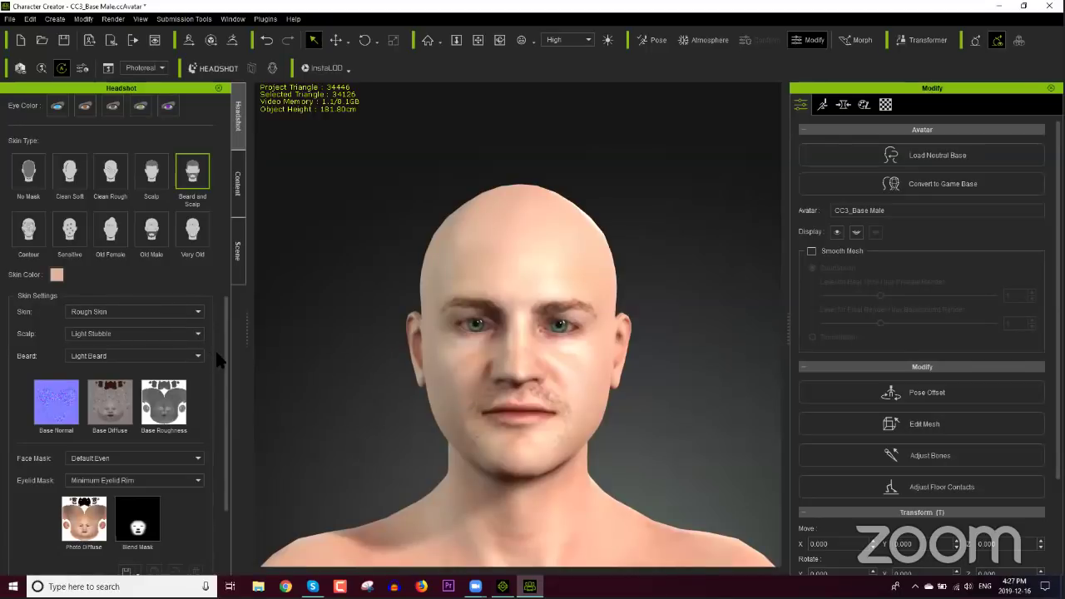
Step: Regenerate the head's skin texture from the current skin settings
scroll(221, 350, down, 3)
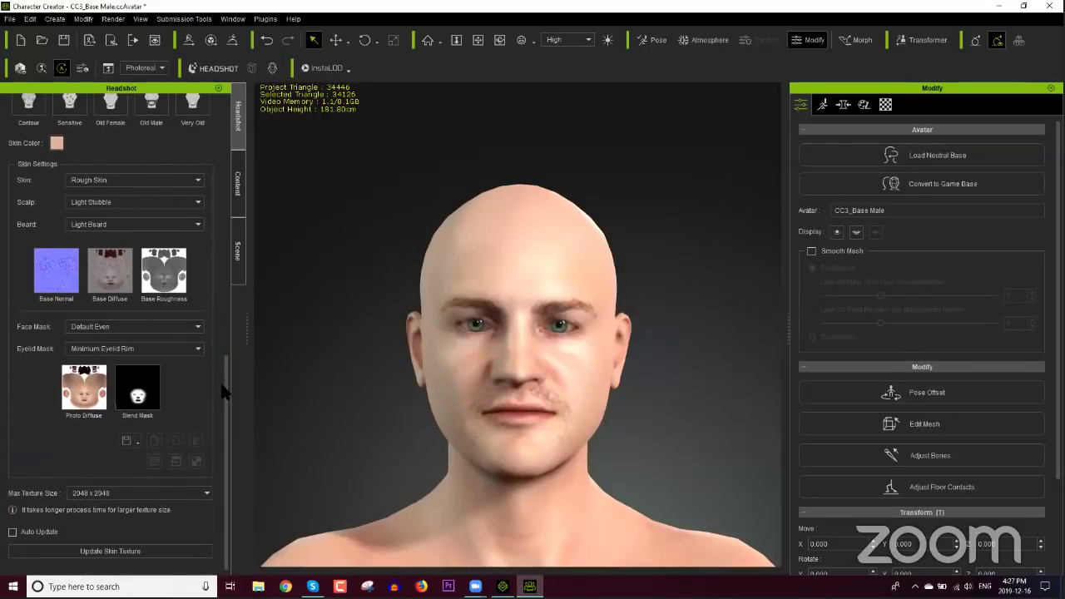
drag(222, 388, 225, 392)
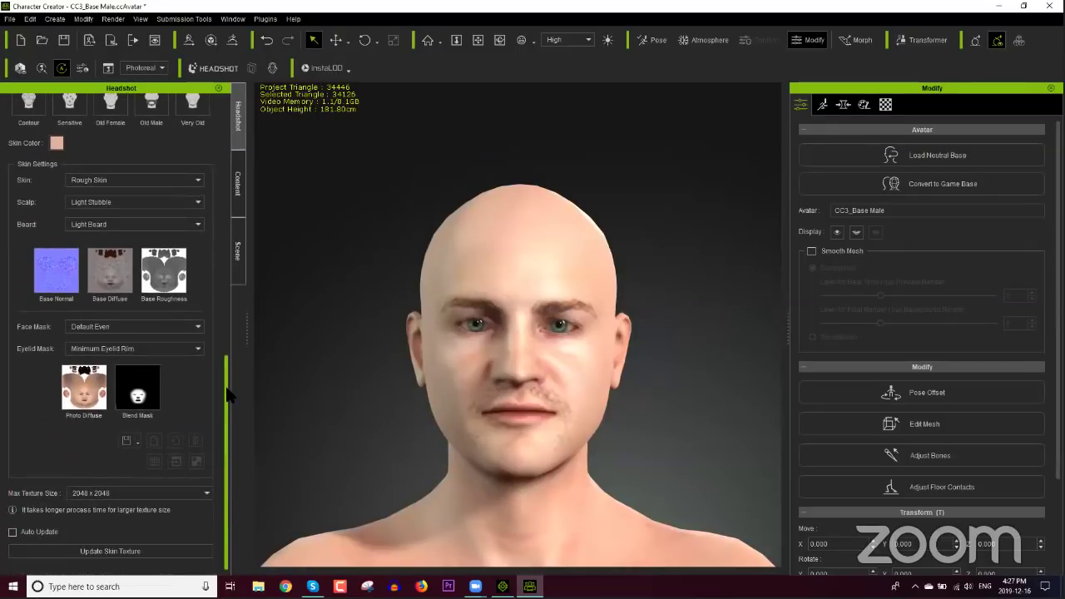
click(115, 552)
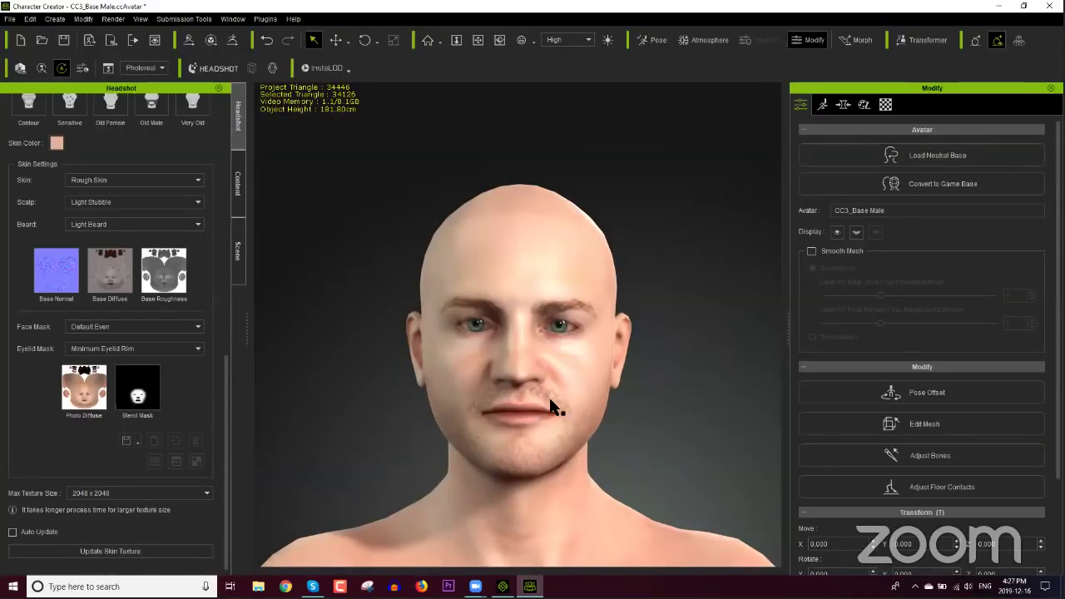
Step: Orbit, zoom and pan the view in on the side of the head and the stubbled jaw
right_drag(551, 407, 525, 430)
scroll(518, 397, up, 5)
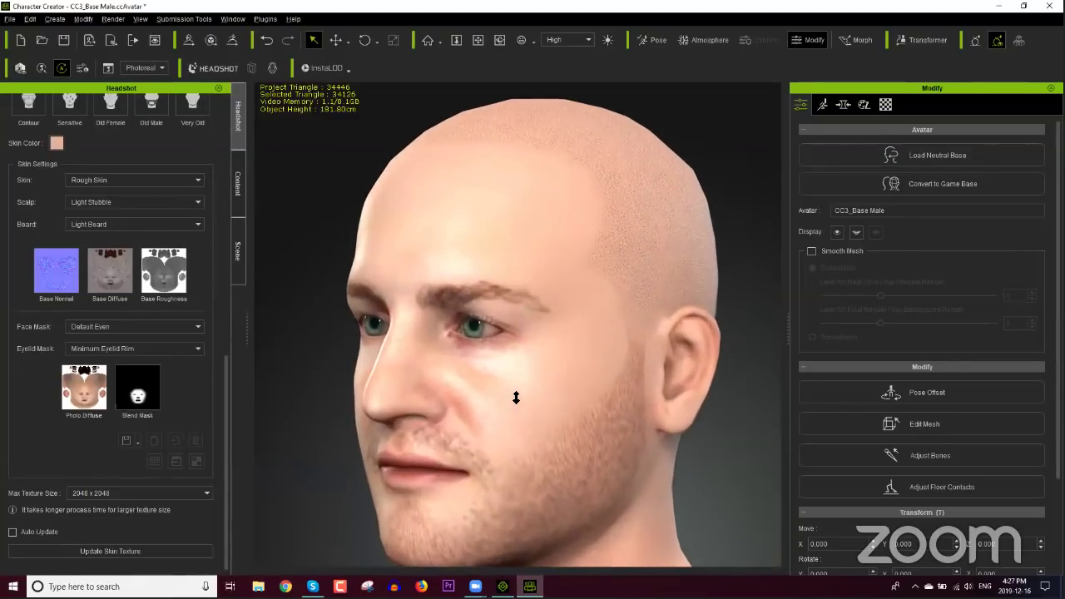
middle_drag(515, 398, 507, 391)
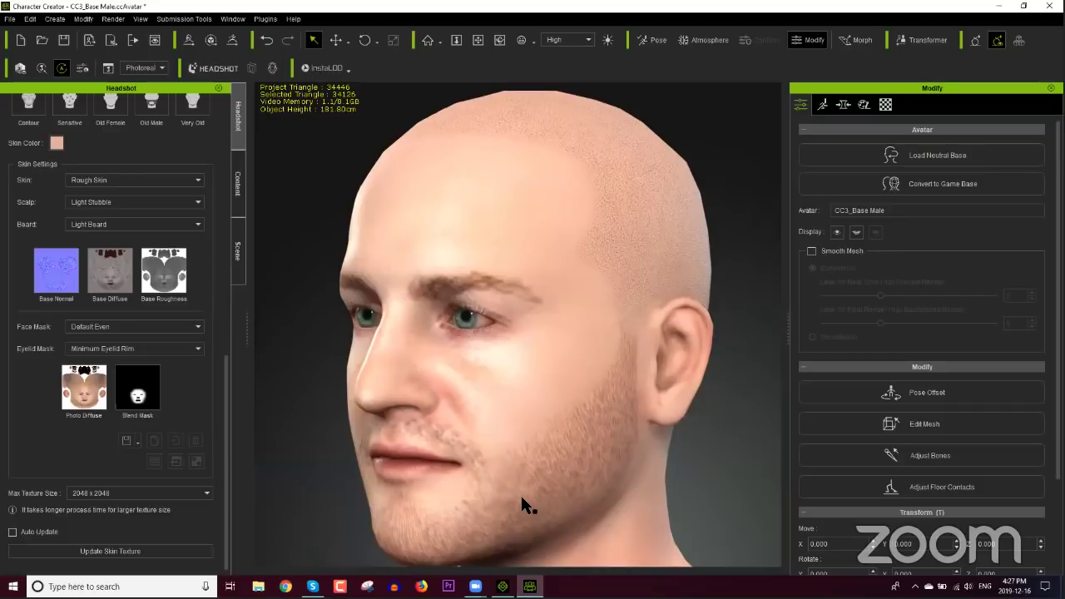
click(154, 224)
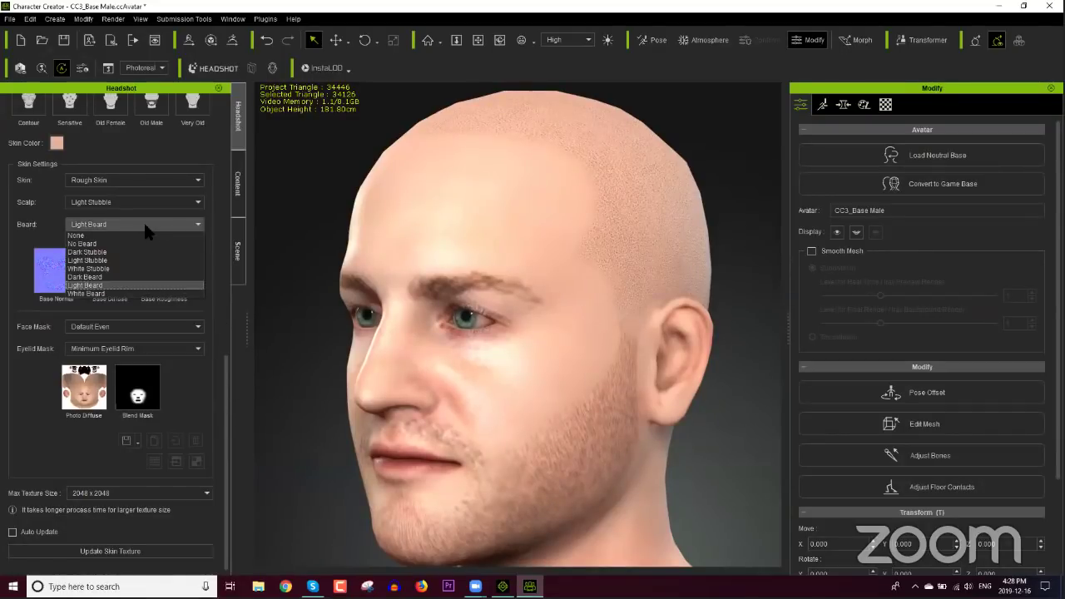
Step: Choose Dark Beard and Old Face skin, keep the Default Even face mask, and update the skin texture
click(98, 284)
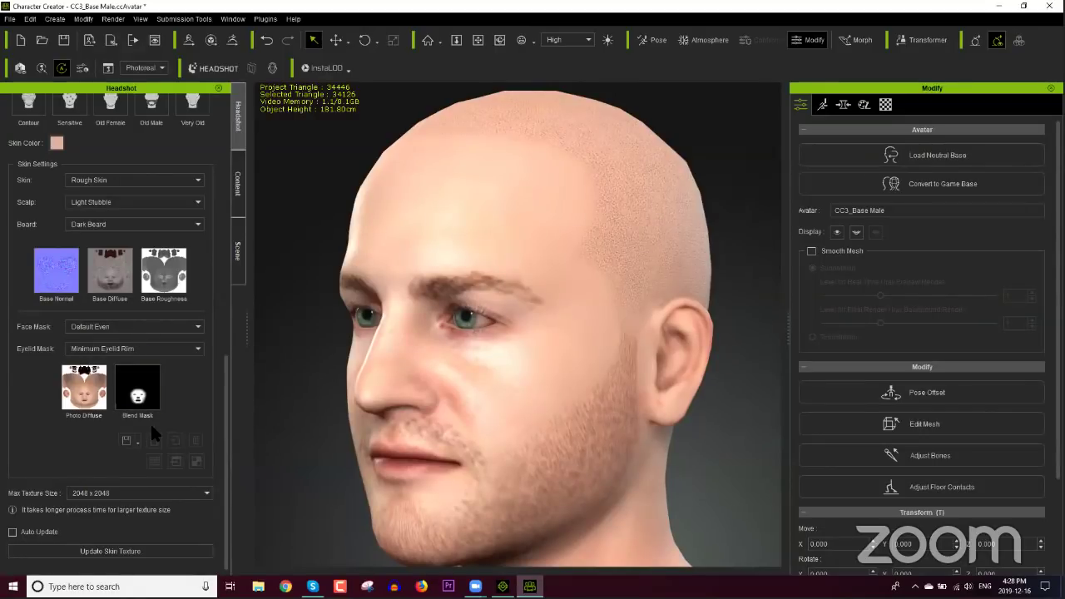
click(159, 326)
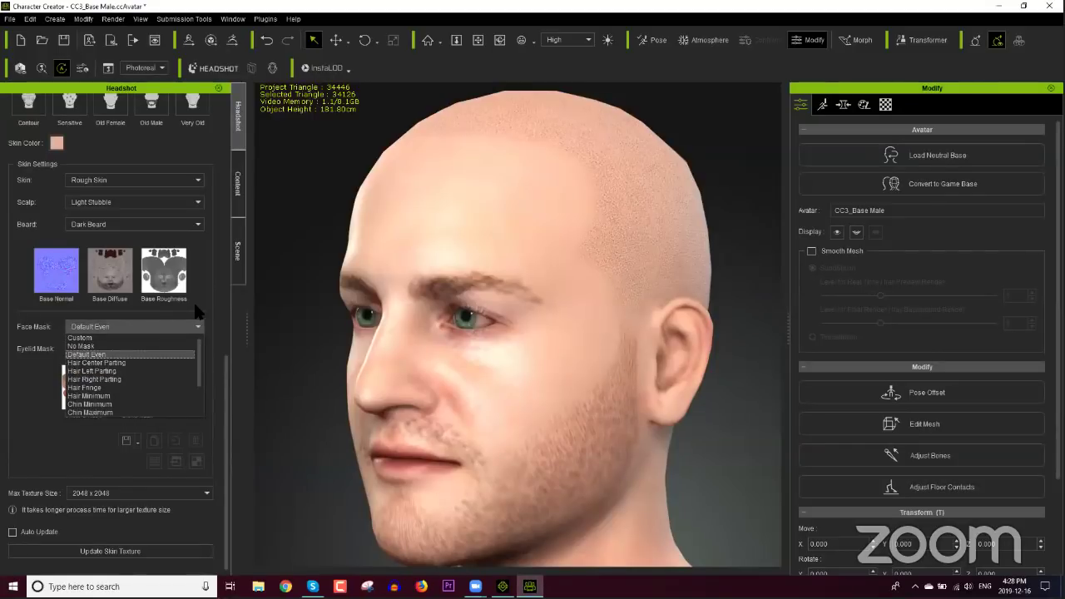
click(144, 314)
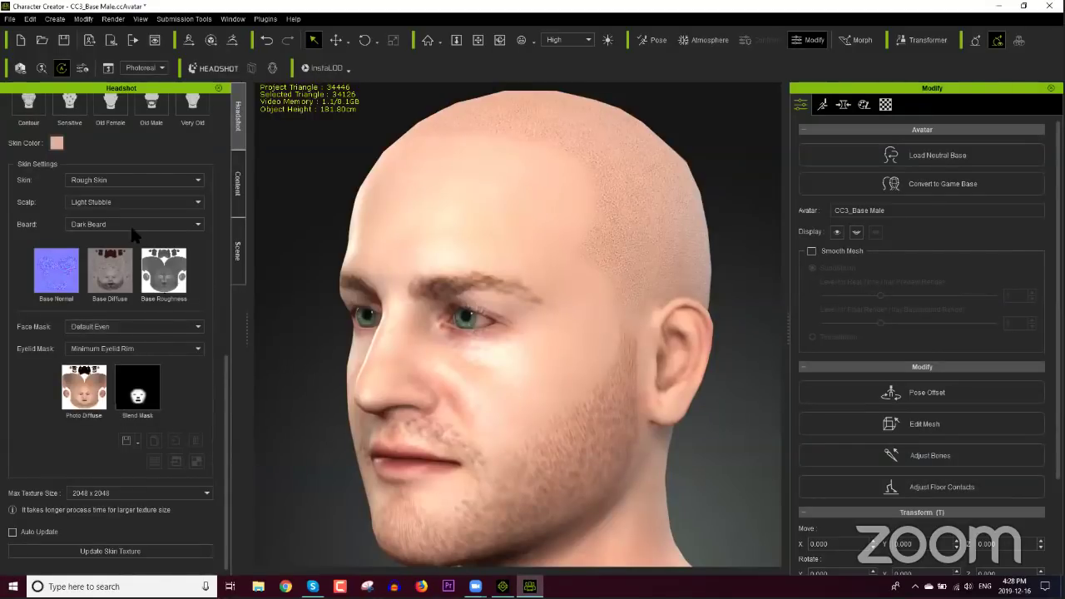
click(146, 181)
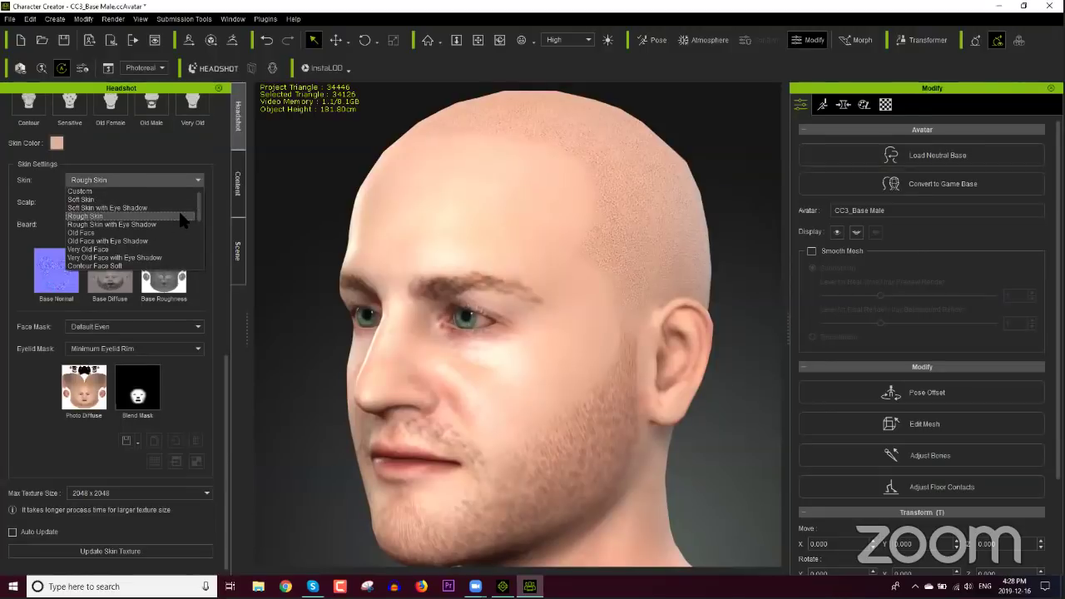
click(131, 226)
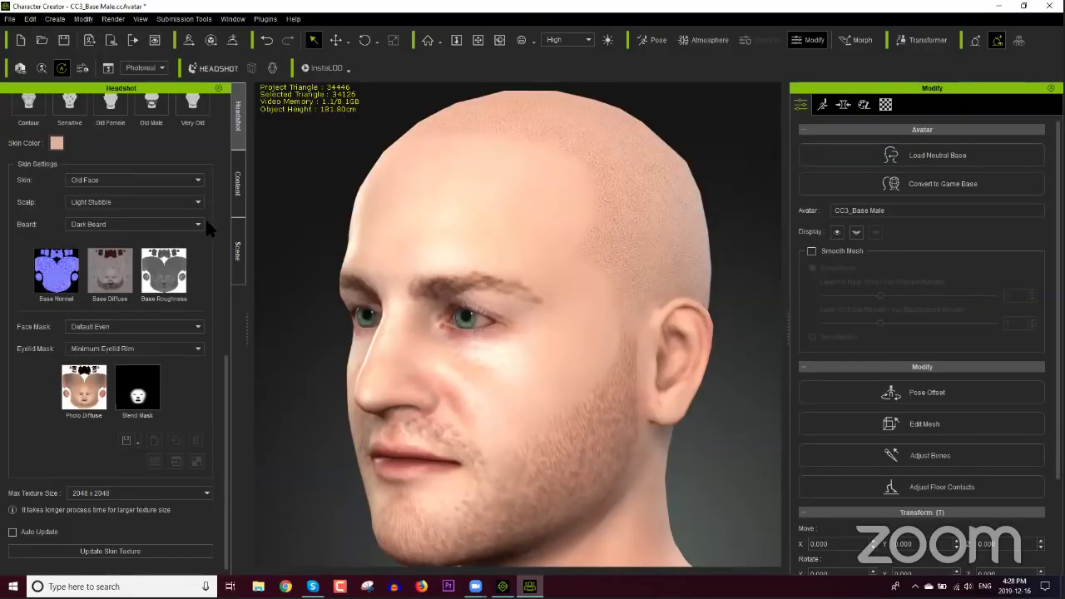
click(143, 554)
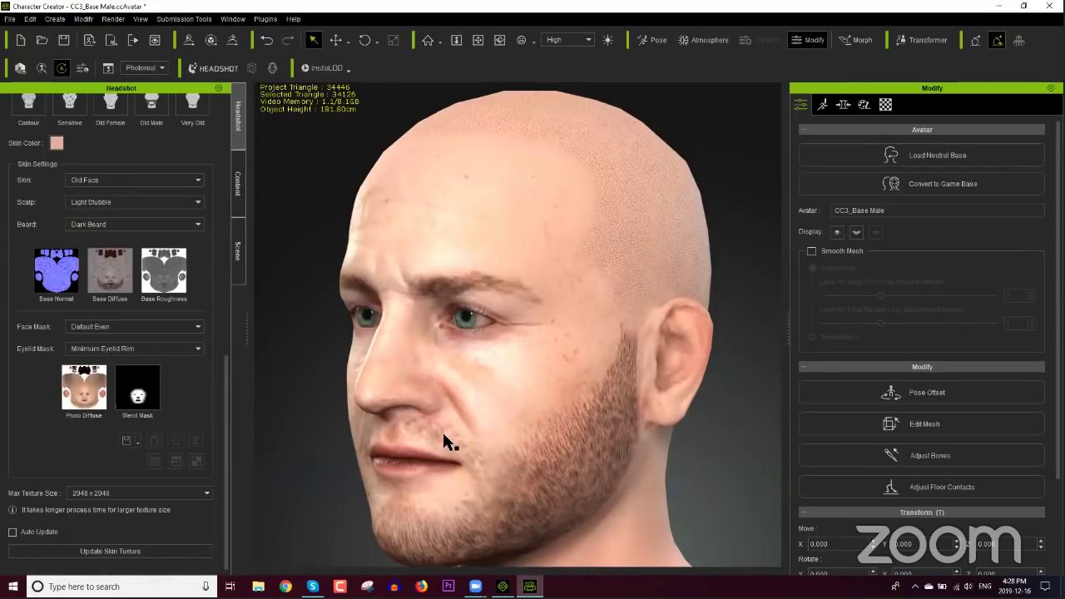
right_drag(444, 439, 529, 412)
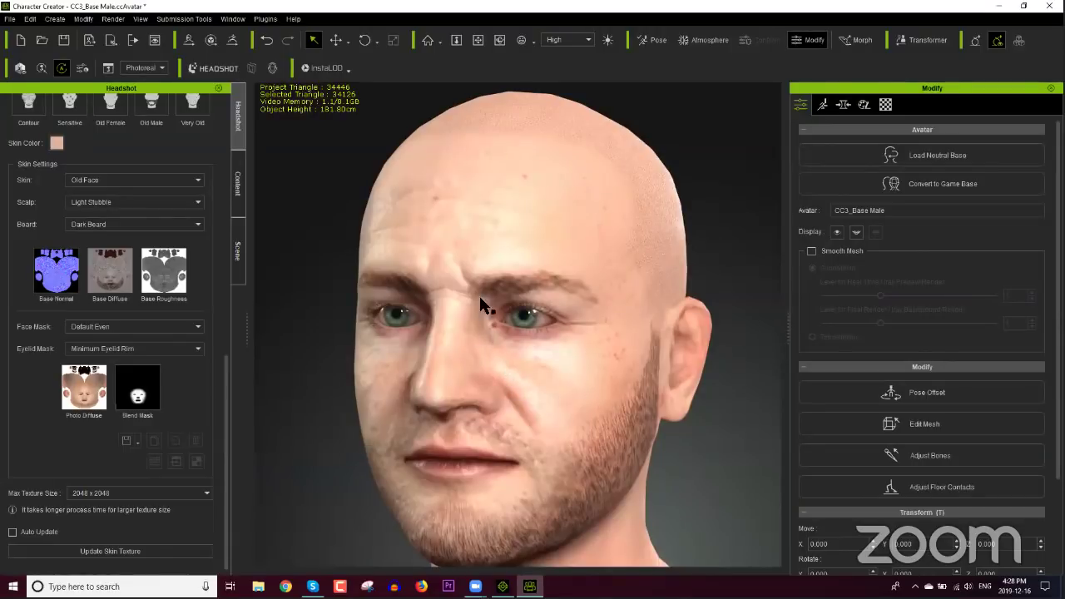
right_drag(470, 400, 485, 363)
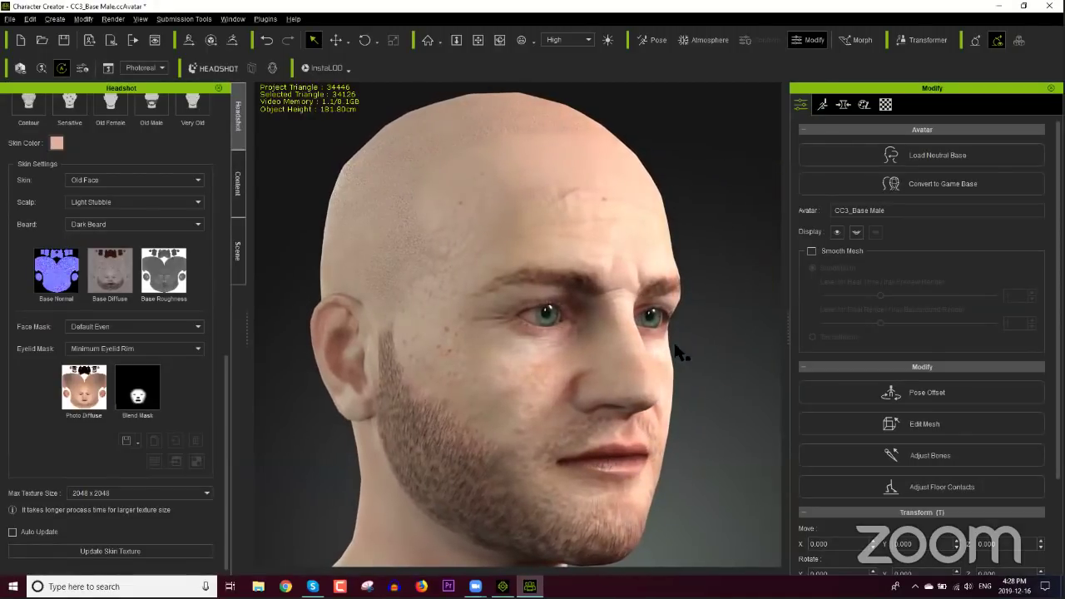
right_drag(676, 349, 369, 347)
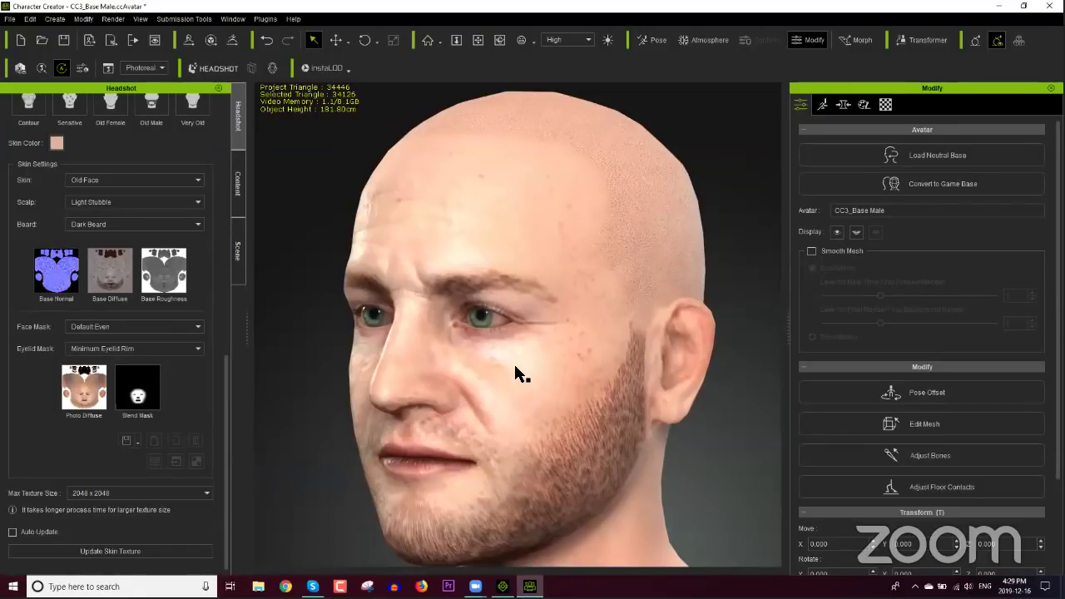
right_drag(431, 408, 533, 432)
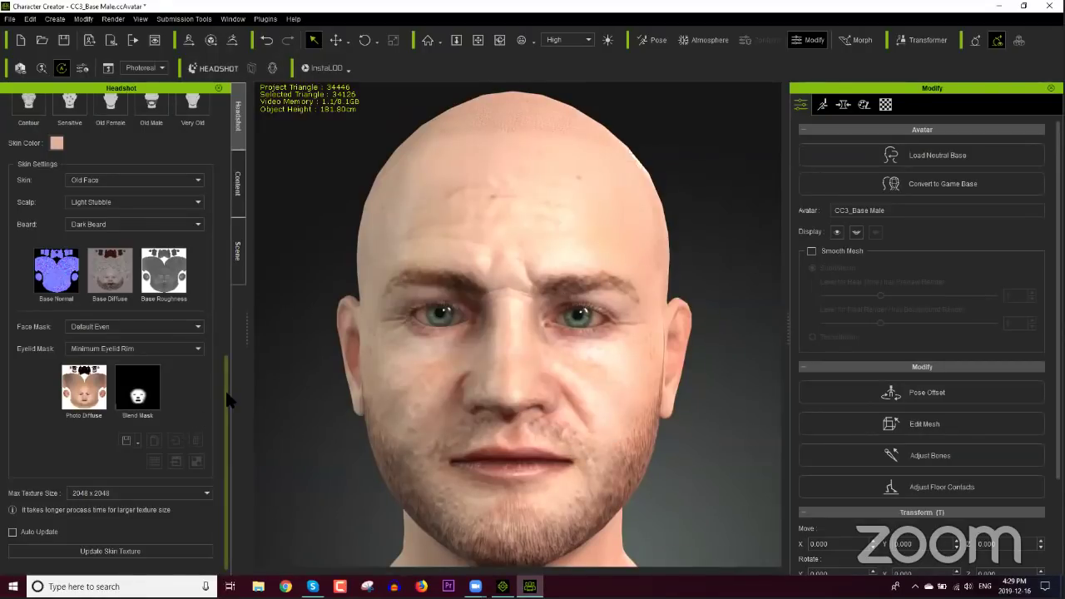
drag(226, 394, 227, 290)
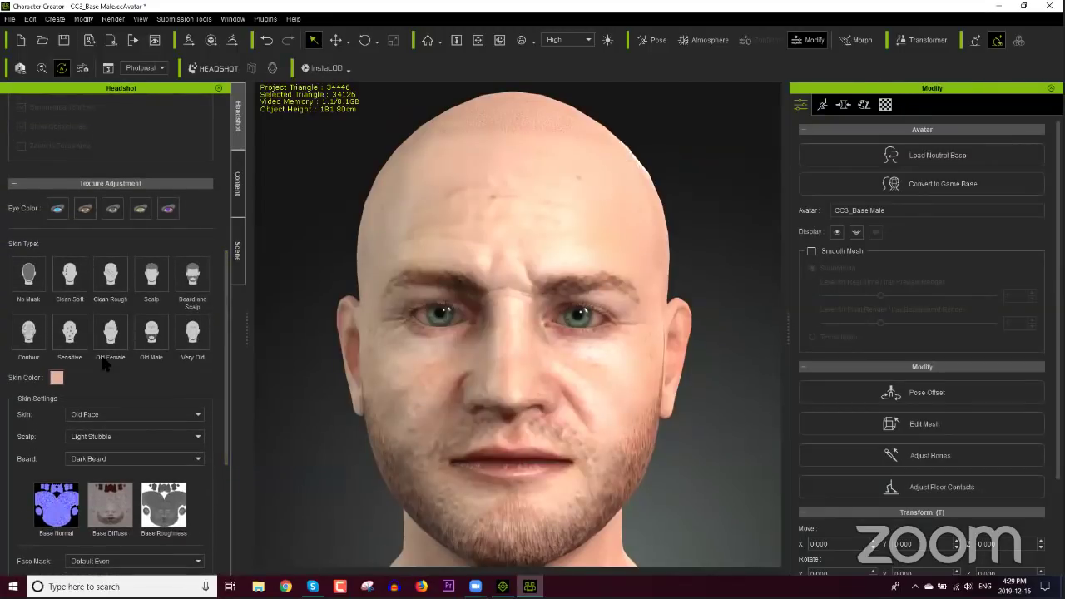
Step: Set the skin colour to bright green #55ff00, saving the current tone as a custom colour
click(56, 377)
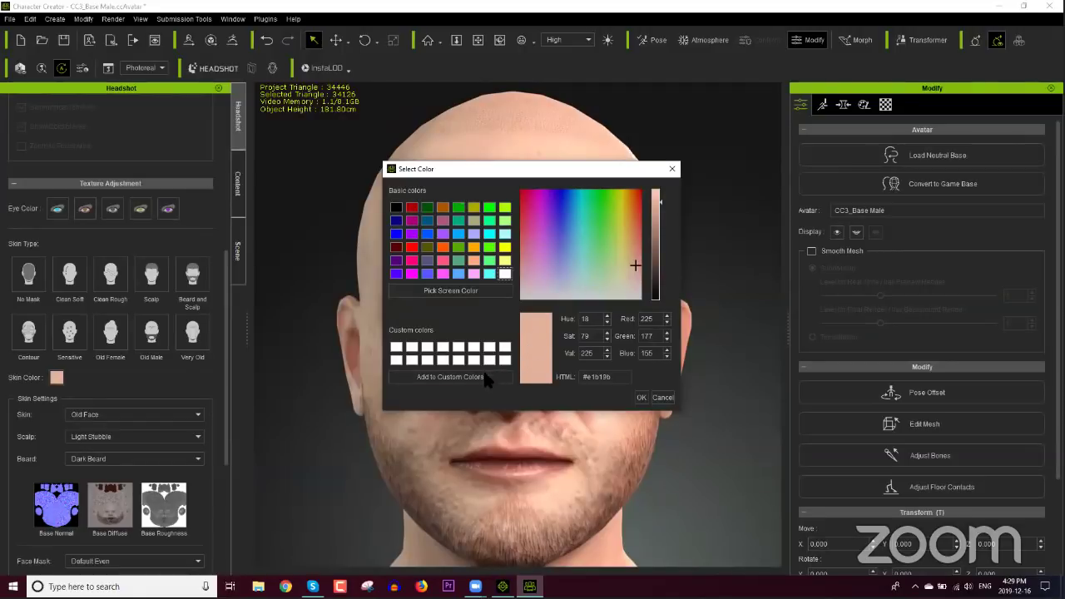
click(463, 380)
click(490, 246)
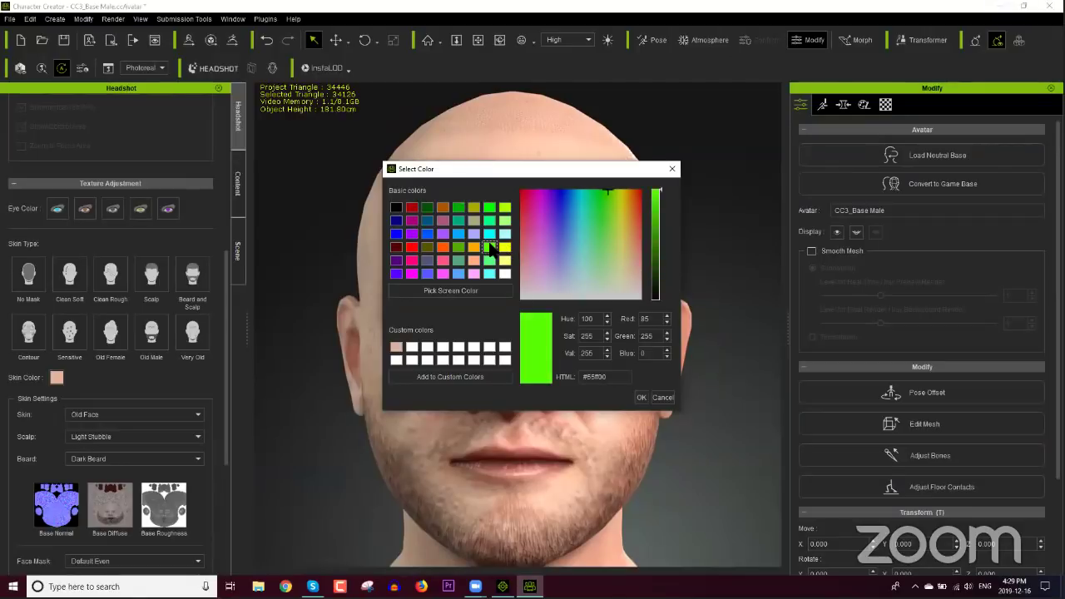
click(640, 396)
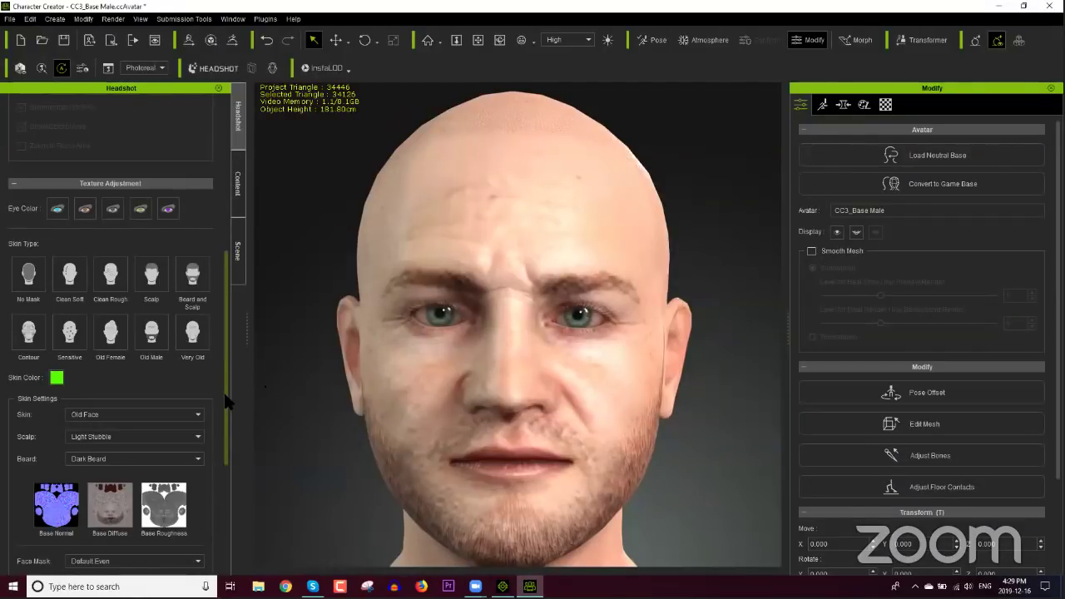
Step: Regenerate the skin texture with the green colour and orbit around the head
drag(224, 393, 188, 505)
click(152, 553)
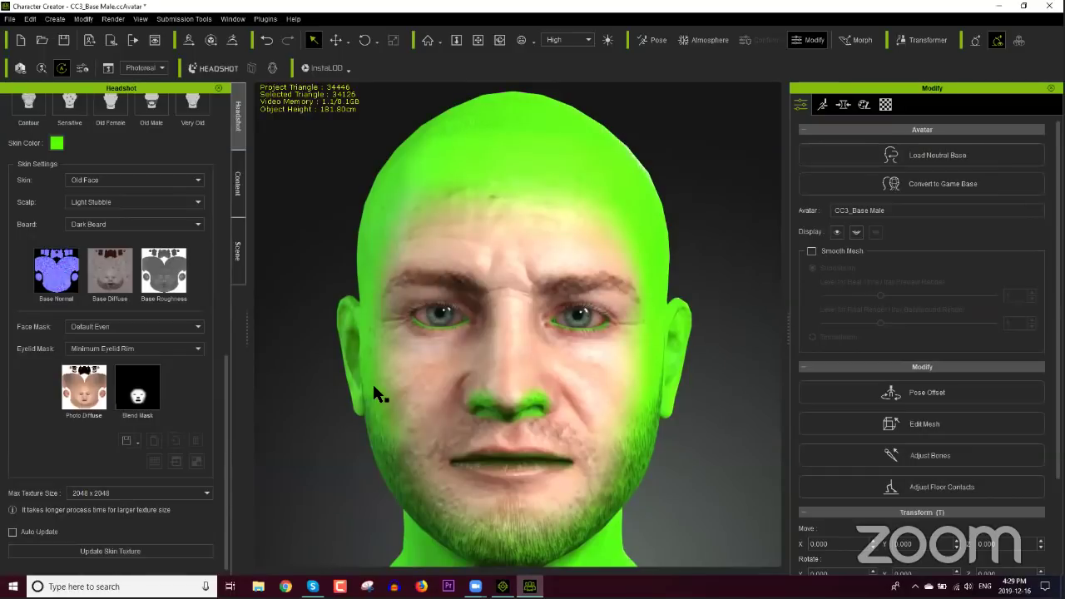
right_drag(291, 374, 500, 379)
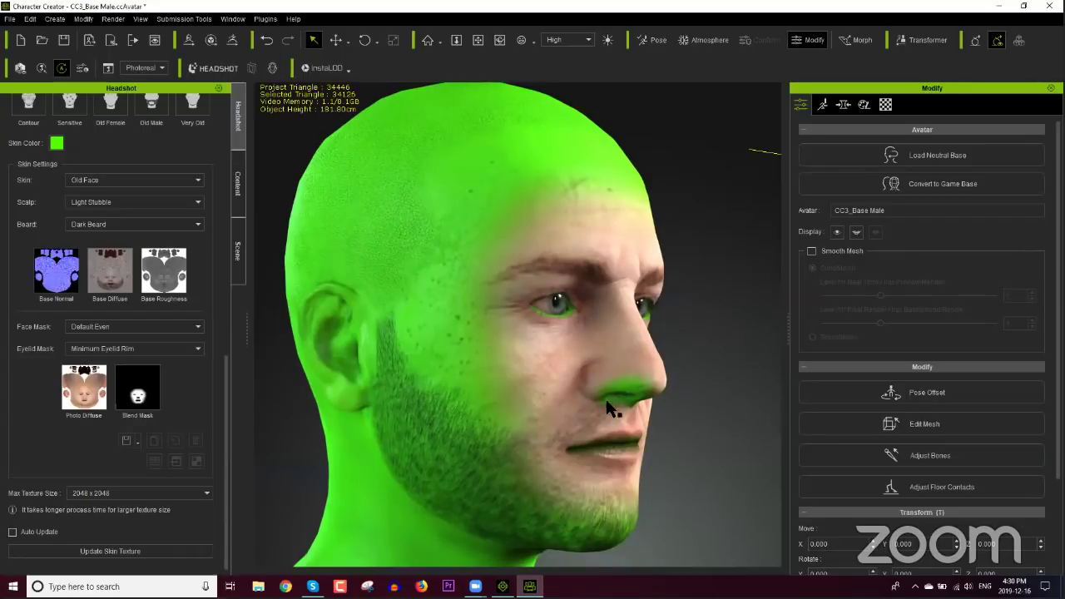
right_drag(606, 313, 423, 385)
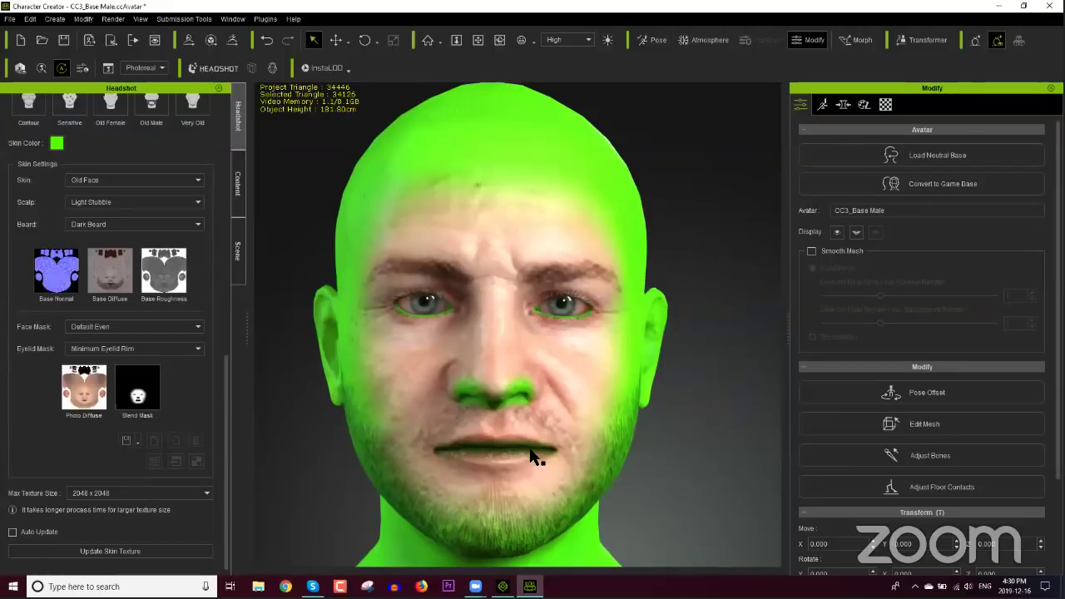
scroll(223, 378, up, 8)
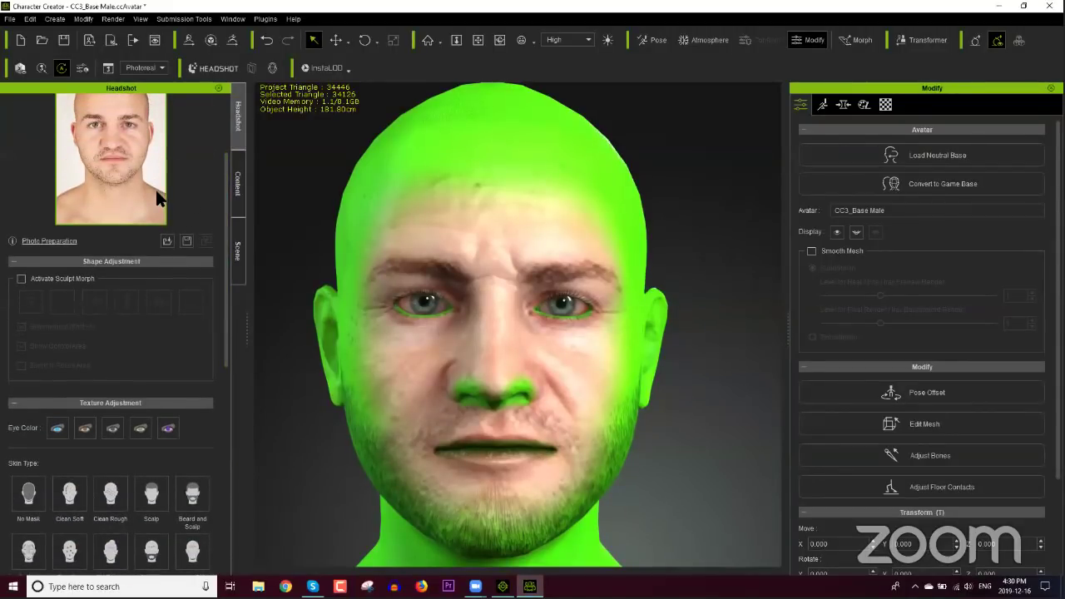
Step: Apply the No Mask skin type and regenerate the skin texture from the photo
scroll(226, 190, down, 1)
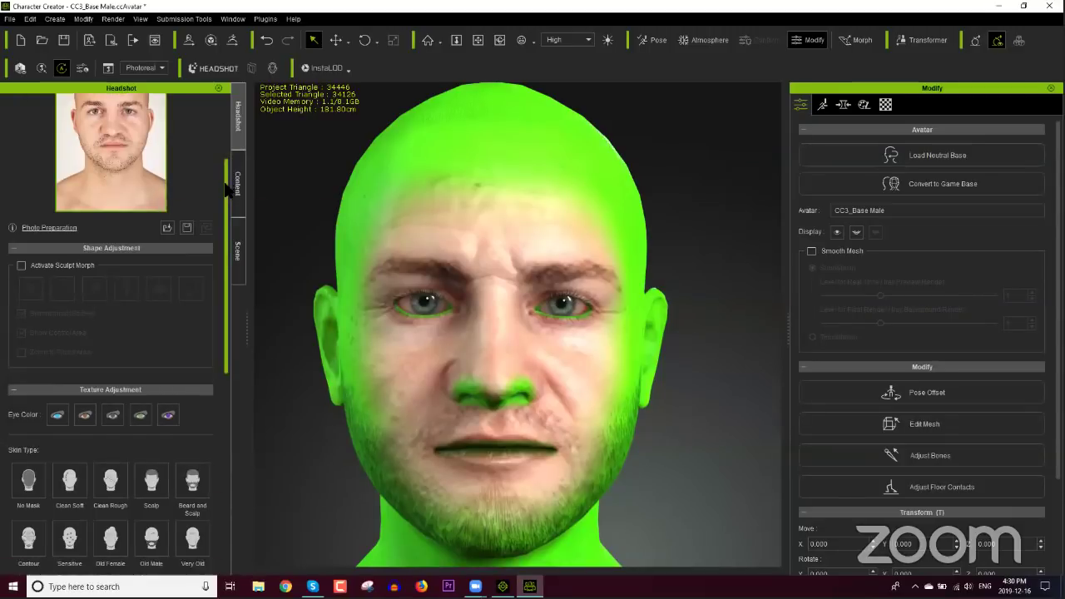
drag(227, 189, 223, 301)
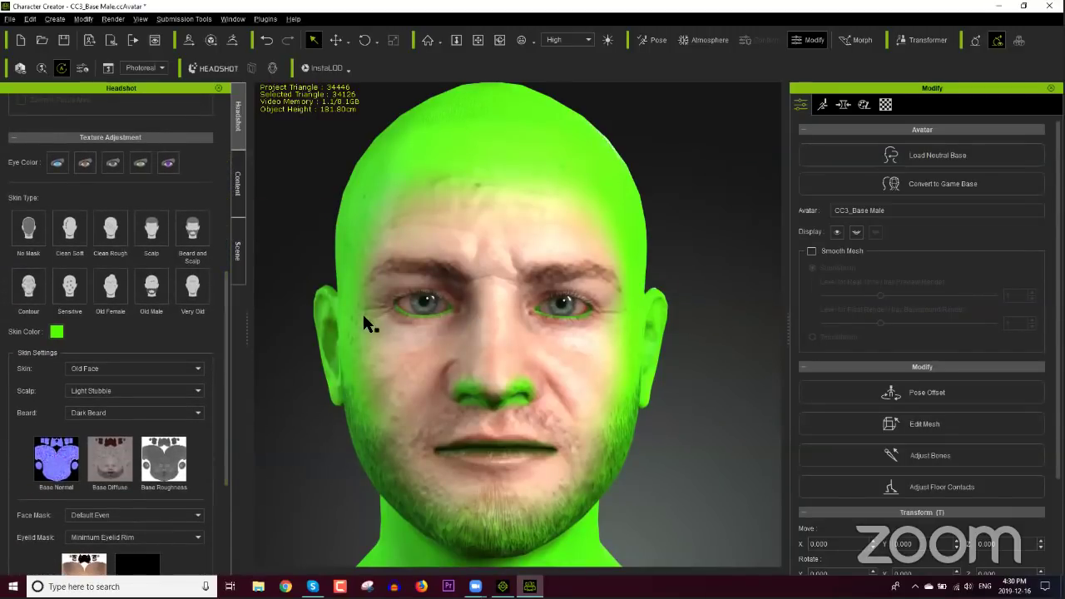
right_drag(440, 302, 511, 321)
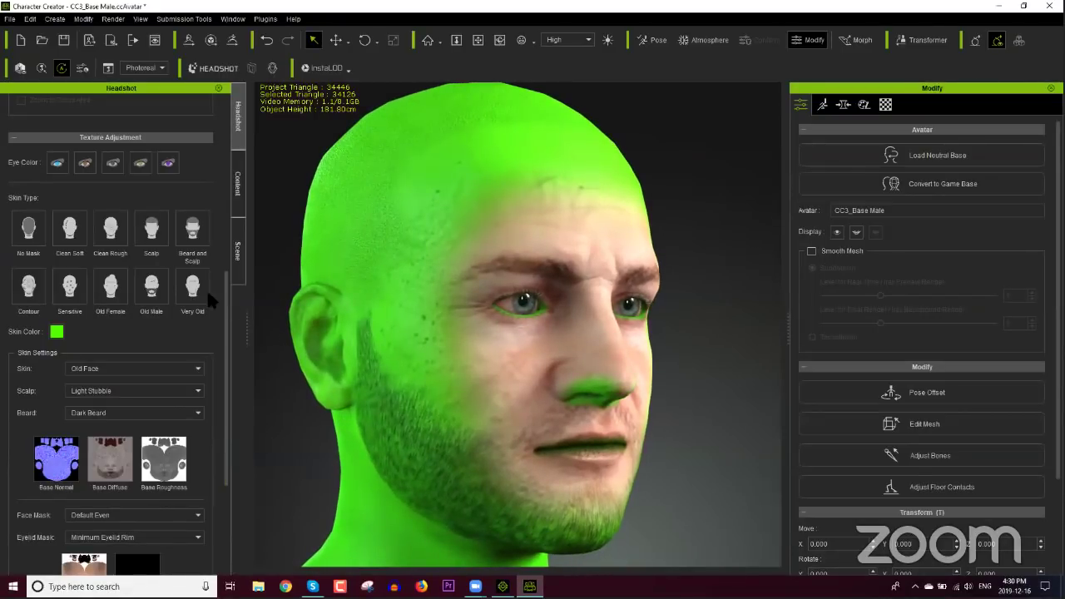
click(28, 229)
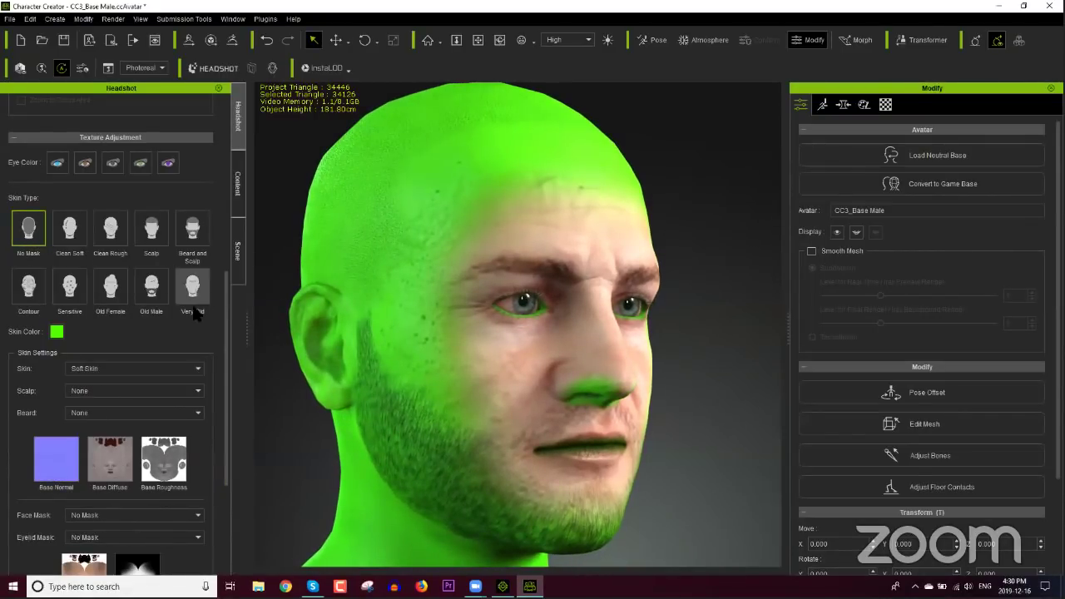
drag(225, 366, 226, 449)
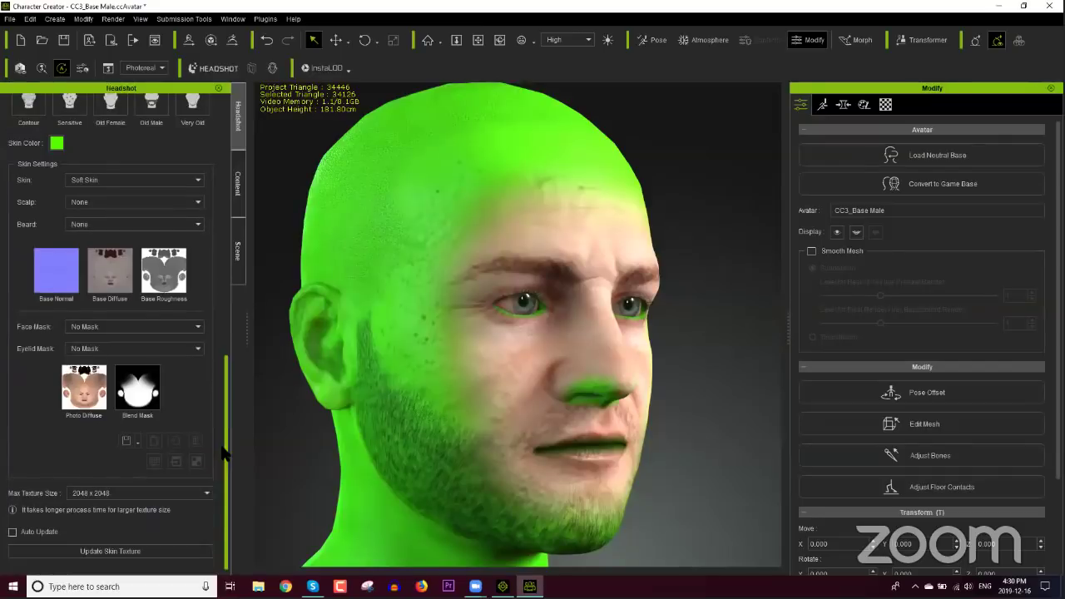
click(145, 549)
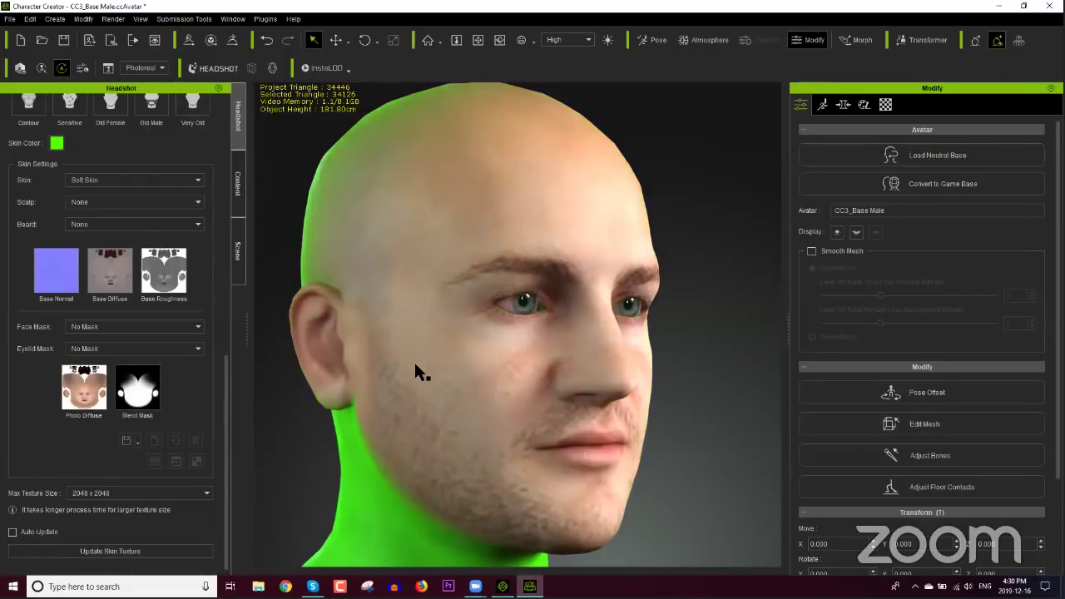
Step: Orbit the head through side, three-quarter and frontal views to inspect the blend
right_drag(379, 330, 532, 336)
scroll(502, 321, down, 2)
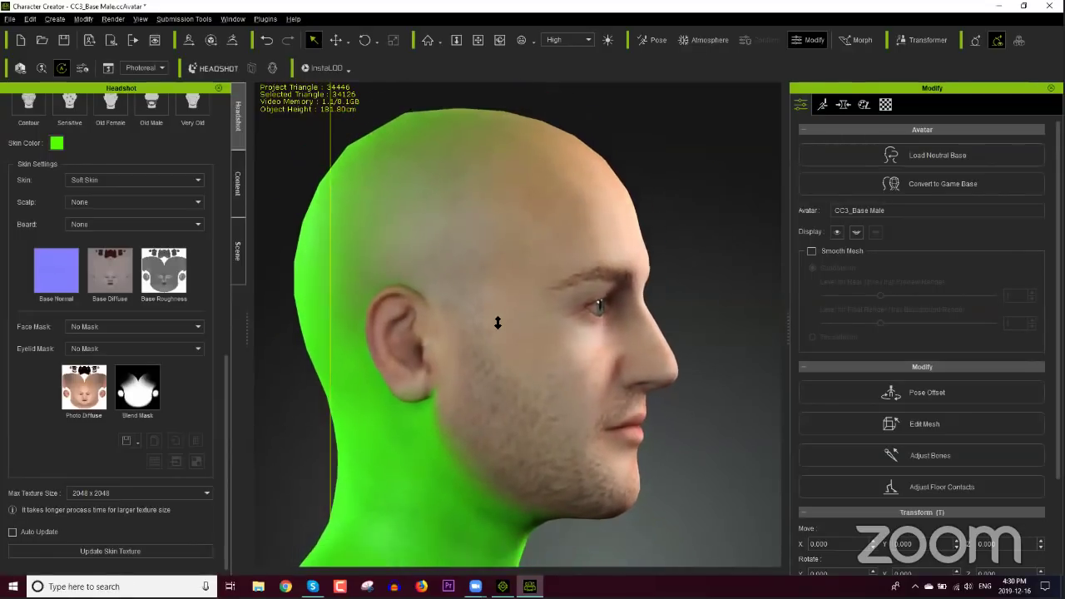
right_drag(599, 356, 548, 353)
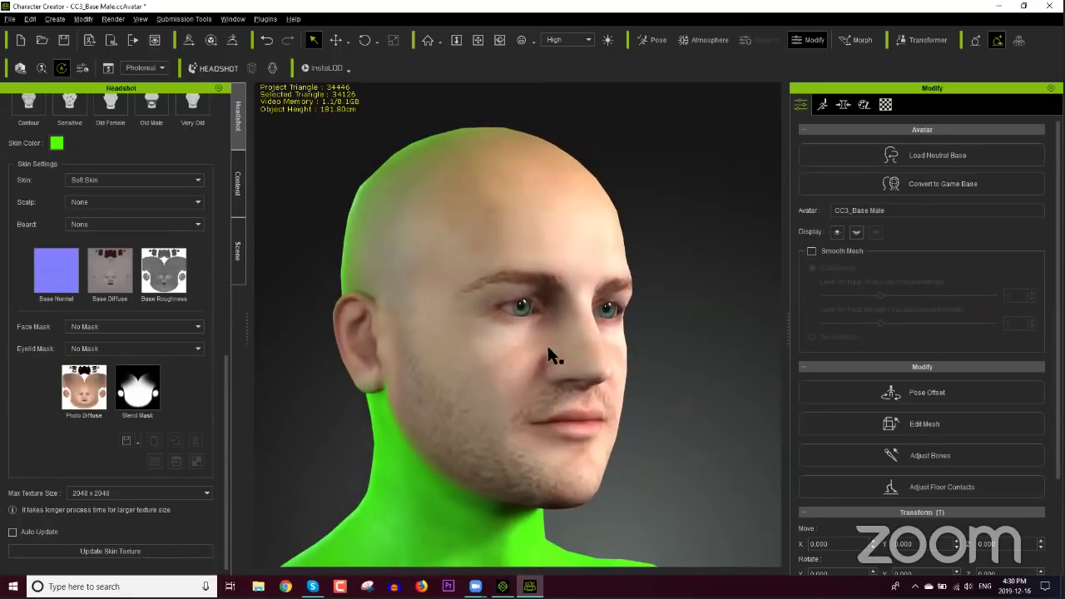
right_drag(658, 311, 696, 347)
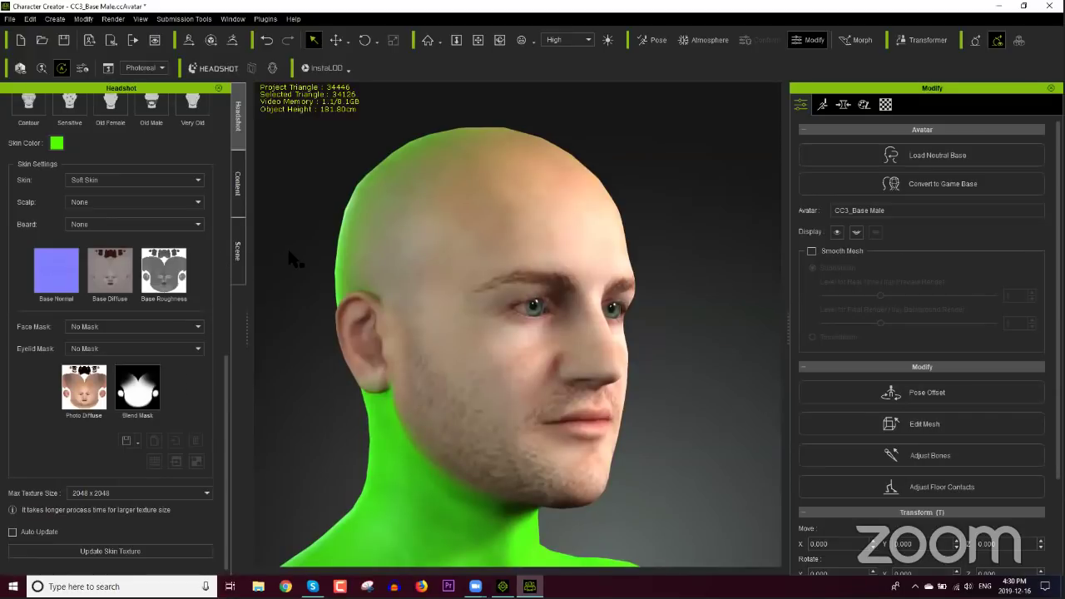
scroll(227, 367, up, 2)
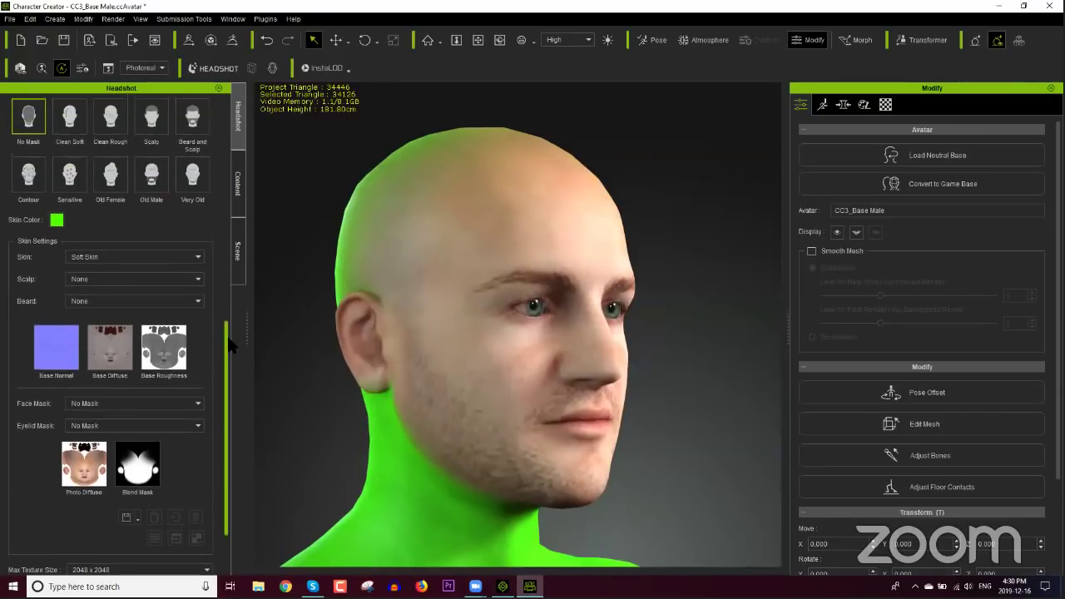
Step: Replace the green with the saved custom skin tone and update the skin texture
click(57, 220)
click(399, 346)
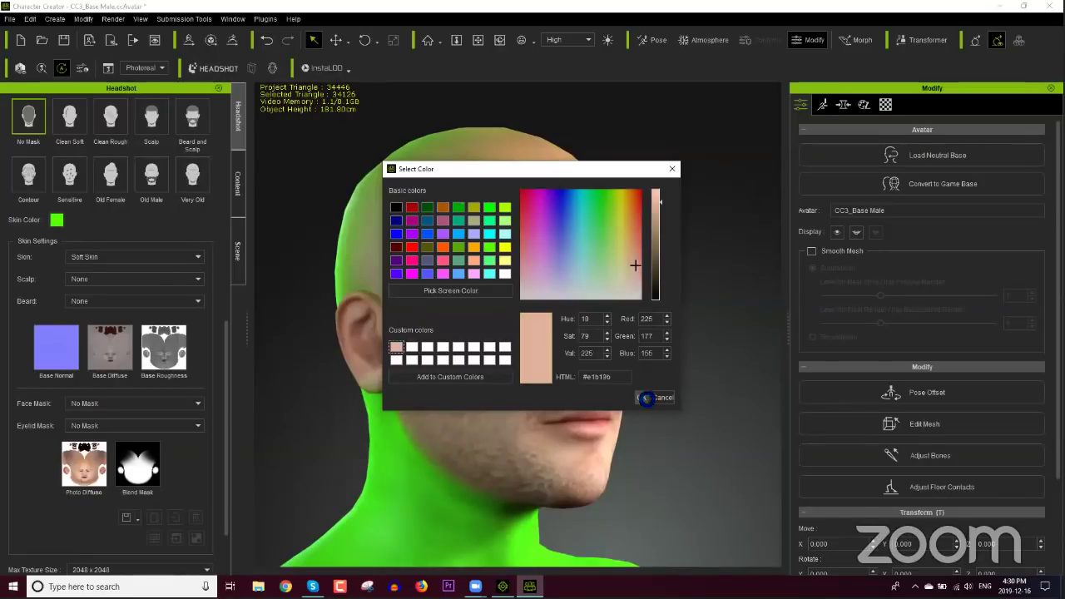
click(641, 397)
scroll(225, 382, down, 3)
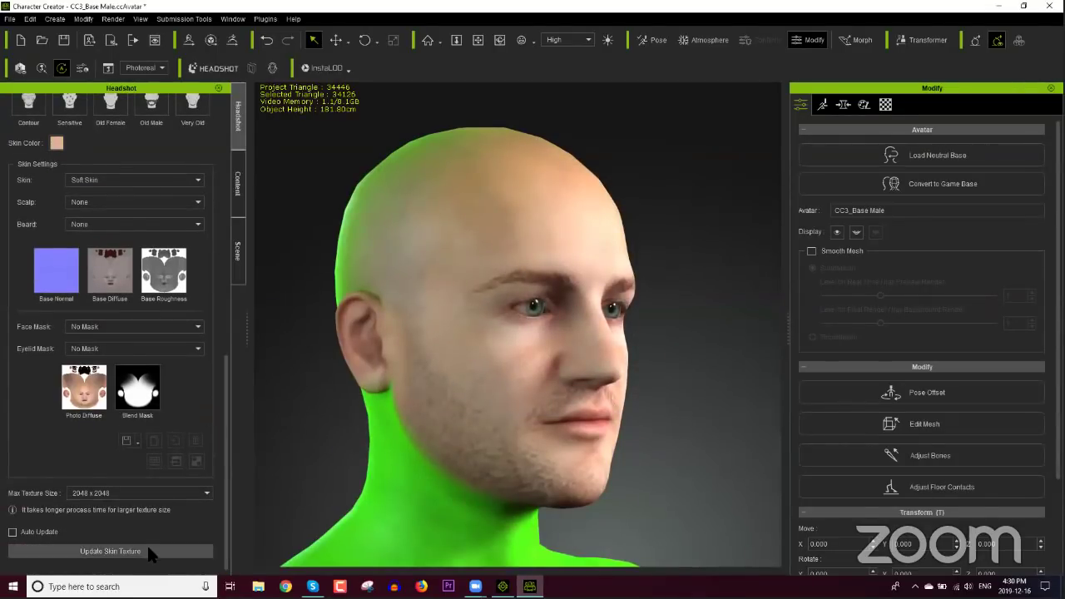
click(148, 549)
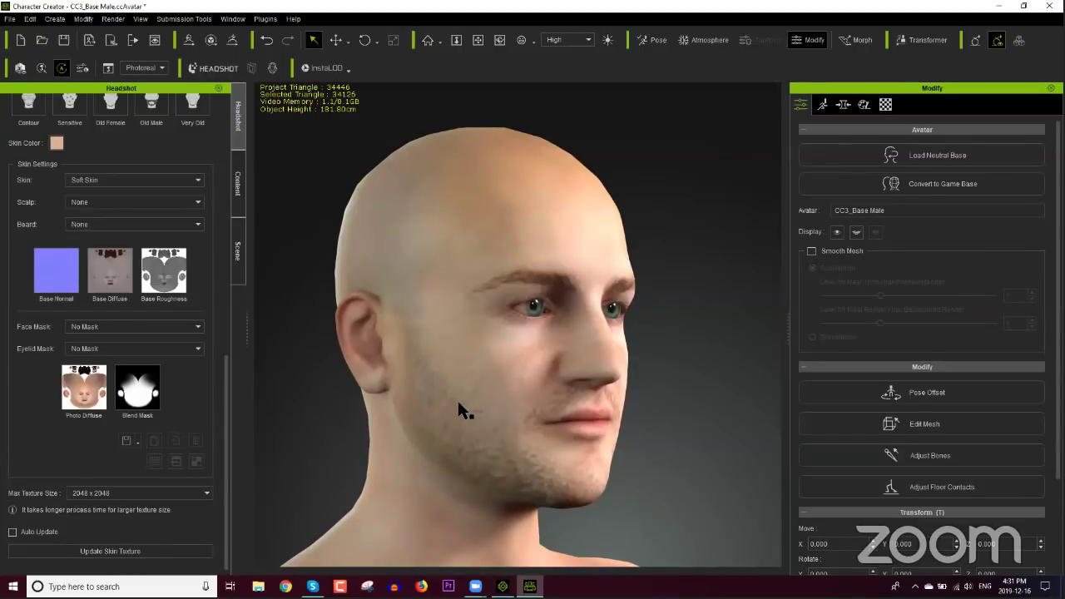
click(138, 202)
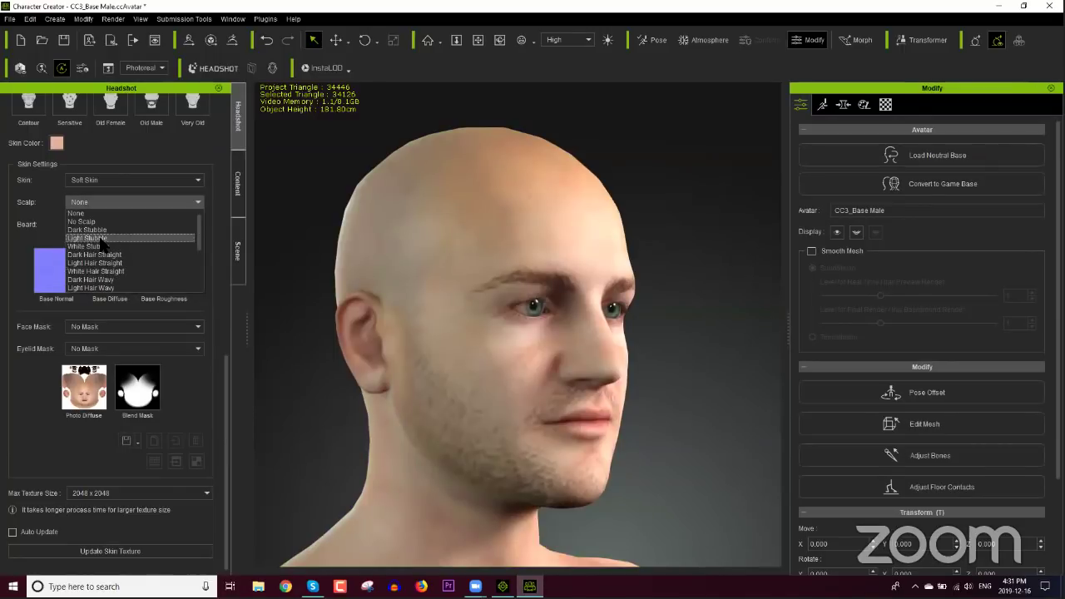
Step: Set the scalp to Dark Stubble, the skin to Old Face and the beard to Dark Beard
click(104, 230)
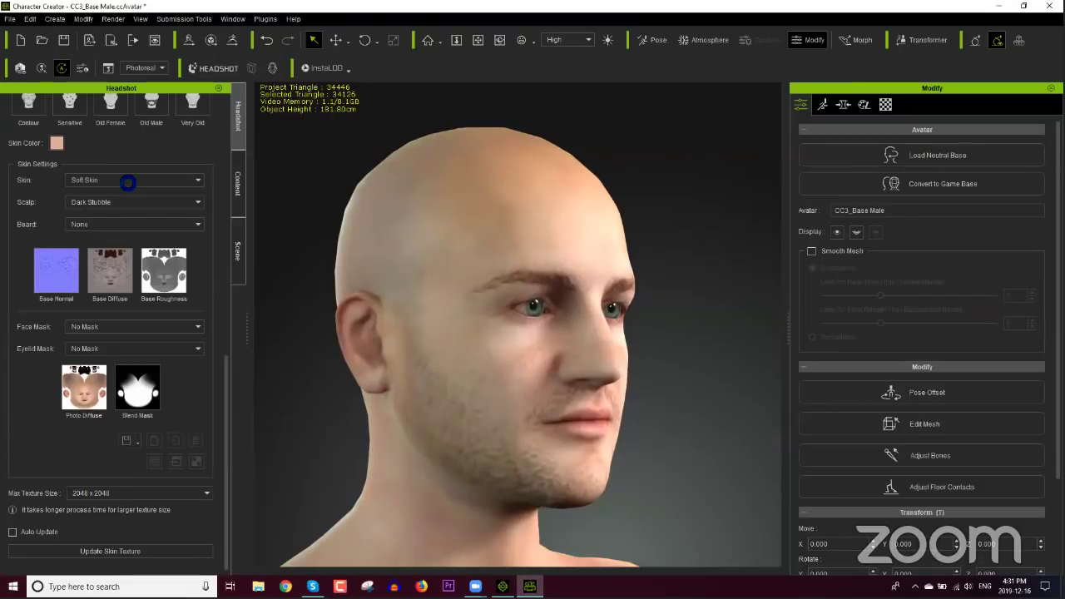
click(125, 180)
click(119, 232)
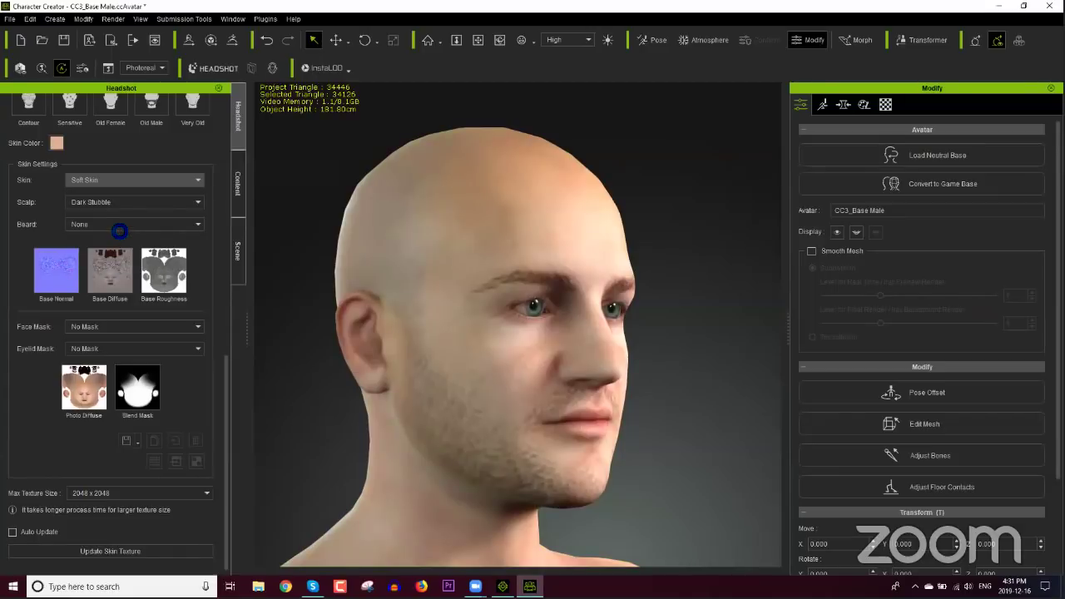
click(114, 225)
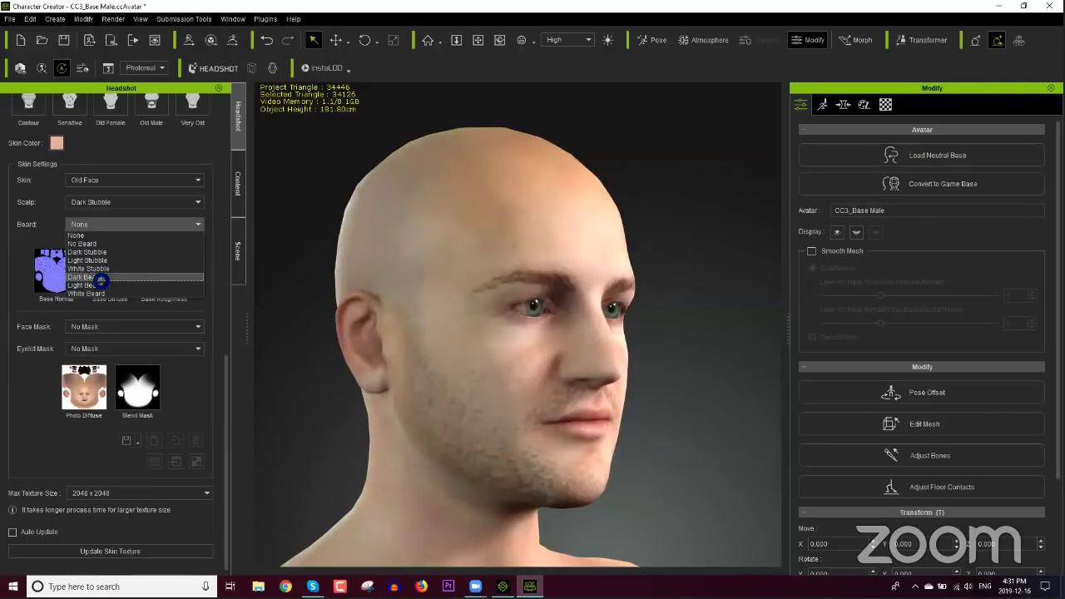
click(97, 280)
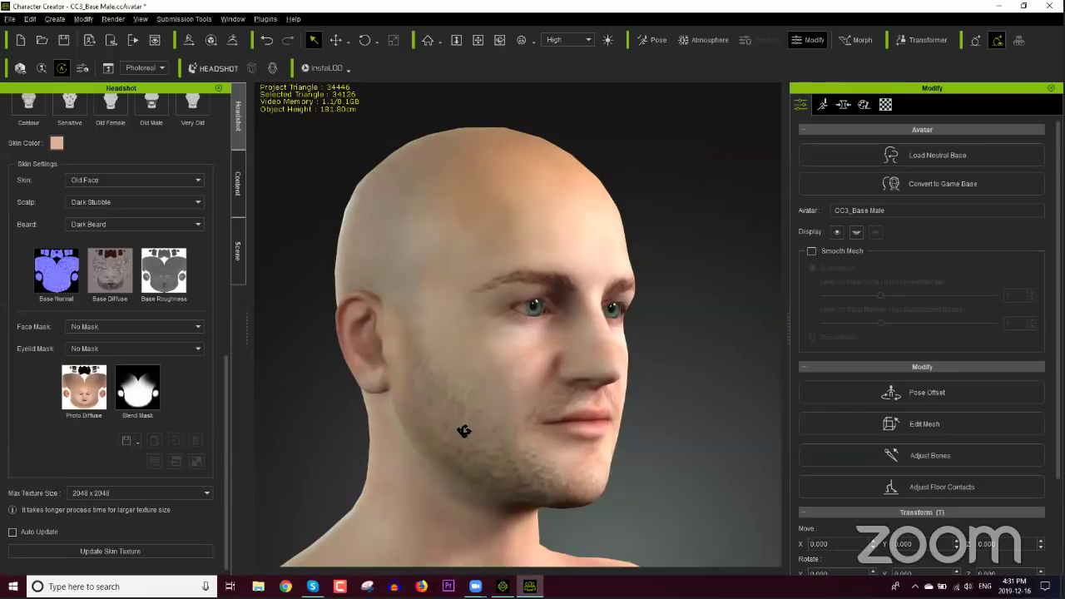
Step: Regenerate the skin texture and pan the view to show more of the chest
right_drag(463, 431, 478, 429)
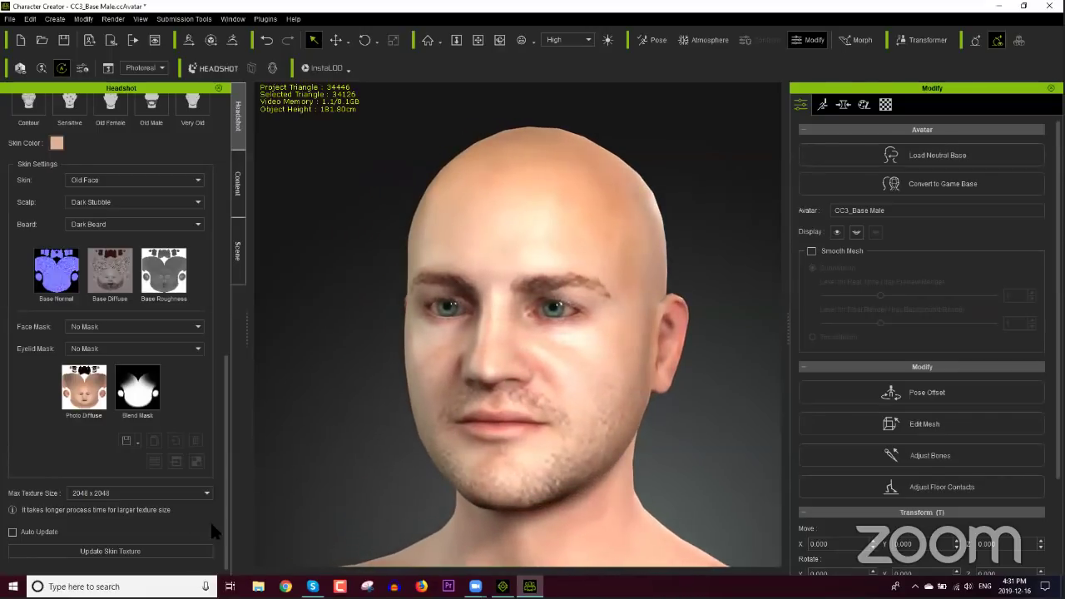
click(125, 551)
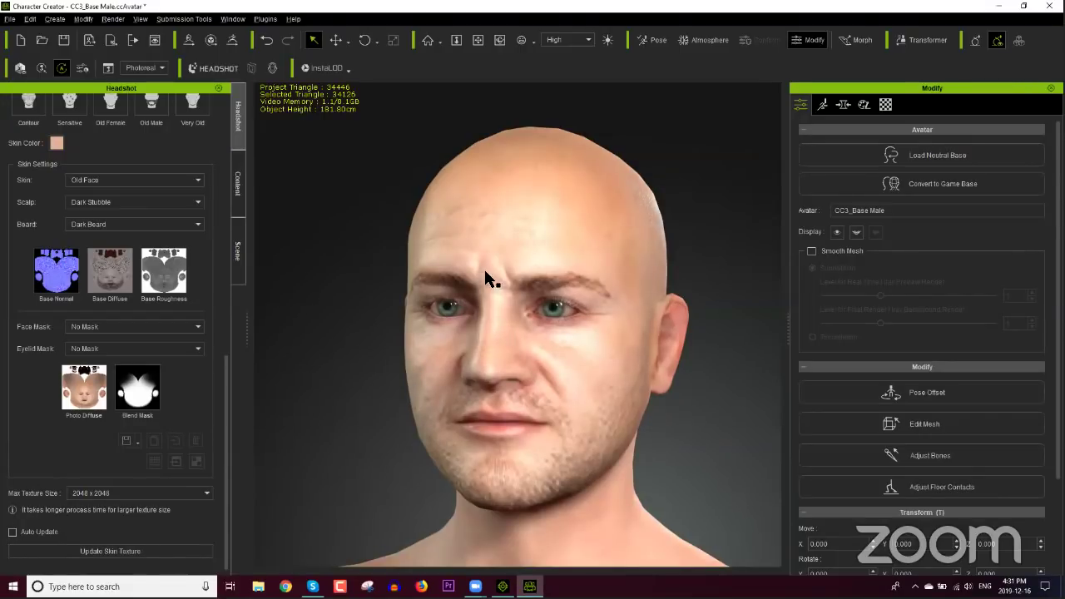
scroll(481, 295, down, 3)
middle_drag(481, 295, 373, 283)
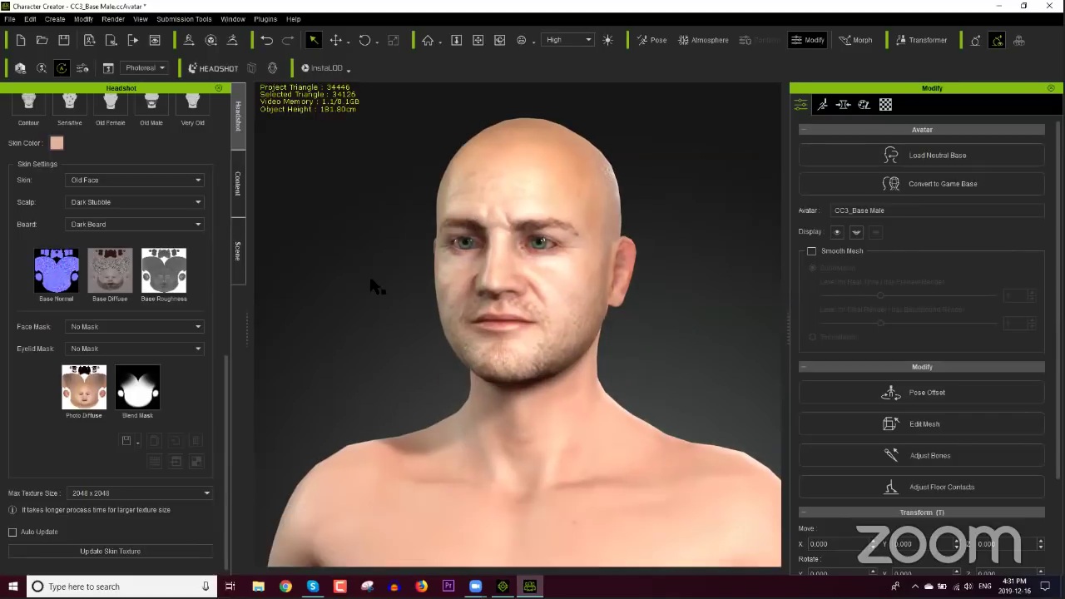
Step: Put Shirt_C from Shirts > ABorreArt > Survivor Playset-Apocalypse on the character
click(240, 193)
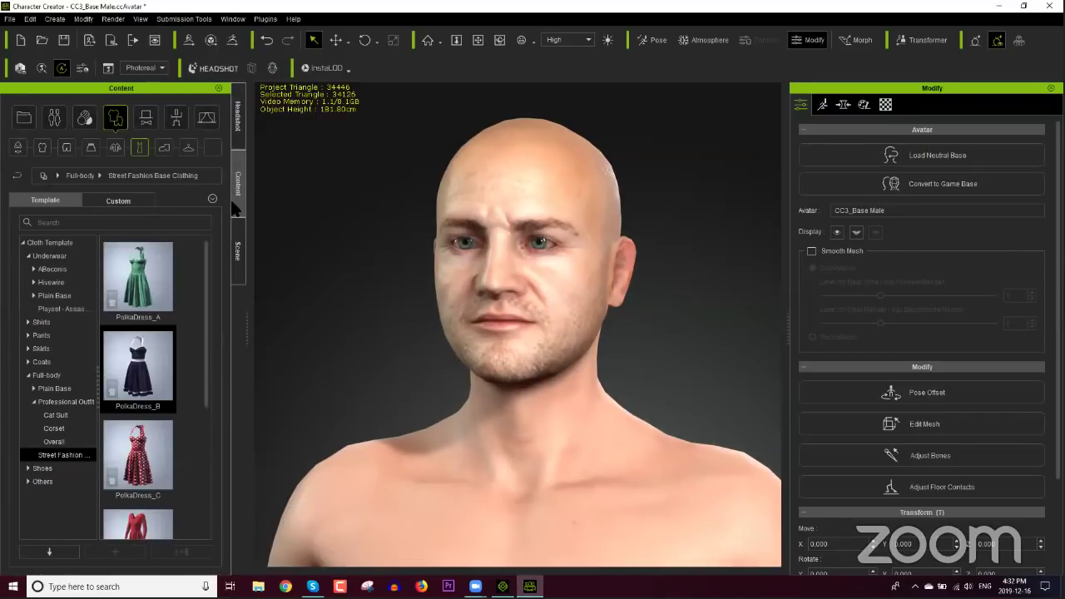
click(28, 322)
click(34, 335)
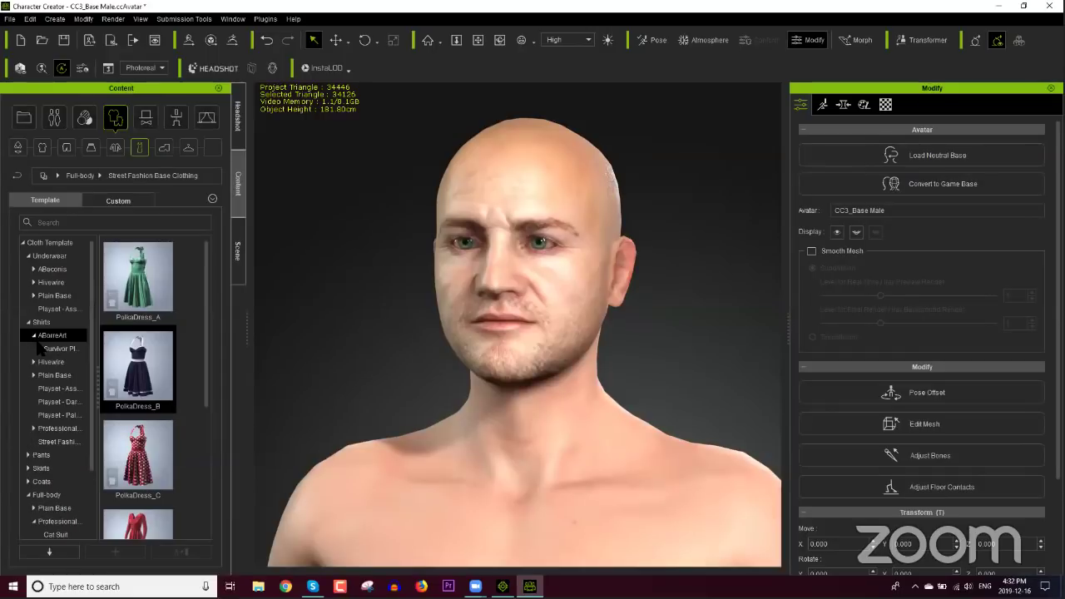
click(51, 349)
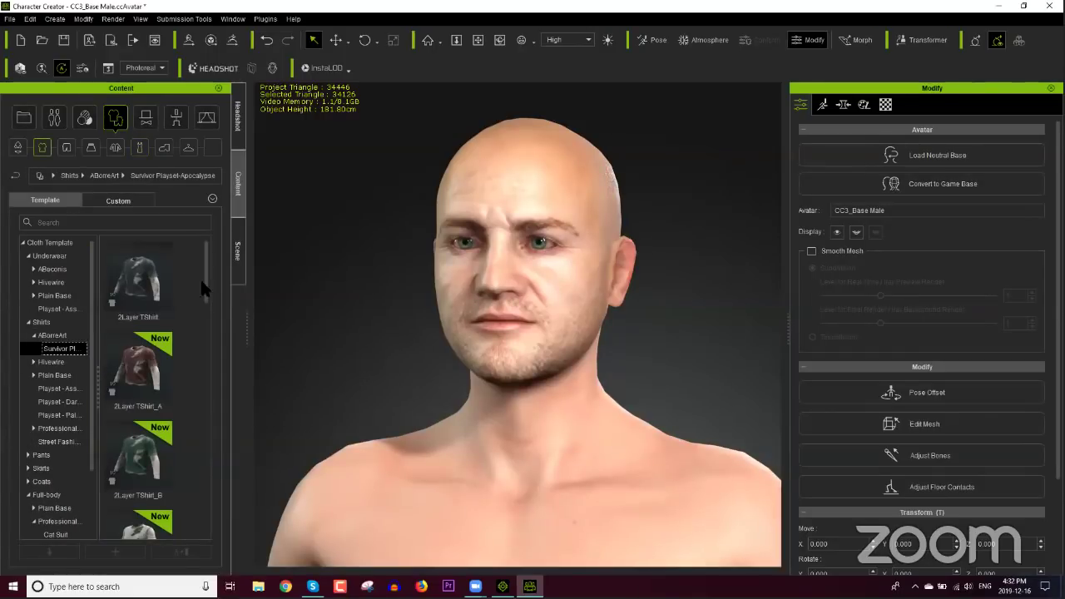
drag(205, 287, 203, 420)
double_click(163, 400)
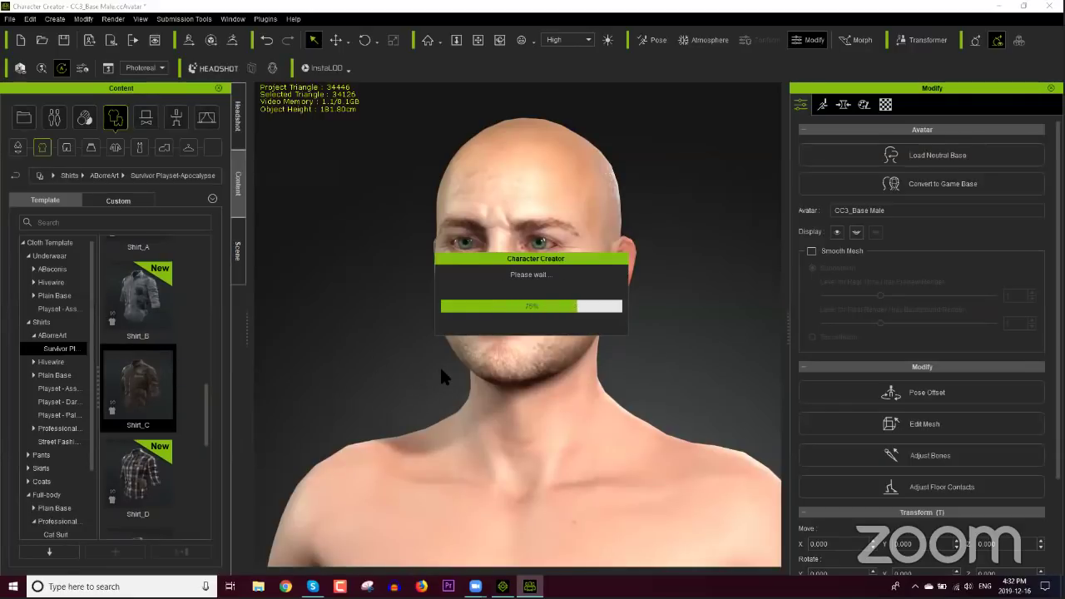
Step: Inspect the shirt from the side and front, then expand Pants > ABorreArt > Survivor Playset
double_click(487, 407)
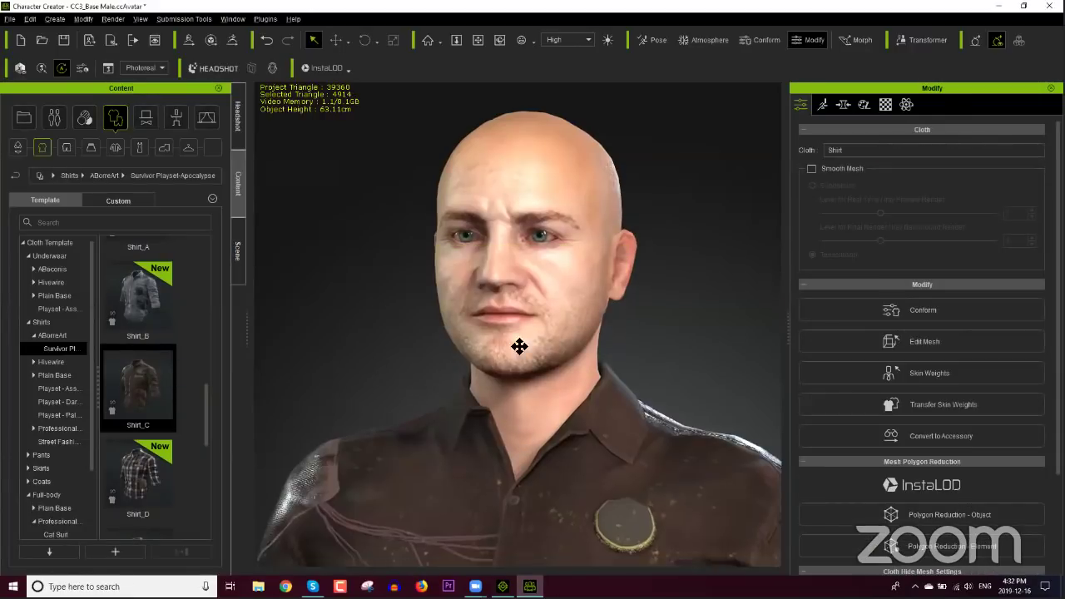
scroll(534, 371, down, 3)
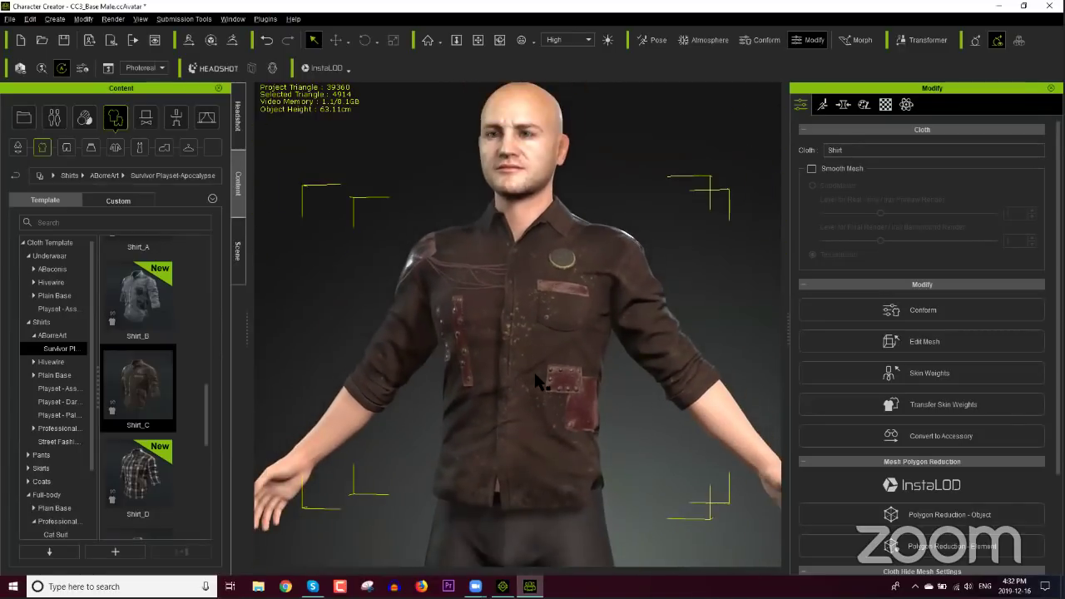
right_drag(672, 349, 285, 372)
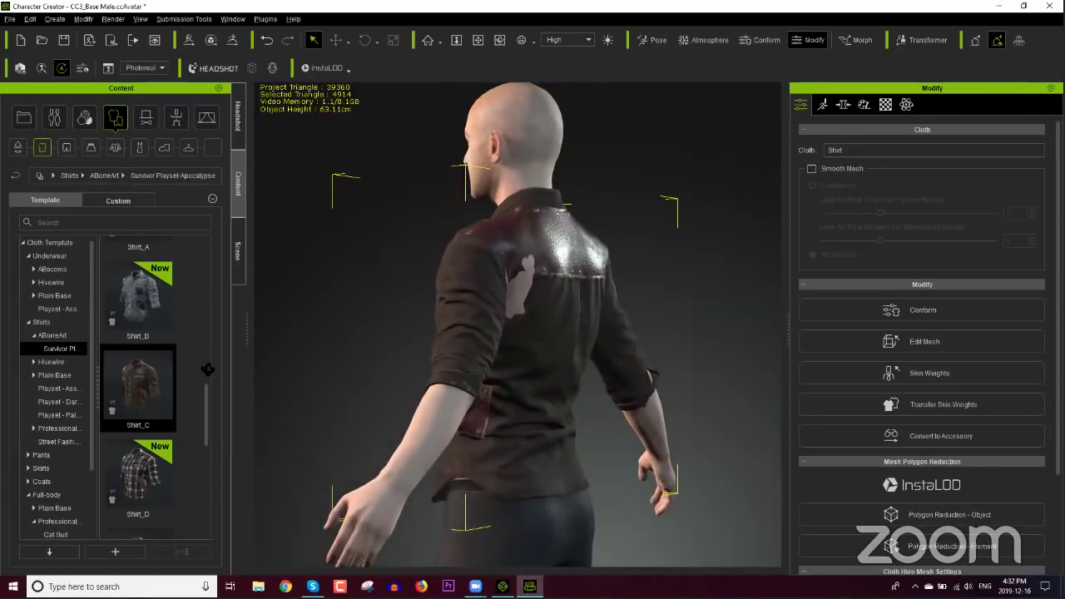
double_click(578, 396)
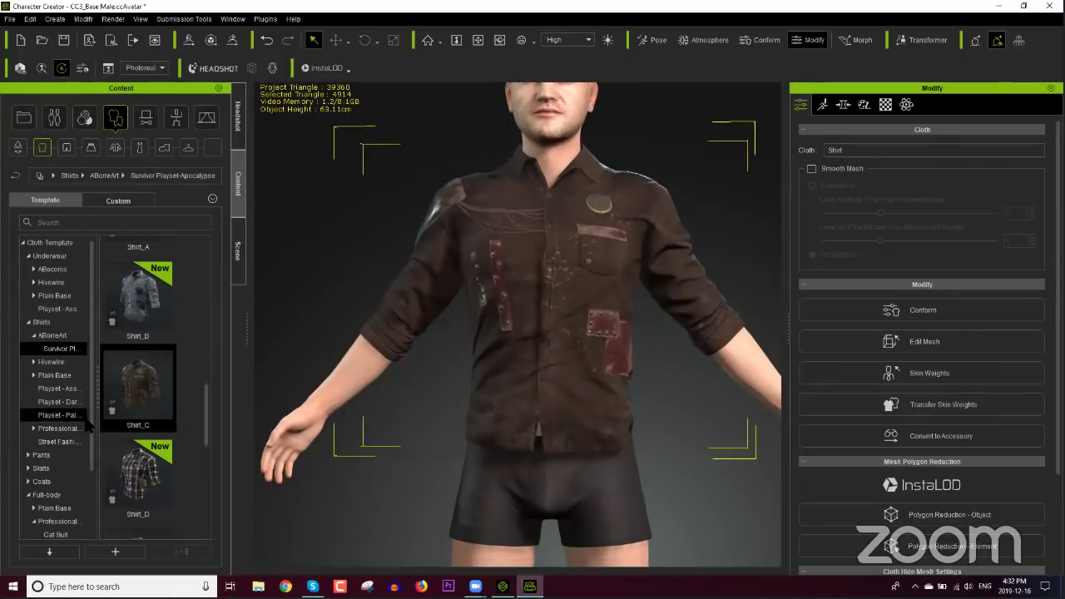
scroll(92, 420, down, 1)
click(28, 415)
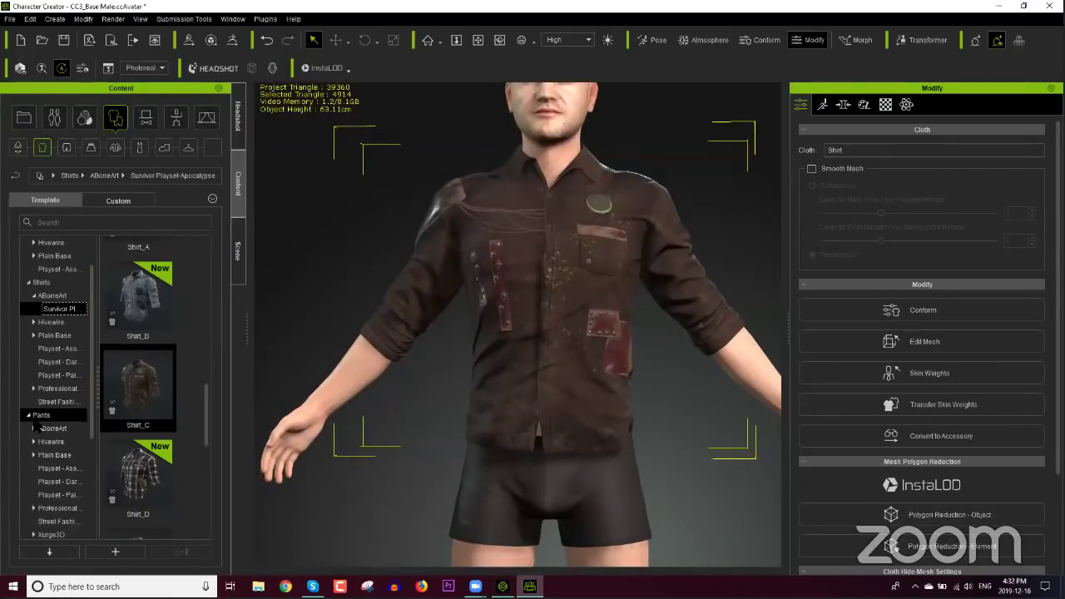
click(33, 427)
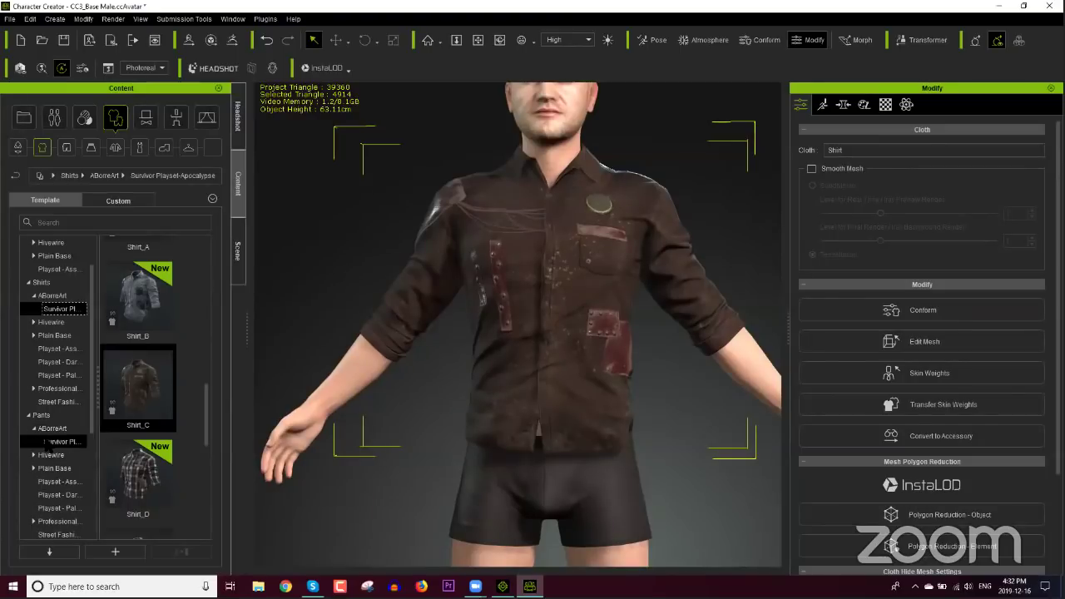
click(48, 443)
Step: Drag Pants2_A onto the character and orbit around the legs to inspect them
drag(204, 333, 207, 504)
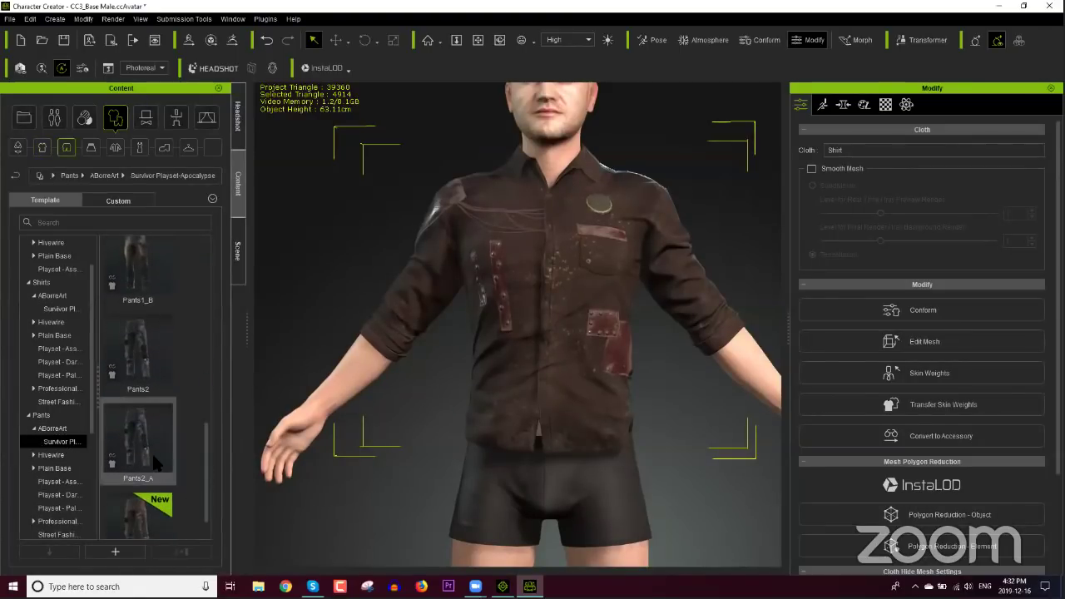
drag(168, 456, 405, 422)
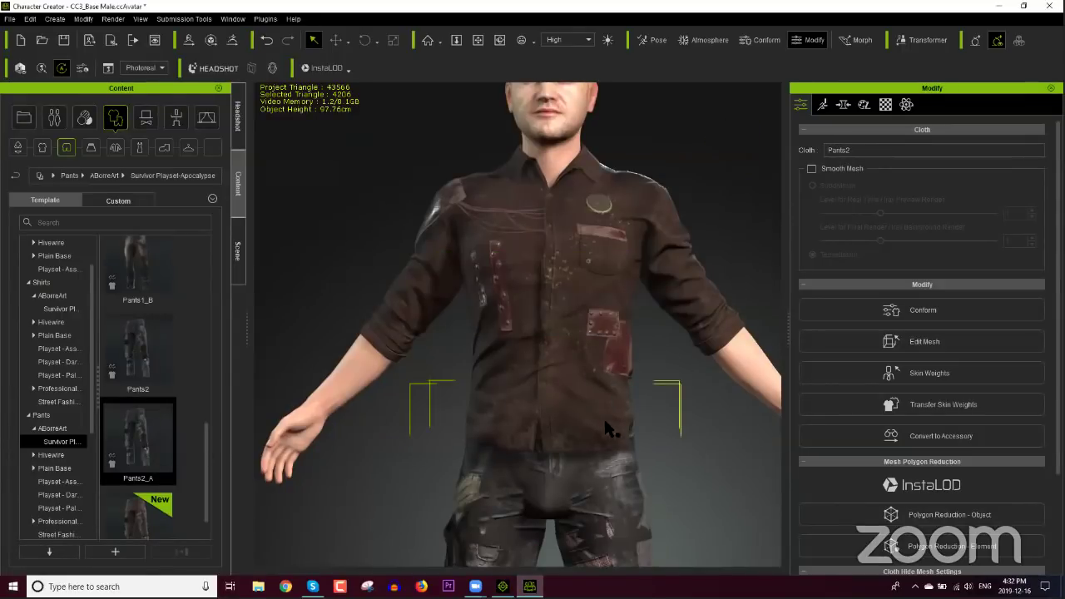
middle_drag(603, 416, 617, 361)
scroll(616, 361, down, 3)
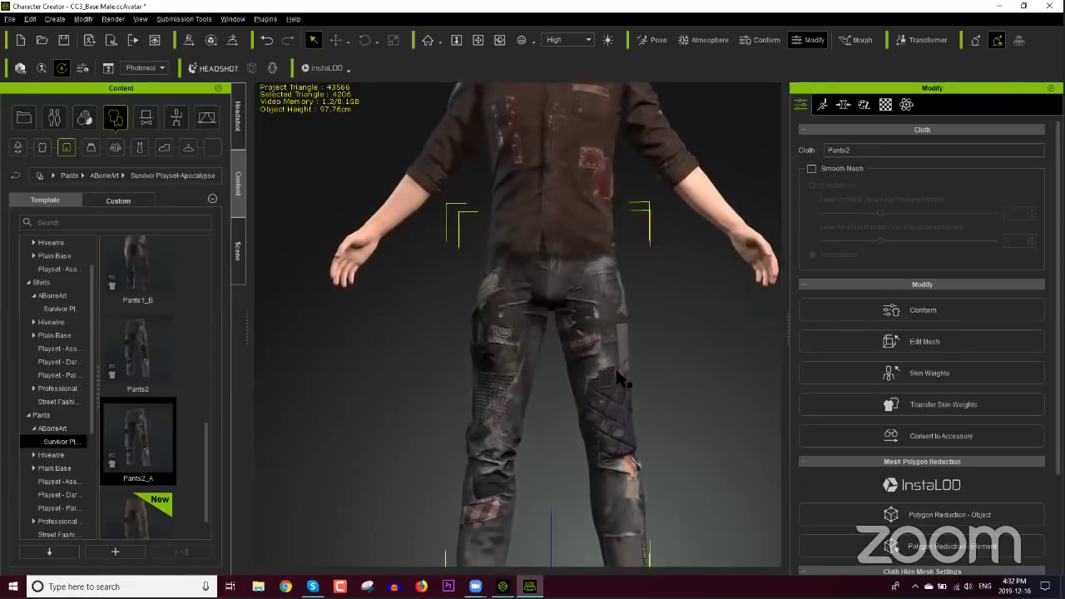
right_drag(634, 388, 363, 388)
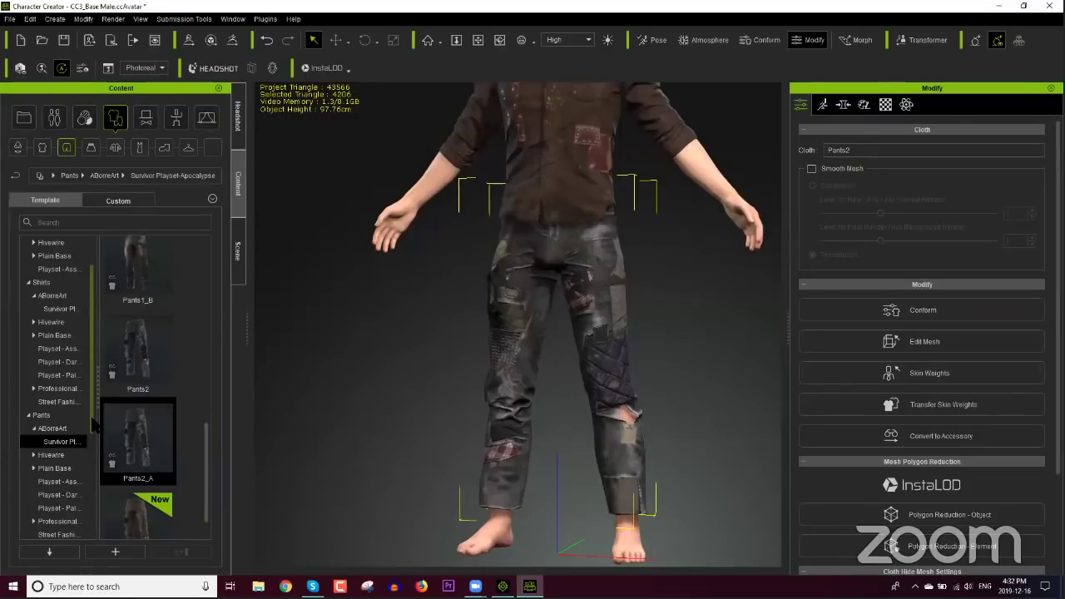
scroll(87, 441, down, 3)
scroll(86, 466, up, 4)
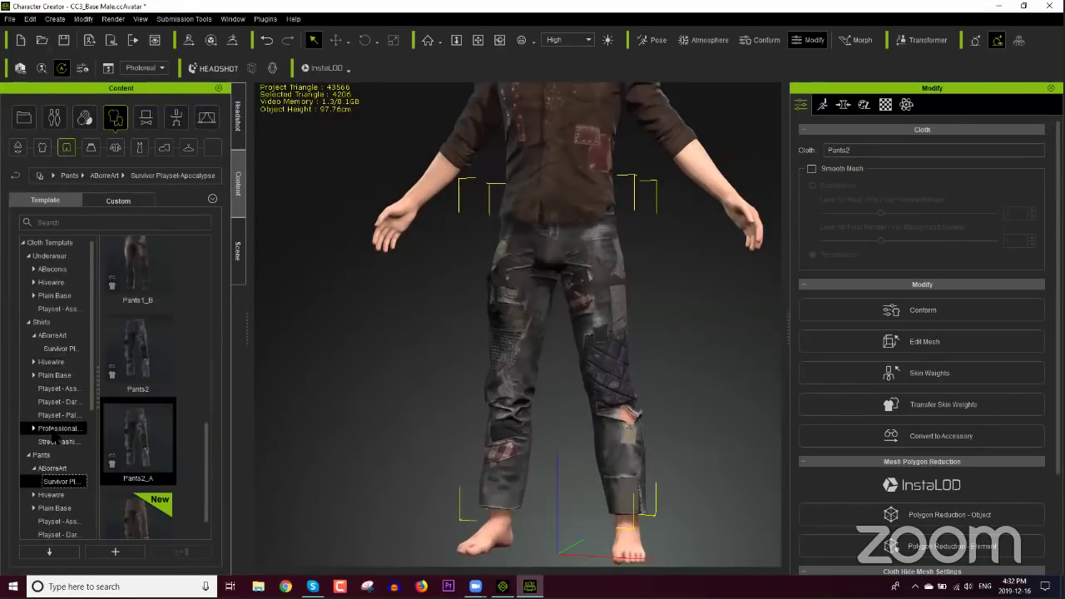
Step: Put Boots1_A from Shoes > ABorreArt > Survivor Playset-Apocalypse on the character
click(164, 147)
scroll(195, 421, down, 4)
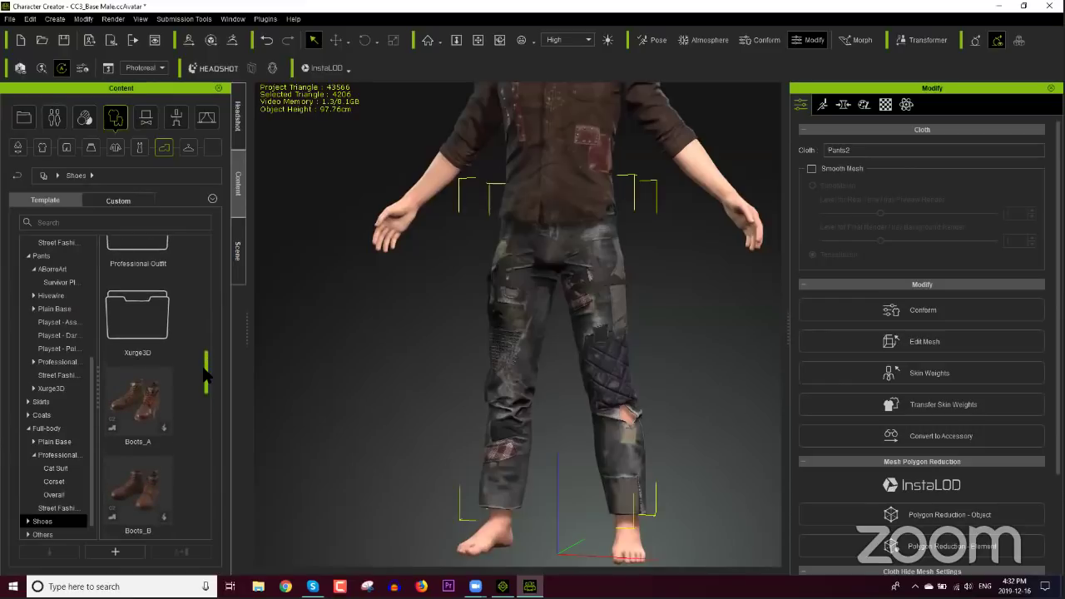
drag(205, 377, 207, 271)
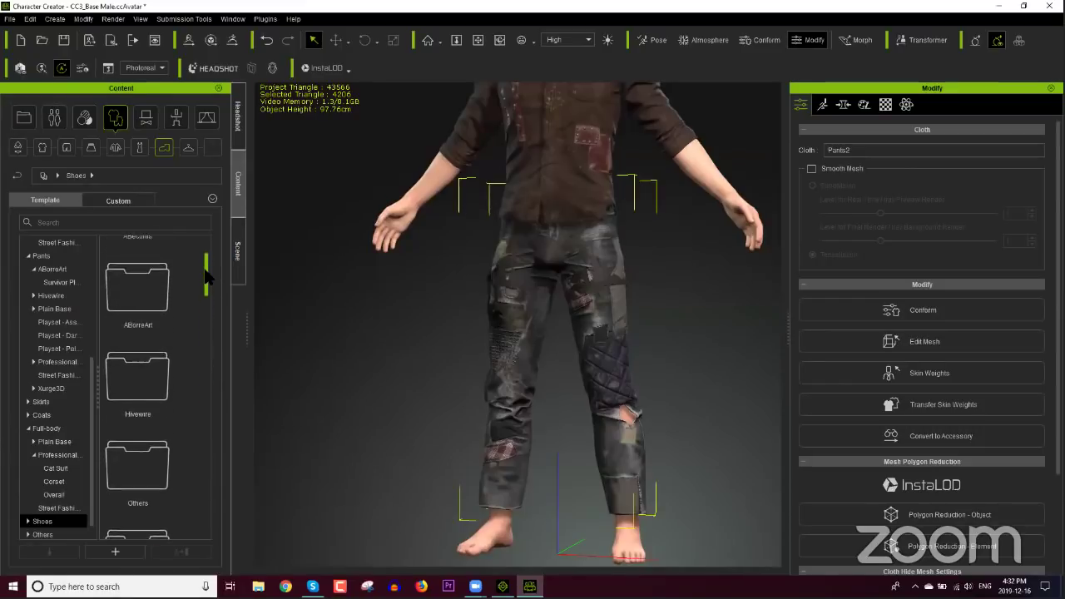
double_click(159, 297)
double_click(165, 287)
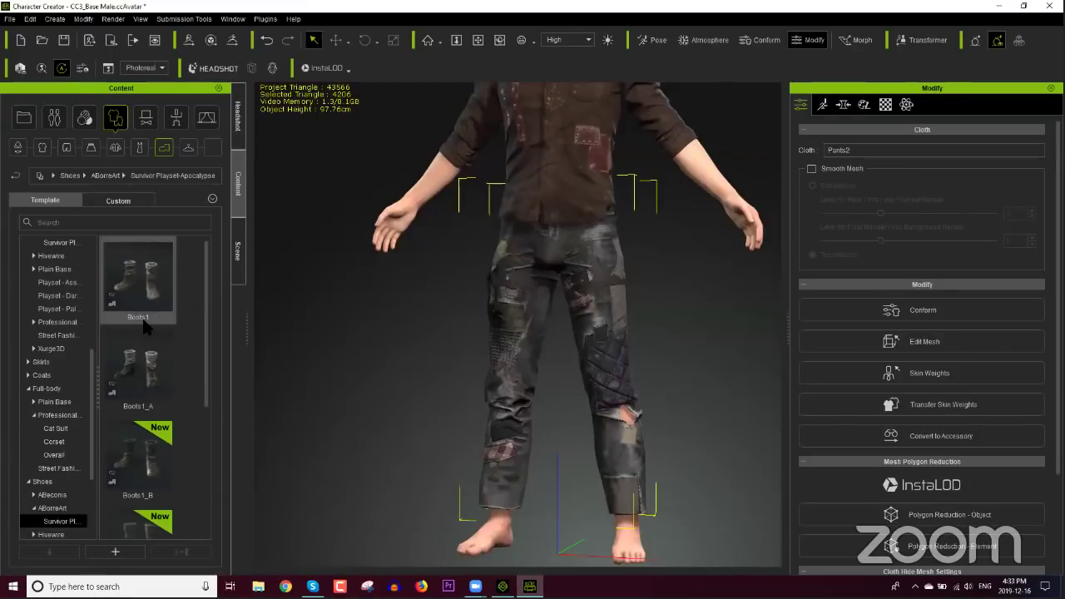
double_click(137, 366)
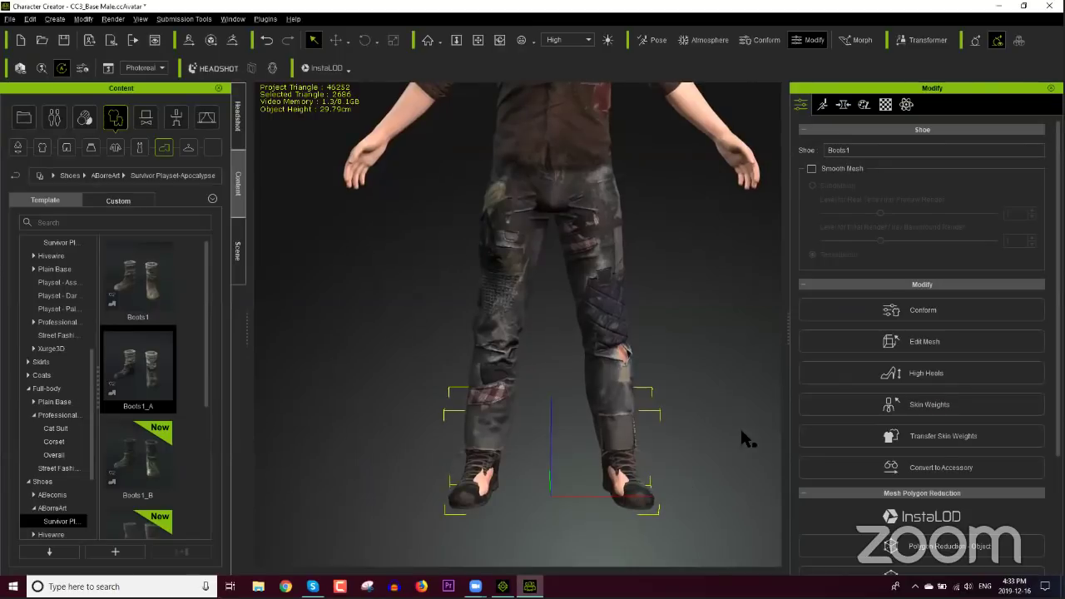
Step: Run Conform > Calculate Collision so the pant legs drape over the boots
click(923, 316)
click(910, 345)
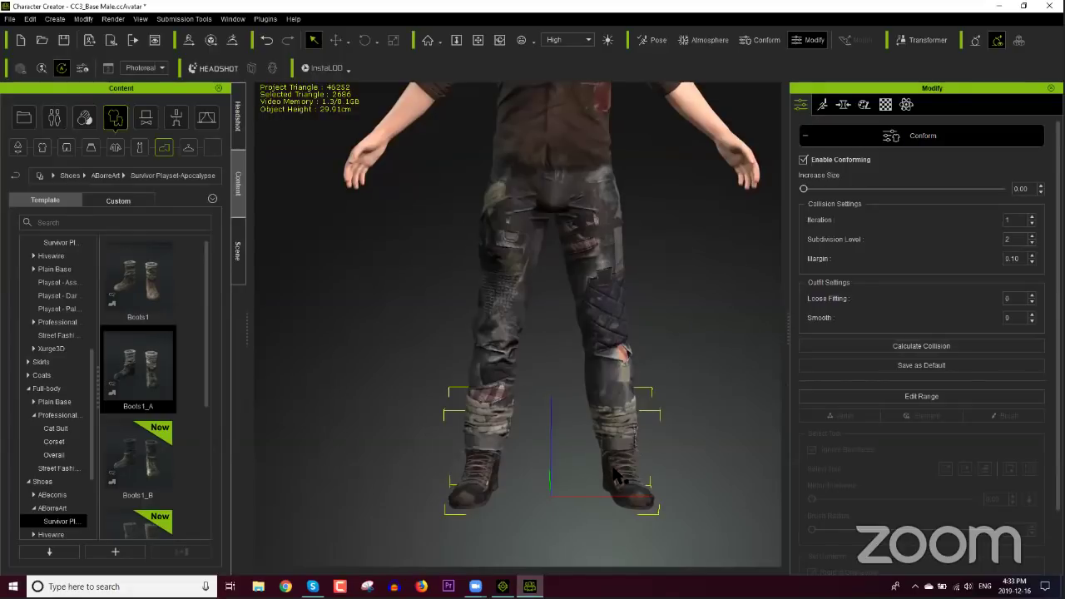
right_drag(651, 473, 574, 472)
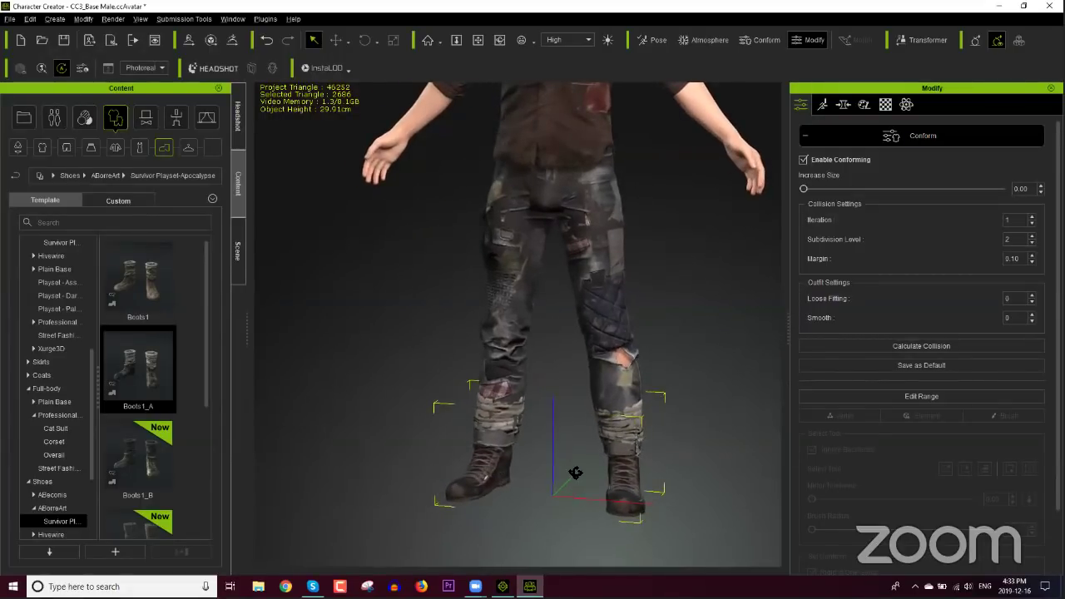
scroll(593, 288, down, 6)
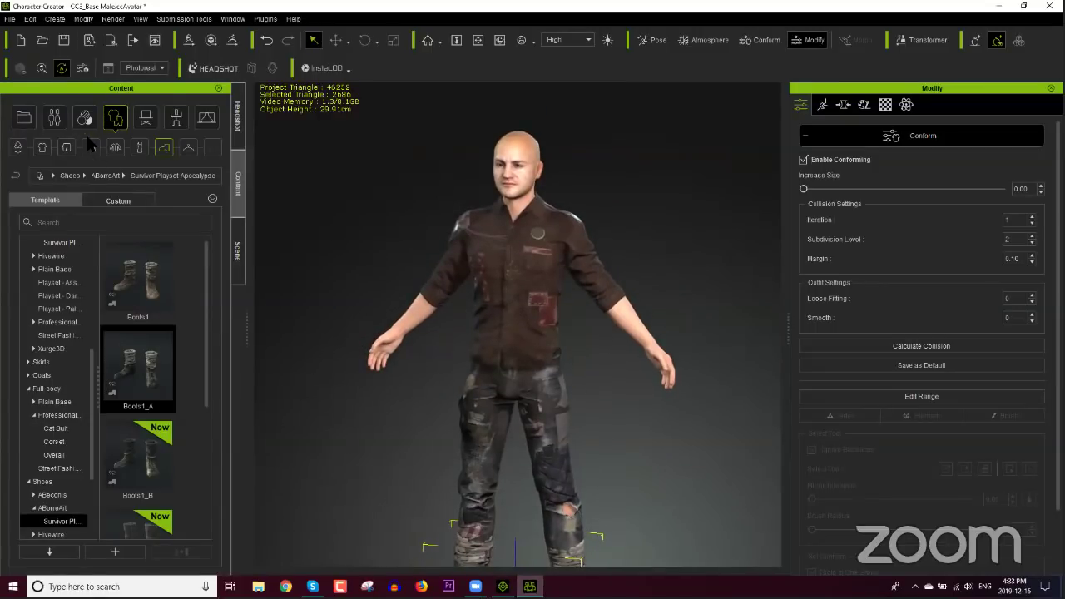
click(10, 19)
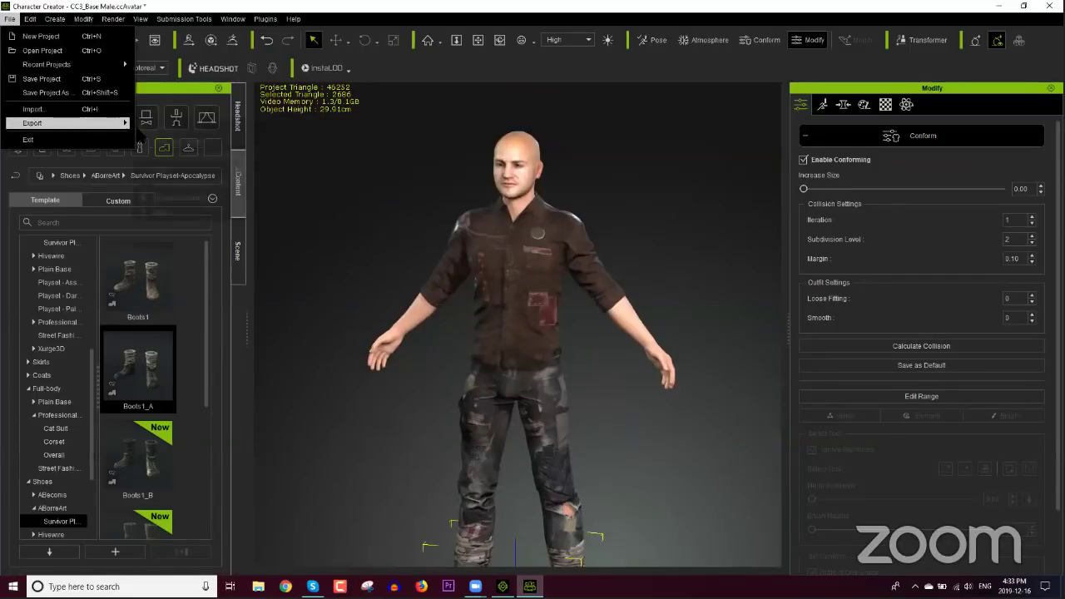
mouse_move(67, 122)
click(156, 127)
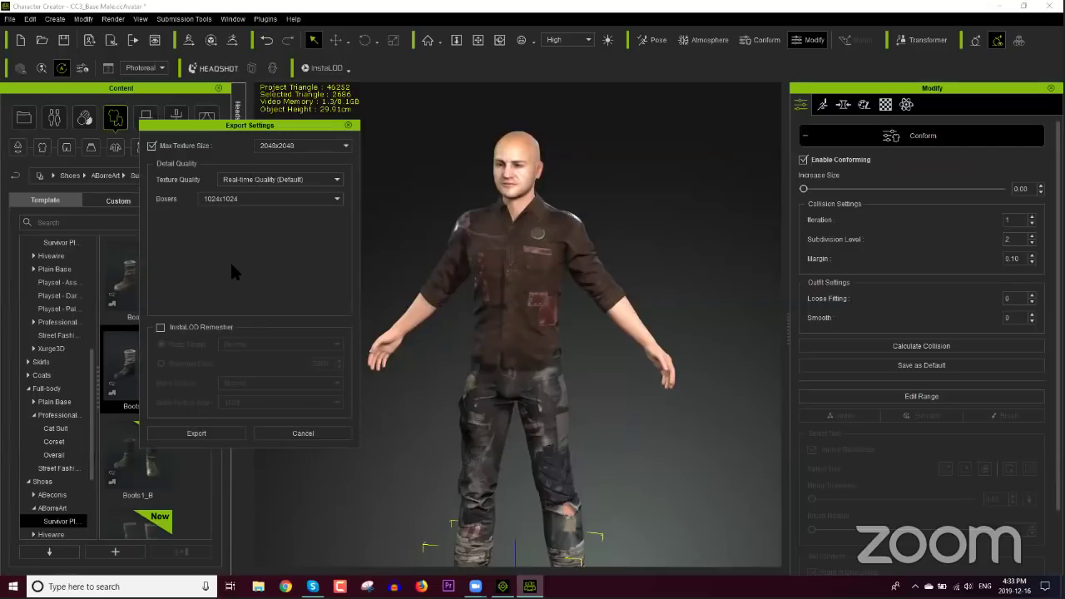
click(200, 328)
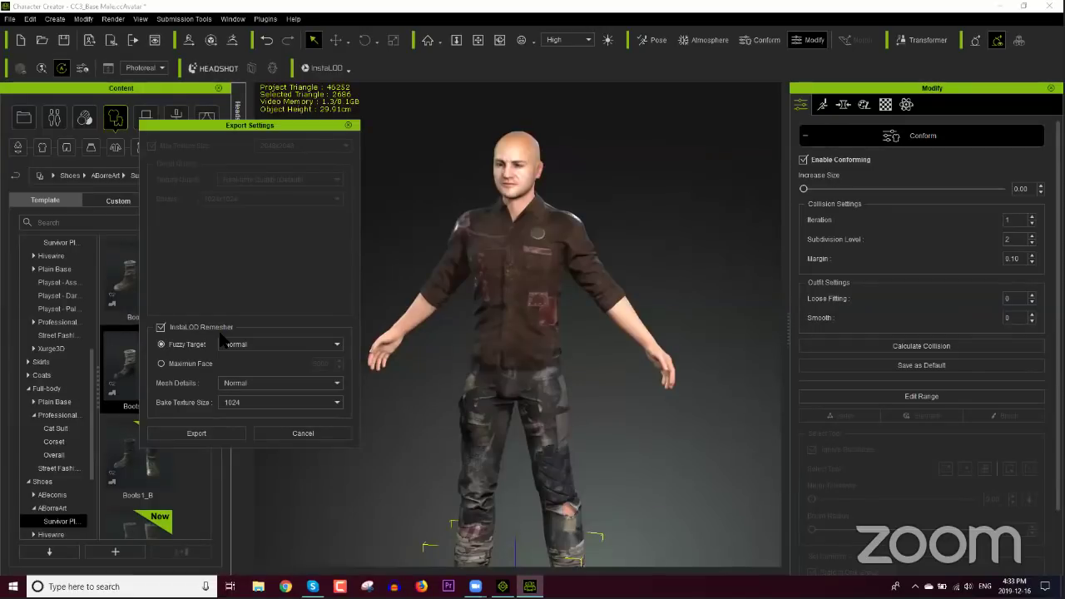
click(208, 363)
drag(299, 131, 305, 146)
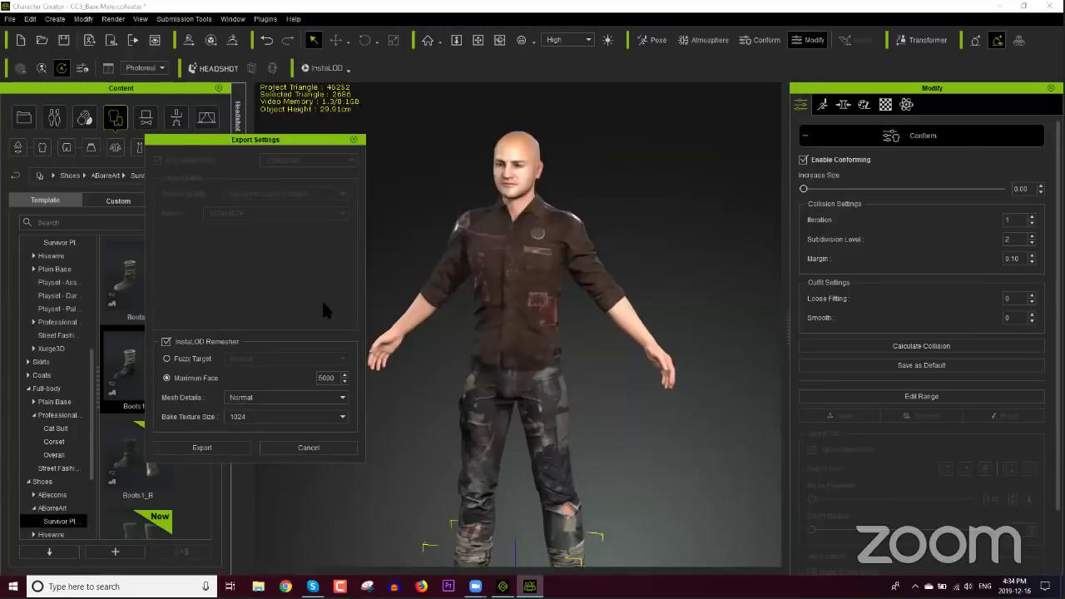
drag(335, 378, 301, 376)
text(20000)
click(284, 396)
click(285, 418)
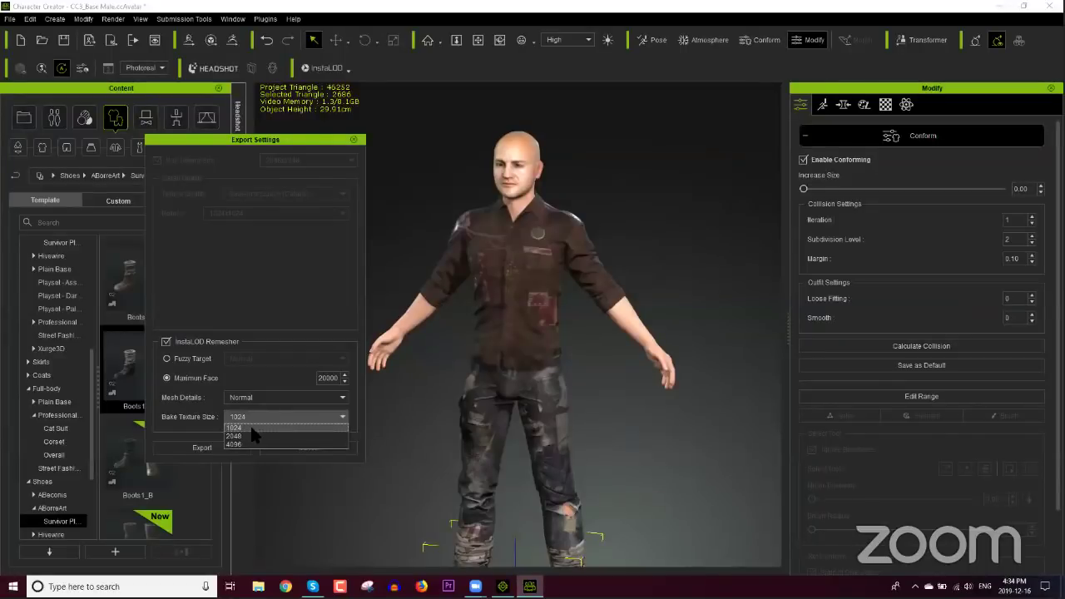
click(213, 420)
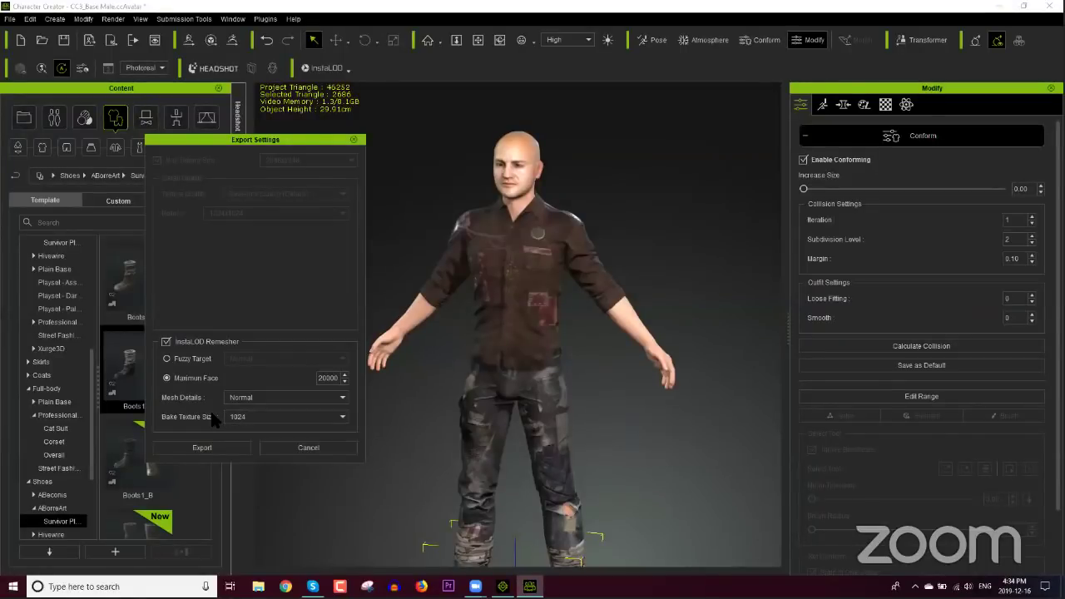
click(307, 448)
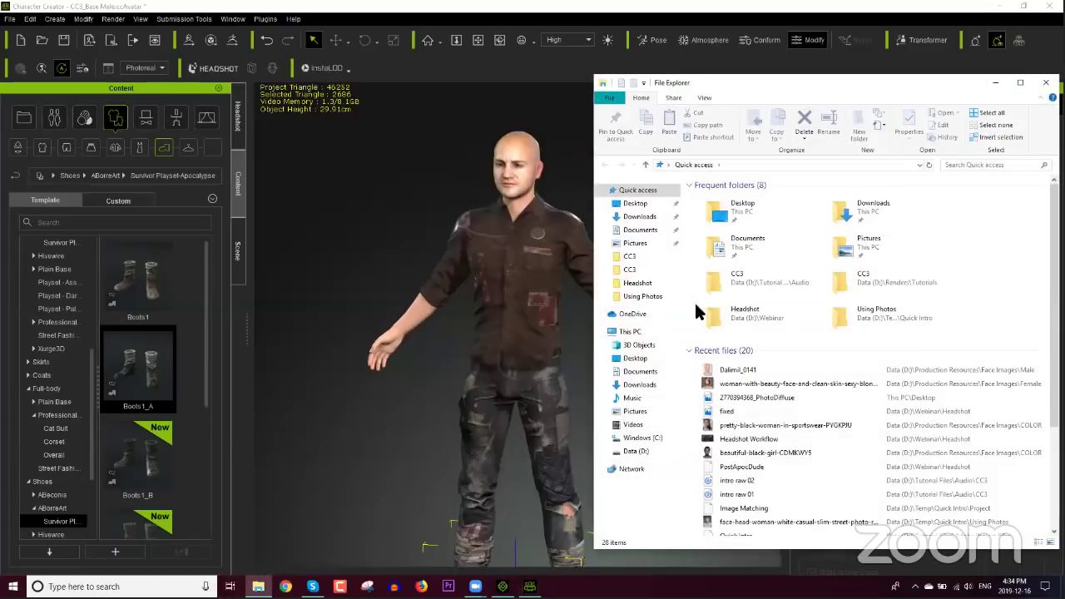
Step: Import PostApocDude from D:\Webinar\Headshot by dragging it onto the iClone window
click(633, 451)
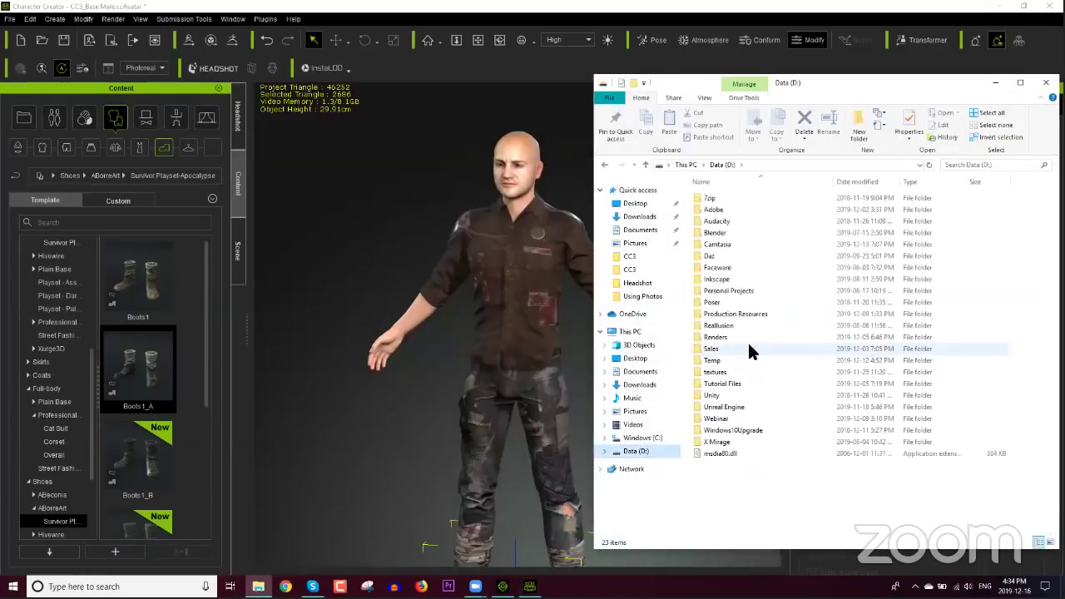
double_click(719, 418)
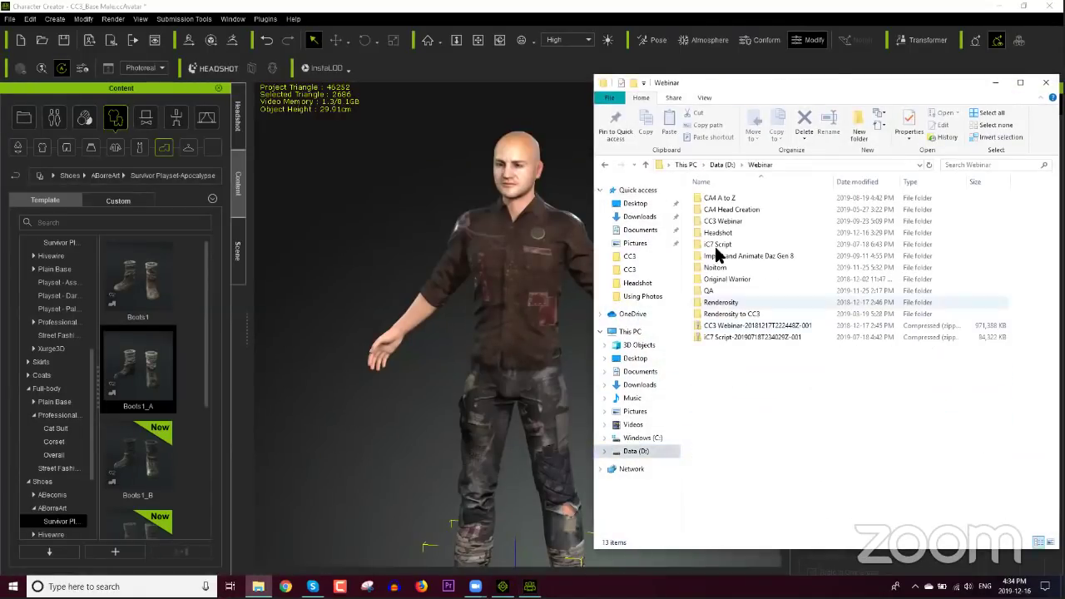
double_click(717, 233)
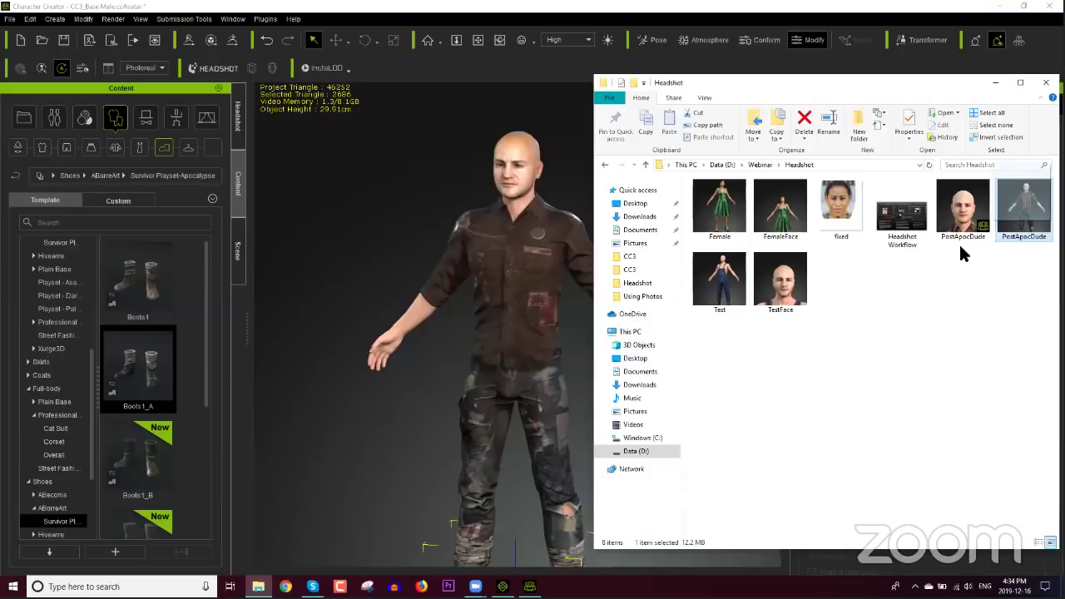
drag(1023, 208, 689, 434)
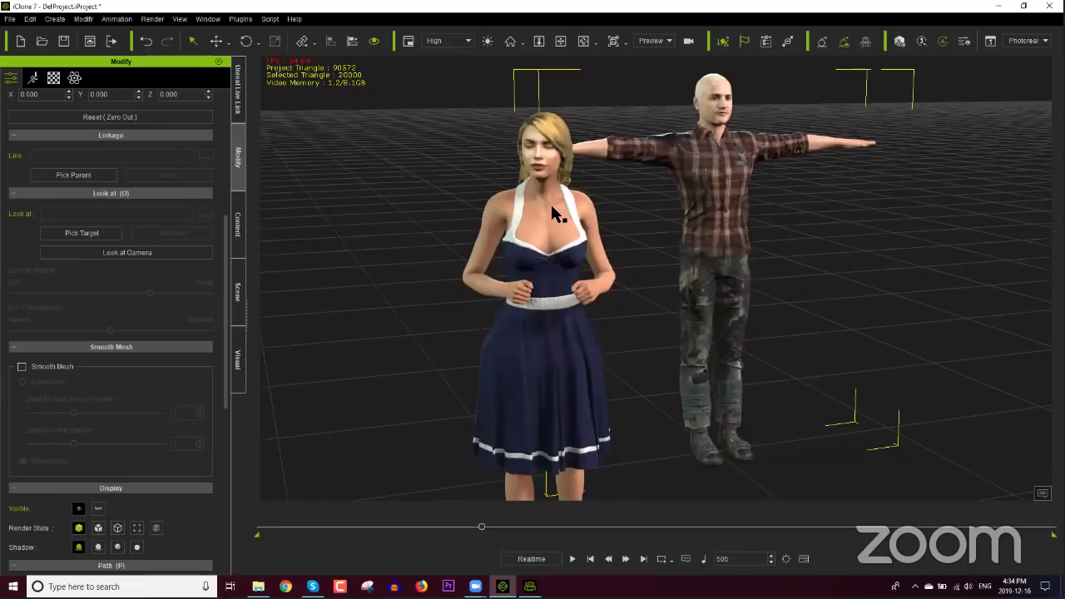
Step: Delete the woman from the scene and select the man
click(552, 208)
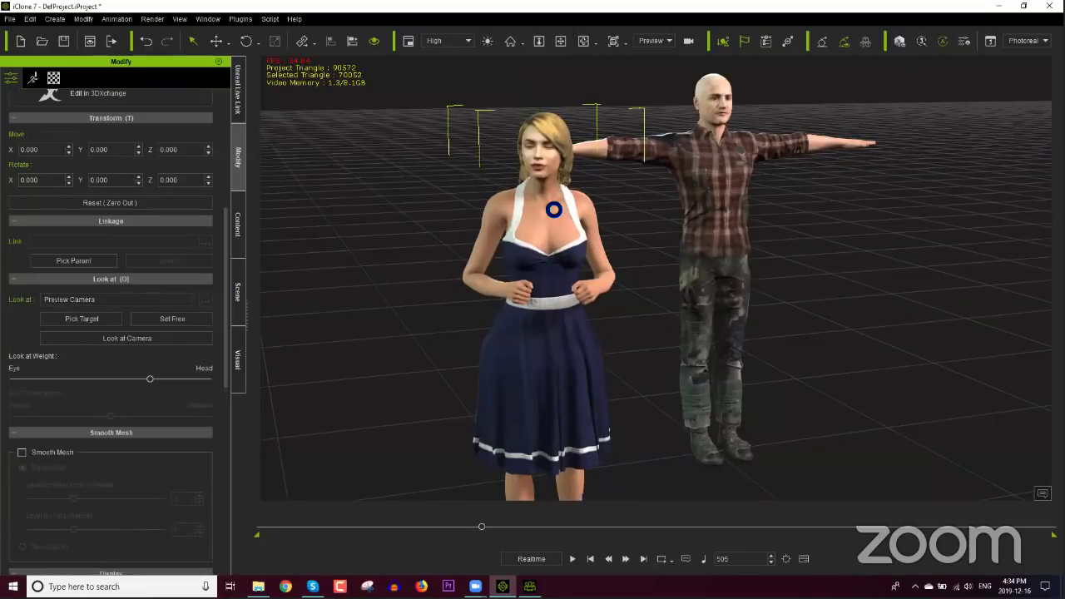
key(Delete)
click(638, 148)
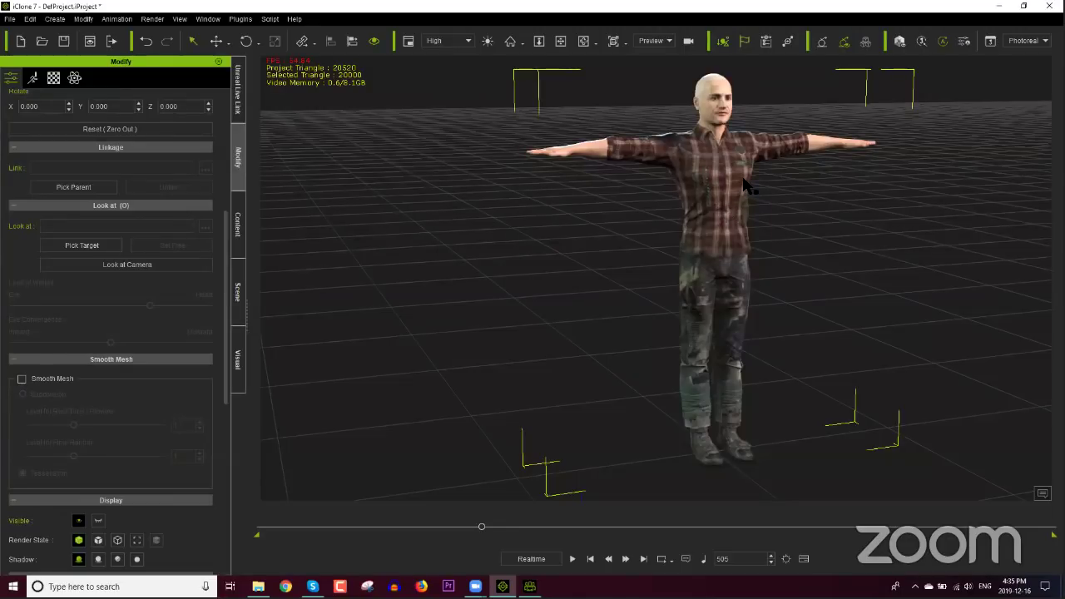
Step: Frame the whole man in T-pose and bring up the Studio Mocap-City Life Chat motions
right_drag(616, 238, 703, 179)
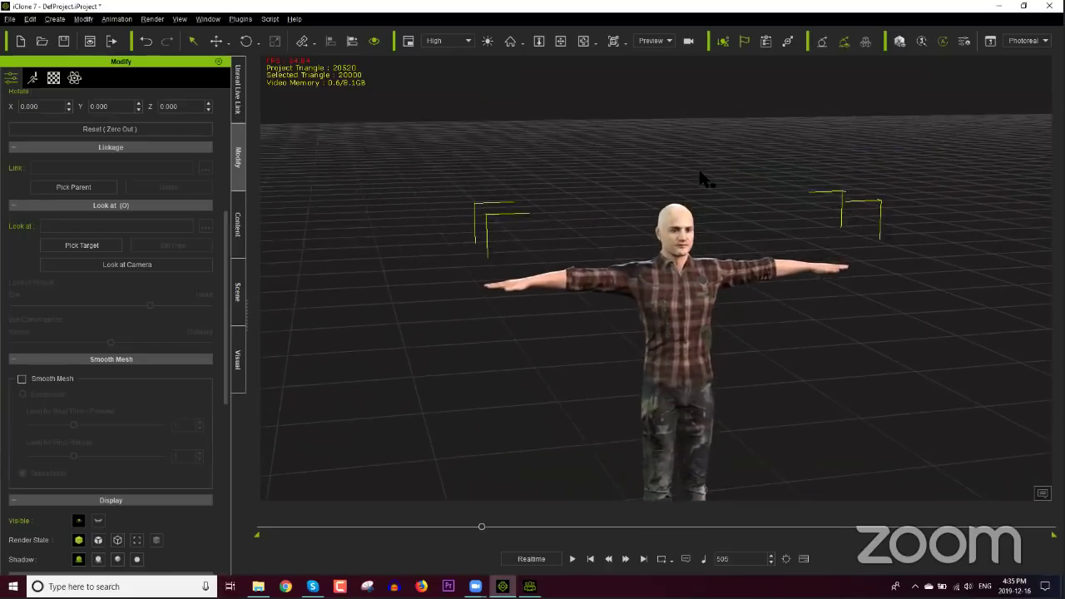
scroll(702, 179, up, 5)
middle_drag(703, 179, 676, 266)
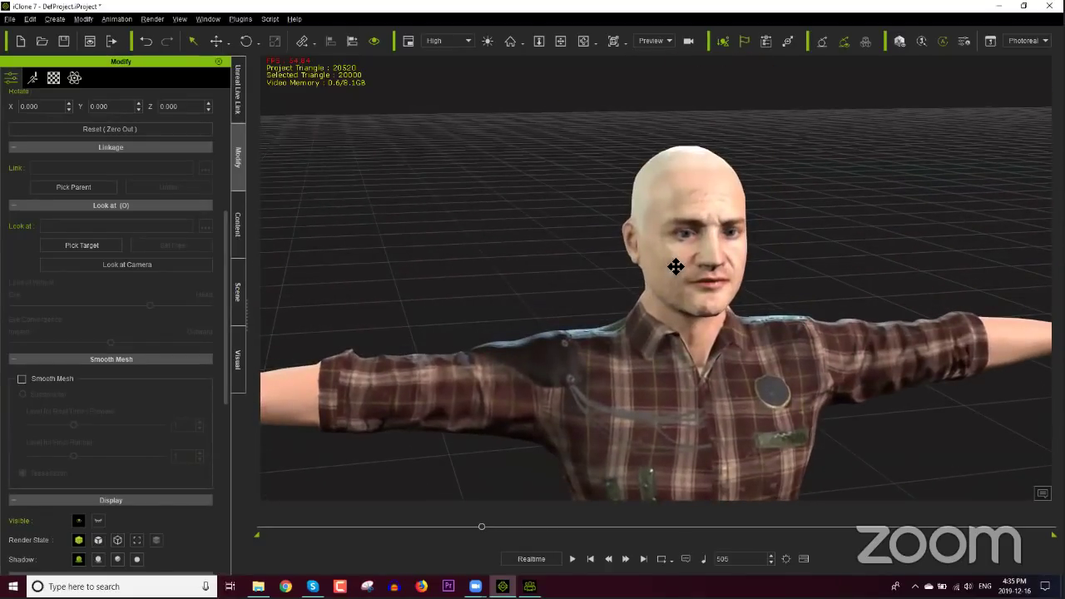
scroll(676, 267, up, 5)
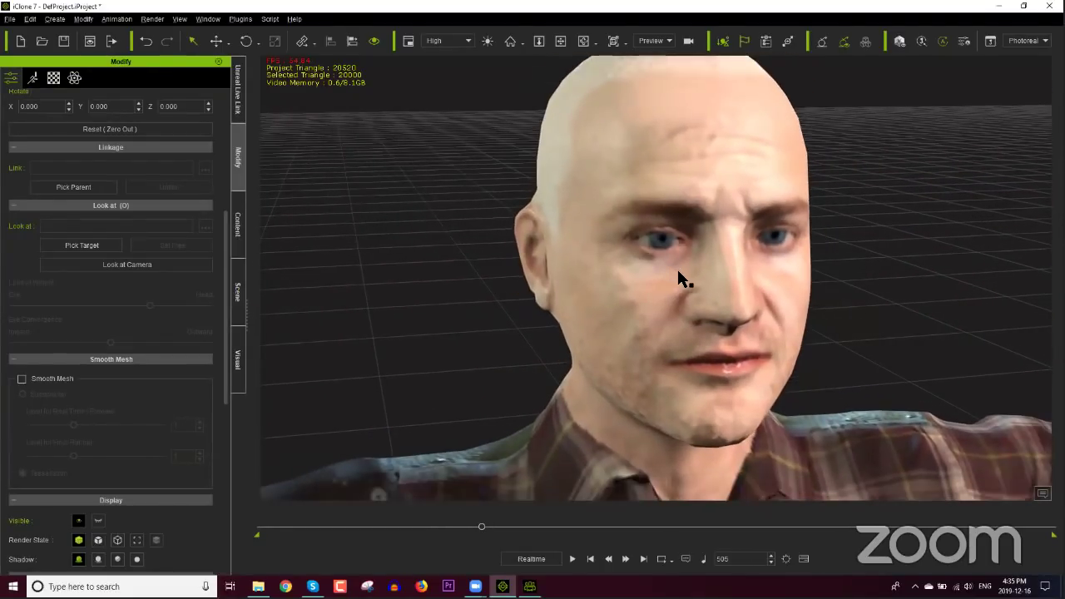
right_drag(821, 293, 805, 281)
scroll(801, 245, down, 10)
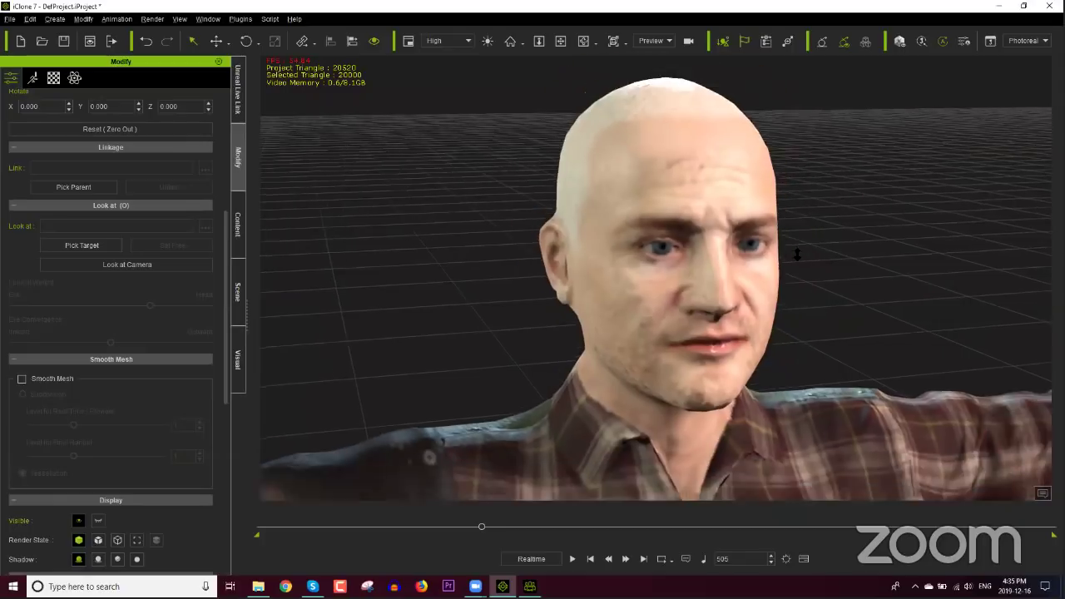
middle_drag(770, 353, 713, 304)
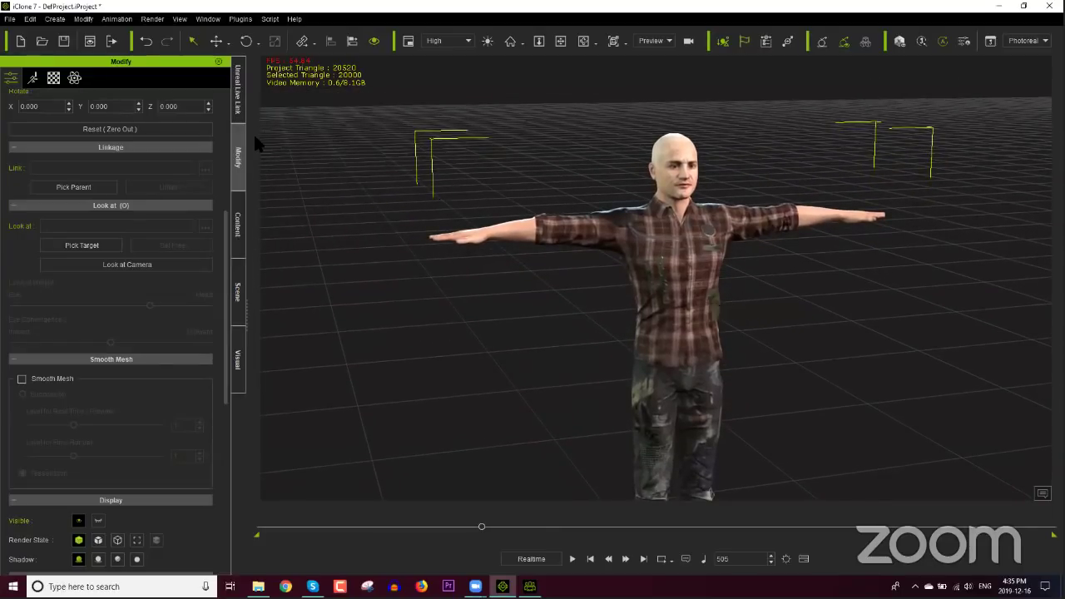
click(240, 218)
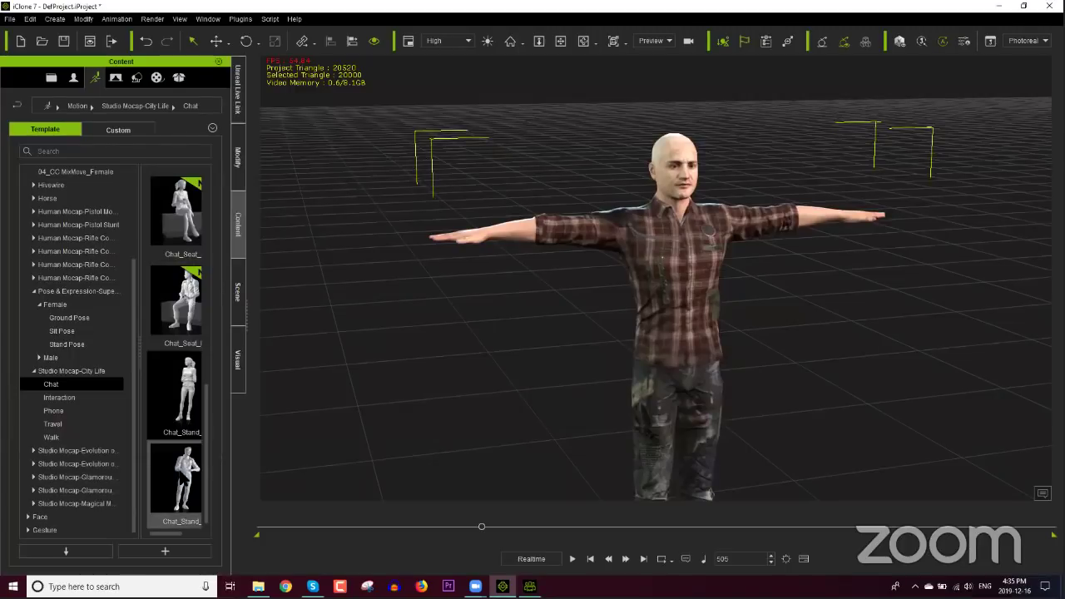
Step: Rewind to frame 1, apply the Chat_Stand motion to the man and preview it
click(478, 526)
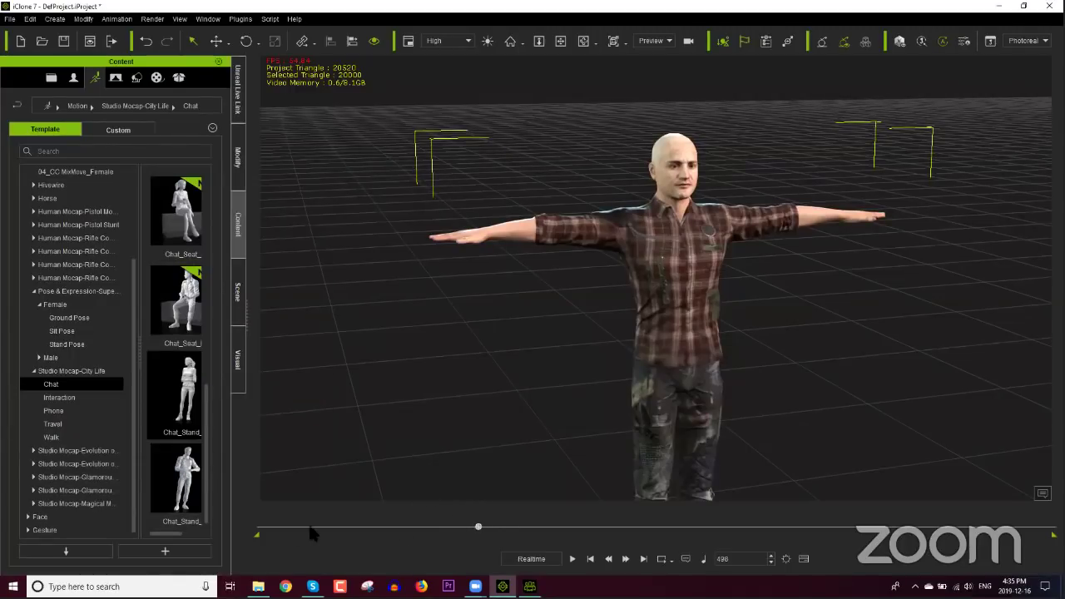
click(259, 527)
double_click(175, 478)
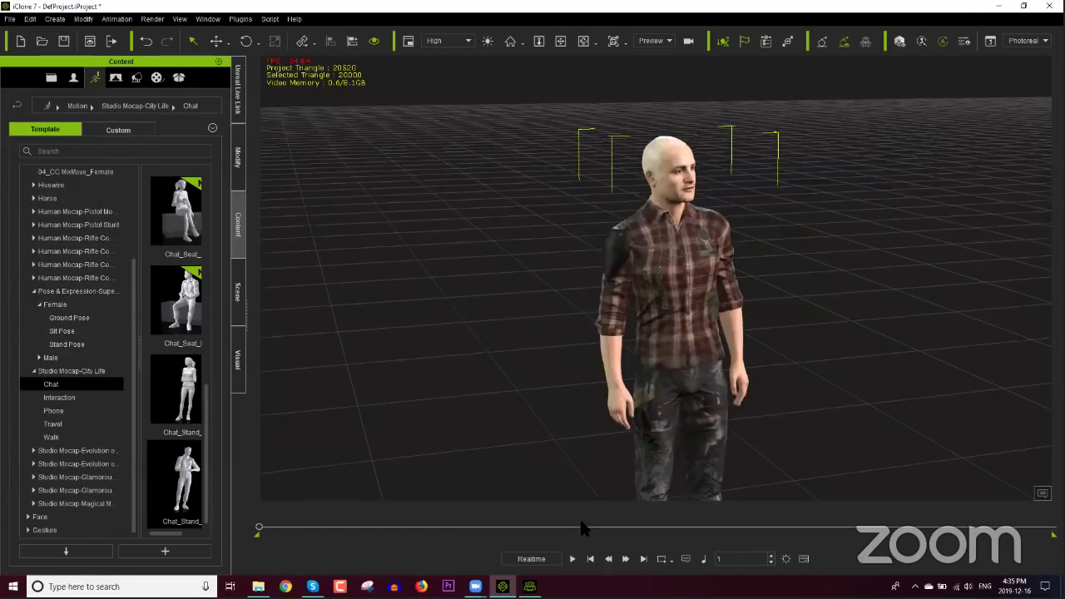
click(572, 558)
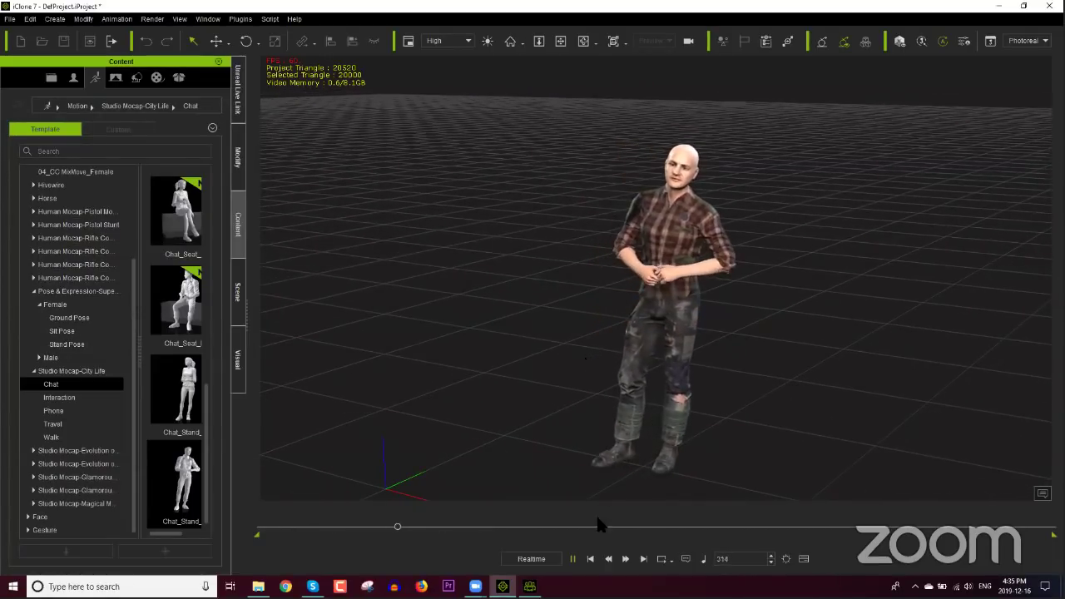
click(590, 558)
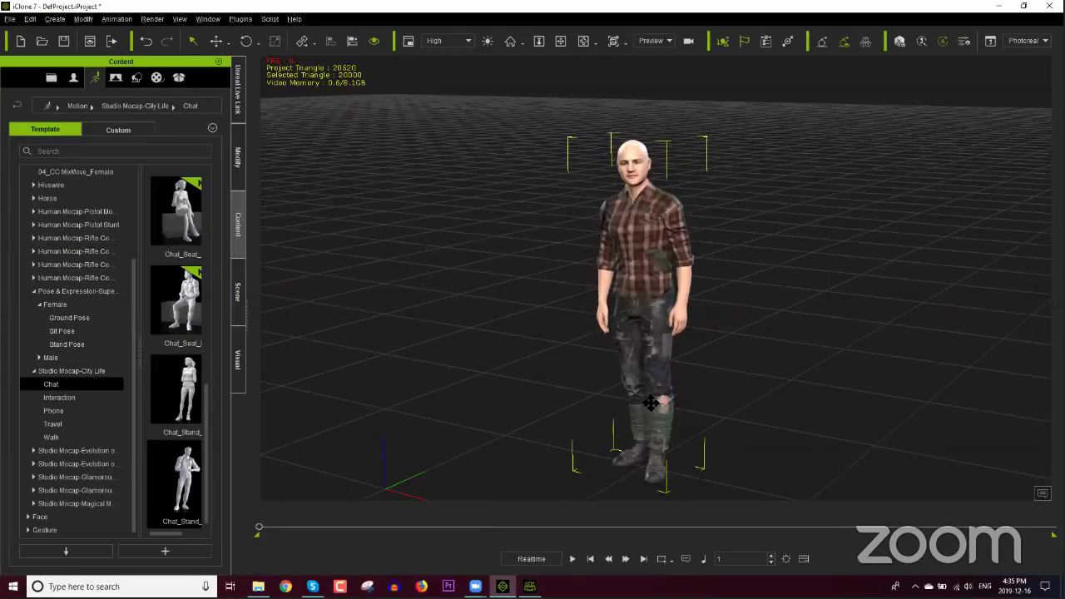
Step: Clone the man with the move gizmo and place the copy to his left
middle_drag(651, 403, 650, 402)
click(651, 403)
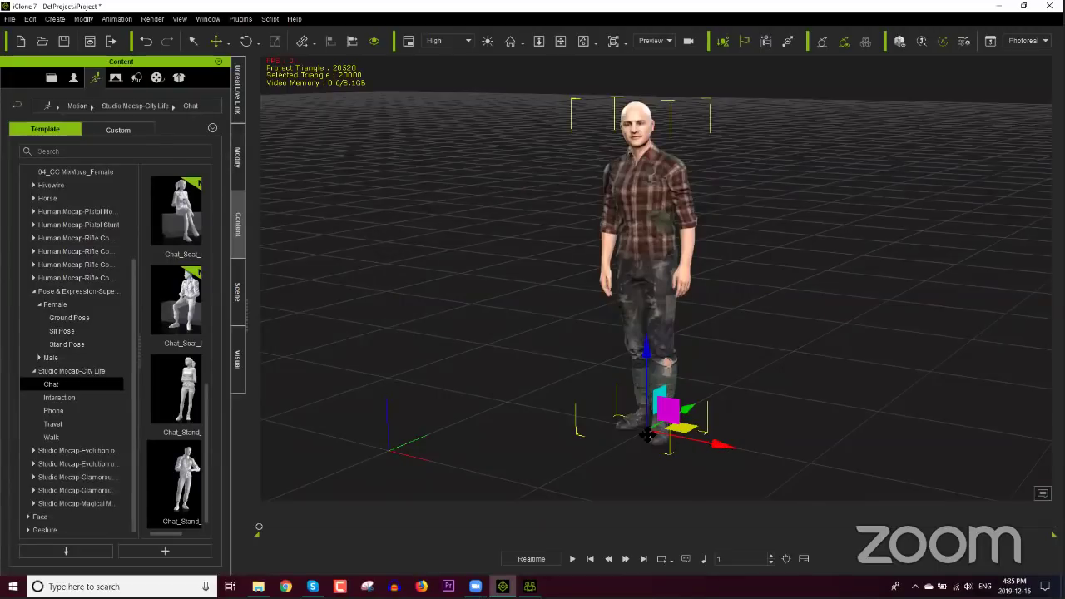
mouse_move(657, 434)
ctrl+mouse_down()
mouse_move(585, 403)
mouse_move(582, 366)
mouse_move(652, 349)
mouse_move(649, 366)
mouse_move(546, 325)
mouse_move(536, 348)
mouse_move(582, 298)
ctrl+mouse_up()
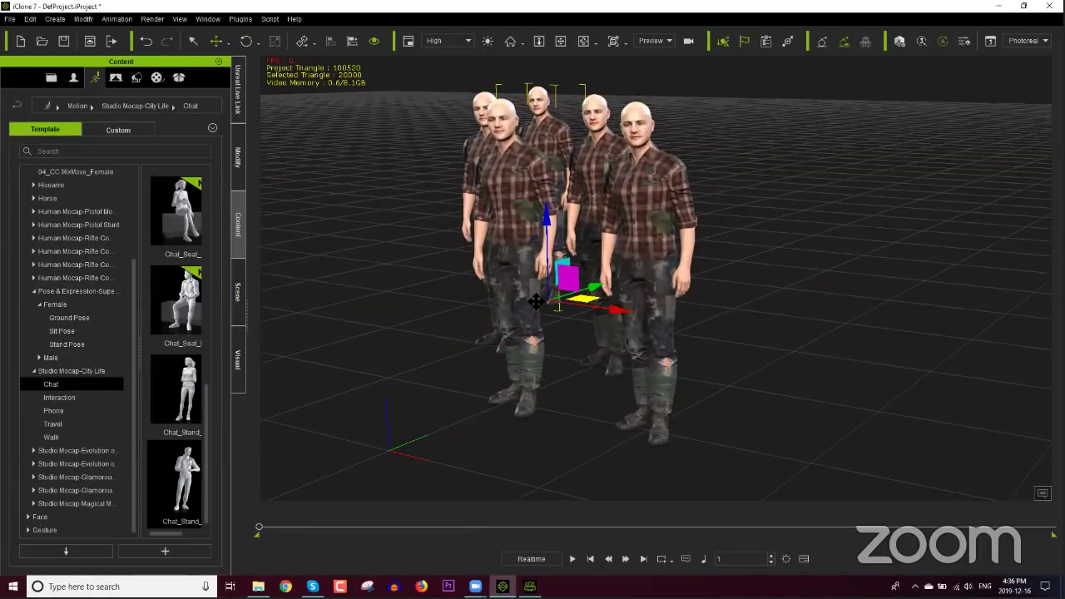
Step: Add two more clones of the man to the crowd and zoom in on the group
mouse_move(510, 303)
ctrl+mouse_down()
mouse_move(434, 306)
mouse_move(727, 295)
mouse_move(820, 365)
mouse_move(796, 357)
mouse_move(800, 368)
mouse_move(867, 294)
mouse_move(960, 271)
mouse_move(820, 223)
mouse_move(815, 206)
ctrl+mouse_up()
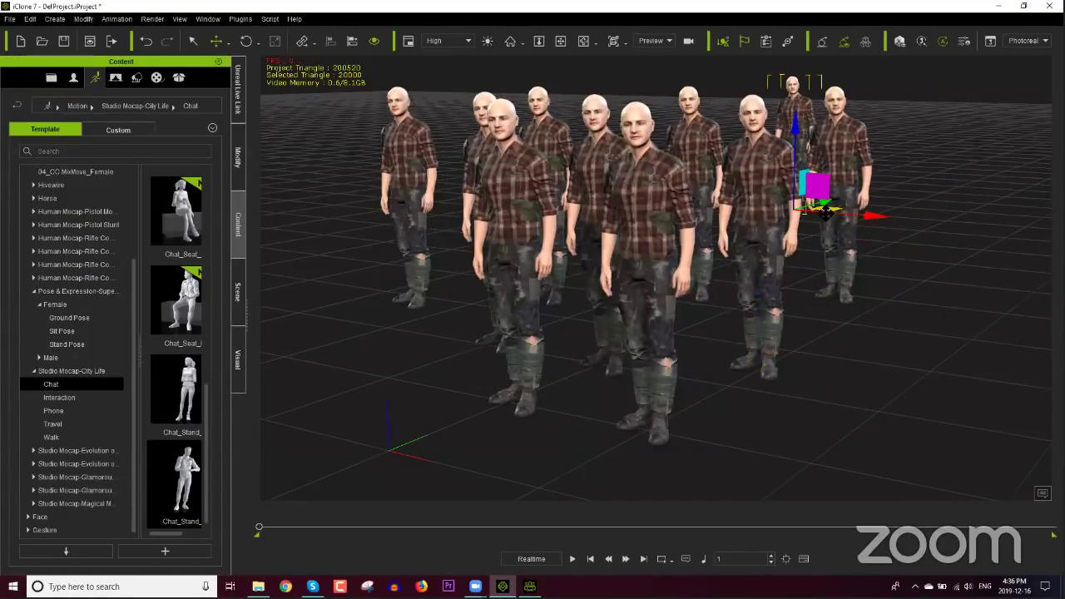
mouse_move(704, 235)
ctrl+mouse_down()
mouse_move(622, 223)
mouse_move(632, 222)
mouse_move(386, 357)
mouse_move(451, 384)
ctrl+mouse_up()
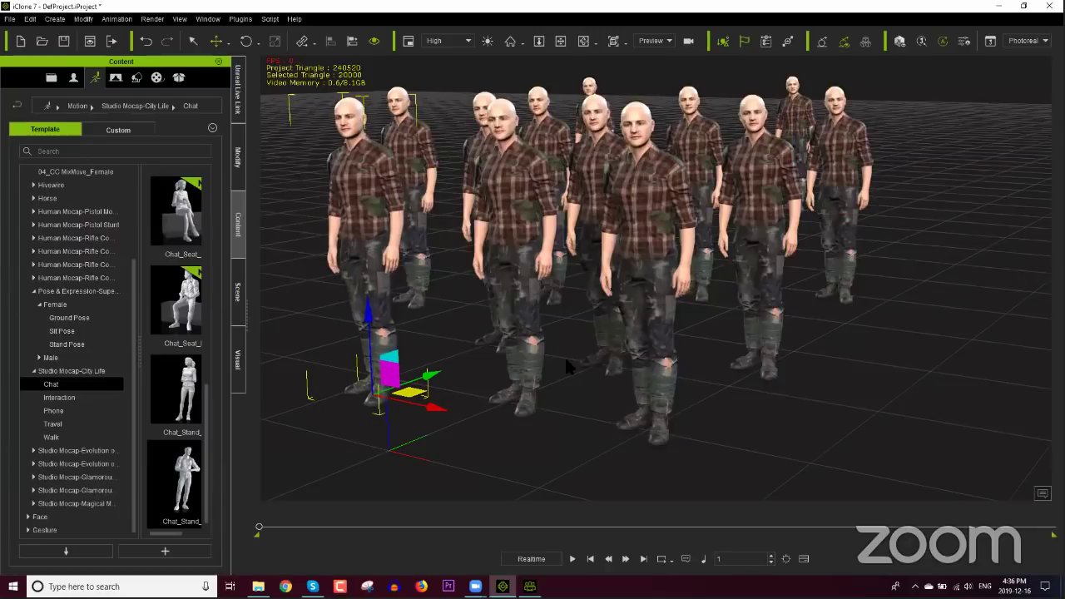
scroll(571, 307, up, 5)
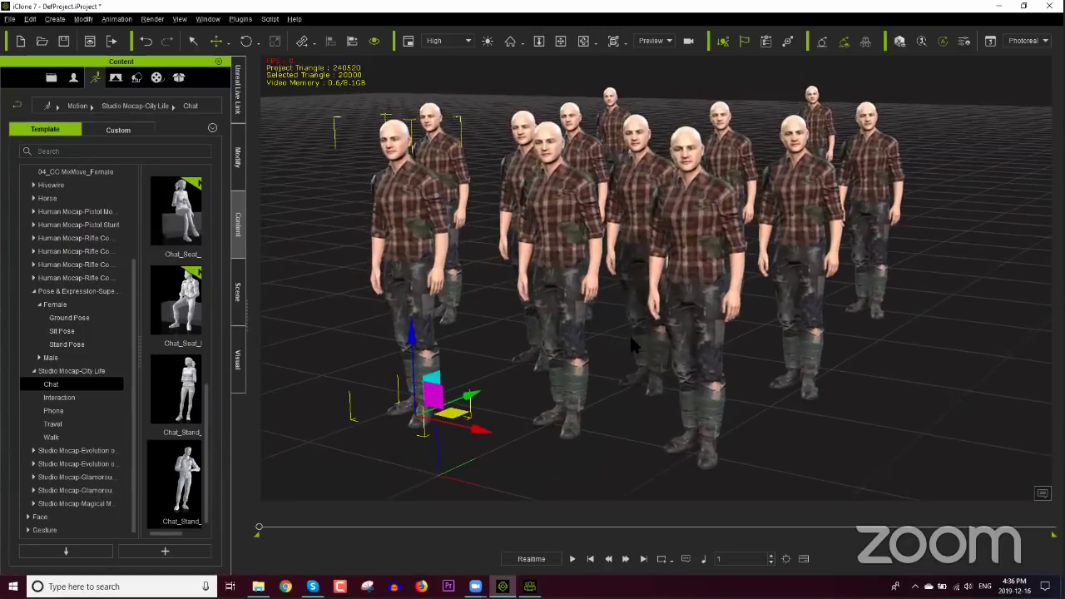
scroll(641, 306, up, 4)
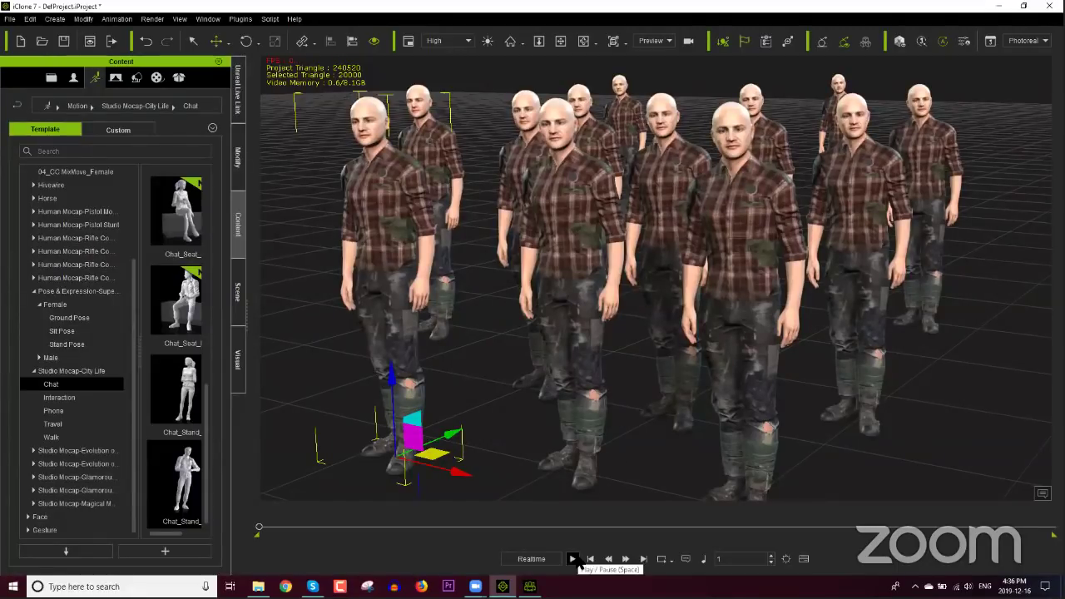
Step: Preview the crowd's Chat animation, start a new iClone project and return to Character Creator
click(572, 559)
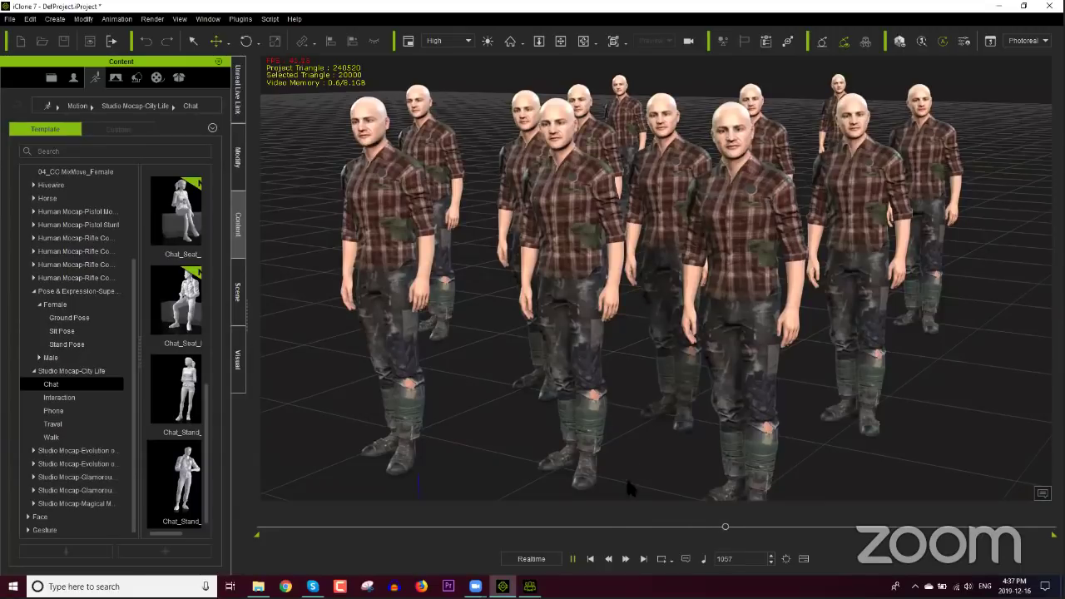
click(590, 558)
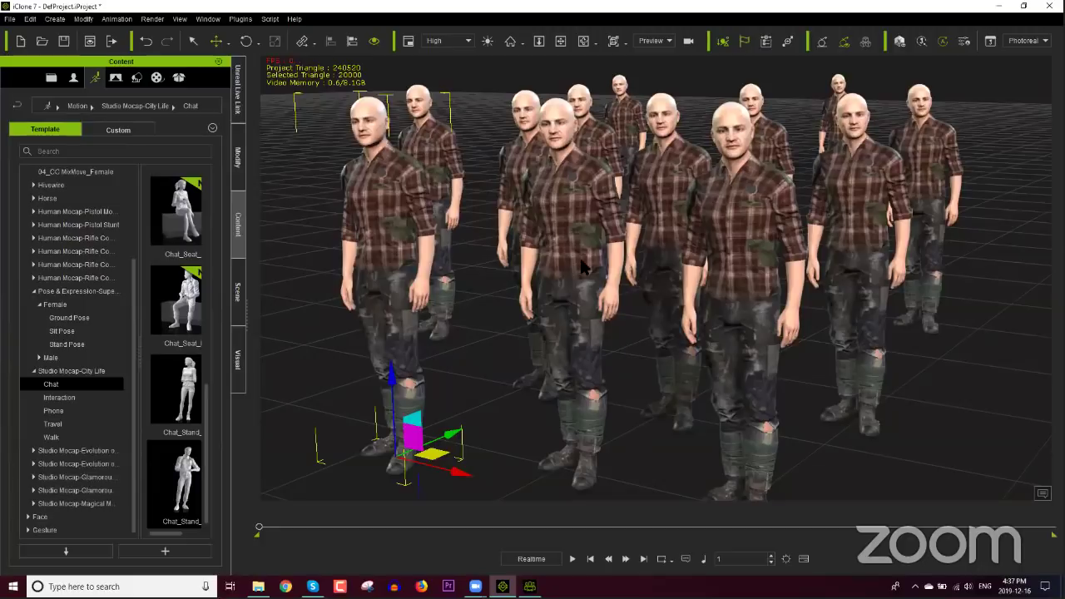
scroll(537, 246, down, 3)
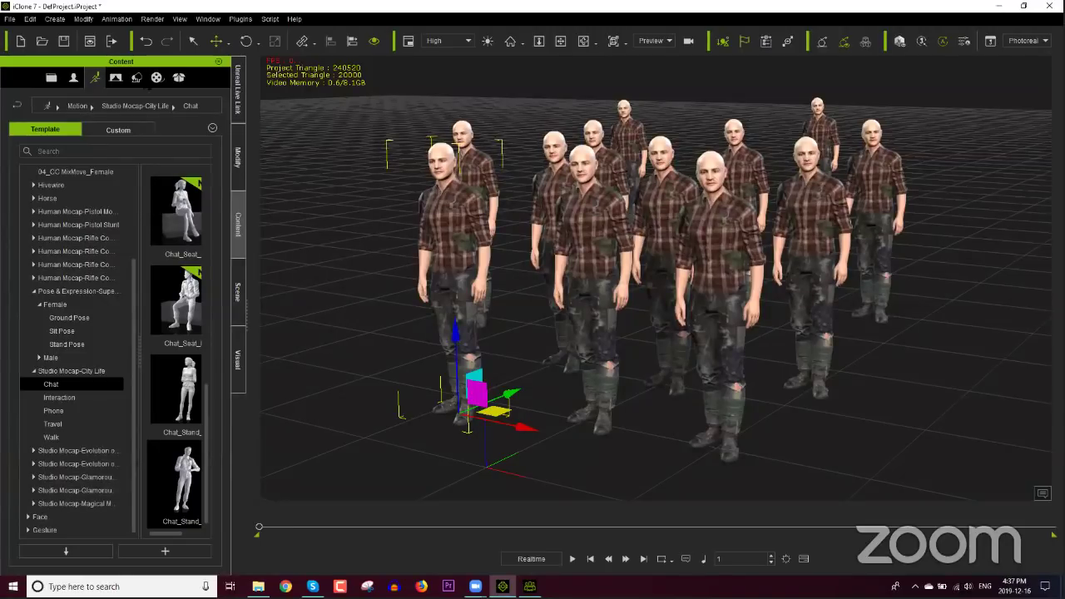
click(25, 44)
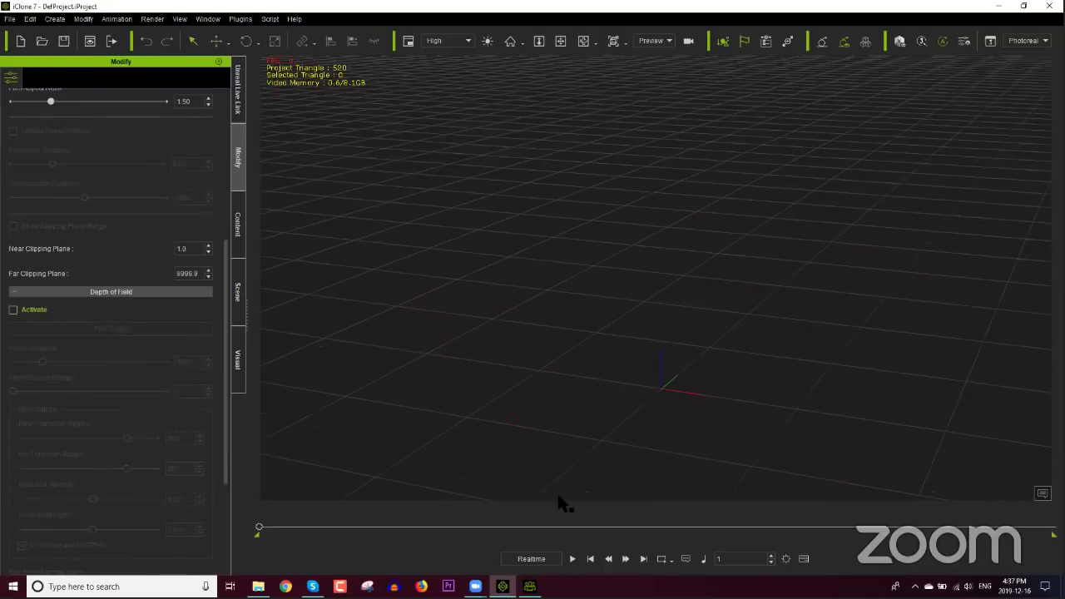
click(529, 585)
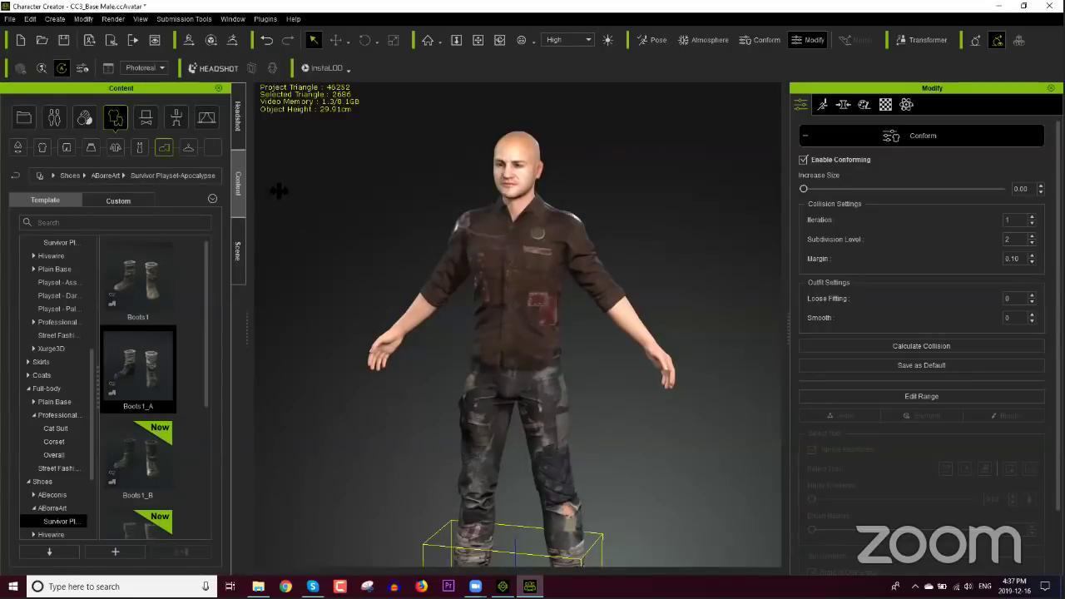
Step: Switch Headshot head generation to Pro mode
click(237, 116)
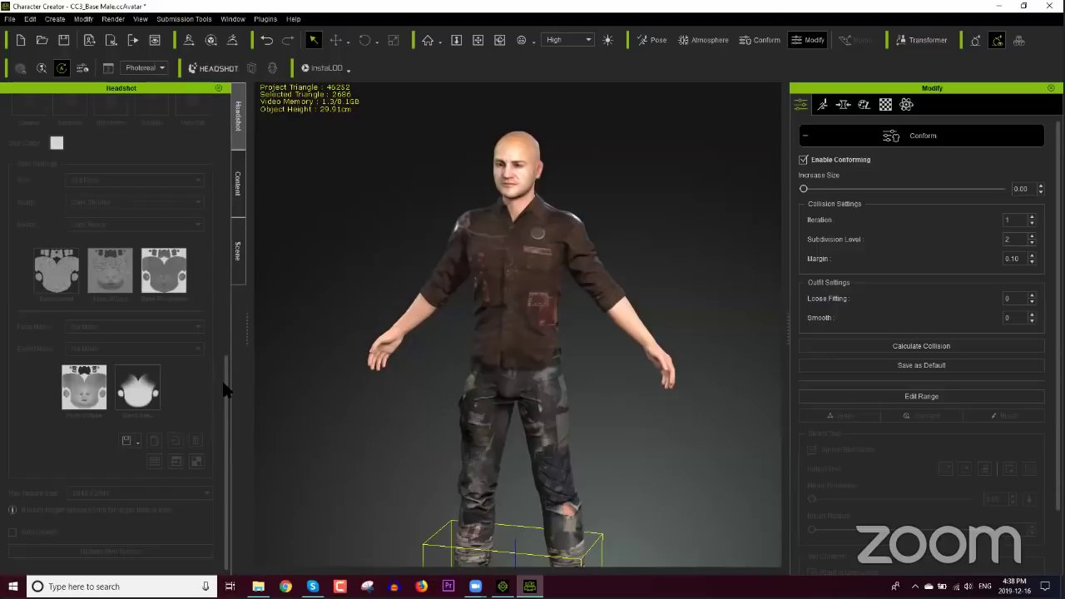
click(497, 277)
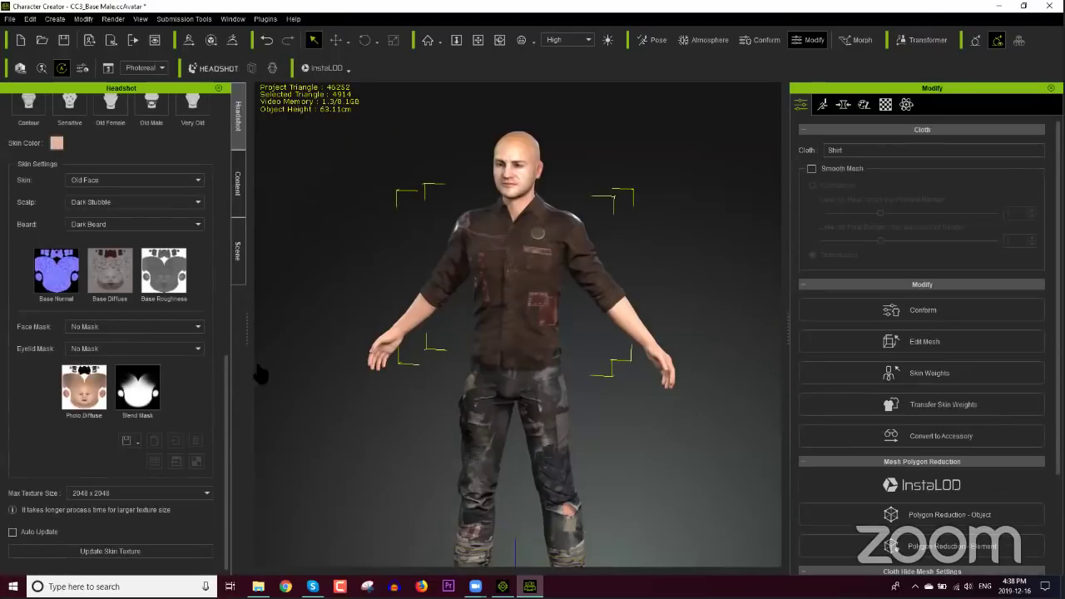
drag(230, 416, 238, 152)
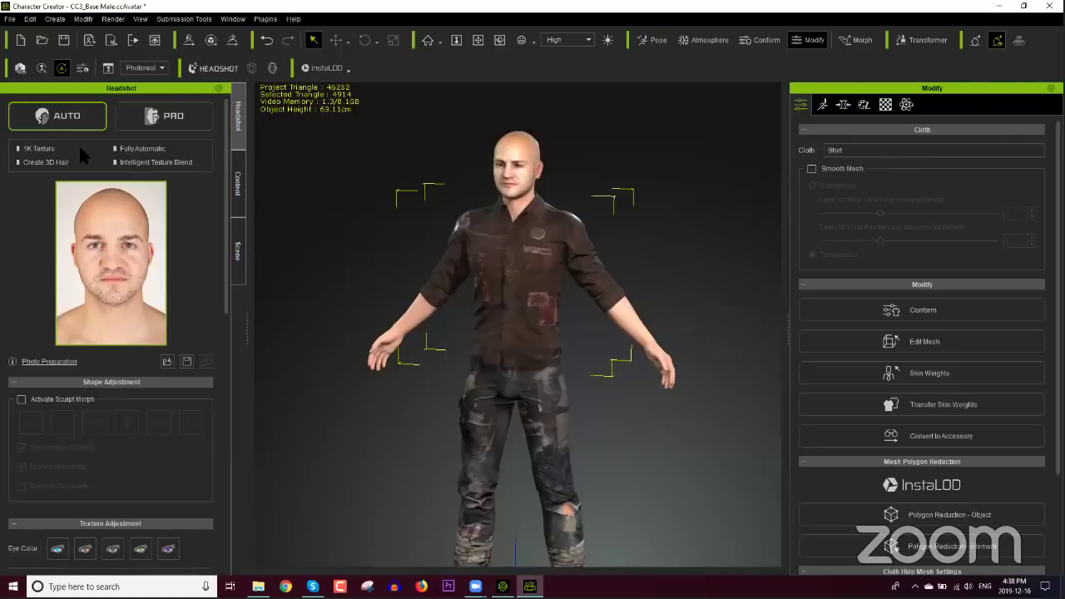
click(150, 119)
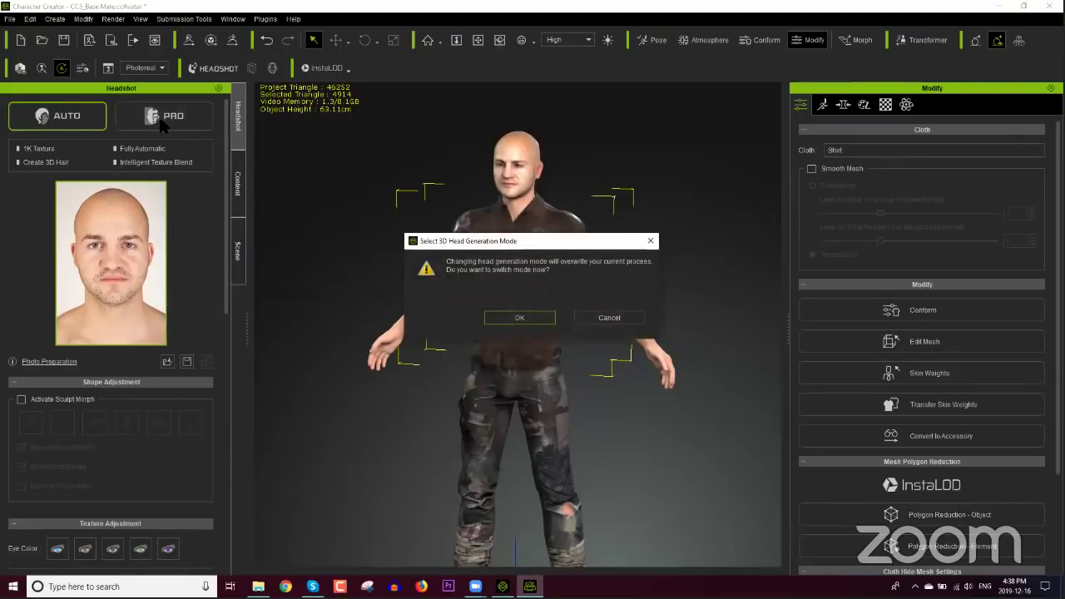
click(545, 318)
Step: Close Generate Character and start a new base-female project without saving
click(1005, 92)
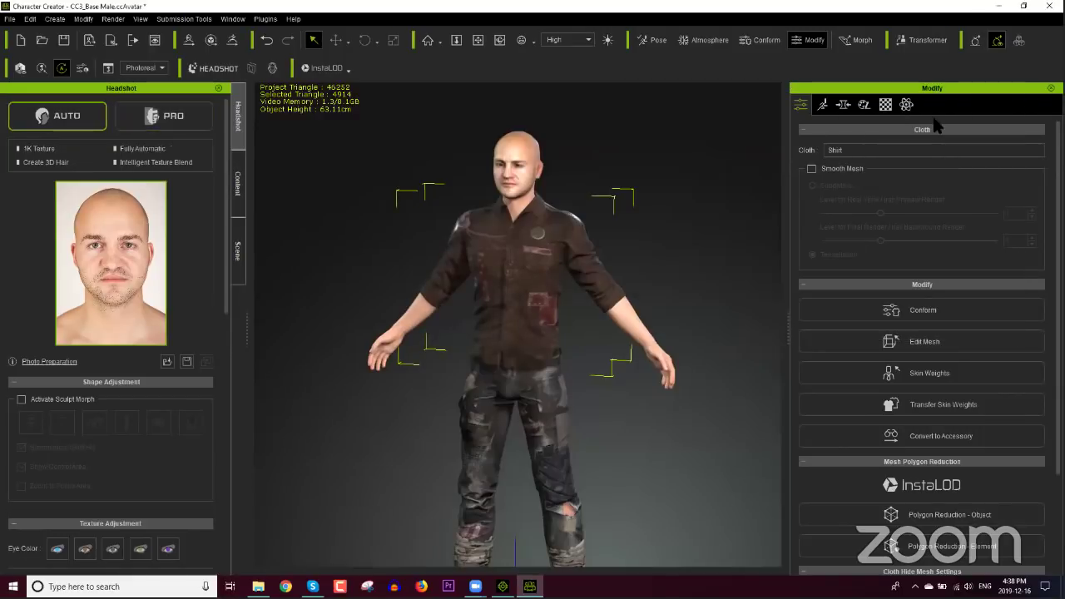
click(20, 39)
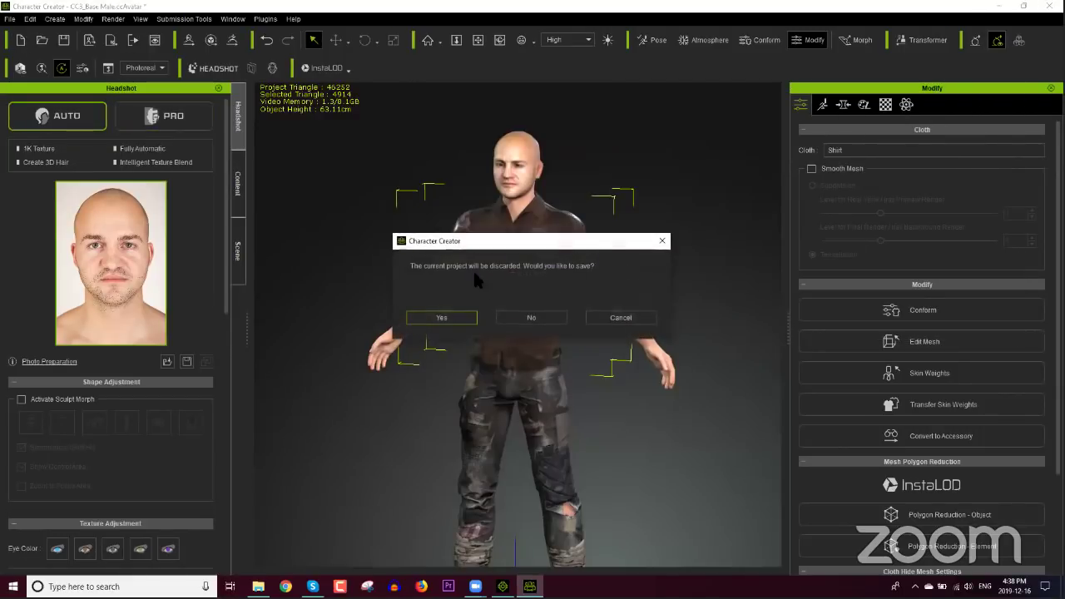
click(524, 320)
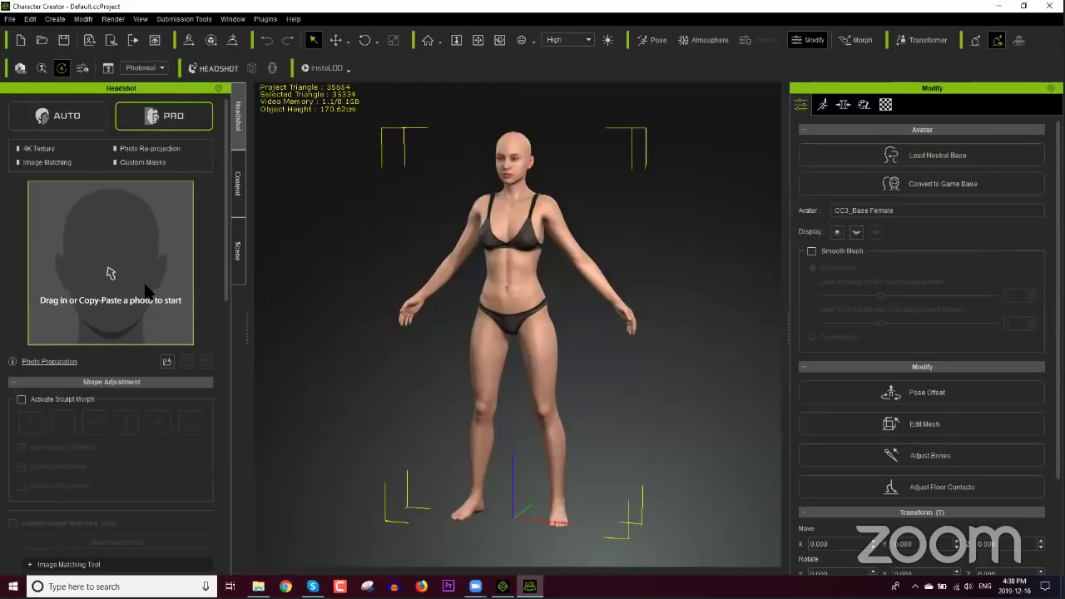
Step: Browse to Face Images > COLOR and pick the beautiful-black-girl-CDMKWY5 photo
click(138, 244)
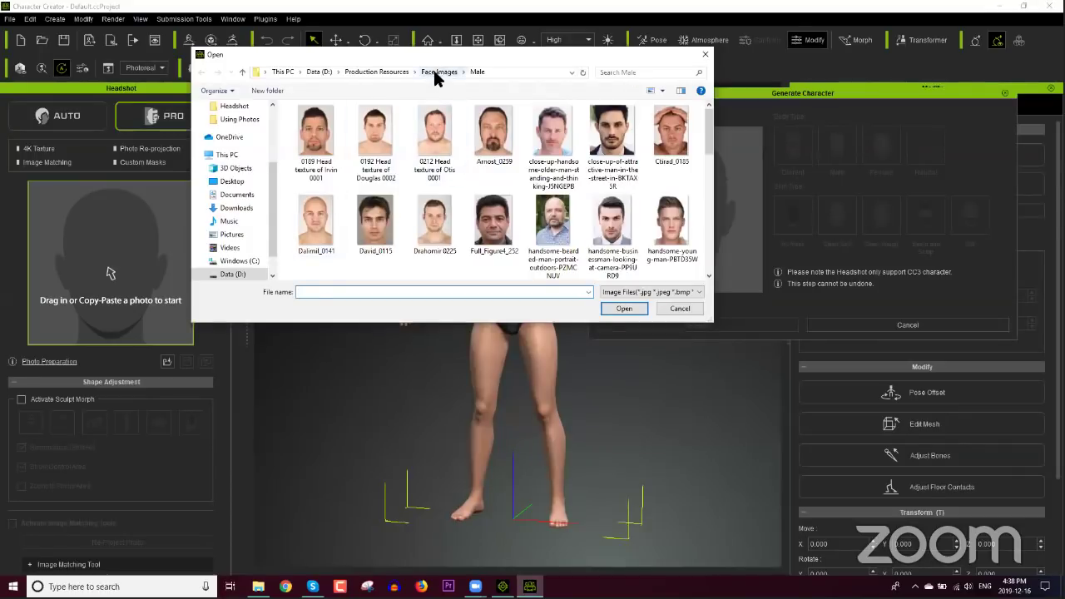
click(433, 70)
double_click(314, 134)
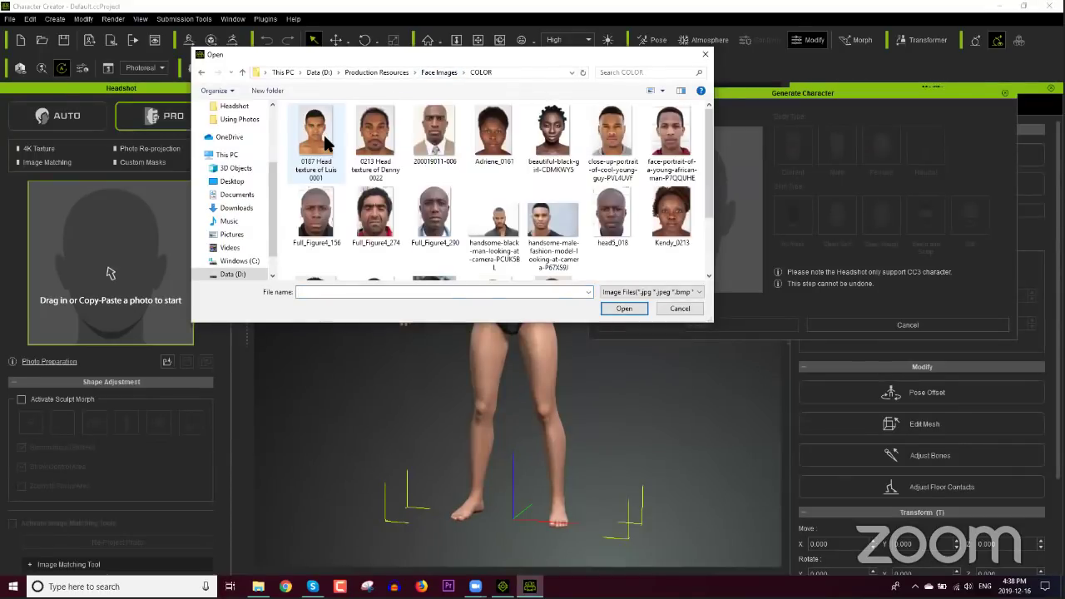
click(549, 142)
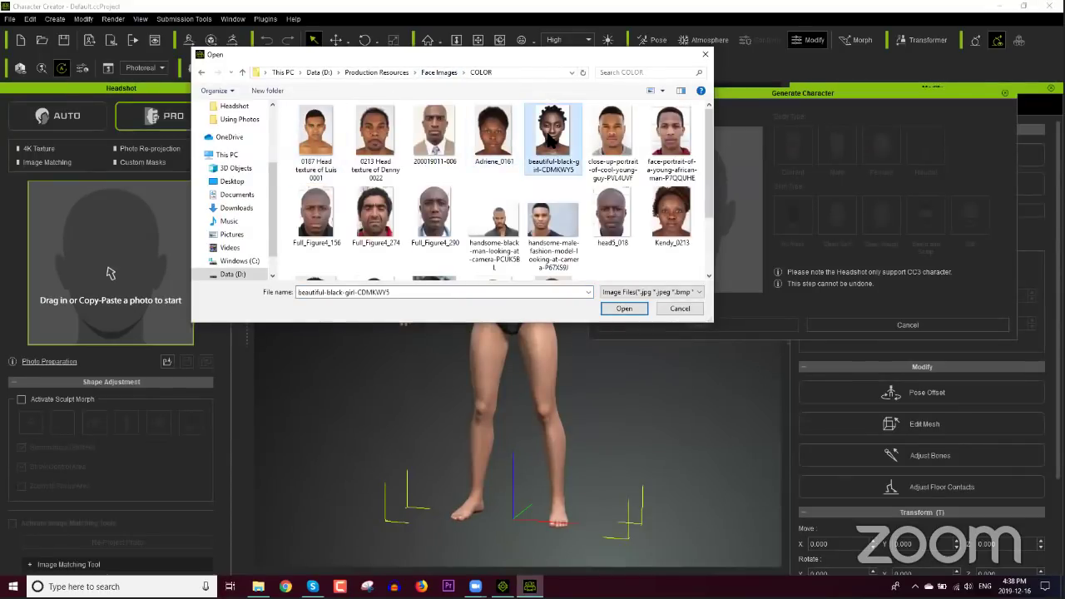
Step: Load the photo and generate the character with Clean Soft skin, then inspect it
double_click(550, 140)
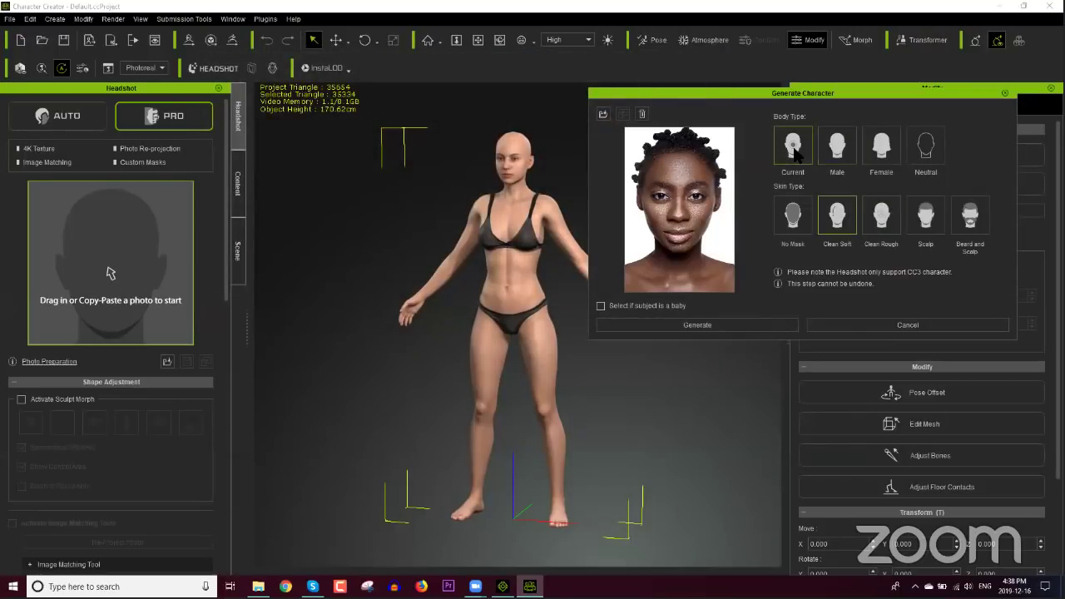
click(712, 324)
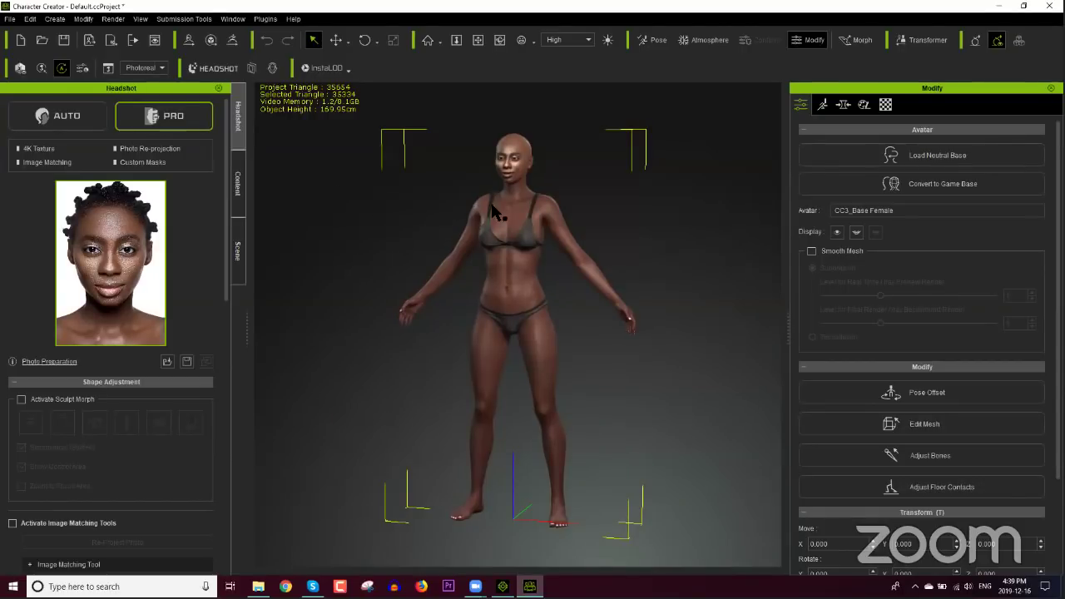
right_drag(496, 214, 591, 310)
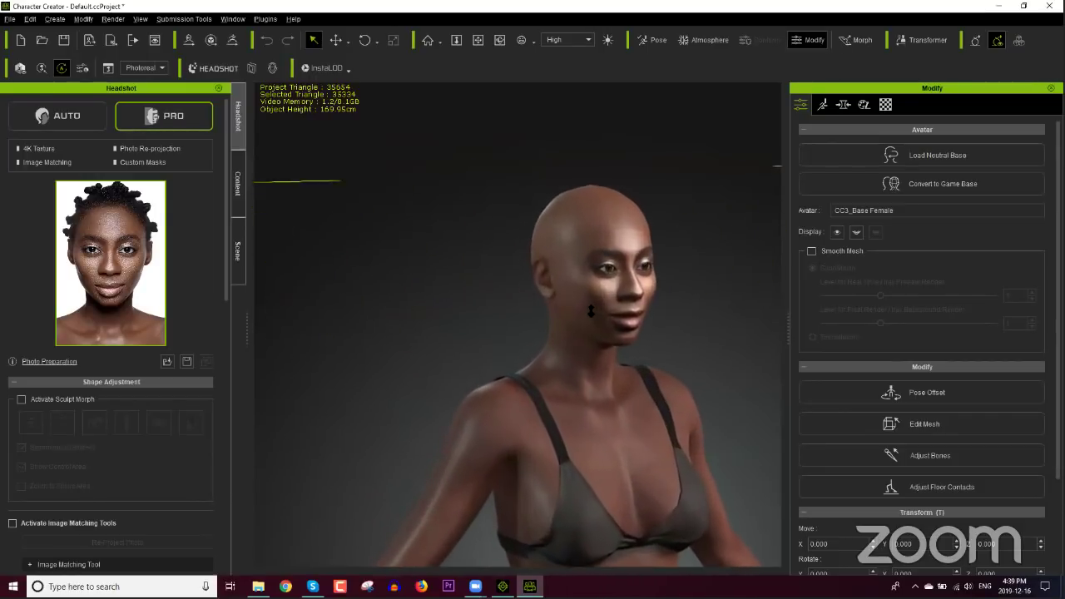
Step: Set Face Mask to Default Even and Eyelid Mask to Minimum Eyelid Rim, then update the skin texture
drag(226, 267, 225, 374)
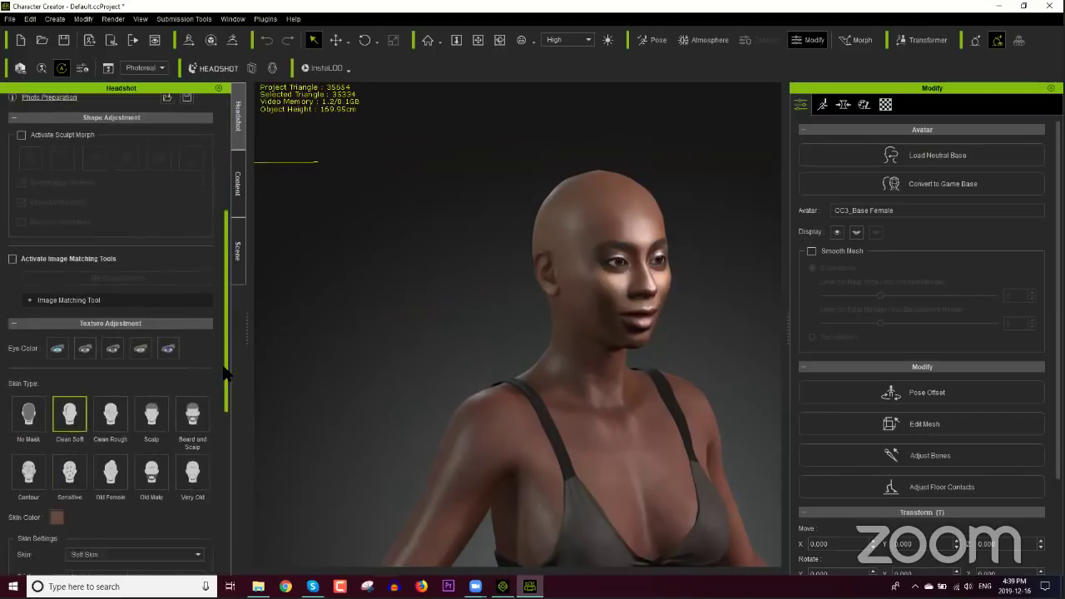
scroll(225, 374, down, 2)
click(34, 324)
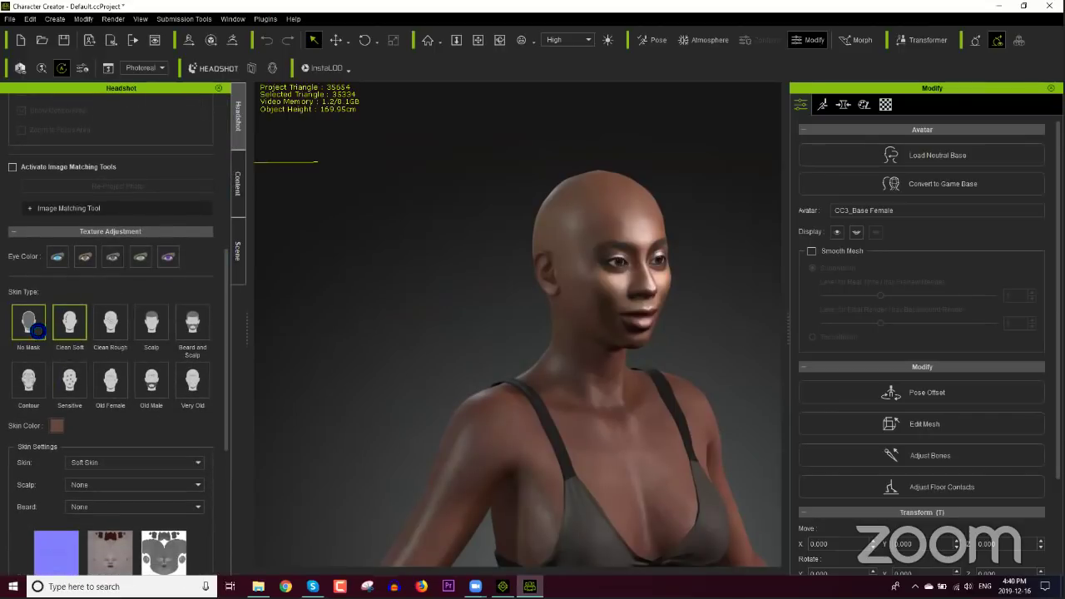
drag(226, 404, 228, 549)
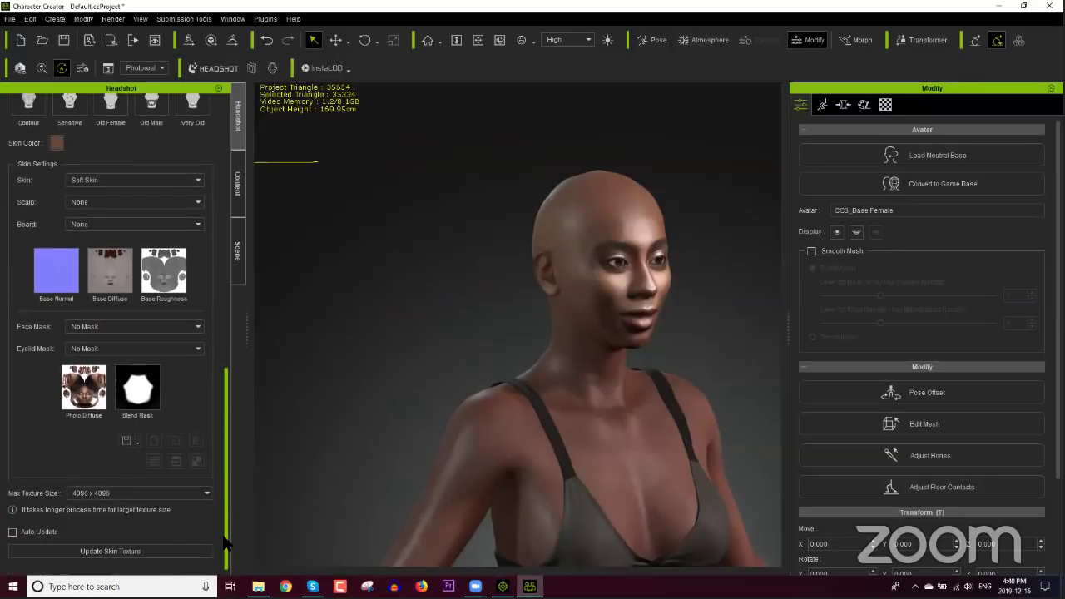
click(138, 554)
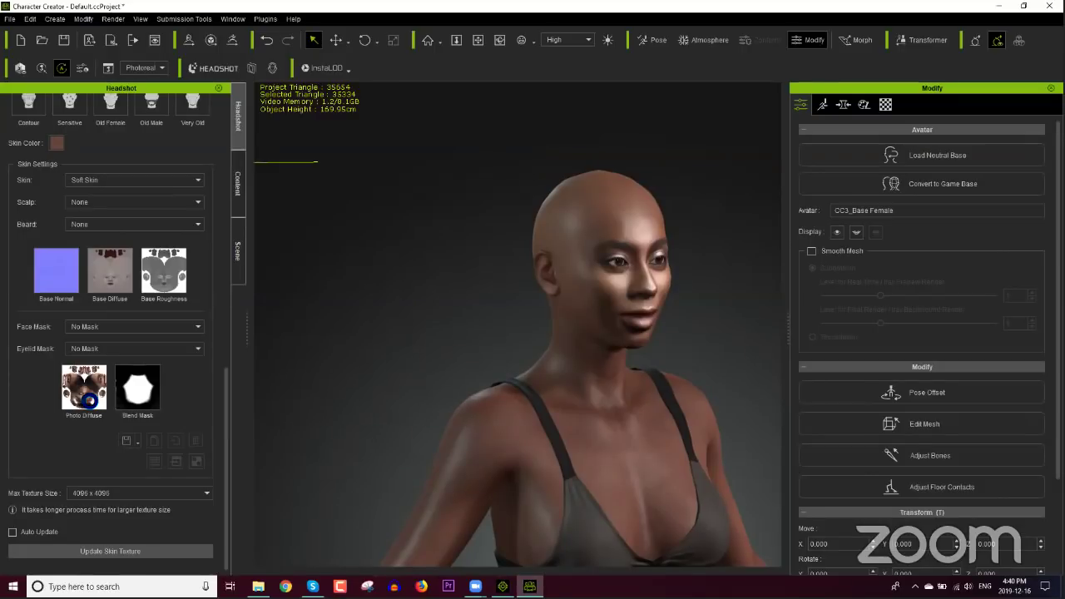
Step: Orbit close to the face in profile to inspect the new texture
right_drag(544, 376, 622, 331)
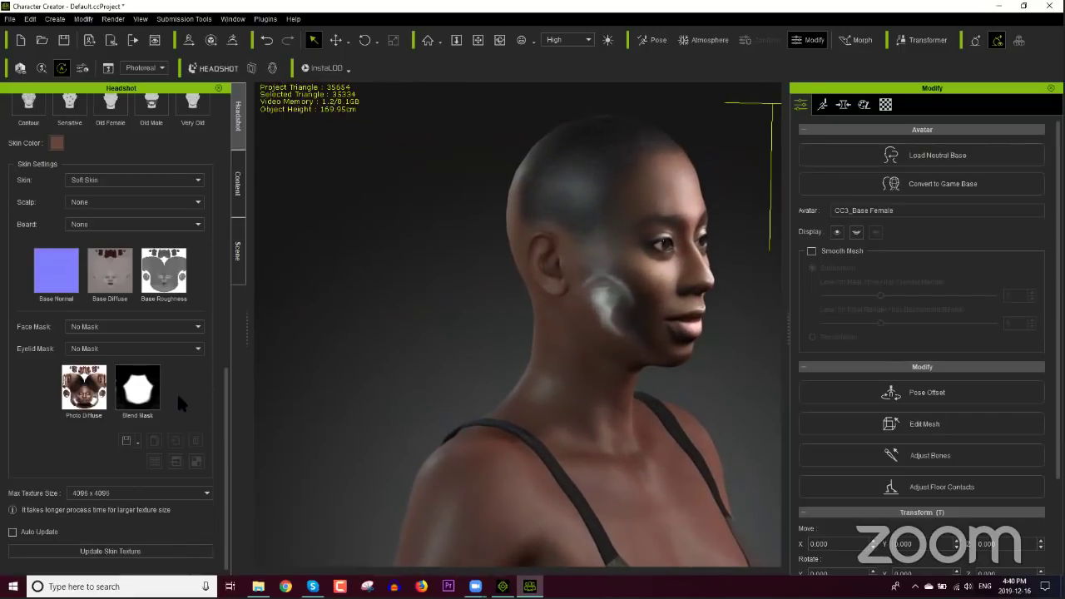
mouse_move(83, 387)
mouse_move(88, 406)
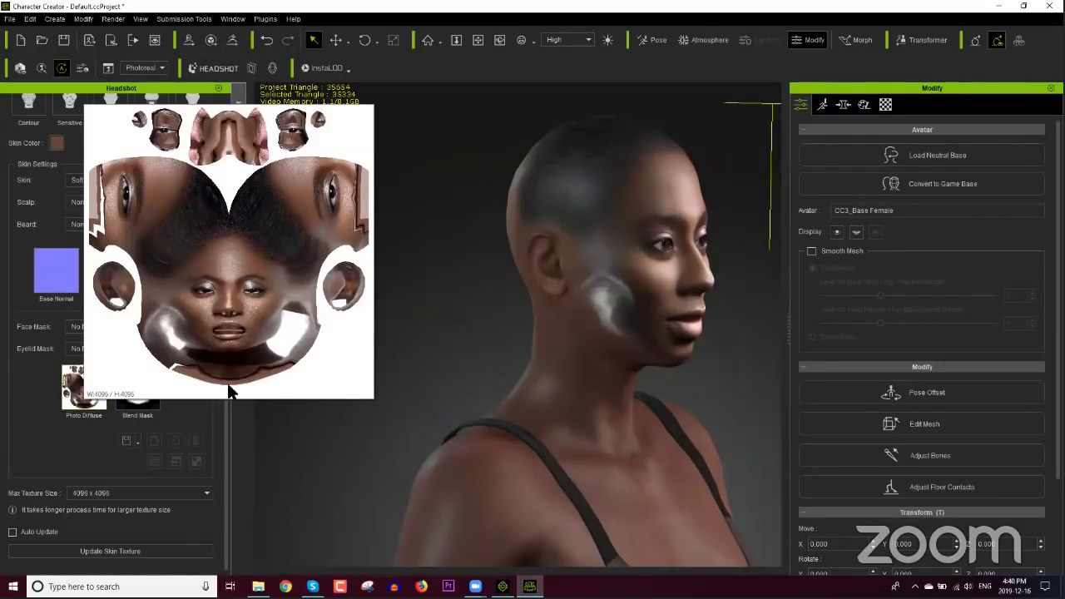
scroll(225, 412, up, 5)
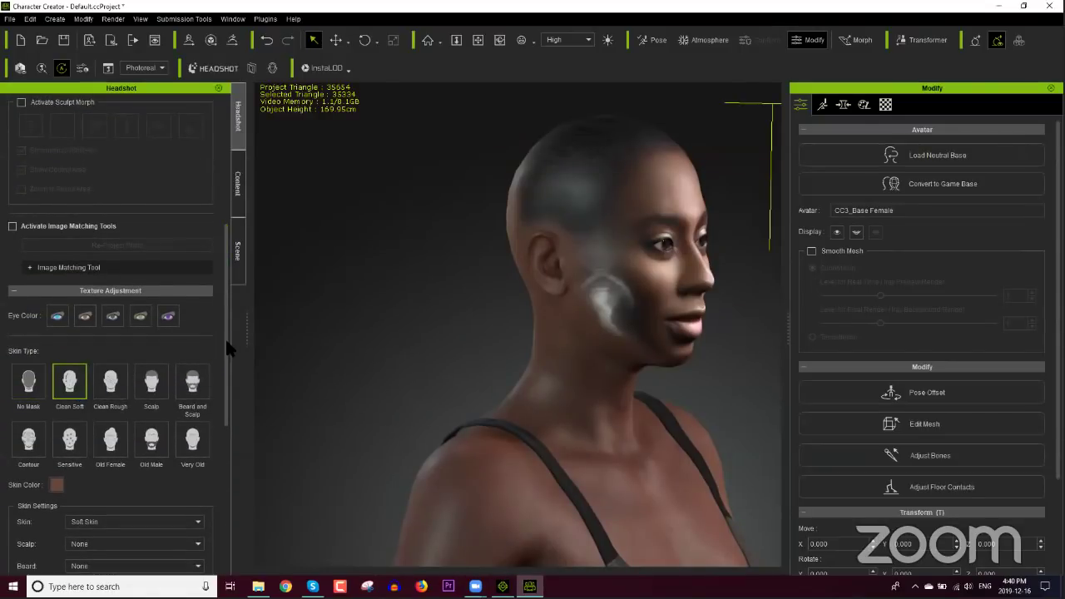
scroll(225, 478, down, 5)
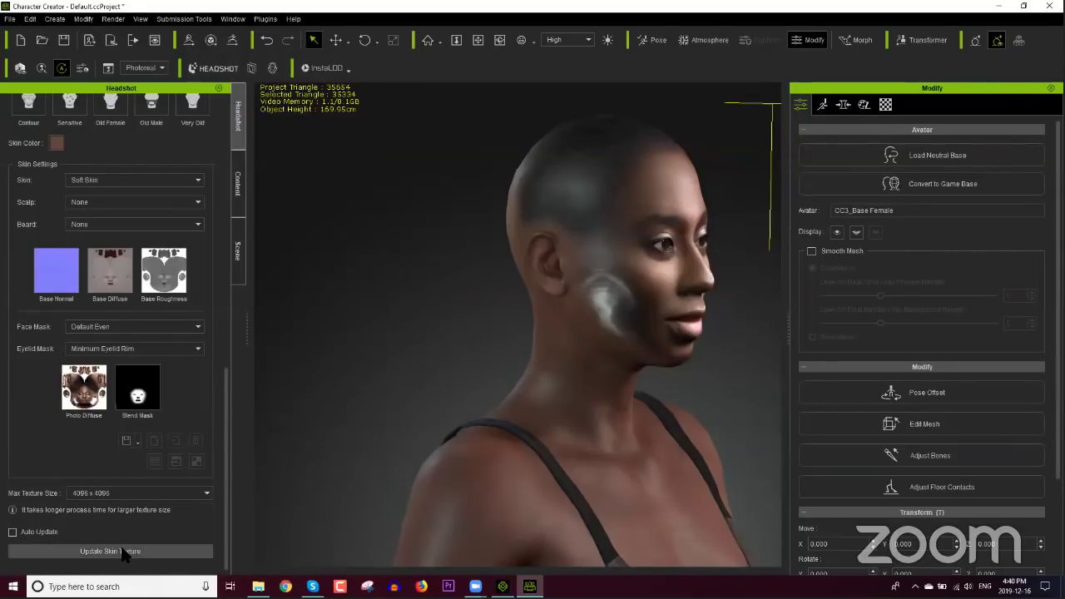
Step: Rerun Update Skin Texture to clear the cheek smudge and view the face head-on
click(127, 551)
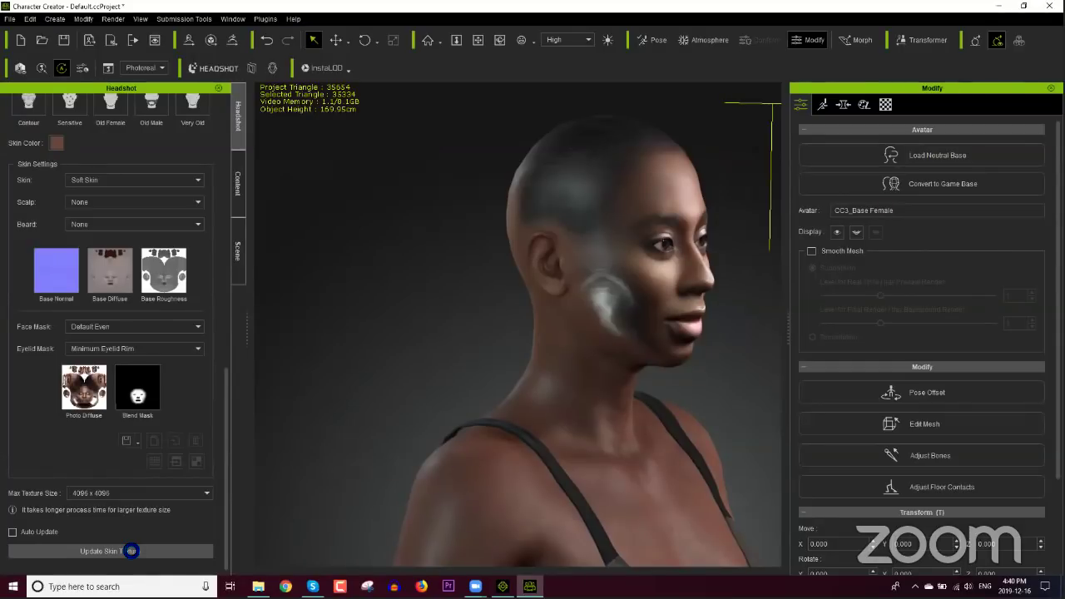
middle_drag(690, 353, 588, 420)
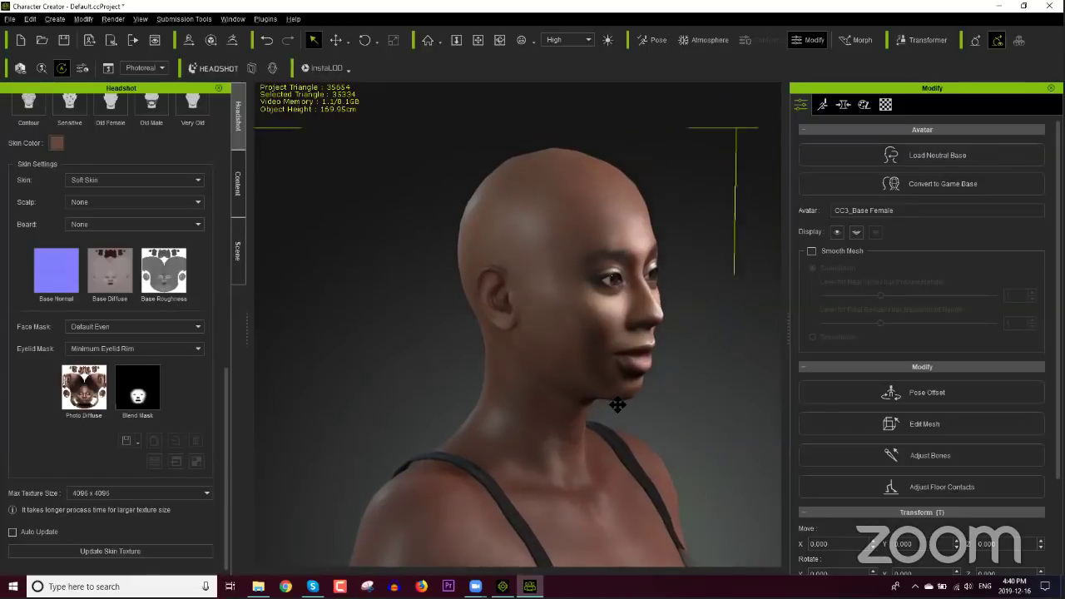
scroll(593, 410, up, 3)
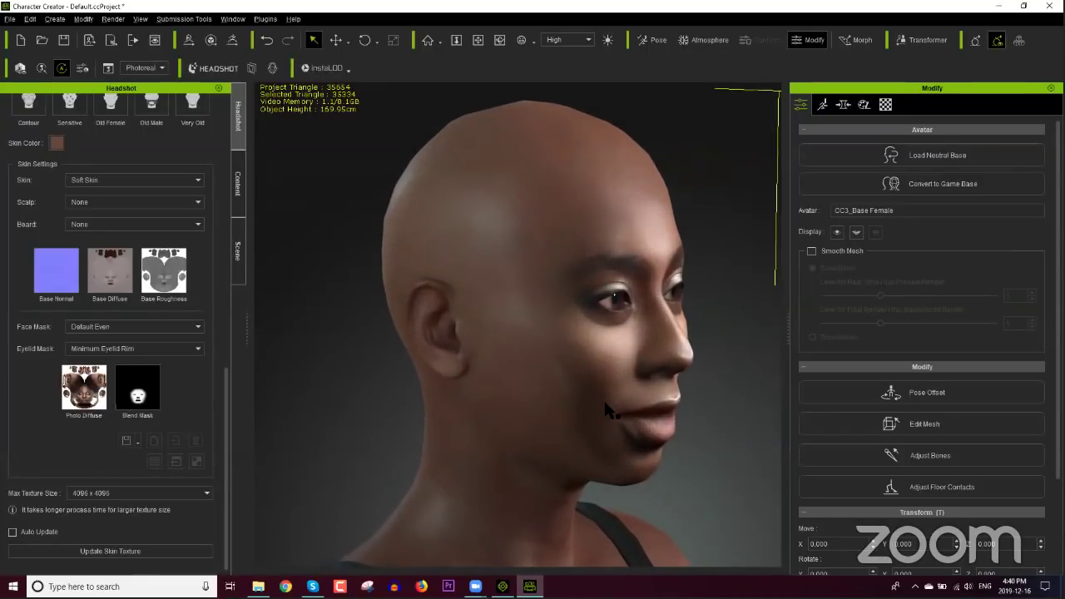
right_drag(593, 411, 565, 408)
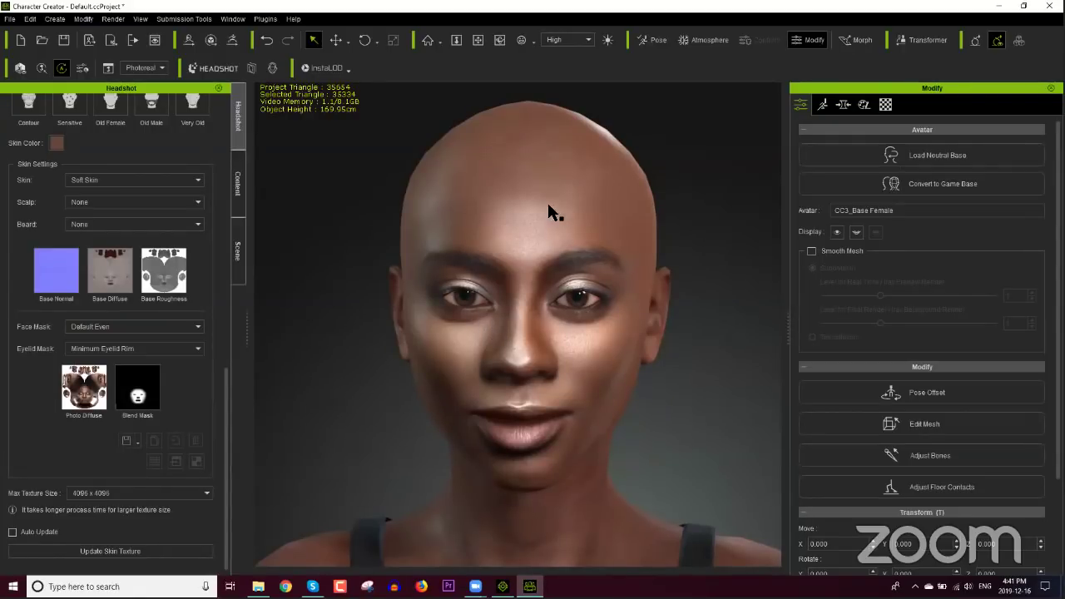
Step: Apply the Light Skin short curly hairstyle from Hair > Conforming Hair Vol. 1
click(238, 191)
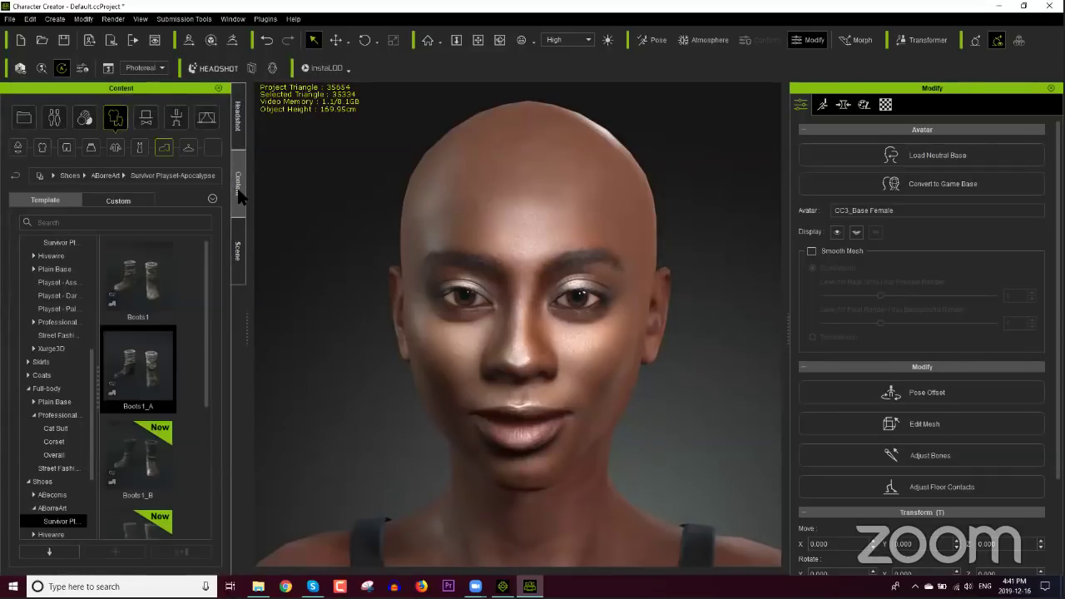
click(57, 121)
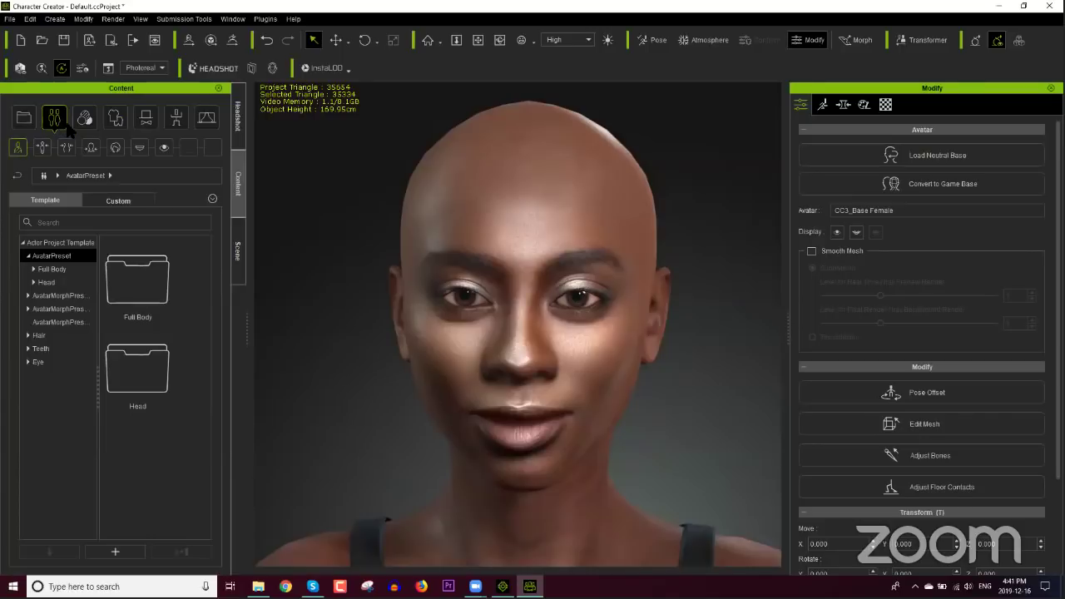
click(115, 149)
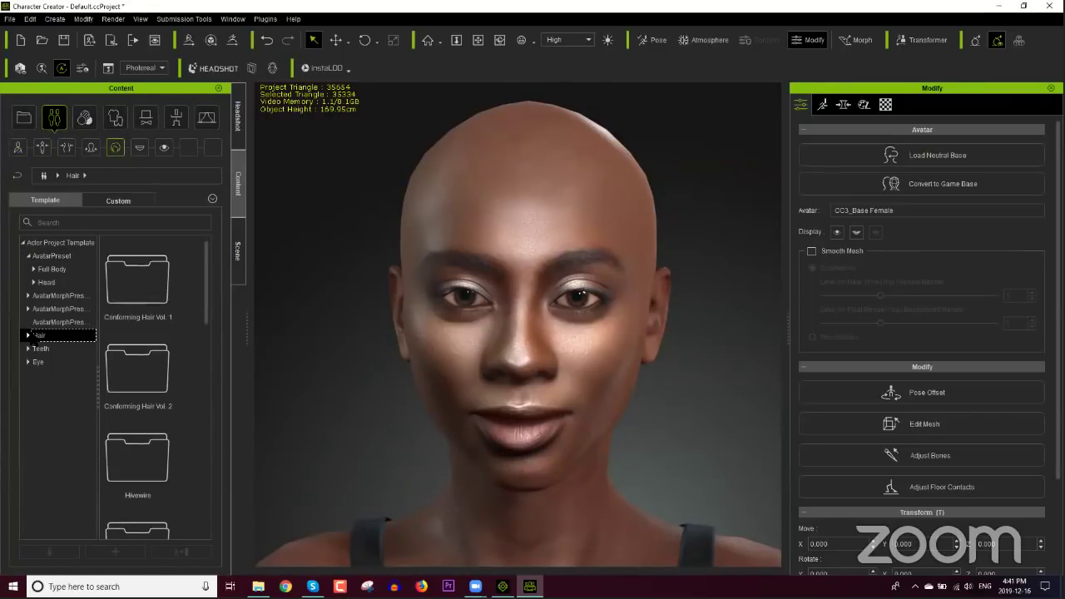
click(28, 336)
click(62, 347)
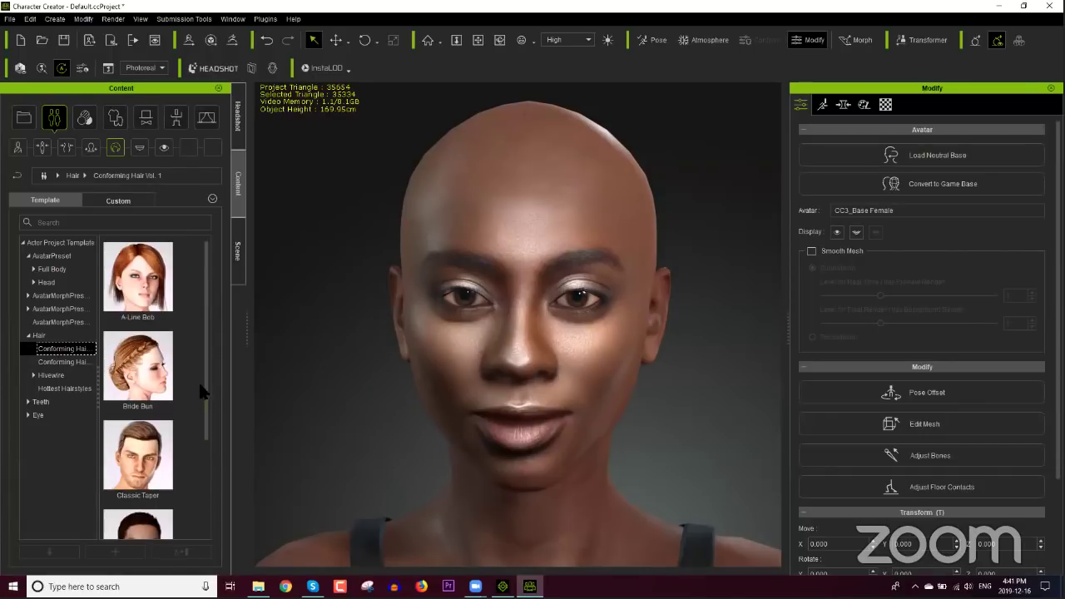
drag(208, 381, 206, 472)
double_click(161, 422)
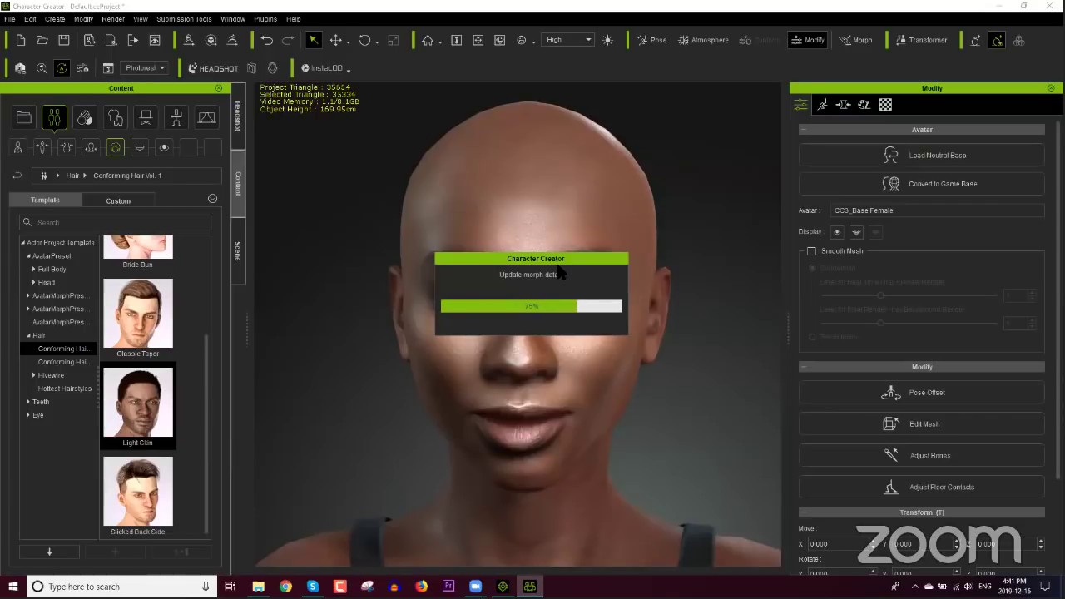
right_drag(688, 314, 704, 311)
click(239, 125)
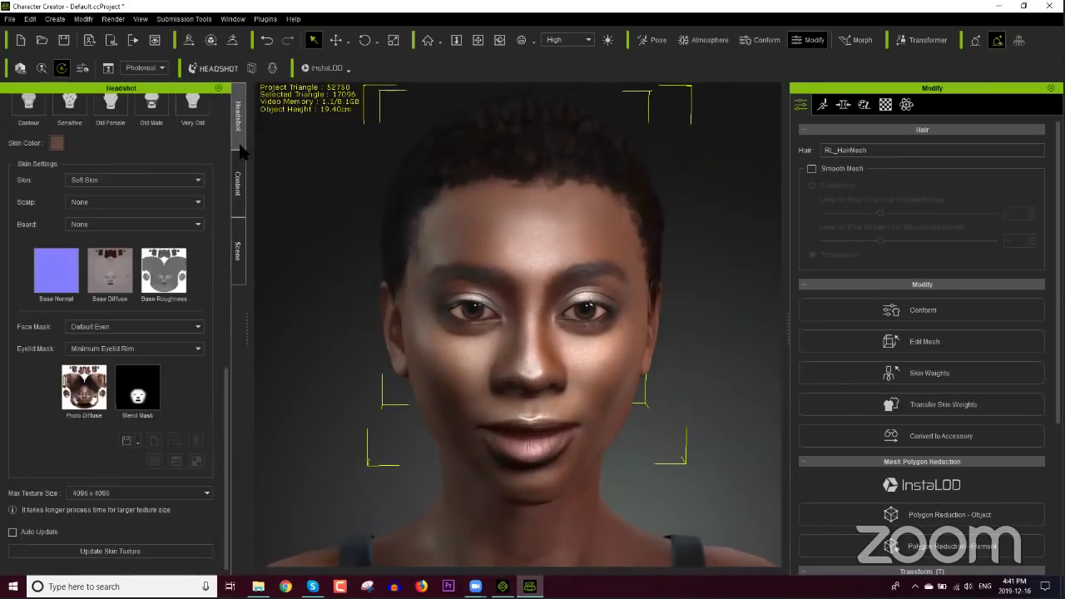
Step: In Shape Adjustment, tick Activate Image Matching Tools to overlay the photo at 70 opacity
drag(226, 361, 238, 117)
scroll(191, 158, up, 1)
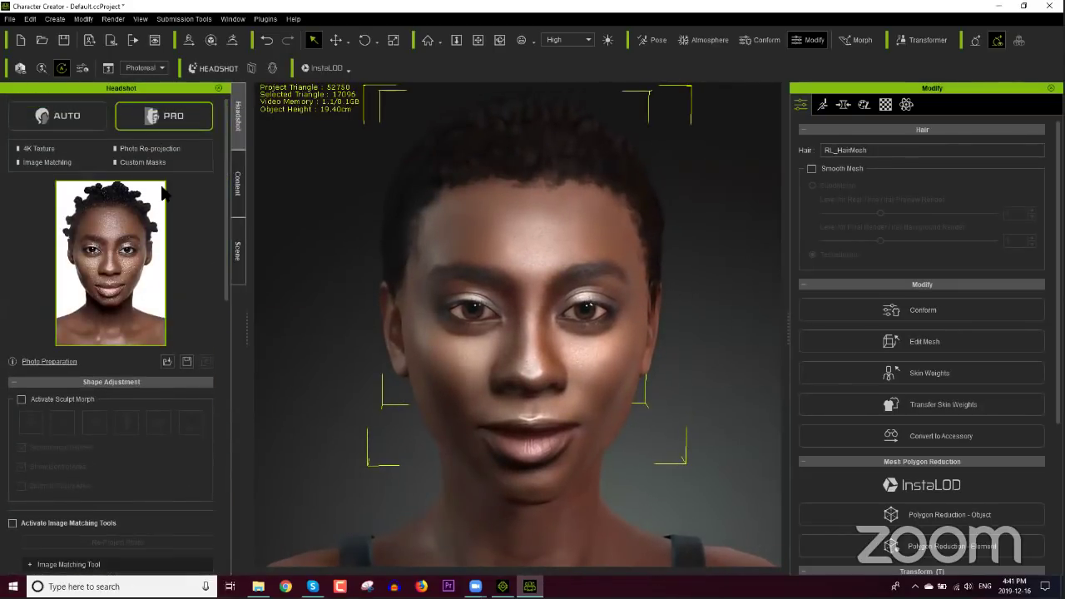
mouse_move(133, 208)
drag(225, 264, 229, 334)
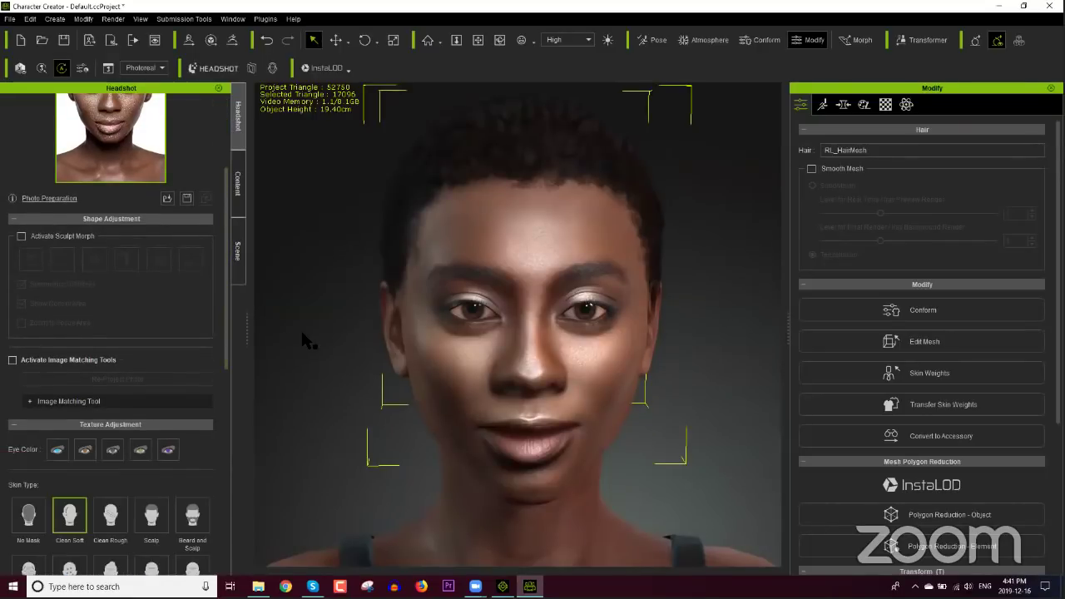
click(60, 360)
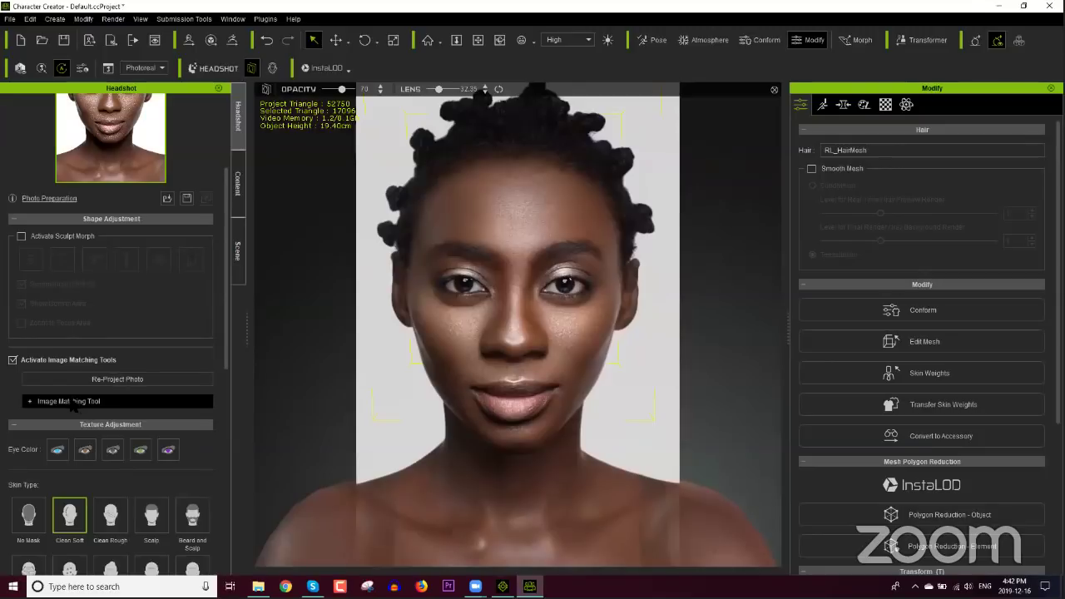
Step: Try several reference photo opacities to compare the overlay against the 3D head
click(68, 402)
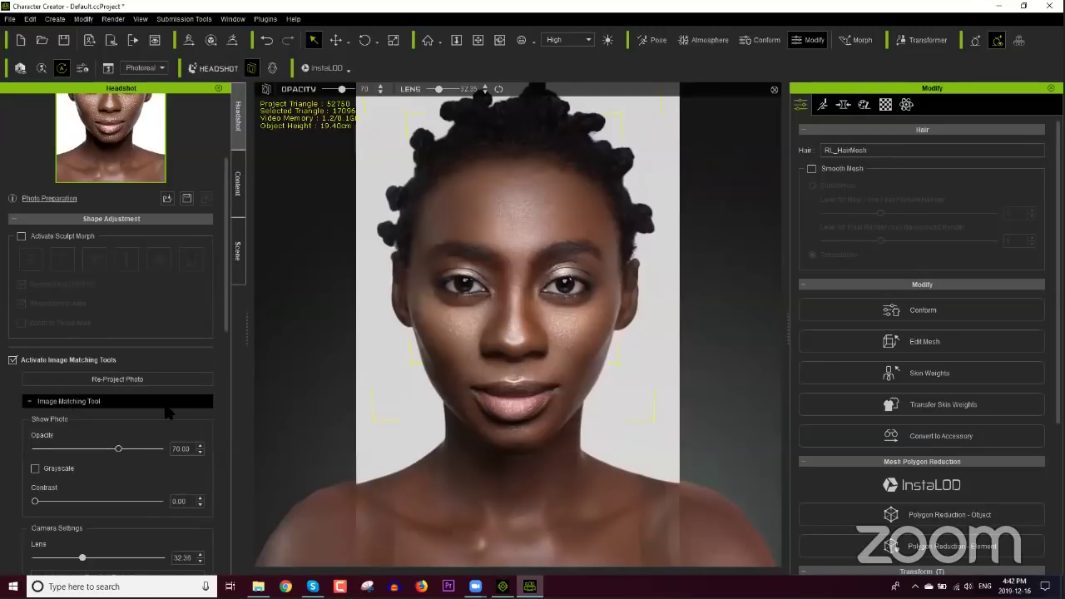
drag(226, 309, 226, 382)
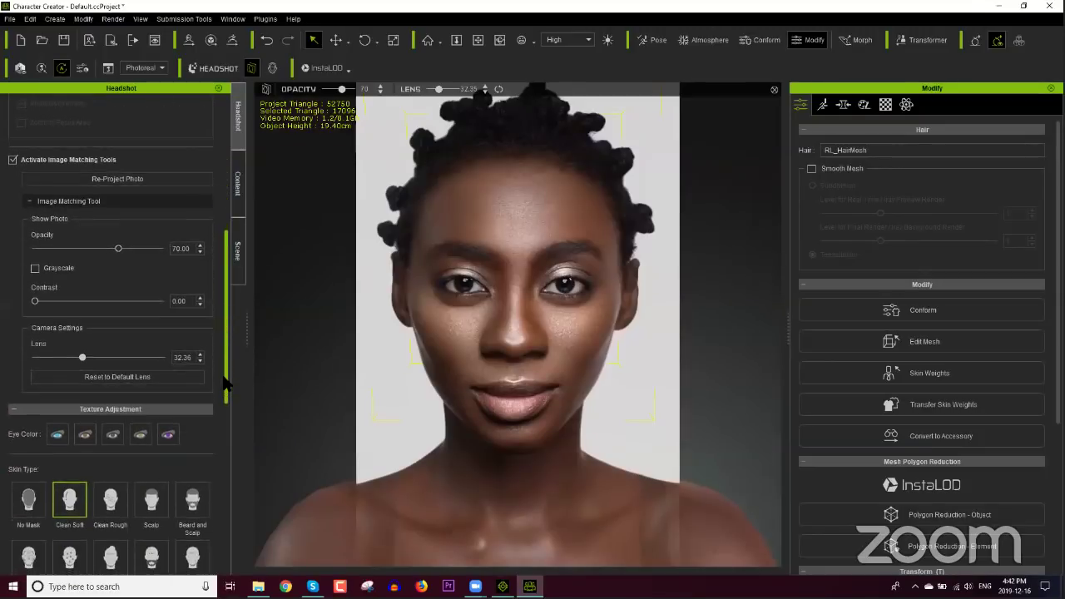
drag(119, 249, 36, 253)
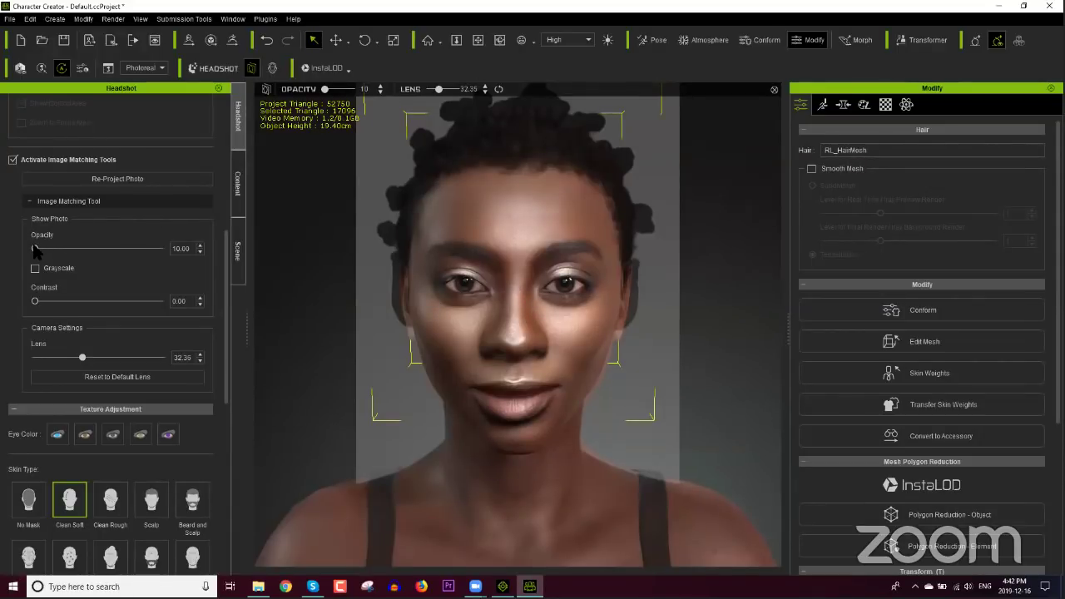
drag(34, 249, 166, 248)
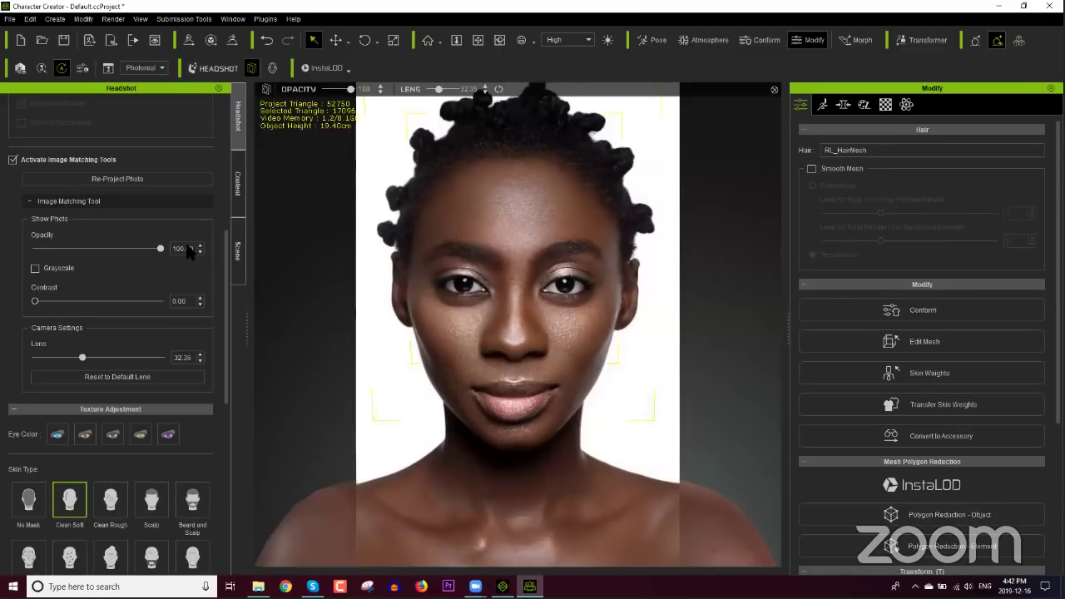
drag(161, 249, 22, 257)
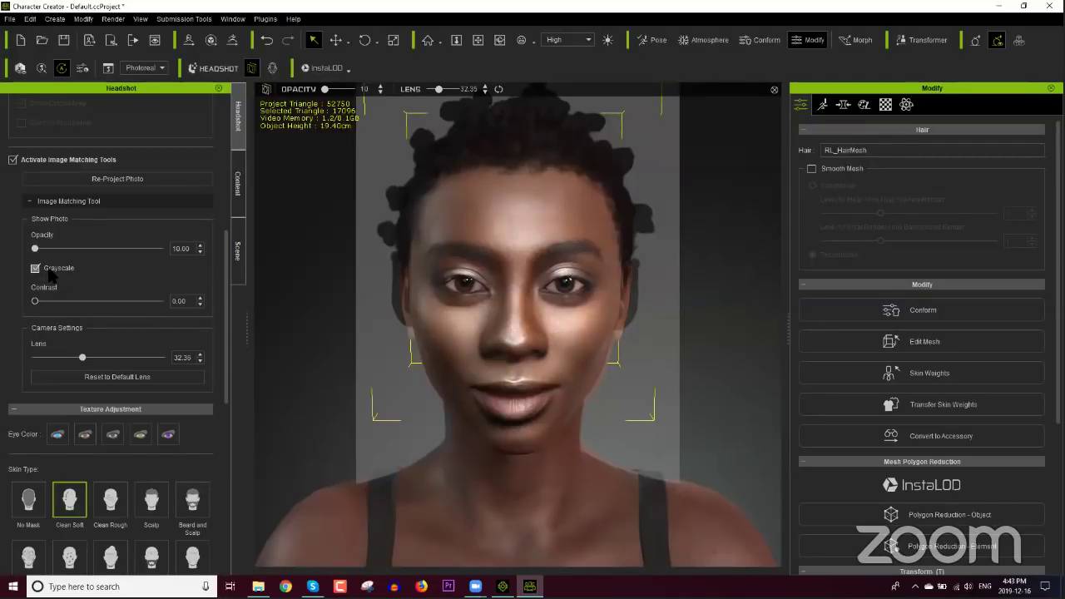
drag(41, 250, 35, 252)
drag(35, 249, 62, 257)
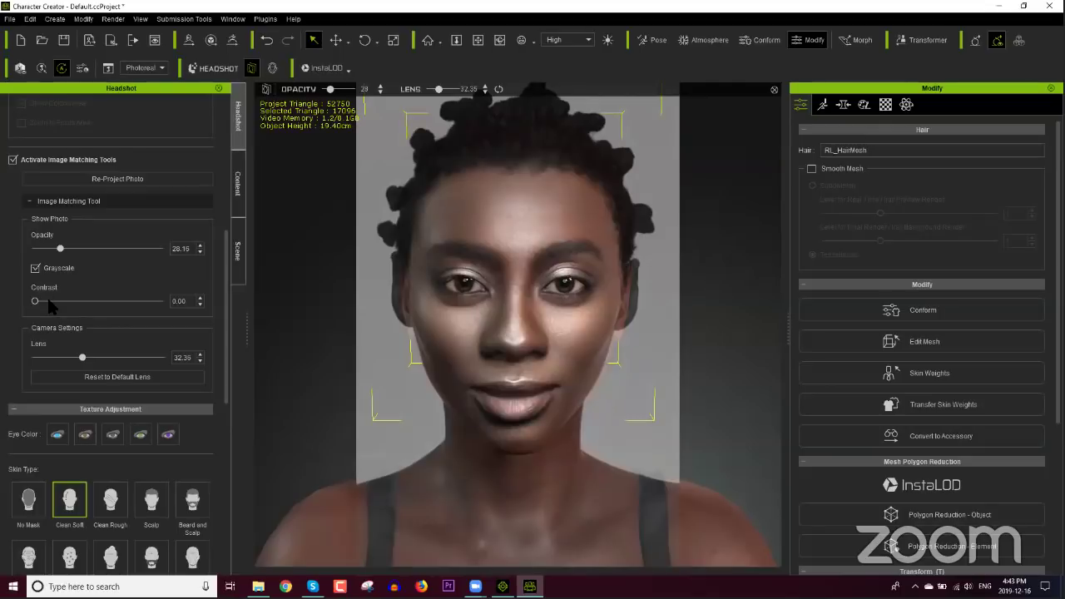
Step: Raise the photo contrast to 100 and set the overlay opacity to about 31
drag(101, 300, 87, 308)
drag(162, 306, 210, 306)
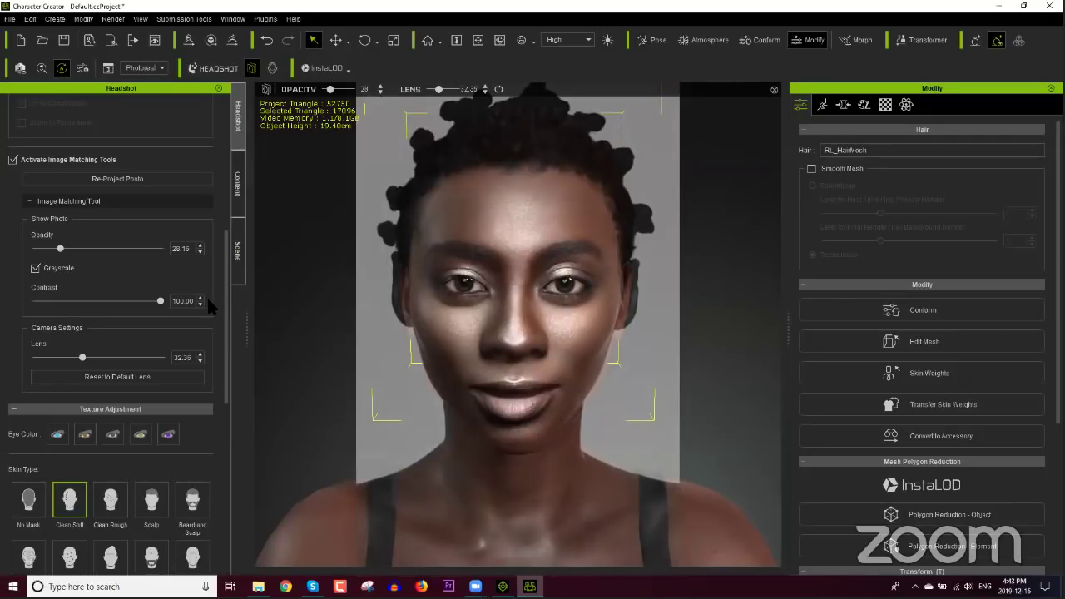
drag(59, 250, 63, 250)
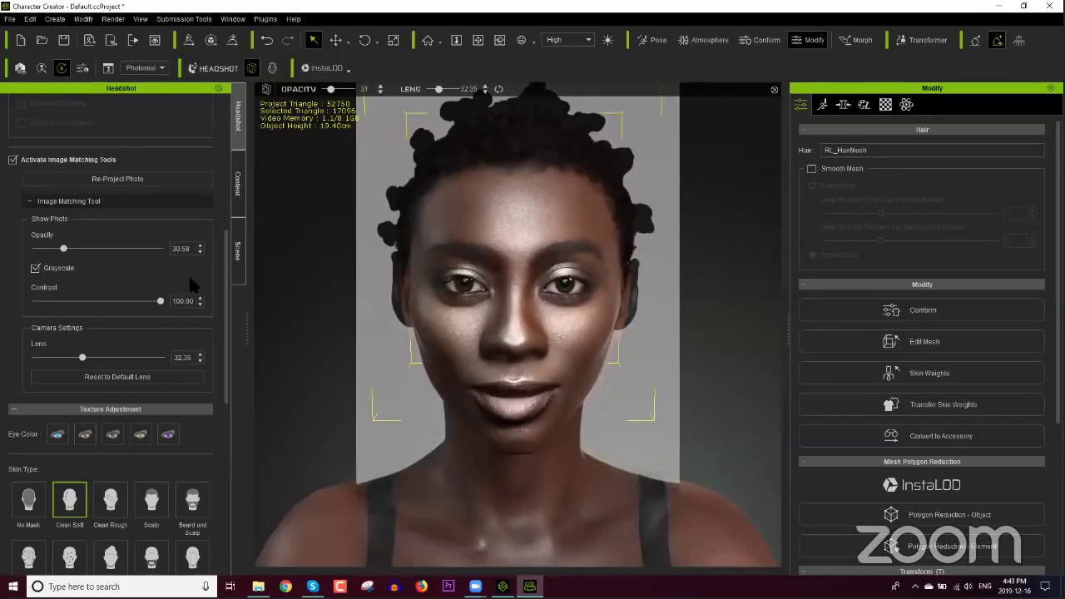
drag(225, 271, 221, 181)
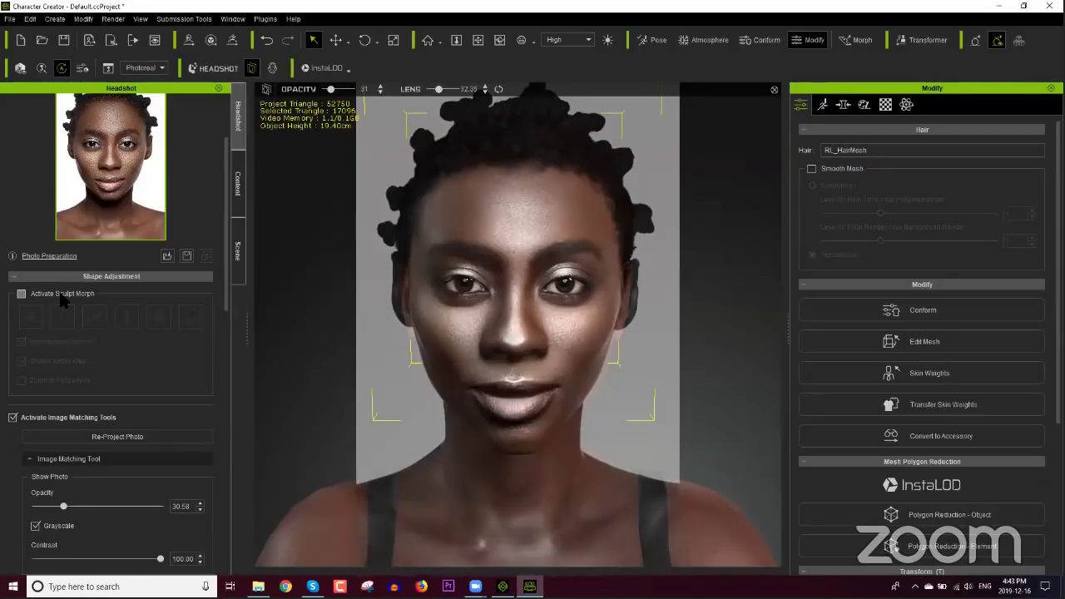
Step: Check Activate Sculpt Morph and leave Show Control Area unchecked
click(61, 296)
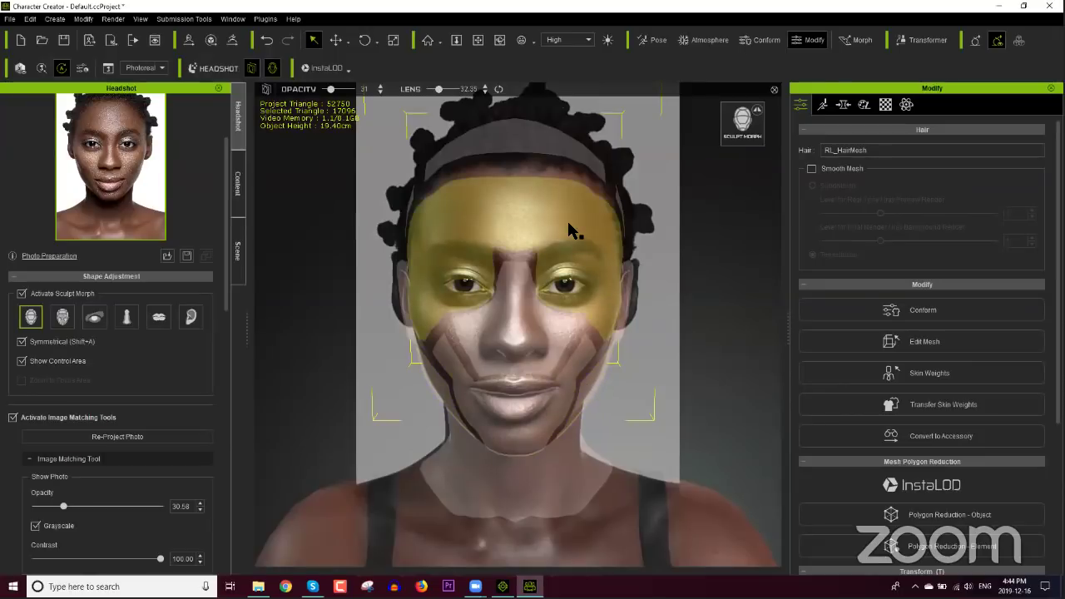
click(62, 361)
click(63, 361)
click(66, 361)
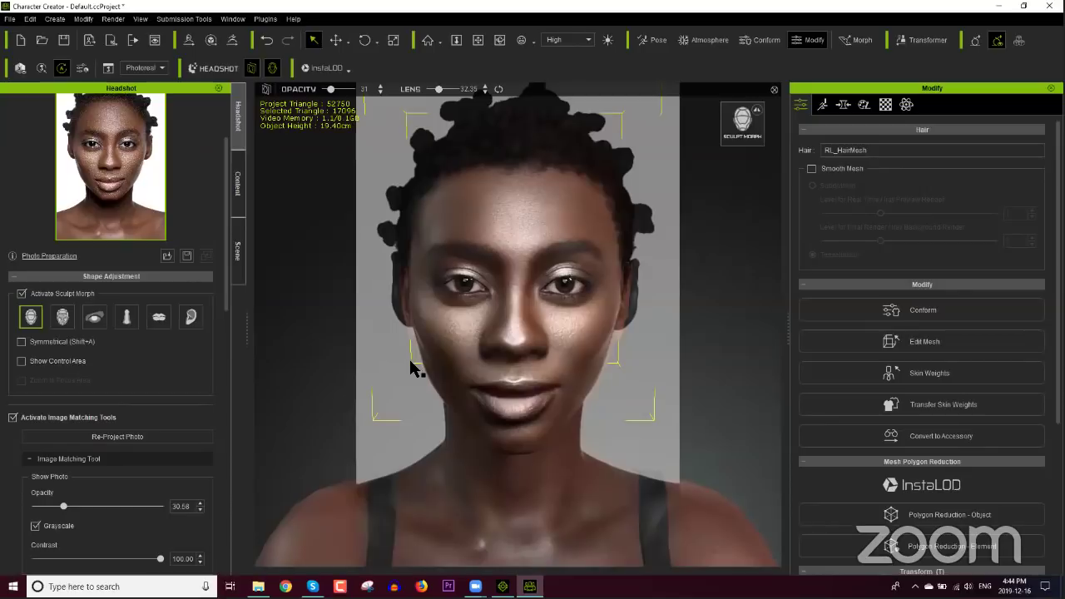
Step: Sculpt the left jaw narrower until Jaw Width L reaches -100
click(596, 375)
mouse_move(596, 376)
mouse_down()
mouse_move(585, 371)
mouse_move(649, 400)
mouse_up()
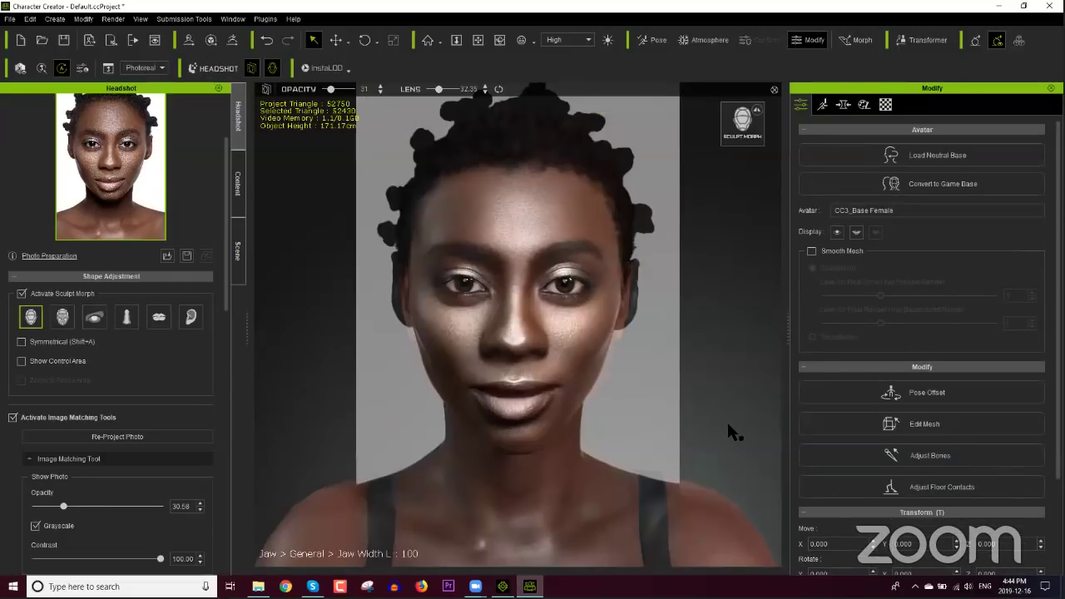
drag(727, 430, 727, 431)
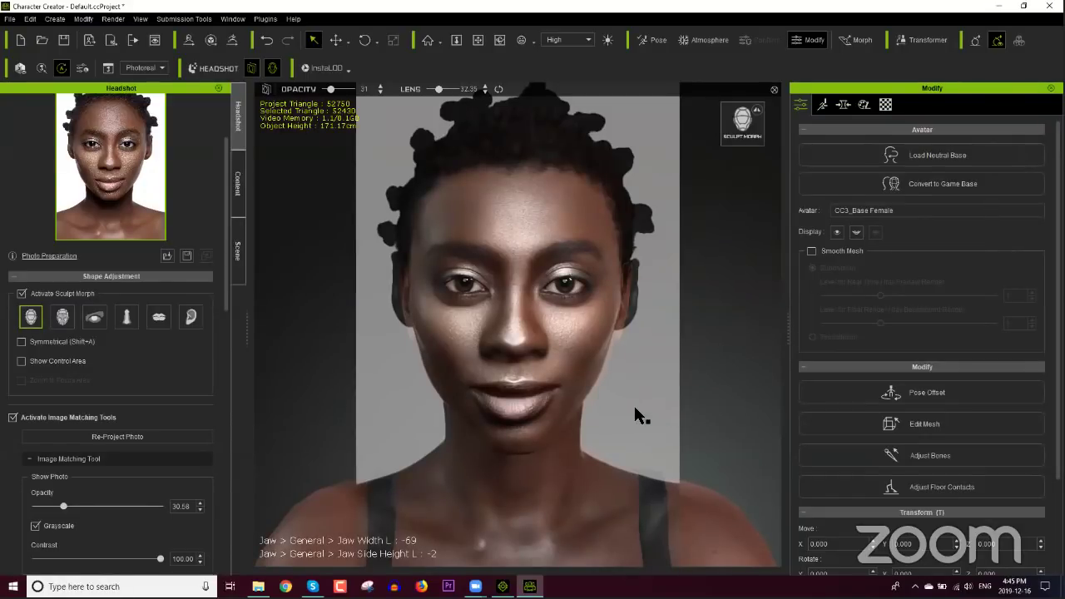
drag(634, 408, 619, 406)
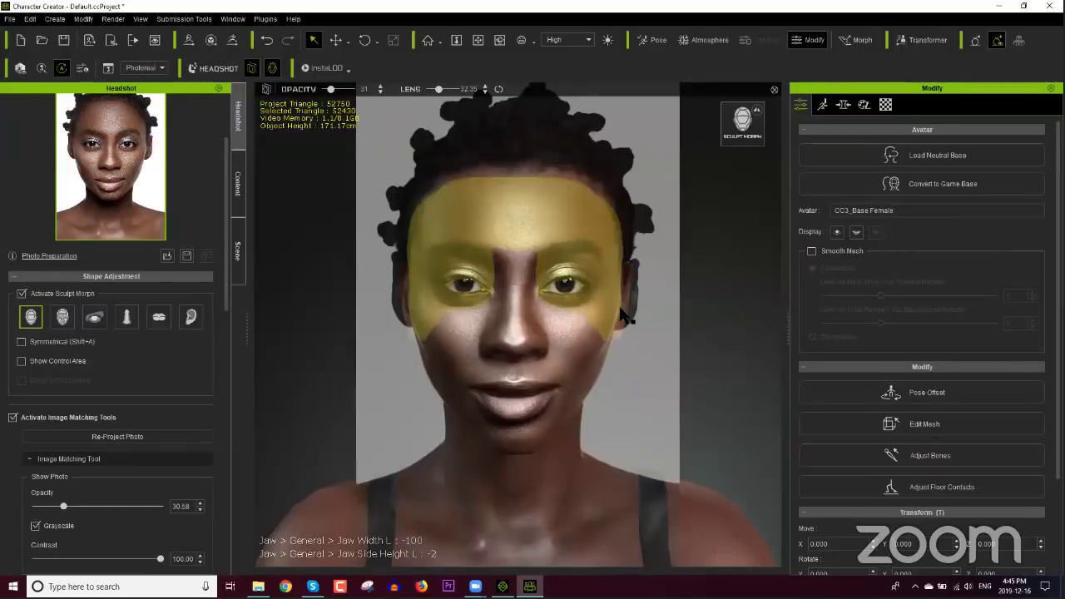
Step: Reshape both ears symmetrically, then fade the photo overlay to 10% opacity
click(189, 324)
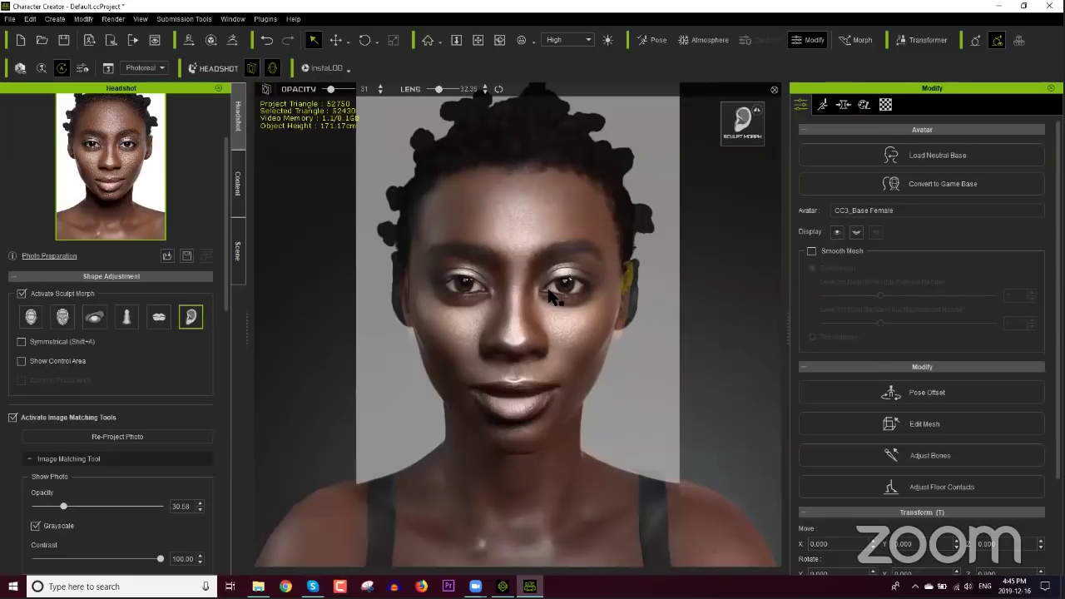
click(75, 347)
mouse_move(633, 287)
mouse_down()
mouse_move(668, 243)
mouse_move(680, 194)
mouse_up()
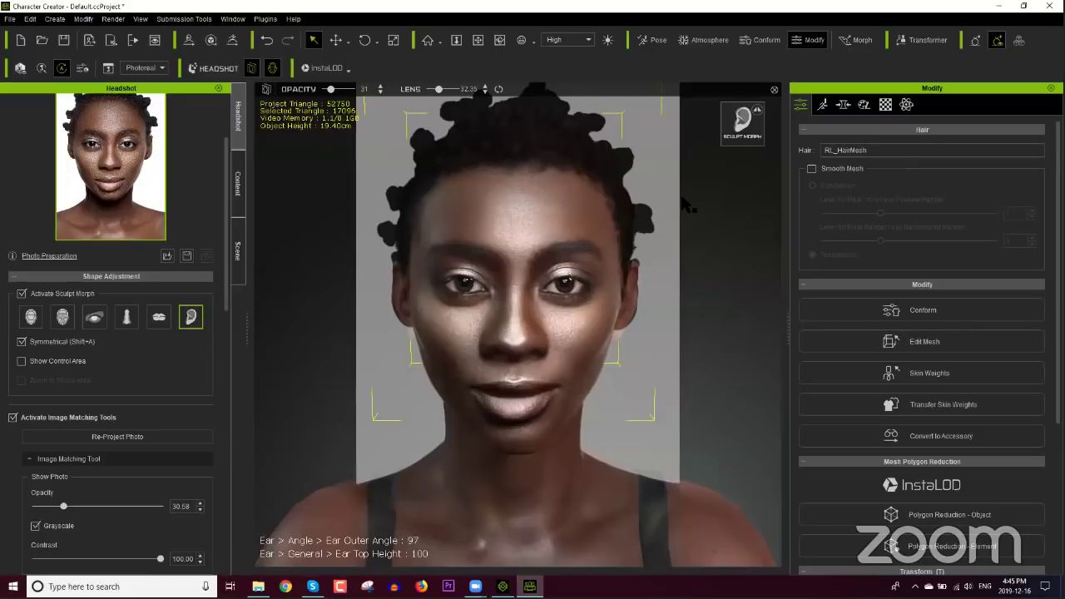
drag(636, 280, 637, 252)
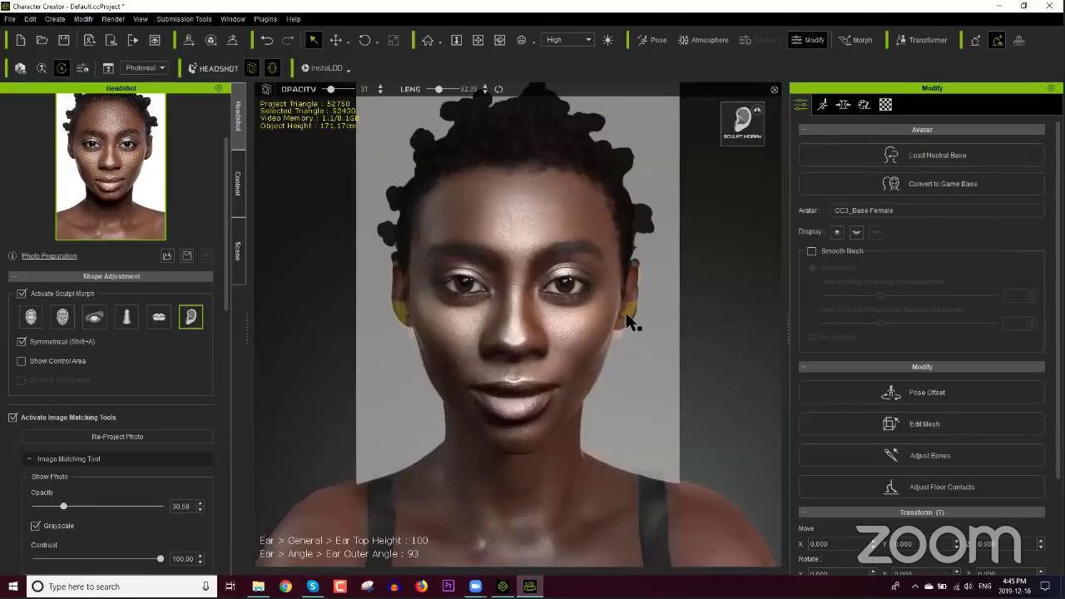
drag(630, 316, 648, 320)
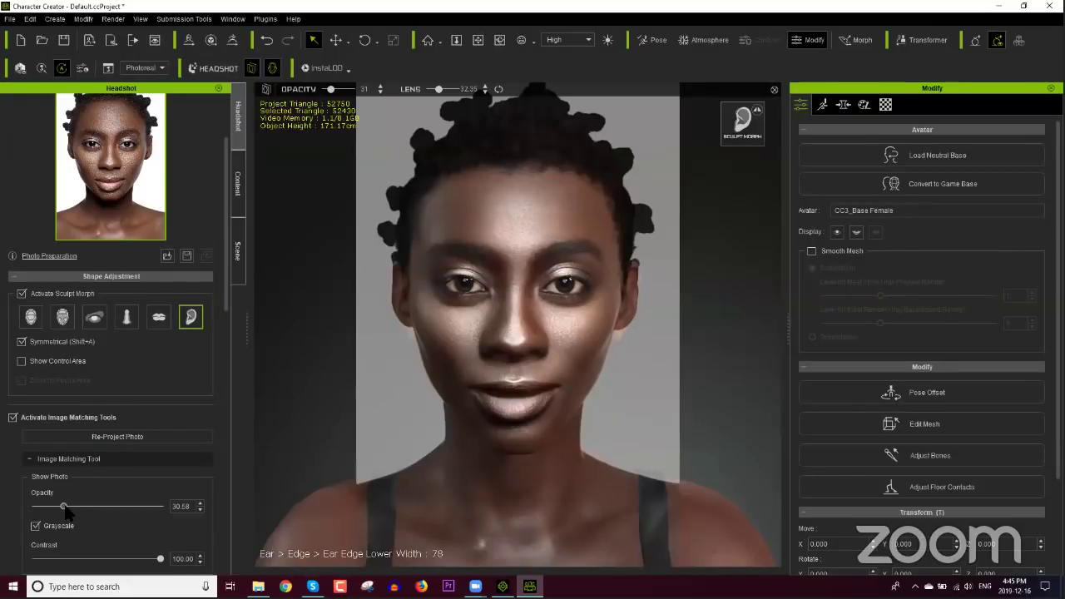
drag(63, 506, 29, 511)
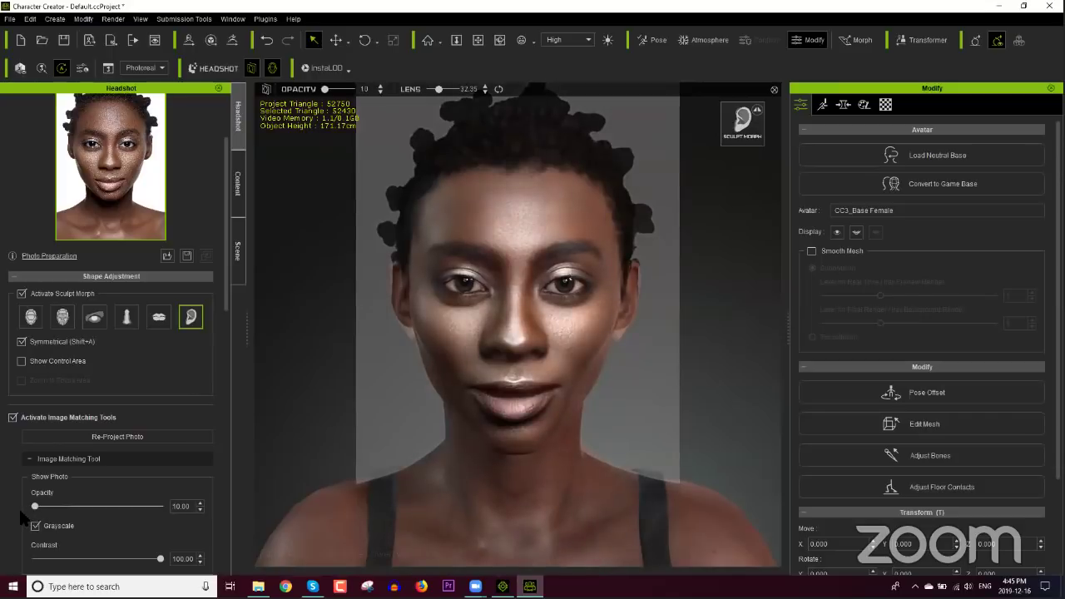
click(81, 343)
Step: Open the morph slider list and expand the Headshot category
click(842, 108)
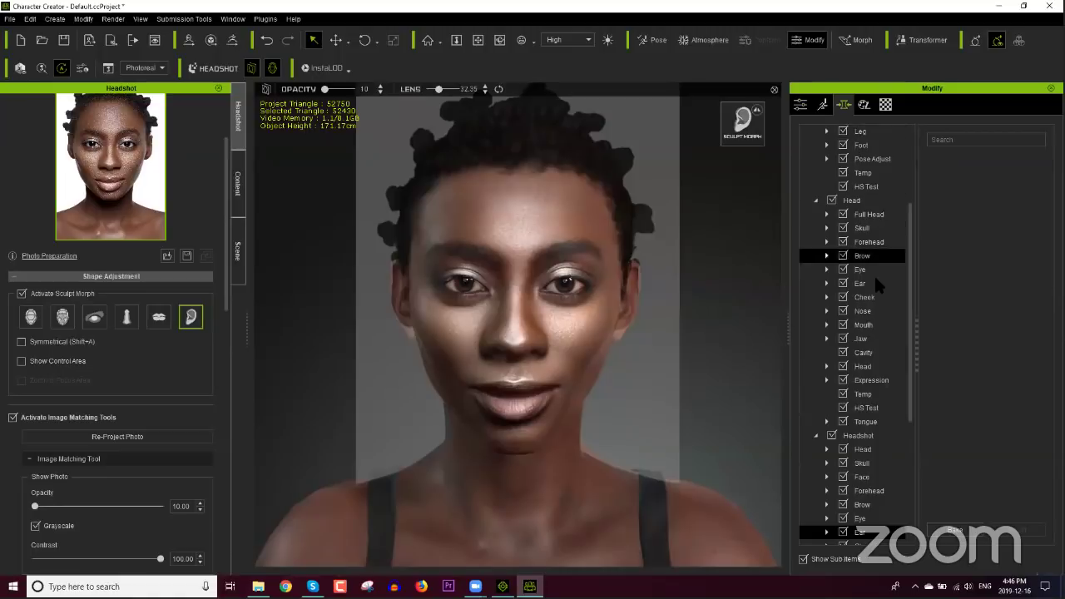
scroll(909, 360, down, 3)
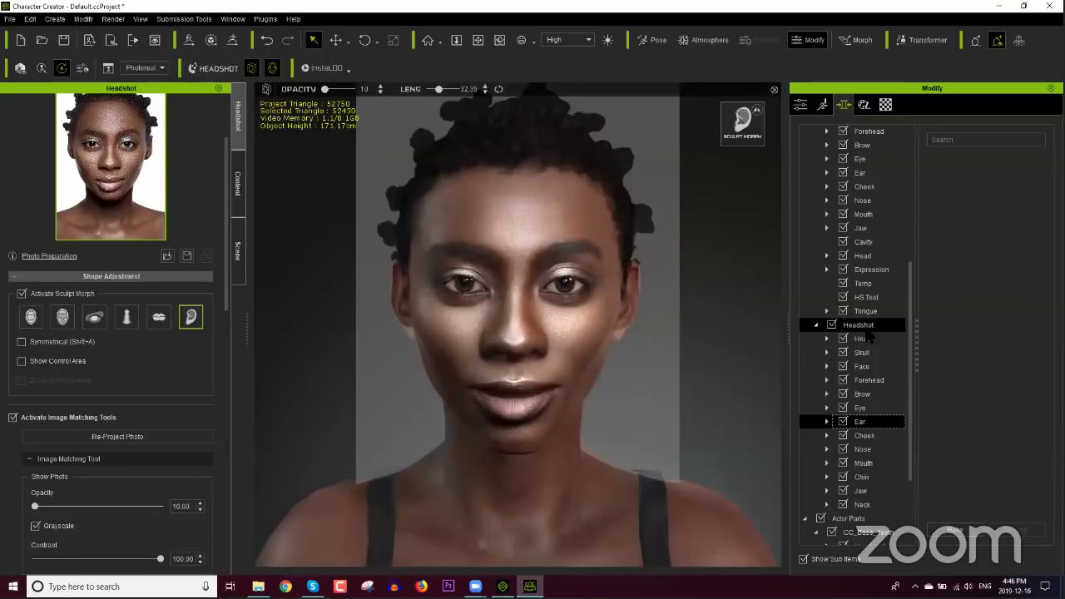
click(864, 326)
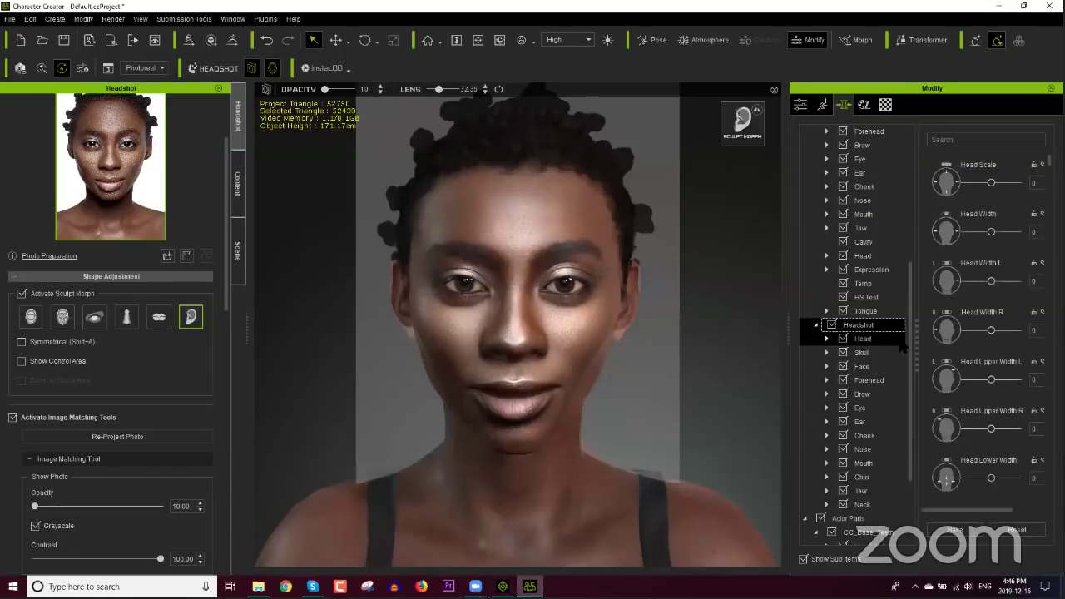
drag(908, 346, 921, 204)
scroll(873, 257, down, 3)
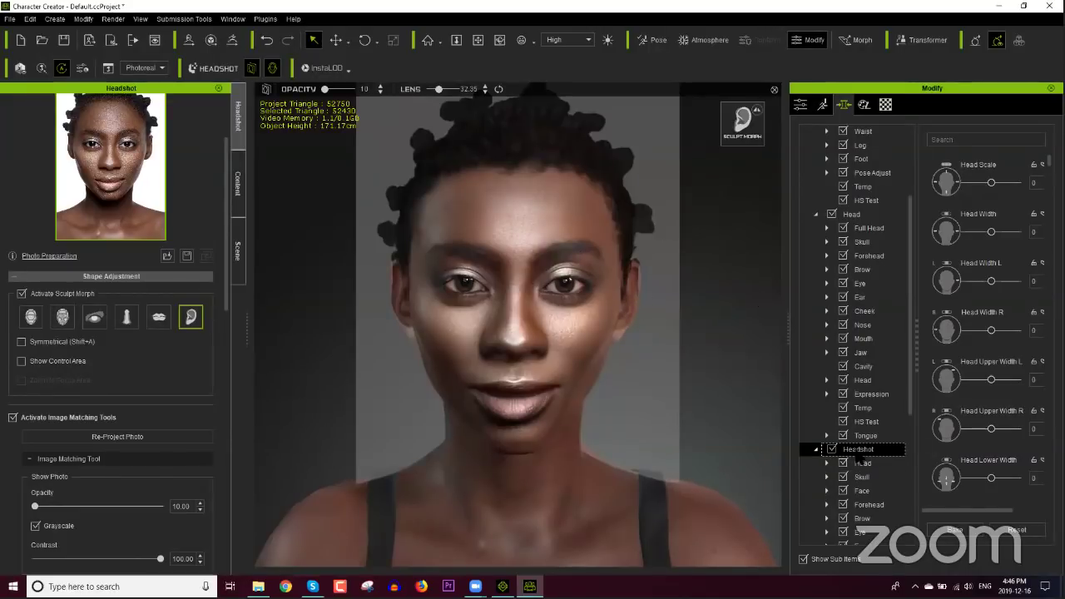
Step: Lengthen the left and right earlobes to Earlobe Scale Height 100
click(618, 330)
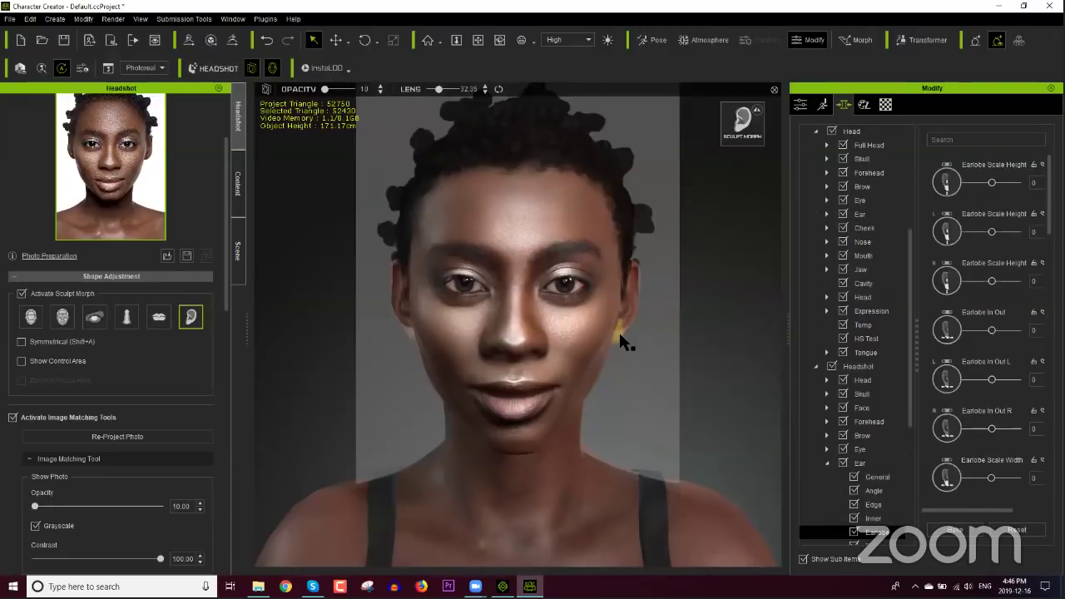
mouse_move(604, 335)
mouse_down()
mouse_move(628, 331)
mouse_move(629, 313)
mouse_move(641, 313)
mouse_up()
mouse_move(618, 346)
mouse_down()
mouse_move(631, 296)
mouse_move(627, 325)
mouse_move(626, 313)
mouse_up()
drag(411, 310, 407, 278)
drag(618, 327, 621, 306)
Step: Widen the morph panel and retype the earlobe height values, keeping both at 100
drag(915, 332, 890, 332)
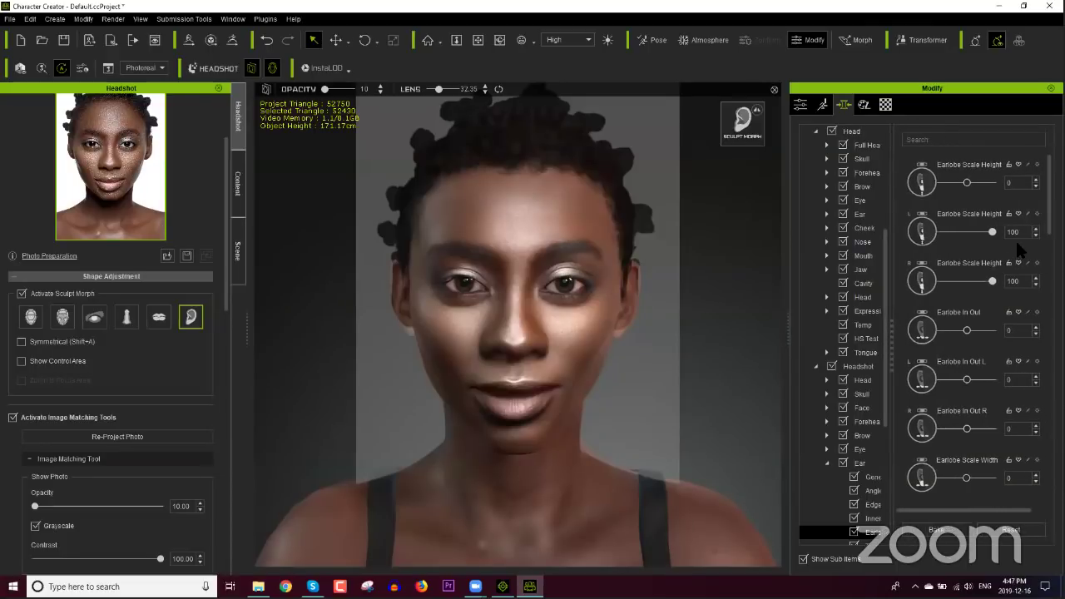
key(ctrl+a)
text(150)
double_click(1023, 232)
text(22)
key(BackSpace)
key(BackSpace)
drag(411, 324, 416, 305)
double_click(1025, 282)
text(2)
double_click(1030, 281)
text(300)
click(636, 262)
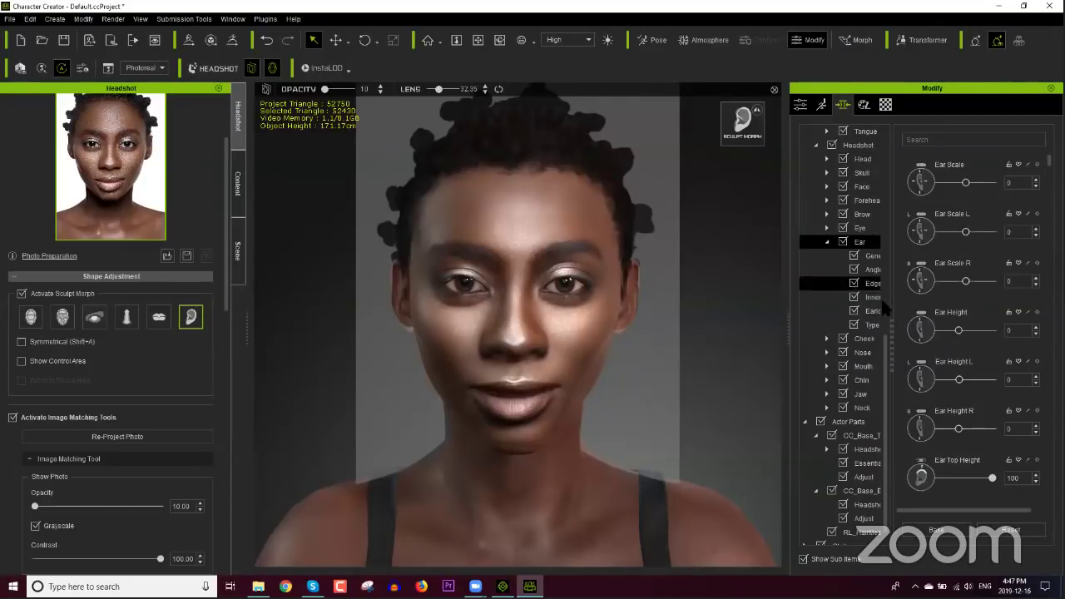
Step: Set Ear Edge Scale L to 36 and Ear Edge Scale Width L to -8
drag(895, 331, 915, 332)
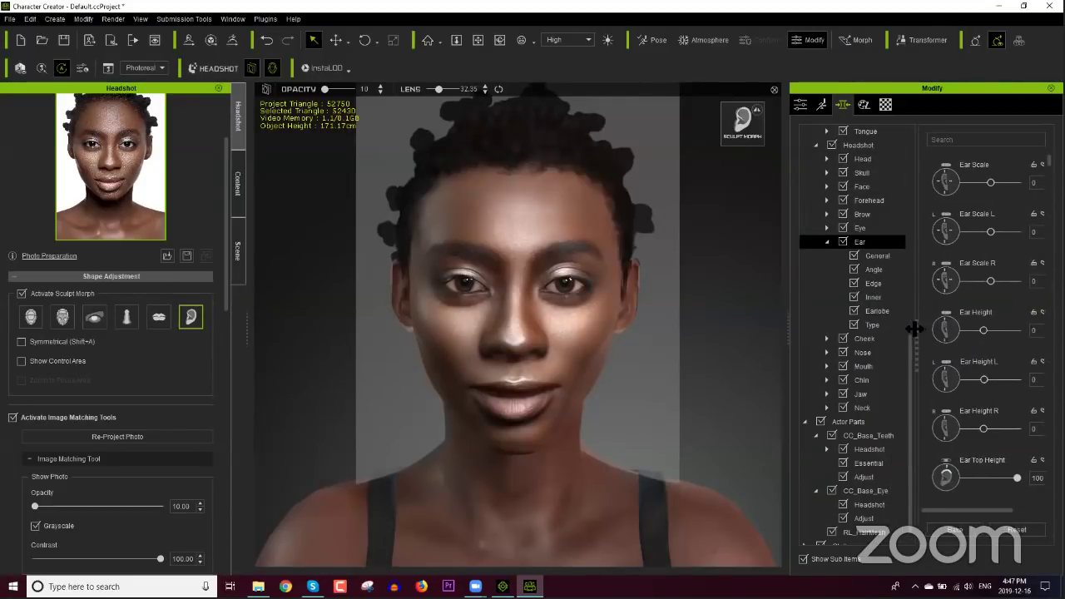
click(887, 284)
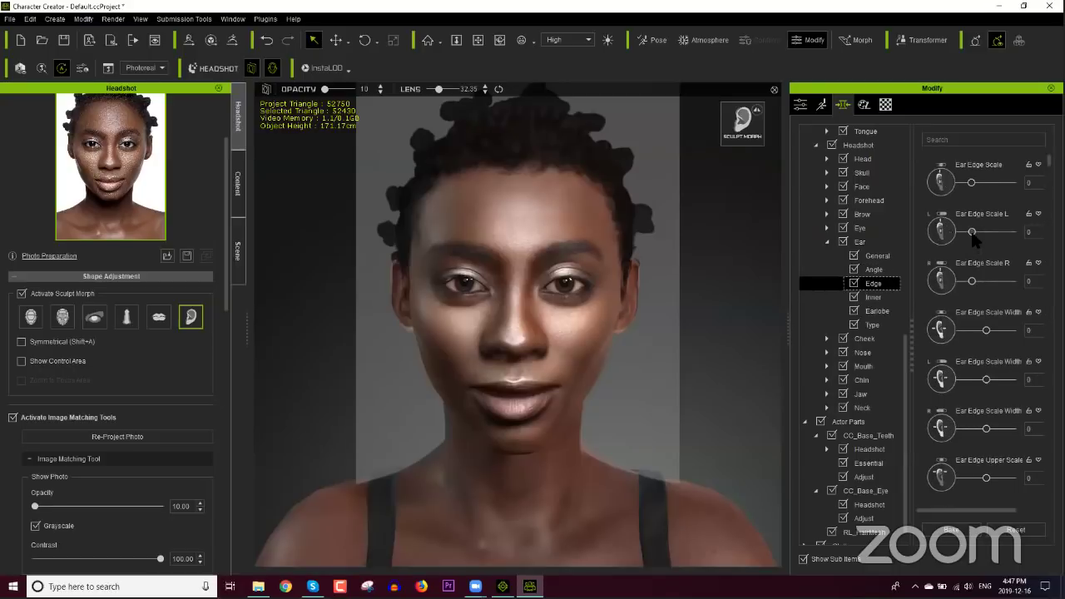
drag(983, 231, 986, 238)
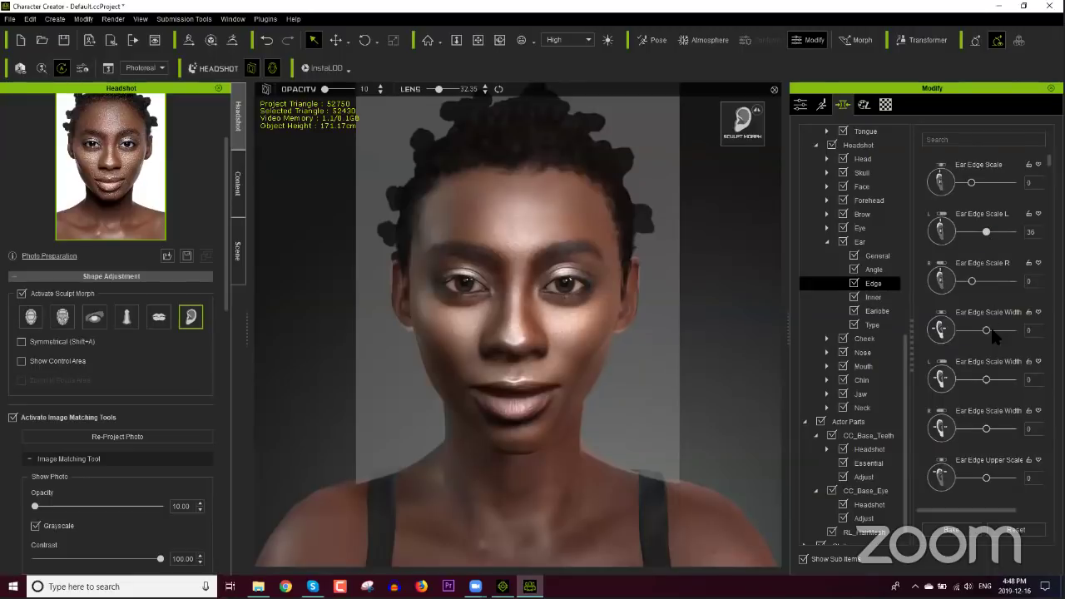
drag(986, 379, 984, 379)
click(158, 316)
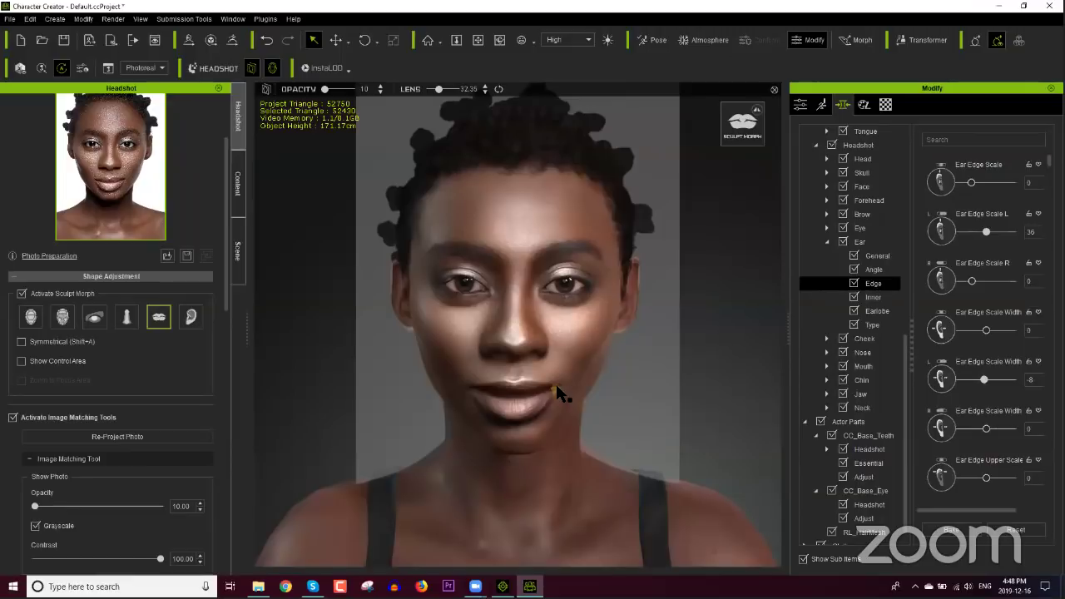
Step: Symmetrically pull the mouth corners down and widen the mouth
click(83, 342)
mouse_move(557, 384)
mouse_down()
mouse_move(554, 429)
mouse_move(596, 436)
mouse_move(579, 438)
mouse_up()
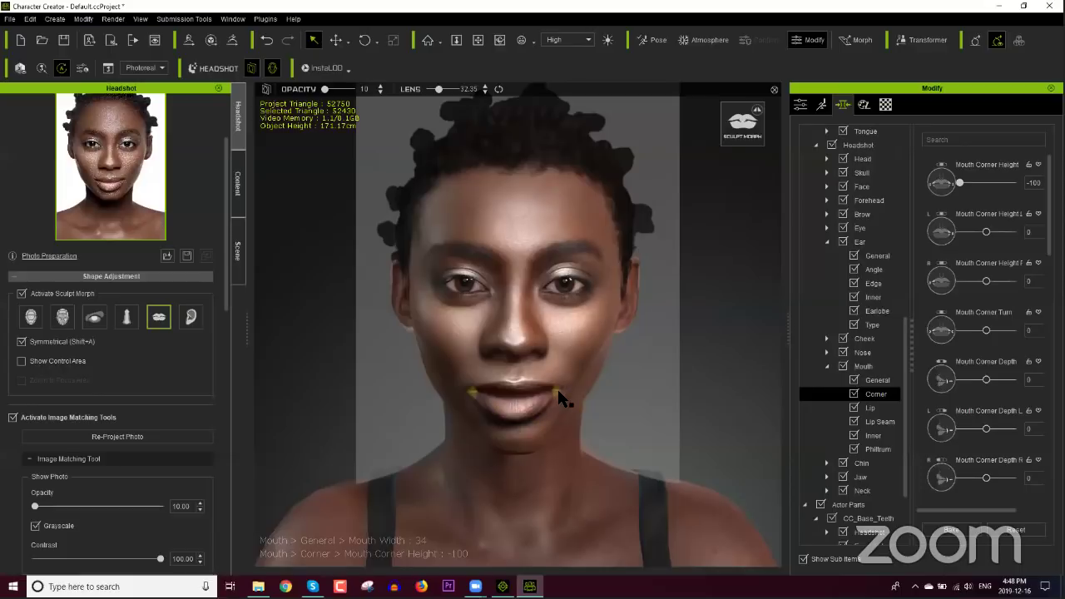
drag(557, 402, 557, 413)
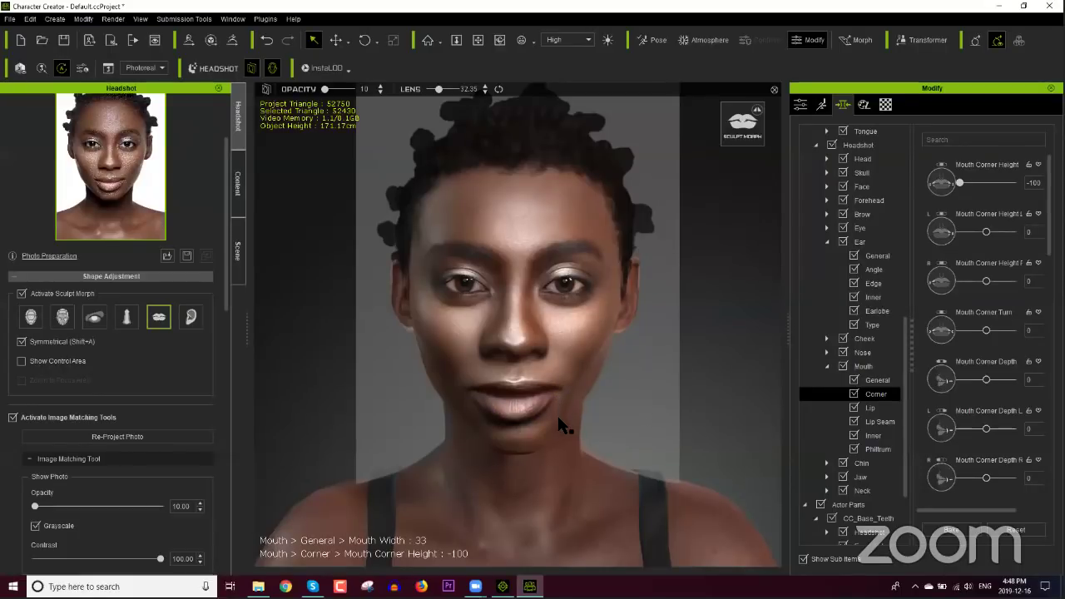
Step: Set Lip Seam Curve to -100 and Lip Seam Center Height to 42
click(879, 421)
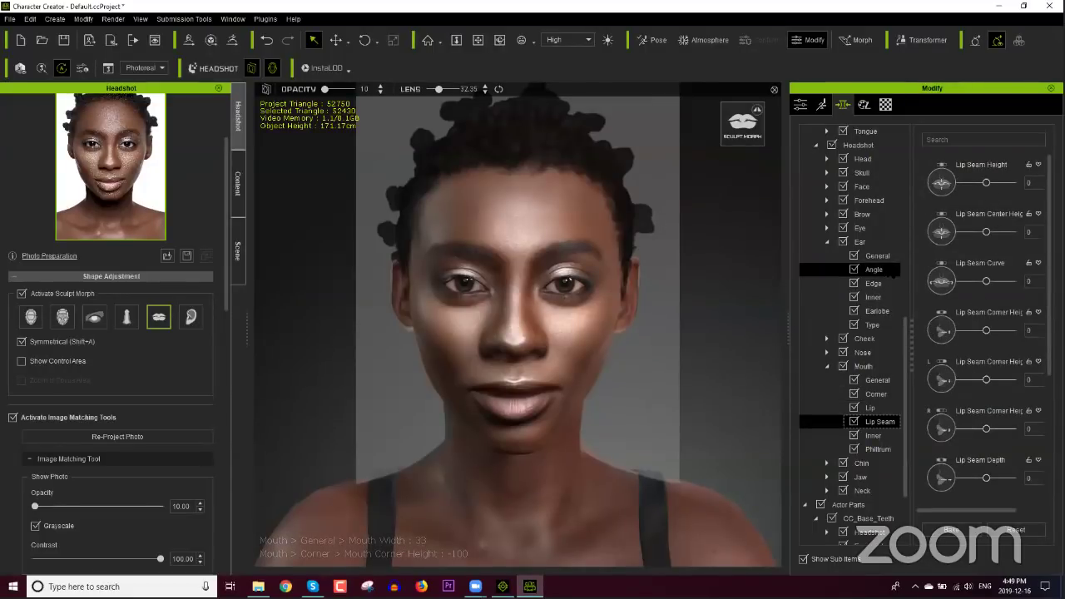
drag(987, 282, 921, 285)
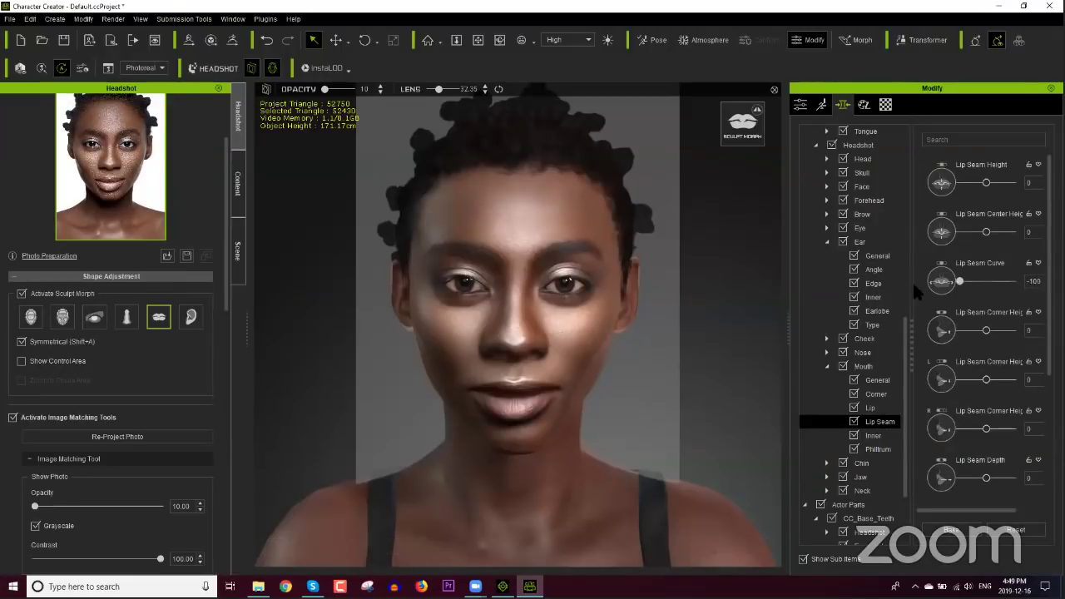
click(1013, 281)
drag(1013, 282, 959, 282)
drag(987, 232, 1000, 233)
scroll(985, 324, down, 5)
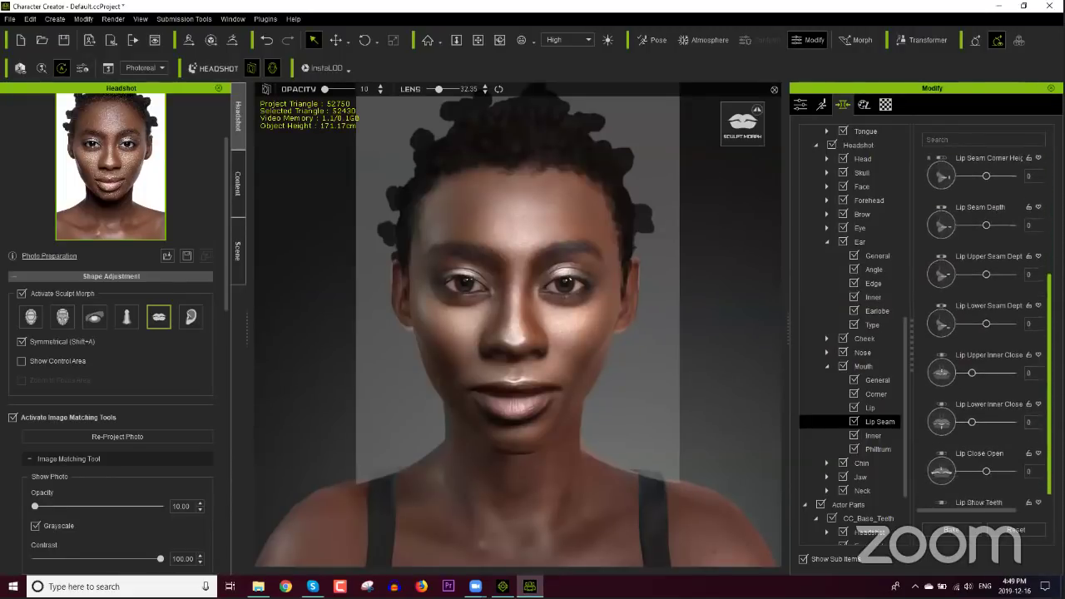
scroll(1011, 441, down, 1)
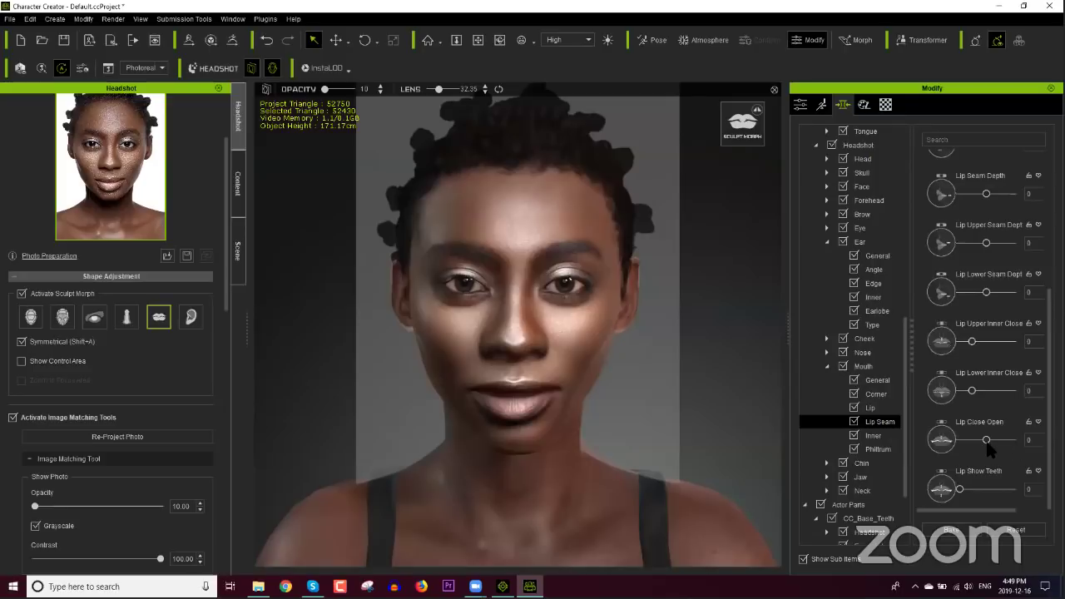
drag(985, 441, 986, 441)
drag(986, 439, 1007, 443)
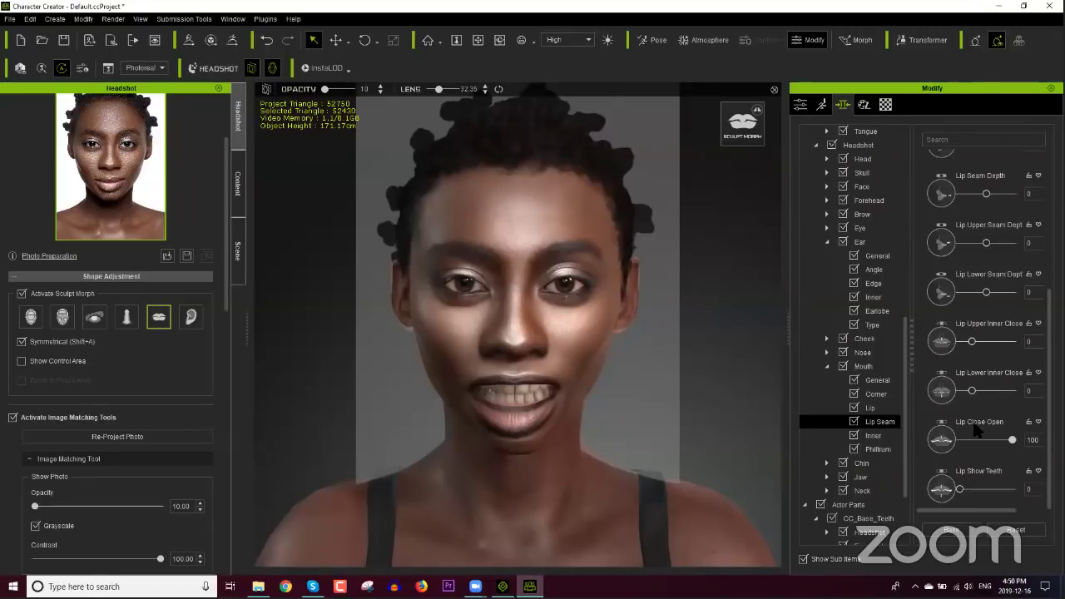
double_click(978, 429)
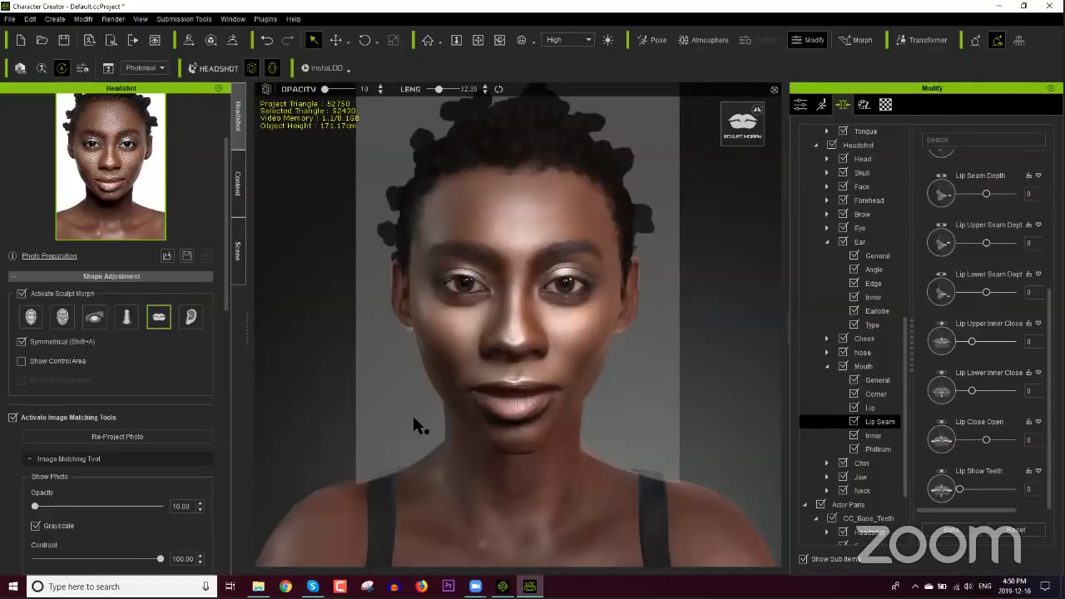
Step: Select the Photo Diffuse texture under Skin Settings and launch it in the external editor
scroll(227, 333, down, 2)
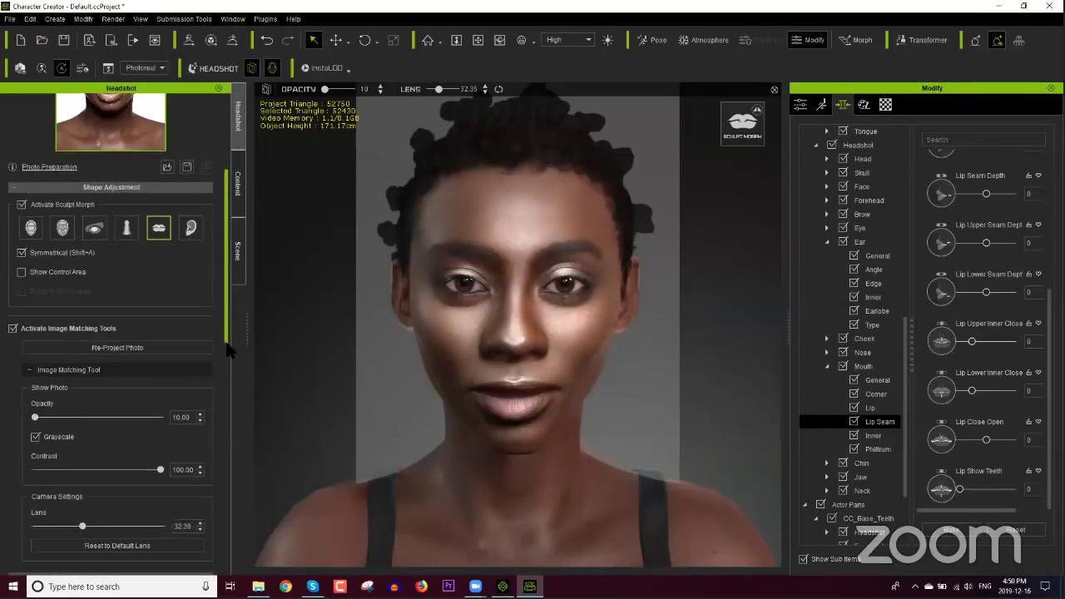
drag(226, 342, 236, 508)
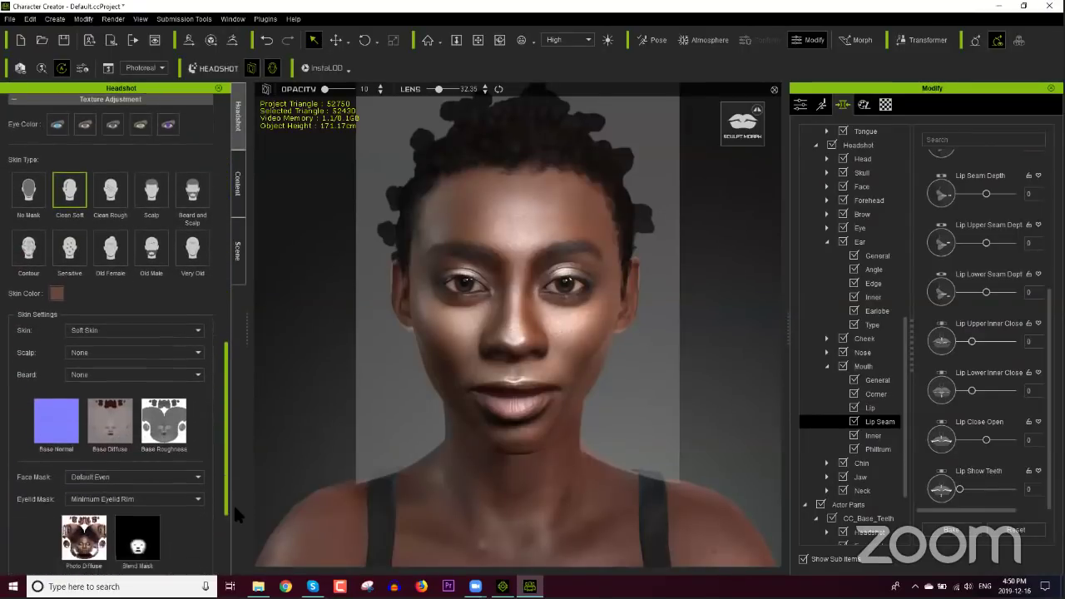
scroll(237, 520, down, 2)
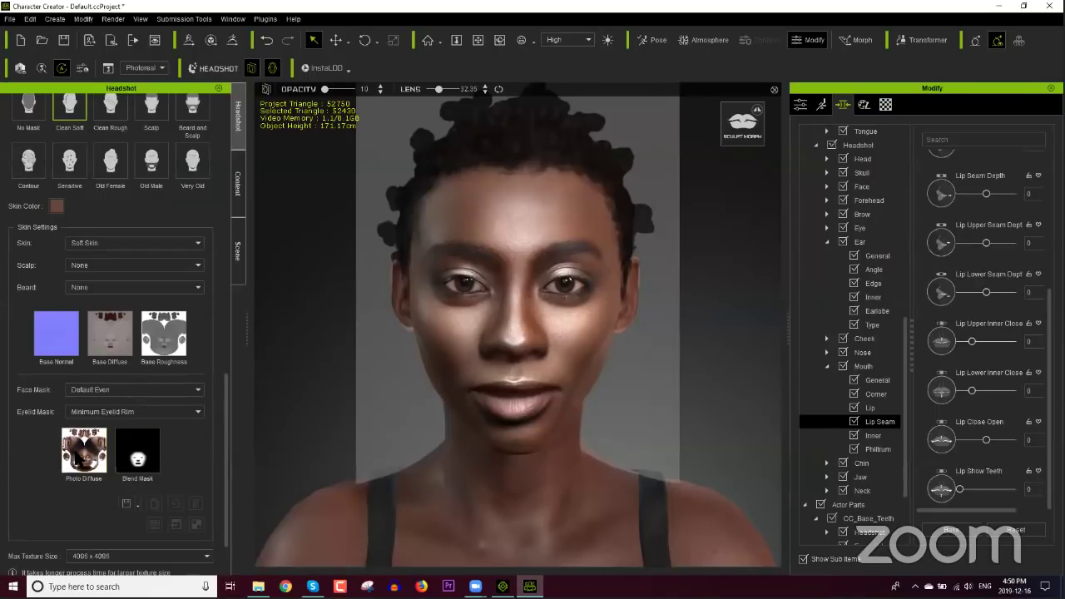
click(79, 456)
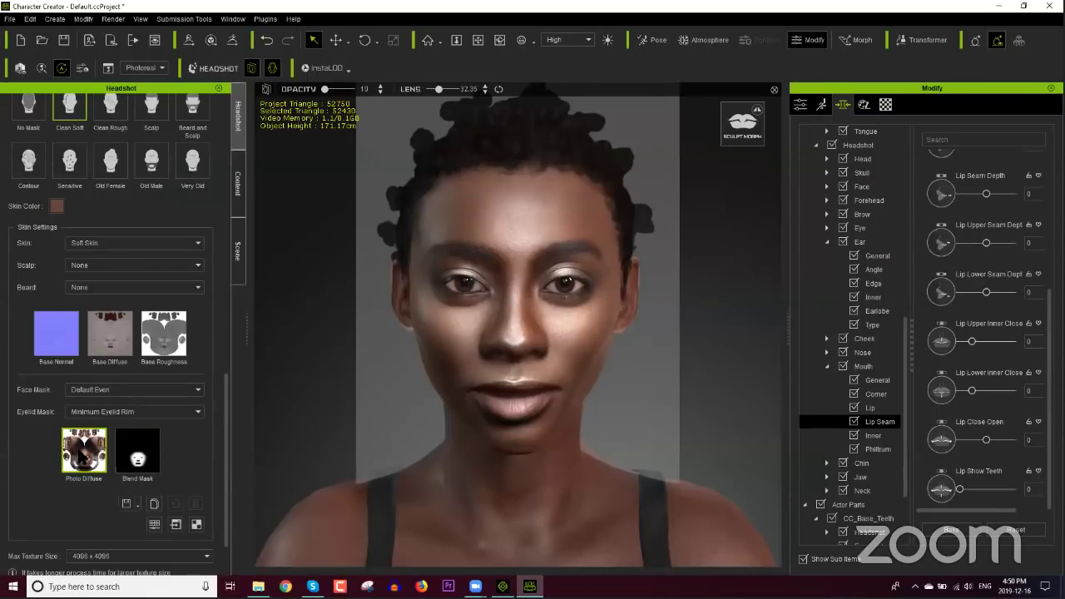
mouse_move(81, 449)
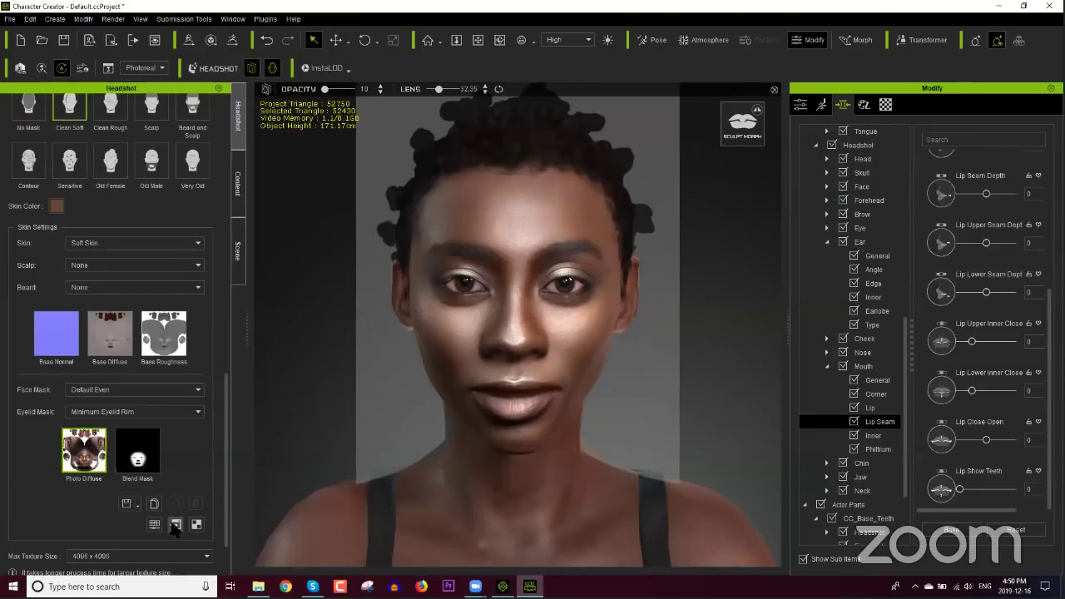
click(176, 524)
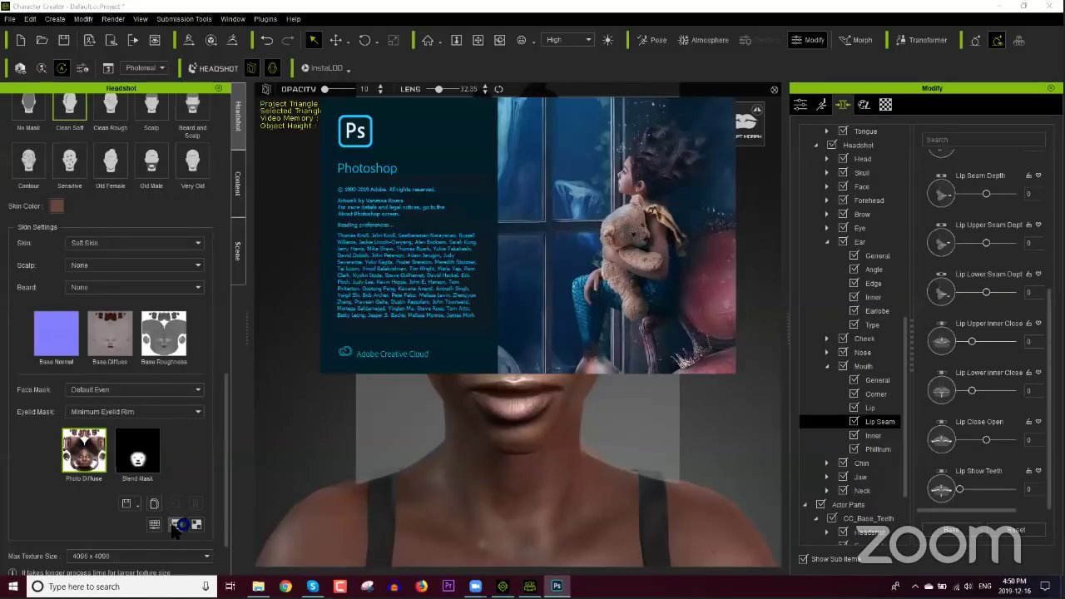
Step: Open Headshot Workflow.jpg from the Headshot folder in Photos
click(258, 586)
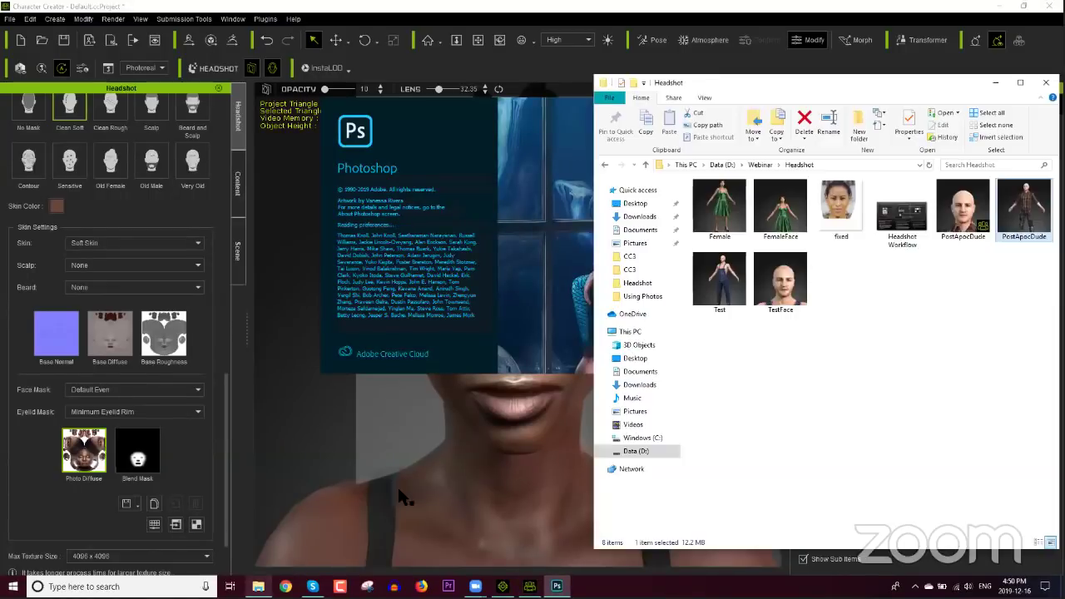
click(904, 228)
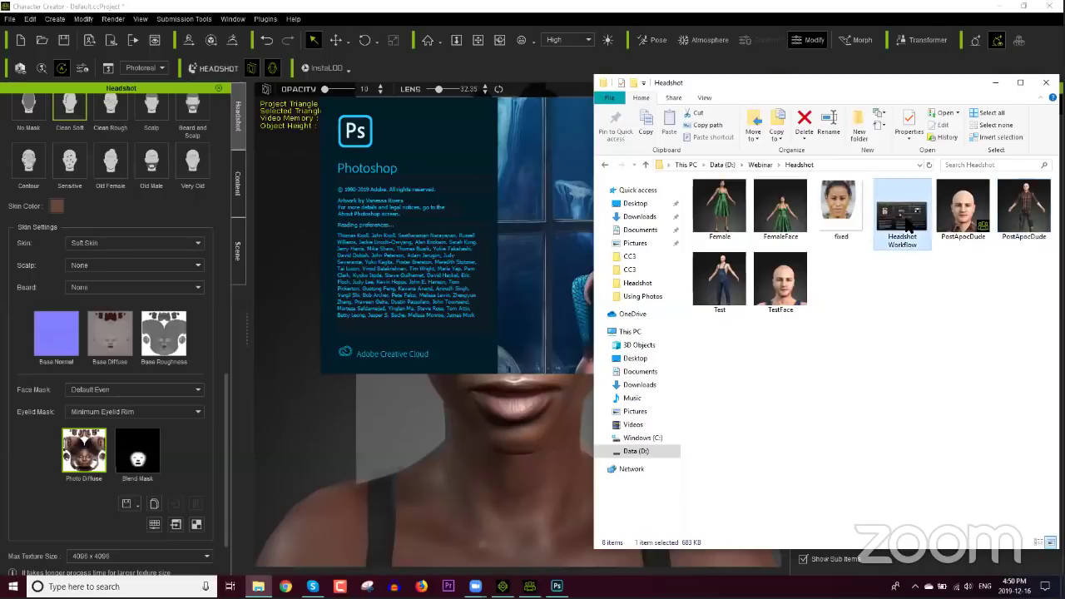
key(Return)
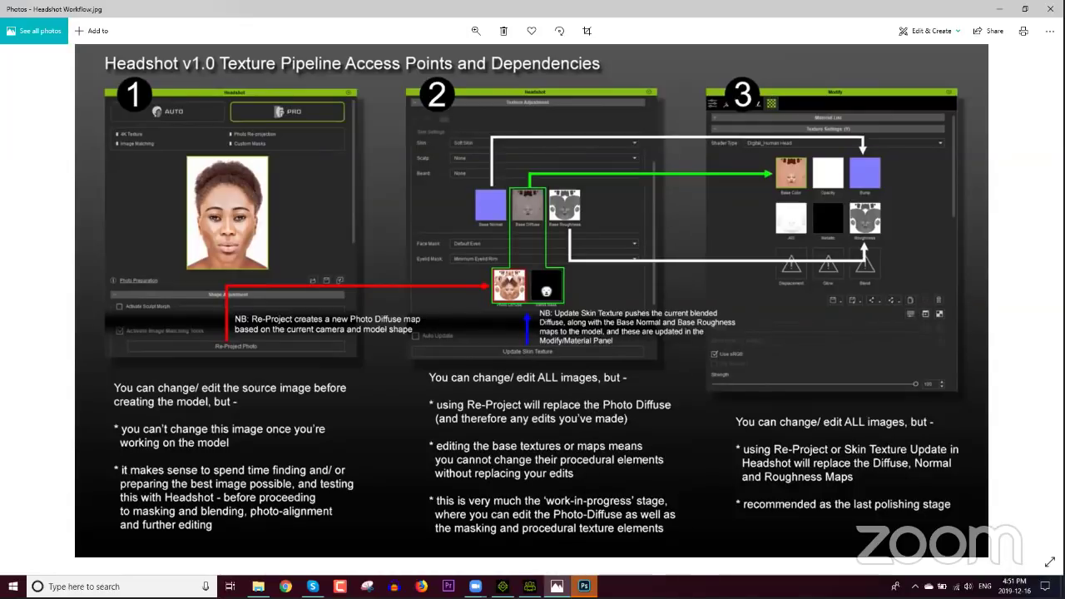
Step: Zoom into the eyes and set up a small skin-sampled brush at 70% opacity, 79% flow
click(584, 586)
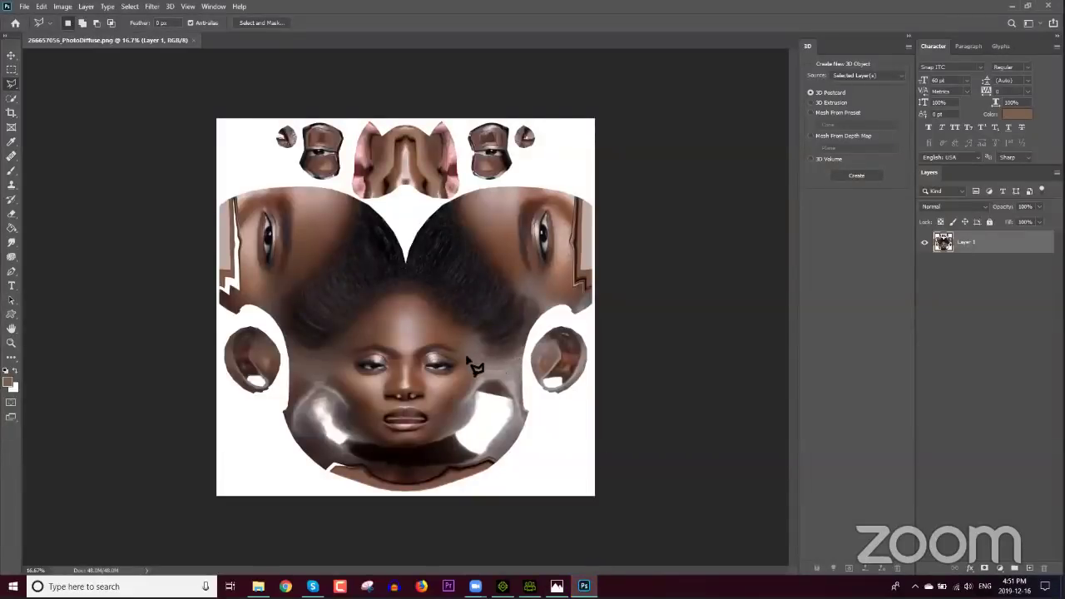
alt+scroll(397, 367, up, 8)
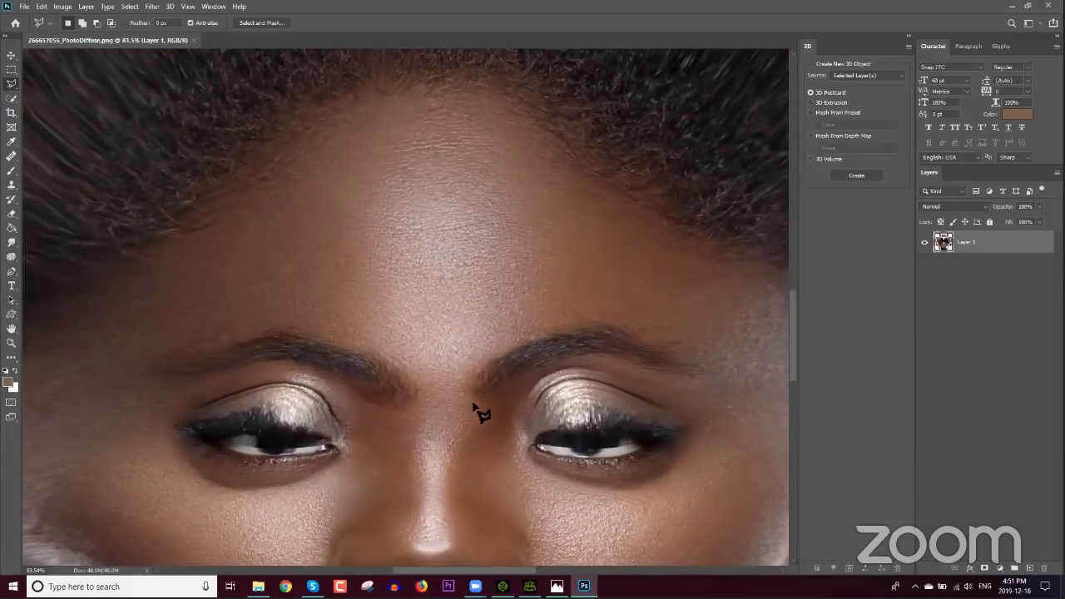
scroll(488, 380, down, 3)
alt+scroll(499, 350, up, 1)
alt+scroll(488, 364, up, 3)
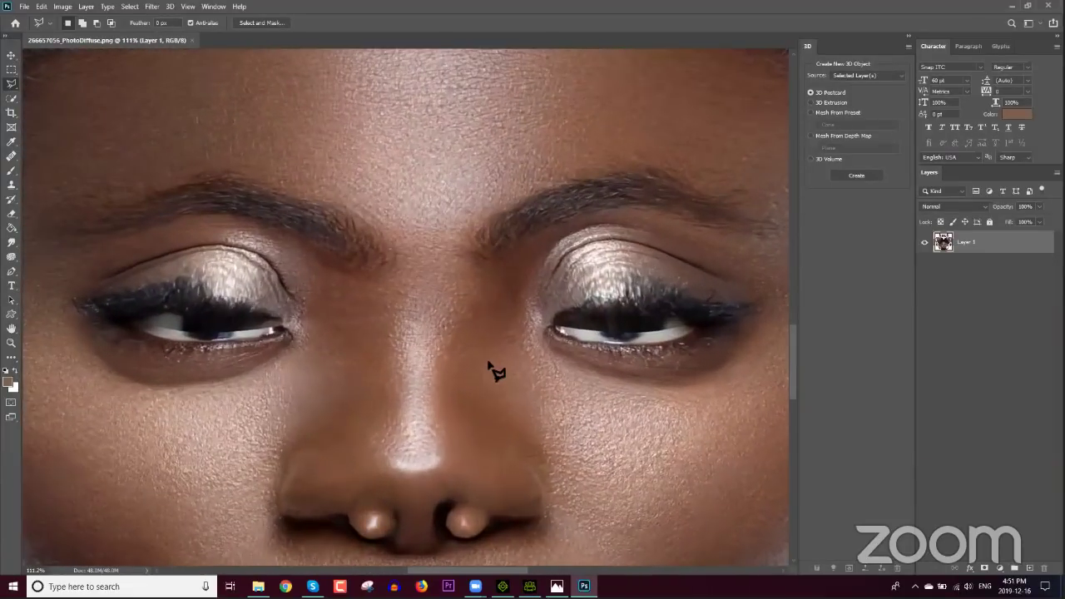
alt+scroll(489, 368, down, 1)
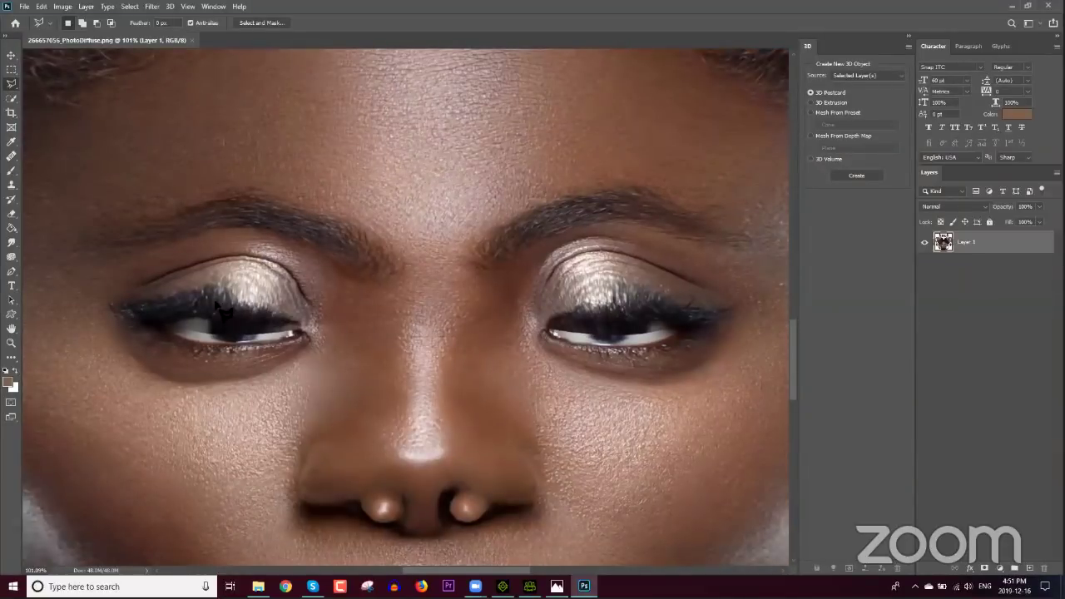
click(11, 171)
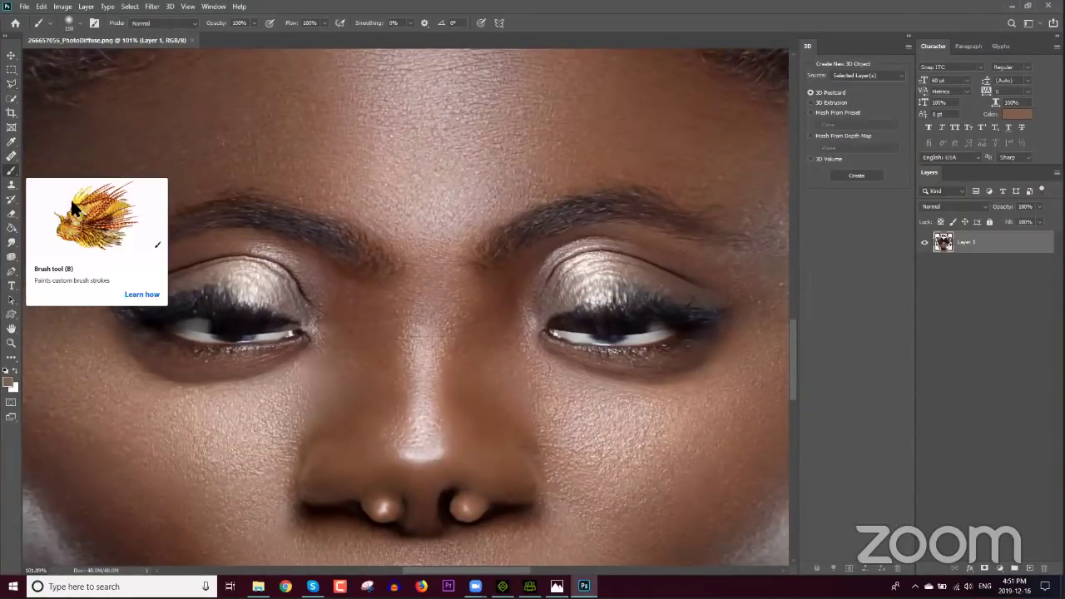
key(bracketleft)
key(bracketleft)
key(bracketleft)
key(bracketleft)
key(bracketleft)
key(bracketleft)
key(bracketleft)
key(bracketleft)
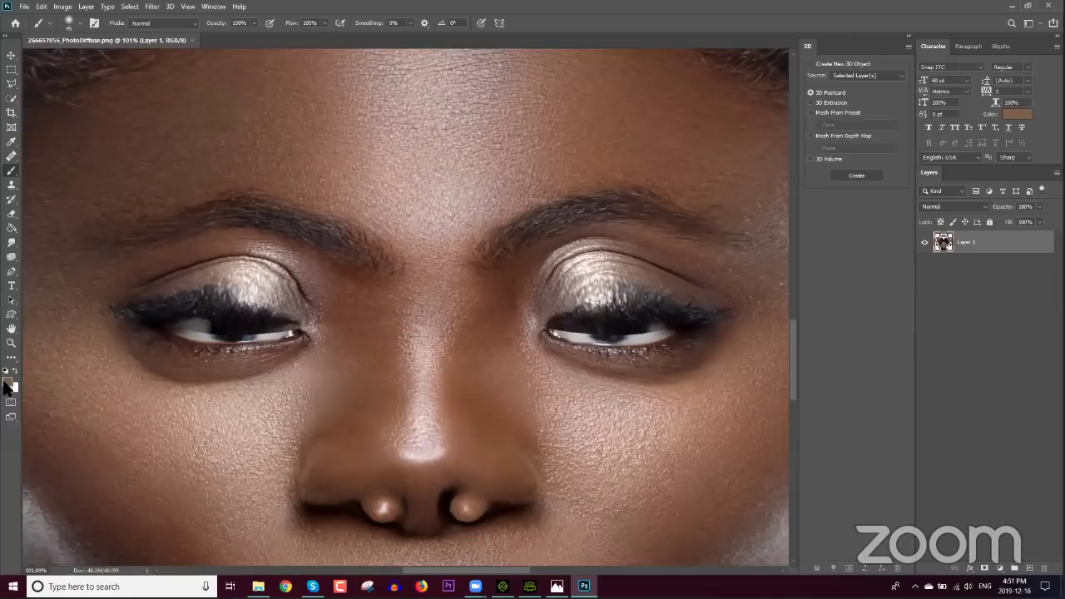
alt+click(267, 293)
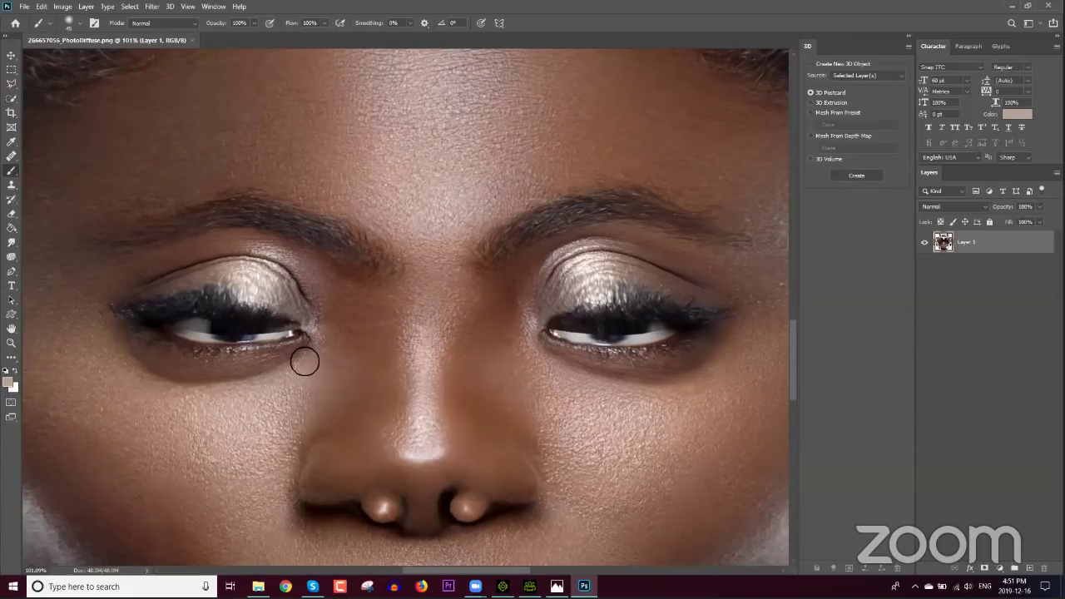
click(254, 23)
drag(249, 36, 244, 39)
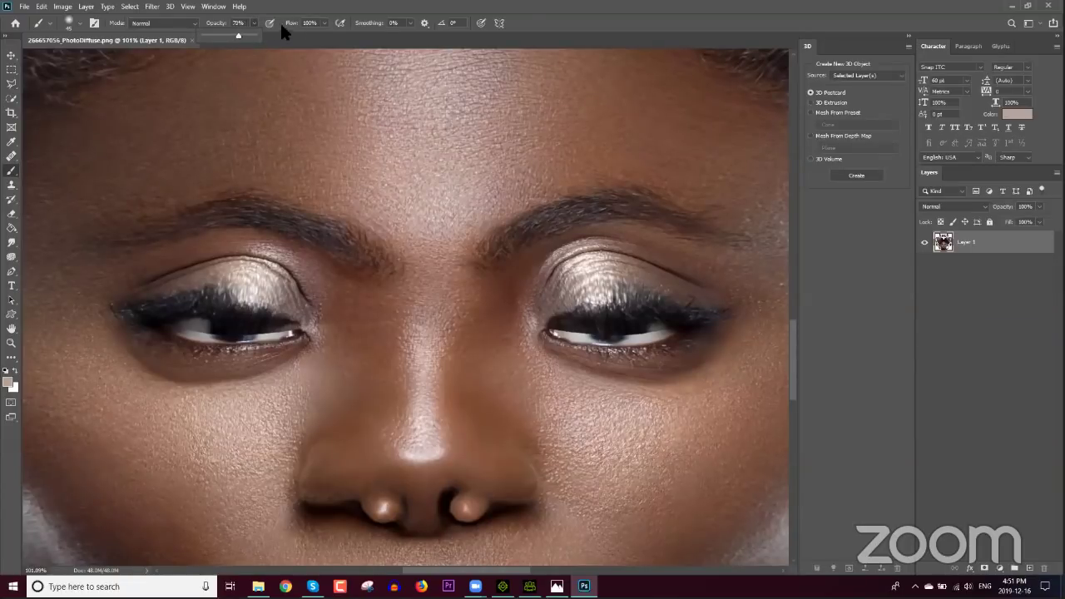
click(323, 23)
drag(313, 36, 312, 36)
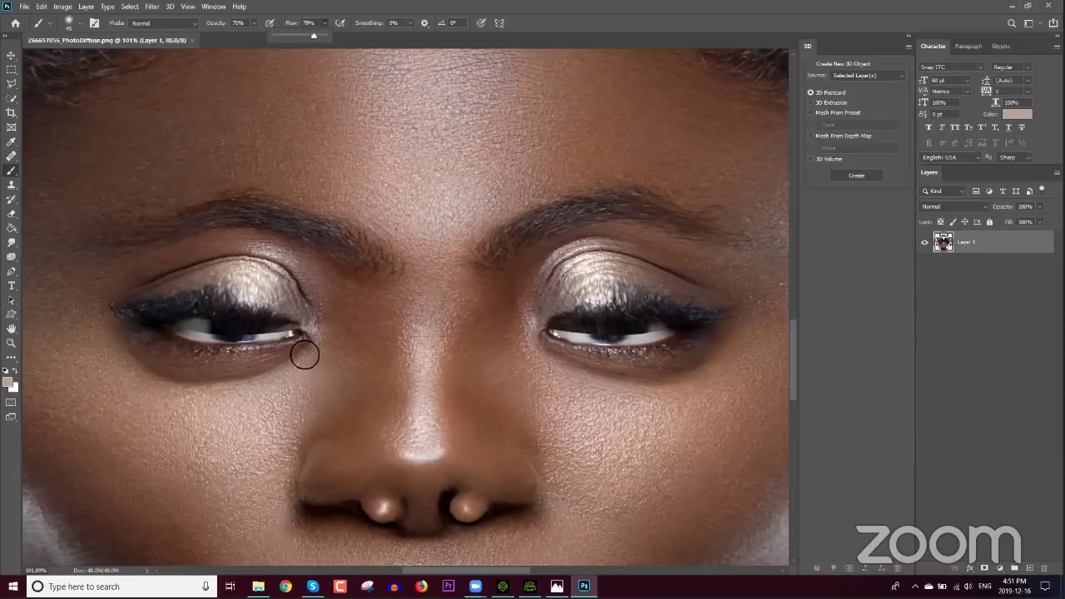
Step: Paint a lighter pinkish-beige over the left eye's lid, corners and under-eye area
drag(261, 380, 295, 366)
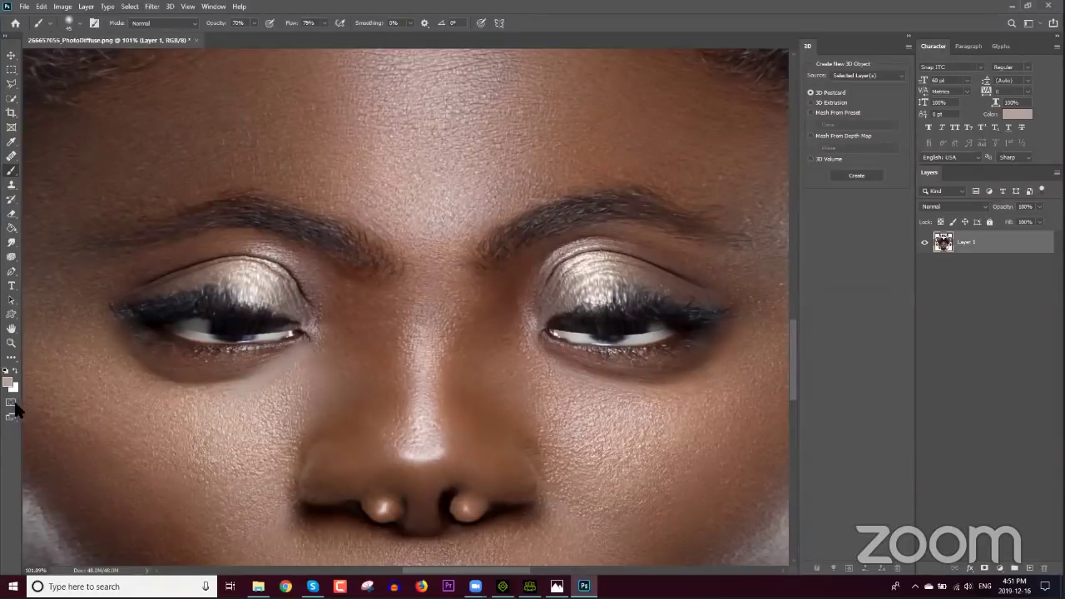
click(8, 383)
drag(475, 250, 402, 156)
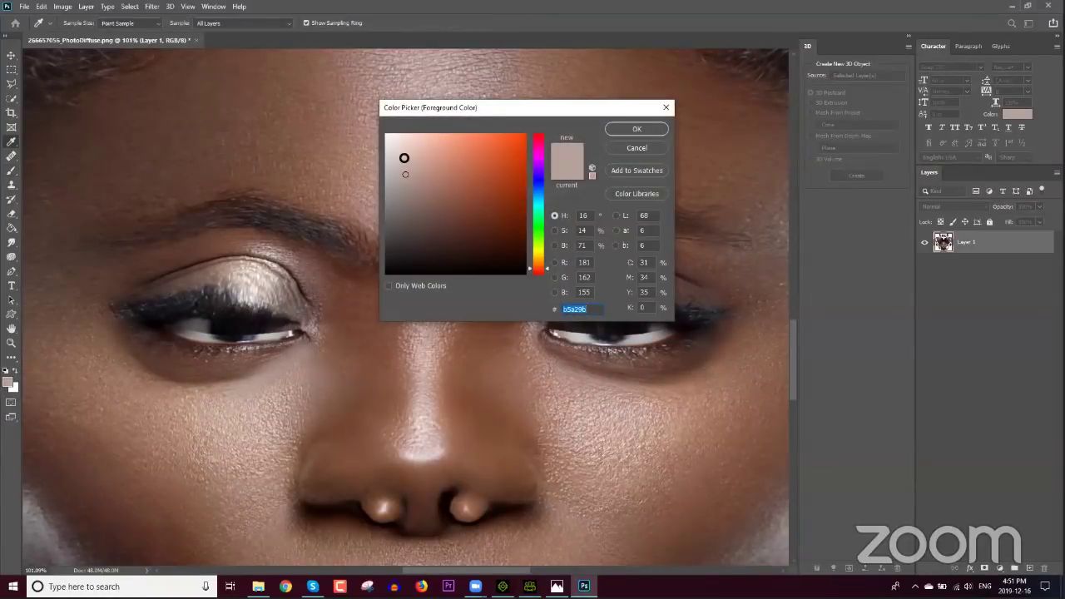
click(635, 129)
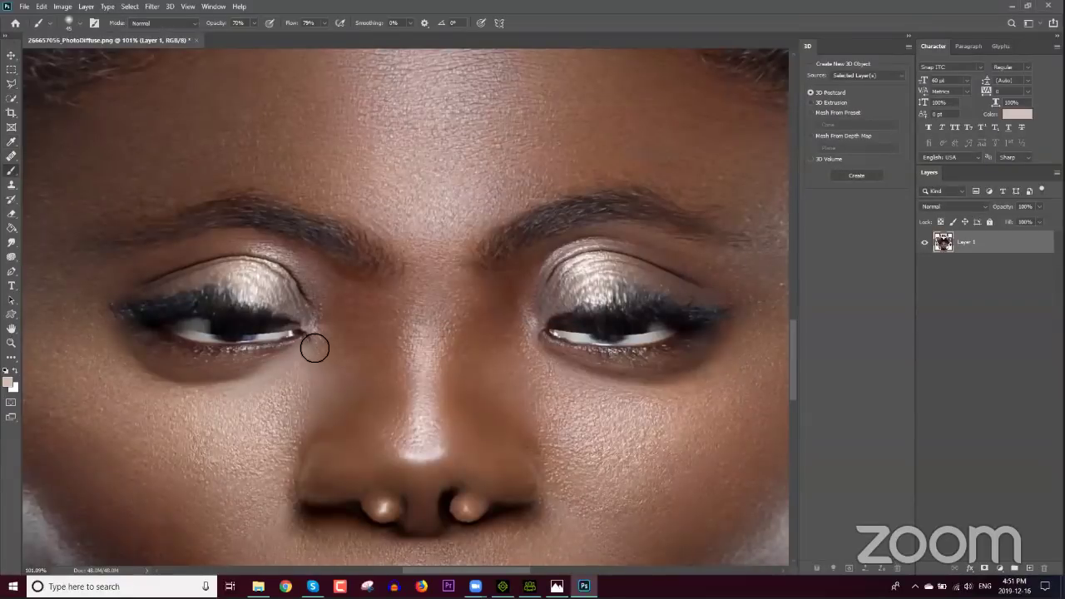
drag(311, 347, 194, 402)
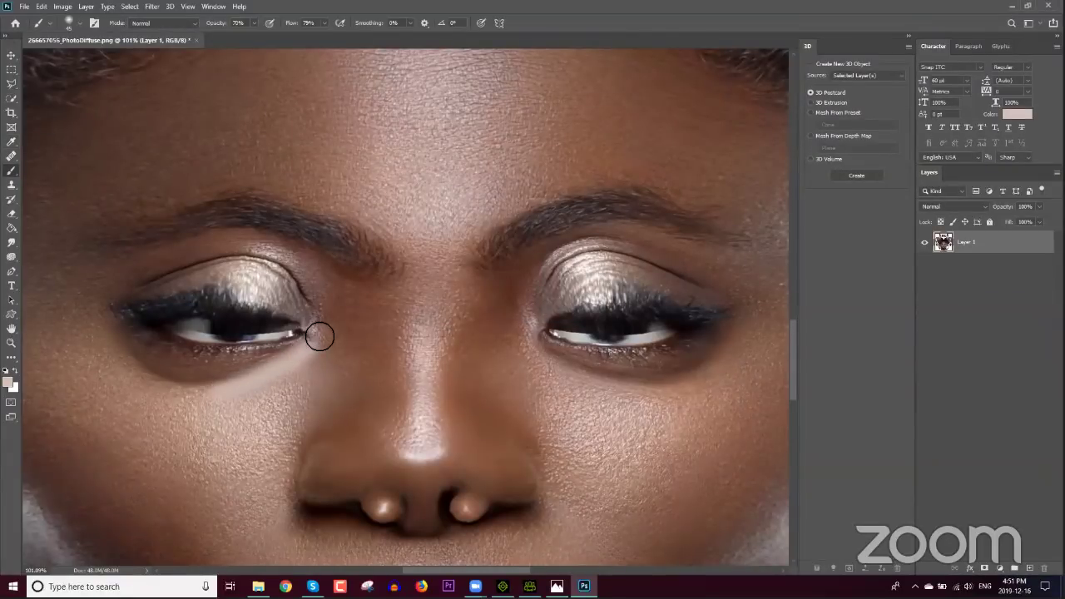
mouse_move(319, 333)
mouse_down()
mouse_move(253, 303)
mouse_move(291, 309)
mouse_move(309, 325)
mouse_move(269, 304)
mouse_move(181, 290)
mouse_move(233, 306)
mouse_up()
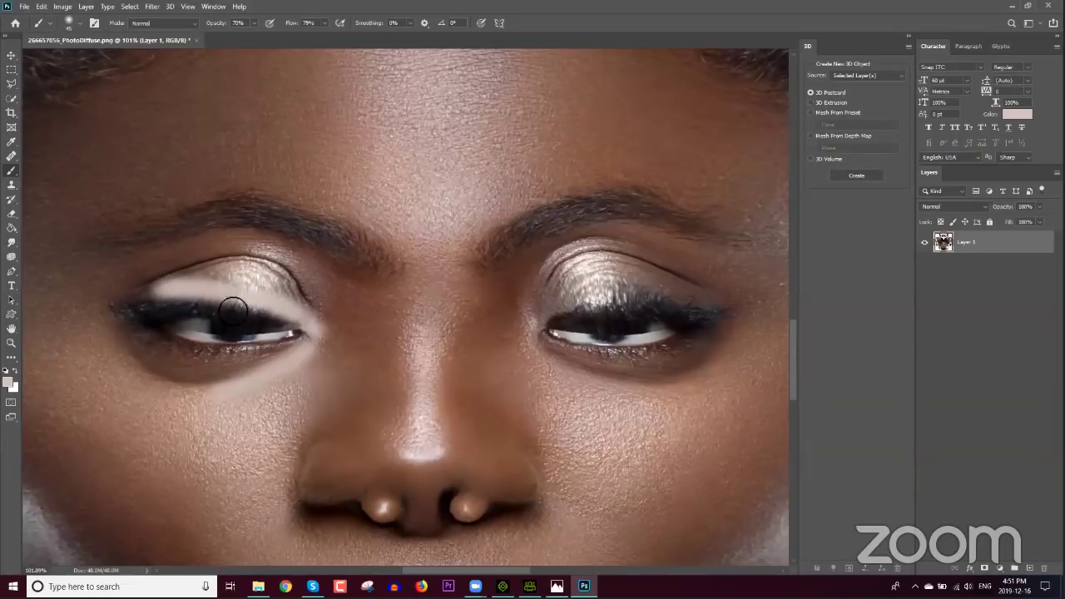
mouse_move(305, 345)
mouse_down()
mouse_move(198, 376)
mouse_move(294, 358)
mouse_move(186, 364)
mouse_move(238, 372)
mouse_move(162, 356)
mouse_move(200, 379)
mouse_move(147, 358)
mouse_move(195, 369)
mouse_move(150, 340)
mouse_move(245, 385)
mouse_move(256, 375)
mouse_move(153, 377)
mouse_move(218, 393)
mouse_move(140, 356)
mouse_move(225, 371)
mouse_up()
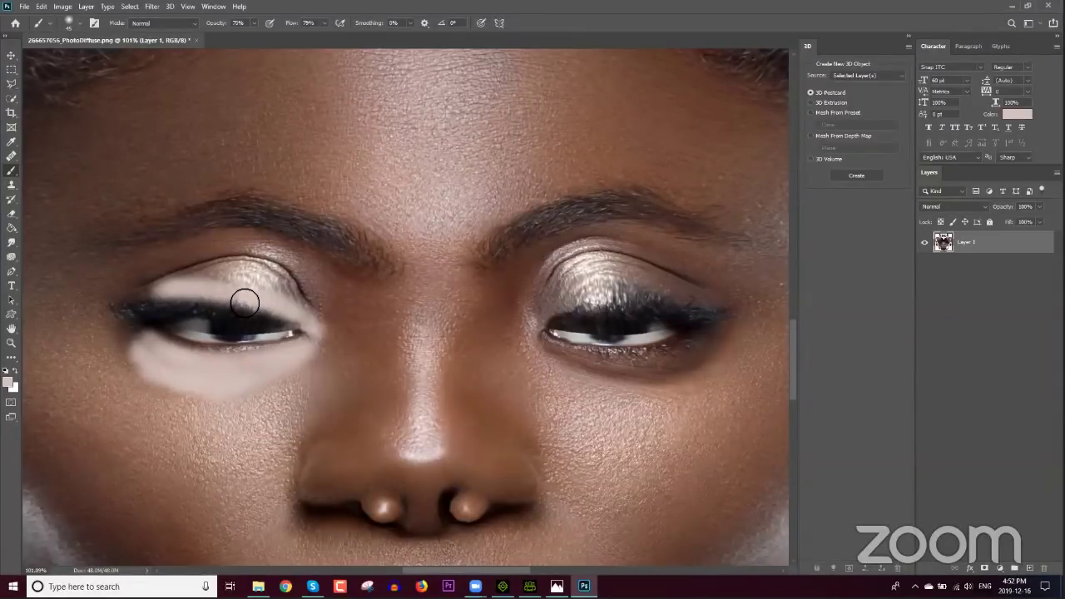
mouse_move(235, 302)
mouse_down()
mouse_move(138, 301)
mouse_move(153, 349)
mouse_move(135, 311)
mouse_move(145, 361)
mouse_move(129, 320)
mouse_move(183, 372)
mouse_move(239, 389)
mouse_move(278, 344)
mouse_up()
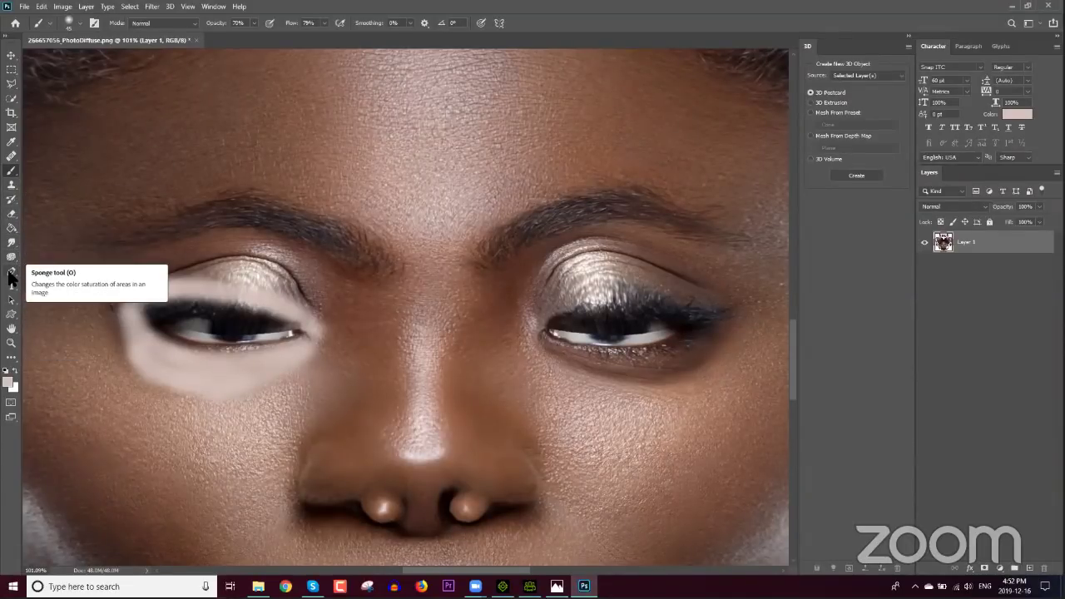
Step: Spot-heal the skin below the left eye's pale patch with the Spot Healing Brush
right_click(12, 158)
click(58, 161)
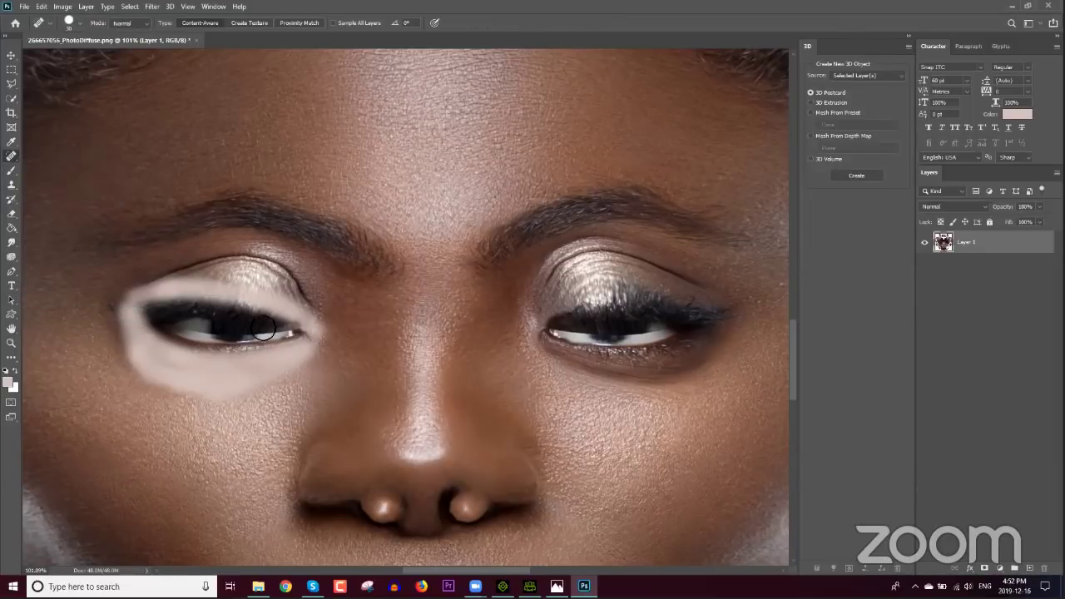
click(306, 357)
drag(287, 367, 242, 383)
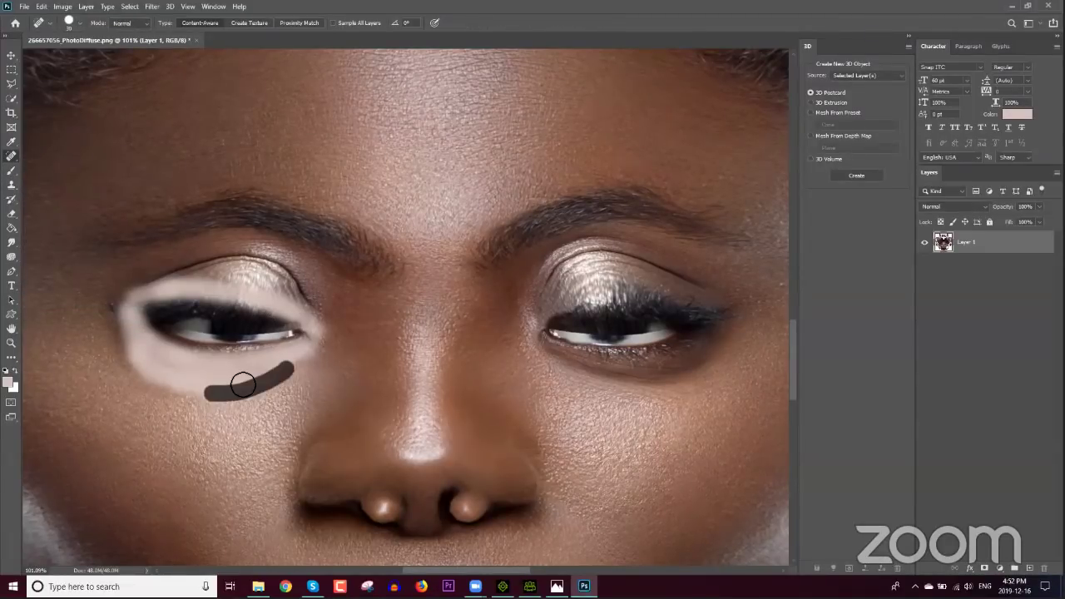
mouse_move(154, 381)
mouse_down()
mouse_move(200, 389)
mouse_move(145, 373)
mouse_move(133, 346)
mouse_move(162, 381)
mouse_up()
drag(108, 340, 171, 389)
drag(133, 359, 201, 392)
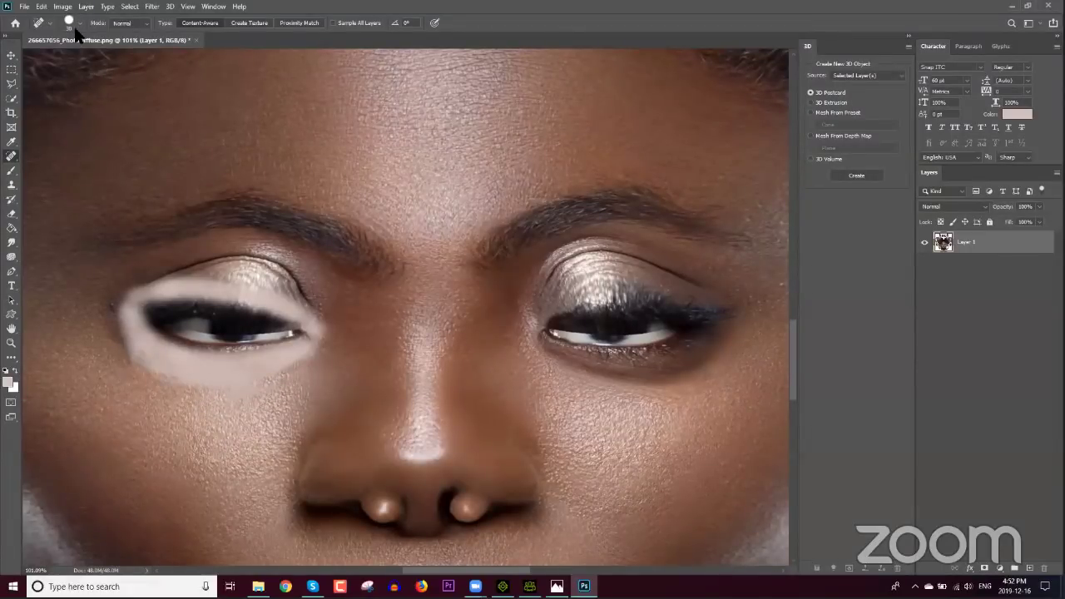
click(25, 7)
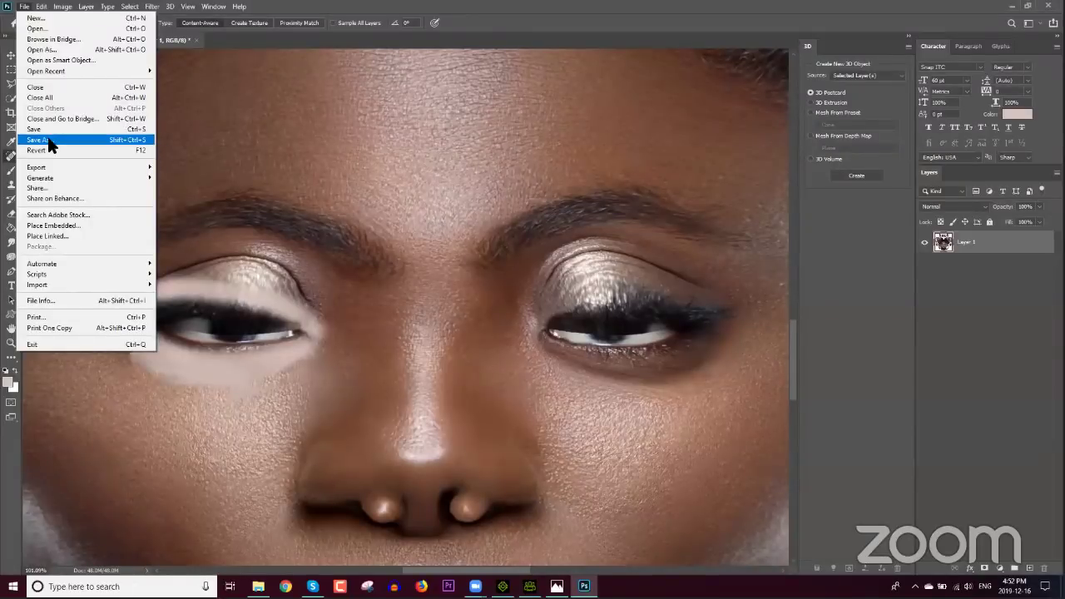
click(50, 141)
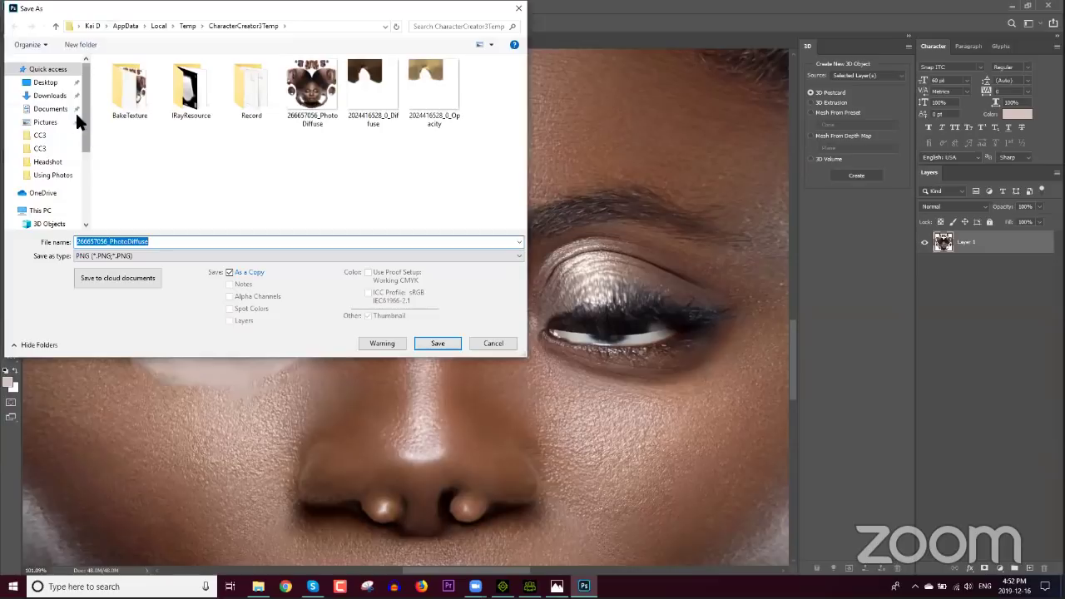
click(58, 86)
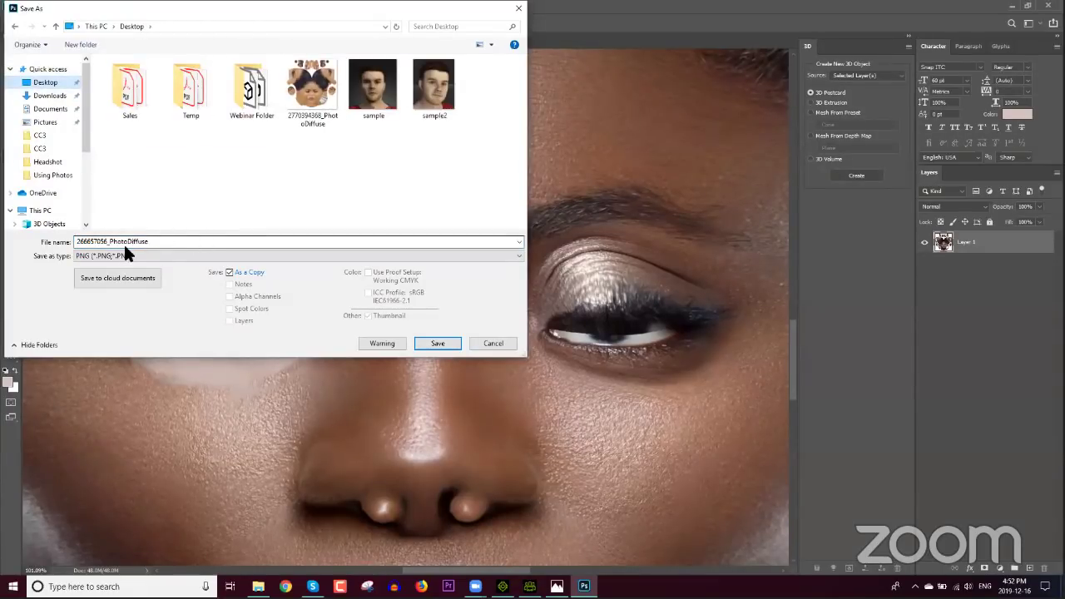
click(302, 94)
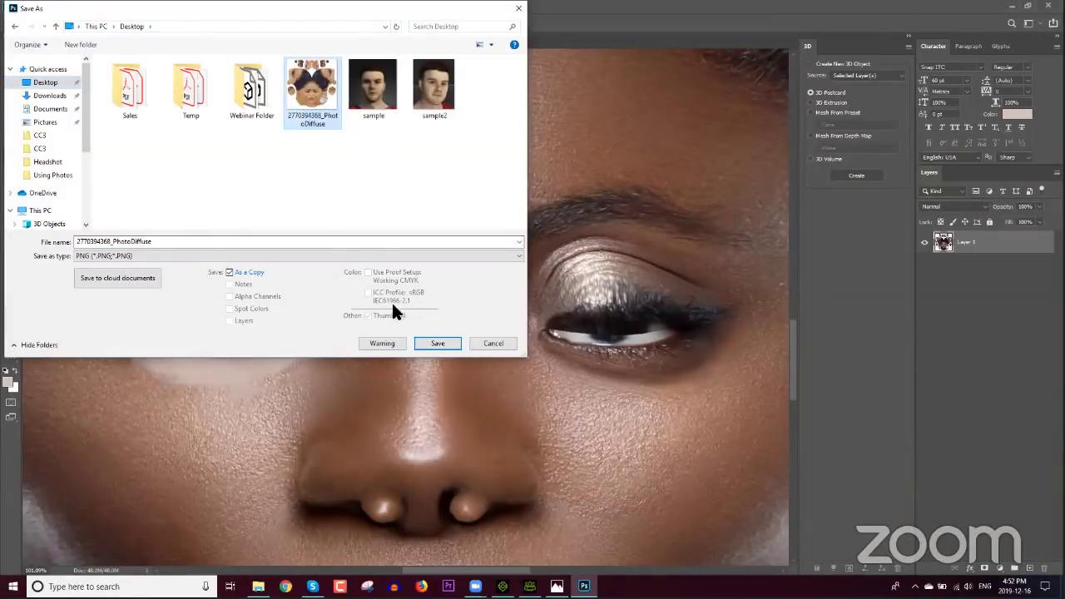
click(439, 343)
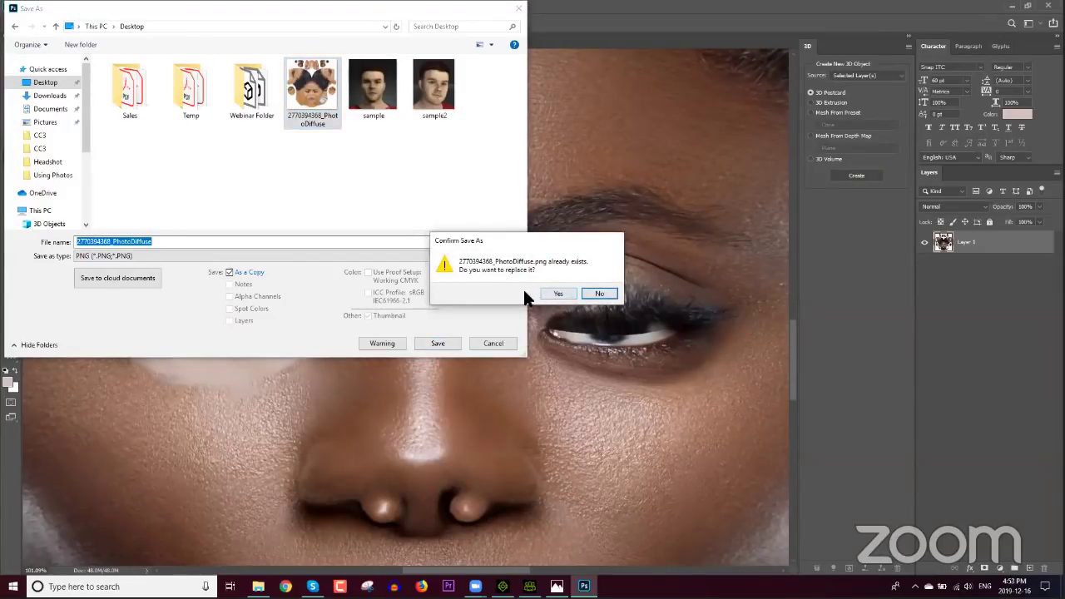
click(568, 291)
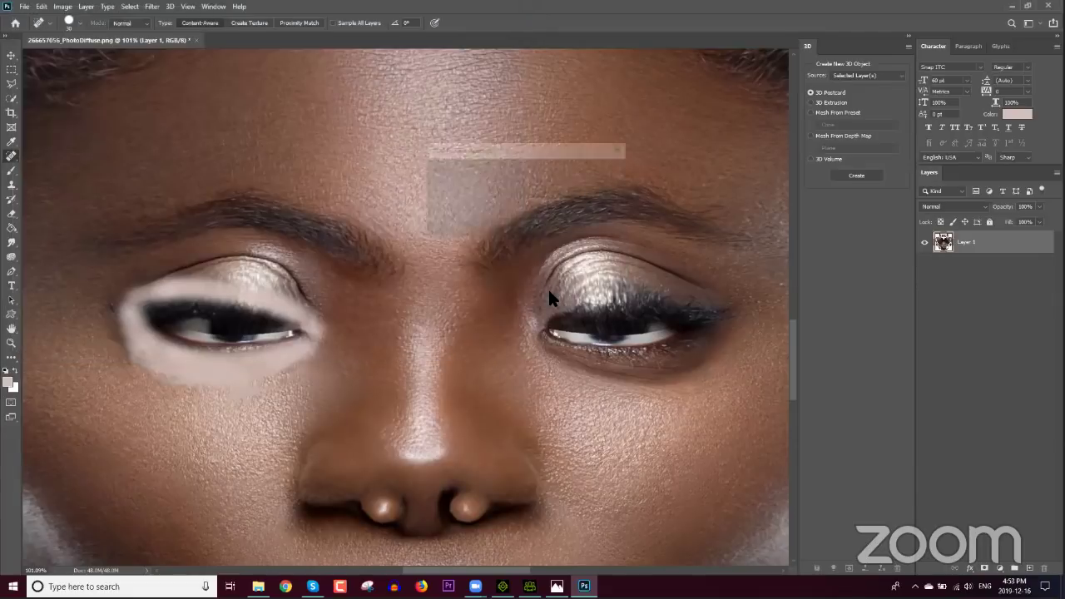
click(593, 177)
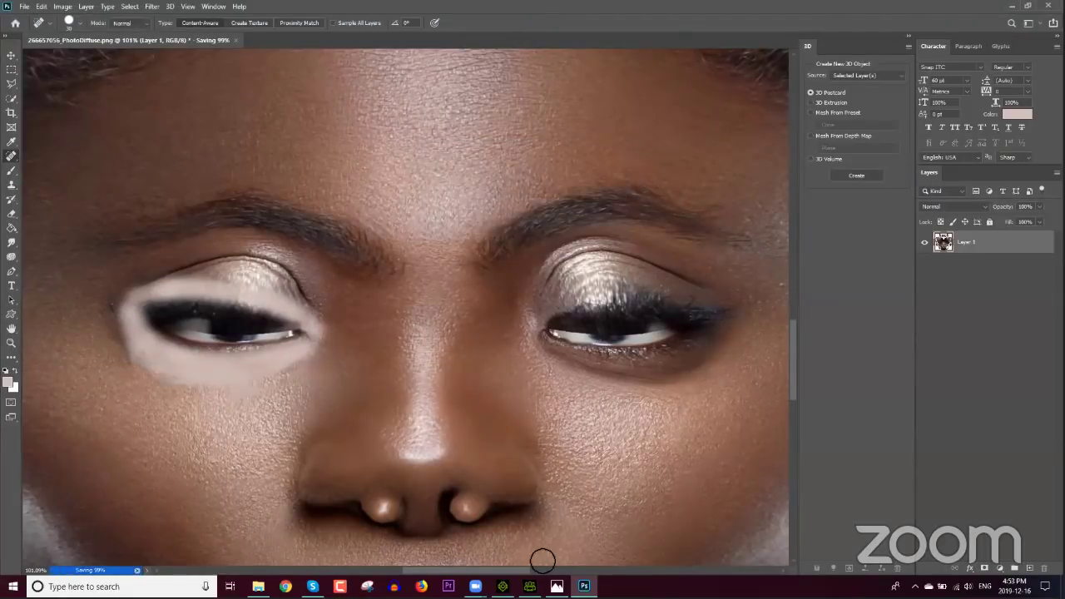
click(529, 586)
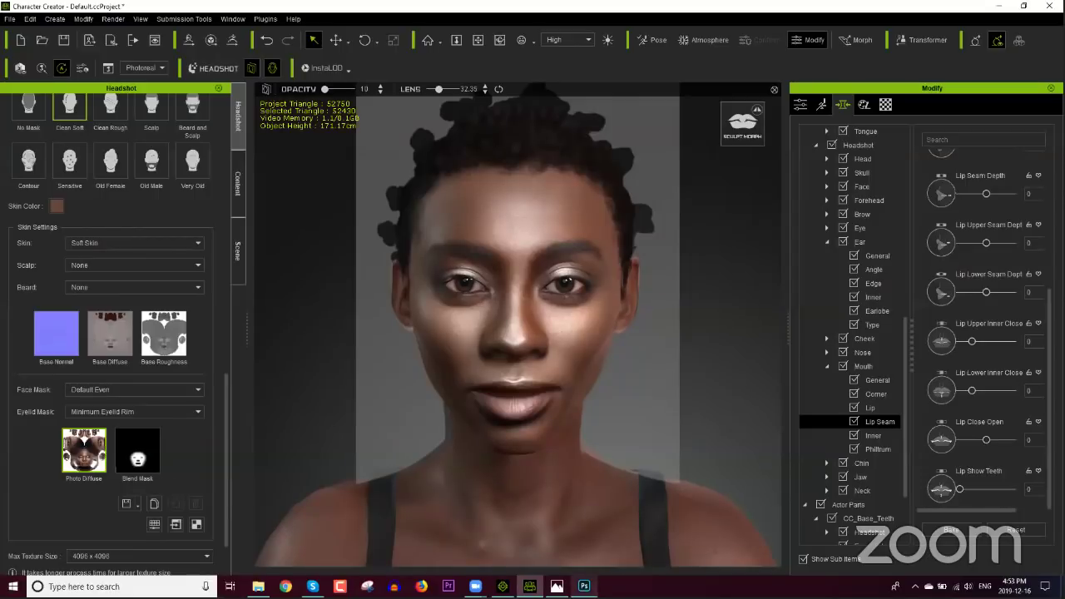
Step: Quit Photoshop, discarding the unsaved changes
click(584, 585)
click(1052, 5)
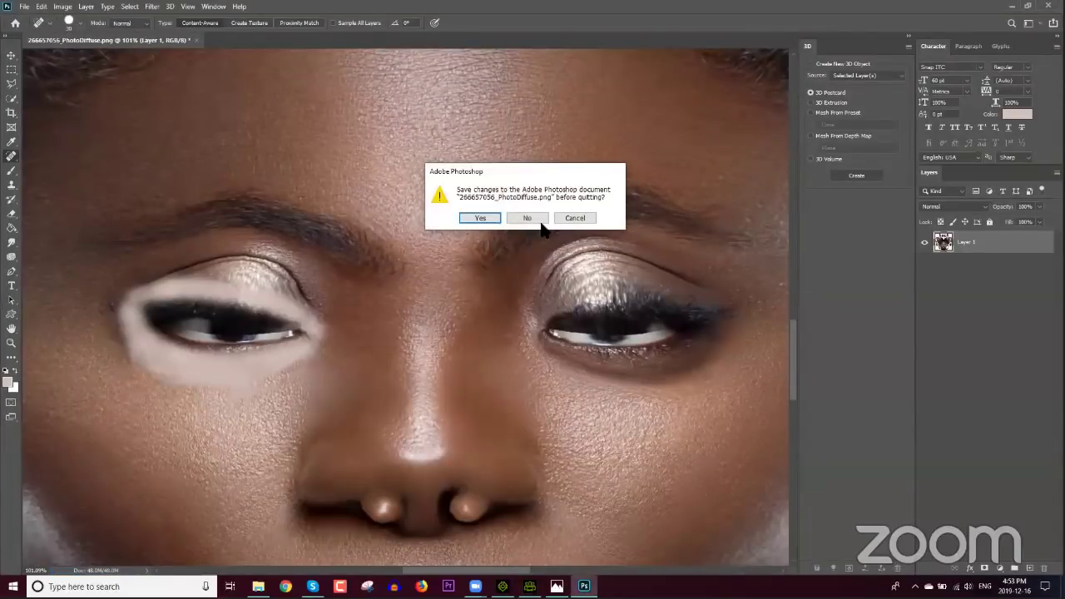
click(521, 218)
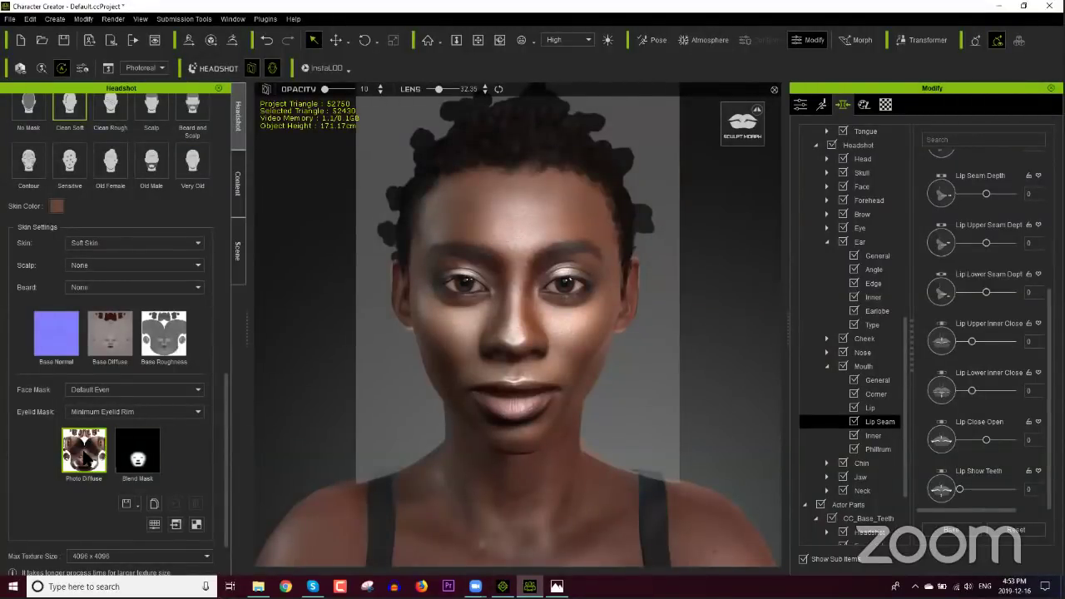
Step: Back up the current photo diffuse texture to the Desktop as Diffuse
click(87, 452)
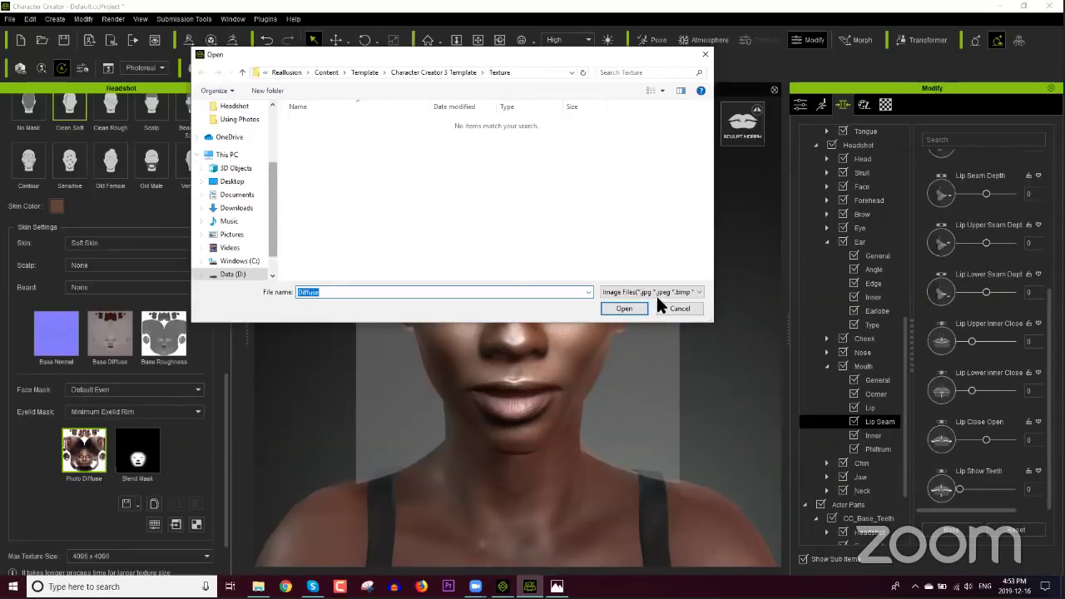
click(679, 309)
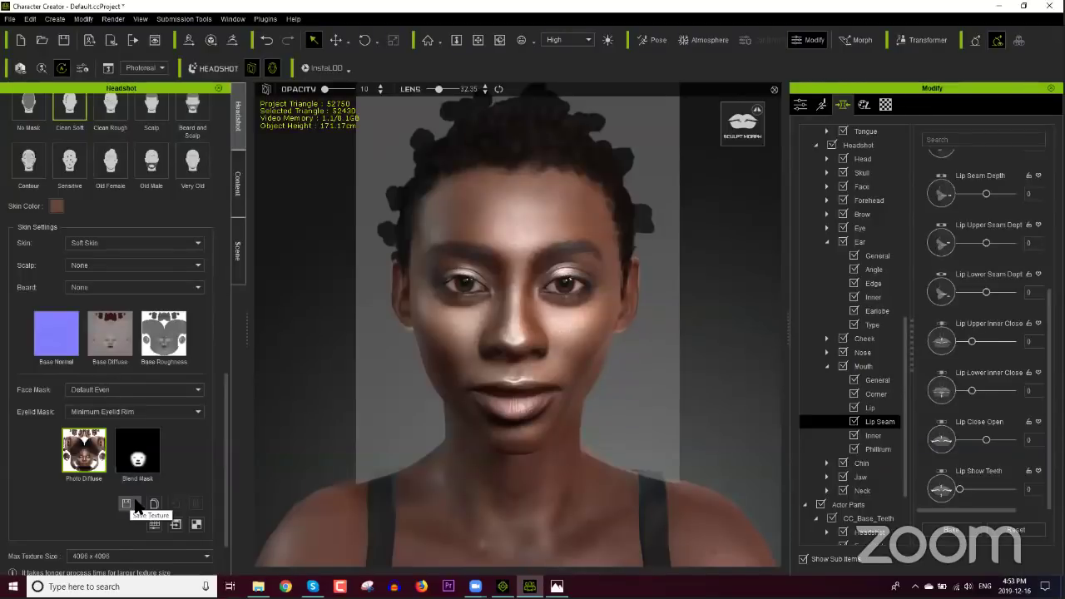
click(127, 503)
click(143, 535)
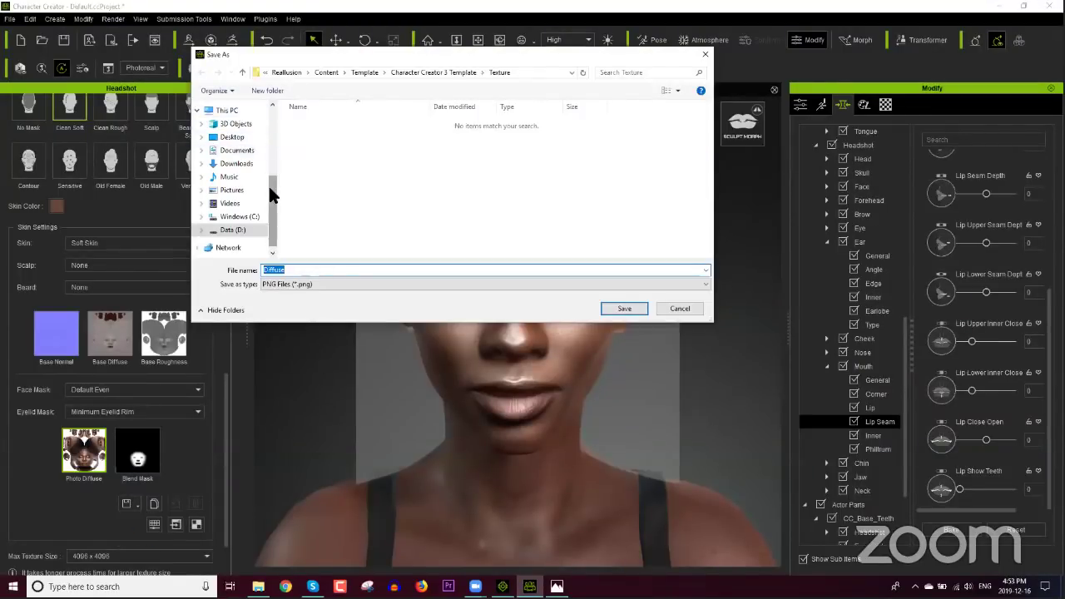
scroll(274, 190, up, 3)
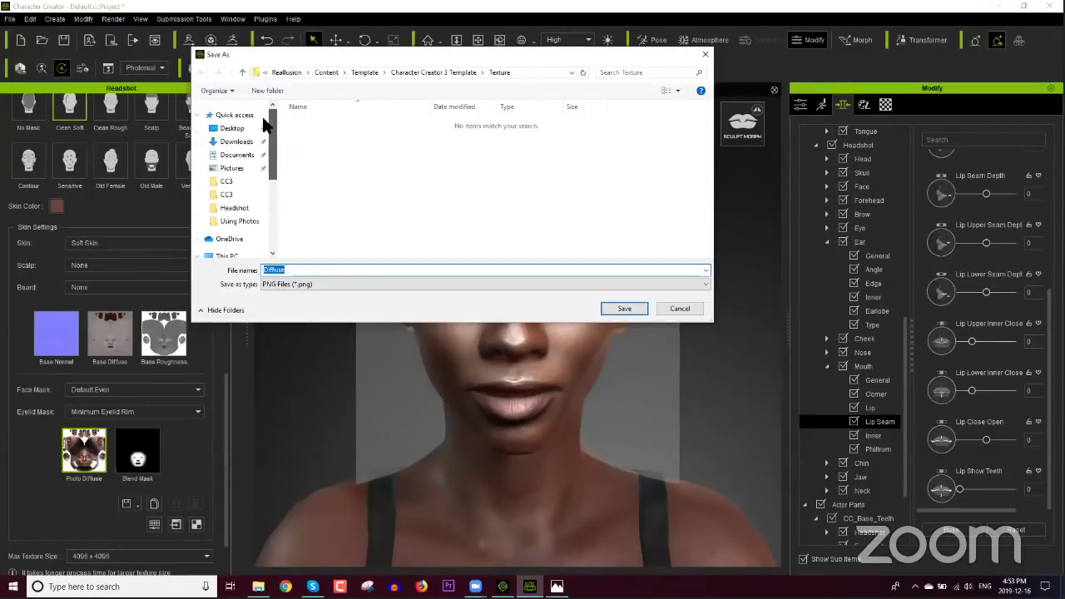
click(620, 307)
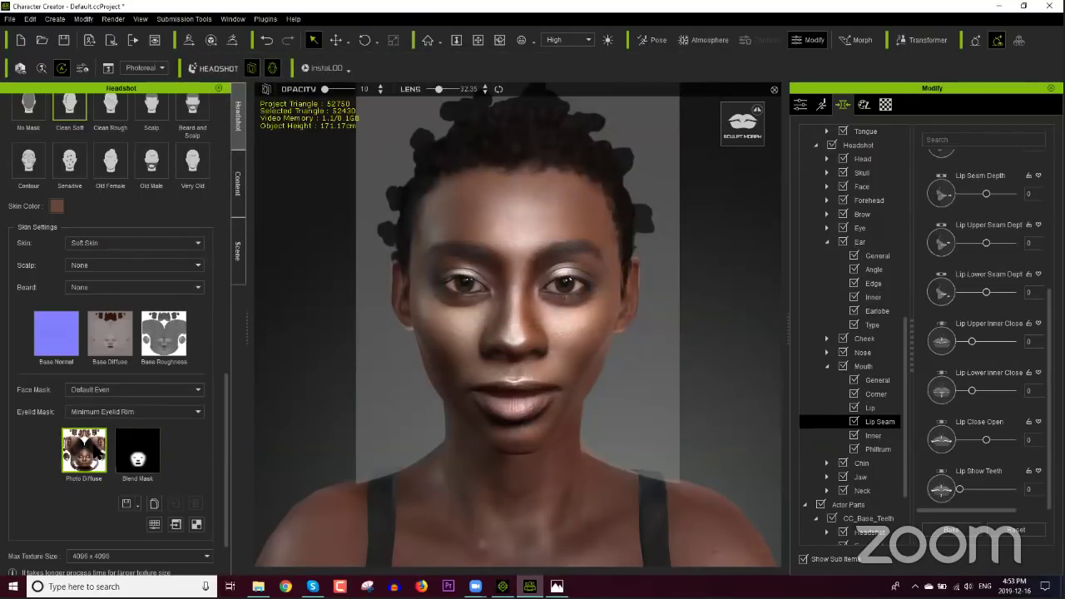
click(96, 449)
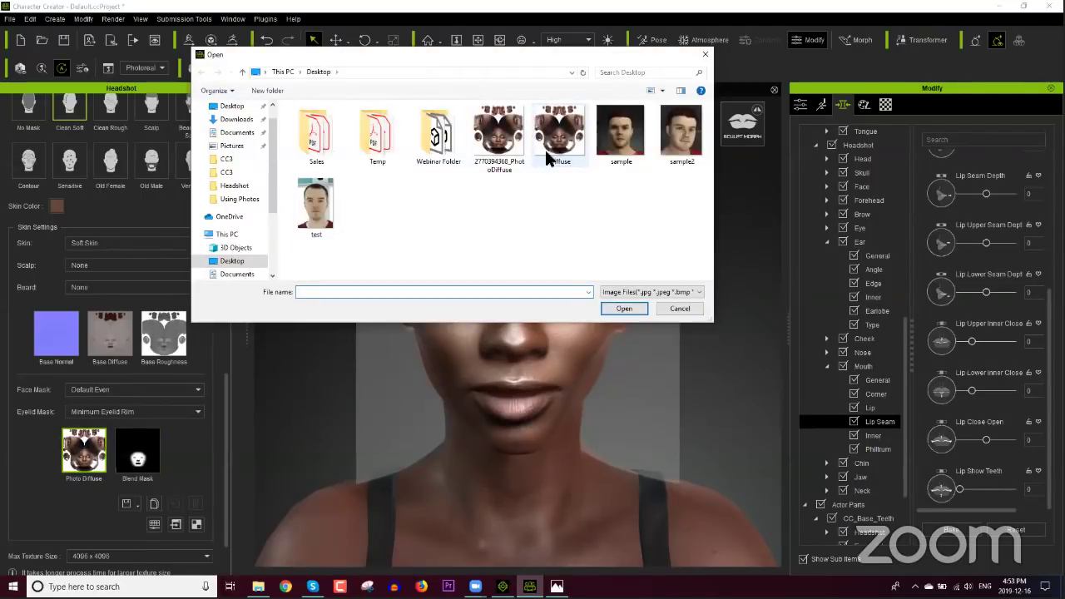
double_click(499, 133)
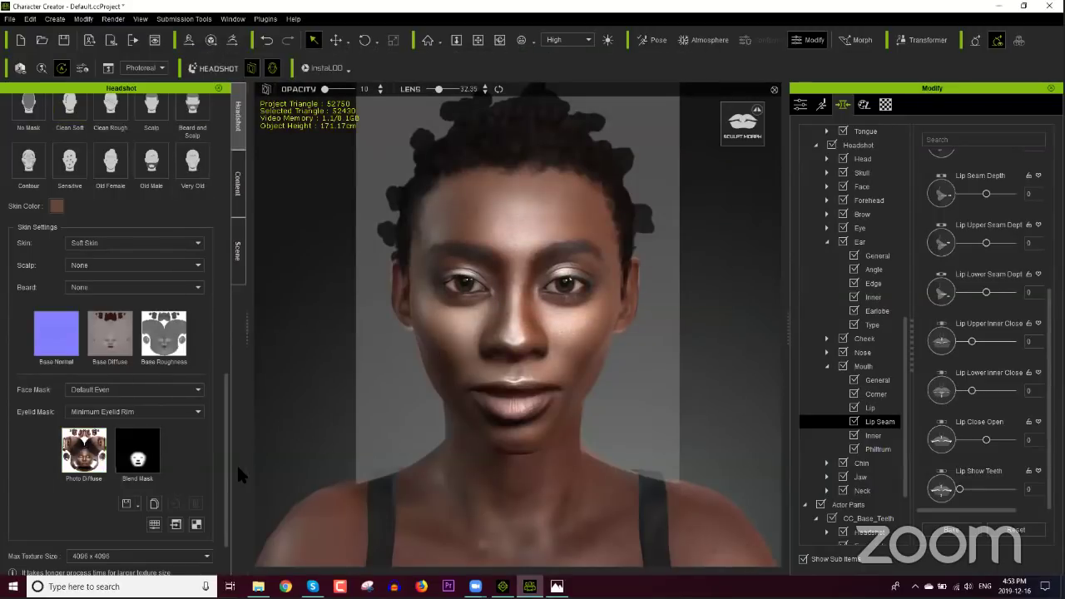
scroll(226, 463, down, 2)
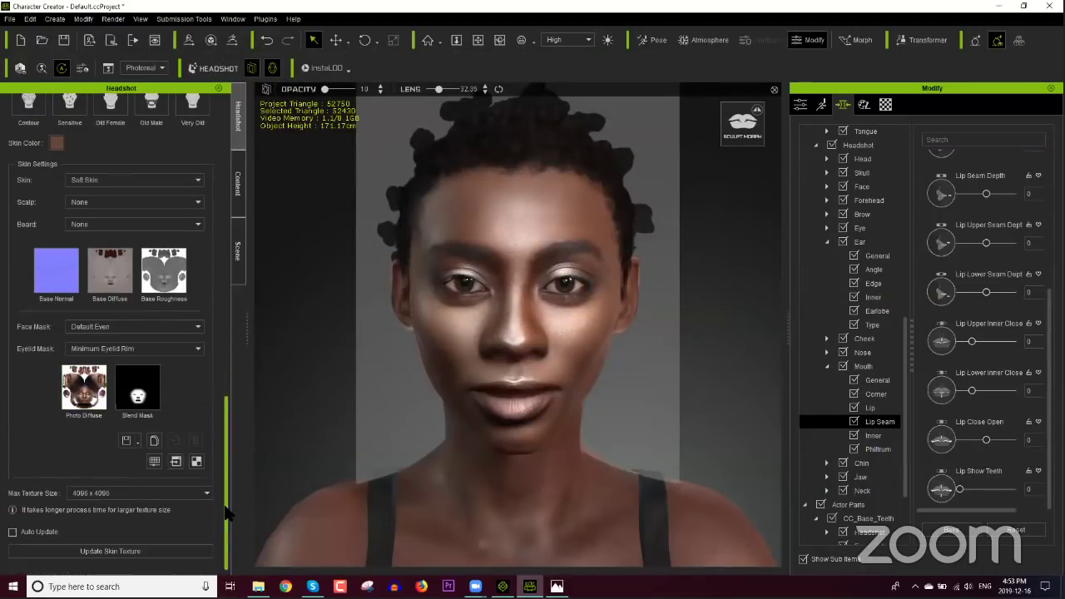
Step: Update the skin texture and turn off Activate Image Matching Tools, viewing the face three-quarter
click(147, 551)
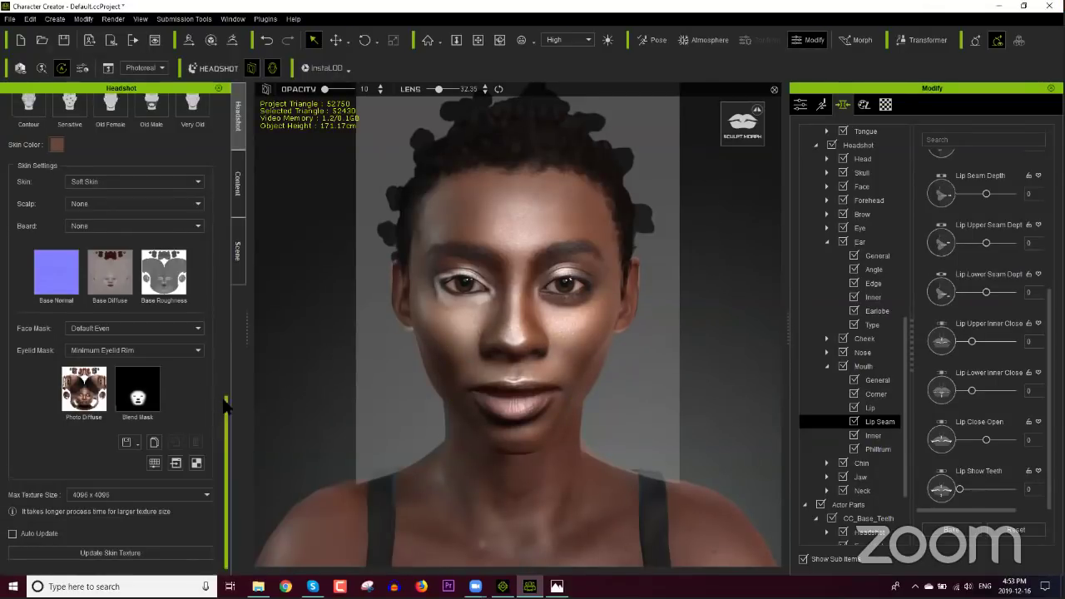
drag(225, 389, 225, 212)
click(62, 224)
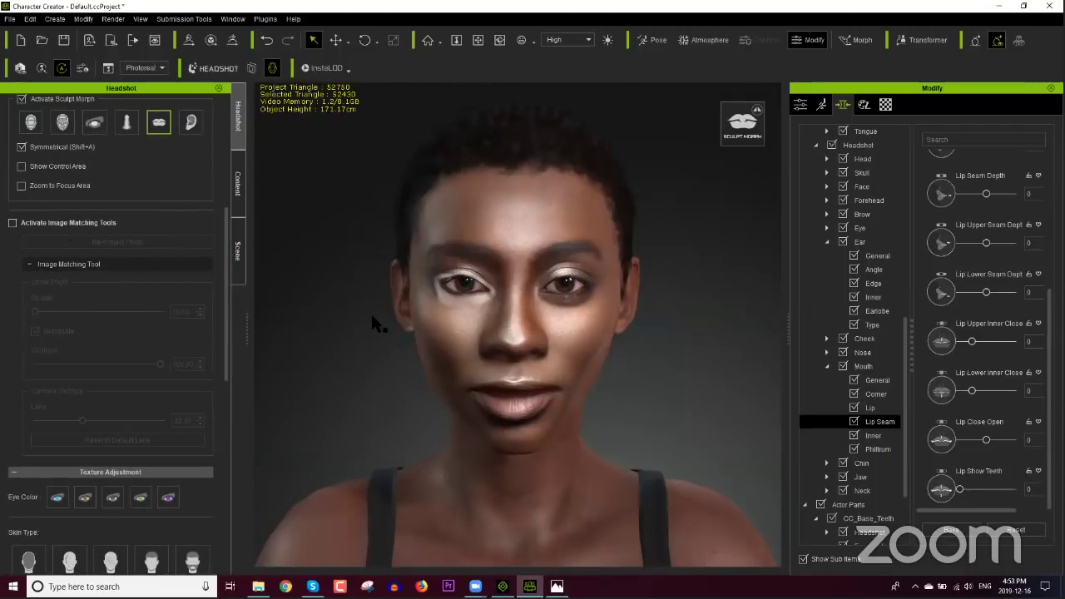
right_drag(424, 337, 485, 329)
scroll(499, 343, up, 3)
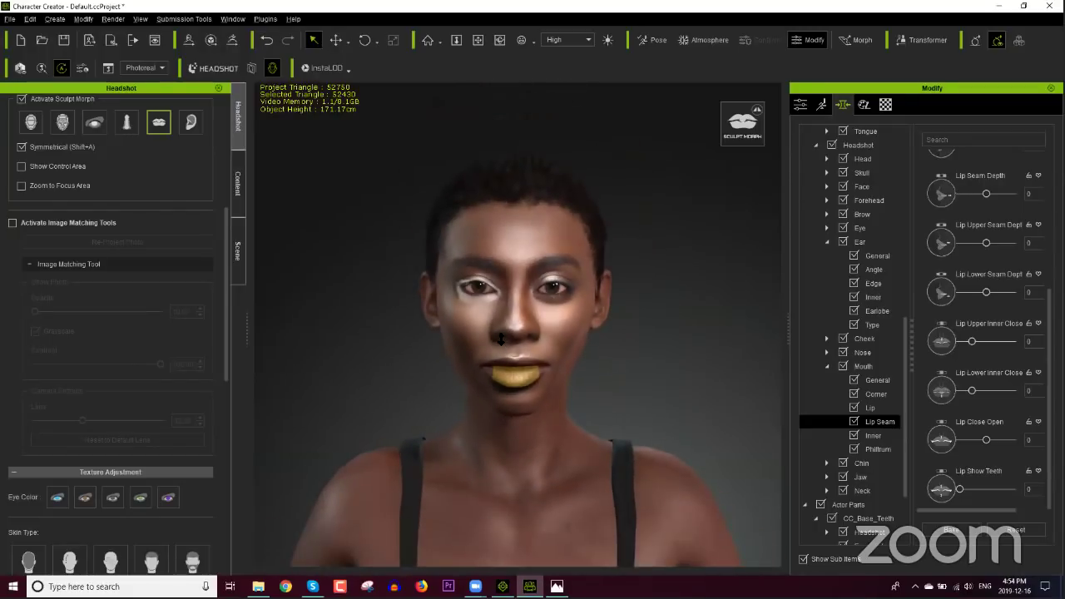
scroll(500, 339, up, 2)
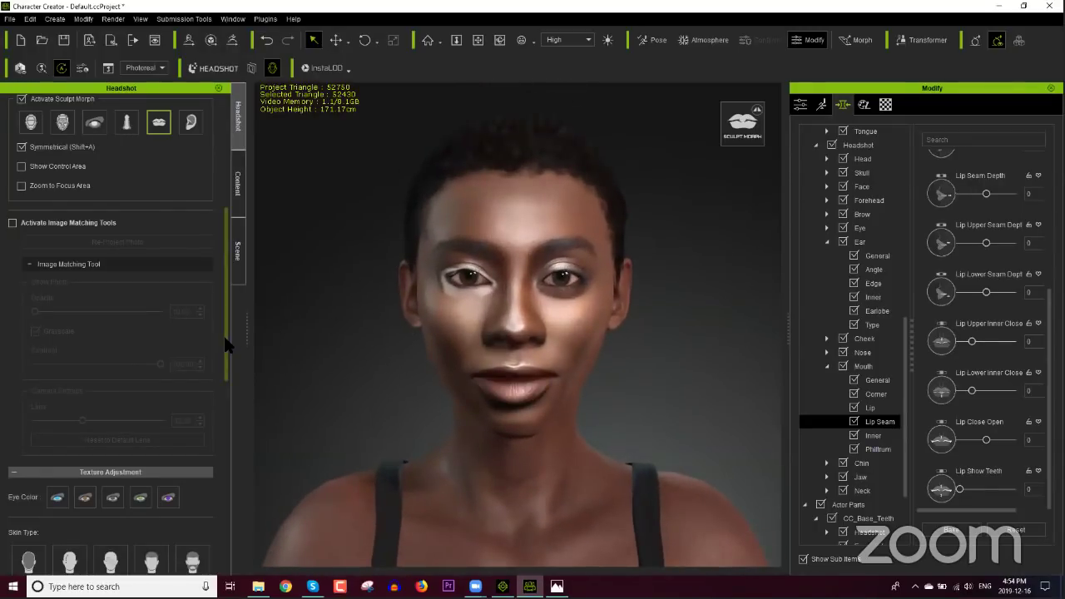
scroll(224, 337, down, 10)
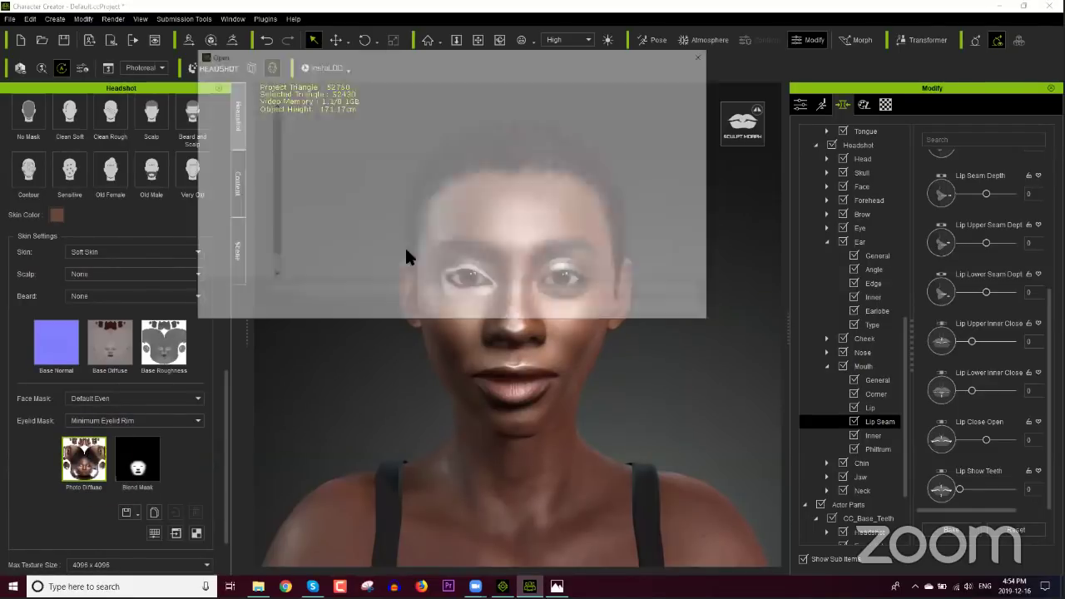
Step: Reload the Diffuse image as photo diffuse and regenerate the head's skin texture
double_click(570, 147)
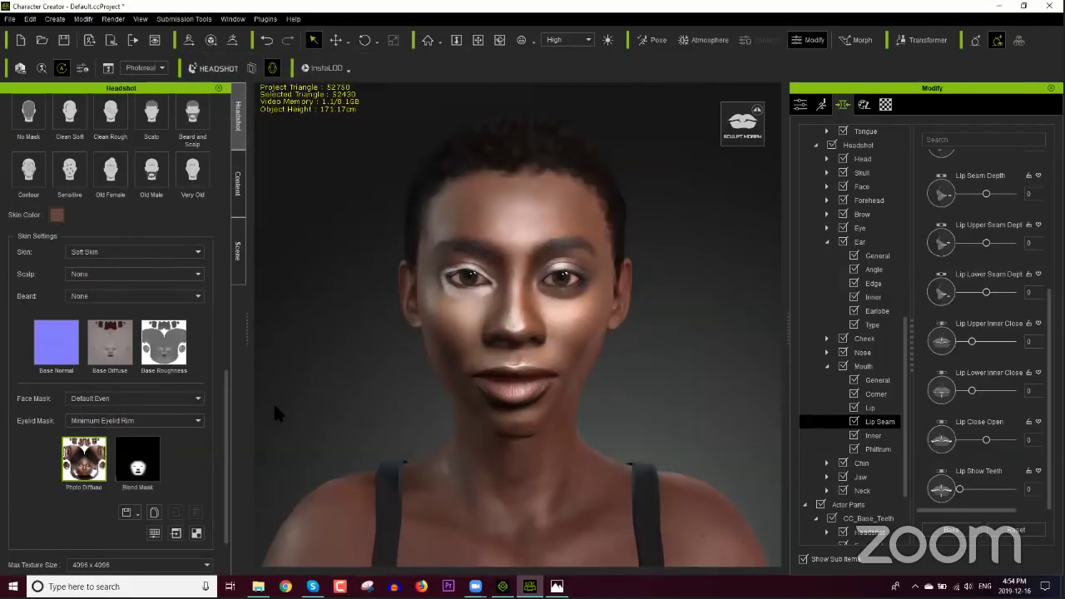
scroll(217, 510, down, 2)
click(116, 555)
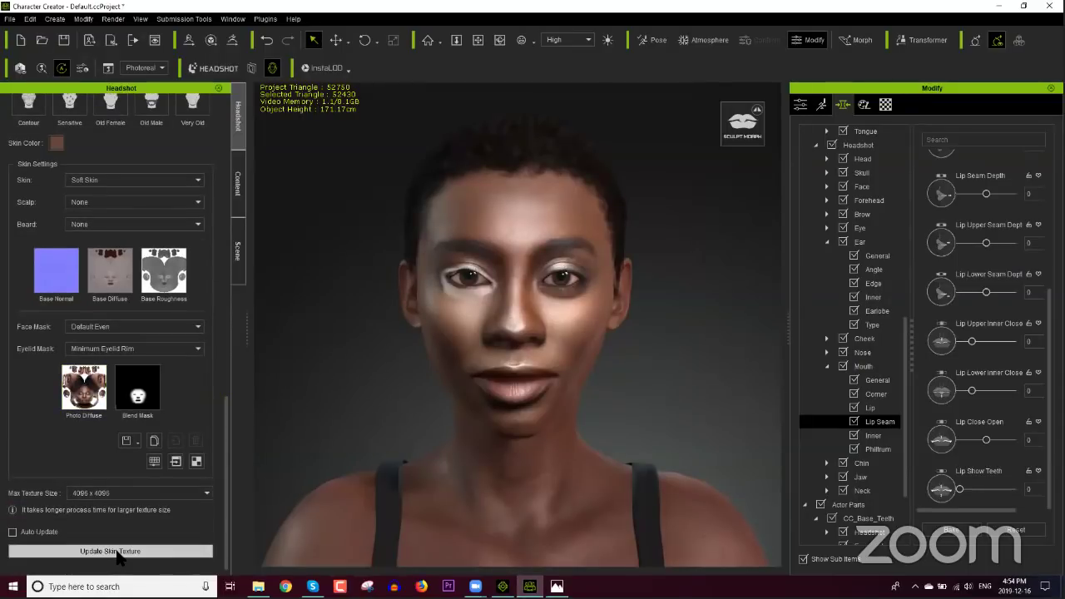
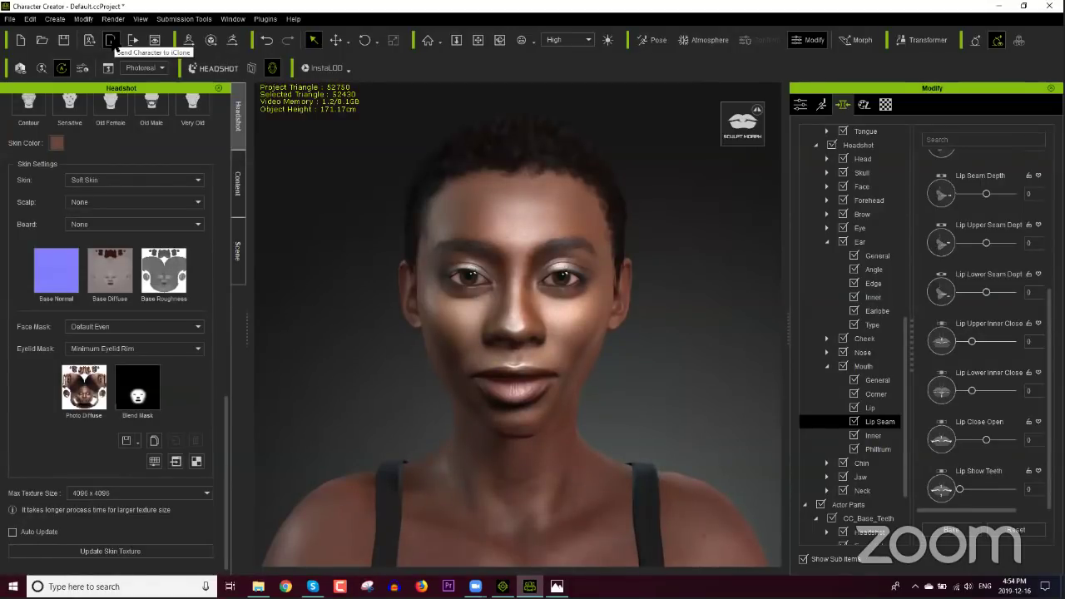
Step: Send the aged headshot character to iClone, then return to Character Creator
click(110, 40)
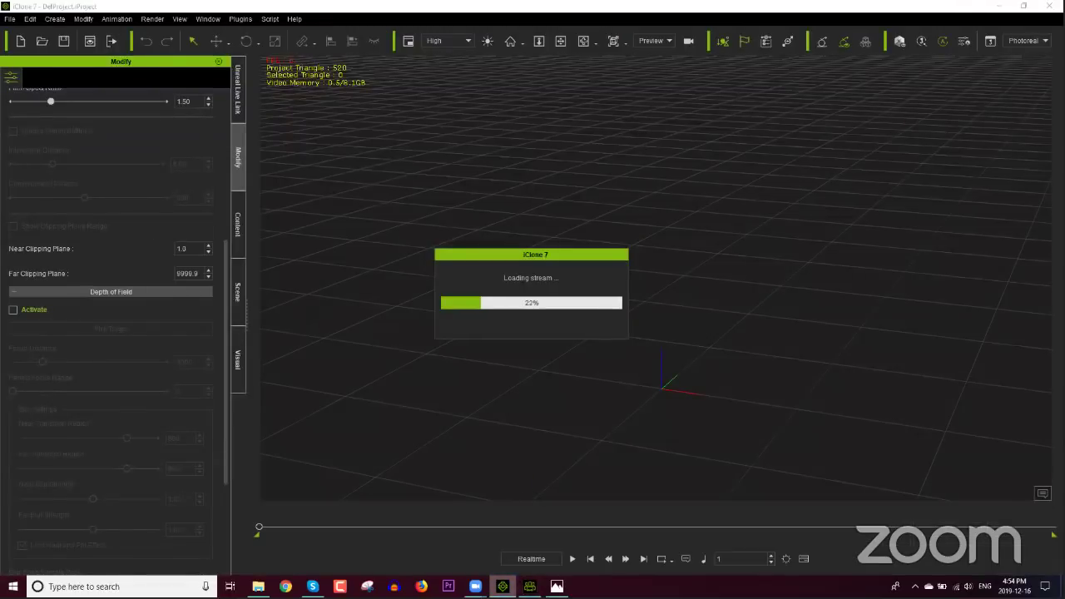
click(529, 586)
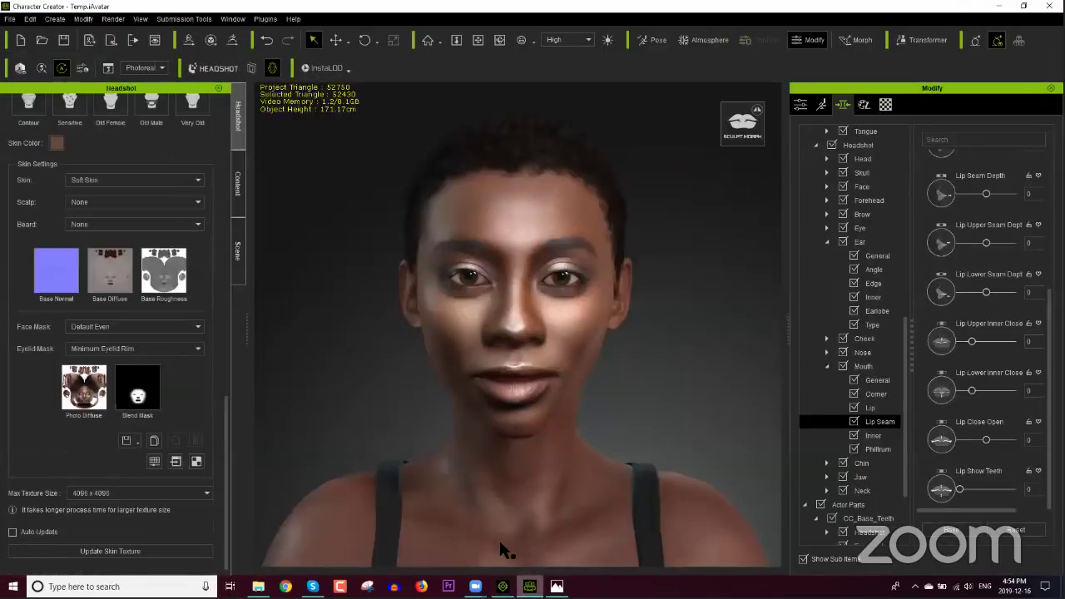
Step: Lower the skin colour's Val to about 66 for a deeper brown and confirm it
click(55, 141)
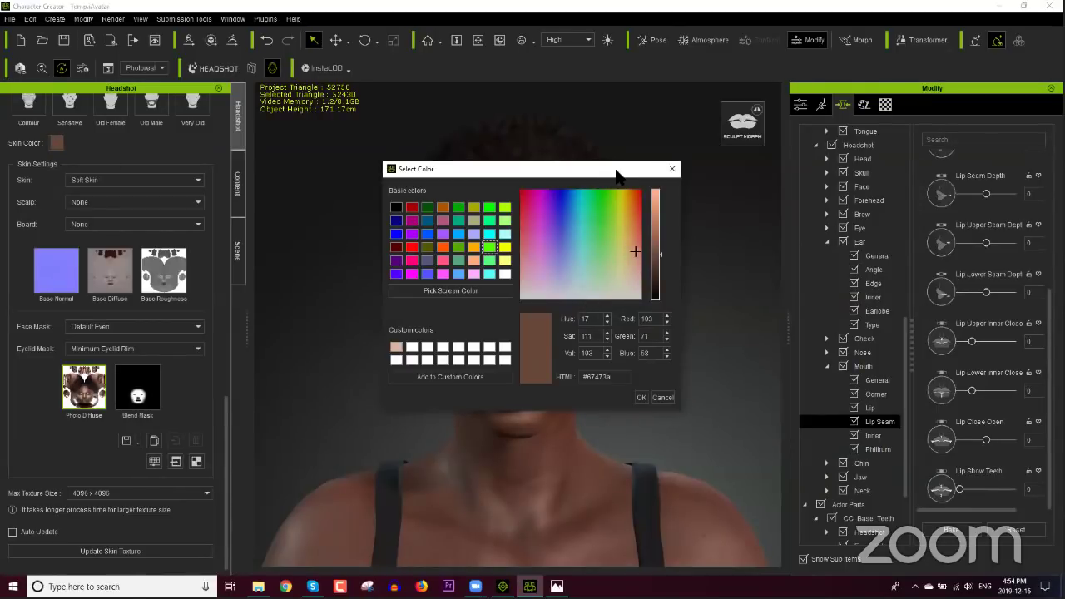
drag(617, 172, 914, 185)
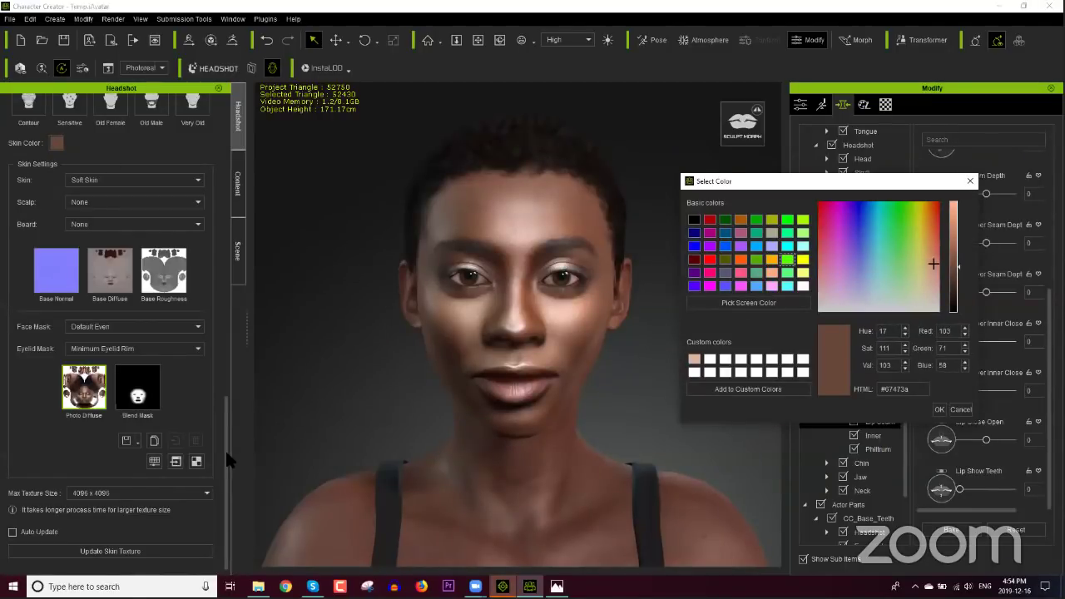
click(955, 282)
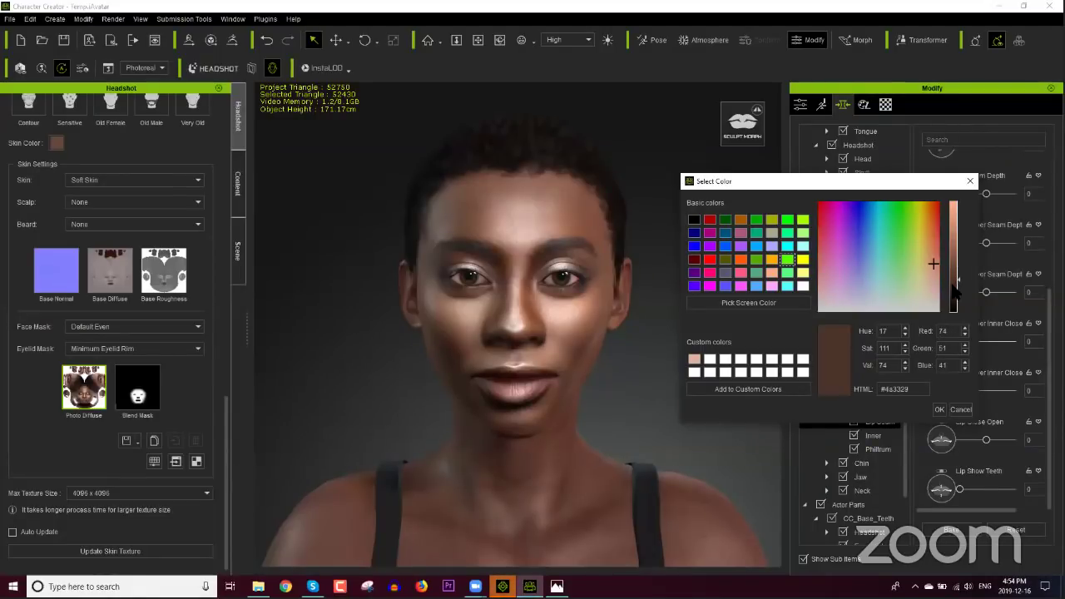
click(955, 285)
click(954, 283)
key(Return)
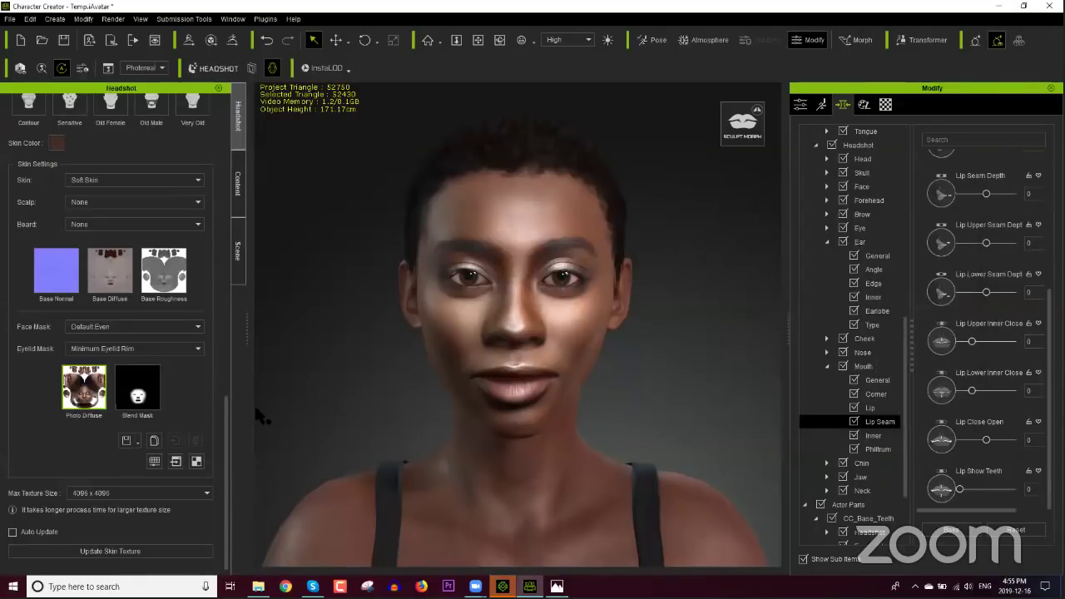
drag(224, 431, 198, 173)
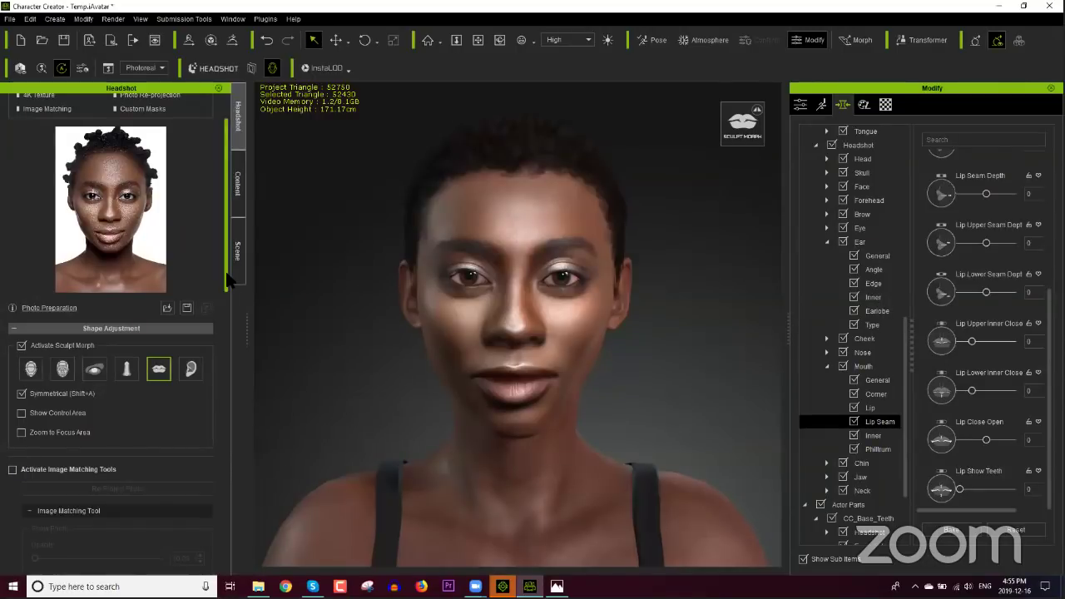
drag(230, 281, 228, 555)
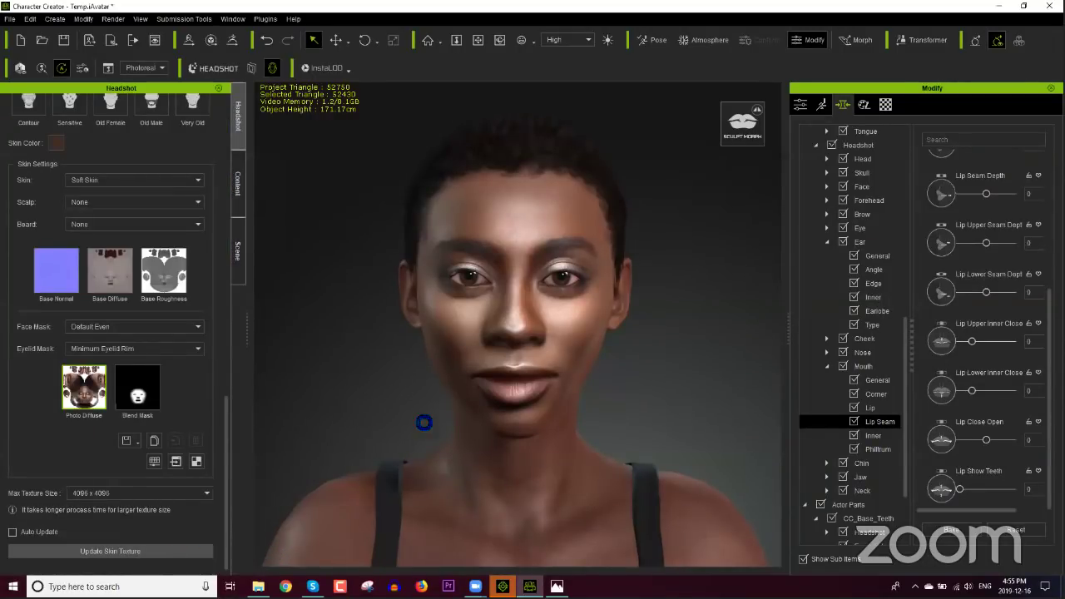
click(536, 378)
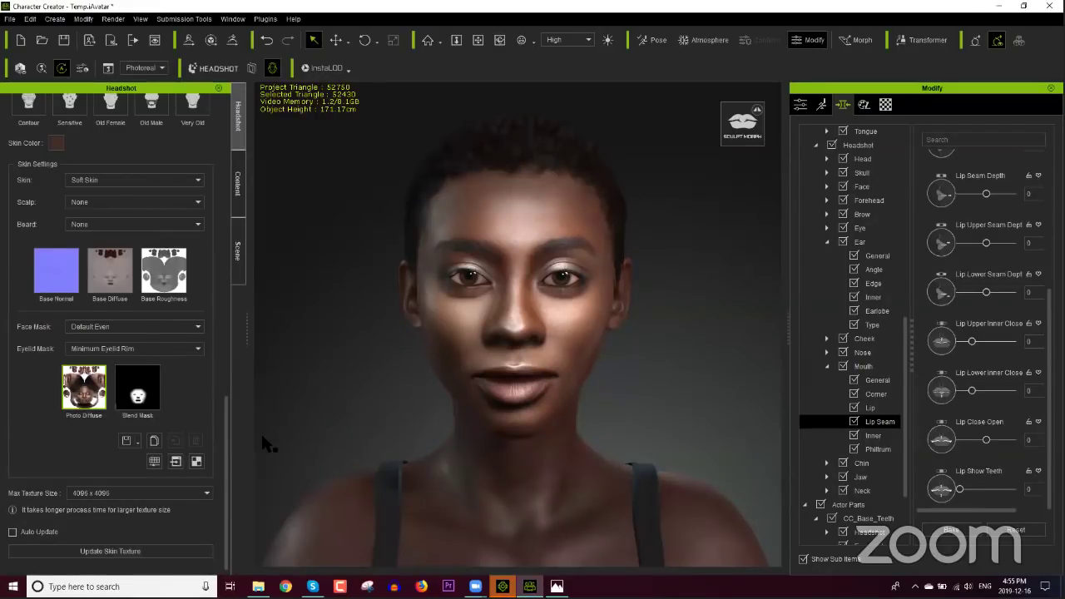
drag(235, 439, 260, 178)
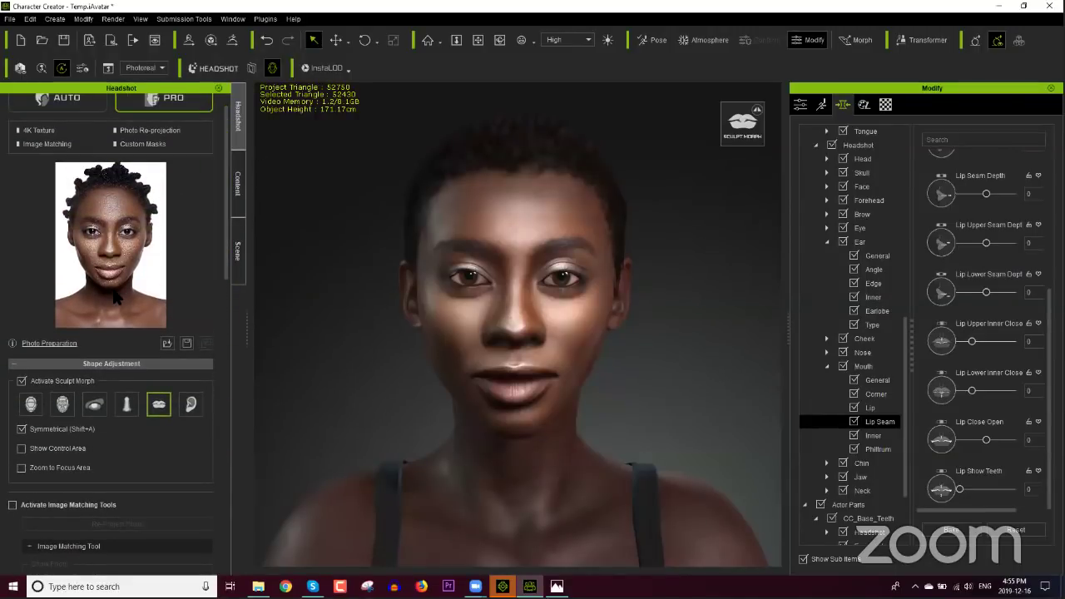
mouse_move(116, 299)
Step: In iClone, frame the character and browse the female Stand Pose collection
click(529, 586)
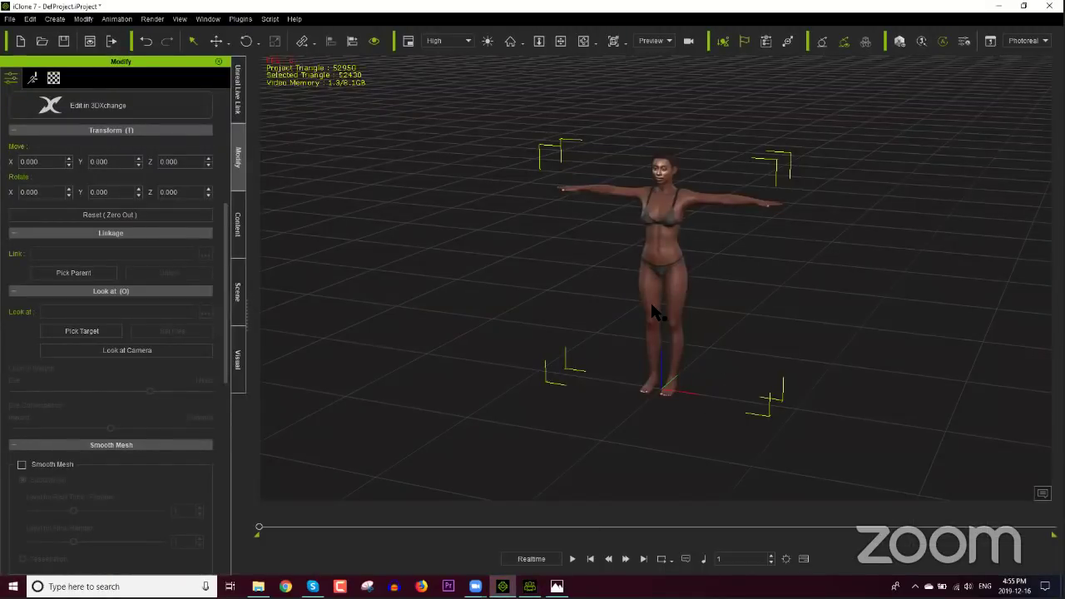
key(f)
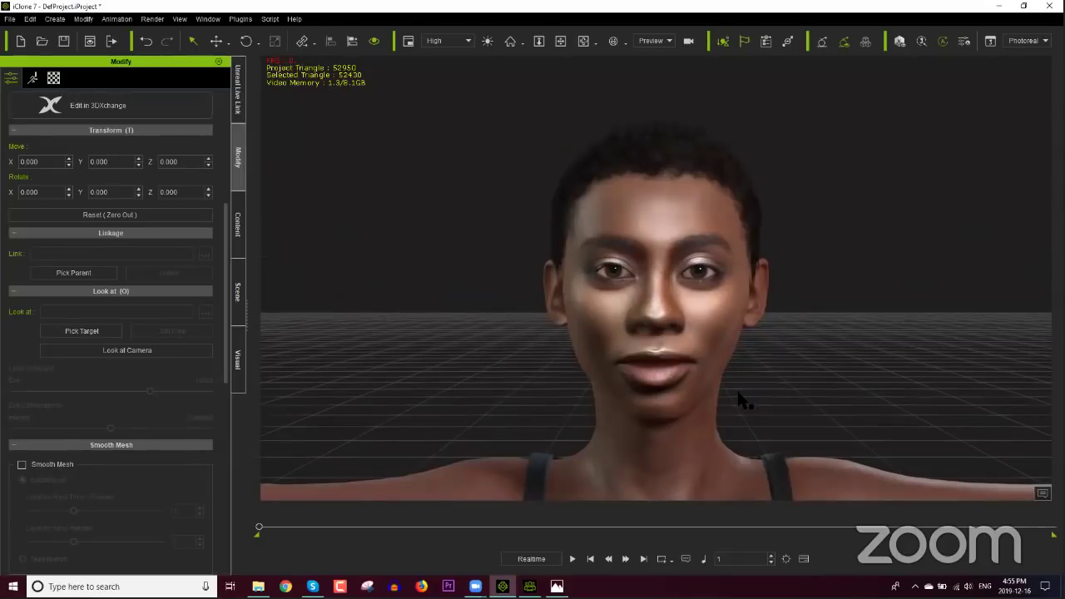
key(f)
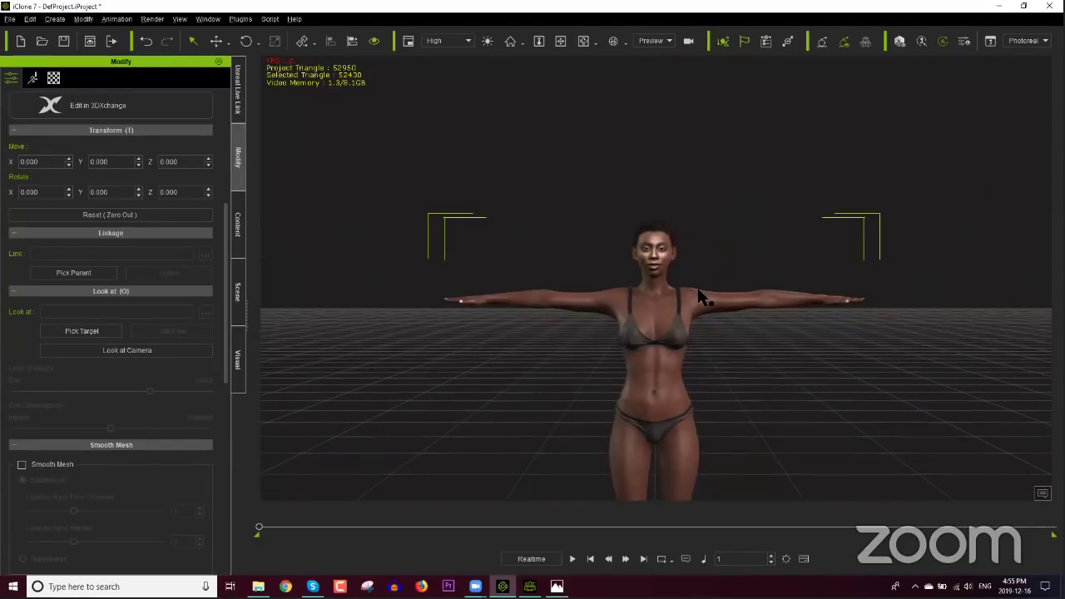
click(235, 216)
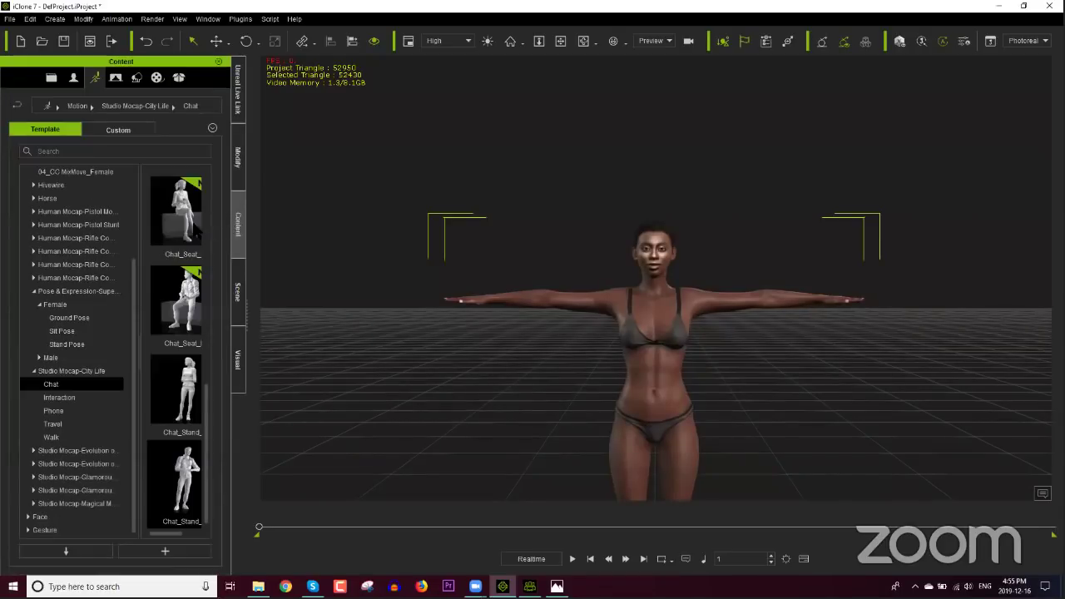
click(72, 320)
click(66, 344)
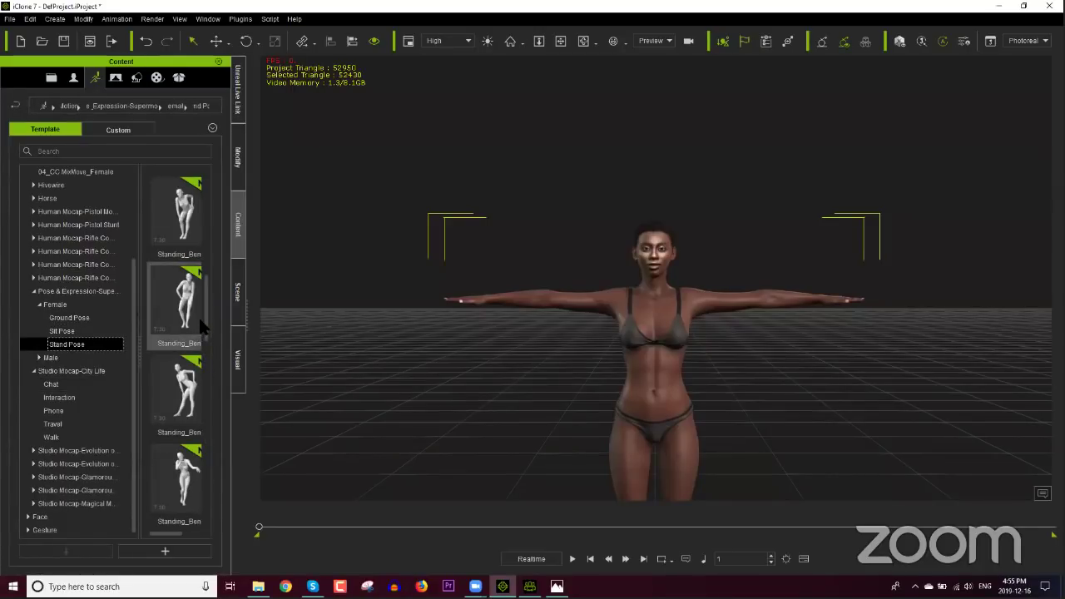
Step: Try Standing_Pos and Standing_Stretch, settling on the hand-on-head standing pose
scroll(204, 305, down, 5)
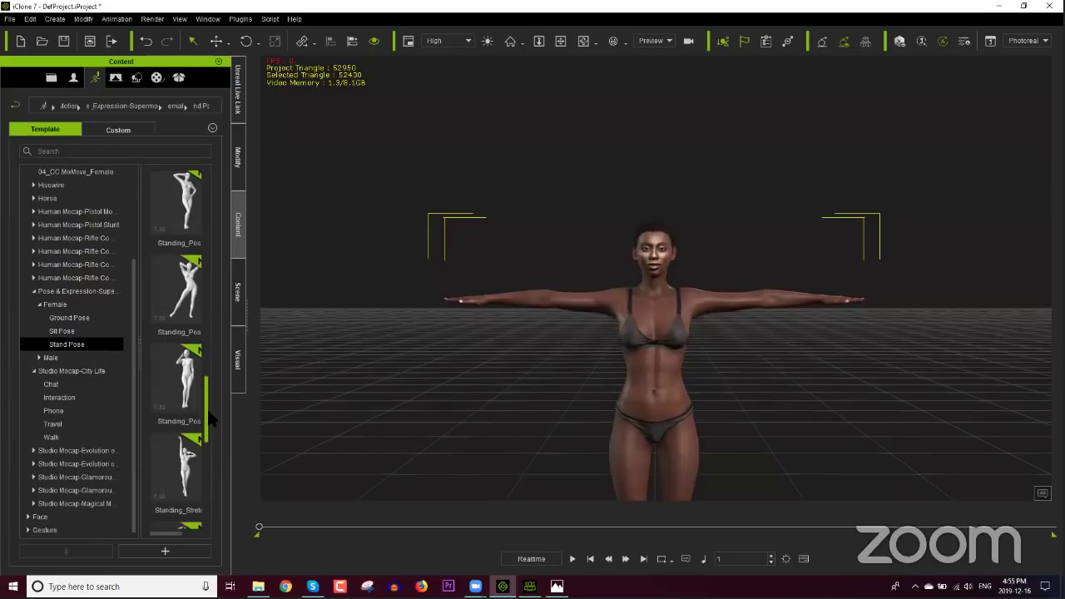
double_click(186, 375)
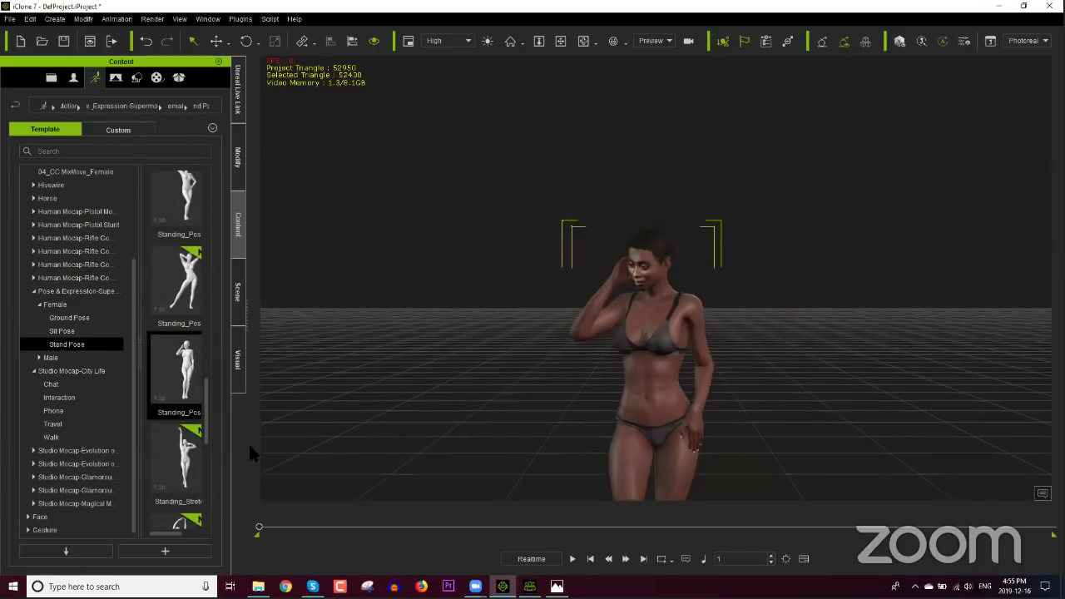
double_click(186, 466)
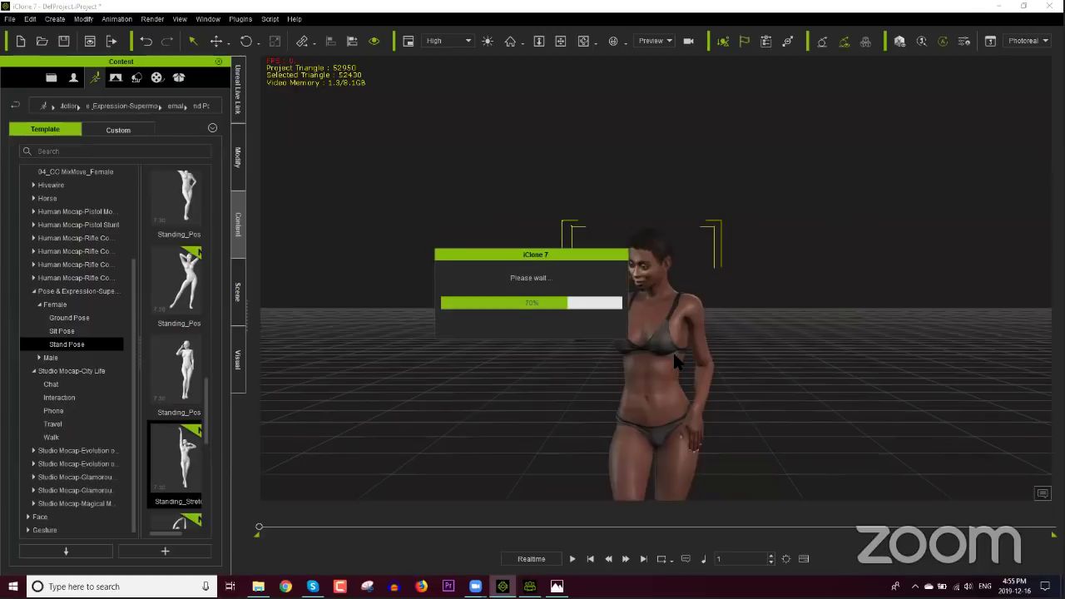
scroll(732, 361, up, 3)
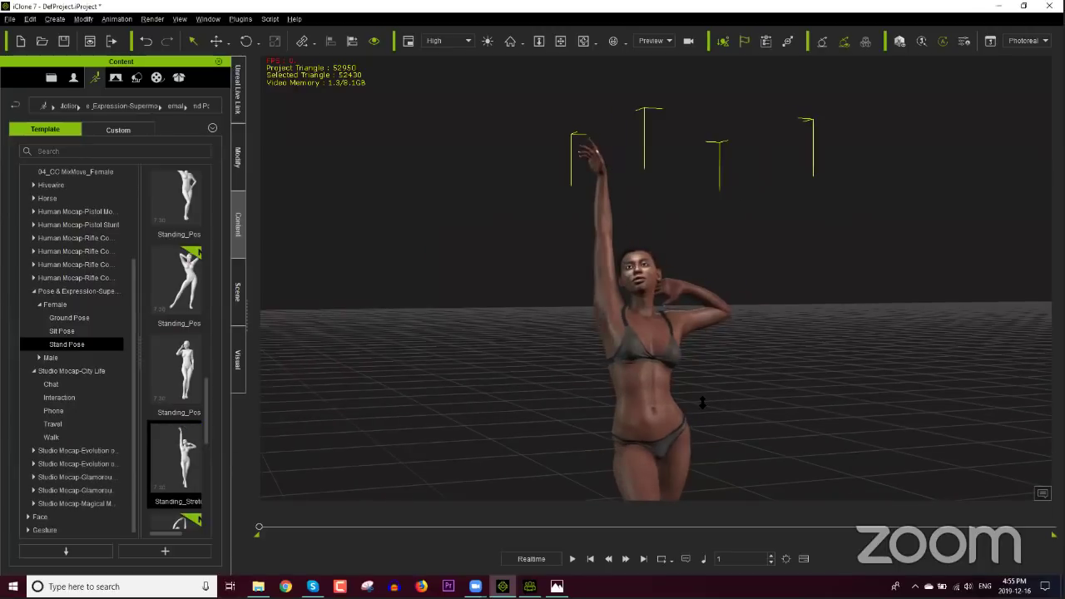
scroll(698, 397, up, 5)
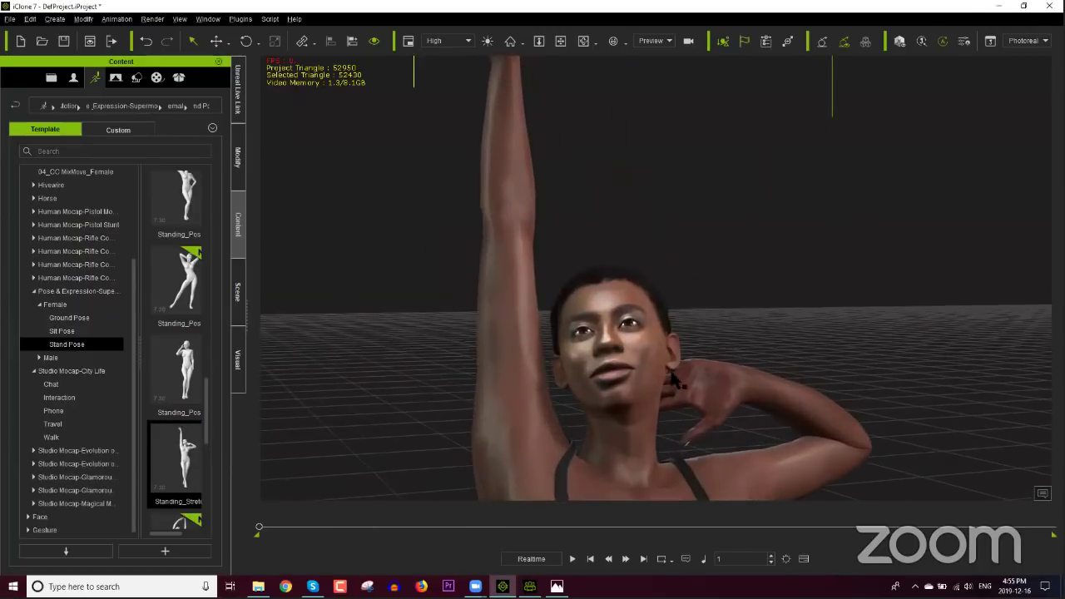
double_click(196, 399)
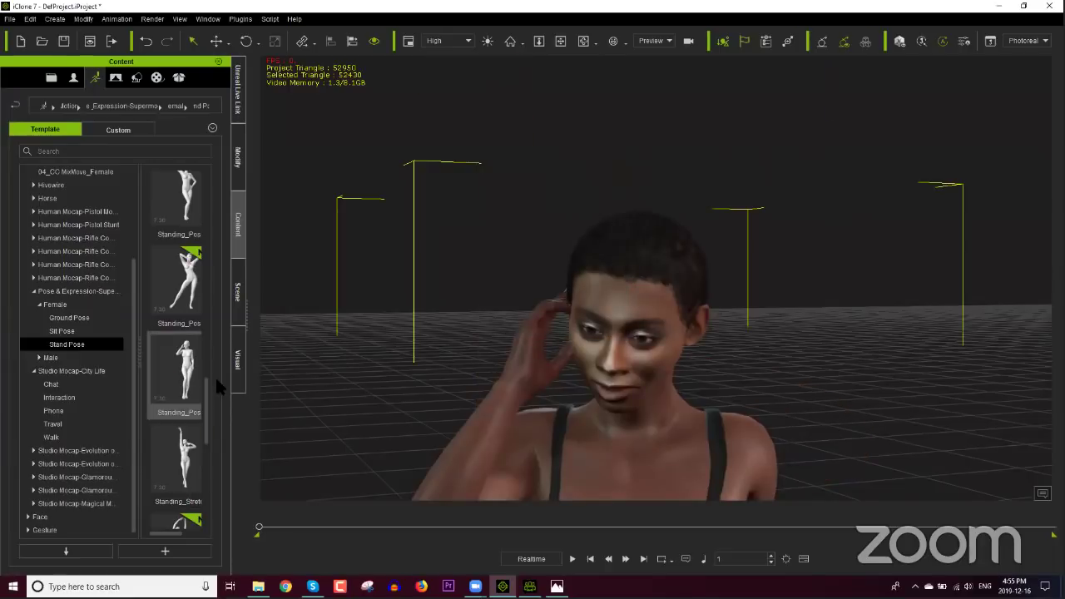
right_drag(587, 402, 661, 393)
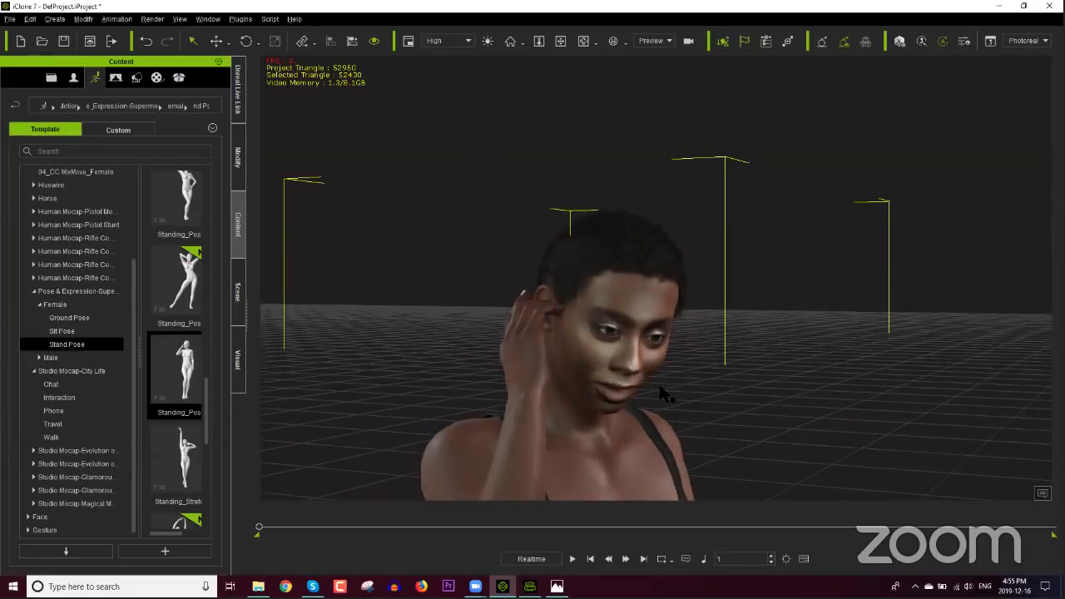
scroll(433, 350, up, 2)
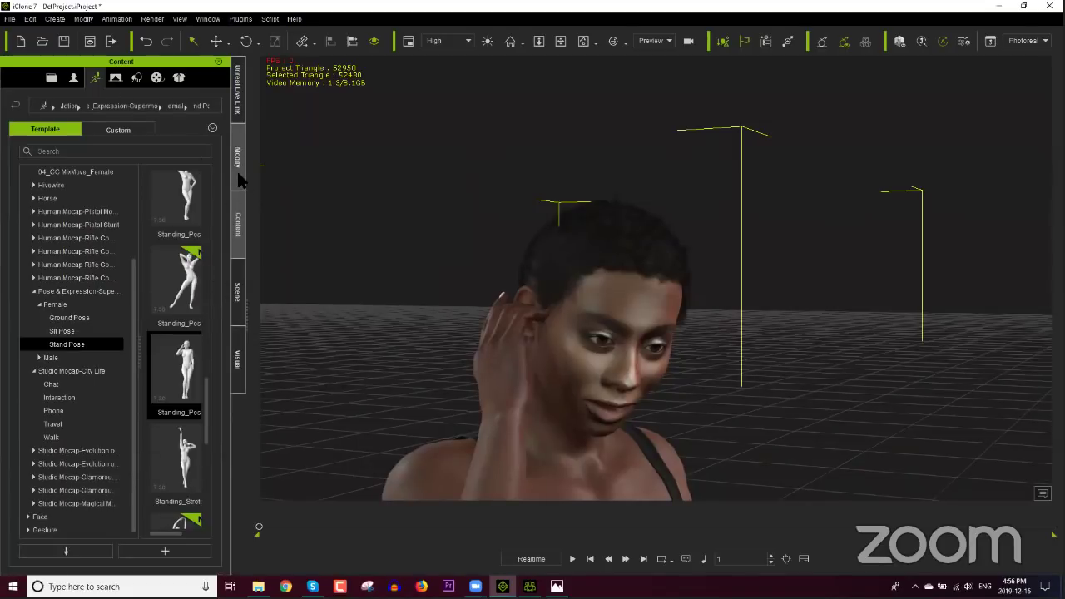
click(238, 176)
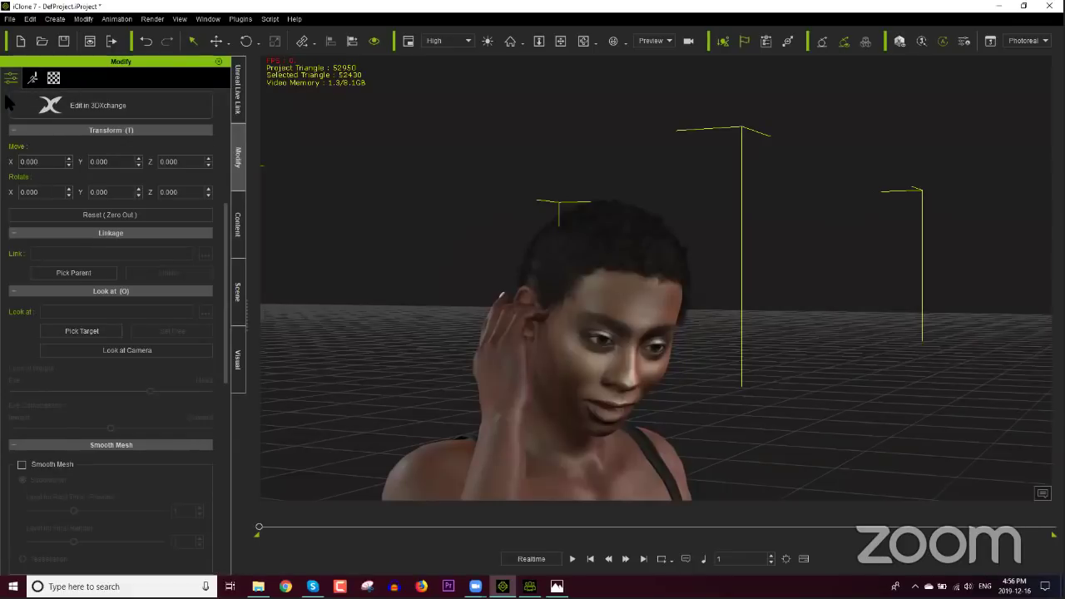
Step: Enter Edit Motion Layer and nudge the raised hand into place beside the face
click(31, 82)
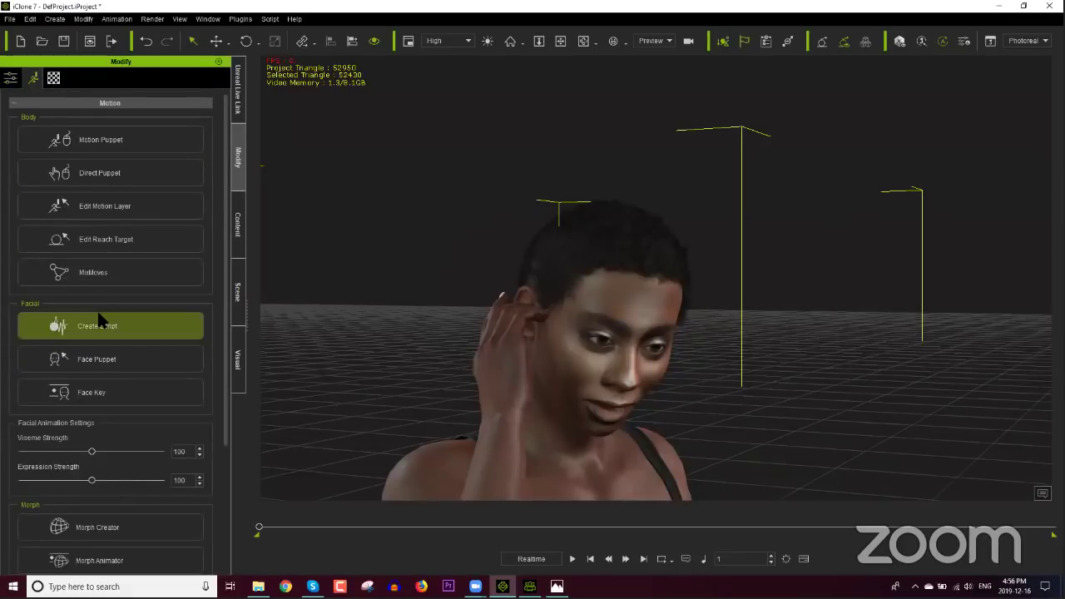
click(119, 203)
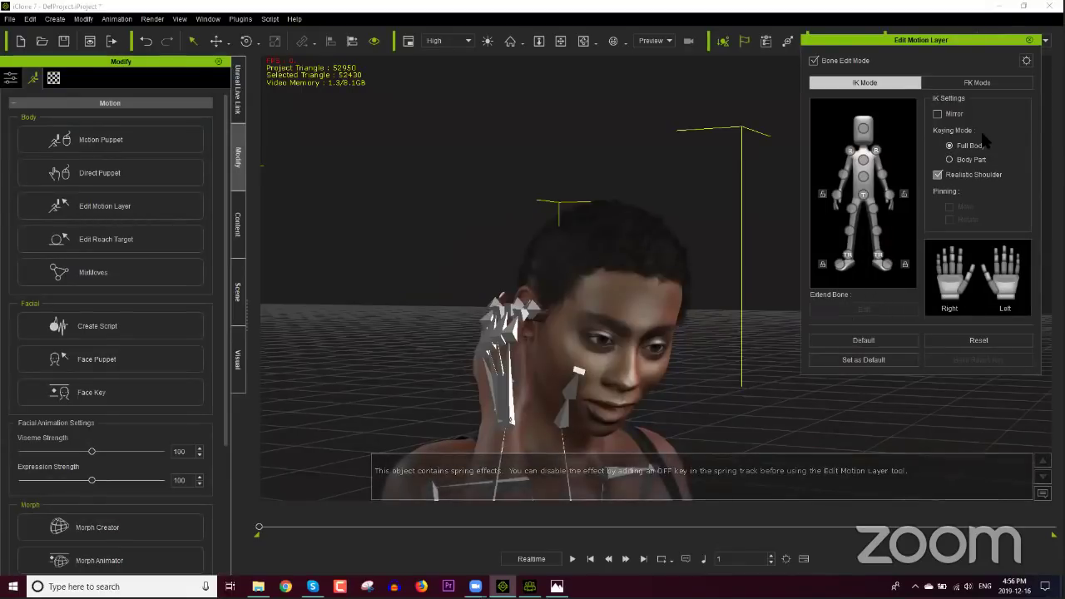
click(976, 84)
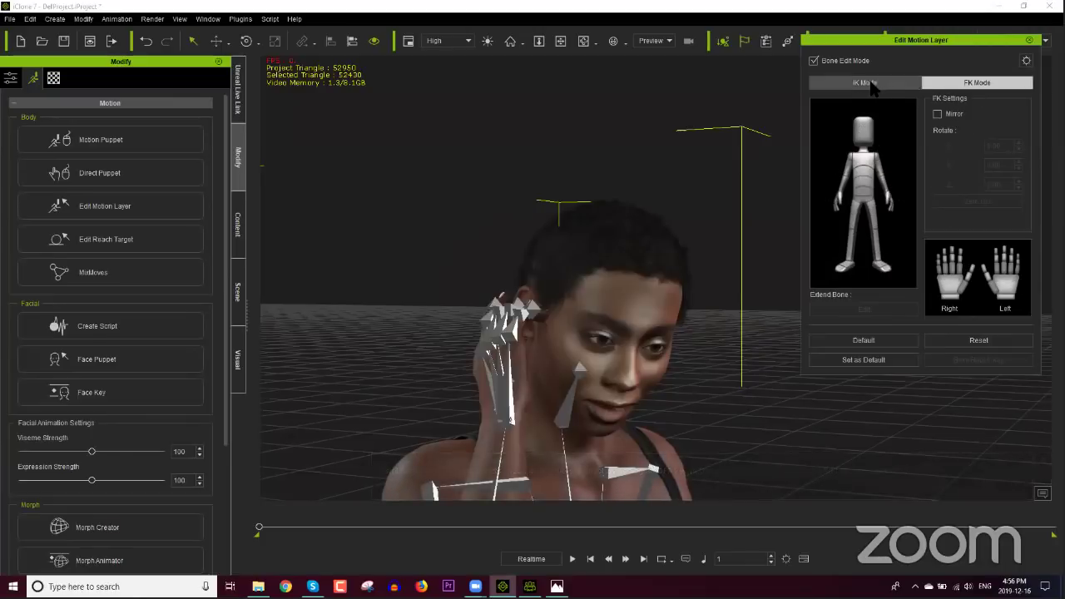
click(848, 83)
click(844, 63)
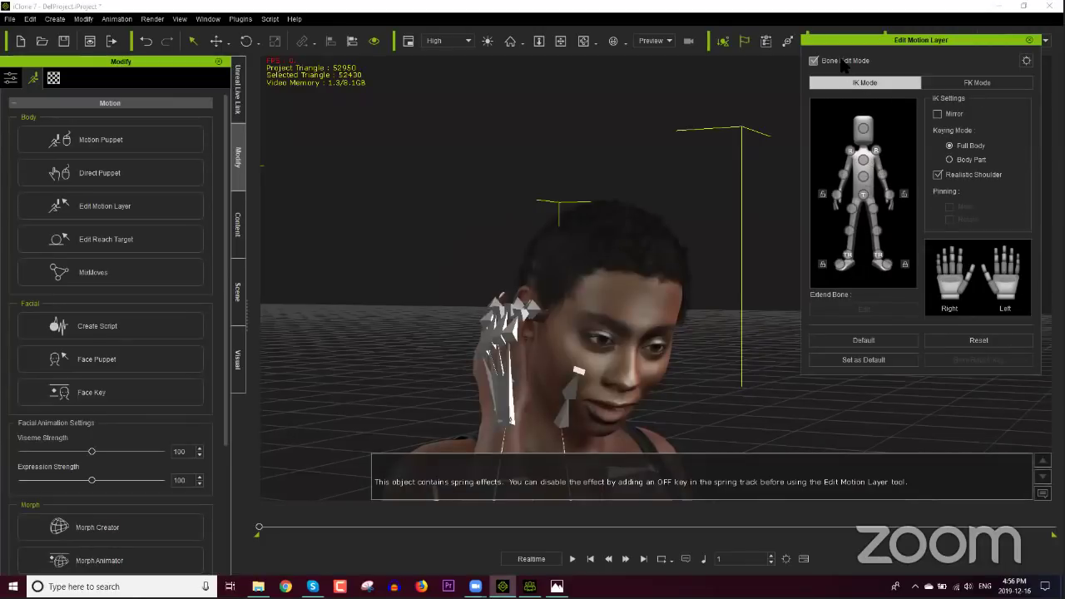
click(836, 194)
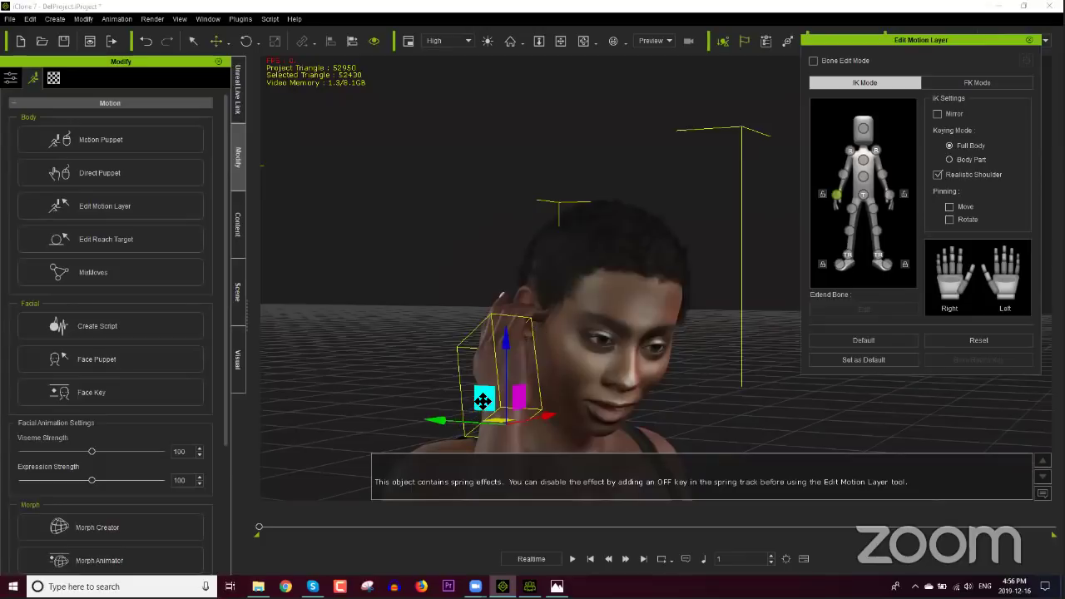
drag(482, 397, 473, 421)
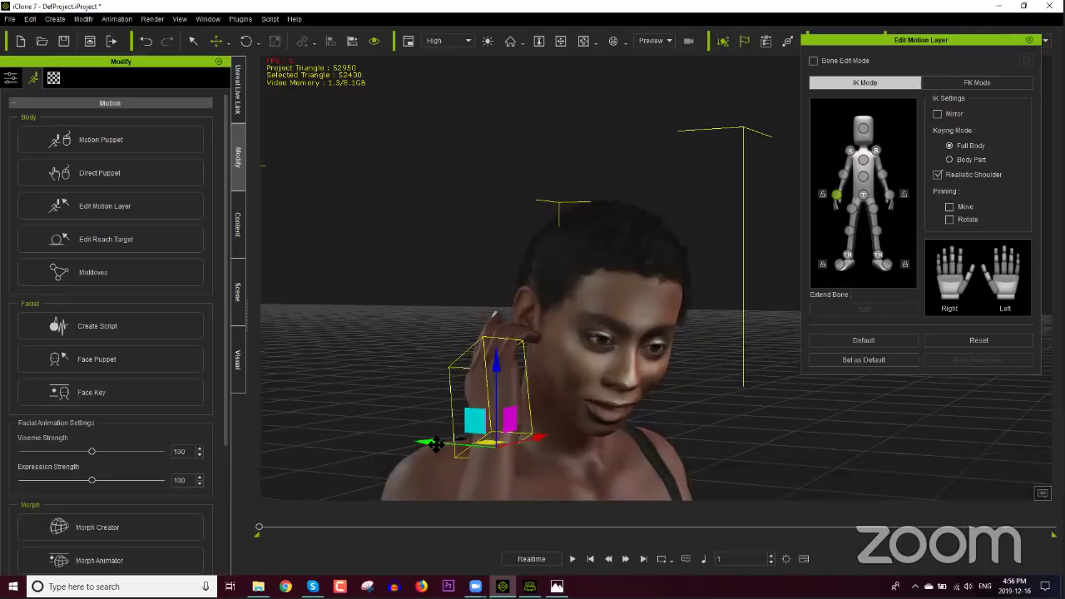
drag(435, 441, 439, 445)
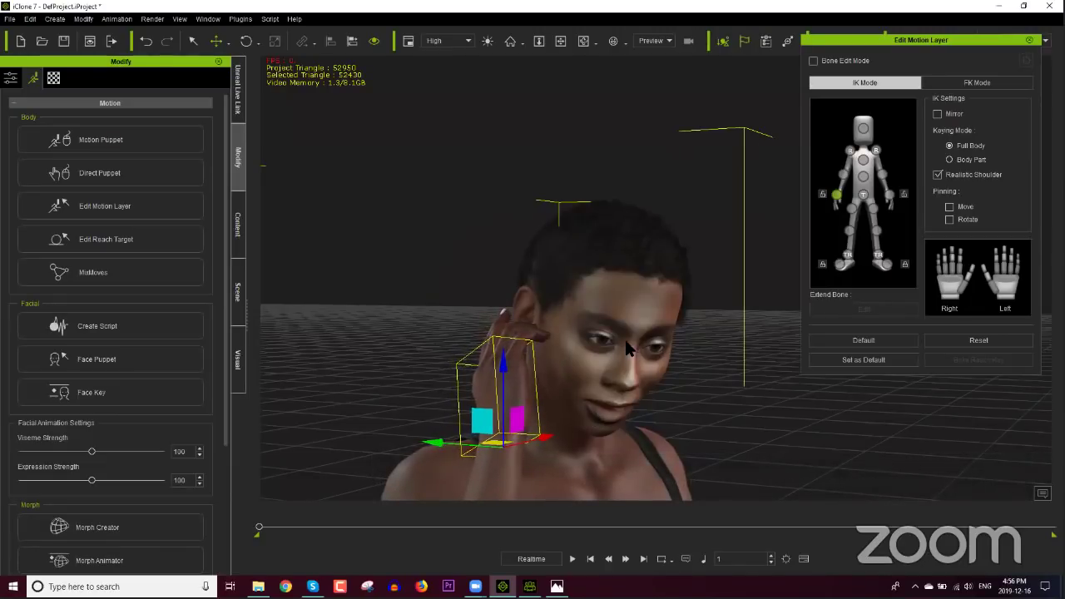
Step: Select the head and rotate it to tilt toward the raised hand
click(864, 129)
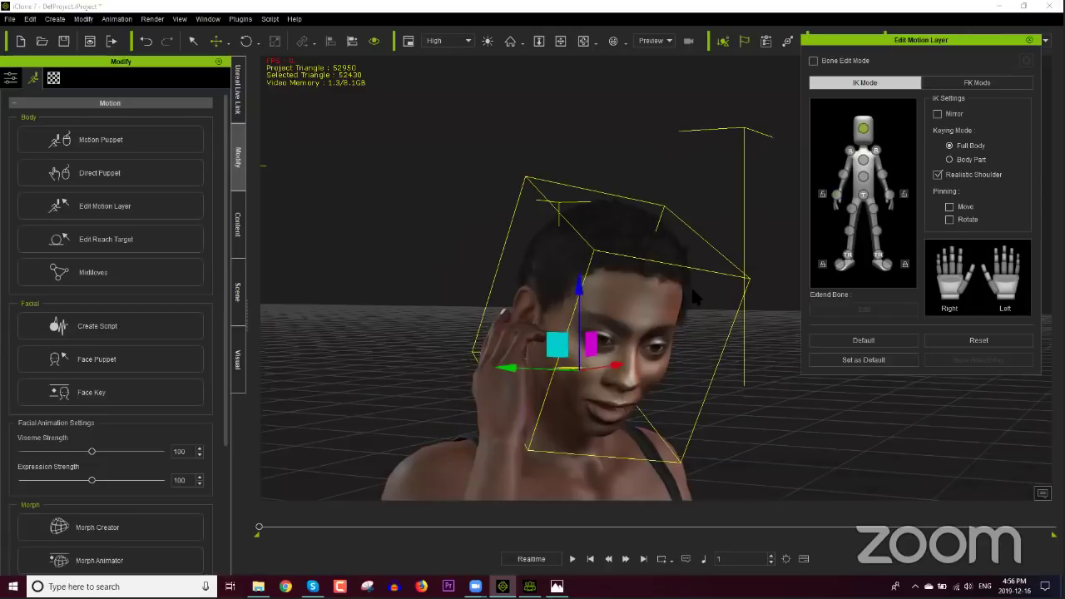
click(608, 350)
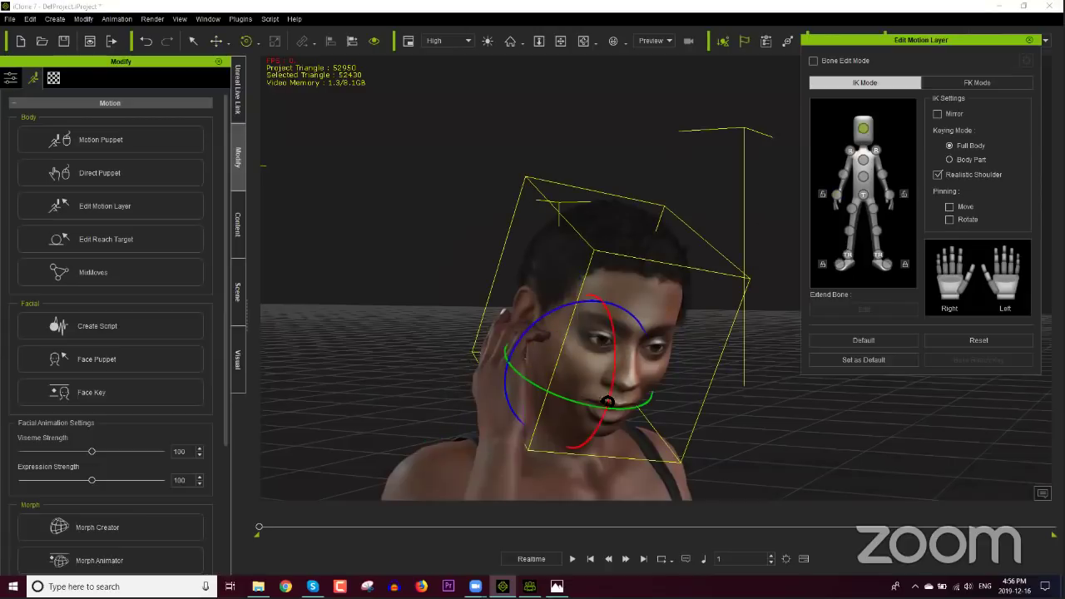
drag(587, 406, 604, 345)
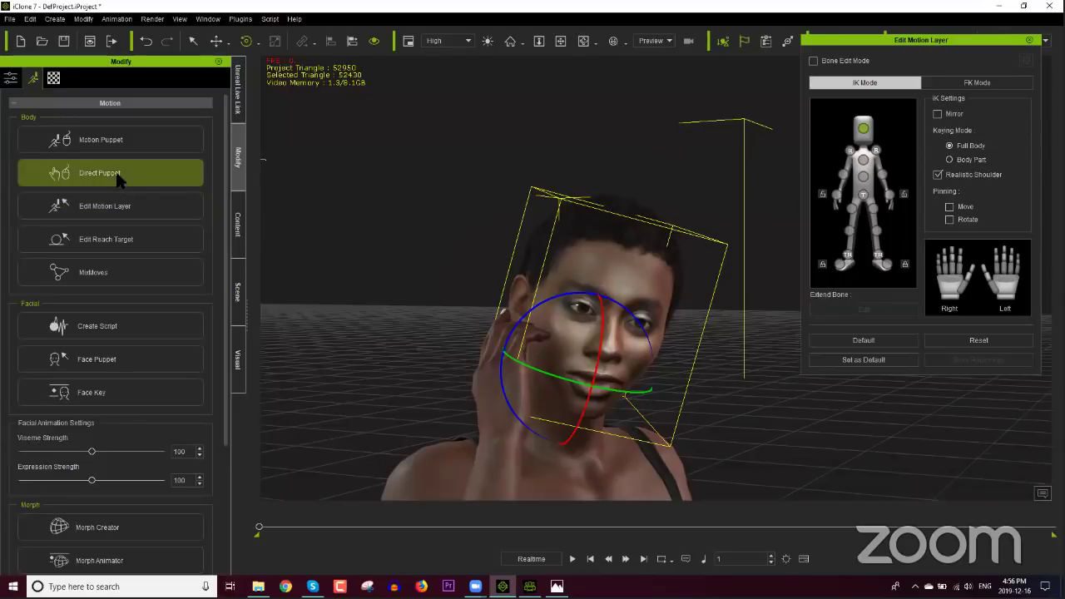
Step: In Face Key, preview the Happy_3, Happy_8 and Happy_12 expressions
click(116, 393)
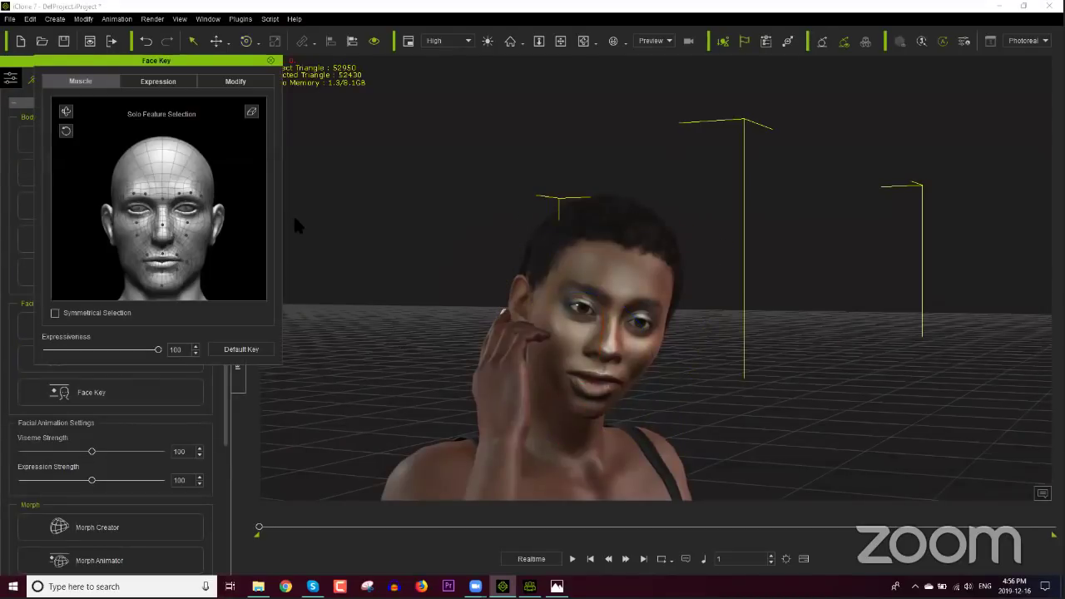
click(176, 82)
click(175, 141)
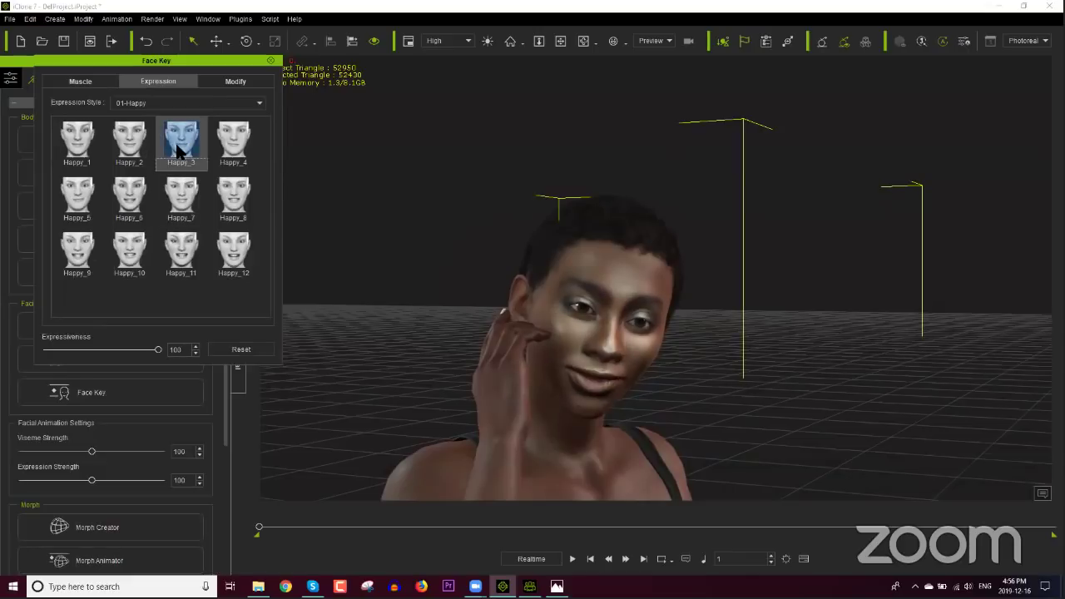
click(234, 206)
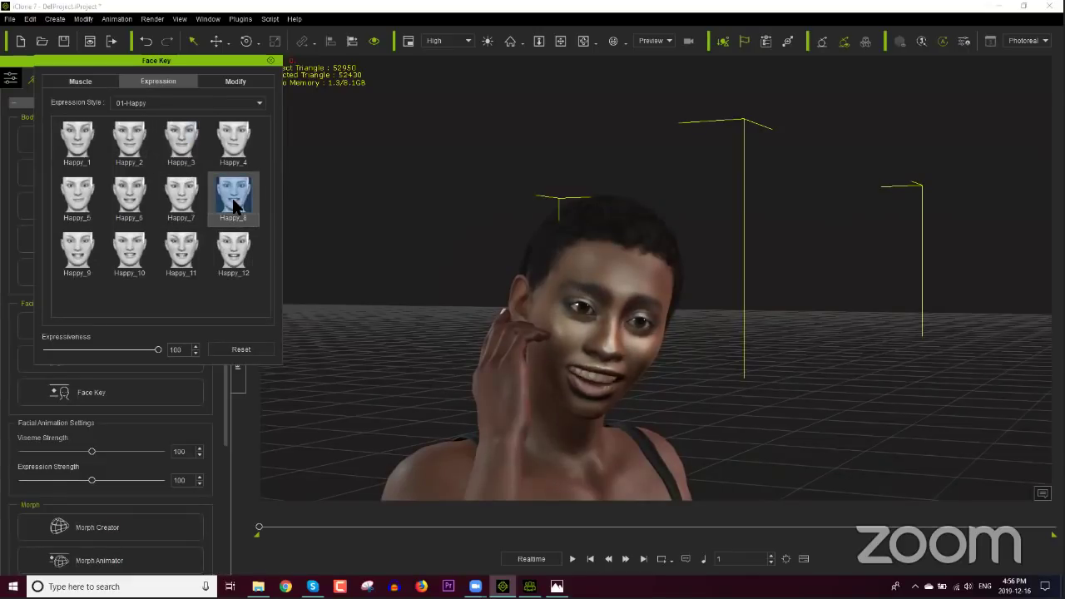
click(231, 249)
Step: Preview Fear_2 through Fear_4, then apply the Happy_1 smile expression
click(197, 103)
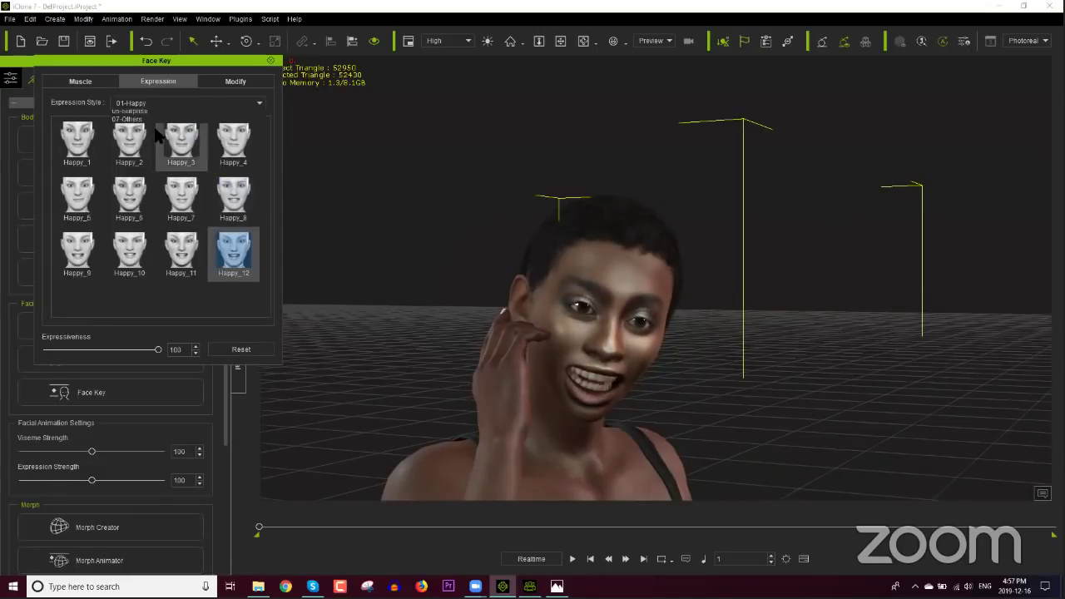
click(131, 147)
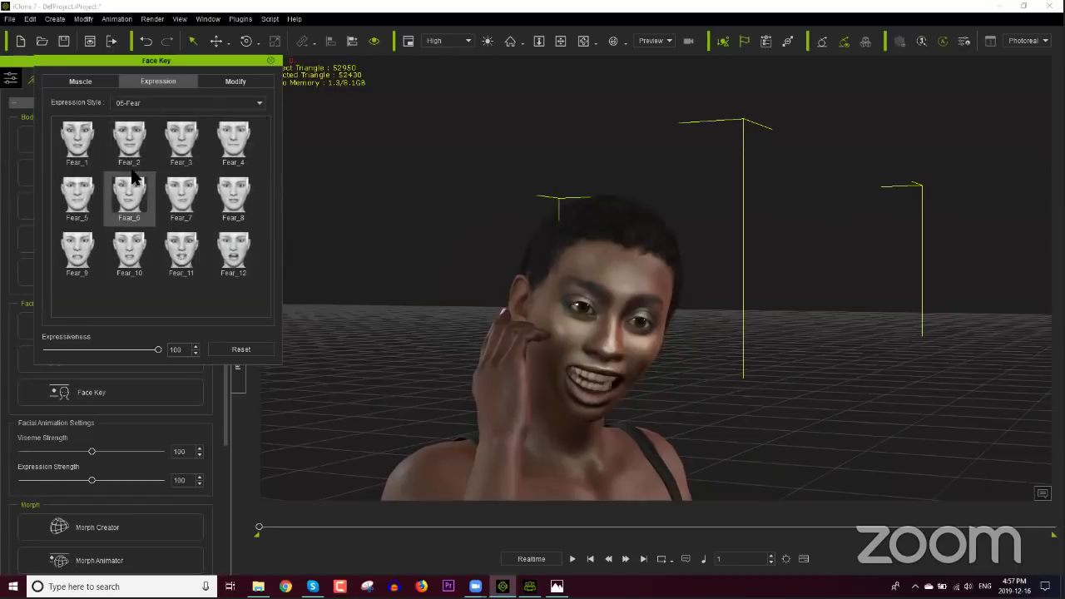
click(129, 139)
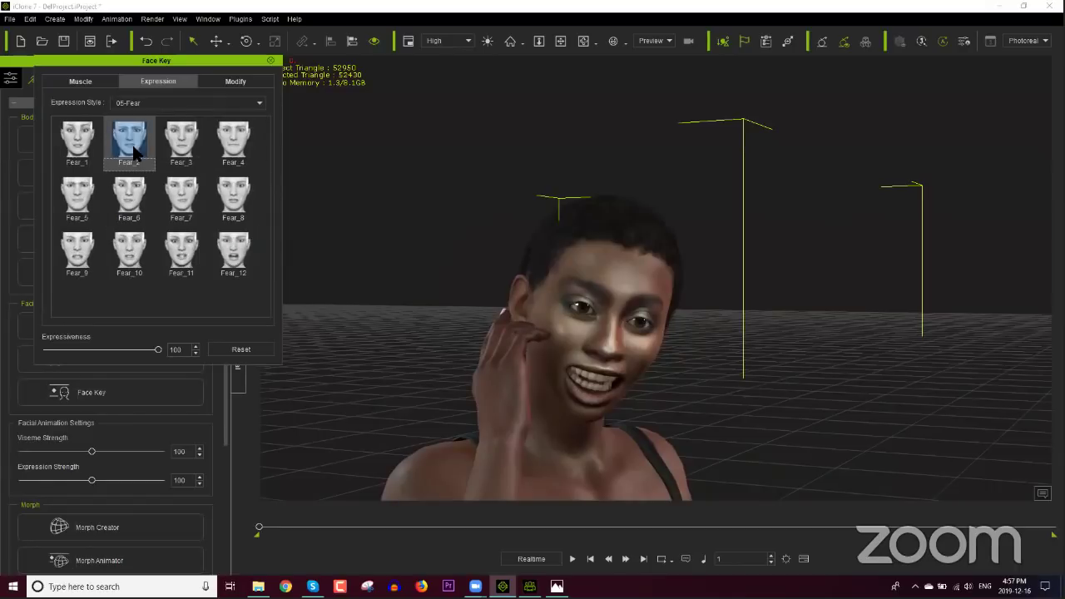
click(201, 157)
click(226, 141)
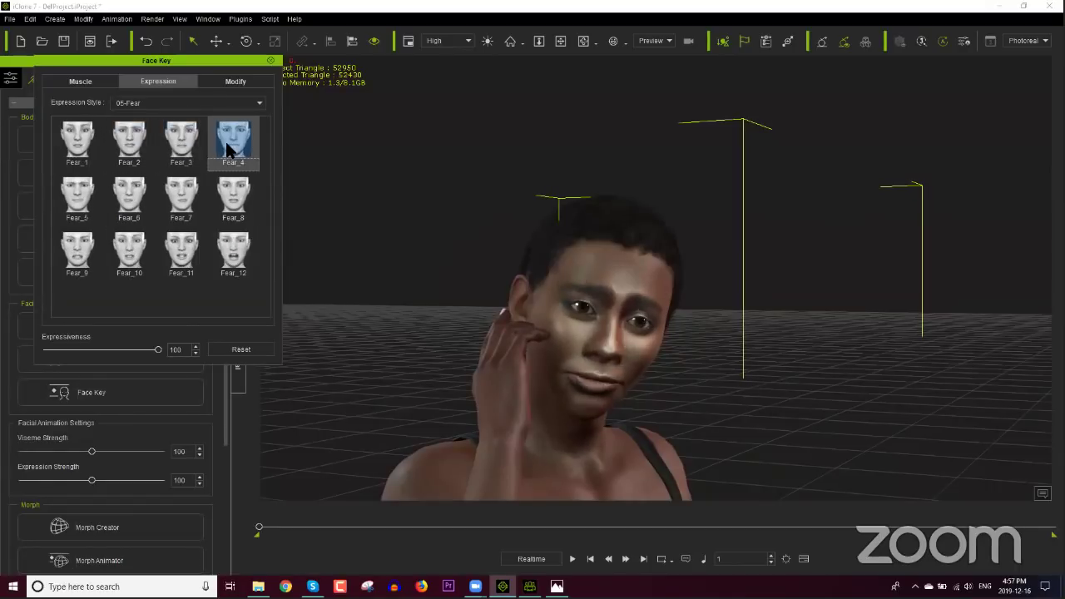
click(141, 101)
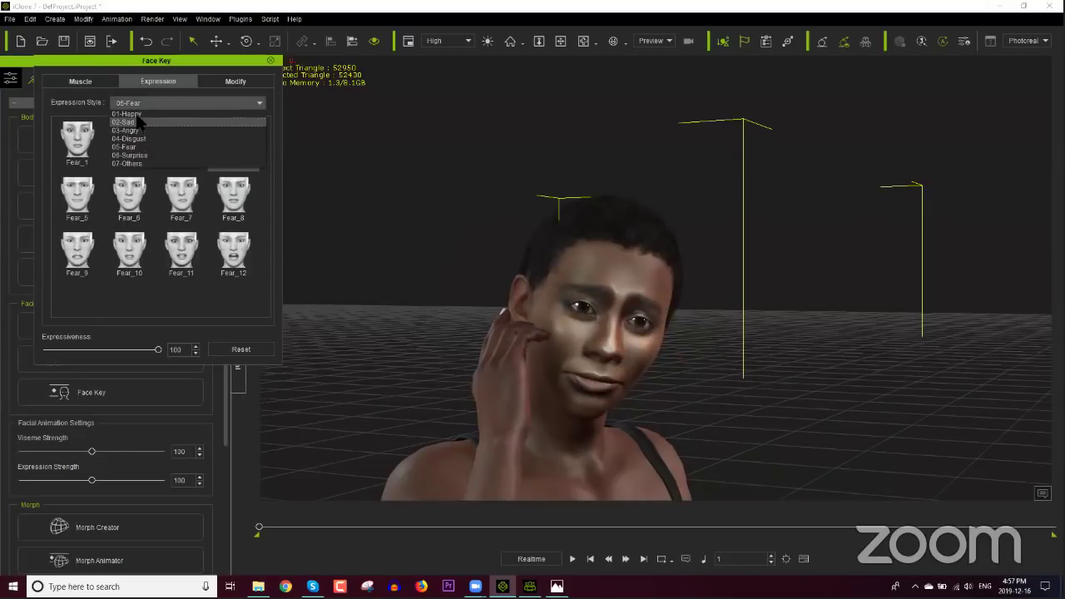
click(132, 114)
click(72, 144)
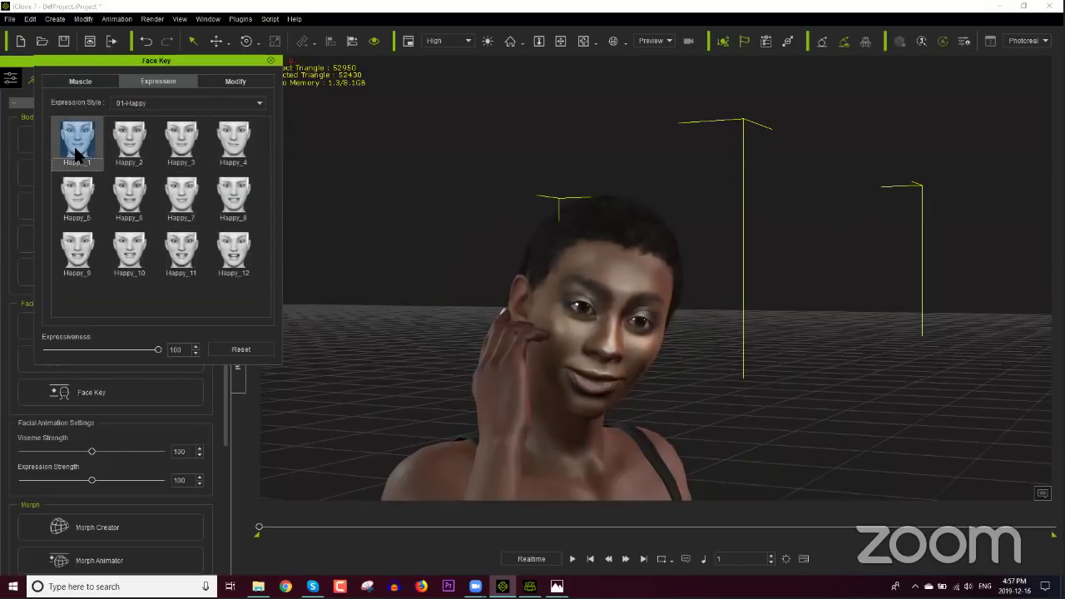
Step: Adjust the brow and eye muscles for a wink, then close Face Key
click(80, 81)
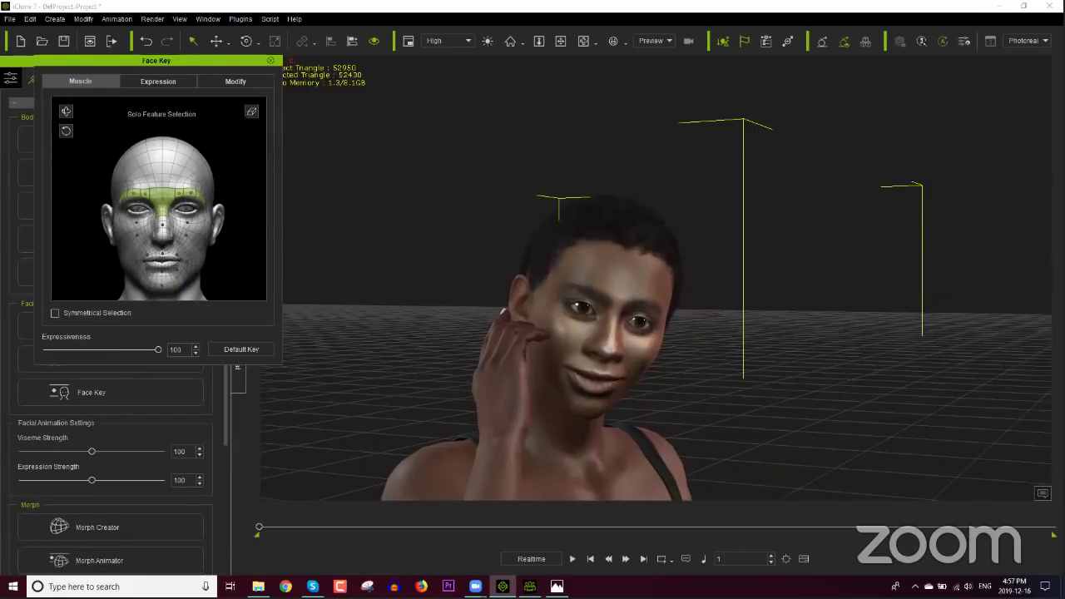
click(251, 123)
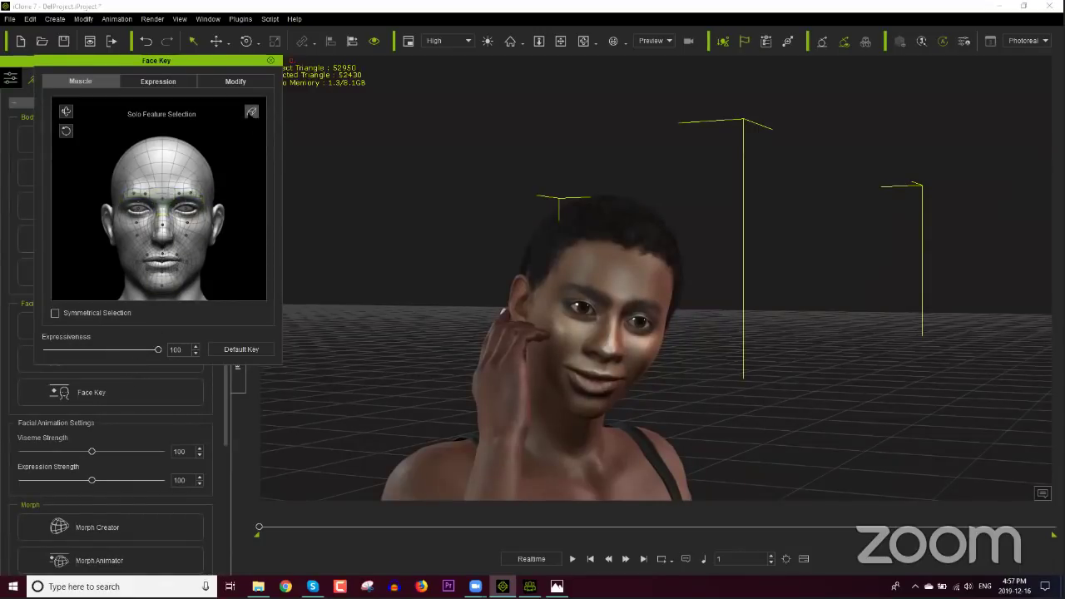
click(140, 208)
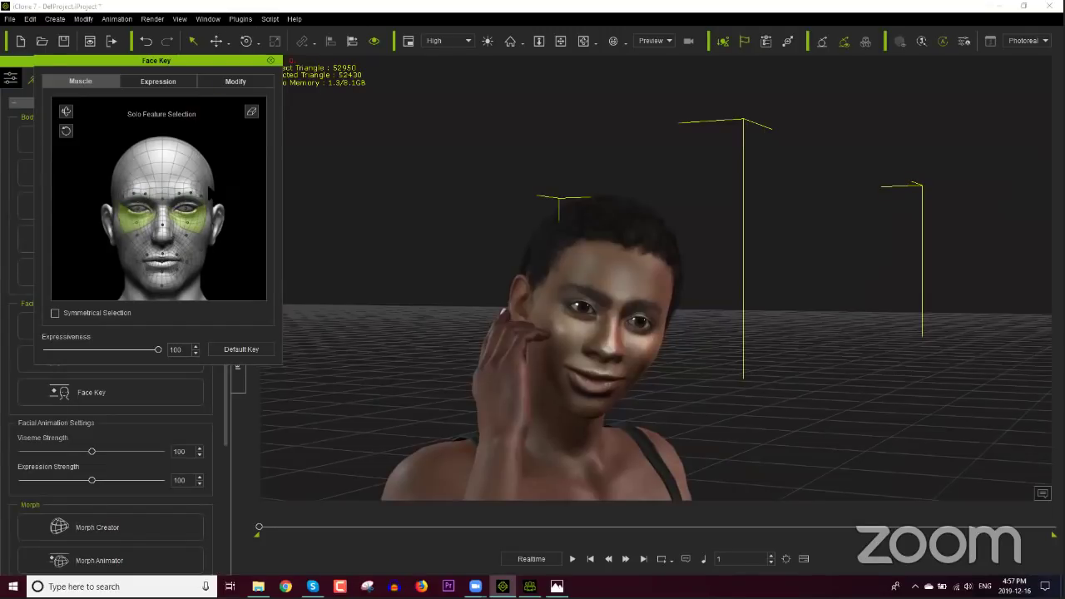
click(251, 111)
click(100, 404)
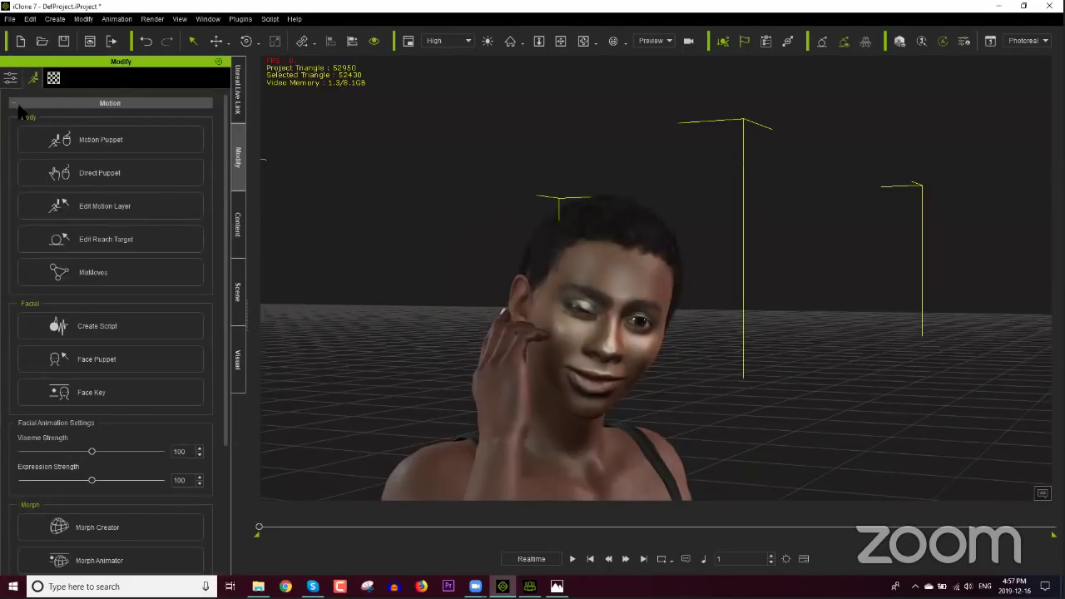
Step: Turn on Look at Camera in the Attribute tab and orbit the view to check
click(10, 78)
click(137, 353)
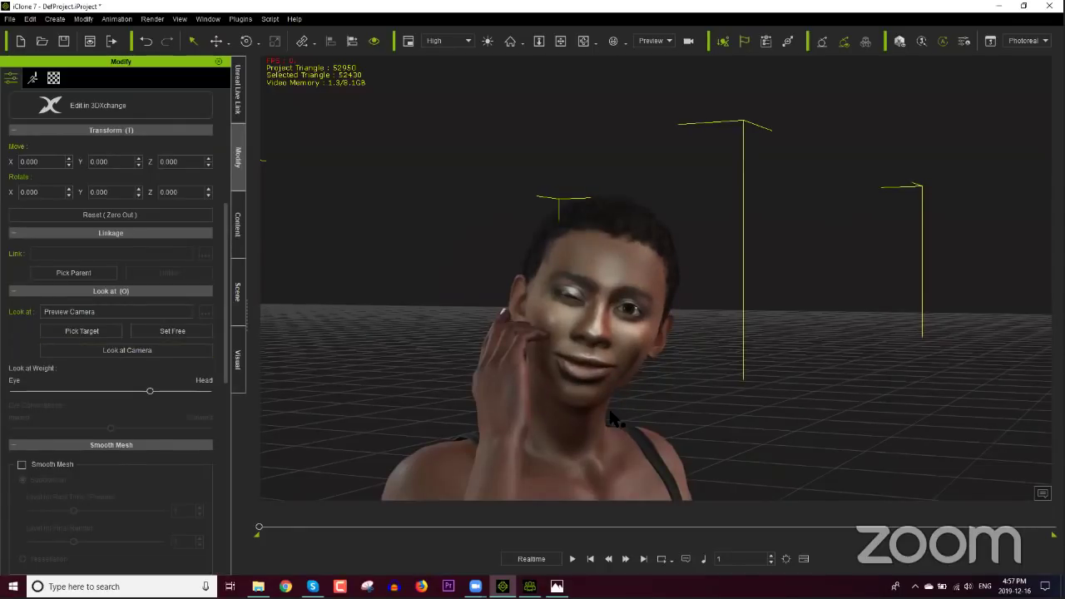
scroll(617, 422, up, 5)
scroll(588, 382, down, 5)
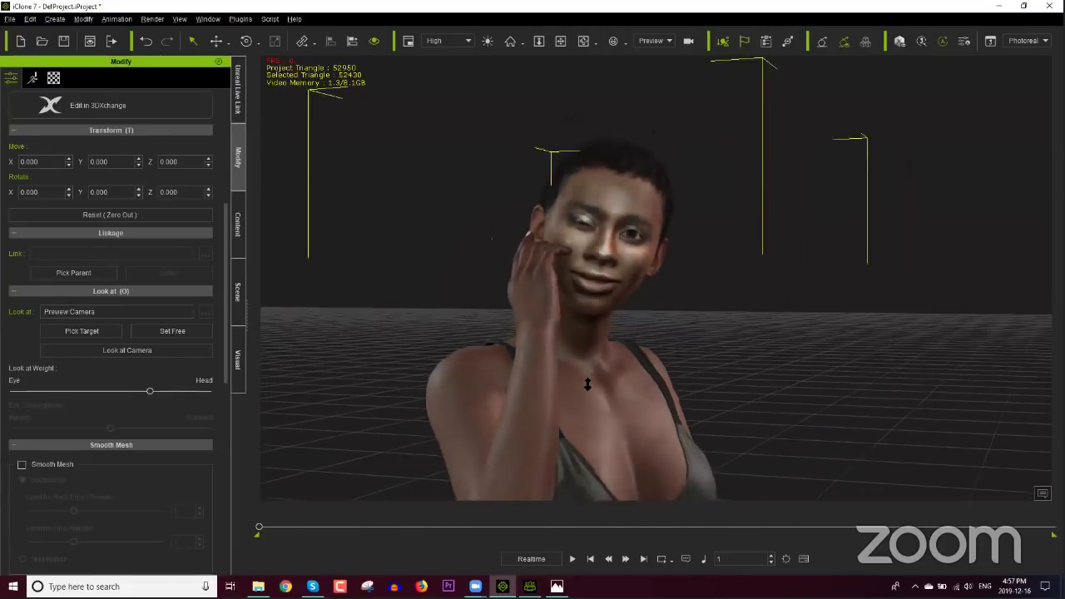
scroll(613, 316, up, 2)
scroll(613, 316, up, 3)
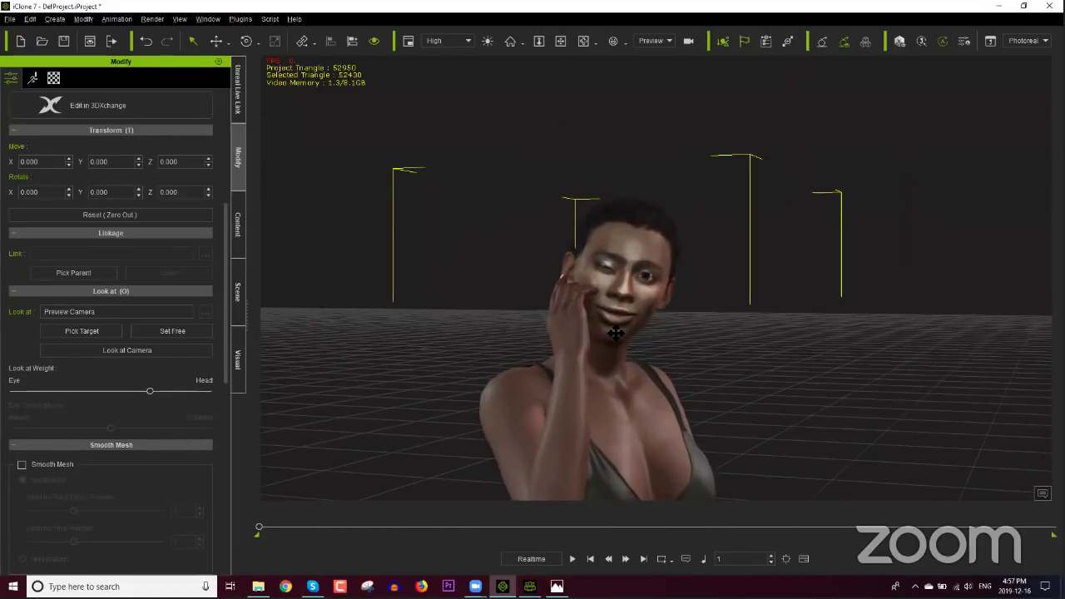
scroll(632, 314, up, 3)
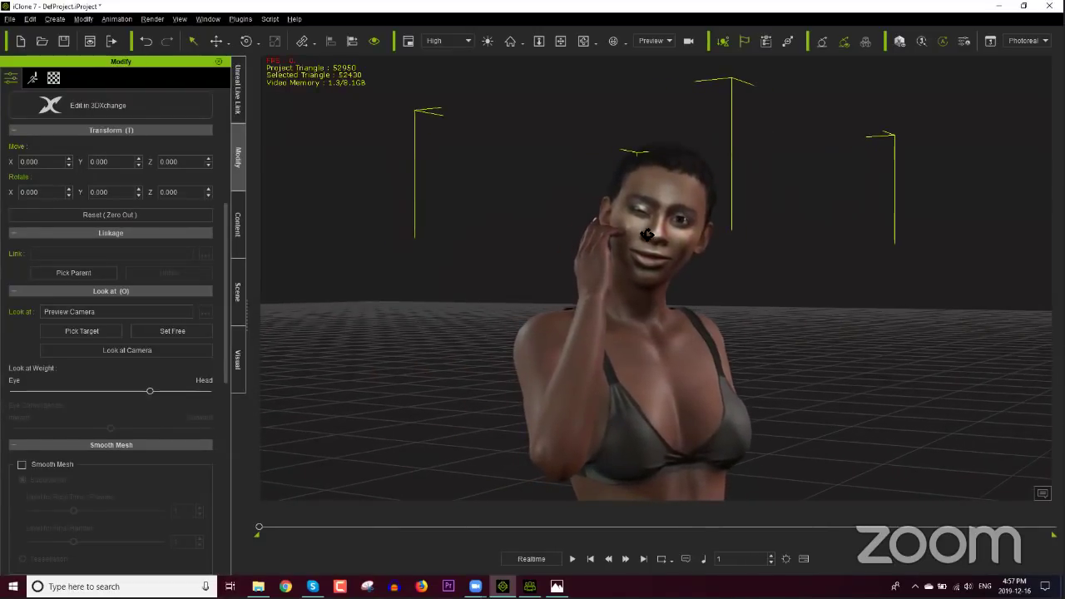
right_drag(642, 263, 637, 268)
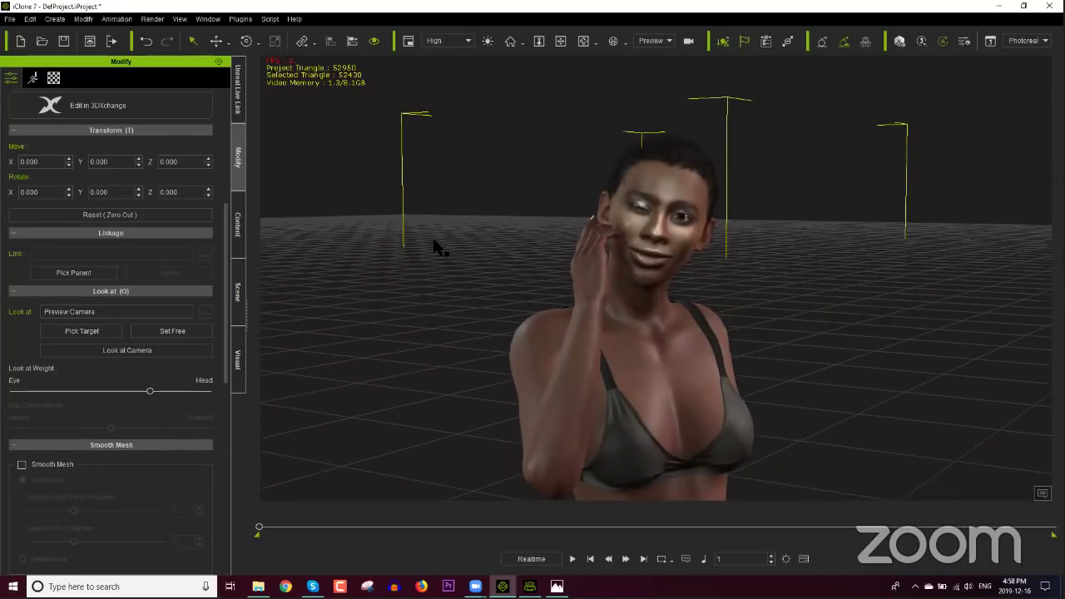
drag(230, 259, 226, 146)
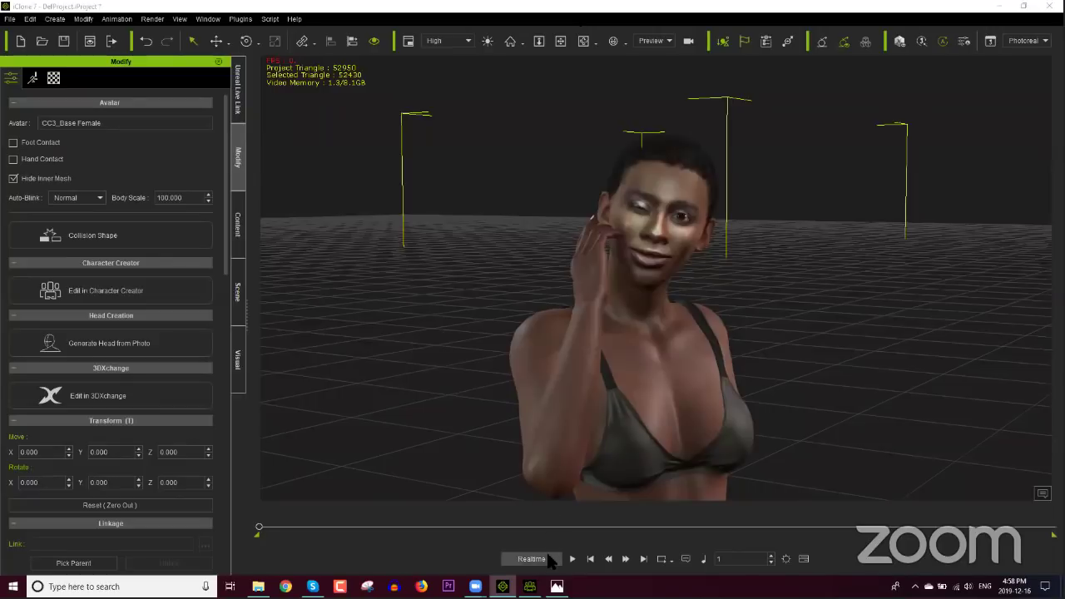
Step: Back in Character Creator, scroll the Headshot panel down to the Texture Adjustment Skin Type tiles
click(529, 586)
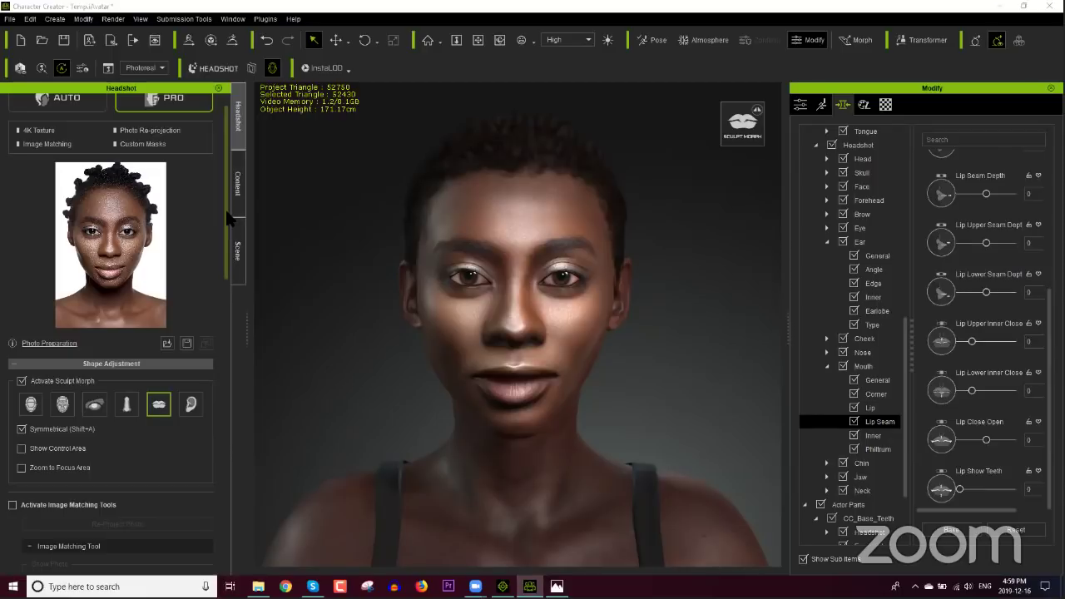
drag(226, 218, 225, 420)
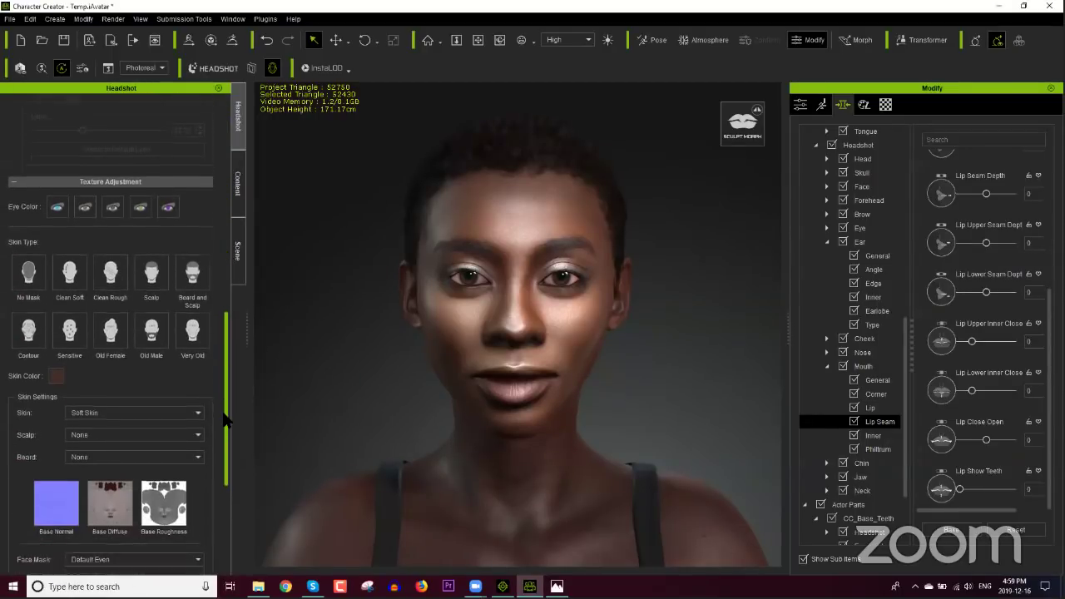
scroll(223, 407, up, 5)
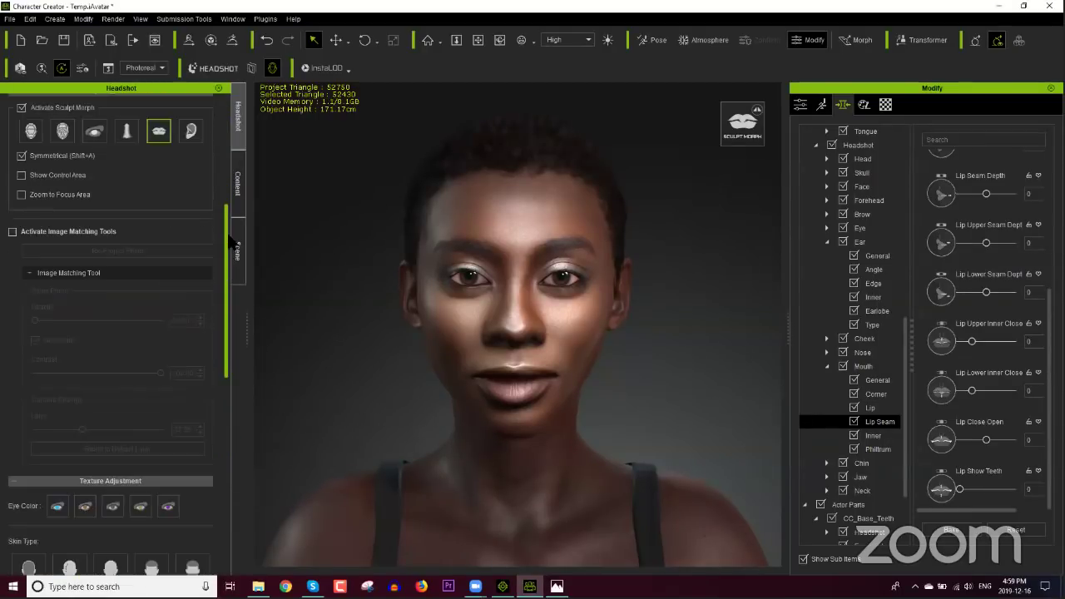
scroll(231, 240, up, 4)
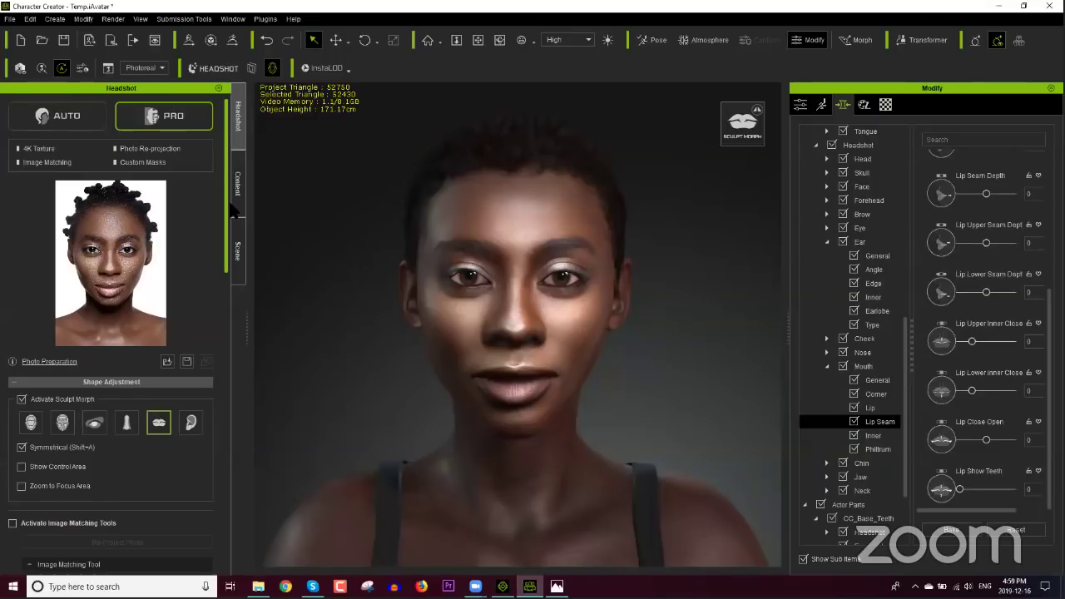
drag(227, 226, 230, 392)
right_drag(638, 400, 611, 408)
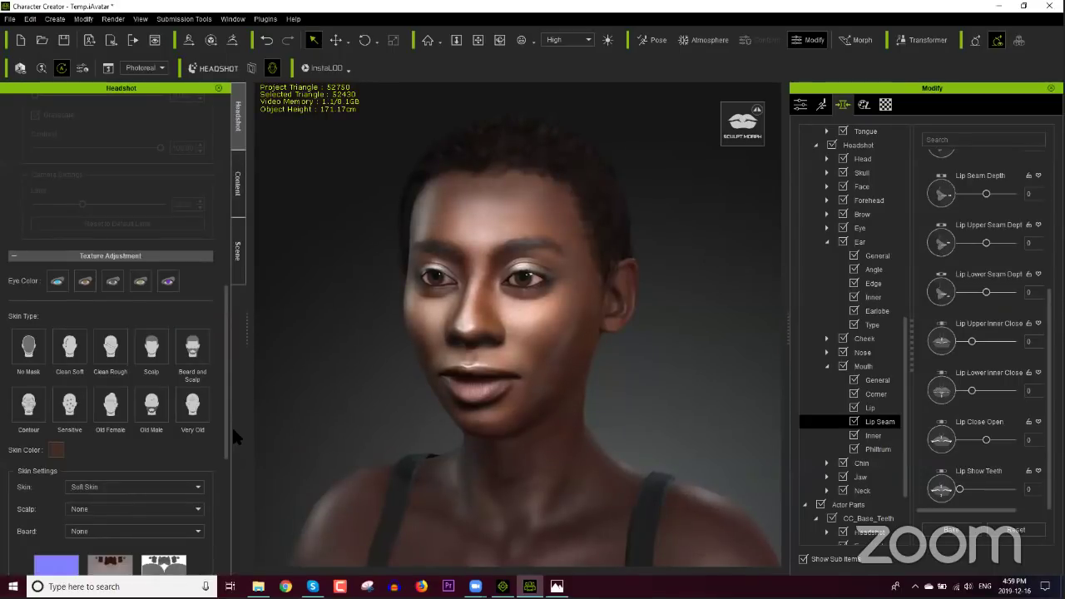
drag(230, 422, 225, 456)
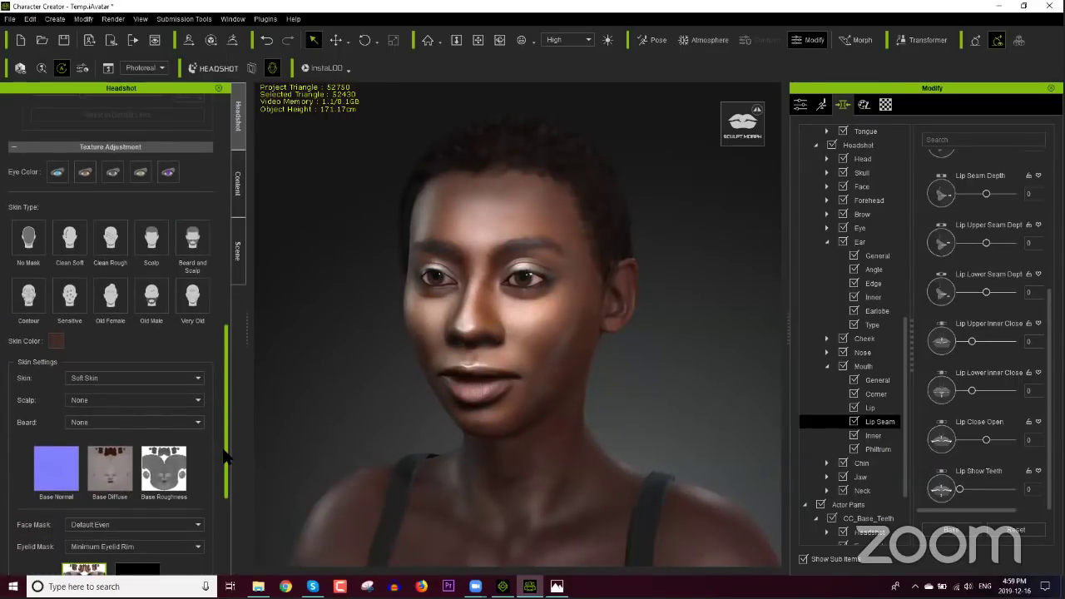
Step: Apply the Old Female skin type and choose the DeLight face mask
click(114, 306)
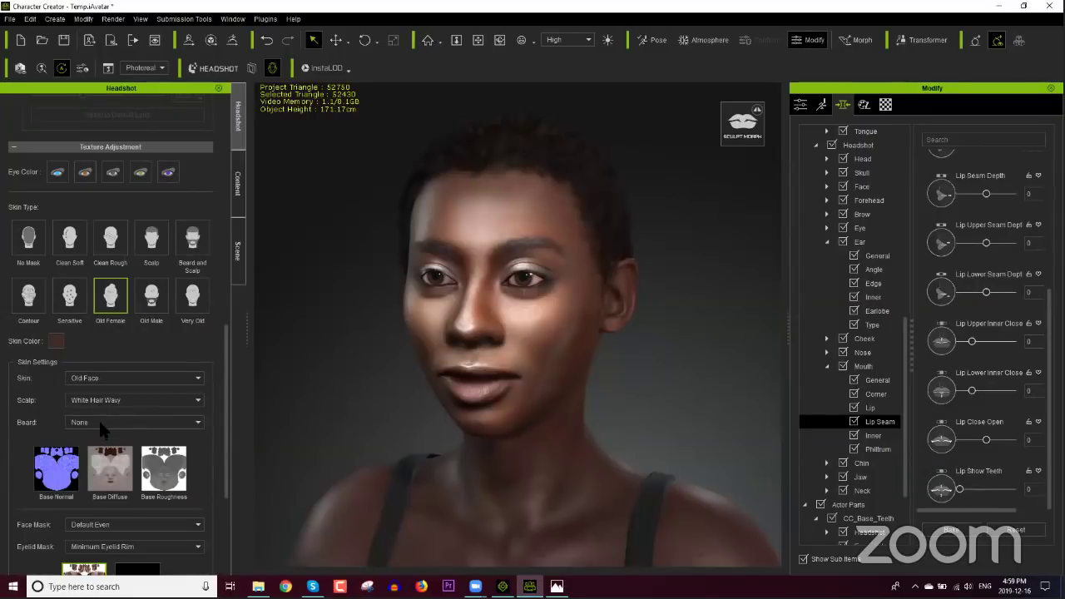
drag(228, 400, 217, 479)
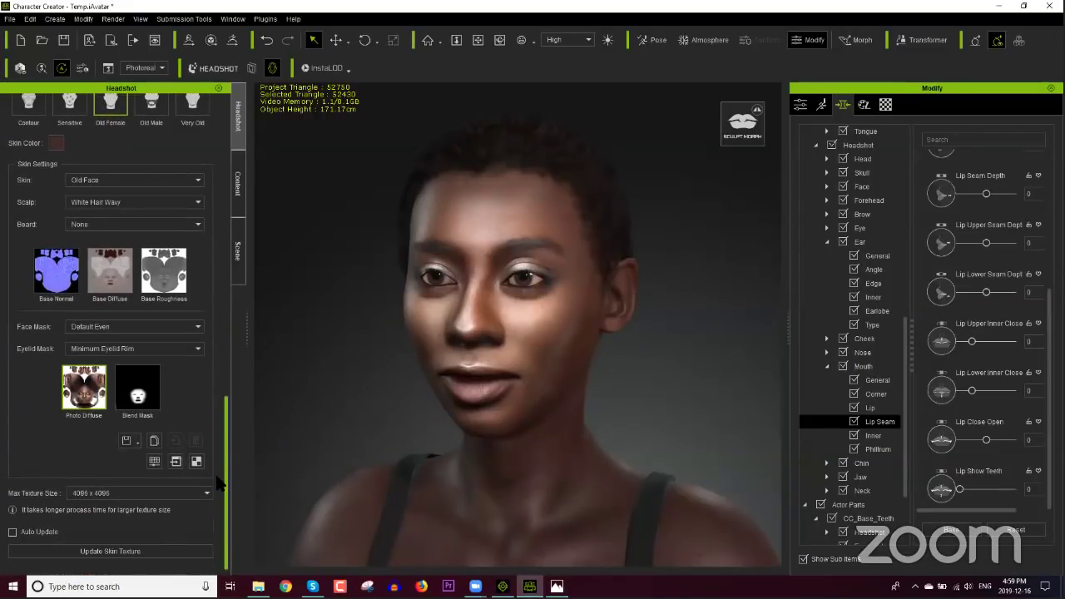
click(166, 325)
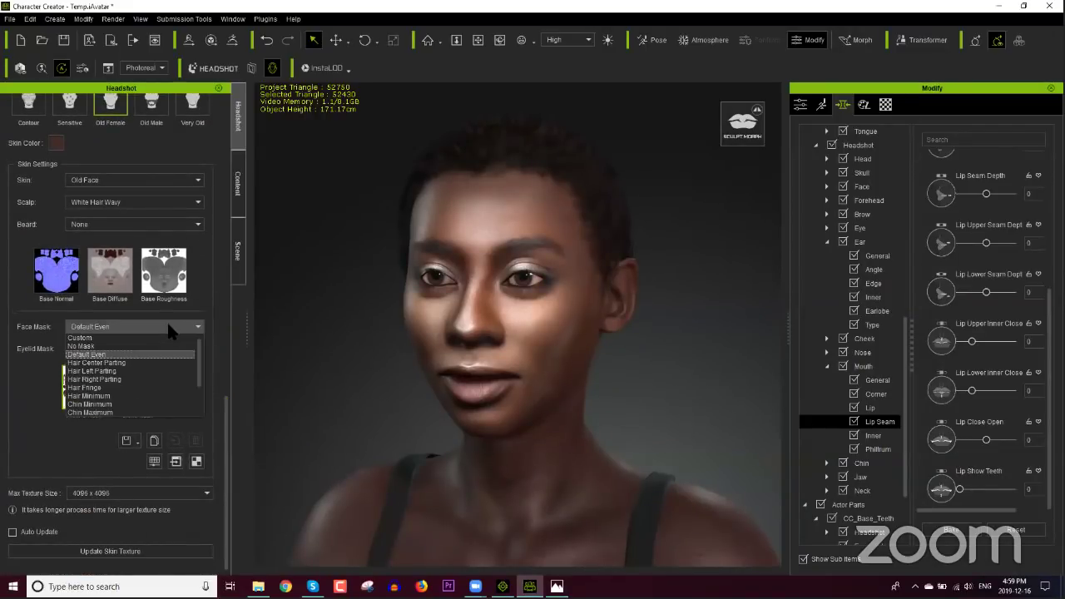
scroll(197, 373, down, 2)
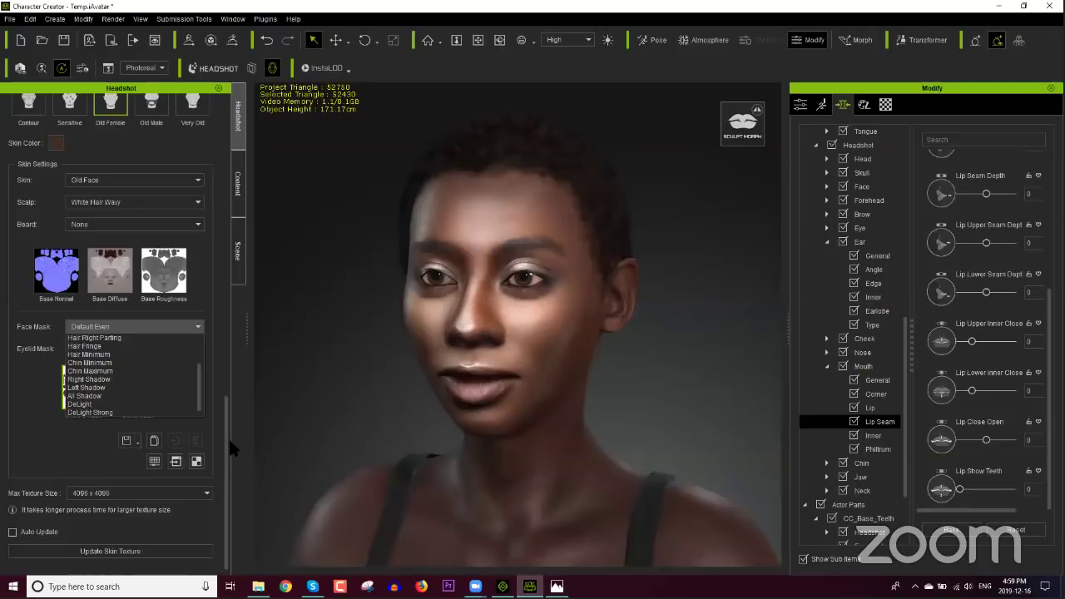
scroll(225, 444, up, 10)
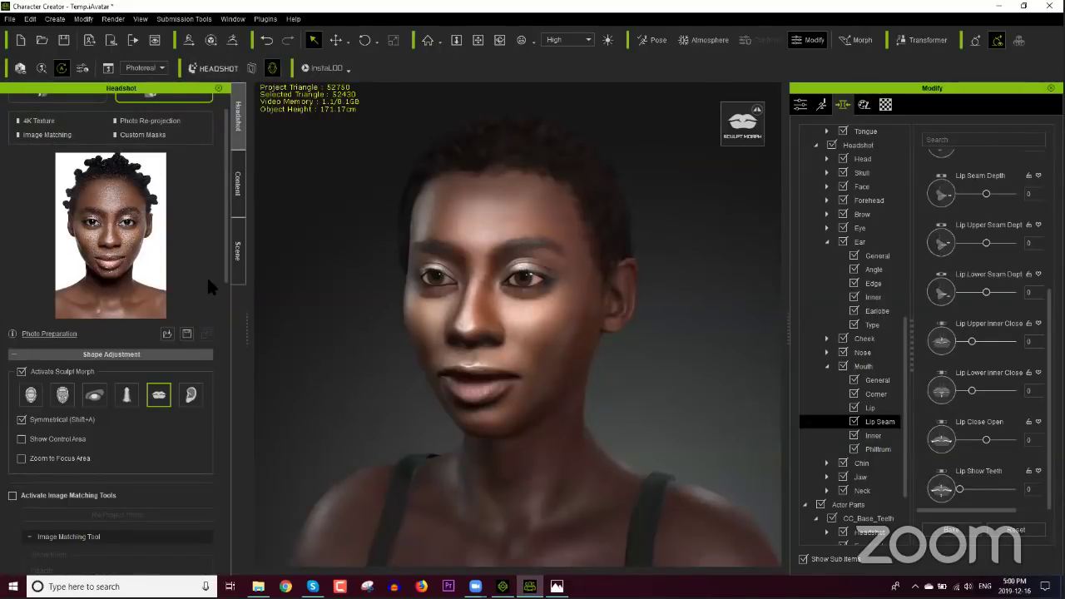
drag(226, 250, 231, 539)
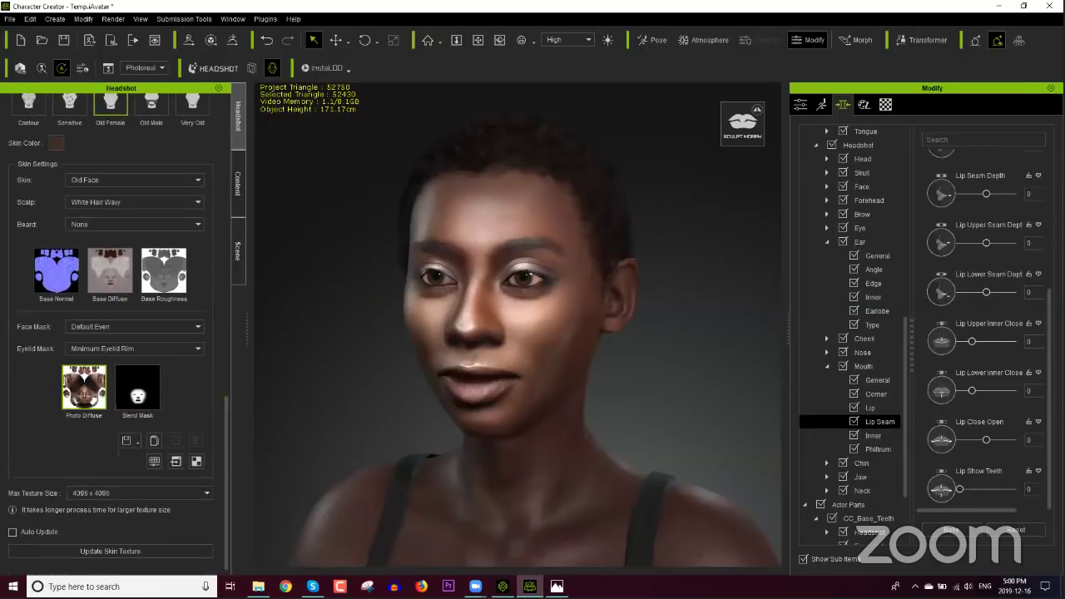
click(130, 330)
scroll(138, 369, down, 5)
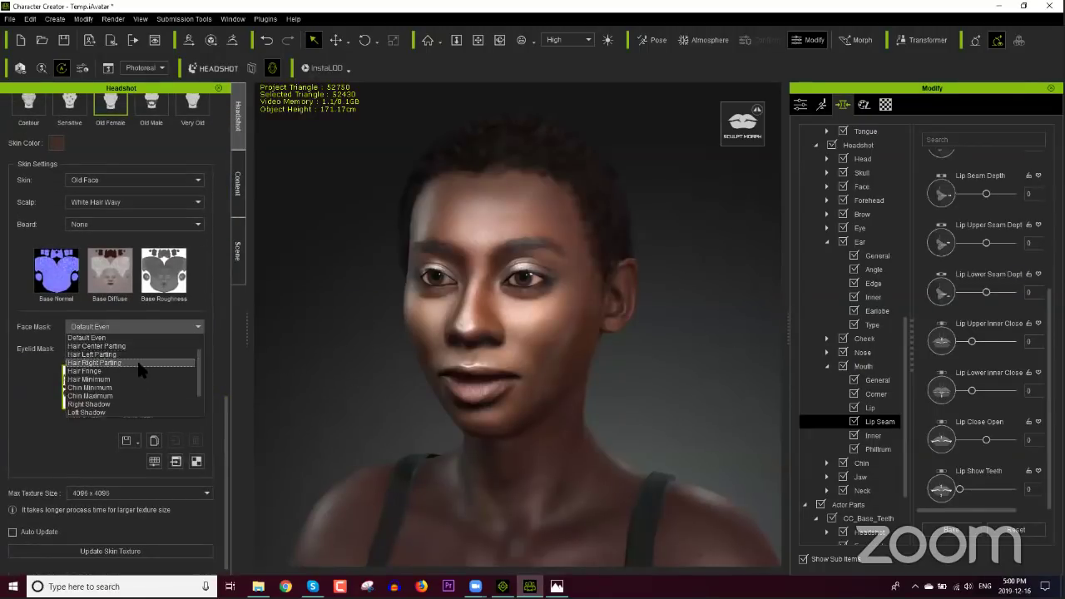
click(102, 405)
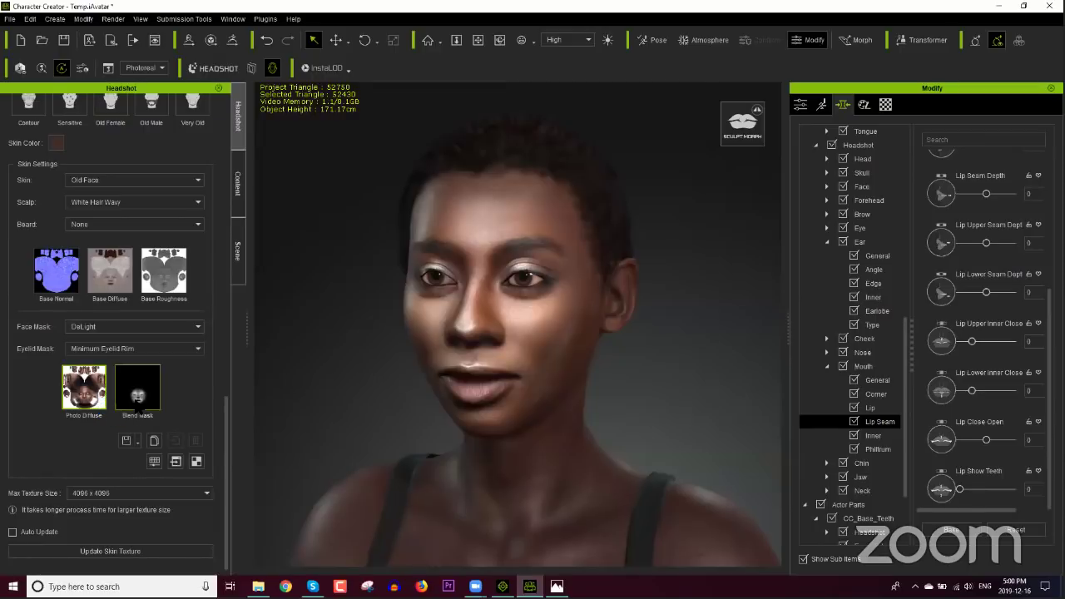
mouse_move(138, 397)
Step: Update the skin texture, inspect the aged face, and bring up the Conforming Hair library
click(139, 552)
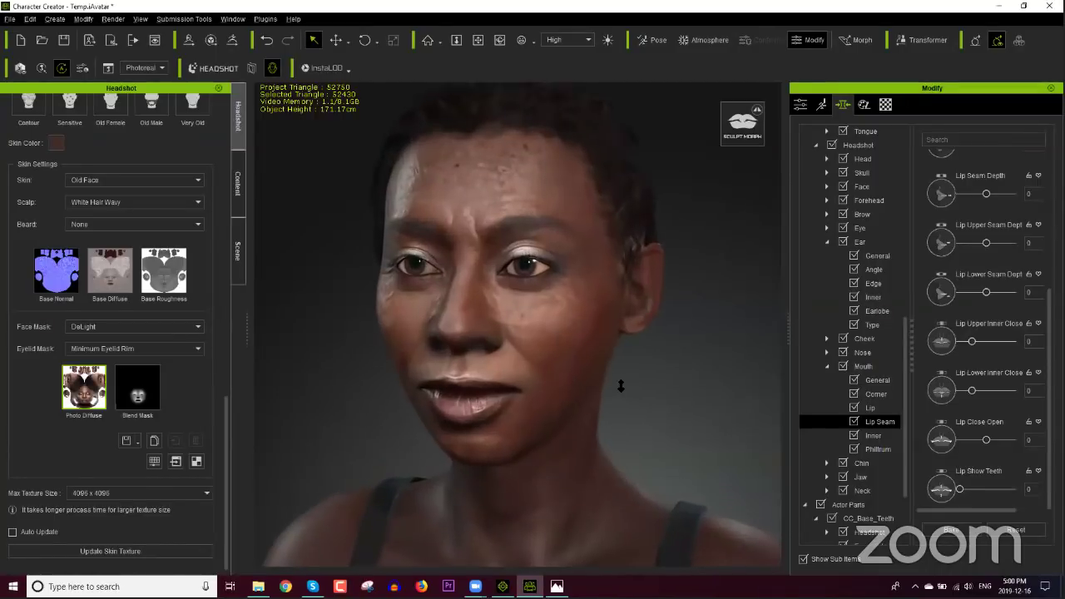
right_drag(623, 387, 566, 386)
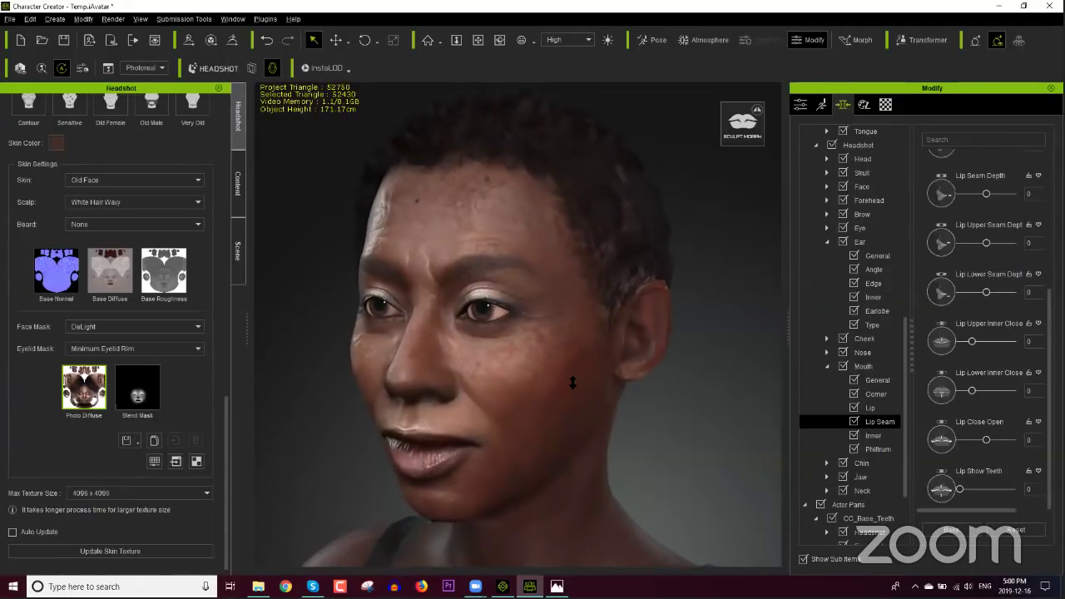
click(235, 185)
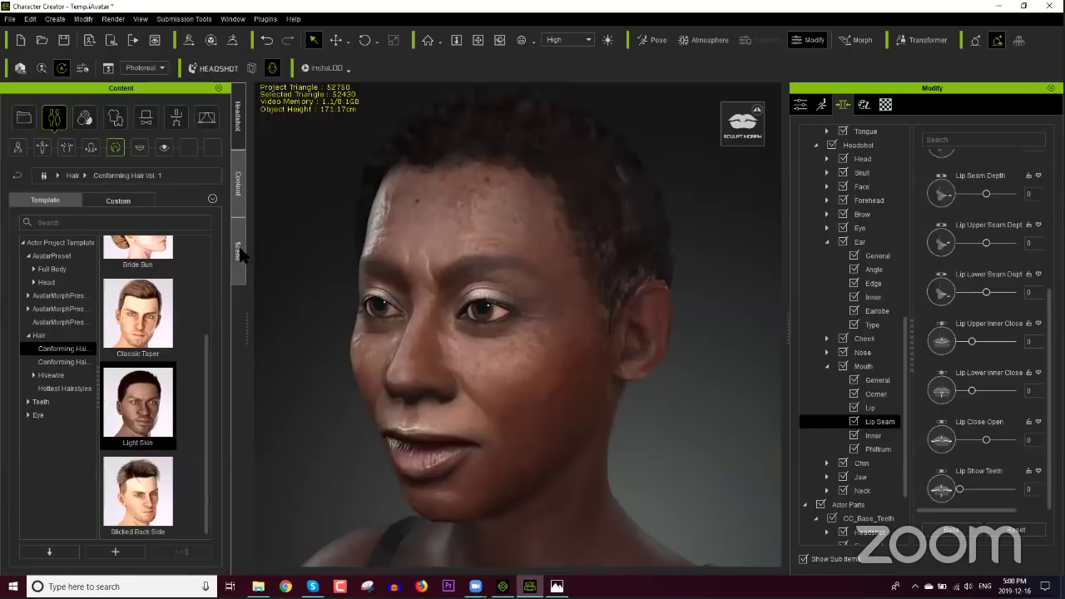
Step: Select RL_HairMesh in the Scene list, make it visible, and show its Material settings
click(238, 252)
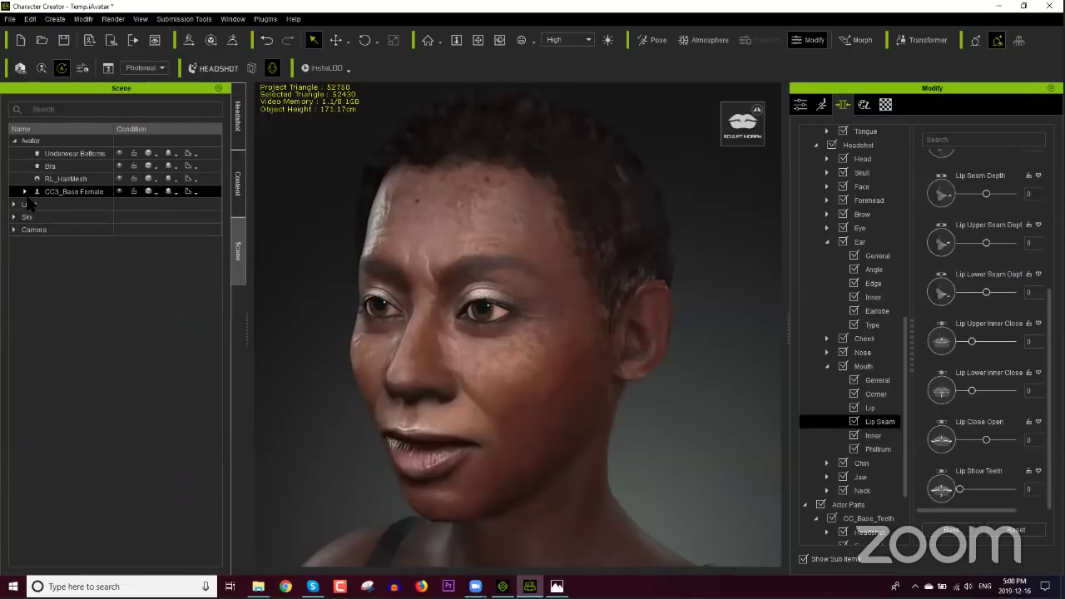
click(66, 178)
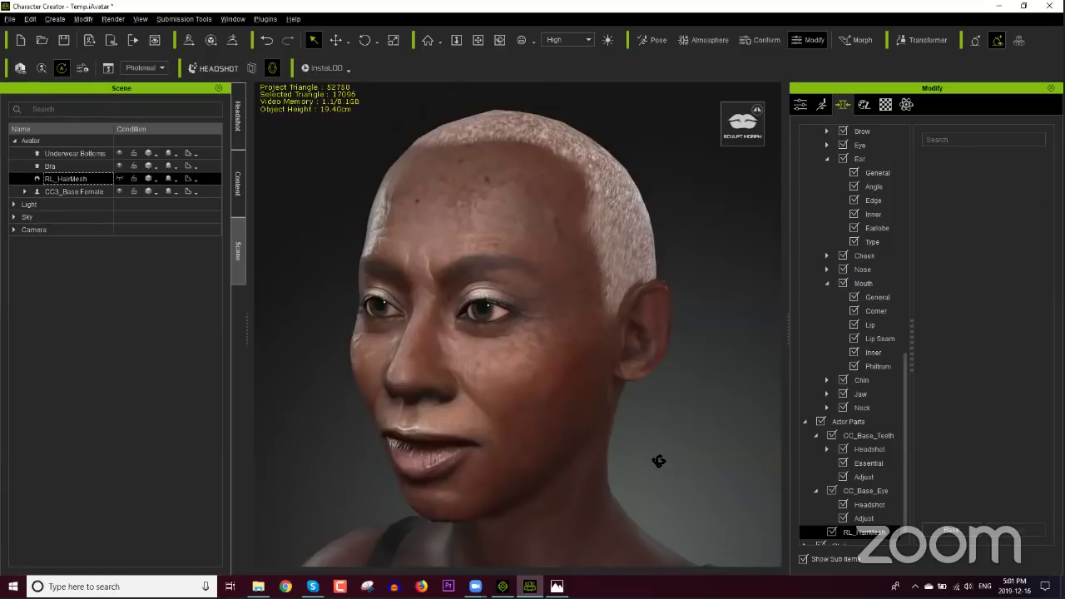
right_drag(658, 458, 583, 461)
right_drag(582, 461, 668, 456)
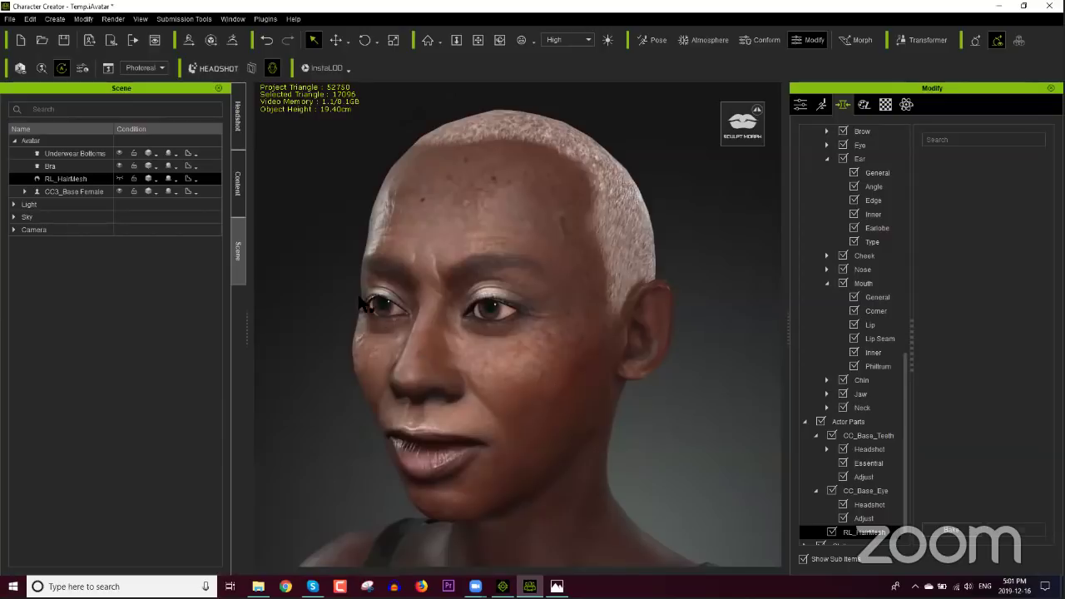
click(119, 180)
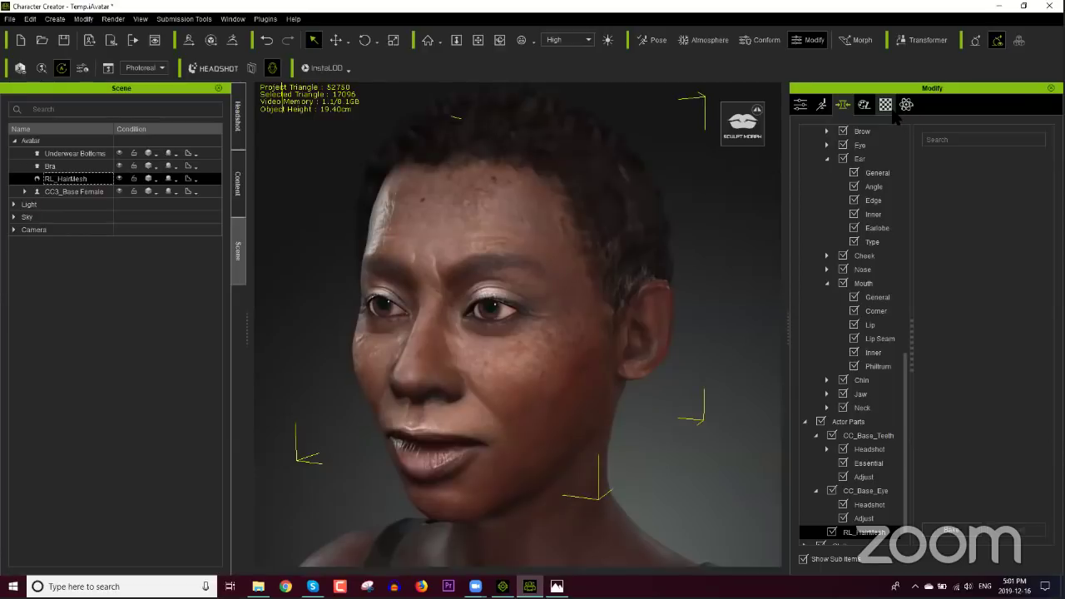
click(886, 105)
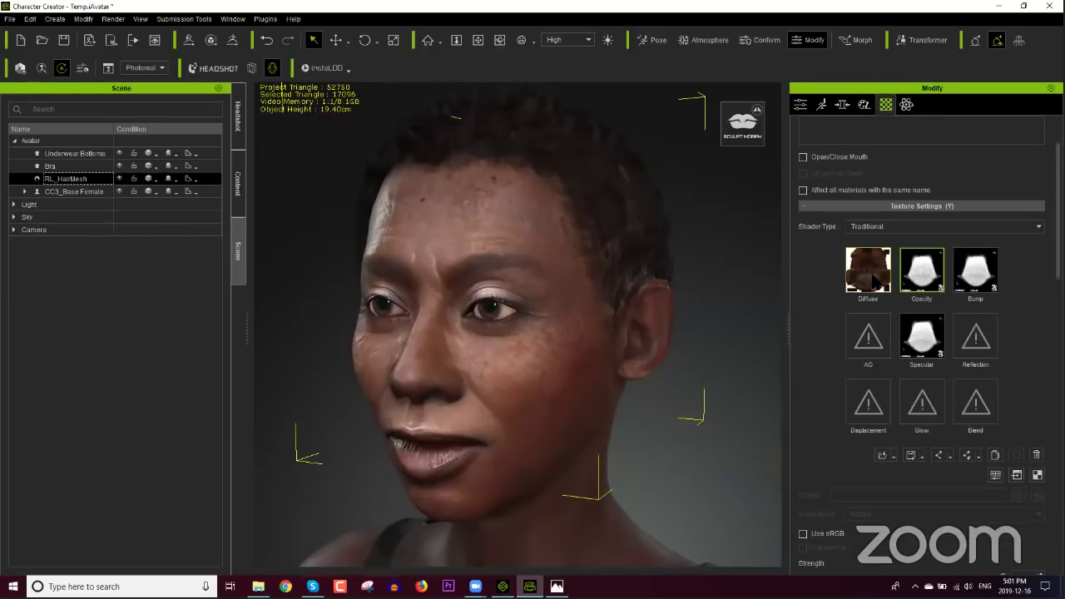
Step: Desaturate the hair's Diffuse texture, brighten it toward grey and raise its contrast to 58
click(874, 274)
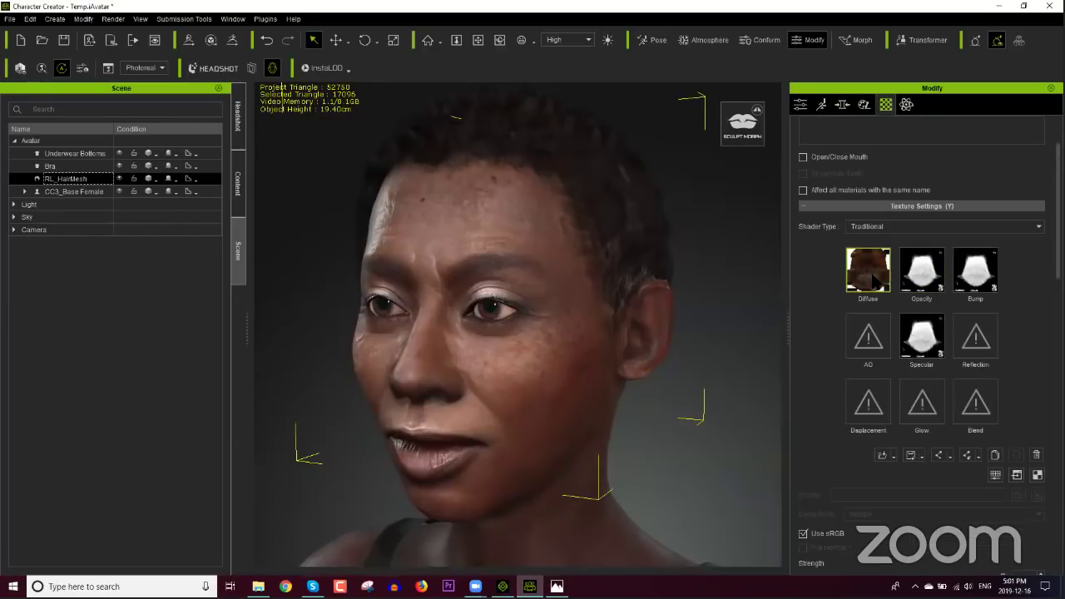
click(995, 475)
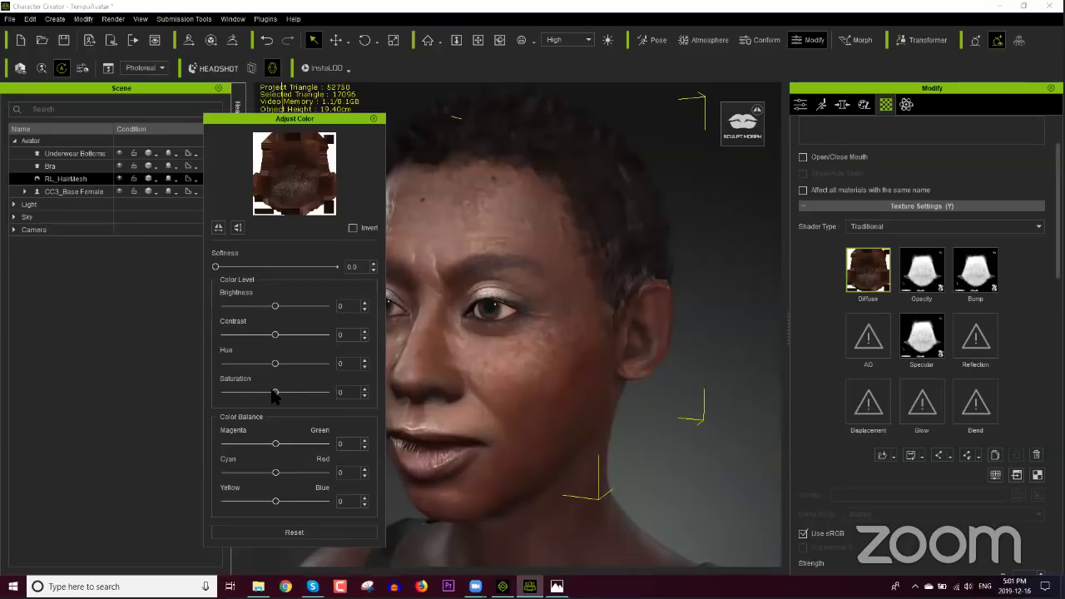
drag(275, 393, 224, 394)
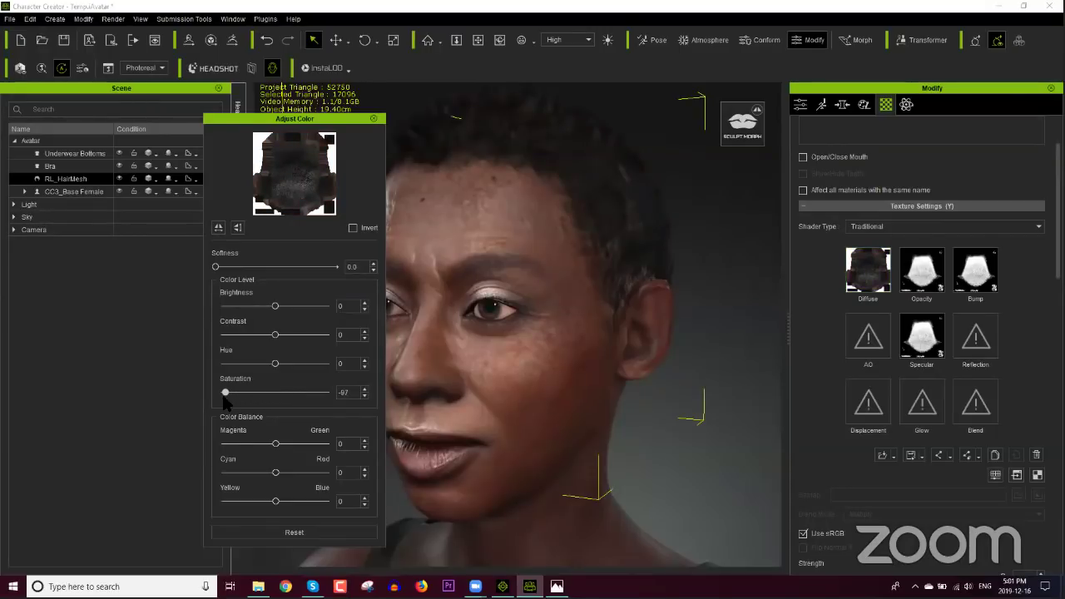
drag(277, 123, 151, 123)
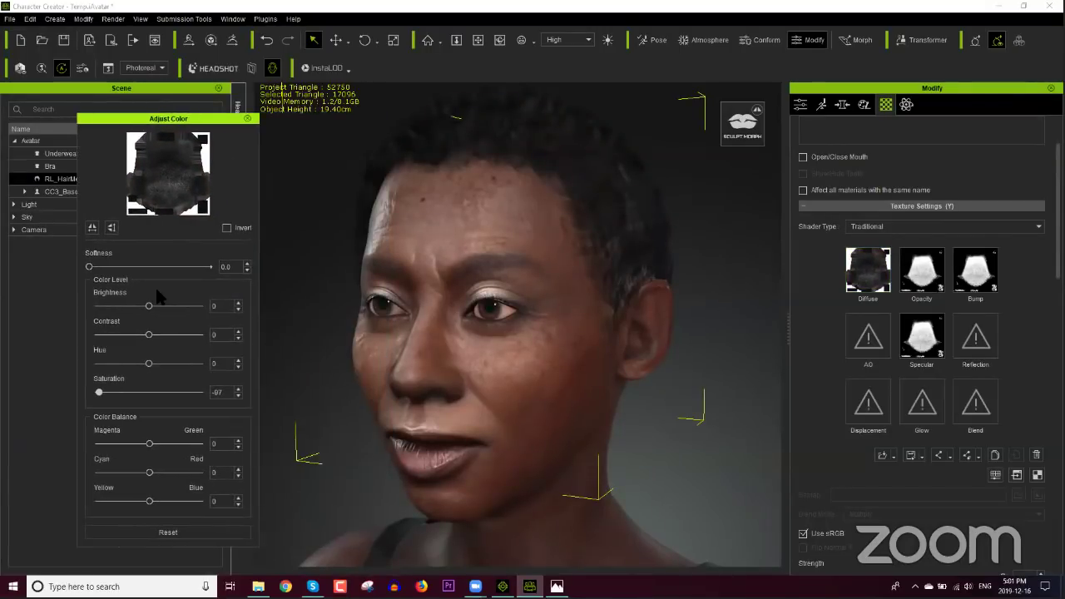
drag(153, 306, 166, 308)
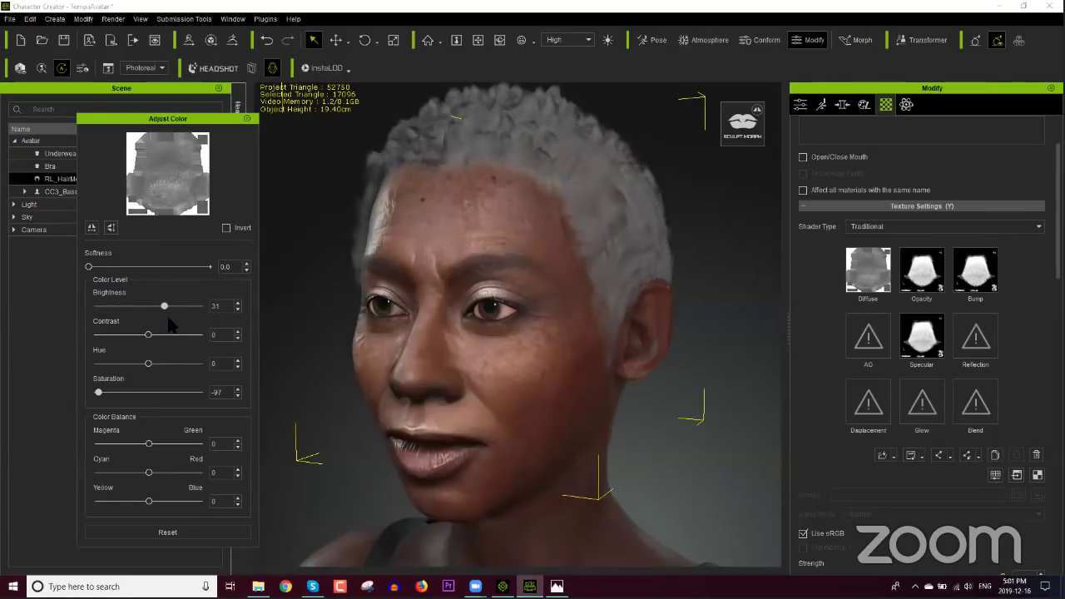
drag(170, 334, 178, 338)
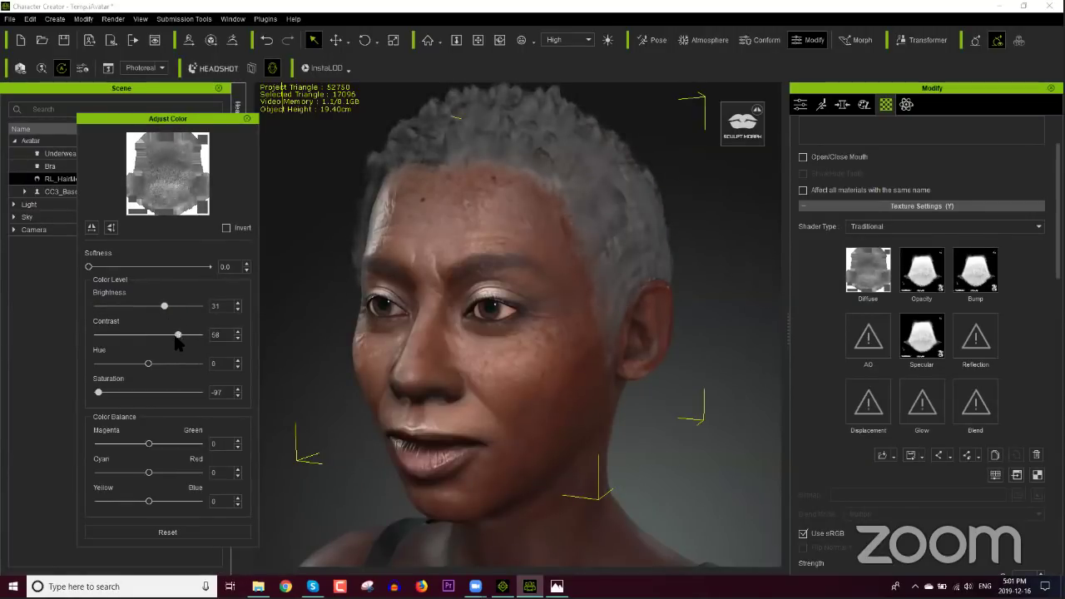
Step: Restore some saturation to the hair texture and darken its brightness to 25
right_drag(487, 380, 517, 340)
scroll(644, 385, down, 3)
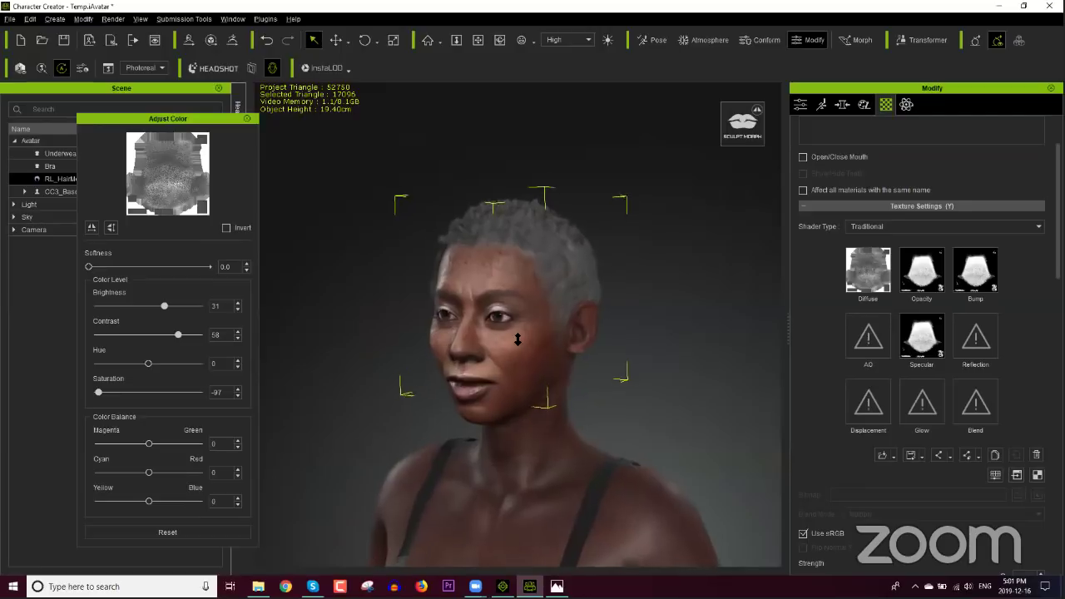
scroll(517, 339, up, 2)
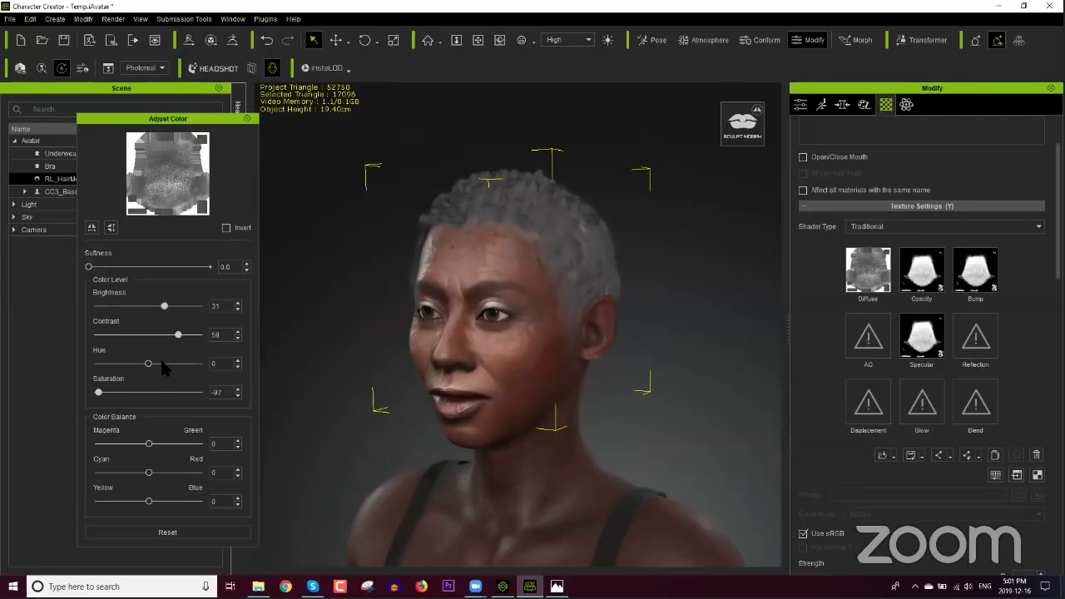
drag(99, 392, 119, 392)
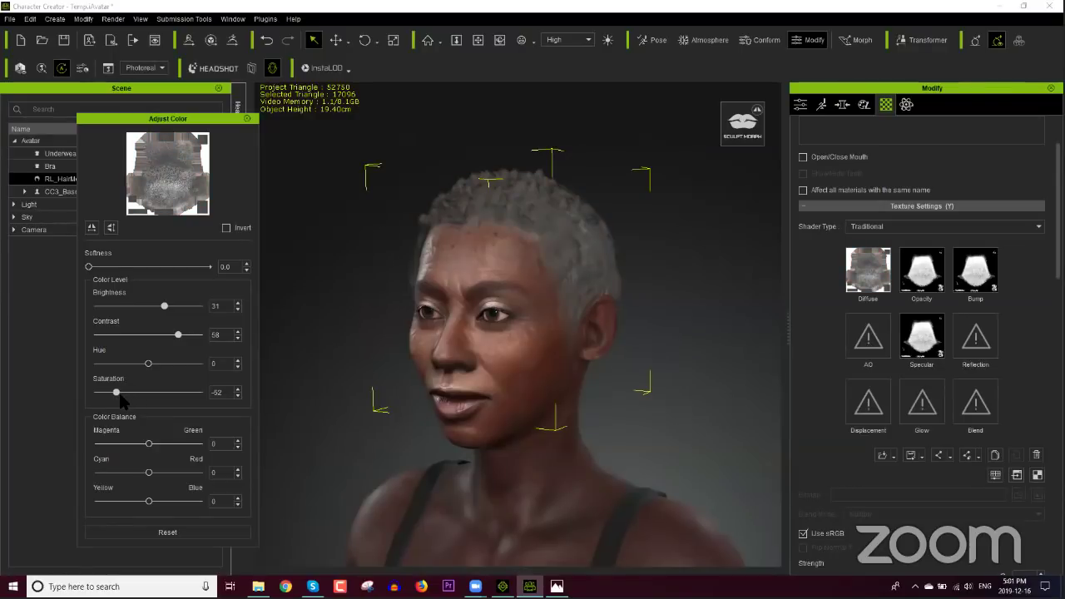
drag(164, 306, 179, 335)
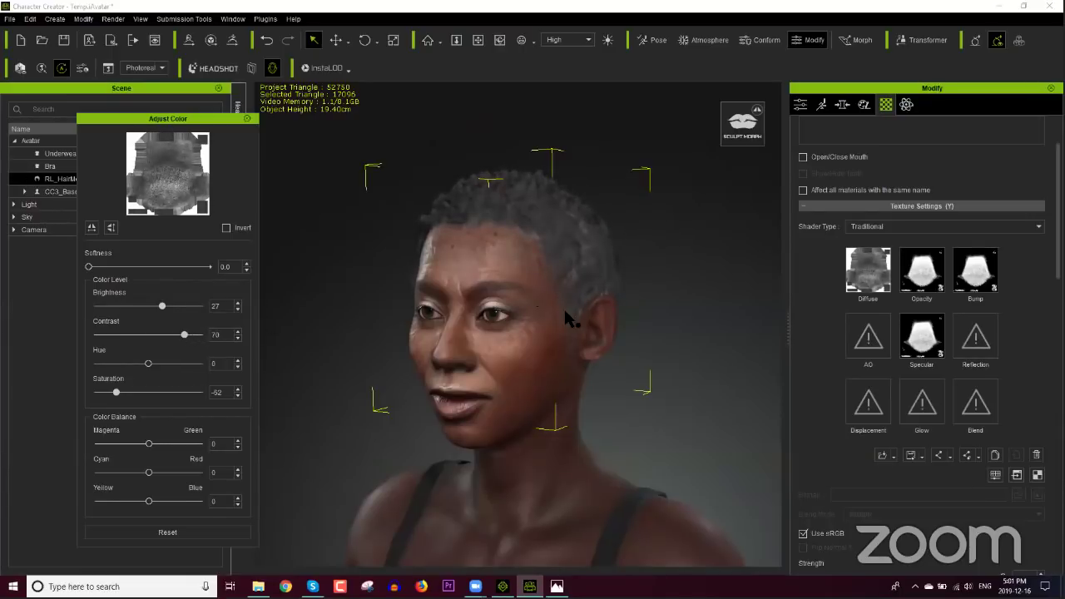
Step: Close the colour adjustment, turn the head to face the camera, and show the Morph tab
right_drag(563, 306, 492, 327)
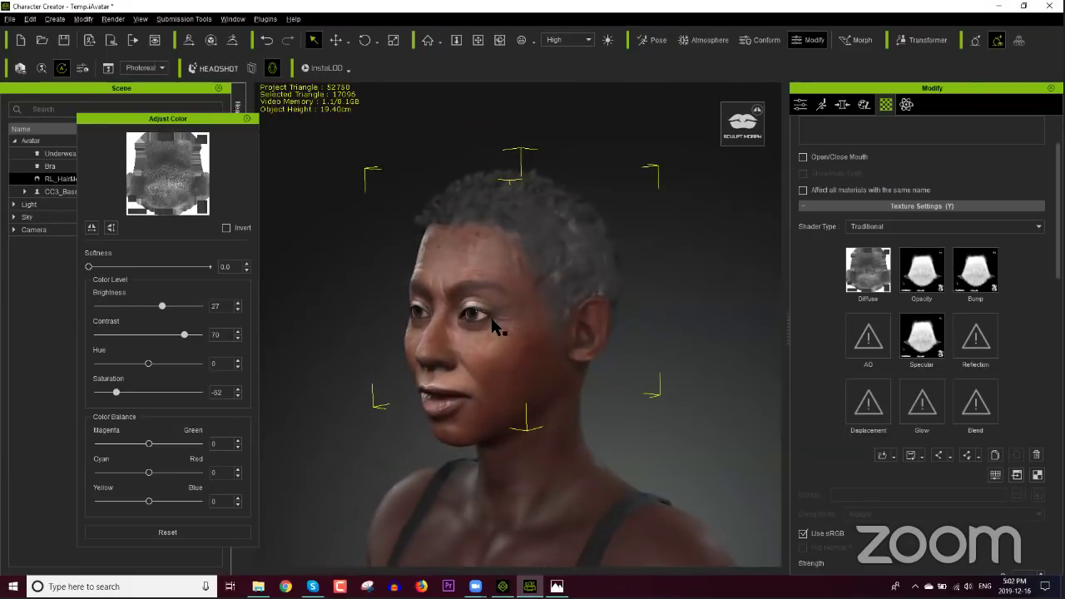
click(247, 120)
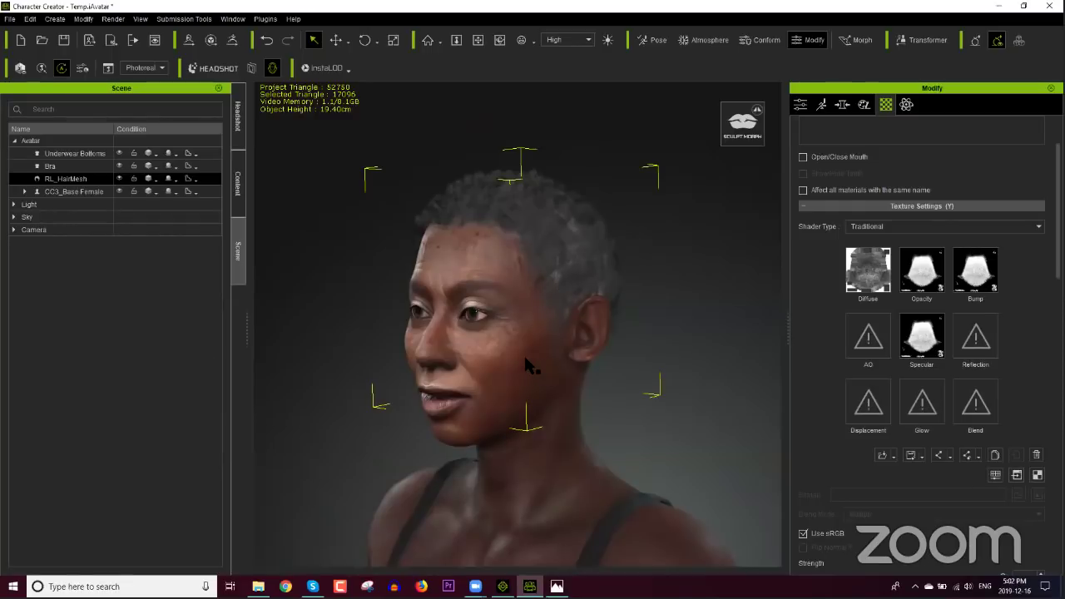
right_drag(449, 345, 613, 328)
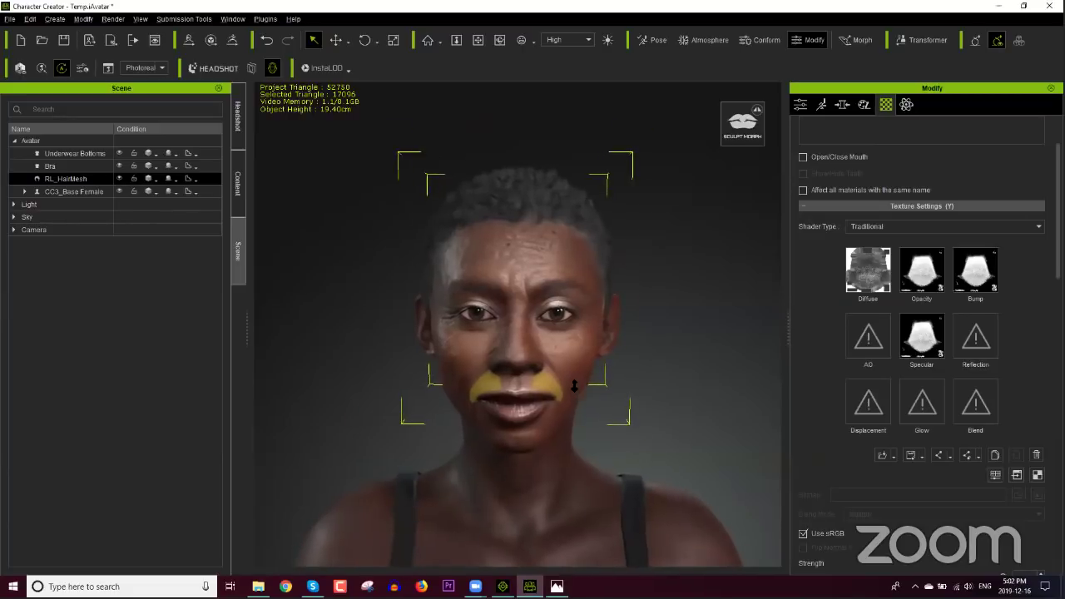
scroll(574, 383, up, 5)
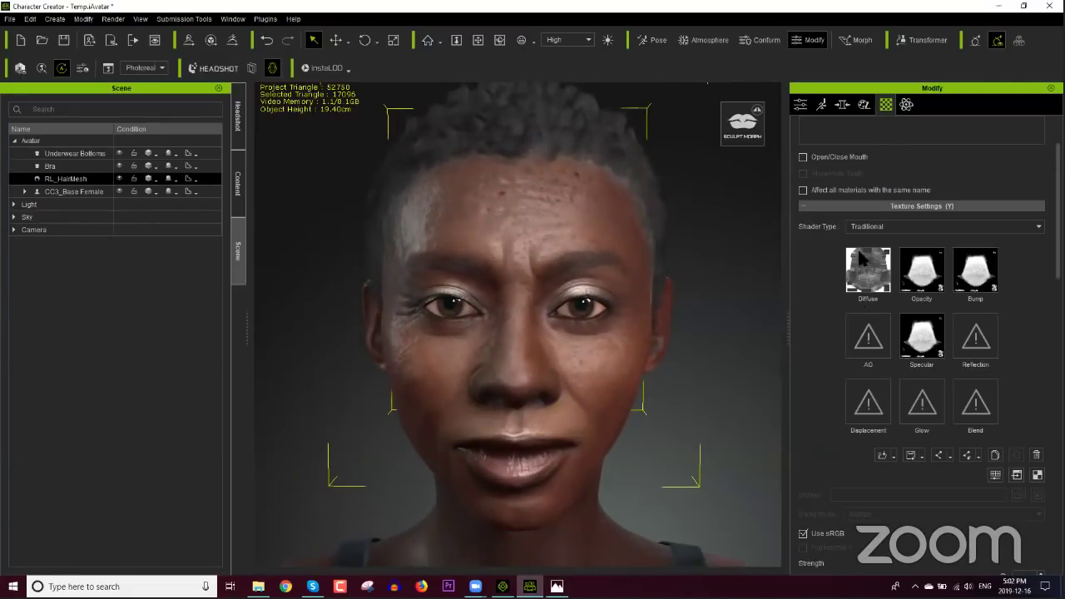
click(800, 106)
click(842, 104)
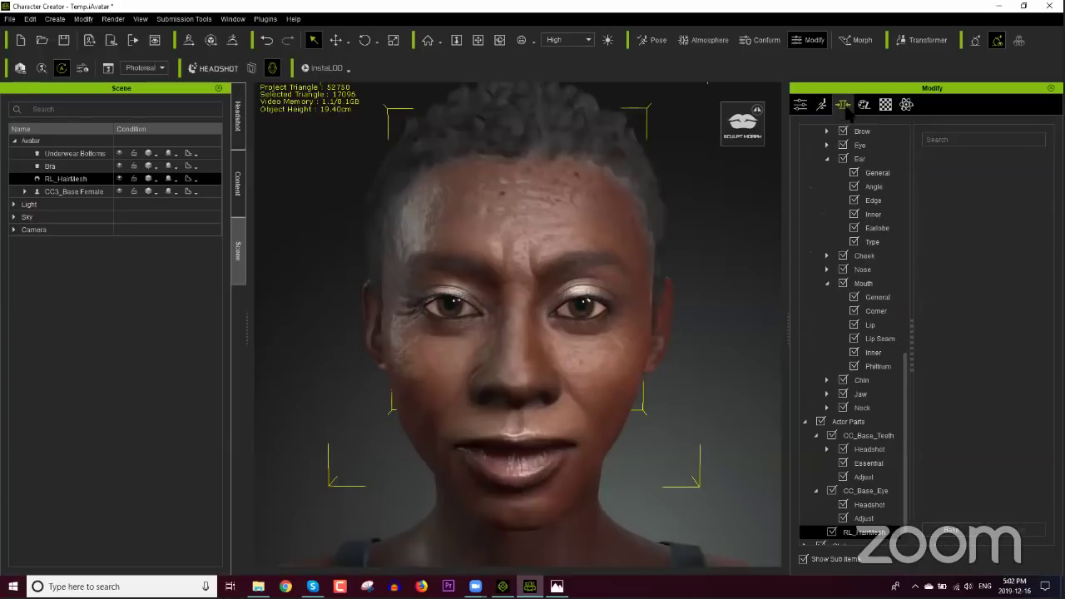
Step: Set Eye Squint Scale to -53 under Eye > Opening, then display the avatar with eyes closed
drag(903, 424, 914, 341)
click(827, 324)
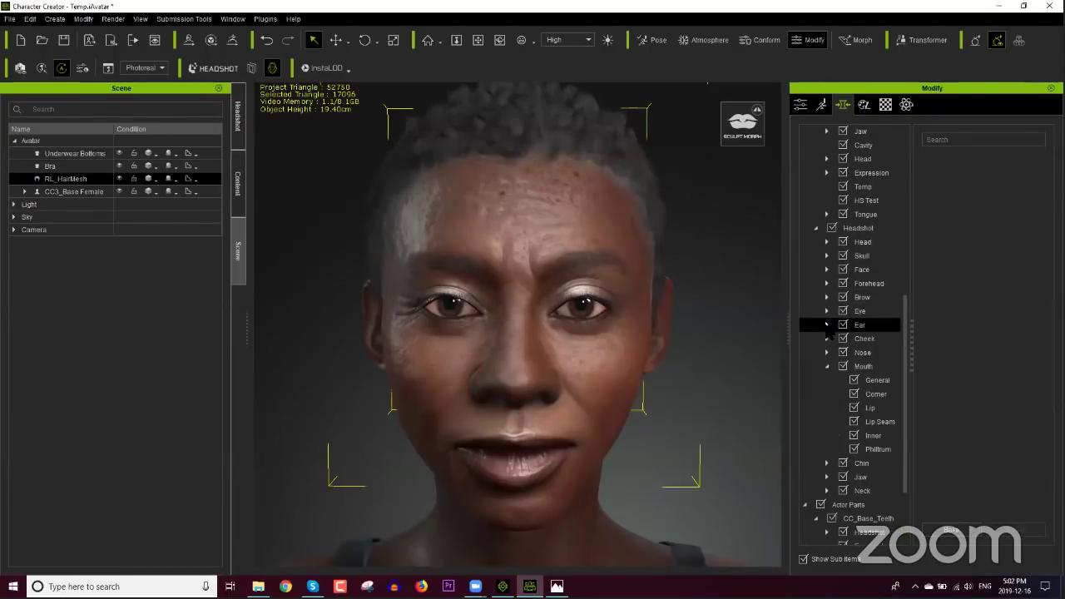
click(831, 312)
click(827, 311)
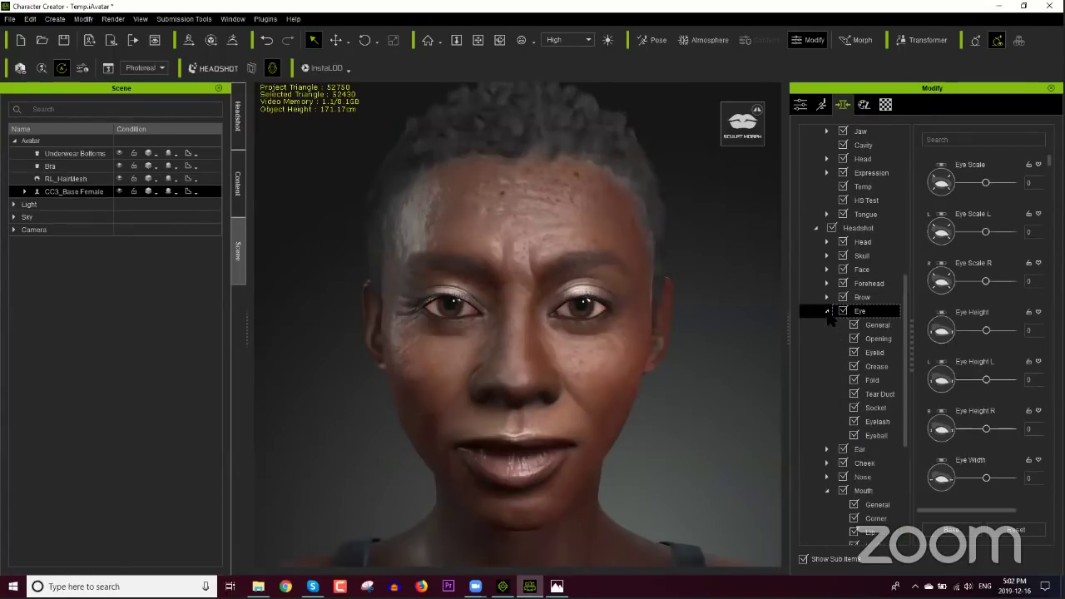
click(874, 353)
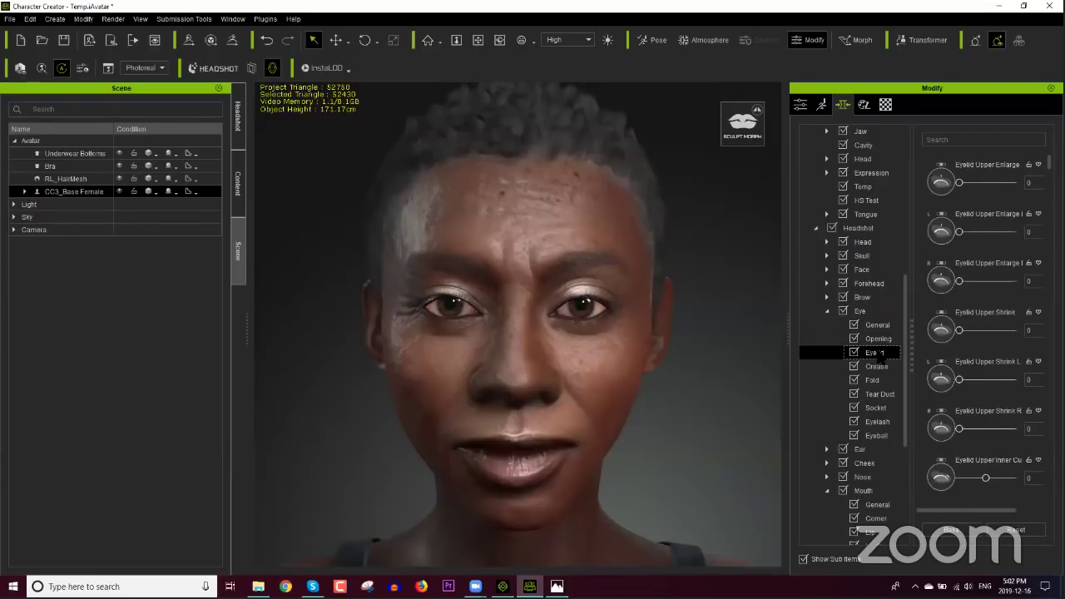
click(877, 338)
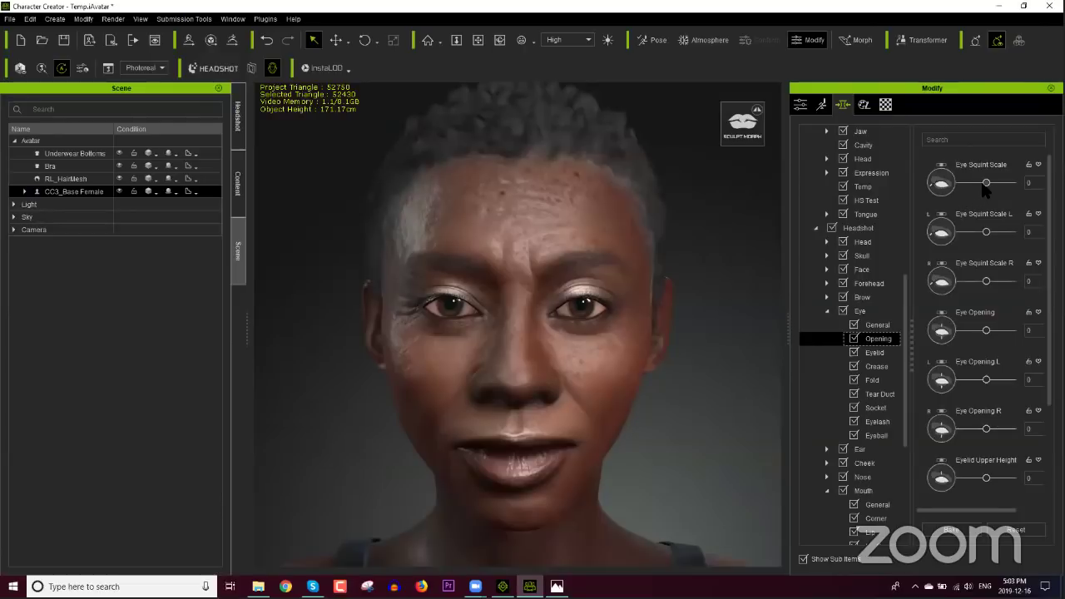
drag(984, 183, 986, 187)
click(799, 105)
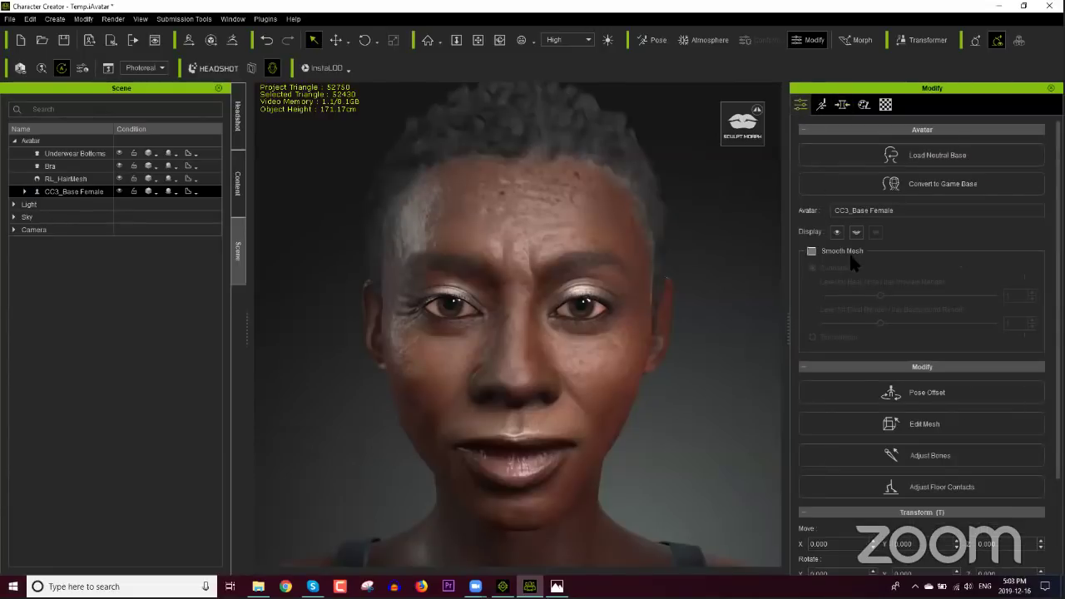
click(837, 232)
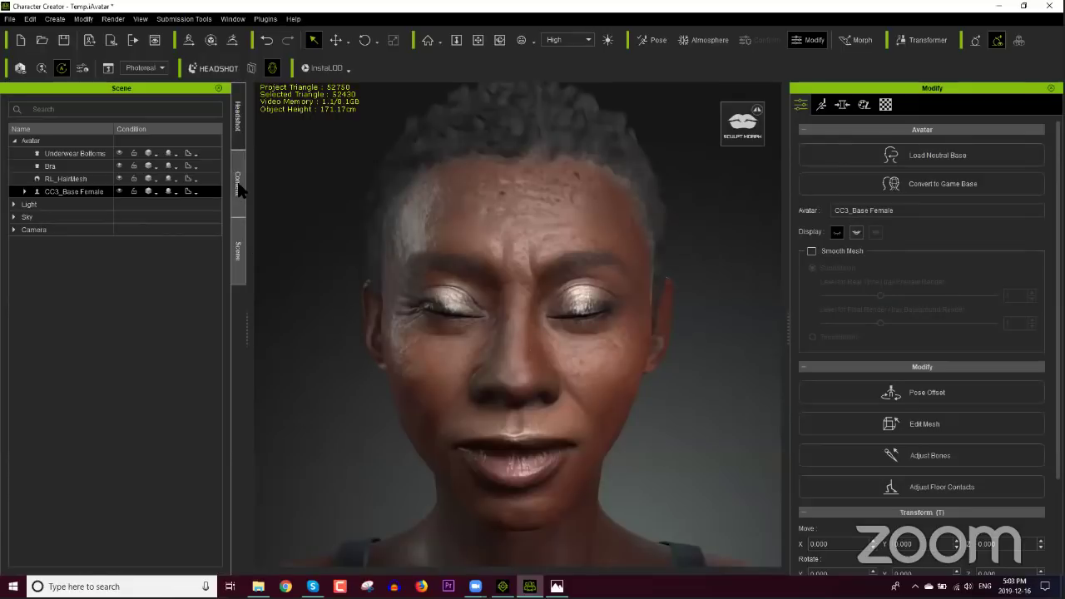
Step: Set the headshot Eyelid Mask to Maximum Upper Eyelid and update the skin texture
click(239, 117)
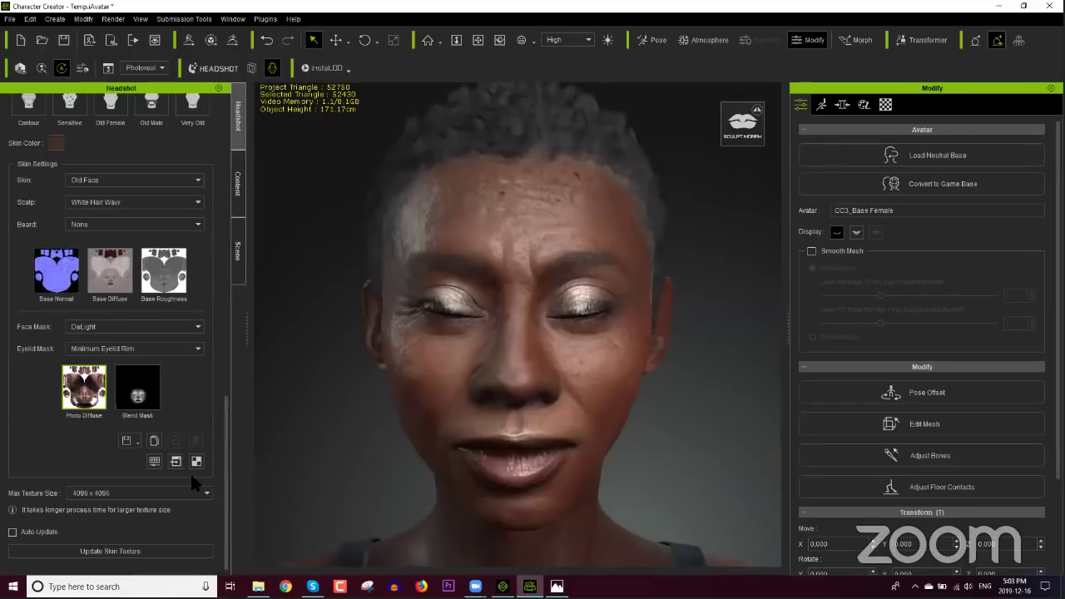
click(133, 348)
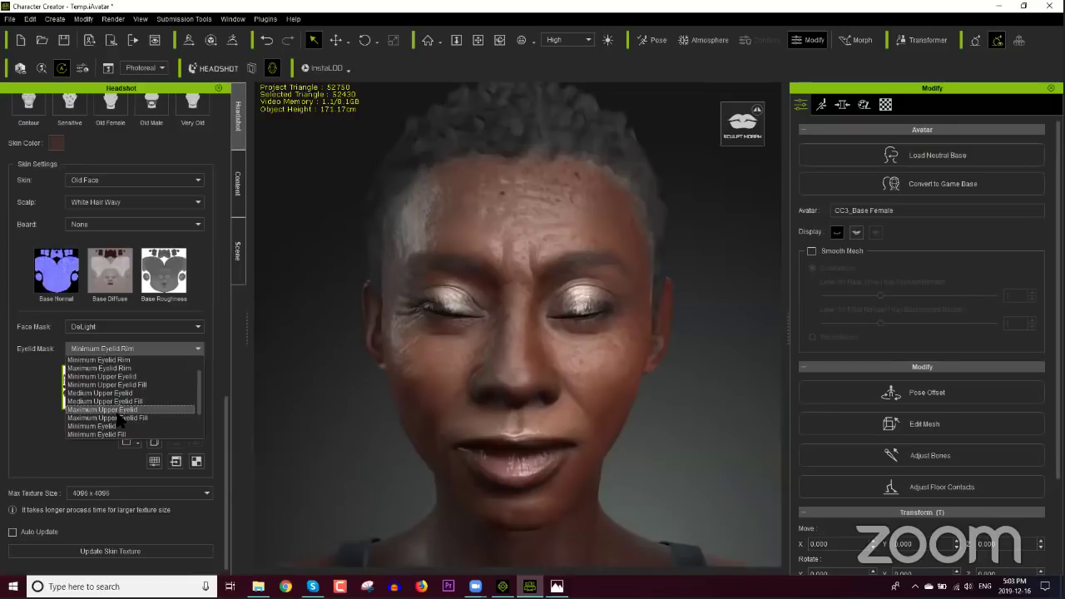
scroll(119, 415, down, 2)
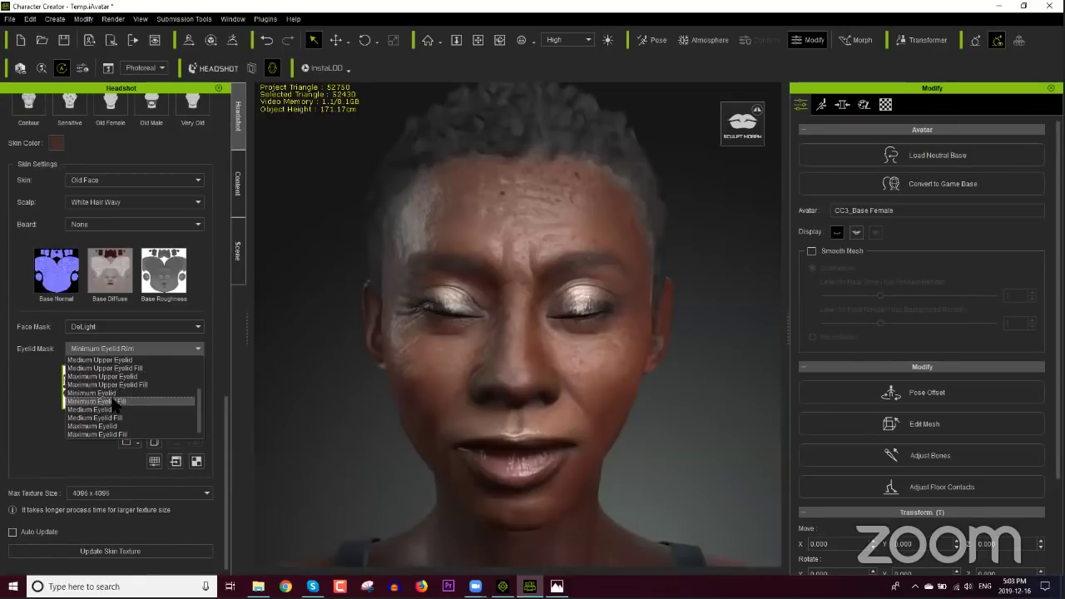
click(117, 377)
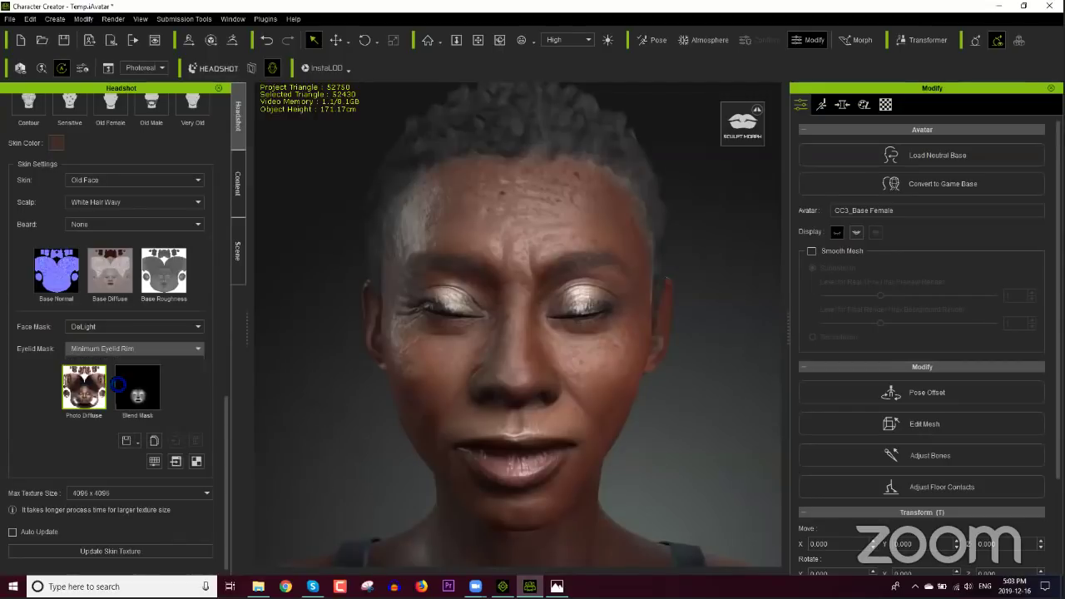
click(133, 549)
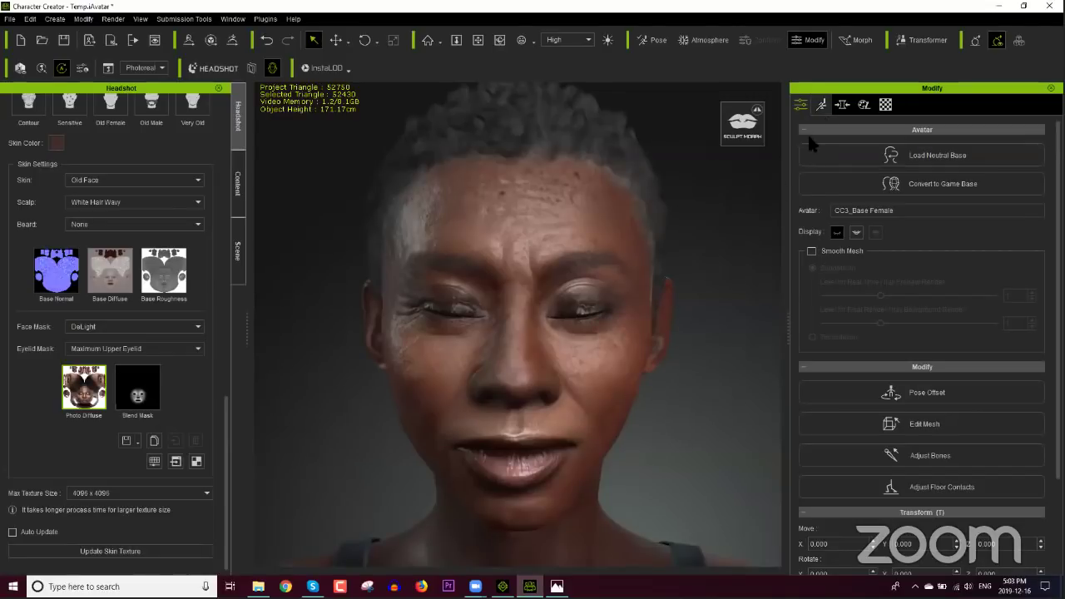
Step: Show the Eye > Eyelid morph sliders and bring the Headshot Shape Adjustment tools into view
scroll(651, 358, up, 3)
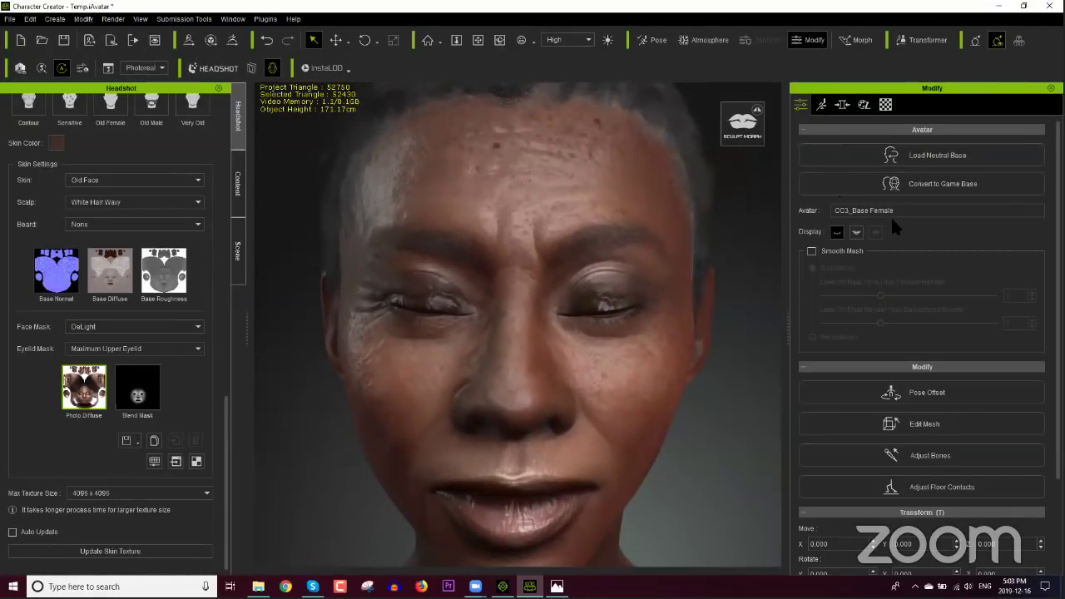
click(842, 104)
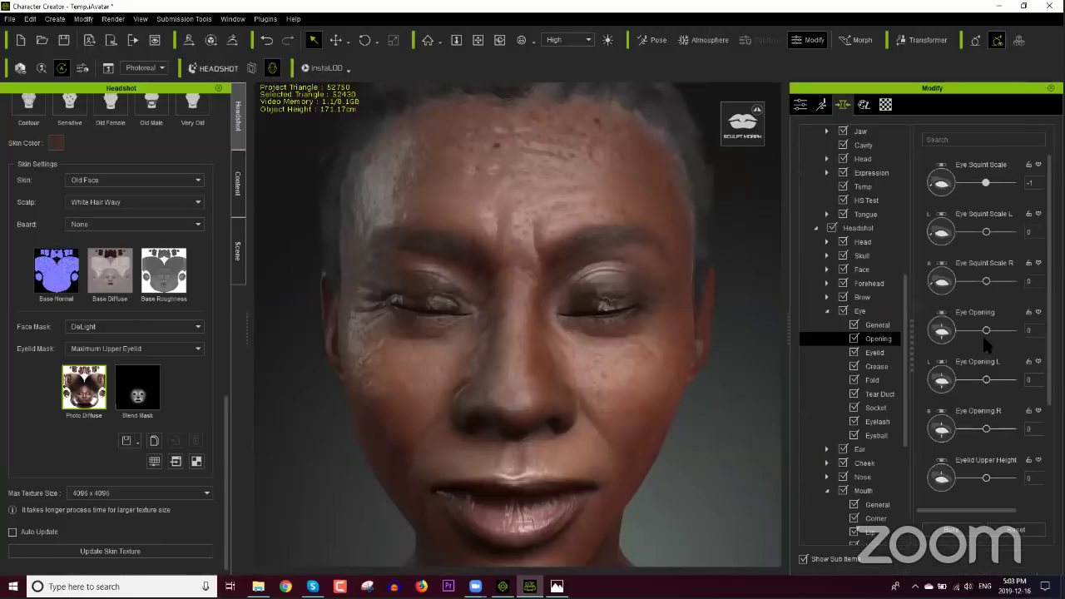
click(886, 353)
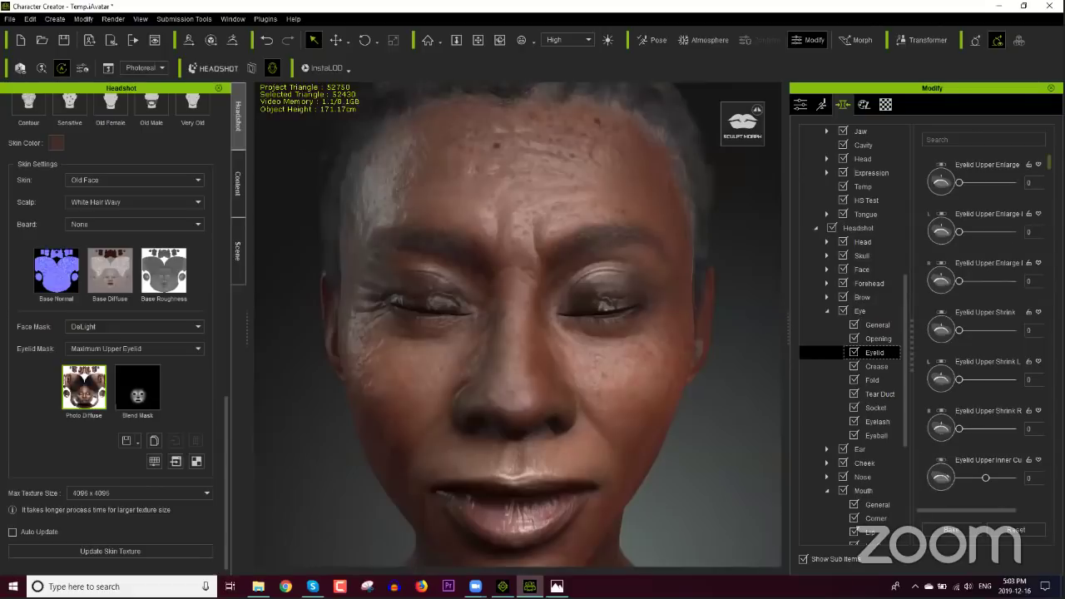
scroll(985, 324, down, 10)
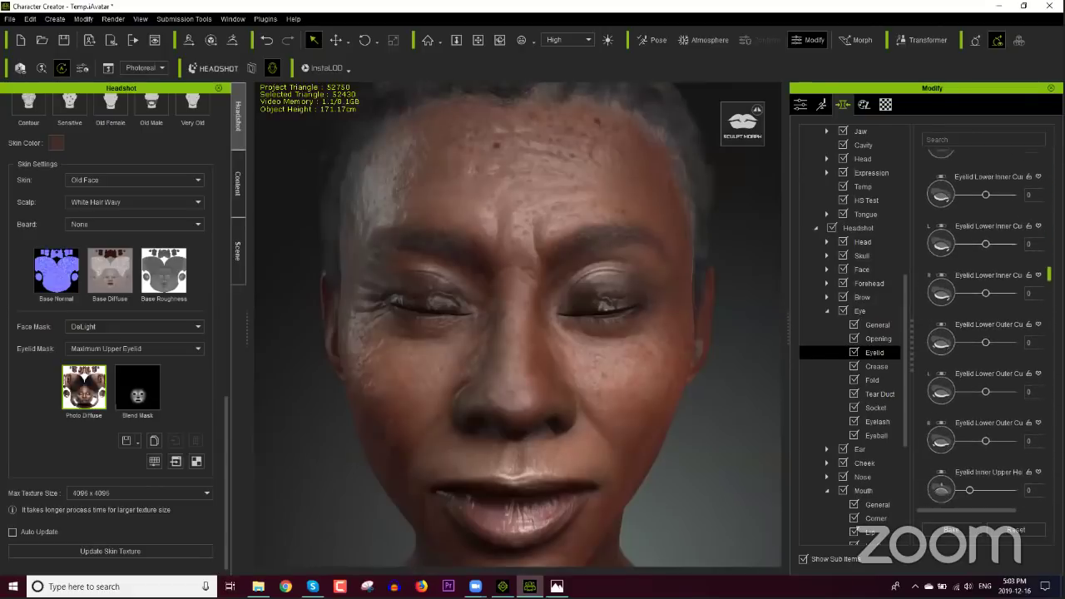
scroll(986, 324, down, 2)
scroll(986, 324, down, 3)
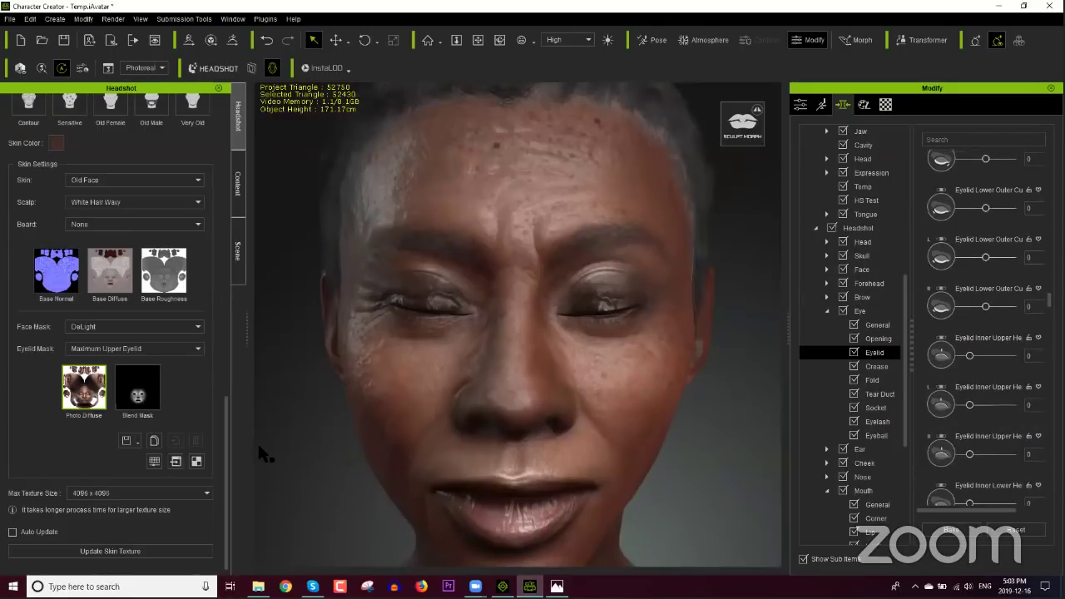
drag(229, 450, 226, 281)
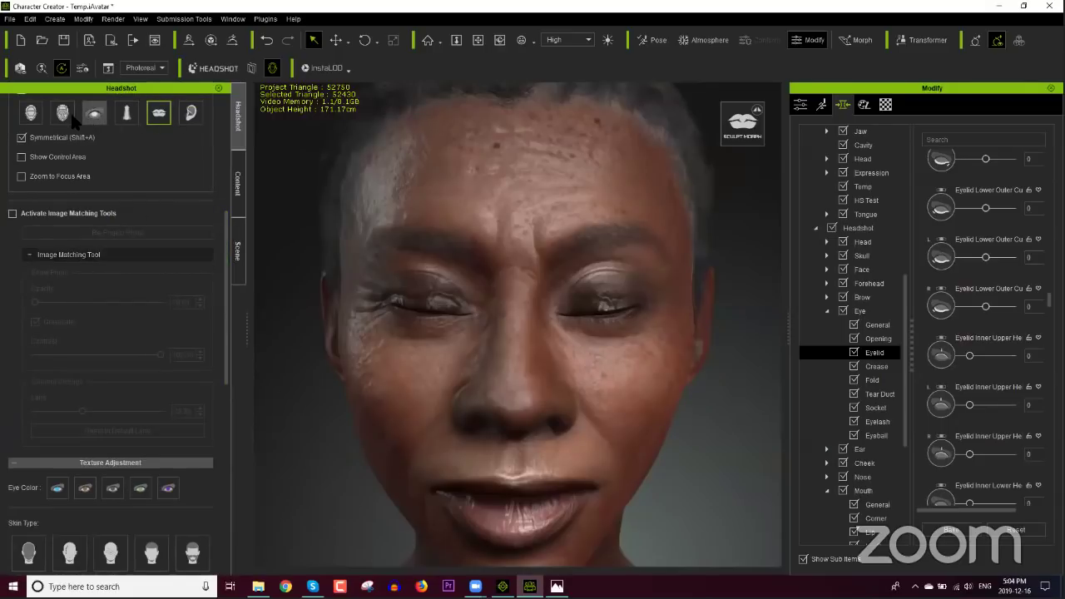
scroll(95, 274, up, 3)
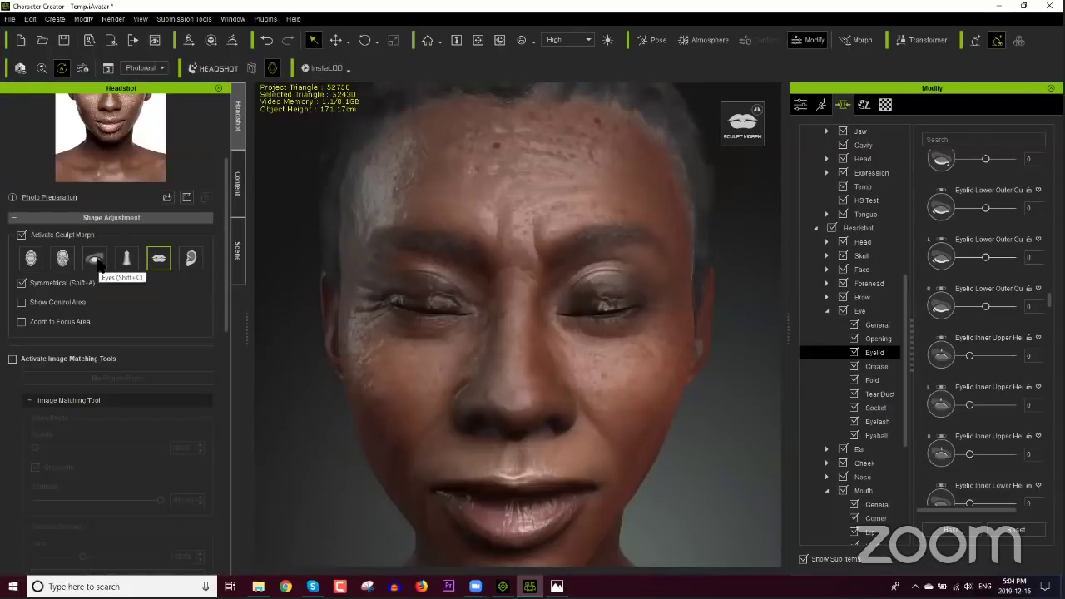
Step: Sculpt the eyelids: lower and curve the upper lids, set Lower Outer Curve to 25, tilt lashes down
click(95, 261)
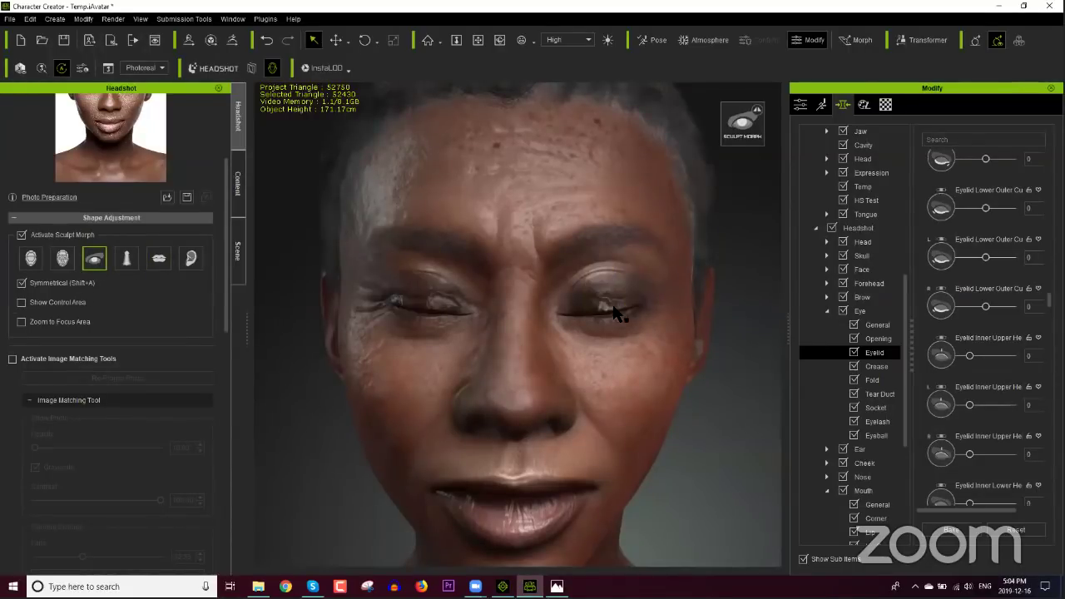
drag(615, 306, 648, 409)
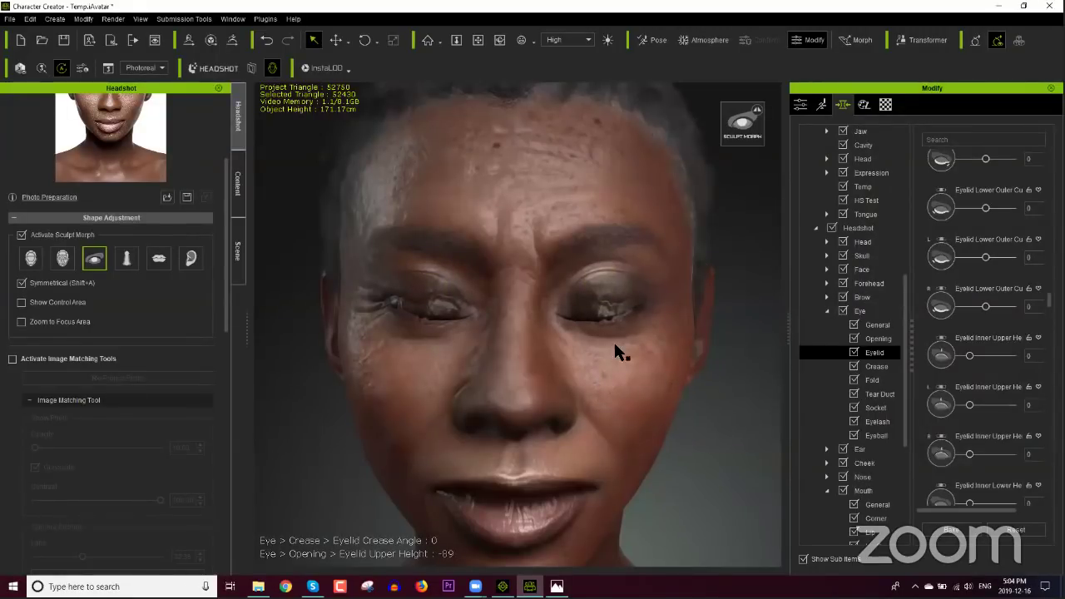
drag(599, 304, 624, 287)
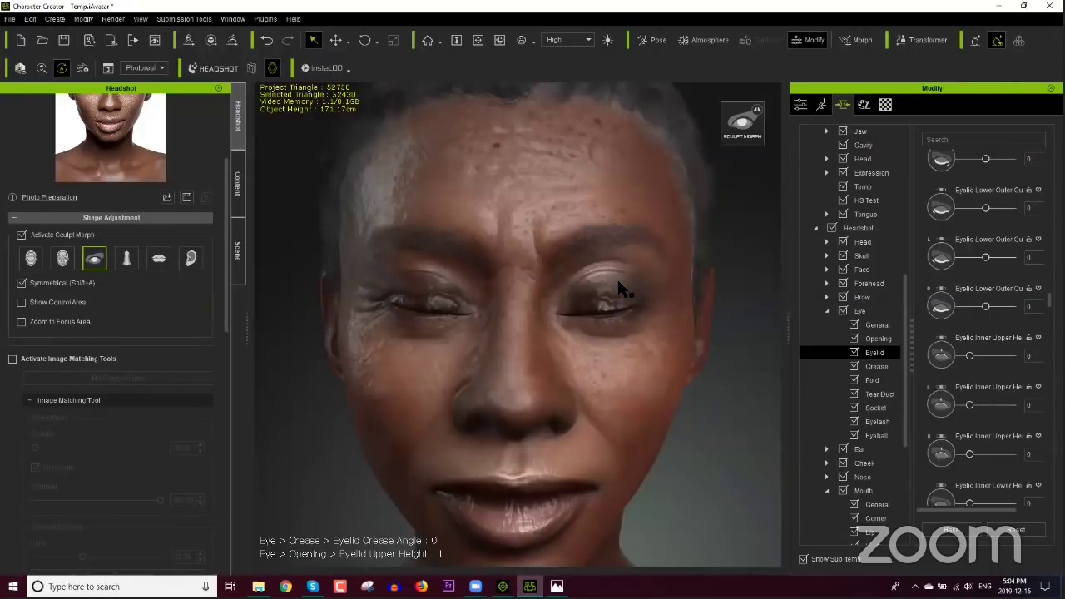
drag(627, 280, 631, 303)
drag(630, 311, 630, 331)
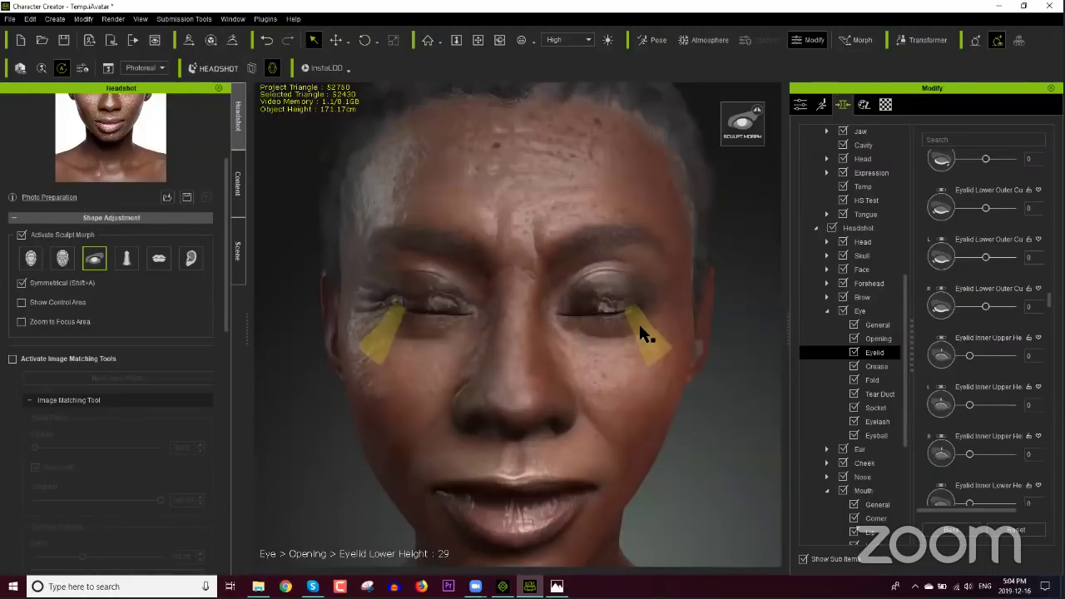
drag(636, 318, 620, 314)
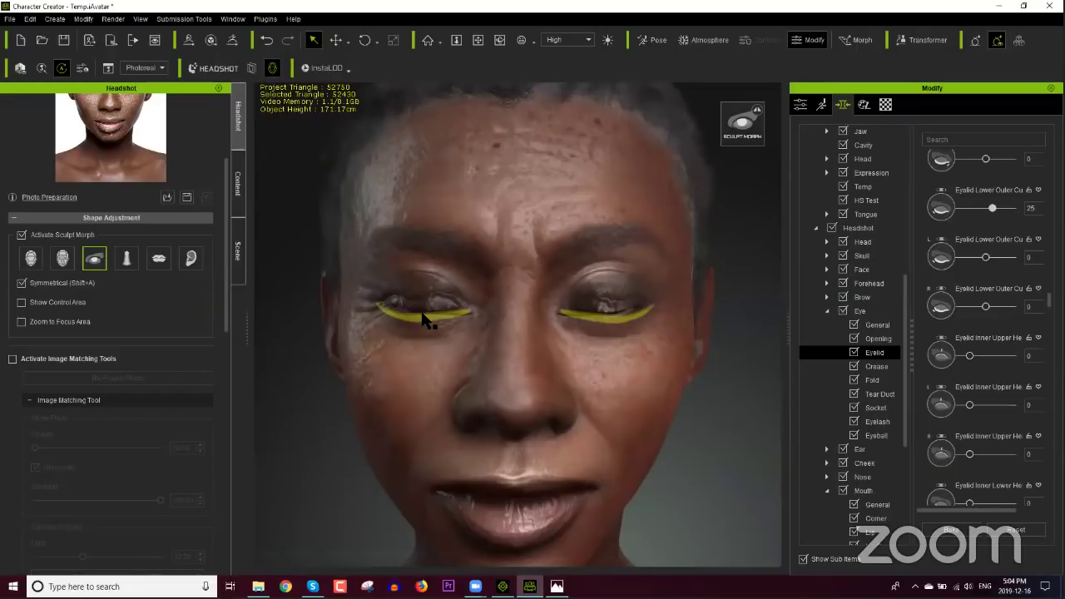
mouse_move(424, 313)
mouse_down()
mouse_move(415, 343)
mouse_move(423, 317)
mouse_up()
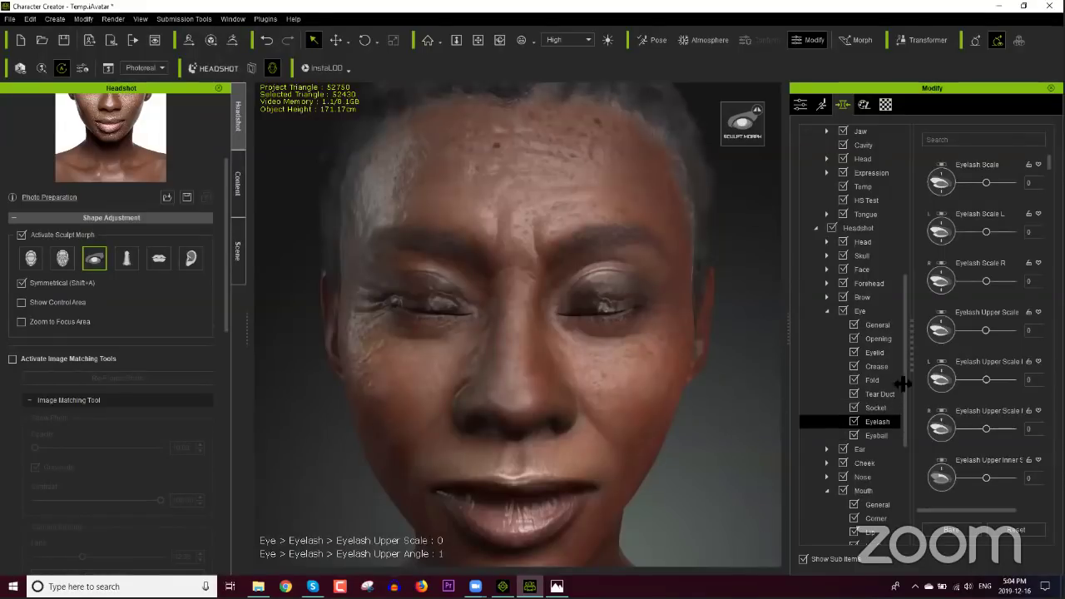
Step: Set Eyelash Scale to 100
scroll(672, 384, up, 3)
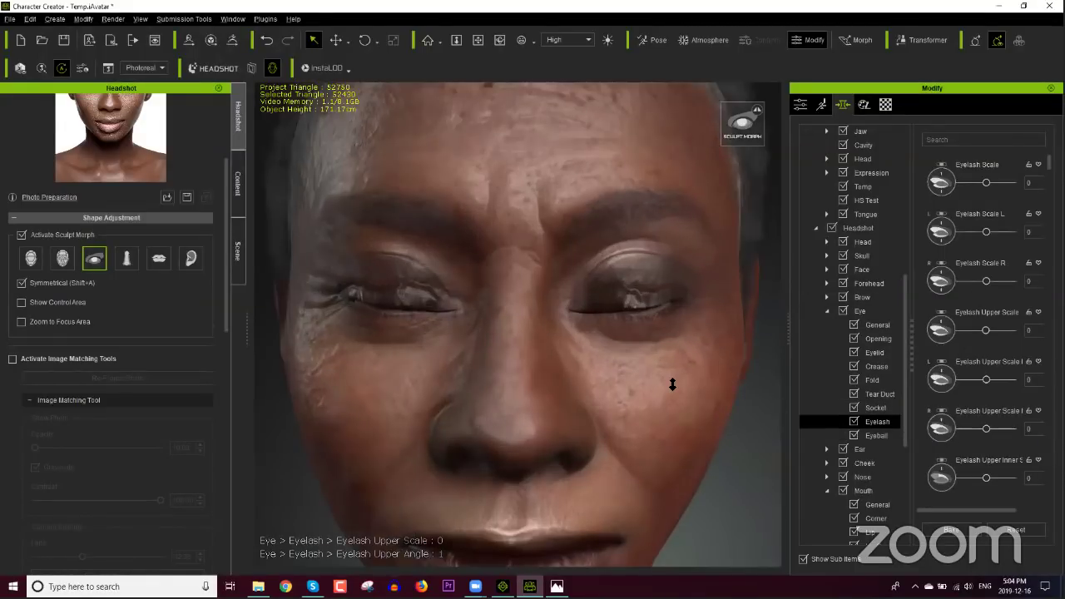
right_drag(613, 421, 670, 424)
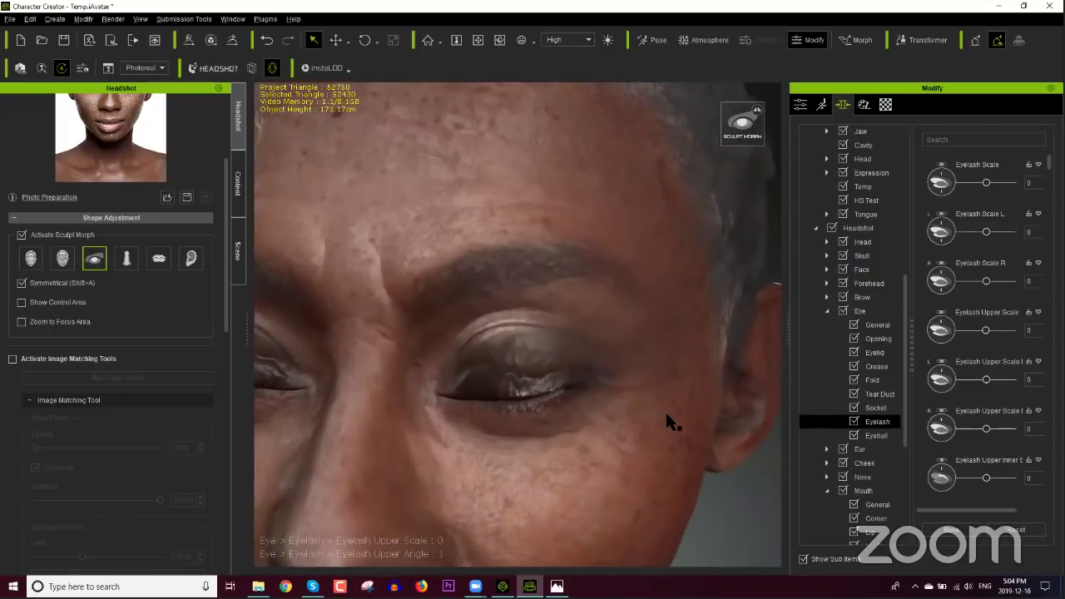
drag(986, 183, 993, 189)
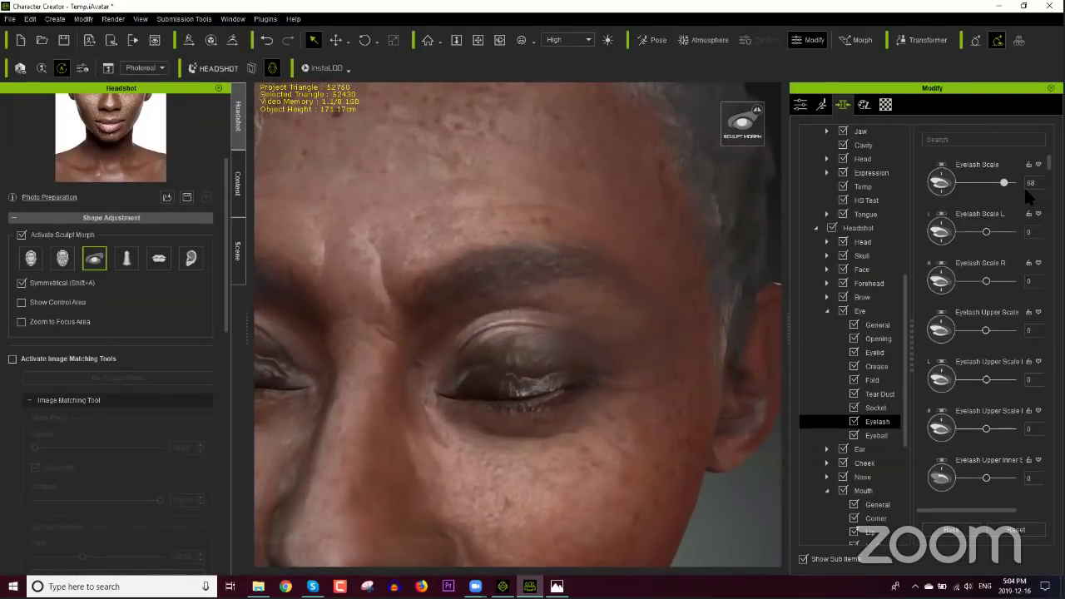
double_click(1031, 183)
text(100)
key(Return)
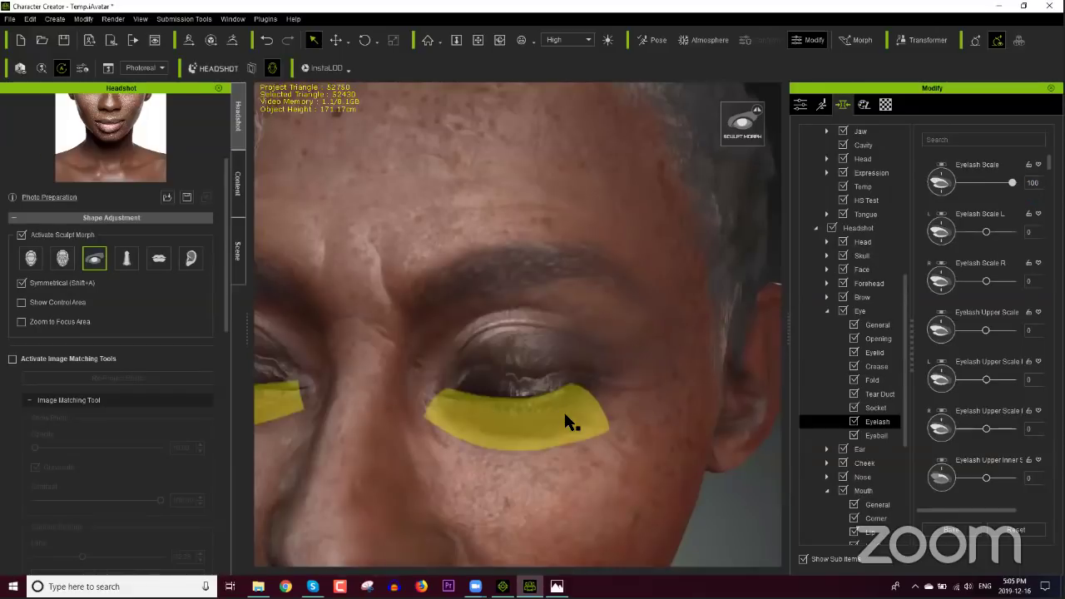
Step: Lower Eyelash Upper Scale below zero and adjust the Upper Inner eyelash sliders, one to -68
drag(564, 411, 578, 307)
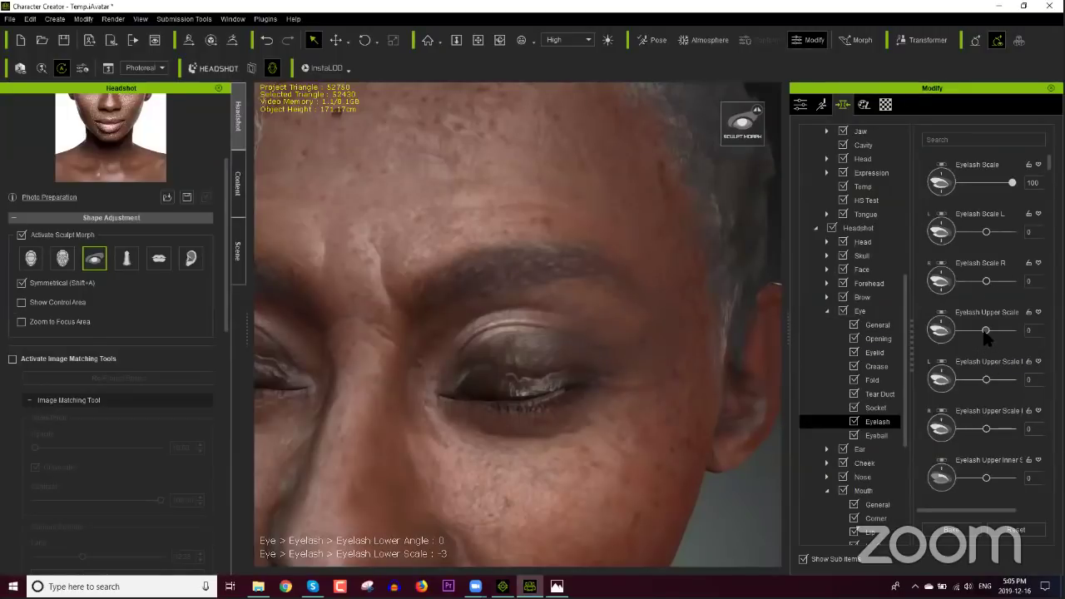
drag(986, 333, 985, 336)
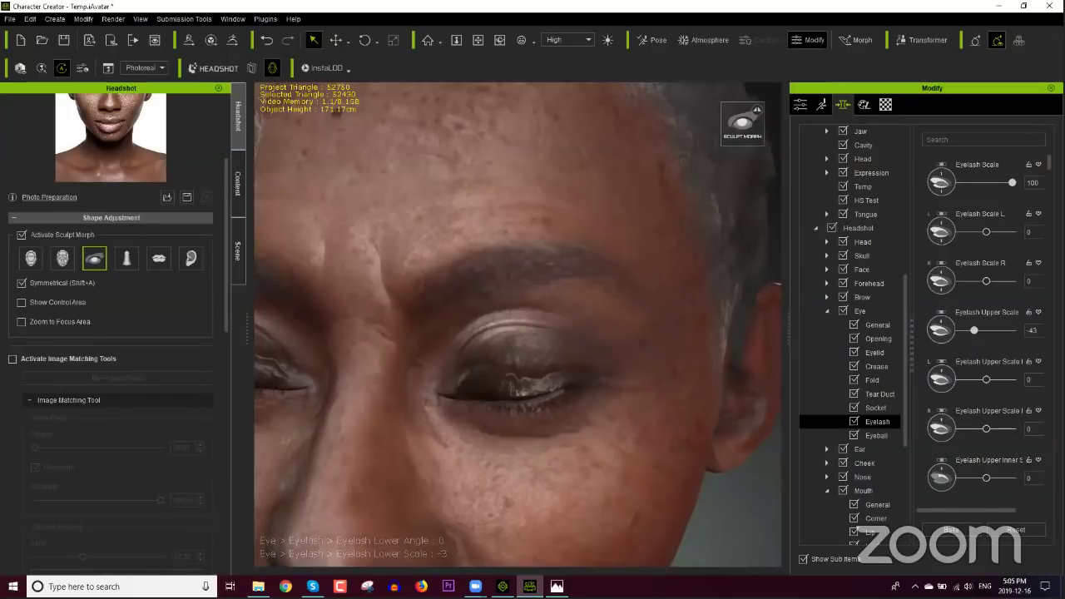
scroll(977, 333, down, 5)
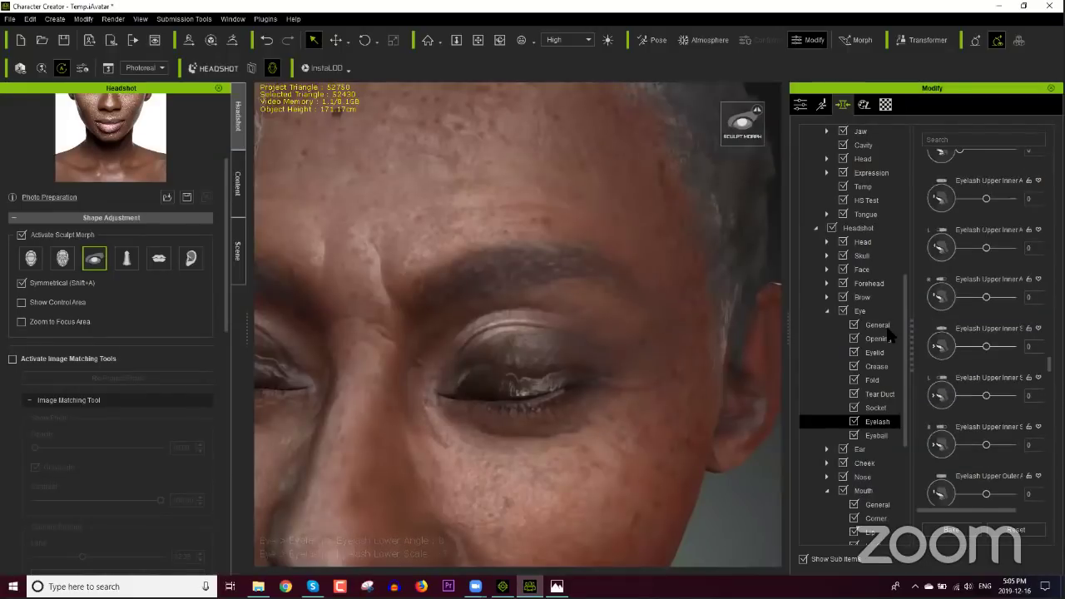
drag(986, 297, 988, 308)
drag(986, 346, 967, 348)
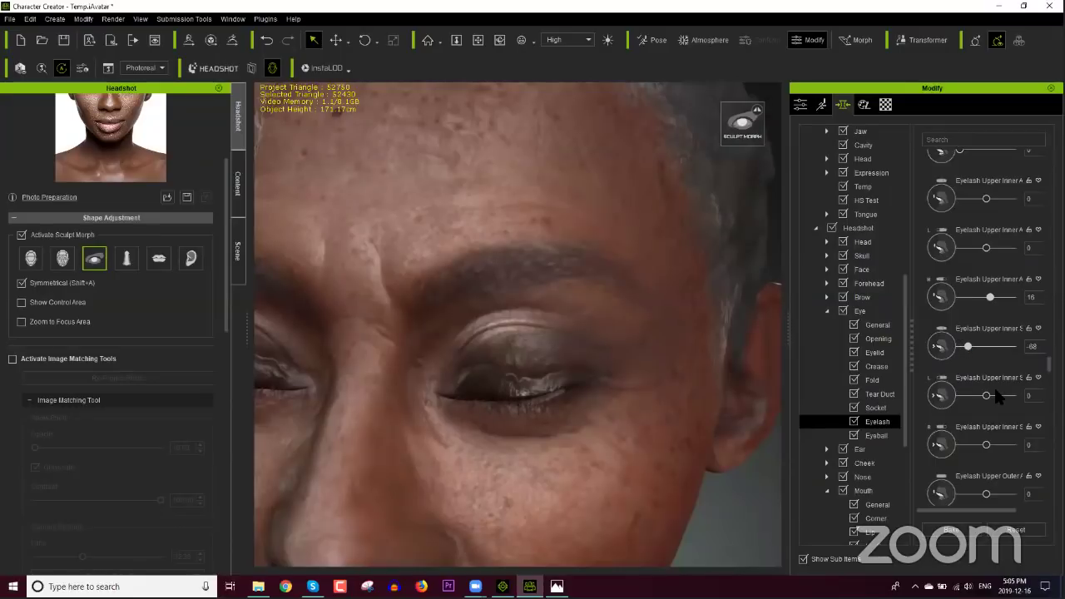
right_drag(721, 401, 432, 287)
Step: Filter the morphs by 'ang', setting Eyelash Upper Angle to 0 and Upper Inner Angle to 100
click(973, 142)
text(angle)
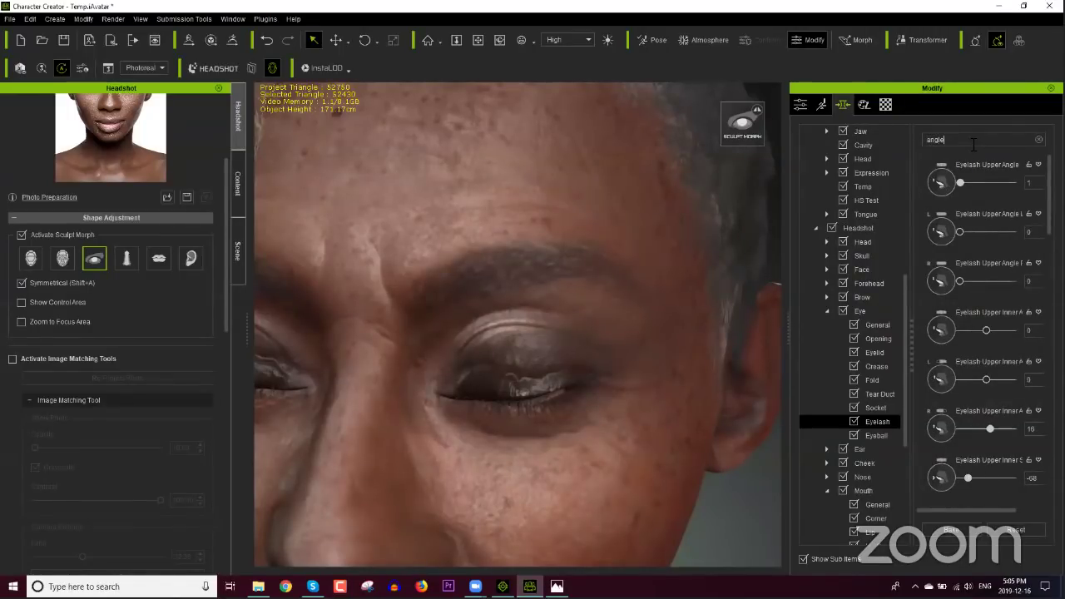
drag(961, 183, 933, 193)
drag(994, 336, 956, 341)
click(1018, 344)
drag(970, 477, 989, 477)
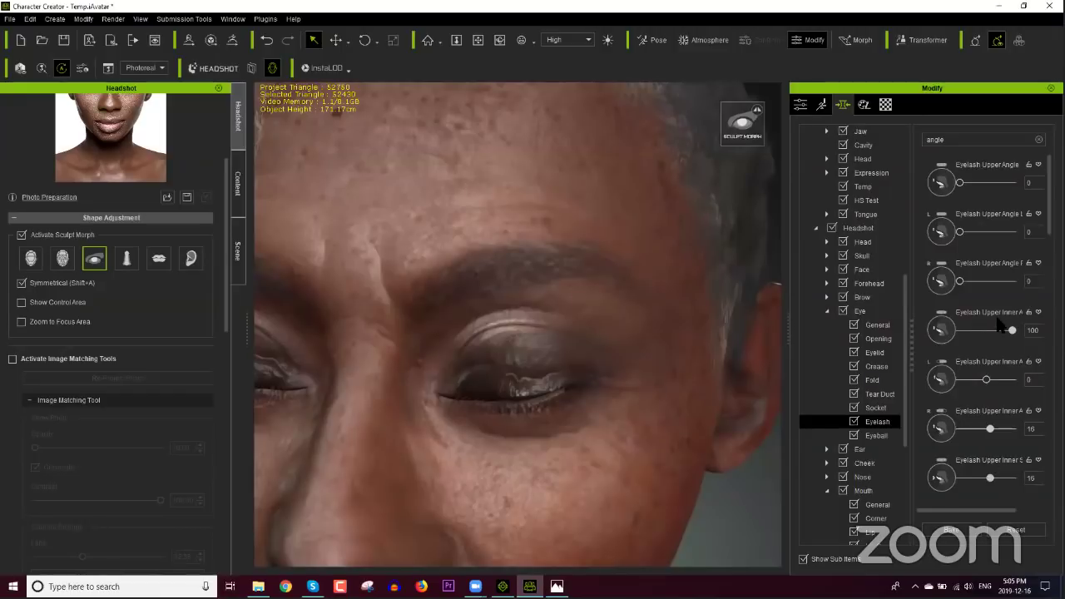
Step: Clear the morph search and bring up the Eyeball morph adjustments
click(879, 145)
text(height)
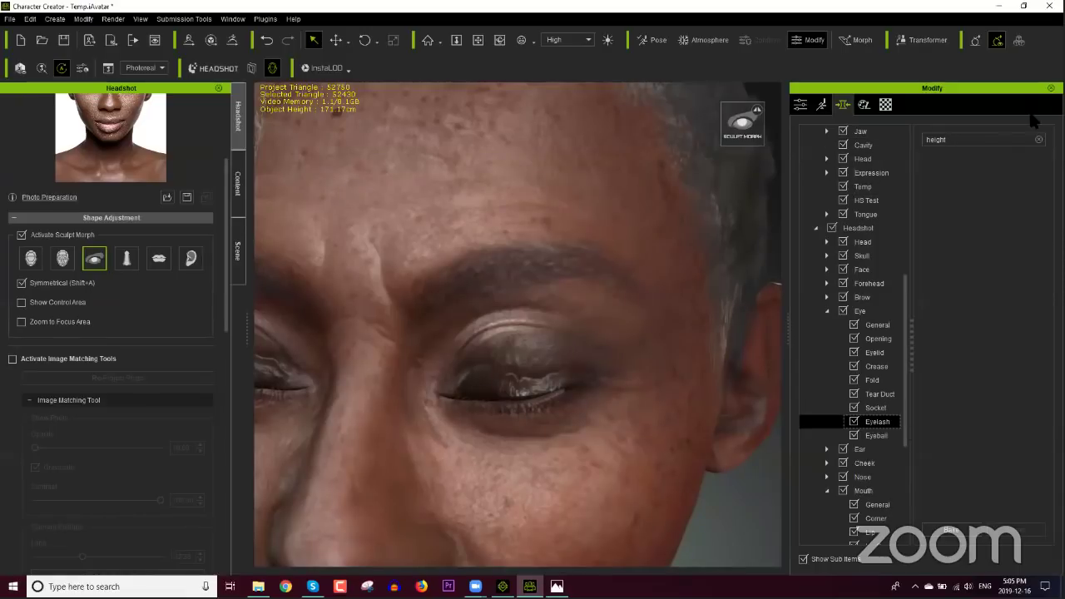
click(1038, 139)
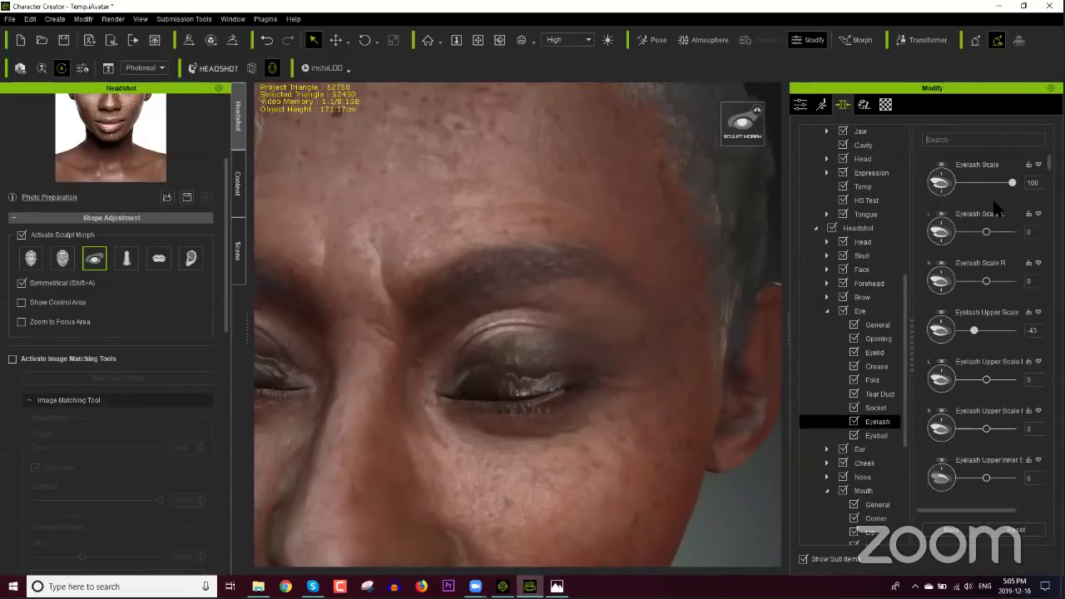
scroll(990, 407, down, 2)
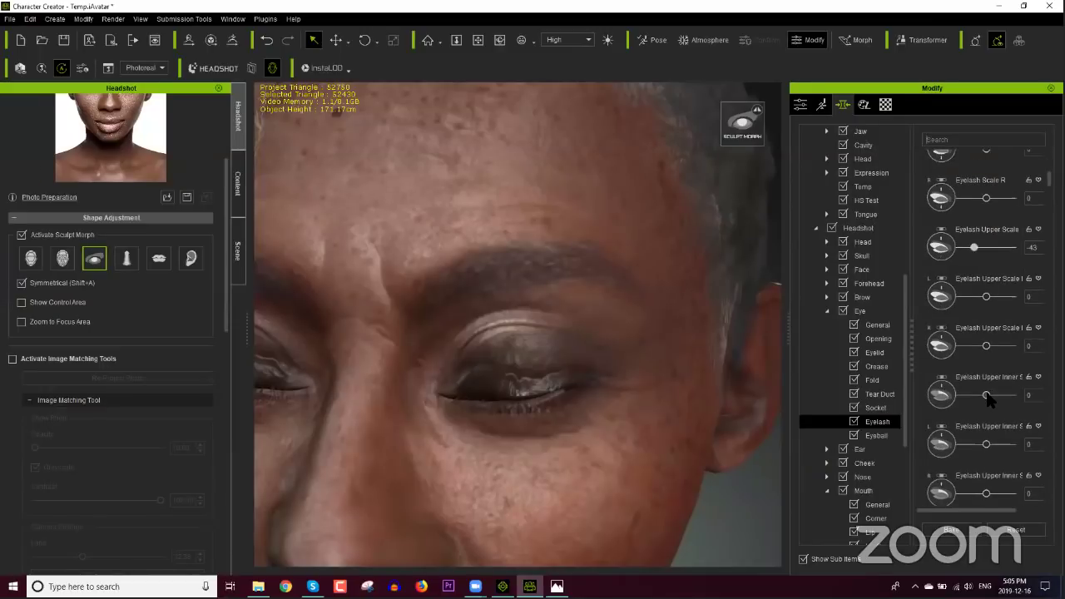
click(961, 139)
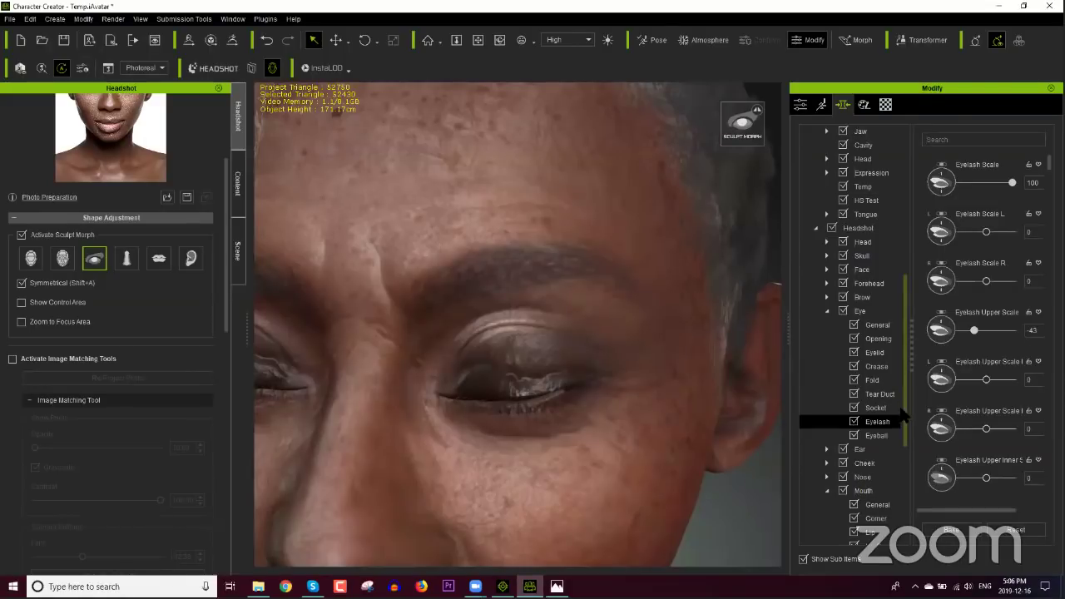
click(842, 439)
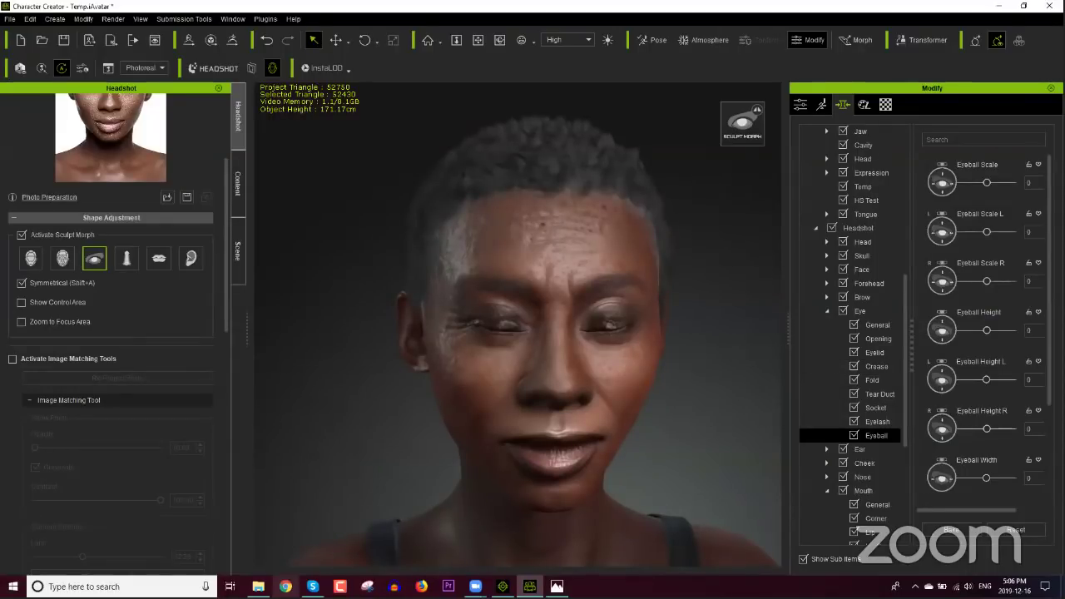
click(286, 586)
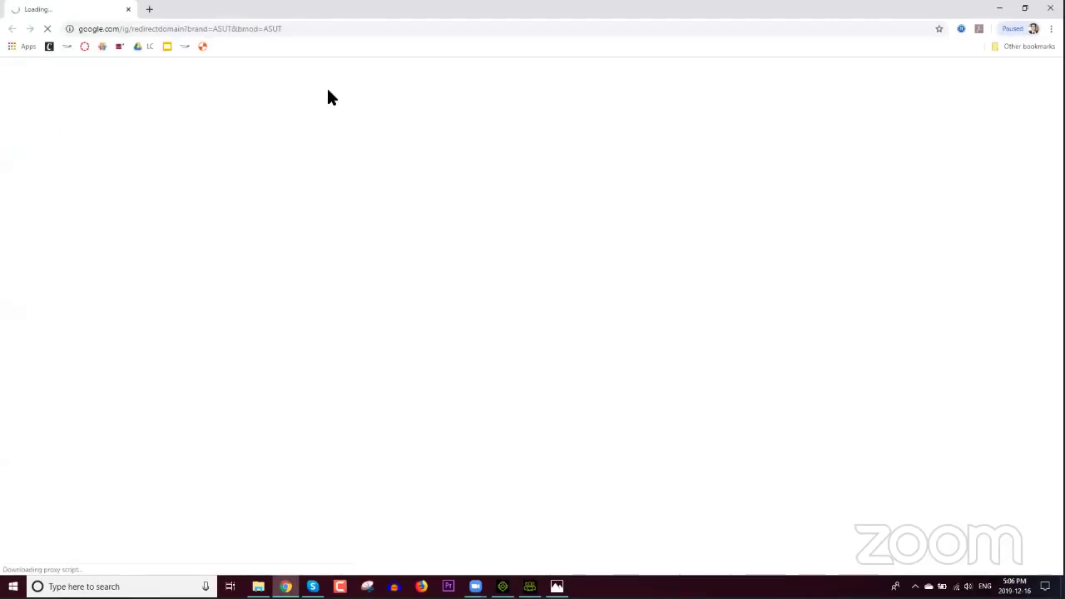
Step: Go to youtube.com and search for 'headshot iclone eyes'
click(337, 34)
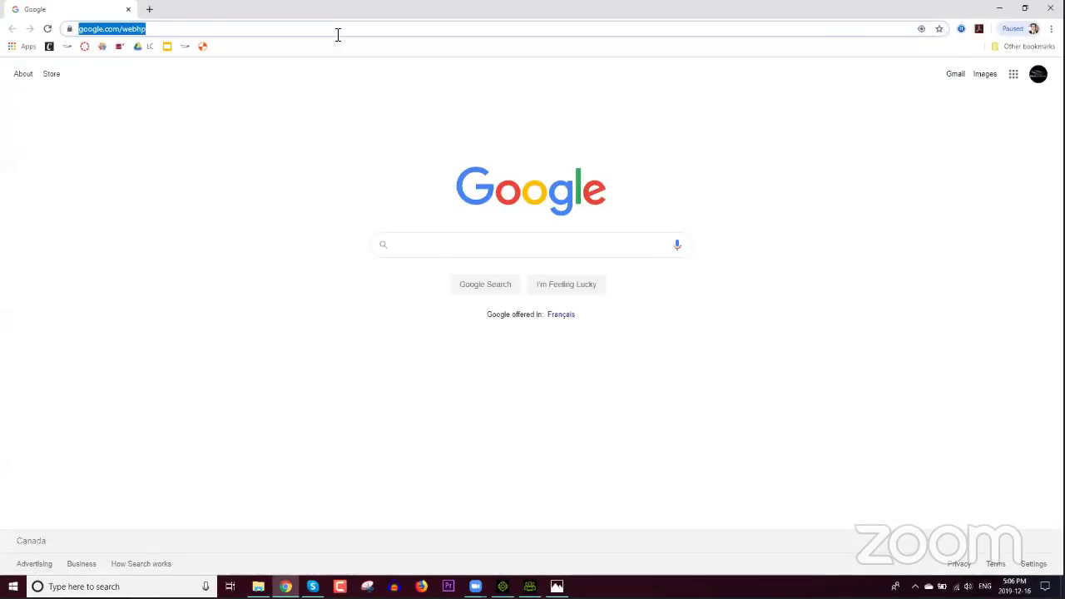
text(youtube.com)
key(Return)
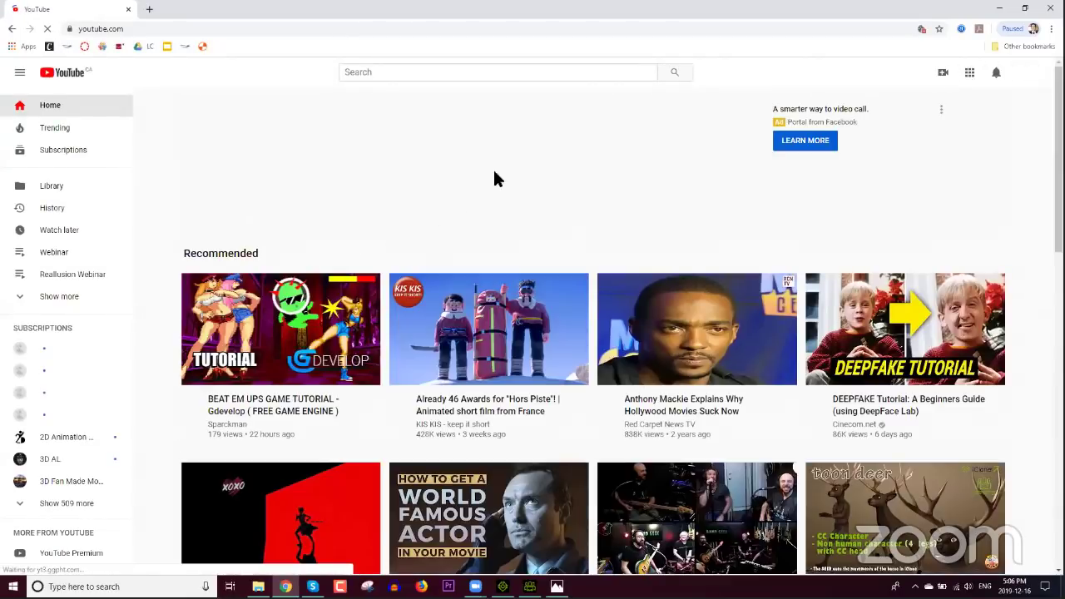
click(542, 72)
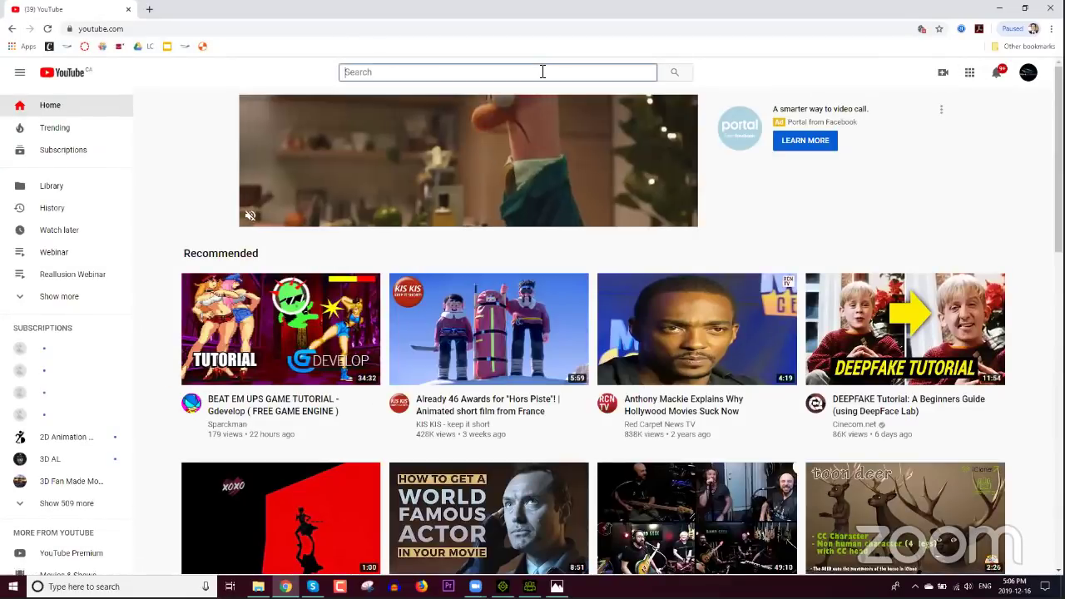
text(headshot )
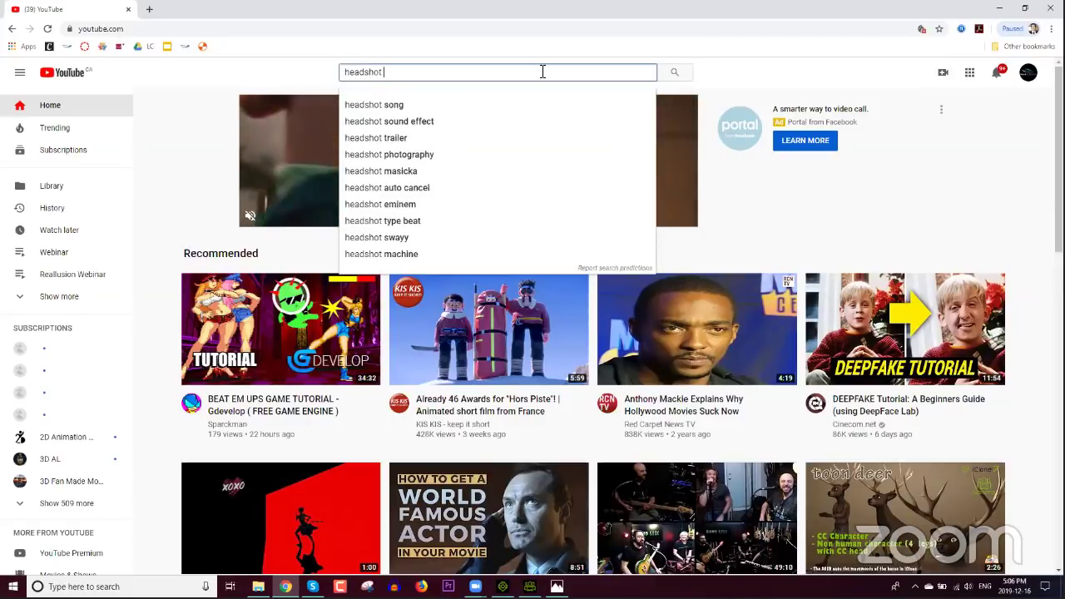
text(iclone eyes)
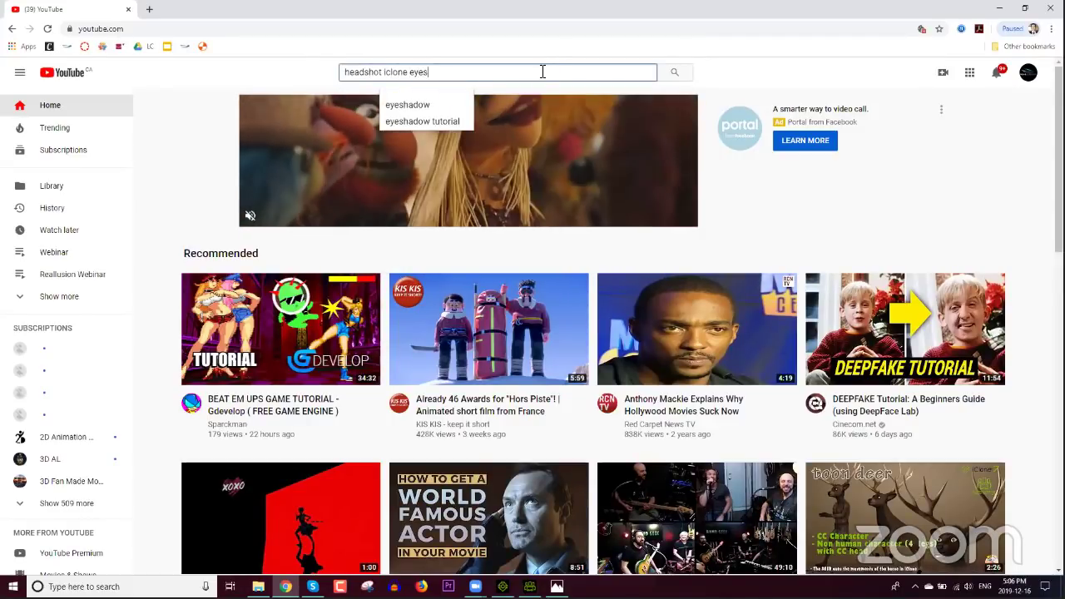
key(Return)
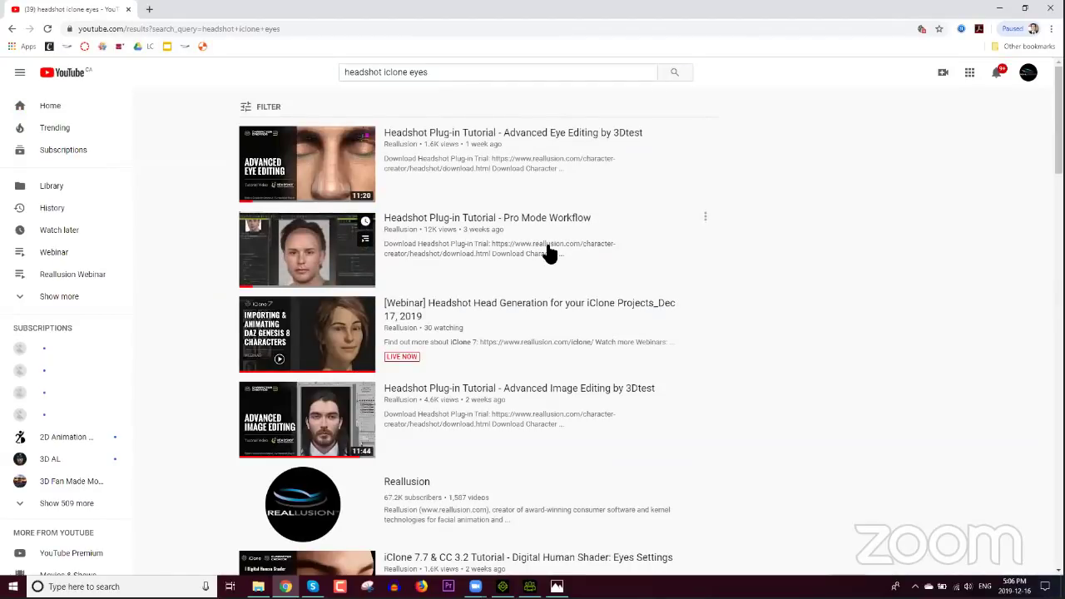
Step: Open the Advanced Eye Editing tutorial video, pause it, and copy its share link
click(501, 138)
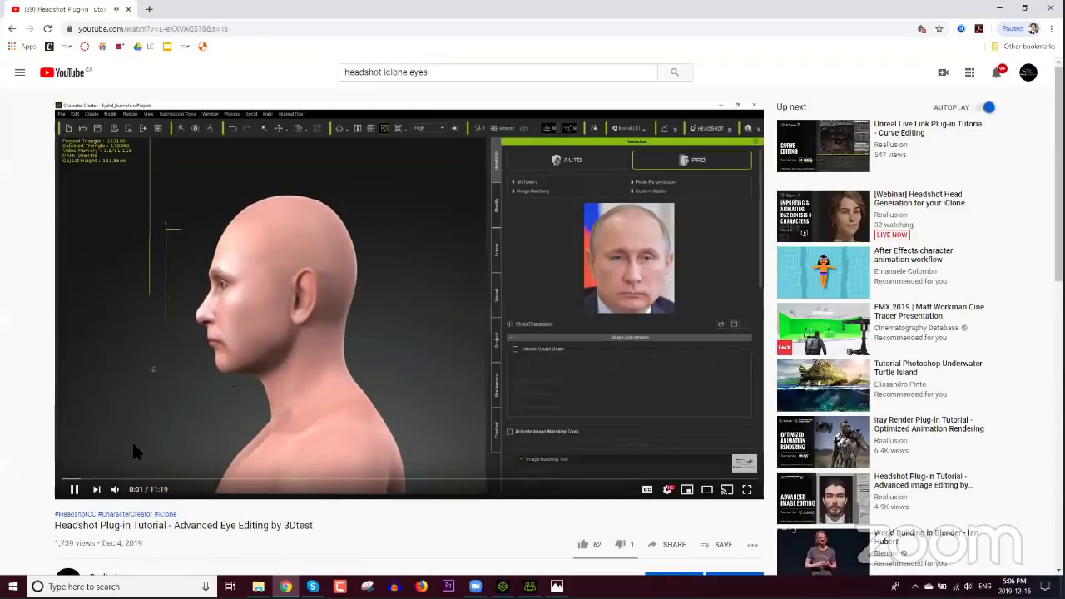
click(73, 489)
scroll(81, 338, down, 3)
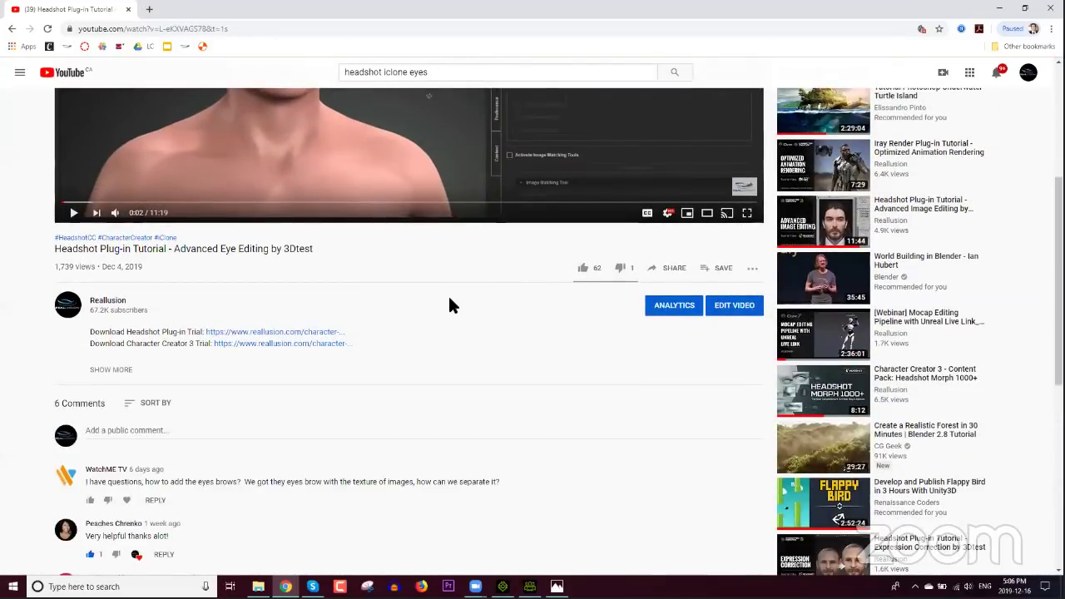
click(670, 269)
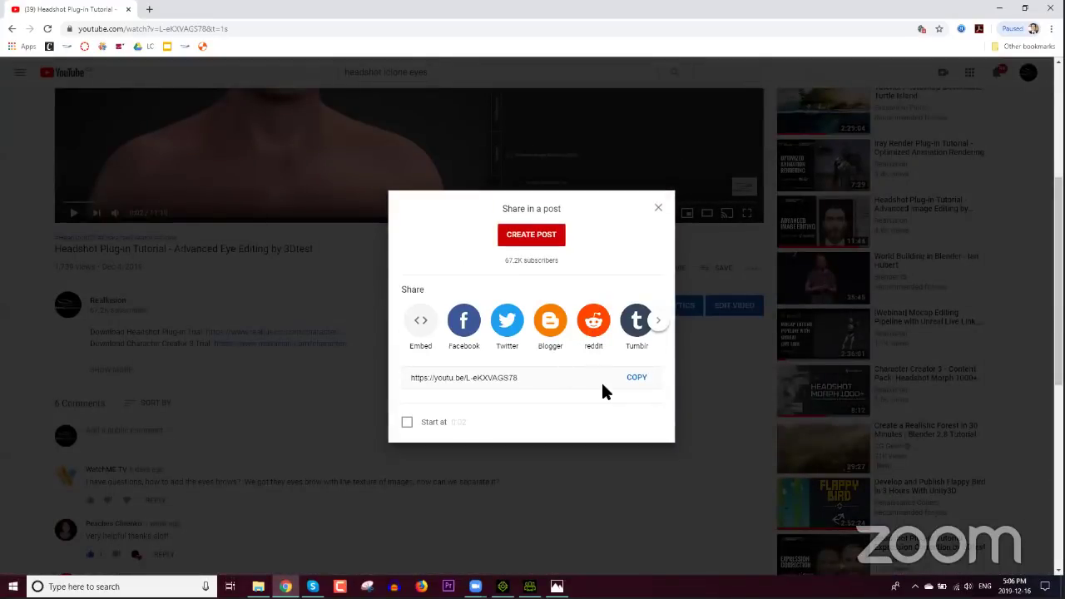
click(603, 385)
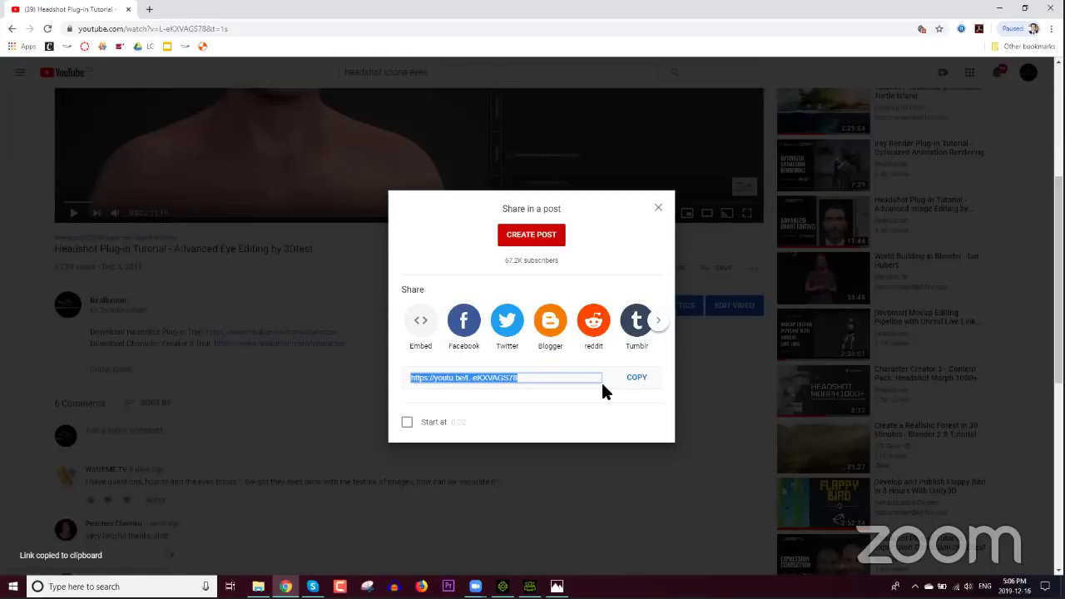
key(Escape)
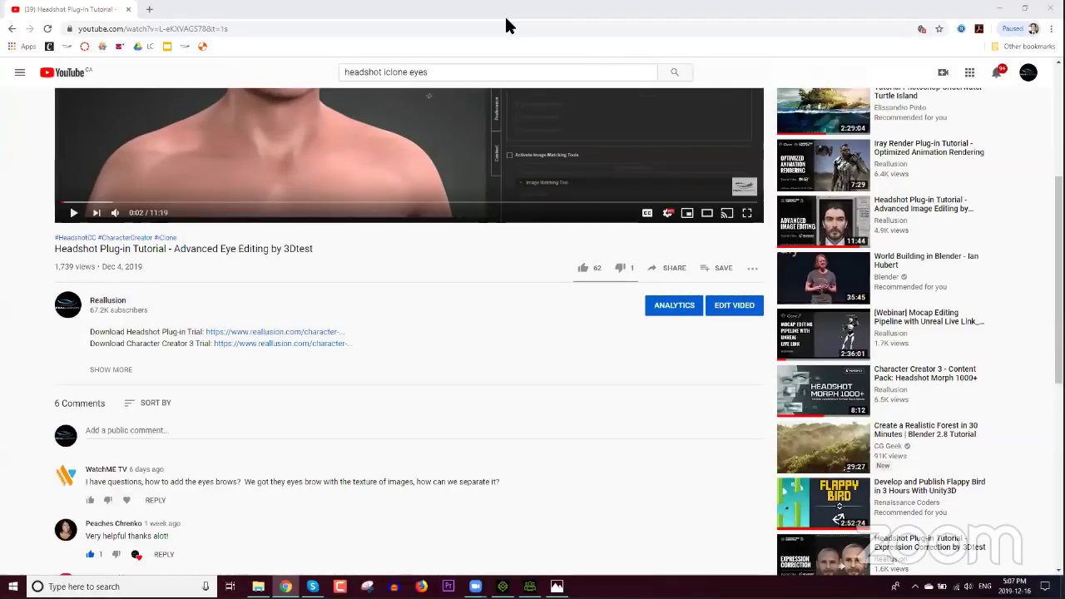
mouse_move(503, 587)
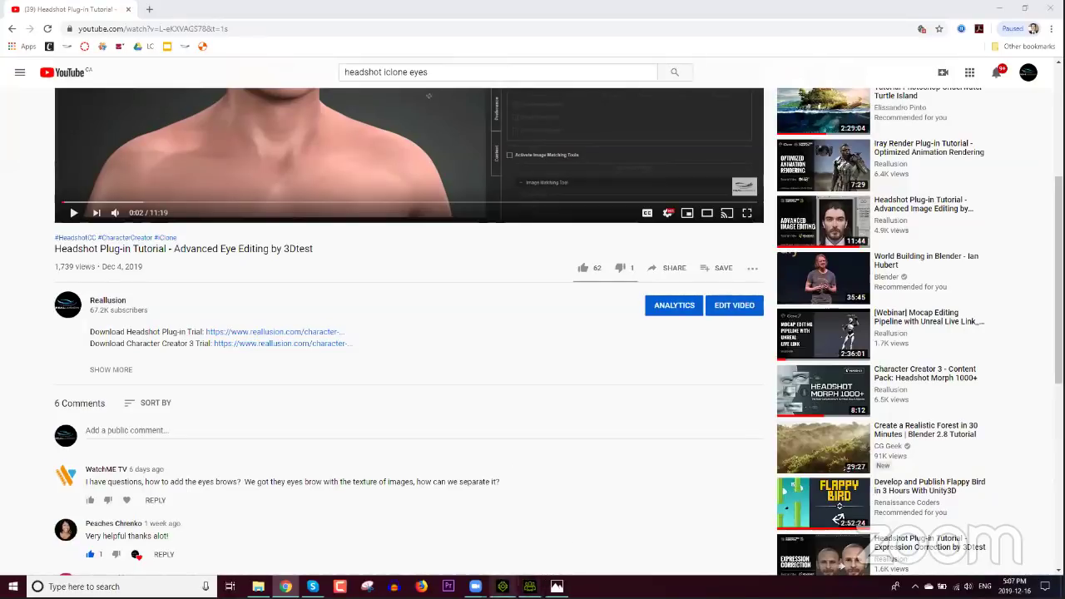
Step: Add PostApocDude and FemaleFace from the Headshot folder to the iClone scene, then select PostApocDude
click(502, 586)
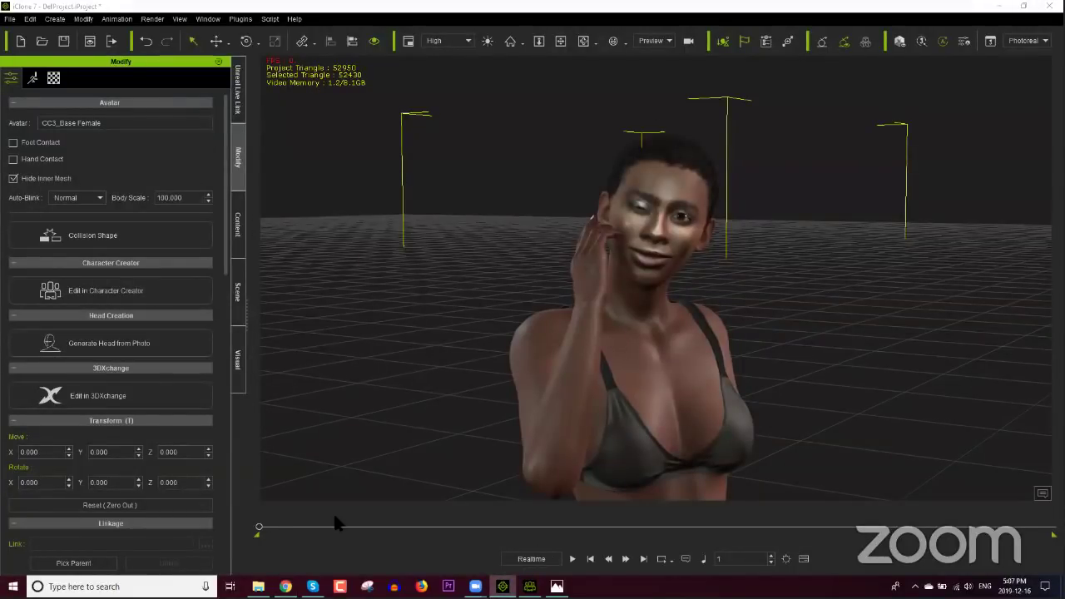
click(258, 587)
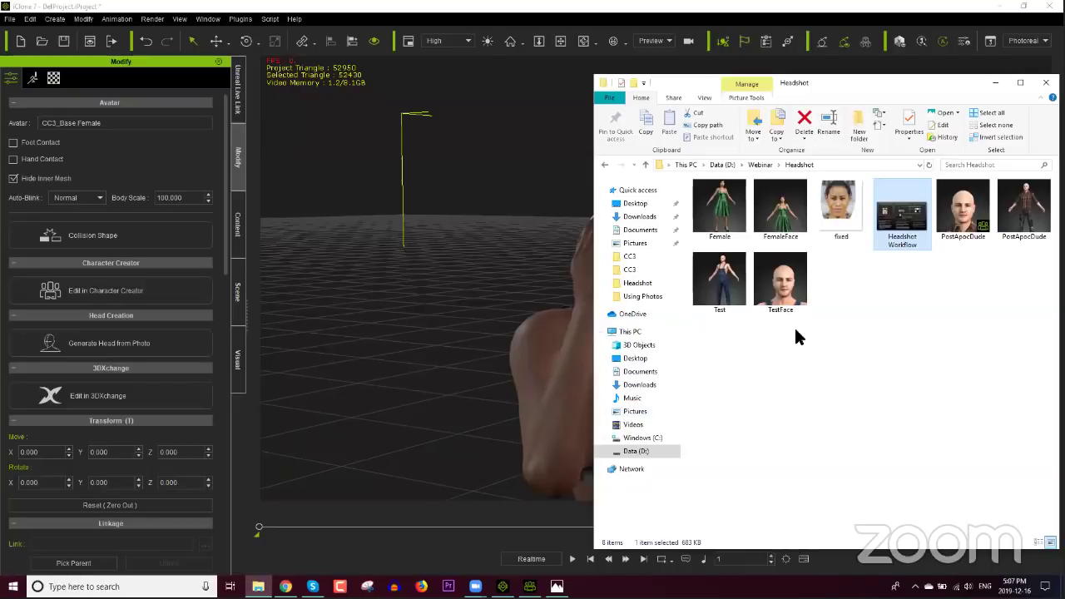
drag(1023, 208, 487, 496)
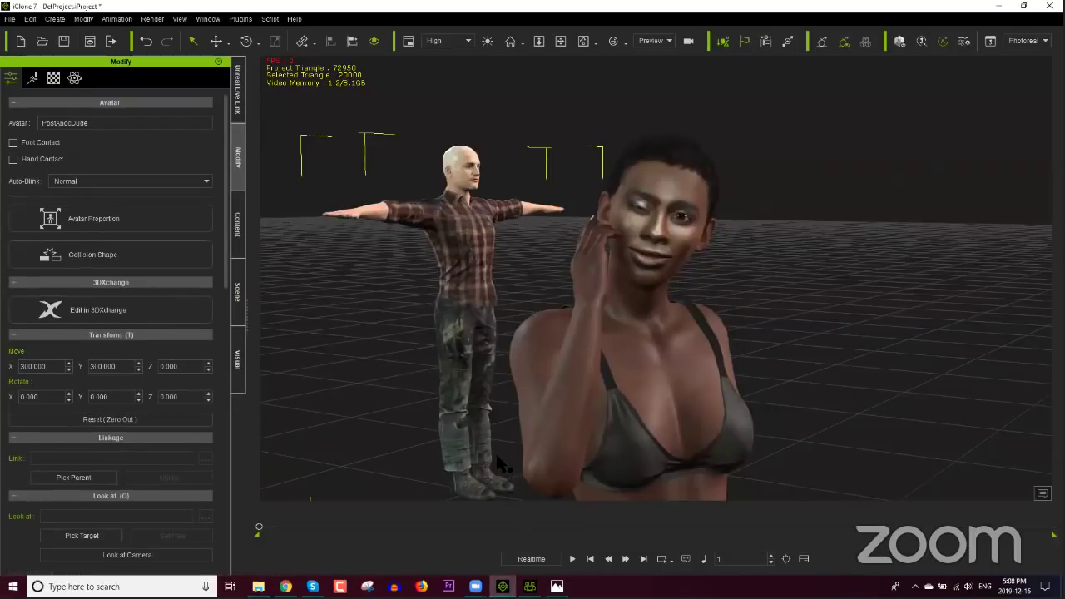
click(258, 586)
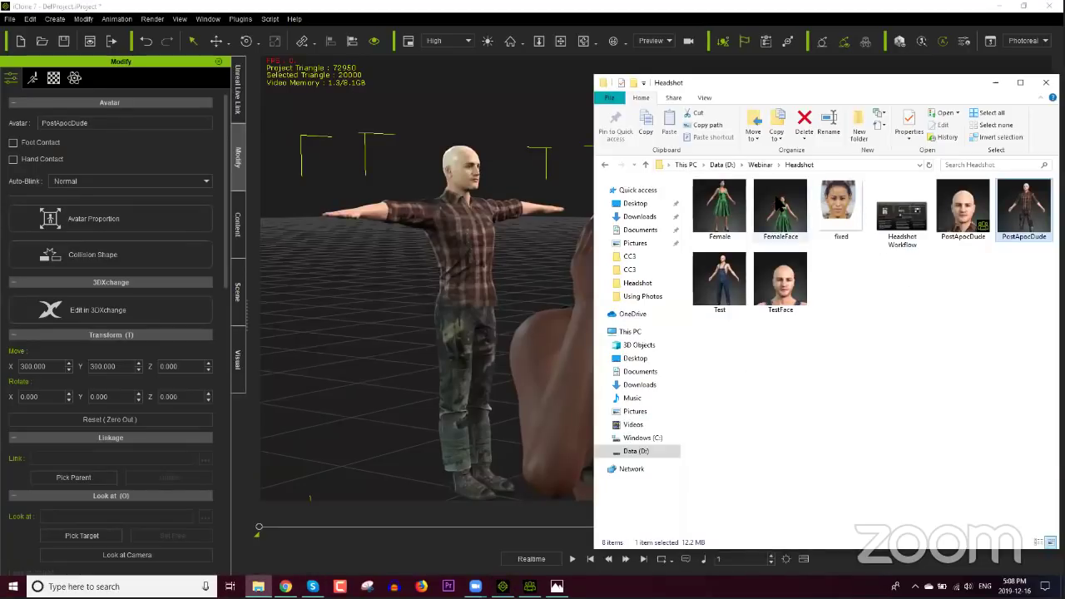
drag(789, 237, 385, 464)
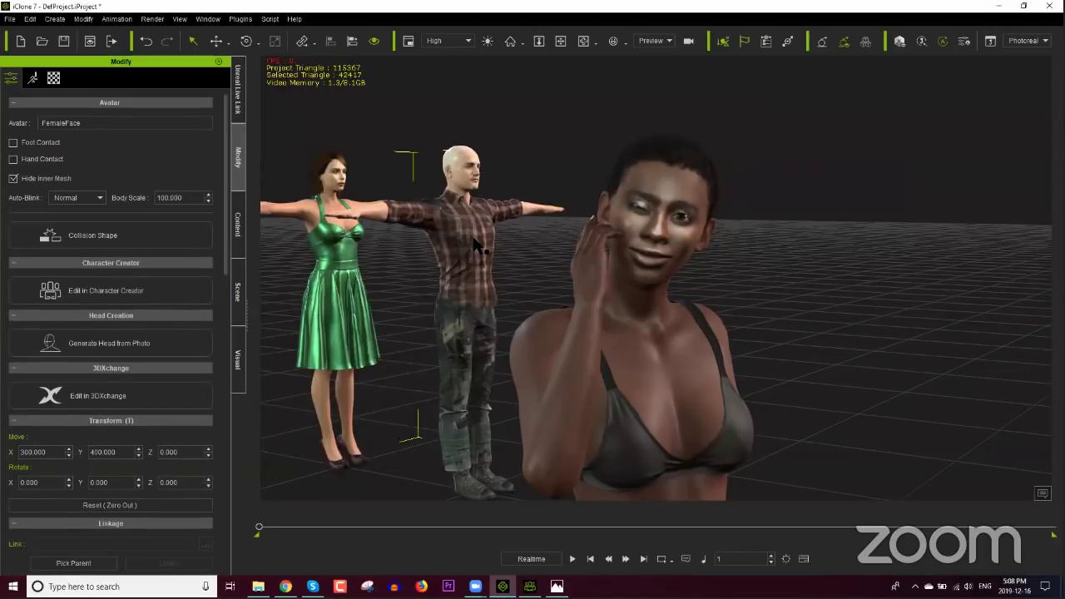
click(481, 239)
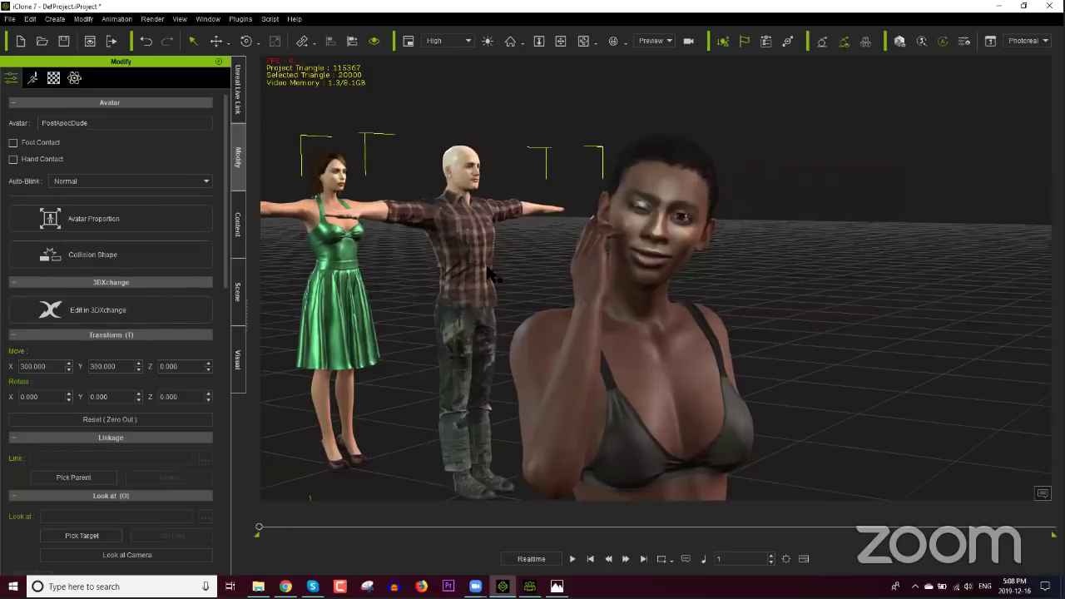
Step: Delete the PostApocDude character and select the green-dress FemaleFace avatar
key(Delete)
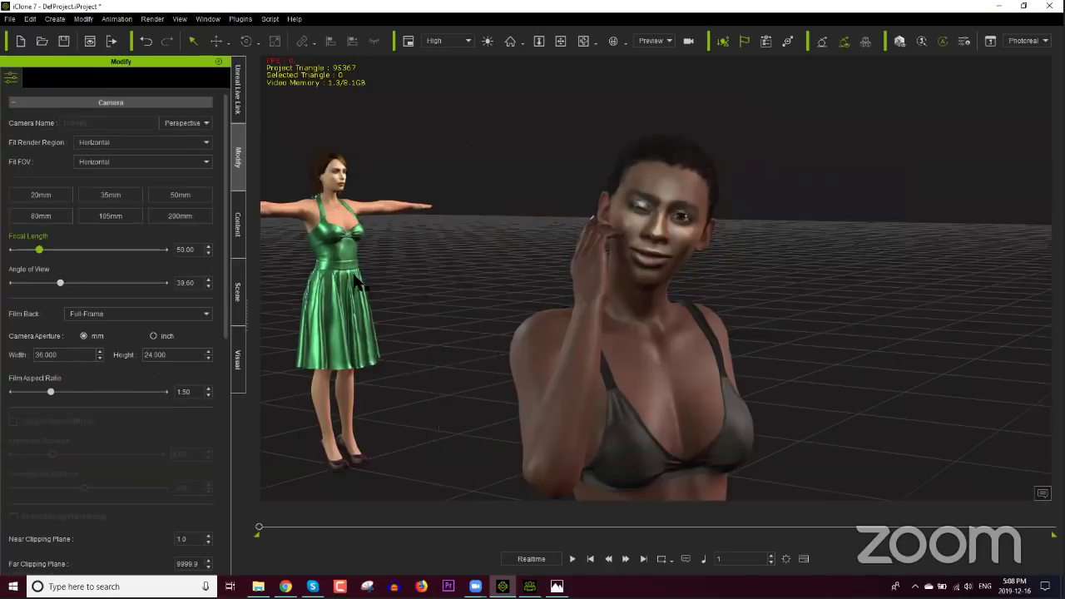
click(349, 271)
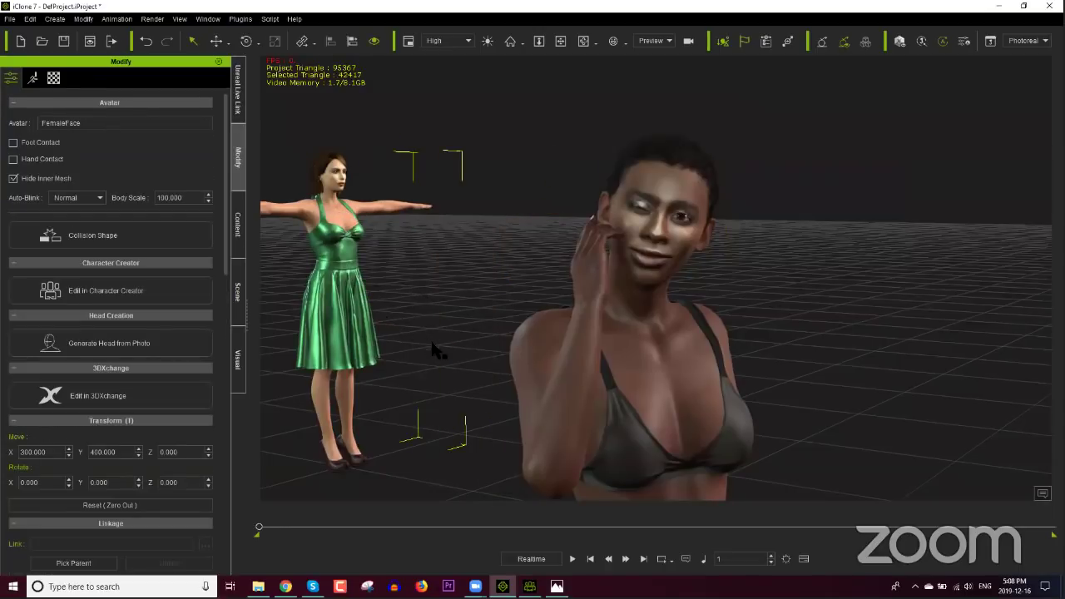
scroll(434, 287, down, 3)
right_drag(441, 260, 472, 349)
Step: Move FemaleFace to X -18.188, Y 7.331 beside the headshot avatar and frame both
key(w)
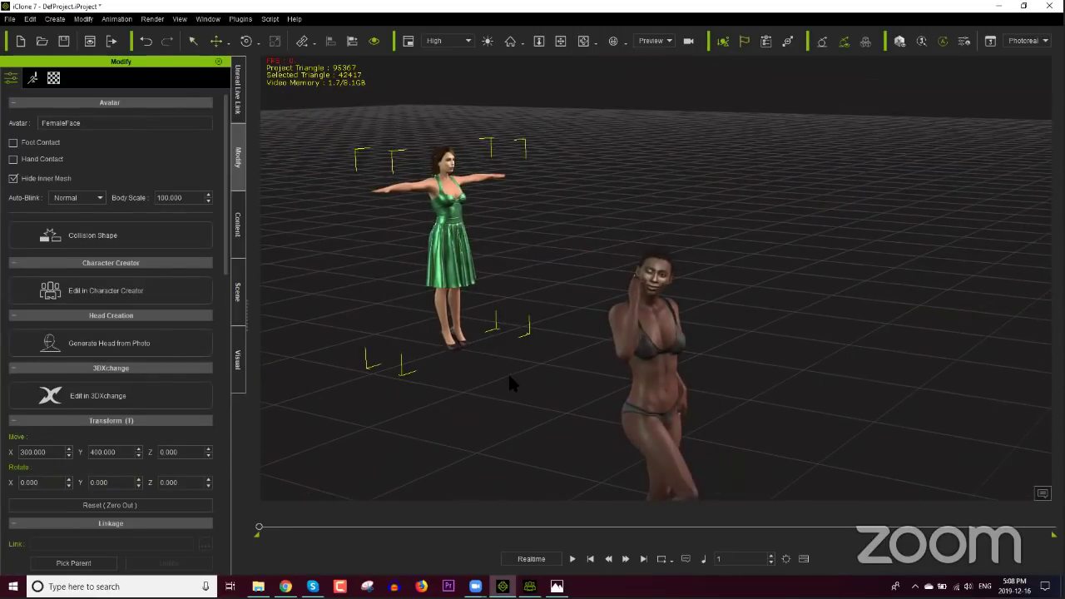
drag(466, 343, 664, 490)
key(ctrl+z)
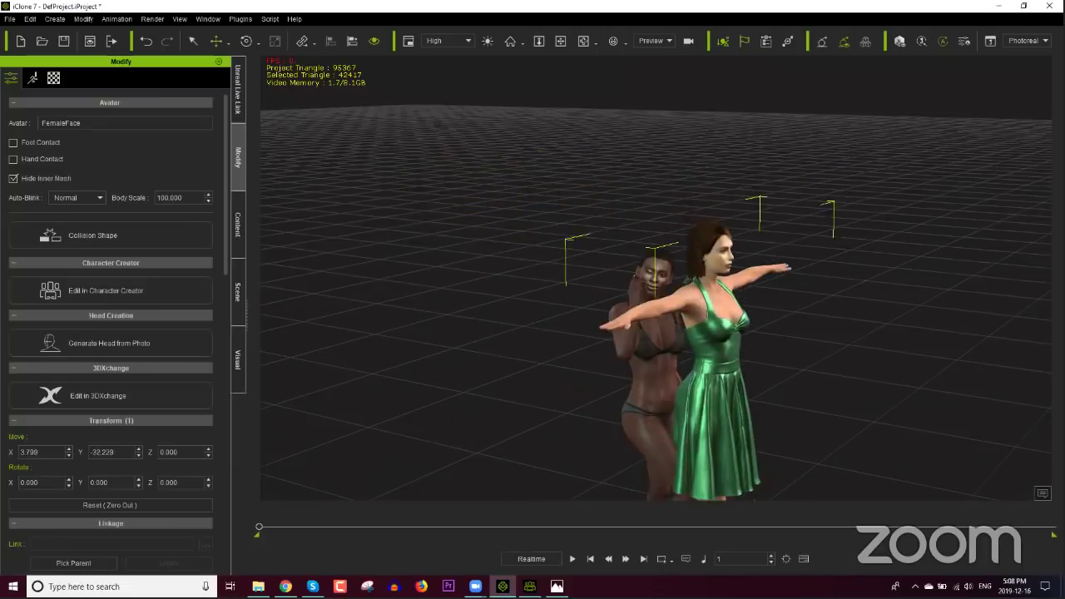
drag(694, 454, 629, 472)
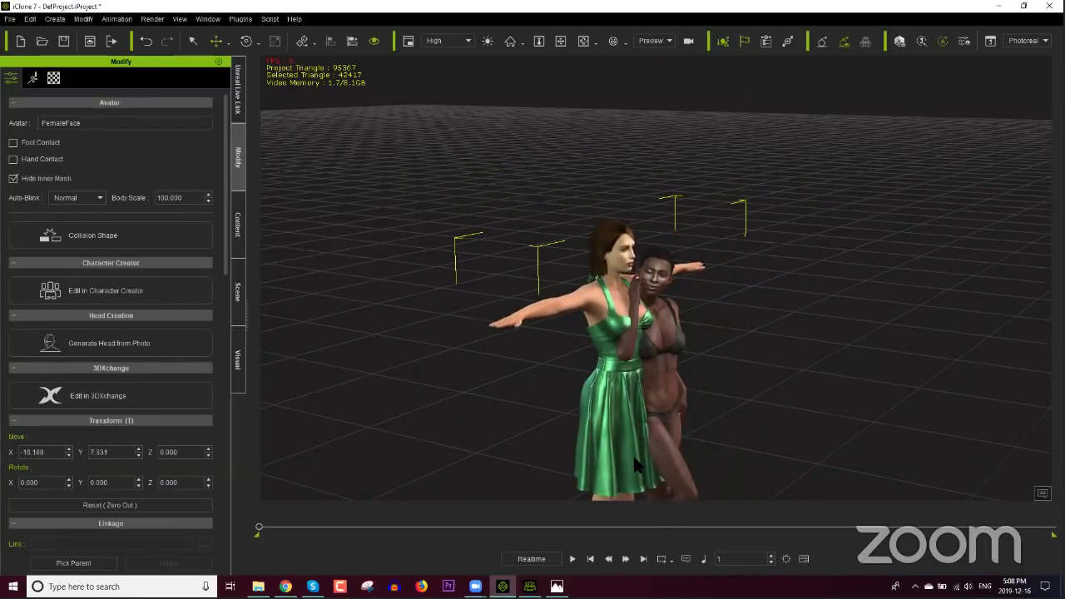
scroll(686, 404, up, 5)
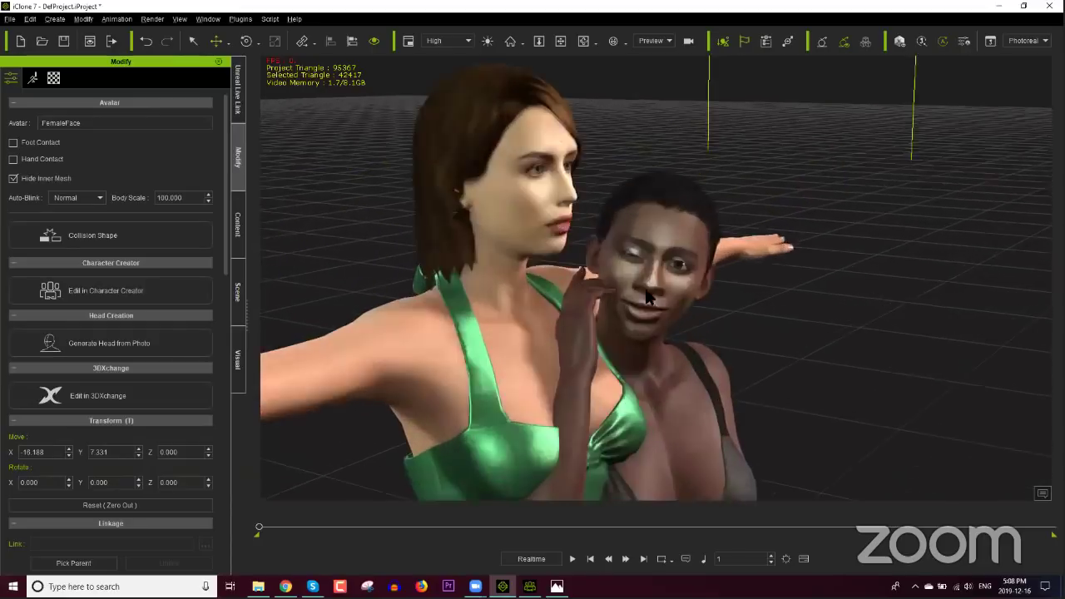
right_drag(648, 297, 573, 371)
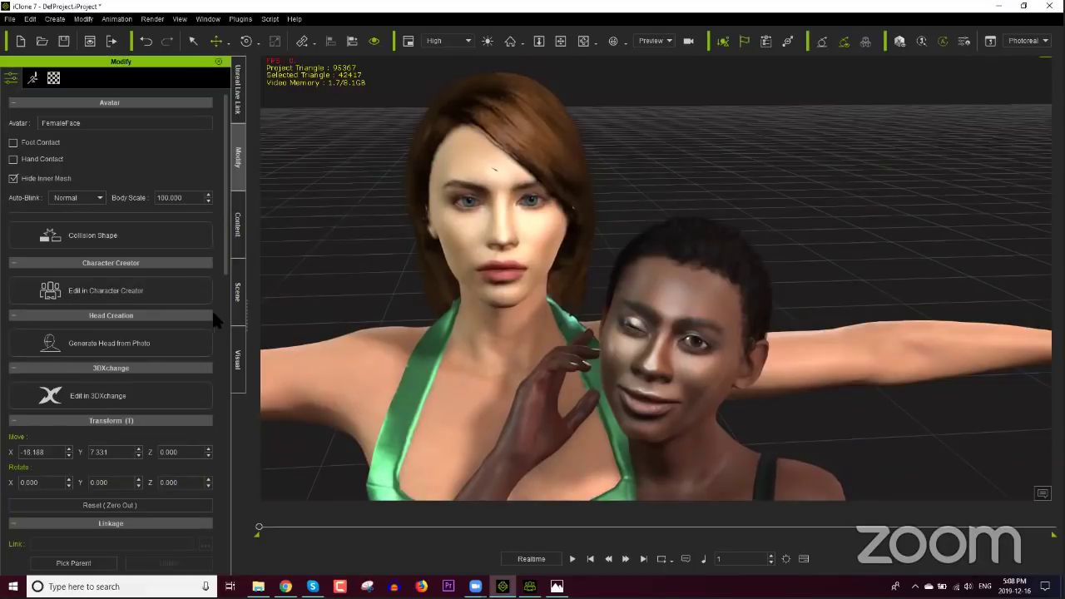
drag(223, 229, 225, 399)
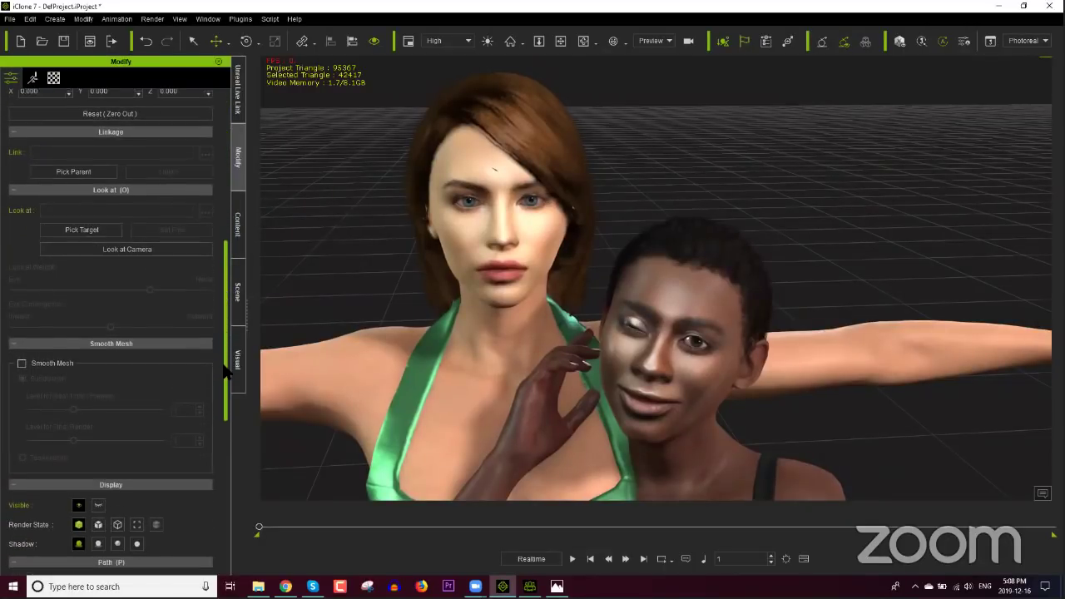
Step: Test Look at Camera on both characters, then leave the headshot avatar's gaze Set Free
click(149, 253)
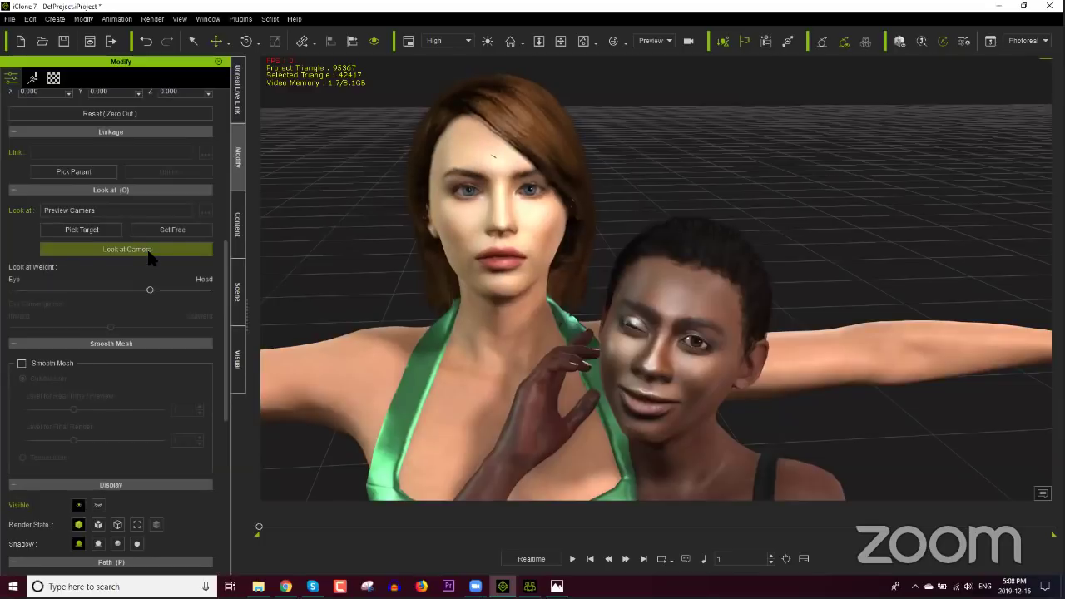
click(680, 323)
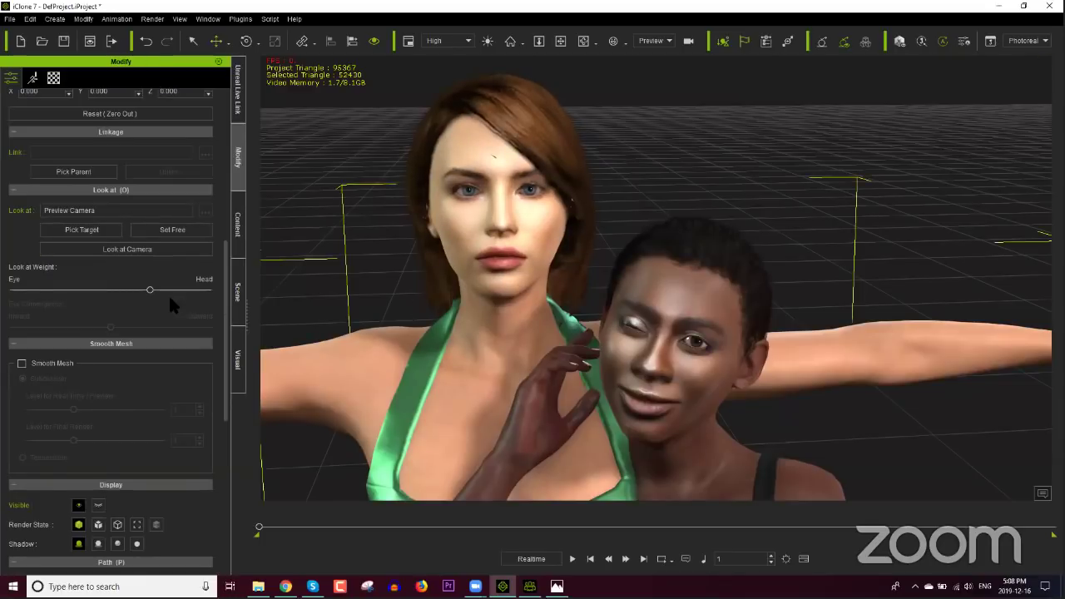
click(172, 232)
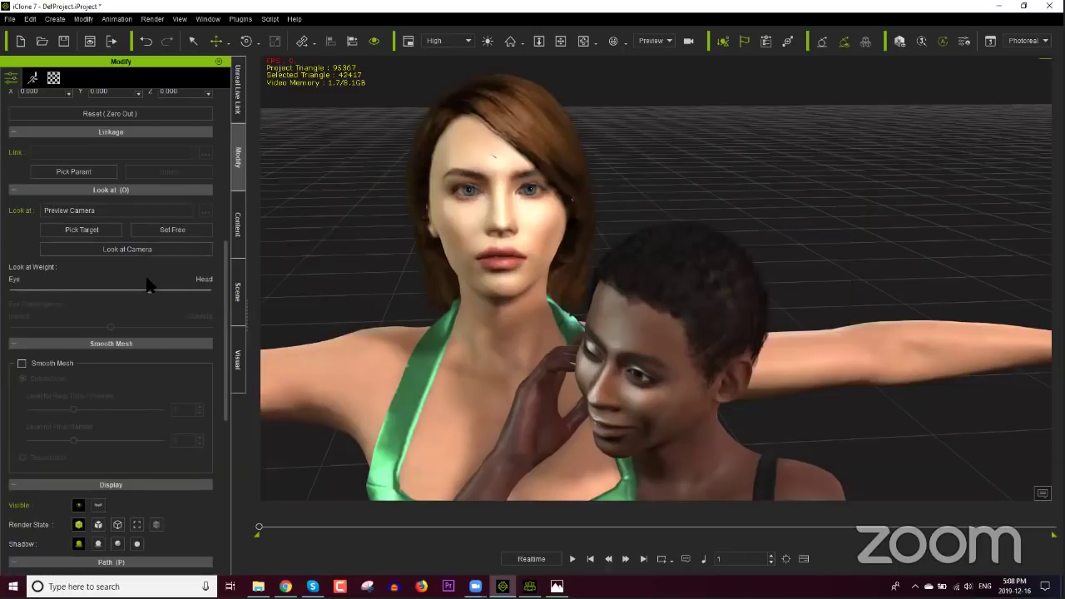
click(154, 249)
click(171, 230)
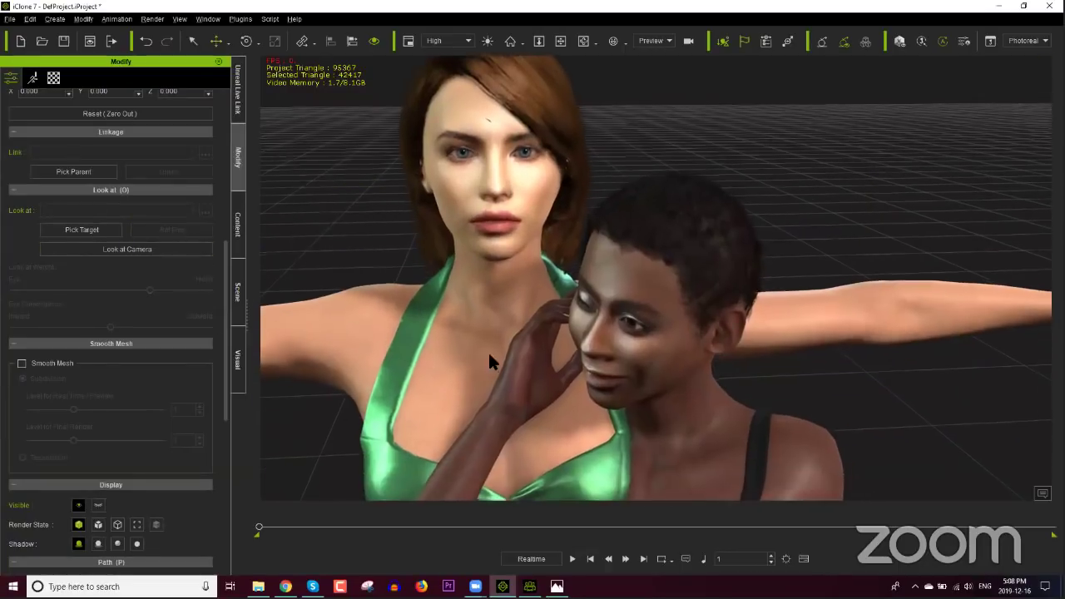
Step: Zoom in and frame the green-dress woman's face head-on
scroll(519, 354, up, 5)
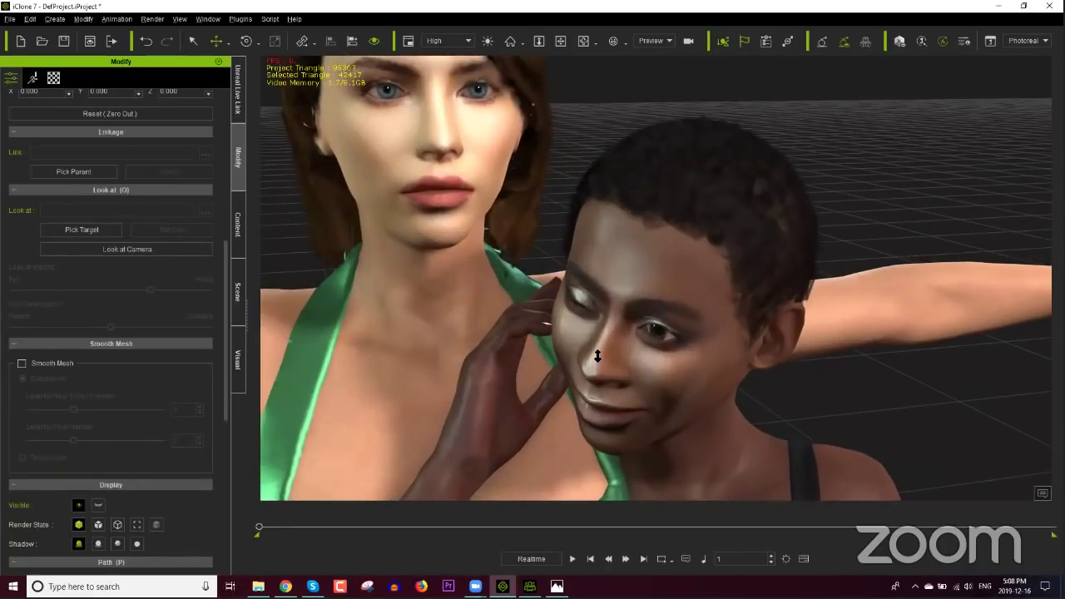
scroll(597, 356, up, 3)
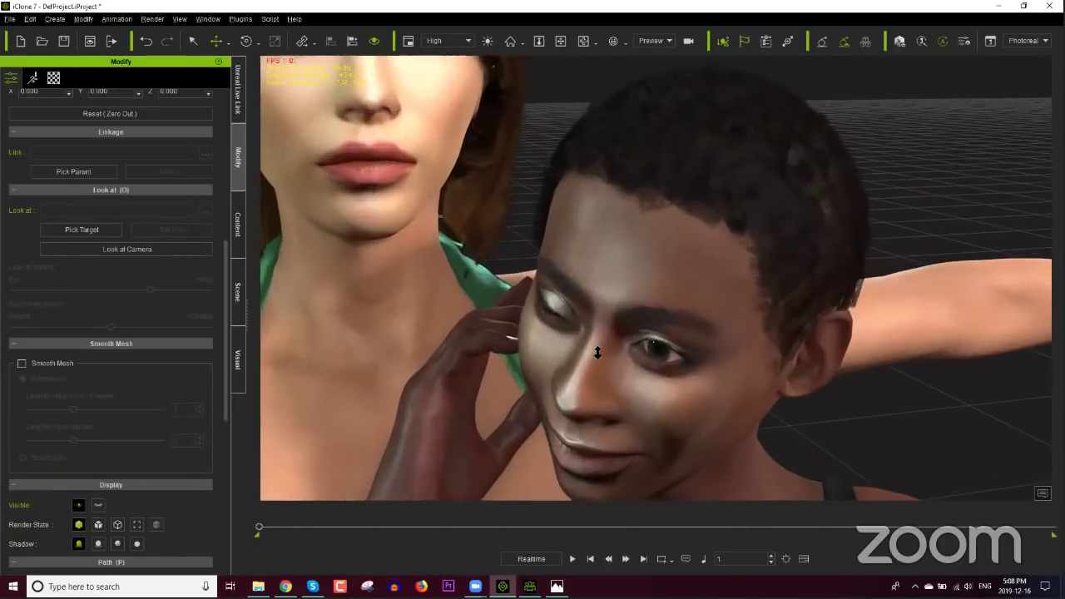
scroll(595, 353, up, 2)
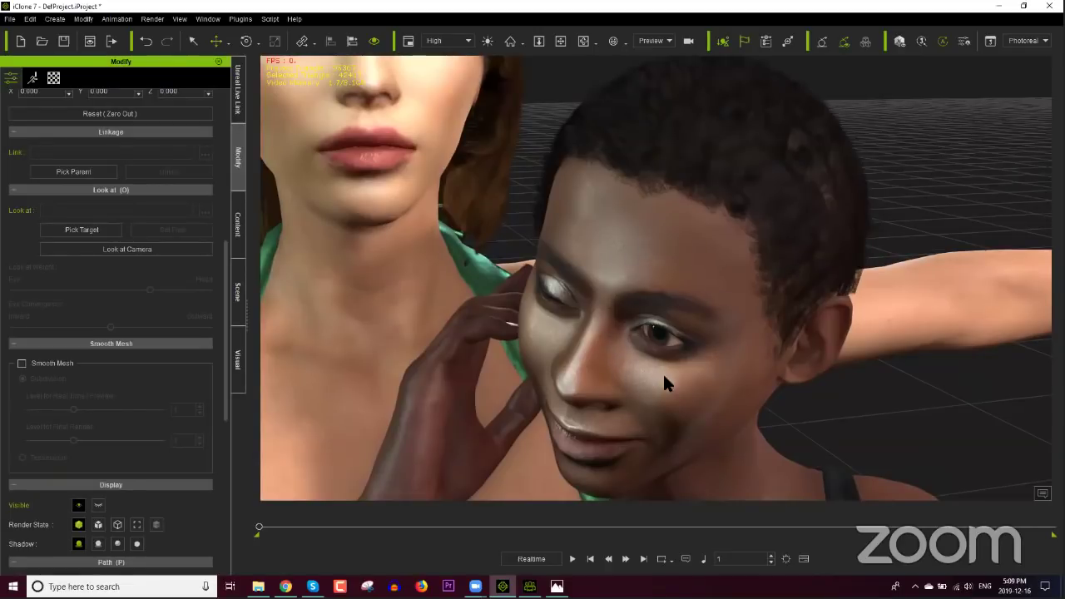
middle_drag(391, 108, 499, 320)
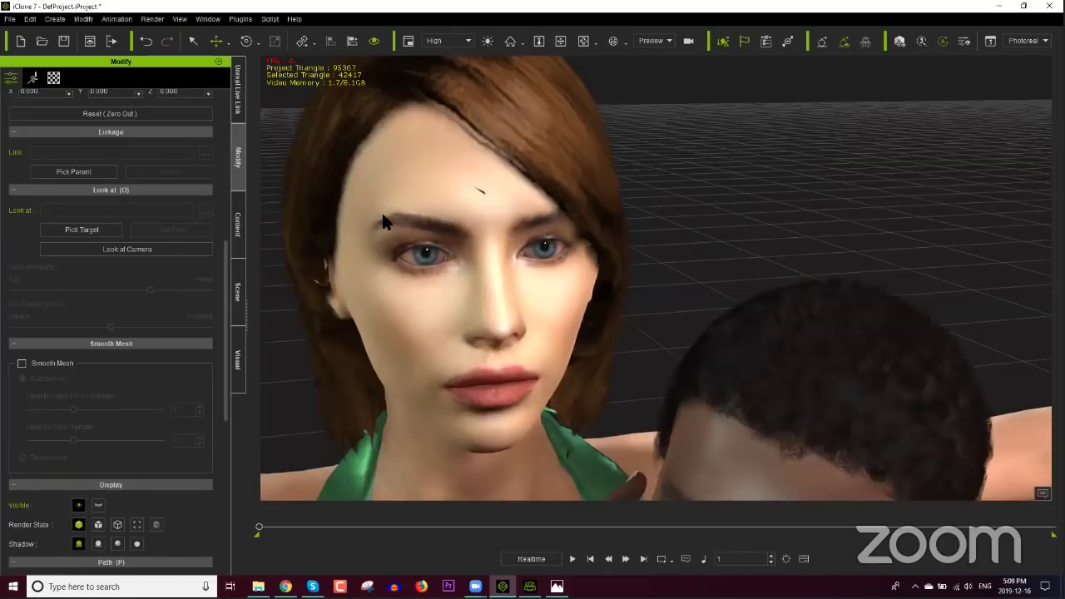
middle_drag(563, 345, 521, 261)
scroll(611, 304, up, 10)
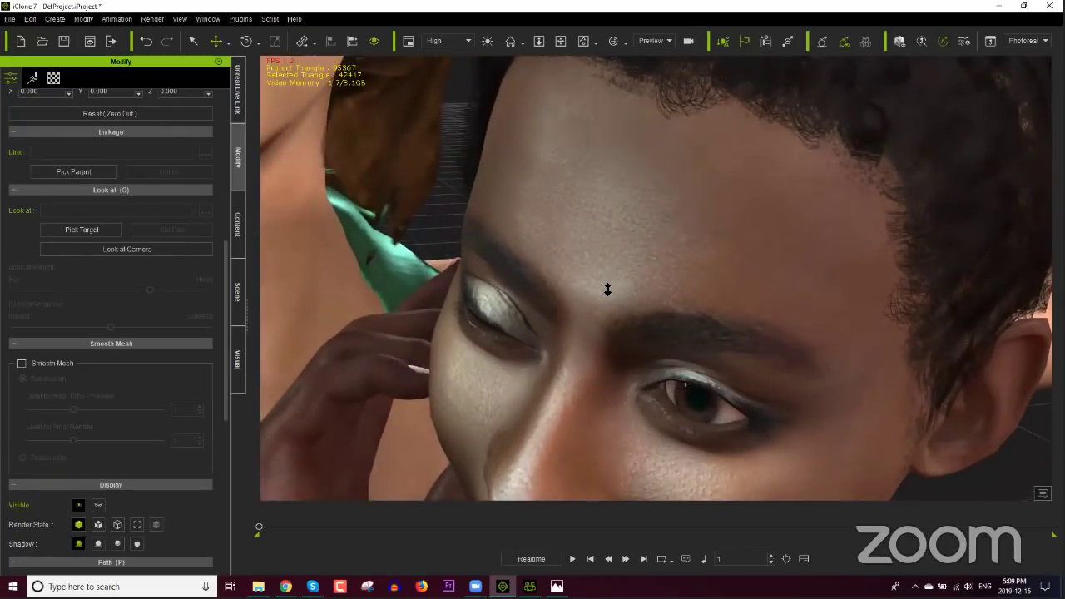
scroll(606, 293, down, 5)
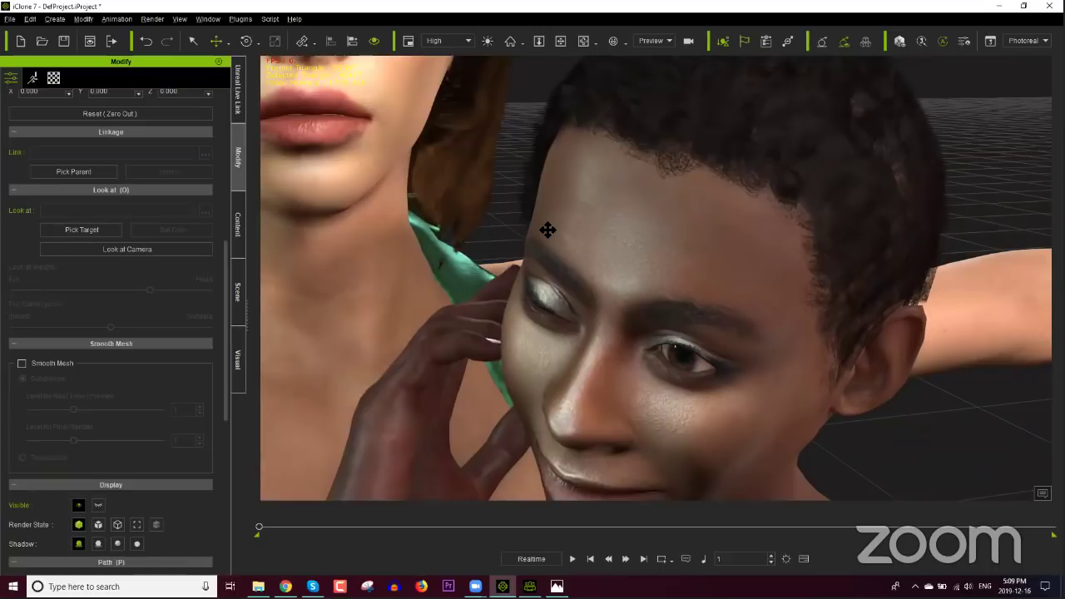
middle_drag(547, 231, 449, 148)
Step: Orbit to compare both faces from the side, then bring up the Character Creator headshot
scroll(544, 223, down, 5)
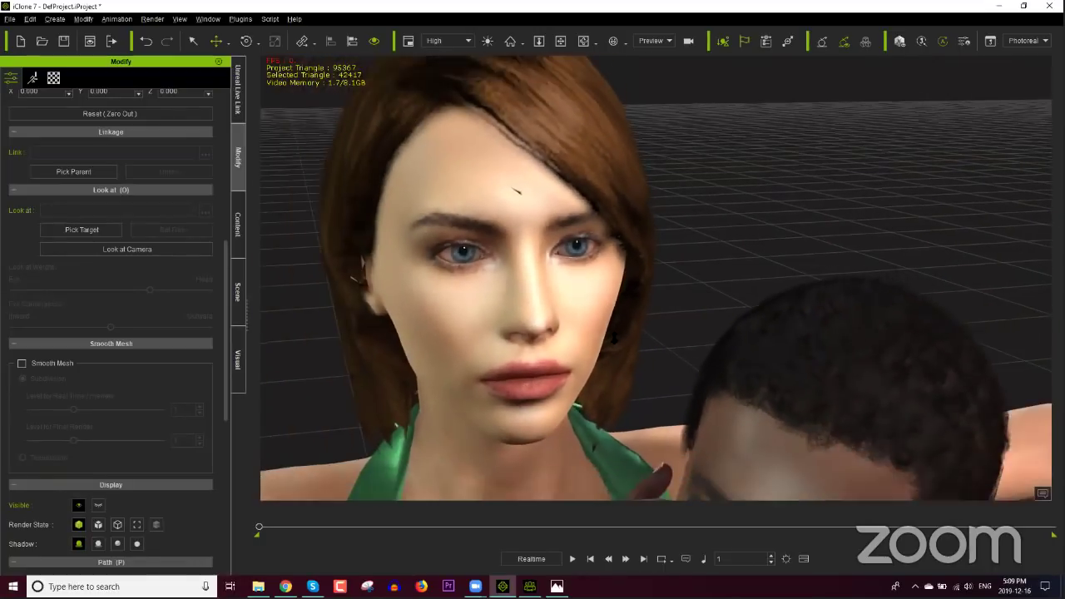
right_drag(471, 298, 715, 402)
scroll(717, 402, up, 3)
middle_drag(717, 403, 690, 364)
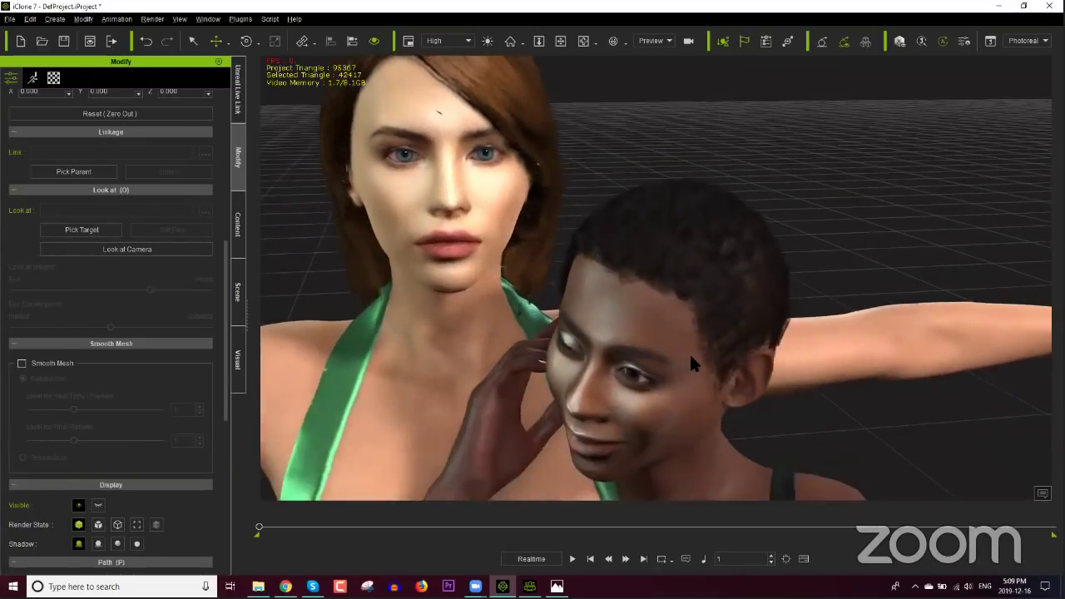
click(701, 330)
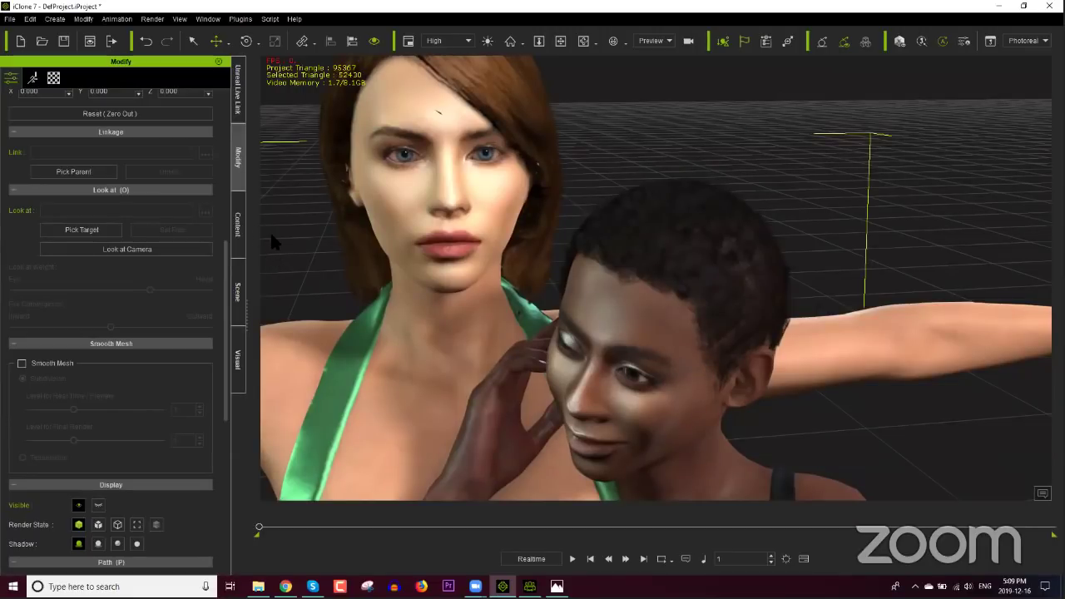
right_drag(613, 340, 665, 331)
click(529, 587)
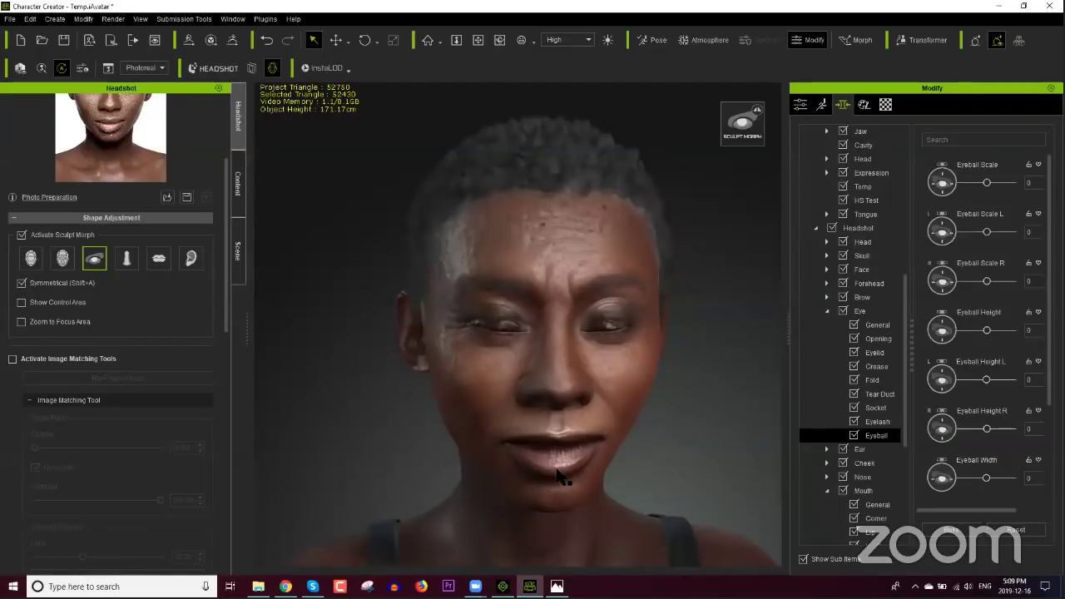
Step: Back in iClone, select the character's hair and browse the Animation > Custom Motion content
click(503, 586)
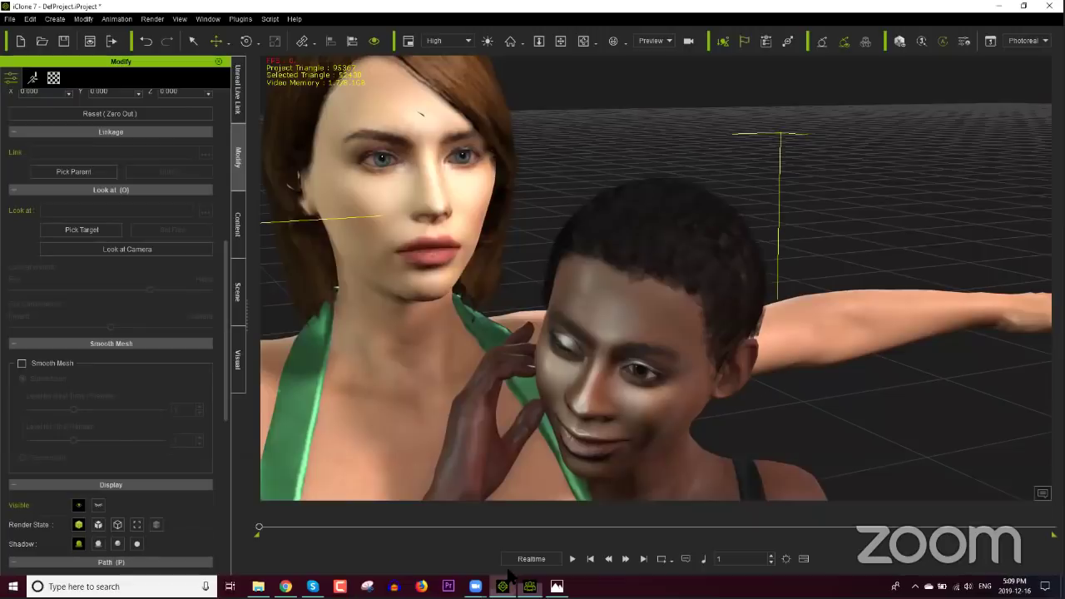
click(428, 100)
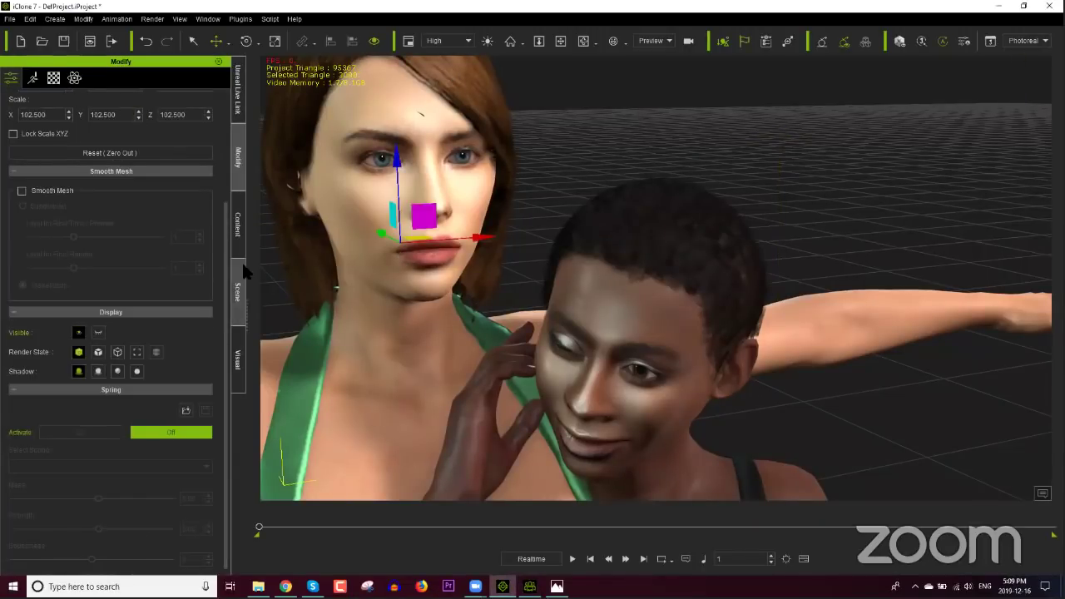
click(239, 225)
click(117, 130)
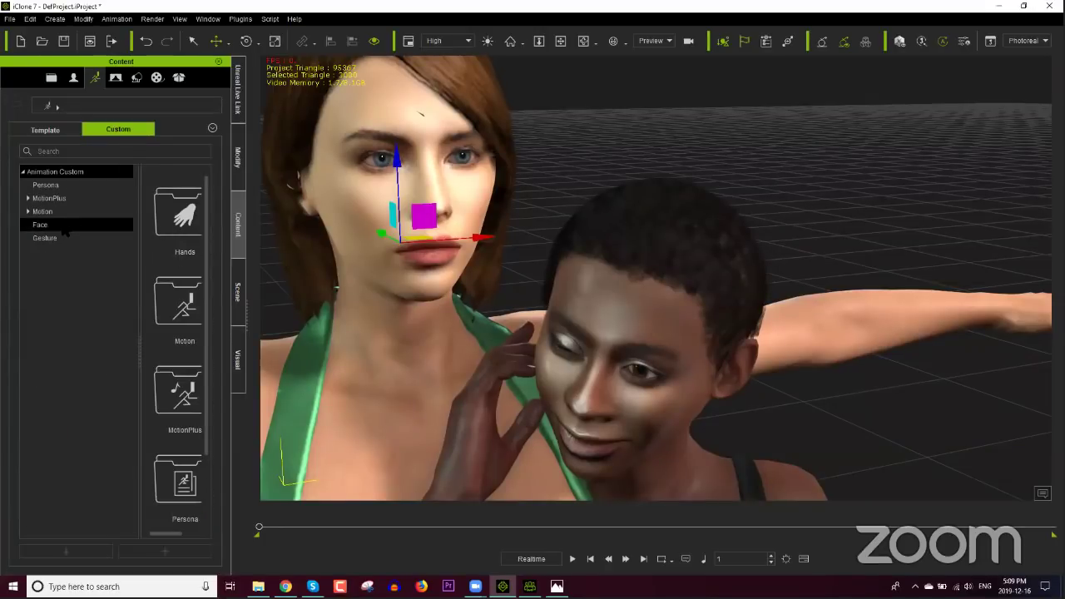
click(37, 212)
click(28, 212)
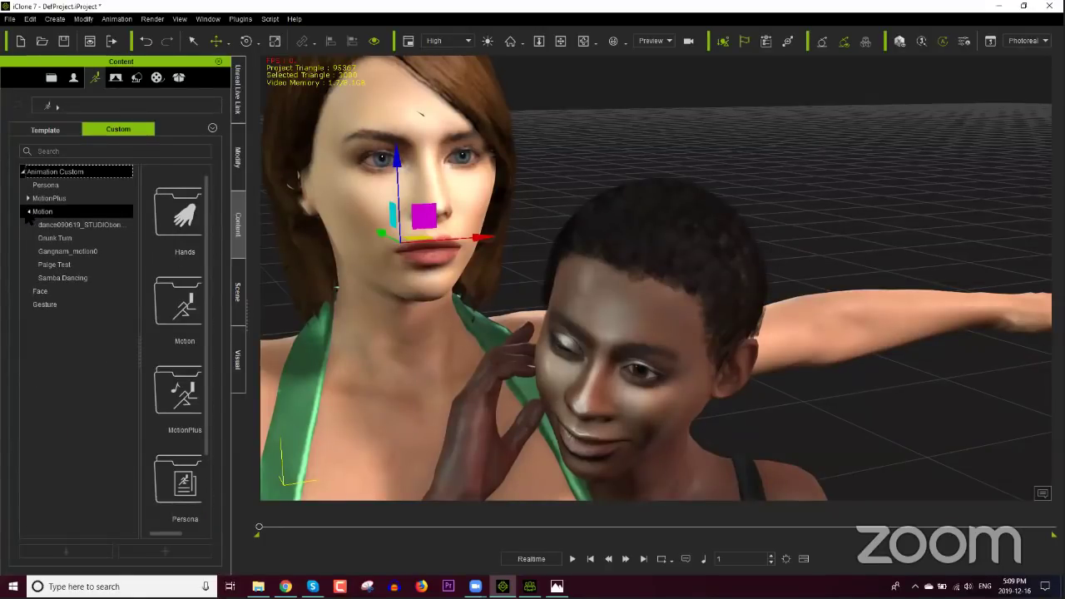
click(29, 212)
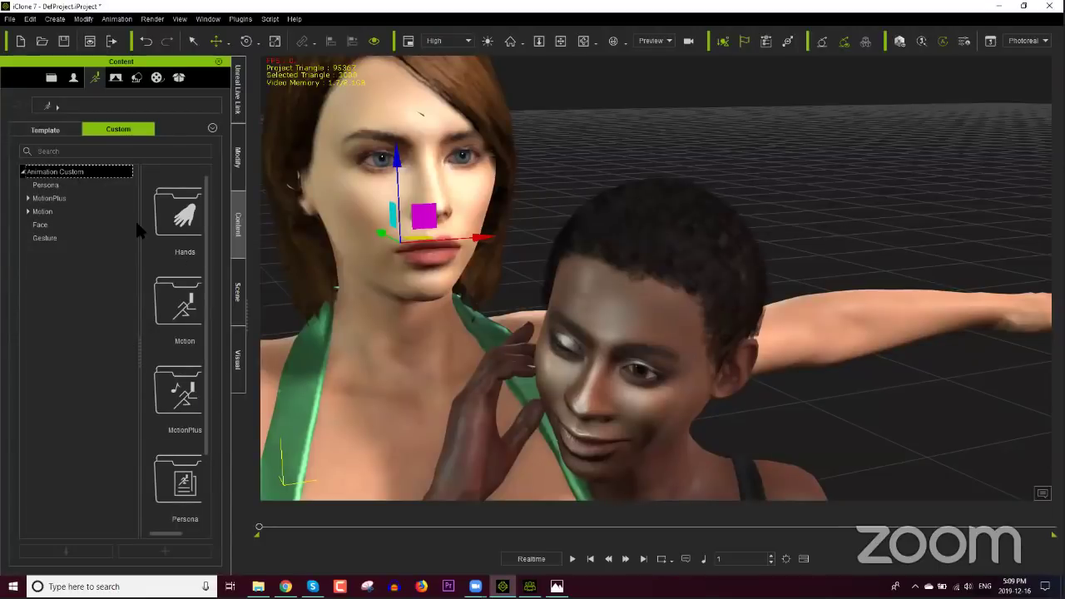
Step: Show the Avatar Template library at Body Part > Hair
click(74, 77)
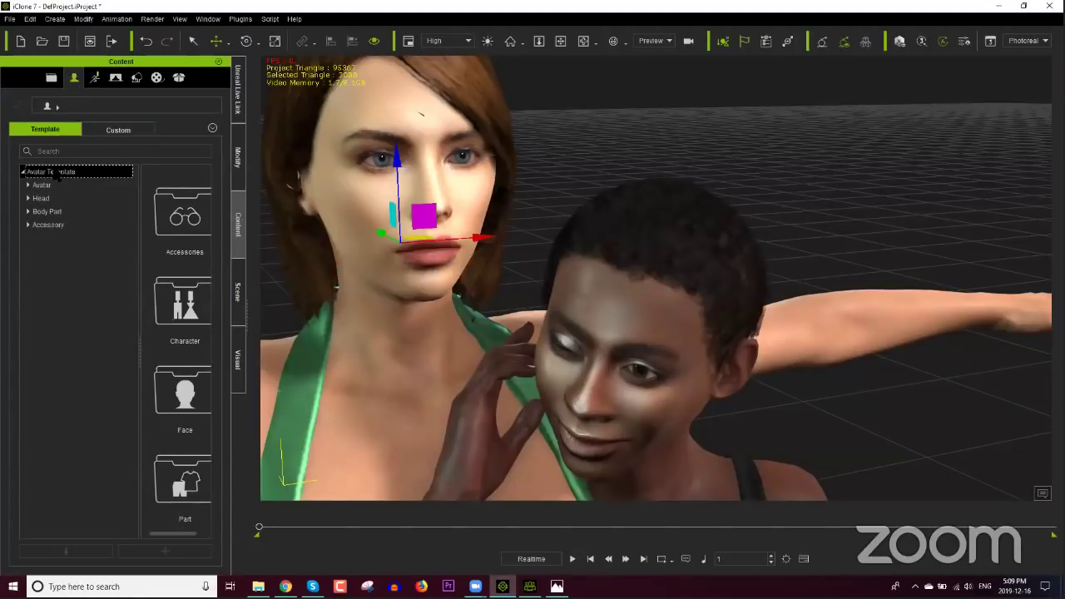
click(28, 198)
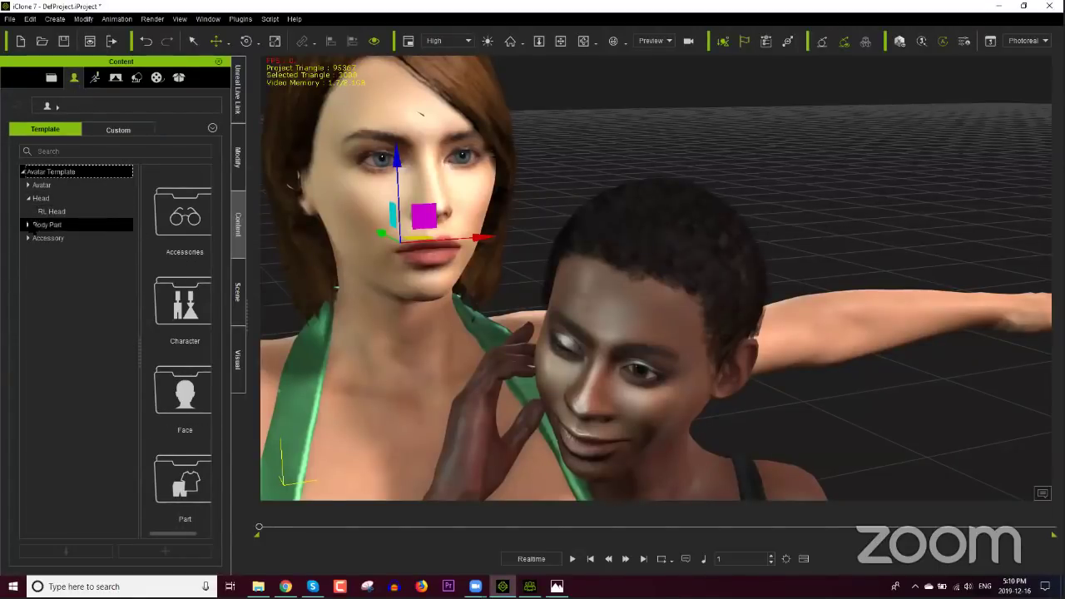
click(28, 225)
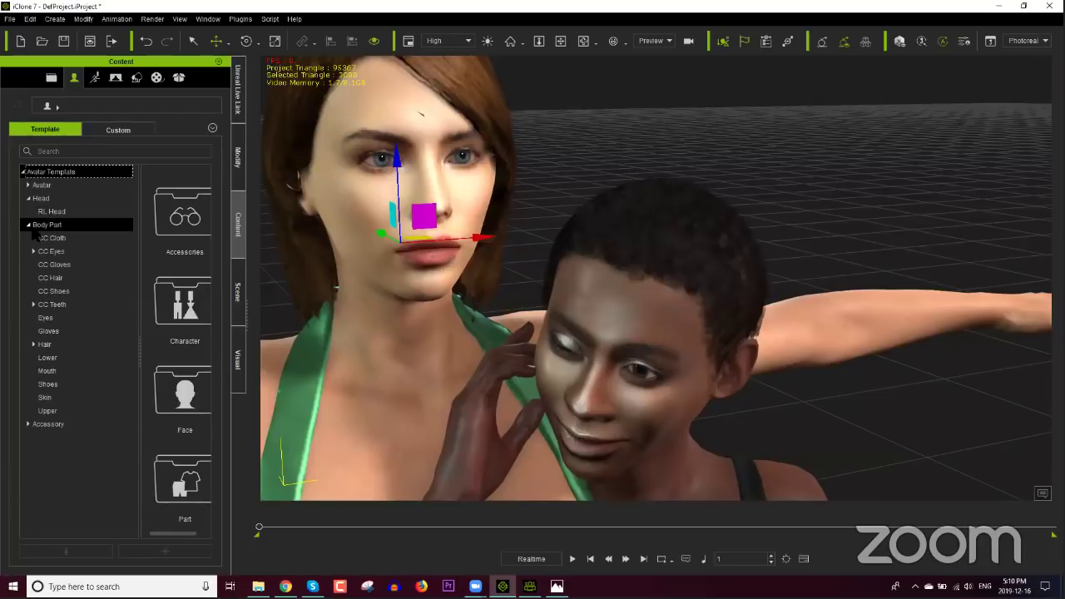
click(46, 344)
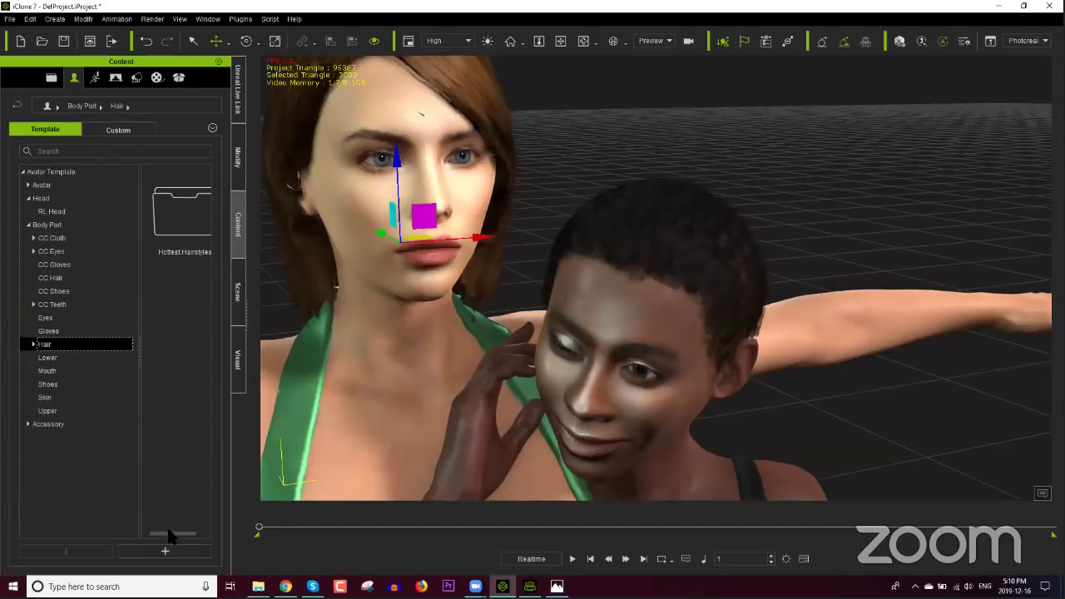
Step: Add the brown-haired woman's hairstyle to the custom Hair library named 'Bad Hair'
click(185, 550)
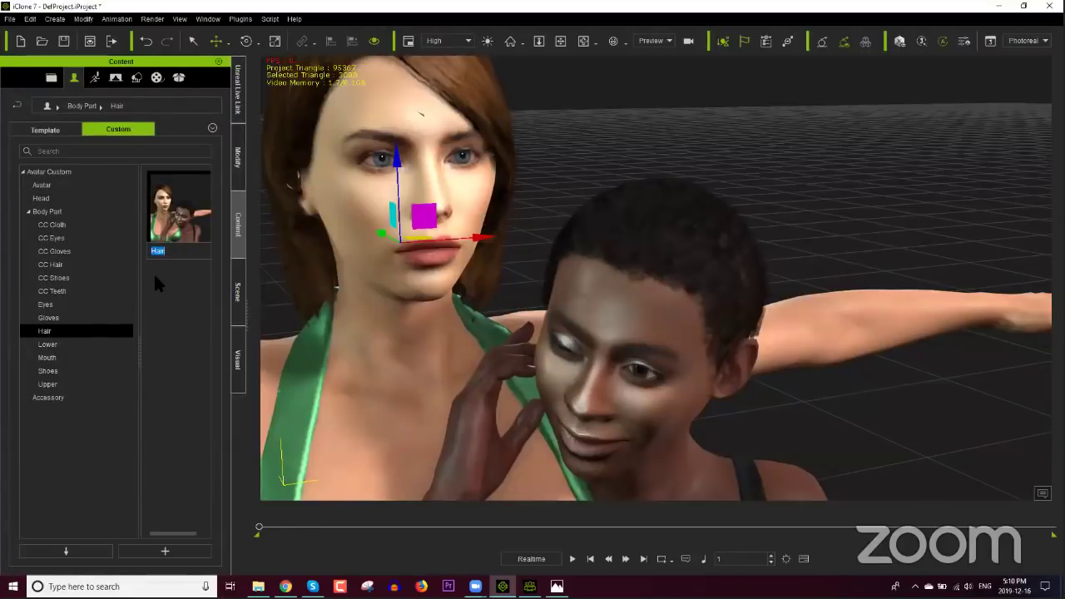
text(Hair)
key(Return)
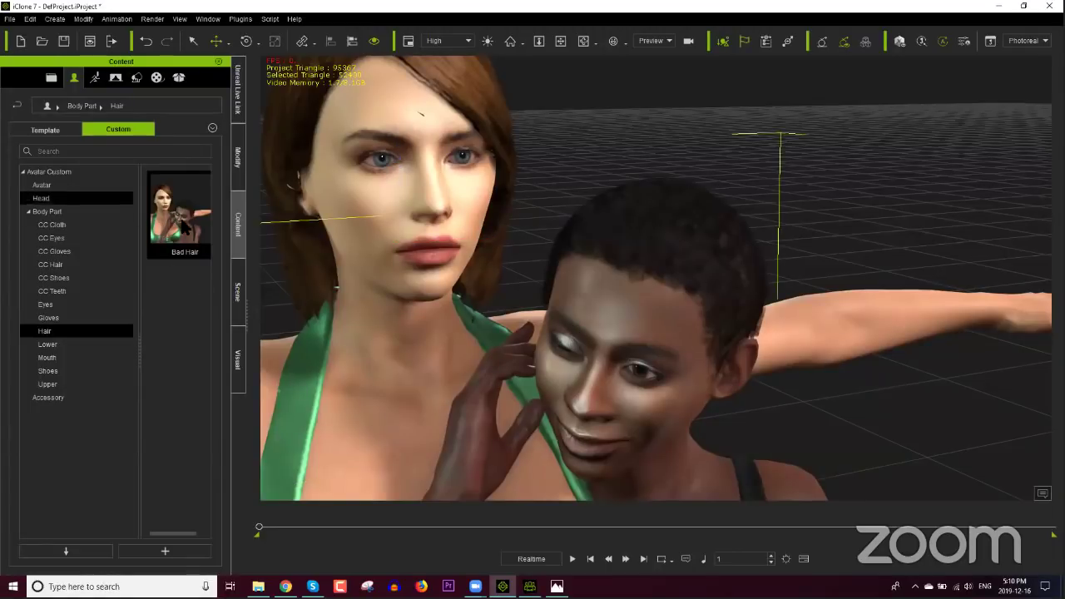
Step: Try Bad Hair on the second character, undo it, and return to Character Creator
drag(179, 212, 646, 327)
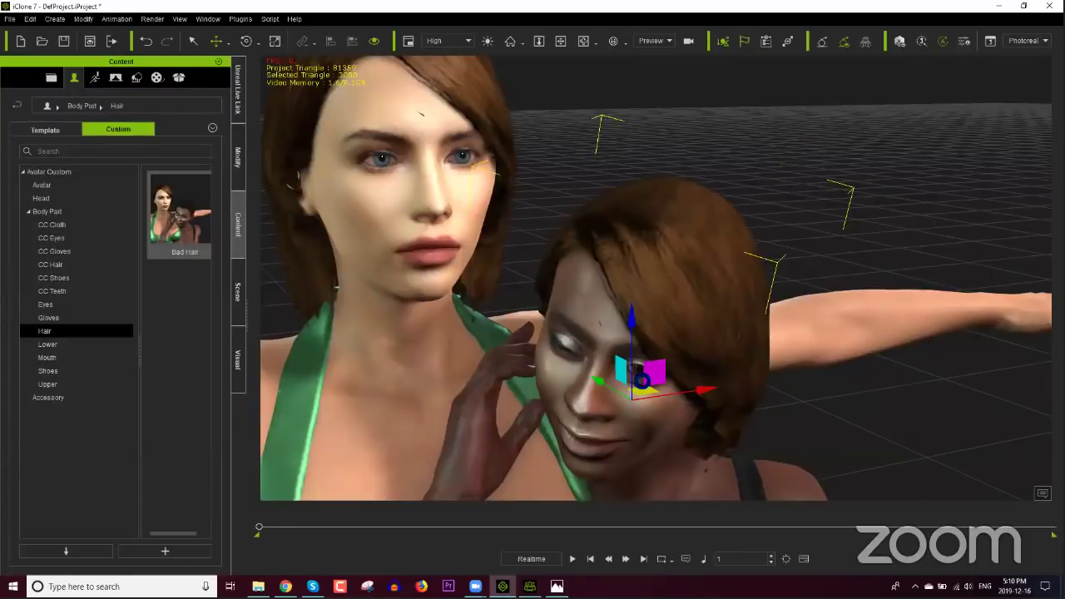
key(ctrl+z)
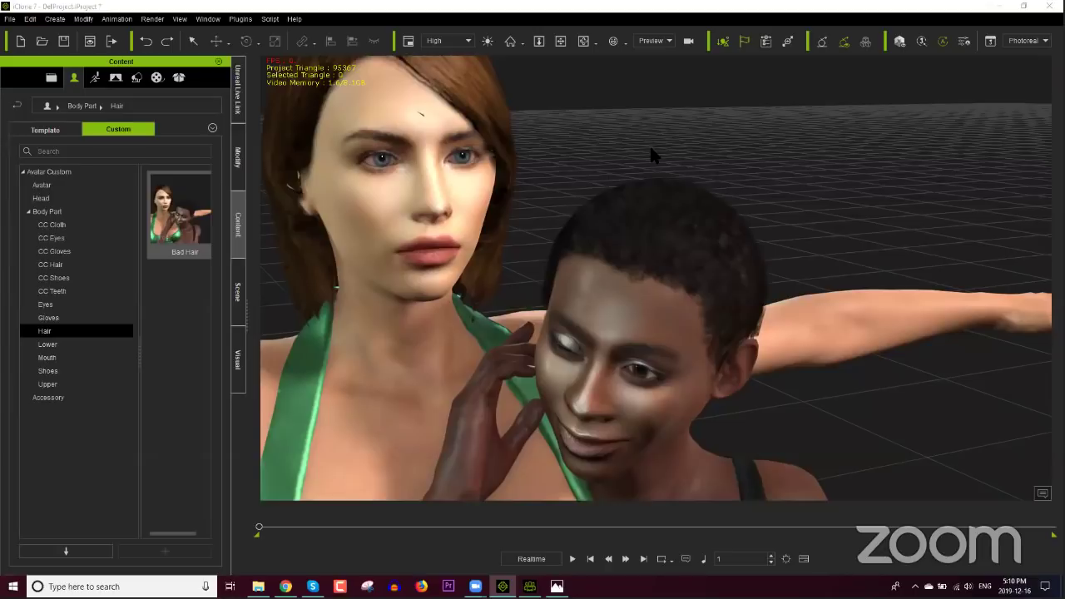
click(529, 585)
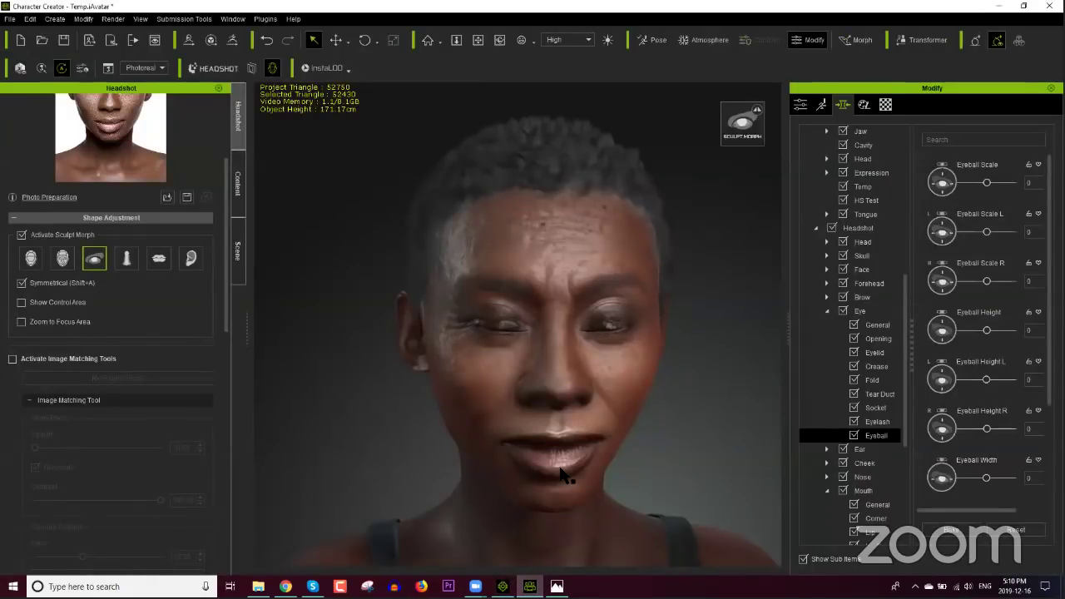
click(536, 154)
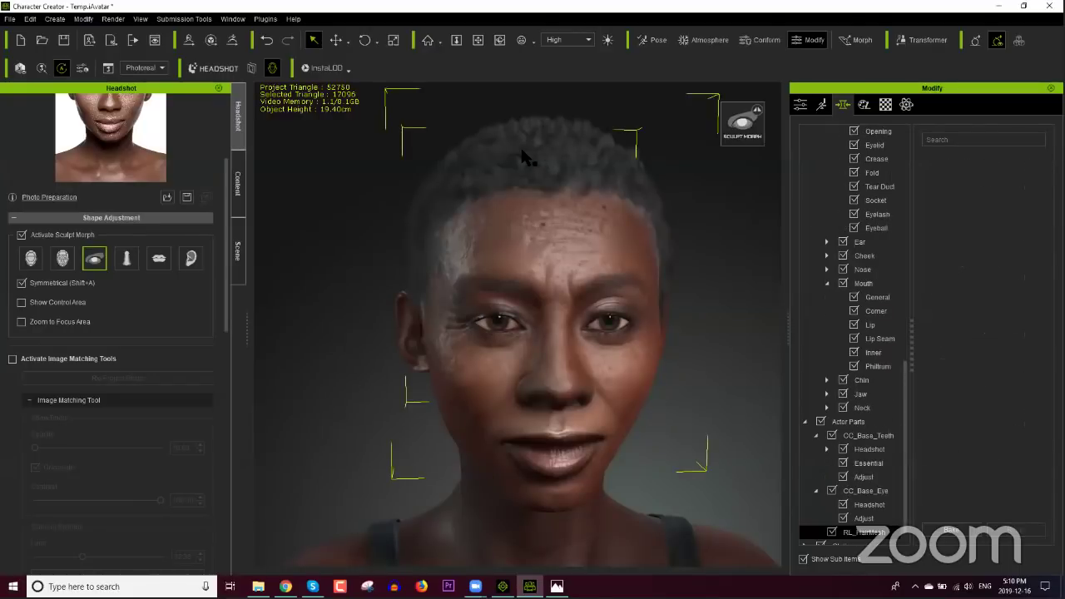
click(324, 68)
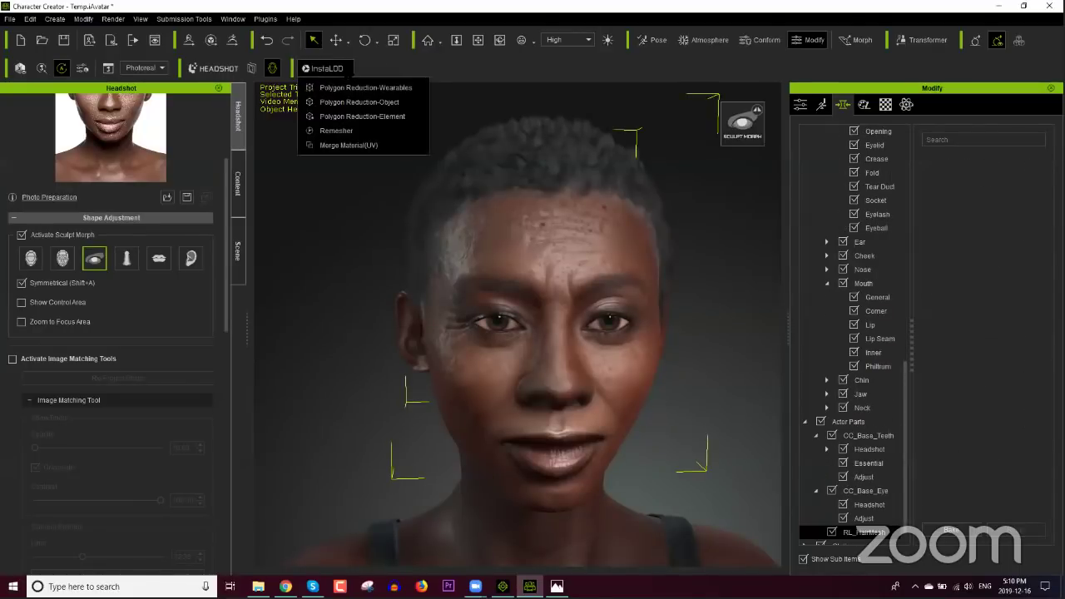
click(353, 103)
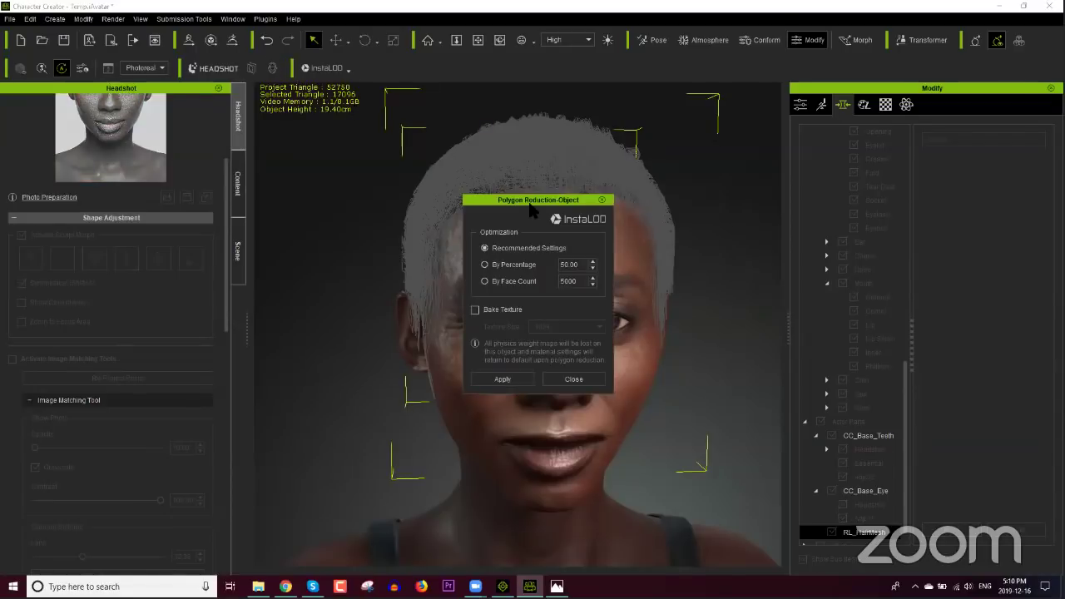
drag(527, 204, 653, 238)
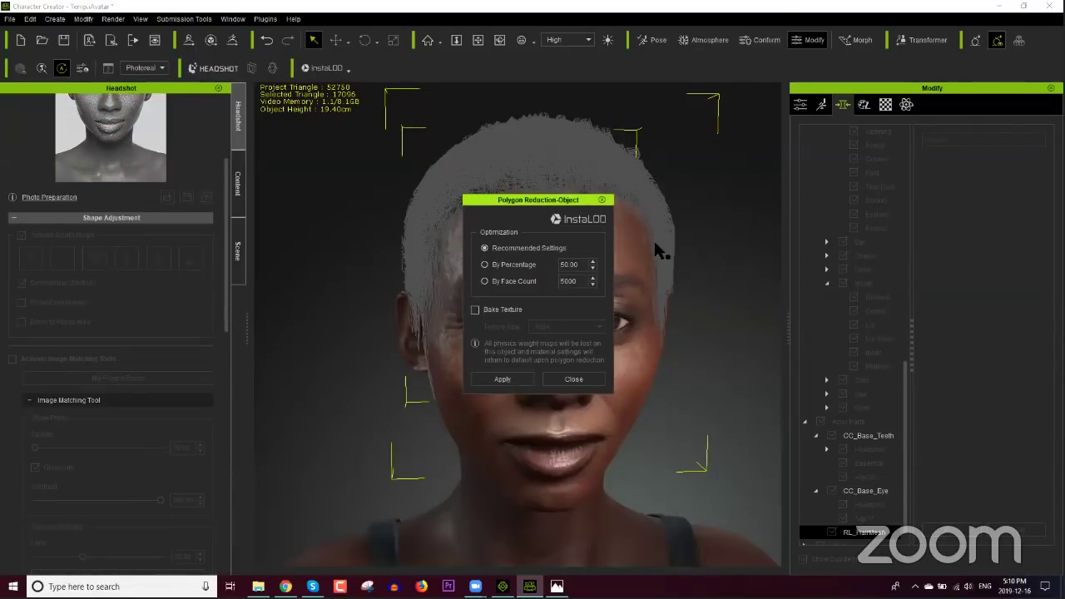
right_drag(537, 215, 552, 299)
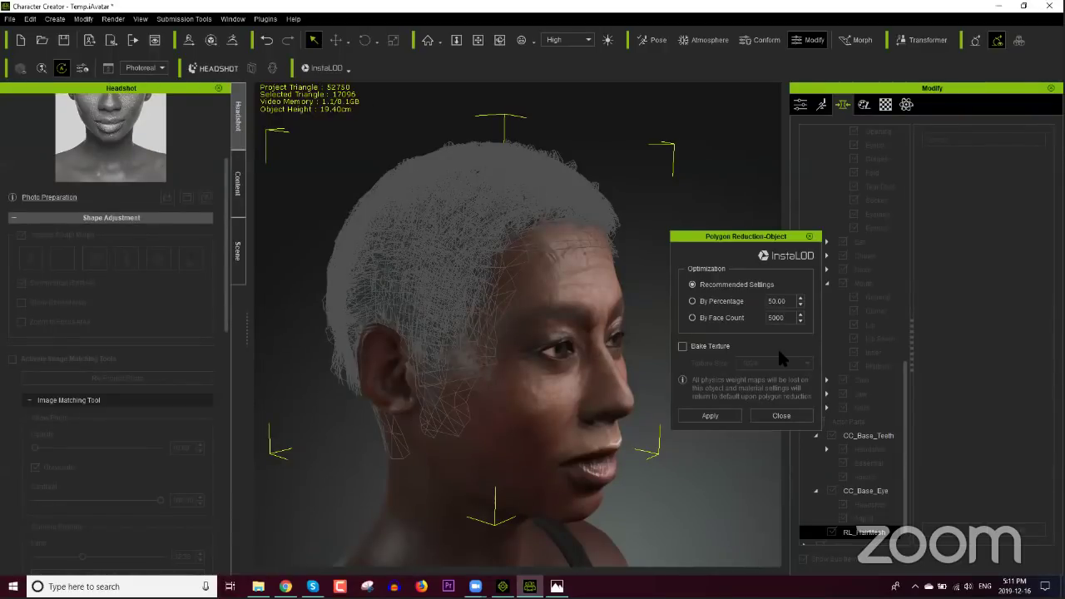
click(780, 416)
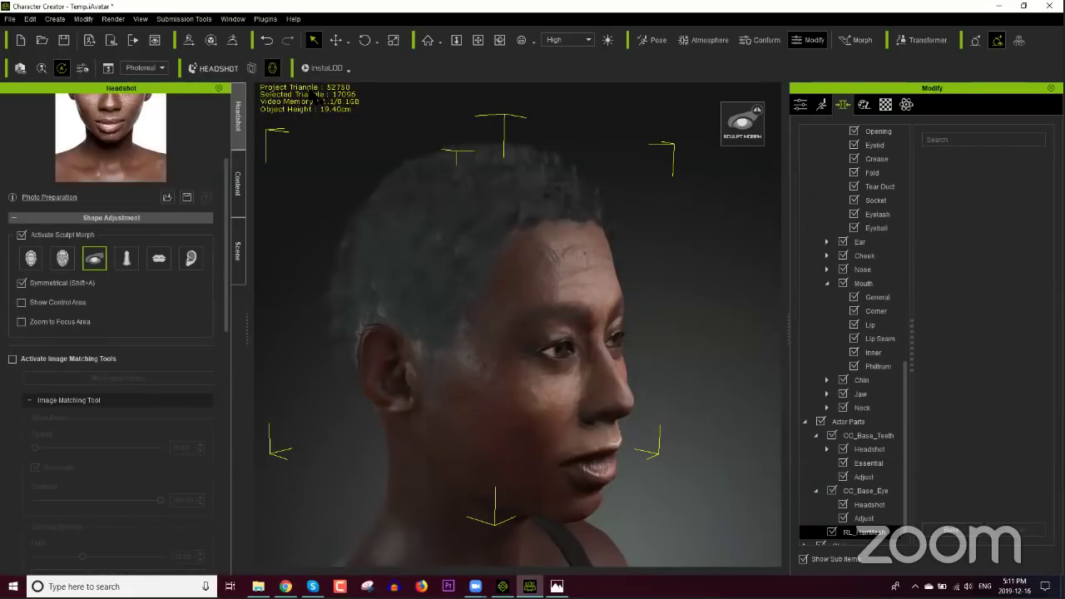
scroll(483, 296, up, 2)
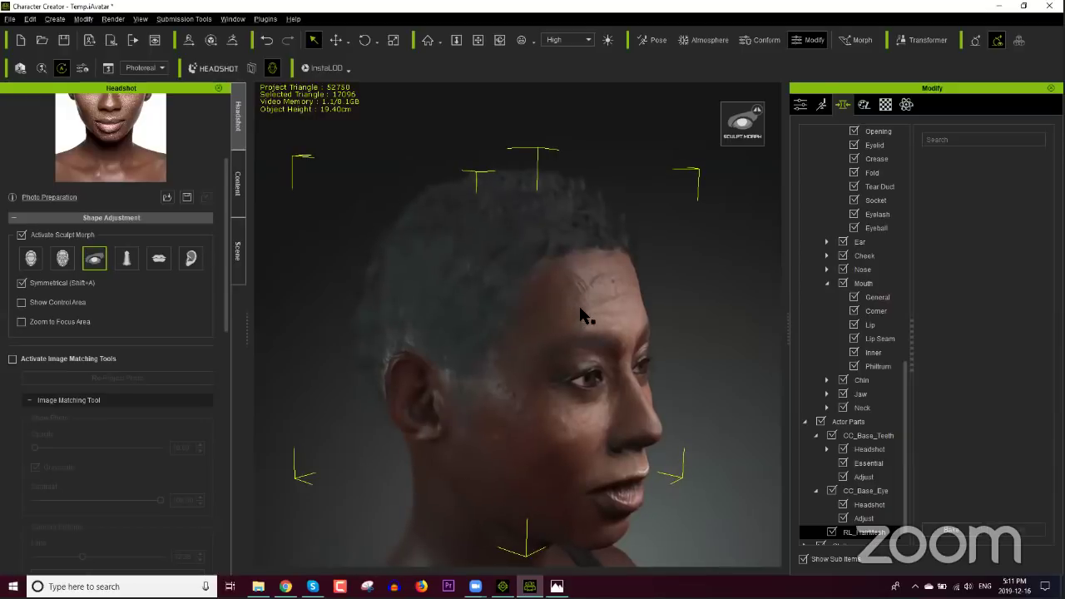
right_drag(581, 314, 508, 323)
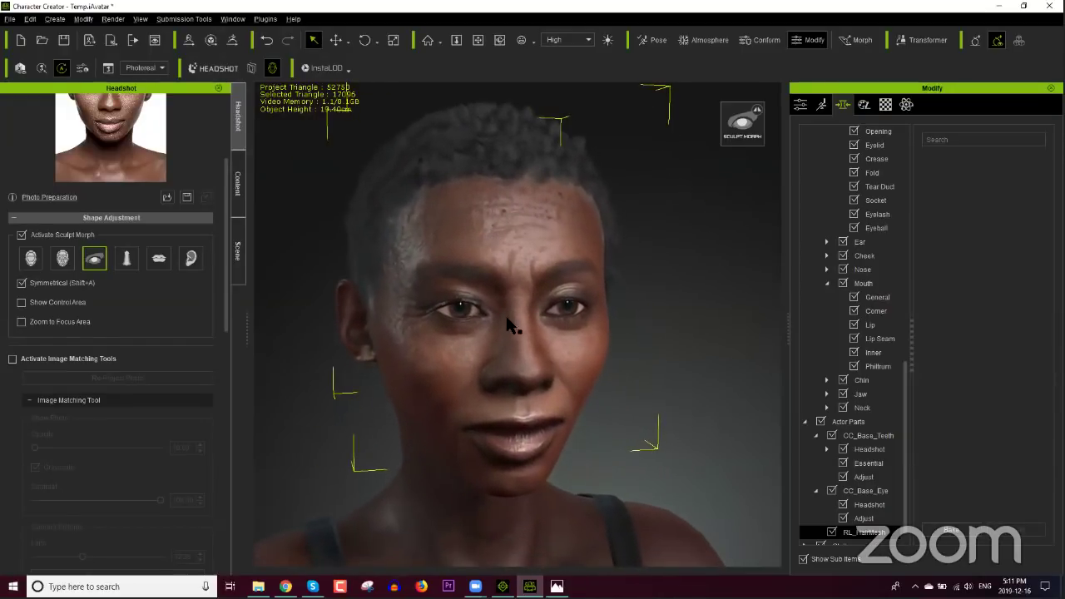
click(475, 587)
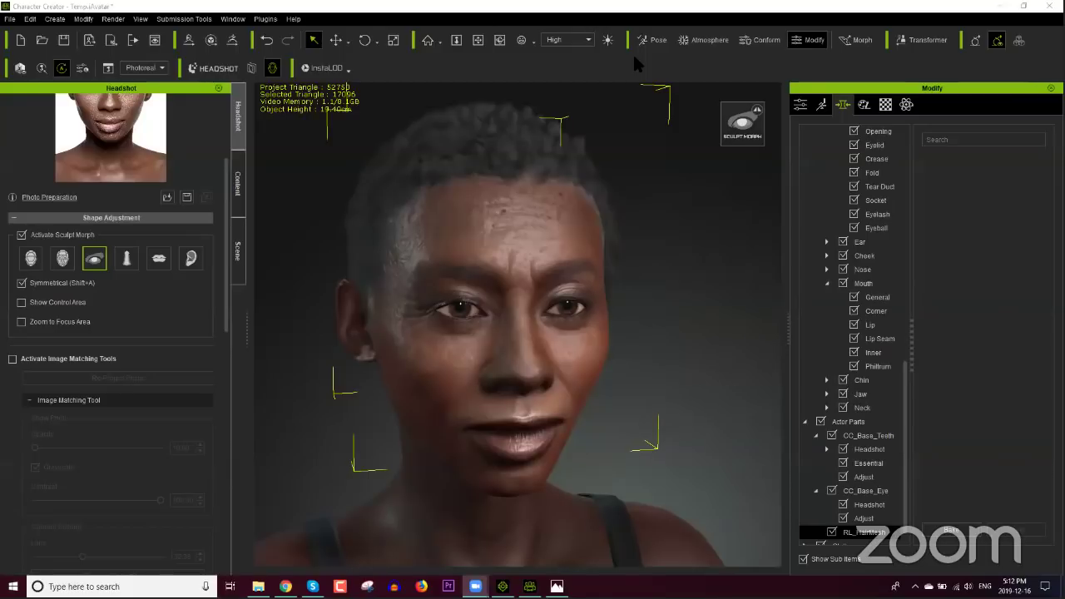
Step: Expand the scene's Key, Side and Back lights and toggle Key and Back off and on
click(626, 61)
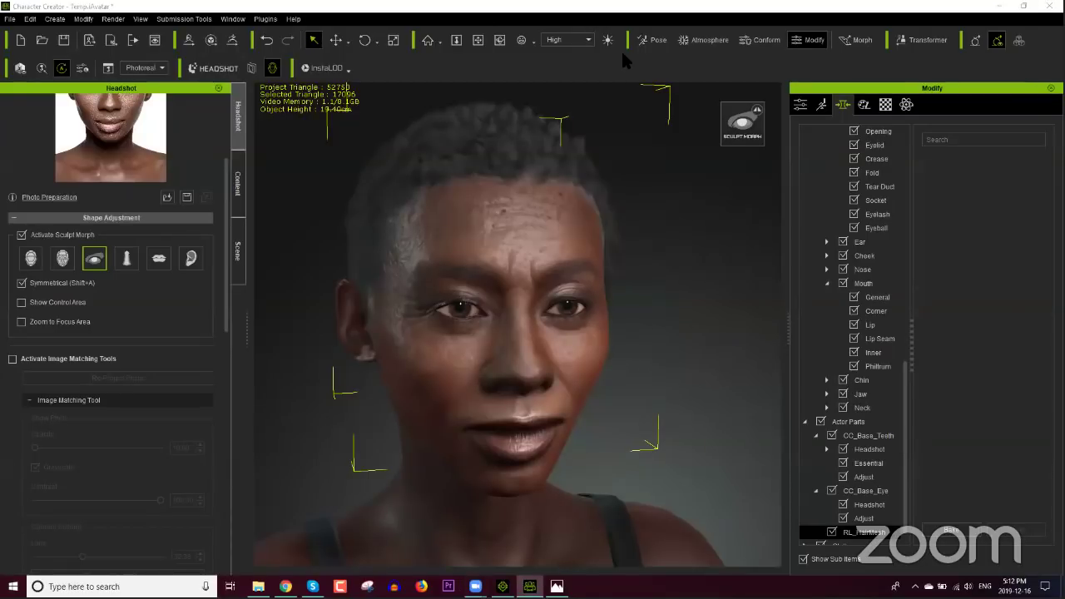
click(238, 246)
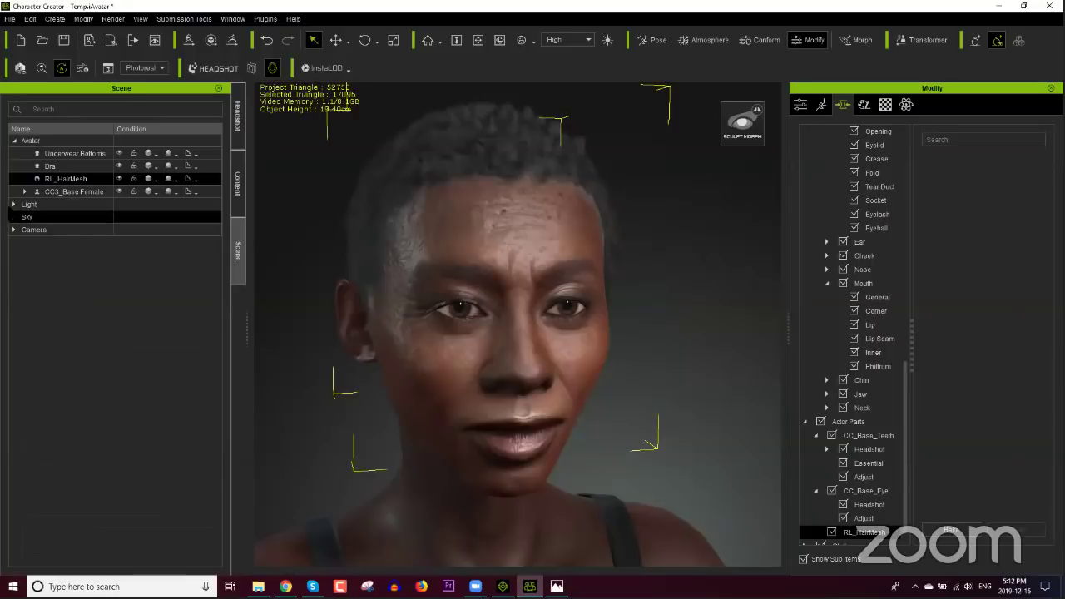
click(11, 207)
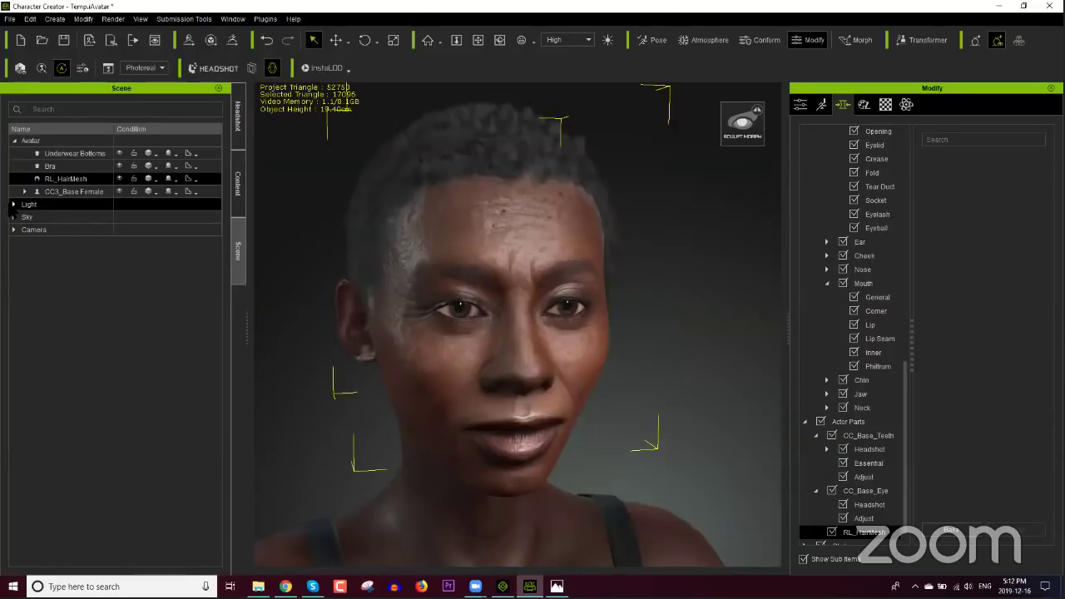
click(13, 204)
click(58, 217)
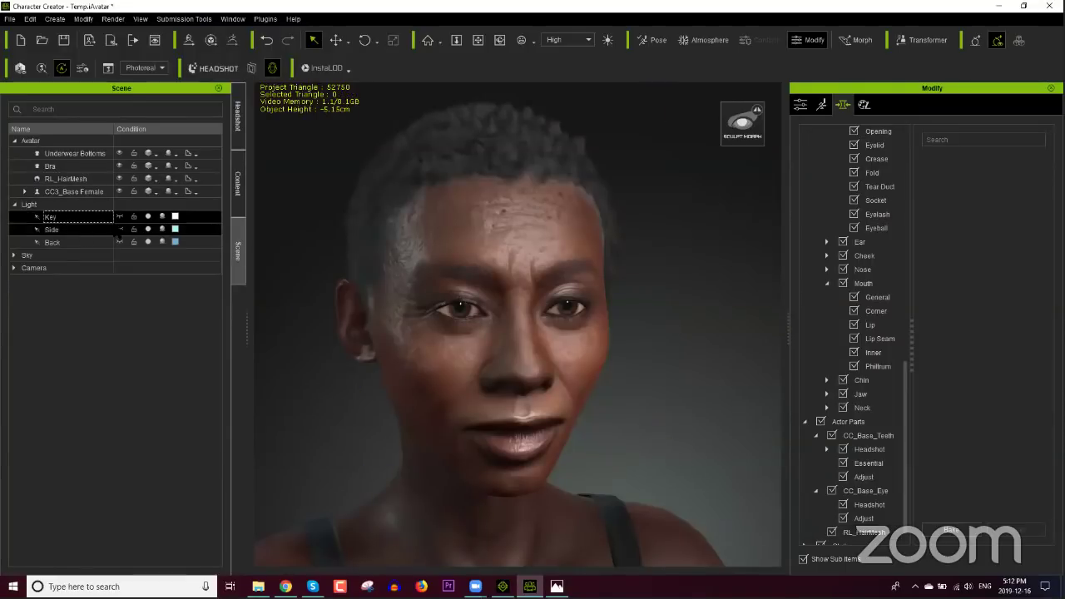
click(149, 217)
ctrl+click(155, 232)
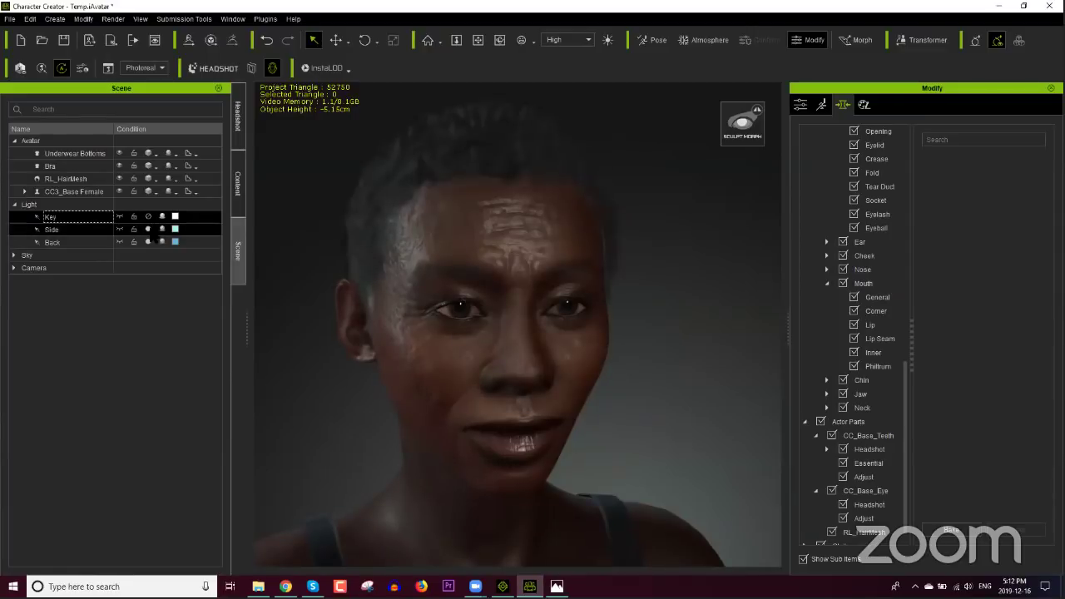
ctrl+click(149, 241)
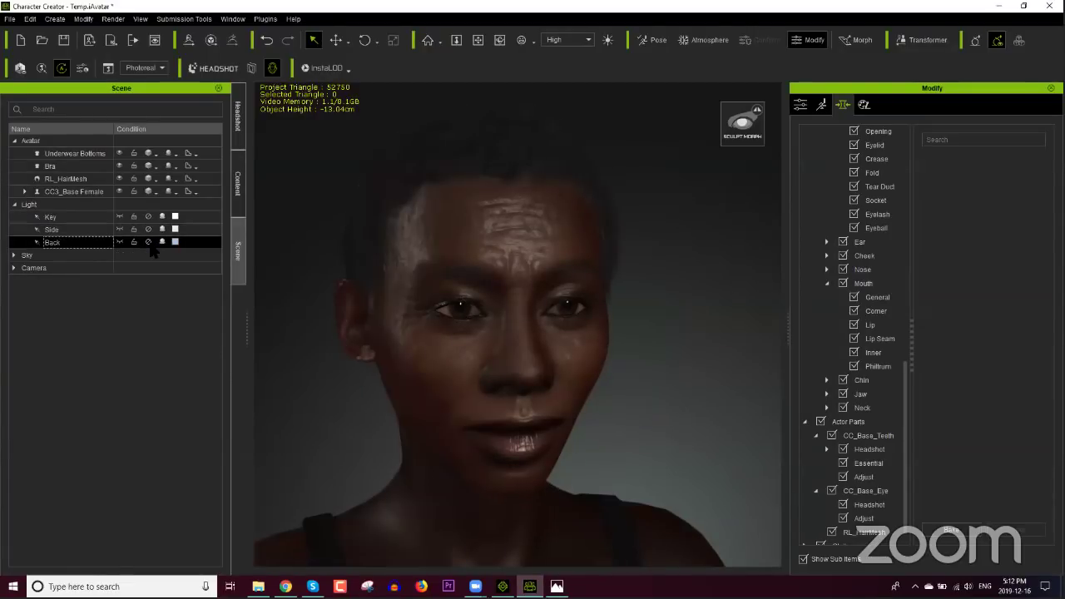
click(149, 241)
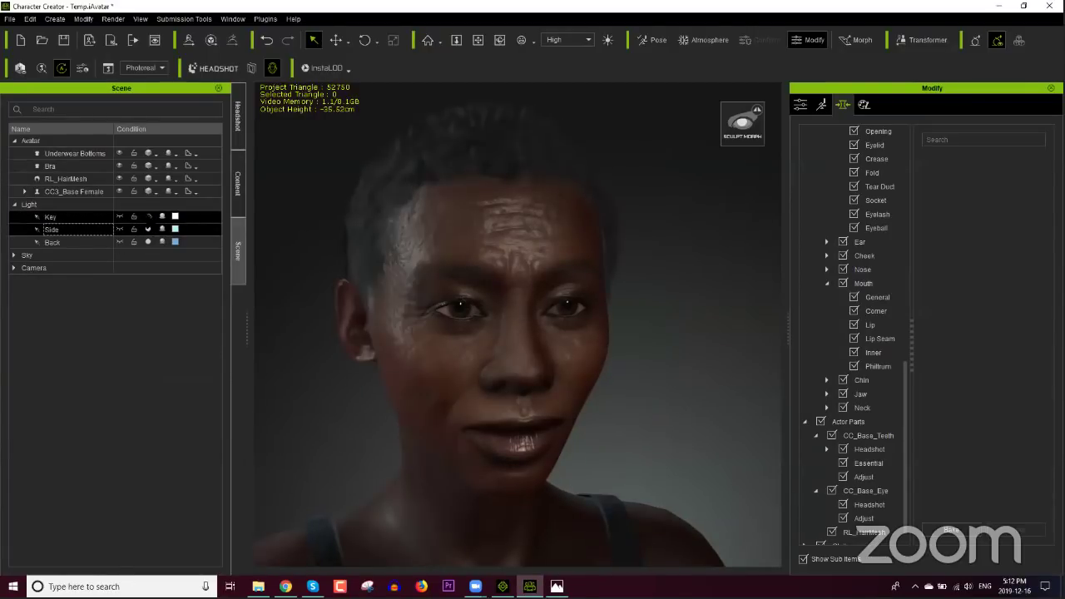
click(148, 217)
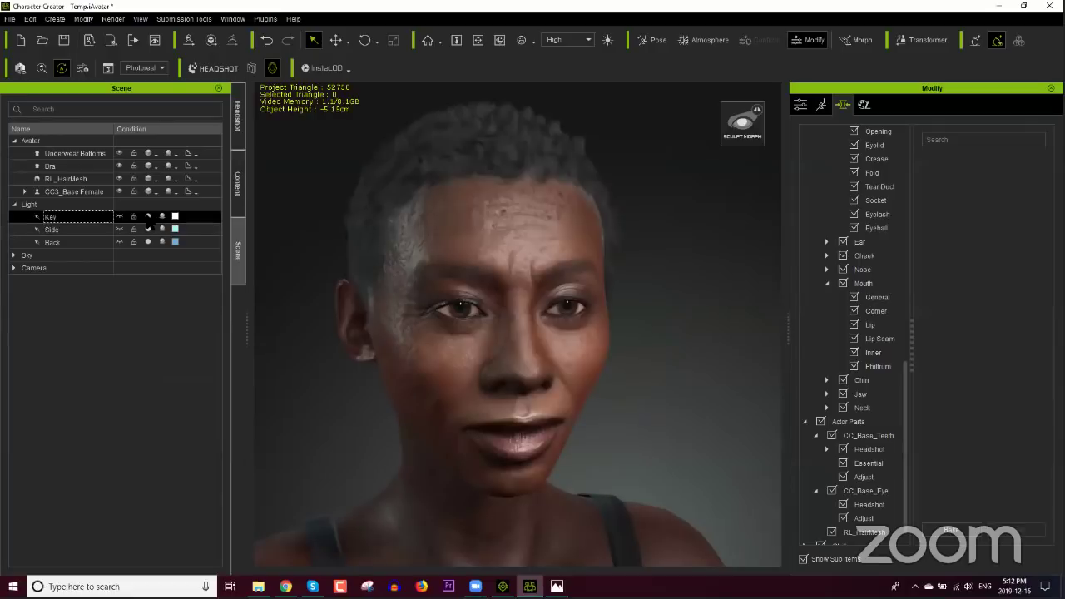
Step: Set the Key light multiplier to 1.61 and its colour to pale cream
click(800, 105)
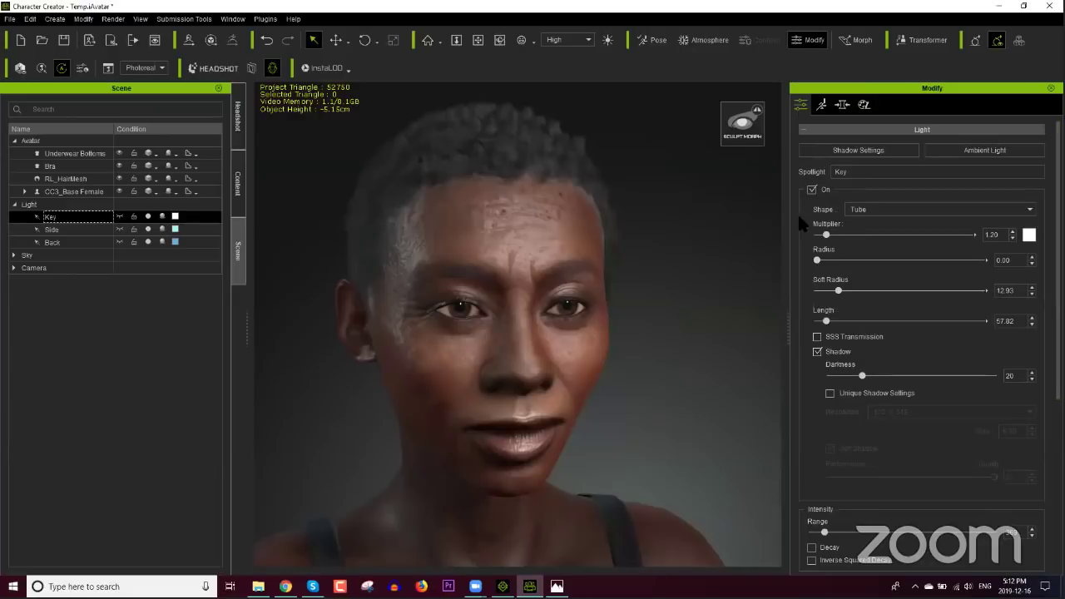
drag(826, 235, 834, 248)
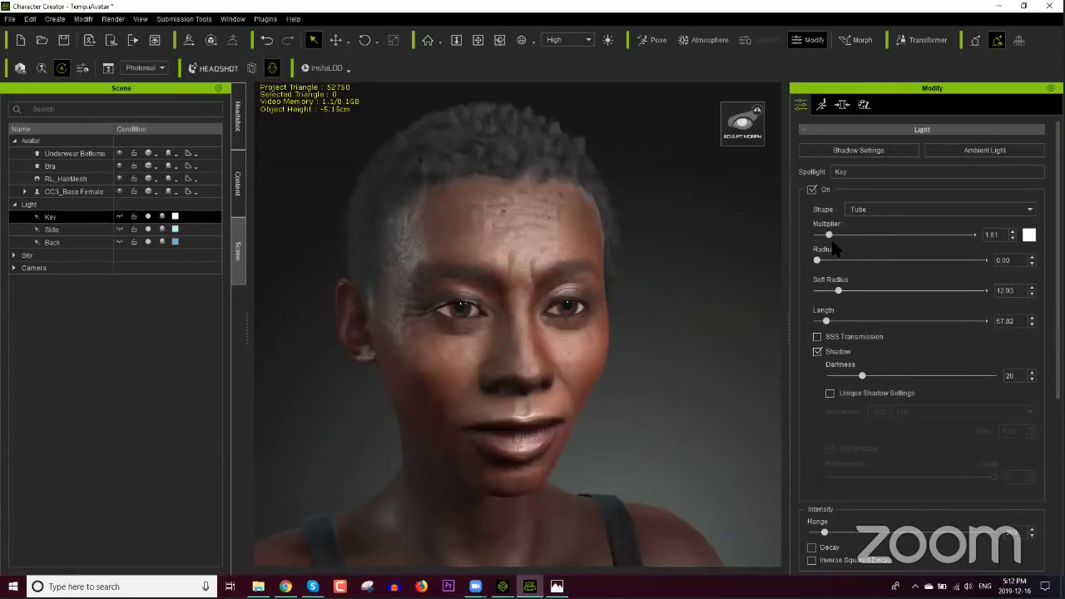
click(1028, 235)
click(639, 220)
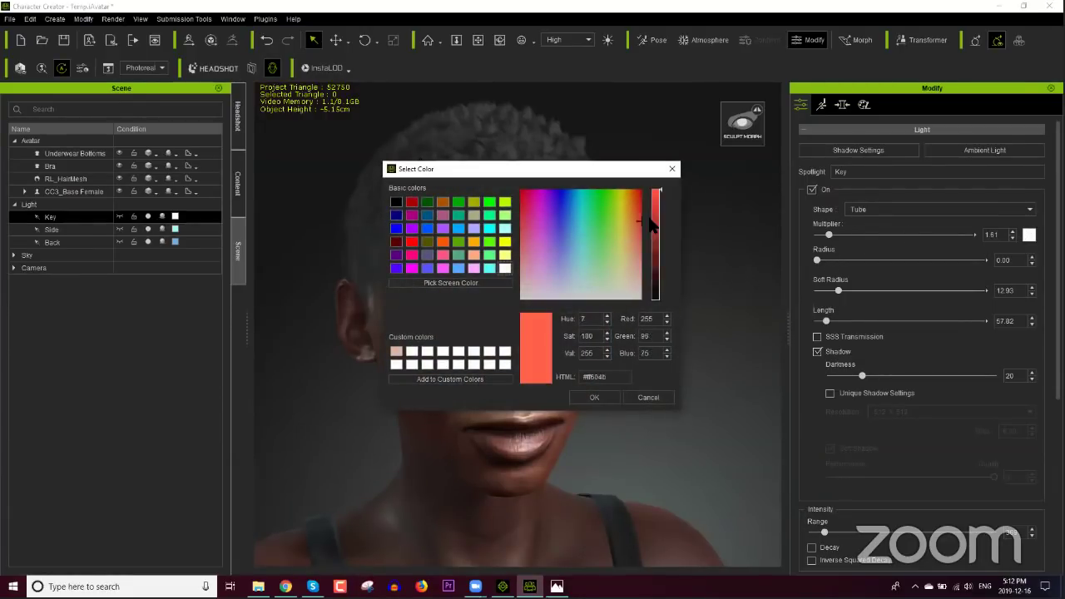
click(654, 222)
click(594, 397)
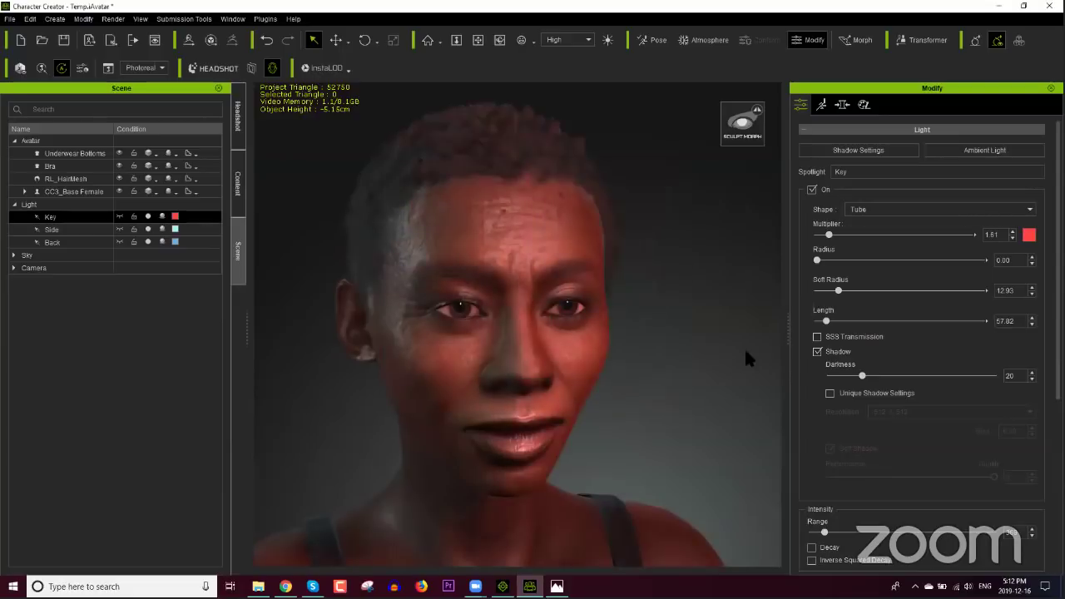
click(1029, 236)
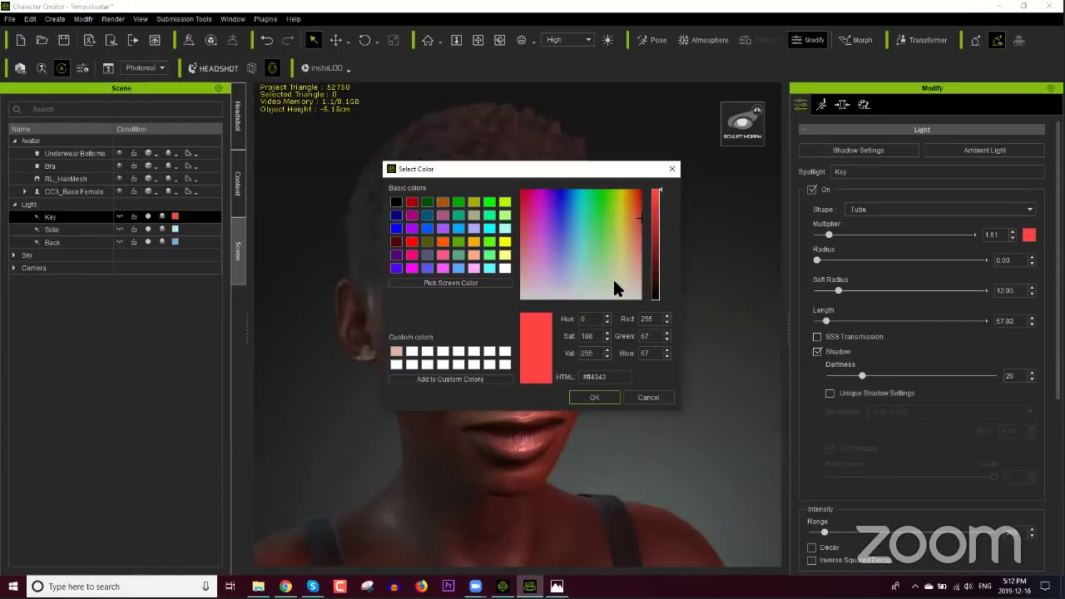
click(616, 283)
click(616, 396)
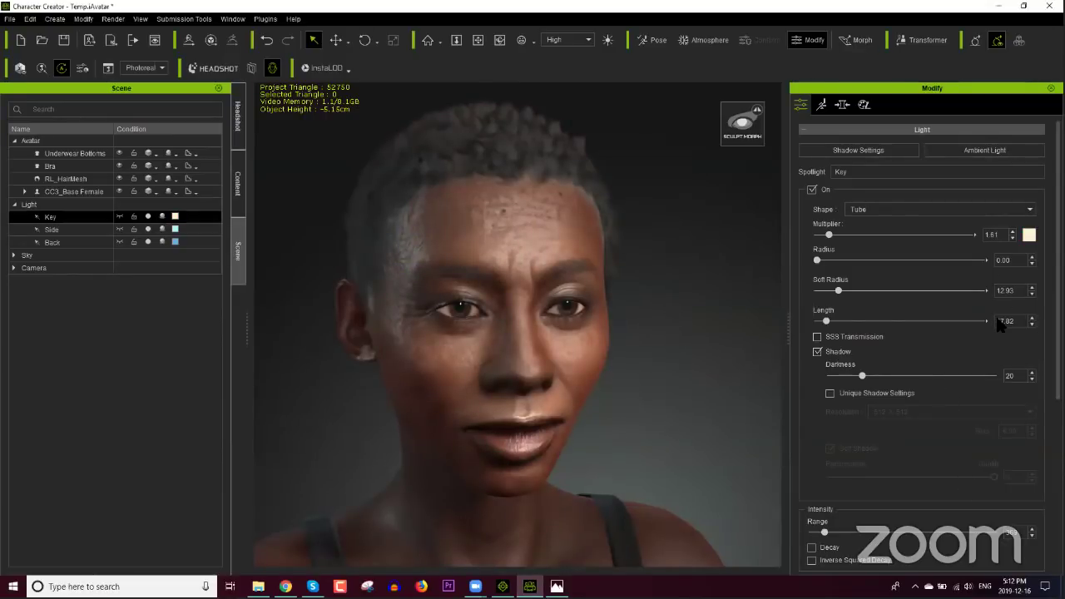
click(52, 19)
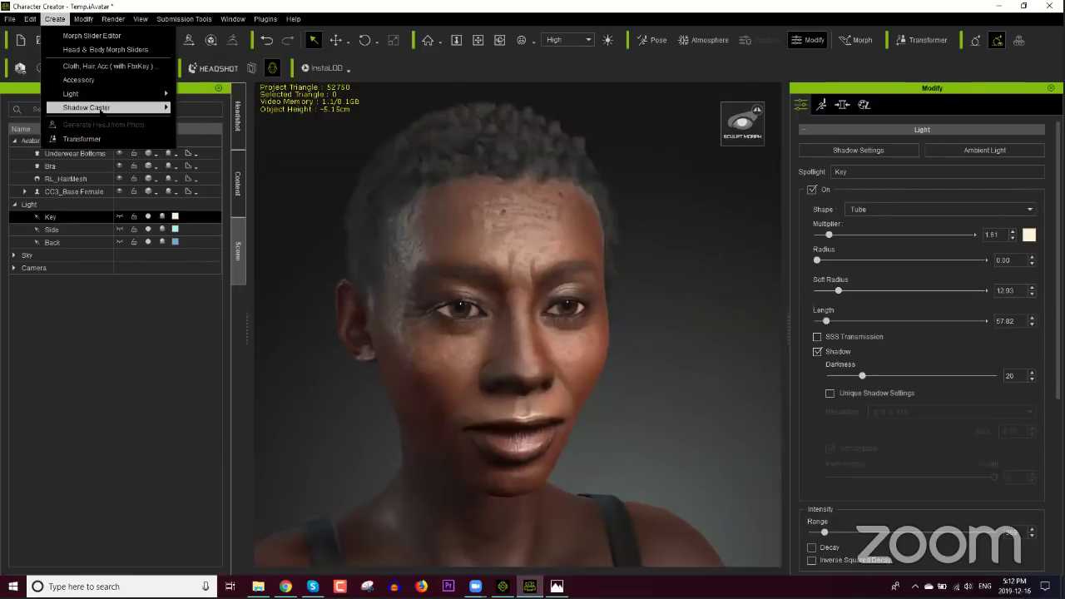
Step: View the scene through the Side light, then pull back to see lights and avatar
mouse_move(104, 96)
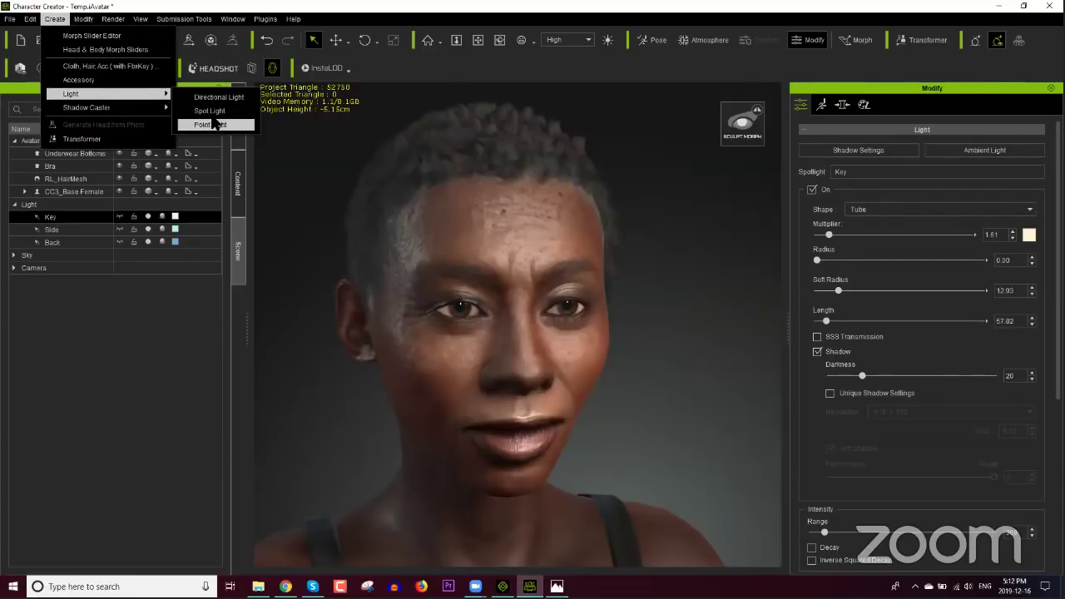
mouse_move(136, 109)
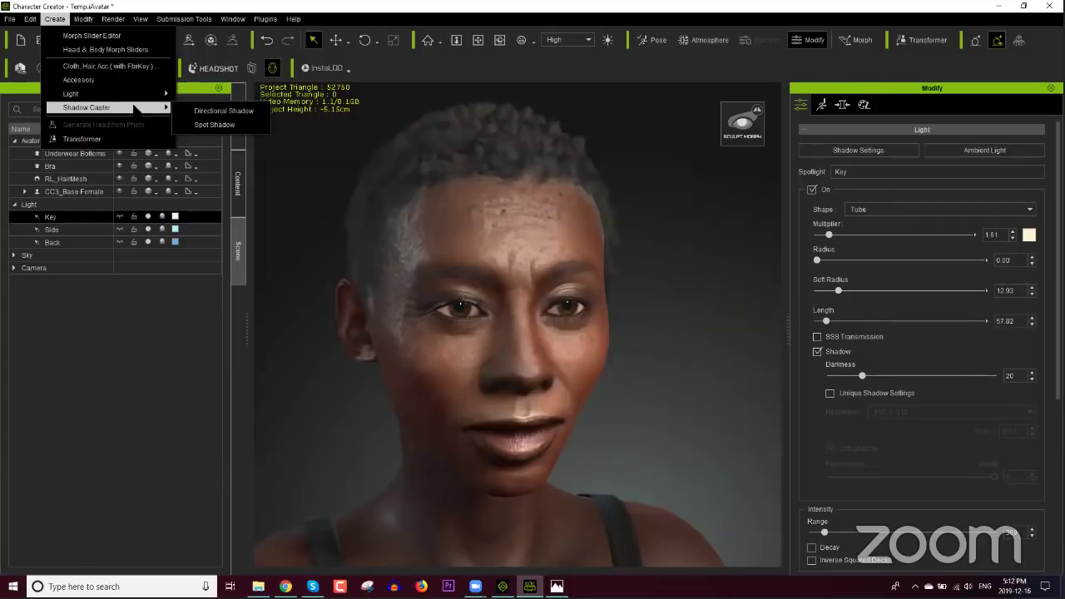
click(83, 19)
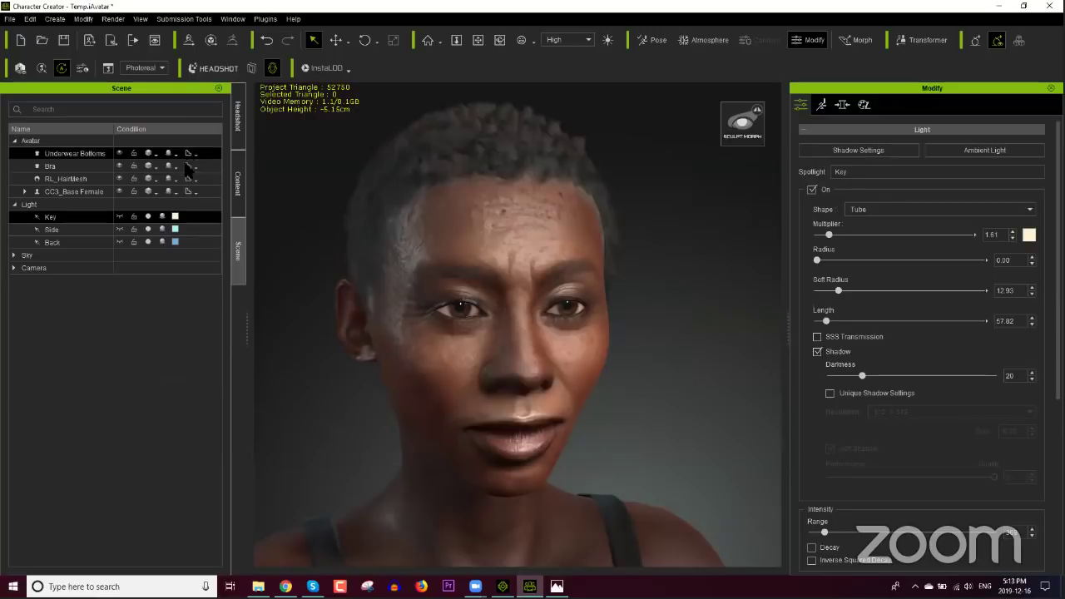
click(88, 229)
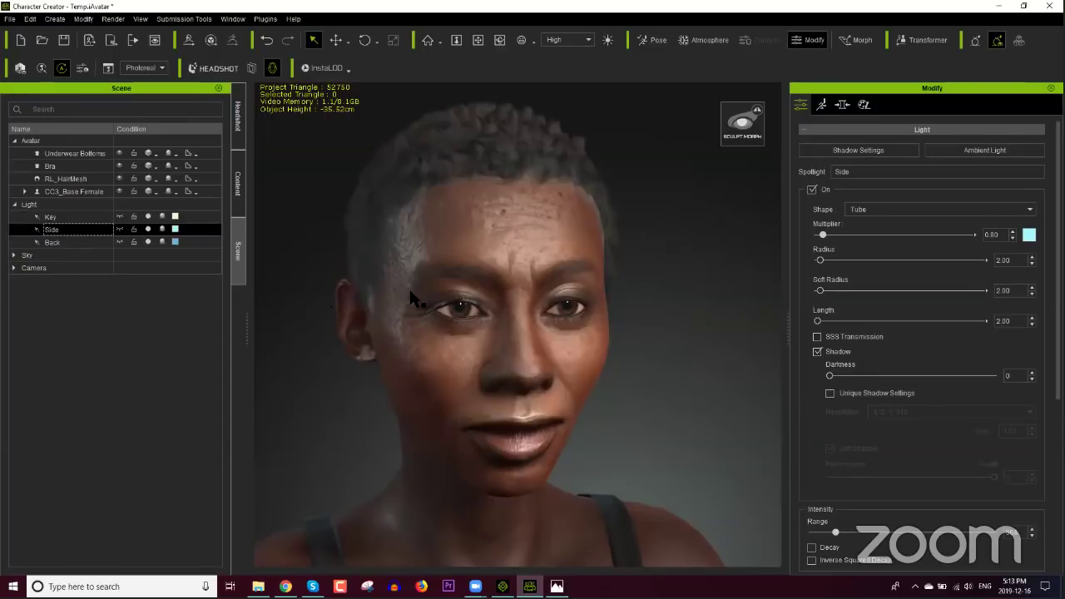
click(120, 230)
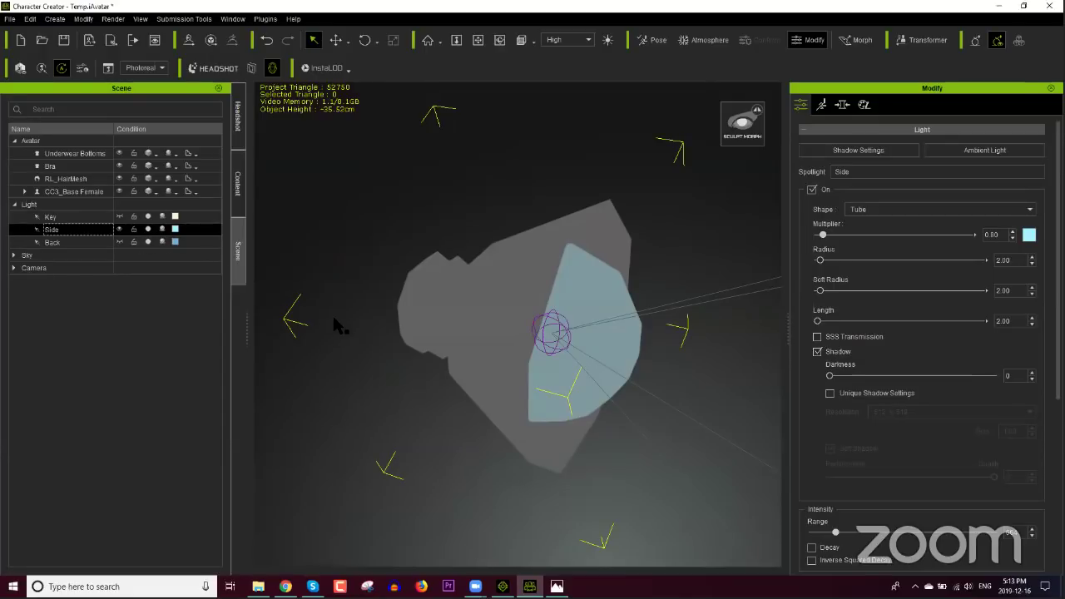
scroll(492, 225, down, 5)
middle_drag(491, 226, 553, 320)
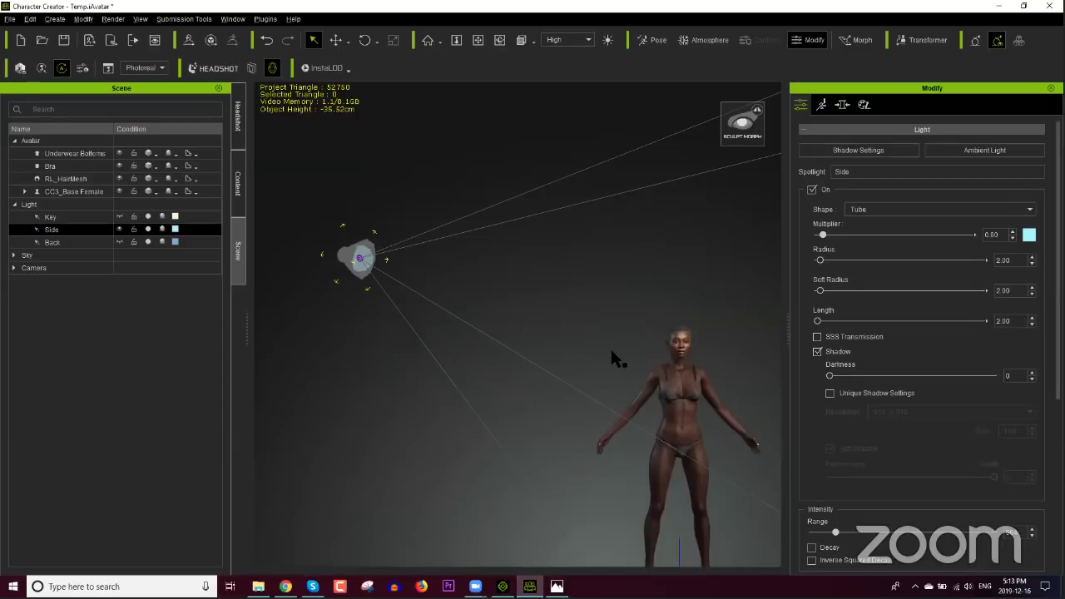
Step: Select only the Key light and rotate its cone to a new angle above the avatar
click(93, 242)
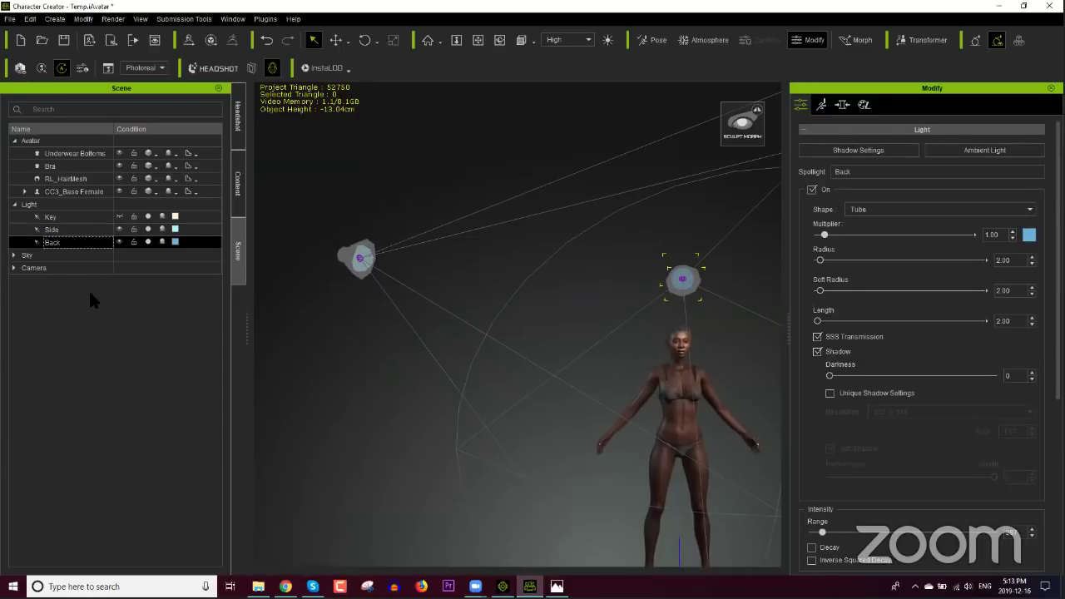
ctrl+click(111, 217)
click(93, 217)
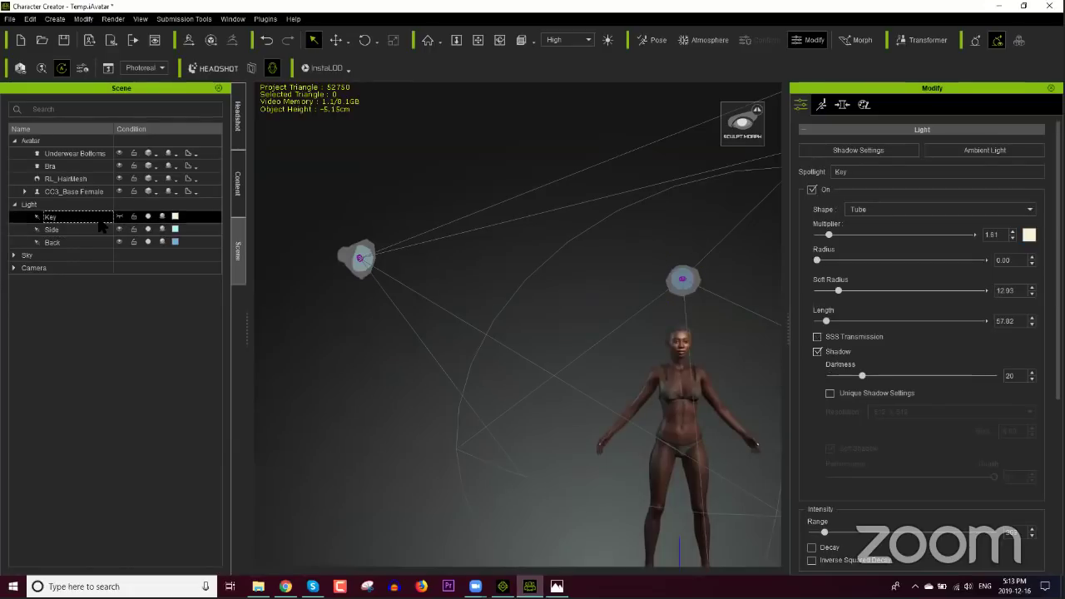
middle_drag(329, 286, 300, 261)
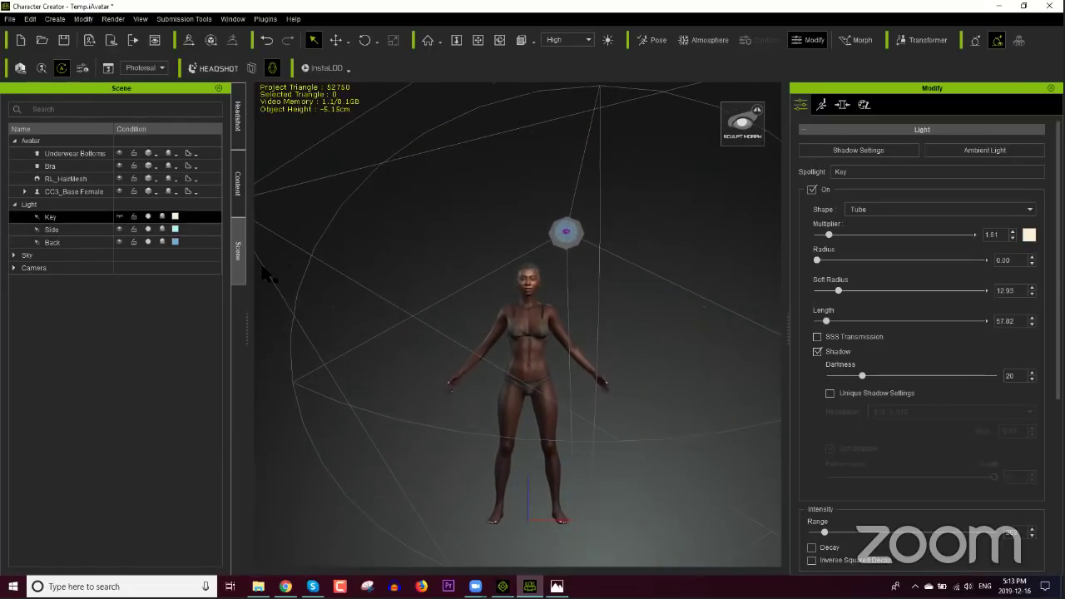
key(e)
drag(516, 387, 612, 404)
key(q)
right_drag(621, 480, 542, 397)
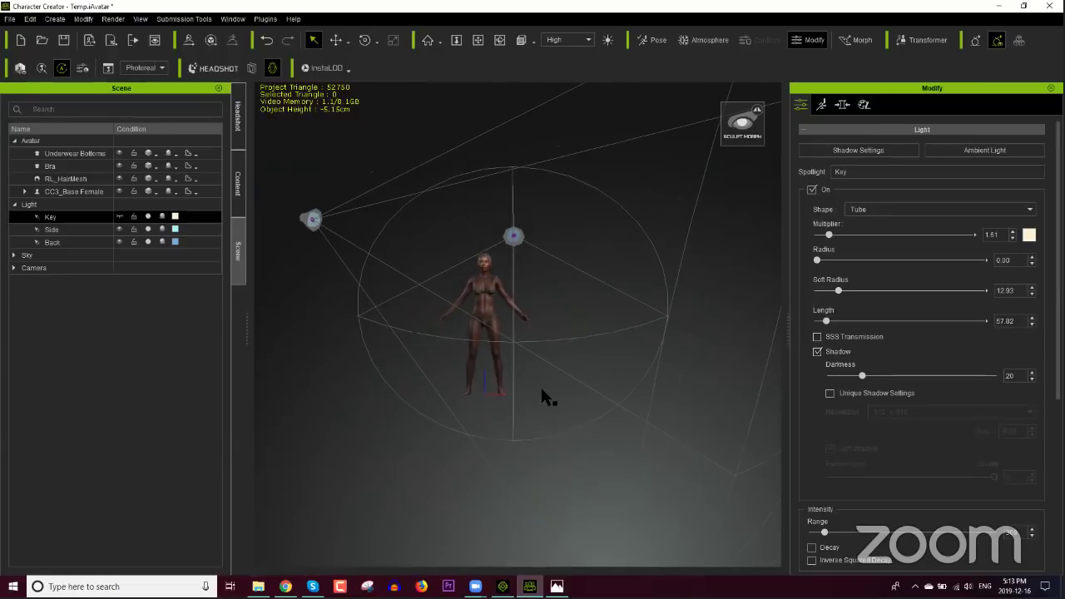
key(e)
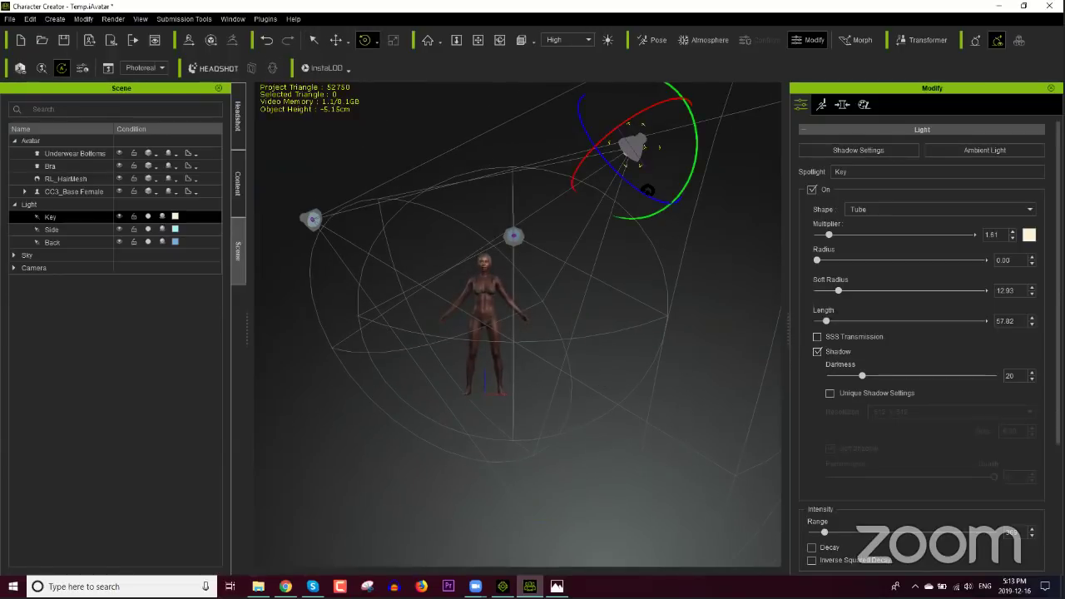
drag(620, 121, 631, 138)
key(q)
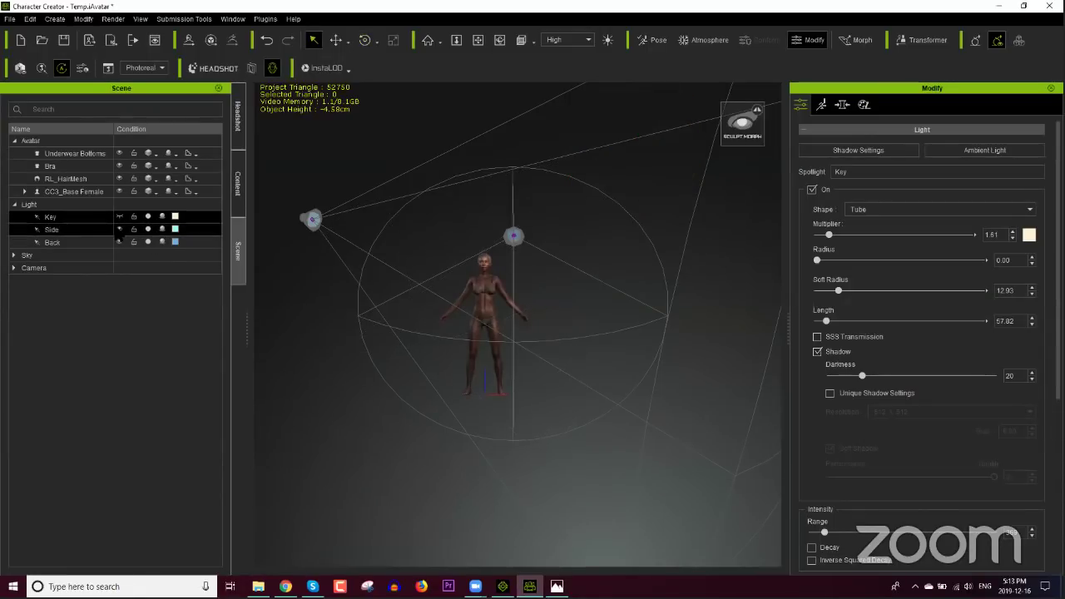
Step: Select the CC3_Base Female avatar and frame the view on its face
click(119, 231)
click(125, 242)
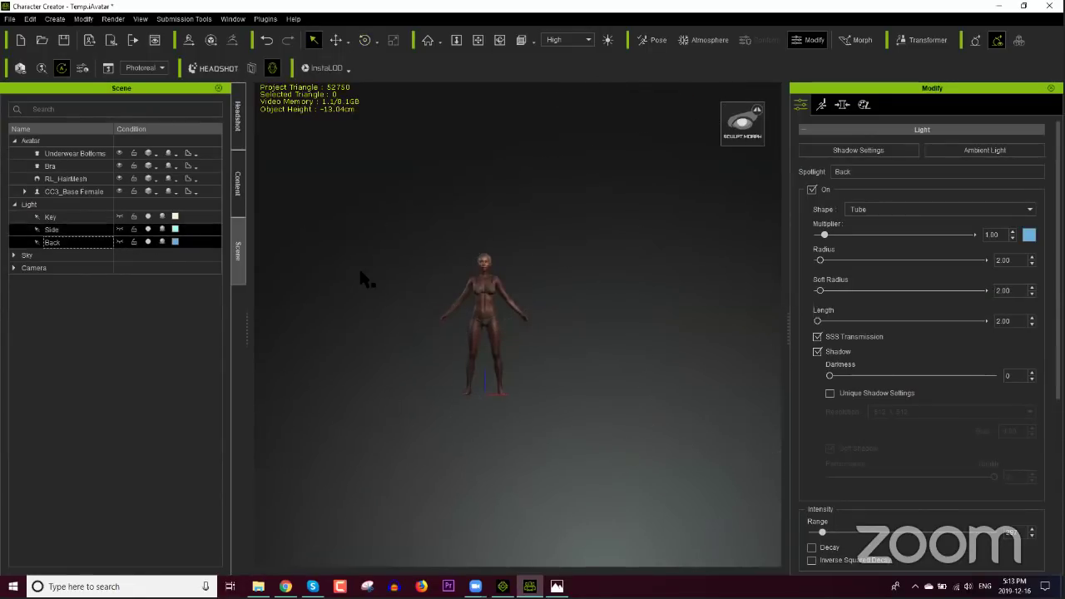
click(479, 303)
key(f)
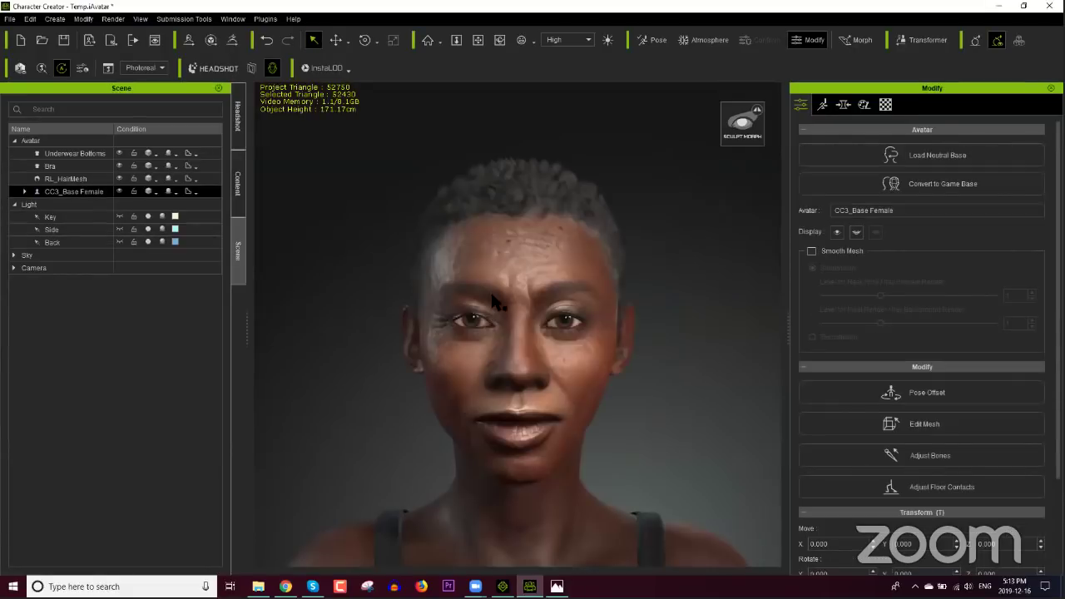
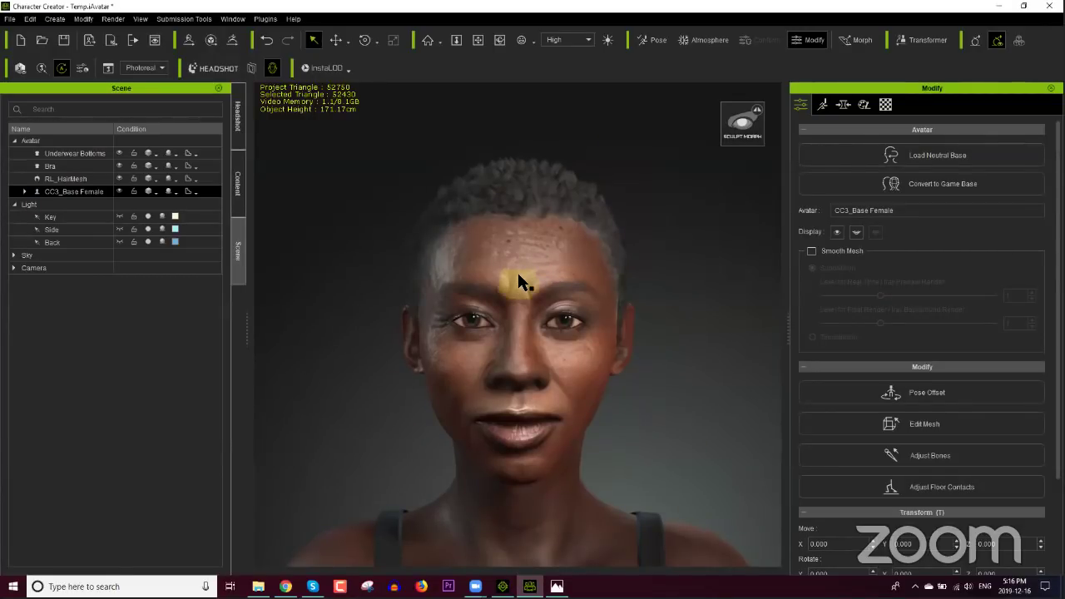
Step: Open the content library's Cloth templates and expand the Underwear folder
scroll(537, 280, down, 5)
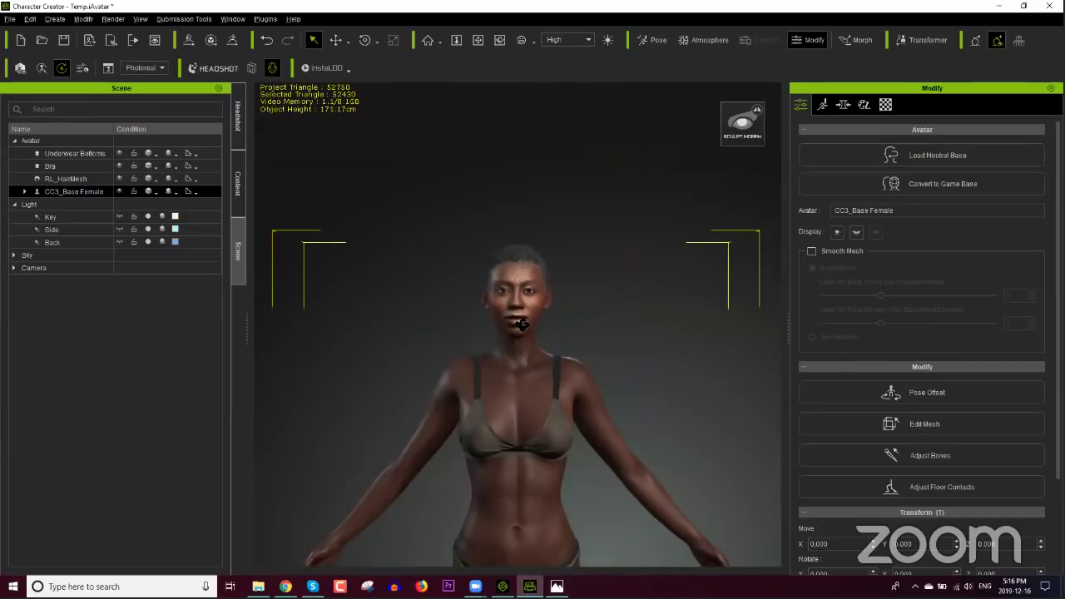
right_drag(521, 325, 531, 324)
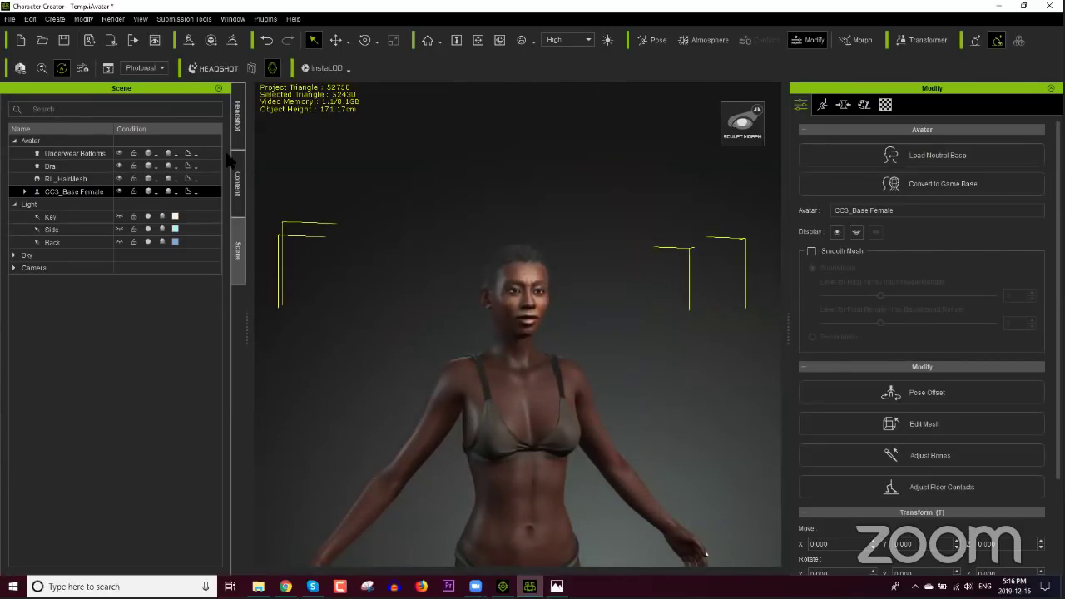
click(236, 183)
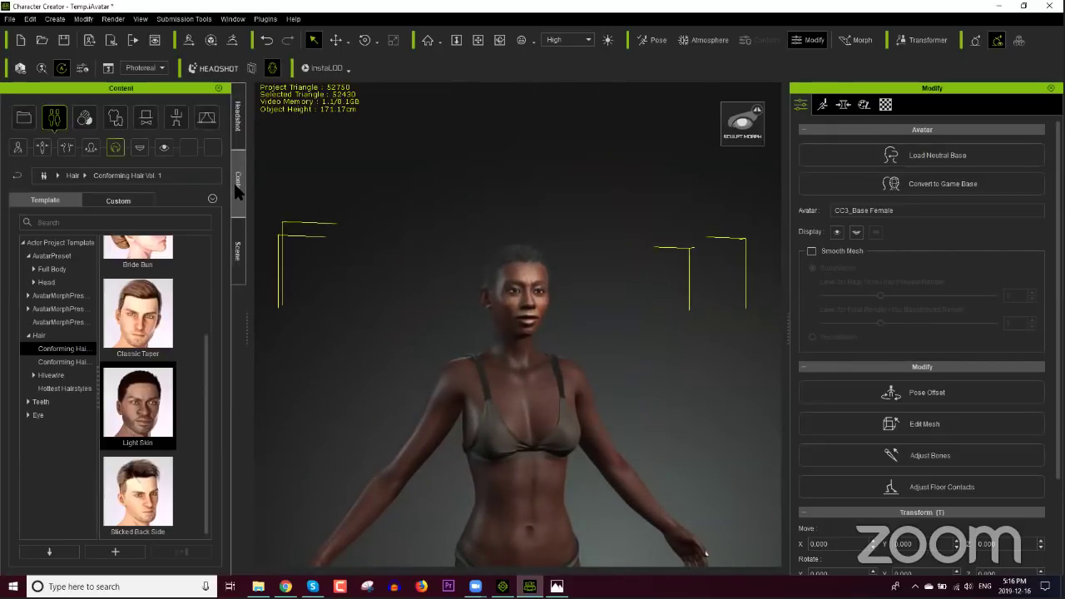
click(114, 117)
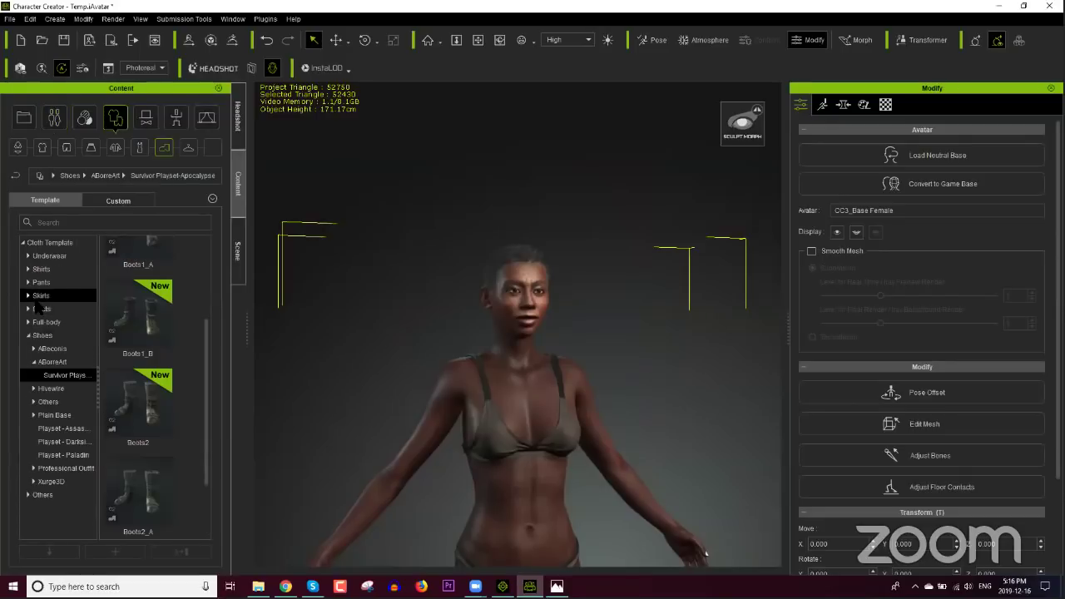
click(49, 256)
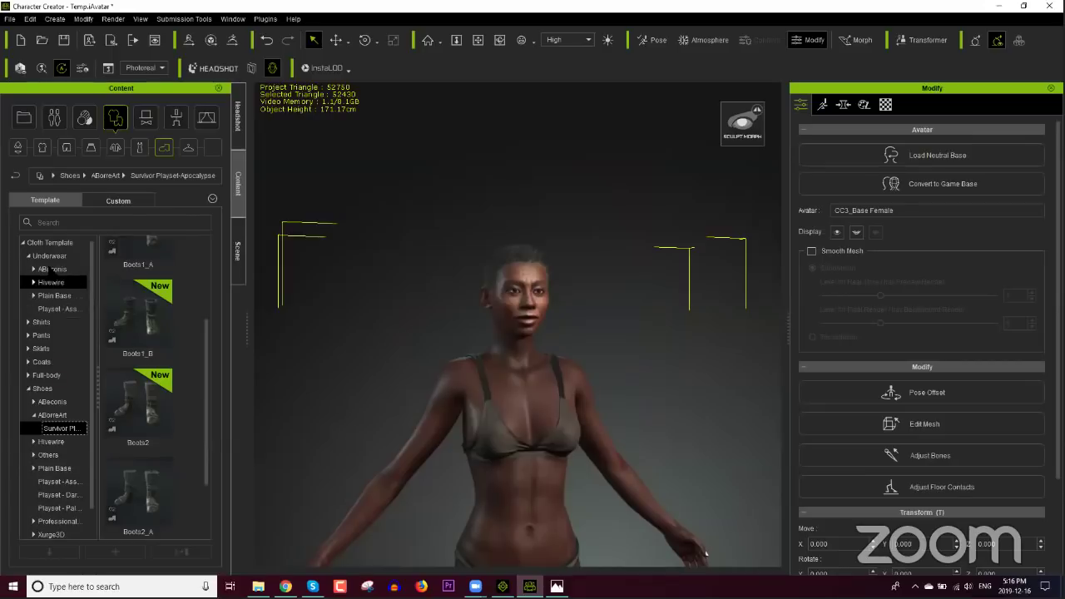
Step: Browse Full-body > Plain Base > Street Fashion Base Clothing to the VelvetDress thumbnails
click(73, 374)
drag(202, 361, 208, 260)
double_click(147, 353)
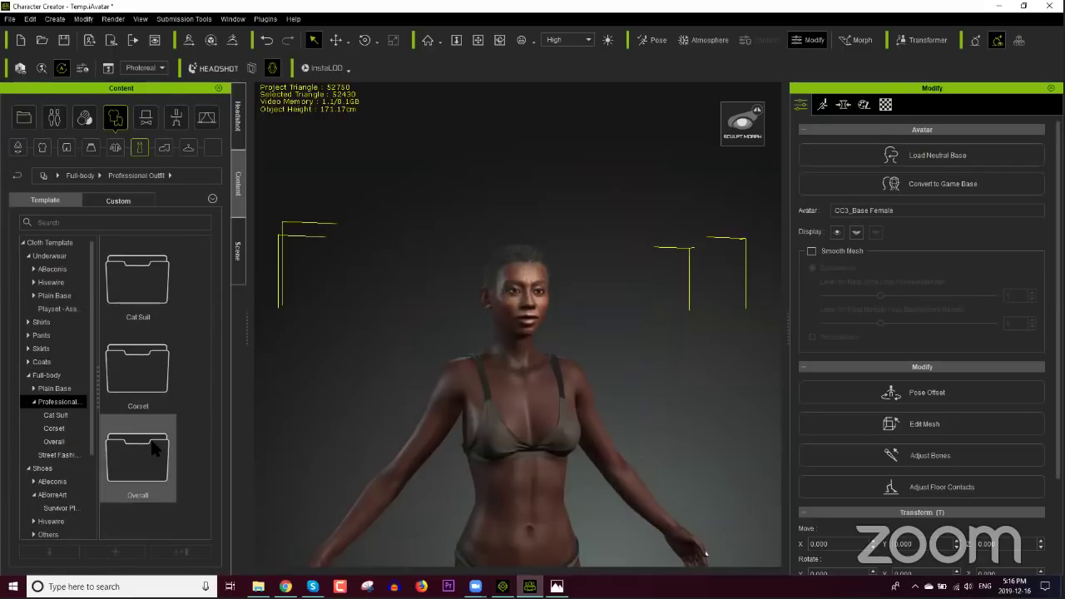
double_click(158, 449)
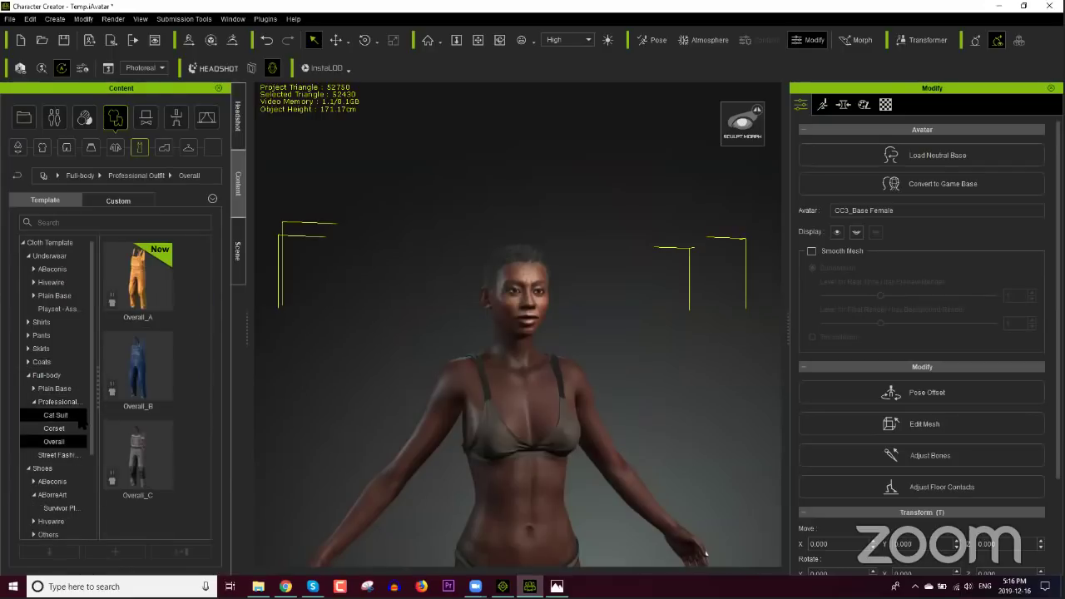
click(57, 390)
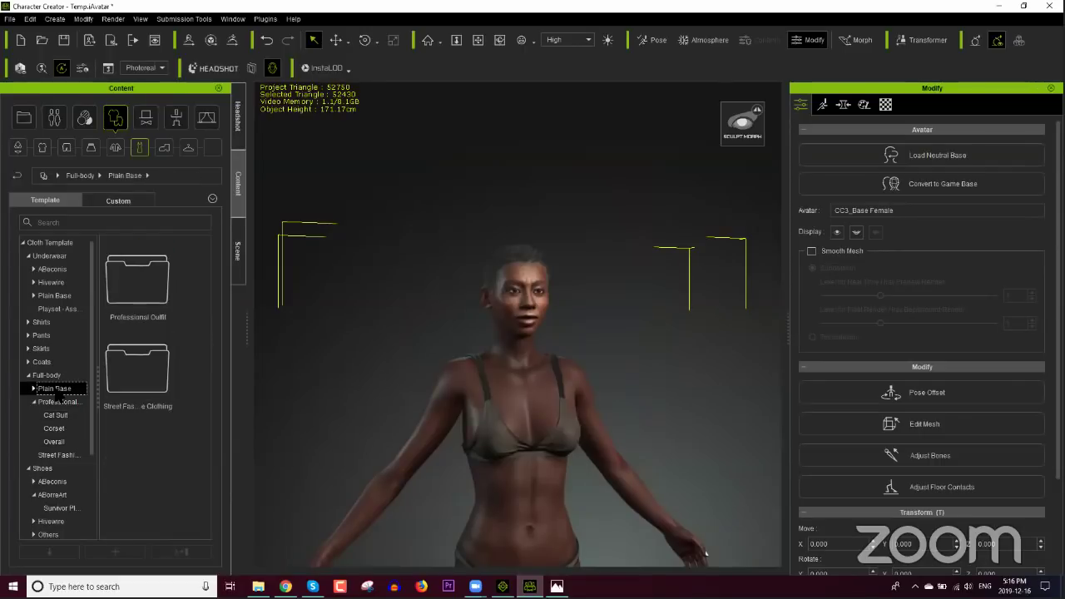
click(59, 455)
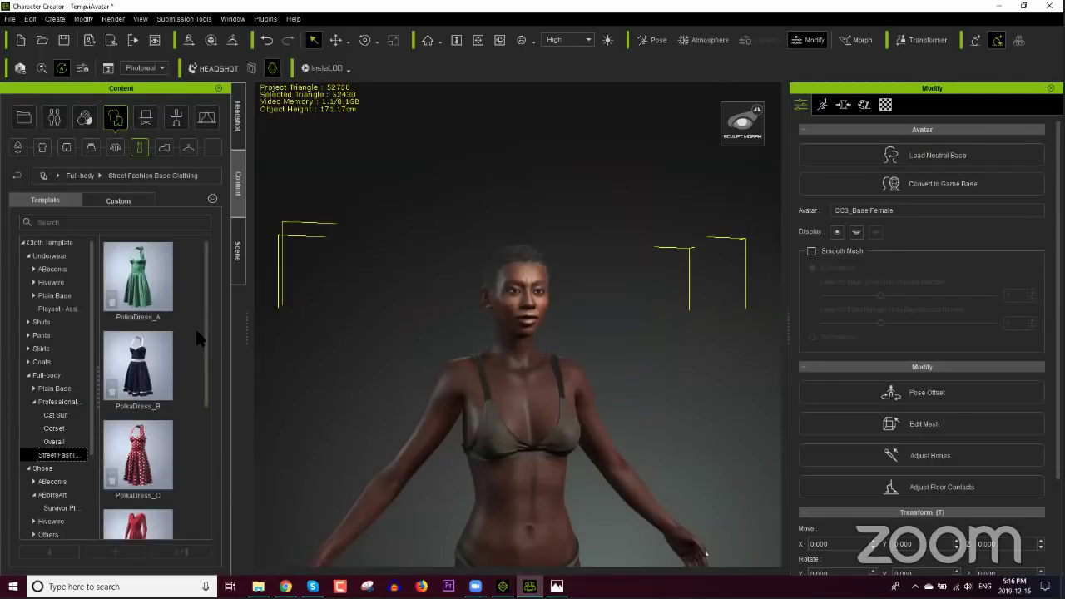
drag(204, 332, 187, 489)
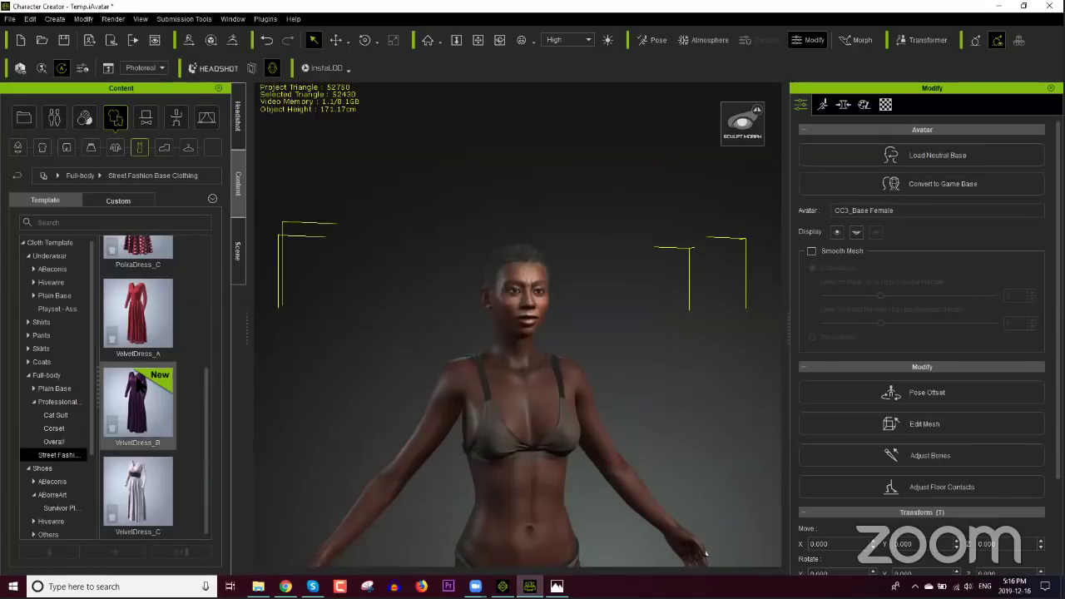
Step: Put VelvetDress_A on the character and orbit around the head to inspect the fit
double_click(138, 315)
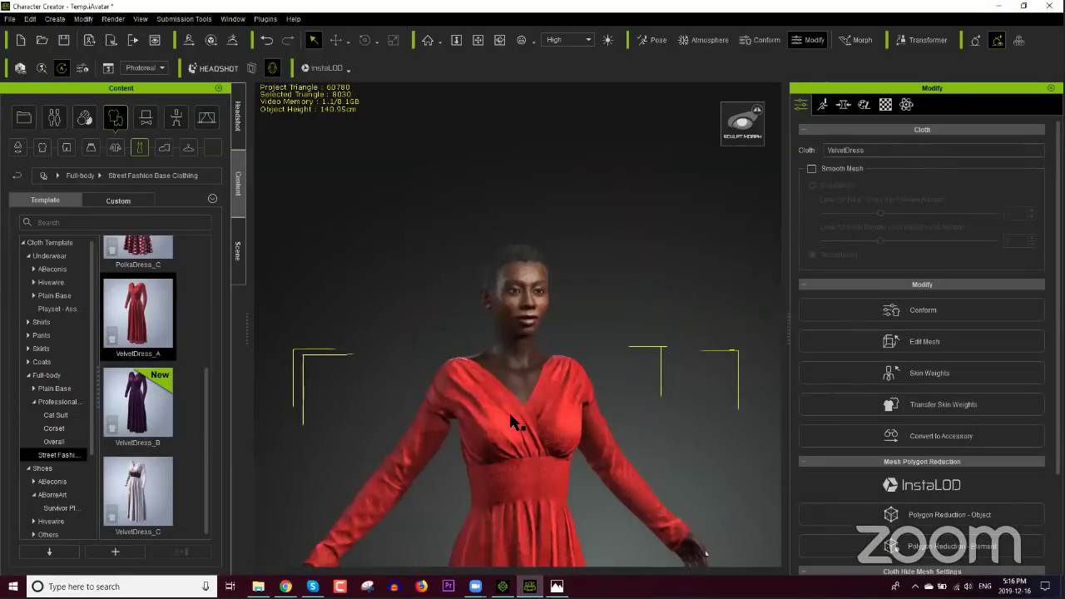
scroll(493, 328, up, 5)
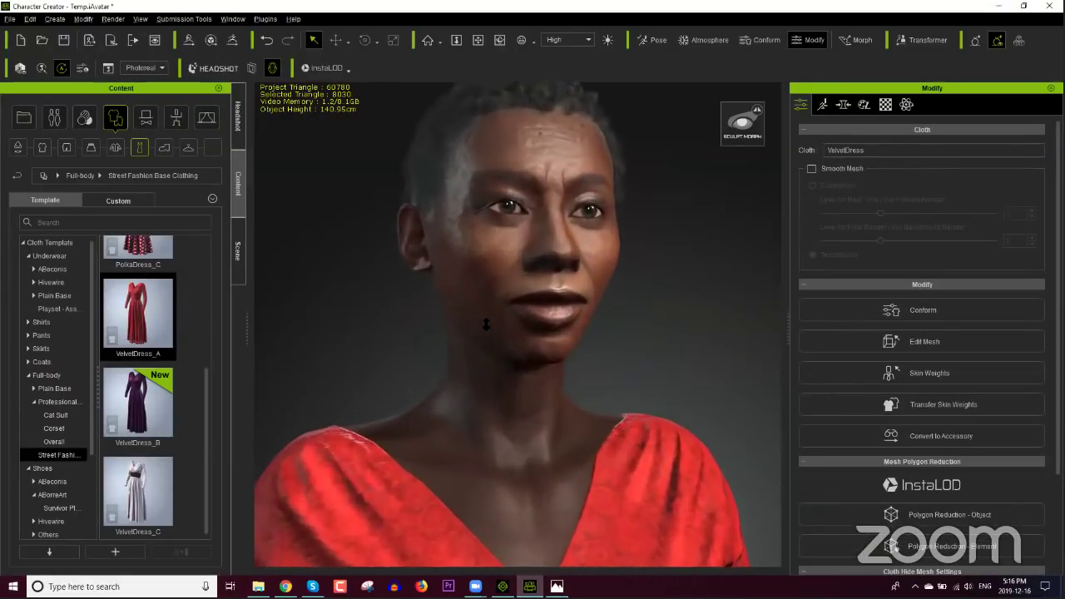
right_drag(480, 336, 532, 475)
right_drag(562, 522, 551, 441)
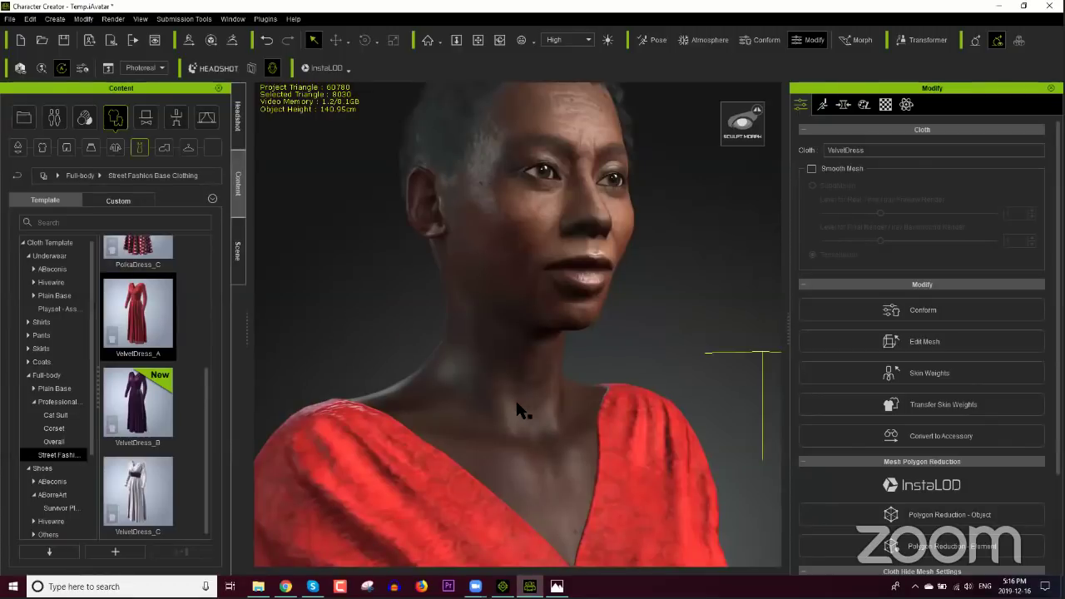
scroll(529, 333, down, 5)
scroll(551, 331, down, 3)
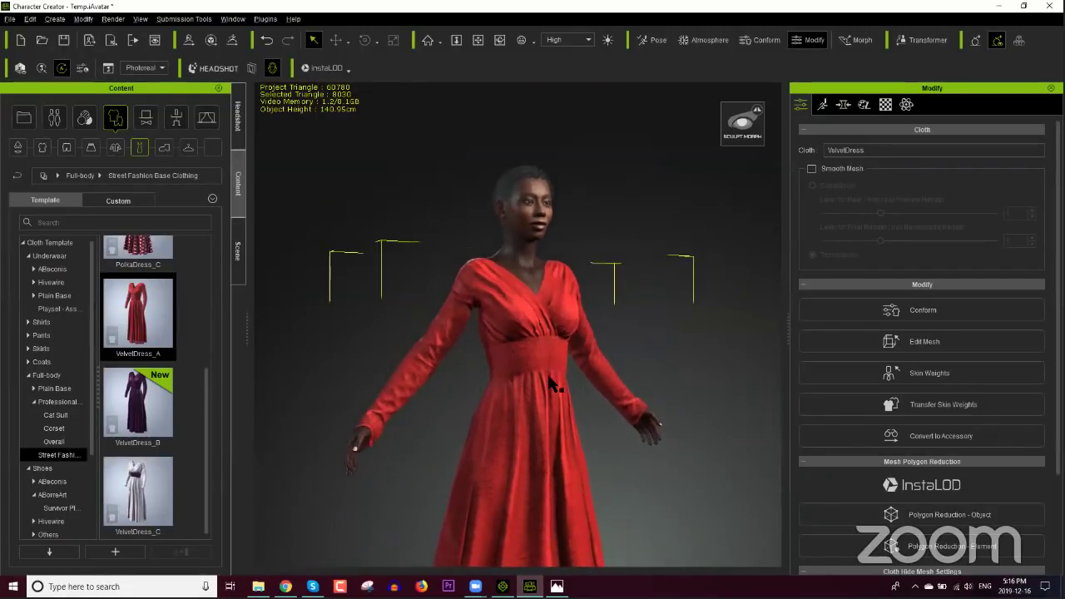
Step: Set up an FBX clothed-character export with Unreal preset, Mesh only and Delete Hidden Faces
click(9, 18)
mouse_move(63, 123)
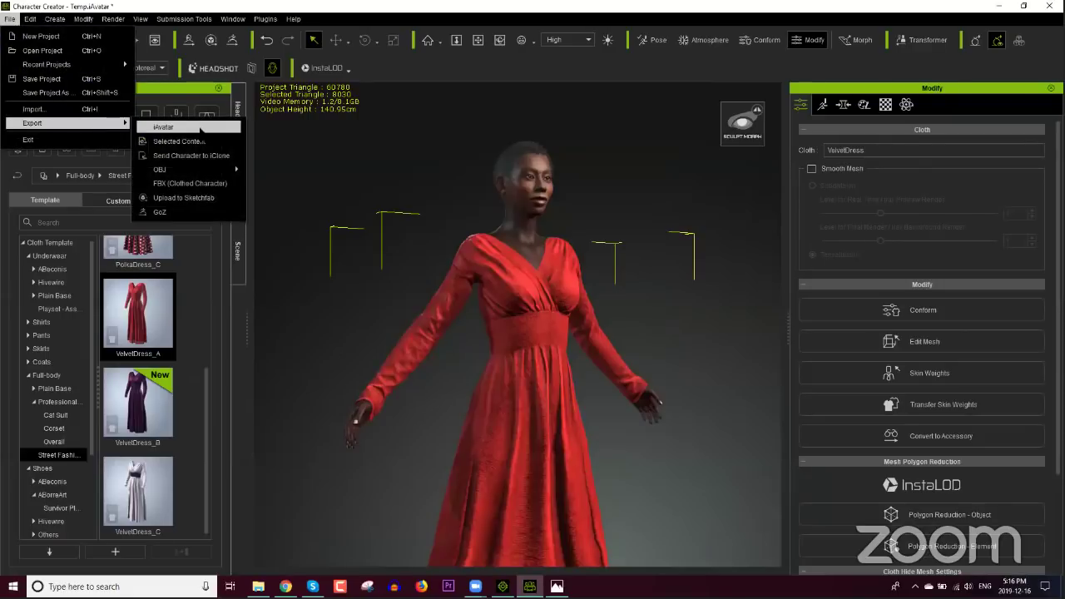
click(191, 183)
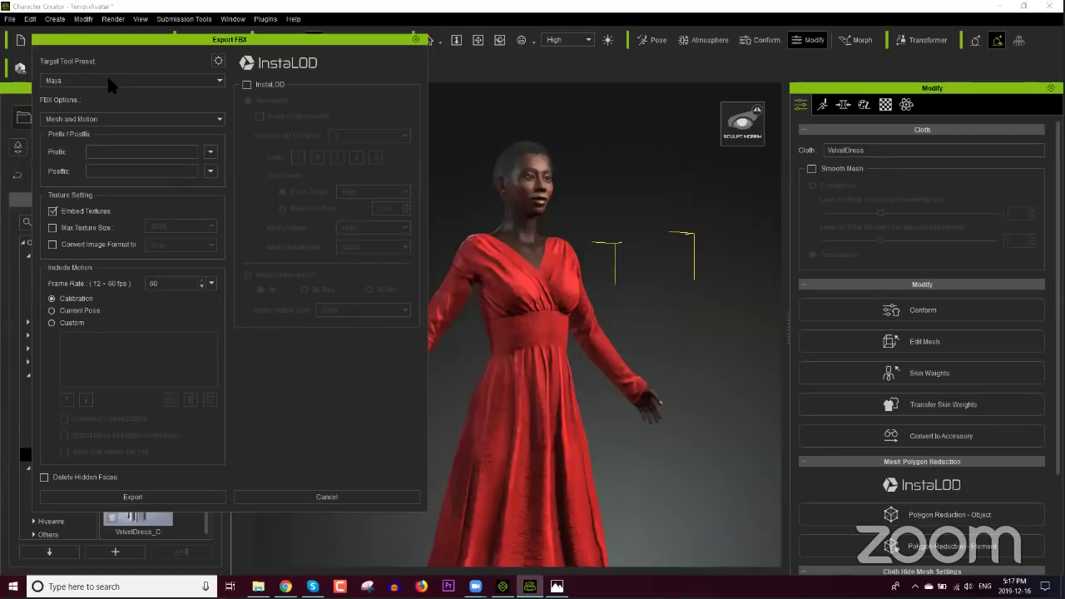
click(121, 80)
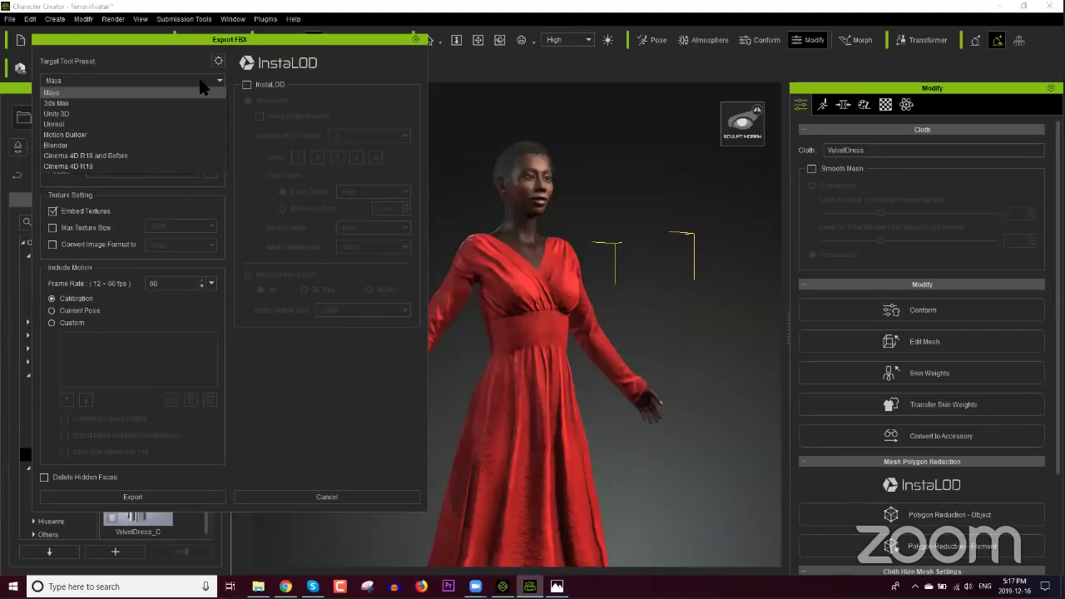
click(86, 124)
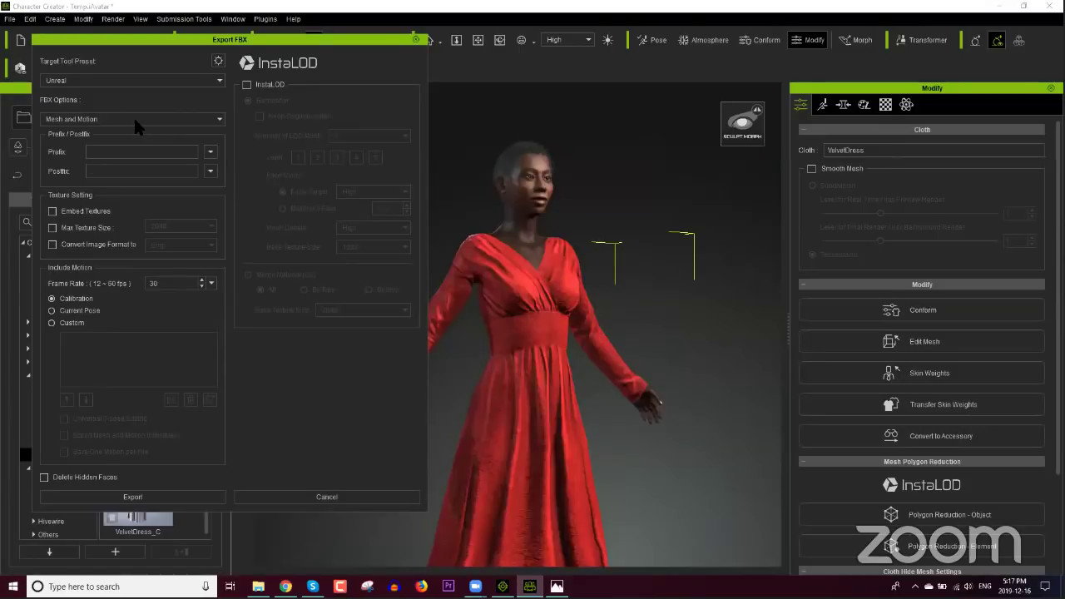
click(131, 117)
click(116, 126)
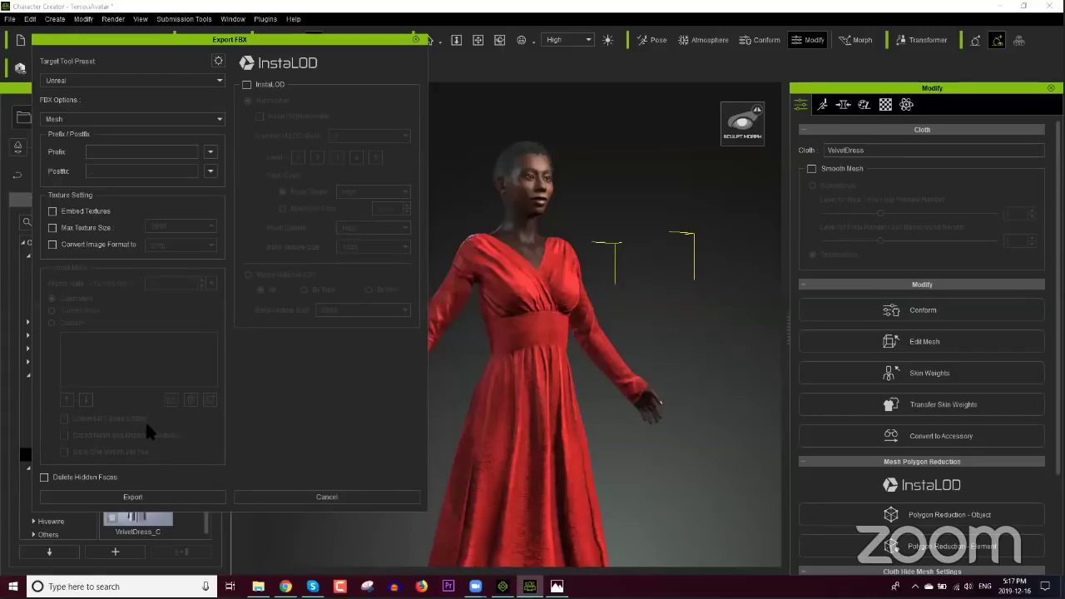
click(92, 477)
Step: Run the export, confirm the warning and save it as Sample on the Desktop
click(154, 496)
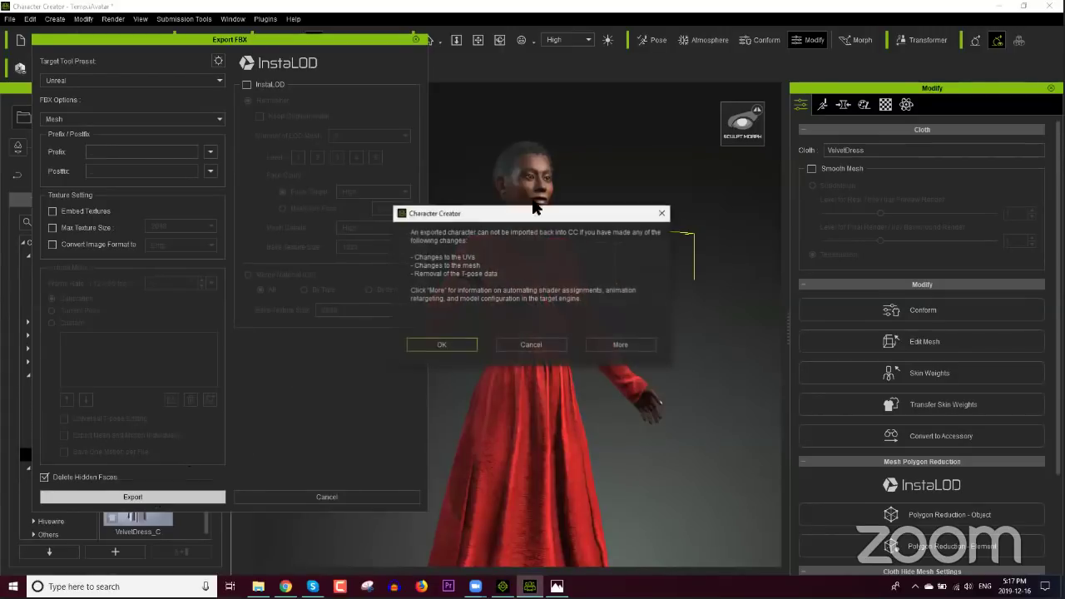
click(463, 337)
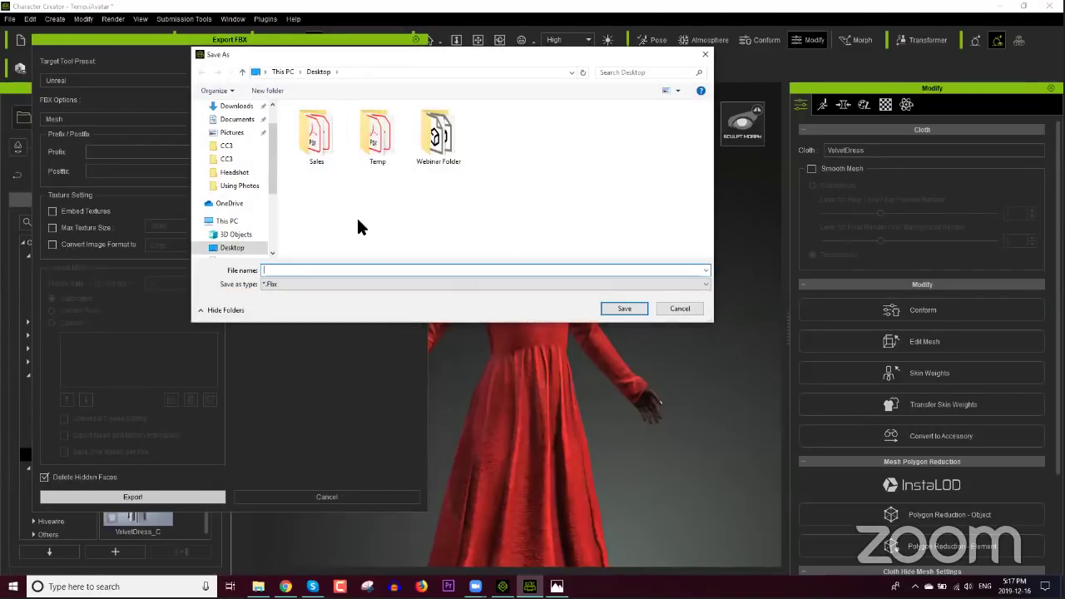
text(Sample)
click(622, 308)
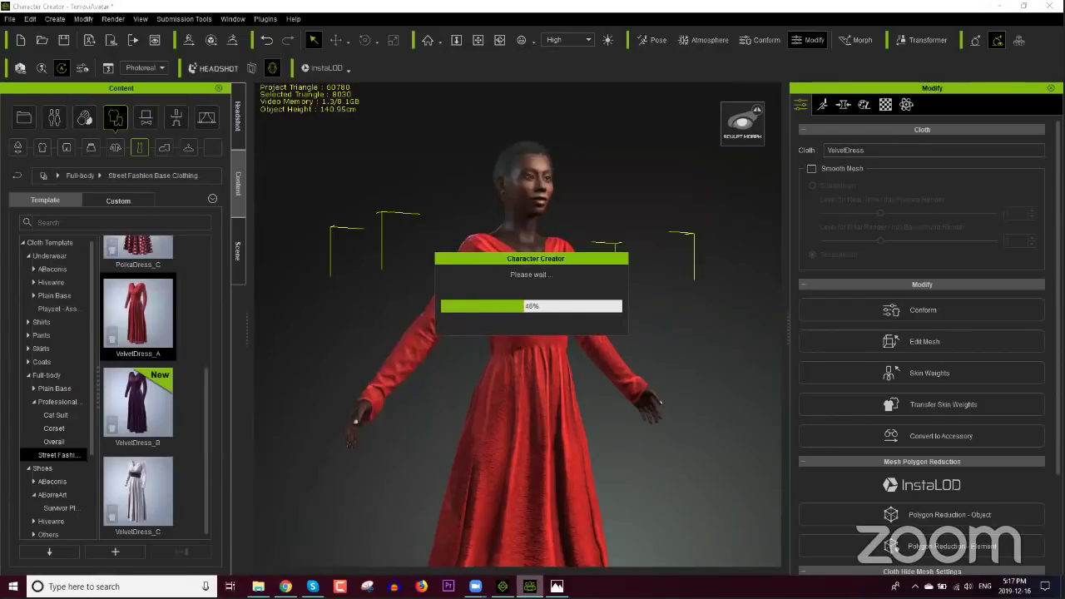
Step: Show the desktop with Win+D and start the Epic Games Launcher to its Unreal Engine library
mouse_move(475, 586)
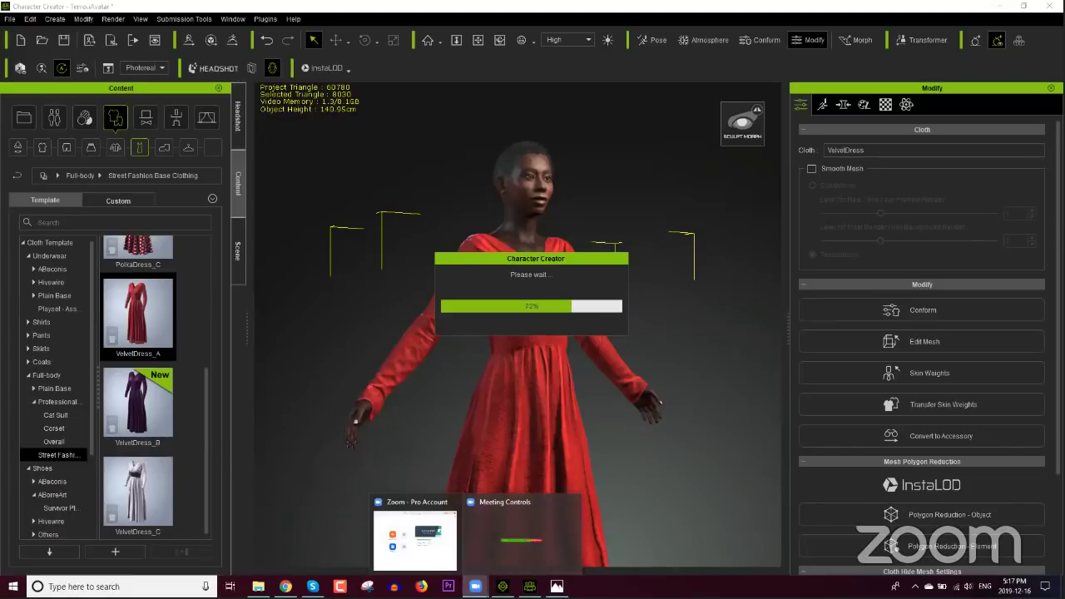
key(super+d)
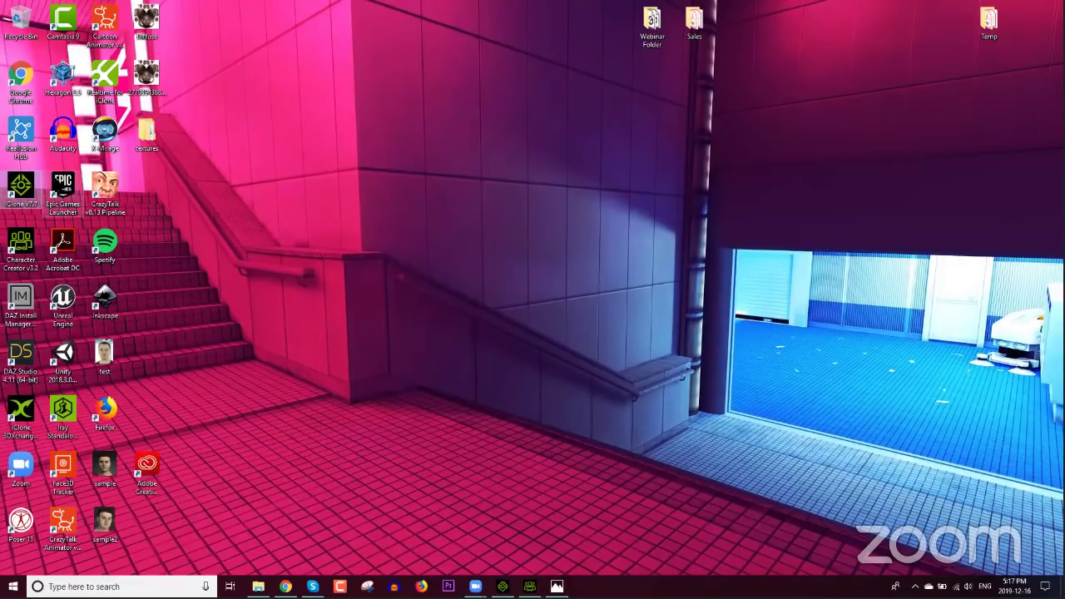
double_click(63, 190)
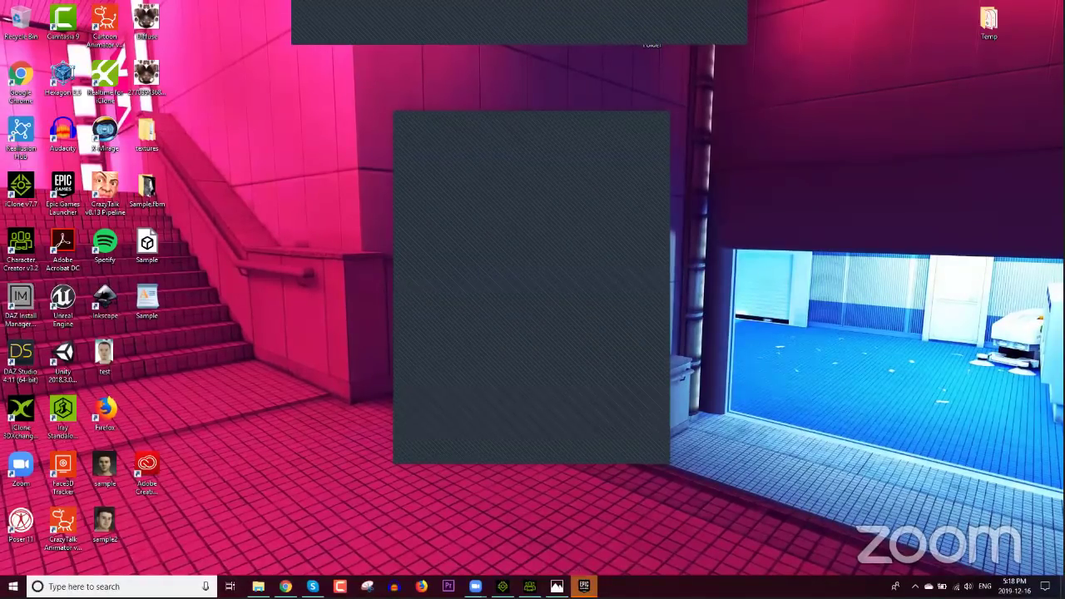
mouse_move(557, 586)
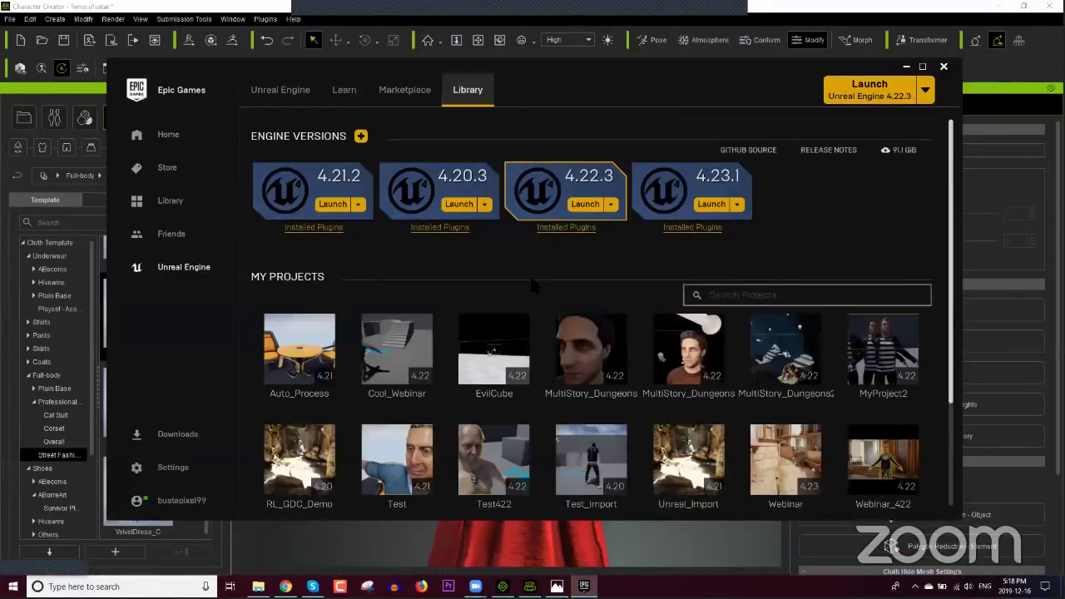
Step: Launch Unreal Engine 4.22.3 and switch back to Character Creator
click(585, 204)
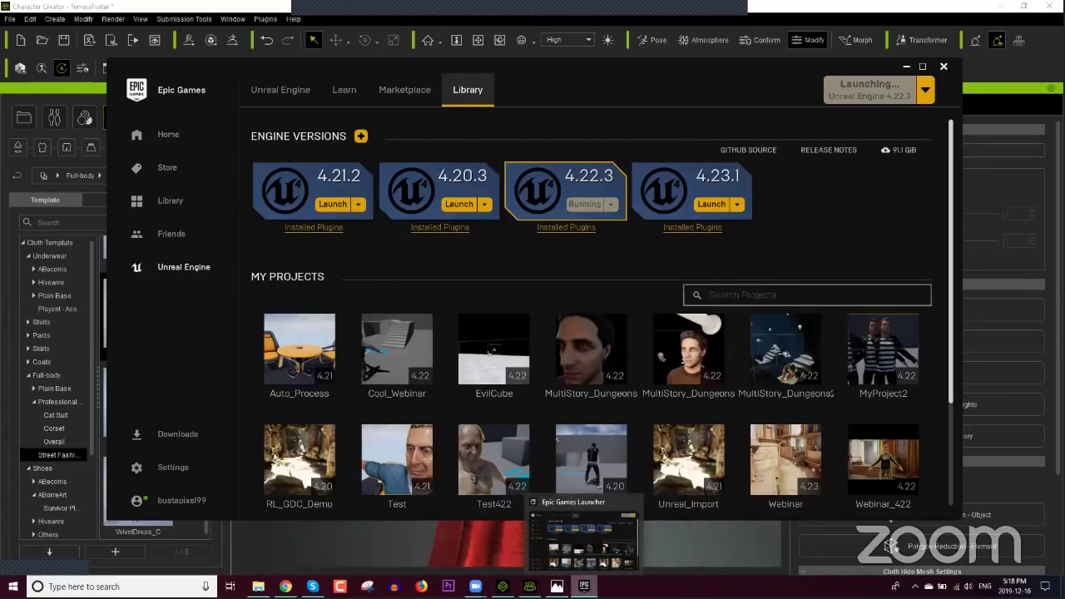
click(529, 585)
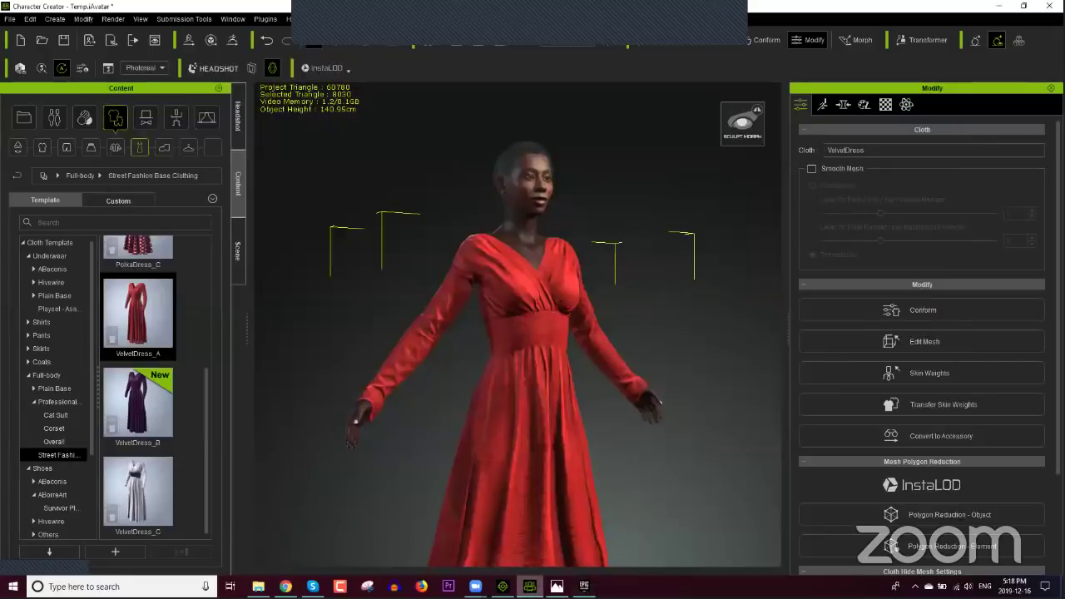
Step: Open the Headshot tools, zoom onto the face and exit Sculpt Morph mode
click(238, 116)
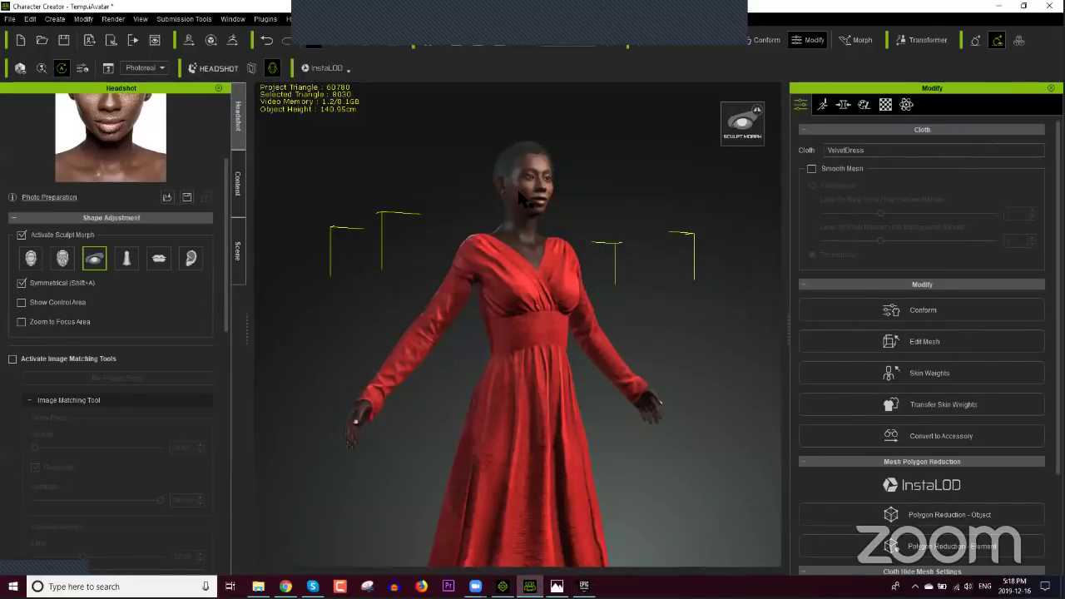
scroll(519, 166, up, 5)
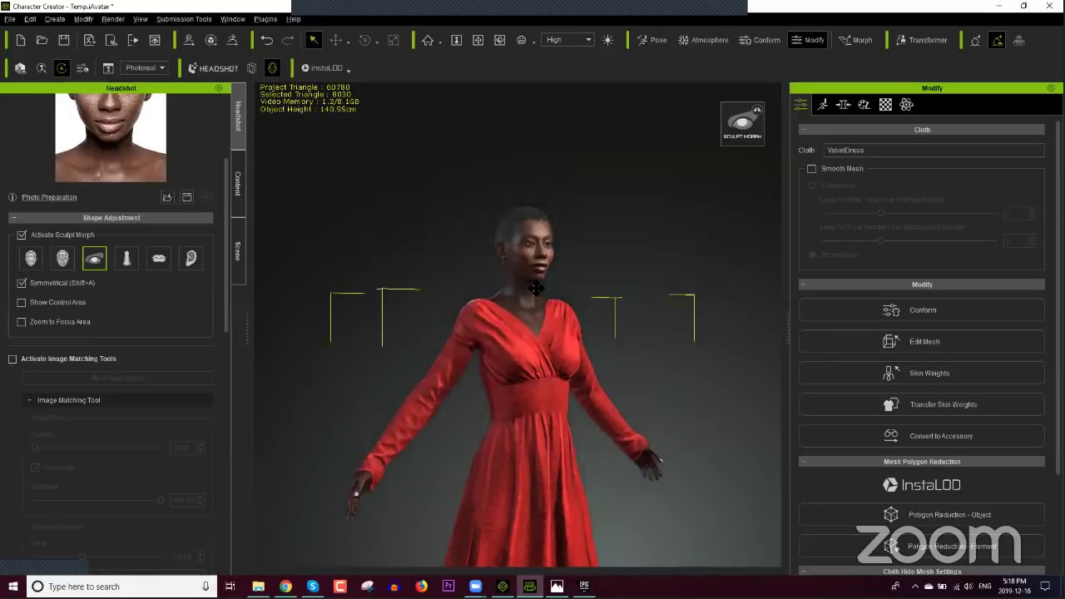
scroll(517, 288, up, 5)
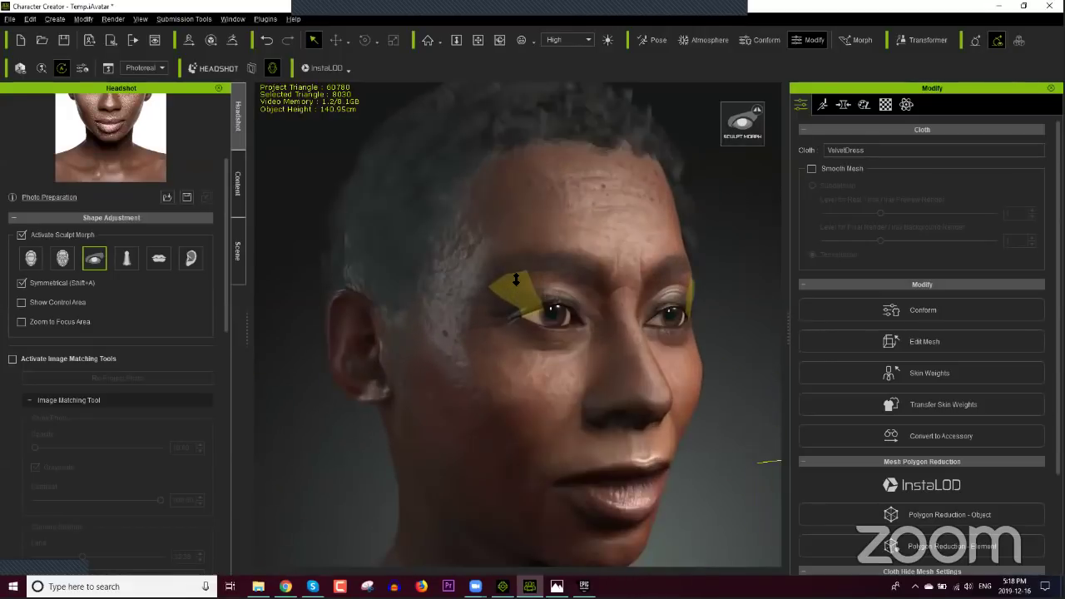
middle_drag(497, 391, 536, 404)
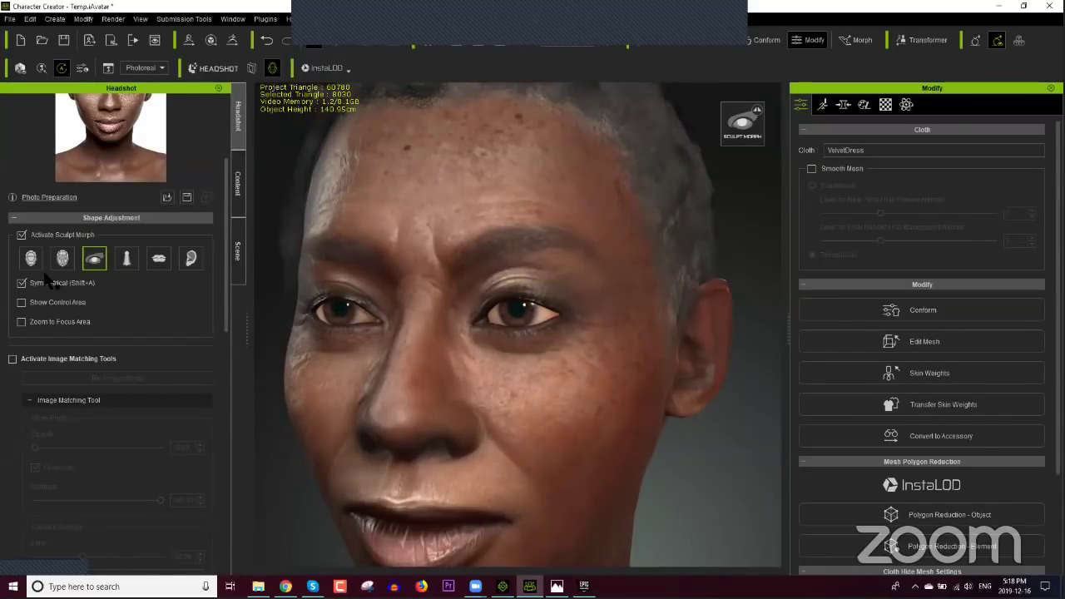
key(Escape)
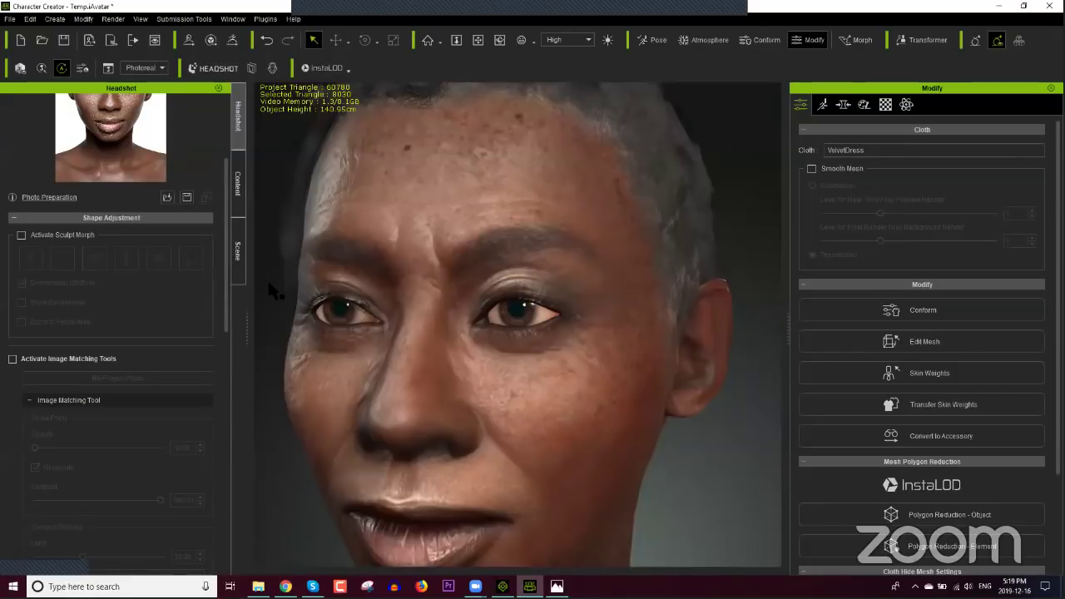
Step: Filter the Skin library to Essential Skin and High Resolution, then select CC3_RTL's High Resolution folder
click(238, 224)
click(232, 201)
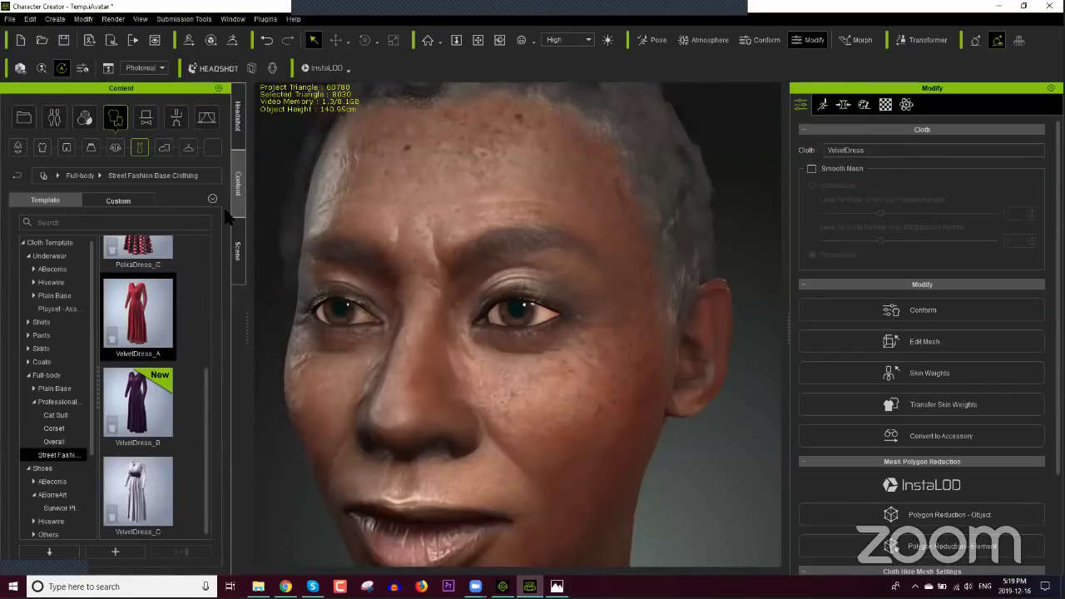
click(84, 119)
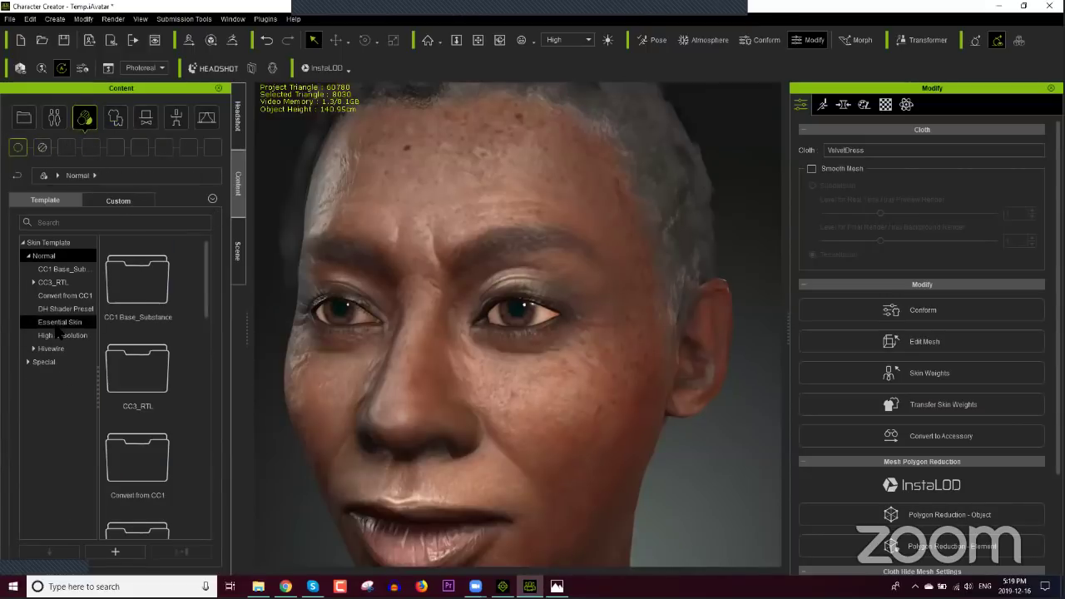
click(58, 324)
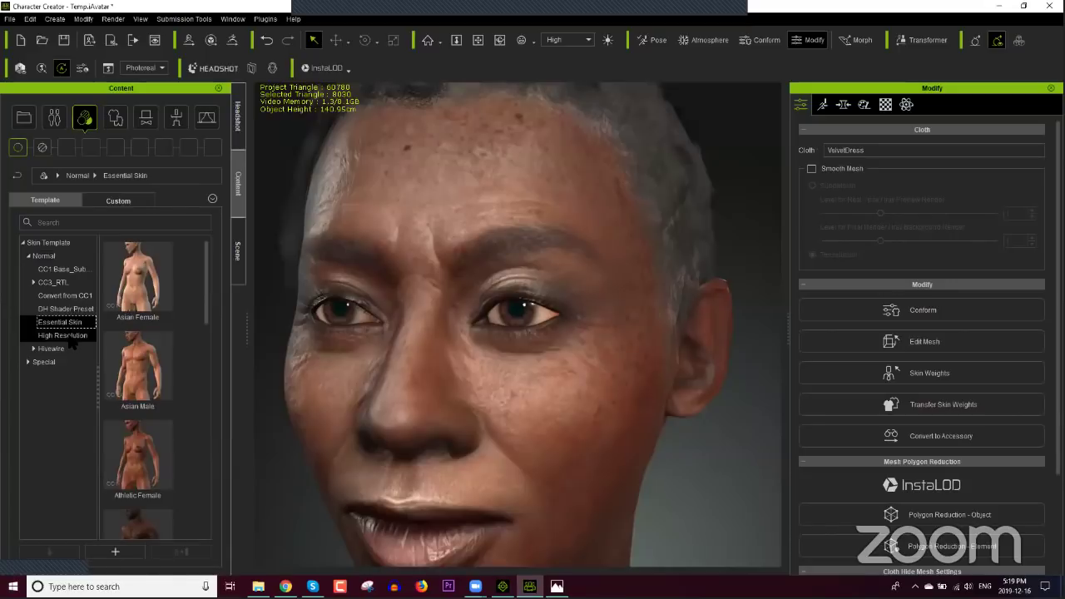
click(66, 336)
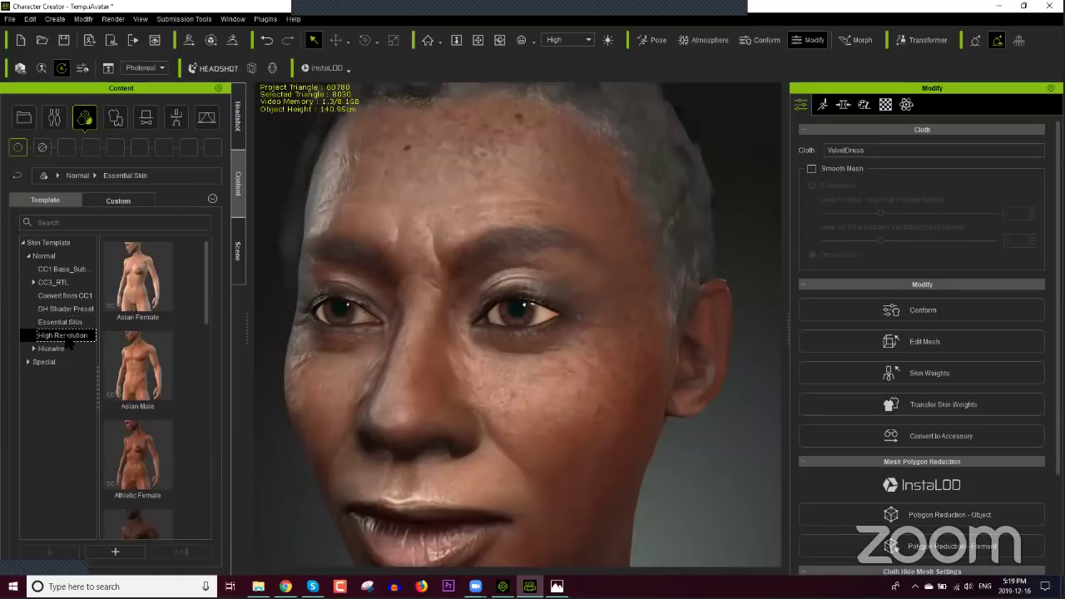
double_click(47, 284)
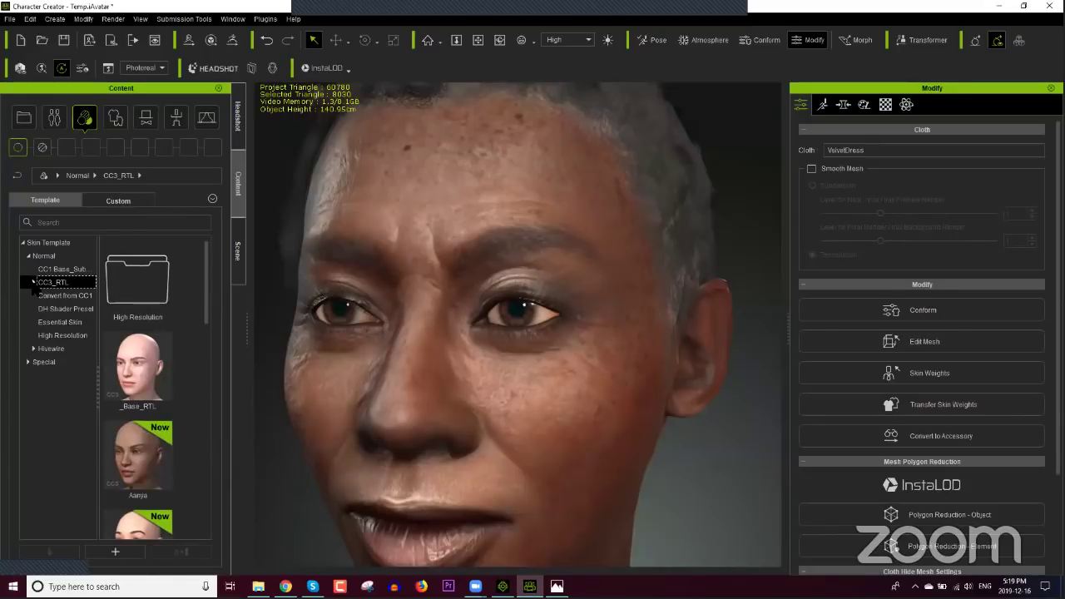
click(58, 297)
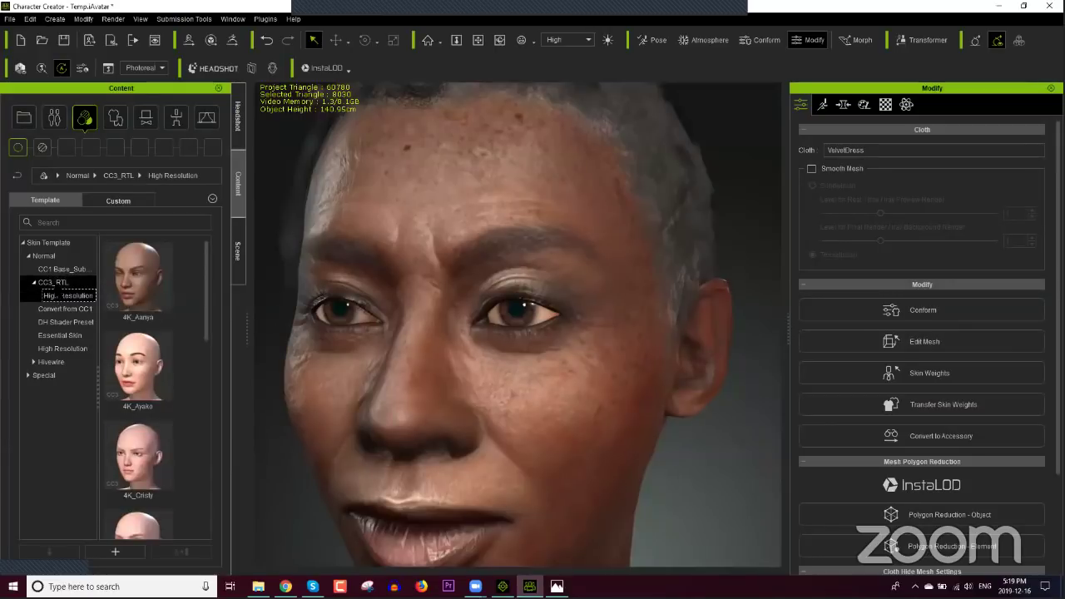
Step: Scroll through the 4K skins and briefly view, then close, the headshot workflow image
mouse_move(176, 328)
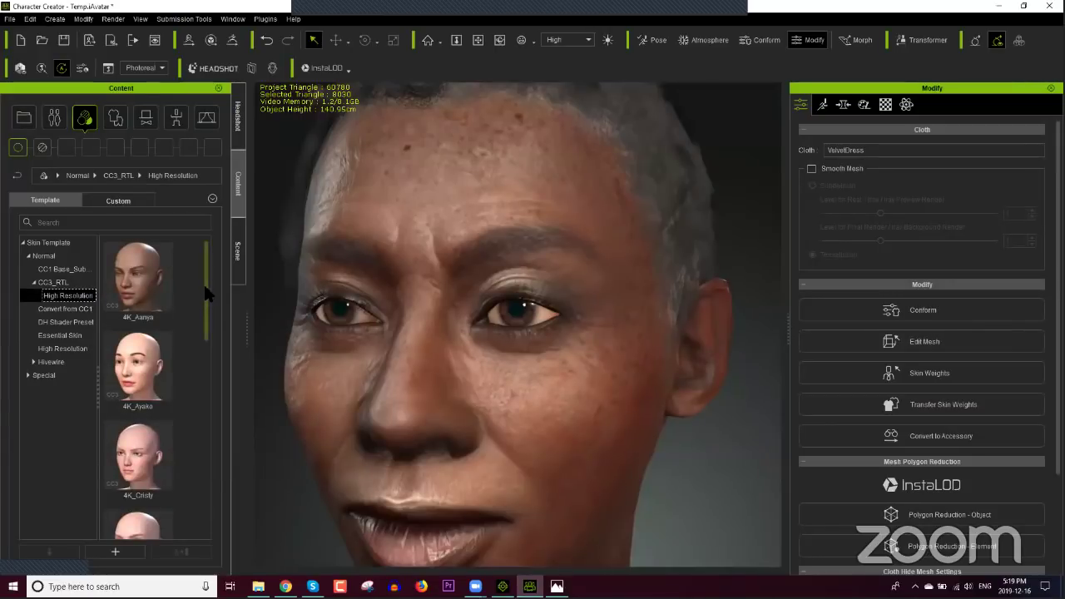
drag(206, 293, 205, 376)
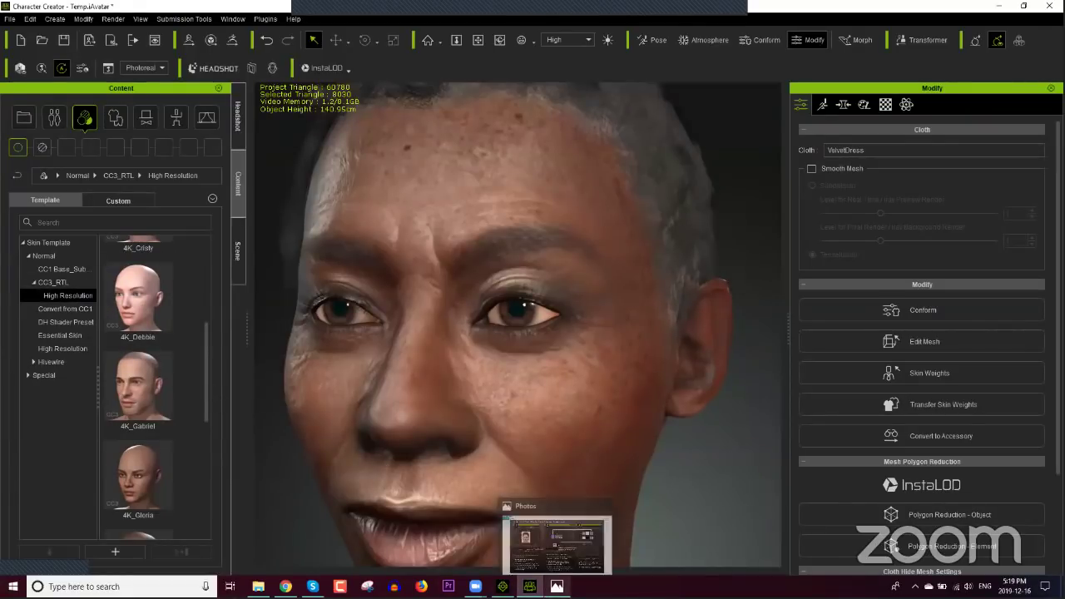
click(557, 587)
key(alt+F4)
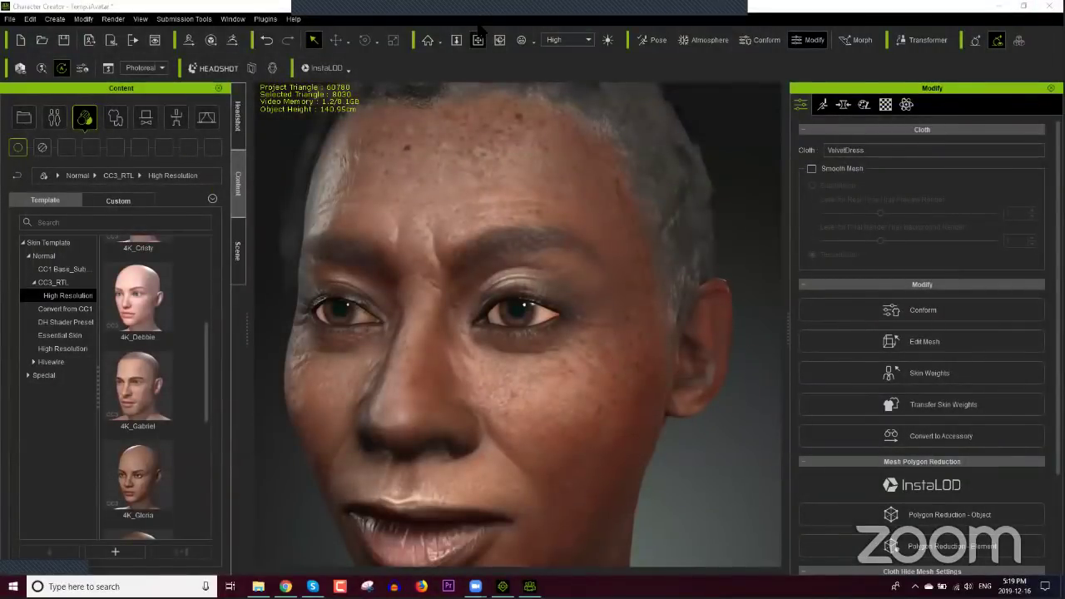
mouse_move(547, 13)
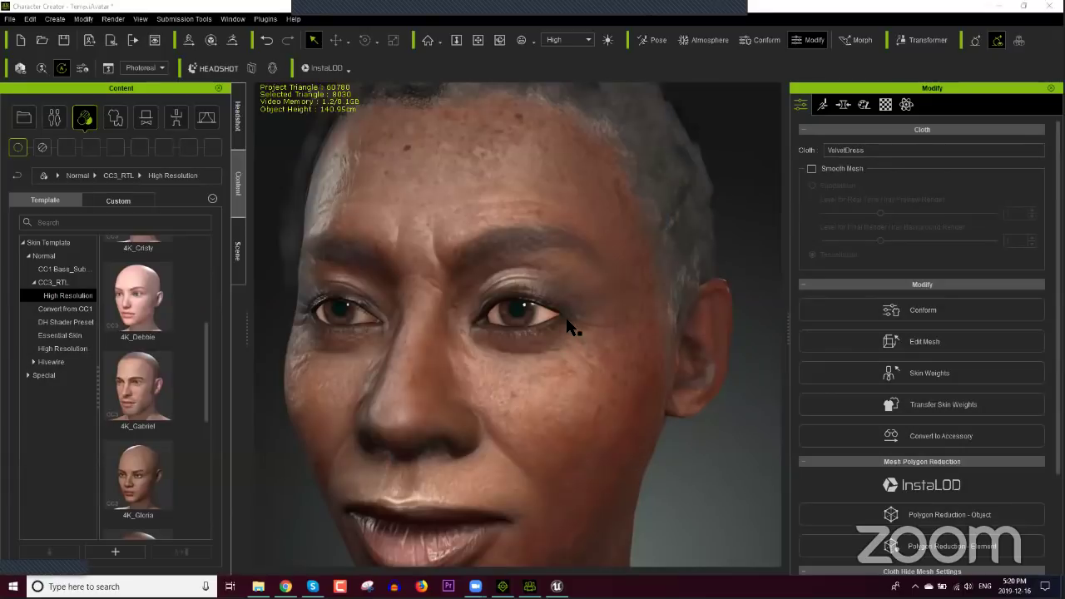
Step: Zoom out to the full body, toggle Edit Mesh on and off, and show the Scene list
middle_drag(535, 380, 534, 211)
scroll(527, 352, down, 5)
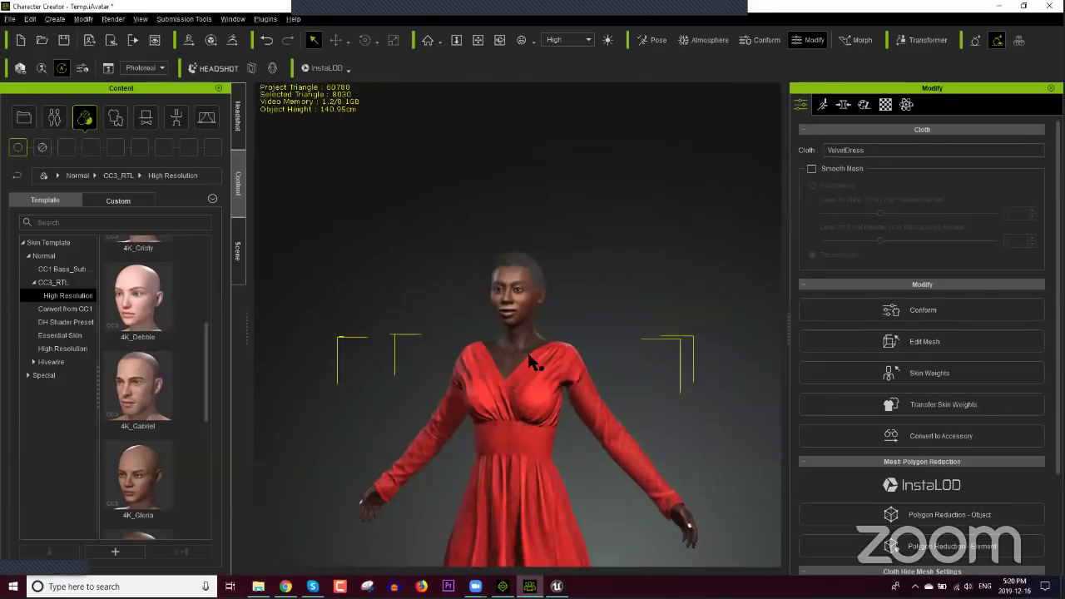
right_drag(533, 240, 565, 329)
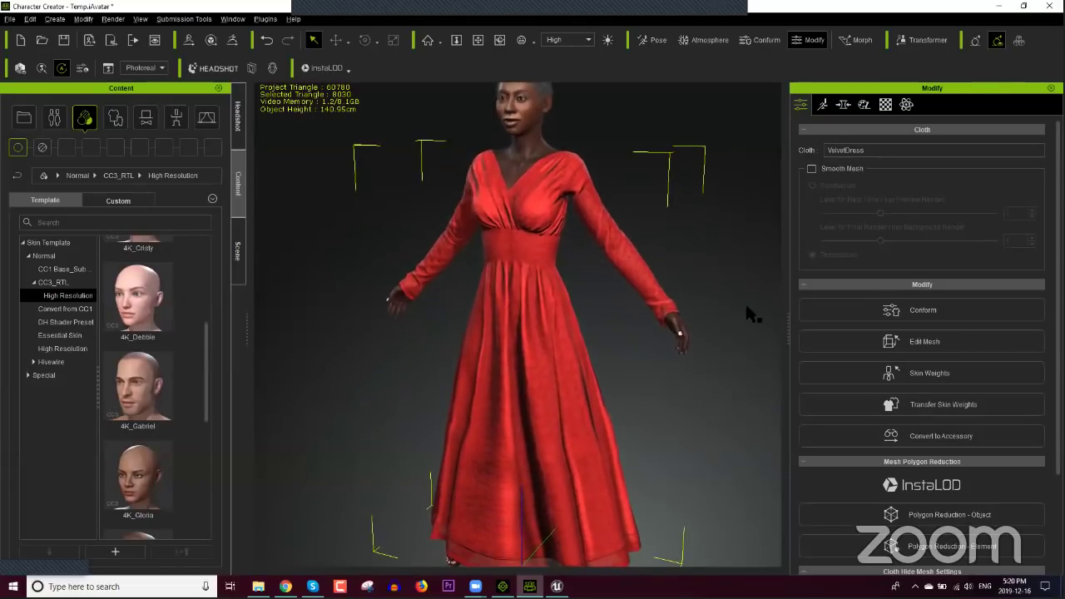
click(917, 343)
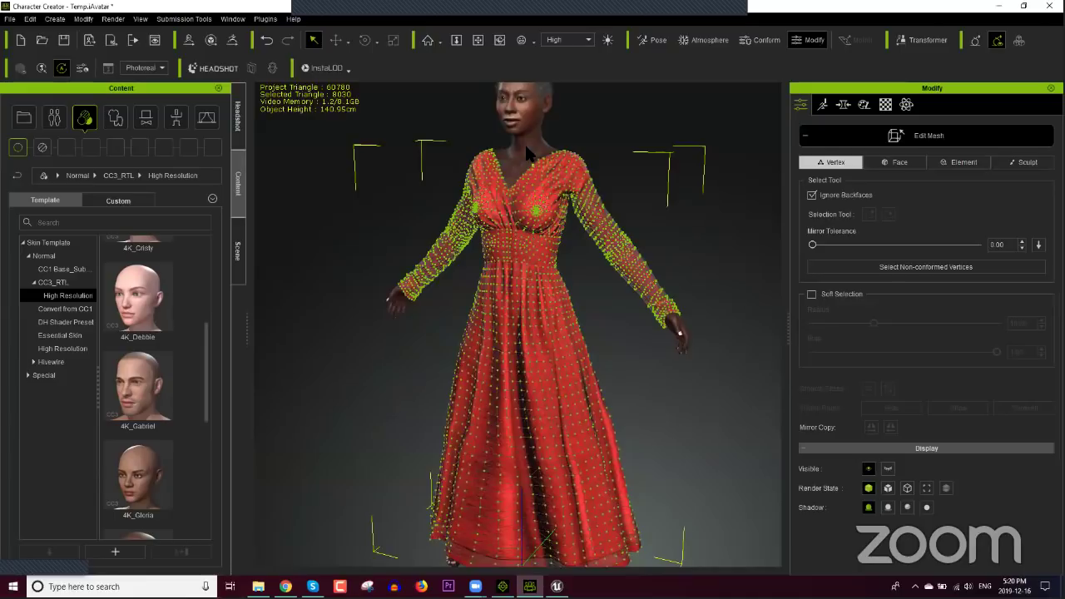
click(917, 142)
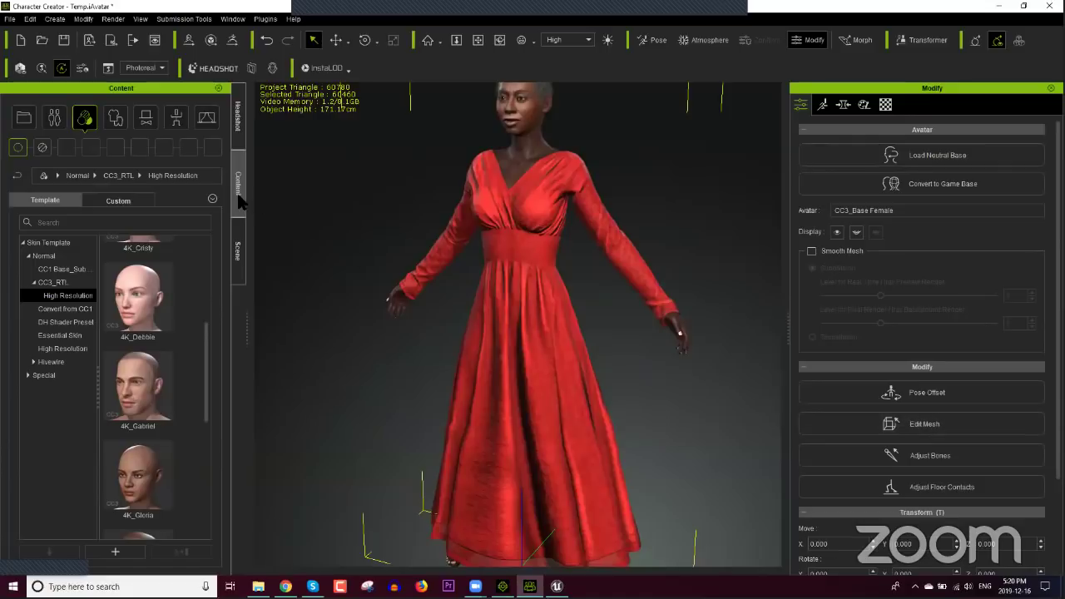
click(238, 250)
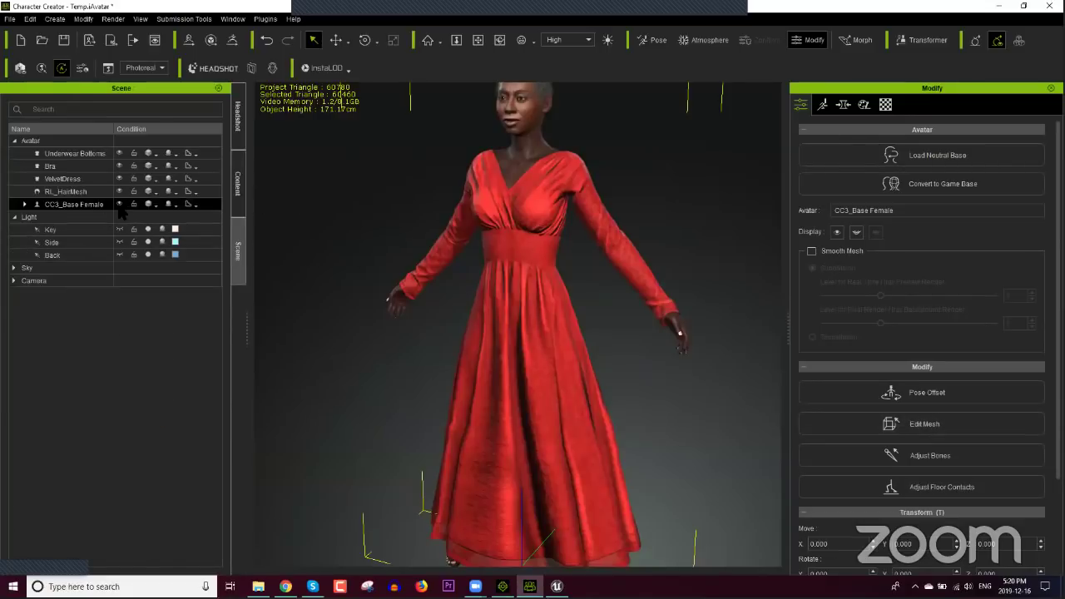
Step: Select VelvetDress, enter mesh editing and toggle the dress's visibility off
ctrl+click(121, 180)
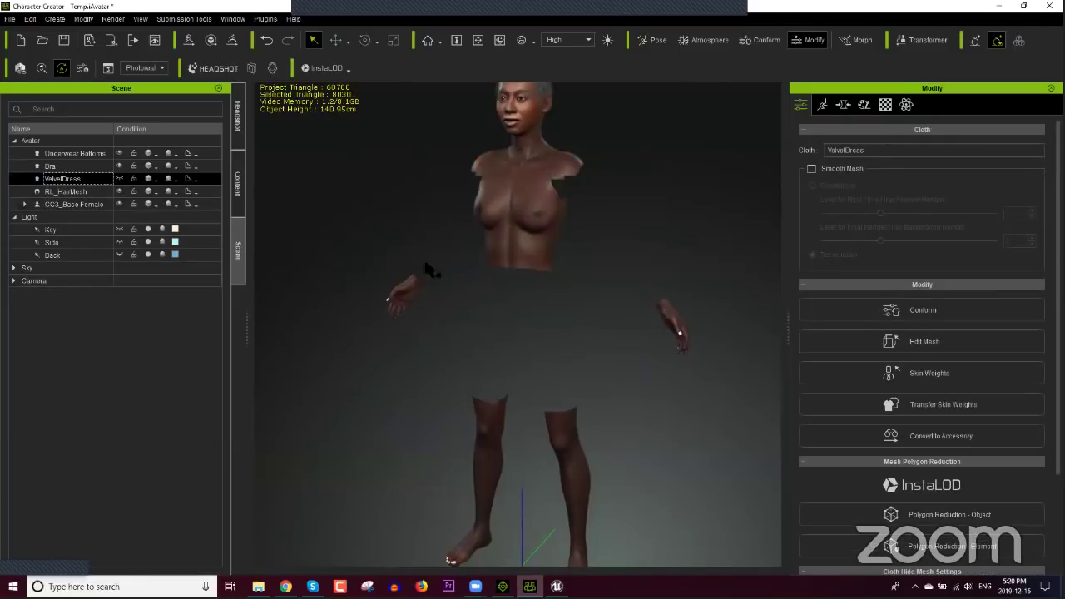
right_drag(696, 281, 309, 311)
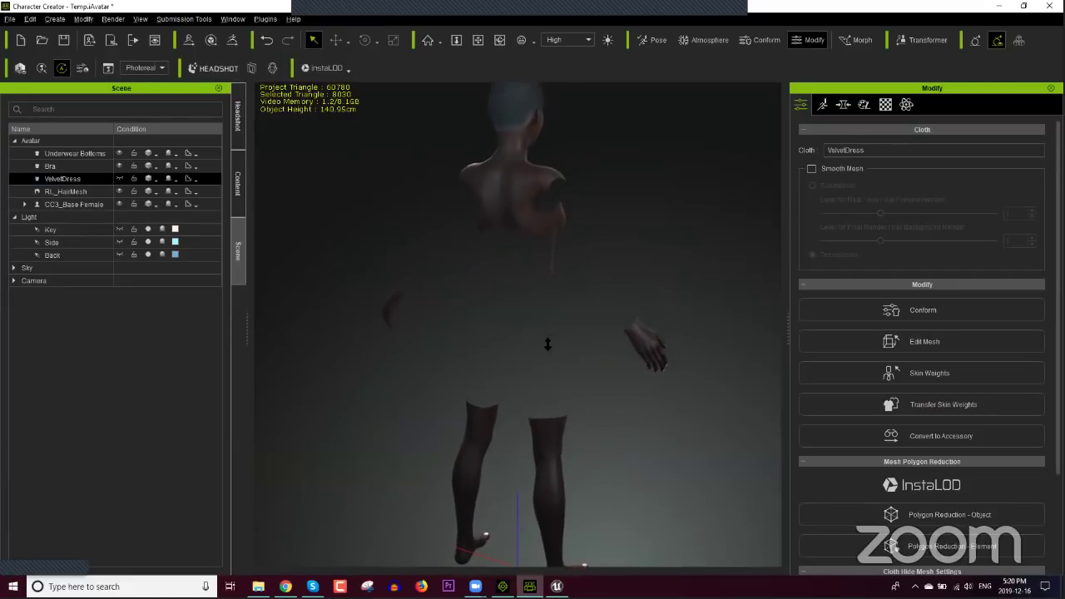
click(913, 341)
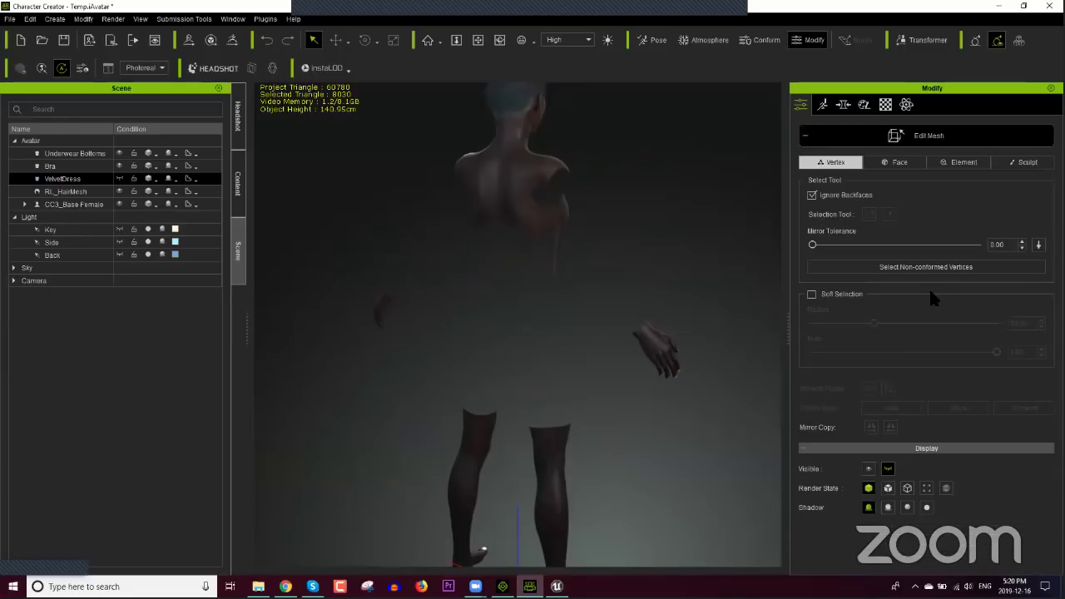
click(868, 469)
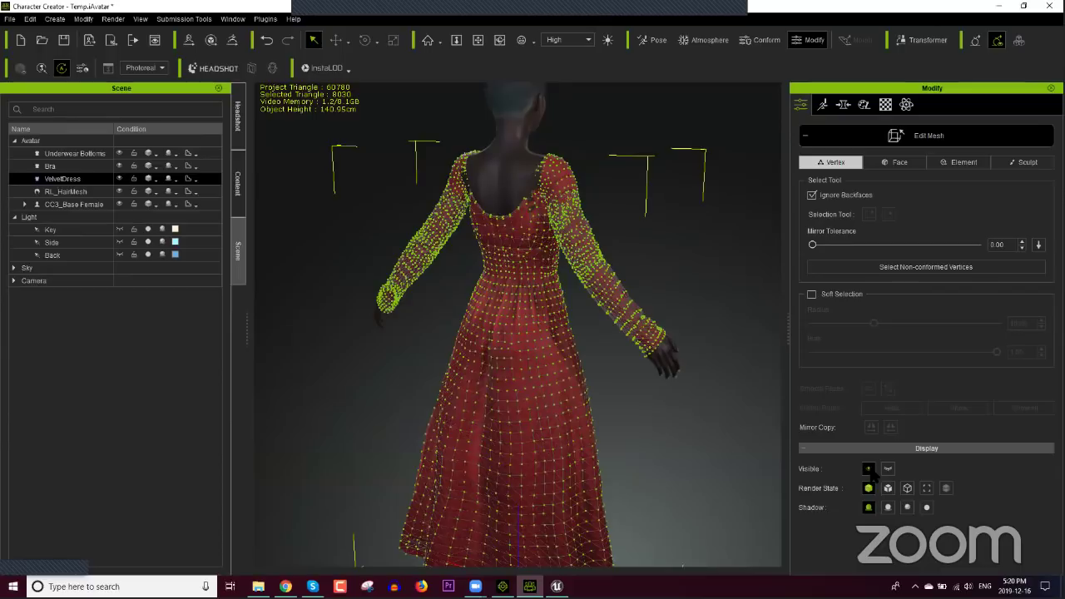
click(869, 469)
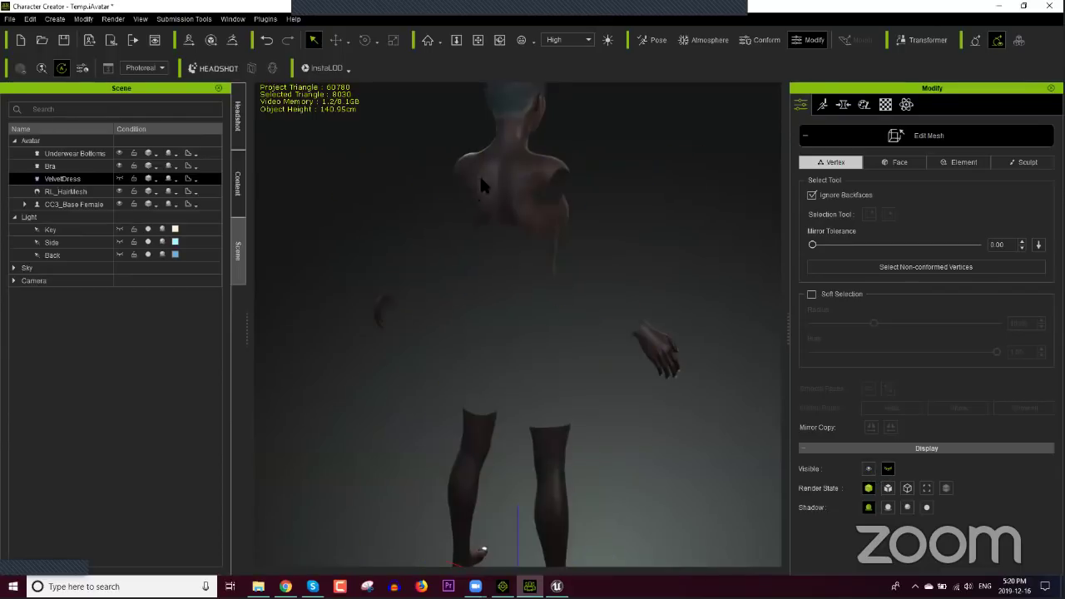
Step: Box-select CC3_Base_Female body vertices, test hiding them, then reselect VelvetDress
ctrl+click(83, 193)
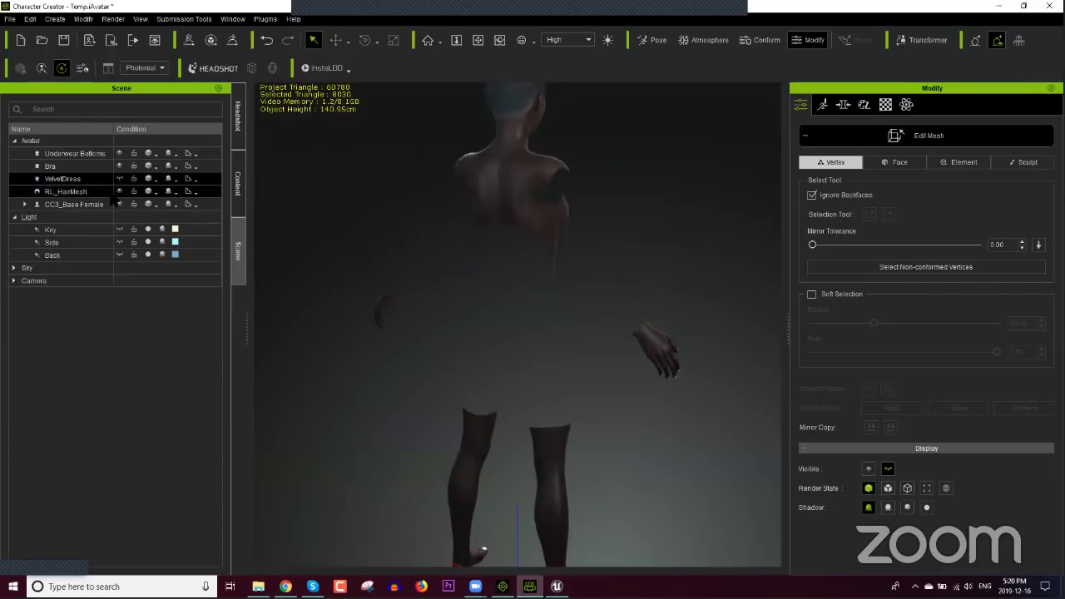
click(74, 204)
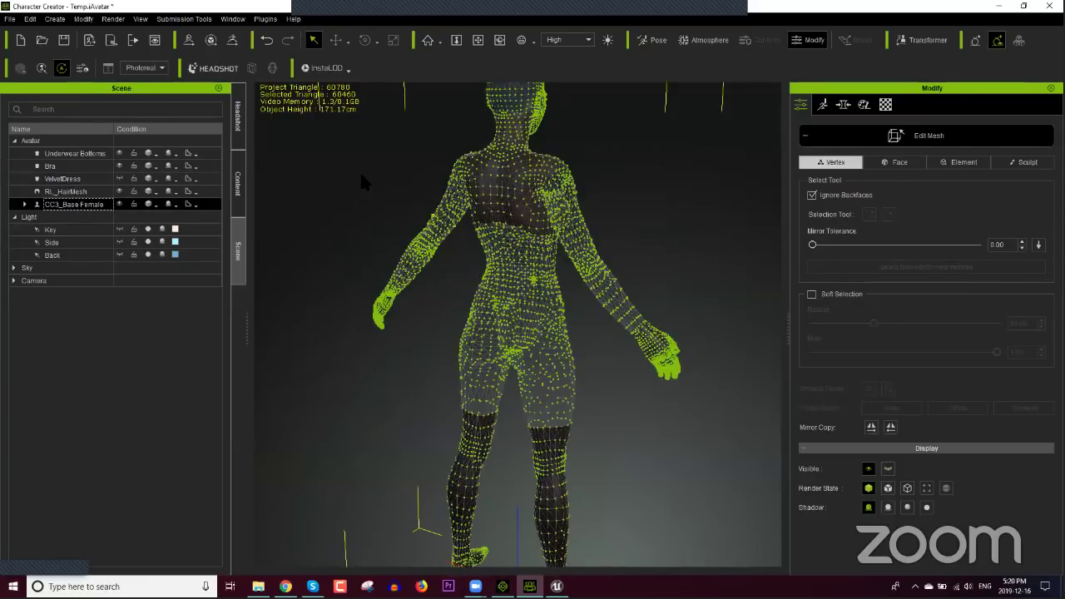
drag(333, 158, 752, 494)
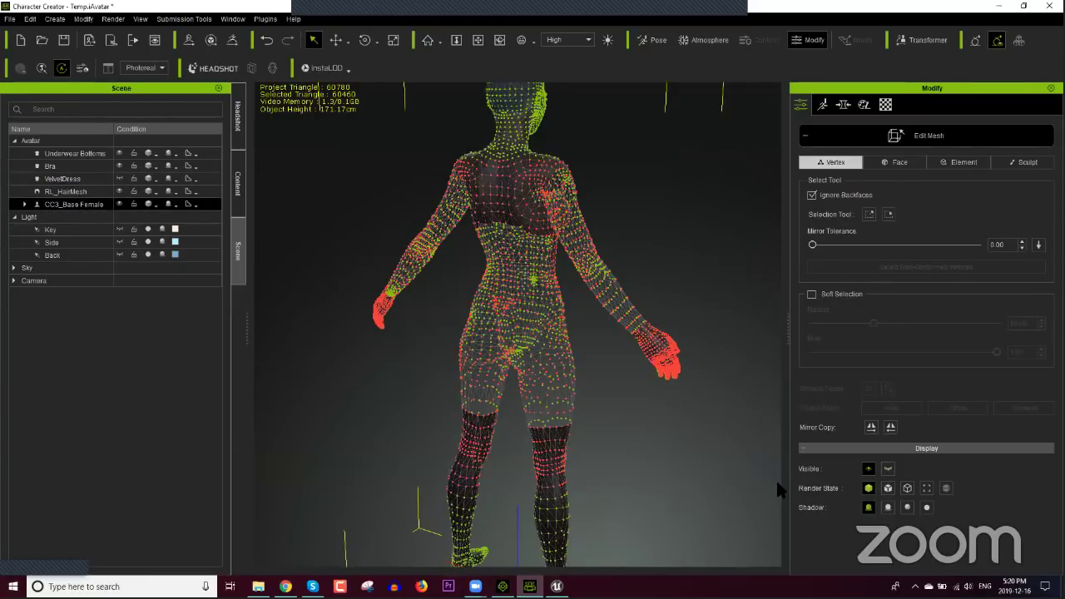
click(869, 470)
click(869, 471)
click(564, 336)
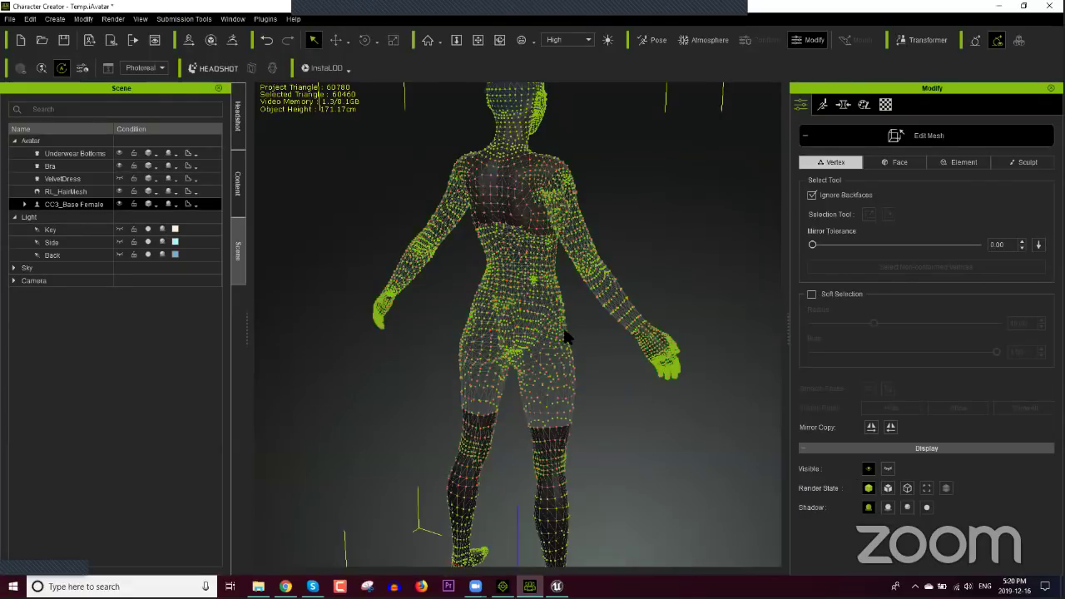
click(566, 385)
click(71, 179)
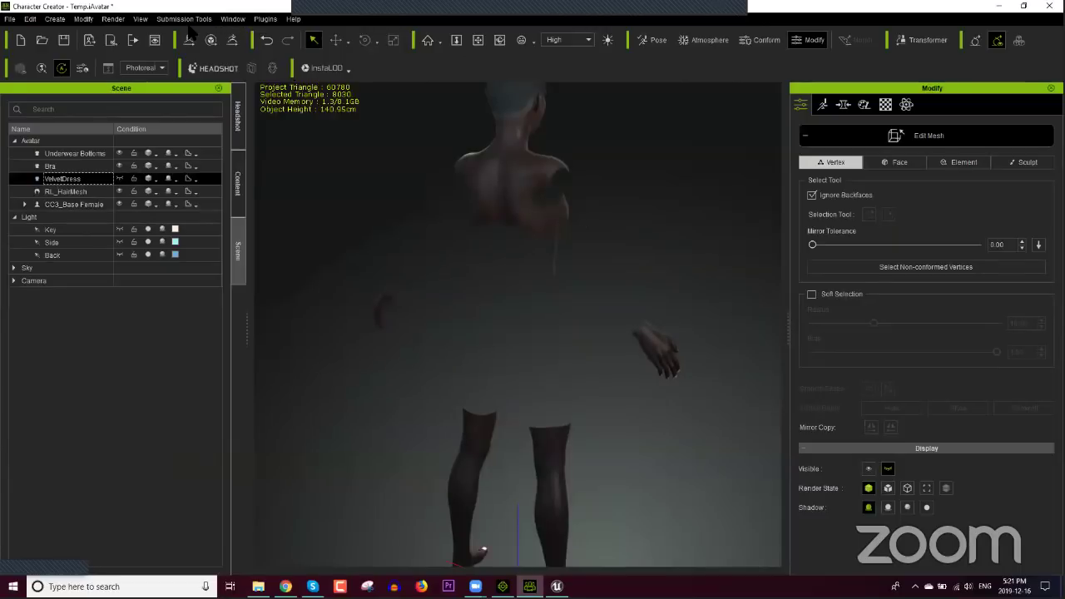
Step: Switch the mesh selection mode from Vertex to Face, then Element
click(232, 18)
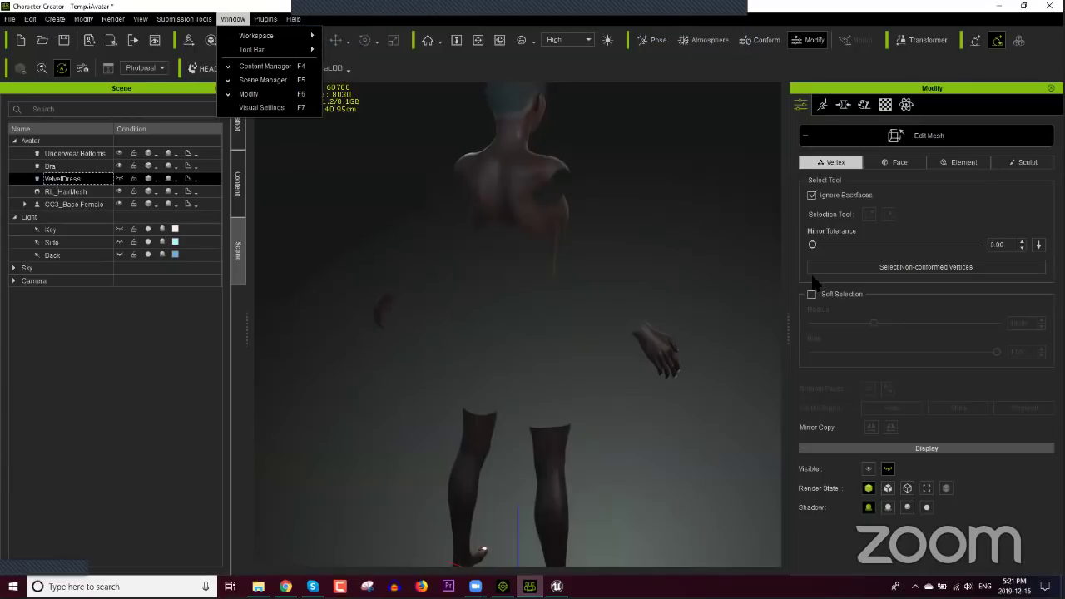
click(907, 165)
click(905, 163)
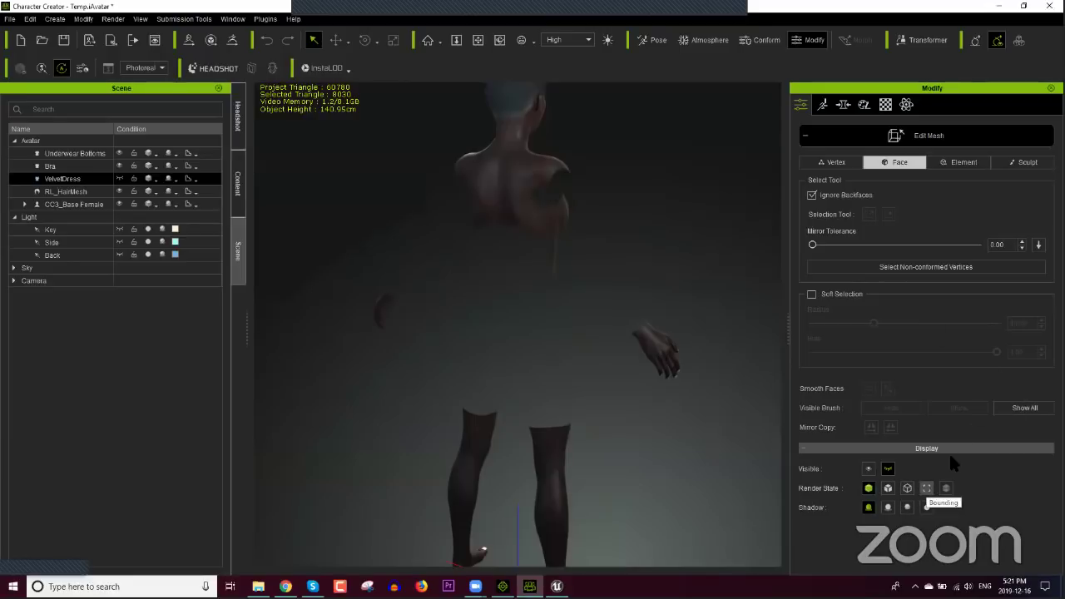
click(950, 168)
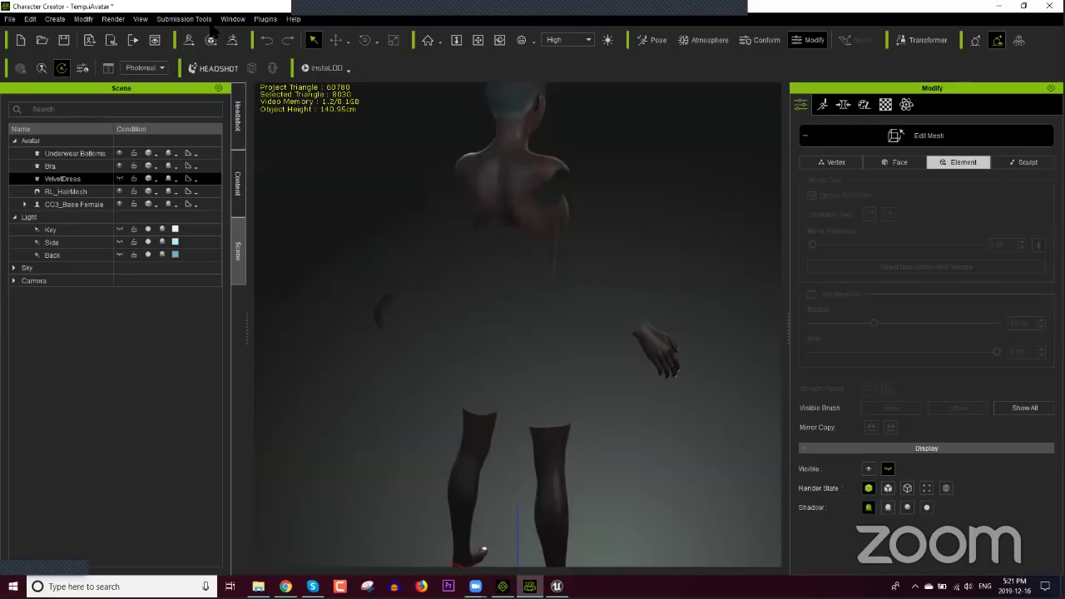
click(137, 18)
mouse_move(120, 18)
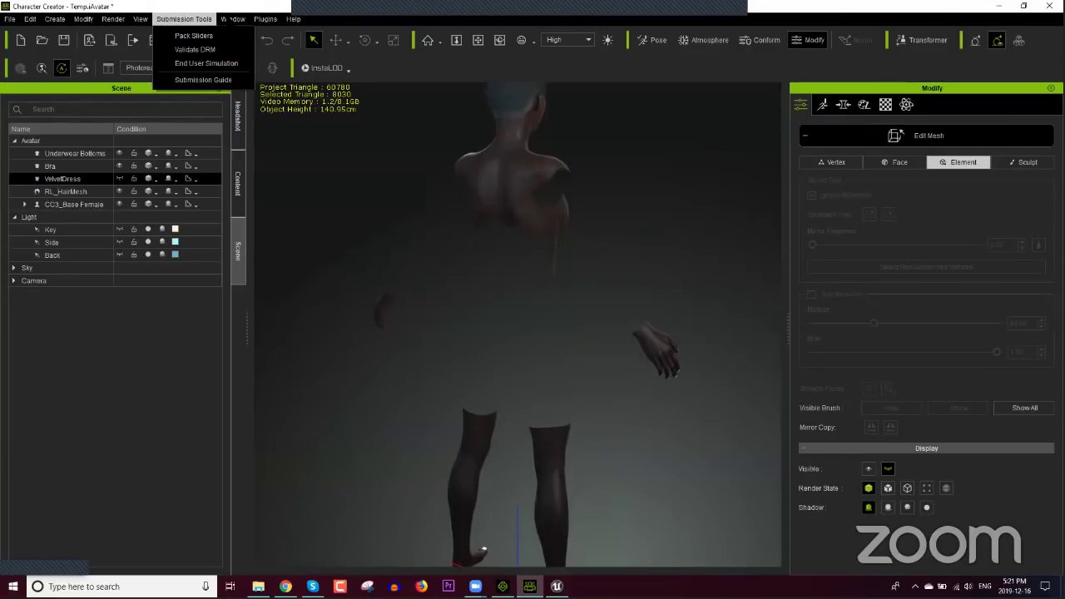
mouse_move(54, 19)
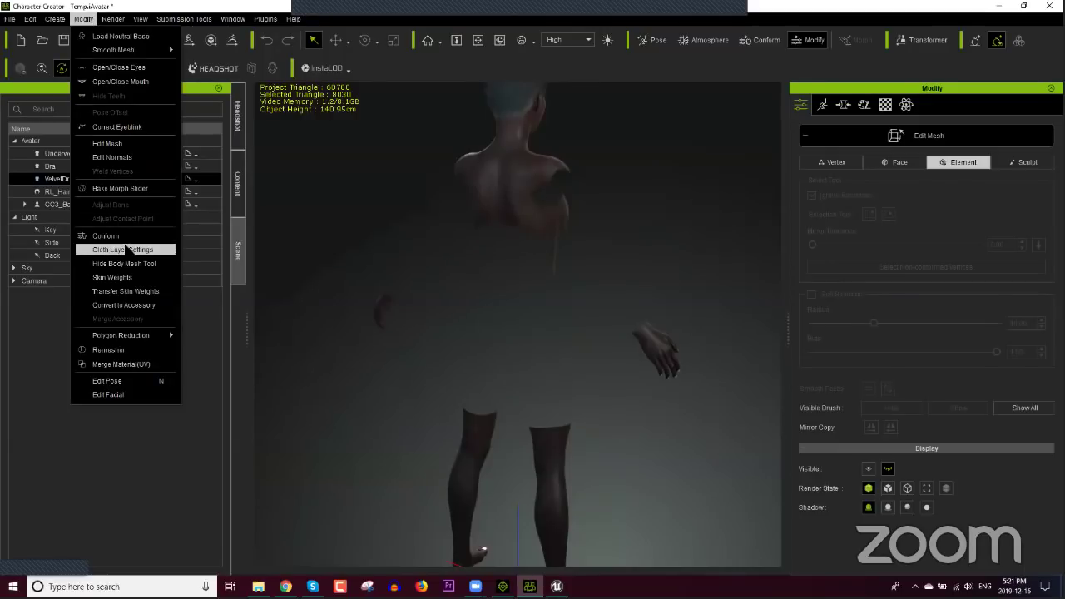
Step: Open the Hide Body Mesh Tool for the dress and toggle the torso and lower-leg parts
click(123, 256)
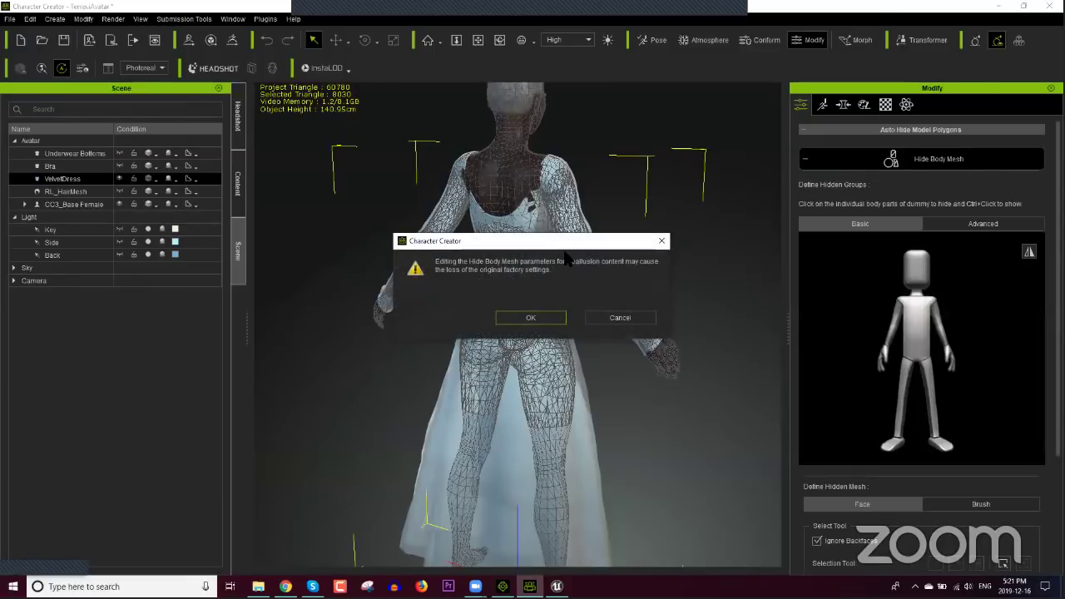
click(538, 315)
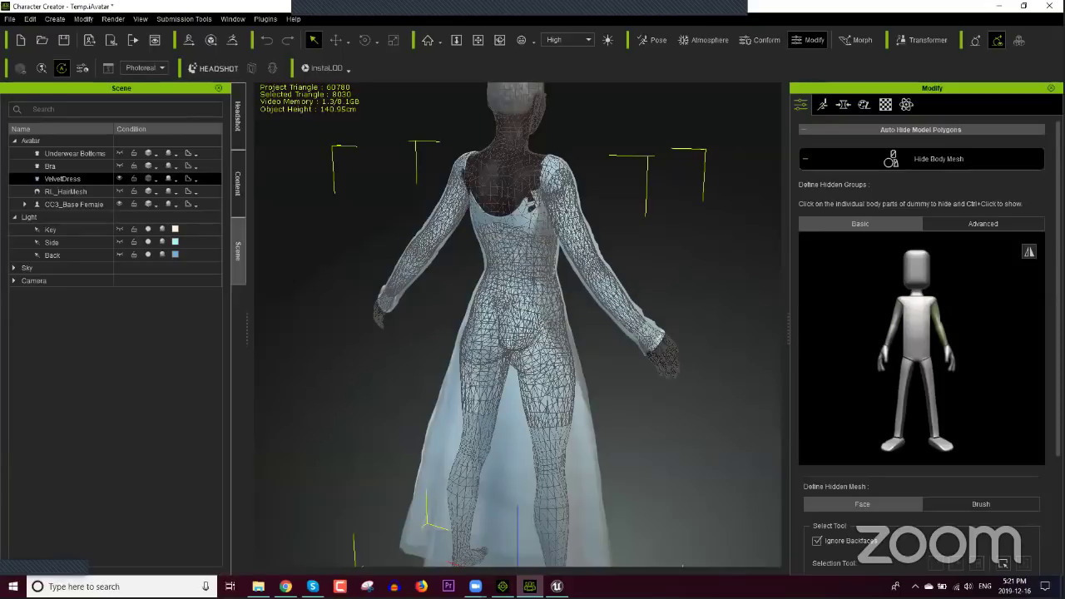
click(969, 224)
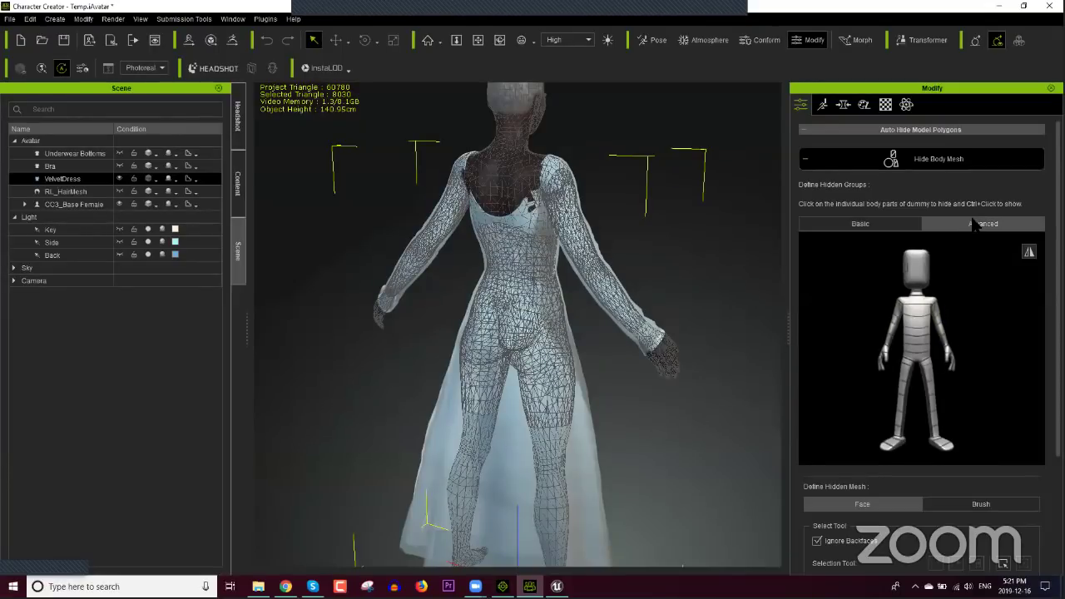
click(881, 226)
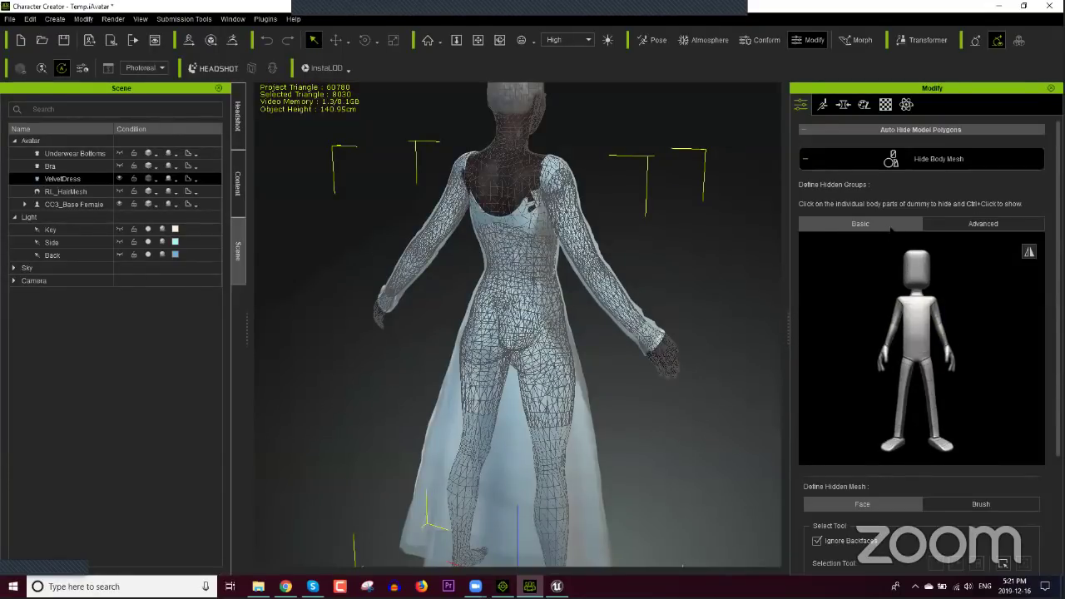
click(910, 323)
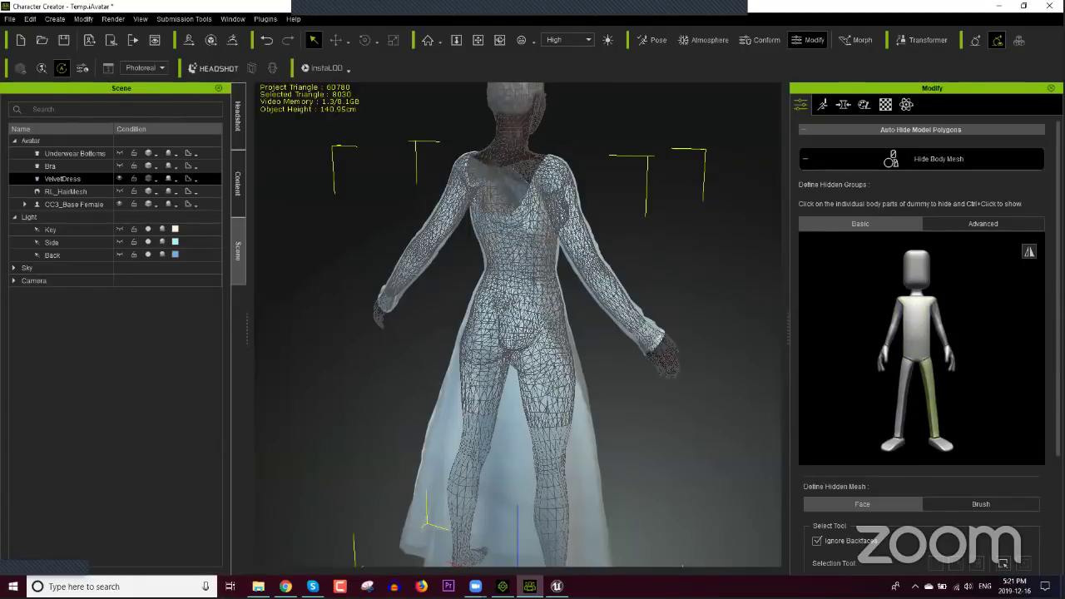
click(900, 395)
click(900, 397)
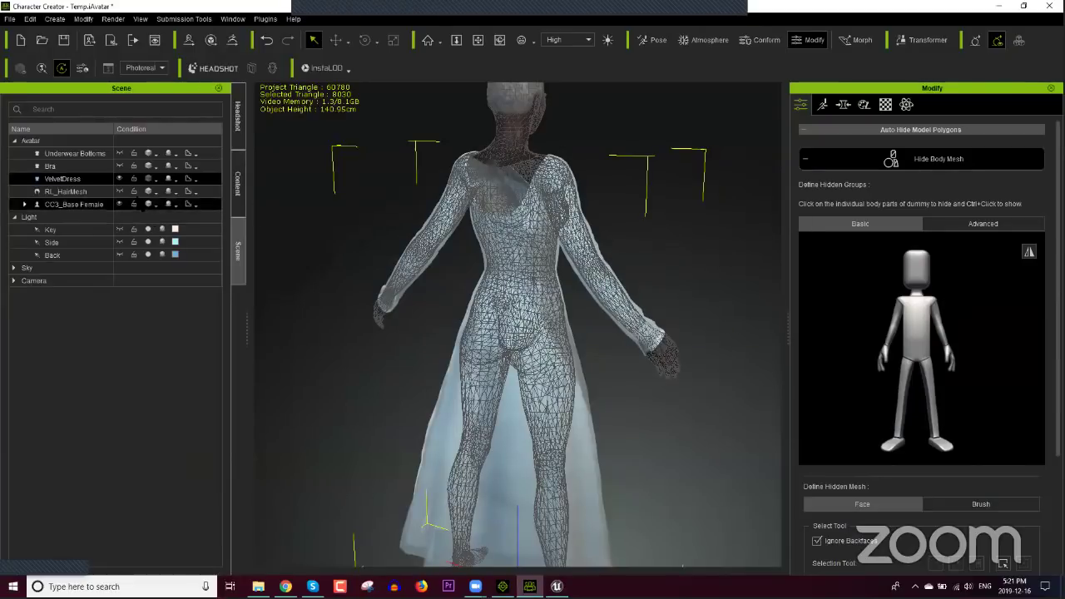
Step: Toggle the dress's visibility and switch the scene selection between VelvetDress and RL_HairMesh
click(118, 179)
click(120, 180)
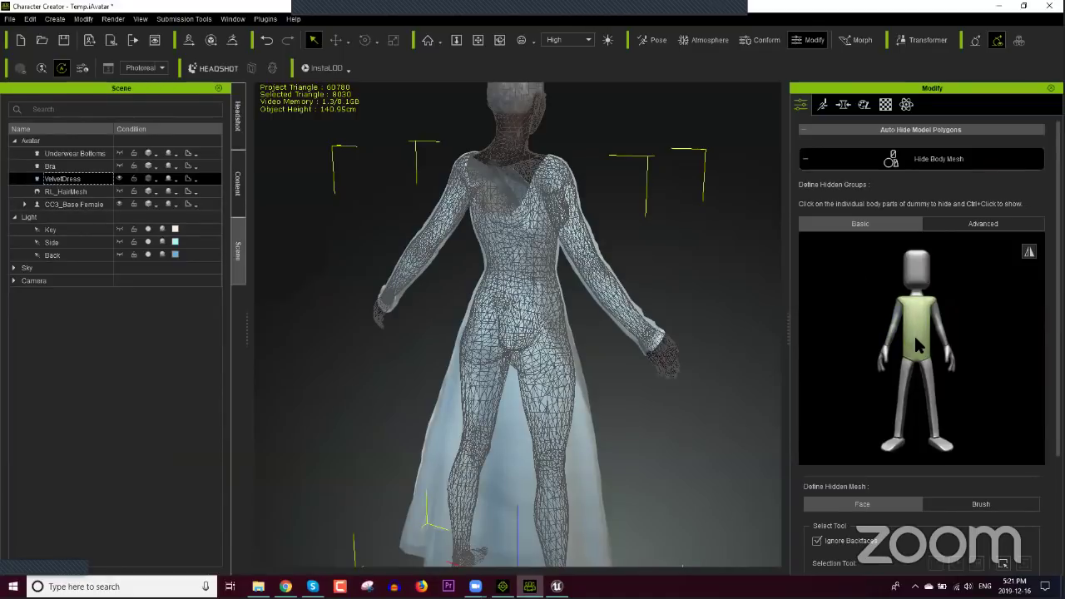
scroll(915, 333, down, 2)
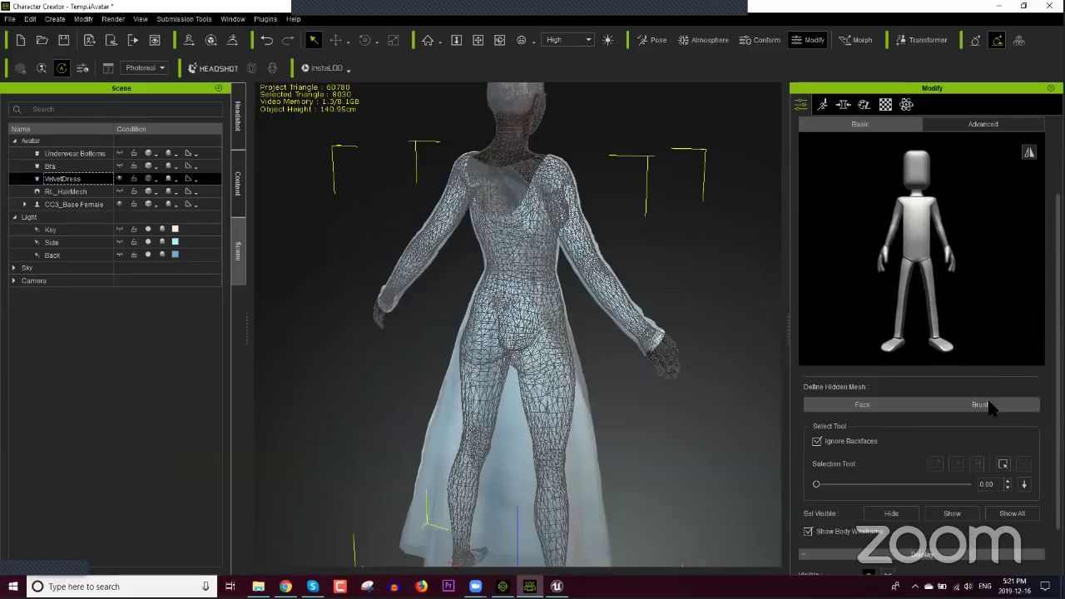
scroll(944, 465, down, 1)
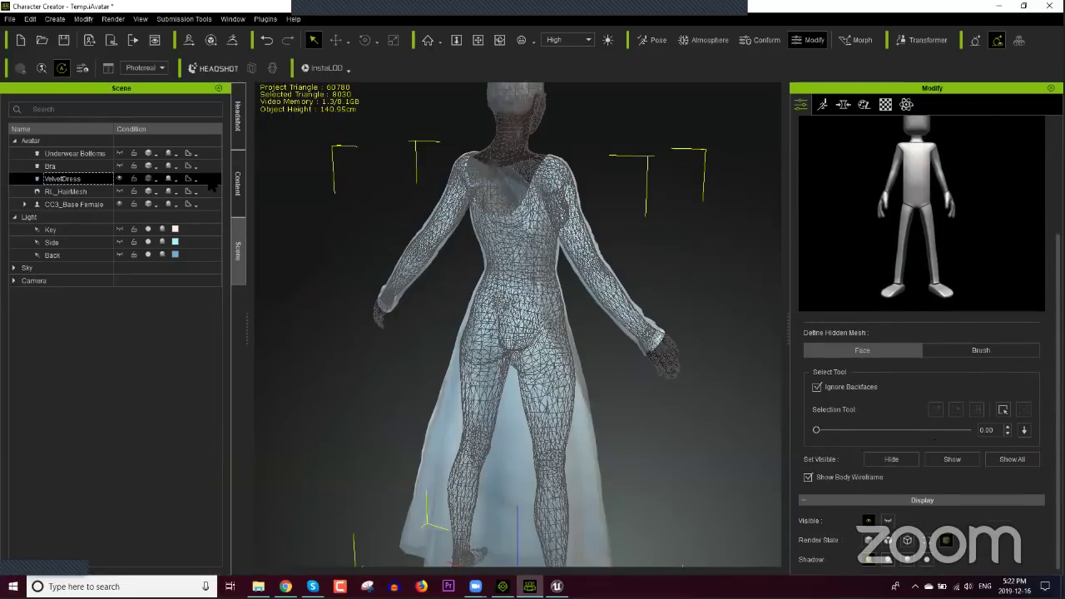
ctrl+click(121, 192)
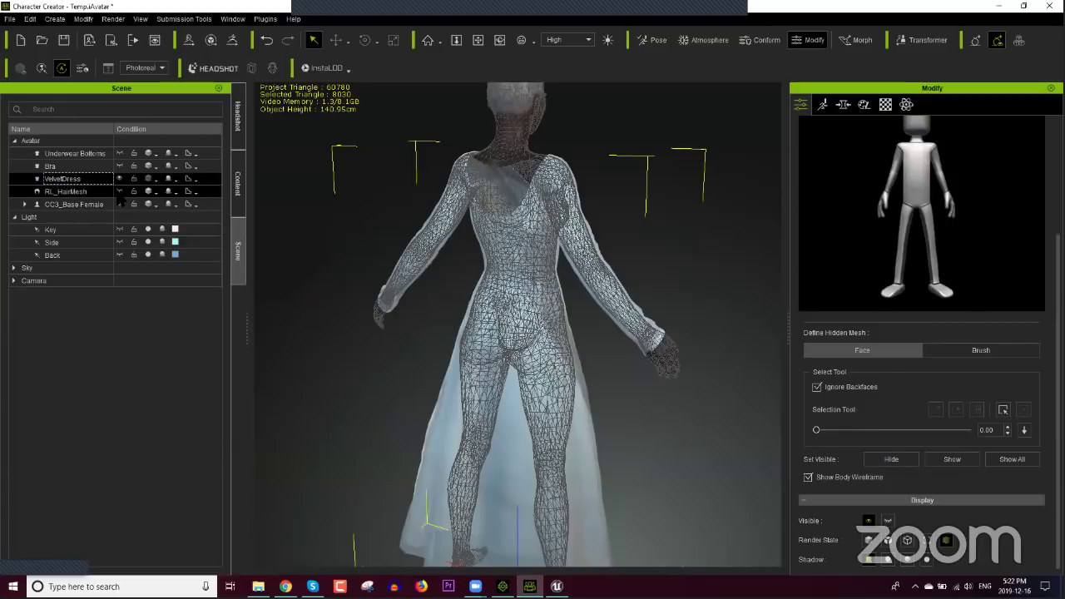
click(122, 198)
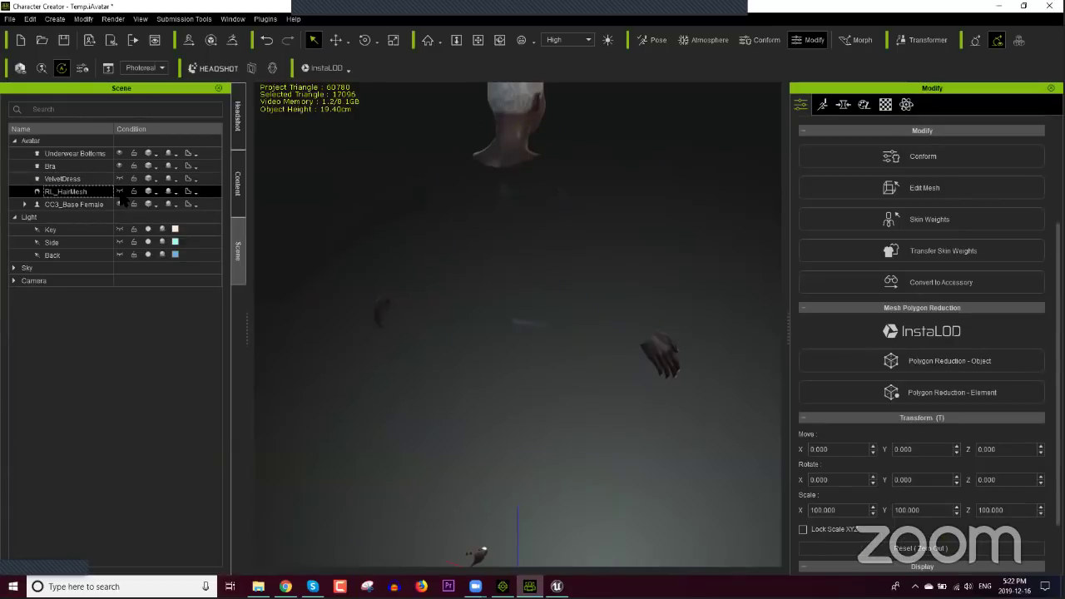
ctrl+click(119, 183)
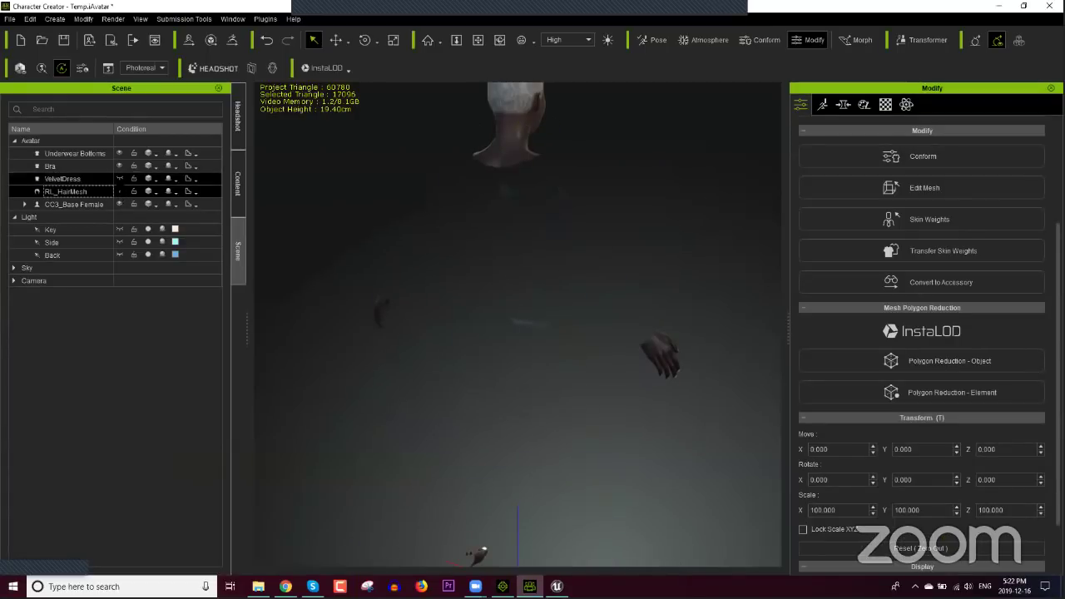
click(120, 194)
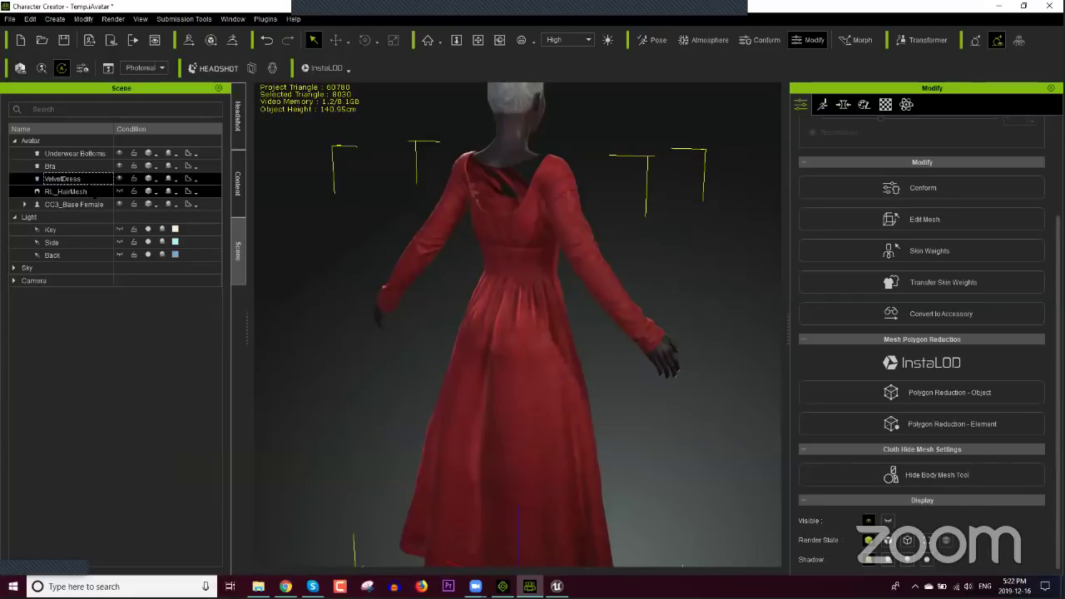
click(90, 192)
click(90, 193)
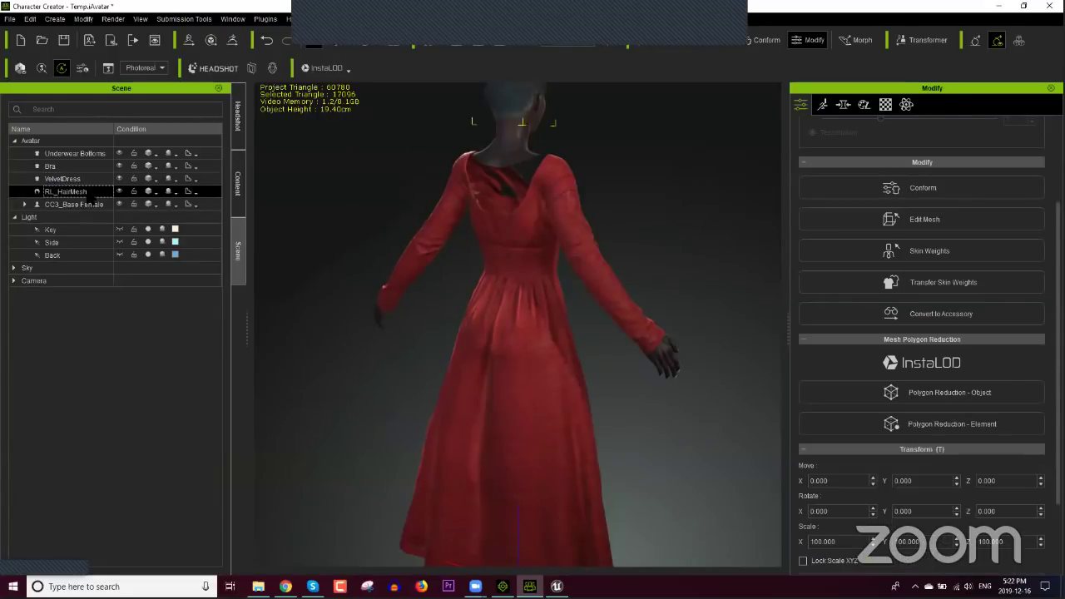
Step: Reselect the VelvetDress and reopen Modify > Hide Body Mesh Tool
click(113, 18)
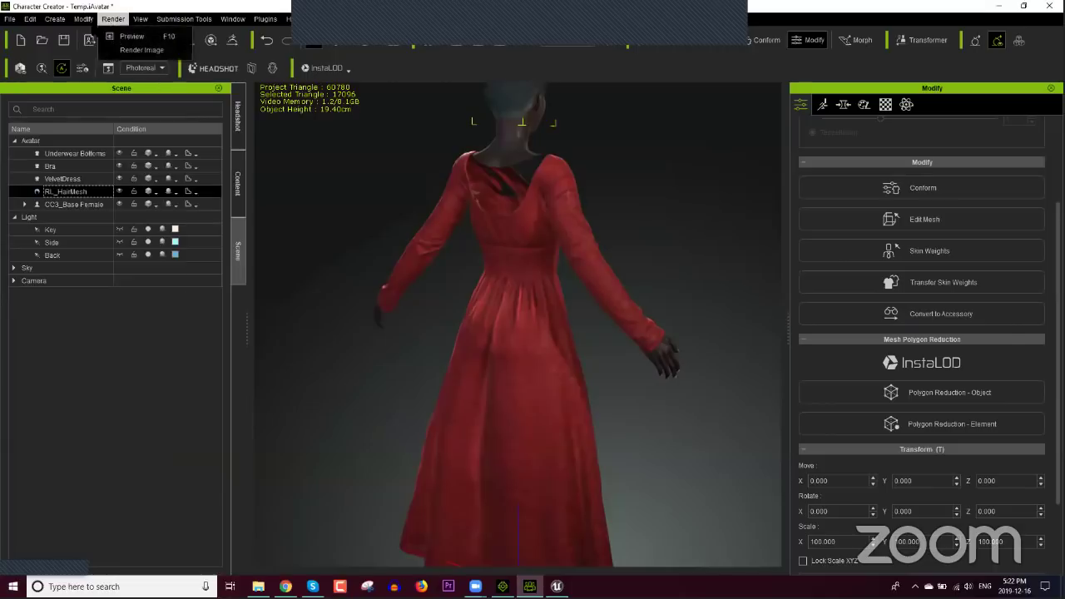
mouse_move(83, 18)
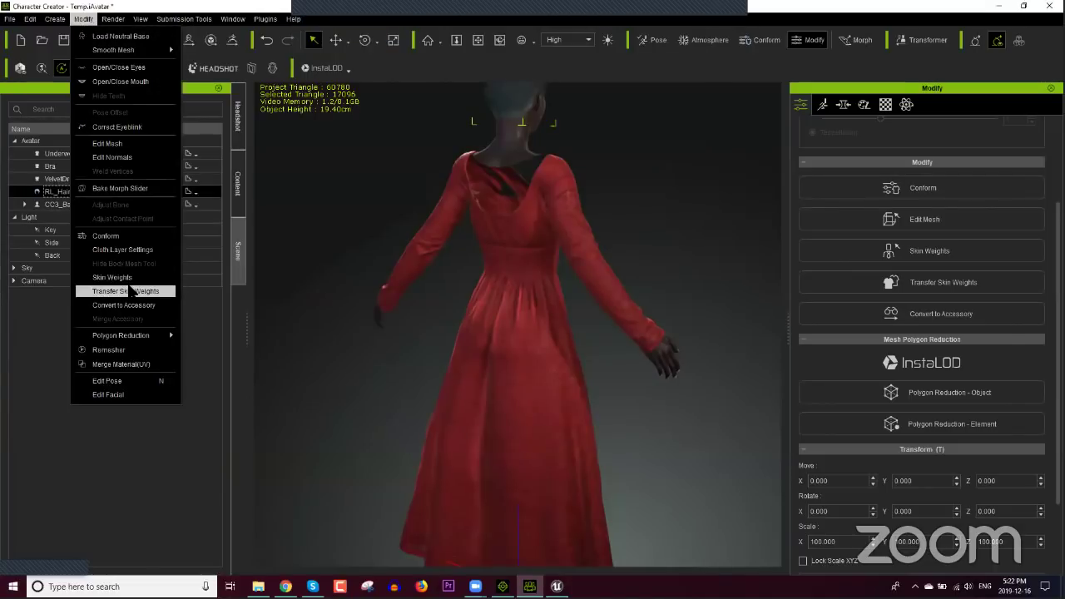
click(523, 170)
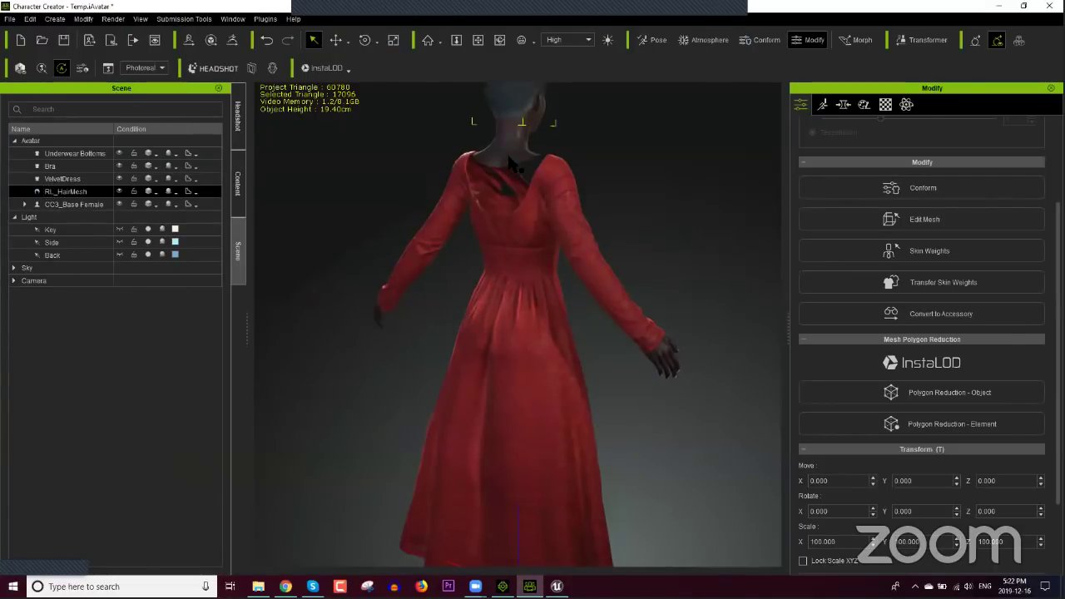
click(522, 170)
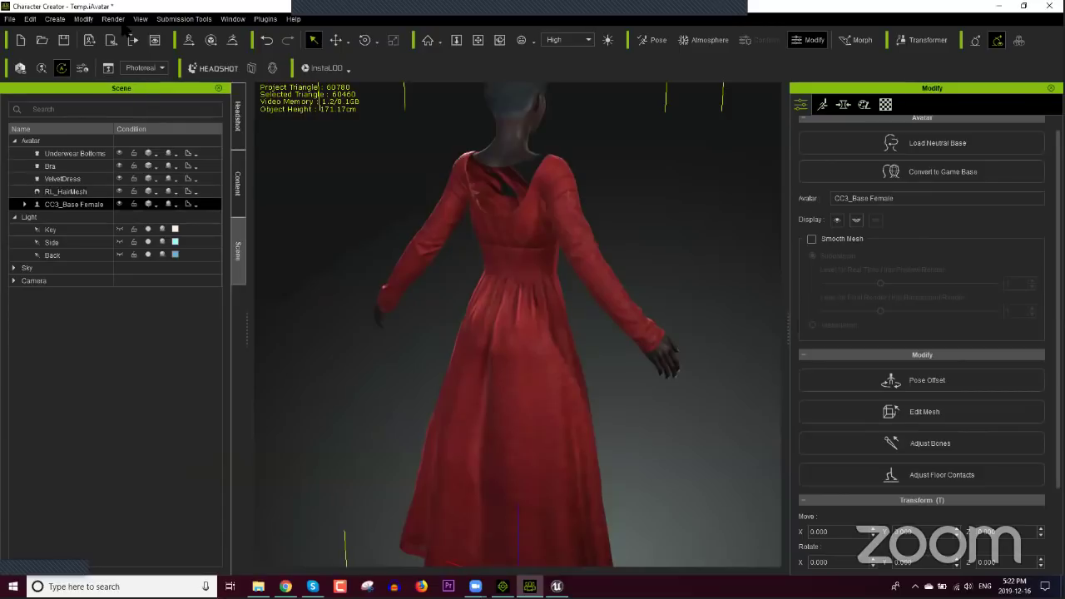
click(83, 19)
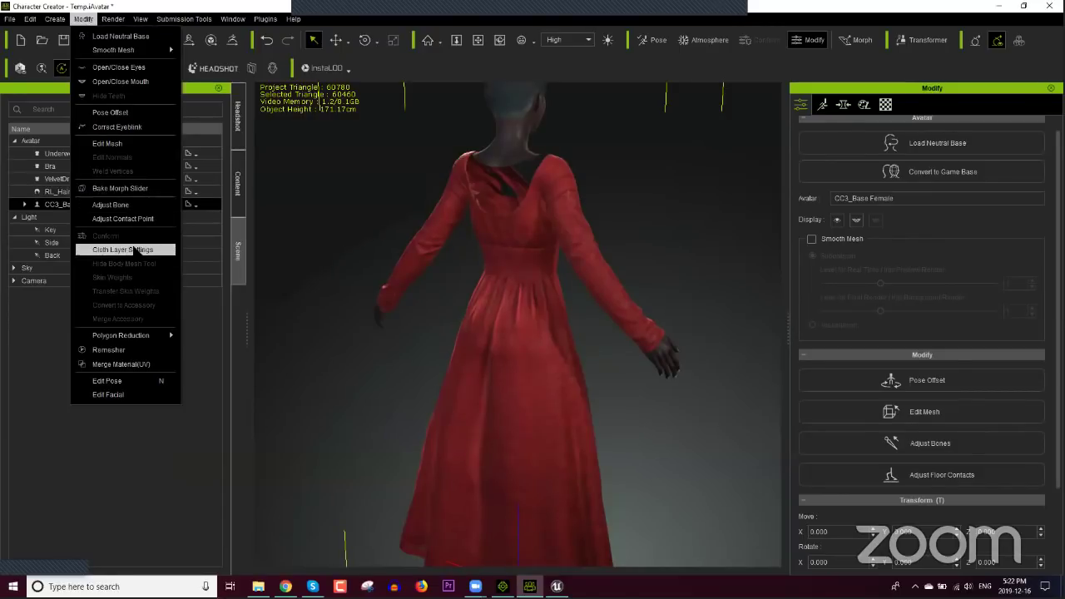
click(521, 256)
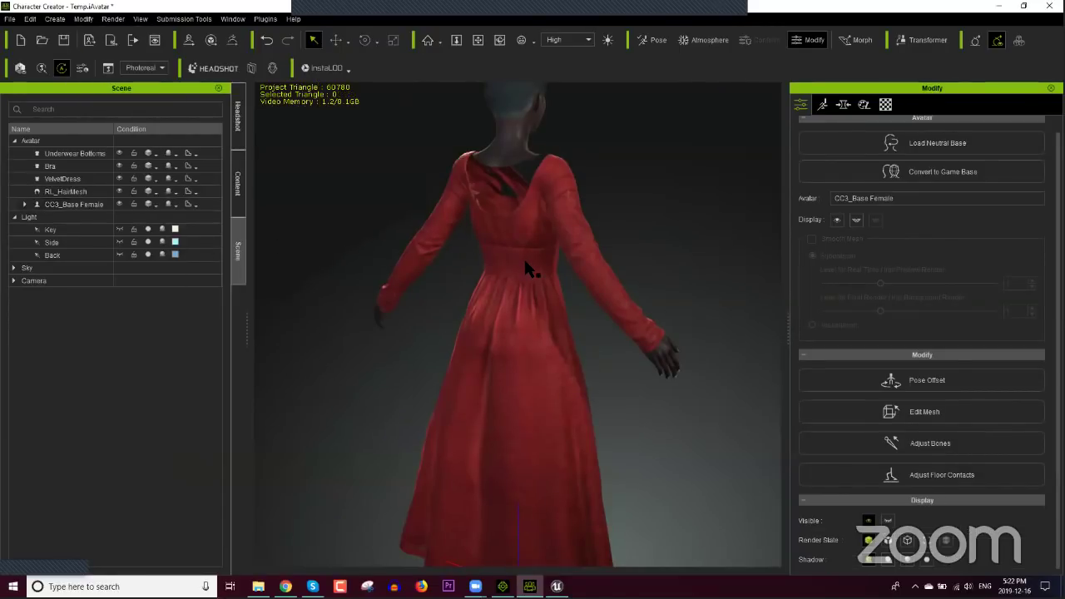
click(523, 257)
click(83, 18)
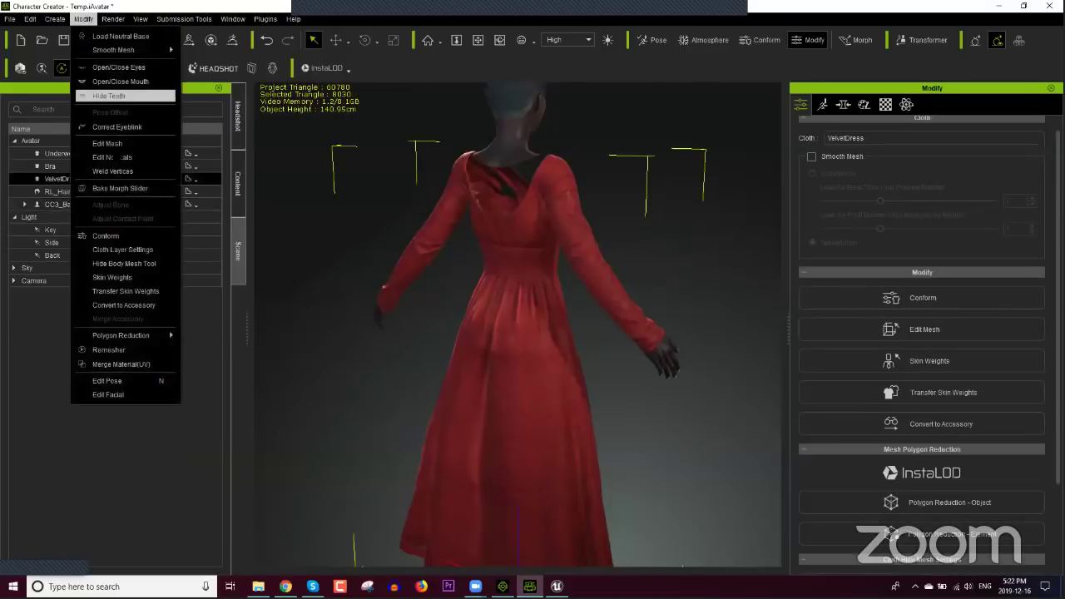
click(113, 171)
click(85, 18)
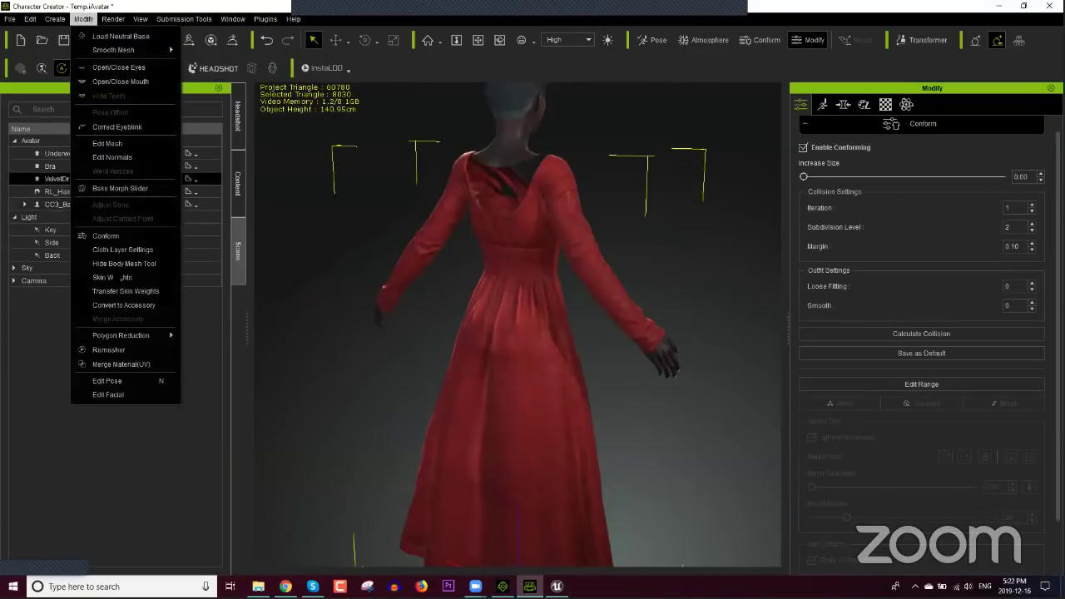
click(373, 276)
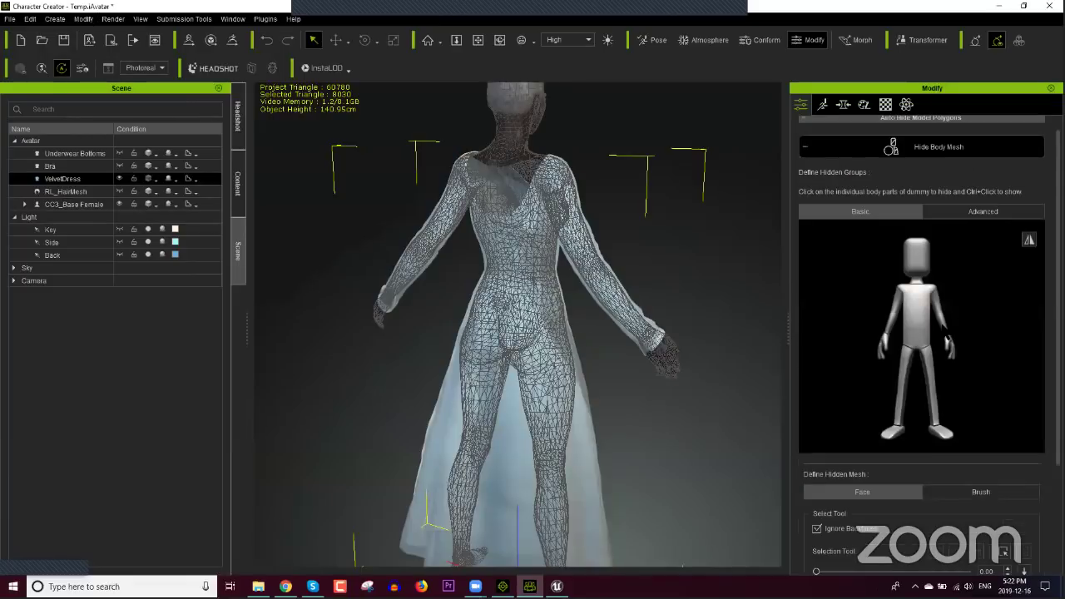
Step: Show all body mesh hidden under the dress, check the front, and exit the tool
scroll(990, 410, down, 3)
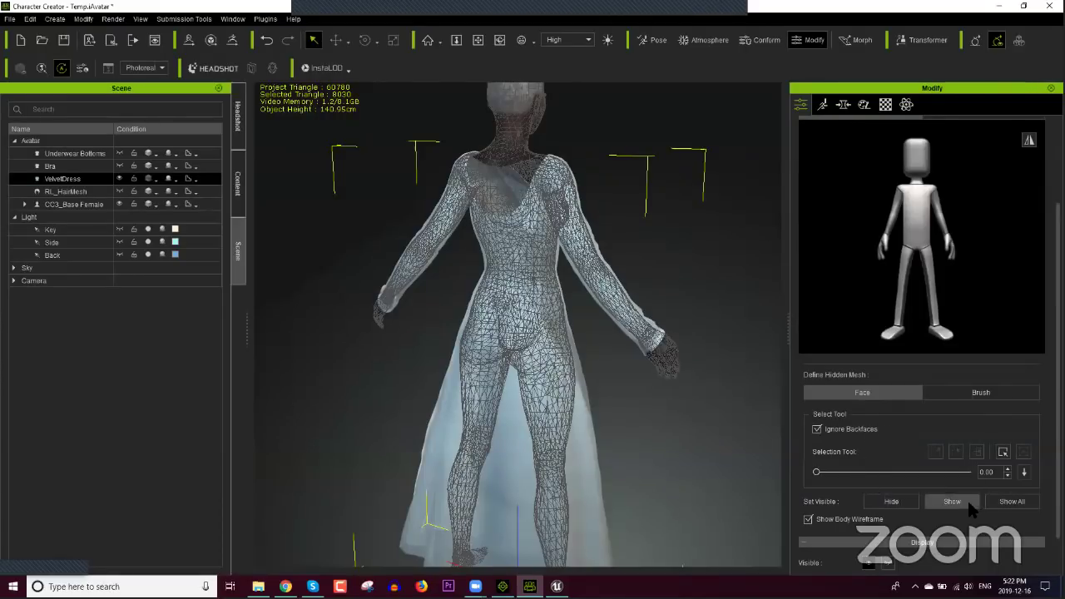
click(1006, 504)
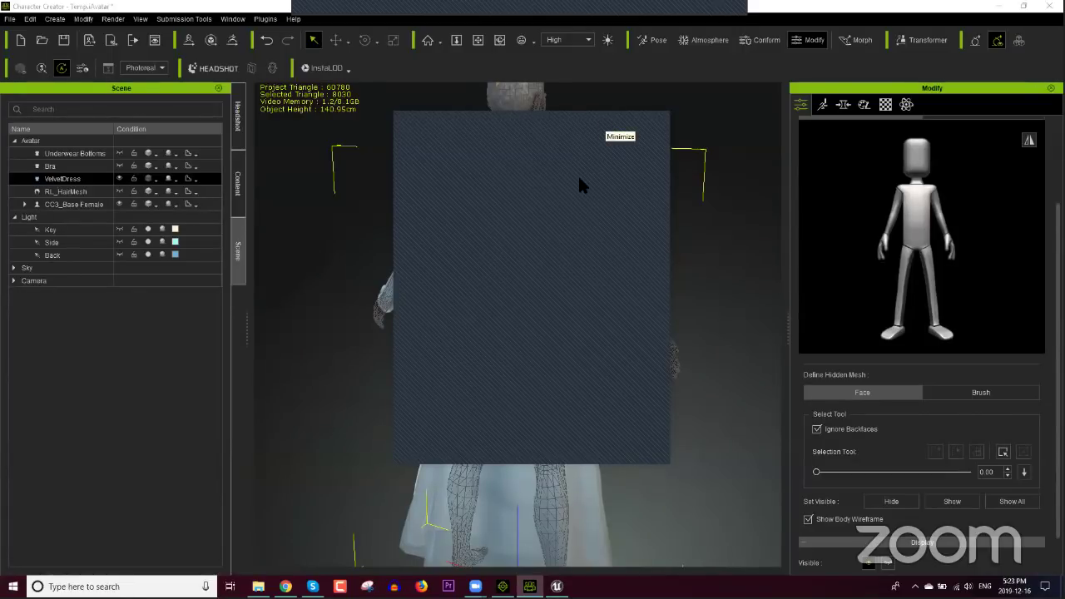
right_drag(537, 215, 641, 331)
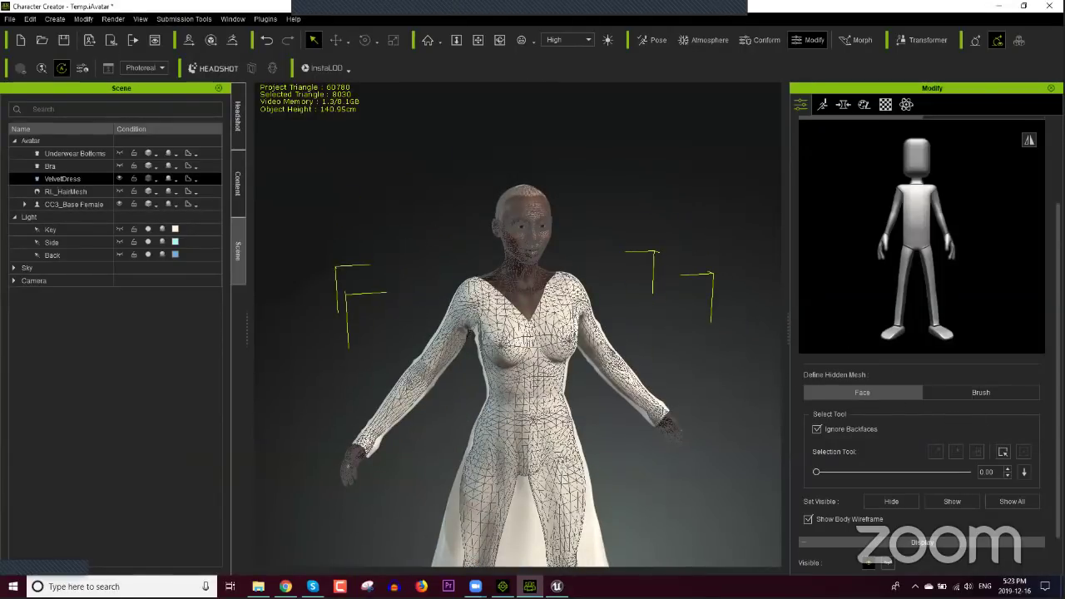
scroll(954, 167, up, 3)
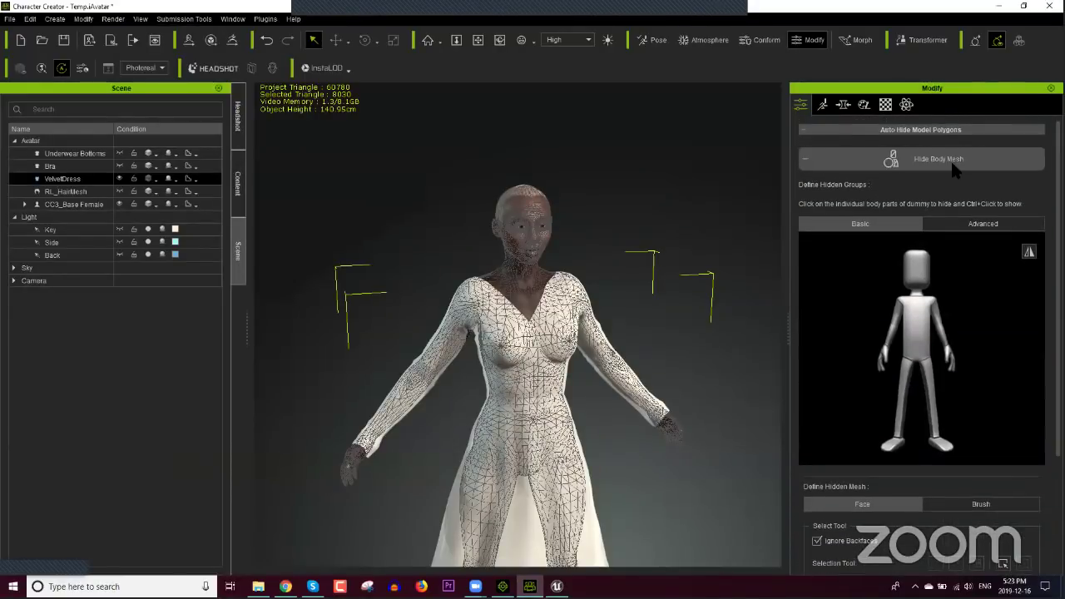
click(953, 163)
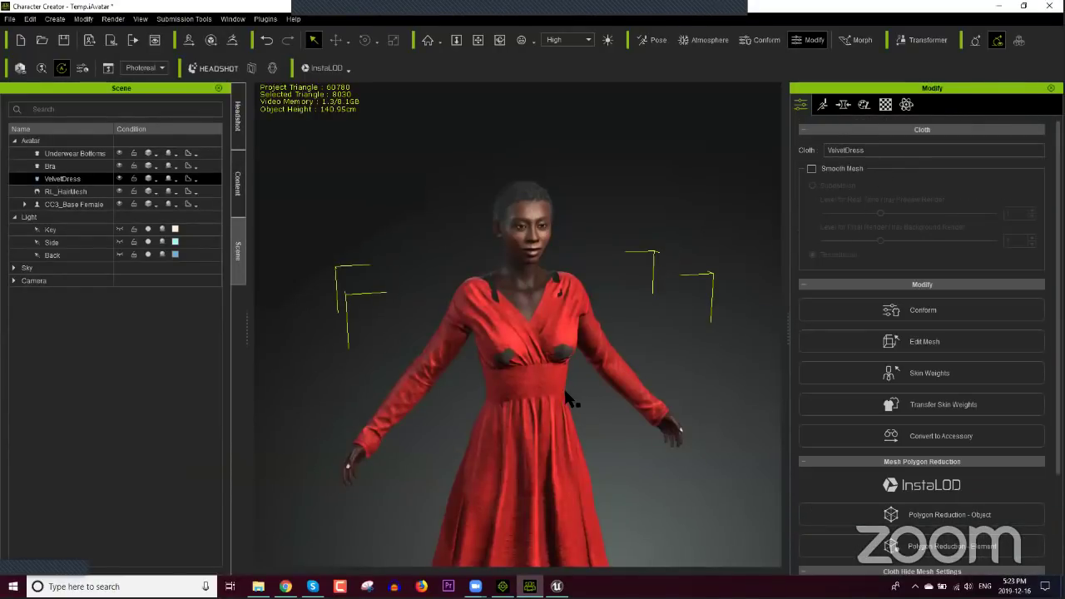
Step: Select the VelvetDress on the character and delete it
right_drag(532, 341, 552, 359)
click(550, 429)
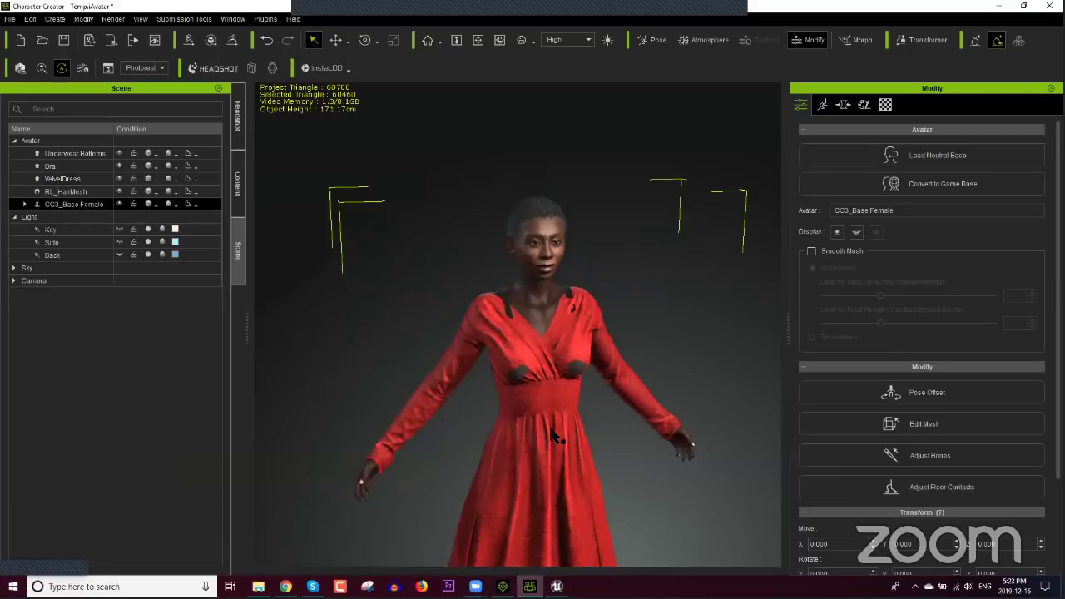
click(552, 431)
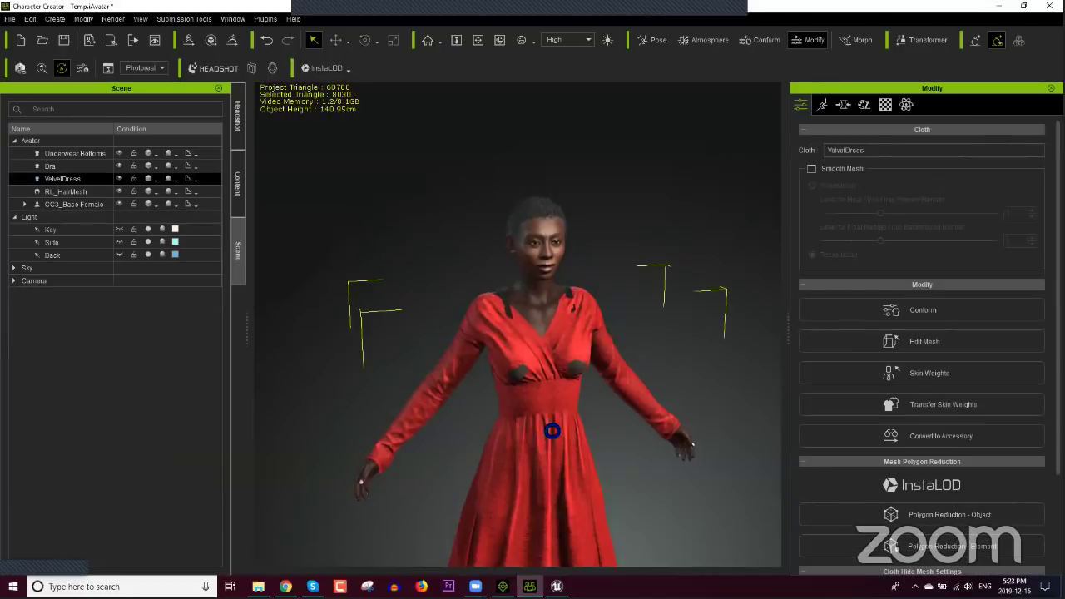
key(Delete)
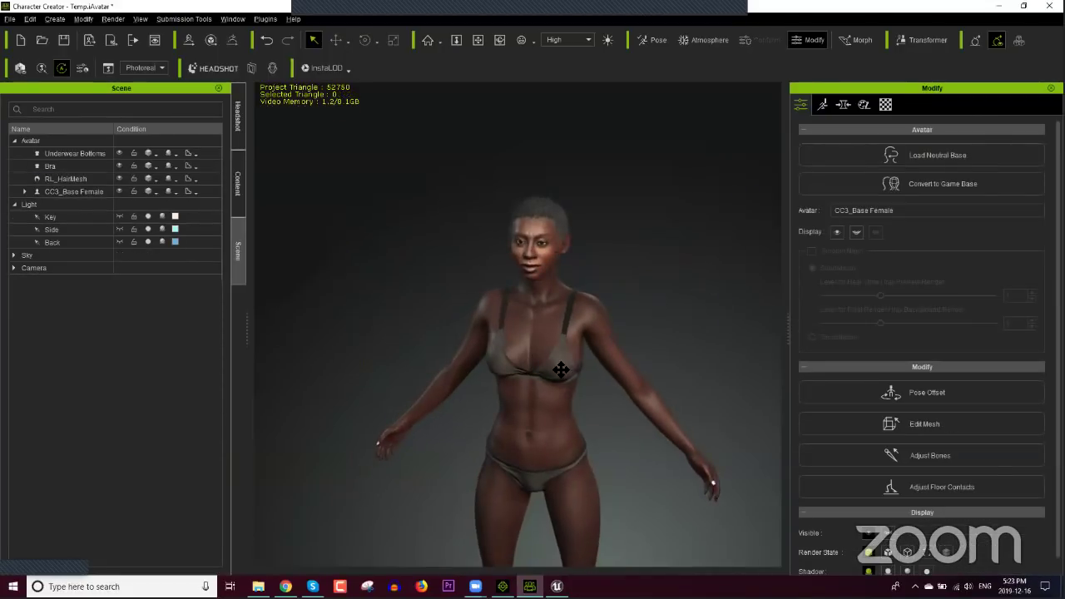
Step: Zoom to the face and open the CC1 Base_Substance skin templates in the Content library
scroll(566, 369, up, 5)
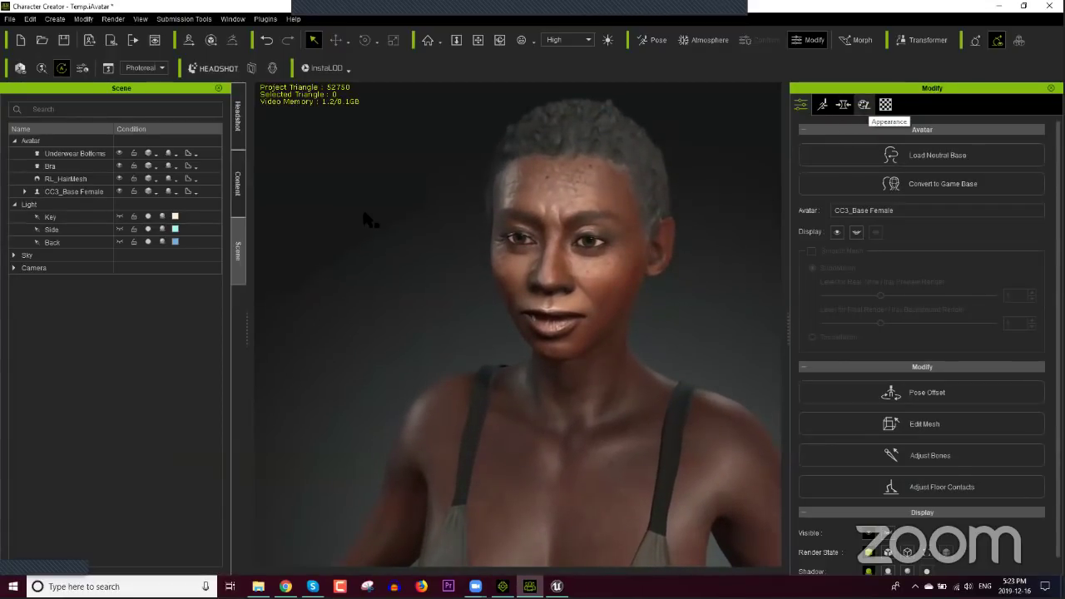
click(240, 195)
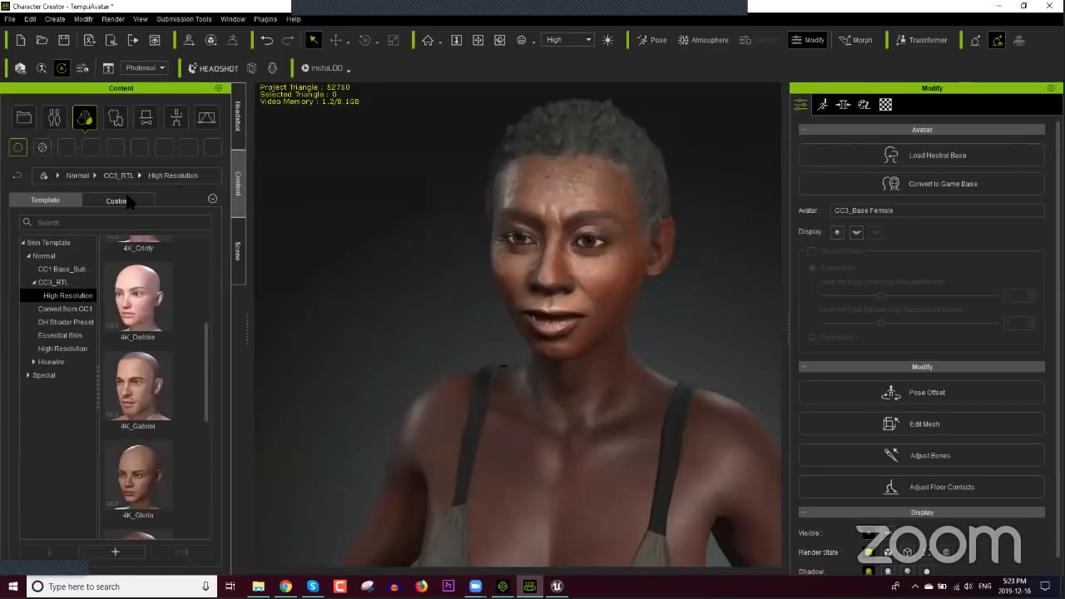
click(65, 268)
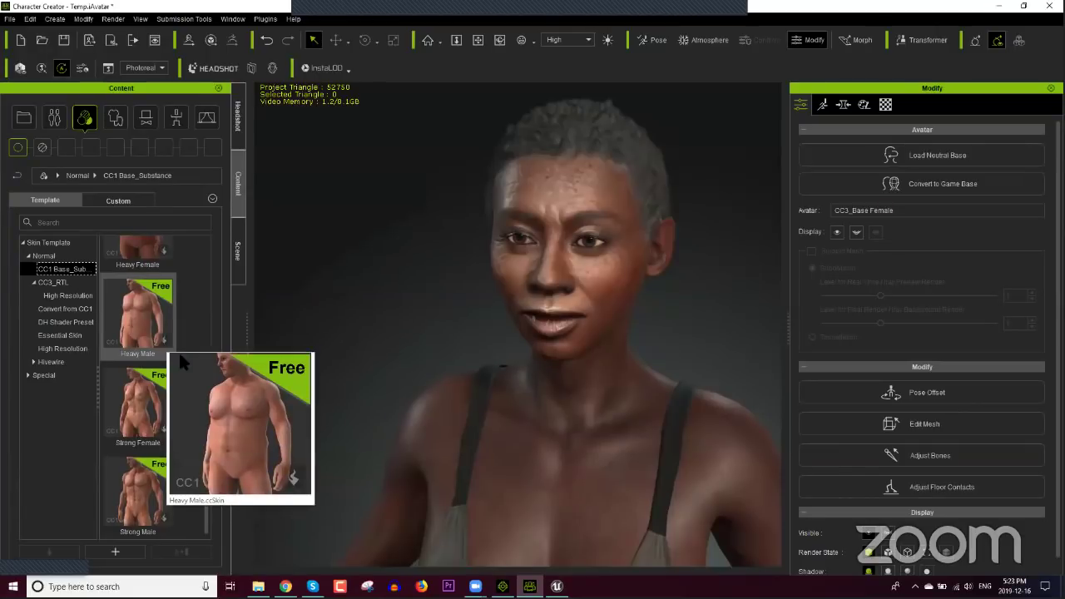
mouse_move(165, 344)
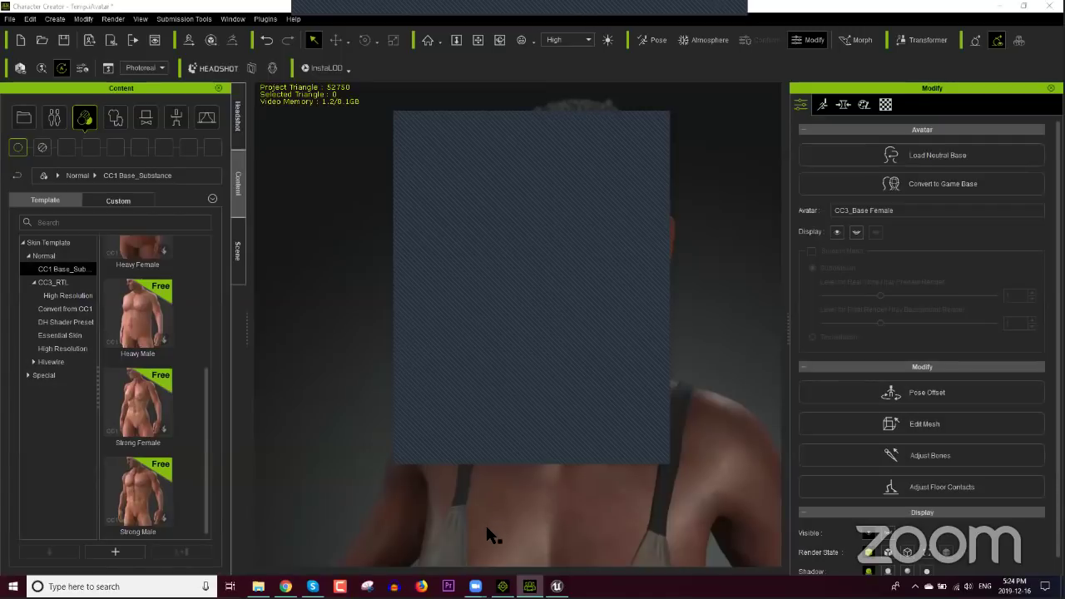
Step: In File Explorer, browse to D:\Production Resources\Face Images\COLOR
click(258, 586)
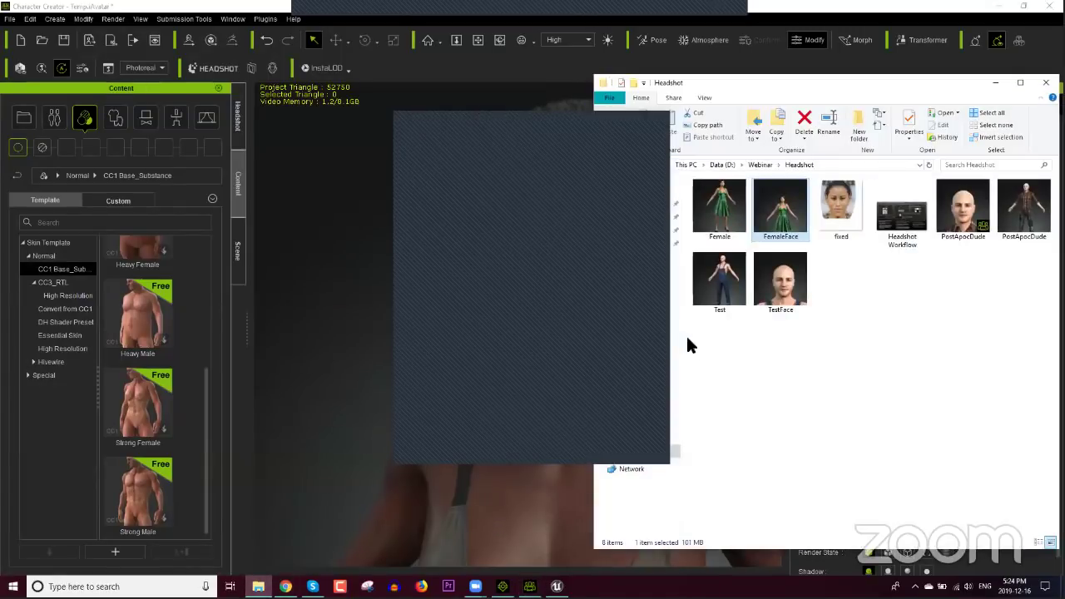
click(721, 165)
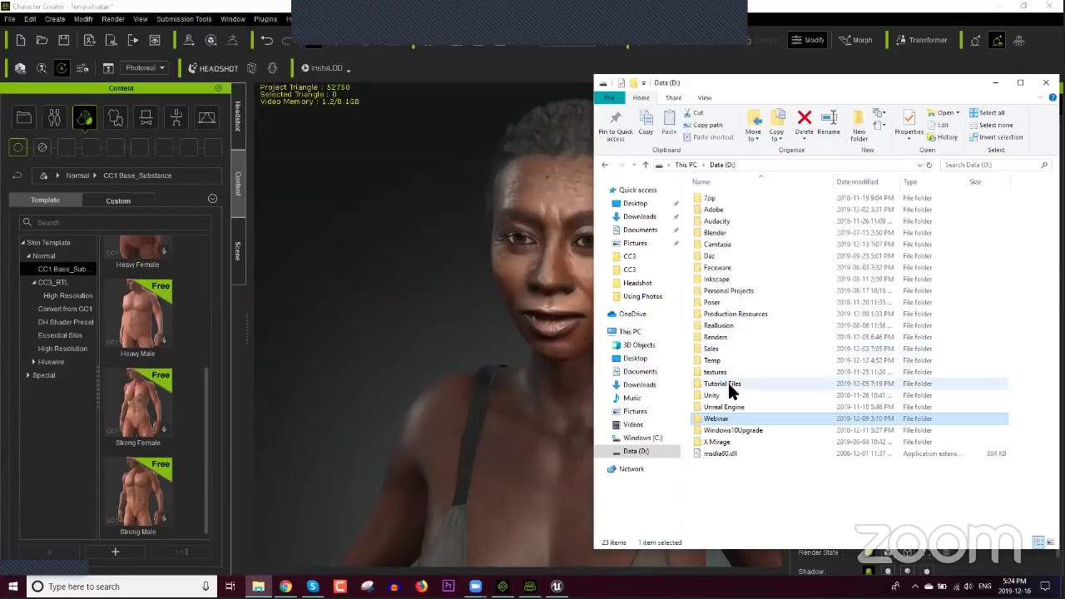
double_click(730, 316)
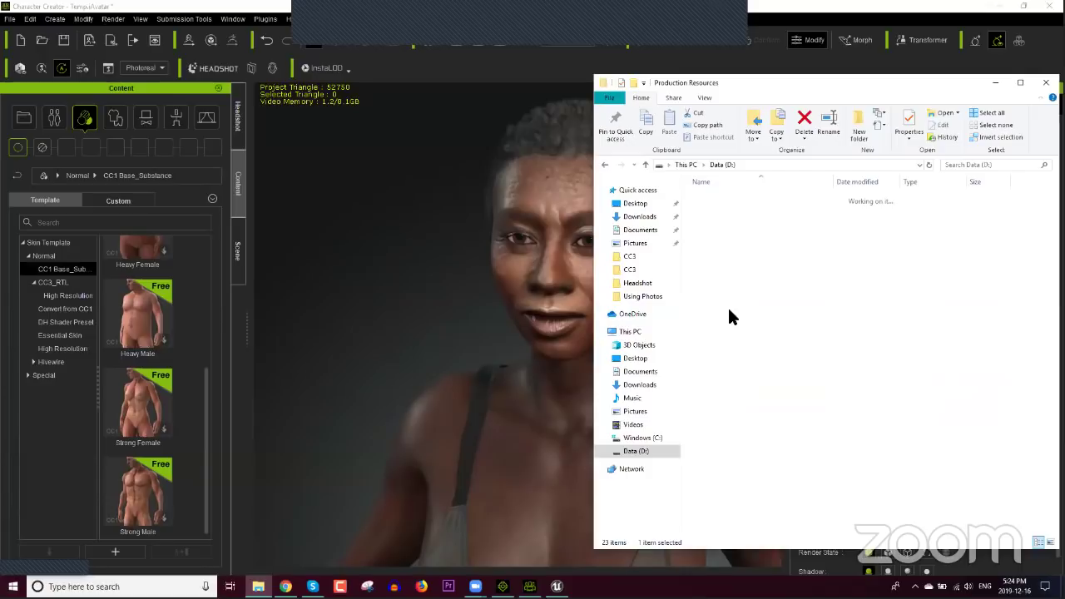
double_click(723, 240)
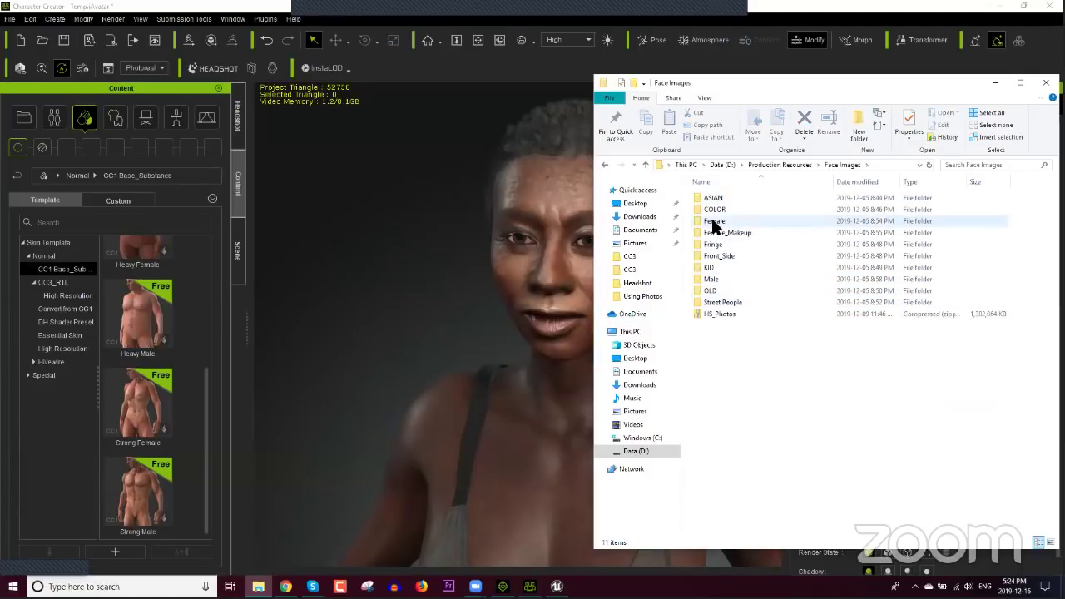
double_click(714, 209)
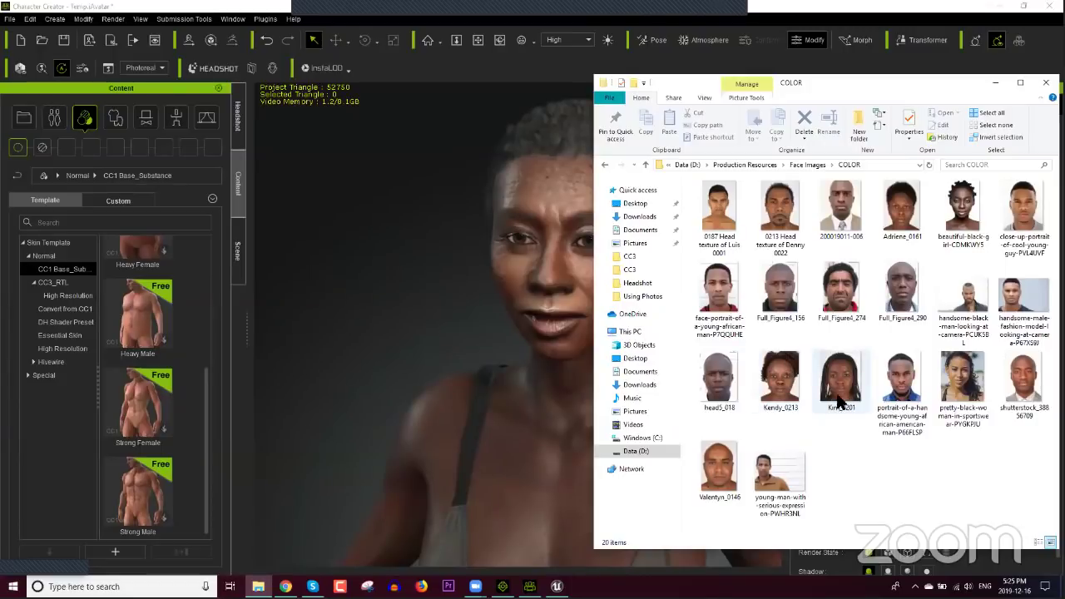
Step: Open the woman's photo with Adobe Photoshop 2020, then bring Chrome forward
right_click(971, 387)
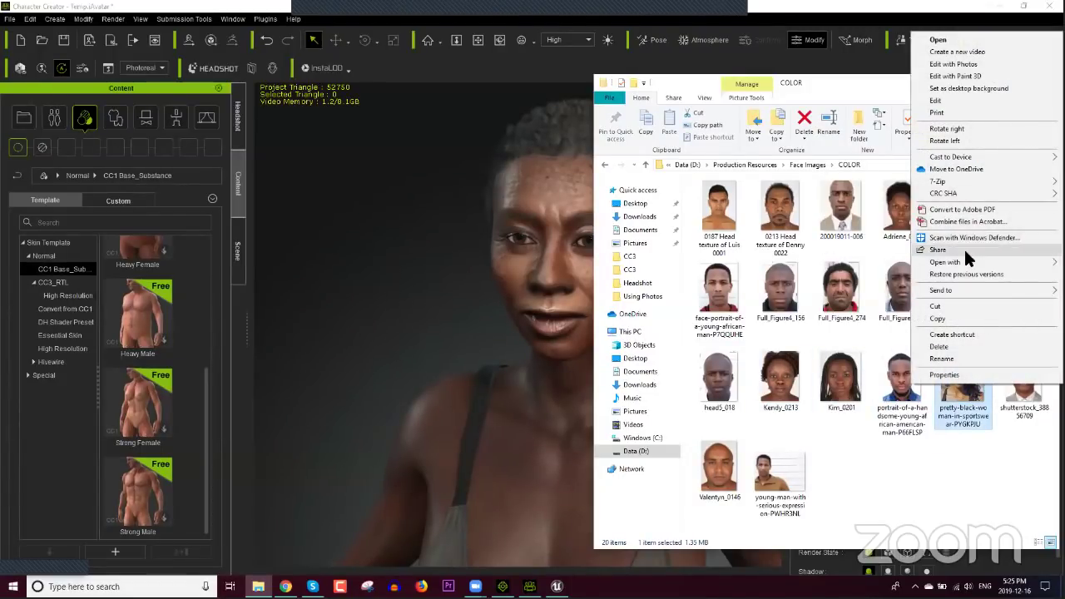
mouse_move(958, 261)
click(861, 264)
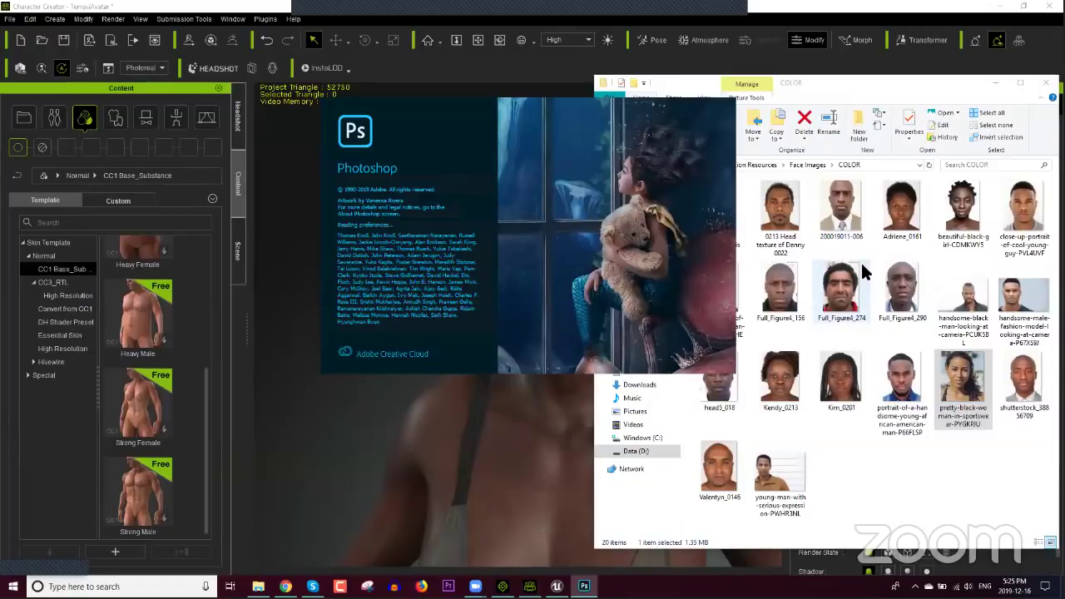
click(286, 587)
Step: Load the Advanced Image Editing tutorial video and pause it
scroll(581, 320, up, 3)
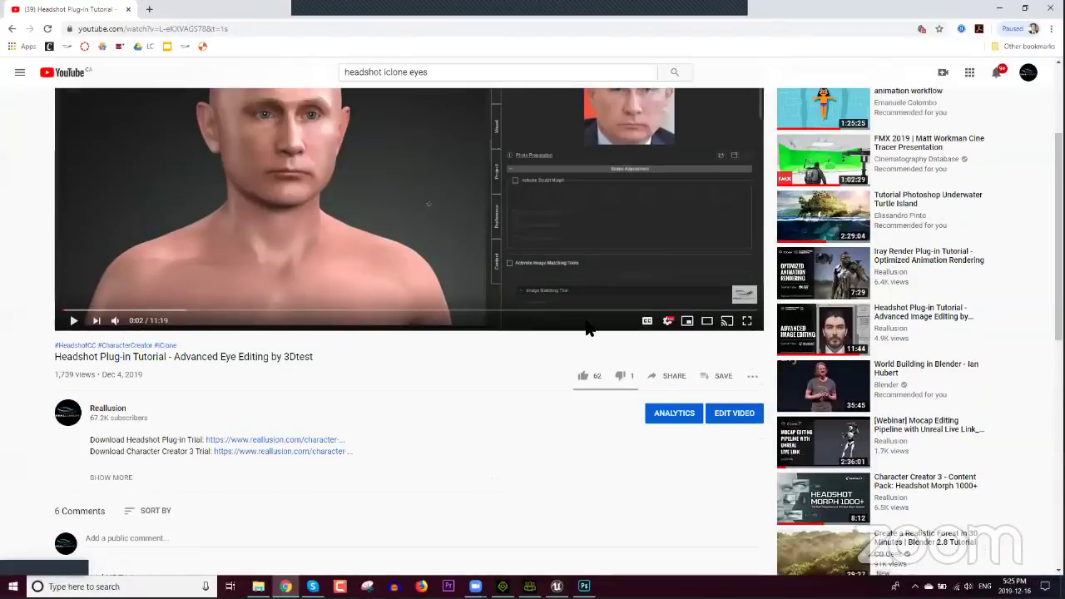
click(824, 499)
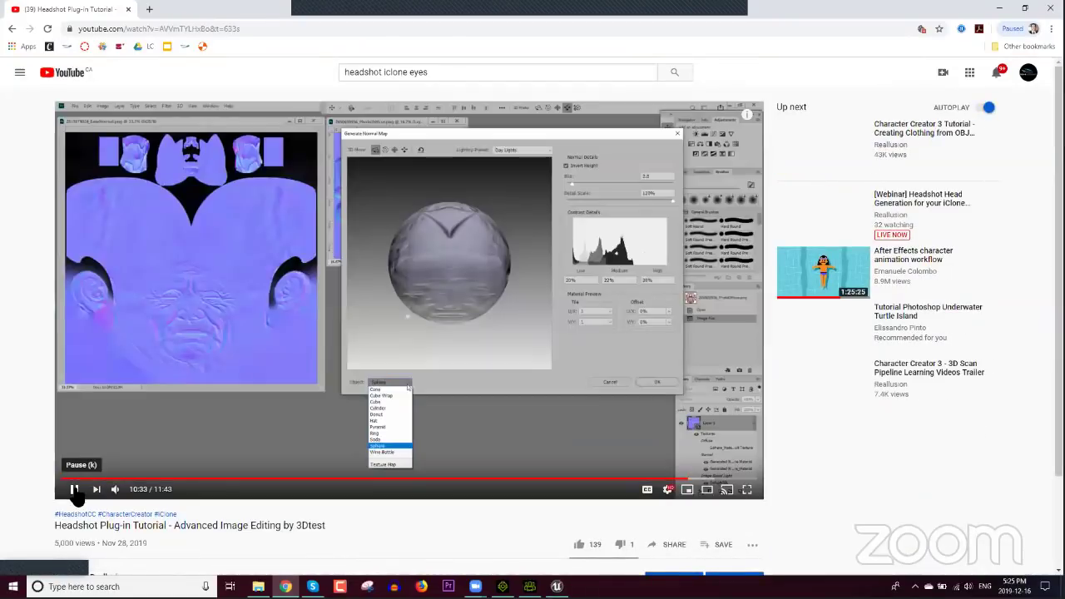
click(73, 489)
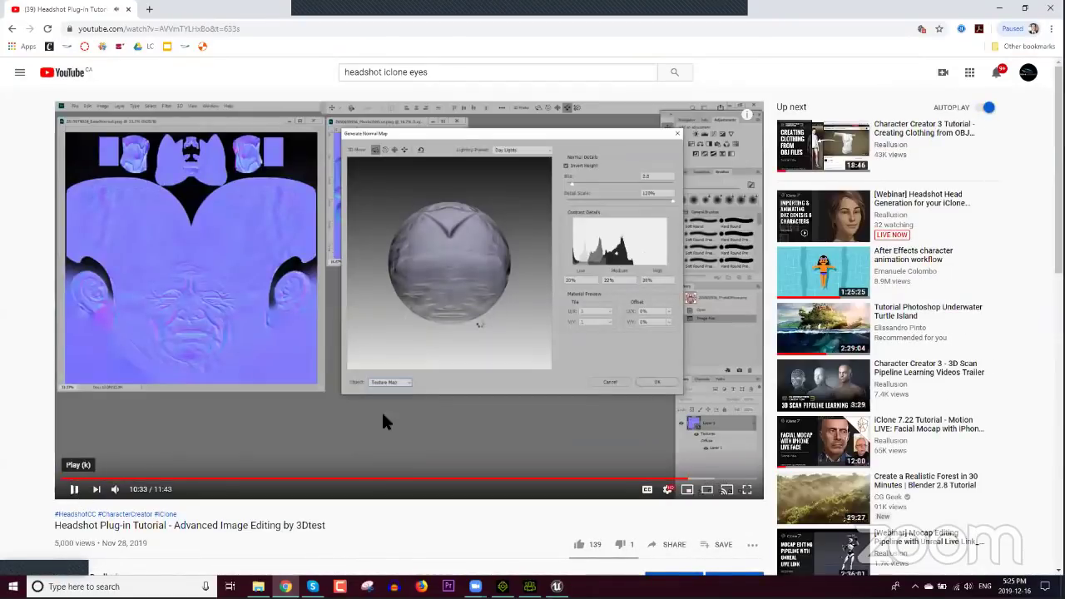
Step: Copy the video's share link, close the Share dialog and minimize Chrome
click(672, 544)
click(636, 377)
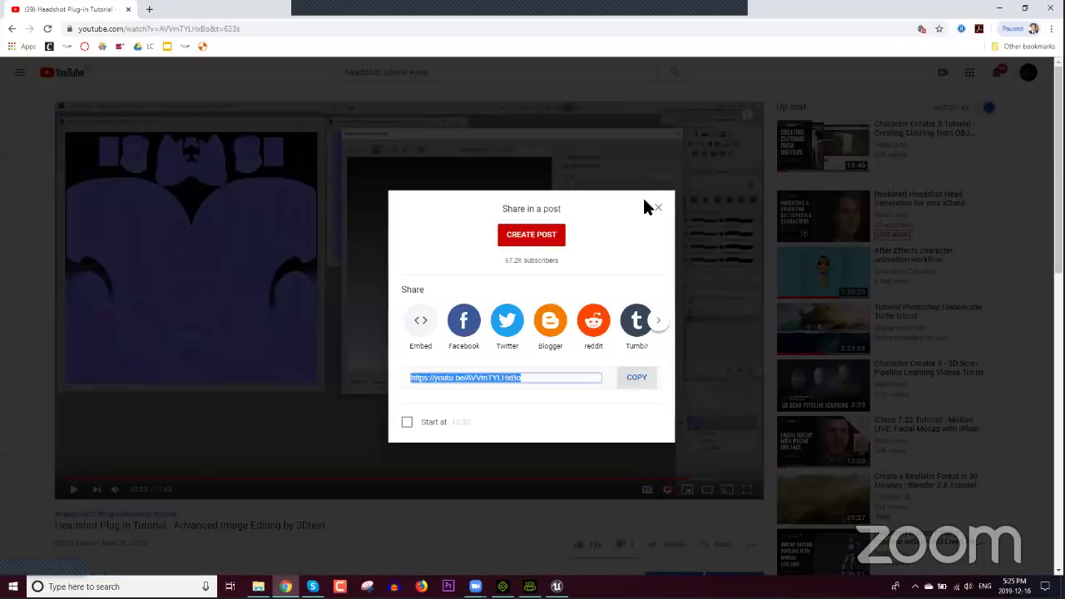
click(660, 208)
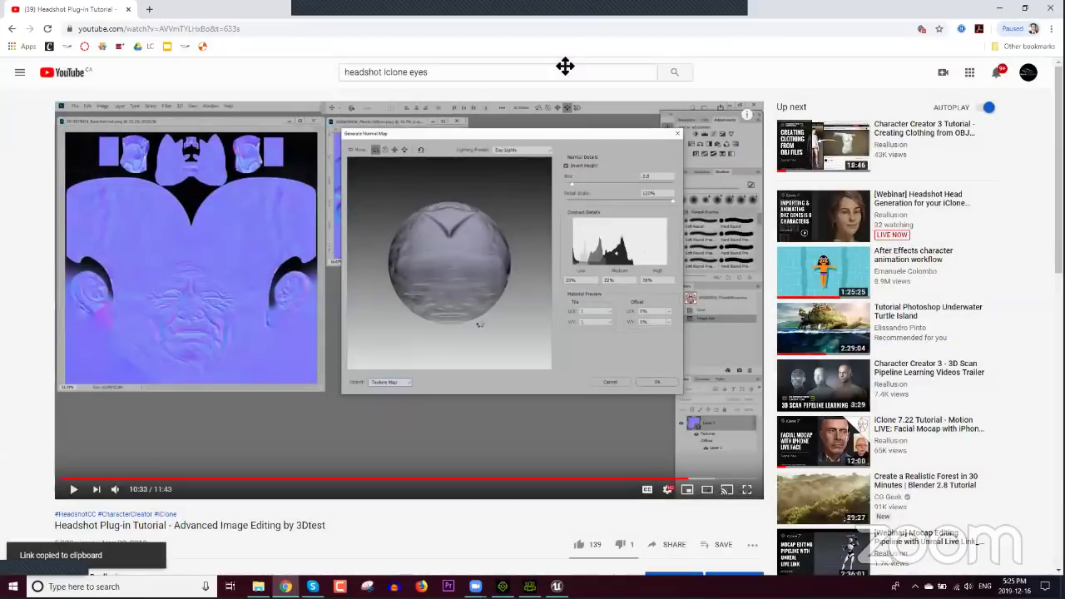
click(739, 36)
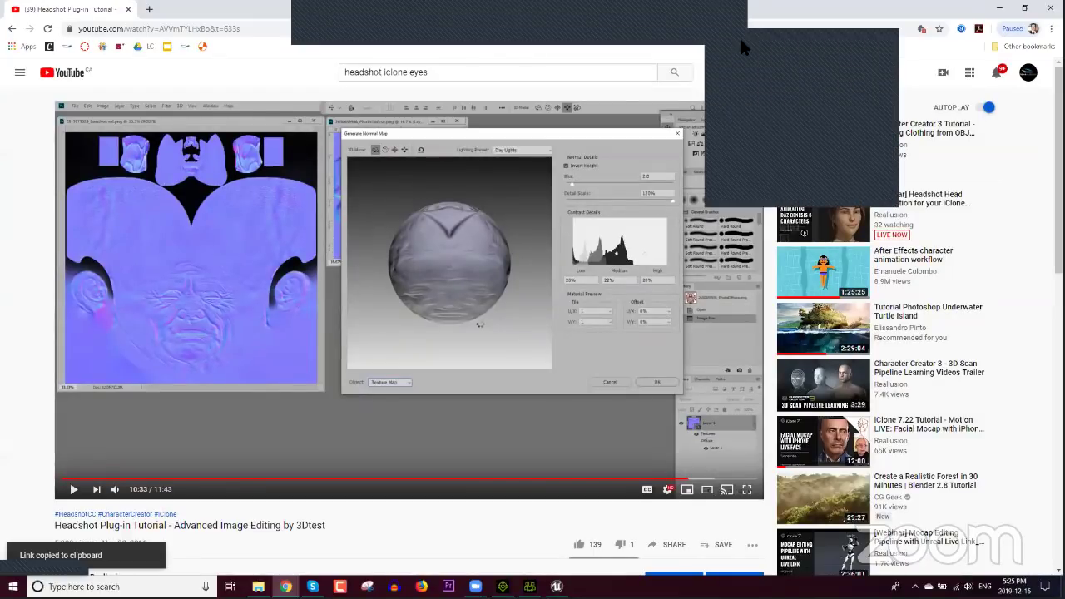
click(742, 47)
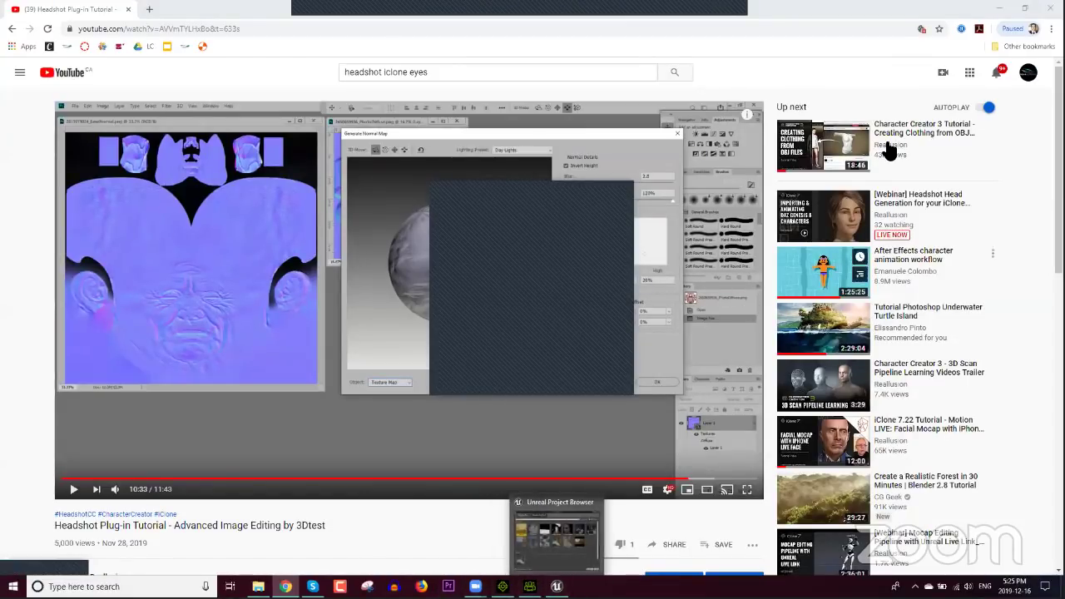
click(998, 12)
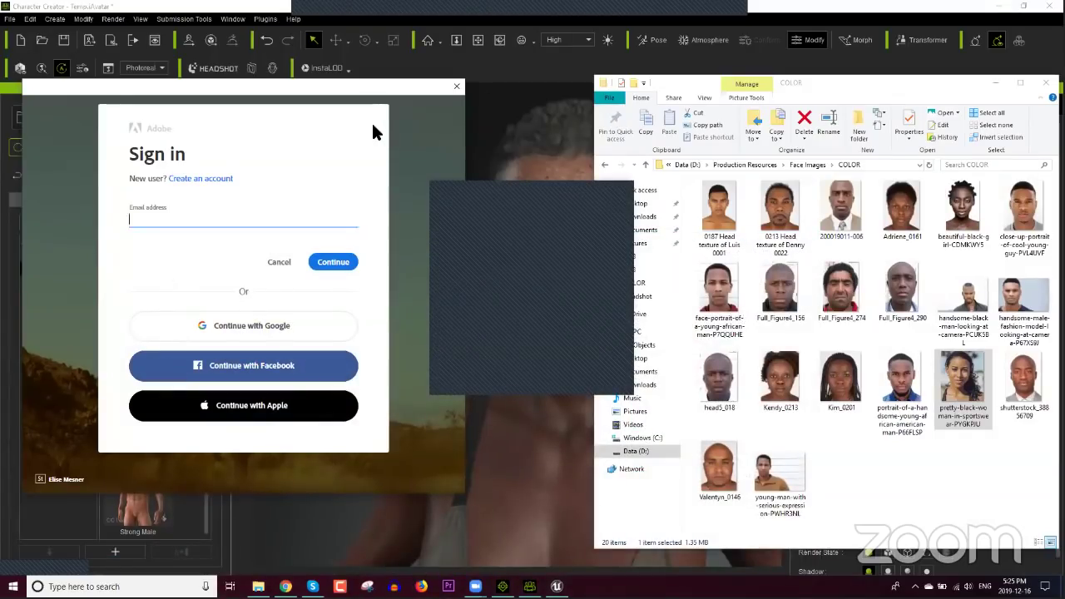
Step: Enter the Adobe account e-mail and password in the Sign in dialog to log in
click(320, 261)
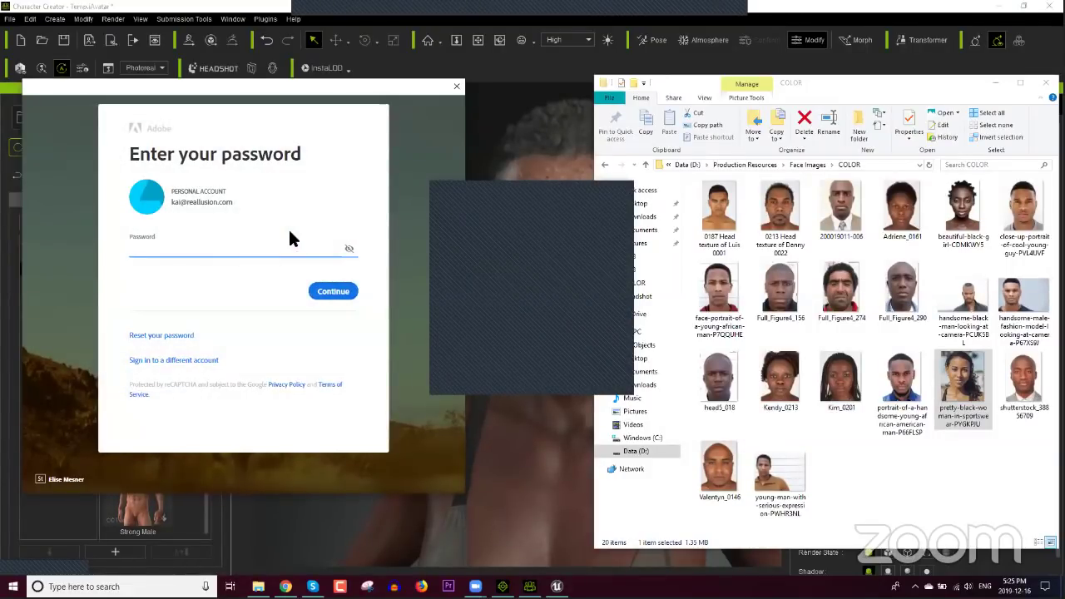
text(*****)
key(BackSpace)
key(BackSpace)
key(BackSpace)
key(BackSpace)
key(BackSpace)
text(***********)
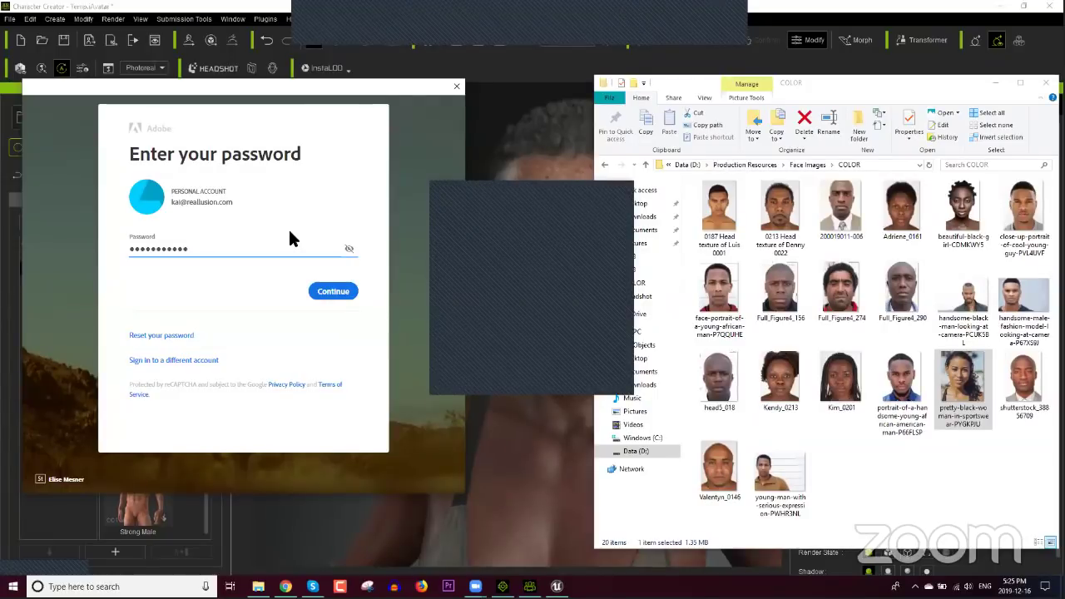
text(*)
click(323, 293)
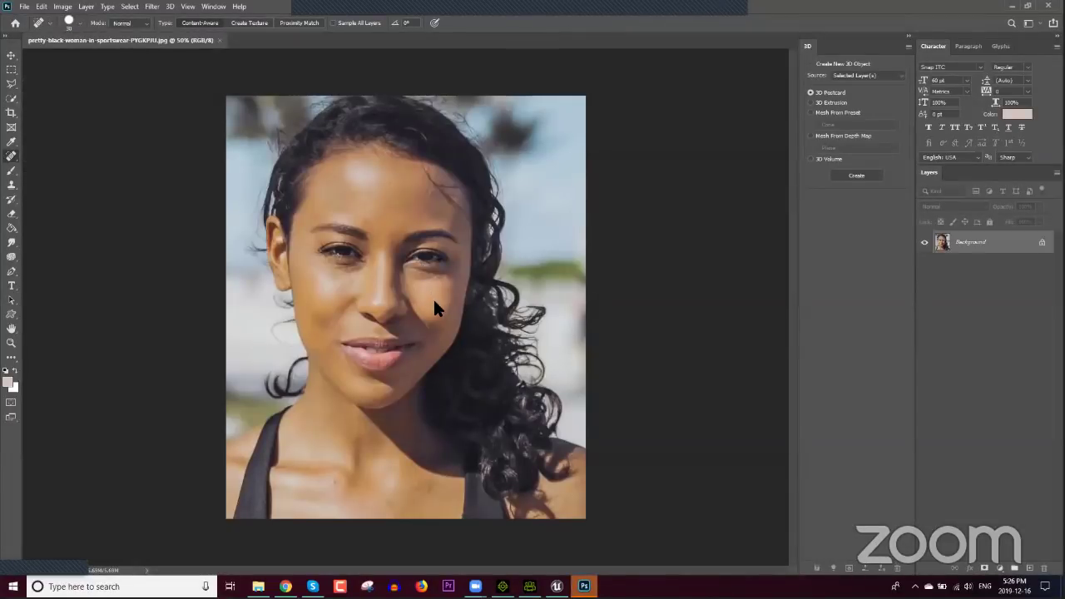
Step: Zoom in and draw a rectangular marquee over the face's left half, hair to chin
alt+scroll(382, 256, up, 2)
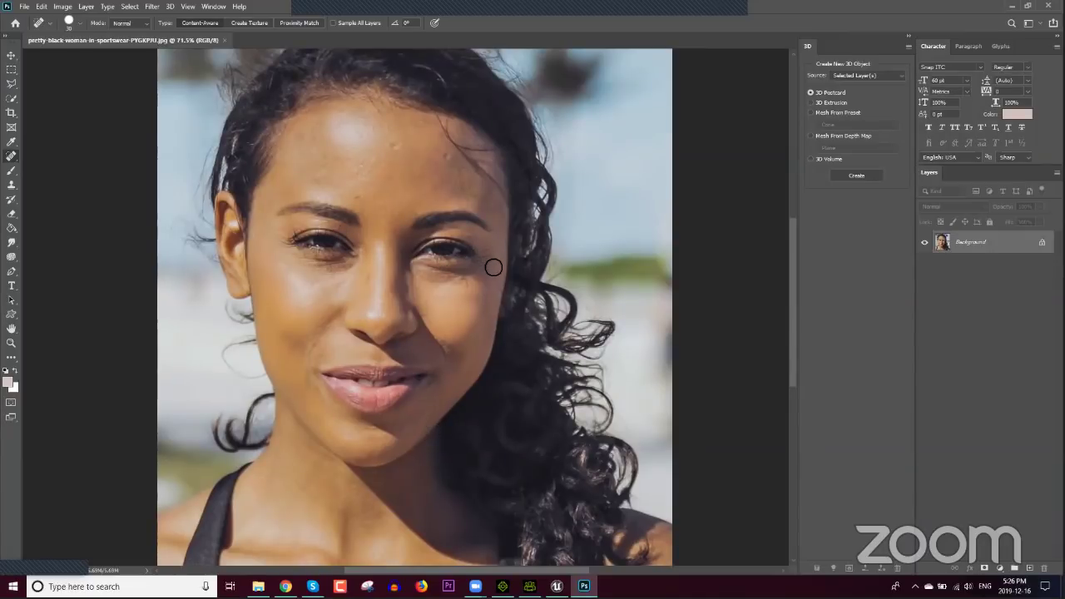
scroll(494, 267, up, 2)
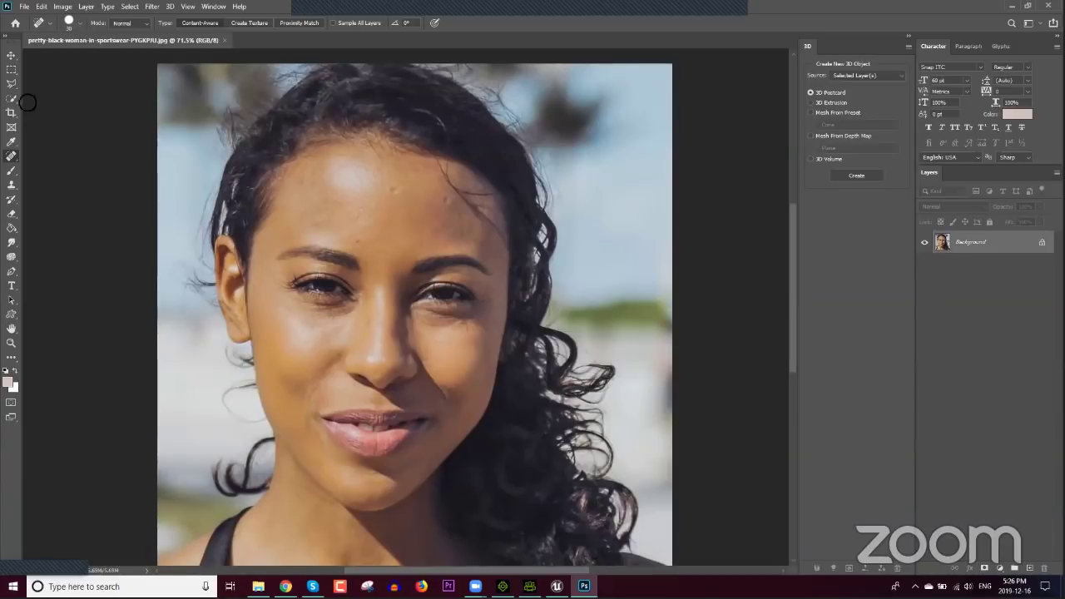
click(11, 70)
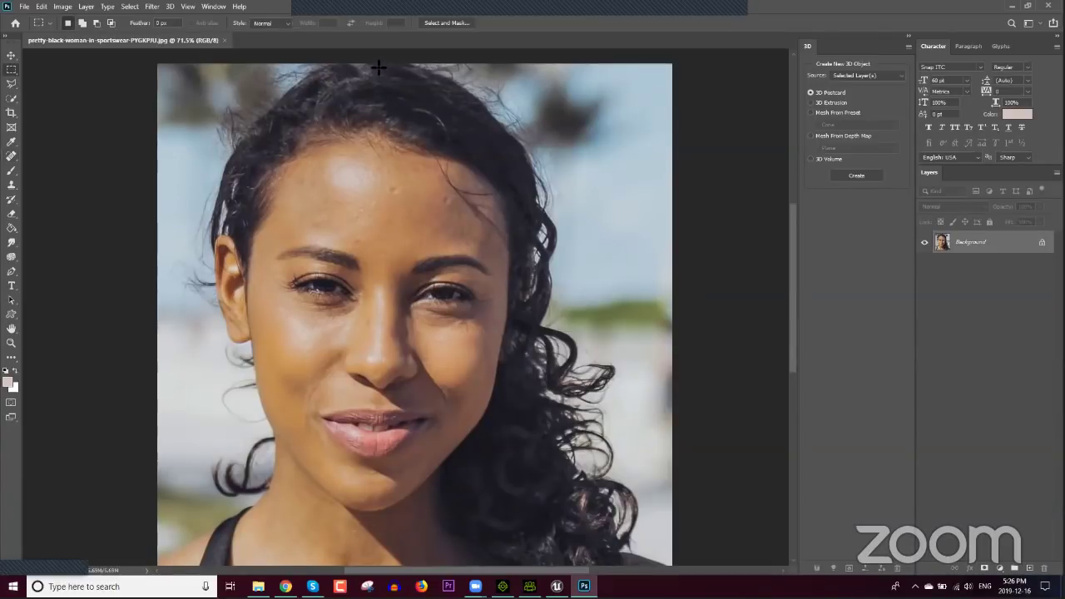
drag(377, 63, 158, 520)
Step: Copy the half-face to Layer 1, hide the Background, and duplicate it as Layer 2
key(ctrl+j)
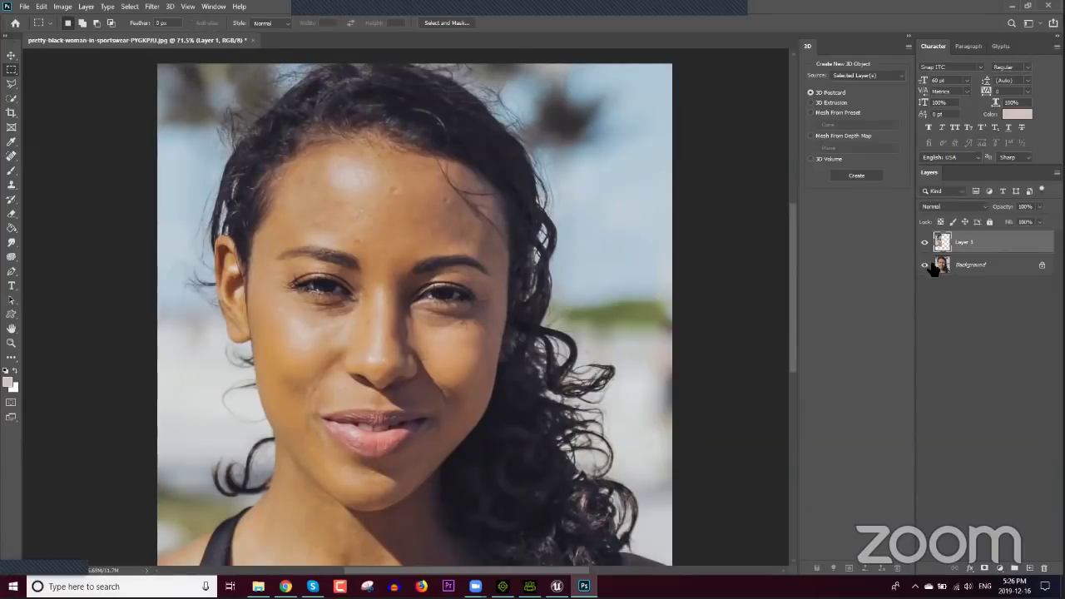
click(924, 265)
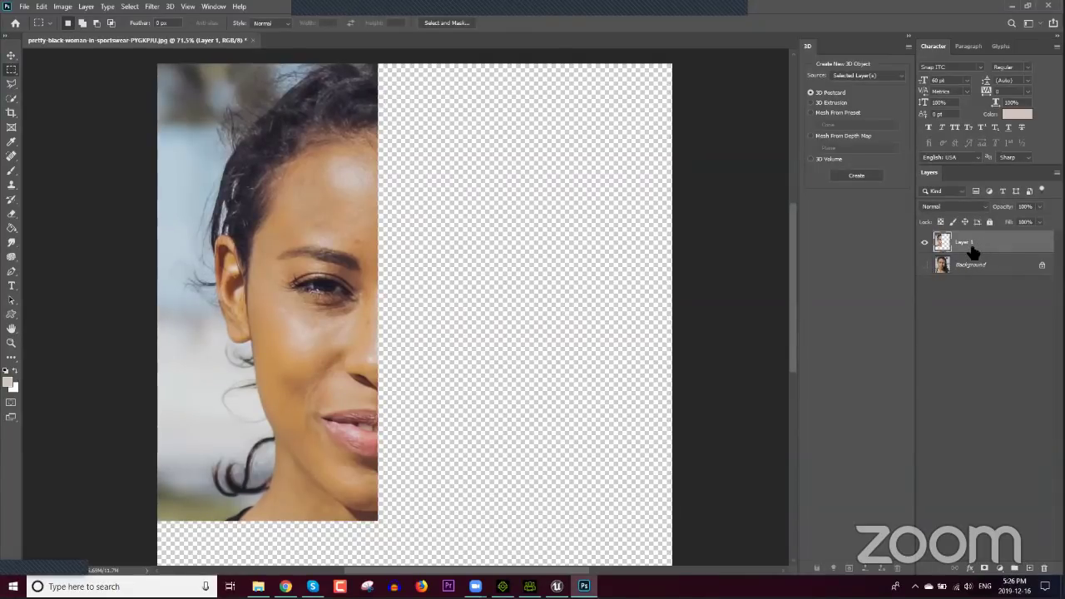
click(971, 265)
click(973, 242)
key(ctrl+j)
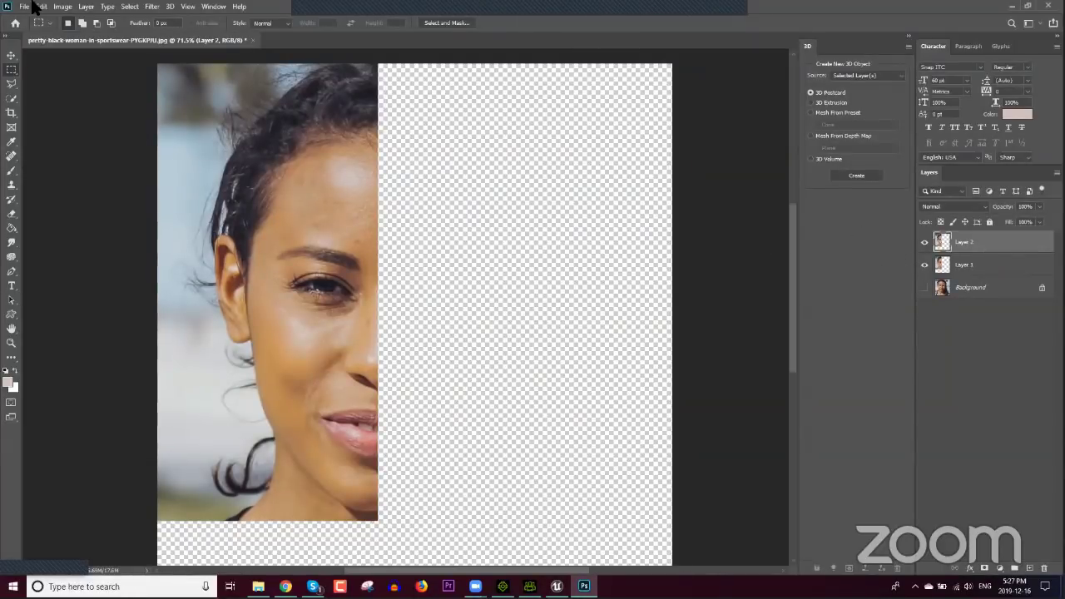
Step: Flip Layer 2 horizontally and move it right to complete the face
click(62, 7)
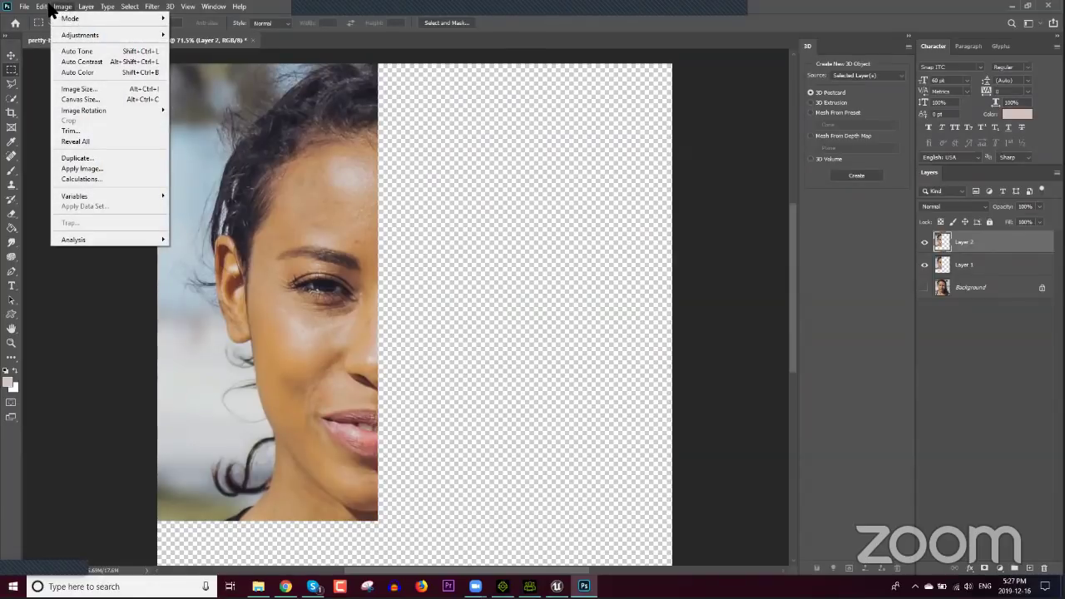
mouse_move(40, 6)
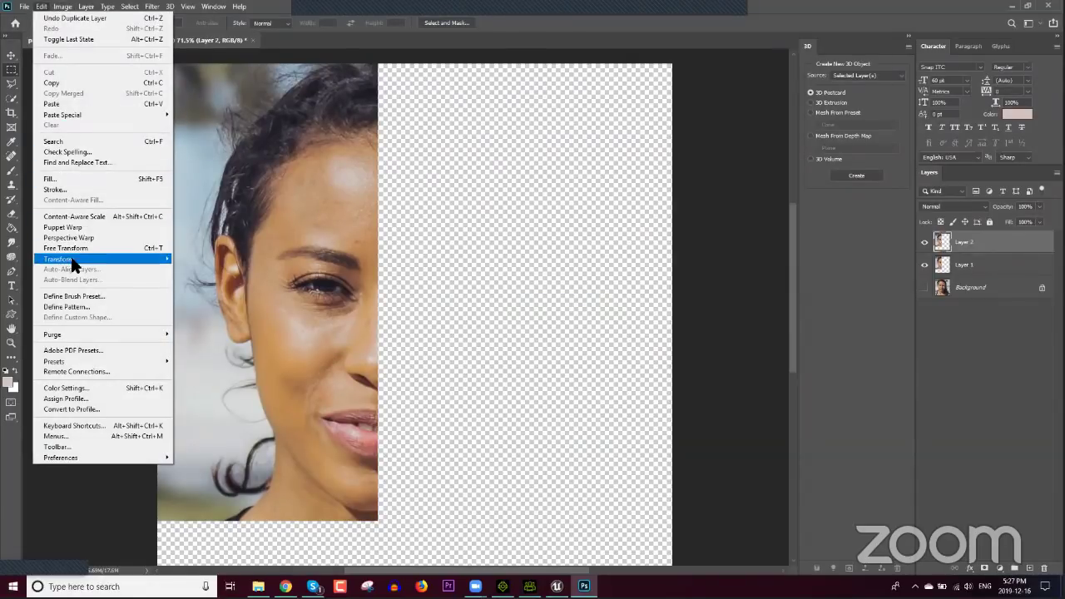
mouse_move(72, 258)
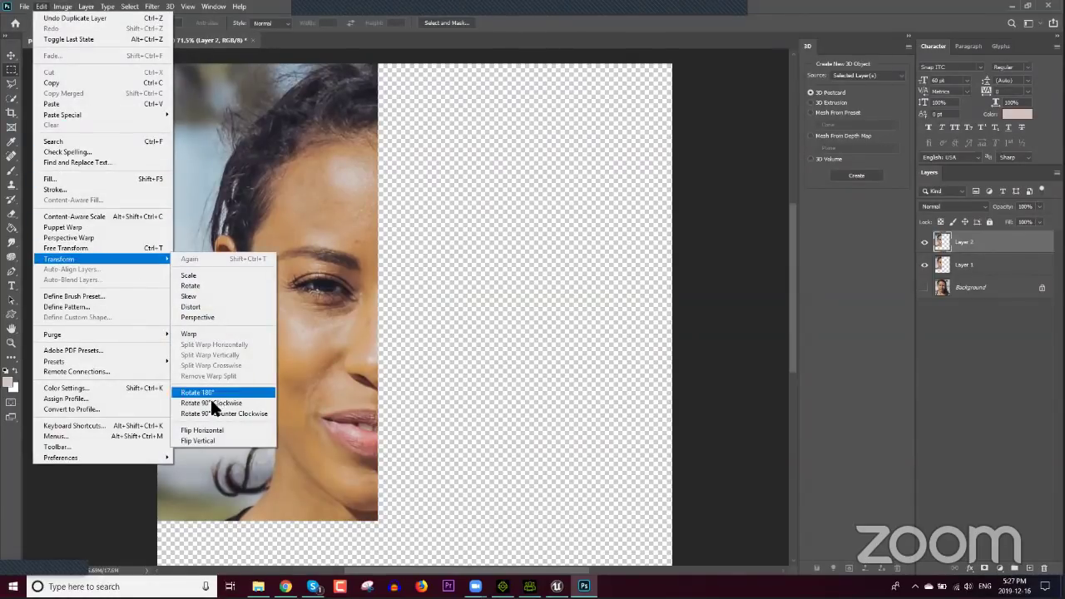
click(208, 430)
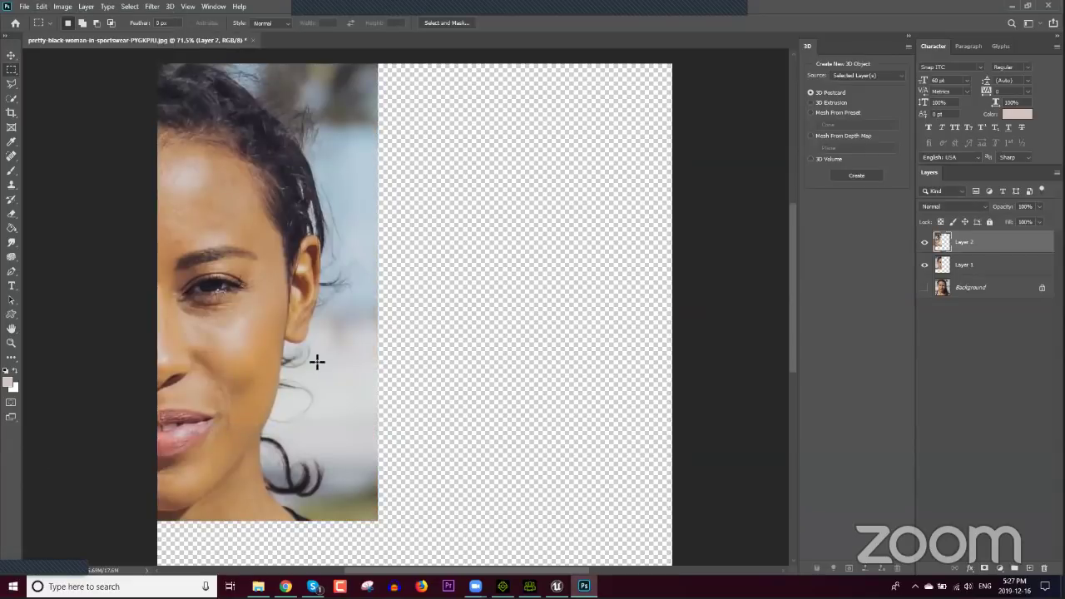
key(v)
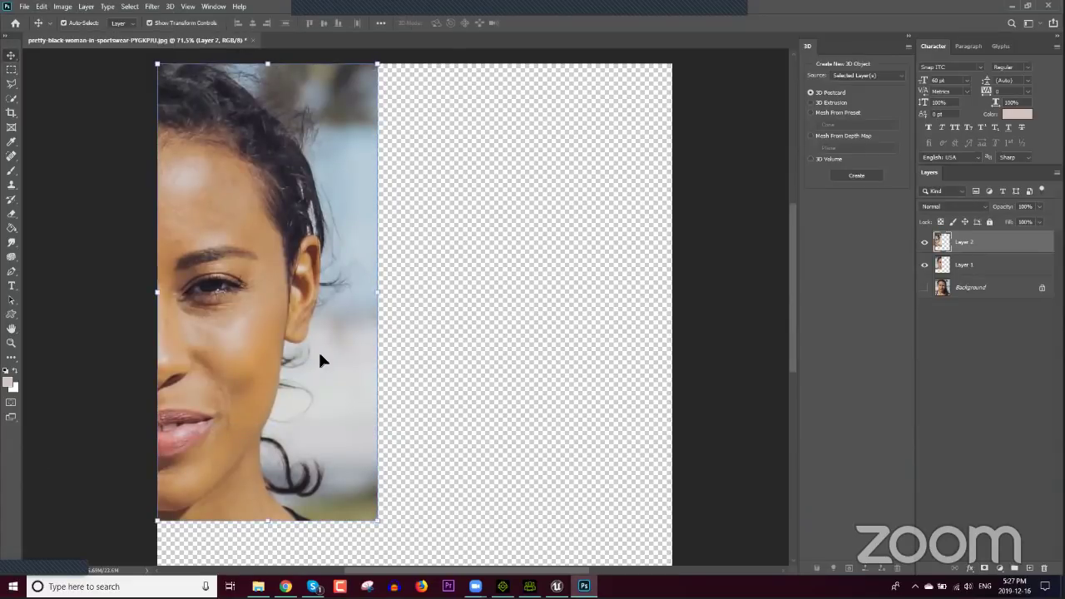
key(Right)
key(Right)
key(Right)
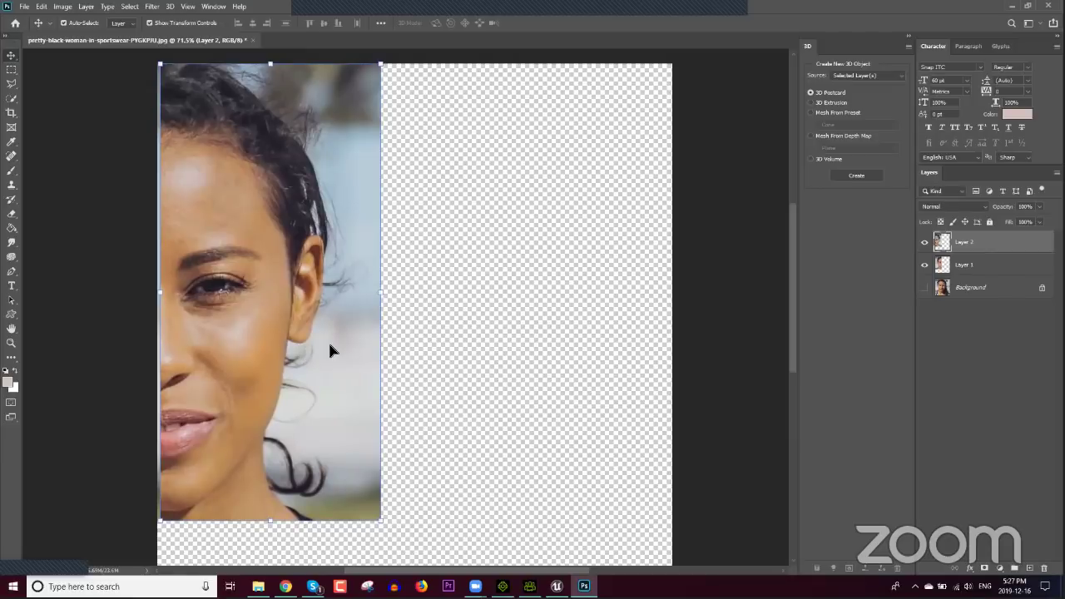
drag(330, 344, 519, 354)
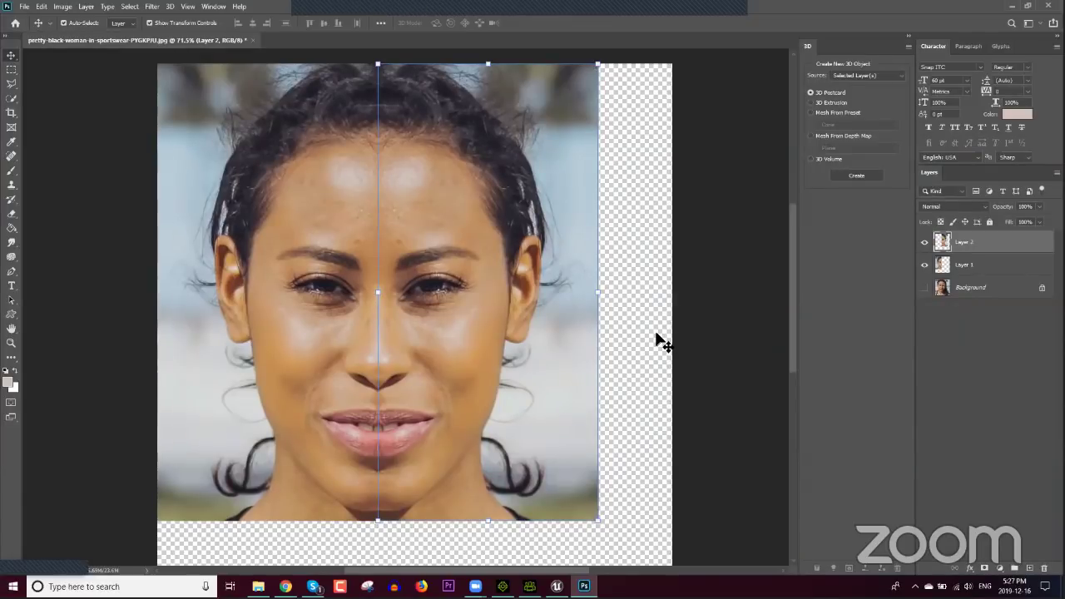
Step: Merge Layer 1 and Layer 2 into one symmetrical face layer
shift+click(977, 264)
right_click(973, 237)
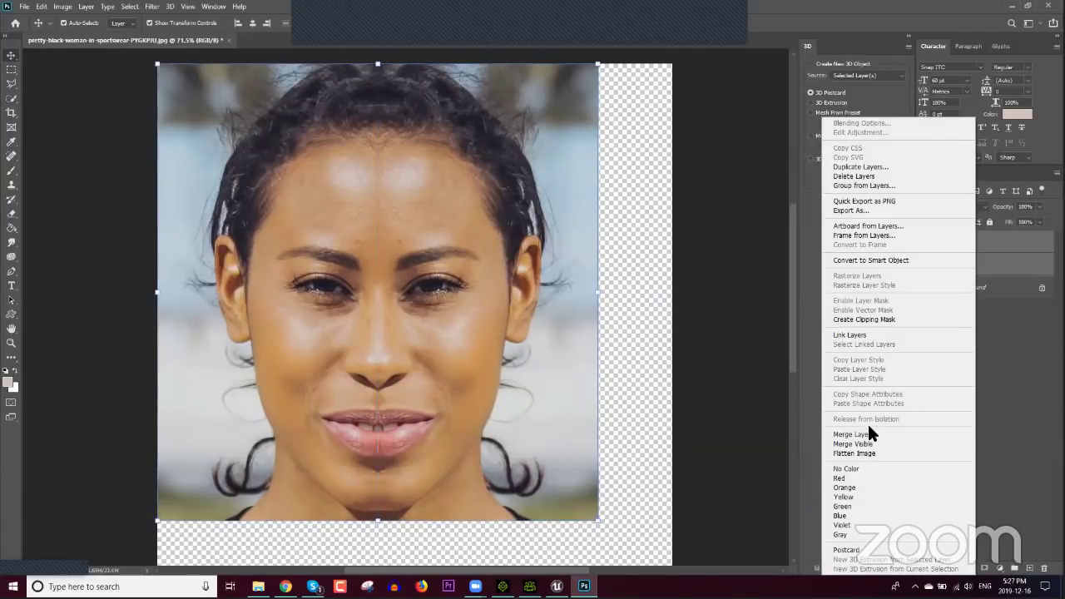
click(865, 435)
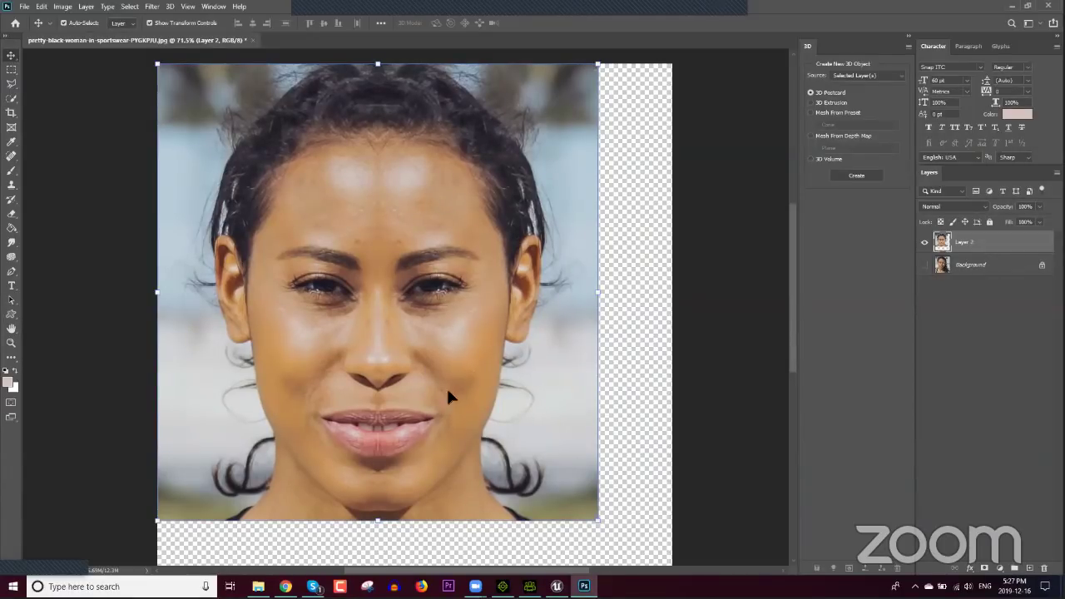
Step: Switch to the Spot Healing Brush and heal blemishes across the forehead
alt+scroll(433, 360, up, 5)
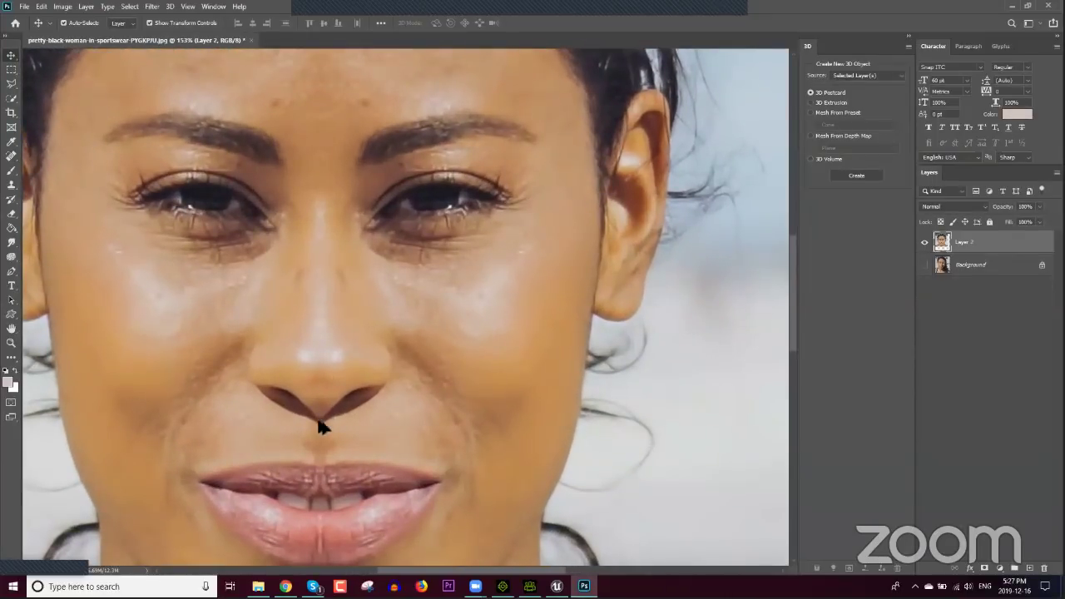
alt+scroll(302, 426, up, 1)
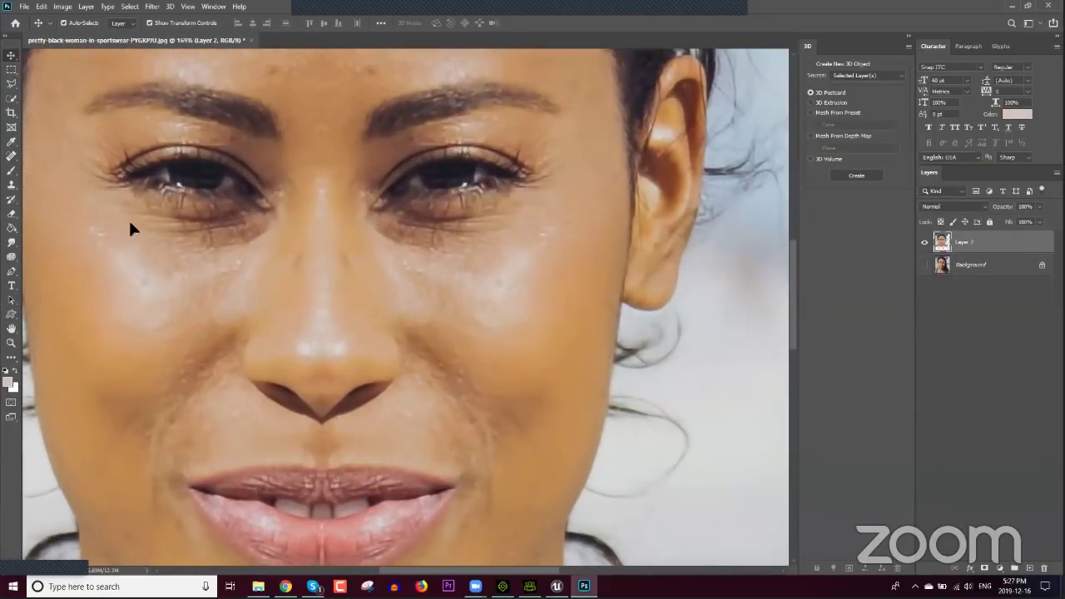
click(15, 245)
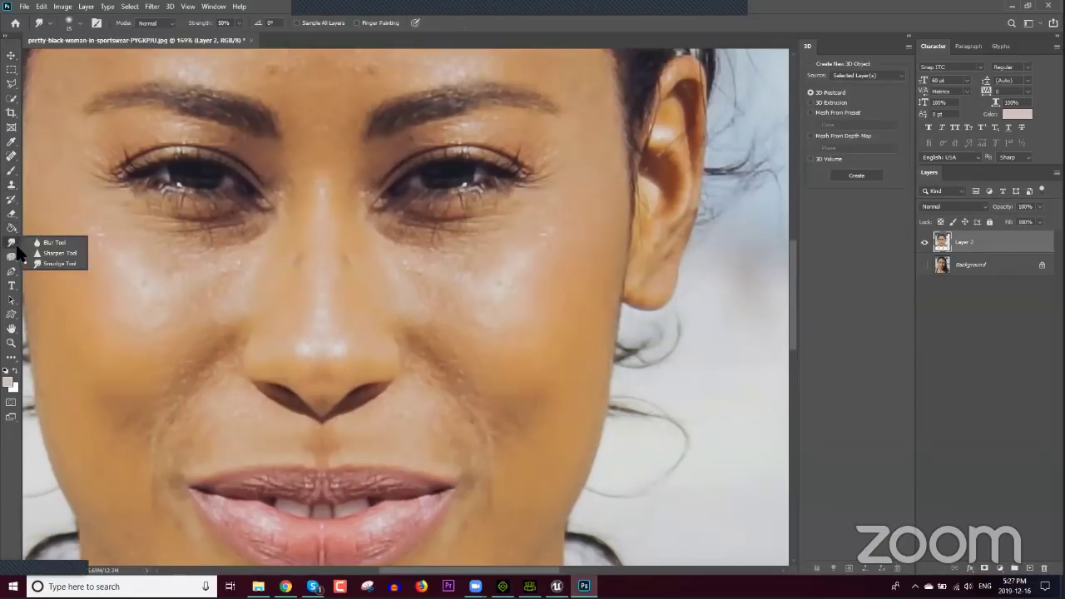
click(56, 263)
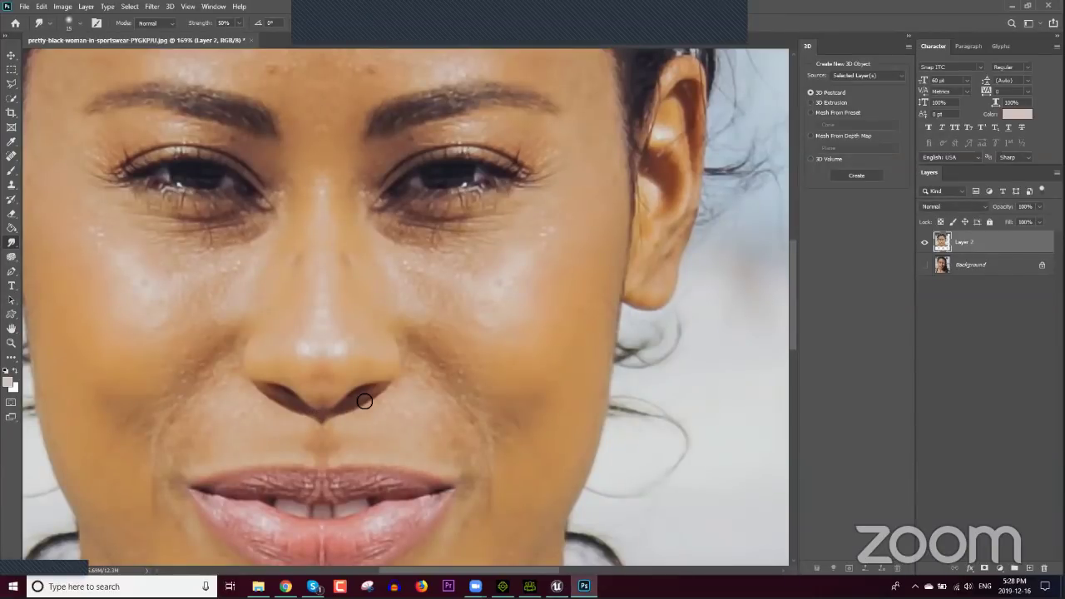
scroll(365, 401, up, 5)
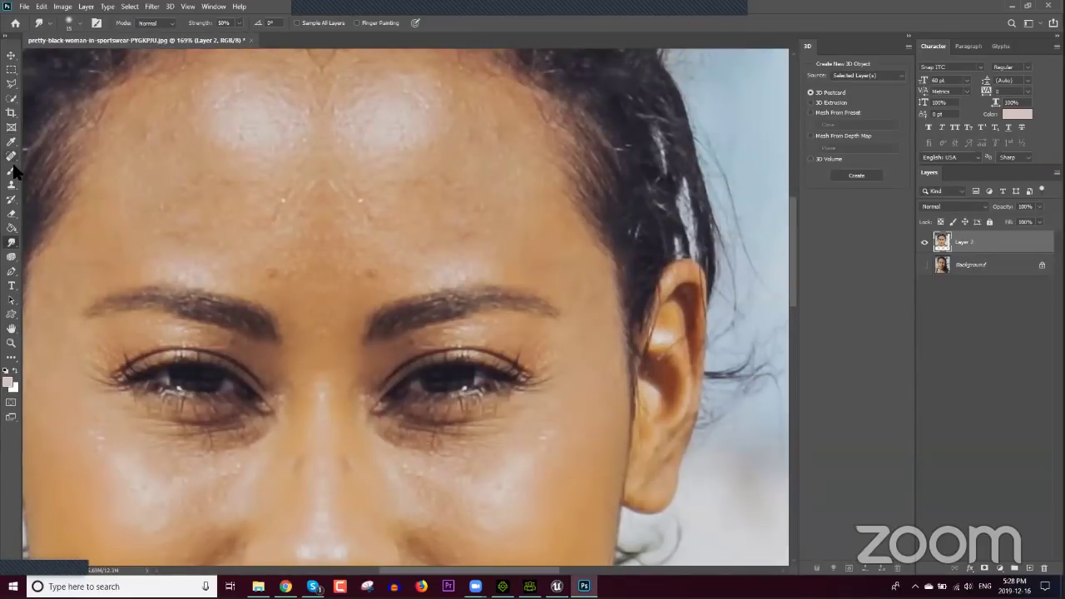
click(11, 157)
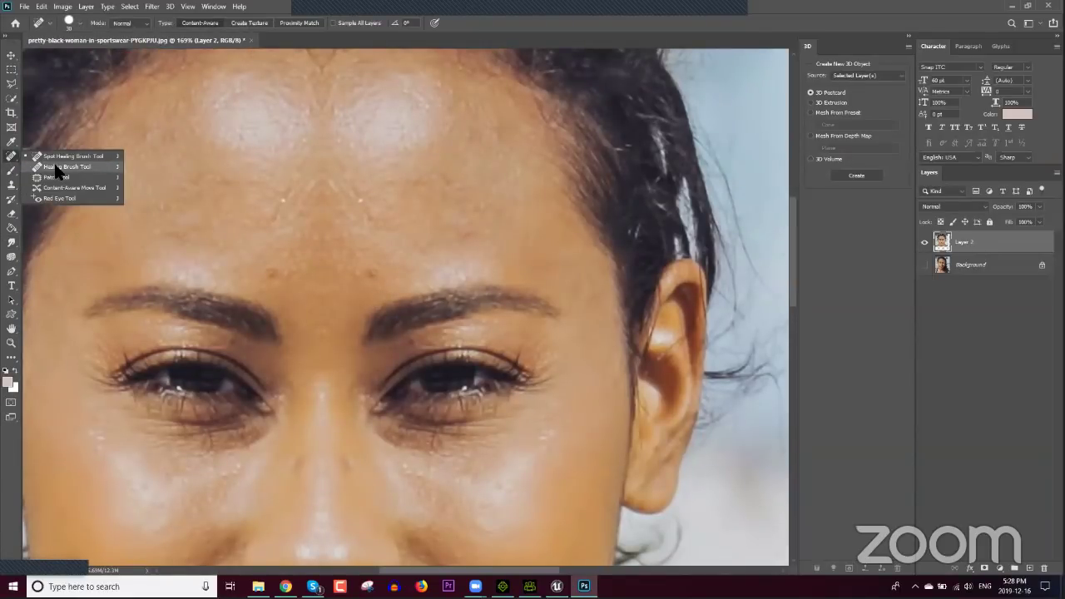
click(55, 158)
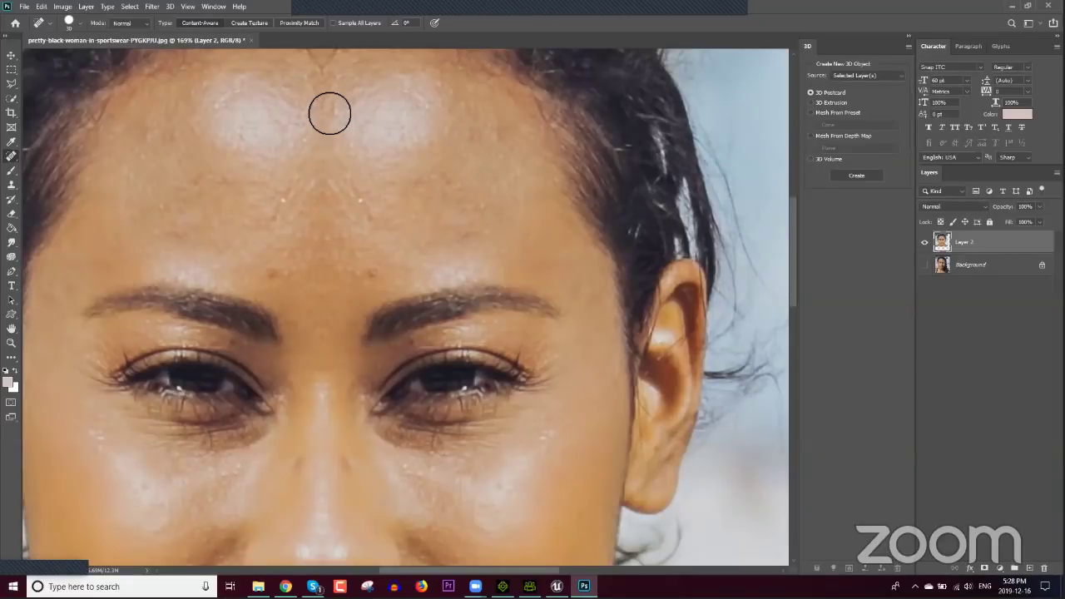
drag(328, 132, 326, 256)
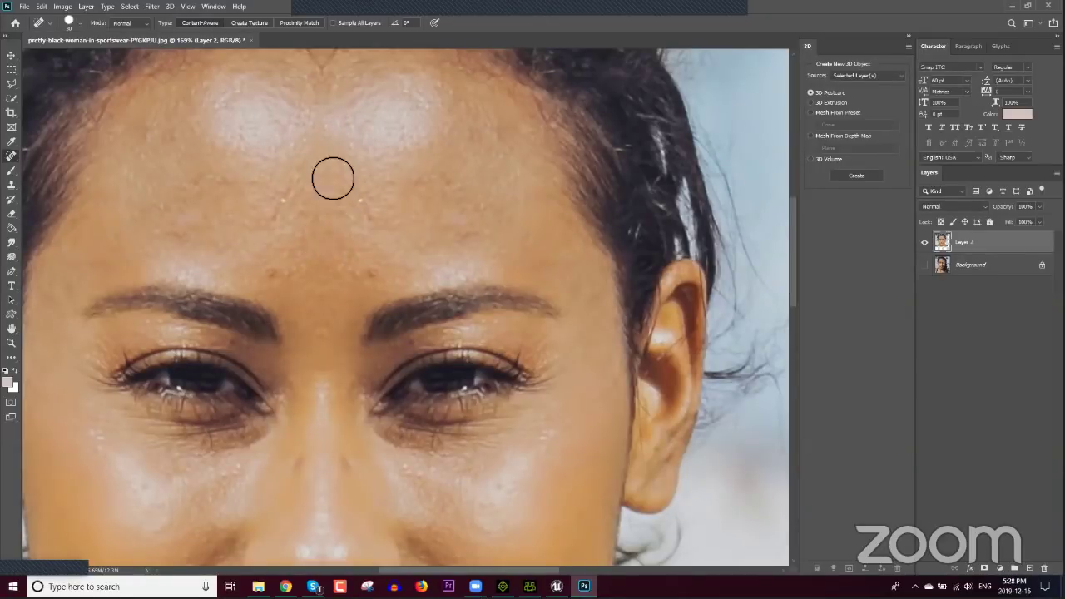
drag(282, 104, 358, 135)
mouse_move(283, 122)
mouse_down()
mouse_move(350, 142)
mouse_move(291, 145)
mouse_move(354, 176)
mouse_up()
click(280, 147)
Step: Heal spots on the brow, upper forehead, nose bridge, and near the lower lip and chin
scroll(366, 190, up, 3)
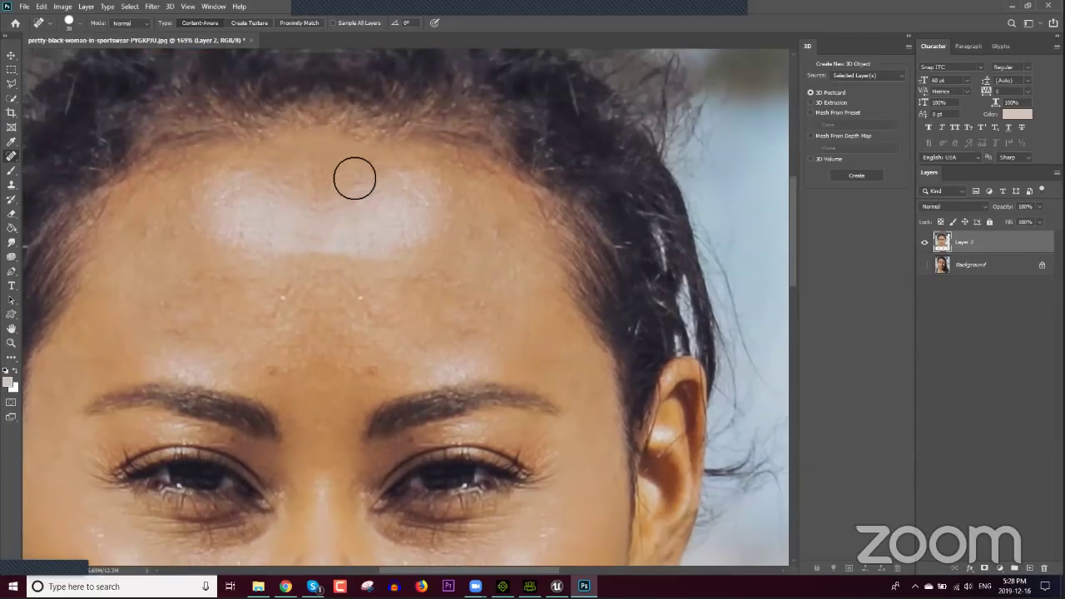
scroll(366, 333, down, 2)
drag(394, 319, 391, 308)
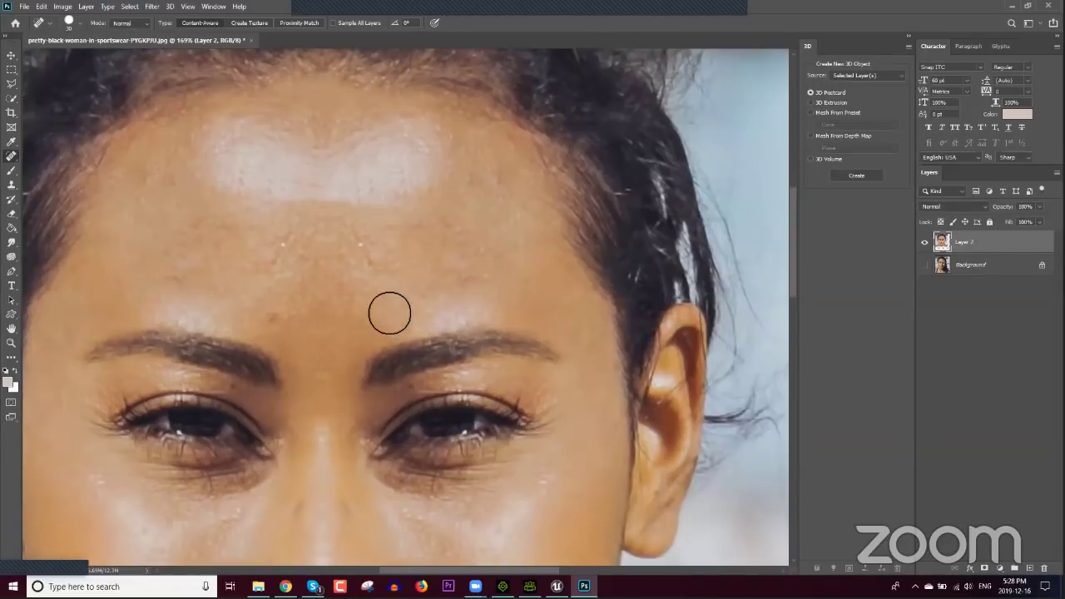
drag(273, 316, 271, 319)
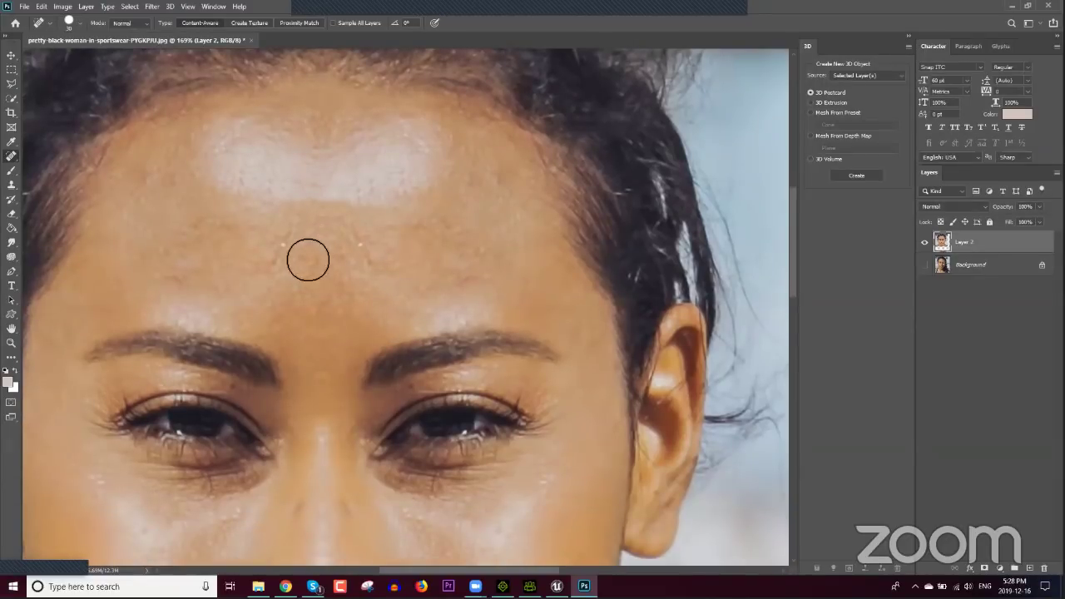
scroll(390, 277, down, 2)
mouse_move(349, 105)
mouse_down()
mouse_move(325, 84)
mouse_move(333, 60)
mouse_up()
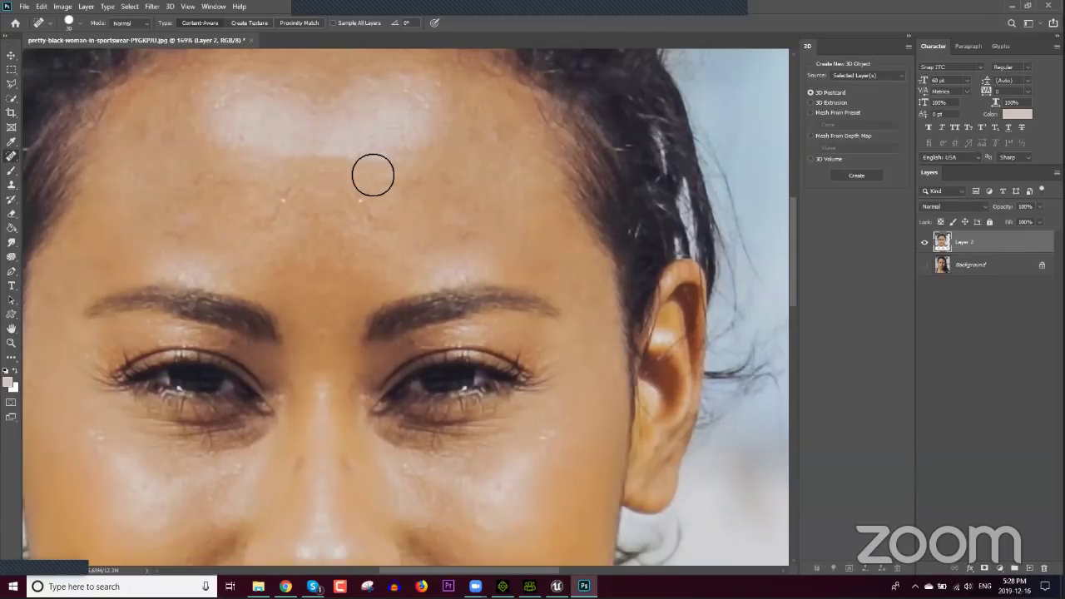
scroll(373, 174, down, 5)
drag(348, 252, 361, 292)
scroll(361, 273, down, 3)
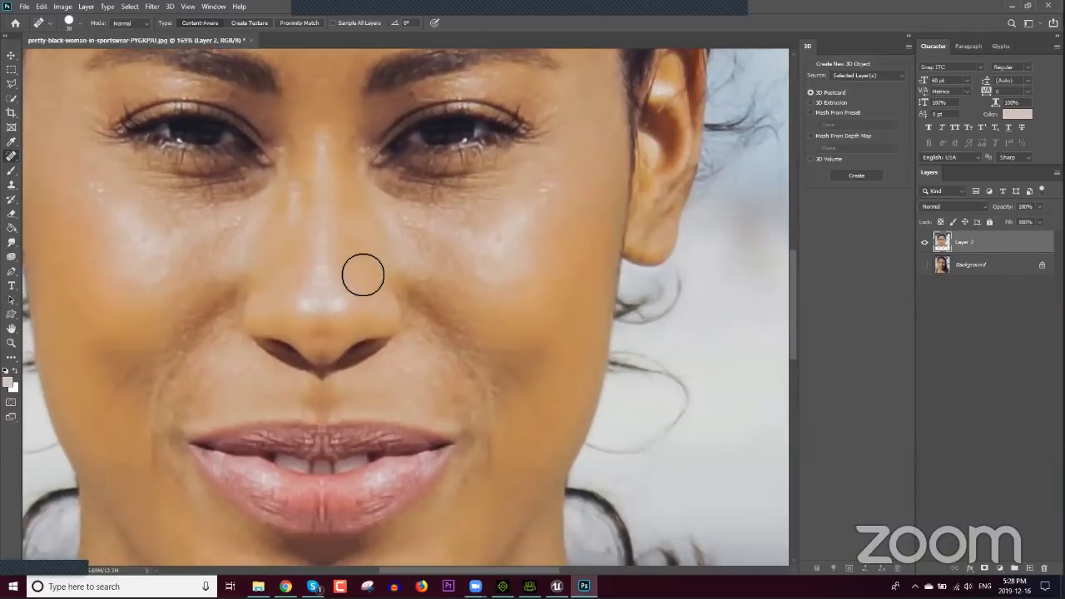
scroll(361, 292, down, 2)
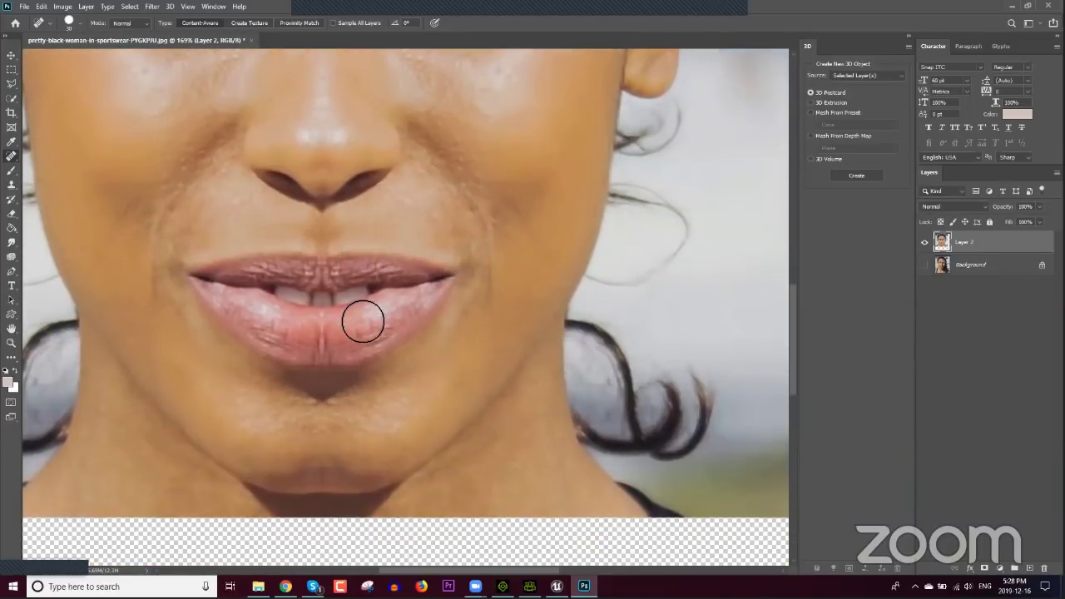
drag(283, 452, 331, 480)
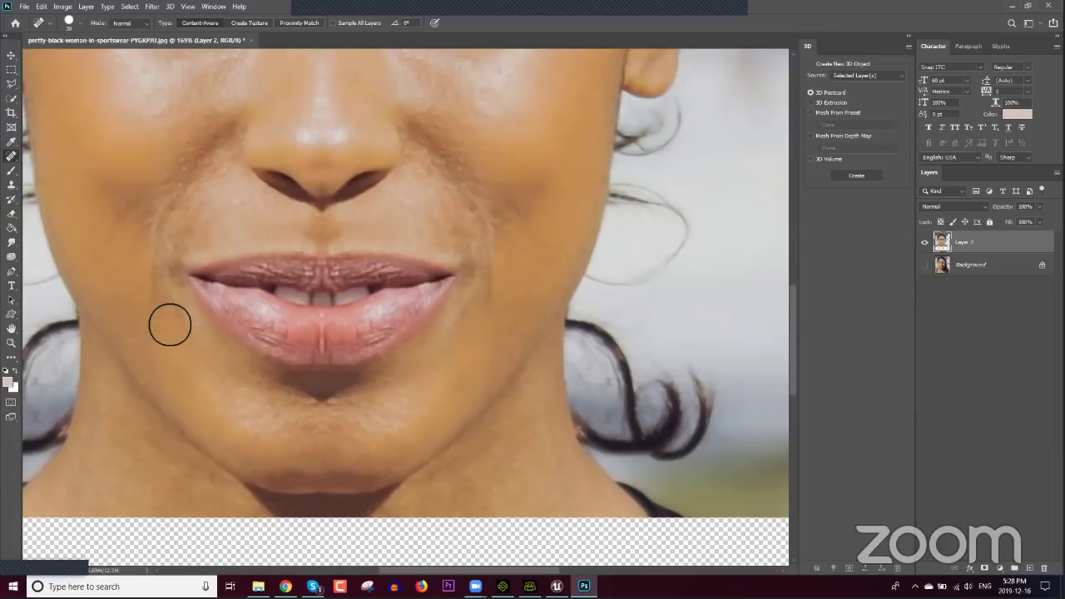
scroll(169, 325, up, 5)
scroll(170, 324, up, 3)
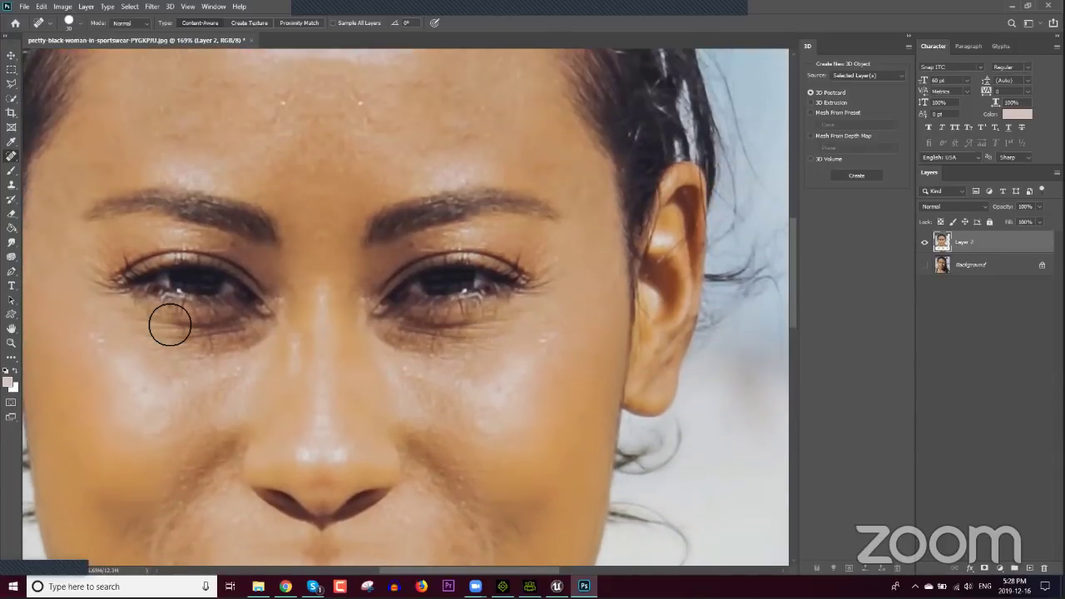
scroll(170, 324, up, 4)
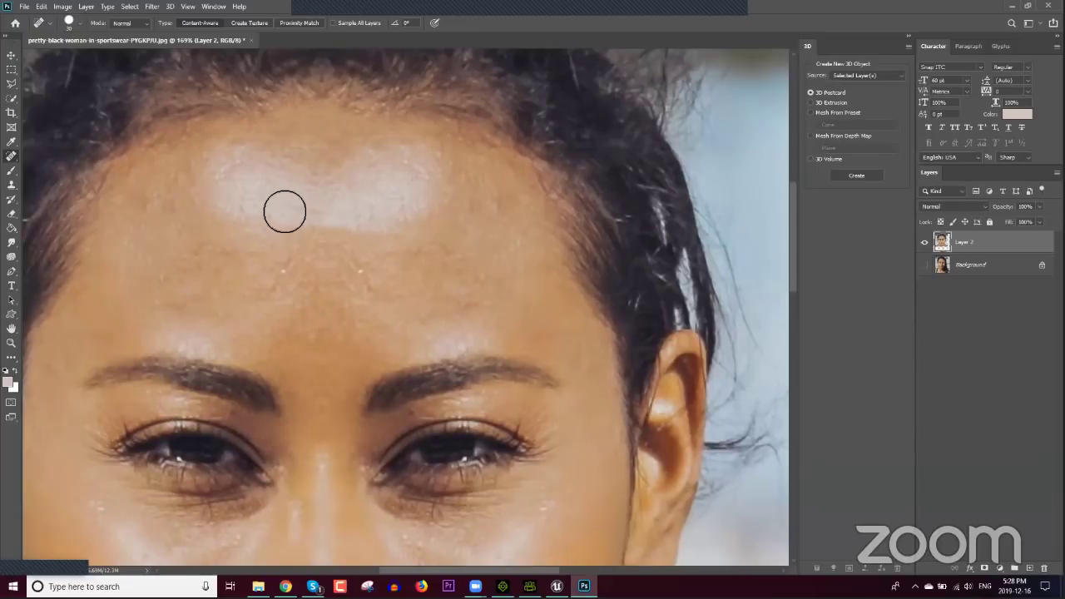
Step: Clone skin tone over the forehead highlight, undo the last patch, and zoom out
click(12, 185)
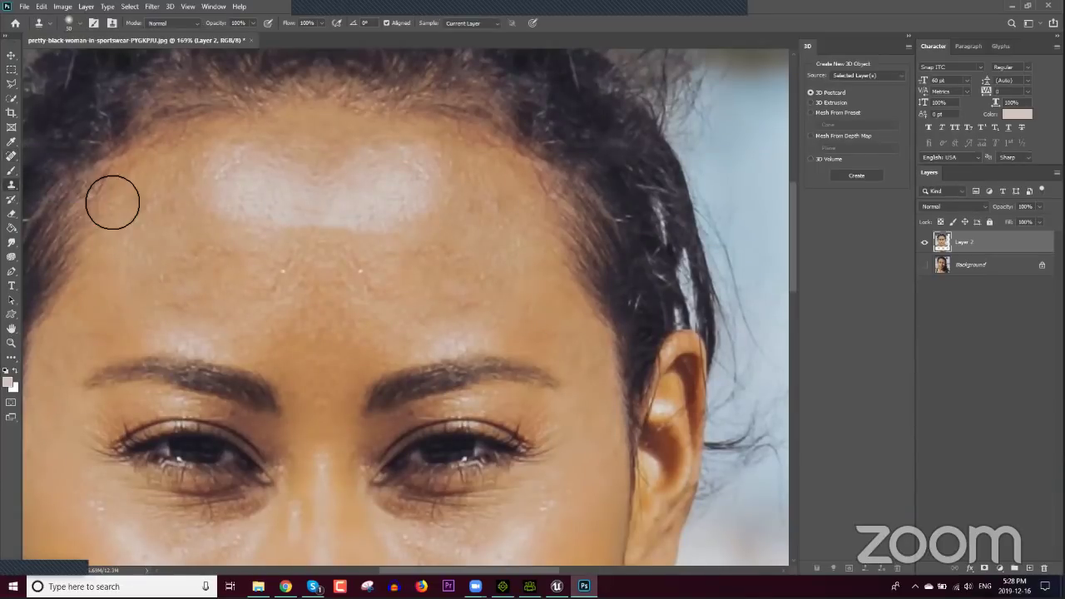
alt+click(310, 246)
mouse_move(324, 174)
mouse_down()
mouse_move(359, 175)
mouse_move(360, 163)
mouse_move(318, 153)
mouse_move(297, 185)
mouse_move(320, 147)
mouse_move(367, 176)
mouse_move(316, 149)
mouse_move(345, 171)
mouse_move(367, 166)
mouse_move(298, 142)
mouse_up()
alt+click(292, 185)
key(ctrl+z)
key(ctrl+z)
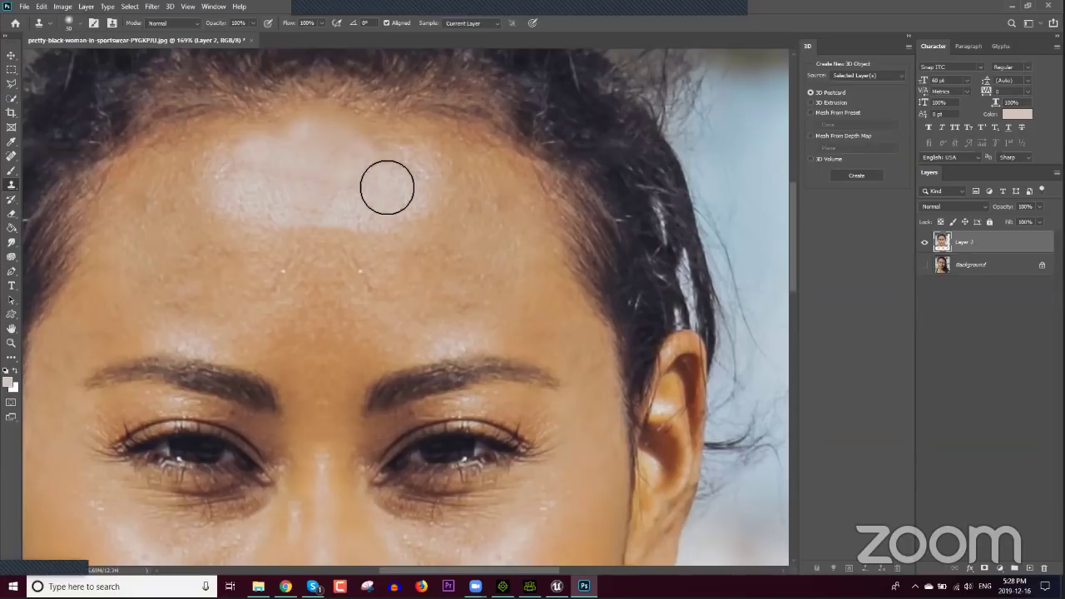
alt+scroll(338, 267, down, 3)
alt+scroll(335, 252, down, 3)
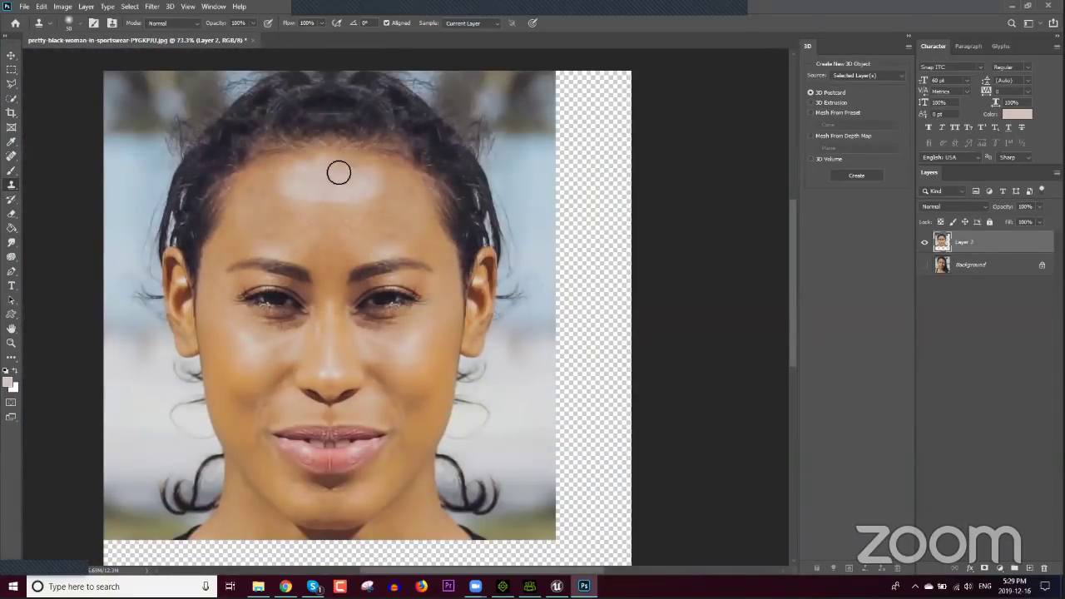
Step: Spot-heal the forehead hairline, the spot under the nose and an arc across the forehead highlight
click(11, 155)
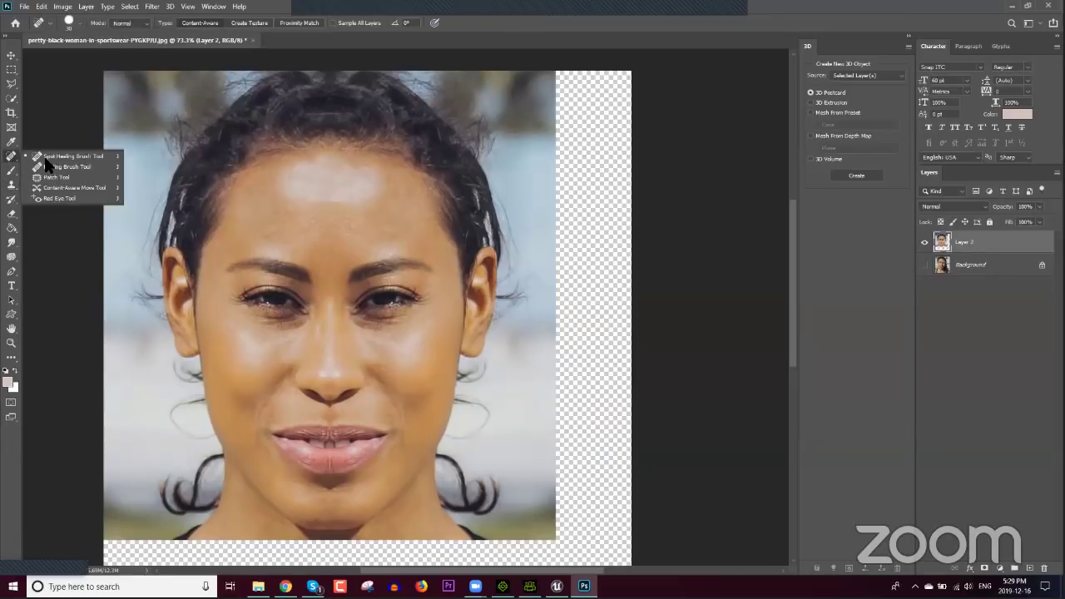
click(52, 158)
mouse_move(361, 169)
mouse_down()
mouse_move(319, 163)
mouse_move(332, 168)
mouse_move(278, 213)
mouse_up()
drag(337, 158, 397, 211)
scroll(395, 217, down, 2)
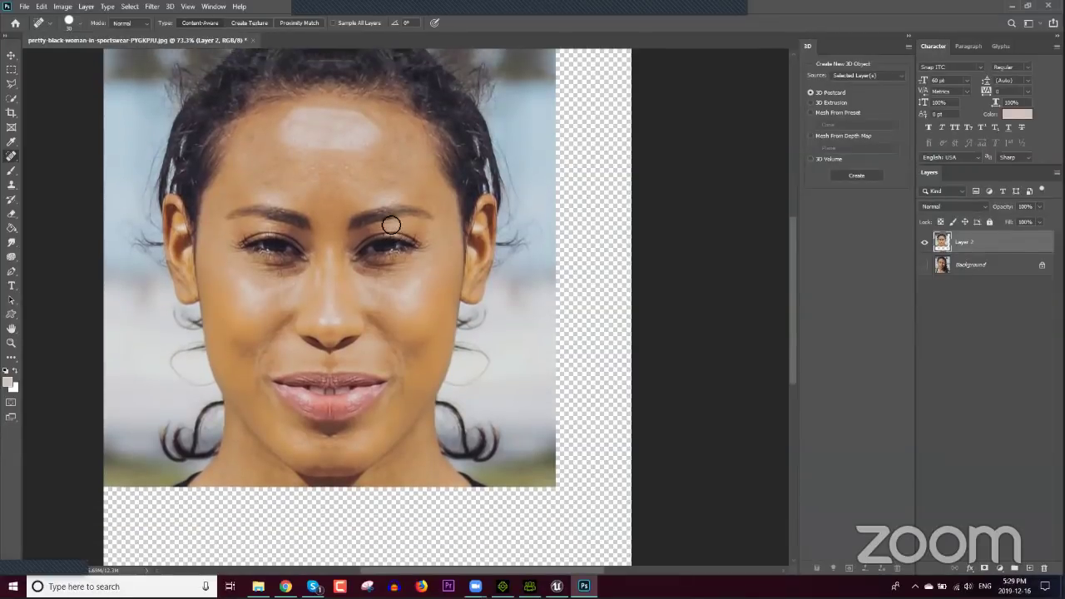
scroll(408, 266, up, 2)
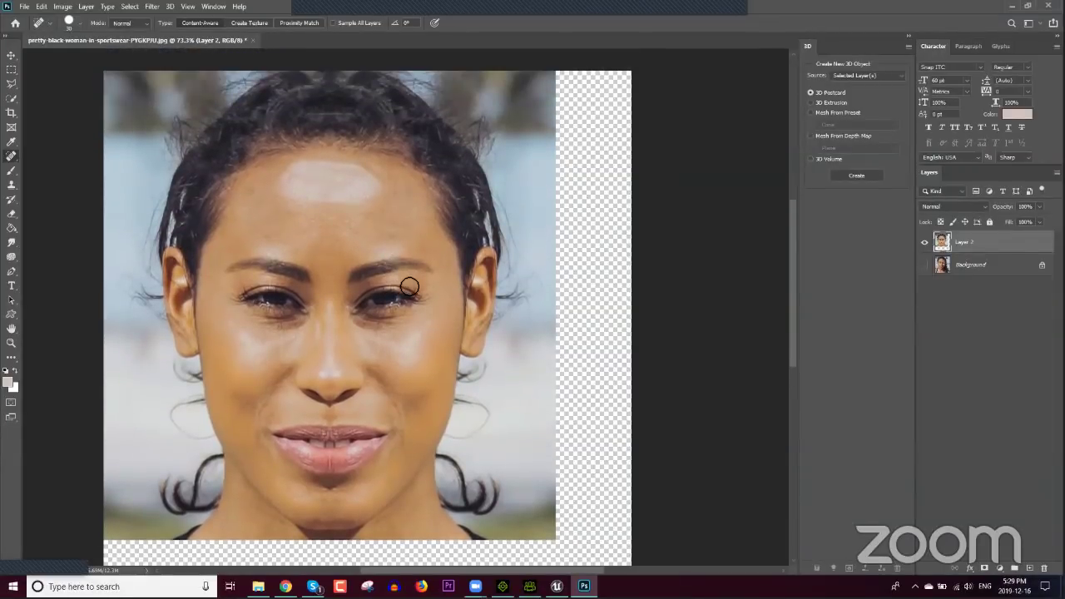
click(333, 408)
mouse_move(394, 193)
mouse_down()
mouse_move(336, 178)
mouse_move(328, 162)
mouse_move(276, 191)
mouse_move(290, 195)
mouse_move(318, 164)
mouse_up()
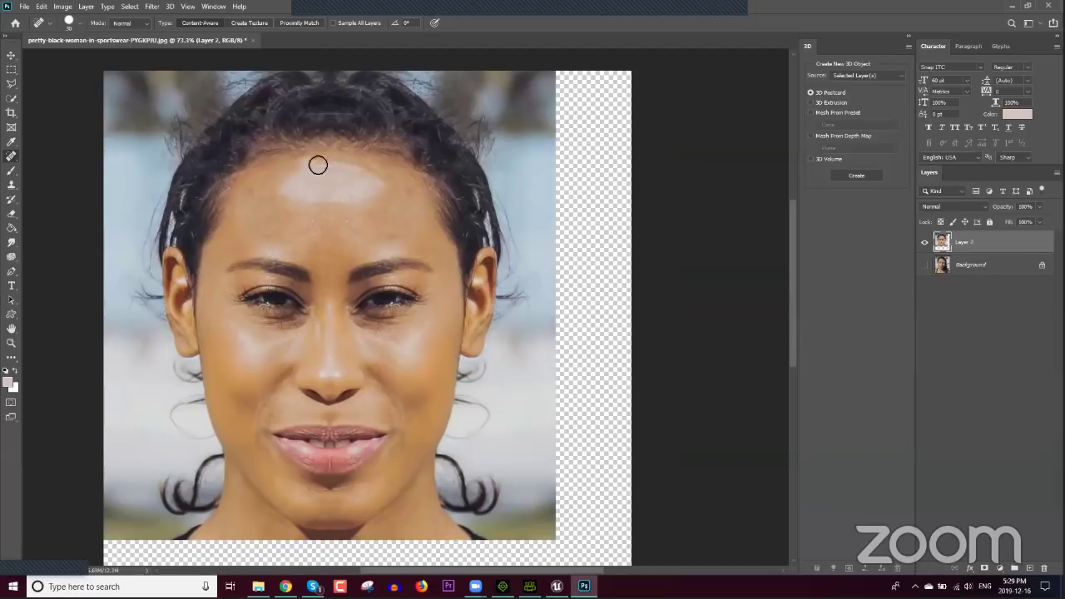
scroll(336, 271, down, 2)
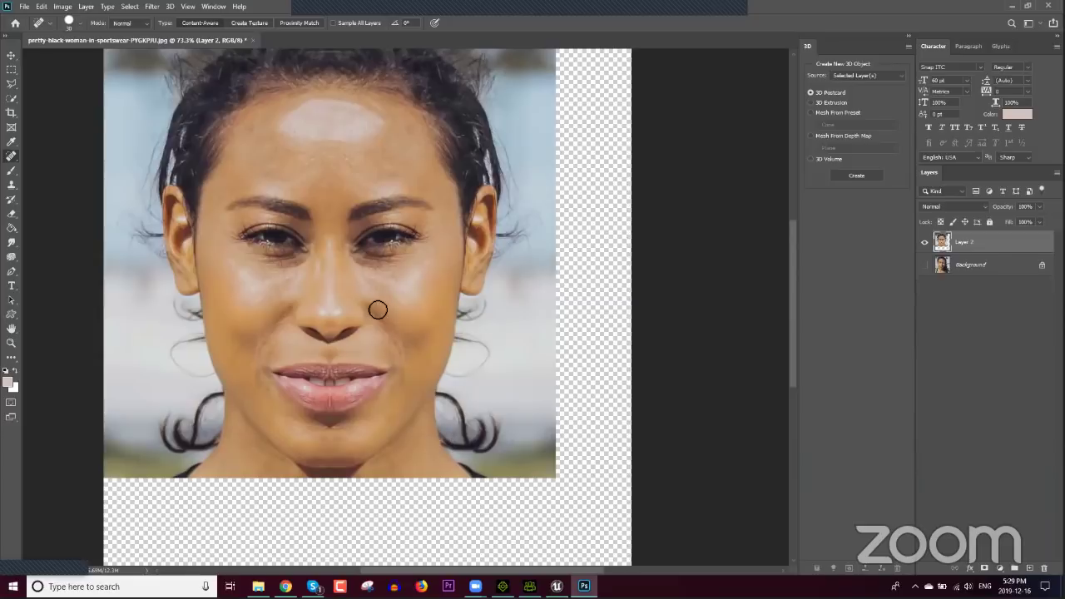
scroll(414, 383, up, 2)
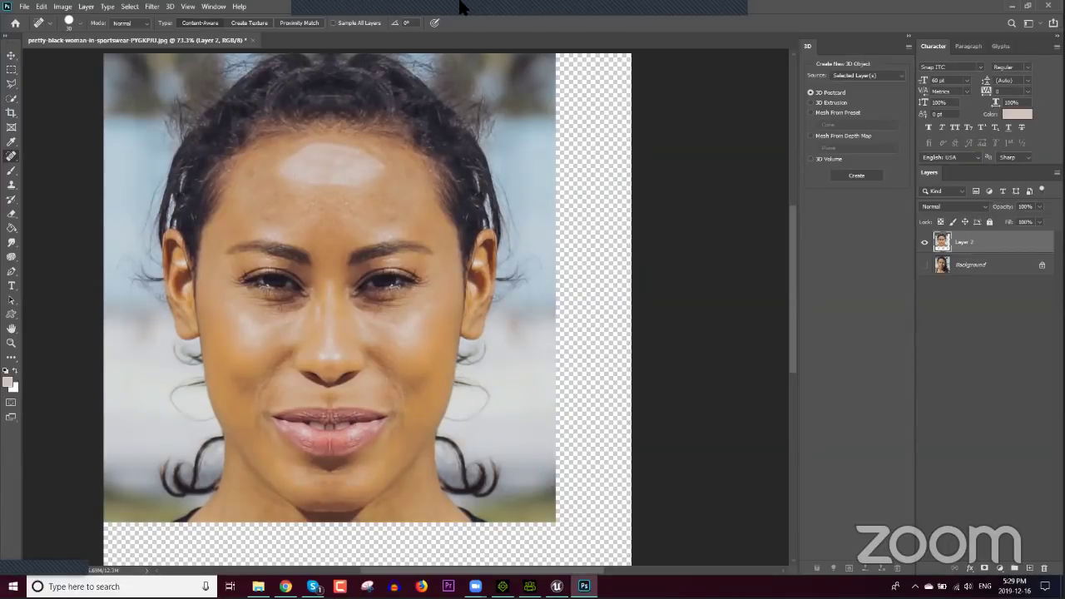
mouse_move(492, 7)
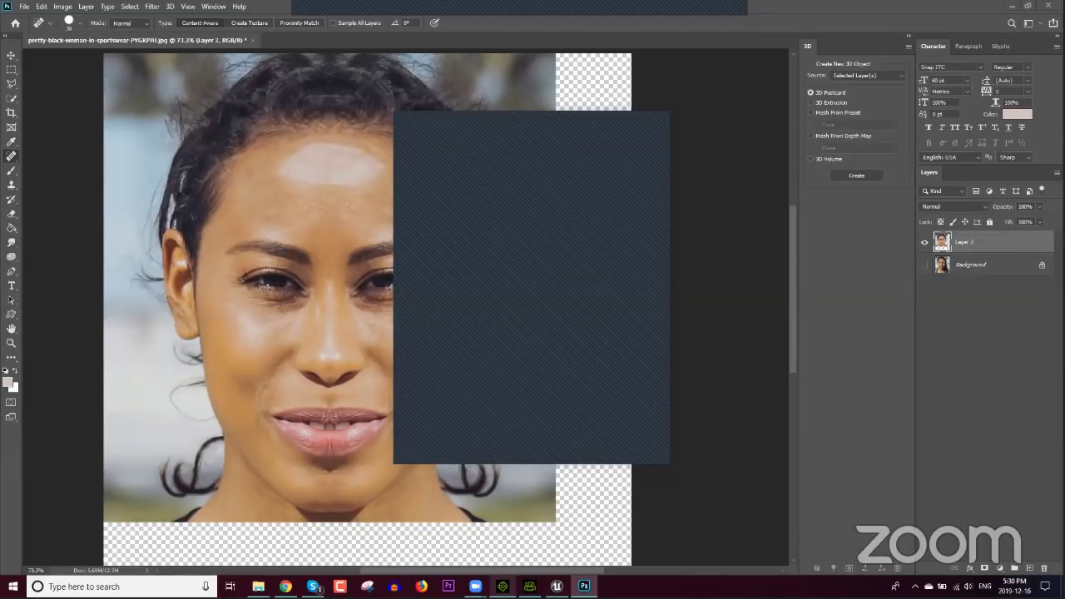
Step: Show the face morph sliders in Character Creator and widen the slider panel
click(529, 586)
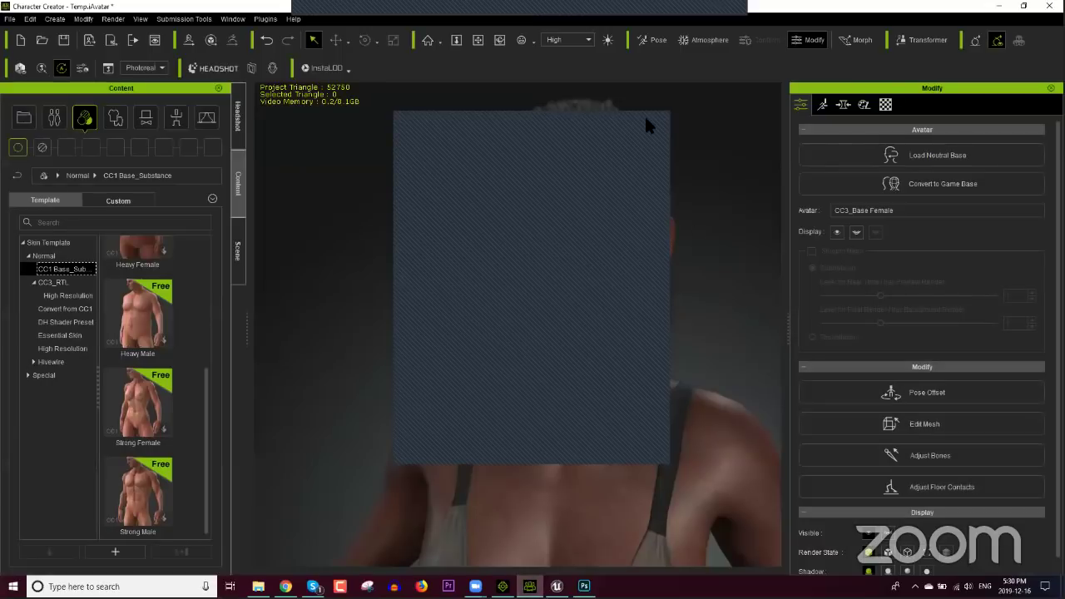
click(843, 104)
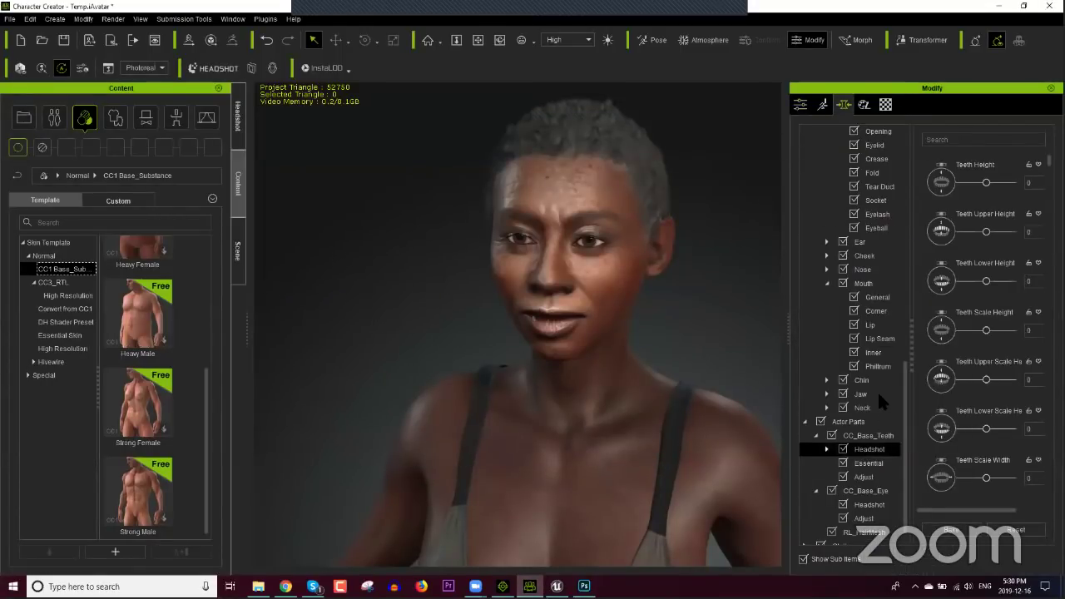
click(869, 450)
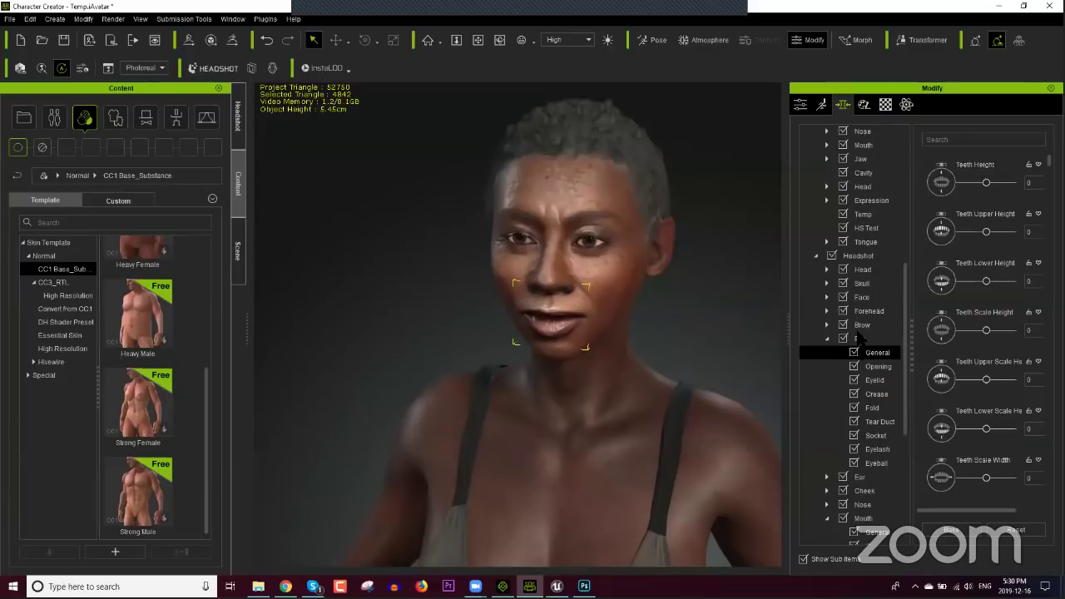
click(862, 297)
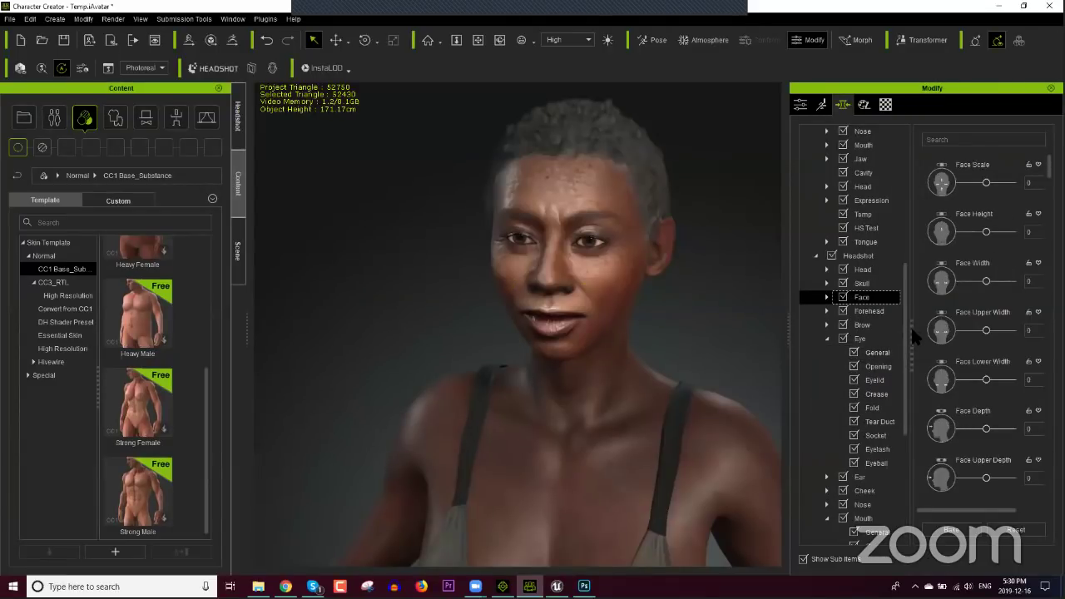
drag(912, 335, 737, 338)
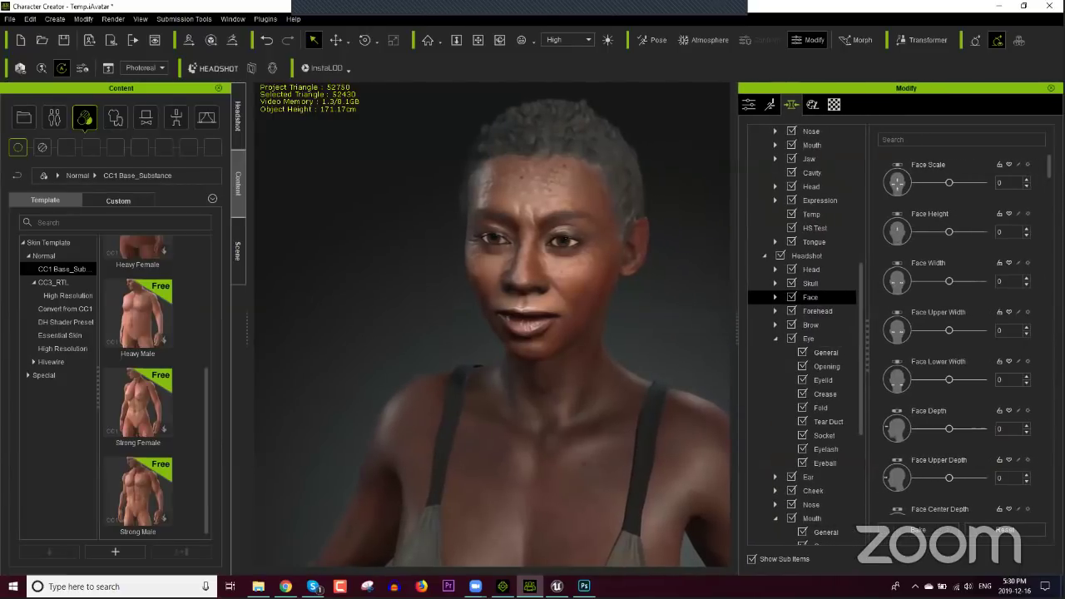
Step: Unlock the Face Scale slider, then open Help > Online Manual in the browser
right_click(1028, 166)
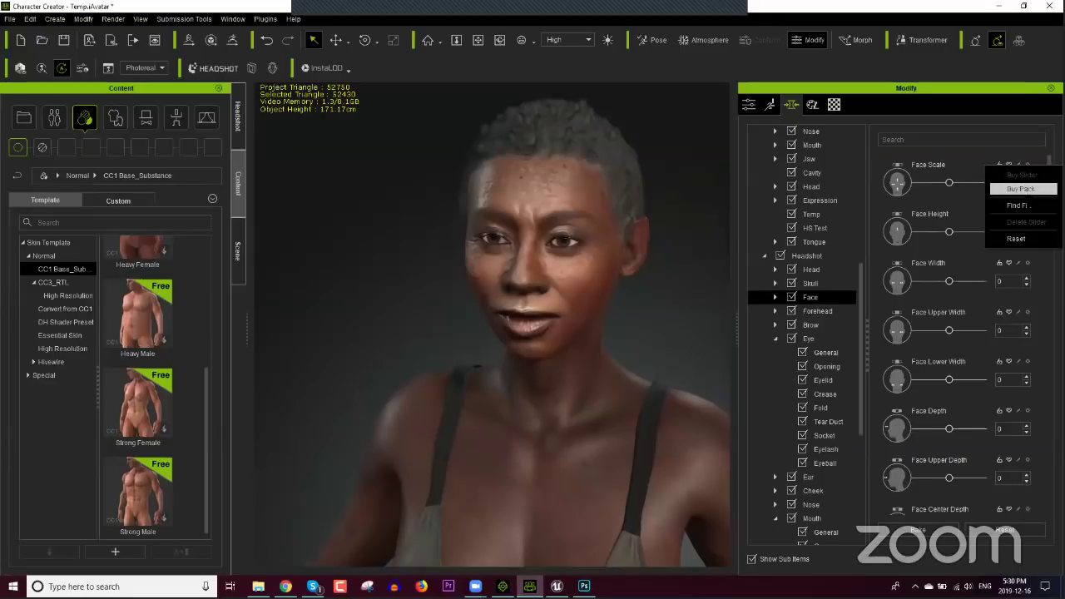
click(1030, 168)
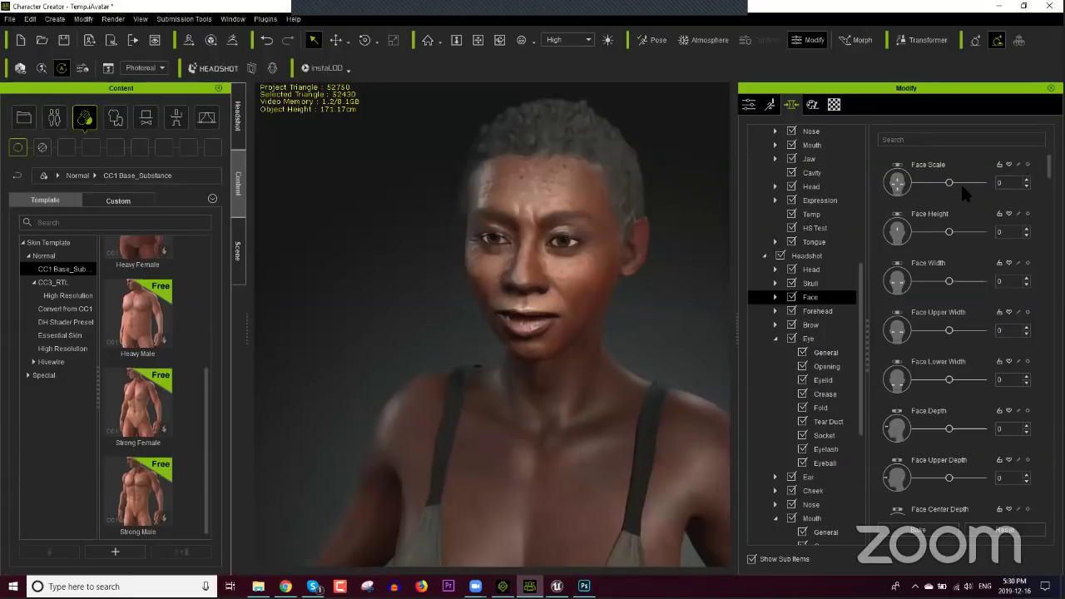
click(998, 165)
click(1028, 166)
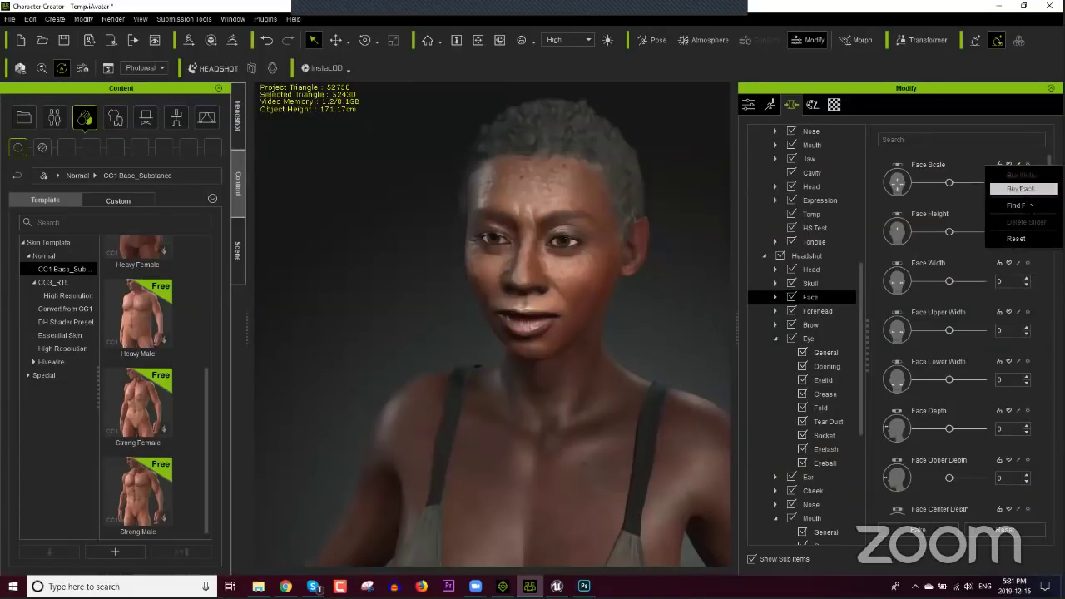
click(1002, 143)
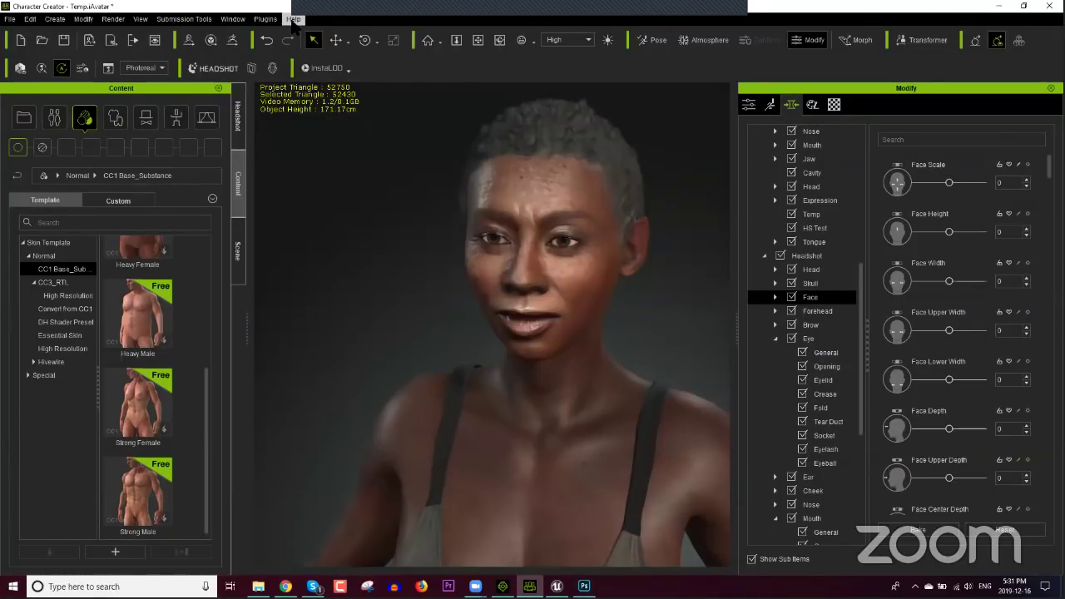
click(293, 19)
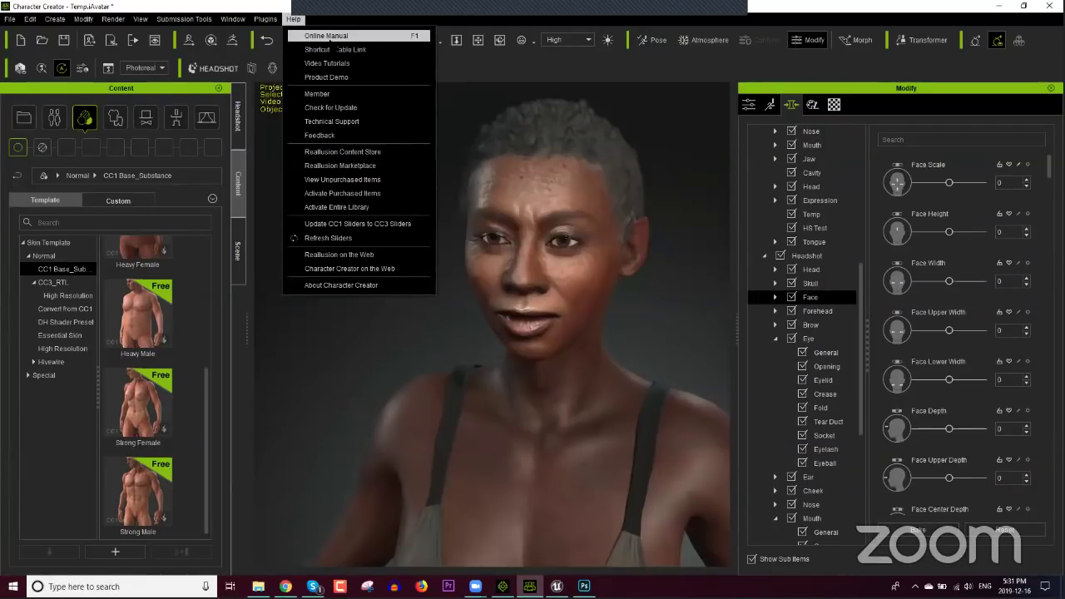
click(331, 39)
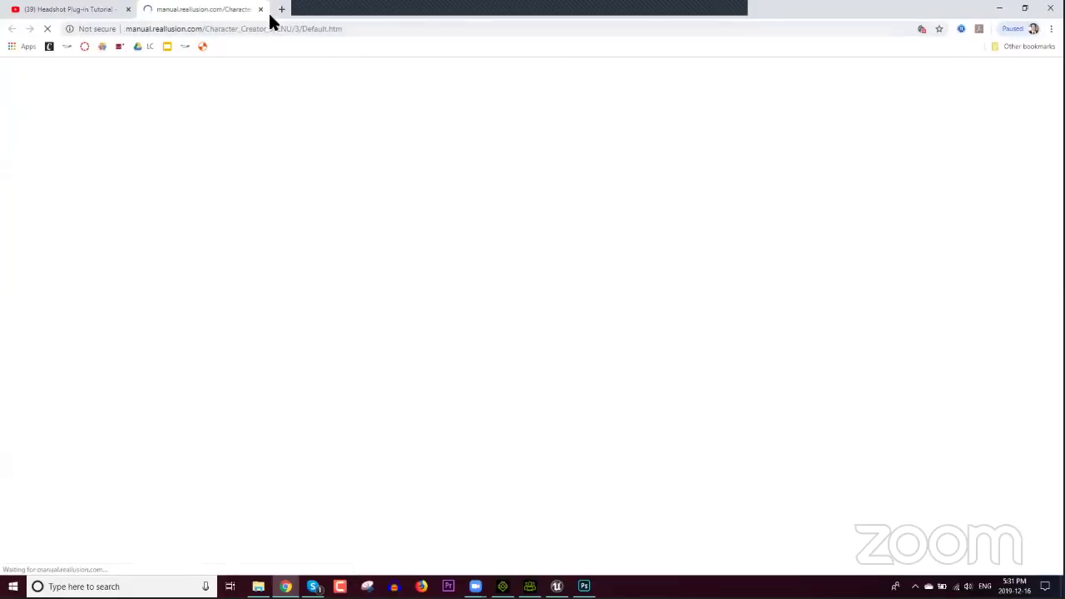
Step: Close the manual page to get back to the paused YouTube Headshot Plug-in tutorial
click(260, 10)
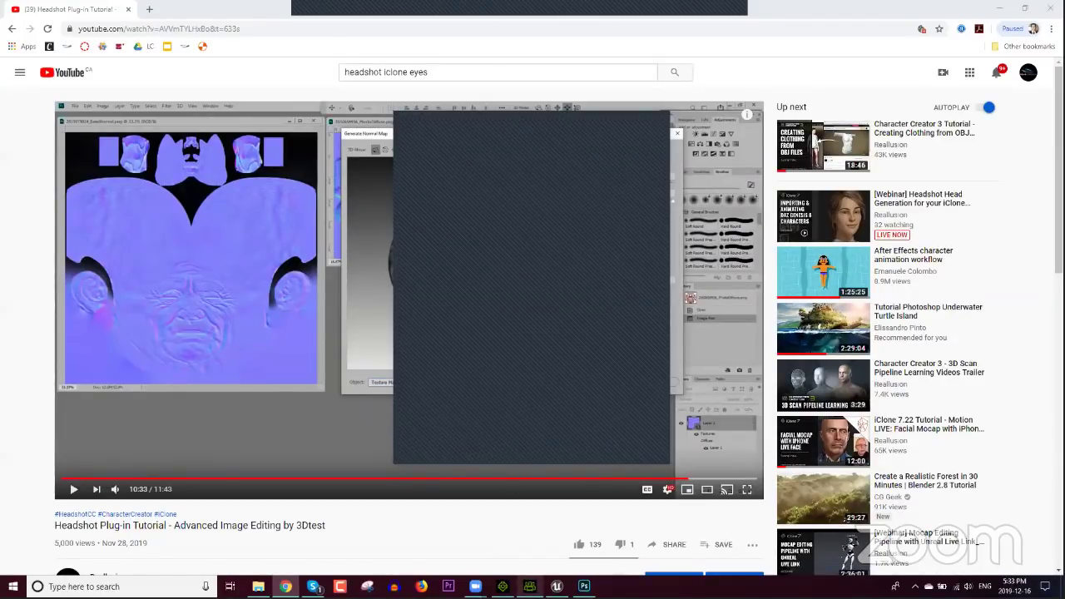
Step: Switch to the iClone 7 project with the two characters and the textured plane
click(502, 587)
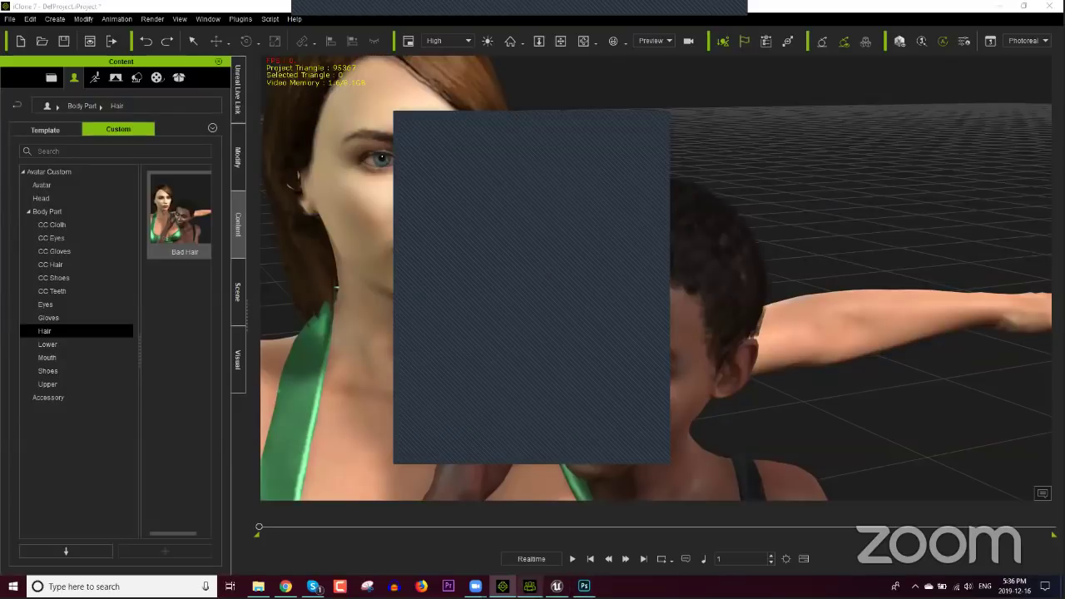
mouse_move(502, 585)
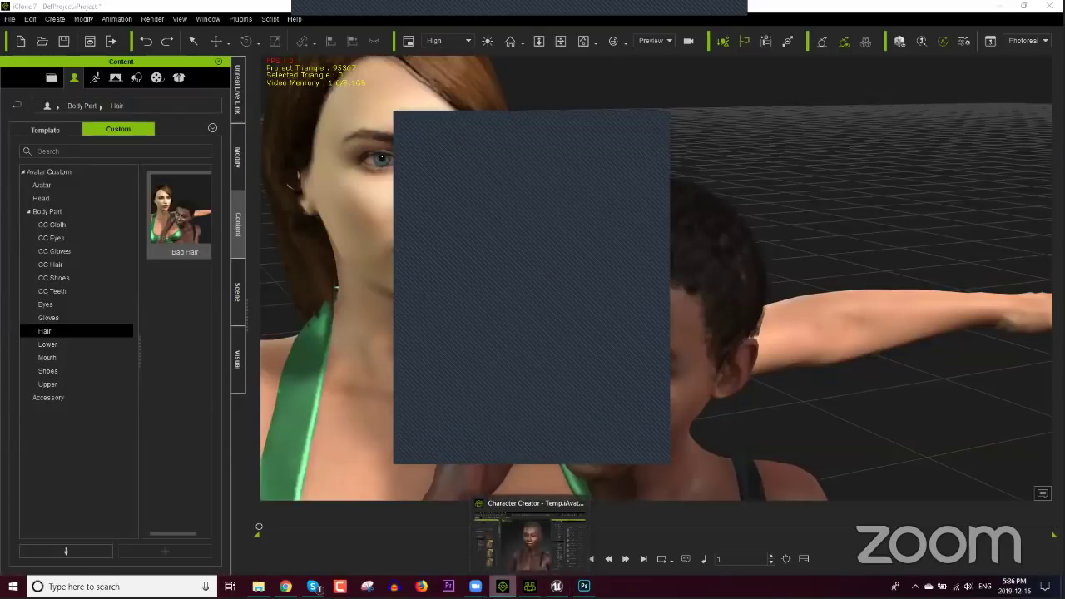
Step: In Character Creator, turn to side view and drop the Front_Side photo in as an image layer
click(529, 586)
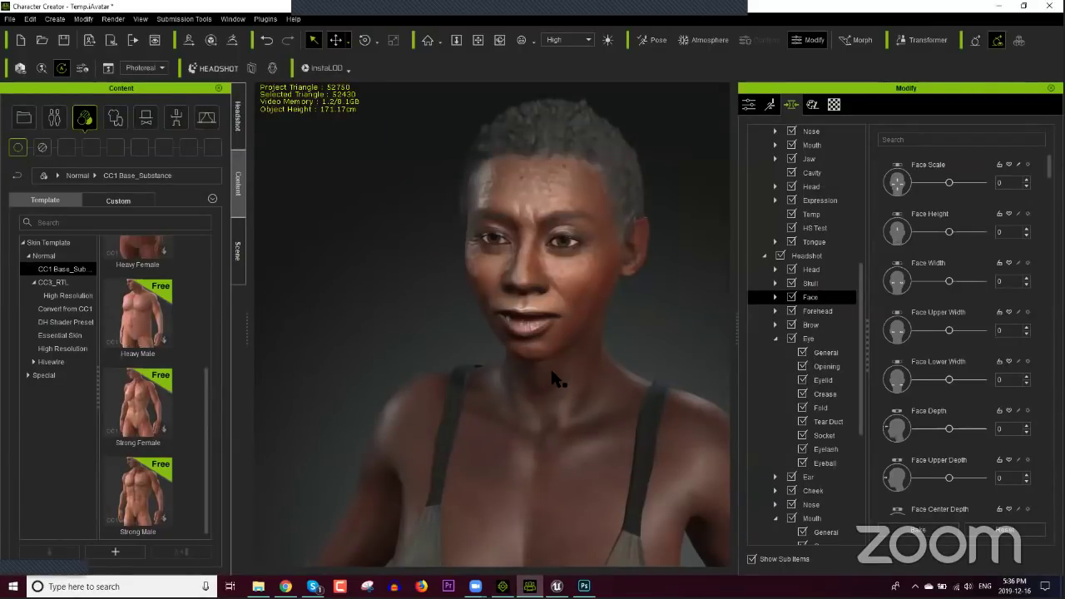
right_drag(604, 381, 491, 391)
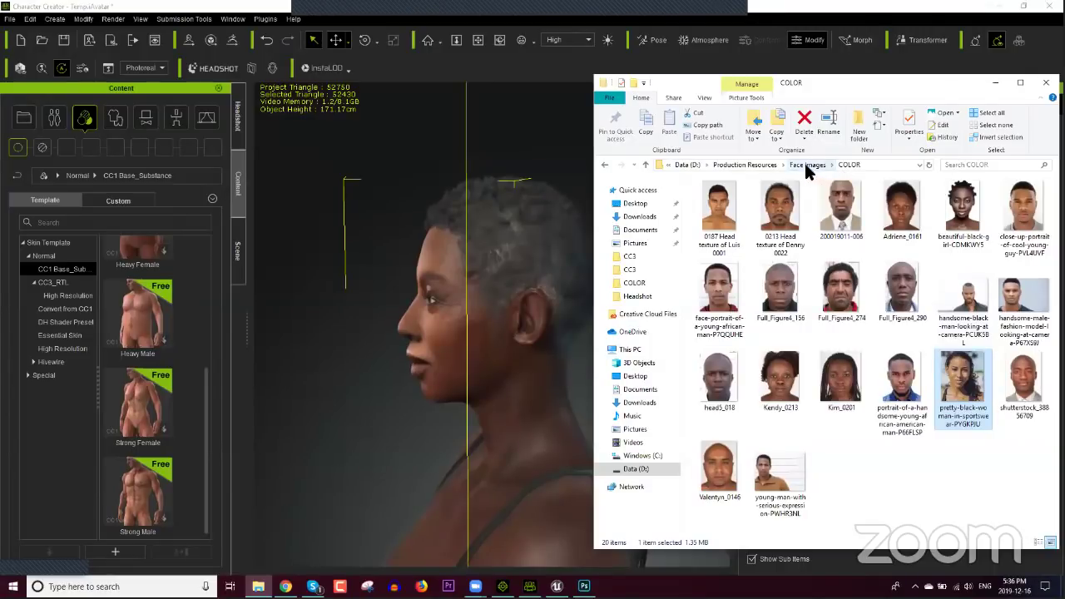
click(806, 164)
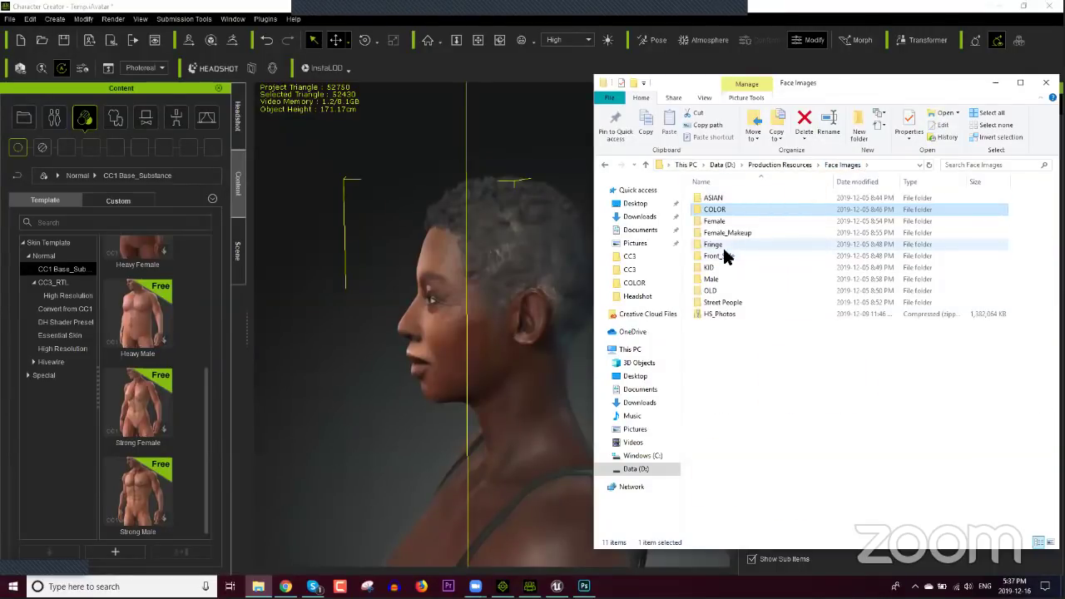
double_click(725, 256)
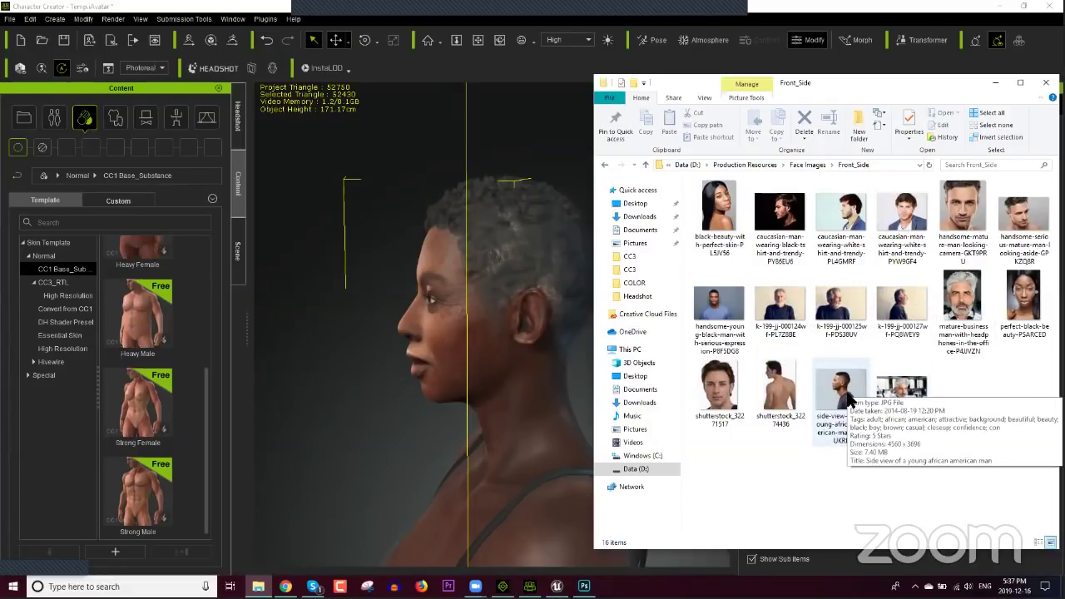
drag(851, 387, 435, 428)
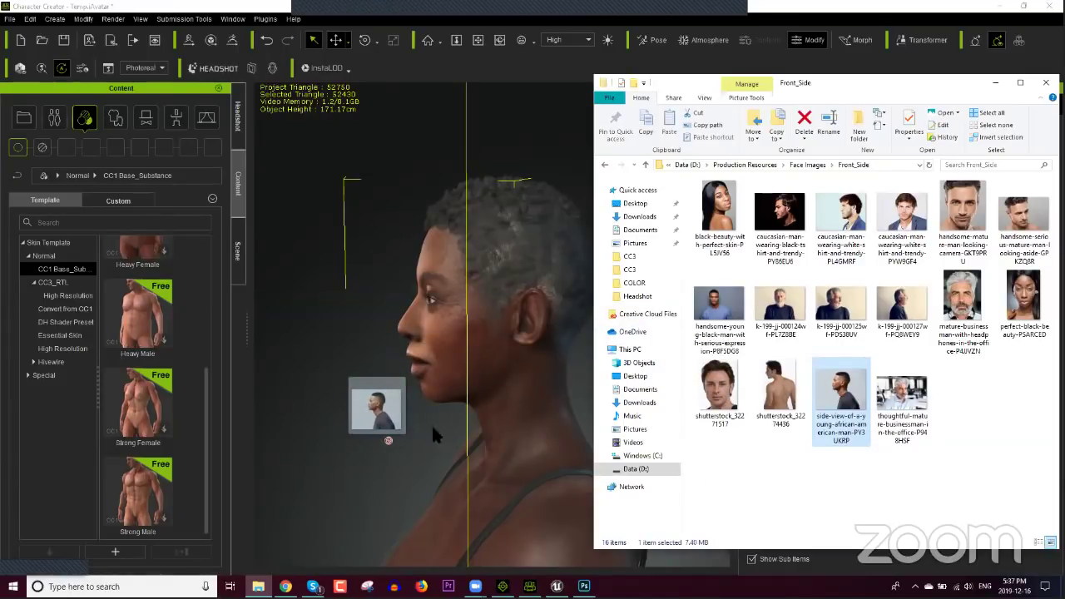
drag(840, 387, 412, 450)
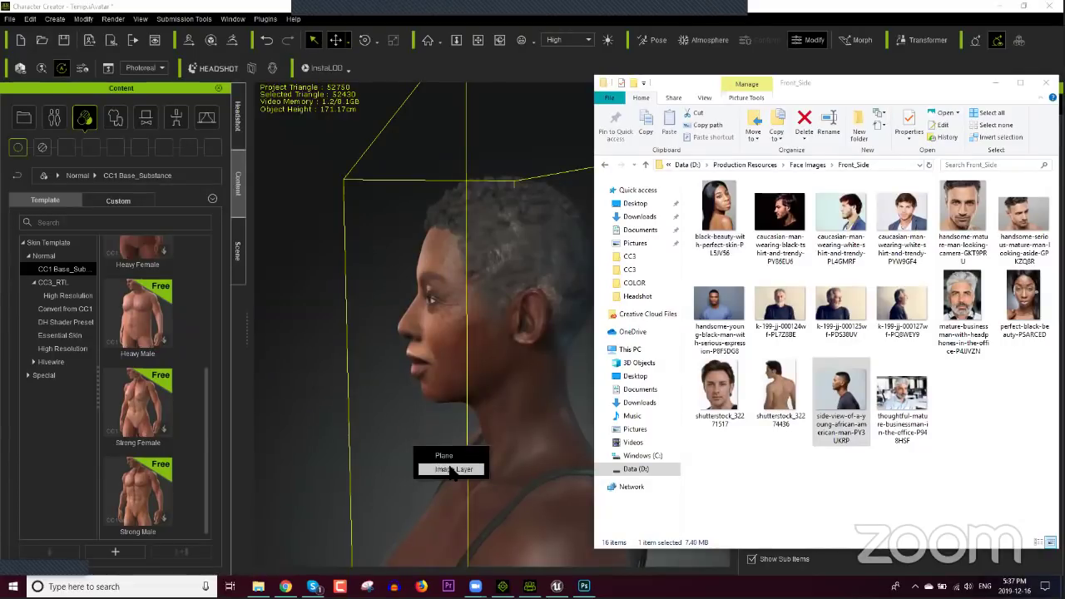
click(454, 470)
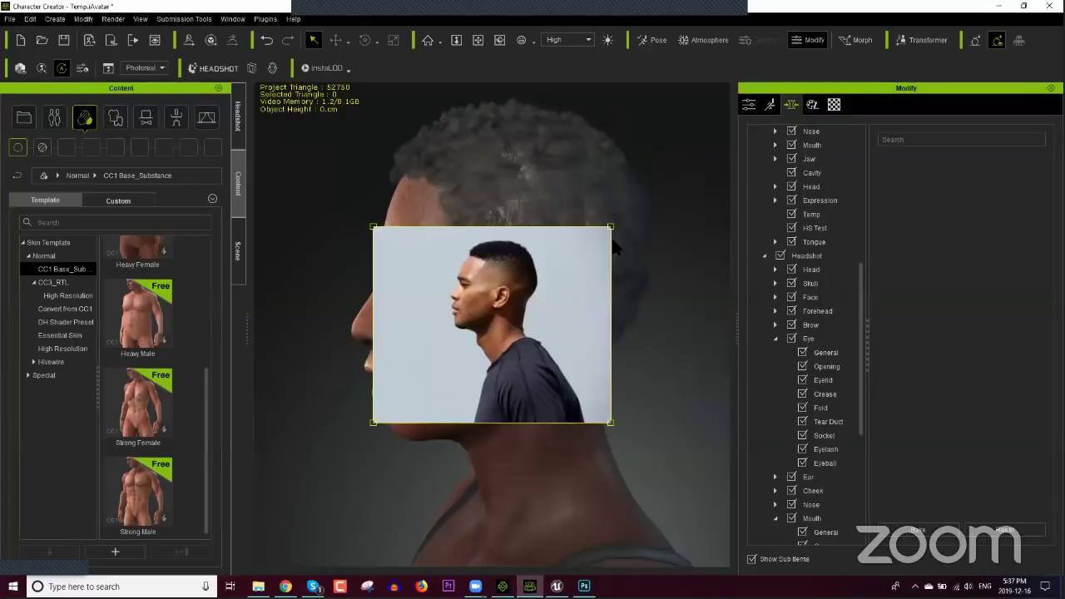
Step: Resize the side-view photo layer by its corners until it fills the viewport
drag(613, 224, 674, 136)
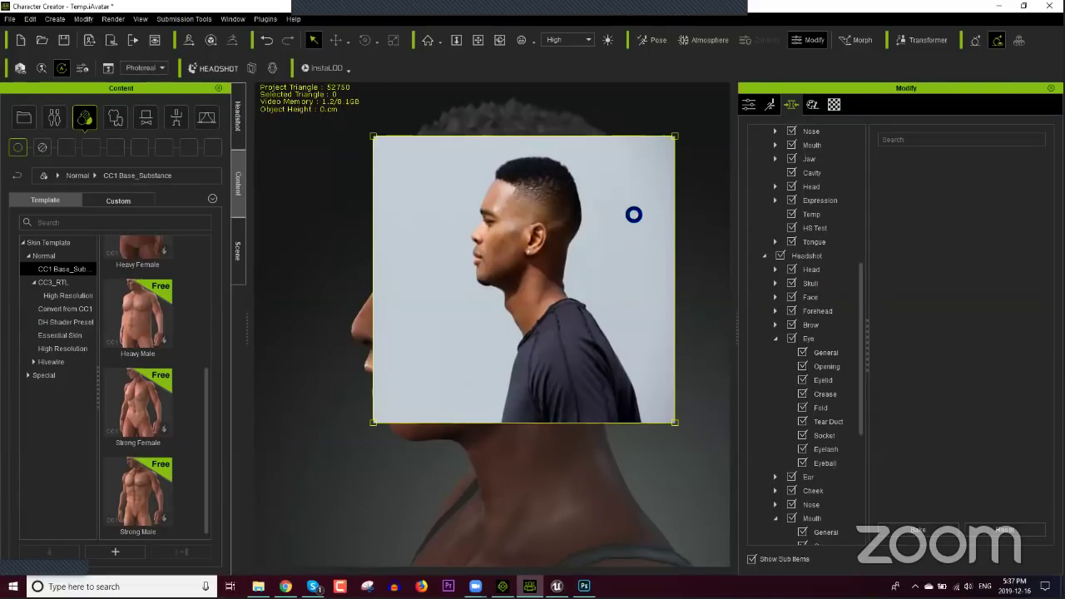
drag(675, 135, 655, 126)
drag(644, 126, 627, 143)
drag(352, 435, 309, 525)
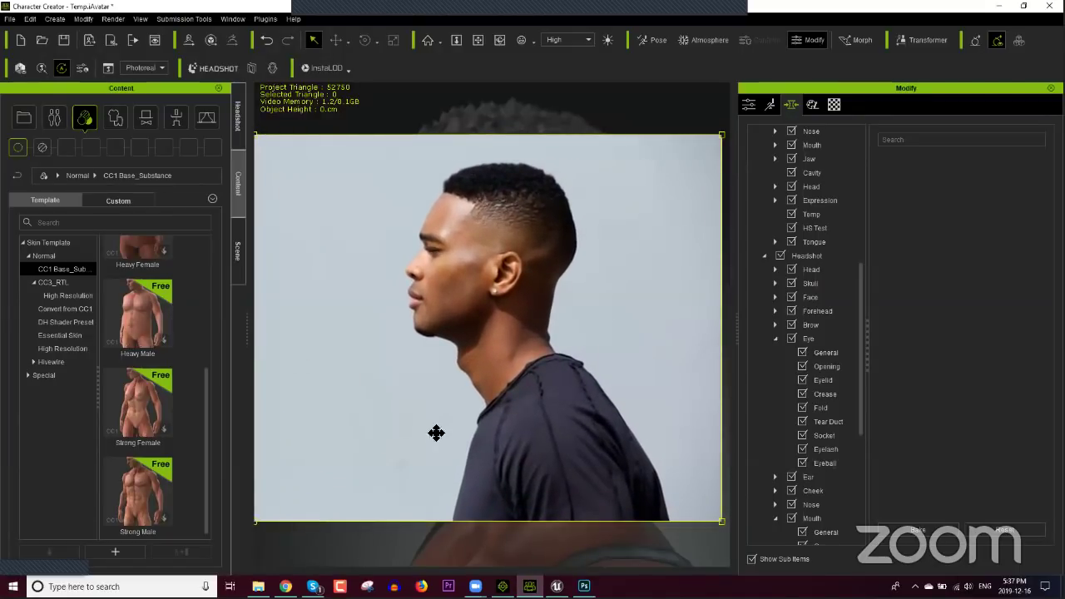
Step: Lower the photo layer's opacity to about 21 in its Texture settings, then deselect it
click(748, 105)
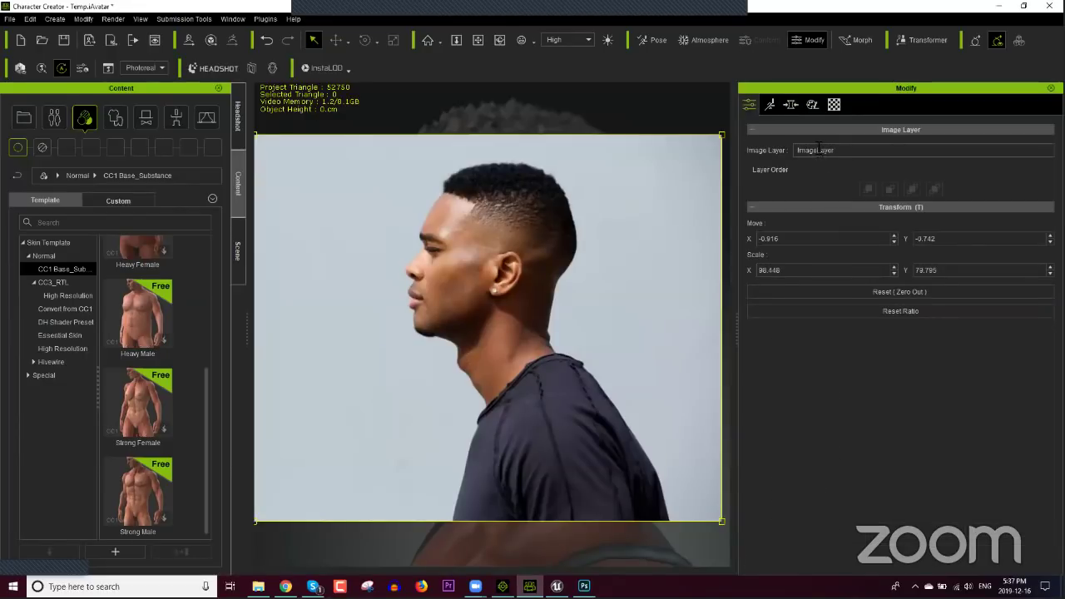
click(834, 103)
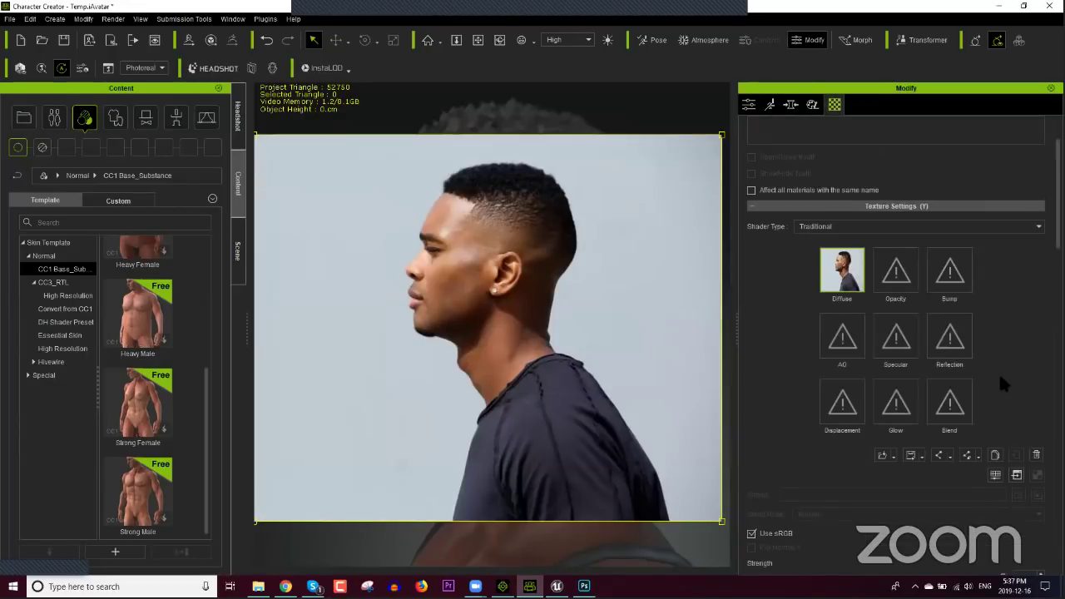
scroll(896, 345, up, 3)
scroll(896, 345, down, 10)
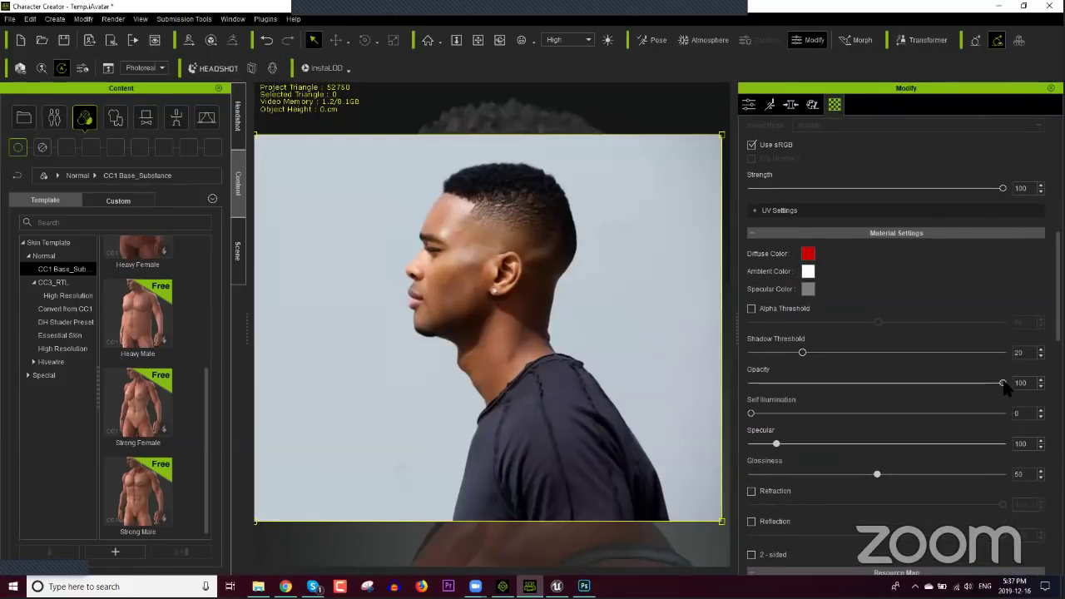
drag(1003, 383, 862, 384)
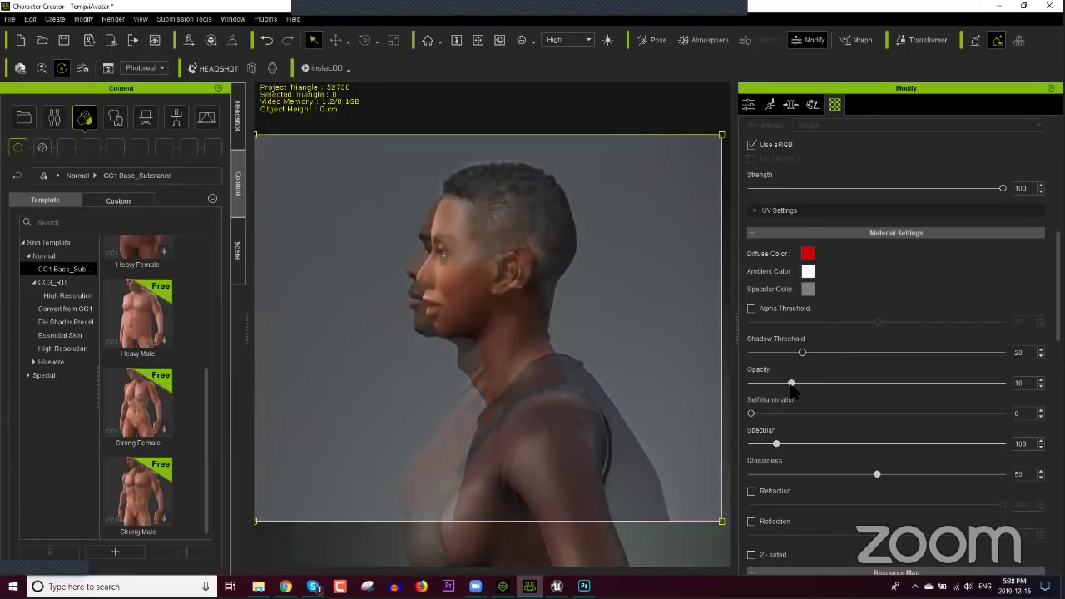
drag(824, 385, 804, 396)
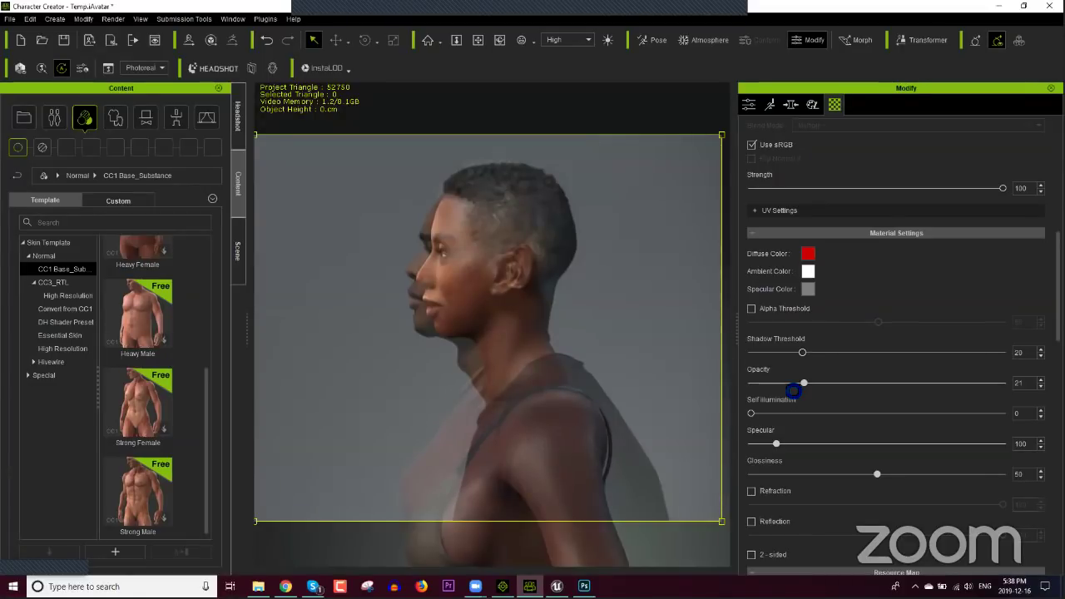
click(514, 342)
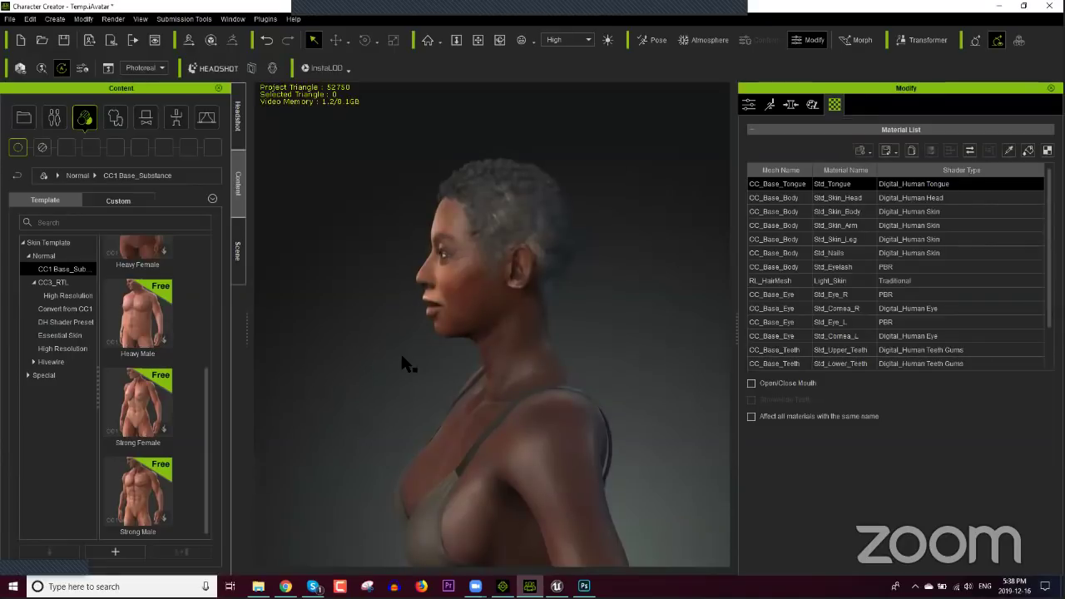
Step: Drag the young man's side-view photo from Explorer into the scene as an image plane
click(258, 586)
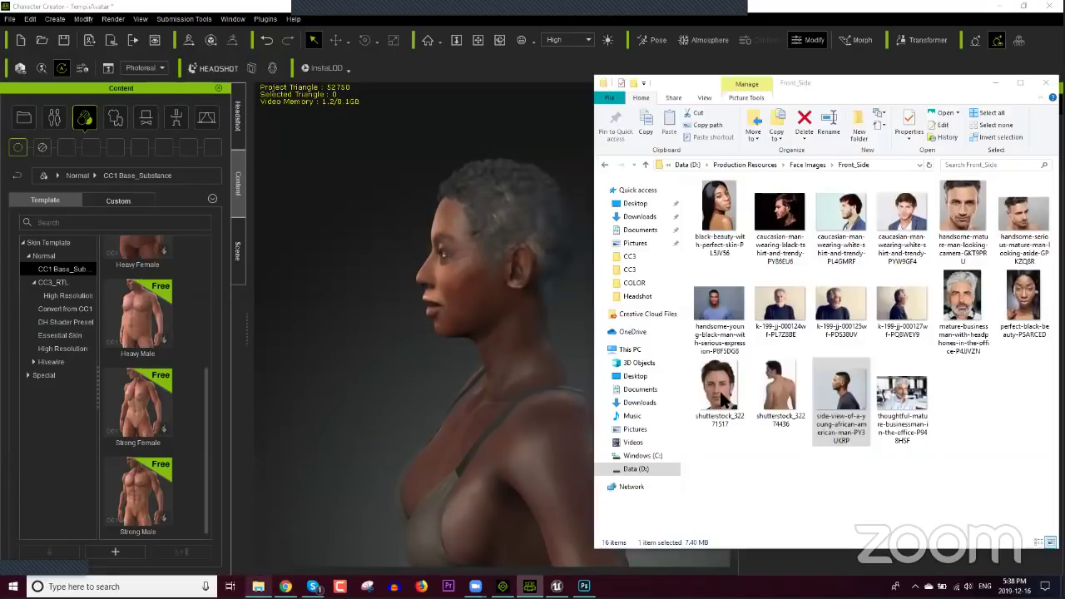
drag(840, 387, 351, 363)
drag(413, 351, 434, 395)
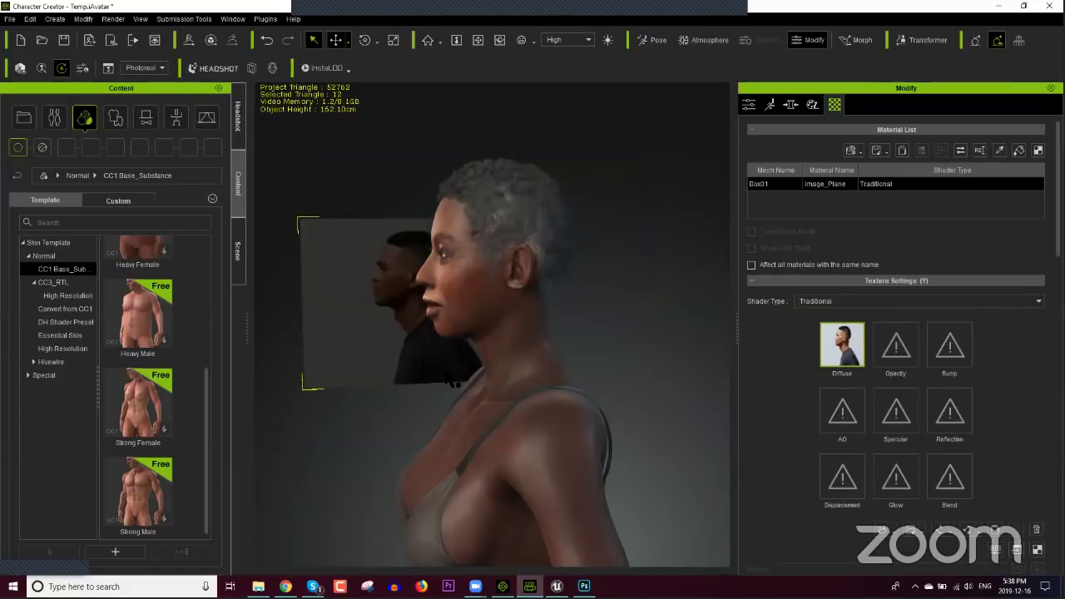
Step: Move and rotate the photo plane so it sits squarely behind the character
key(w)
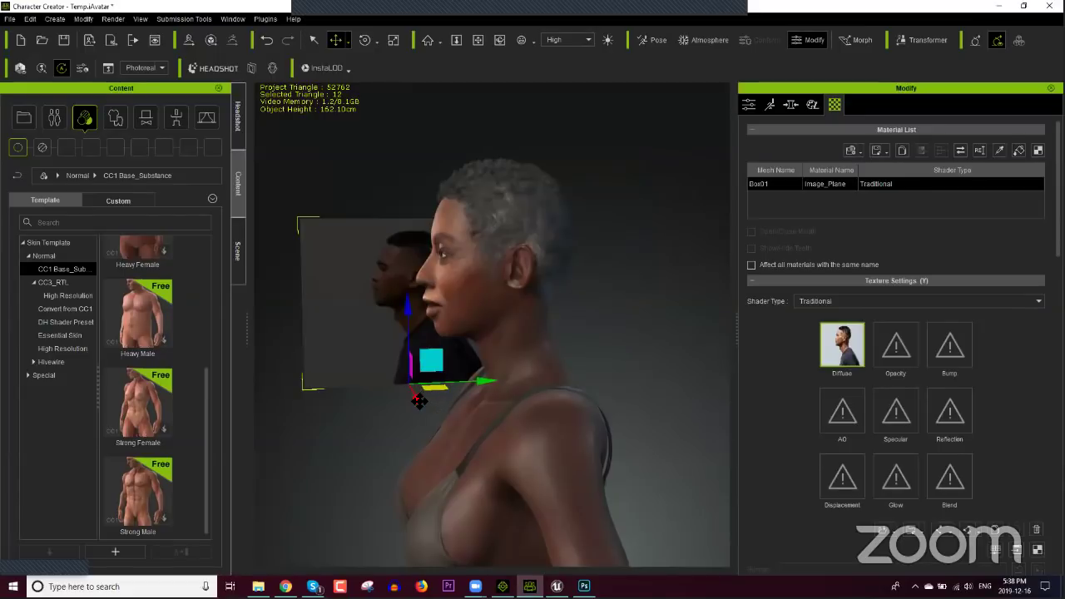
drag(428, 395, 531, 546)
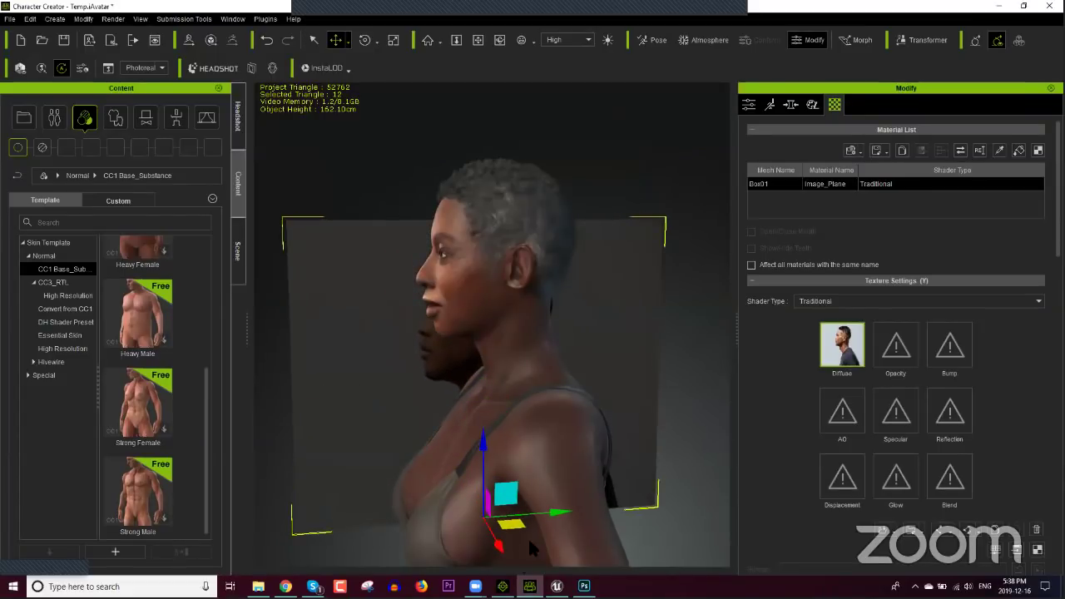
drag(564, 515, 485, 362)
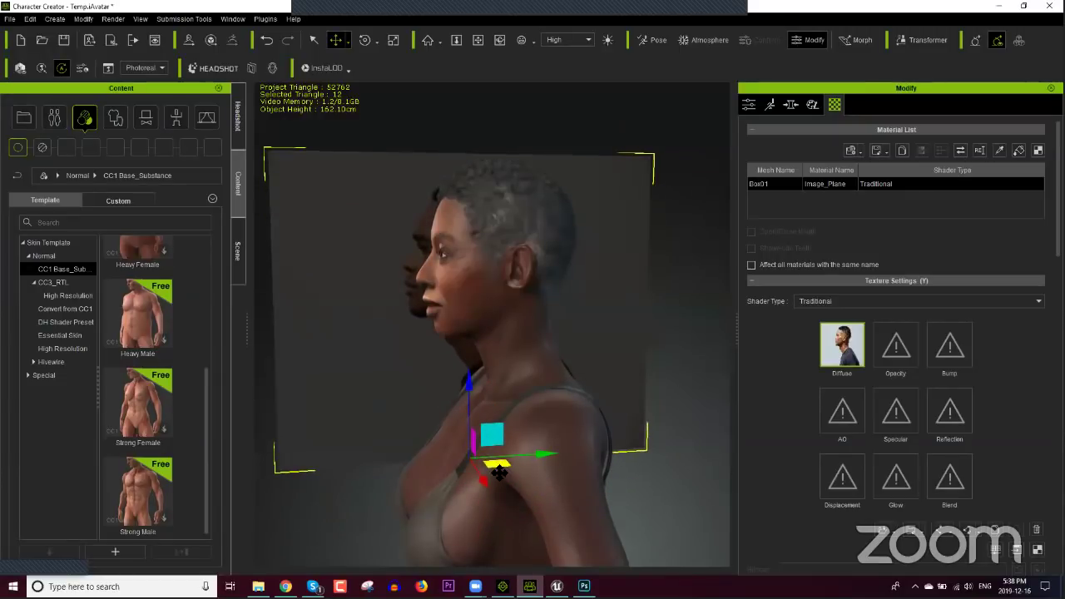
key(e)
drag(511, 478, 506, 481)
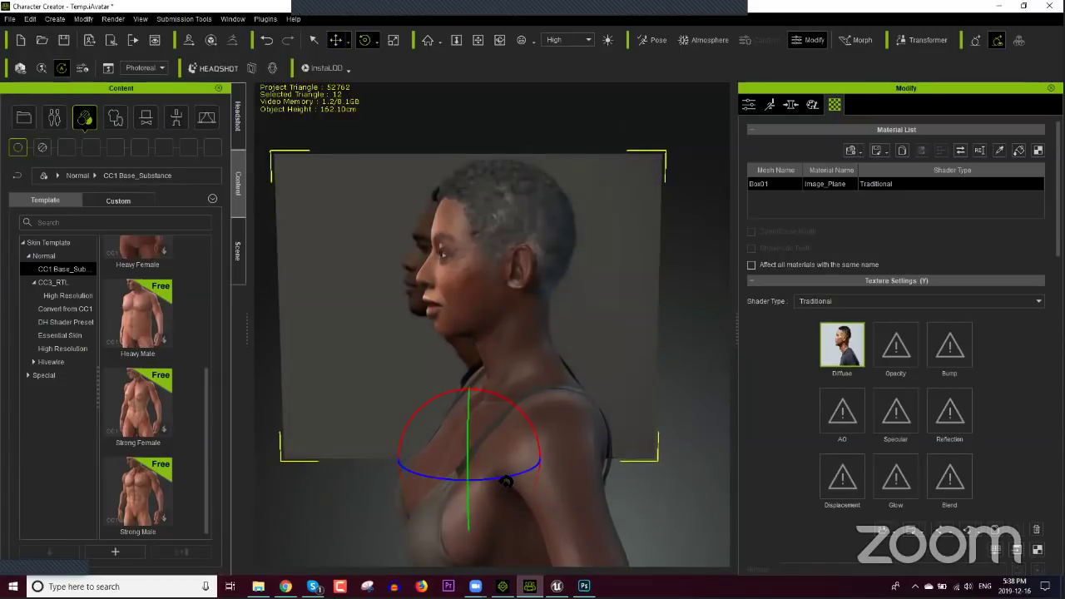
key(w)
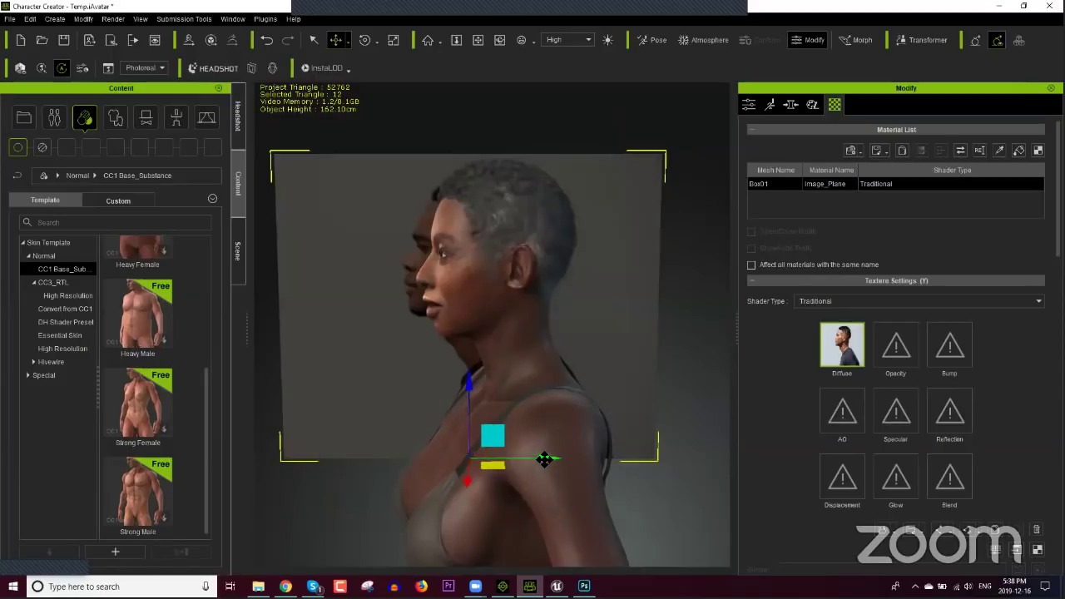
drag(546, 458, 566, 459)
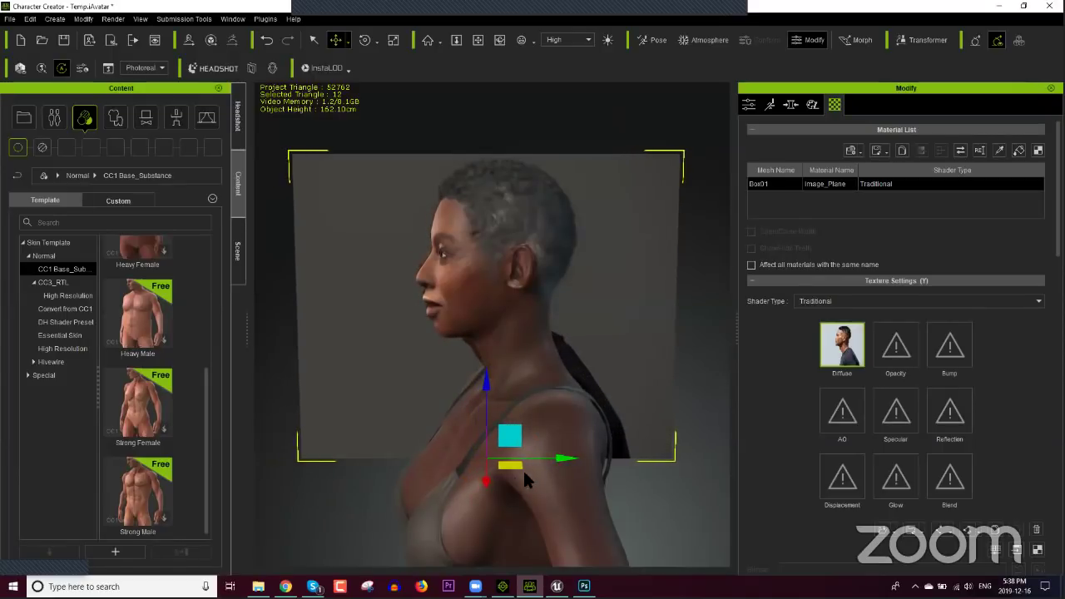
drag(491, 484, 486, 559)
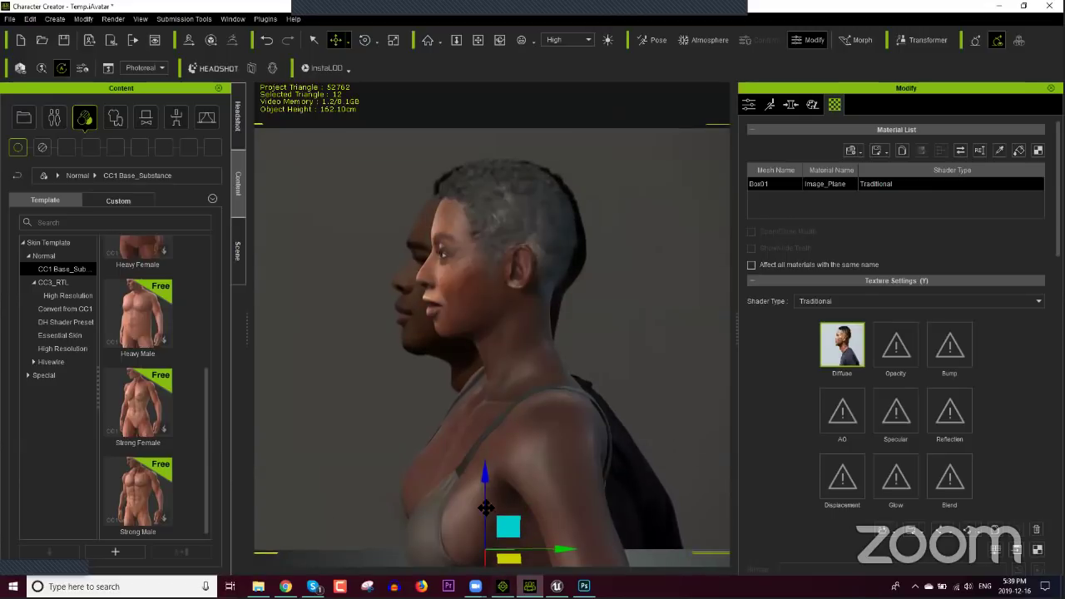
scroll(492, 449, down, 3)
drag(486, 529, 488, 526)
Step: Scale the plane to 23.645, raise it to head height, and frame the head in profile
key(r)
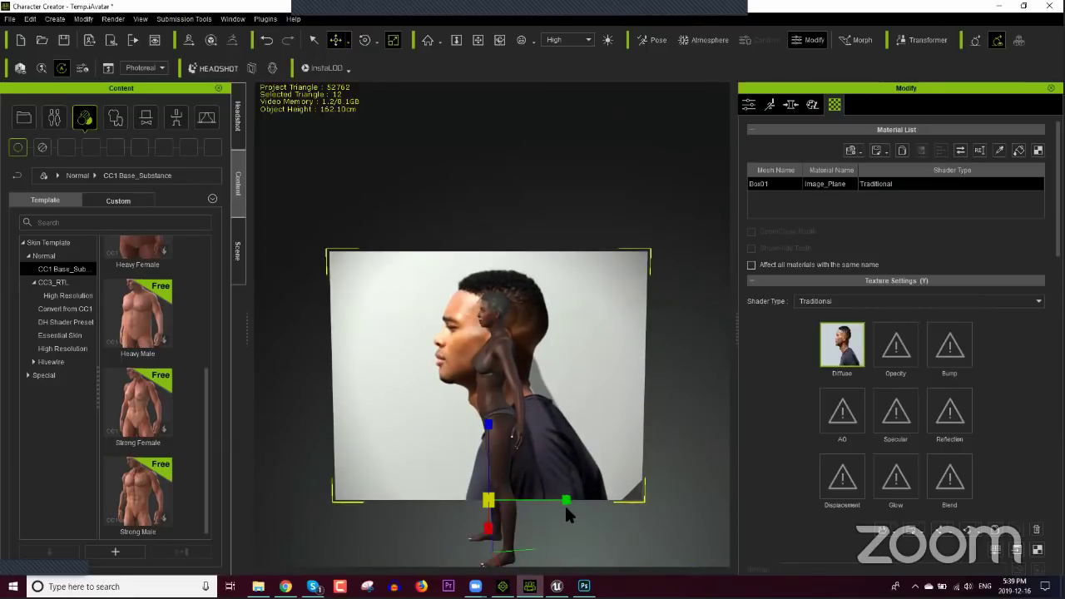
drag(483, 509, 451, 529)
key(w)
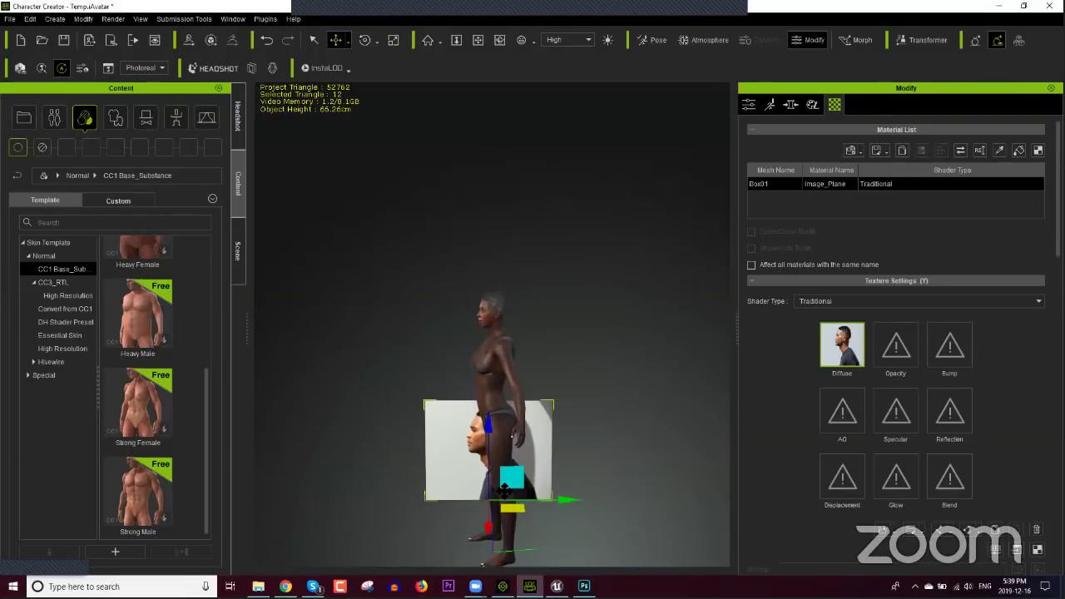
drag(490, 425, 491, 330)
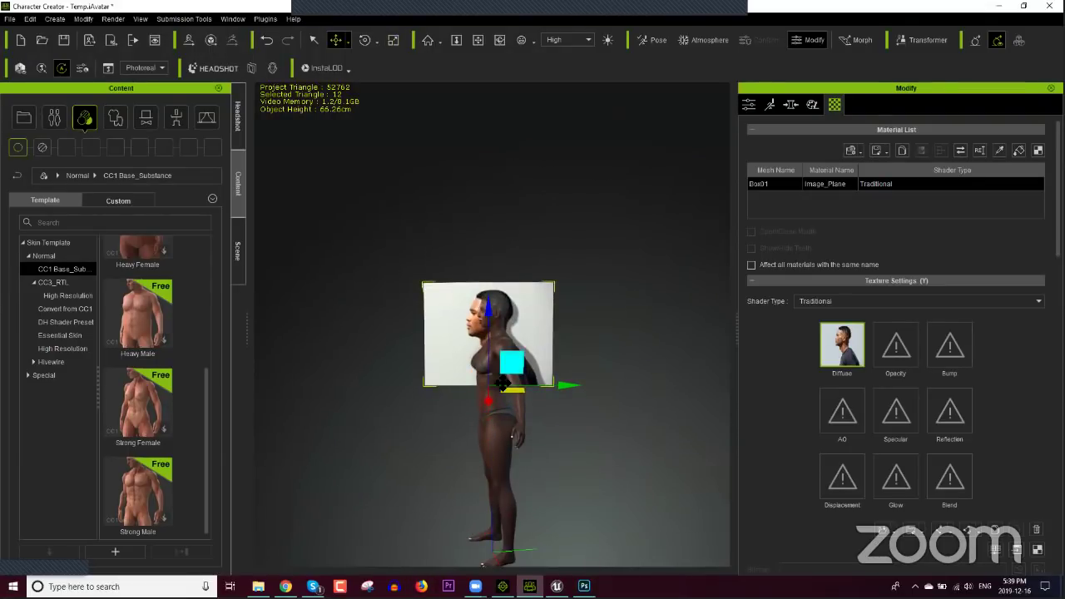
key(r)
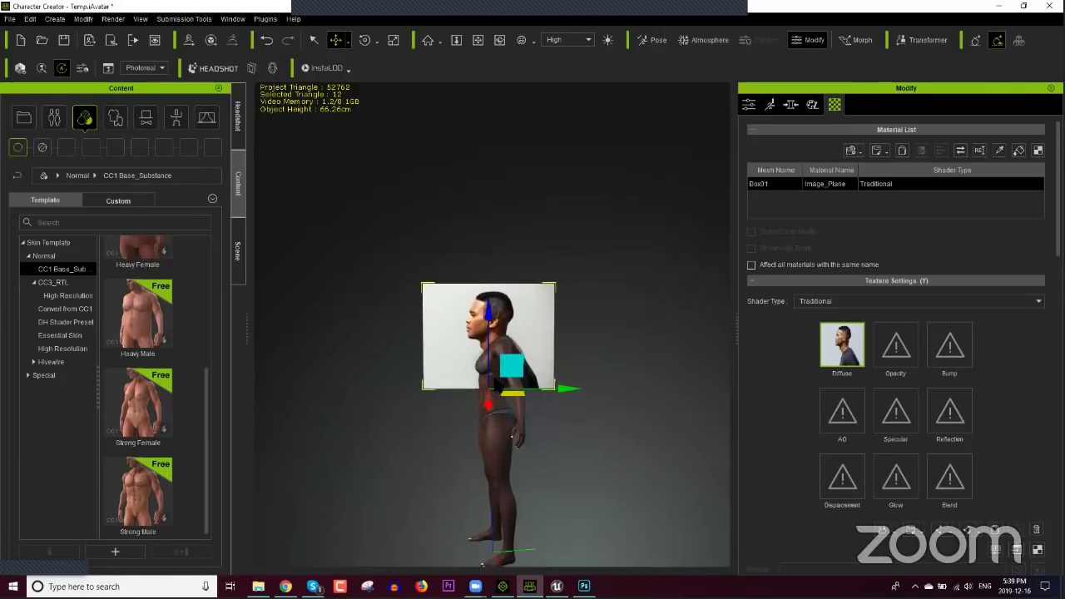
drag(488, 390, 456, 437)
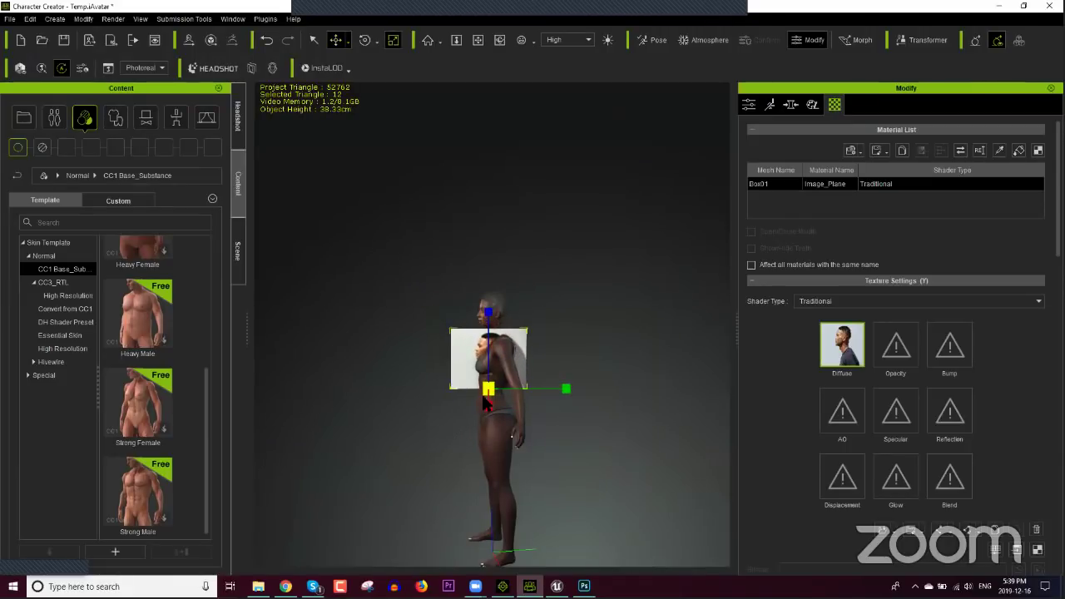
key(w)
drag(488, 335, 494, 290)
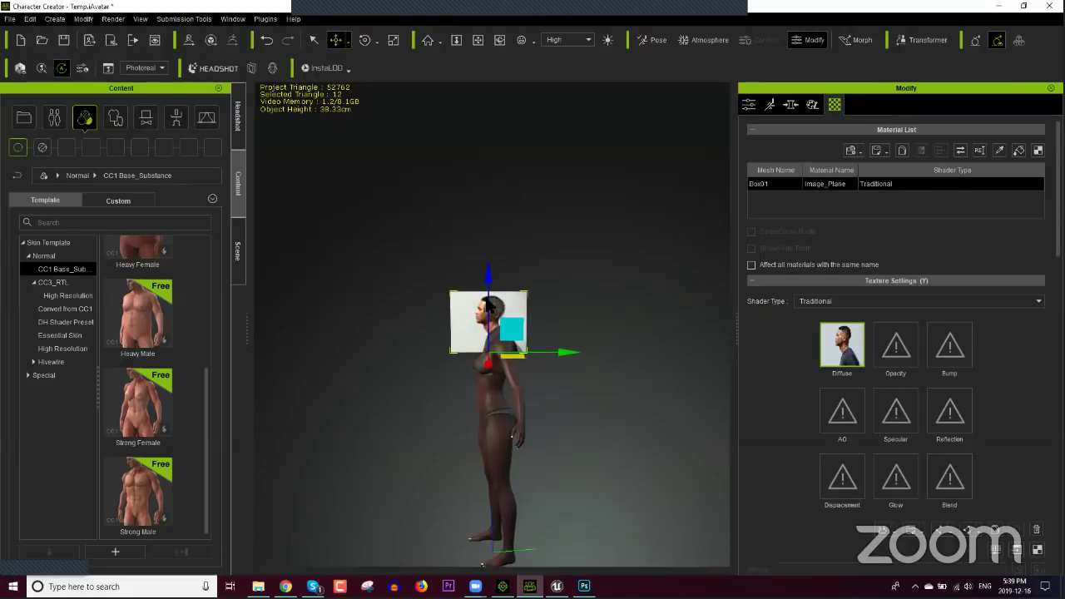
key(f)
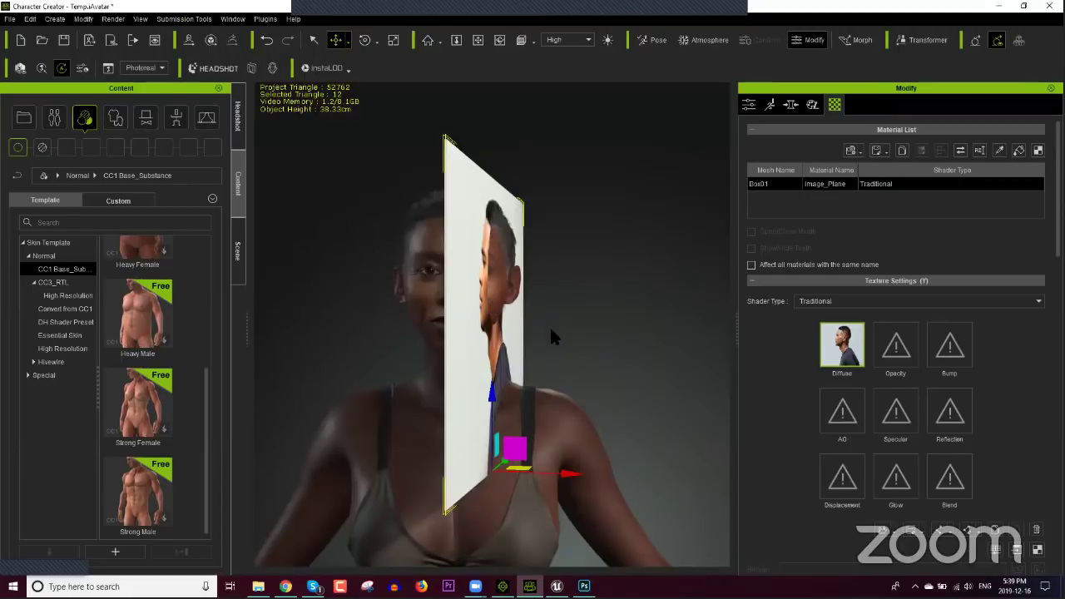
right_drag(537, 325, 436, 350)
Step: Set the plane's Rotate Z to 0 and shift it to X 9.257, Y -0.203 over the head
click(749, 104)
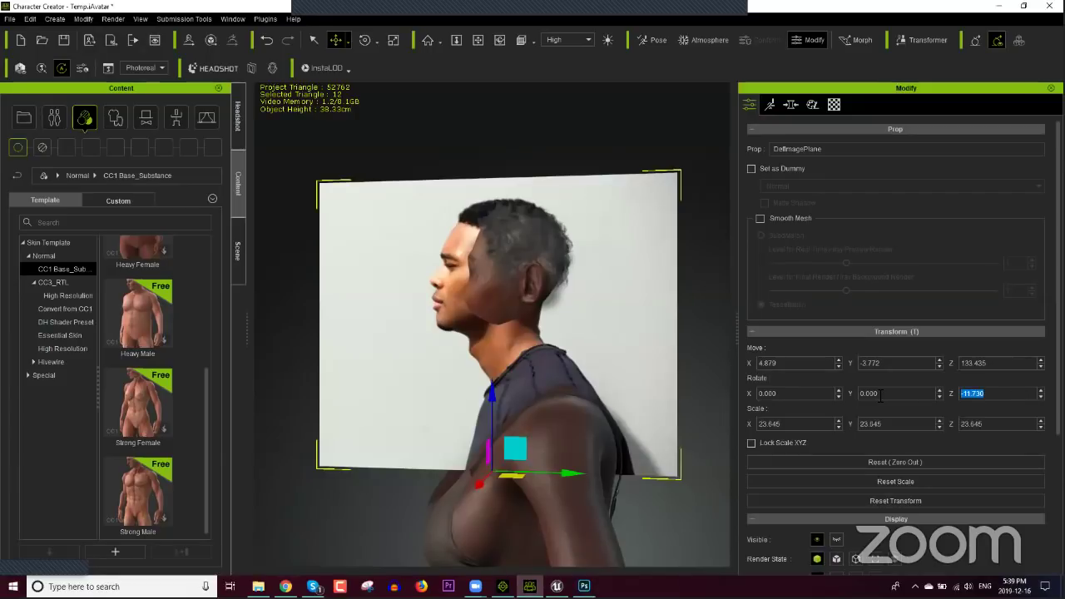
text(0)
key(Return)
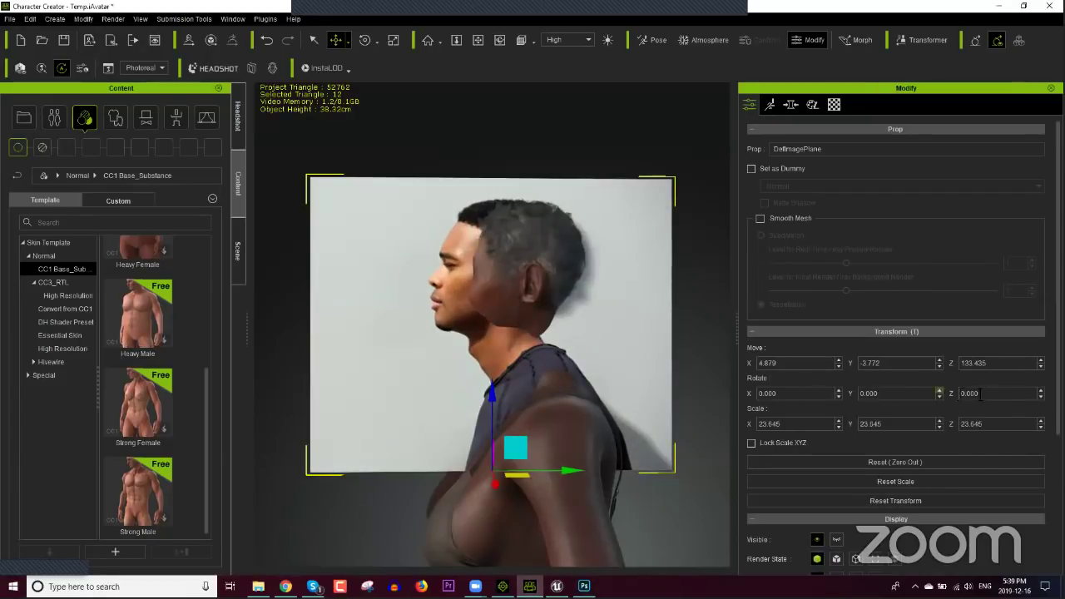
scroll(600, 459, up, 3)
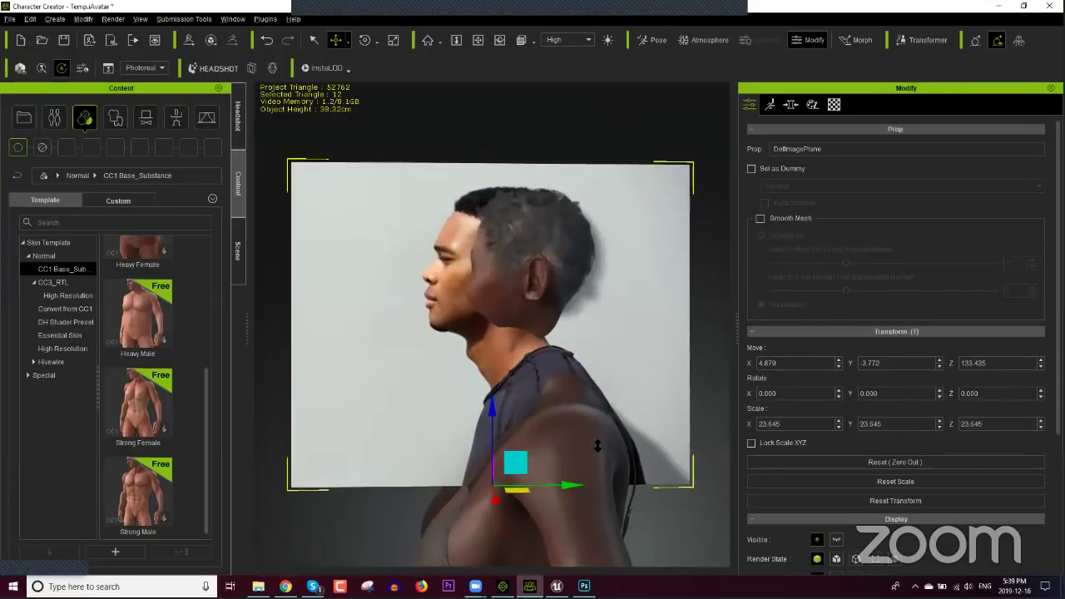
drag(581, 513, 613, 521)
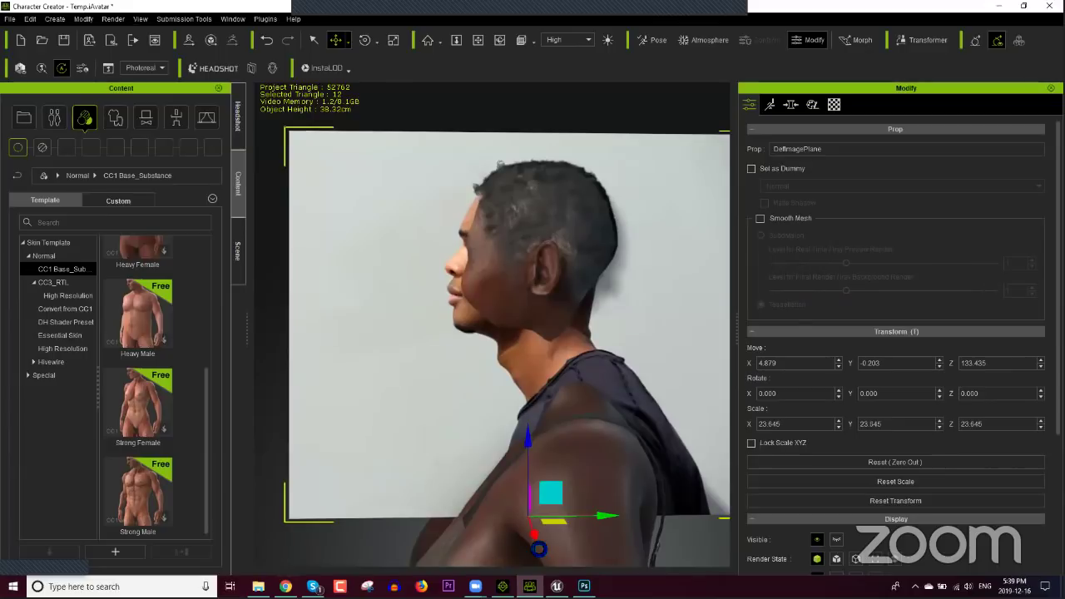
drag(534, 538, 539, 559)
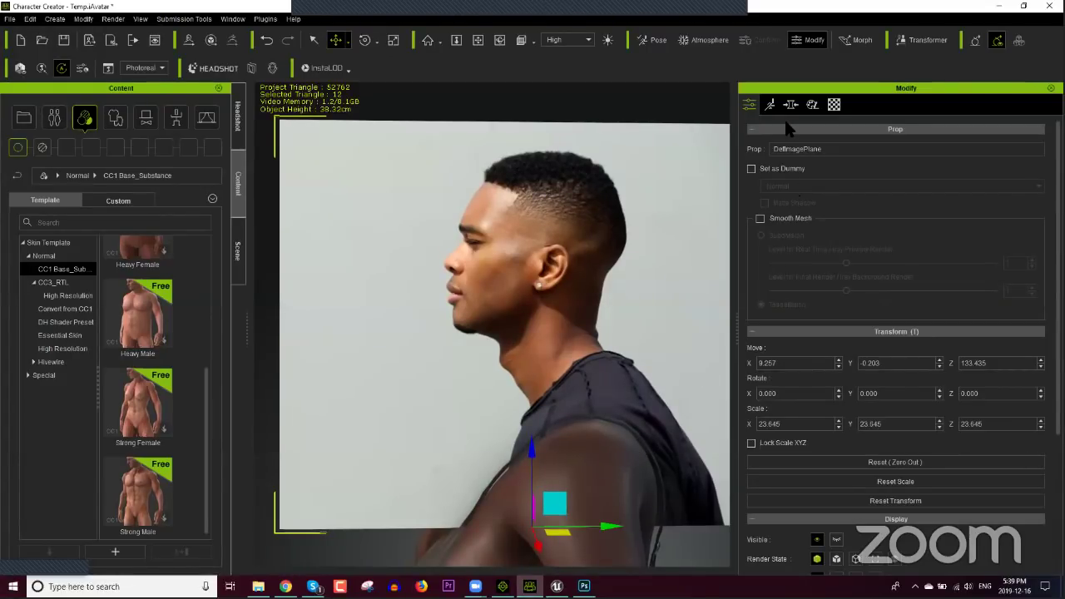
Step: Lower the photo plane's material opacity to 9 in the Material tab
click(834, 104)
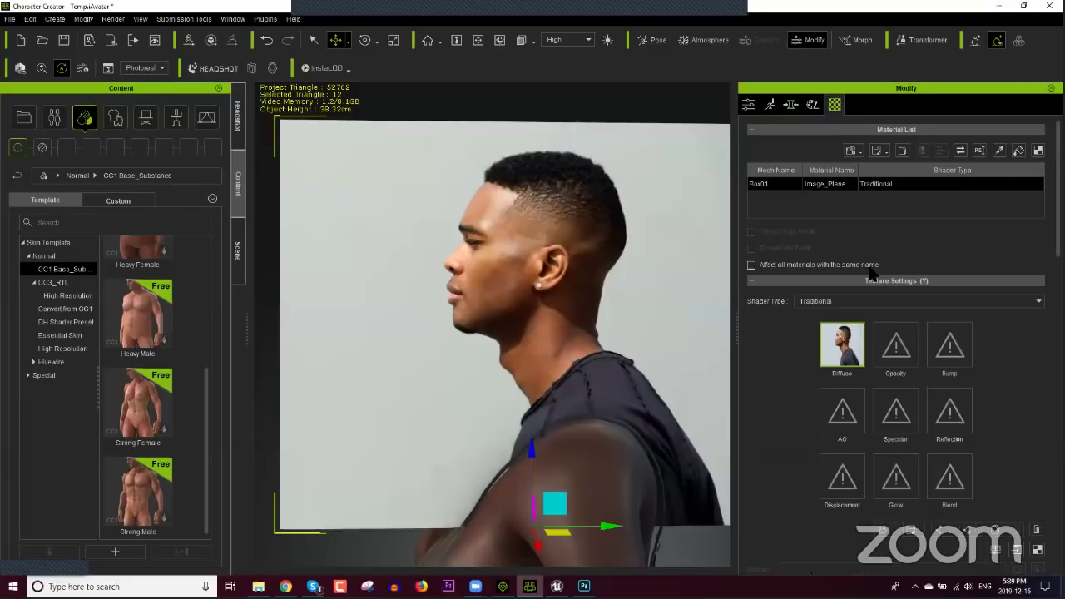
scroll(877, 274, down, 5)
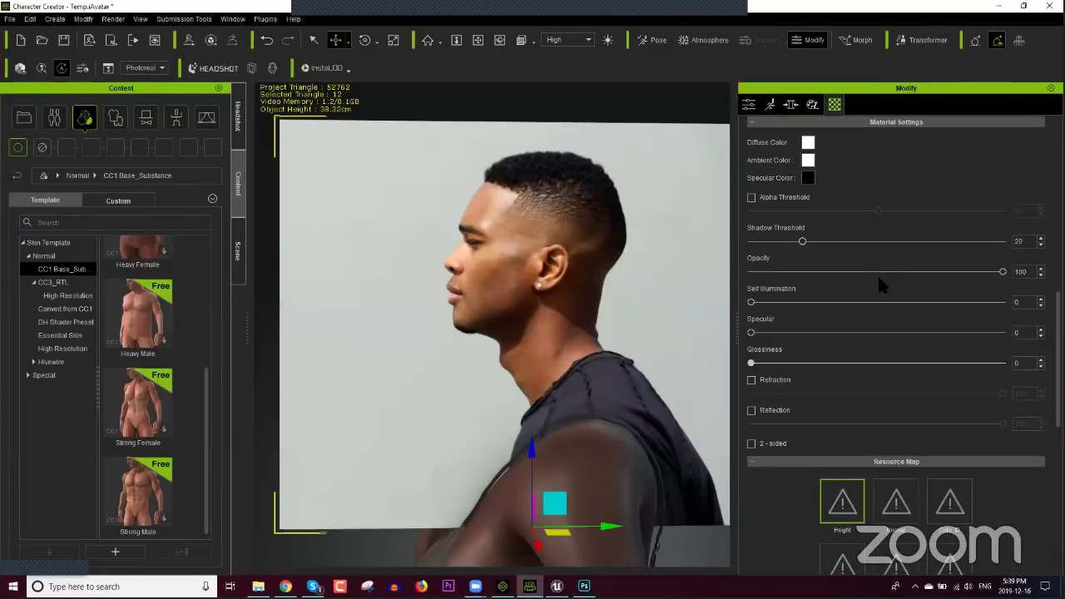
drag(1001, 273, 772, 303)
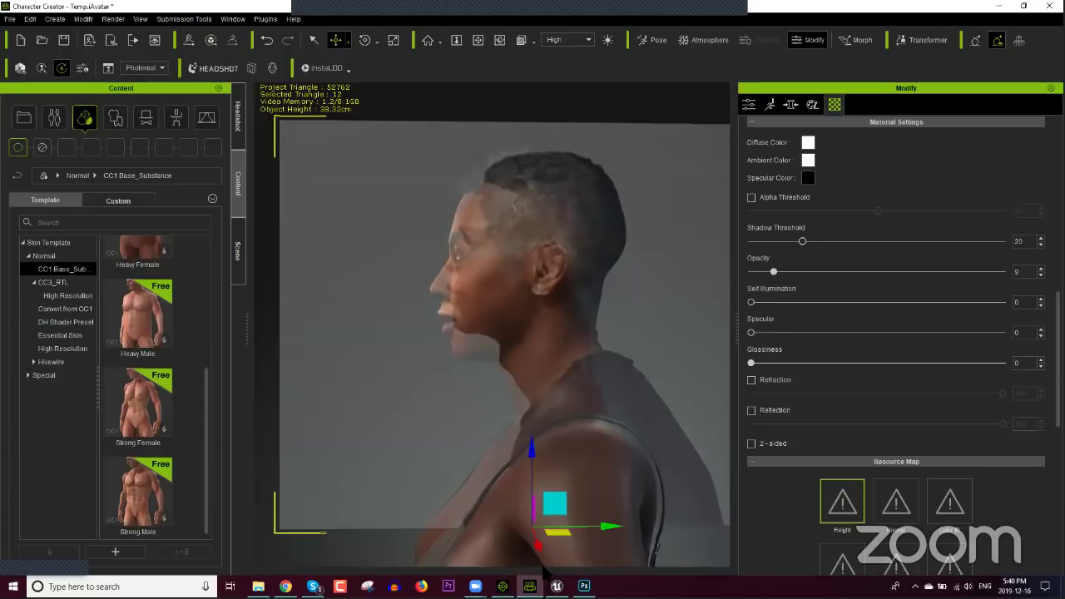
mouse_move(556, 586)
mouse_move(475, 586)
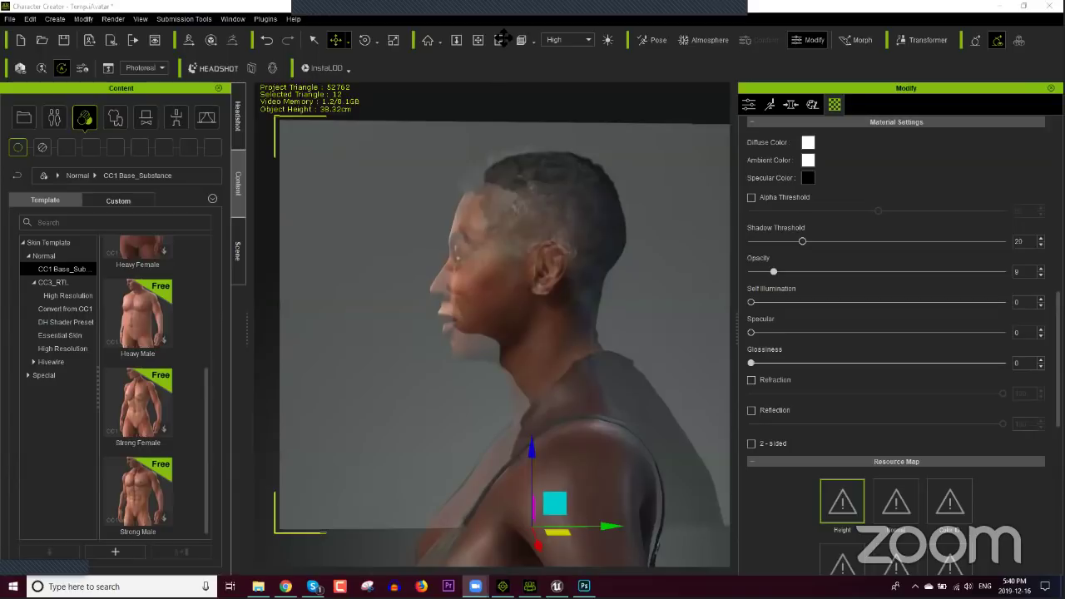
mouse_move(501, 6)
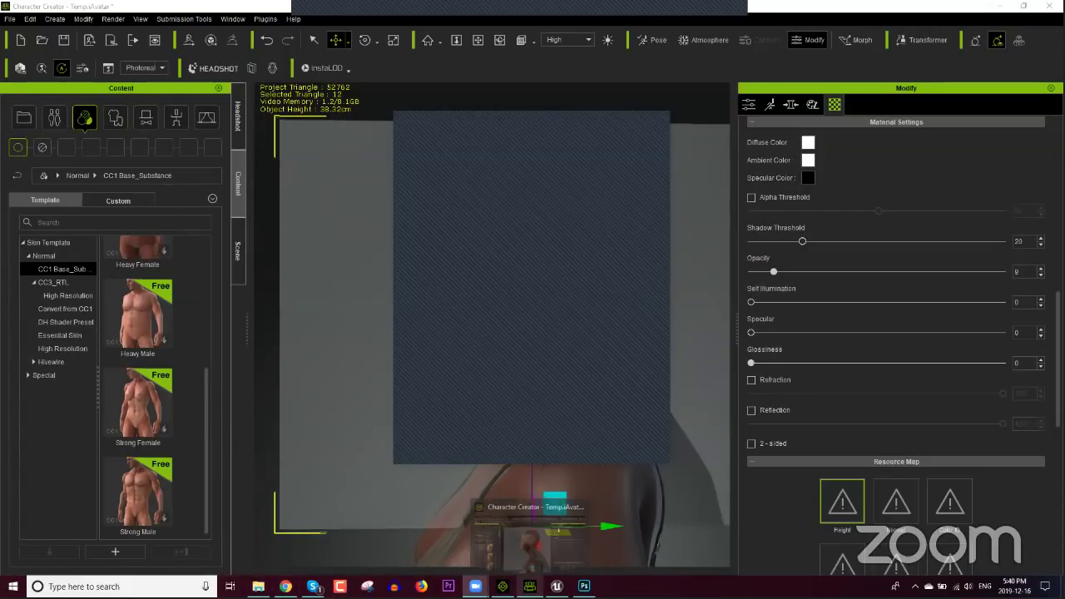
Step: Browse to the Fringe folder and open the red-haired creative-hairstyle photo in Photoshop
click(258, 585)
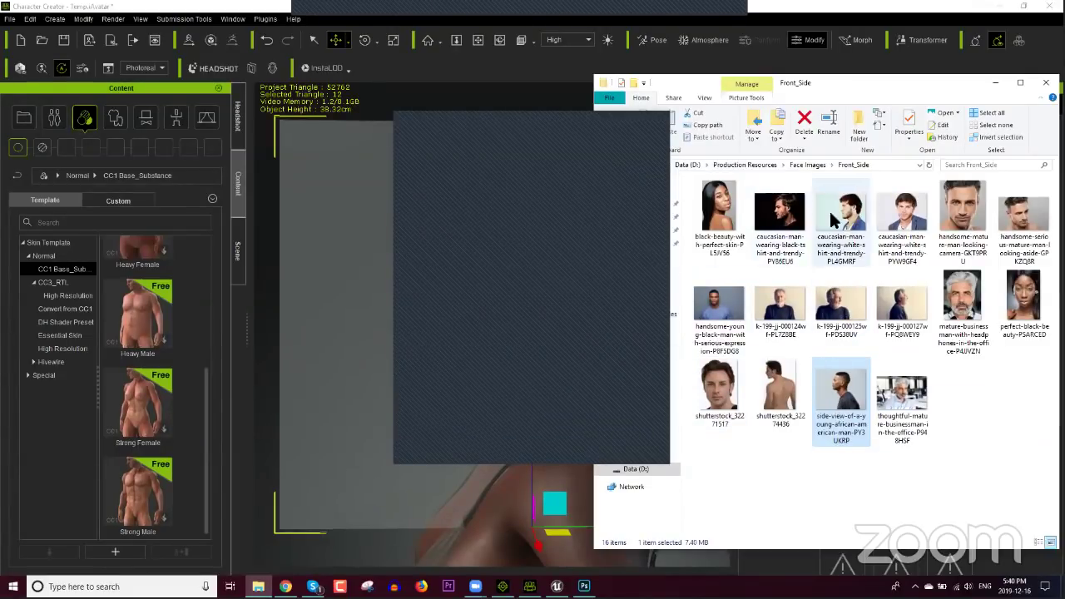
click(808, 164)
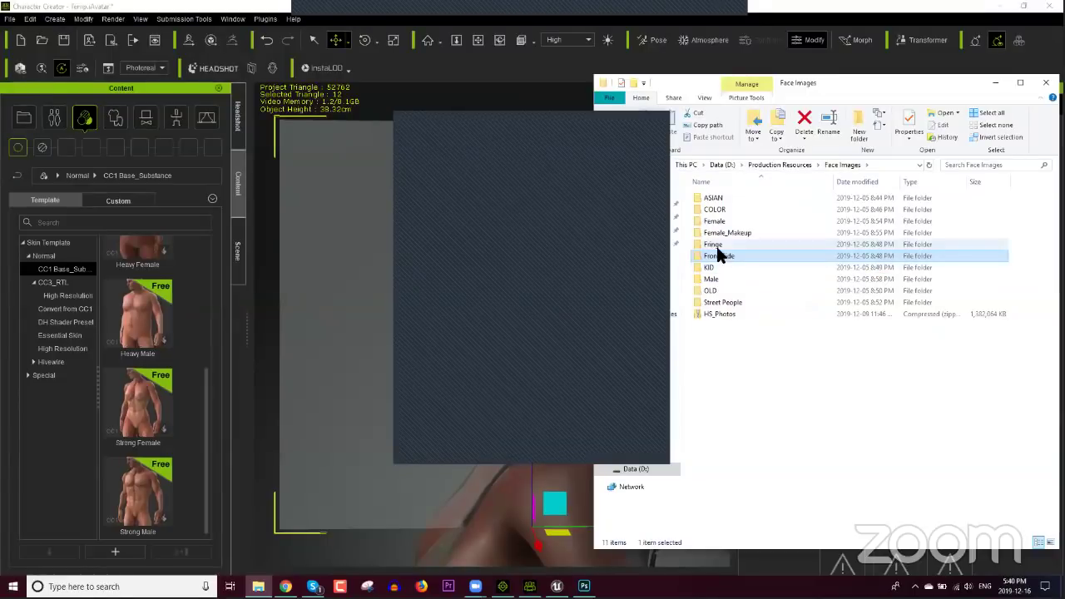
double_click(715, 245)
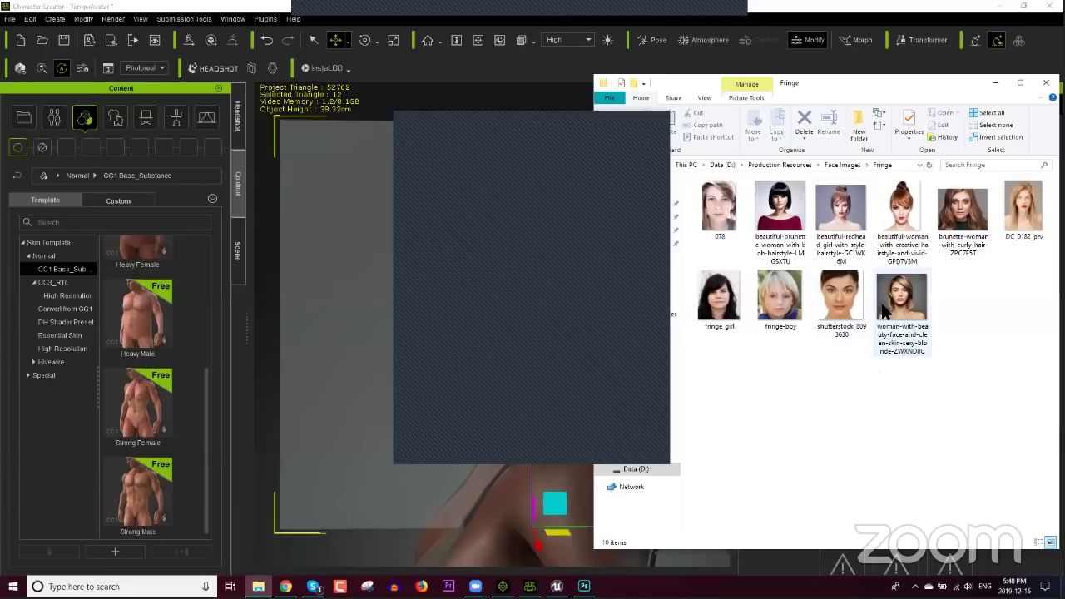
click(908, 216)
key(Return)
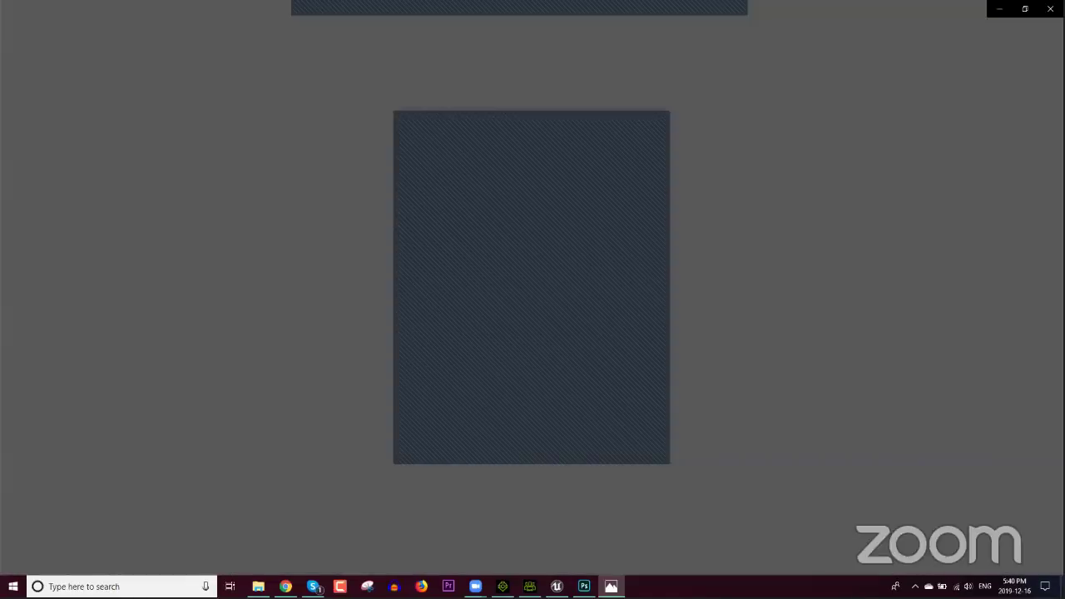
key(Escape)
right_click(904, 326)
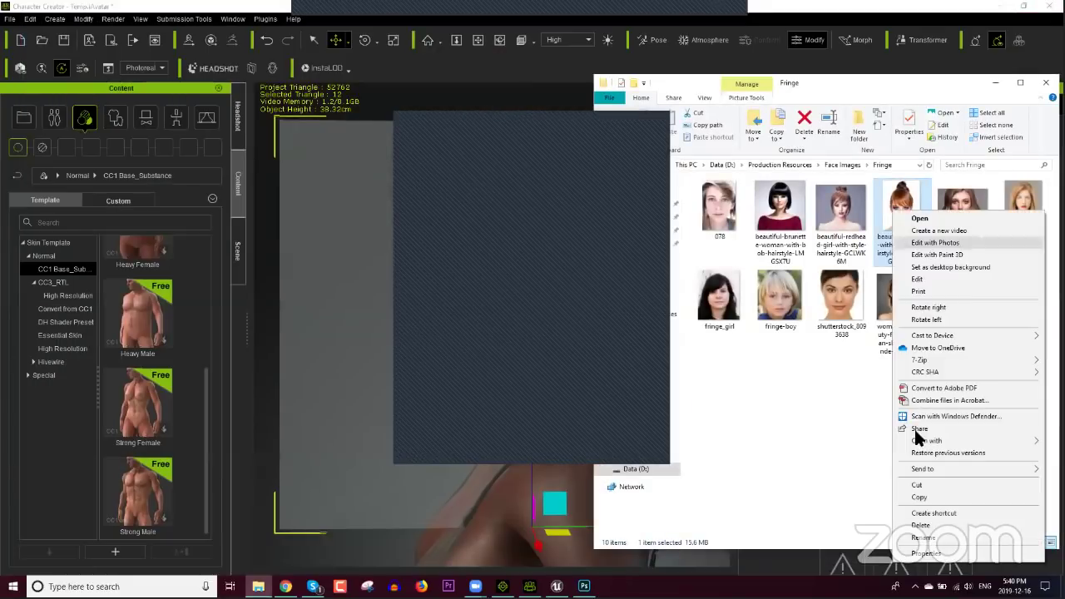
mouse_move(929, 440)
click(824, 444)
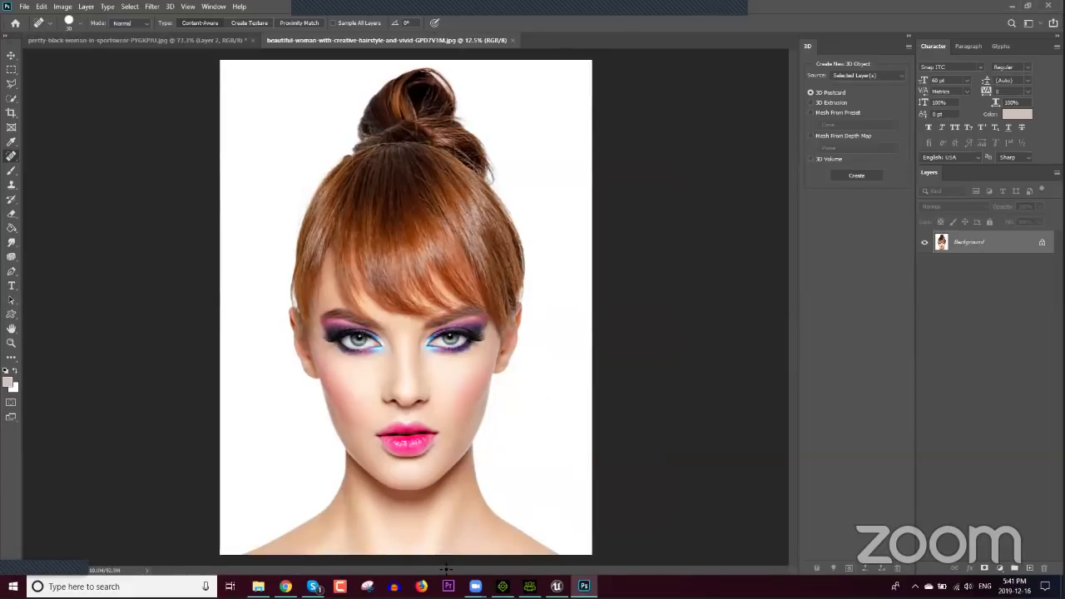
Step: Open brunette-woman-with-curly-hair-ZPC7F5T.jpg from the Fringe folder in Photoshop 2020
click(257, 586)
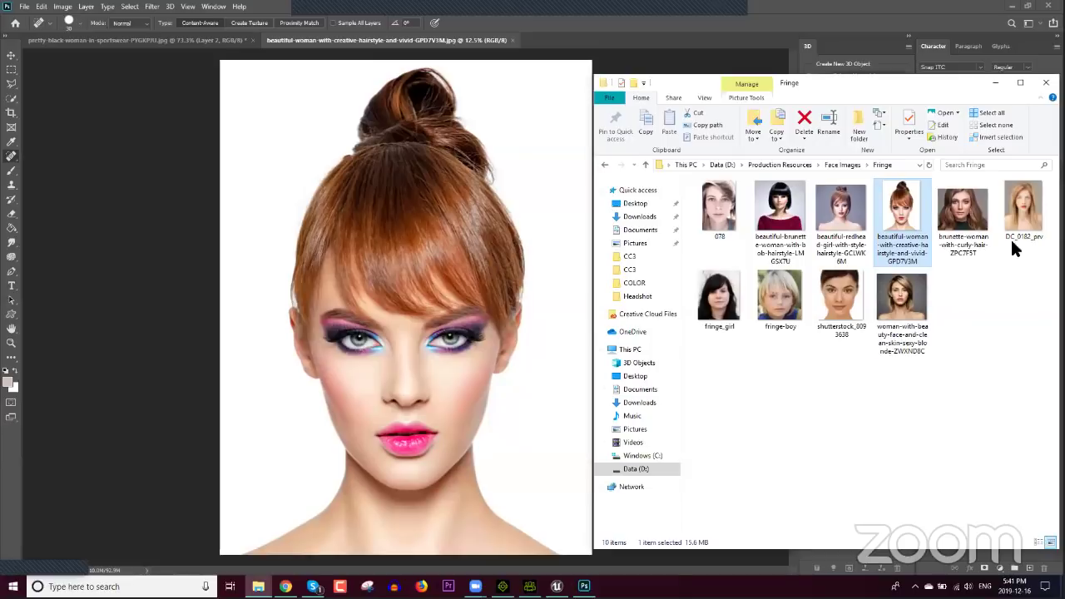
click(963, 218)
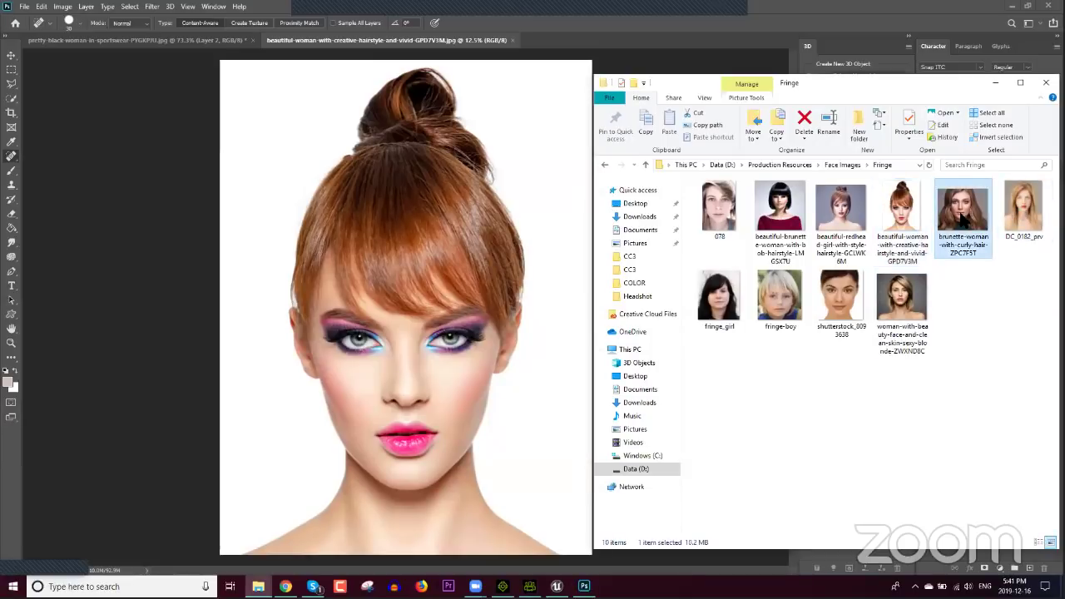
right_click(963, 218)
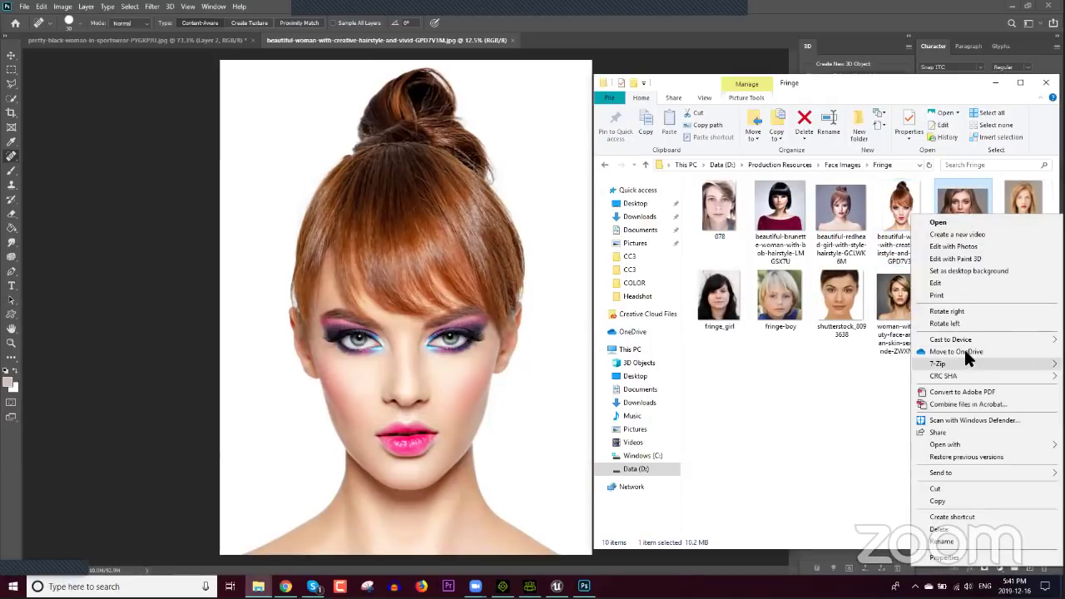
mouse_move(951, 444)
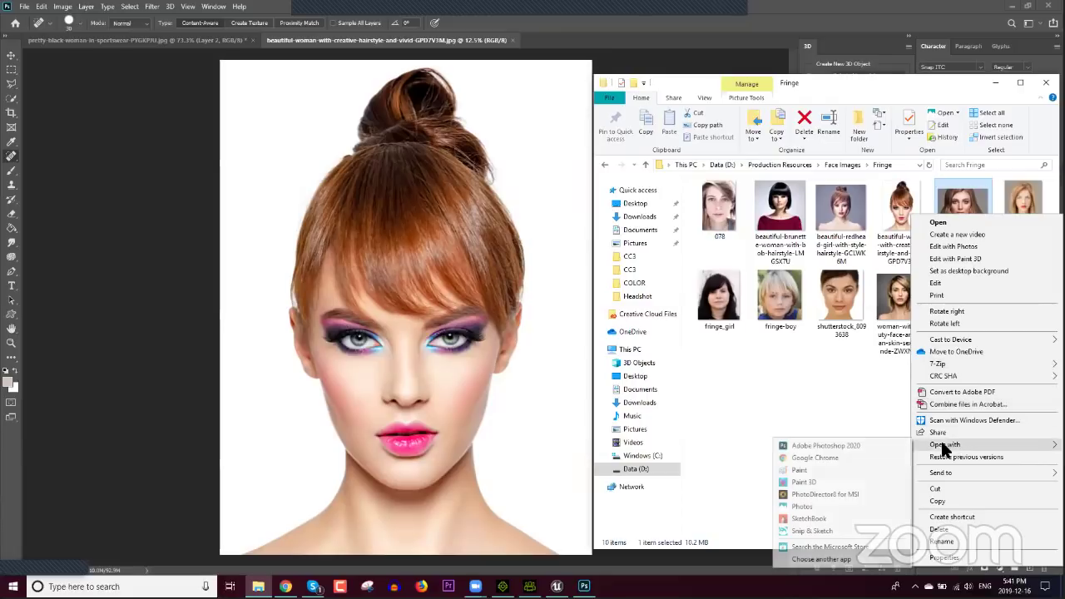
click(865, 448)
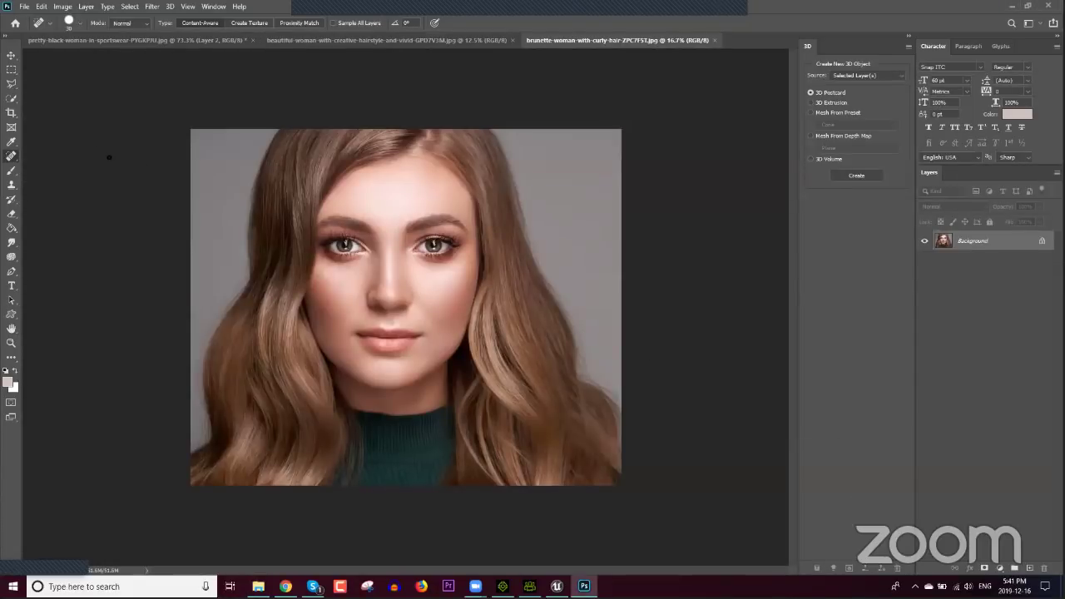
Step: Lasso the brunette's forehead skin above the brows
drag(11, 83, 46, 93)
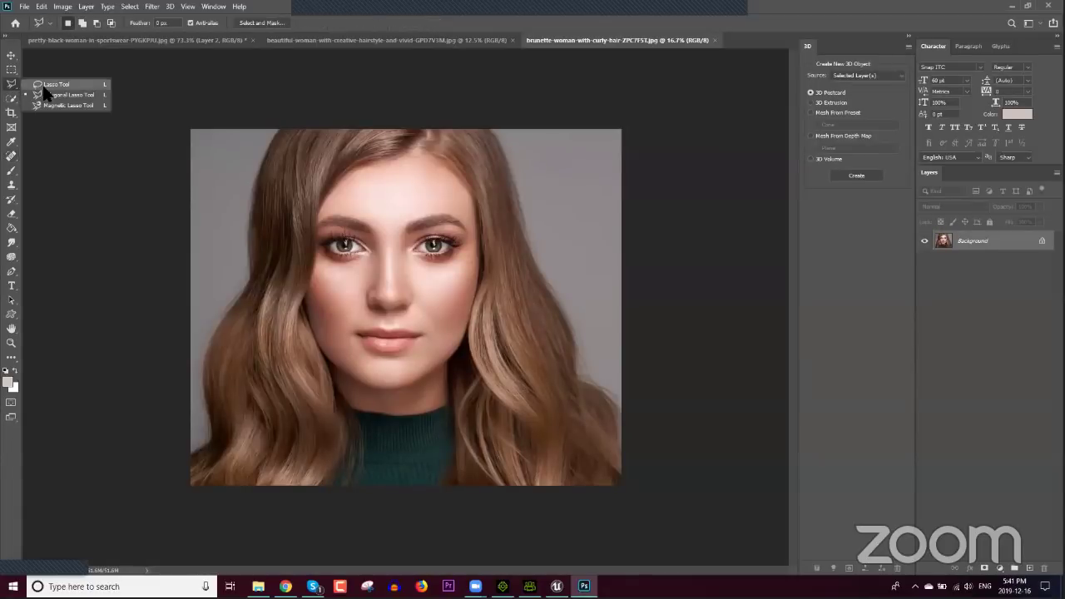
click(45, 86)
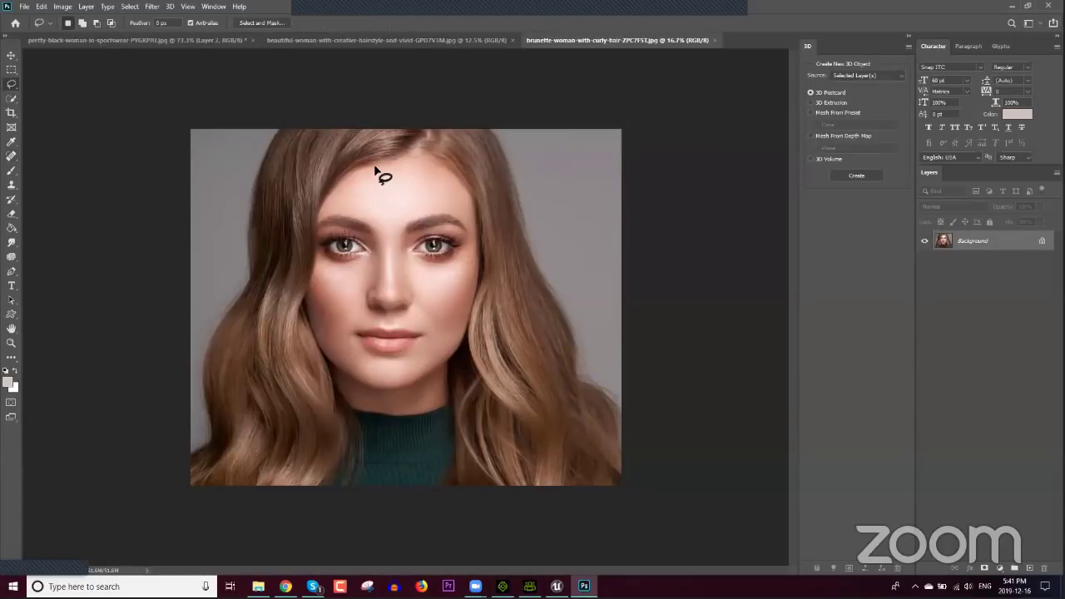
mouse_move(369, 170)
mouse_down()
mouse_move(331, 210)
mouse_move(385, 218)
mouse_move(455, 203)
mouse_move(443, 177)
mouse_move(366, 171)
mouse_up()
Step: Move the forehead patch onto the red-haired photo and stretch it over her fringe
key(ctrl+t)
key(v)
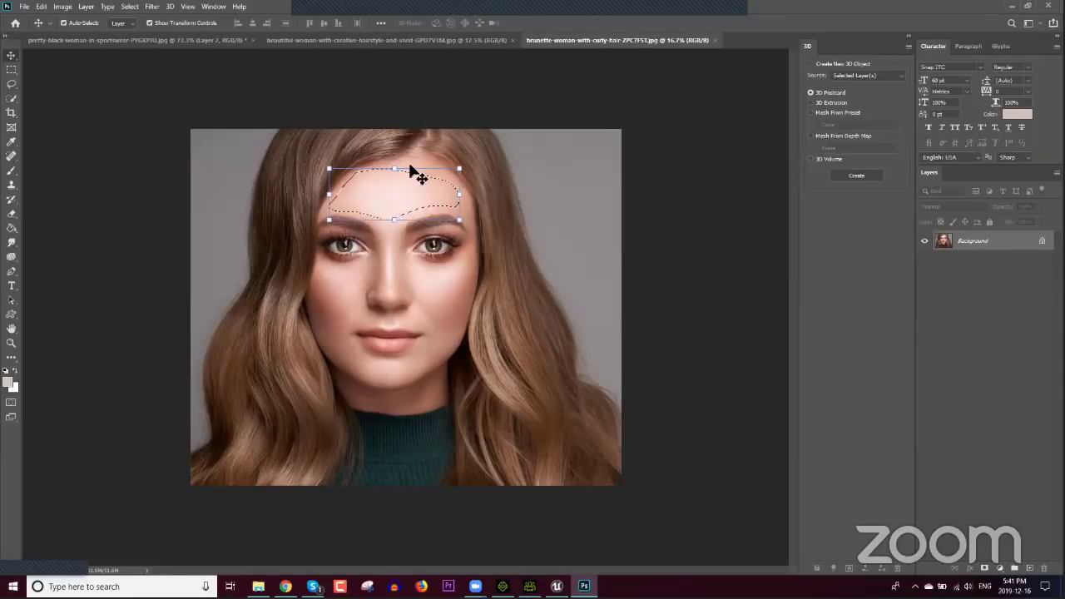
drag(405, 65, 459, 243)
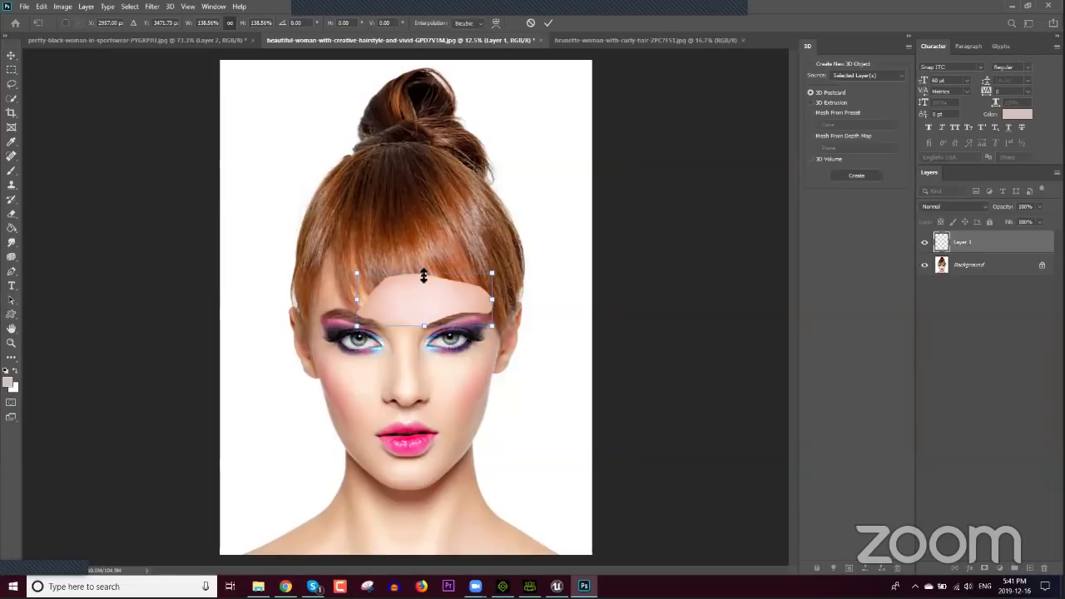
drag(422, 275, 423, 289)
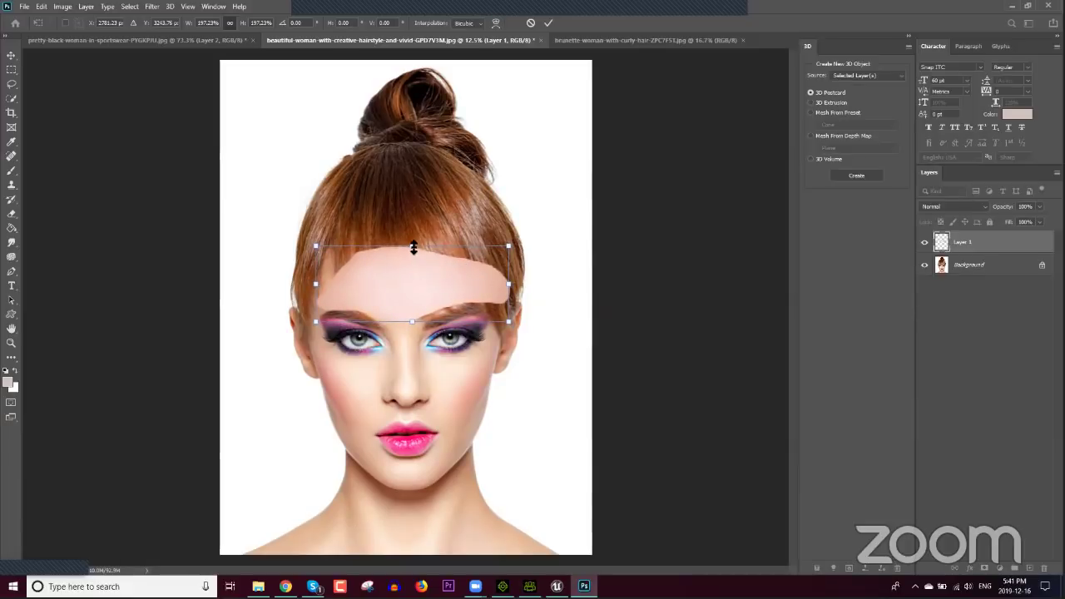
drag(414, 245, 413, 216)
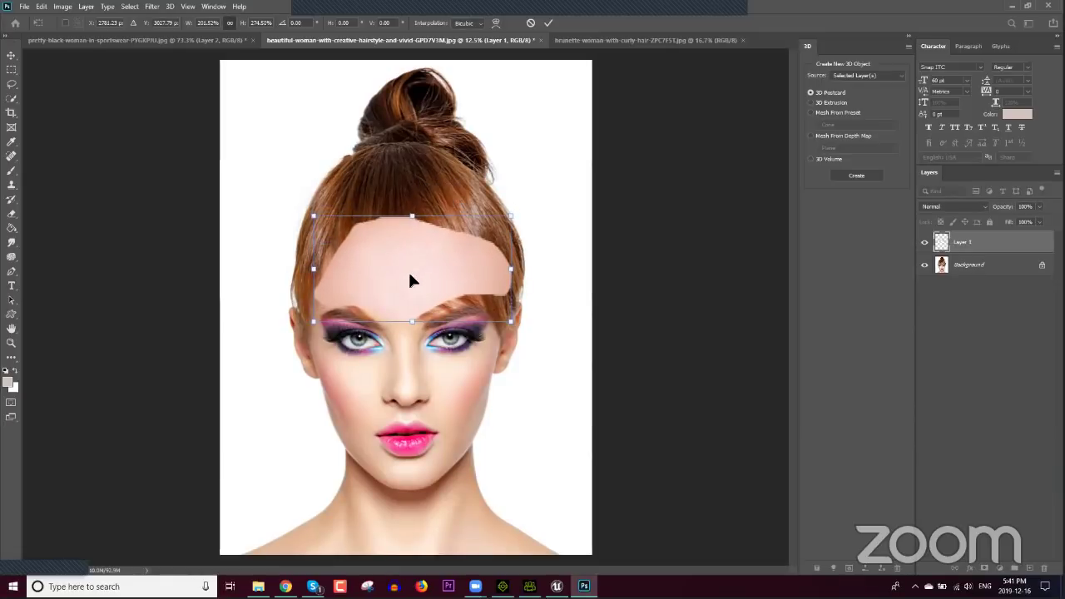
Step: Commit the patch's transform, then spot-heal its lower seams over the brow and the skin between the brows
key(Return)
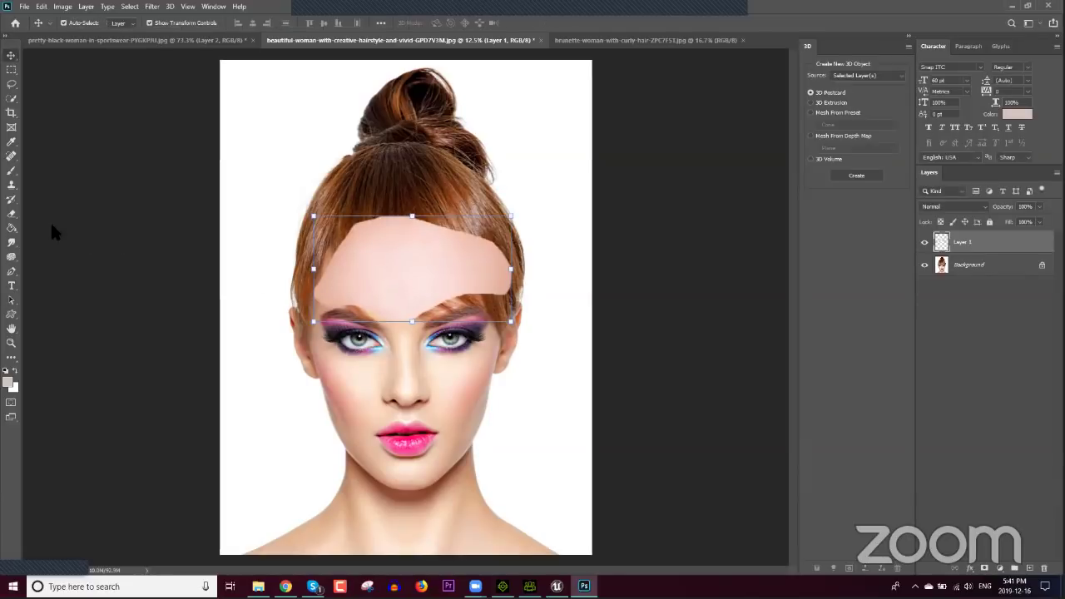
click(11, 155)
click(50, 165)
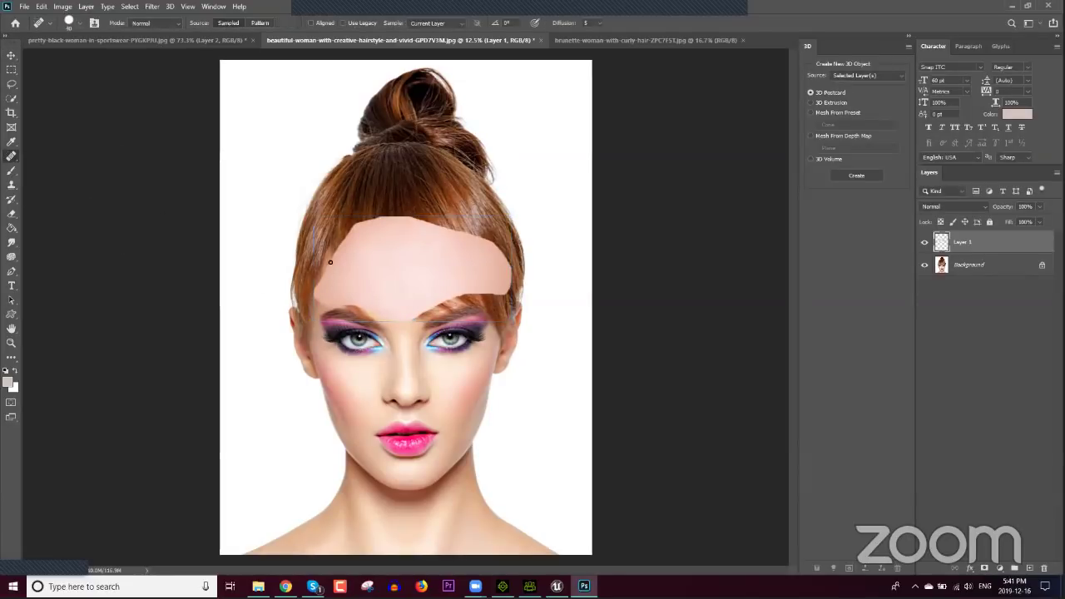
click(11, 155)
click(50, 157)
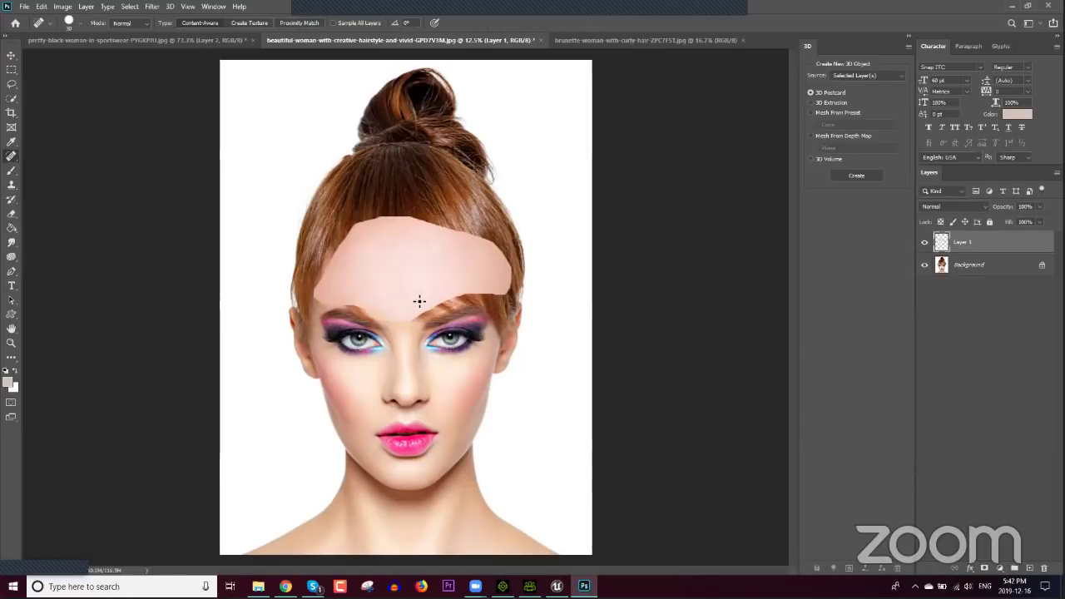
mouse_move(433, 305)
mouse_down()
mouse_move(466, 297)
mouse_move(454, 282)
mouse_move(465, 299)
mouse_move(463, 283)
mouse_move(491, 306)
mouse_move(416, 313)
mouse_up()
mouse_move(415, 314)
mouse_down()
mouse_move(479, 298)
mouse_move(443, 286)
mouse_move(426, 294)
mouse_up()
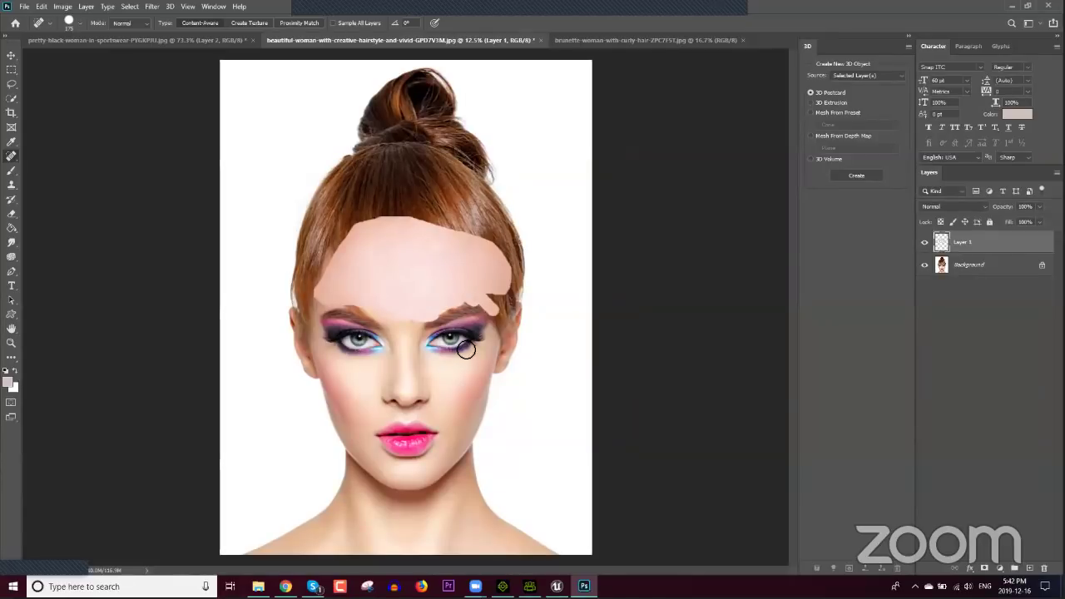
drag(412, 337, 429, 309)
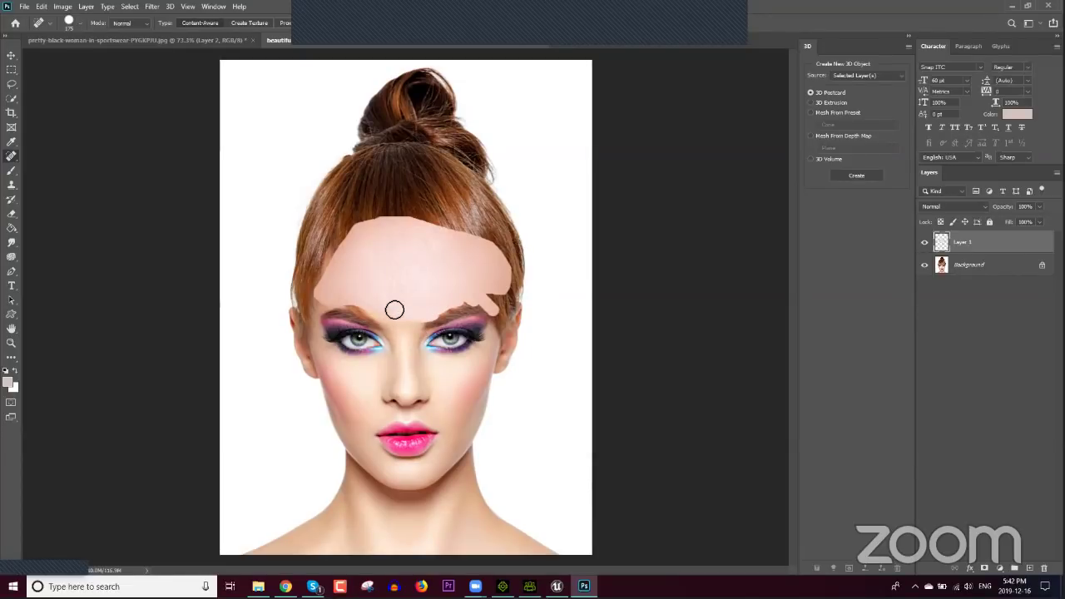
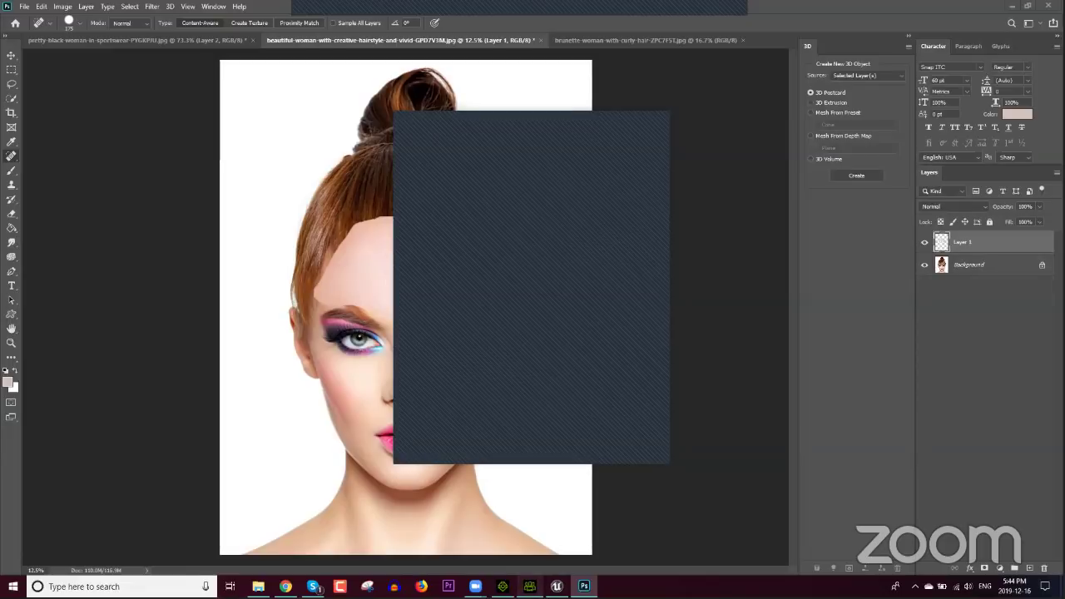
Step: Return from Photoshop to the Character Creator avatar project on the taskbar
click(529, 586)
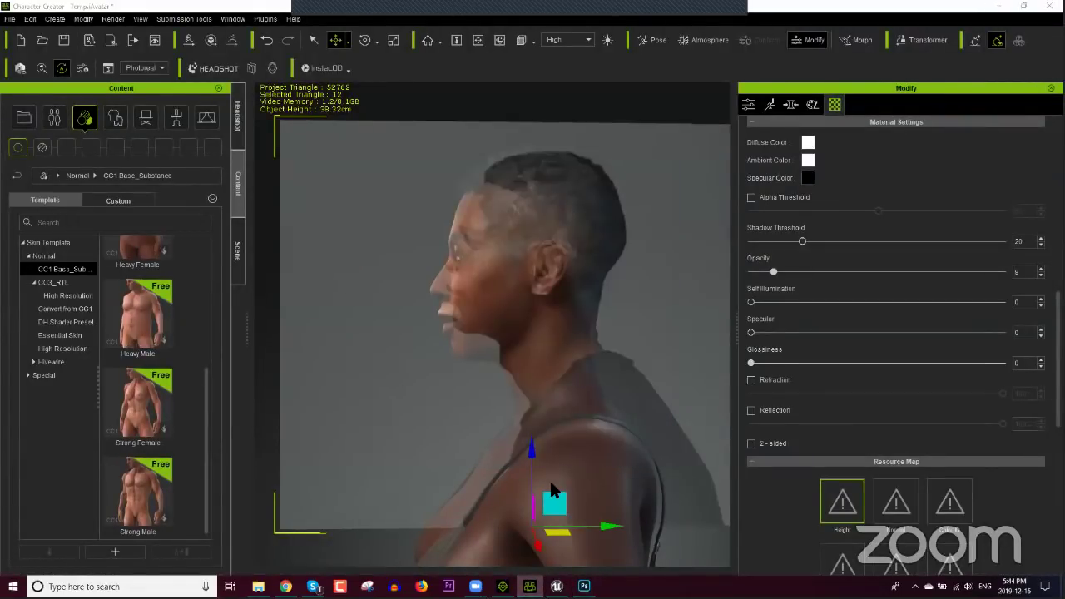
Step: Clear the selection and orbit the head from profile to a three-quarter view
click(398, 435)
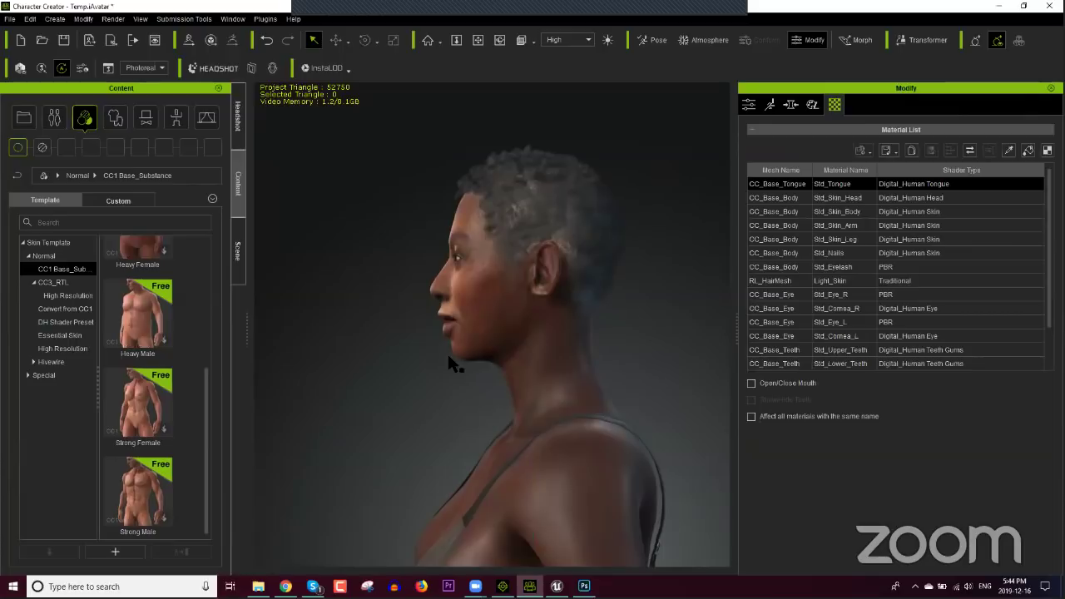
right_drag(544, 351, 588, 418)
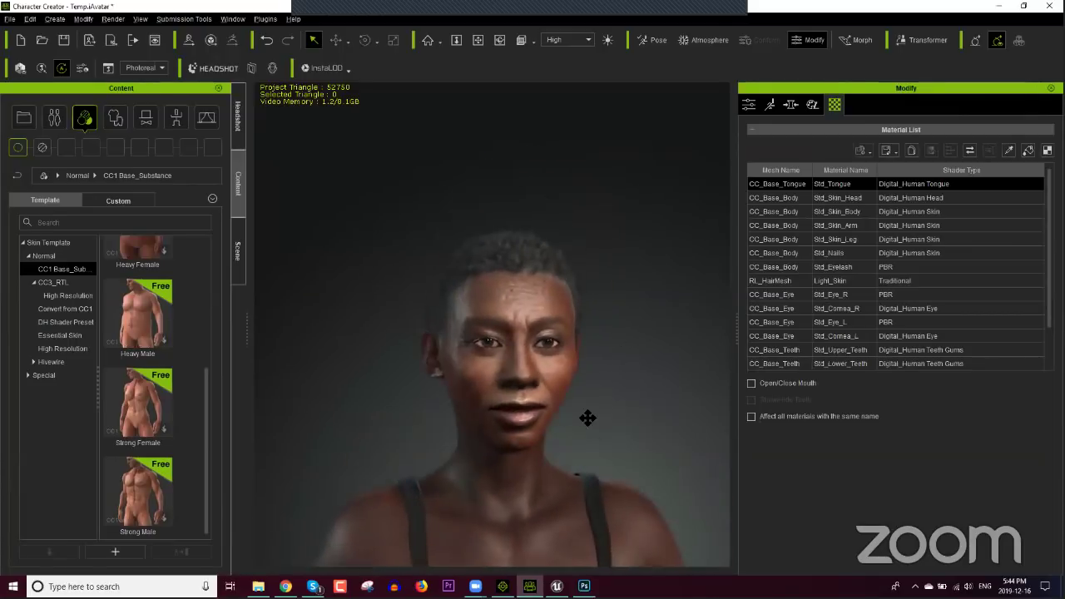
scroll(572, 389, up, 5)
scroll(572, 389, down, 5)
right_drag(580, 378, 436, 394)
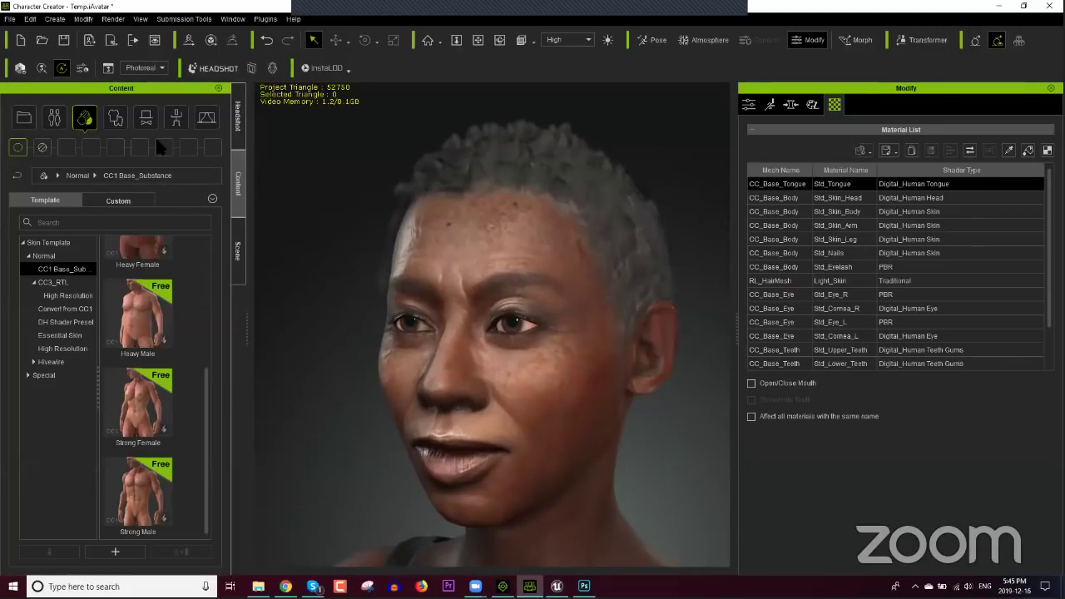
Step: Choose the Clean Soft skin type in Headshot settings and run Update Skin Texture
click(236, 120)
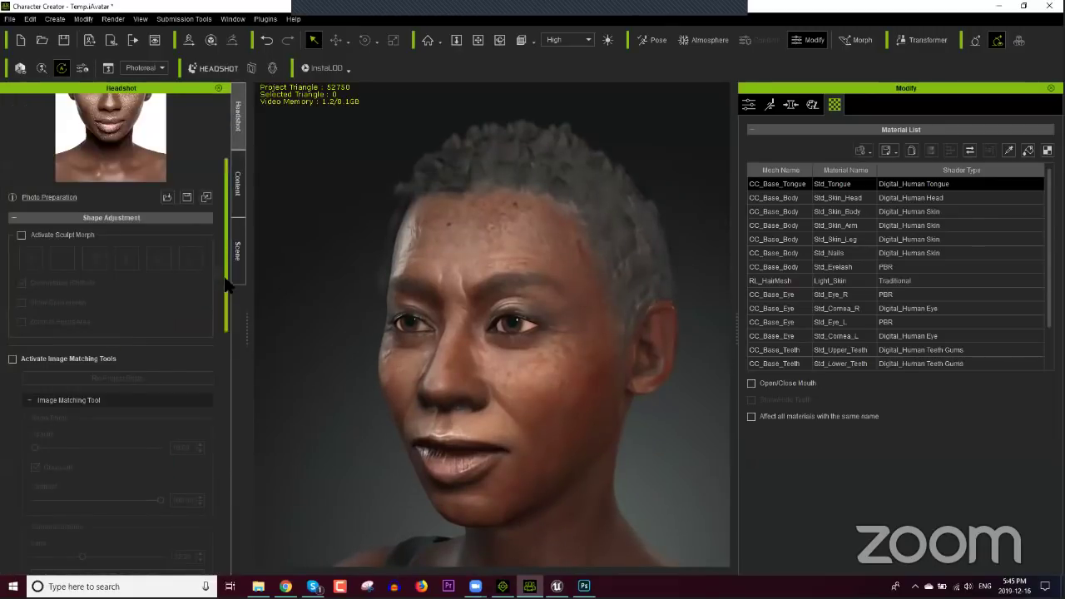
drag(226, 291, 230, 483)
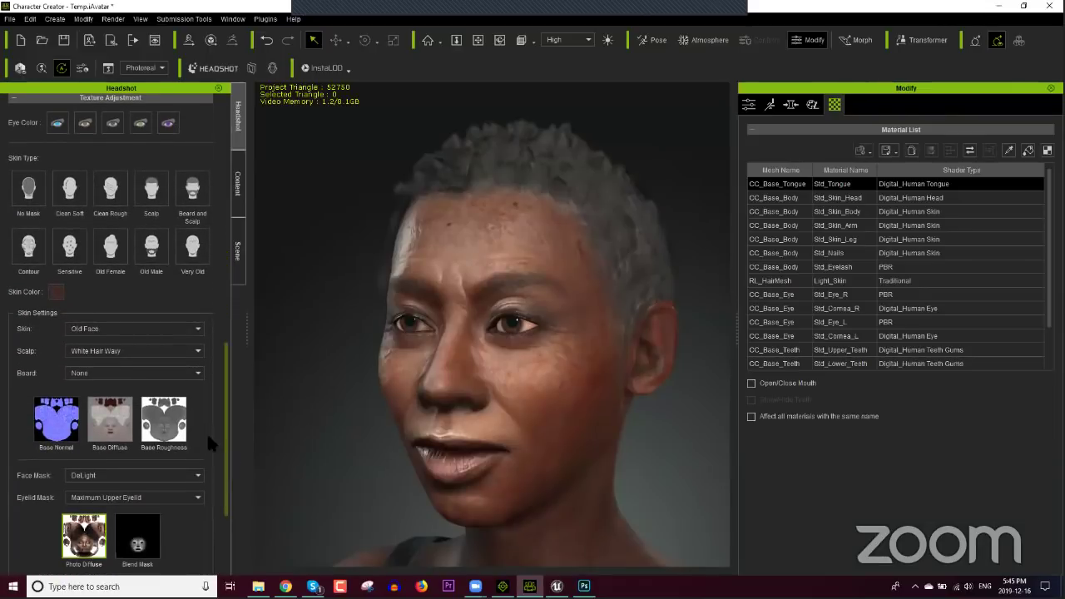
click(78, 198)
drag(226, 483, 218, 524)
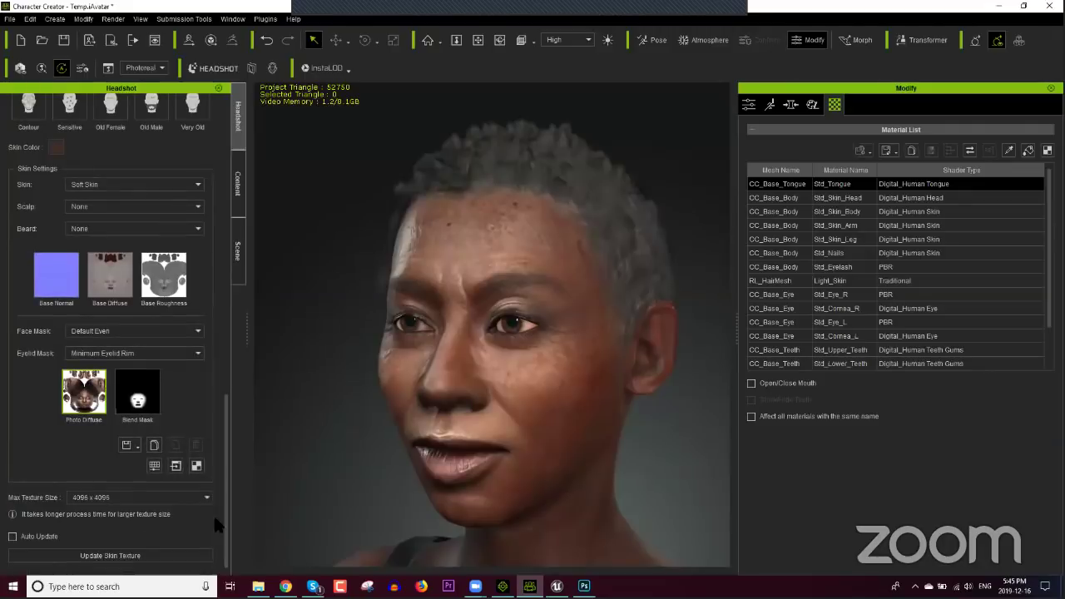
click(170, 554)
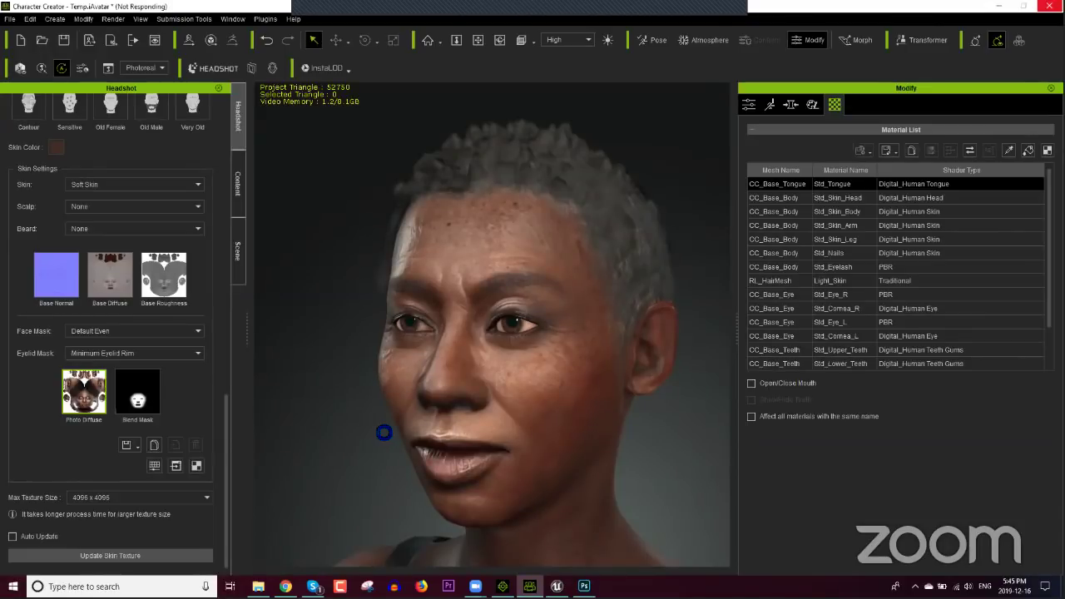
Step: Wait until the regenerated Clean Soft skin texture appears on the avatar's face
mouse_move(476, 584)
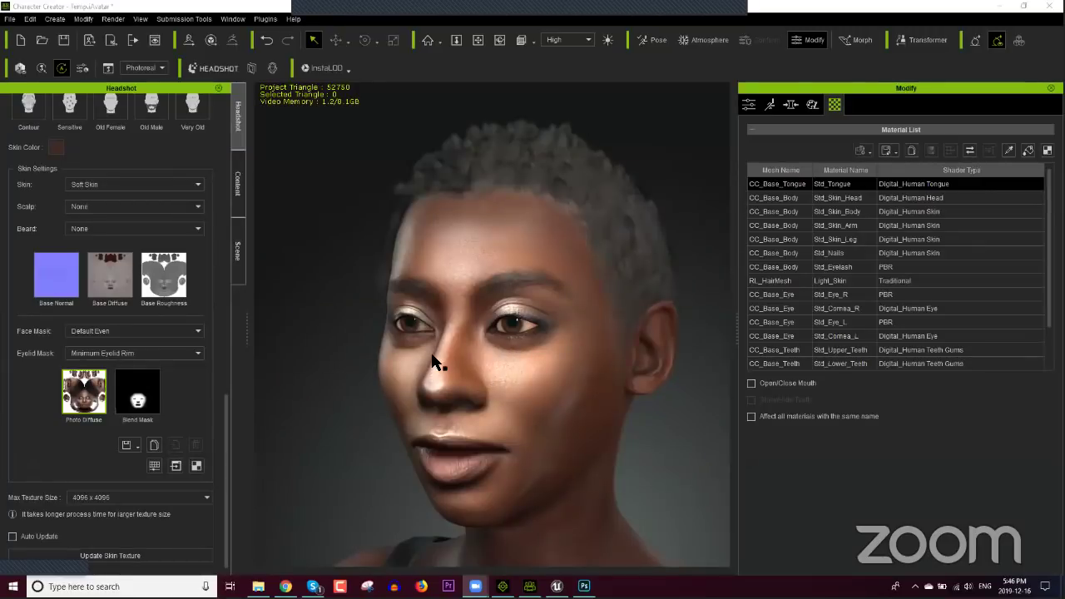
Step: Orbit and zoom to face the head straight on and select the eye mesh
right_drag(433, 362, 542, 385)
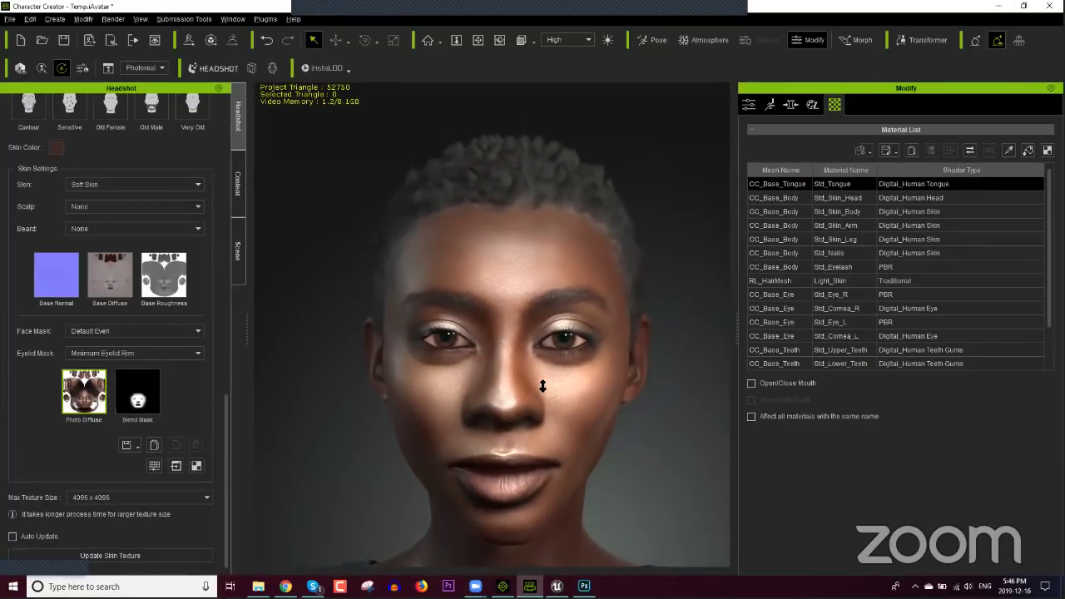
scroll(543, 385, up, 3)
scroll(552, 385, up, 3)
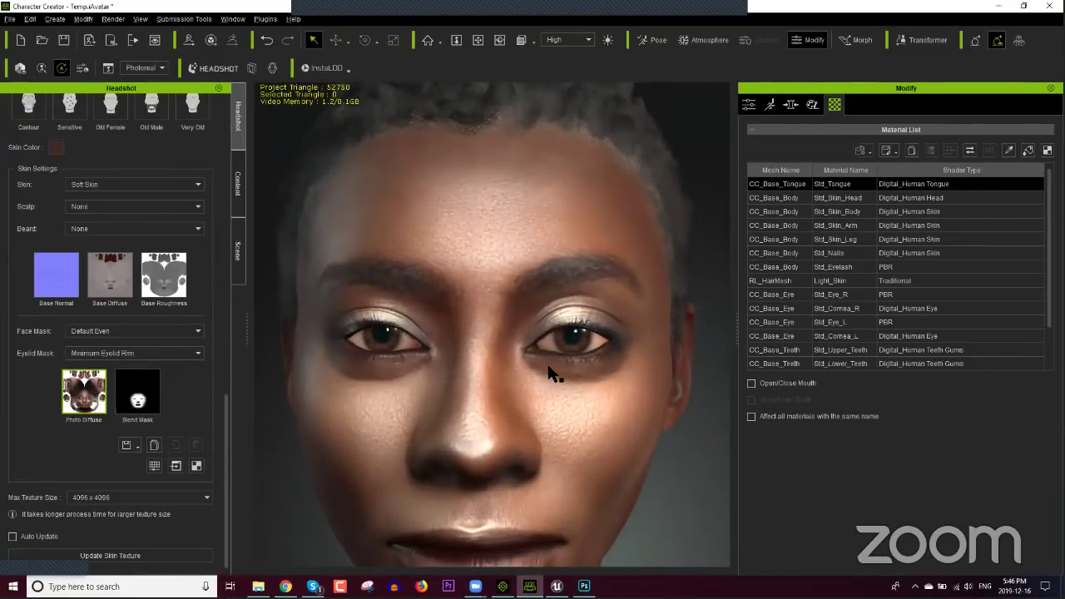
click(754, 108)
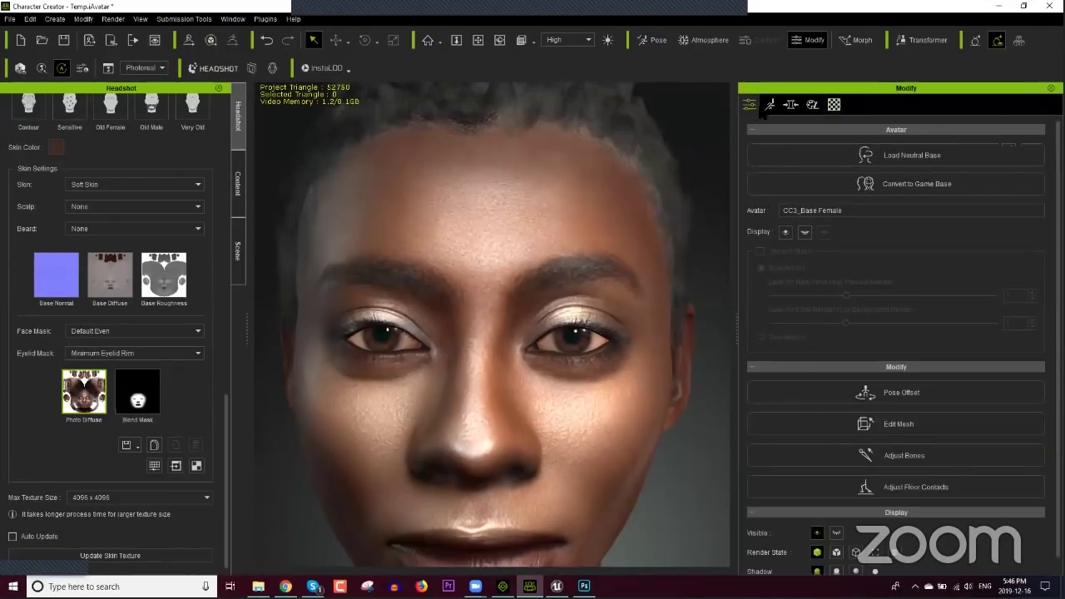
click(834, 104)
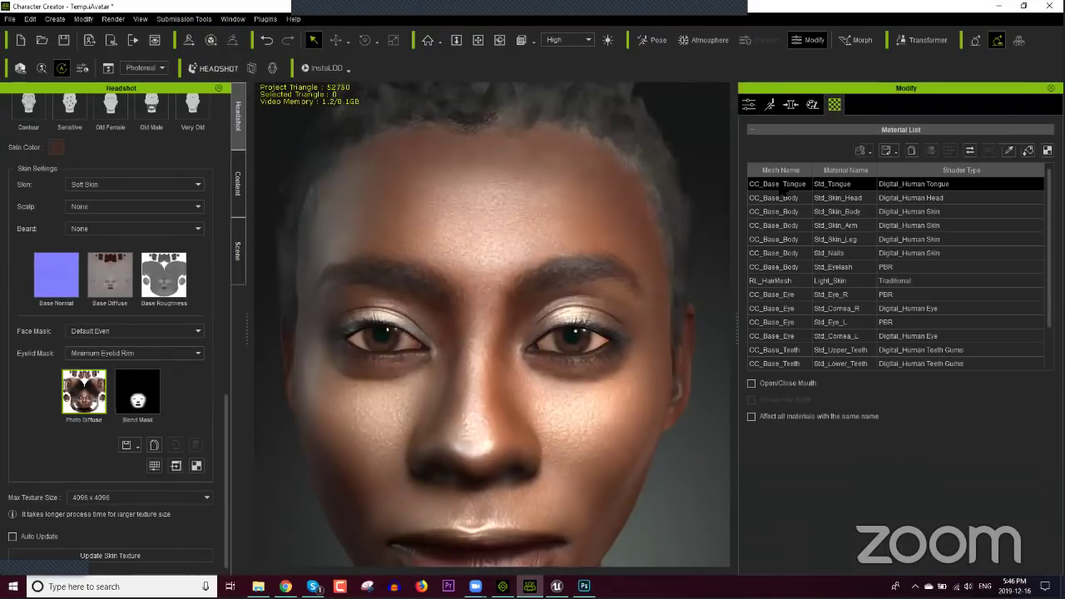
click(572, 342)
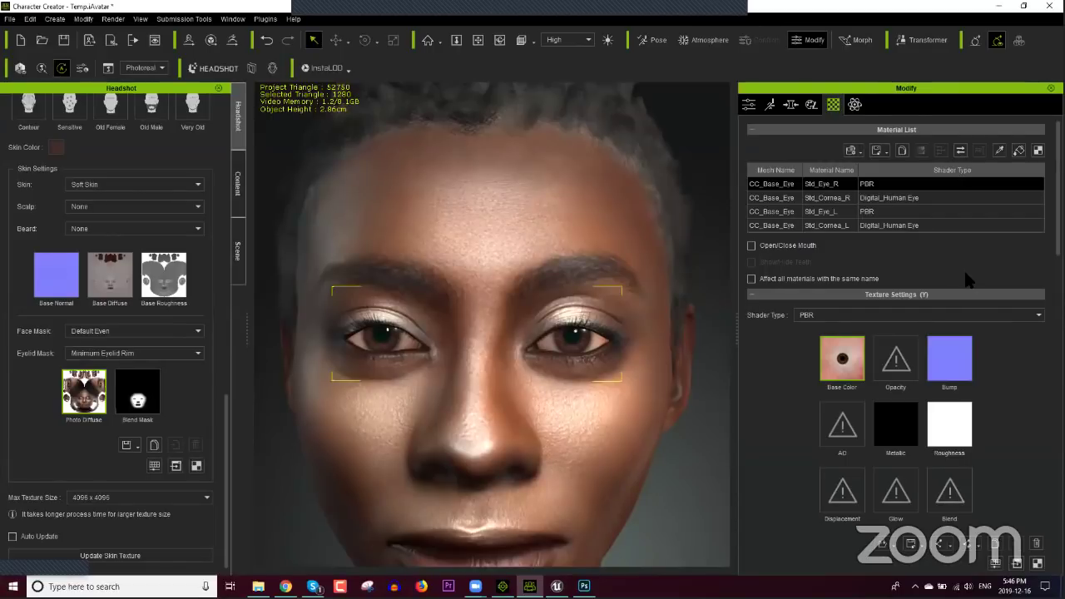
Step: Select only Std_Cornea_R, keep the Digital_Human Eye shader, and reveal its Shader Settings
ctrl+click(882, 201)
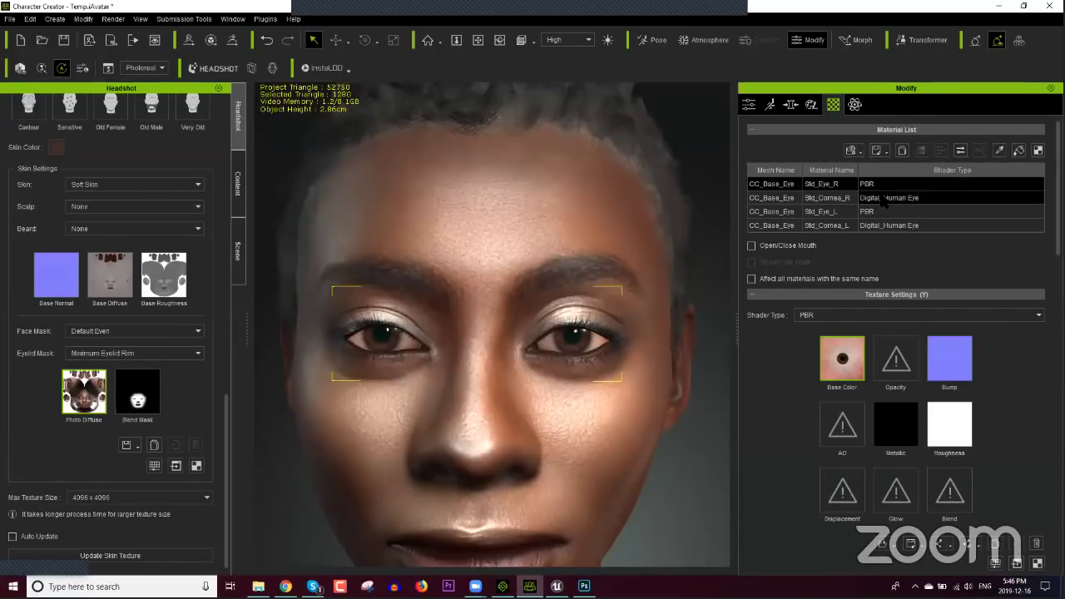
click(880, 202)
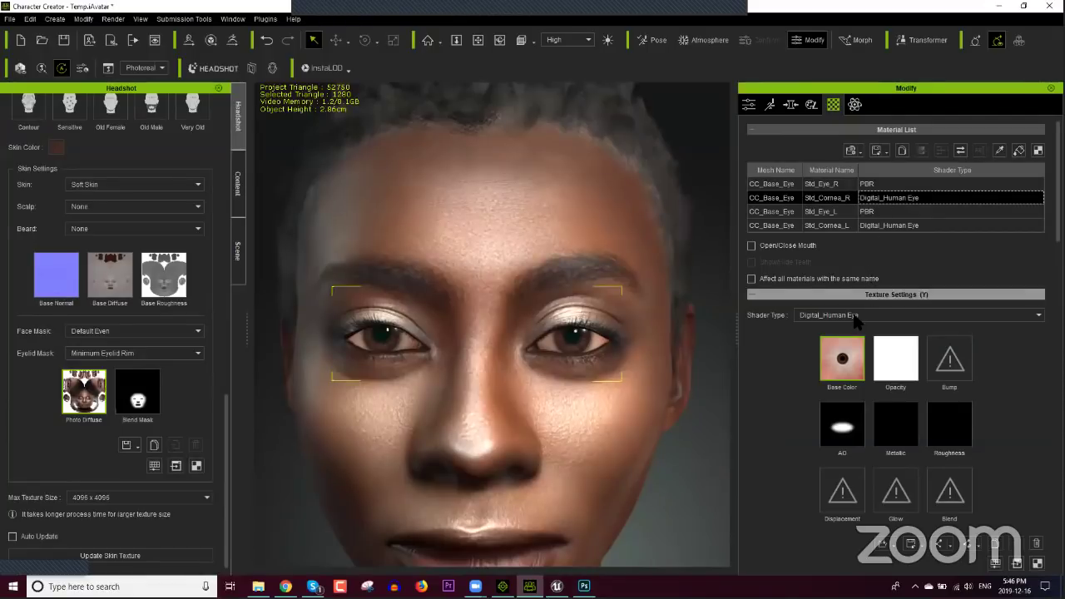
click(819, 318)
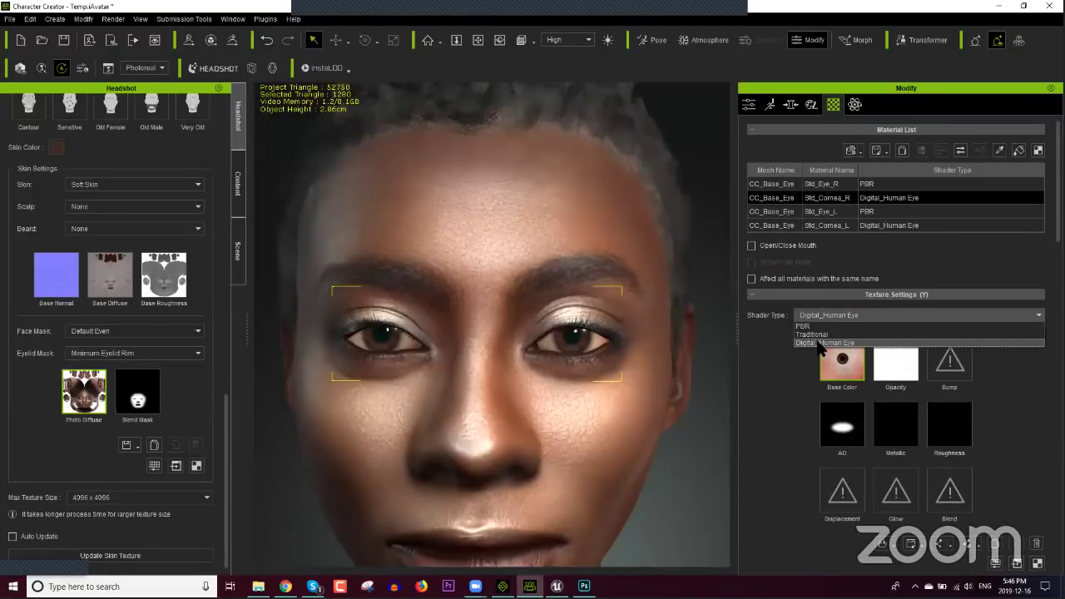
click(795, 359)
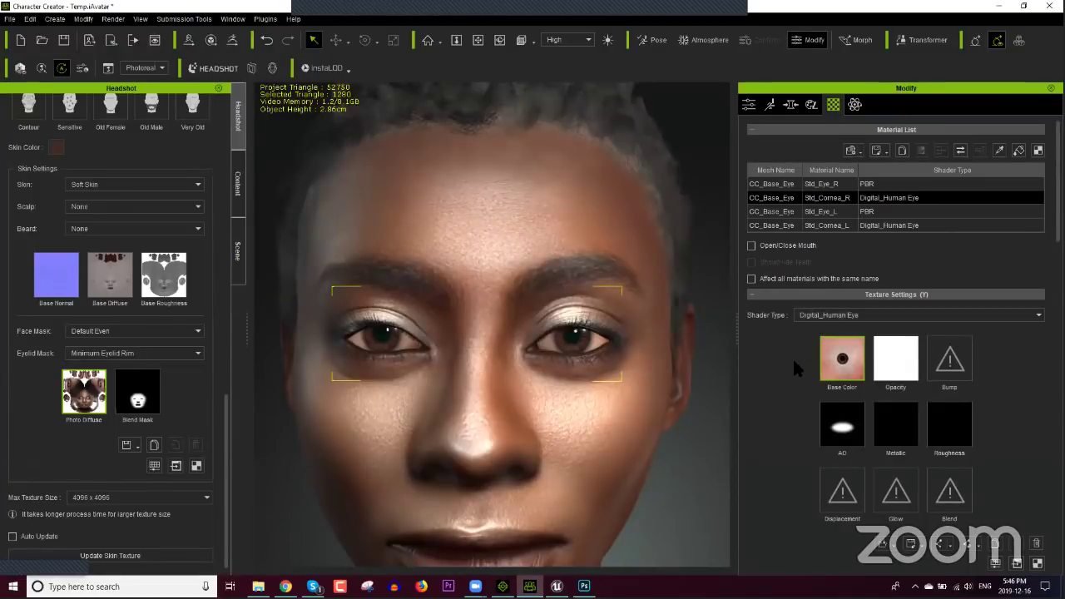
scroll(791, 357, down, 10)
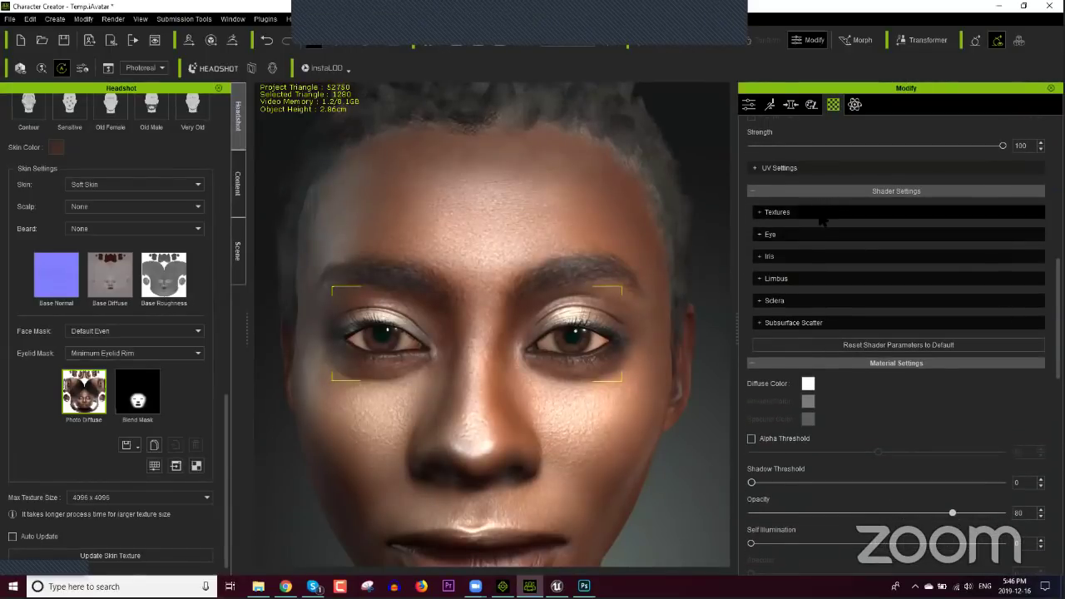
Step: Expand the Eye, Iris and advanced iris shader groups, centring the right eye in view
click(769, 235)
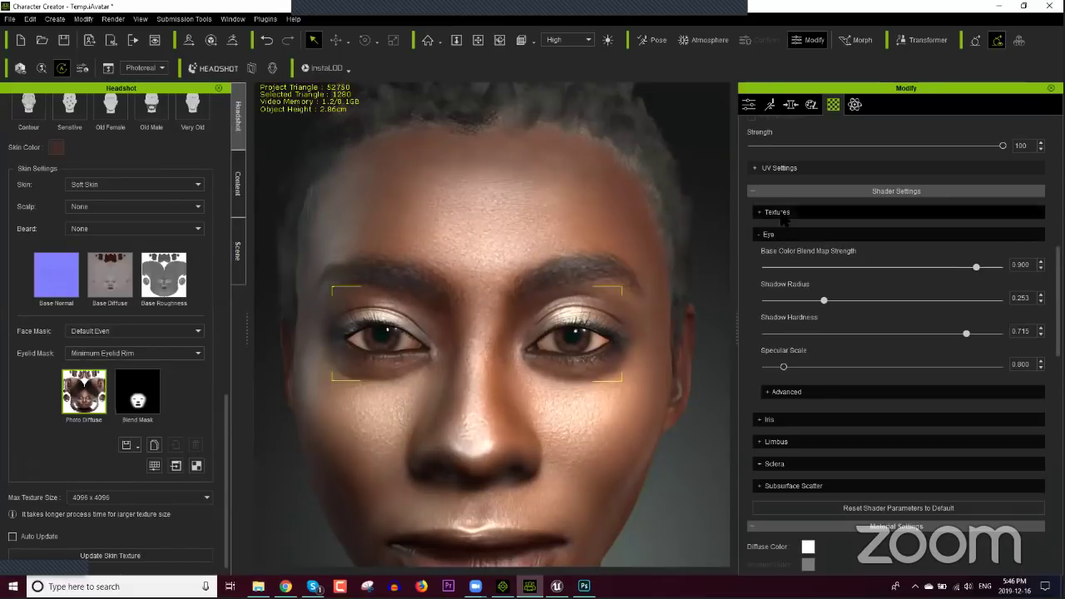
click(782, 213)
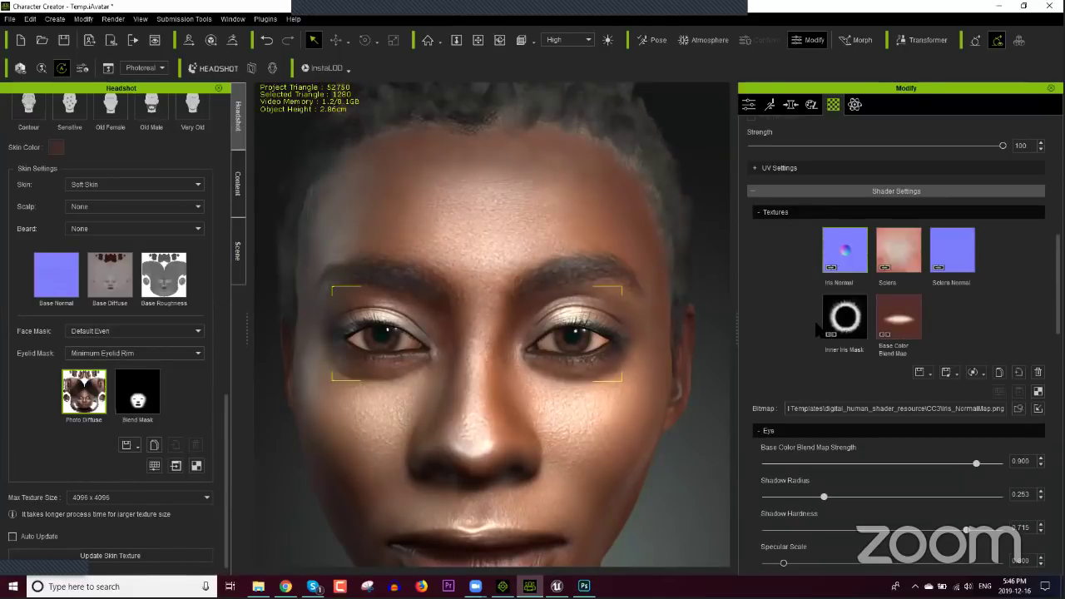
click(786, 214)
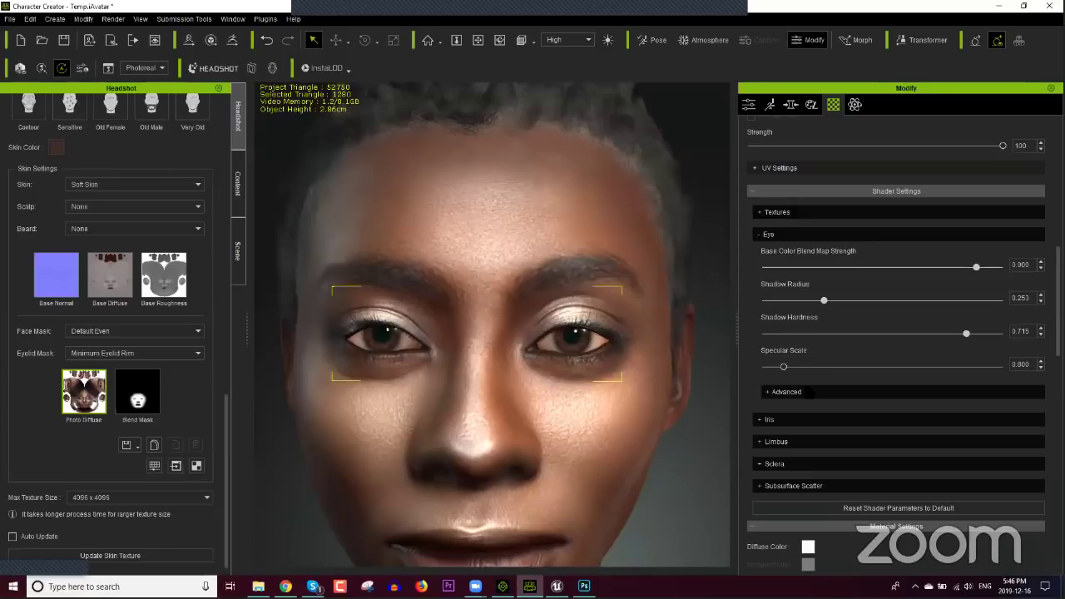
click(832, 419)
scroll(830, 402, down, 2)
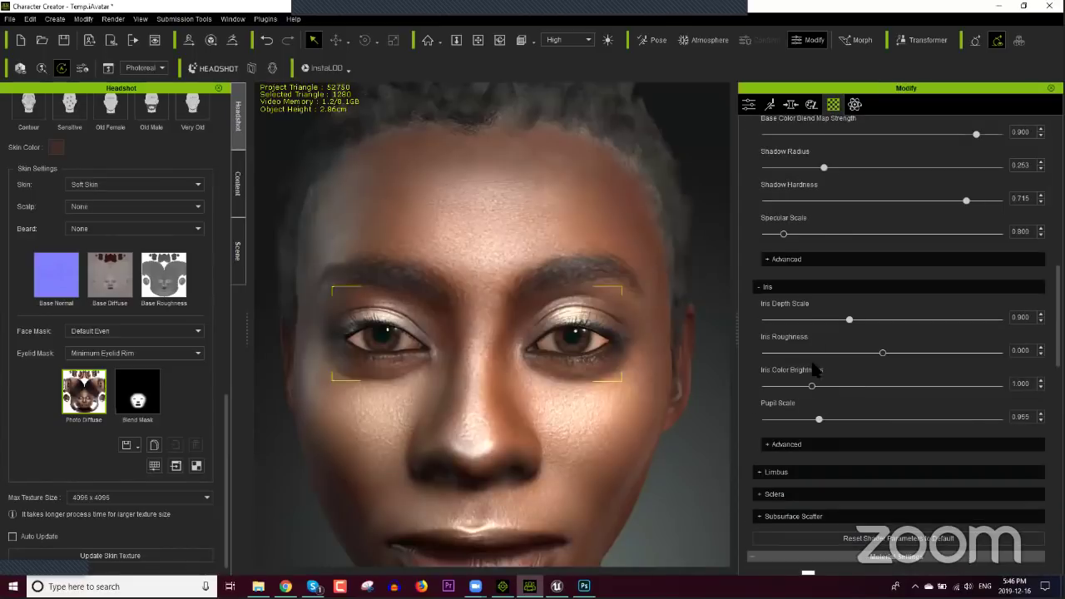
click(796, 444)
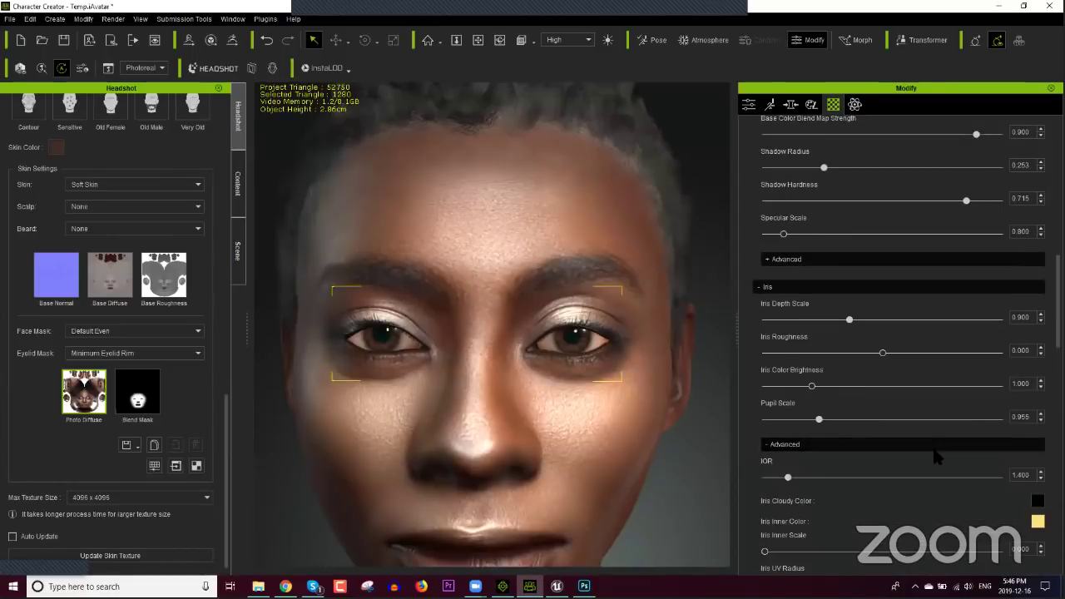
scroll(931, 449, down, 3)
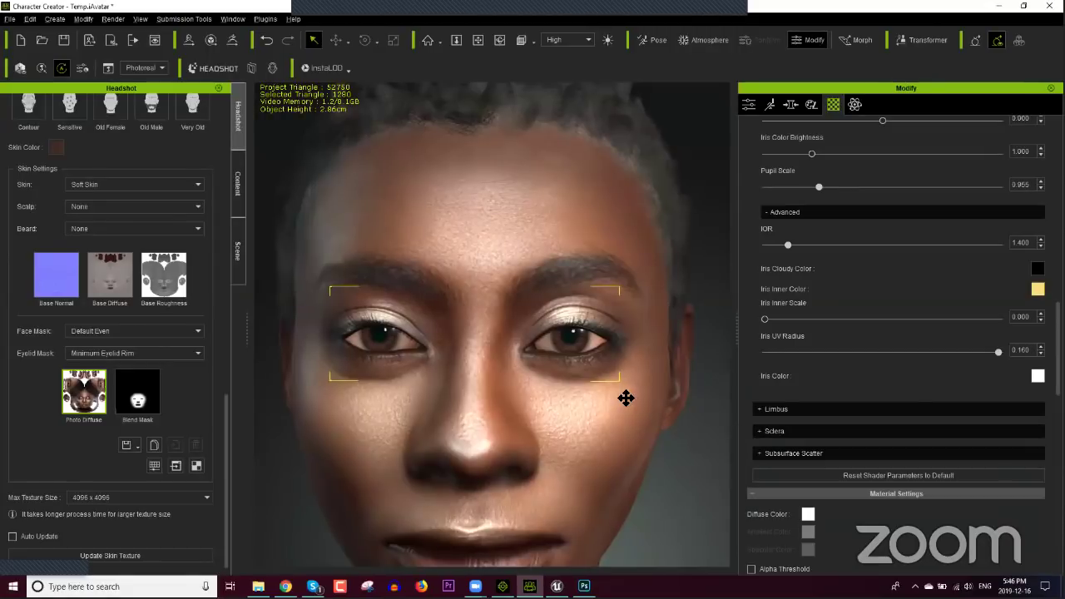
scroll(617, 397, up, 2)
scroll(616, 394, up, 2)
middle_drag(606, 385, 574, 375)
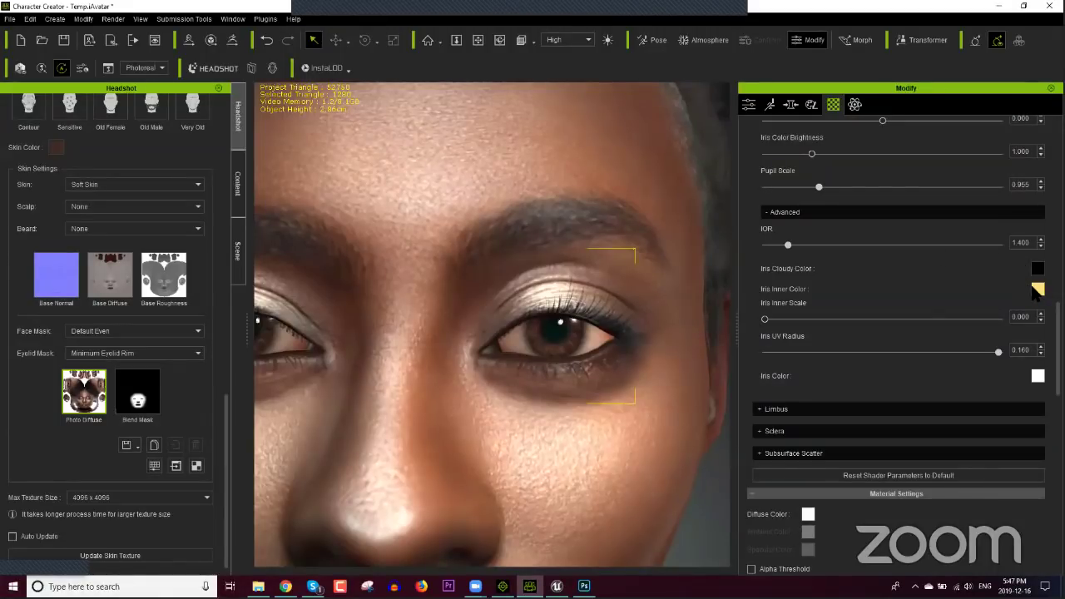
Step: Set the Iris Inner Color to white
click(1037, 289)
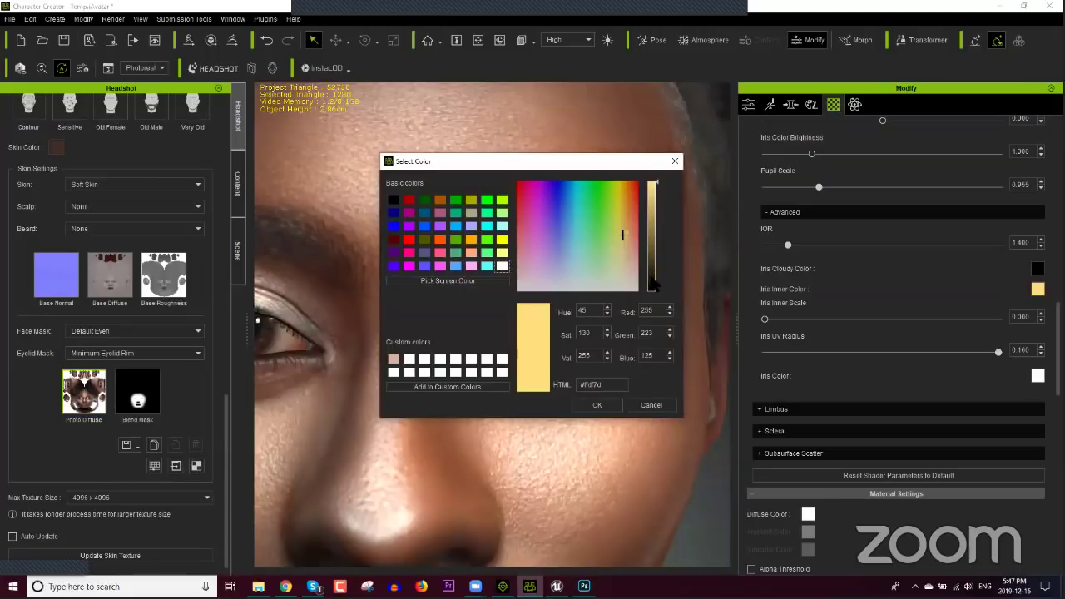
click(601, 254)
click(502, 266)
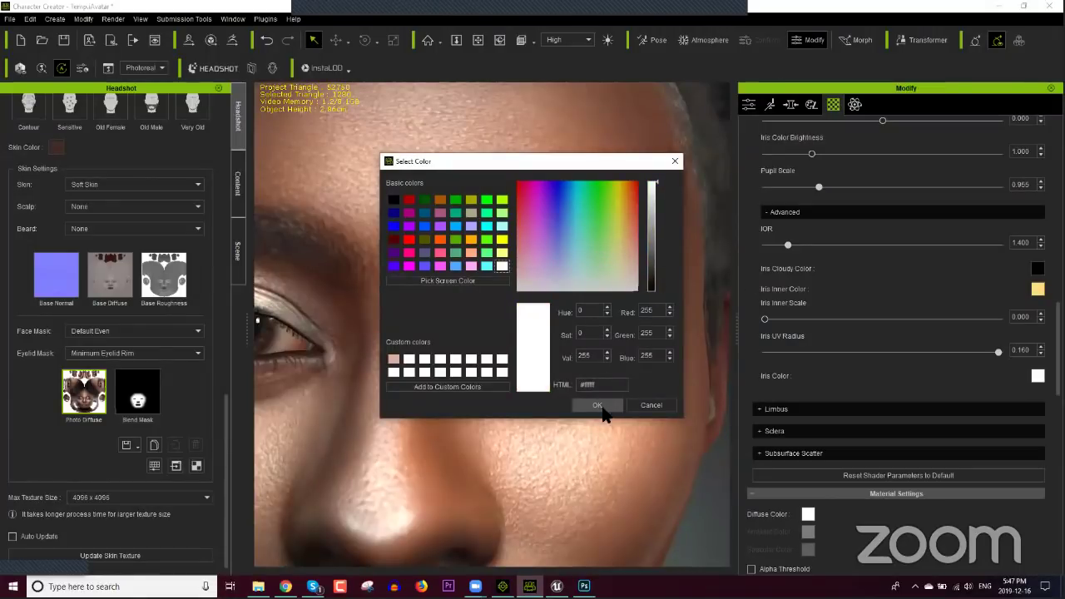
click(597, 405)
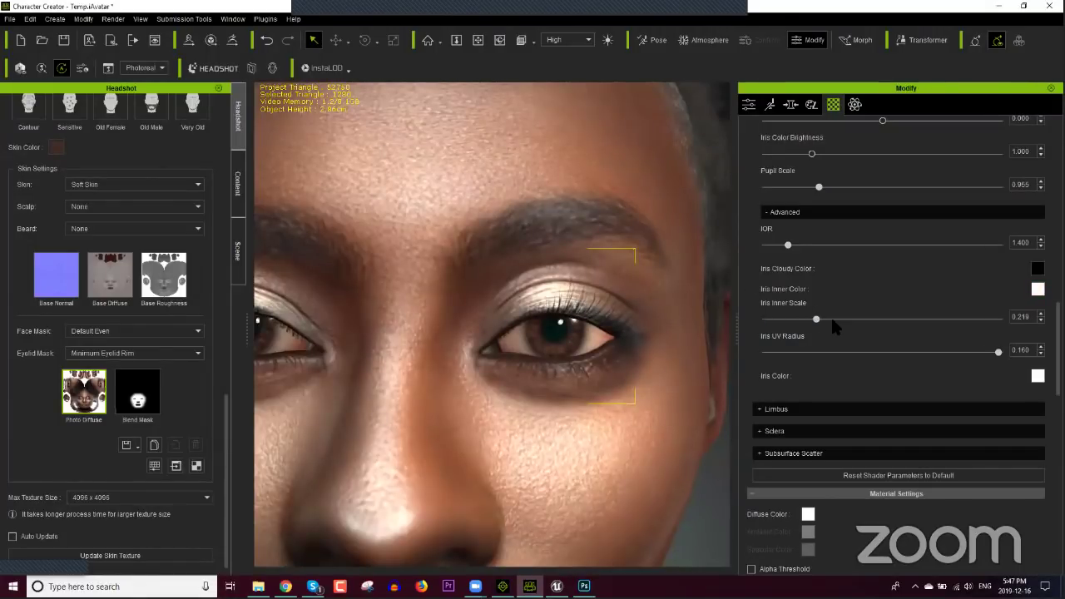
Step: Raise the Iris Inner Scale to 0.974, framing both eyes
drag(883, 318, 913, 319)
middle_drag(413, 390, 490, 381)
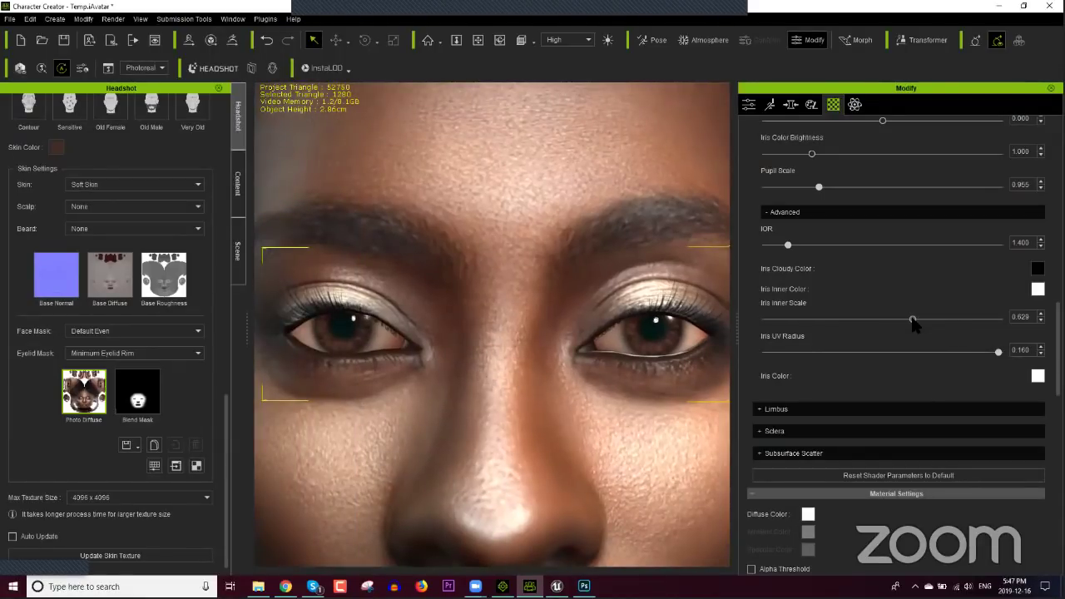
drag(913, 319, 1000, 319)
scroll(999, 325, up, 10)
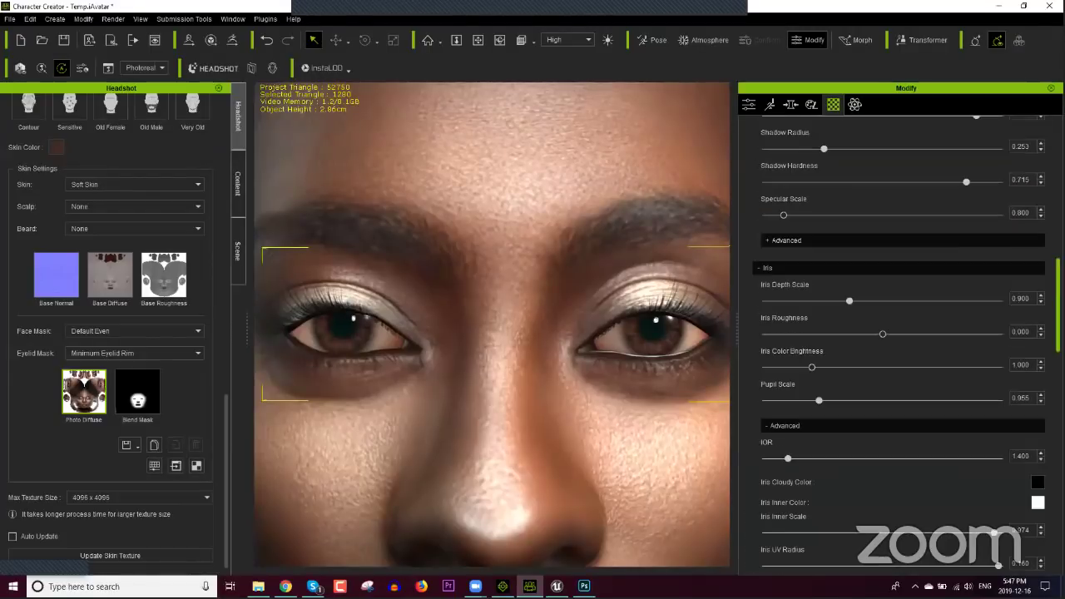
scroll(898, 333, up, 2)
scroll(898, 333, down, 12)
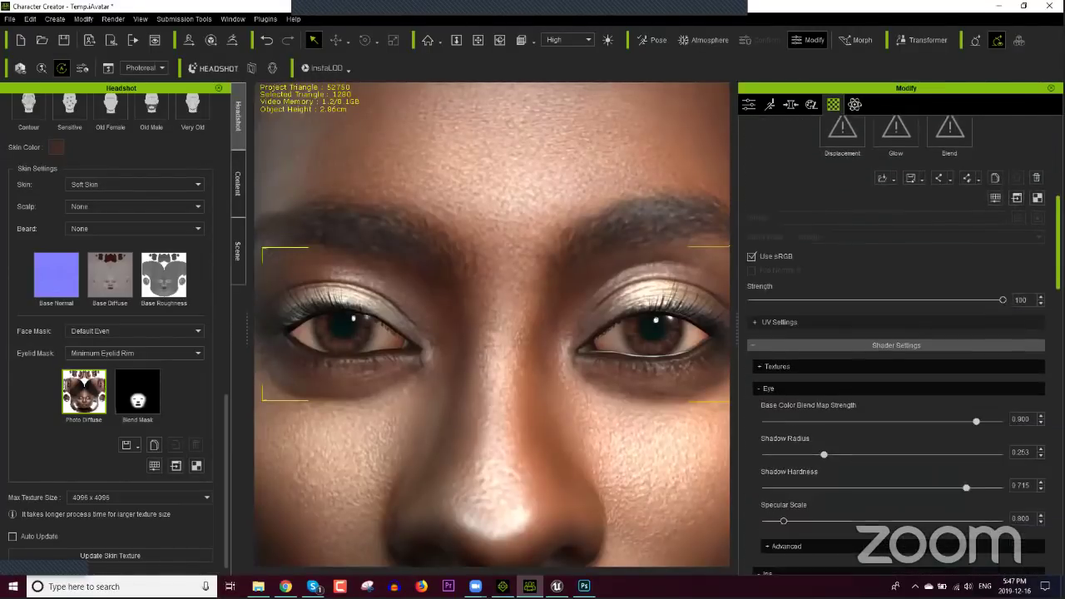
scroll(898, 333, down, 10)
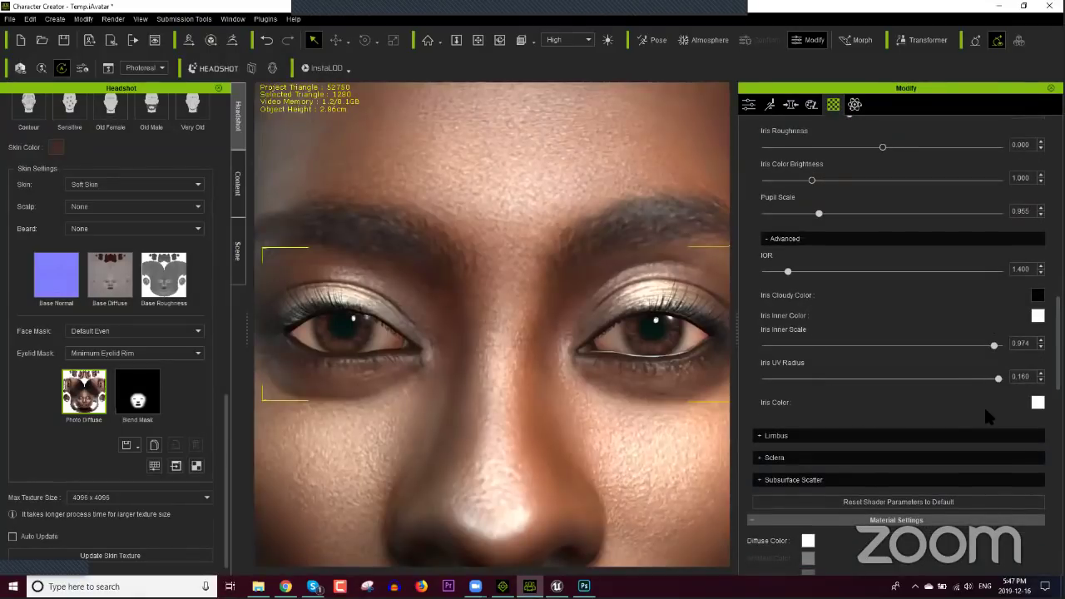
Step: Apply the second eye colour preset to the irises
click(1037, 402)
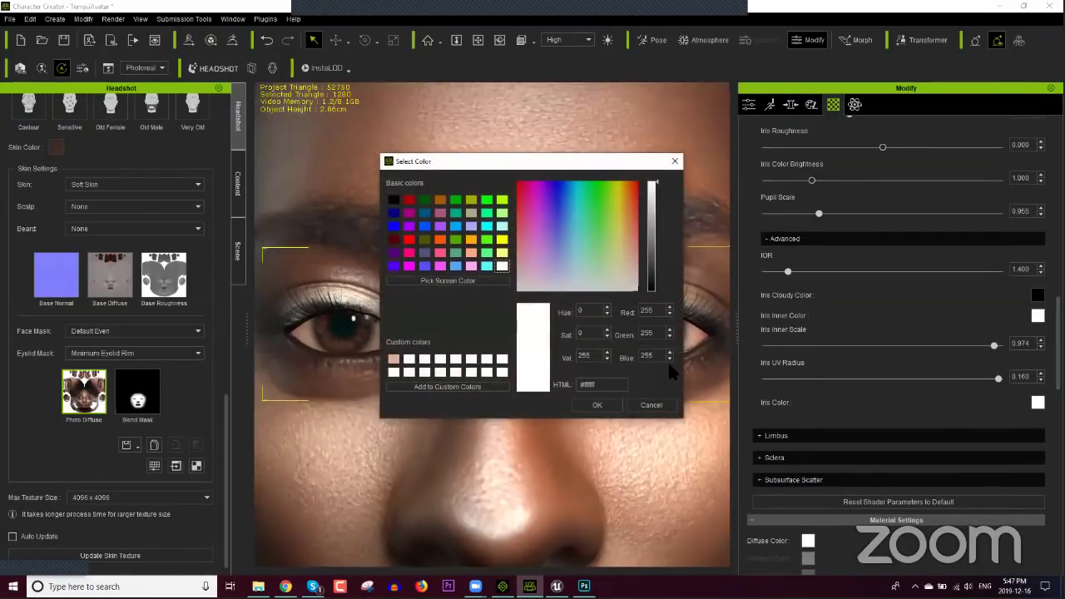
click(669, 405)
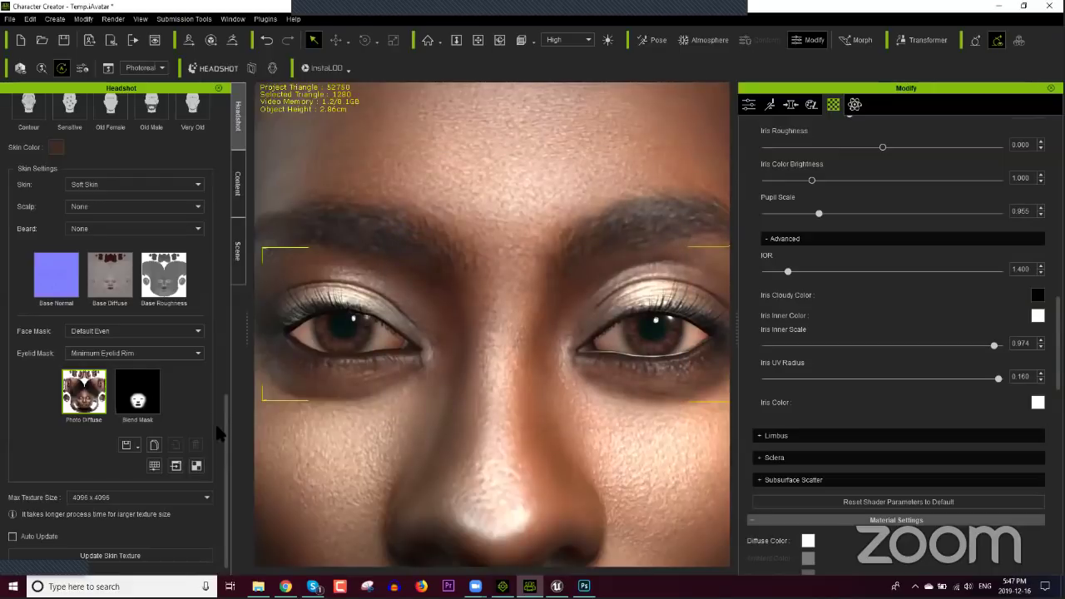
drag(223, 429, 233, 291)
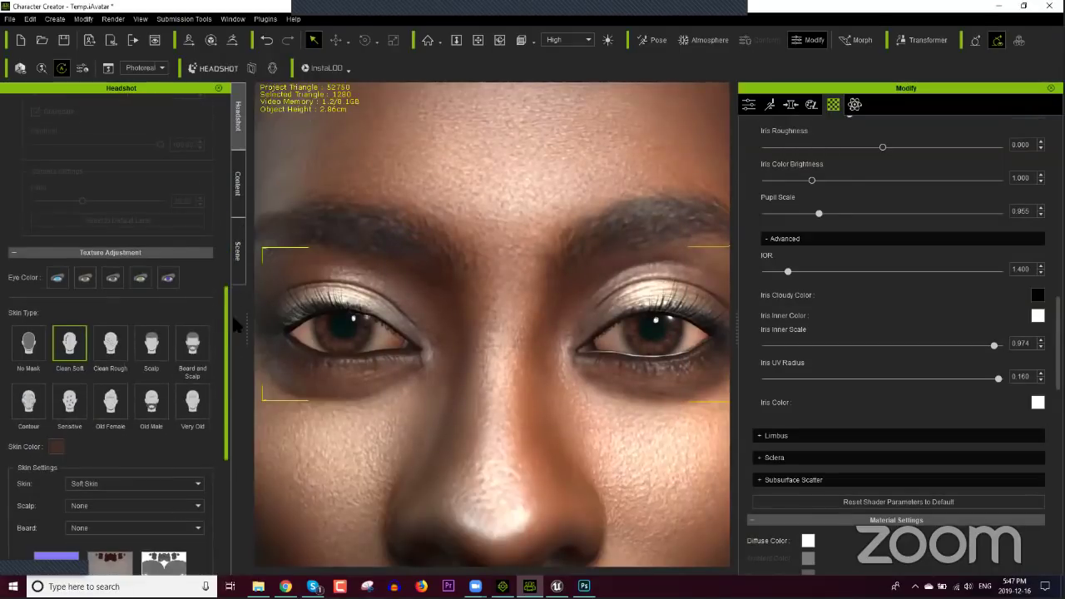
click(85, 280)
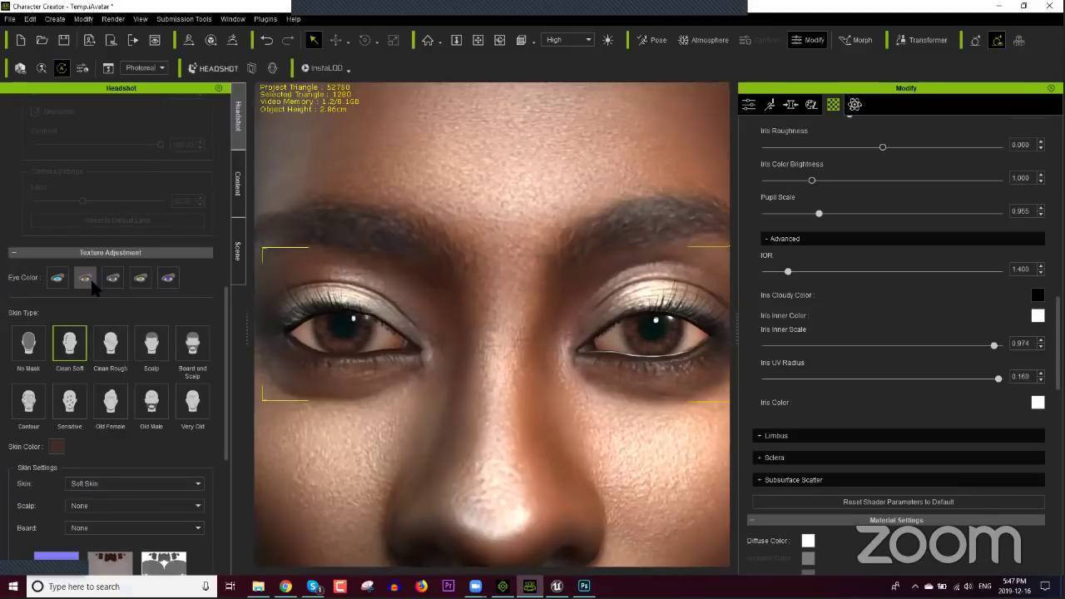
click(140, 280)
Step: Try orange, then settle on a light blue (#aaffff) Iris Color
click(1037, 404)
drag(584, 237, 583, 237)
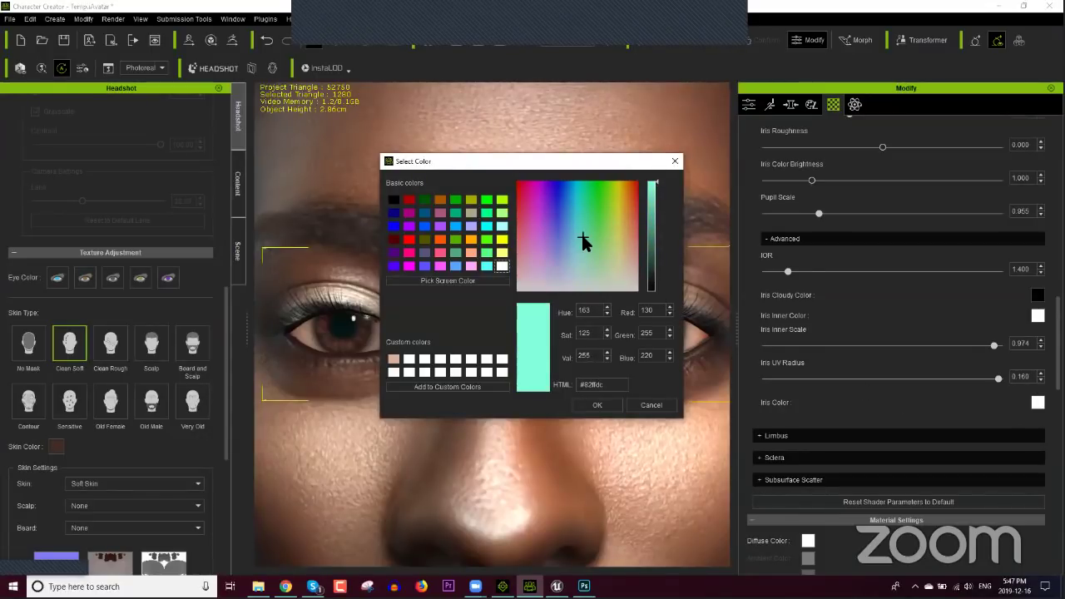
click(440, 200)
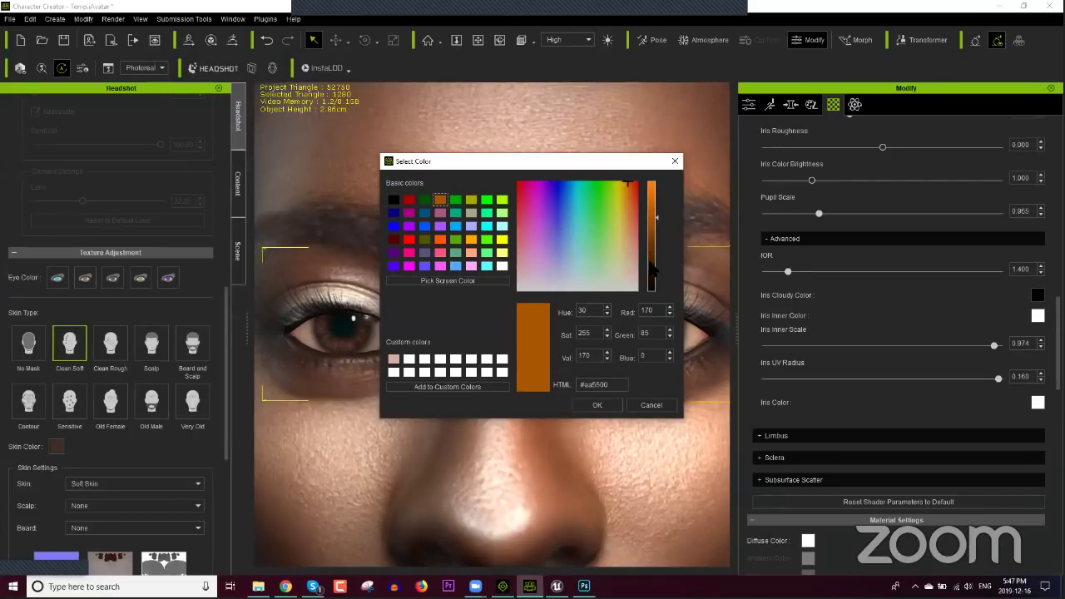
click(612, 405)
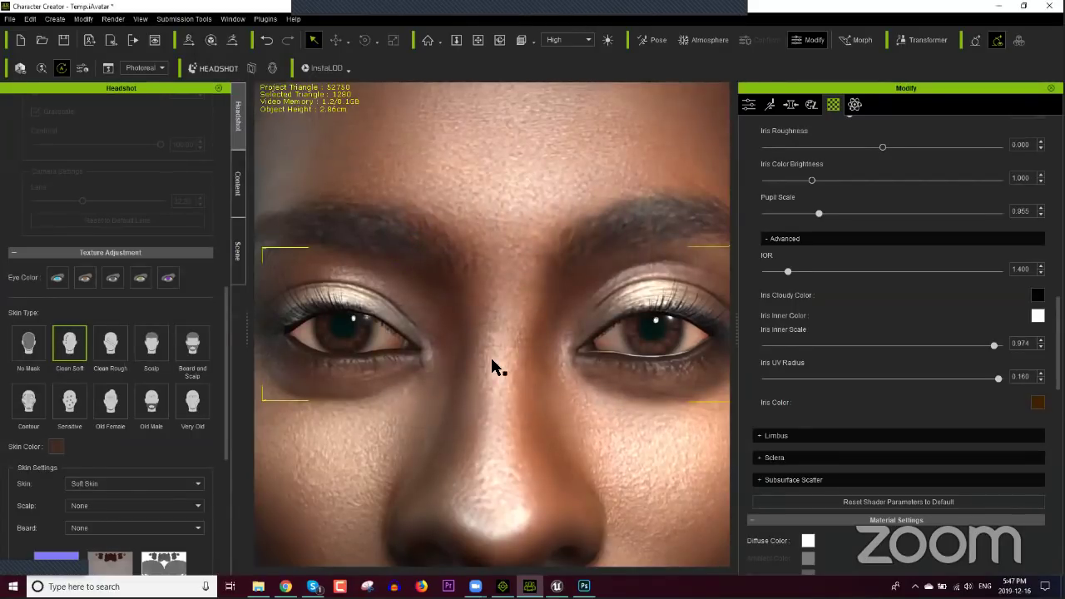
click(1037, 403)
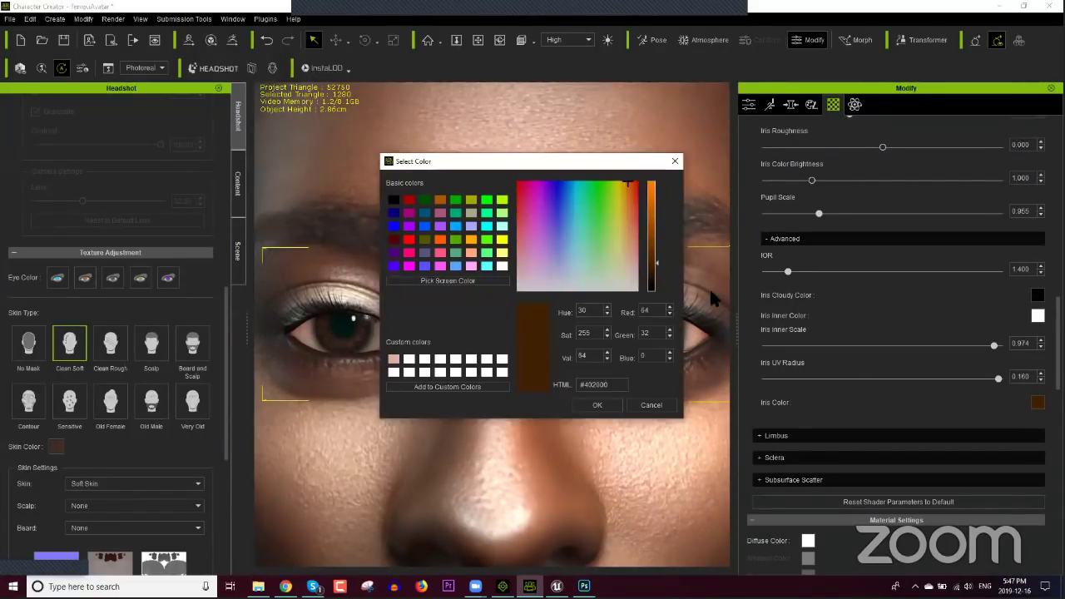
click(502, 227)
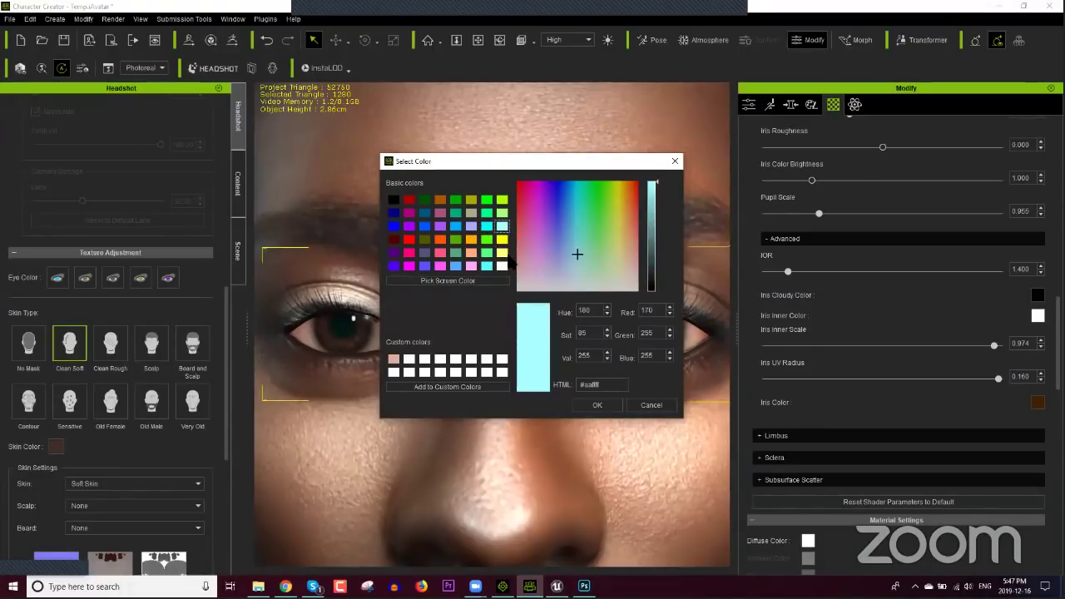
click(568, 246)
click(595, 405)
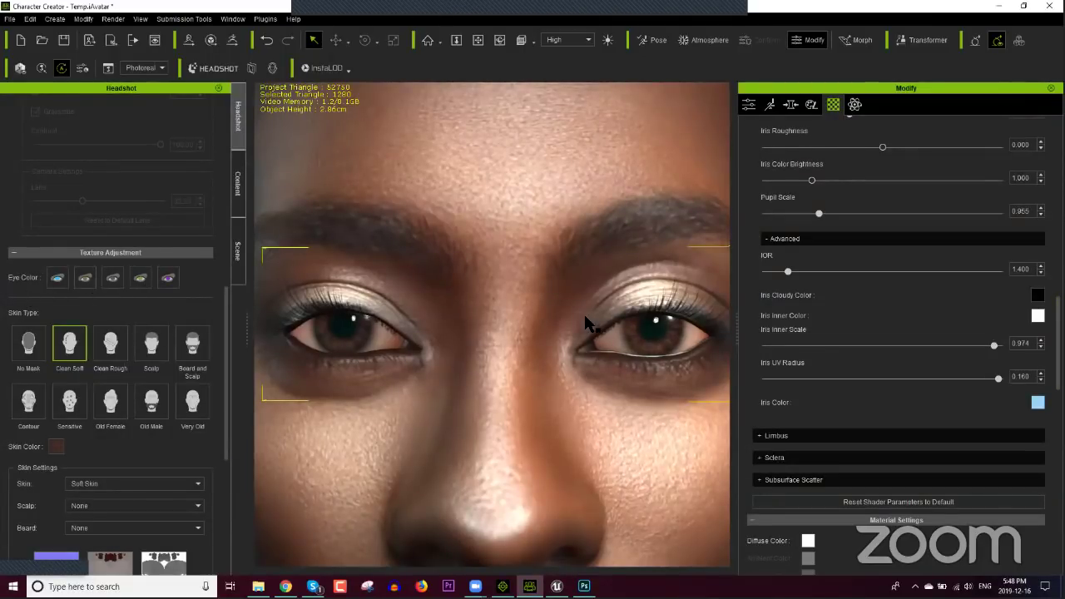
Step: Scroll back to Texture Settings and bring up 945617536_1_Diffuse.png in Photoshop
scroll(898, 349, up, 8)
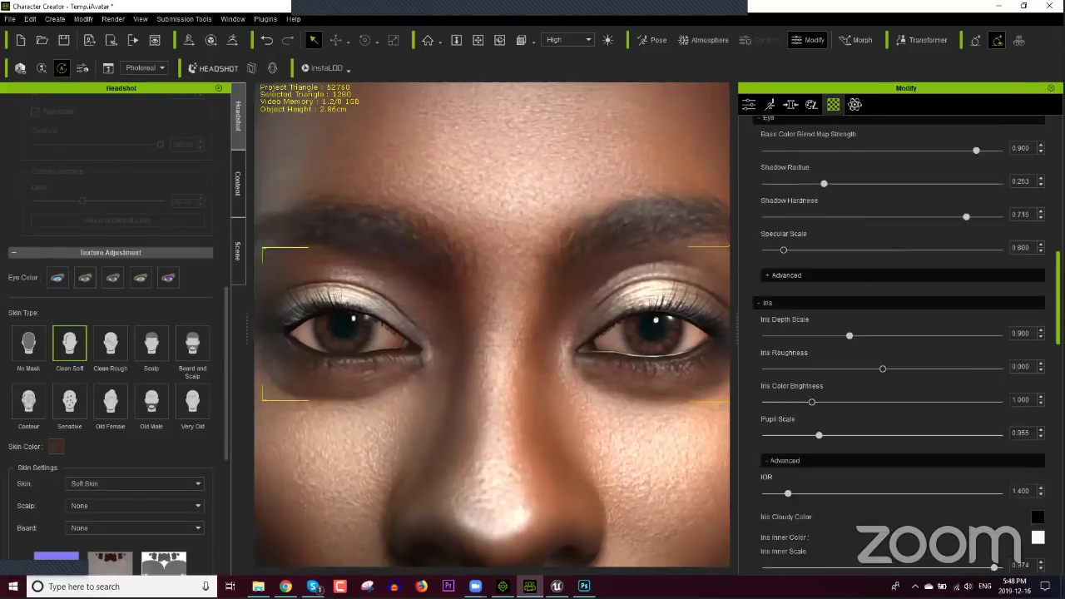
scroll(898, 349, up, 3)
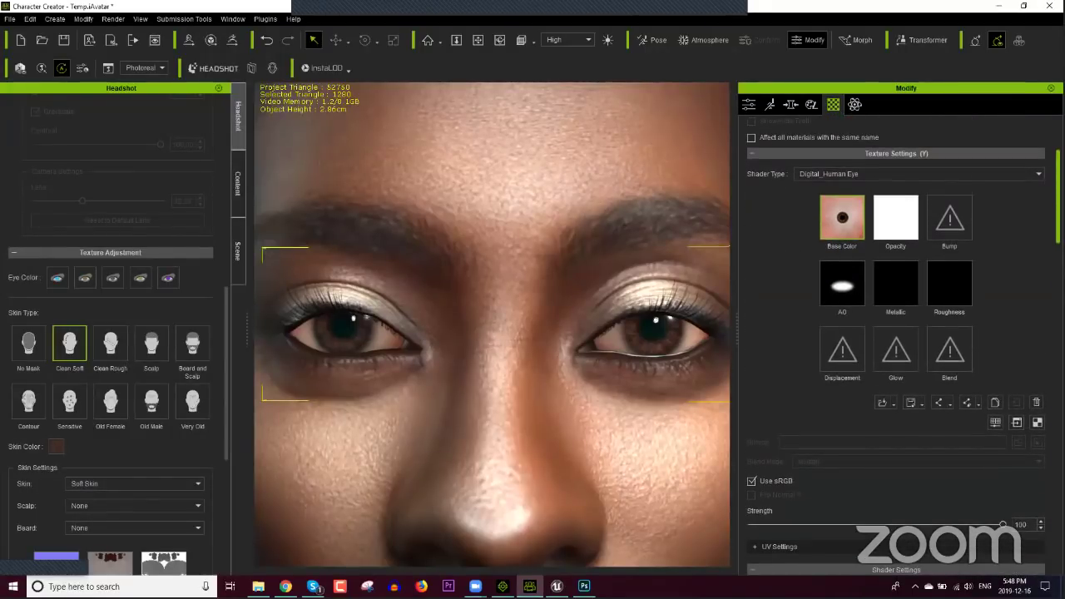
scroll(898, 349, down, 10)
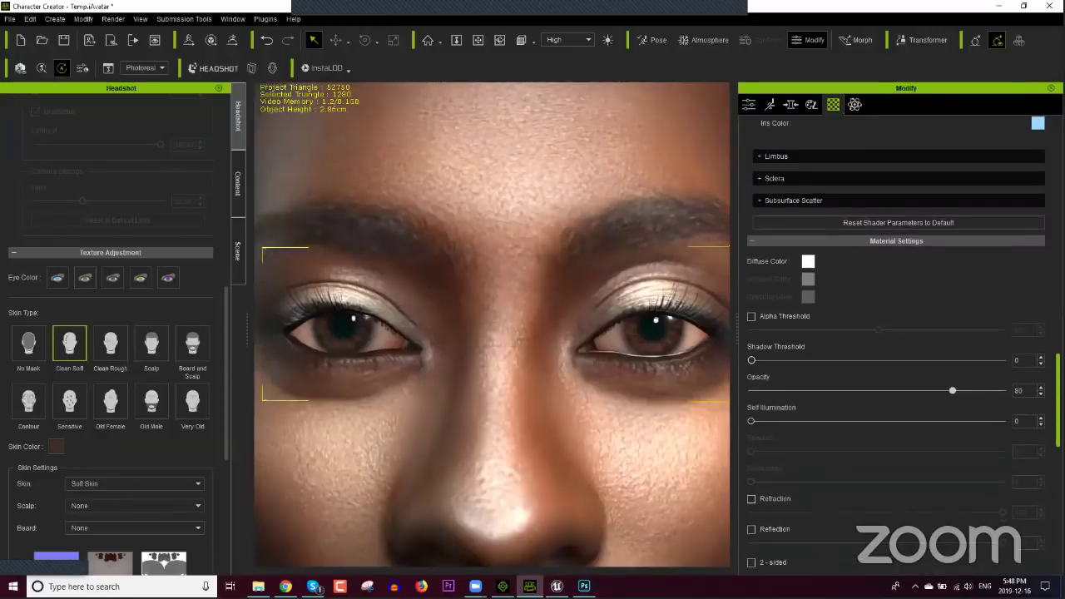
scroll(839, 314, up, 12)
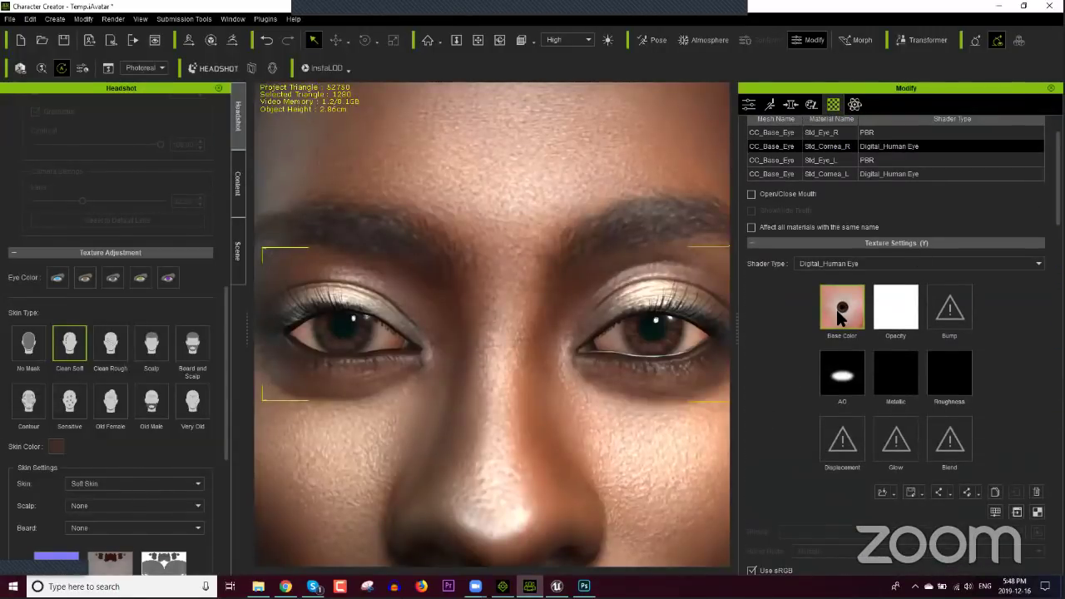
click(1017, 513)
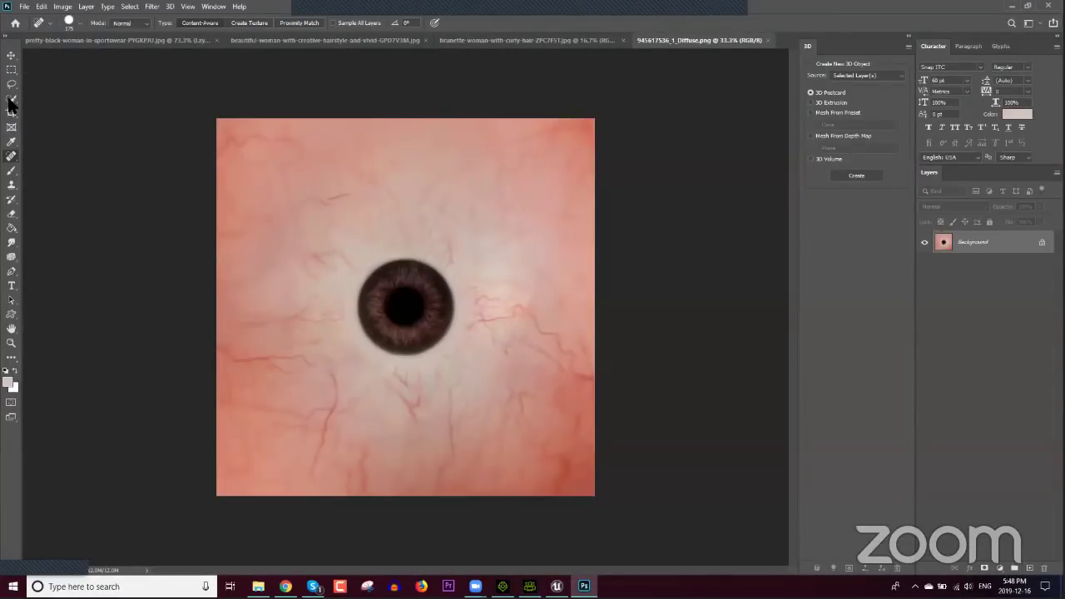
Step: Select the dark iris area with the Quick Selection brush
click(10, 100)
click(50, 109)
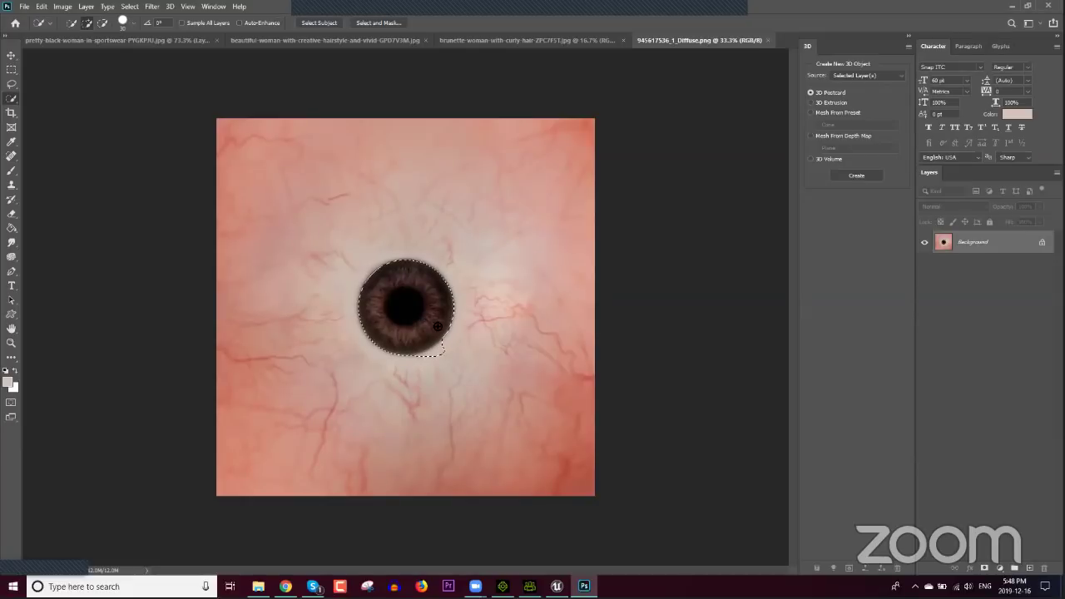
drag(438, 326, 439, 342)
key(ctrl+d)
click(402, 276)
Step: Brighten the selected iris to Brightness 75
click(65, 7)
mouse_move(83, 35)
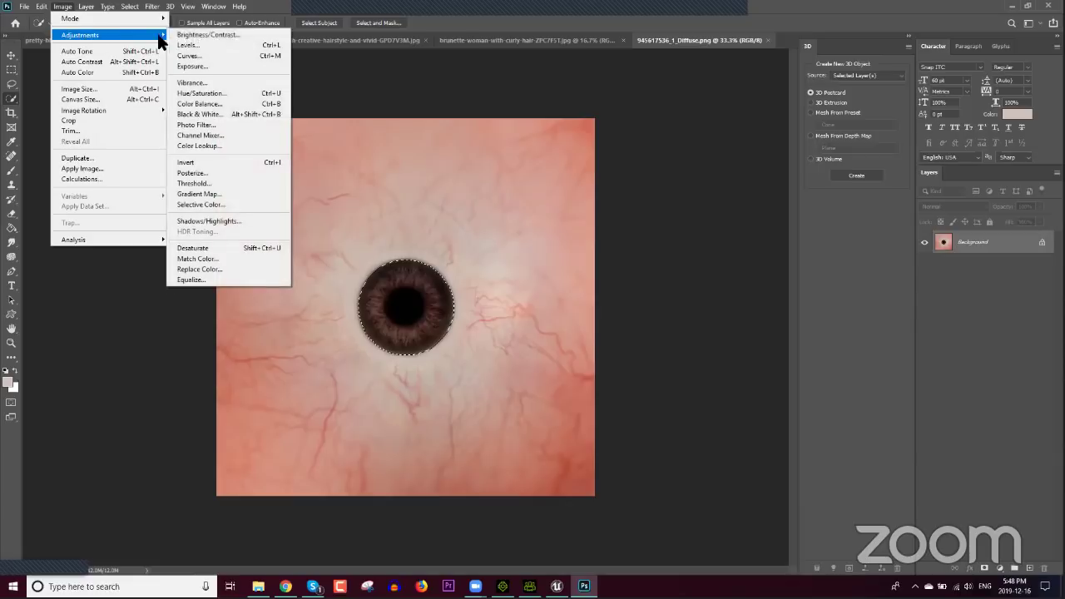
click(215, 34)
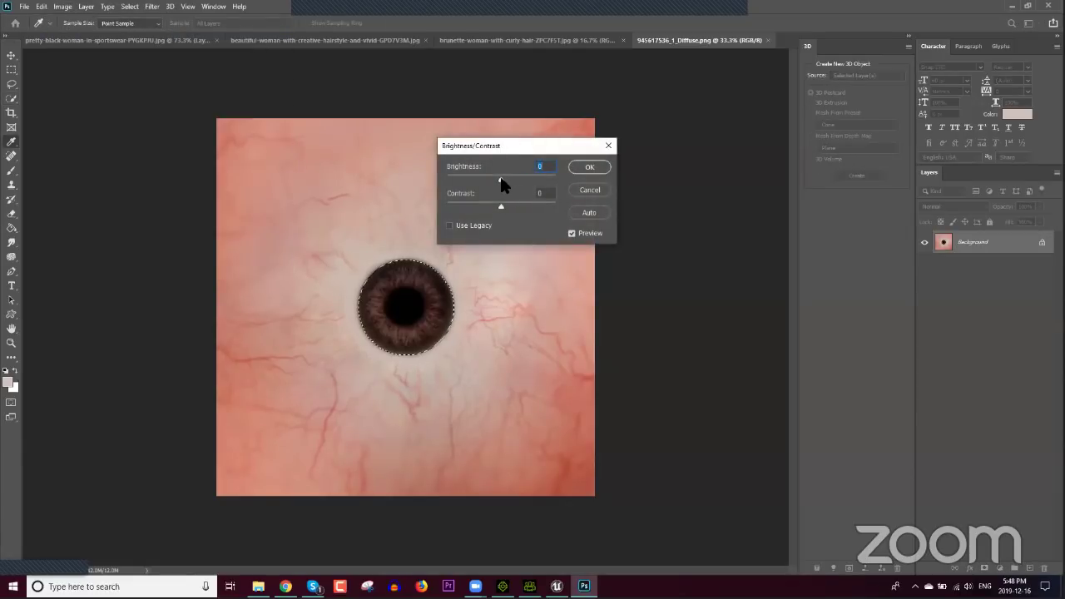
drag(501, 181, 526, 180)
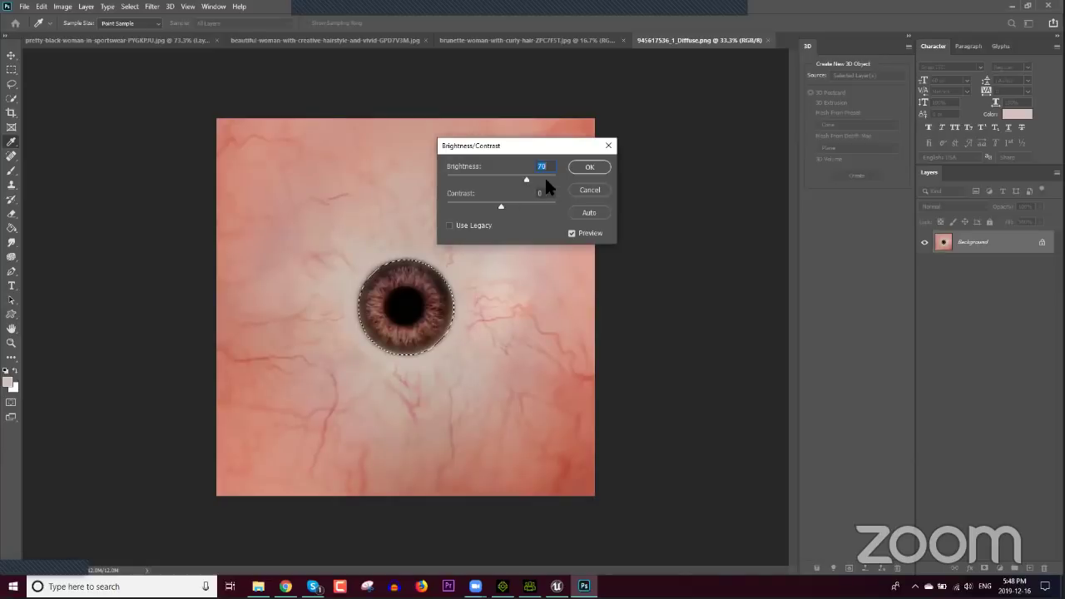
click(583, 167)
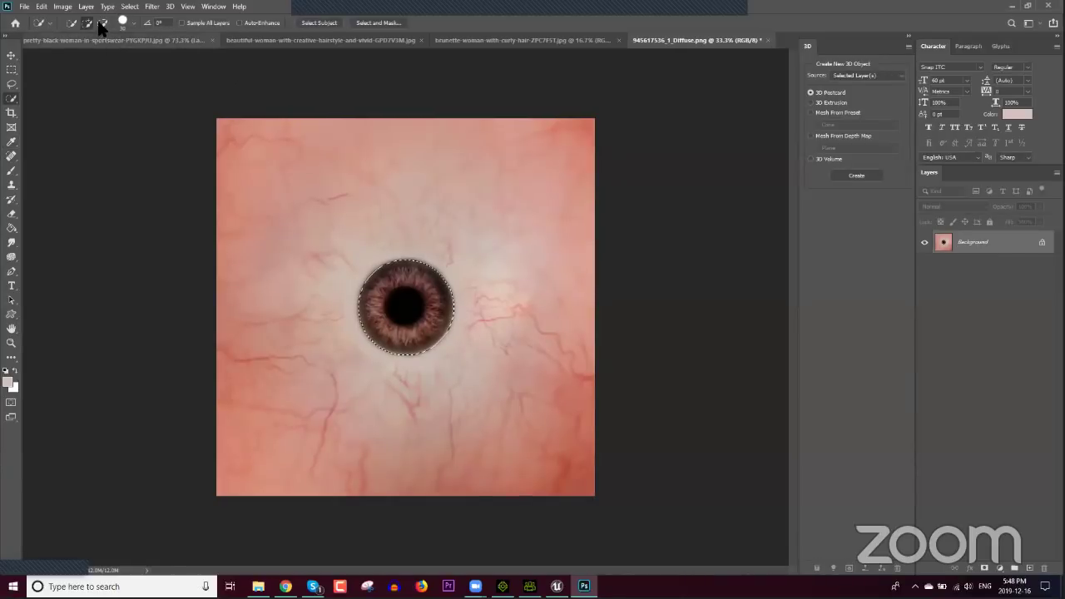
Step: Shift the iris toward green with Hue/Saturation at Hue +33
click(65, 7)
mouse_move(83, 34)
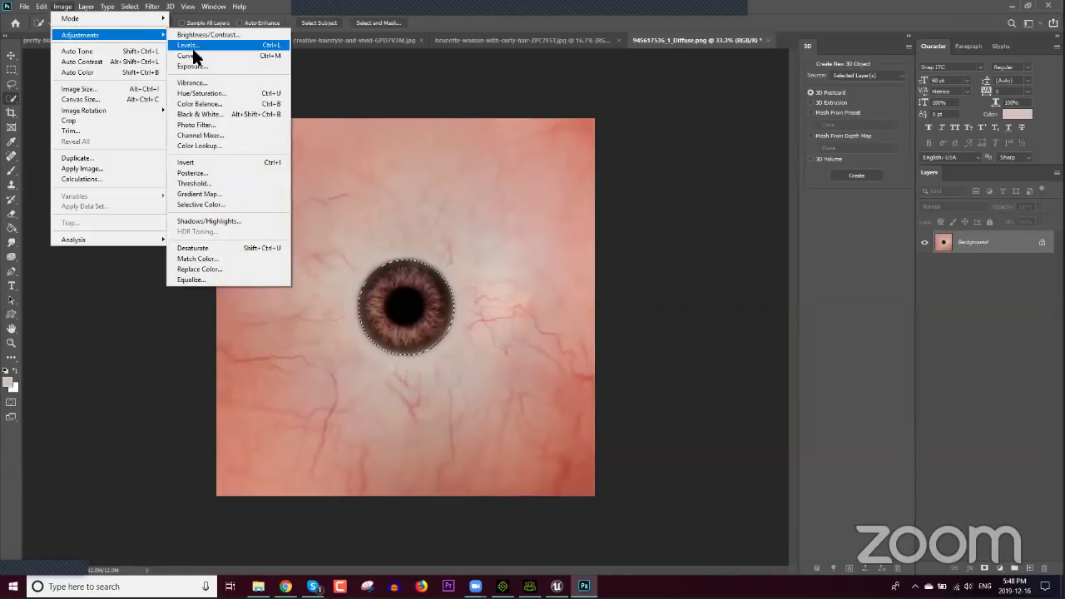
click(206, 93)
drag(521, 121, 651, 129)
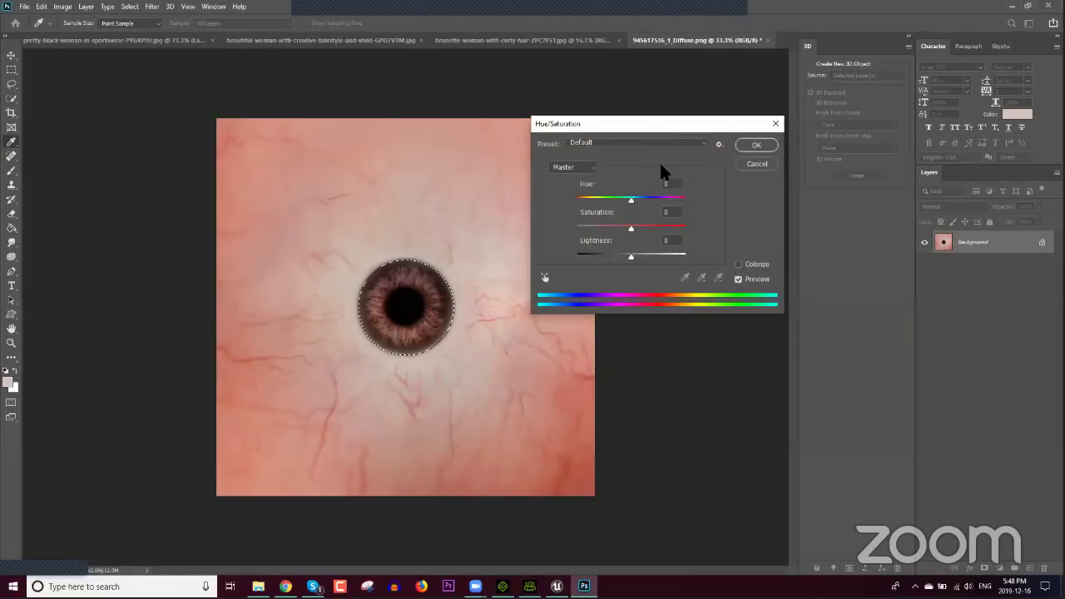
drag(631, 202, 632, 257)
click(753, 143)
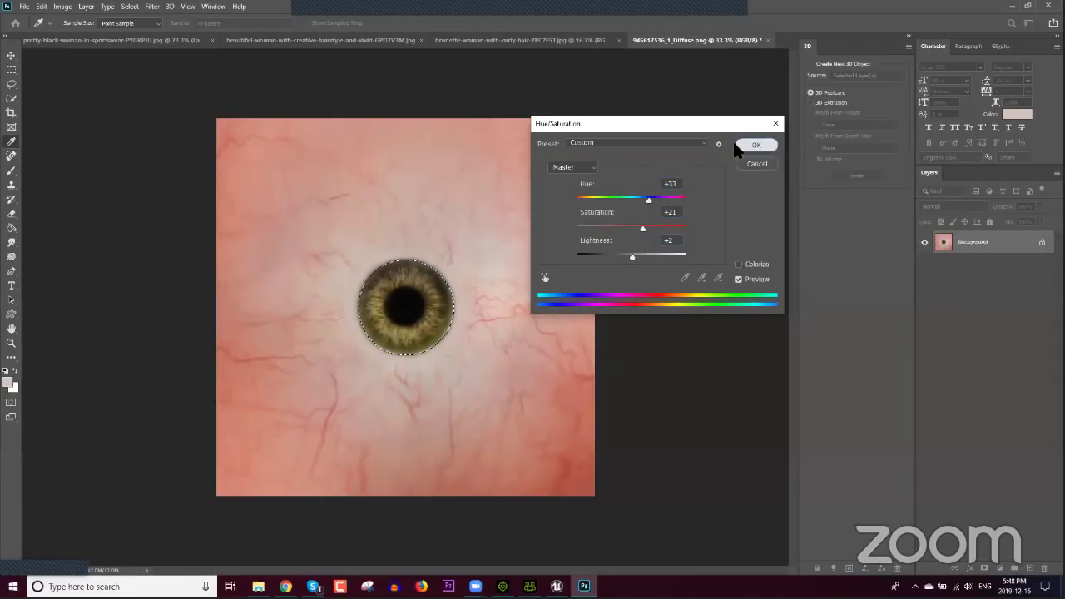
Step: Deselect, save the edited diffuse PNG and return to Character Creator
key(ctrl+d)
click(24, 5)
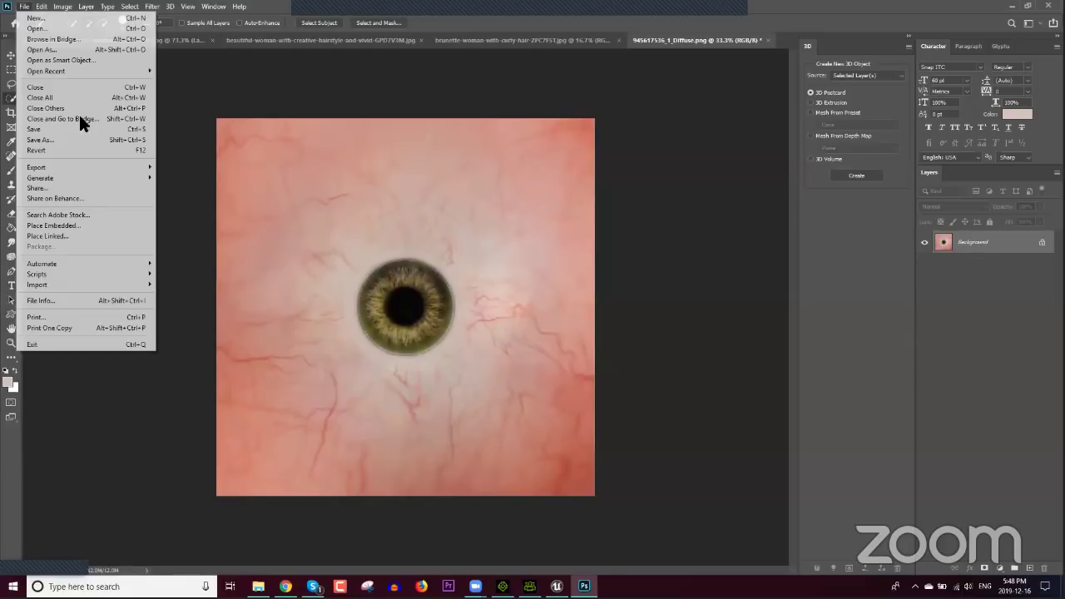
click(75, 126)
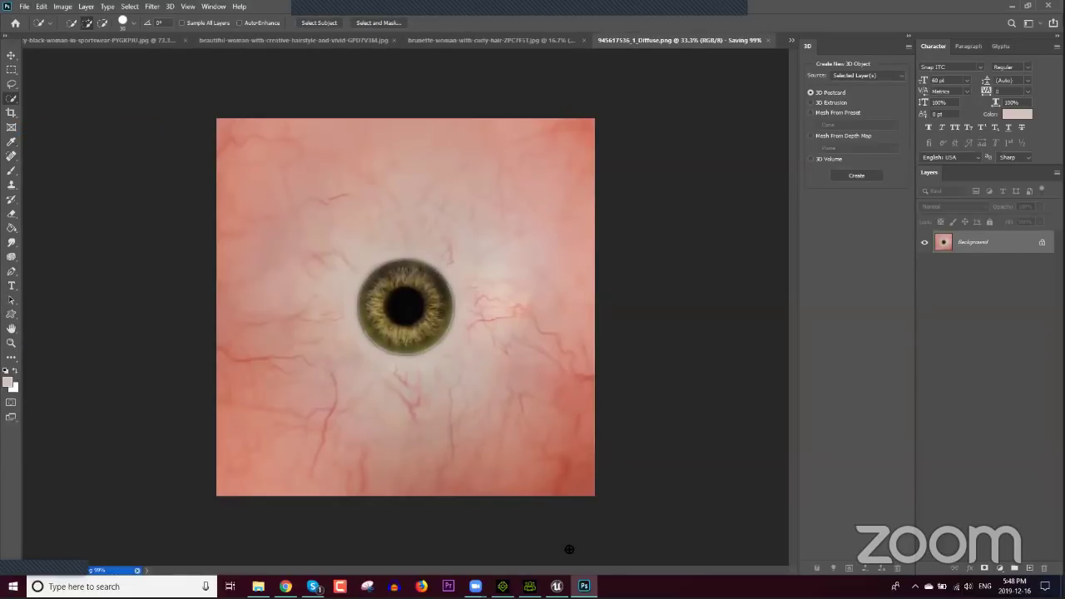
click(529, 585)
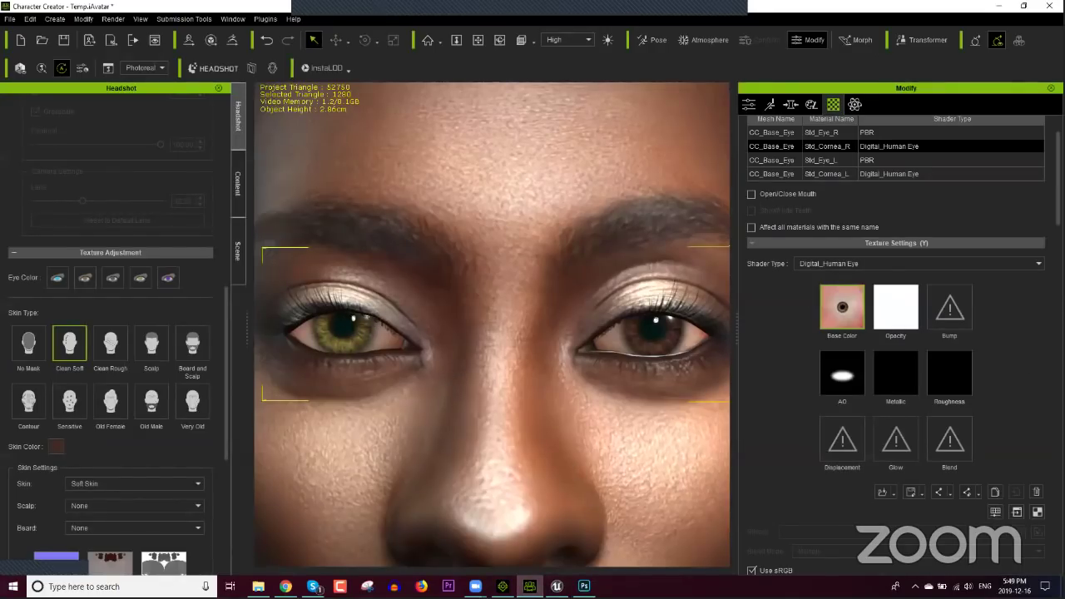
Step: Set the Iris Inner Color to pure red
scroll(898, 341, down, 10)
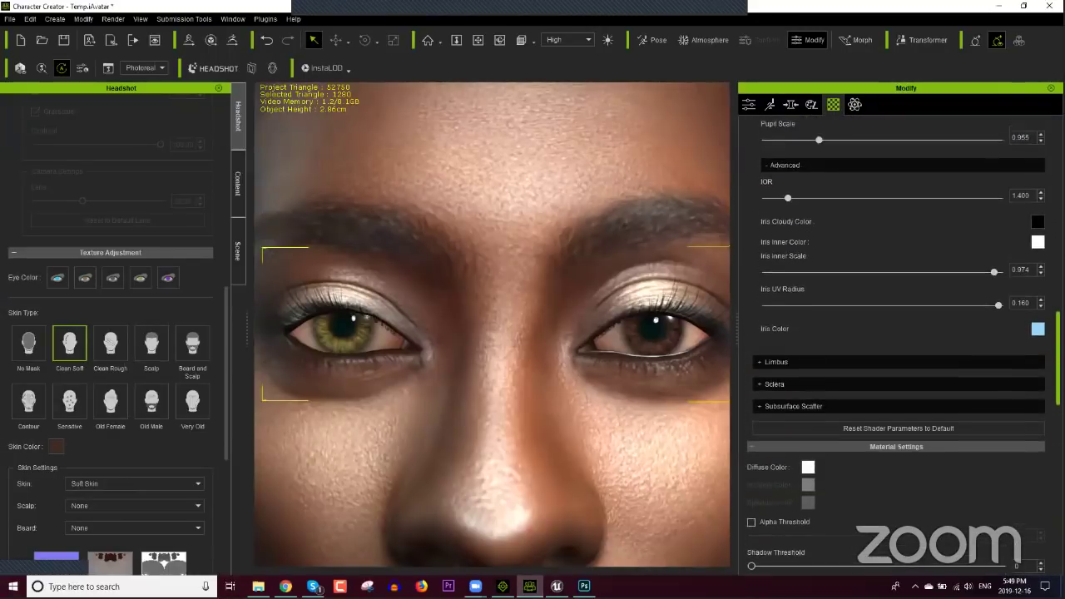
scroll(898, 341, up, 1)
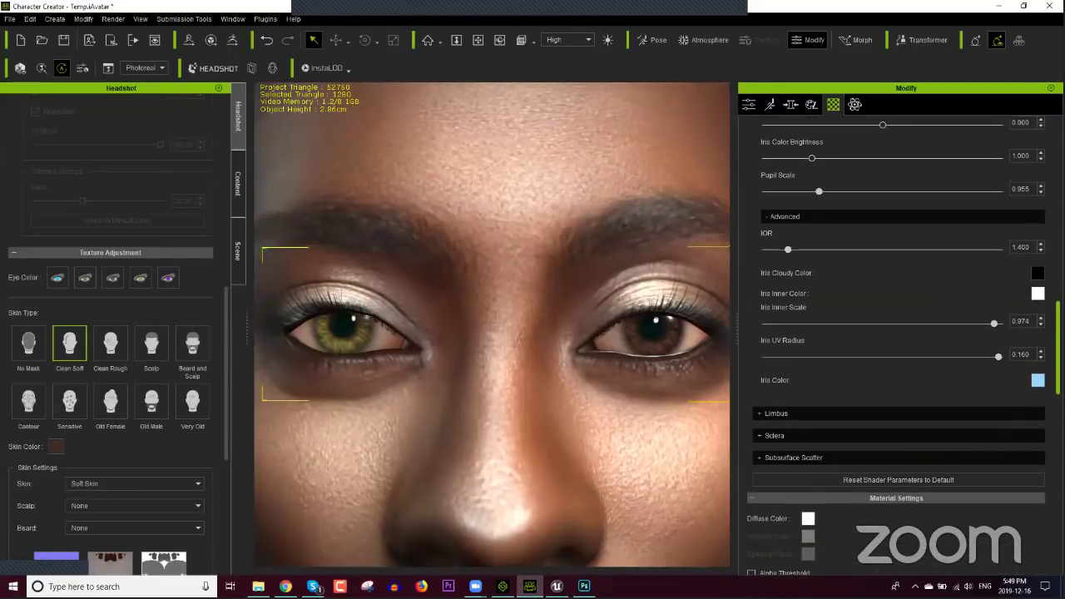
click(1037, 293)
click(606, 247)
click(637, 182)
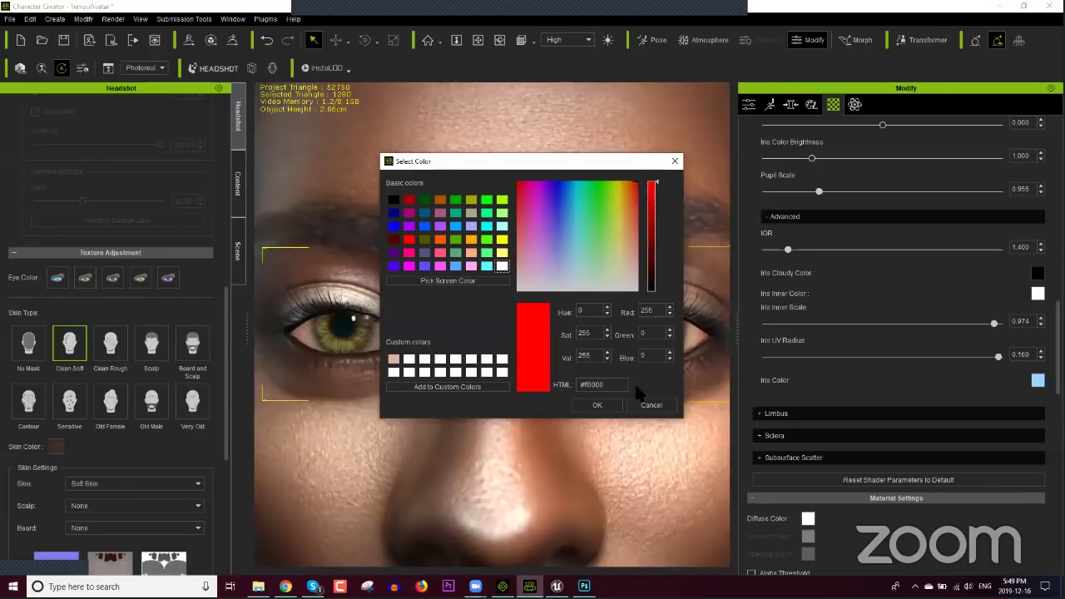
click(597, 405)
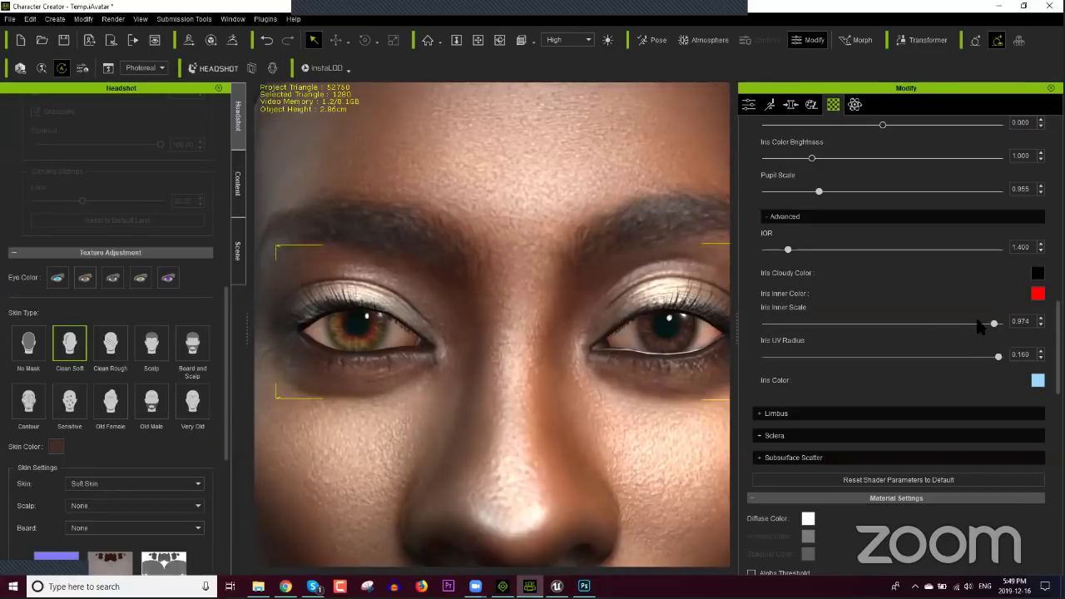
Step: Adjust Iris Inner Scale to 0.835 and reduce Iris UV Radius to 0.142
drag(994, 323, 821, 325)
drag(894, 333, 1039, 335)
drag(967, 337, 896, 343)
drag(999, 357, 970, 358)
Step: Try a deep blue Iris Color, then set it to white
click(1038, 380)
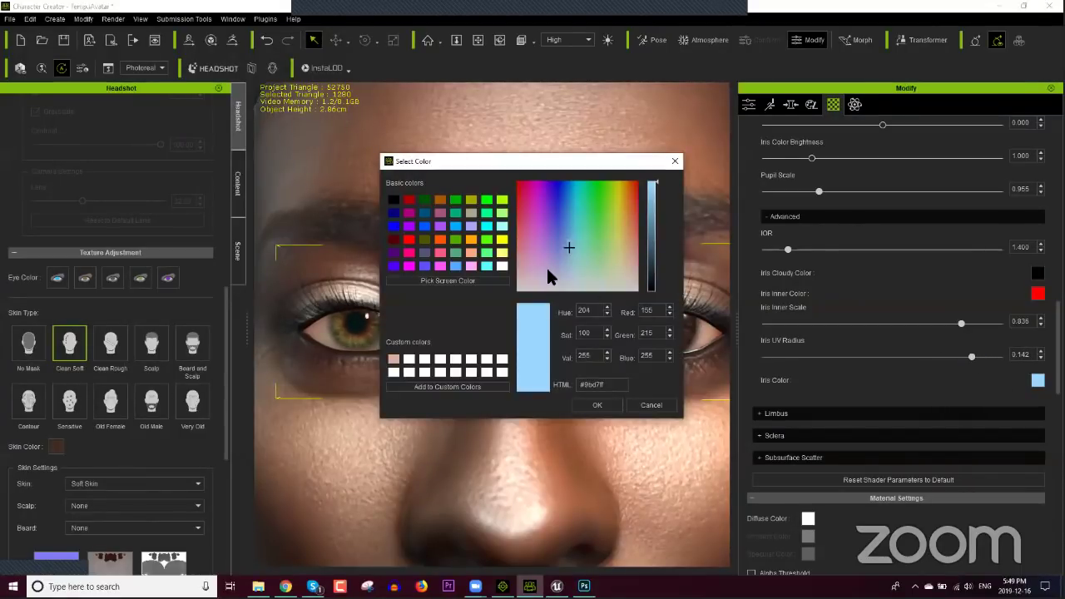
drag(546, 265, 555, 196)
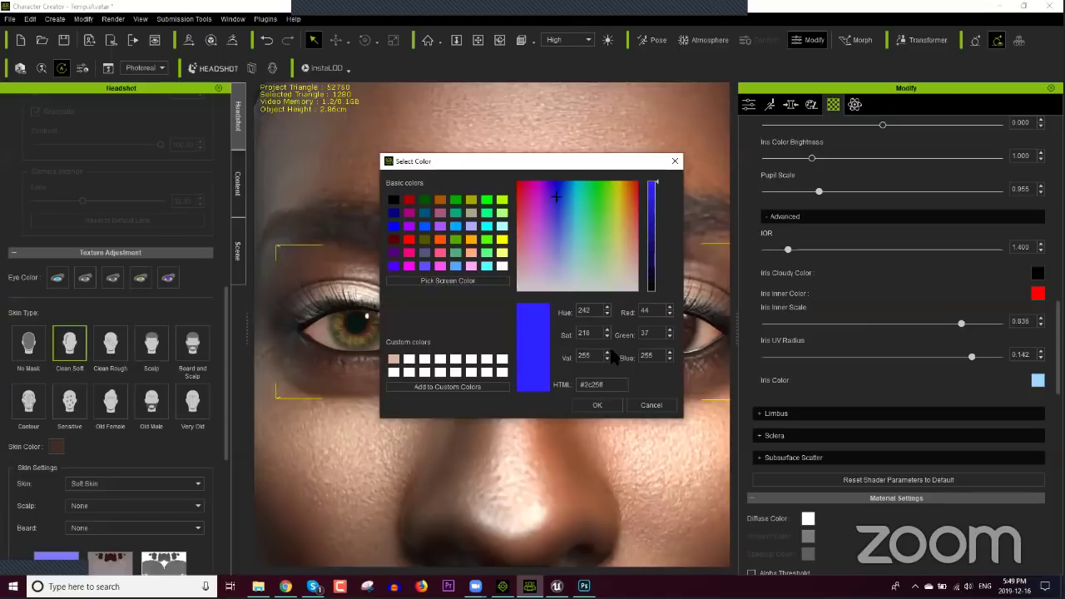
click(599, 405)
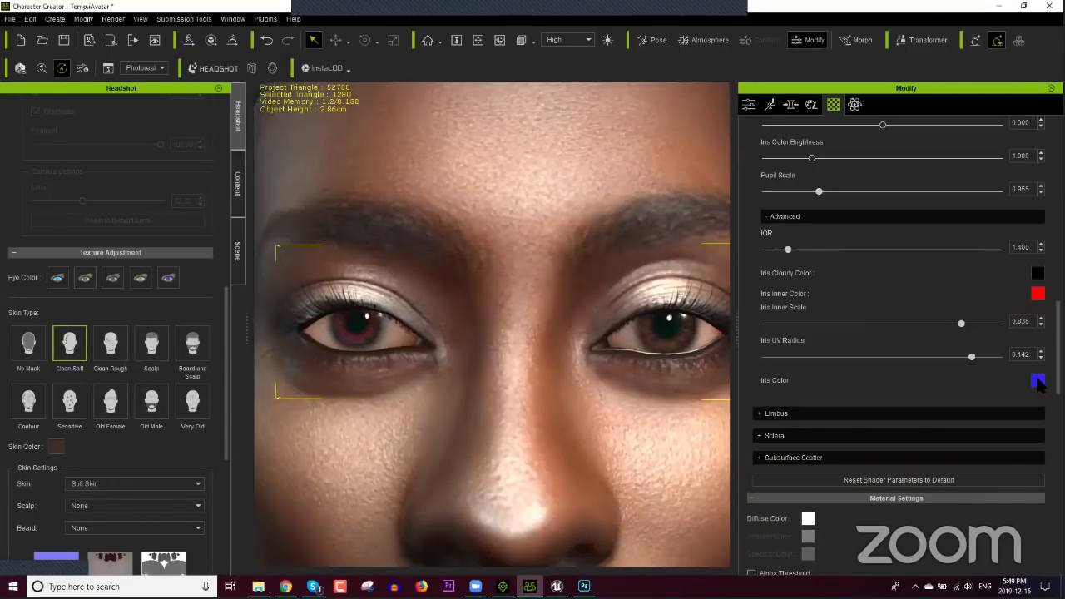
click(1038, 380)
drag(611, 250, 622, 293)
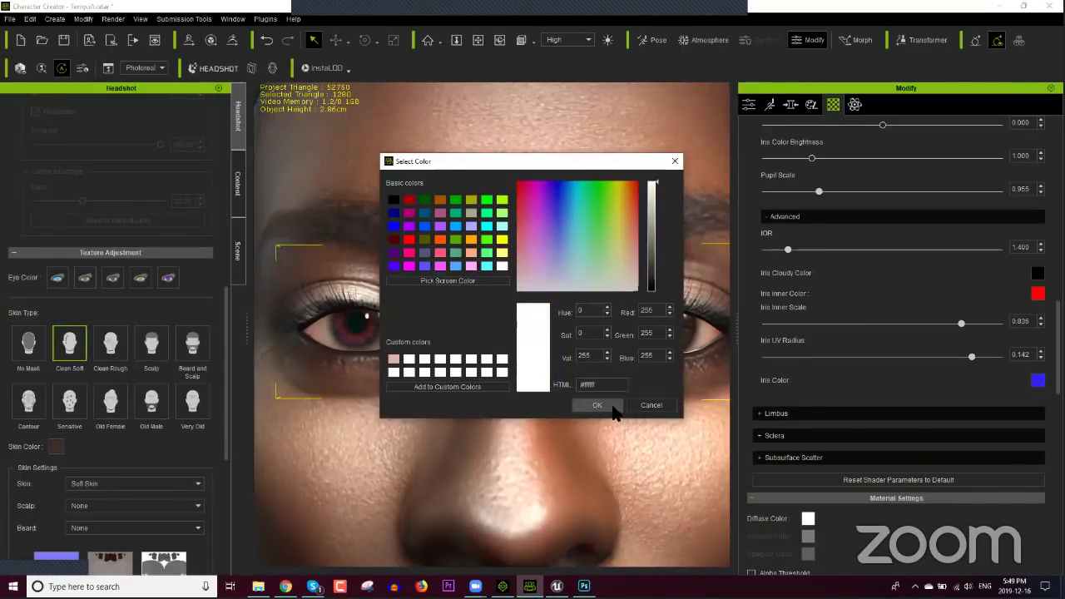
click(612, 406)
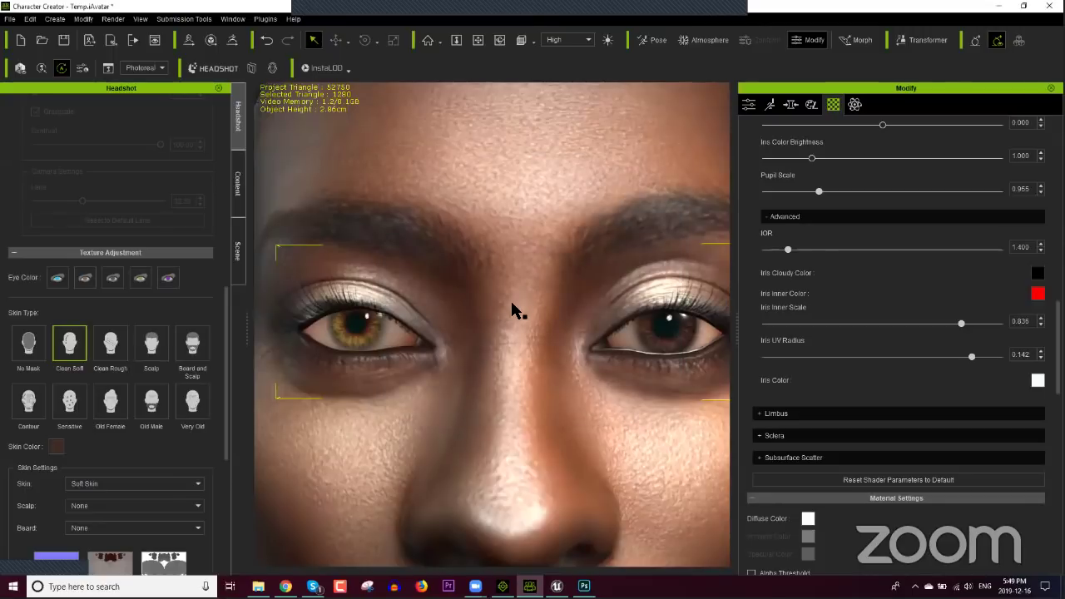
scroll(512, 309, down, 5)
scroll(530, 349, up, 3)
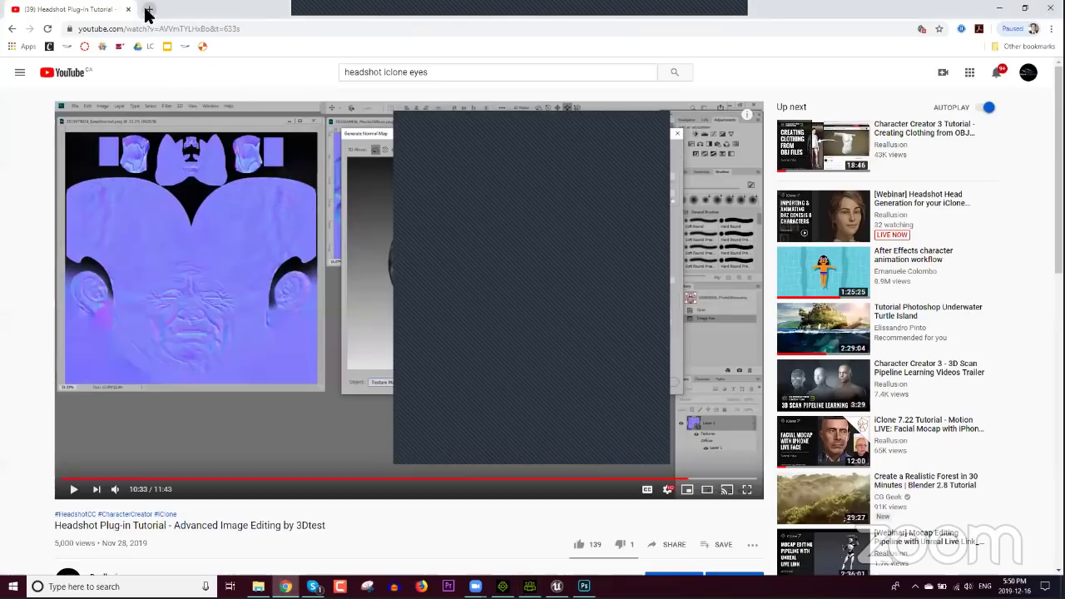
Step: Search 'headshot plugin iclone' in a new tab and open Reallusion's Headshot tutorials page
click(149, 9)
text(headshot plugin iclone)
key(Return)
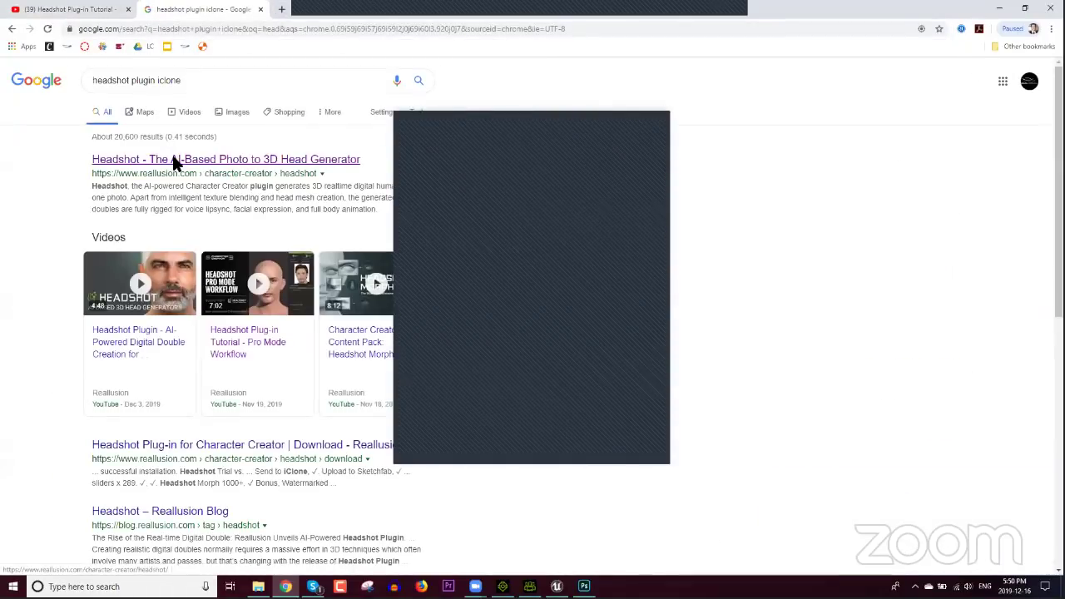
click(171, 158)
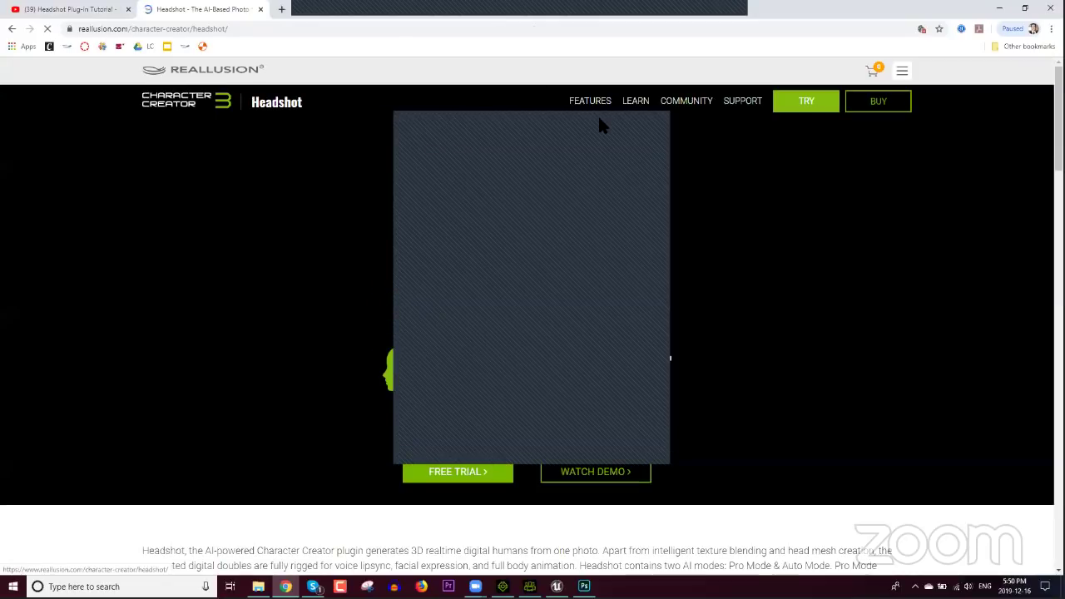
mouse_move(635, 102)
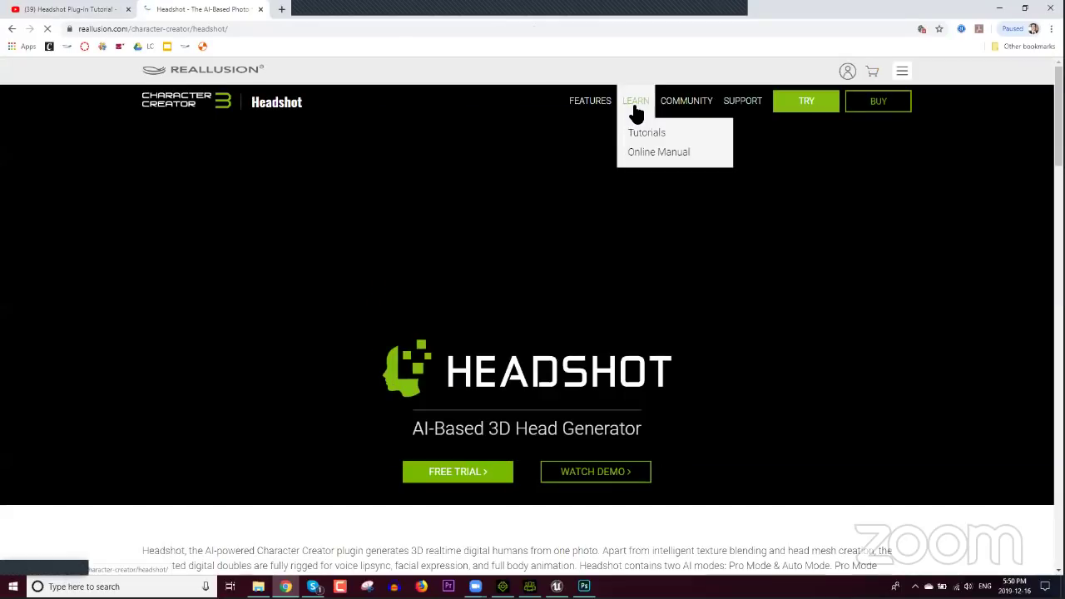
click(632, 134)
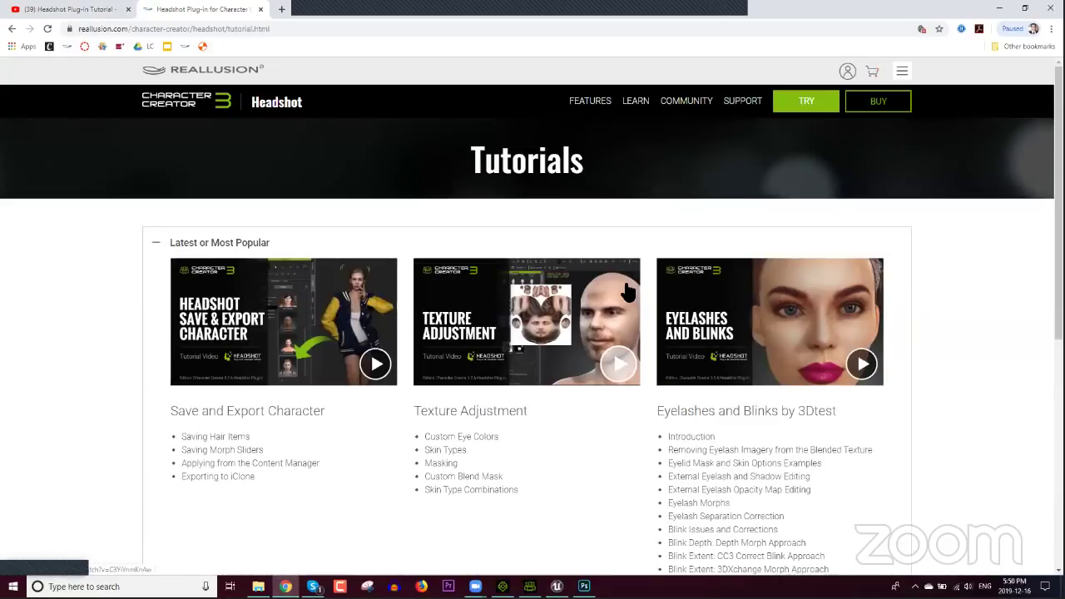
Step: Expand the Basic (5) and Master Class (7) tutorial lists and browse them
scroll(944, 319, down, 3)
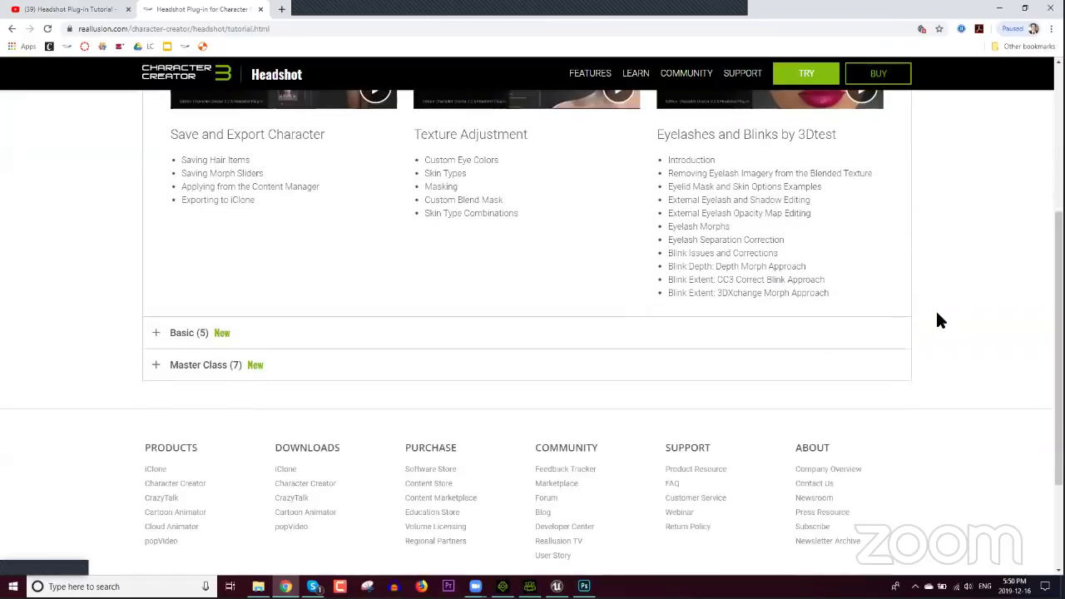
click(183, 335)
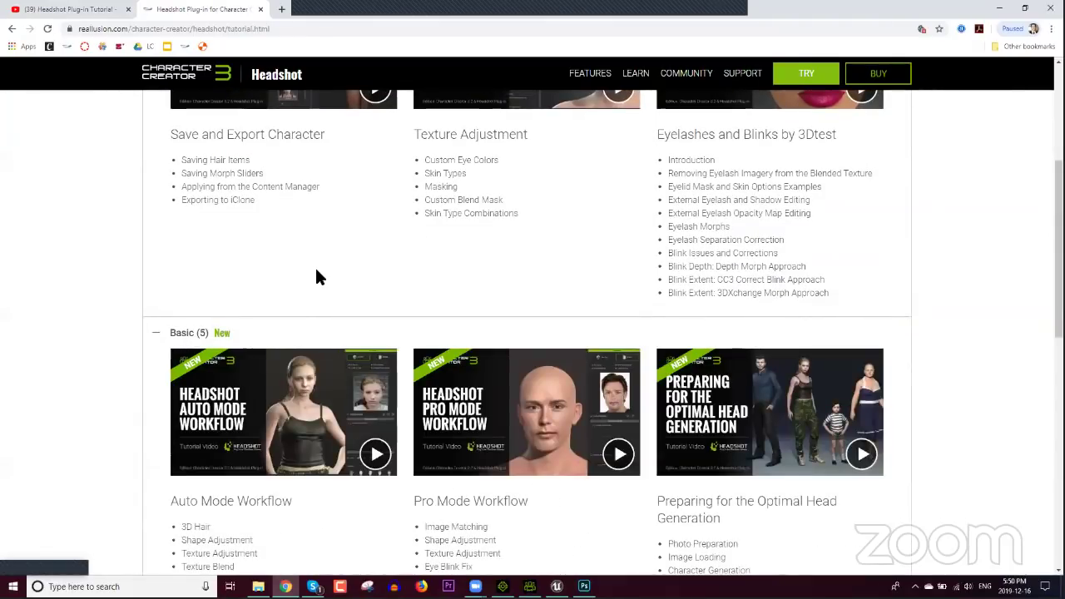
scroll(316, 279, down, 2)
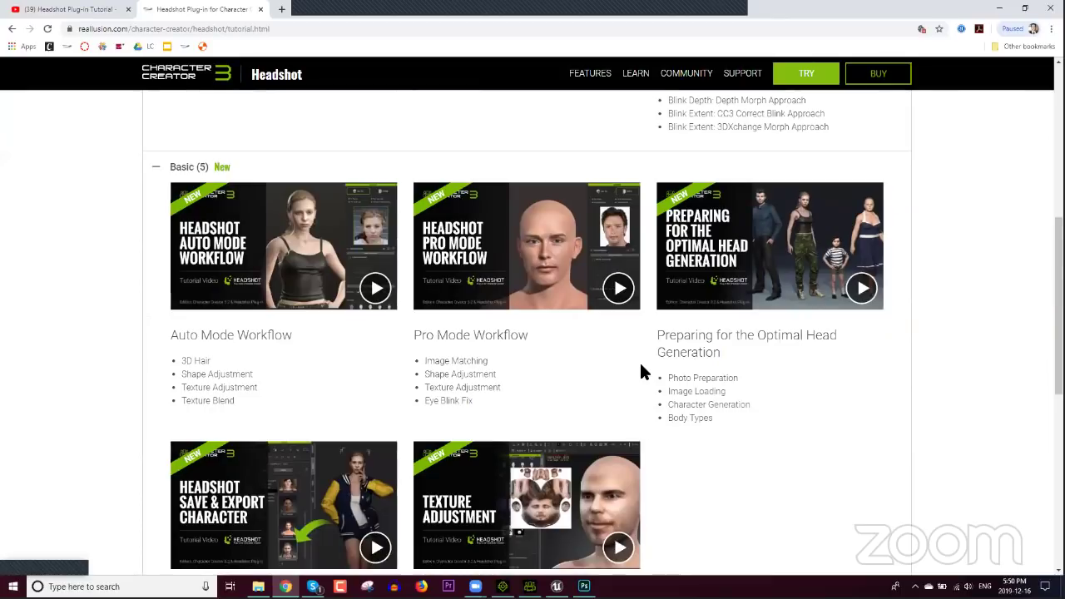
scroll(642, 366, down, 4)
click(175, 383)
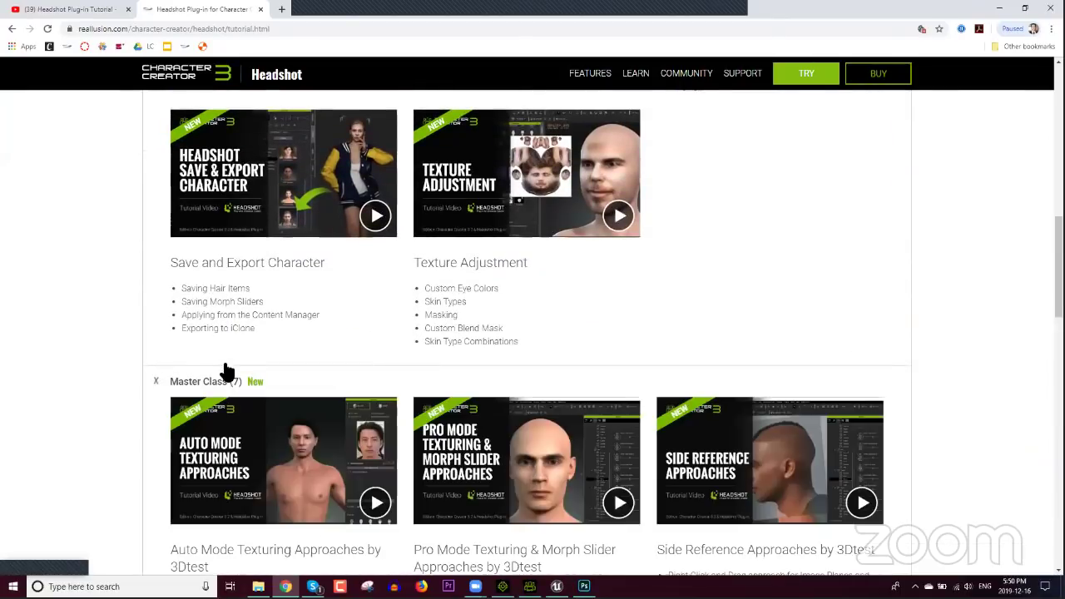
scroll(219, 350, down, 2)
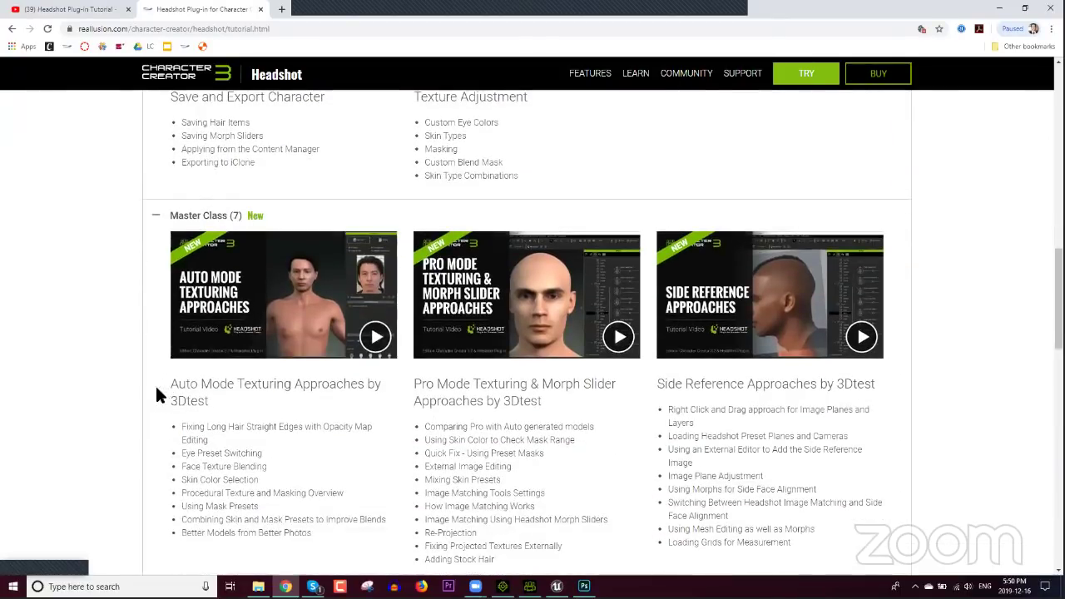
scroll(147, 383, down, 1)
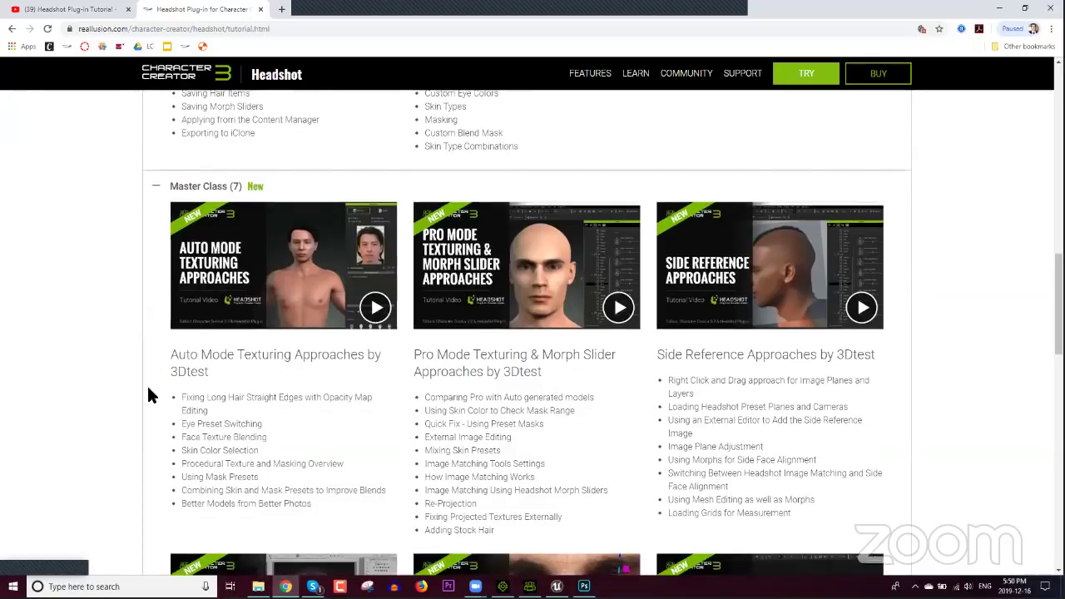
scroll(147, 384, down, 1)
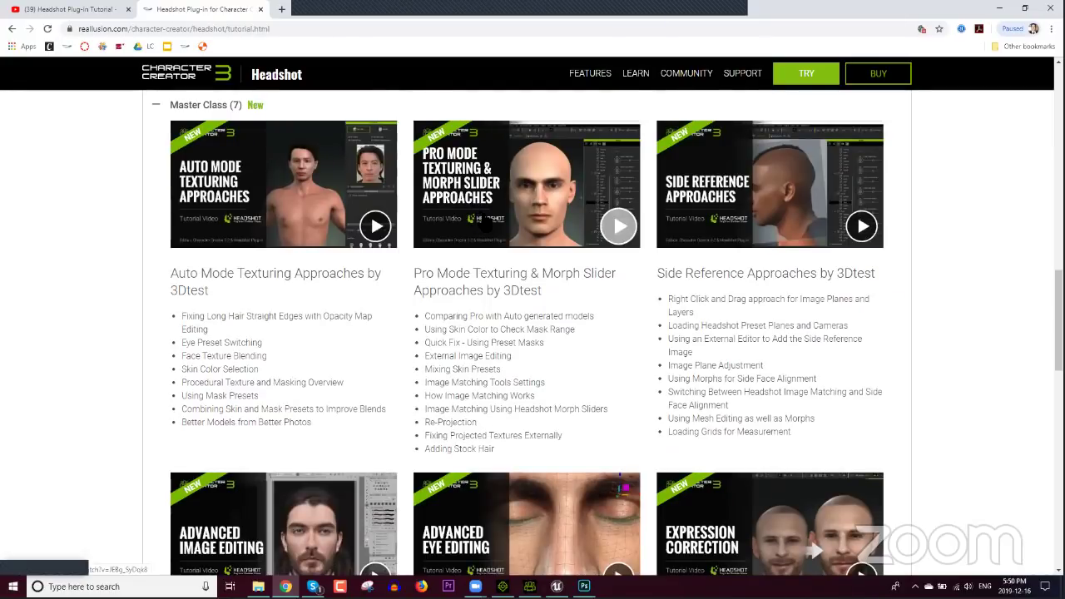
scroll(497, 297, down, 1)
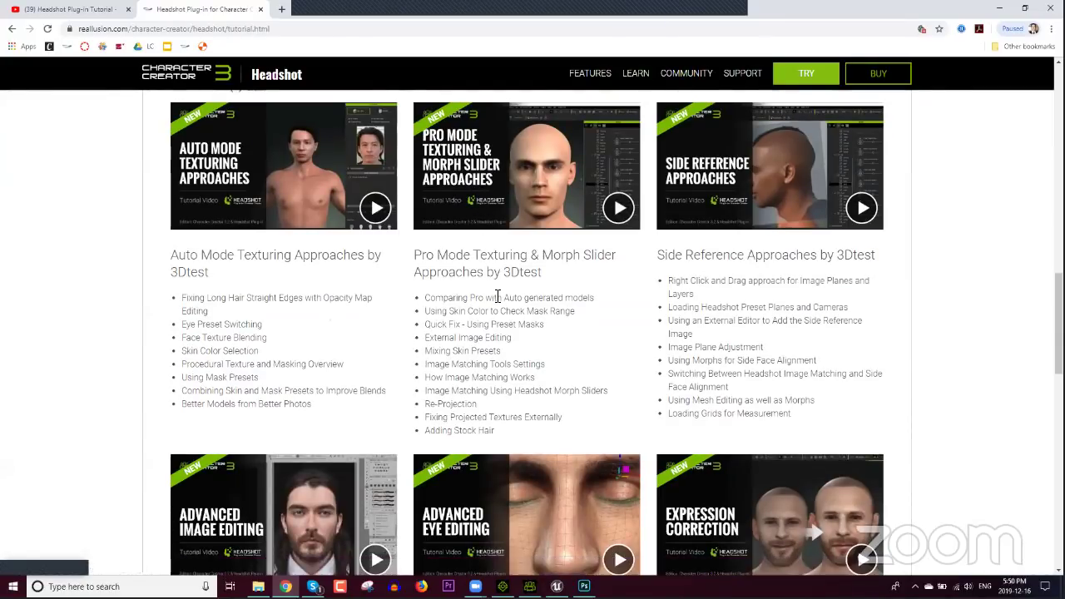
scroll(504, 287, down, 2)
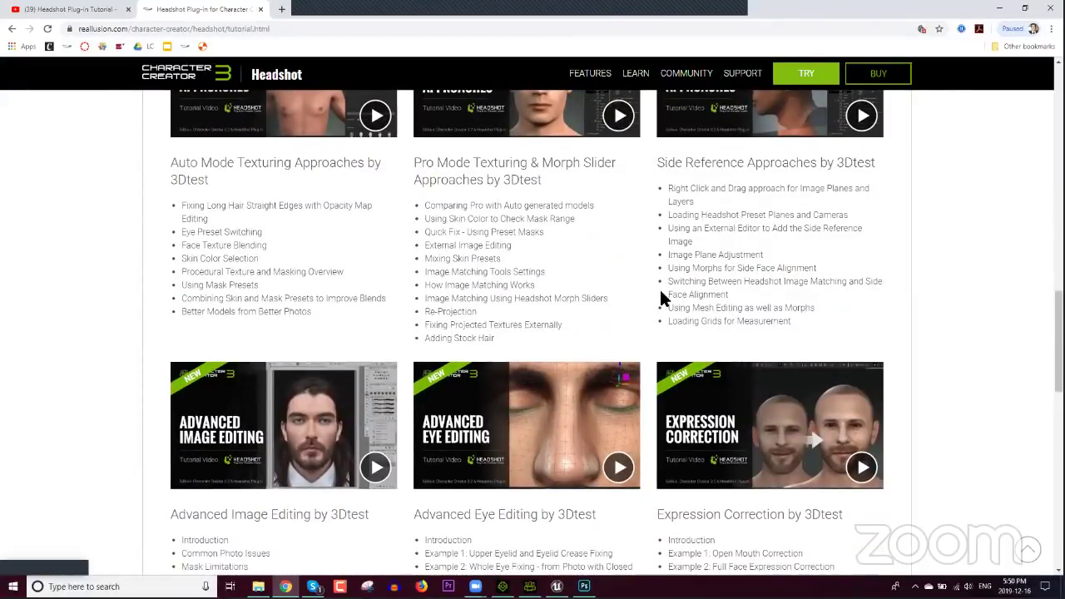
scroll(663, 295, down, 5)
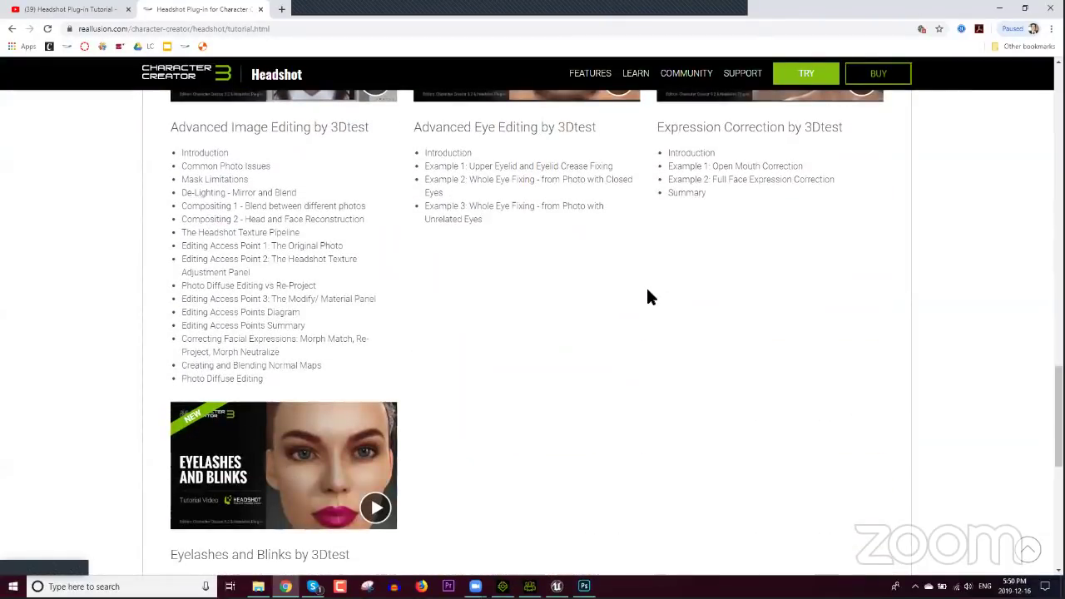
scroll(644, 291, up, 6)
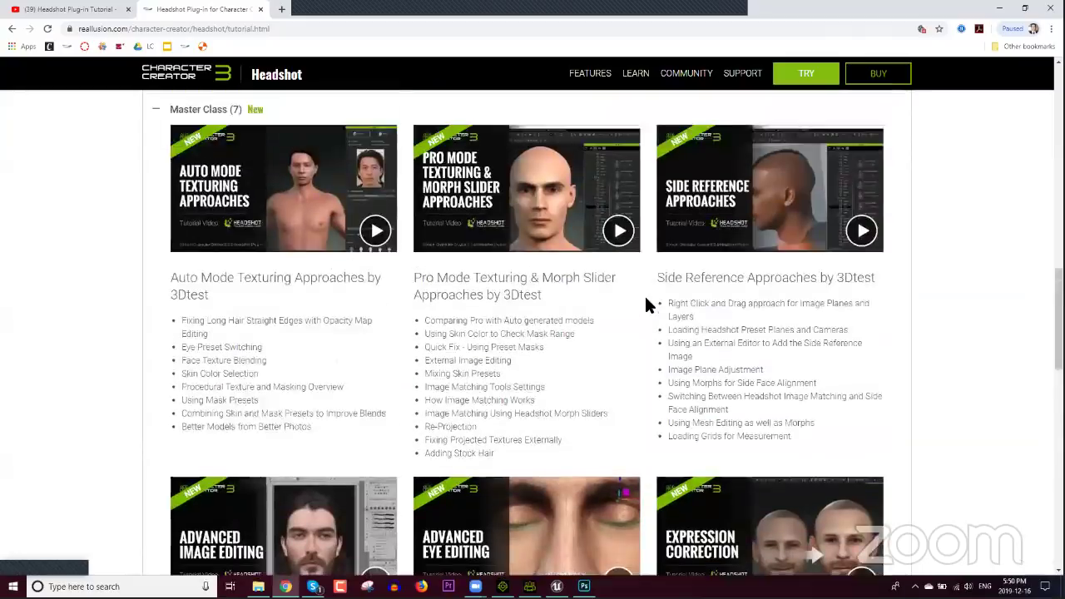
scroll(645, 296, up, 10)
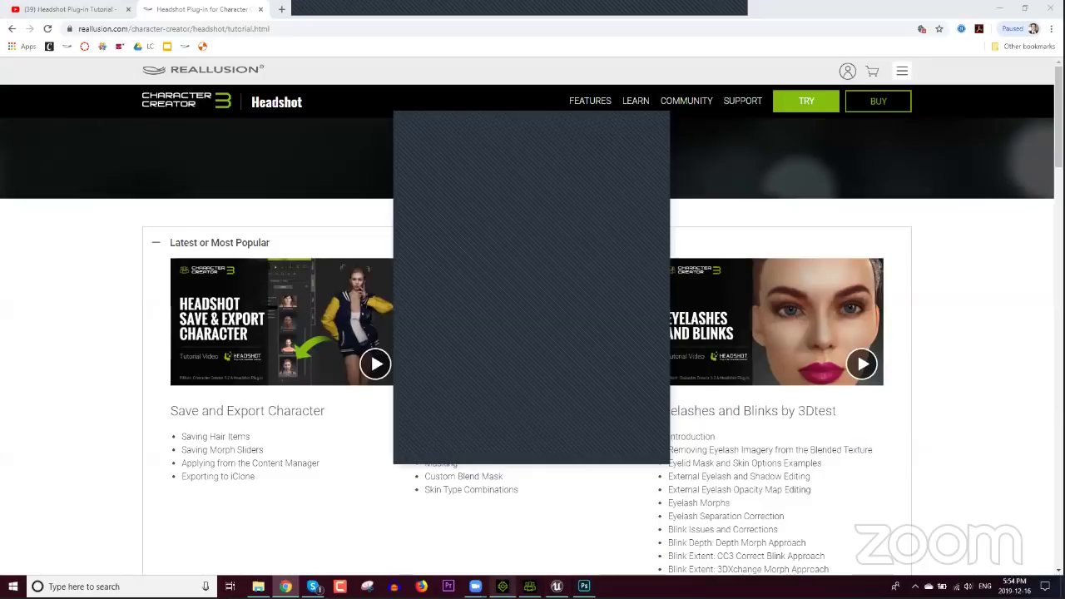
Step: Back in Character Creator, pick the DeLight Strong face mask and run Update Skin Texture
click(543, 499)
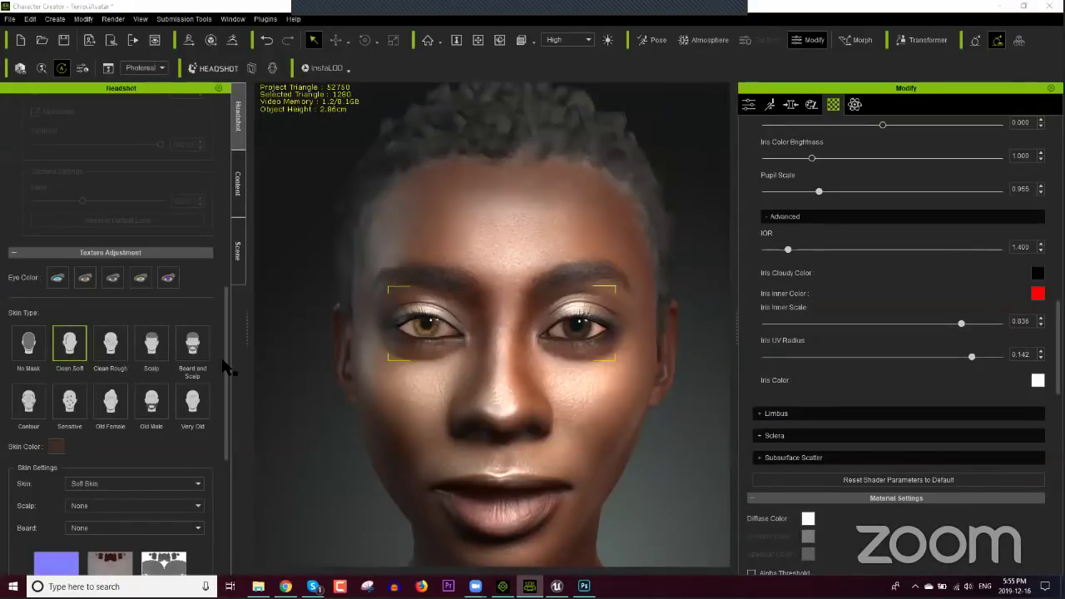
scroll(226, 483, down, 1)
scroll(226, 482, down, 5)
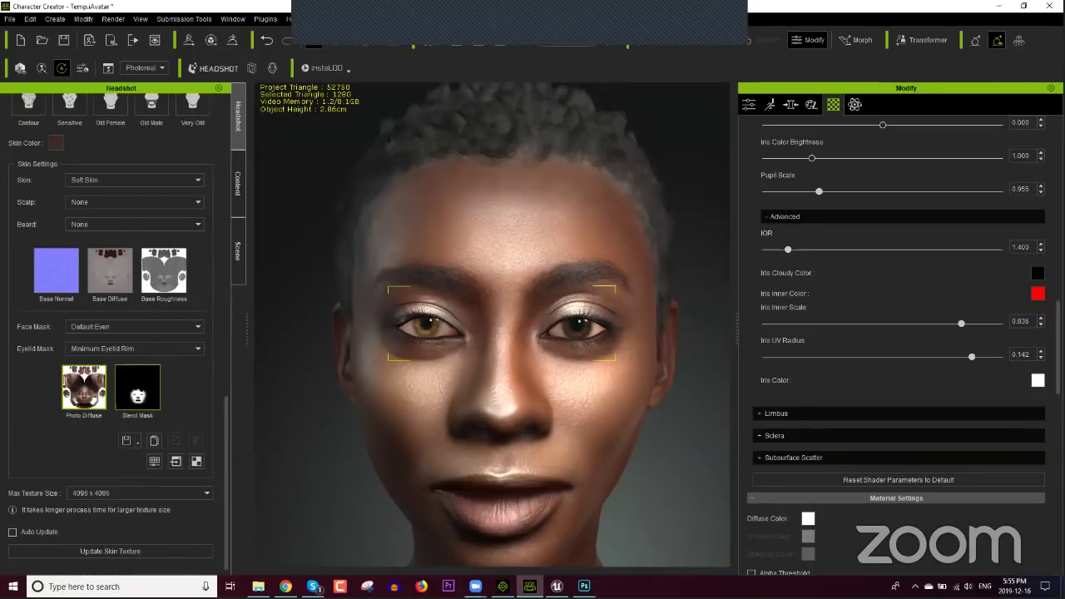
click(133, 327)
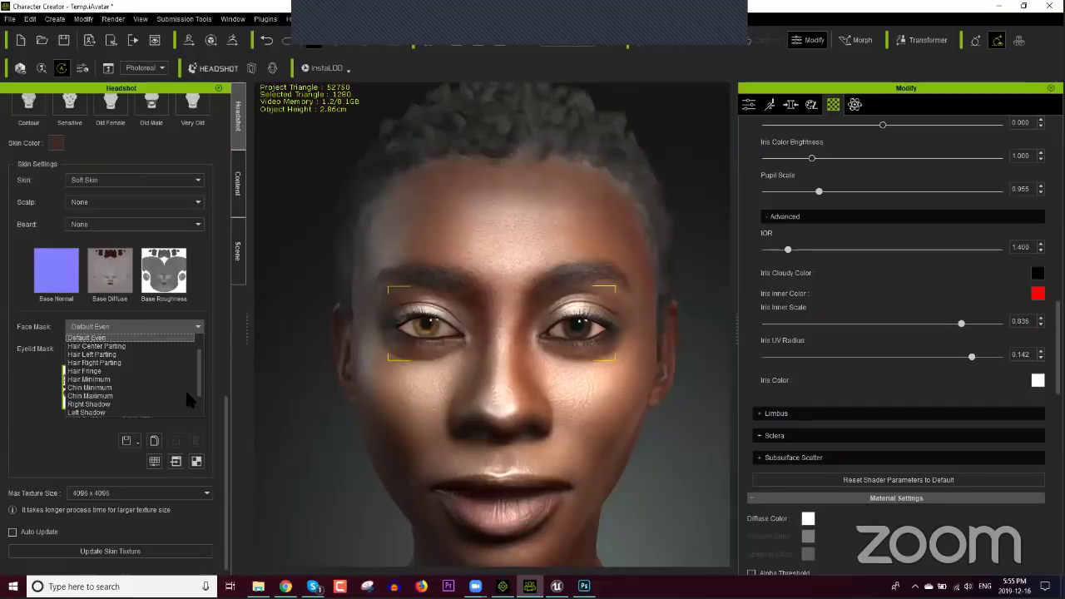
scroll(132, 395, down, 1)
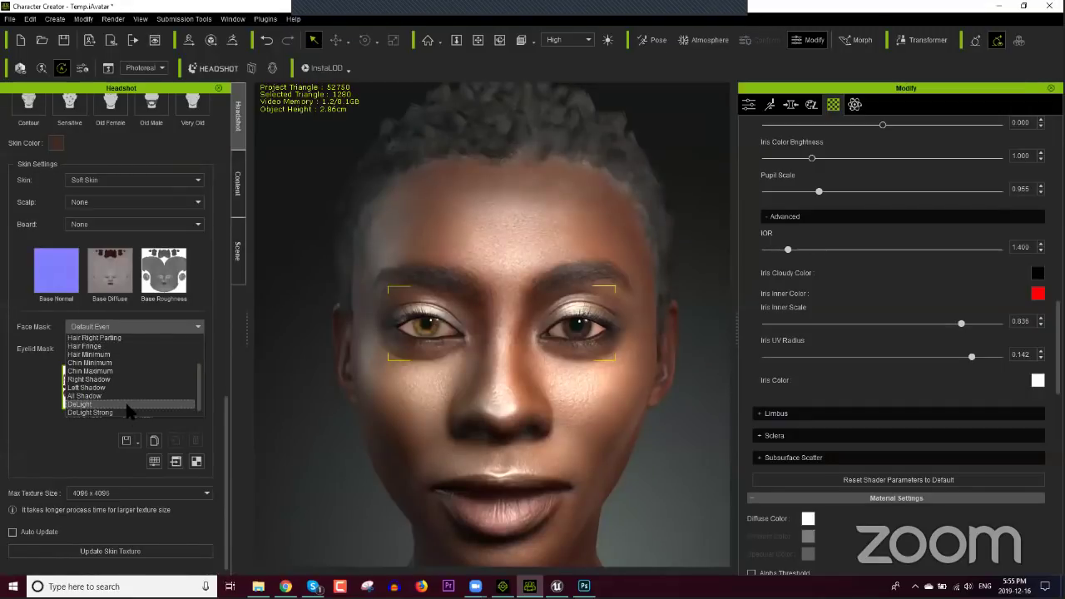
click(128, 405)
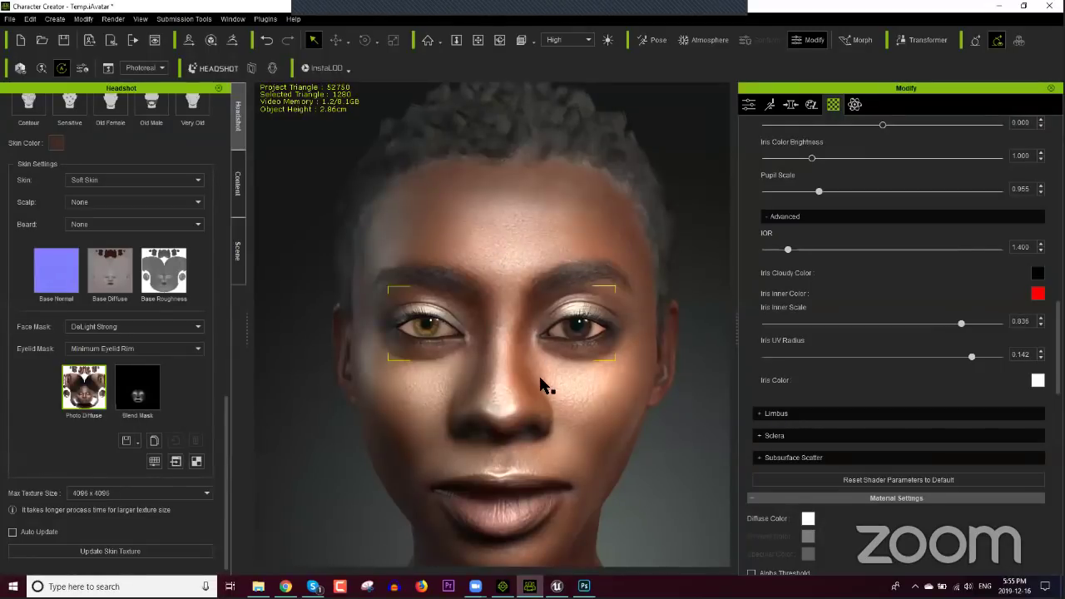
click(155, 554)
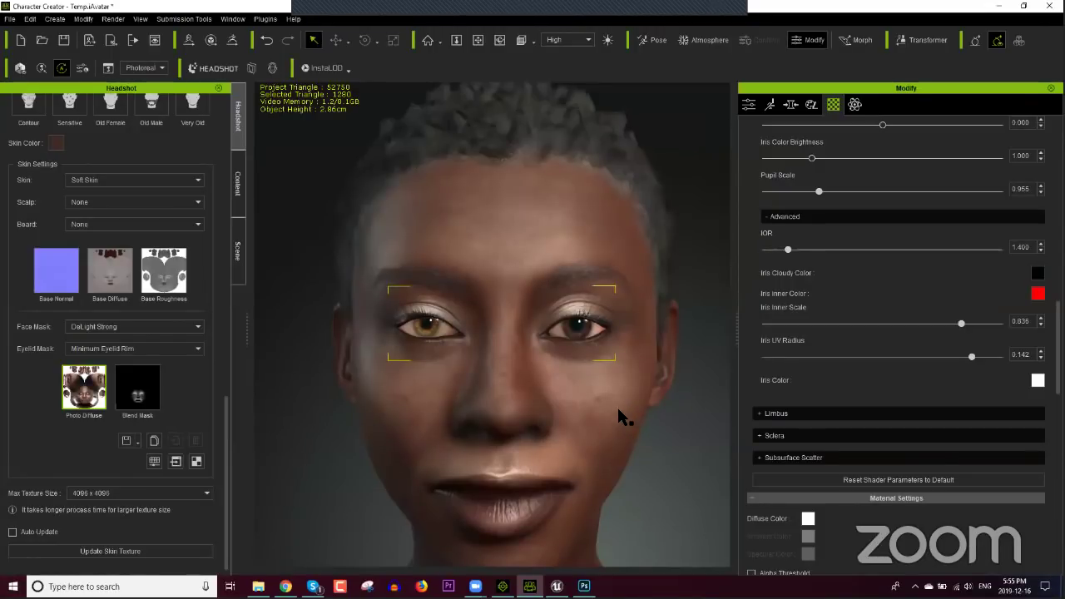
Step: Orbit around the avatar's head and zoom in close on the eyes and nose to inspect the skin
right_drag(638, 408, 737, 400)
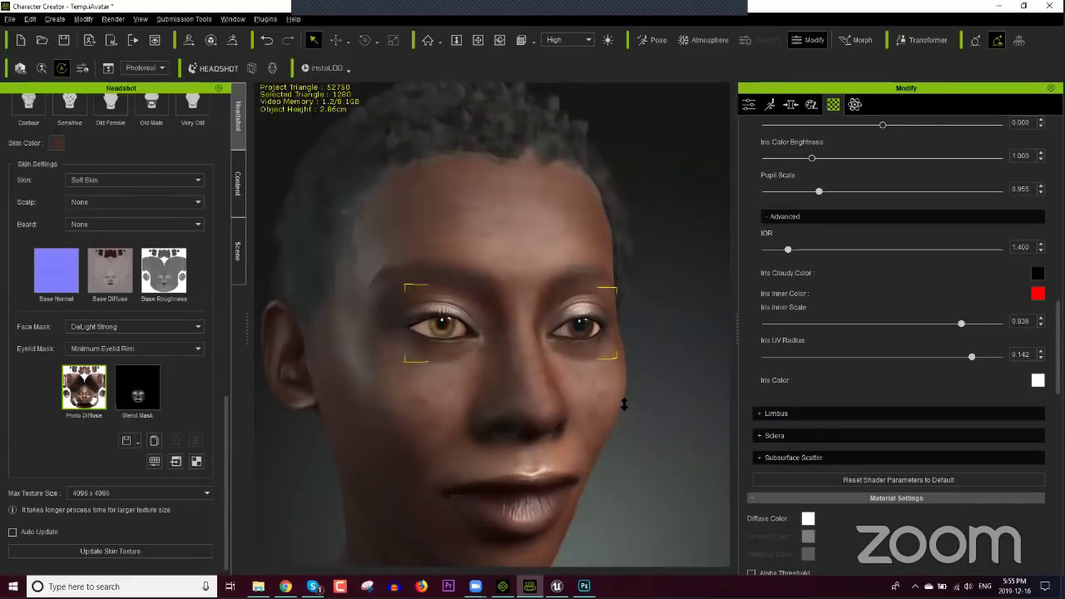
key(f)
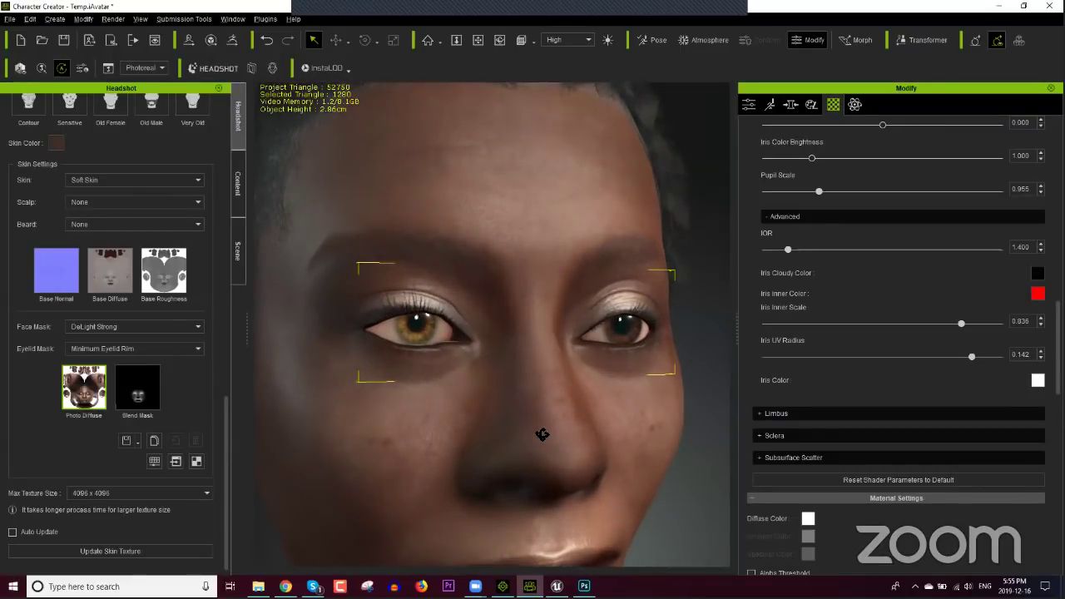
right_drag(542, 434, 566, 426)
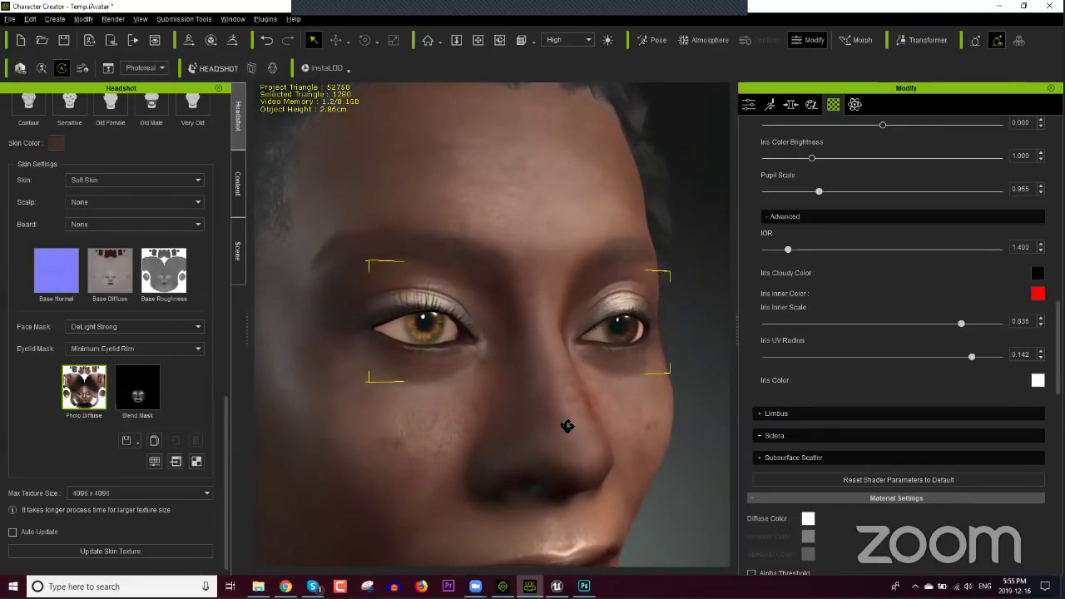
click(238, 183)
Step: Raise, then lower the Key light Multiplier to 0.00 and reselect the CC3_Base_Female avatar
click(238, 250)
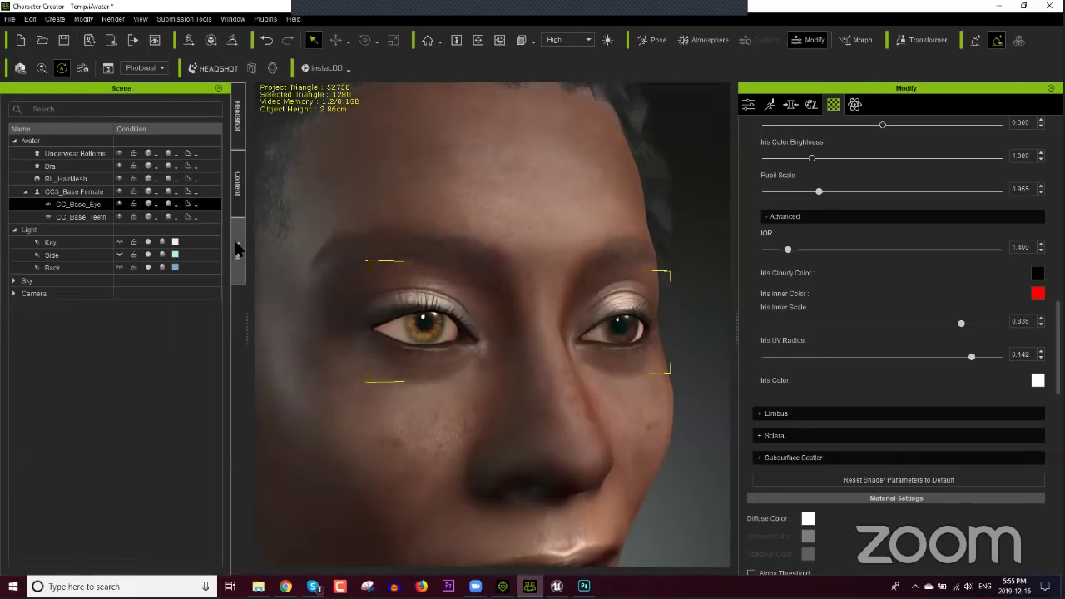
click(169, 239)
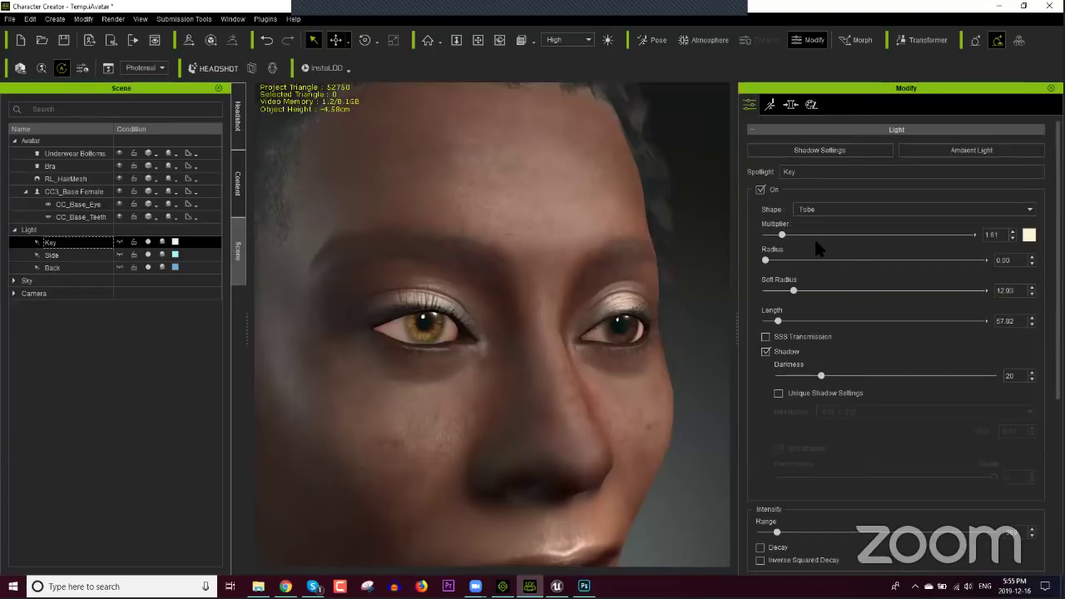
drag(783, 240, 798, 239)
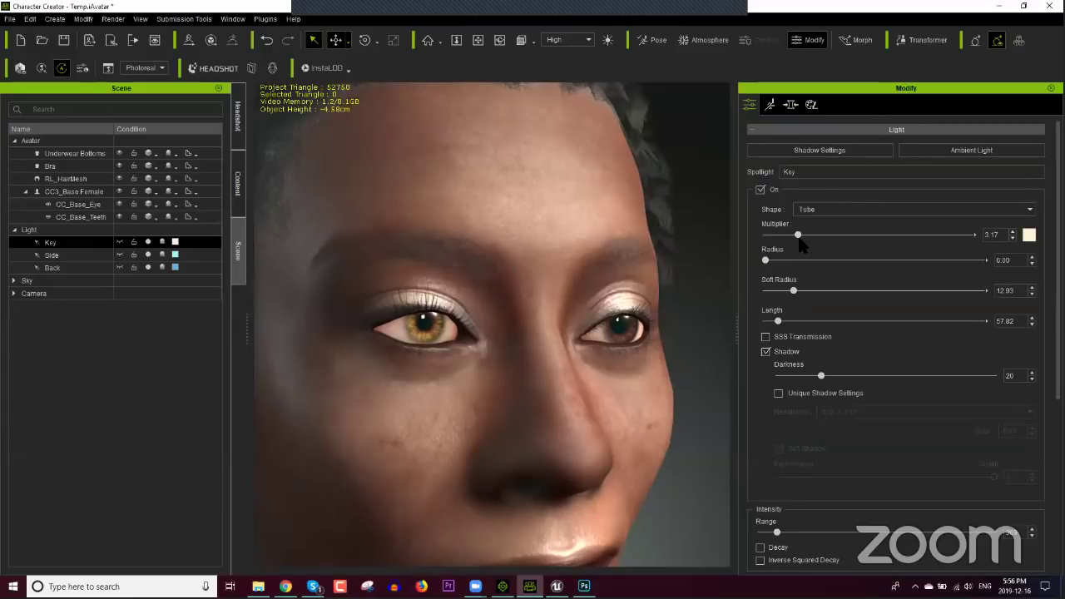
drag(797, 235, 757, 245)
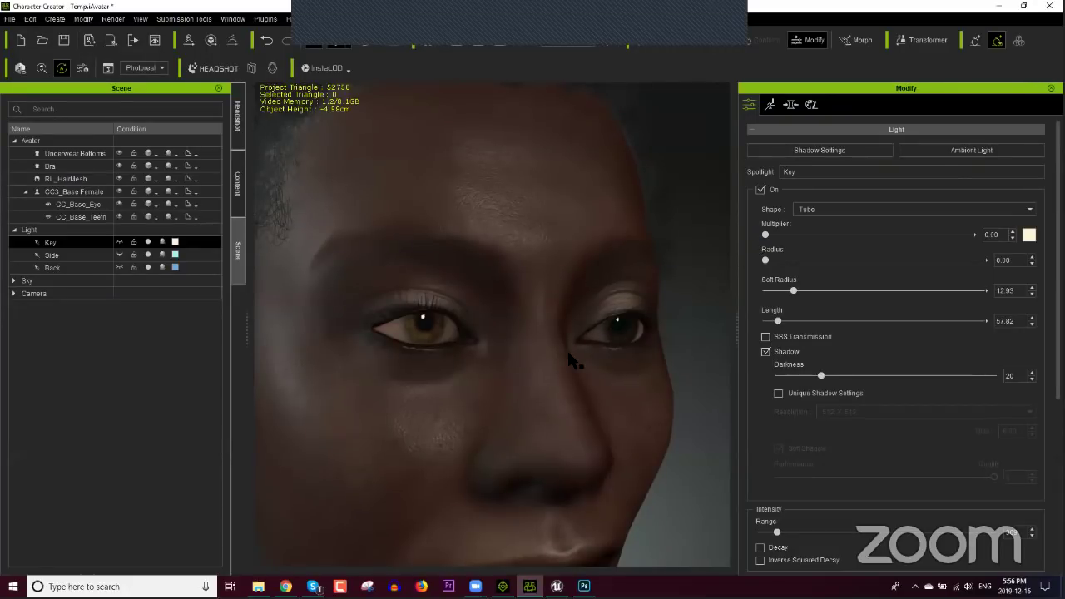
right_drag(566, 348, 587, 422)
click(549, 424)
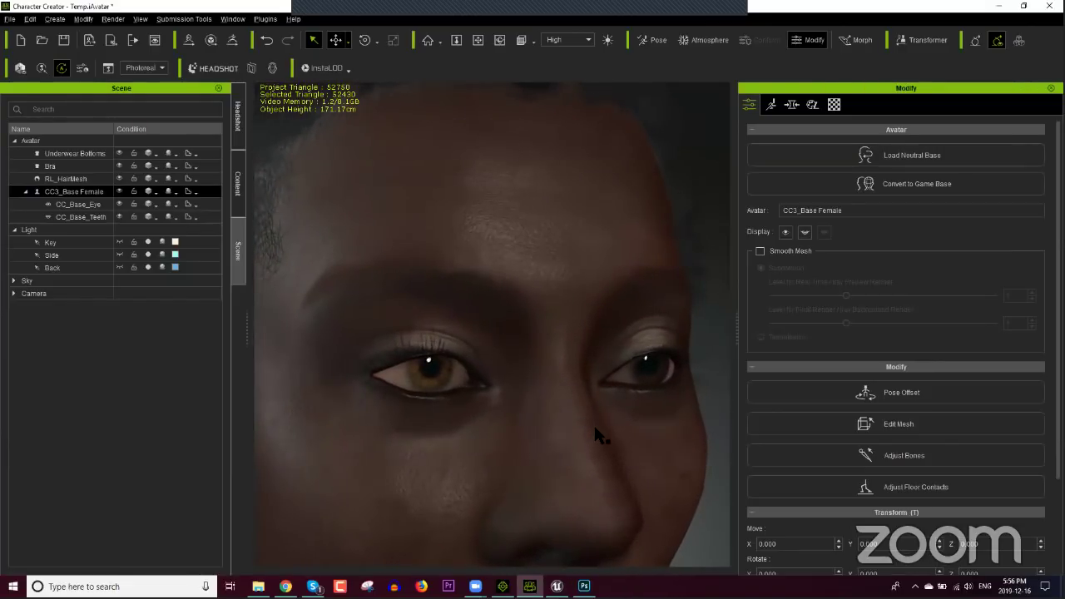
Step: Switch the headshot skin to Old Face and regenerate the skin texture
click(239, 198)
click(234, 142)
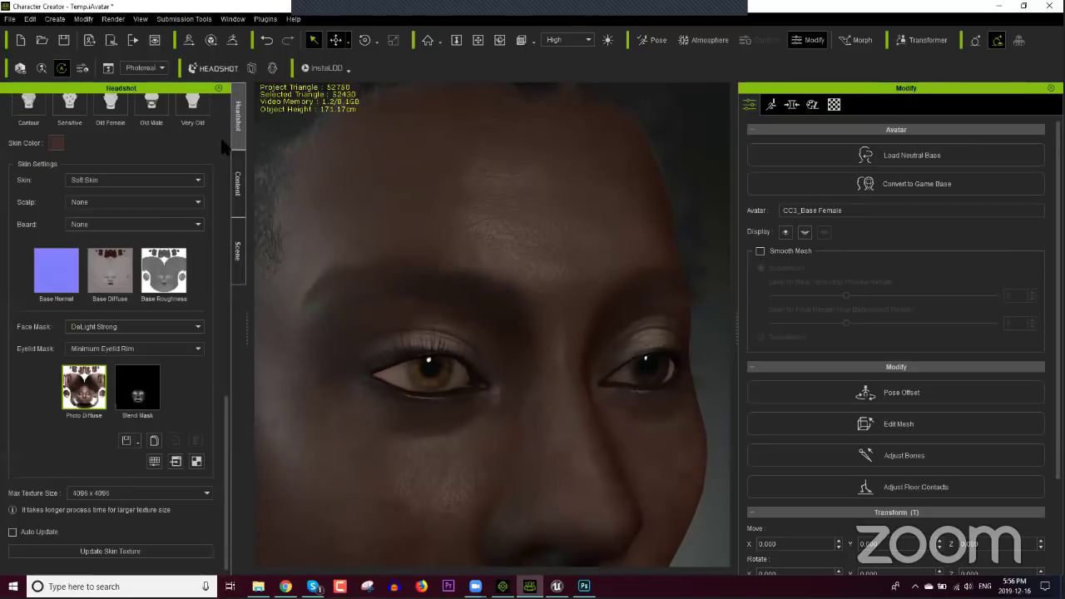
click(103, 177)
click(106, 234)
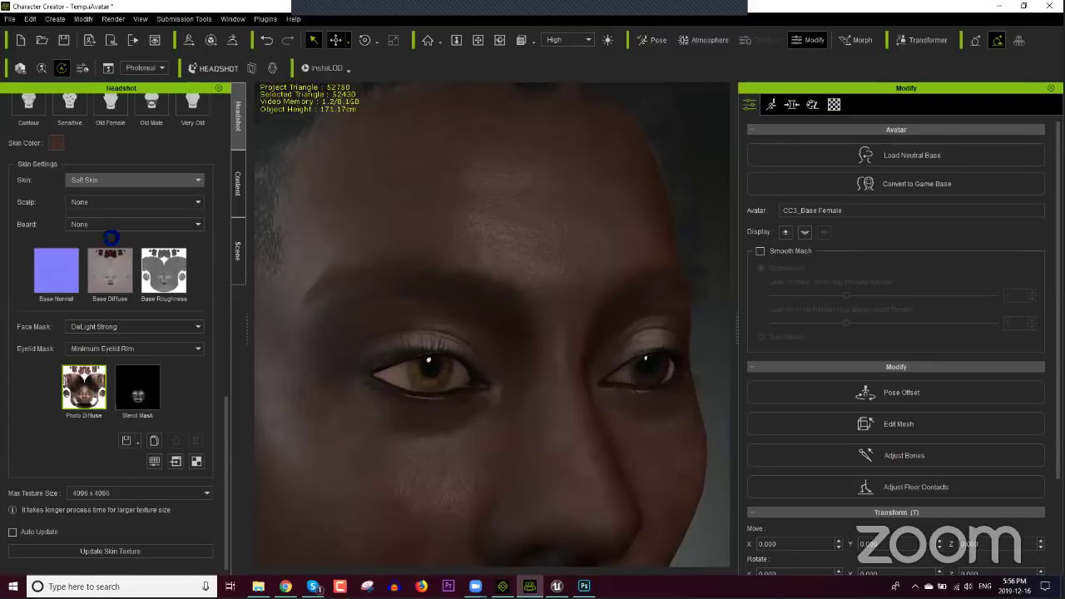
click(141, 552)
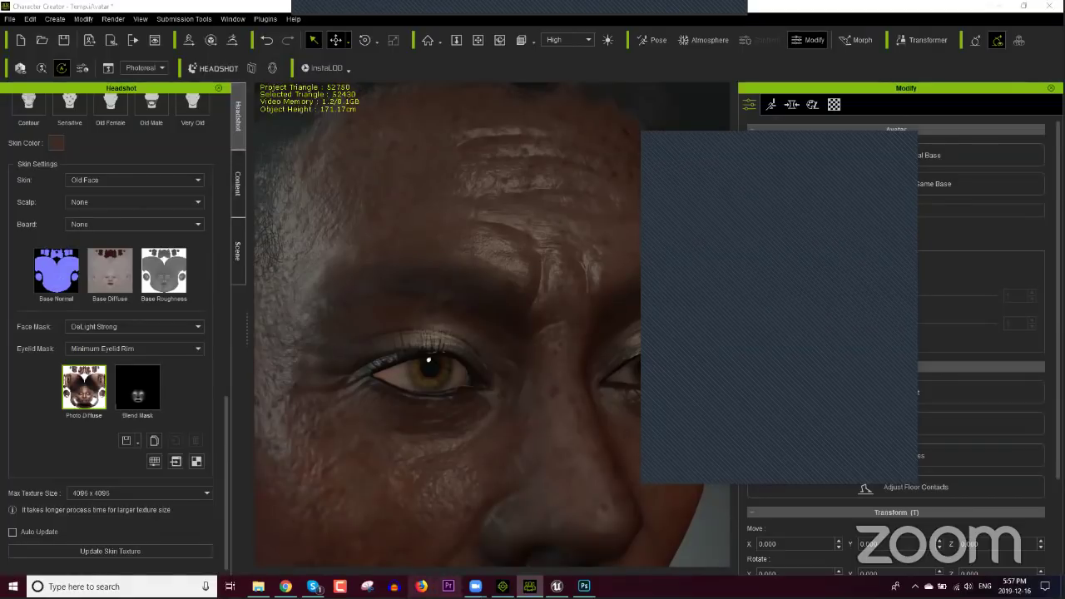
Step: Save the woman's head as a custom 'Head' item in iClone 7 and apply it to the second character
click(502, 586)
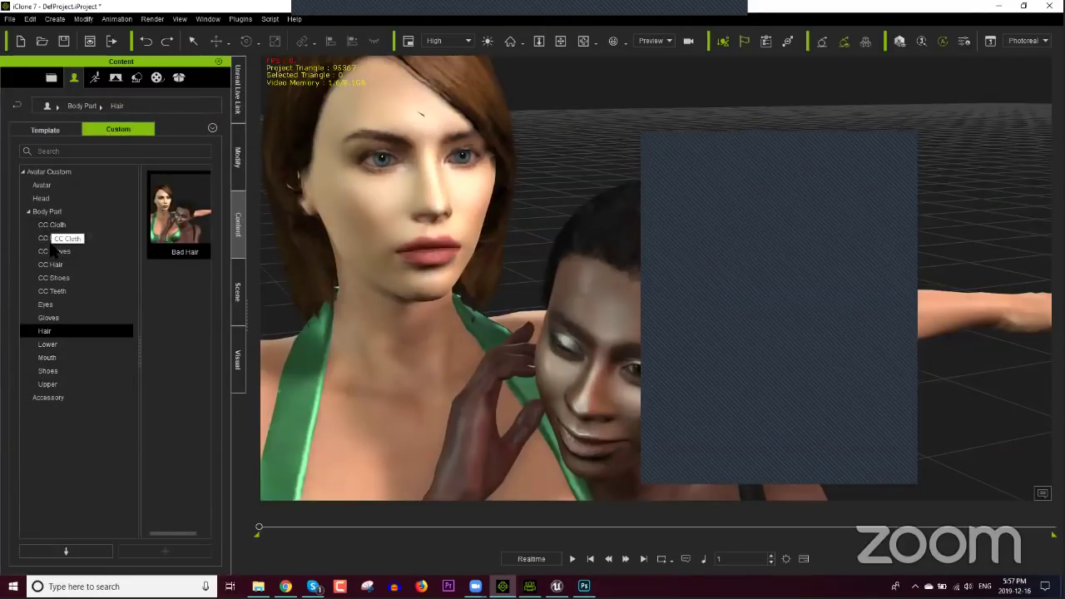
click(50, 201)
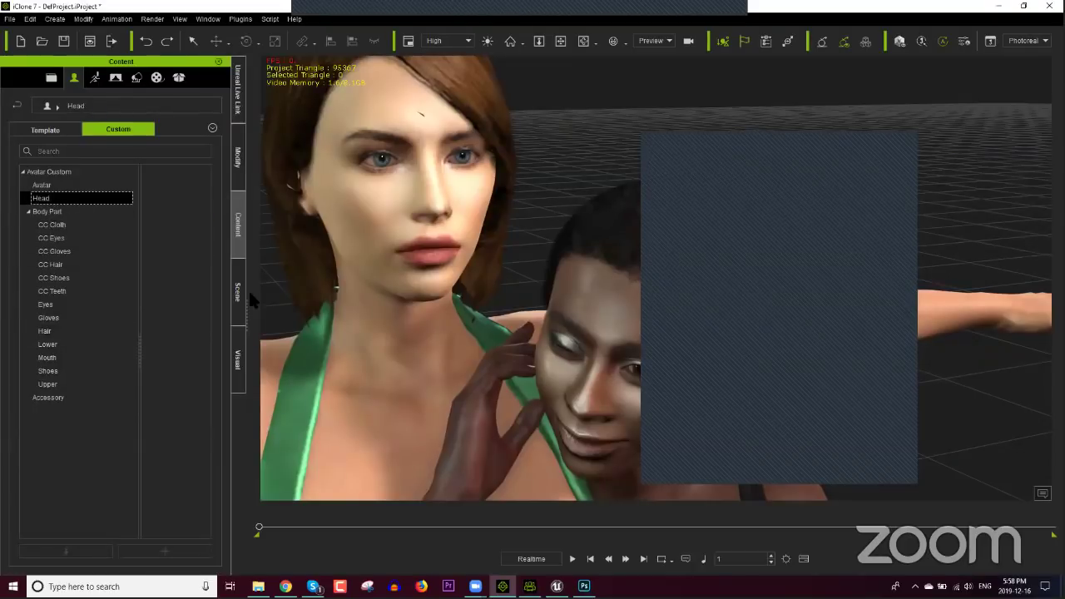
click(387, 266)
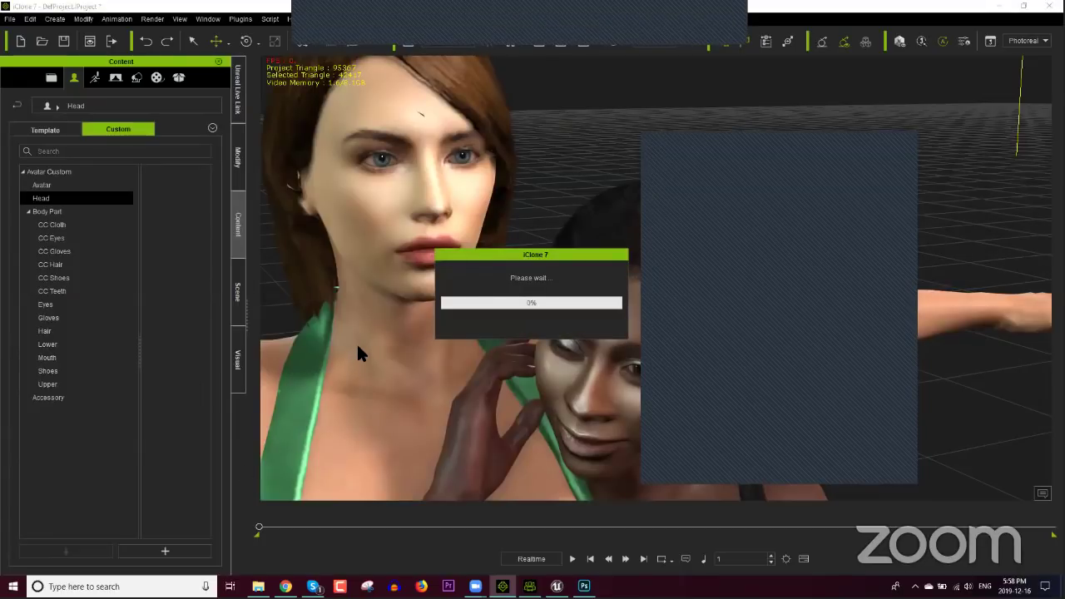
key(Return)
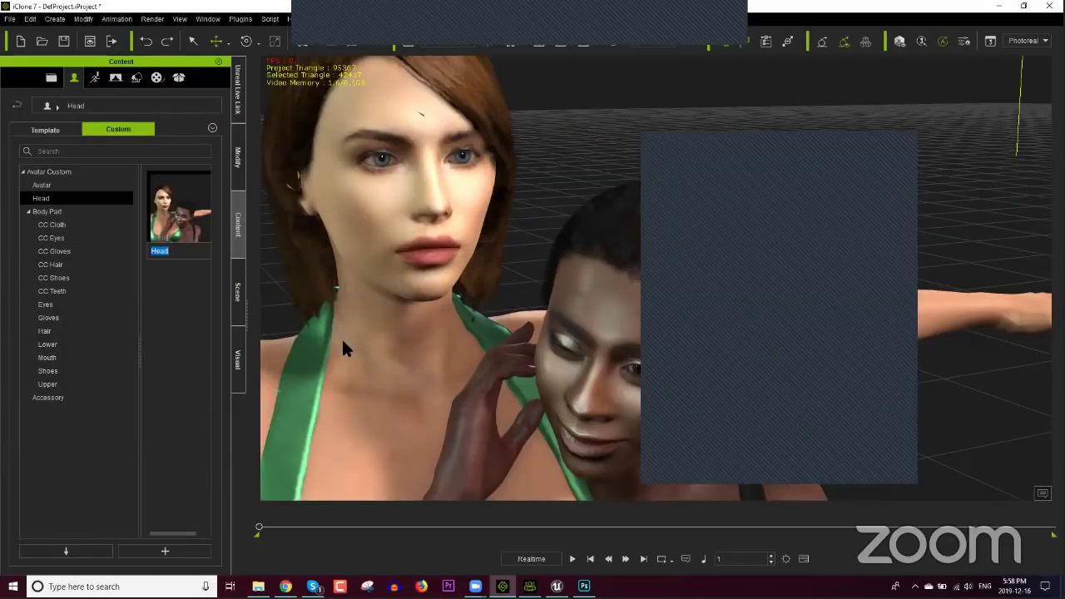
key(Return)
drag(178, 209, 571, 336)
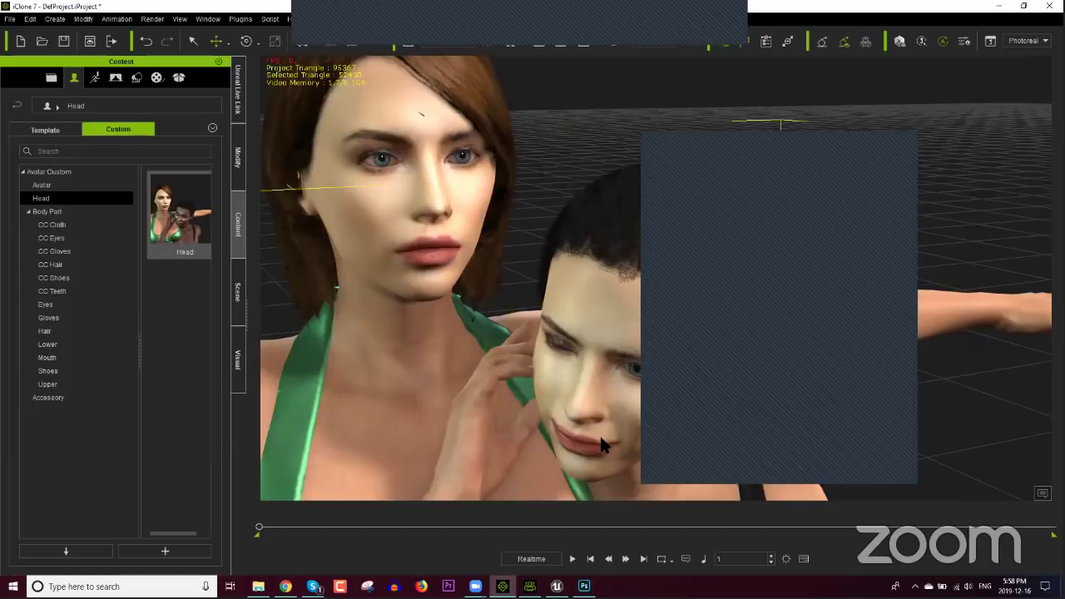
Step: Zoom out, orbit around both characters, then zoom back in on the second character's face
middle_drag(600, 439, 519, 348)
scroll(494, 328, down, 3)
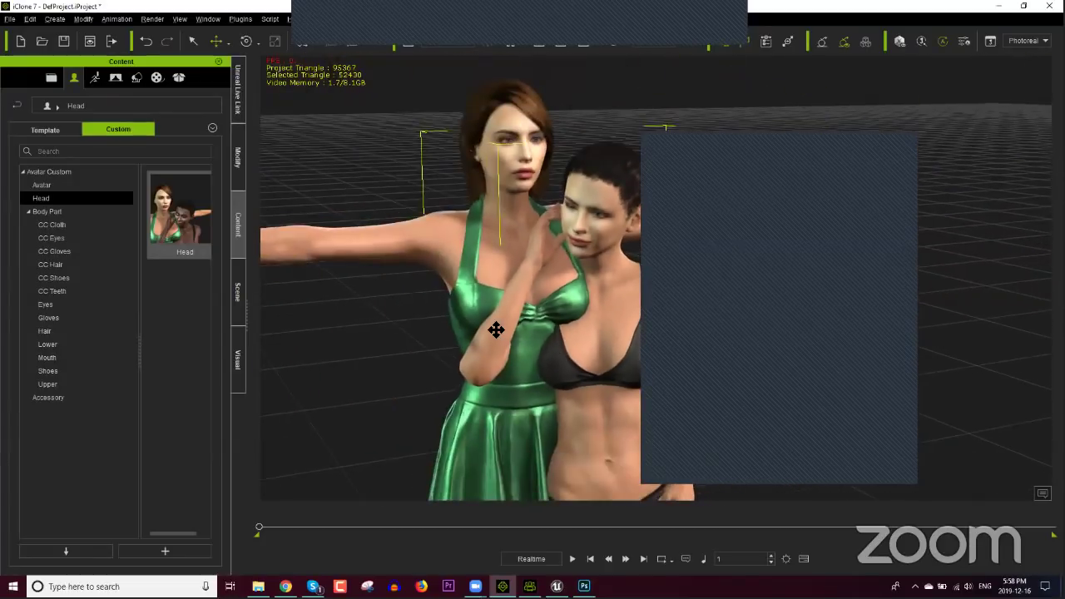
right_drag(494, 328, 534, 341)
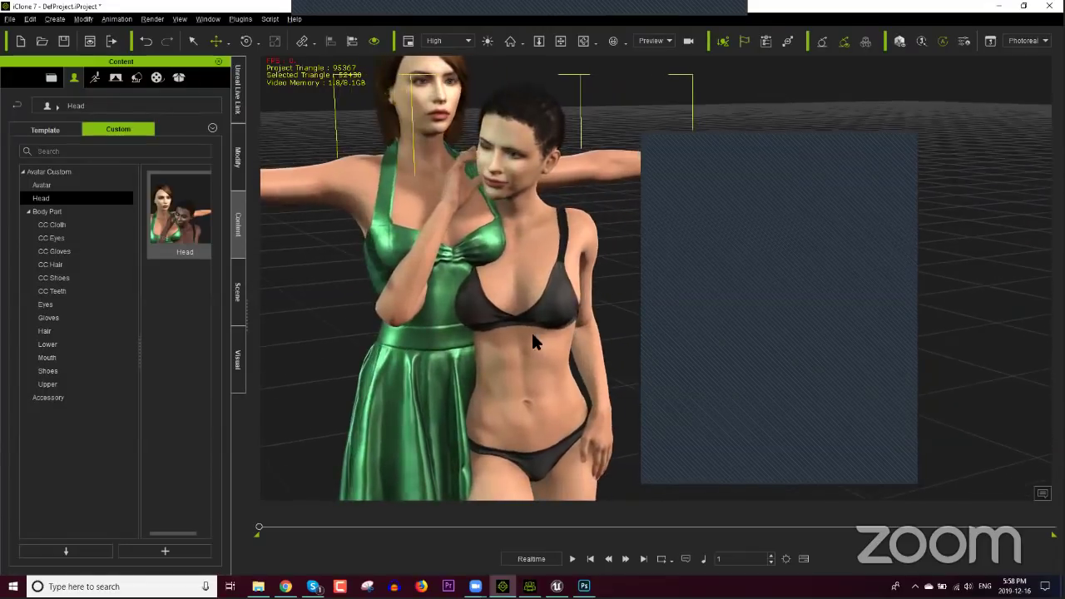
middle_drag(544, 344, 541, 354)
scroll(534, 333, up, 2)
scroll(534, 332, up, 5)
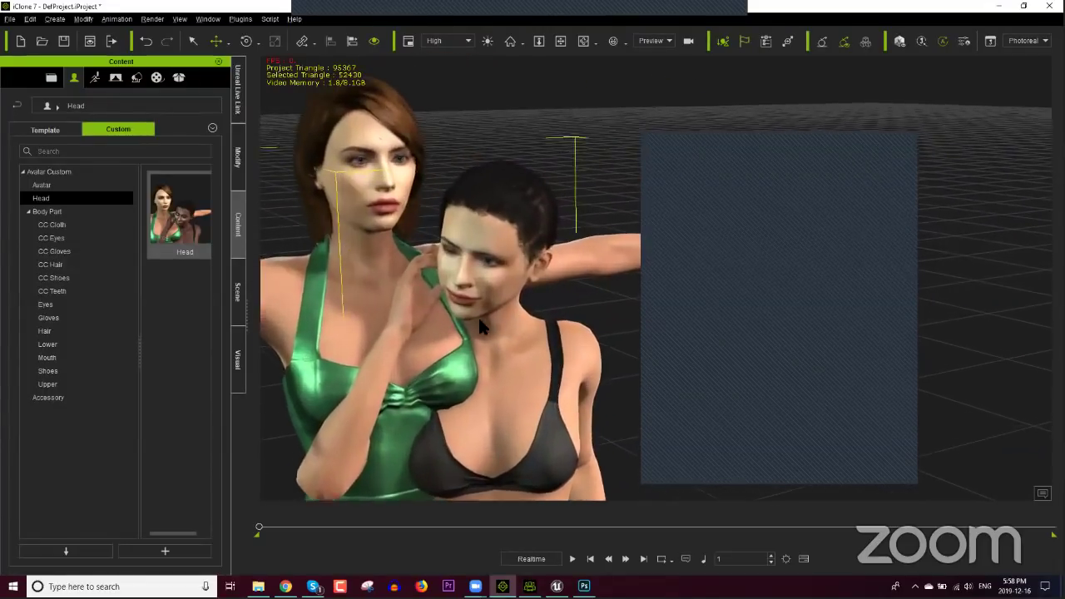
scroll(587, 354, up, 6)
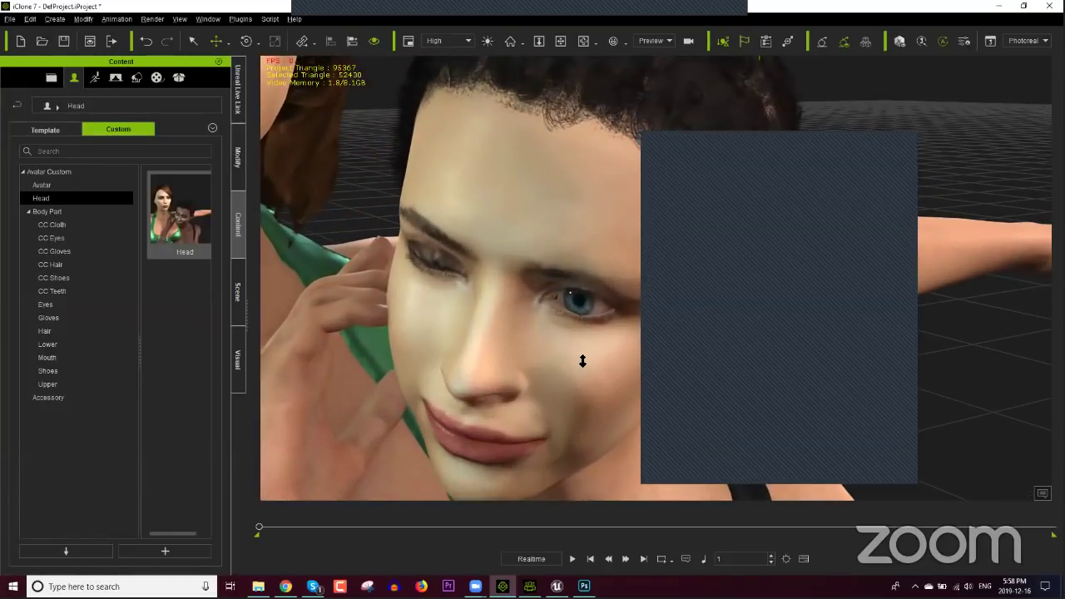
scroll(582, 360, down, 5)
scroll(582, 353, up, 5)
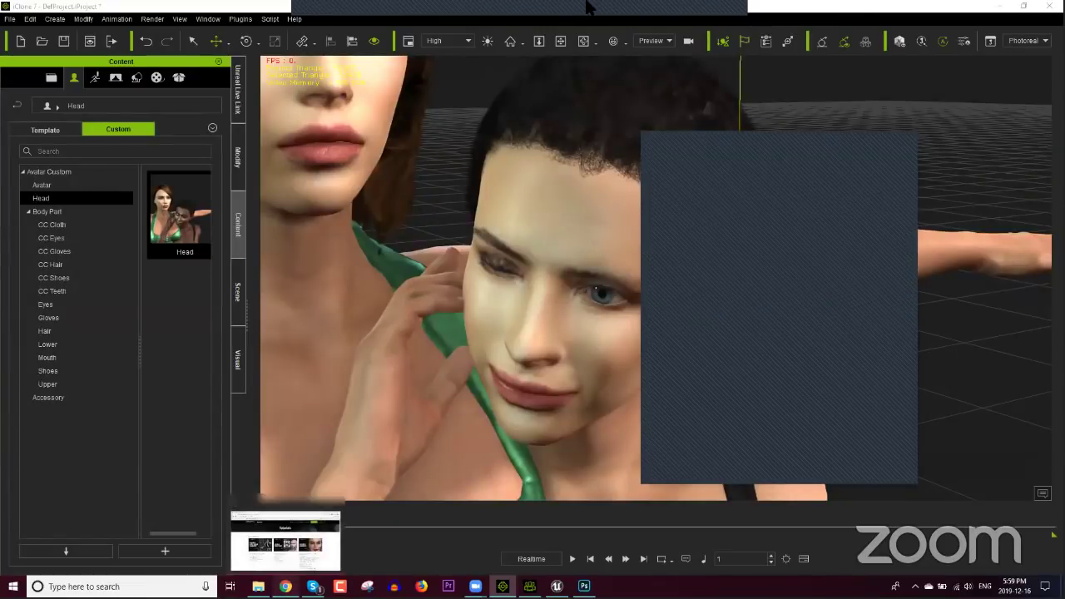
Step: Search for 'character creator 3' in a new tab and open Reallusion's Character Creator page
click(282, 587)
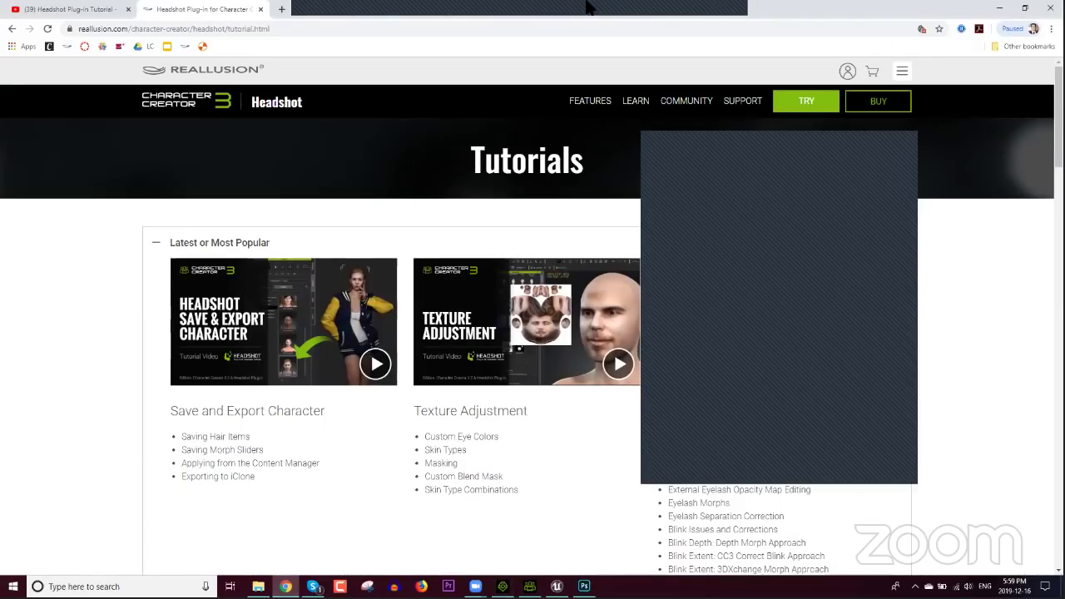
click(281, 11)
text(character)
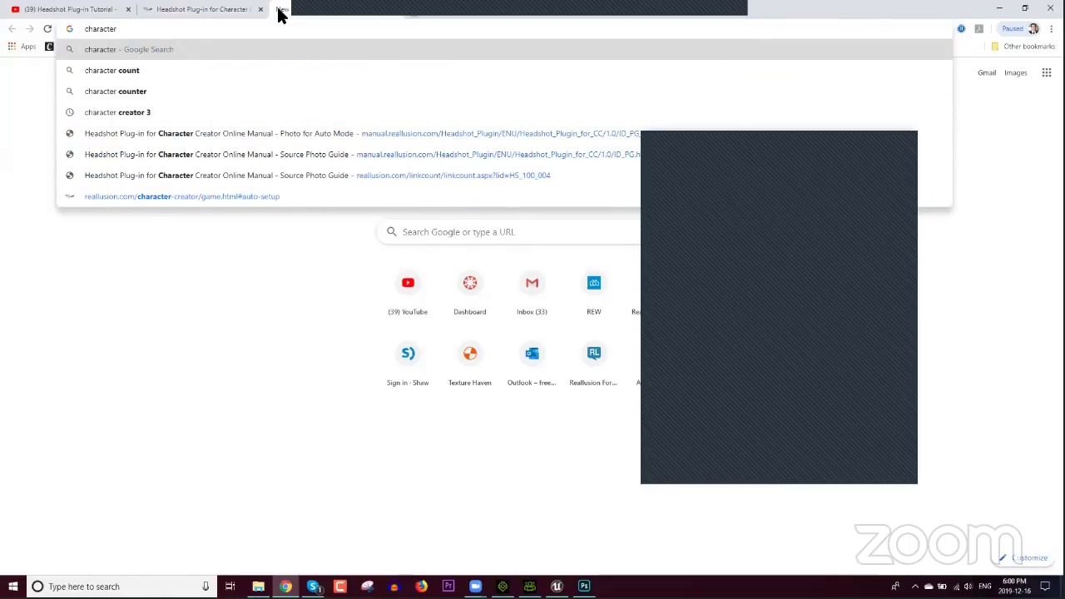
key(Down)
key(Down)
key(Down)
key(Return)
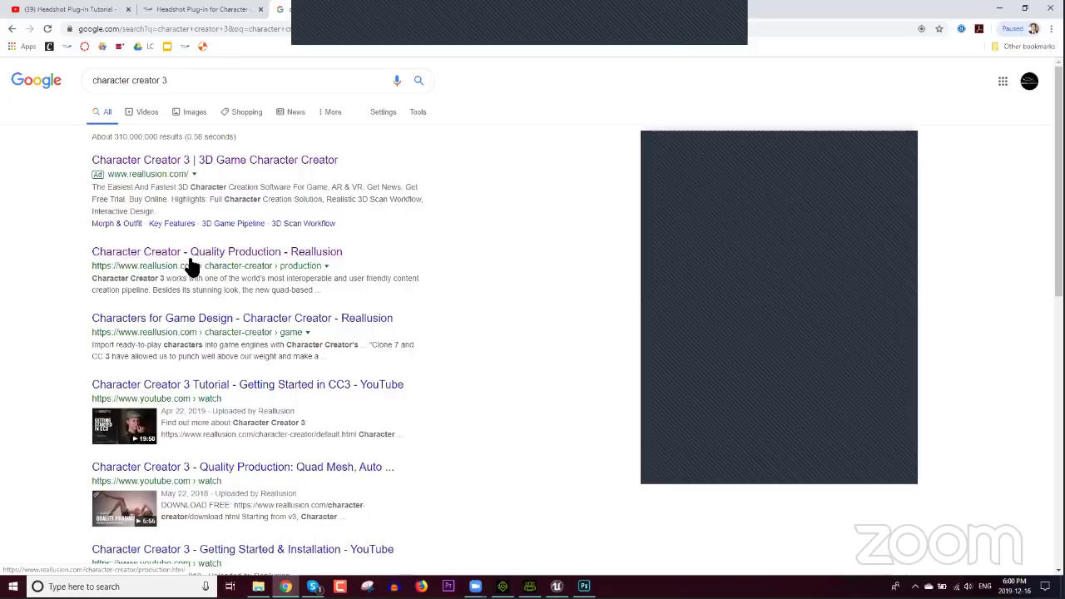
click(193, 255)
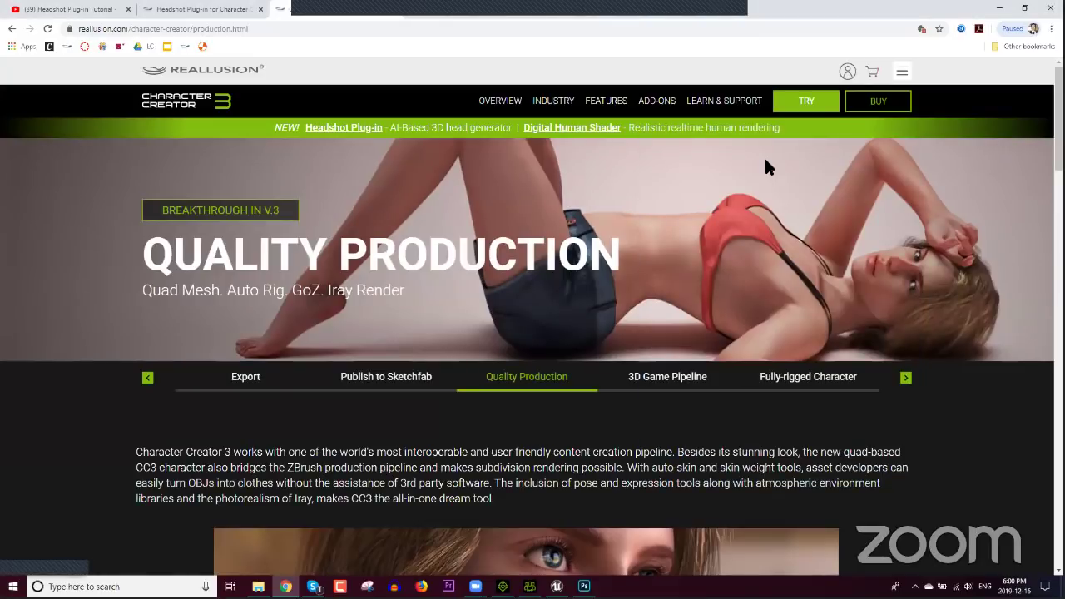
Step: Go to the Character Creator Tutorials page through LEARN & SUPPORT > Learn
mouse_move(702, 105)
mouse_move(720, 139)
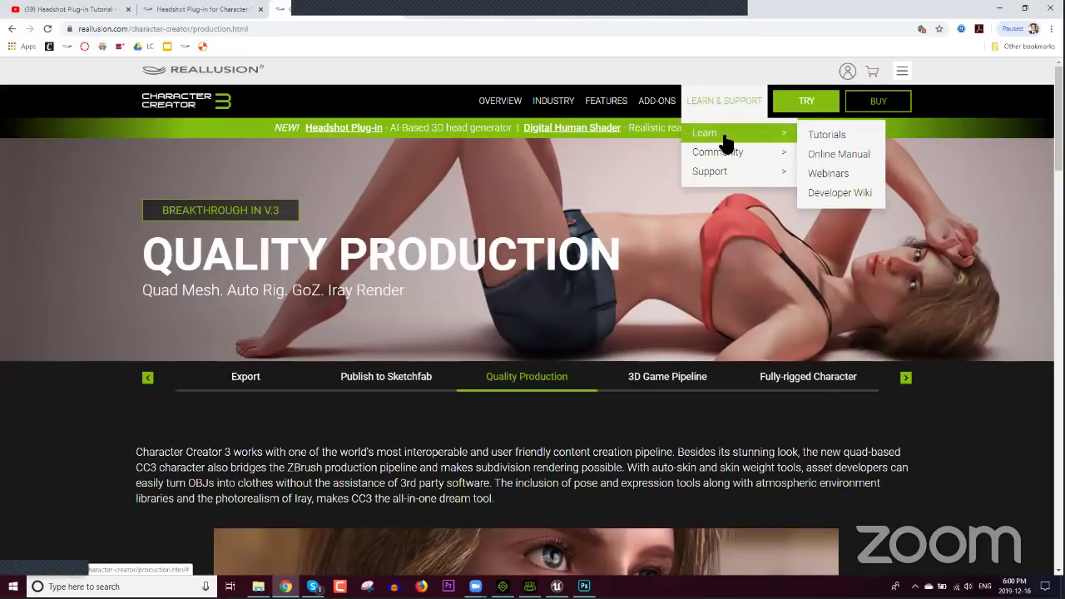
click(841, 137)
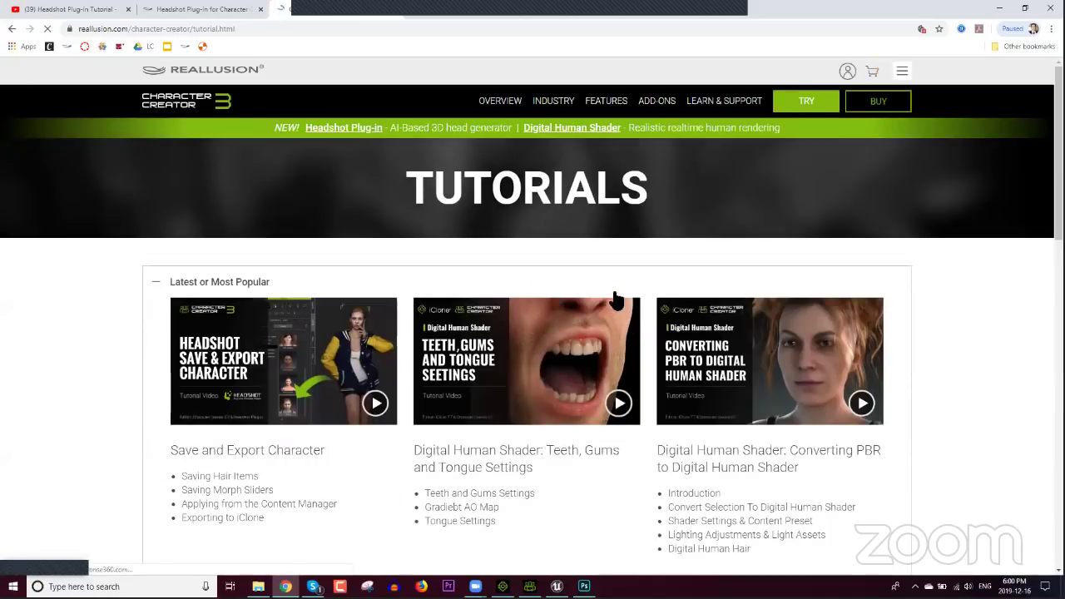
Step: Expand the Cloth (5) and Master Class (4) tutorial categories
scroll(637, 315, down, 5)
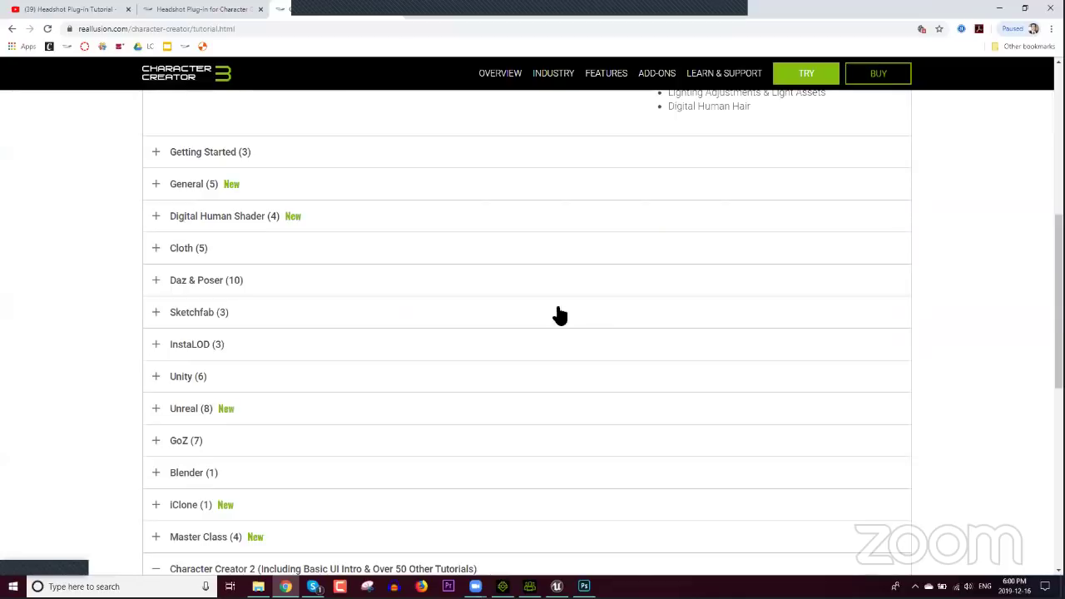
scroll(341, 342, down, 1)
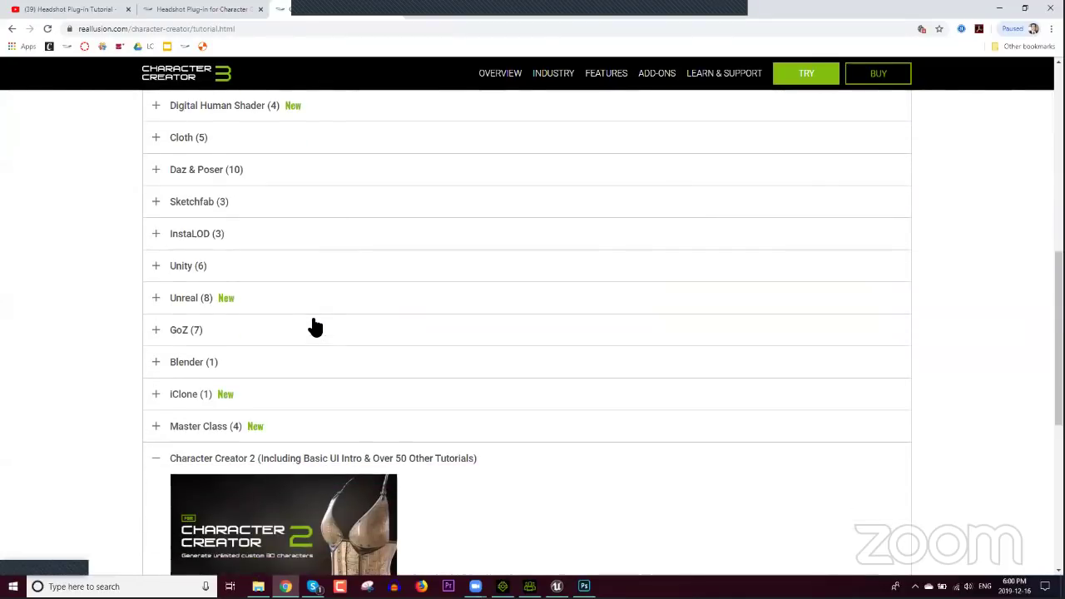
click(189, 140)
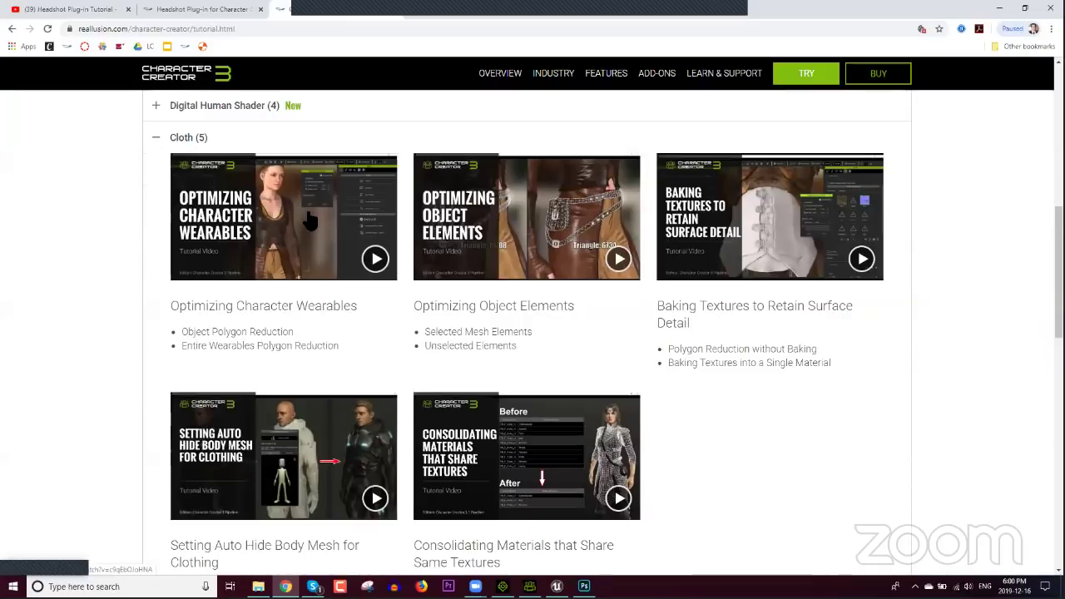
scroll(266, 295, up, 2)
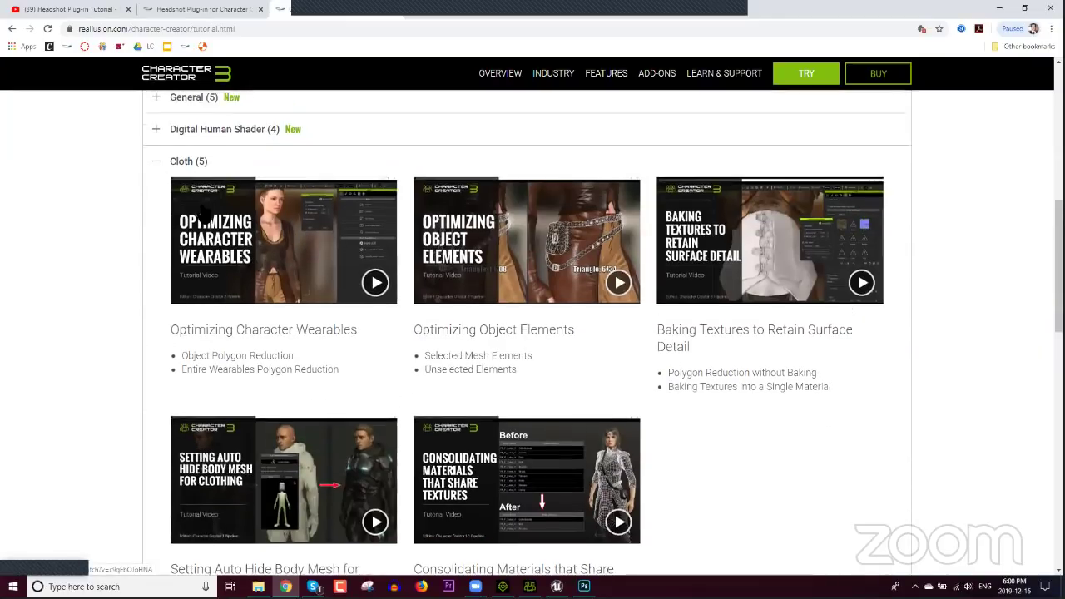
scroll(247, 299, down, 7)
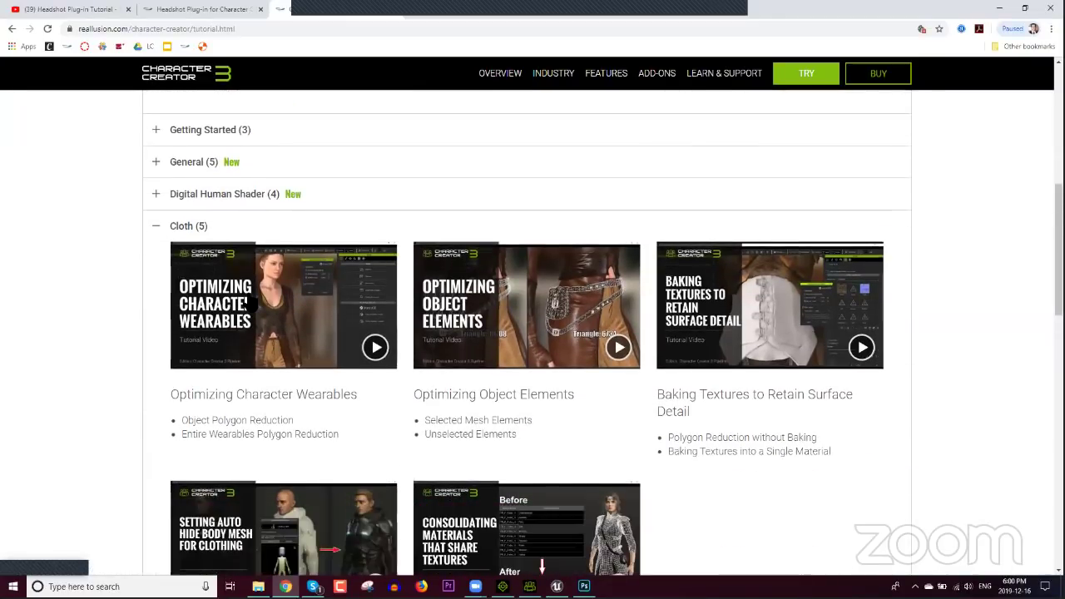
scroll(254, 320, down, 4)
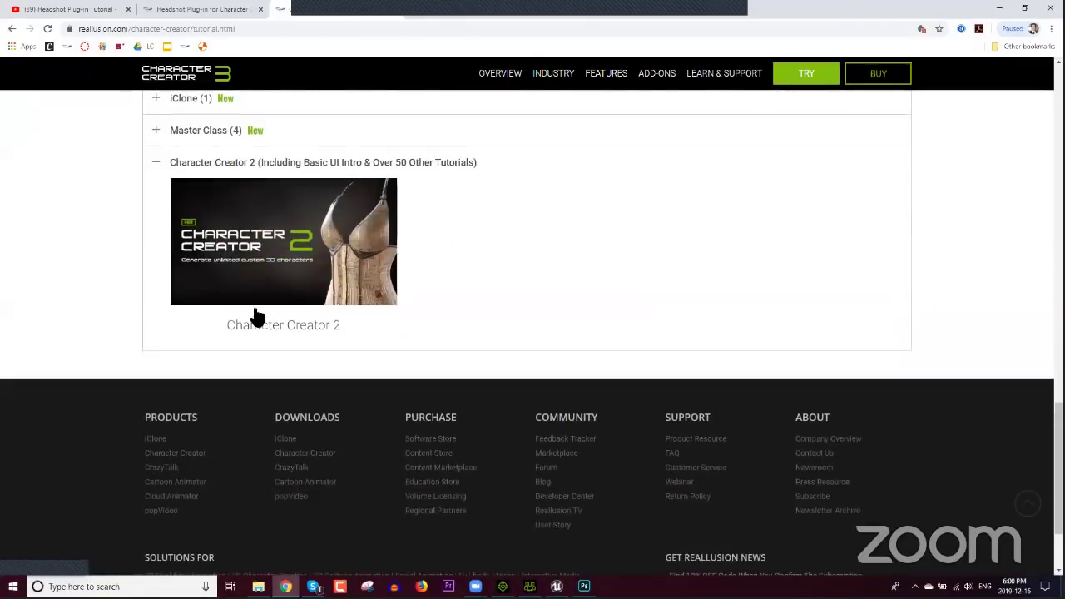
click(226, 132)
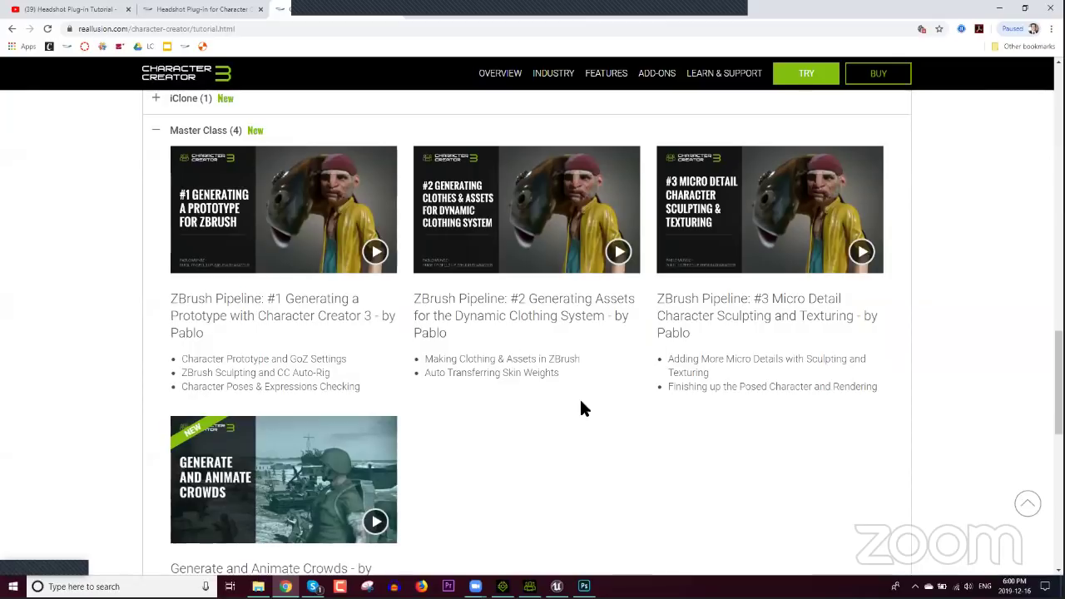
Step: Expand the GoZ (7) and Sketchfab (3) categories, then select the page address
scroll(489, 350, down, 1)
scroll(491, 356, up, 2)
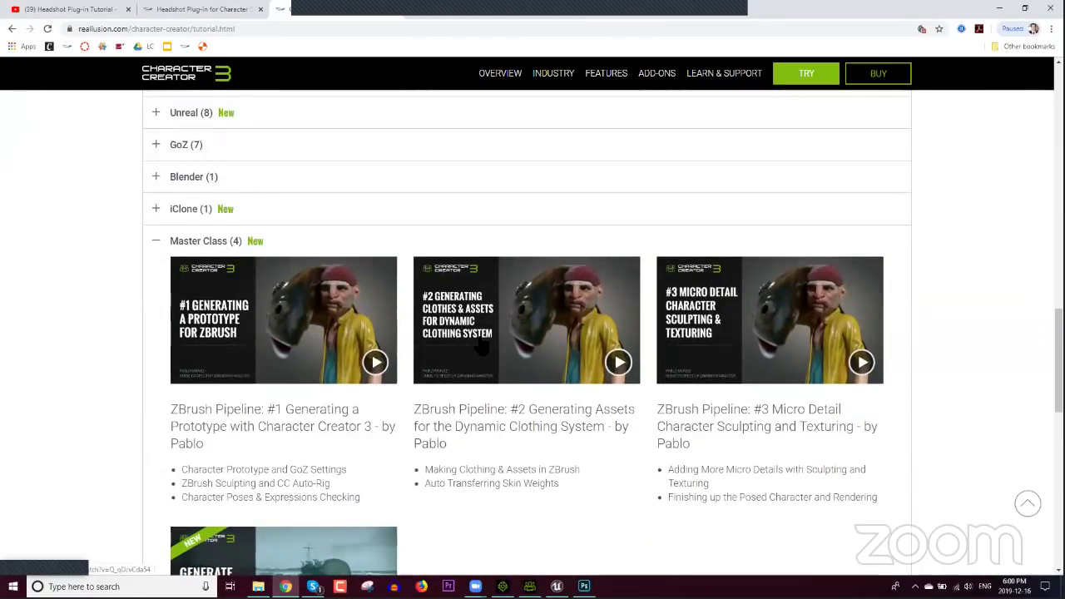
scroll(412, 346, up, 1)
click(188, 255)
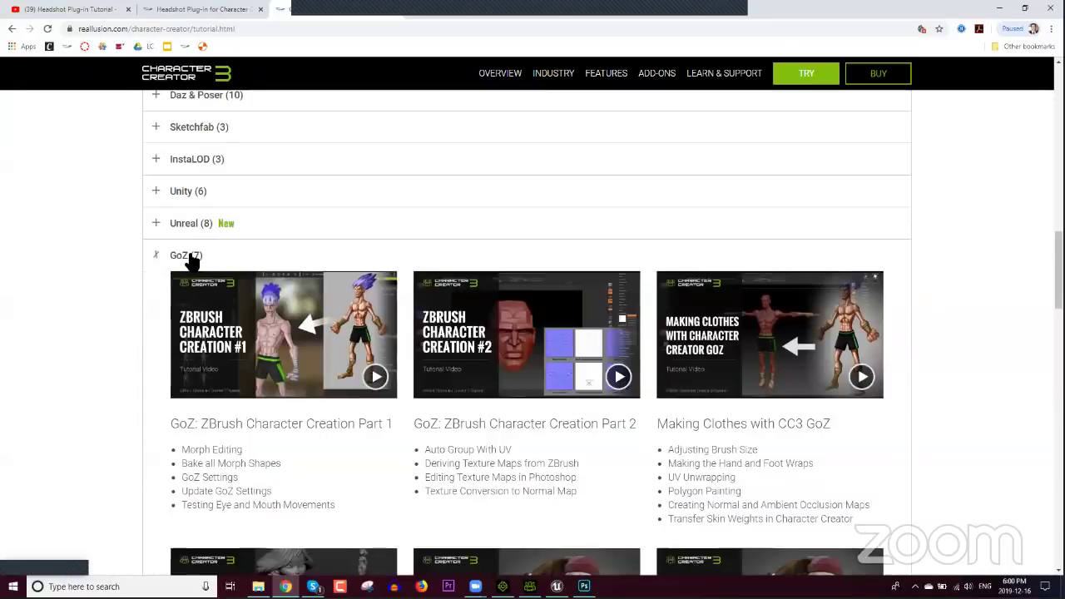
scroll(341, 345, down, 3)
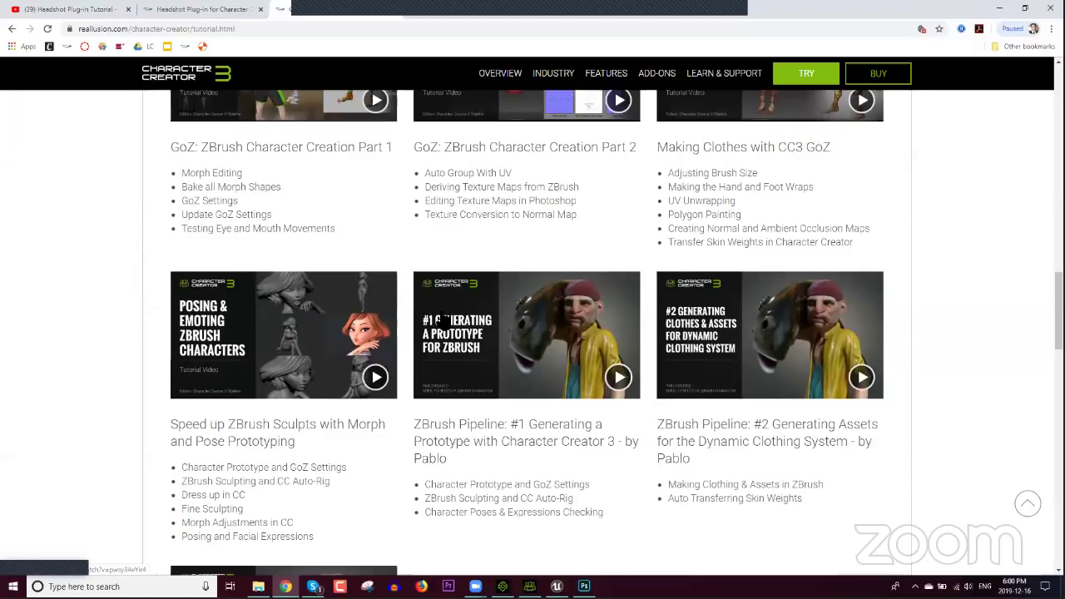
scroll(425, 336, up, 2)
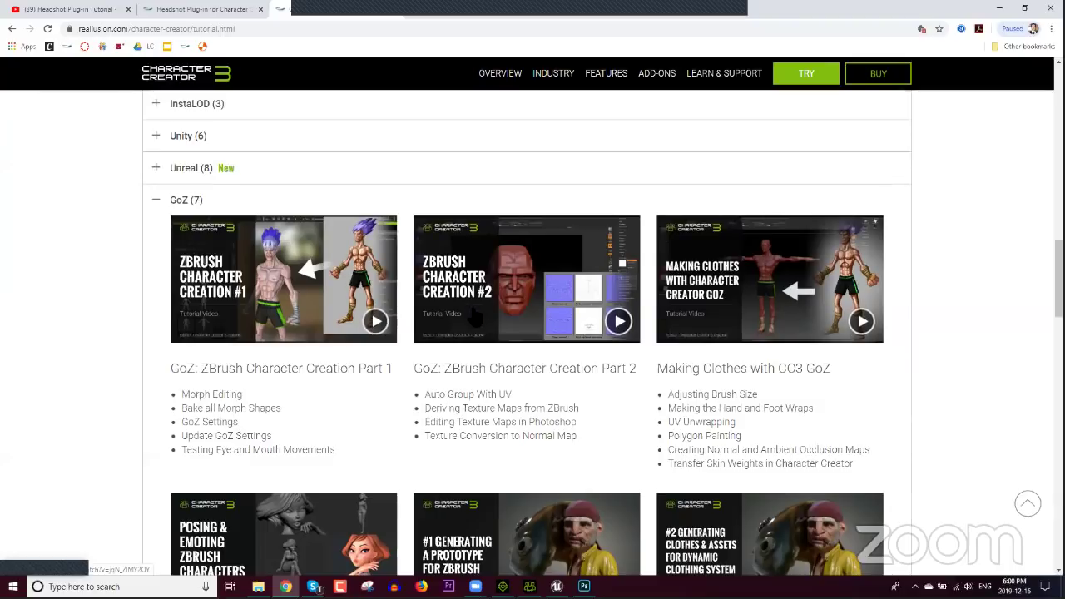
scroll(538, 330, up, 1)
scroll(285, 368, up, 2)
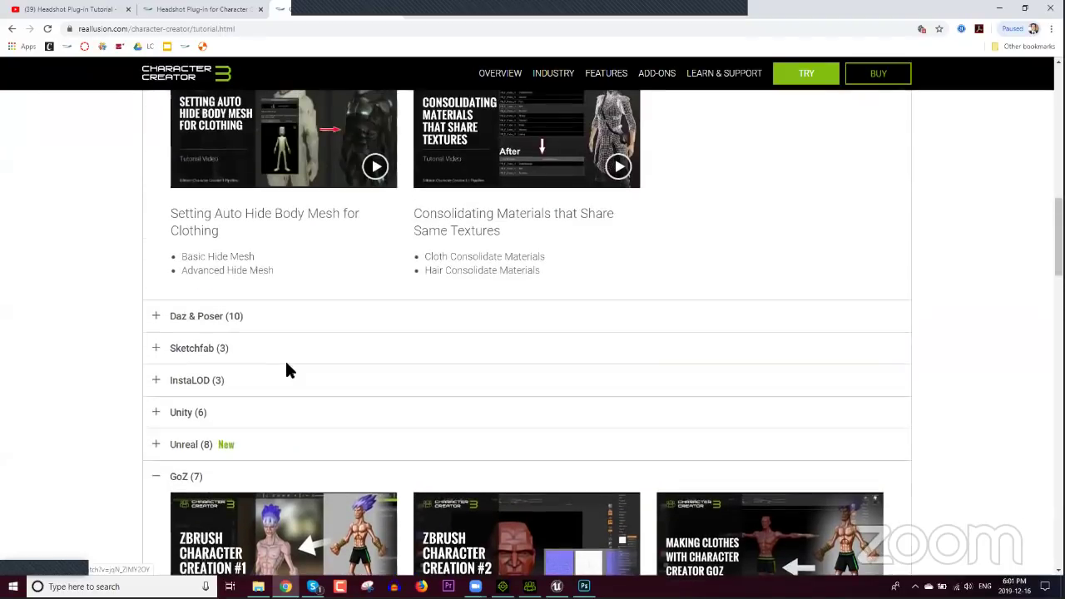
click(241, 361)
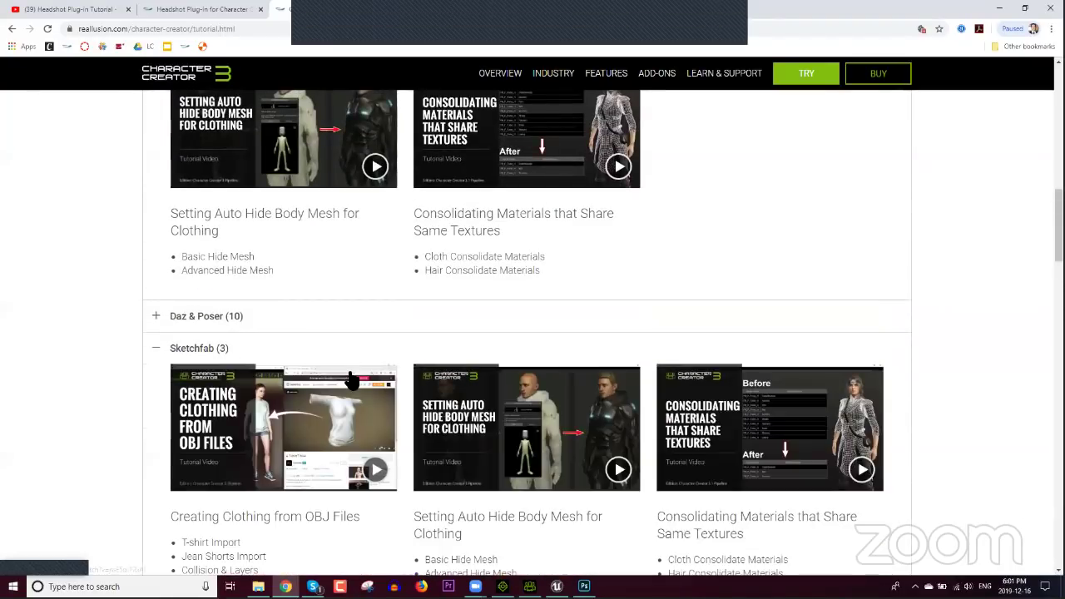
scroll(350, 374, down, 1)
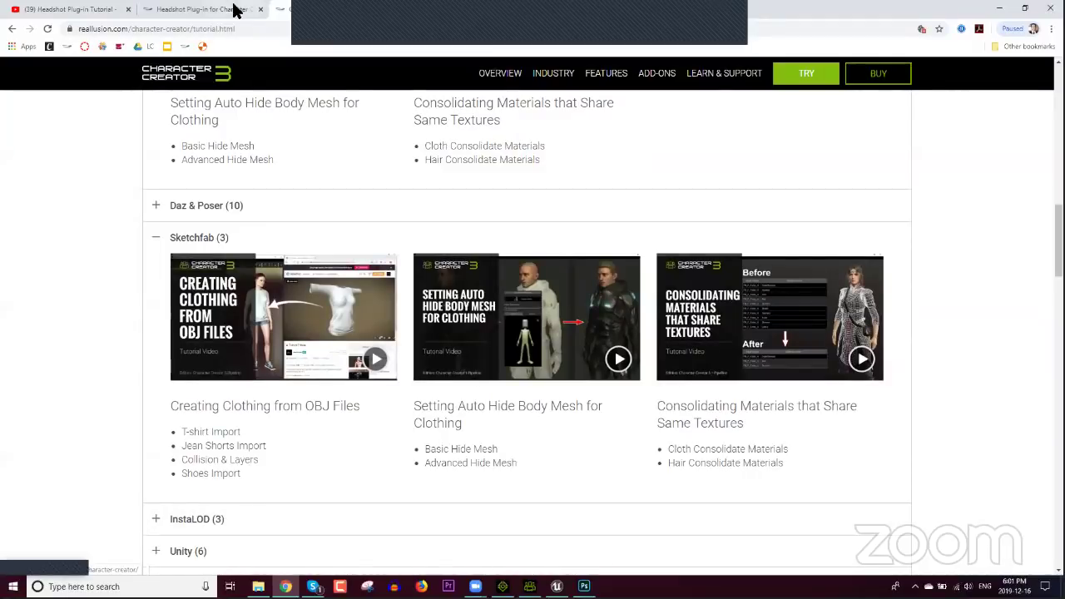
click(243, 31)
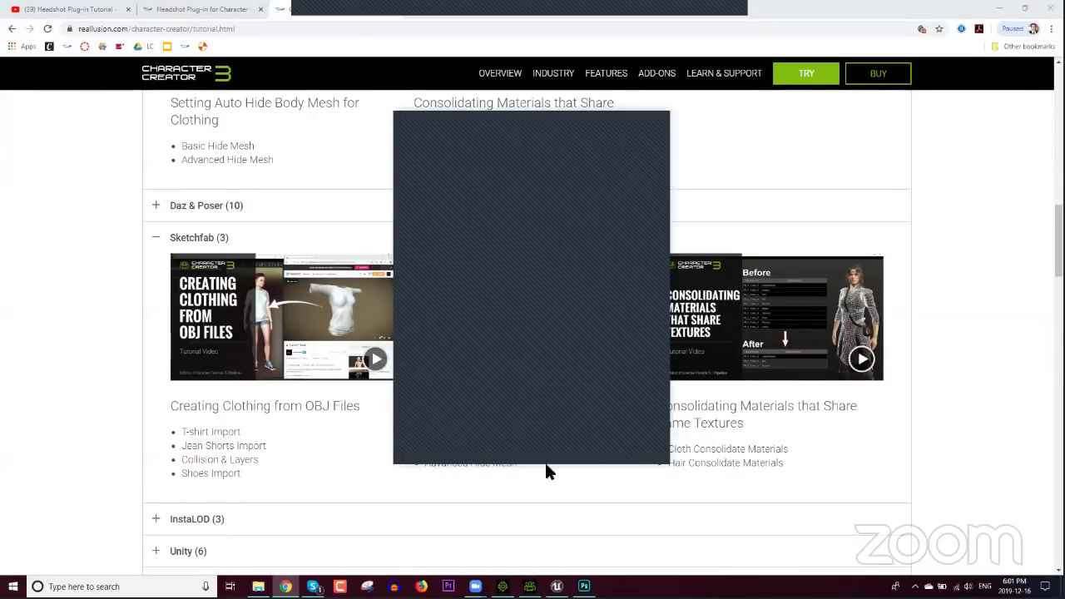
Step: Switch from Chrome back to the iClone 7 window with Alt+Tab
mouse_move(529, 586)
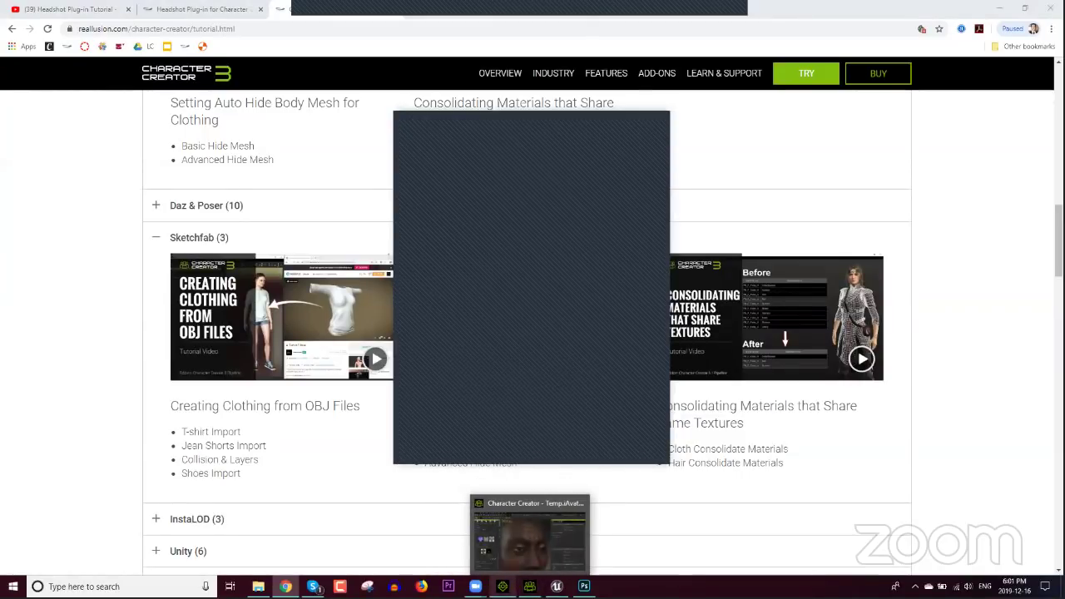
key(alt+Tab)
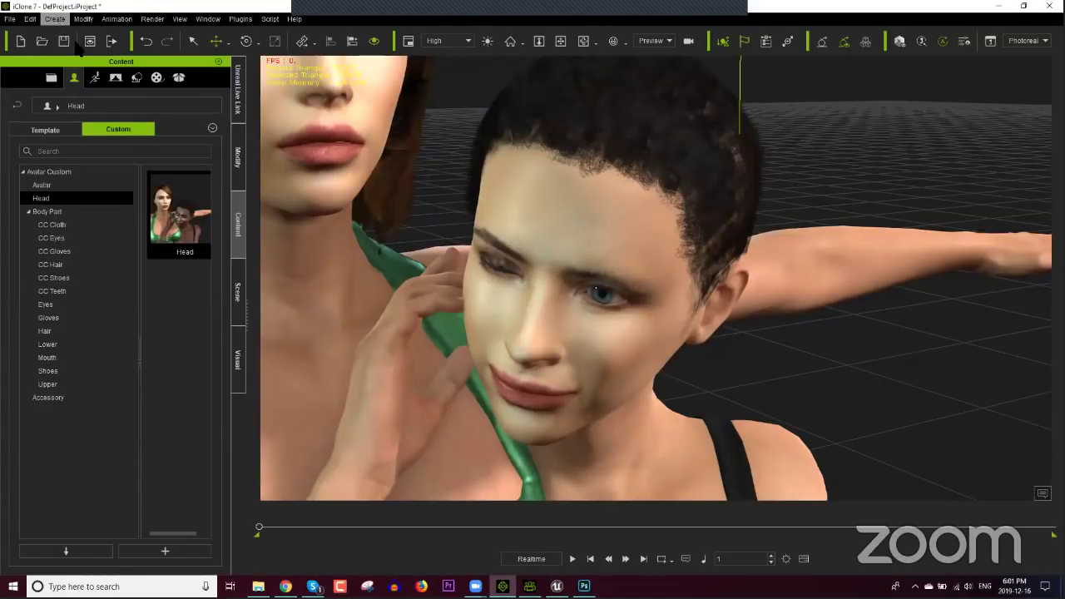
Step: Create a new camera and view the scene through it
click(55, 19)
mouse_move(88, 36)
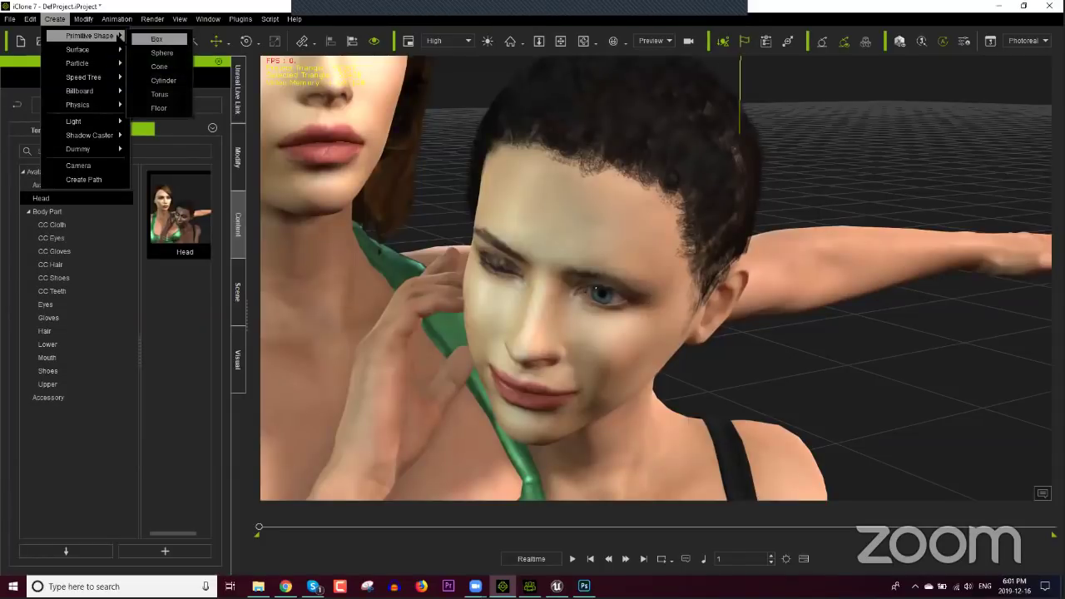
click(78, 166)
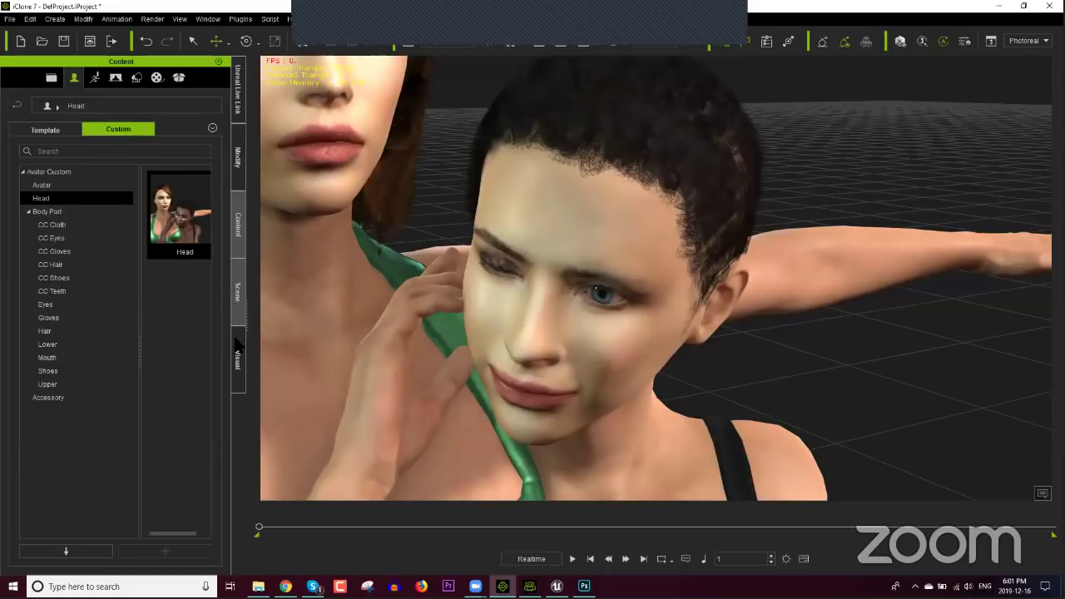
click(238, 176)
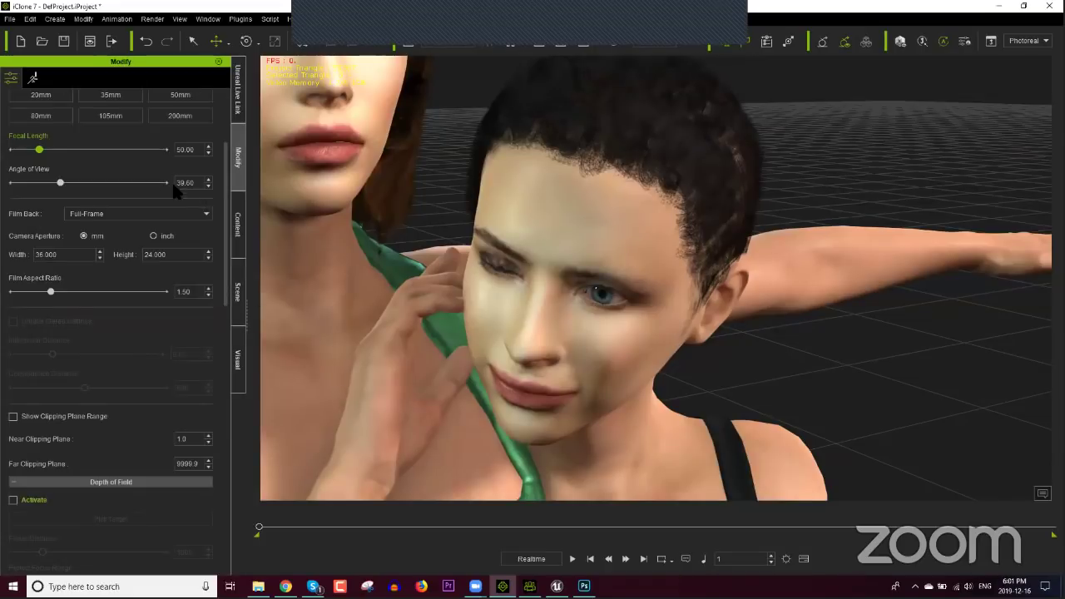
Step: Set the camera lens to 80mm, then 200mm, and reframe on both characters
scroll(37, 231, up, 3)
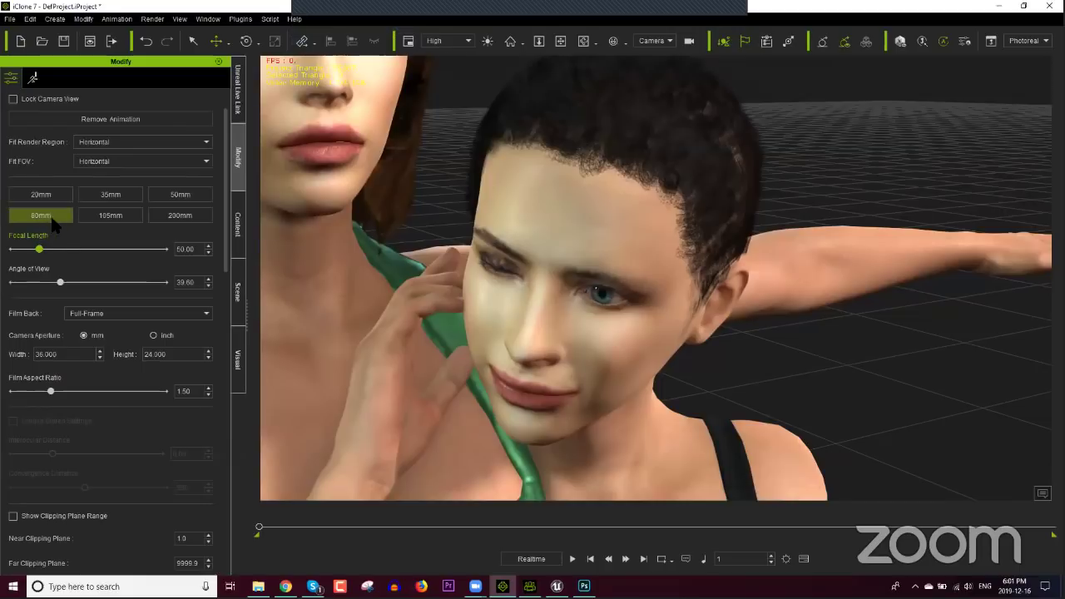
click(48, 218)
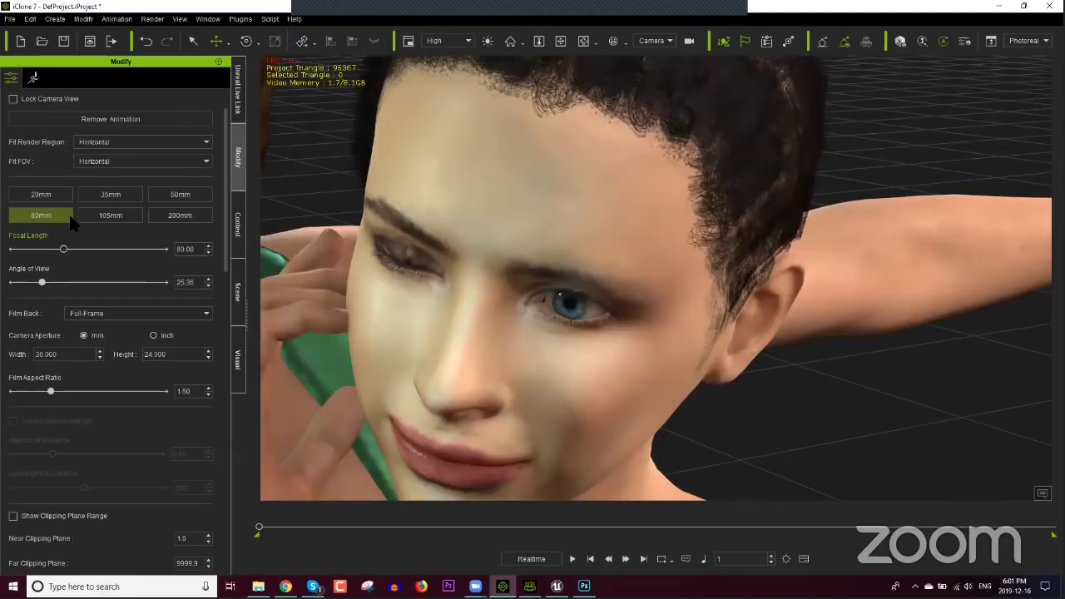
click(177, 215)
scroll(366, 200, down, 10)
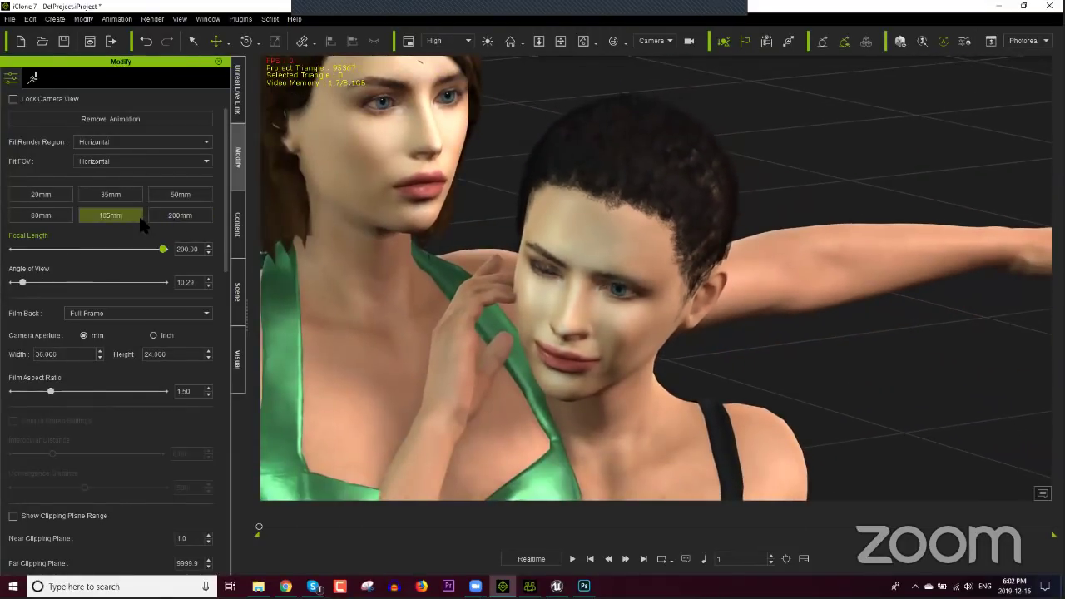
middle_drag(420, 201, 428, 266)
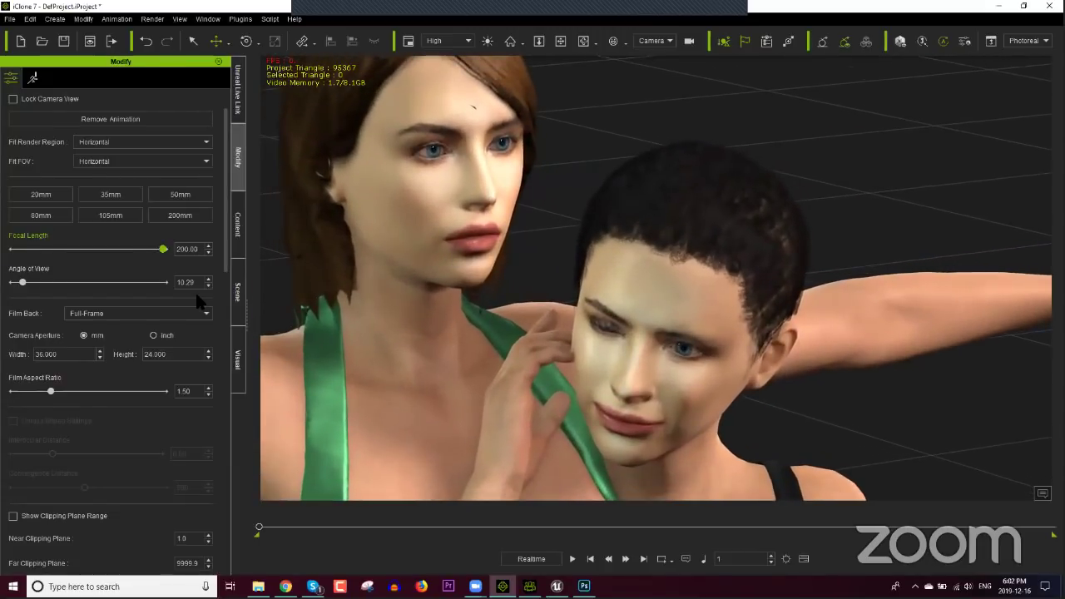
Step: Try the 20mm, 35mm and 200mm focal-length presets while framing the characters' faces
click(50, 198)
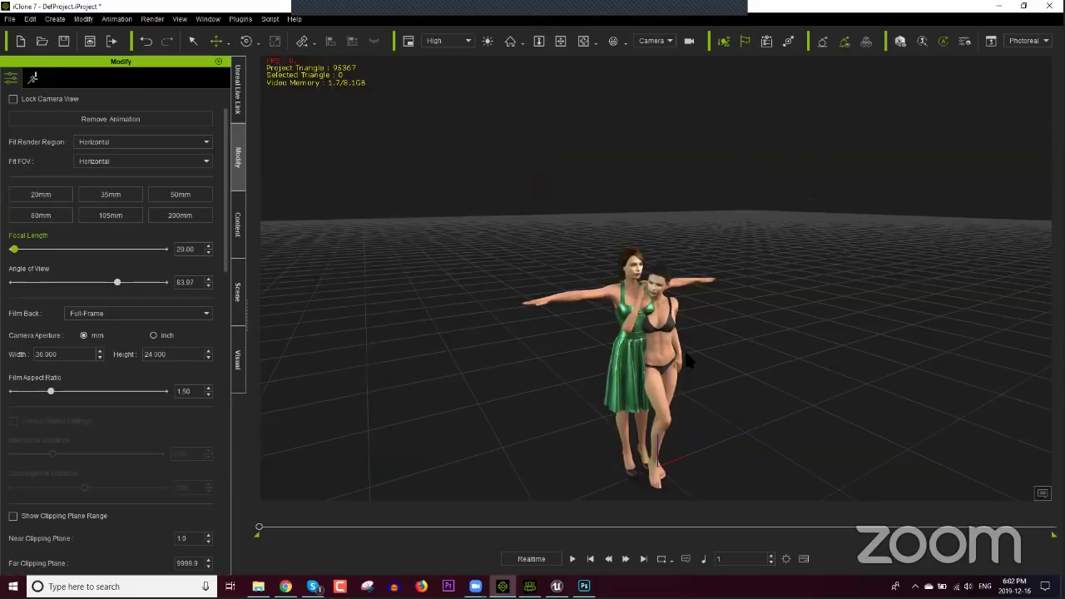
scroll(679, 387, up, 5)
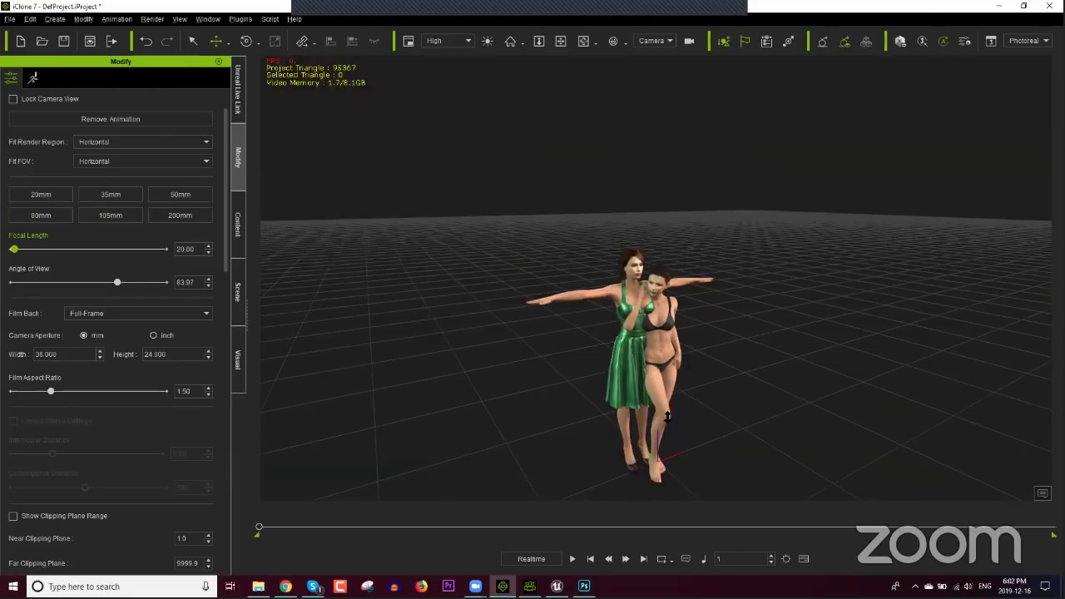
scroll(663, 363, down, 5)
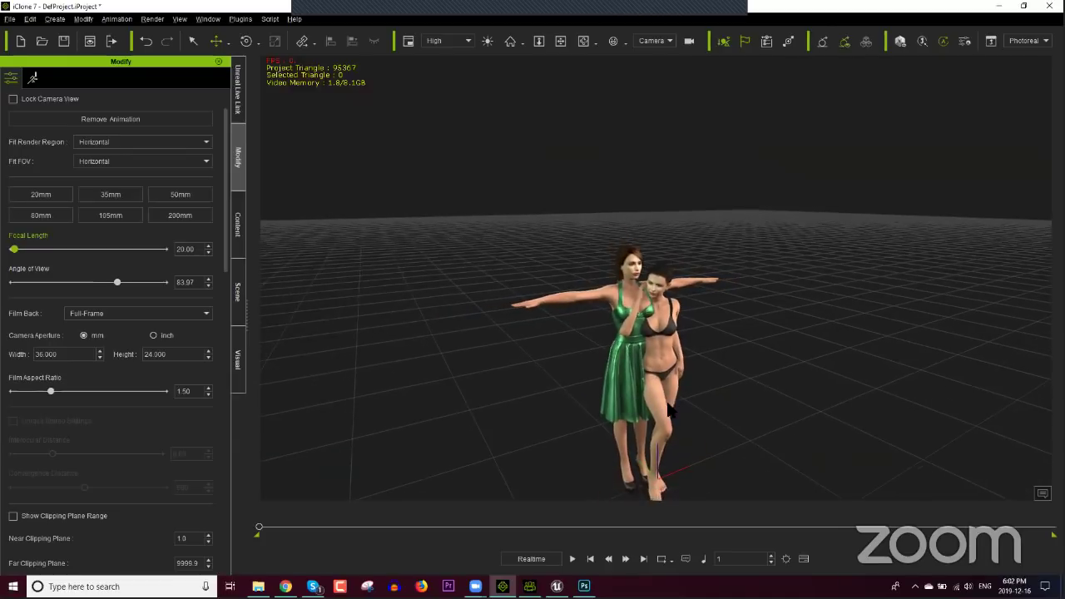
right_drag(582, 378, 630, 369)
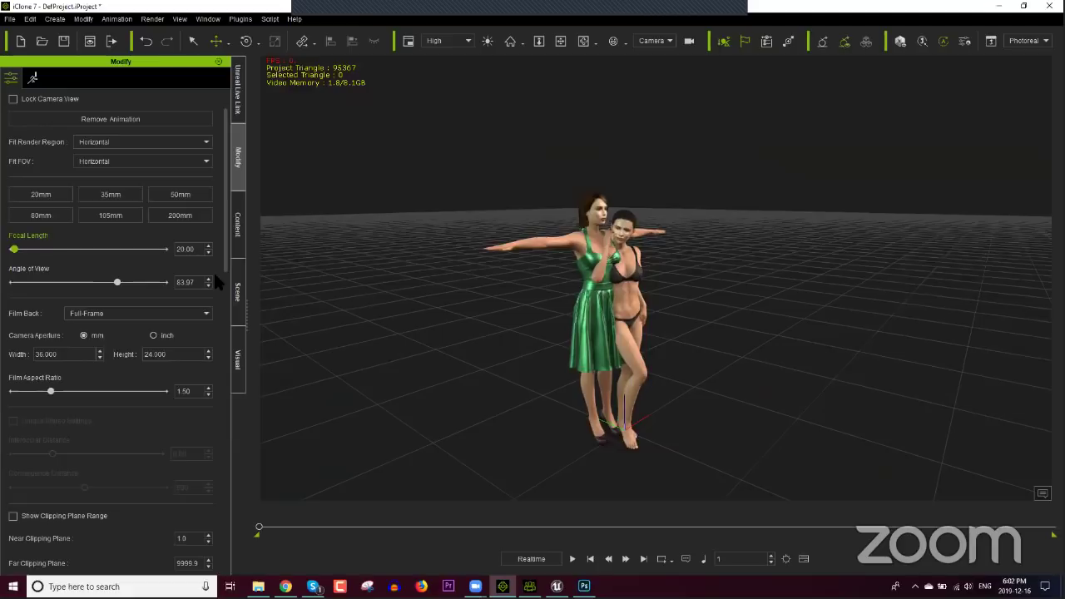
click(51, 192)
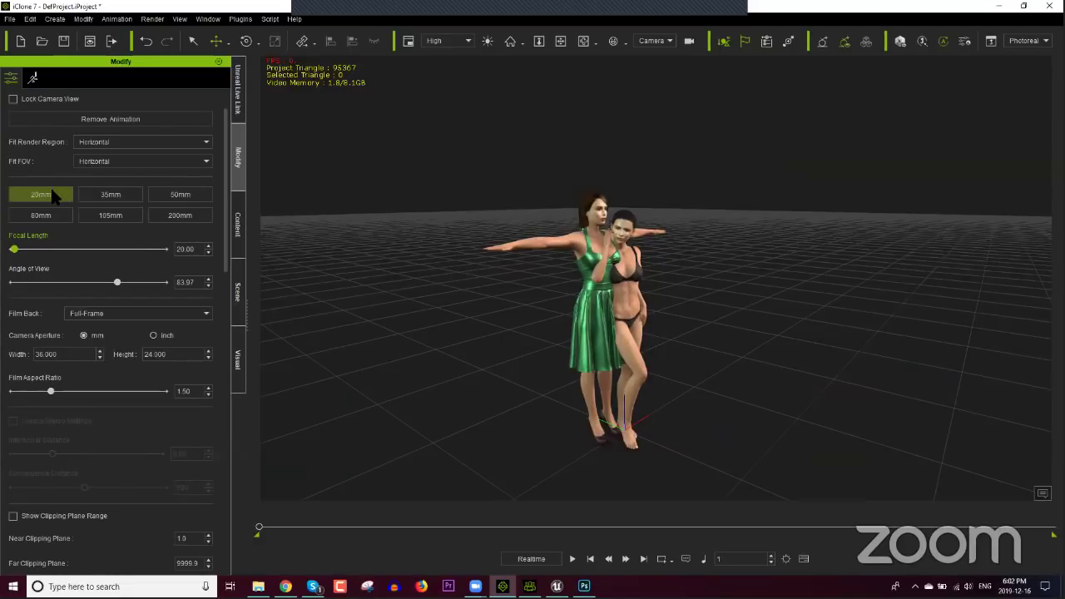
click(93, 194)
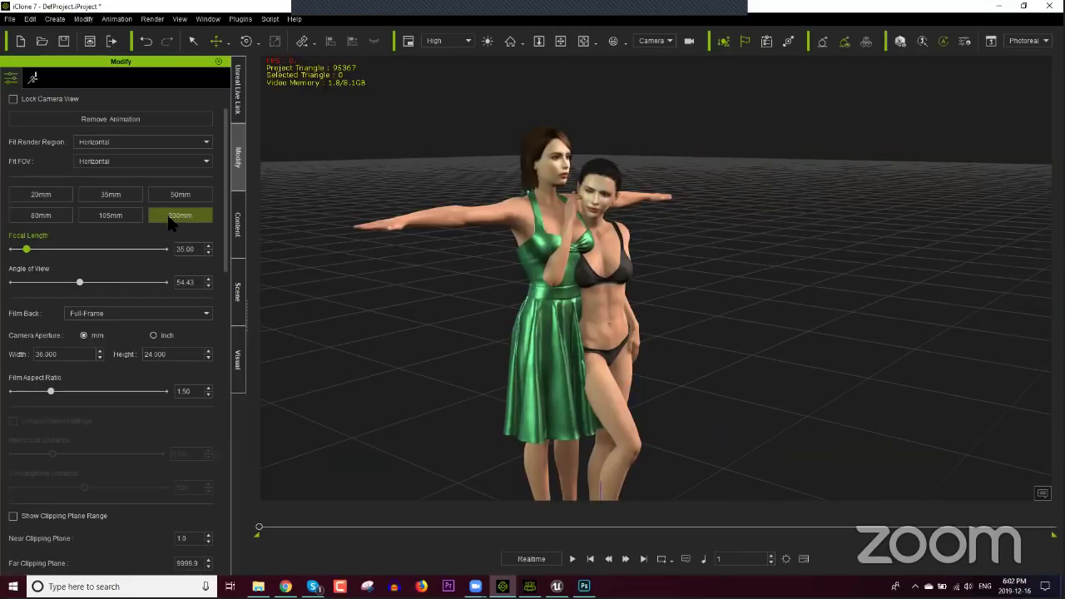
click(171, 218)
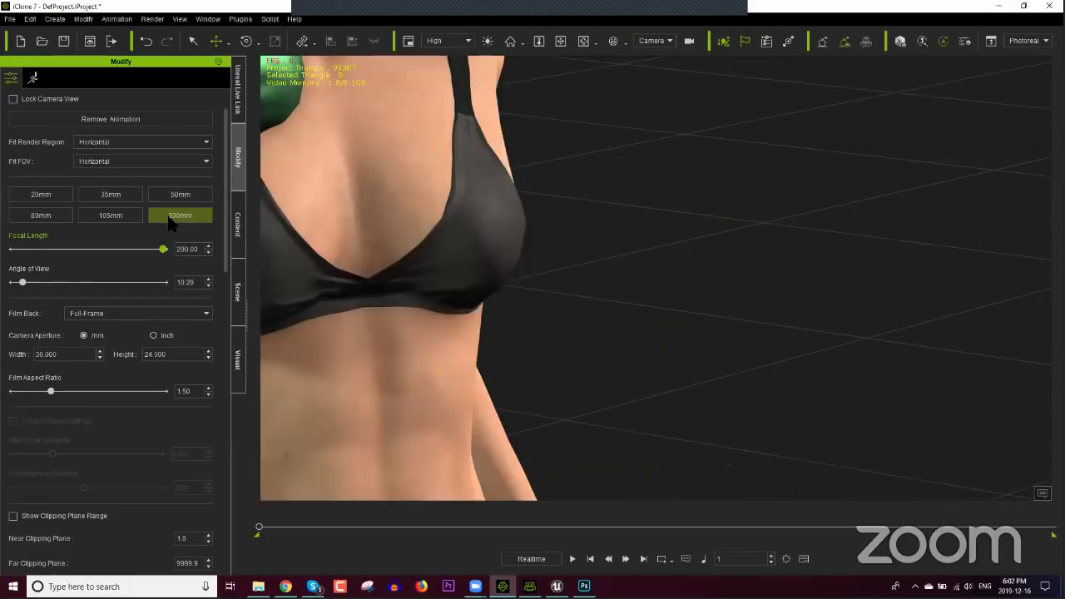
drag(416, 304, 444, 275)
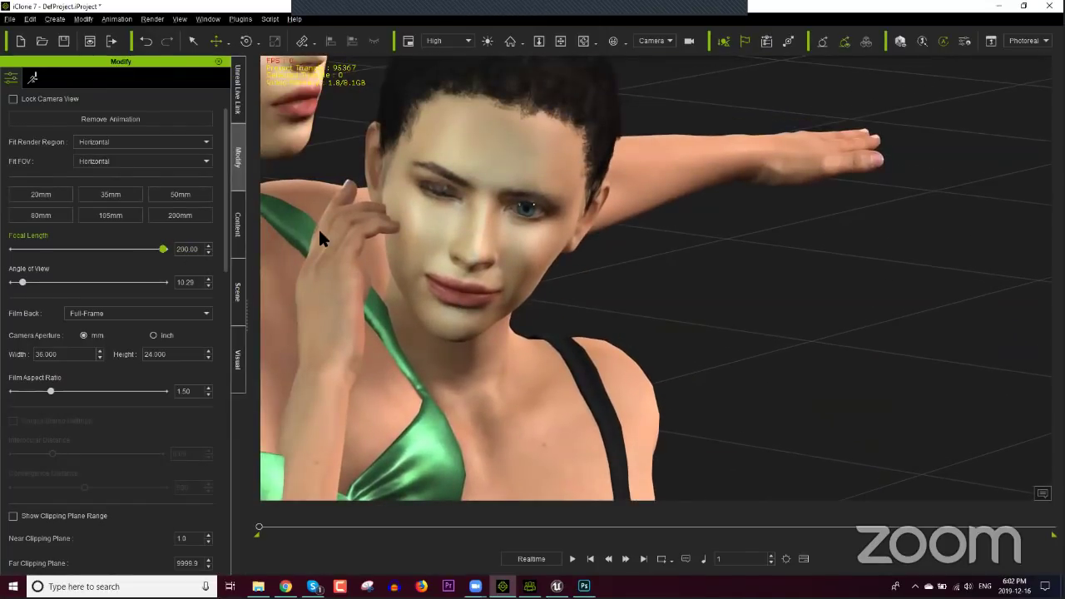
Step: Delete the green-clad and dark-haired characters, then apply the 35mm focal-length preset
drag(319, 232, 491, 349)
scroll(490, 349, down, 5)
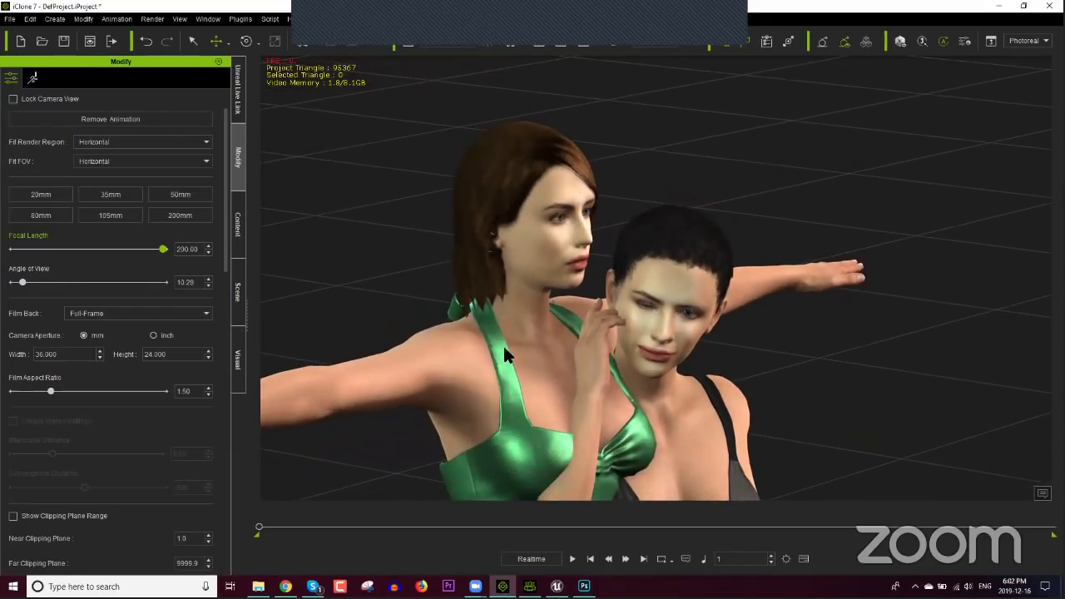
click(504, 349)
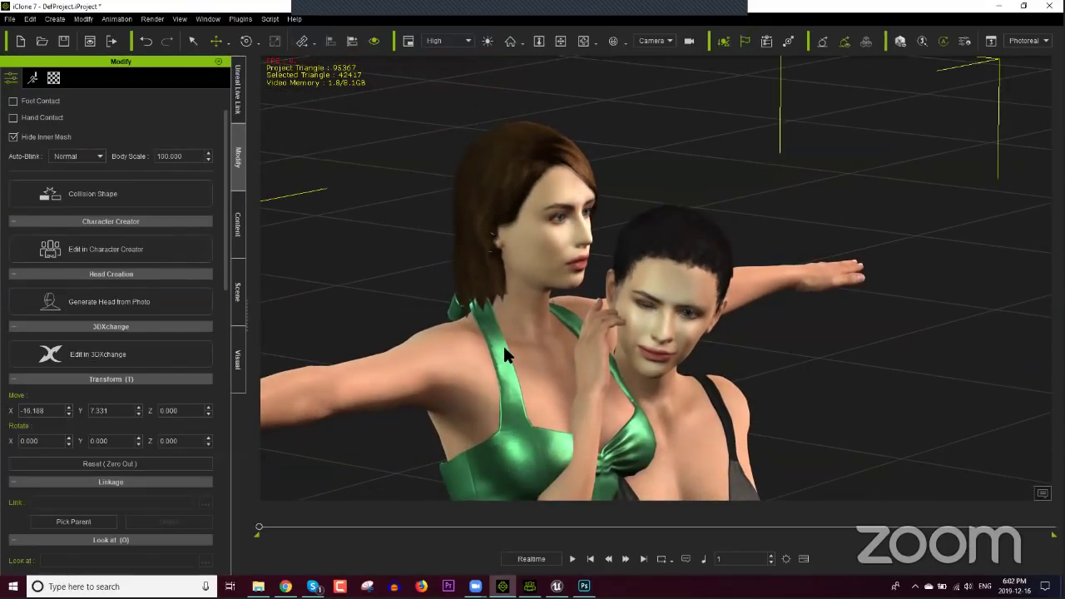
key(Delete)
click(672, 331)
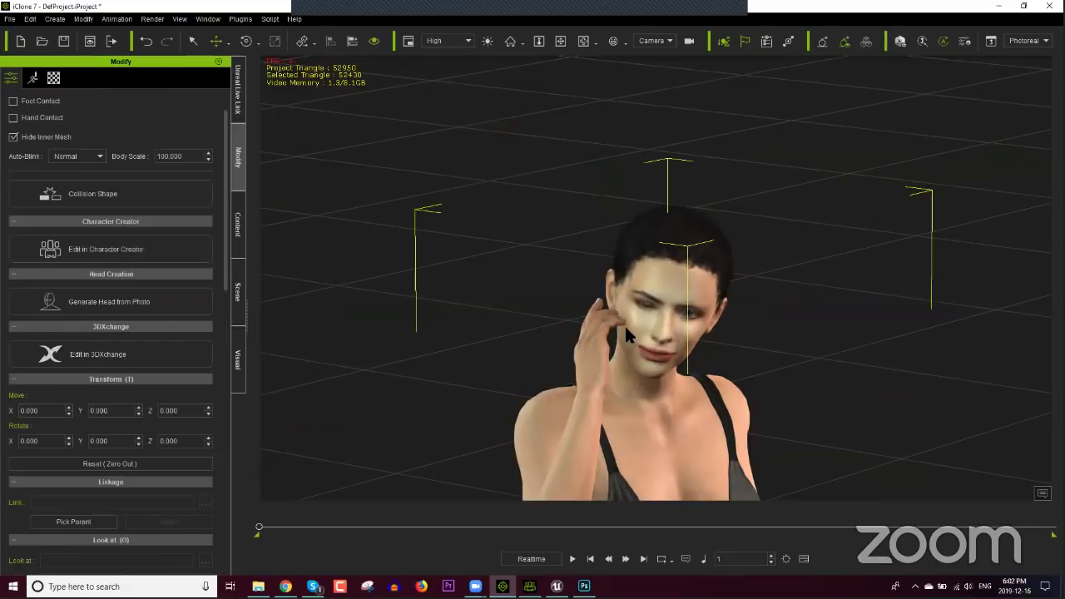
key(Delete)
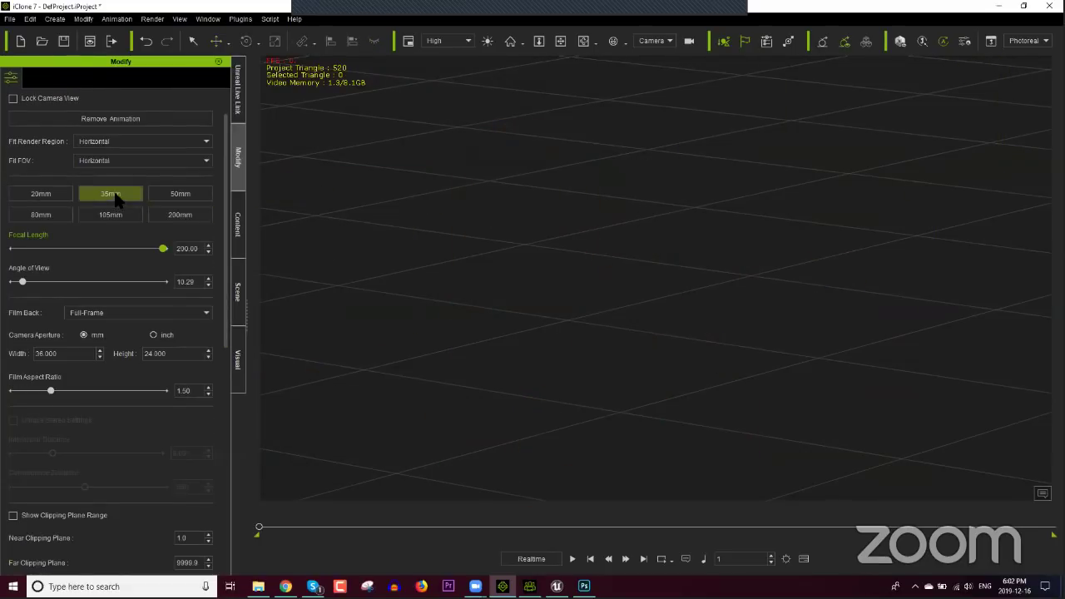
click(108, 195)
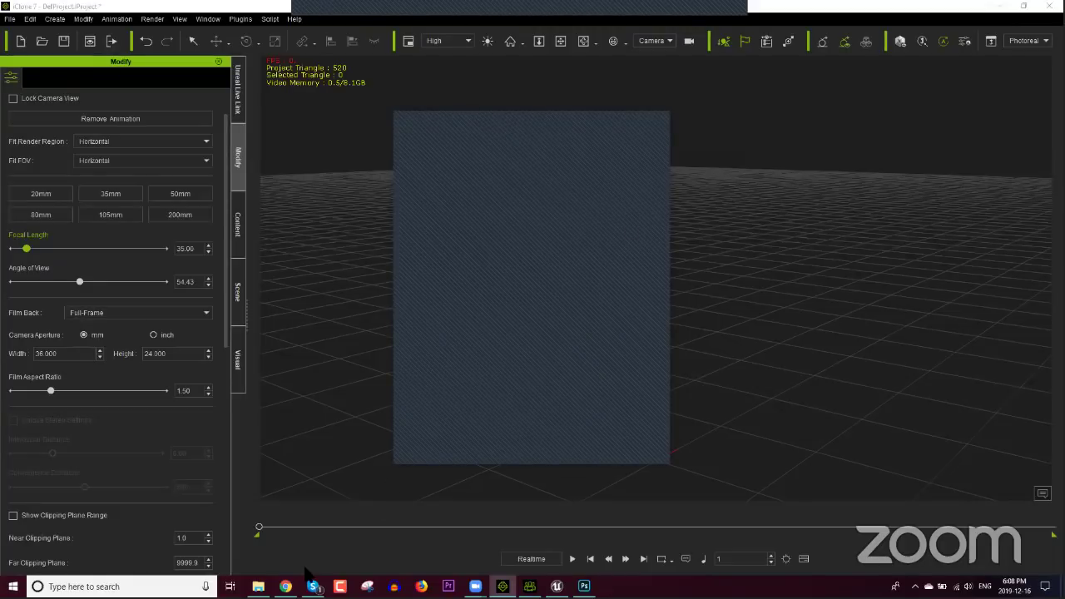
Step: Bring up Chrome and search the web for 'facefilter'
click(285, 586)
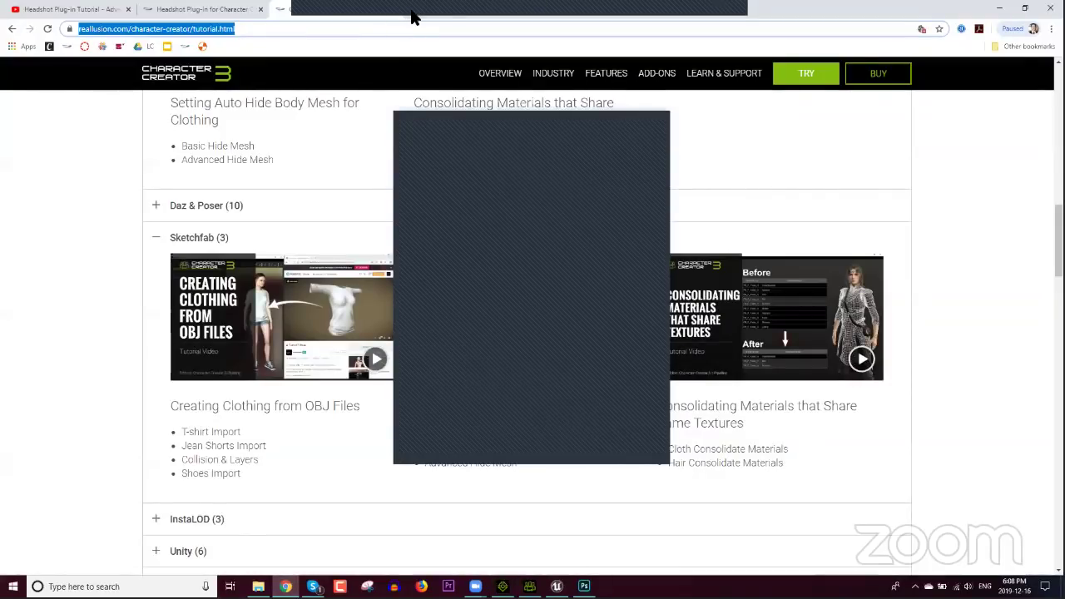
text(face)
key(Return)
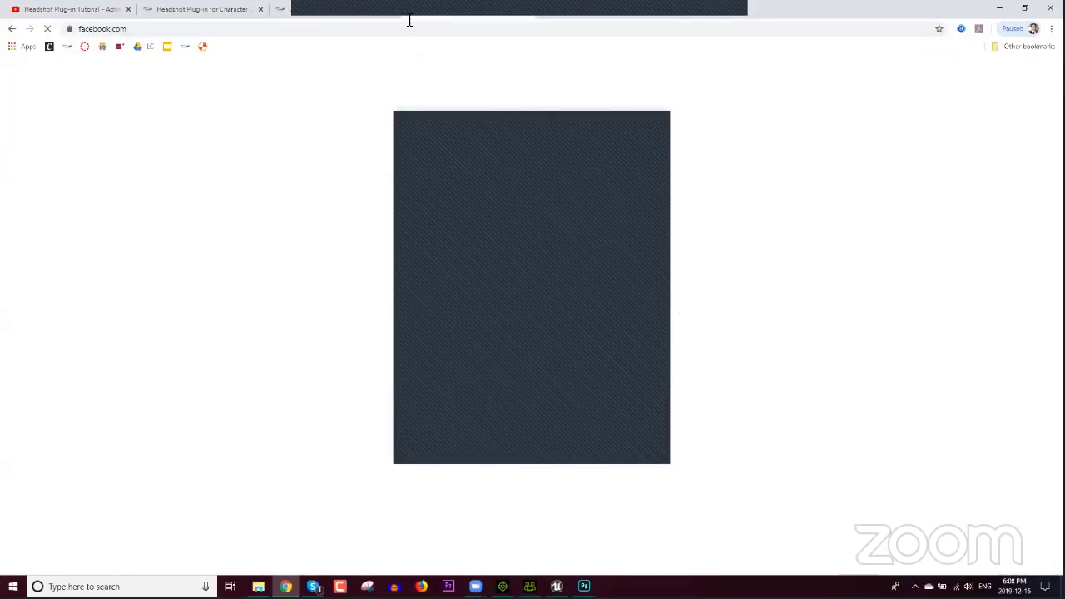
click(398, 28)
text(fac)
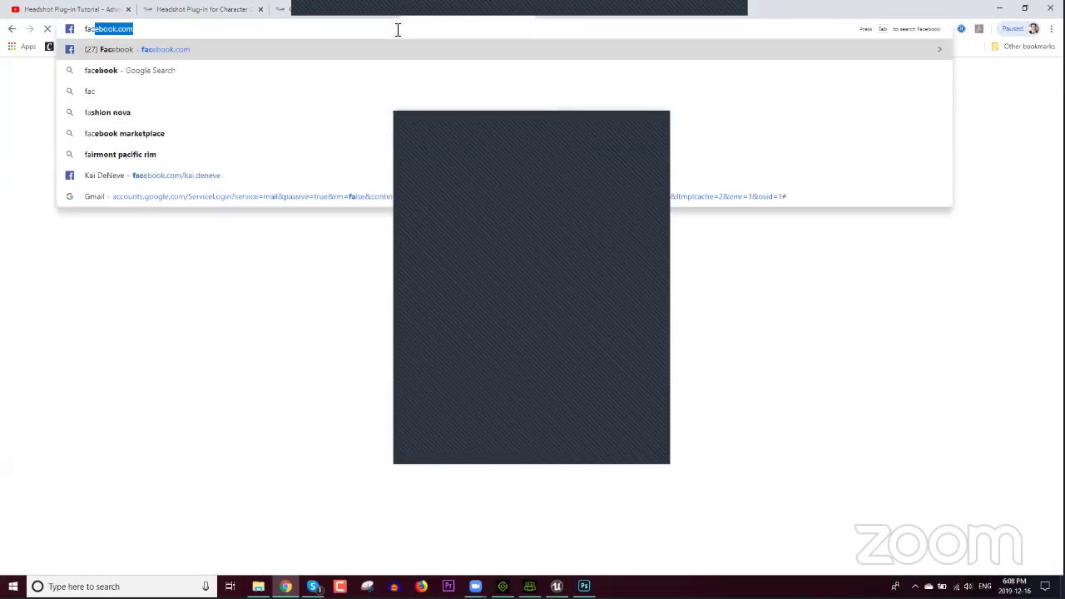
text(efilter)
key(Return)
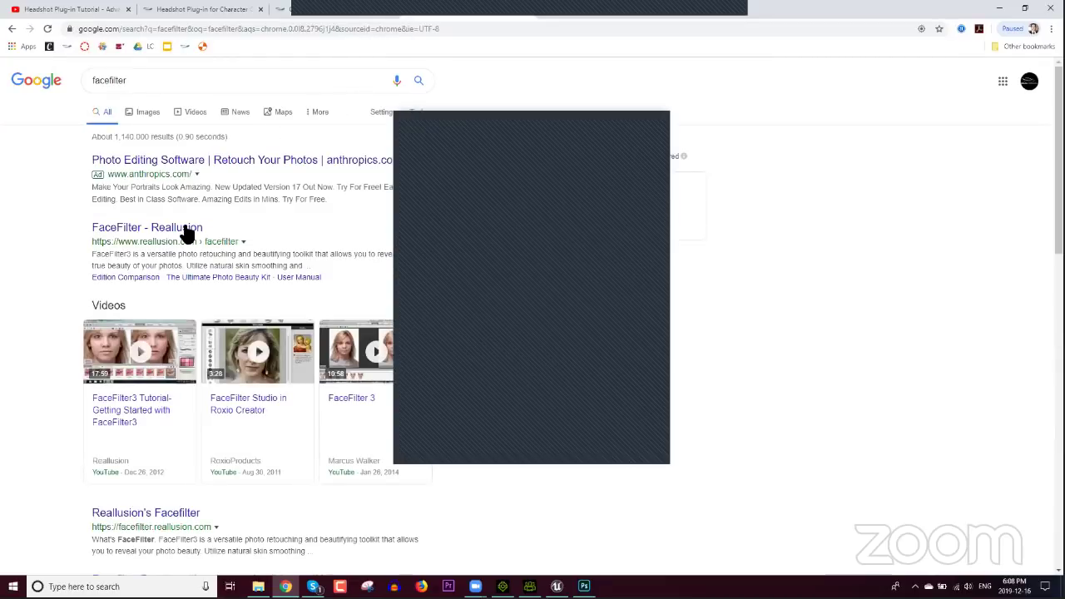
Step: Open the FaceFilter - Reallusion result and look over the FaceFilter3 product page
click(184, 228)
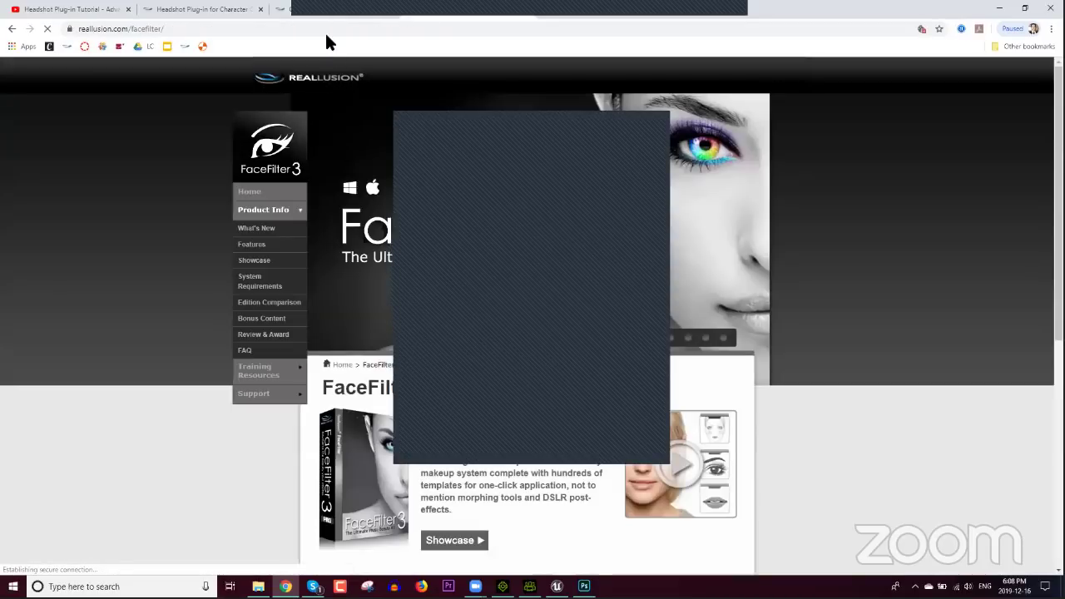
click(328, 31)
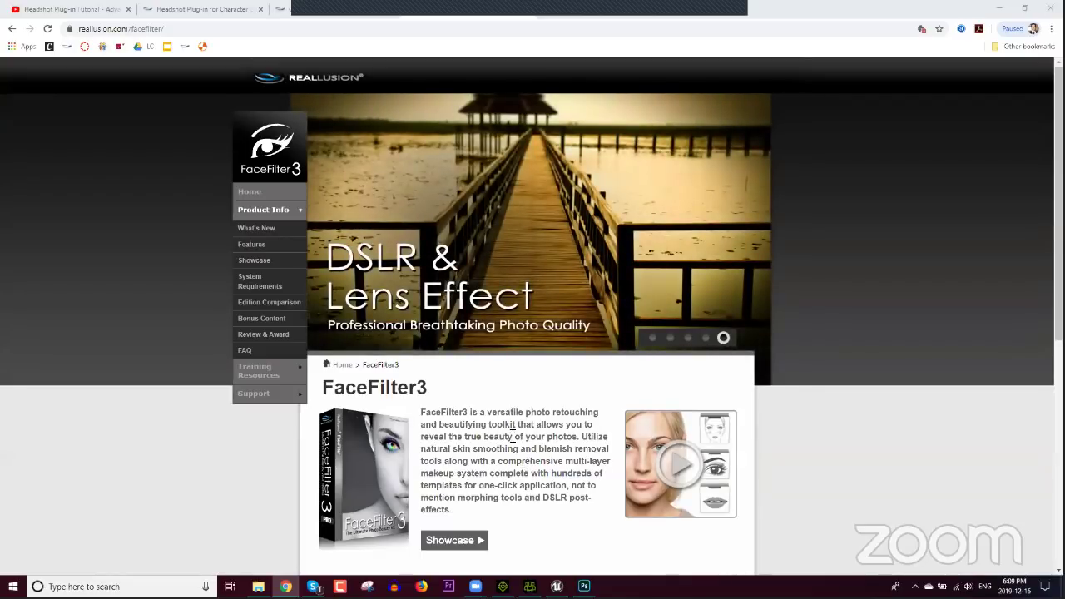
scroll(511, 453, down, 3)
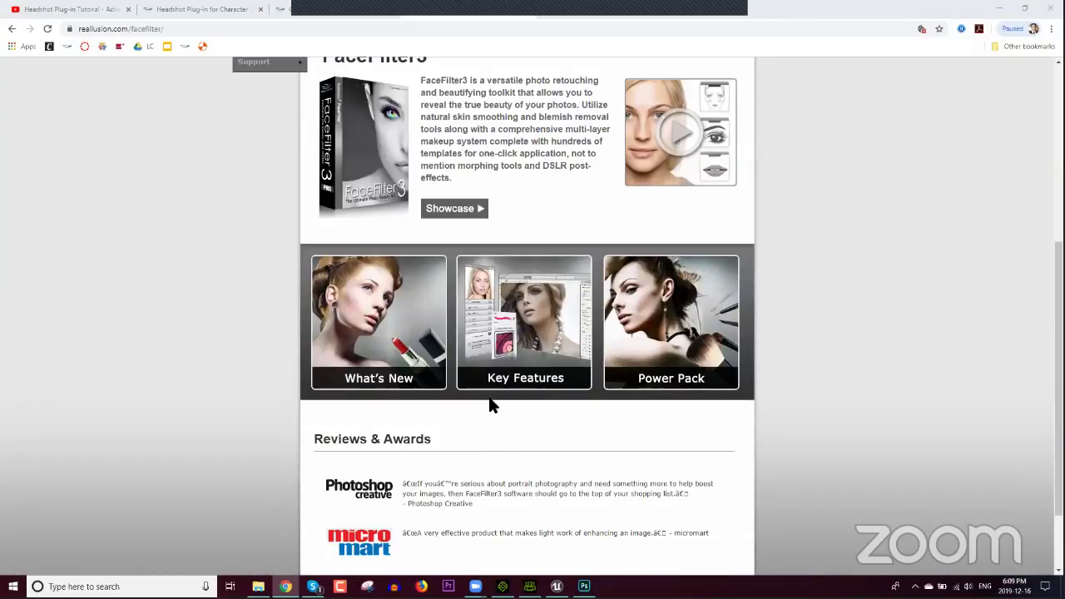
scroll(493, 396, up, 4)
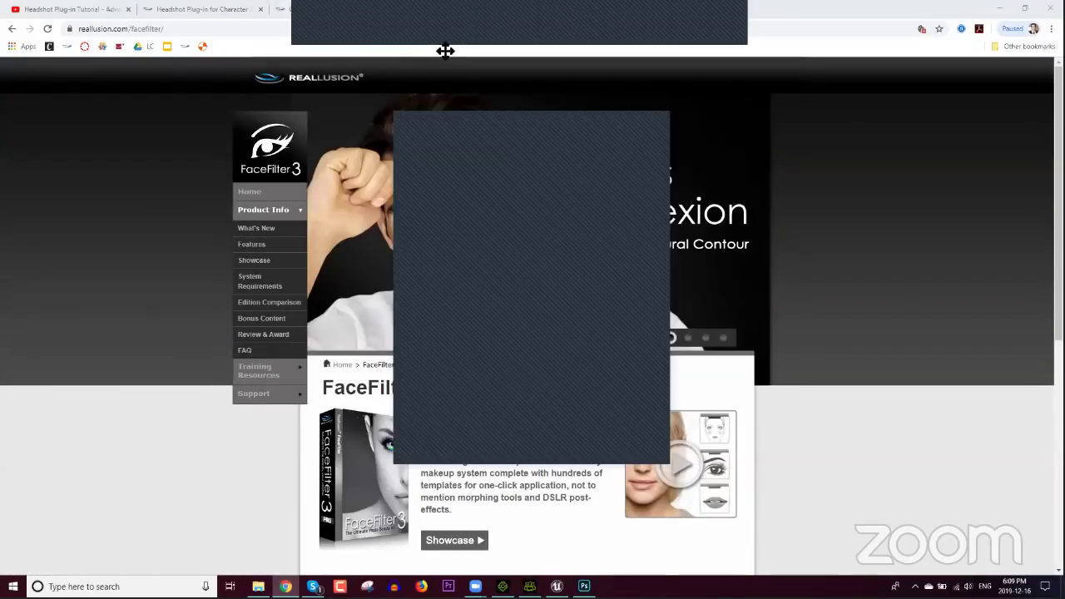
drag(445, 50, 502, 6)
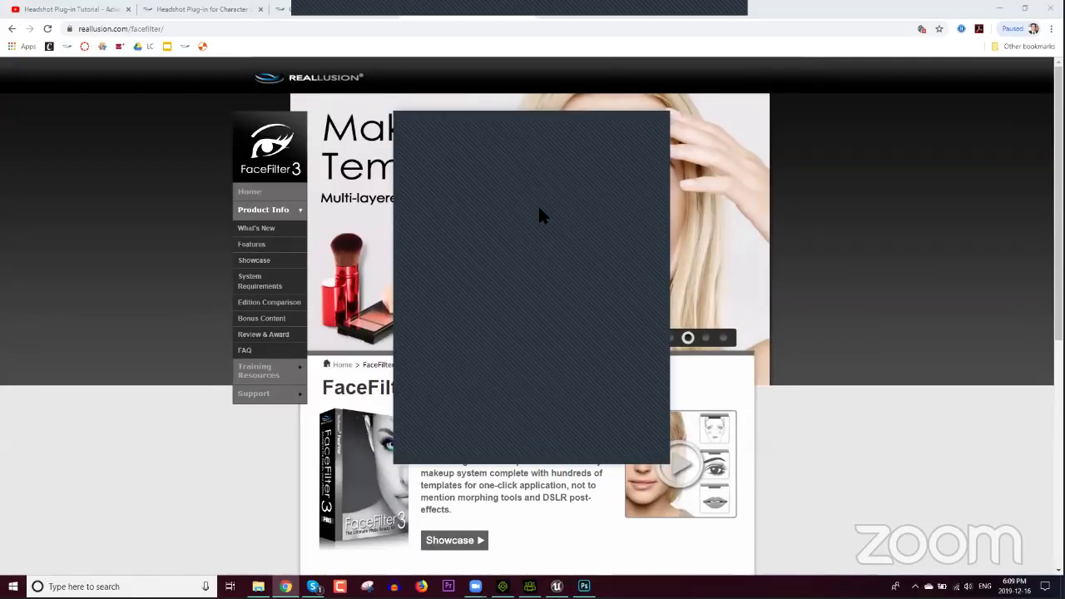
Step: Back in Character Creator, zoom to the face and select the Old Face Blend Mask thumbnail
click(529, 586)
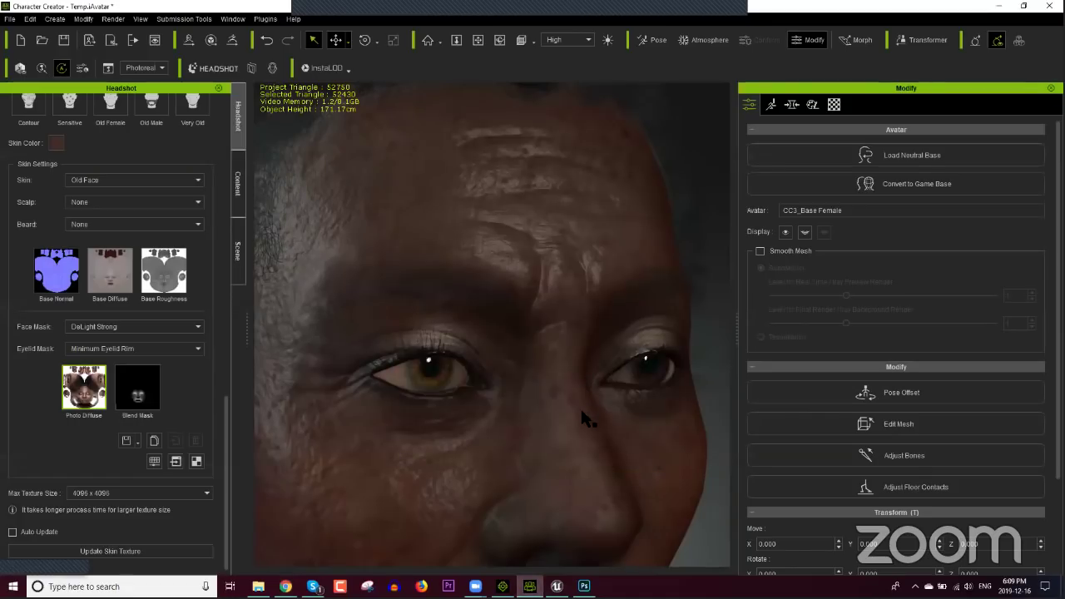
scroll(540, 399, down, 5)
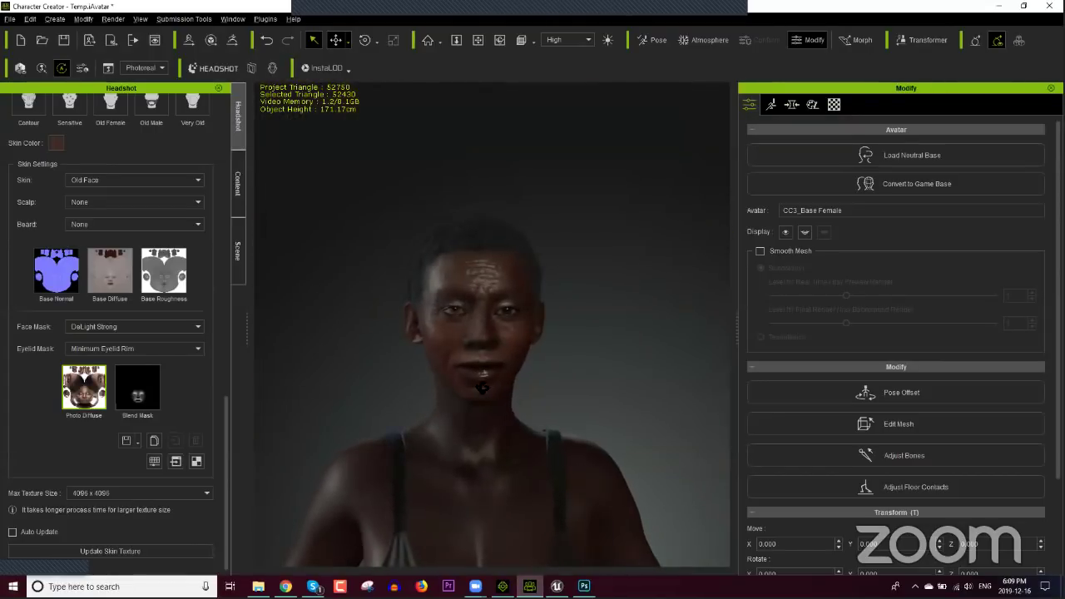
scroll(488, 387, up, 5)
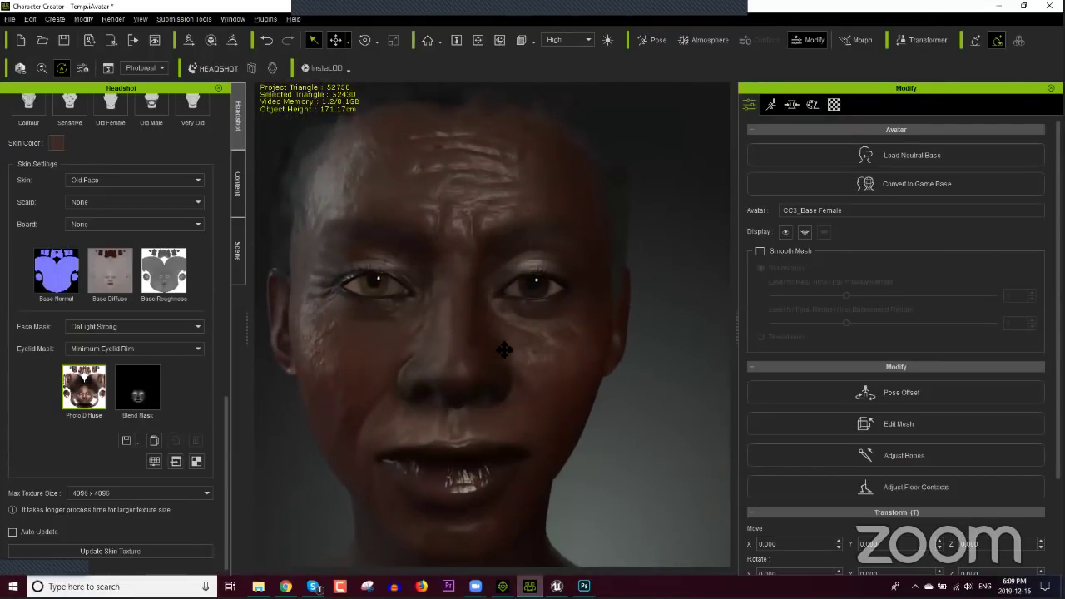
scroll(535, 361, up, 3)
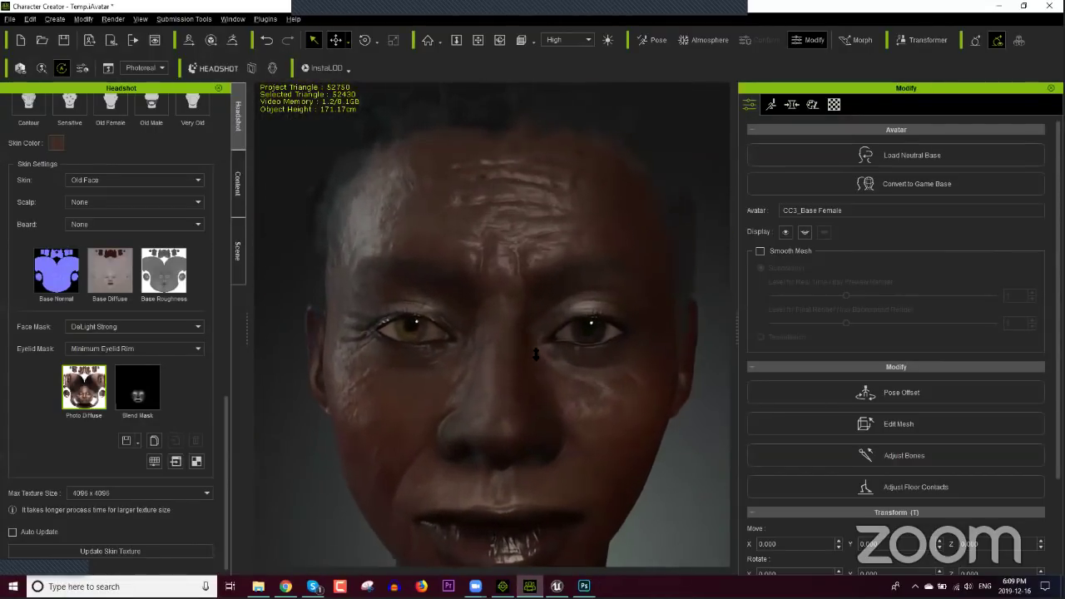
click(137, 388)
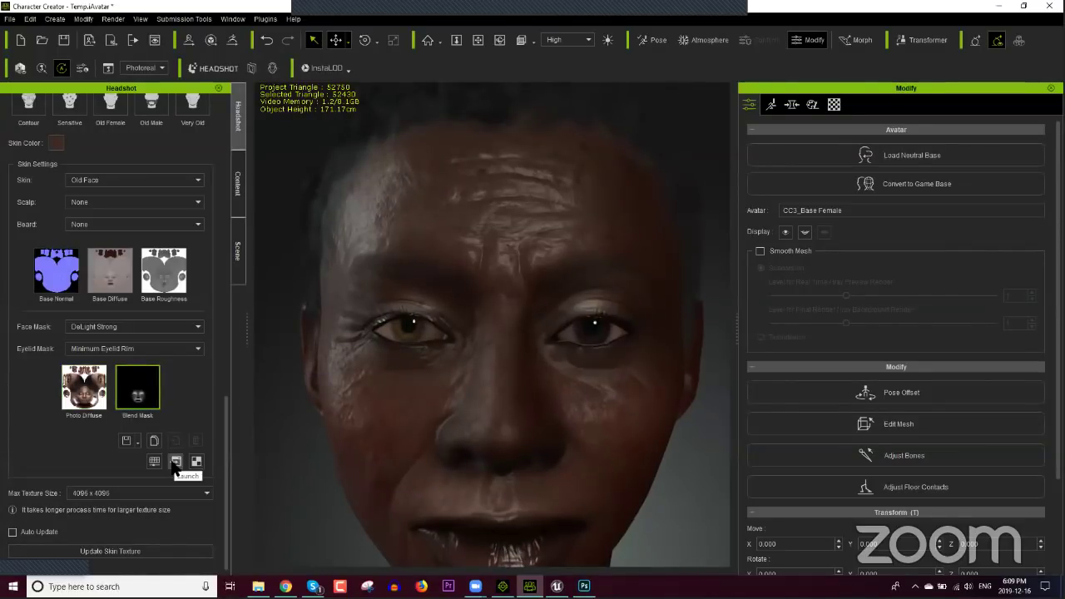
Step: Open the Blend Mask in Photoshop and paint white over its forehead with an enlarged brush
click(175, 462)
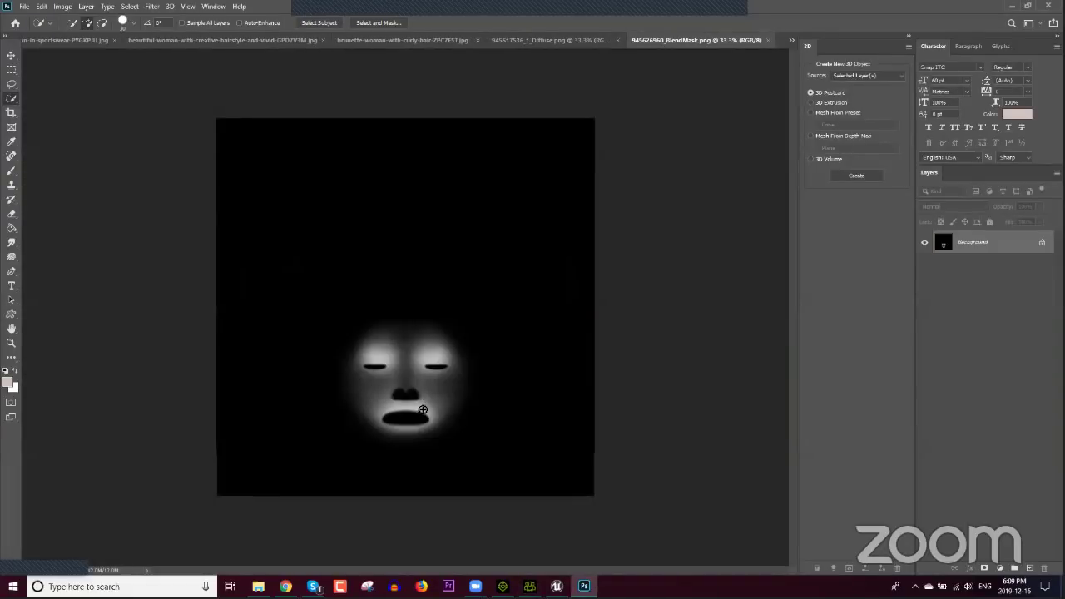
alt+scroll(430, 391, up, 5)
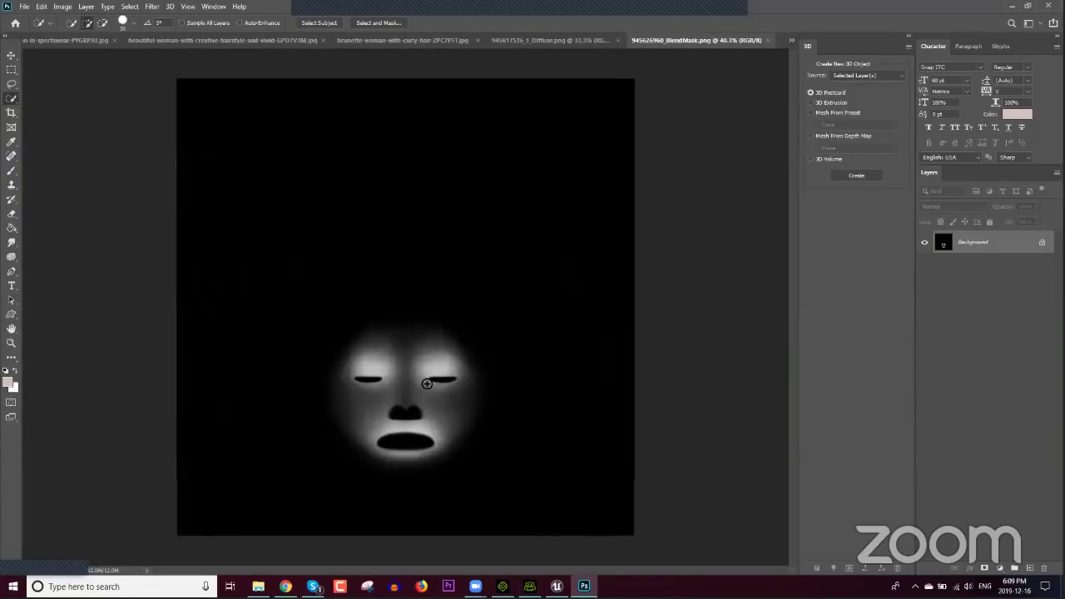
alt+scroll(431, 387, up, 2)
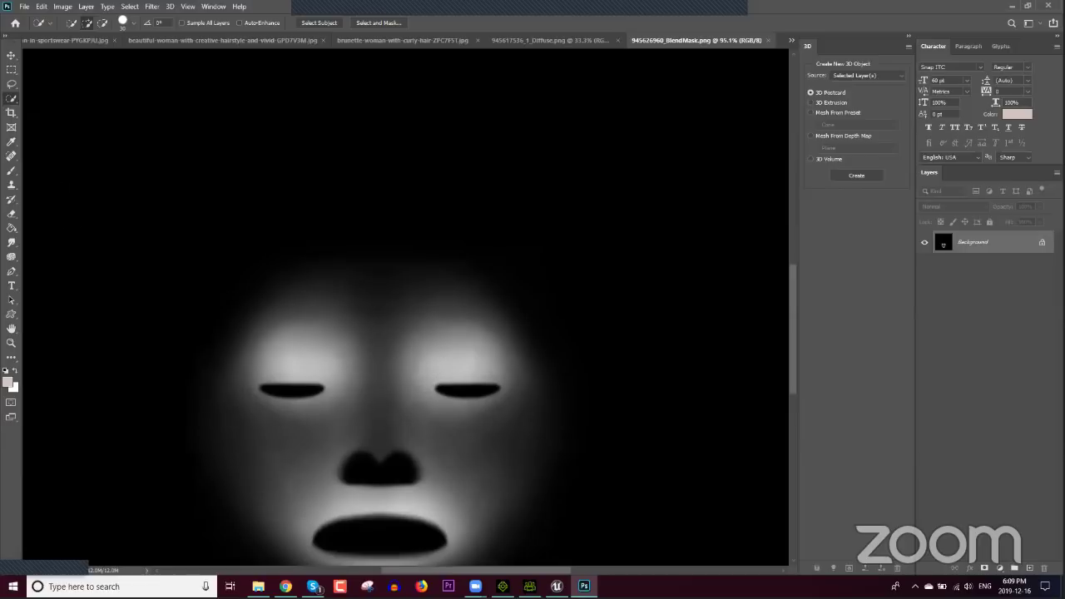
click(12, 170)
click(9, 379)
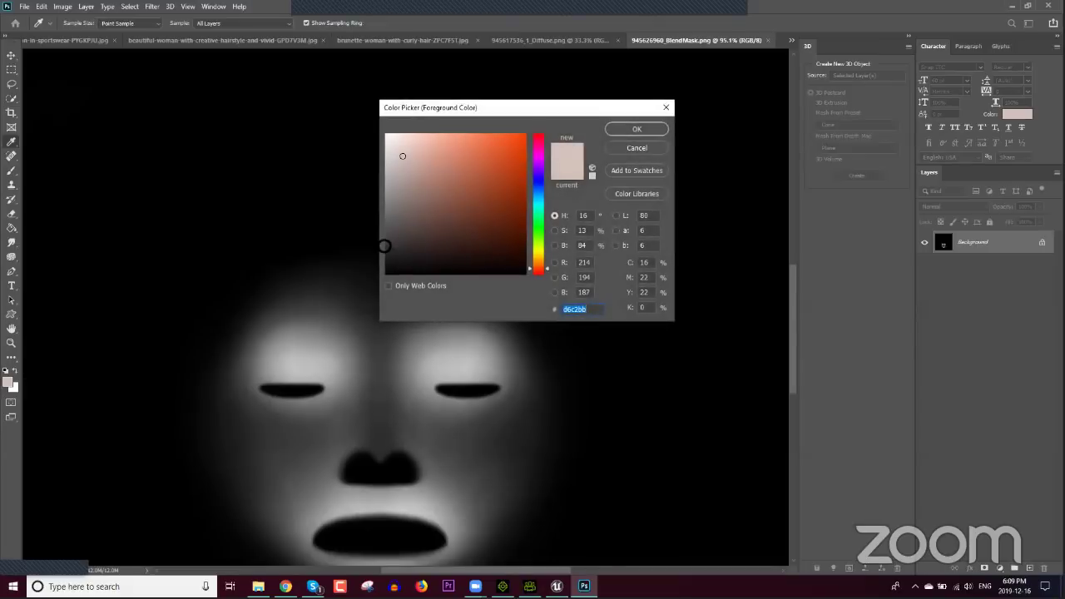
click(387, 133)
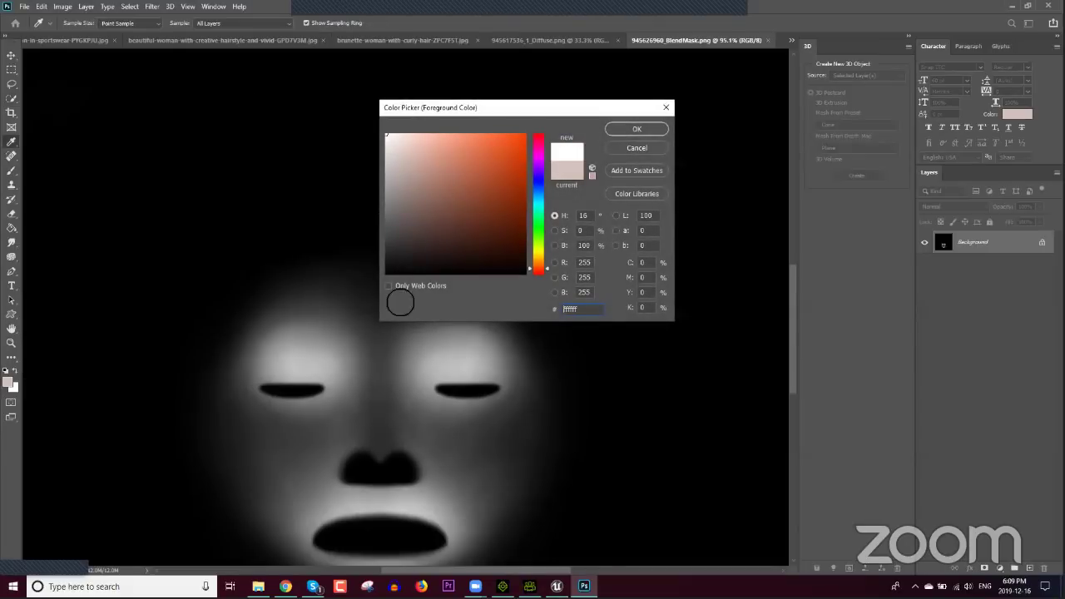
key(Return)
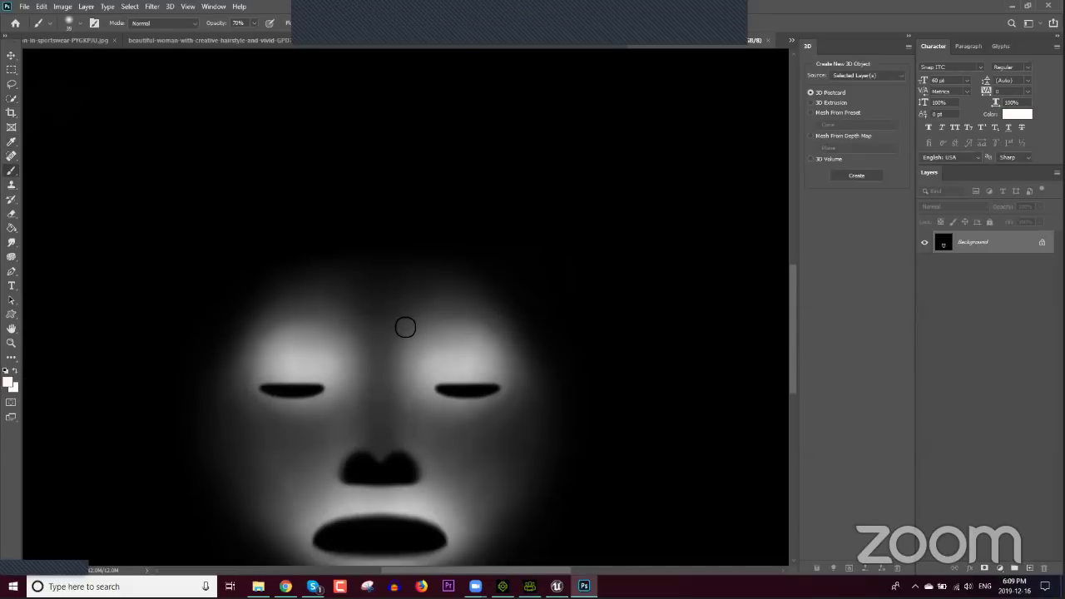
key(bracketright)
key(bracketright)
key(bracketright)
key(bracketright)
key(bracketright)
key(bracketright)
key(bracketright)
key(bracketright)
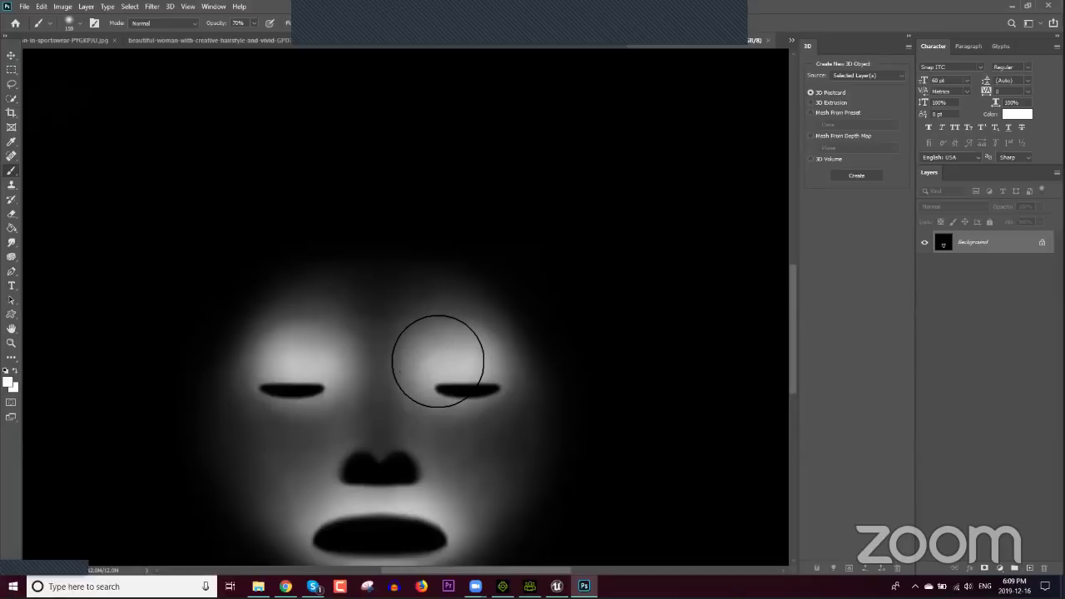
mouse_move(432, 349)
mouse_down()
mouse_move(473, 329)
mouse_move(480, 297)
mouse_move(441, 269)
mouse_move(377, 266)
mouse_move(314, 293)
mouse_move(316, 311)
mouse_move(421, 311)
mouse_move(341, 295)
mouse_move(362, 318)
mouse_move(433, 300)
mouse_move(416, 293)
mouse_move(385, 348)
mouse_move(306, 316)
mouse_move(298, 300)
mouse_move(318, 257)
mouse_move(380, 238)
mouse_move(443, 247)
mouse_move(474, 281)
mouse_move(464, 306)
mouse_up()
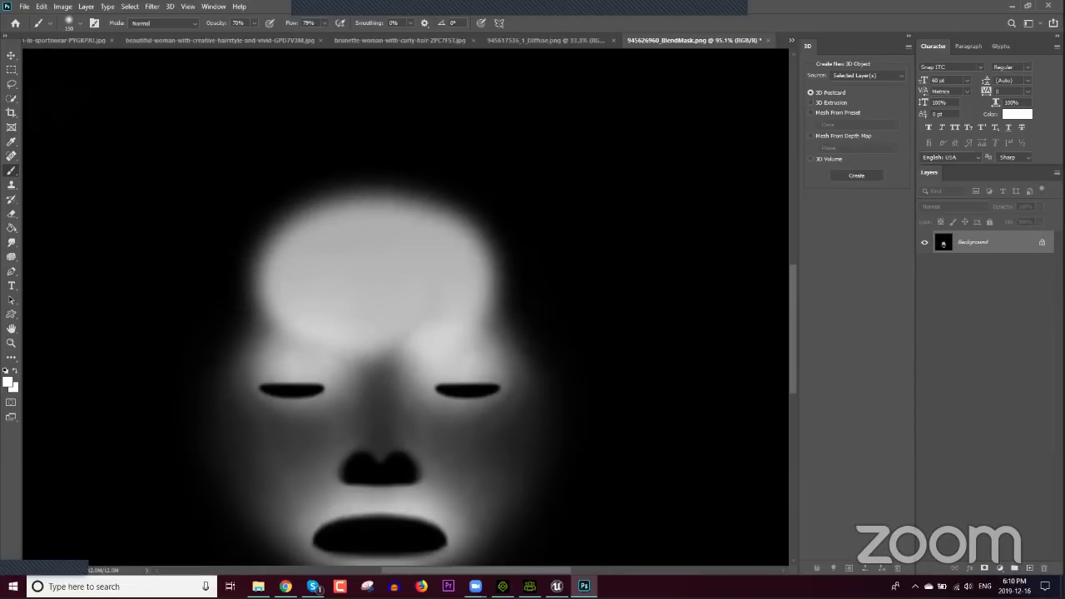
Step: Pick the Photo Diffuse texture in Character Creator and return to Photoshop
click(529, 586)
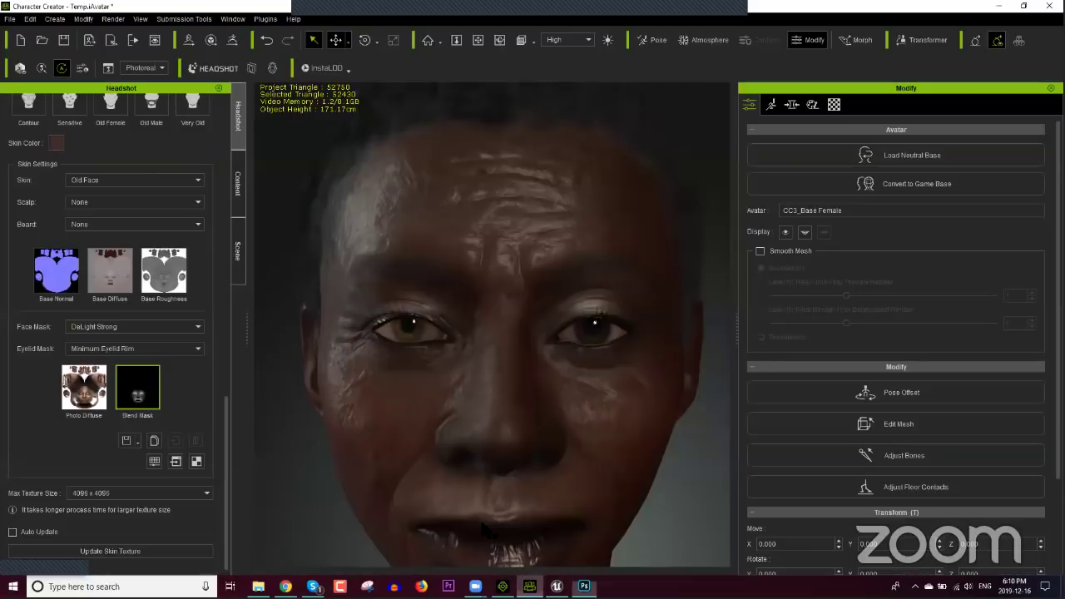
click(84, 387)
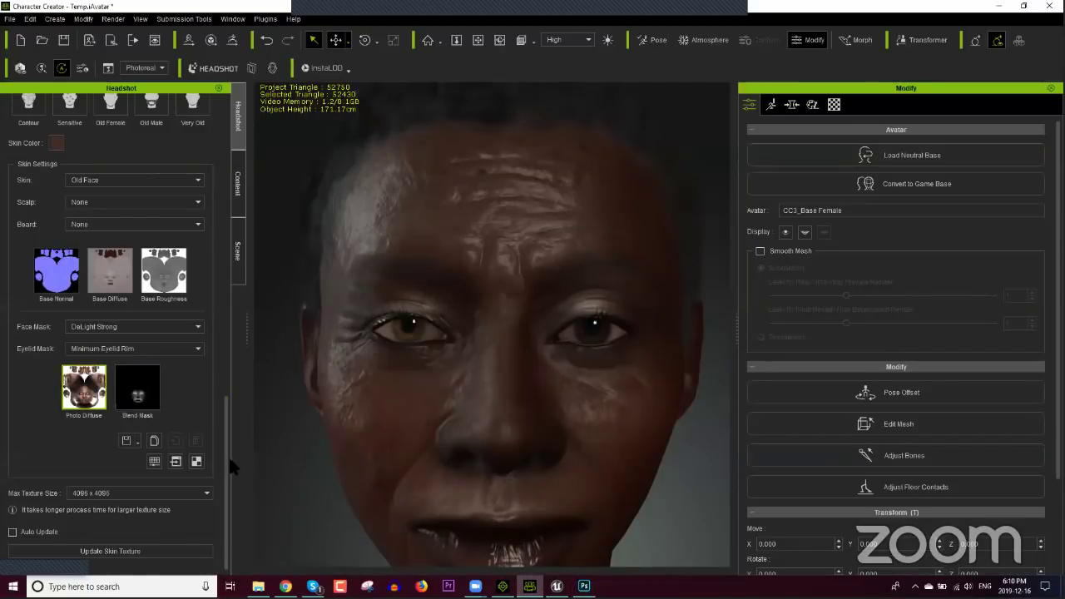
key(alt+Tab)
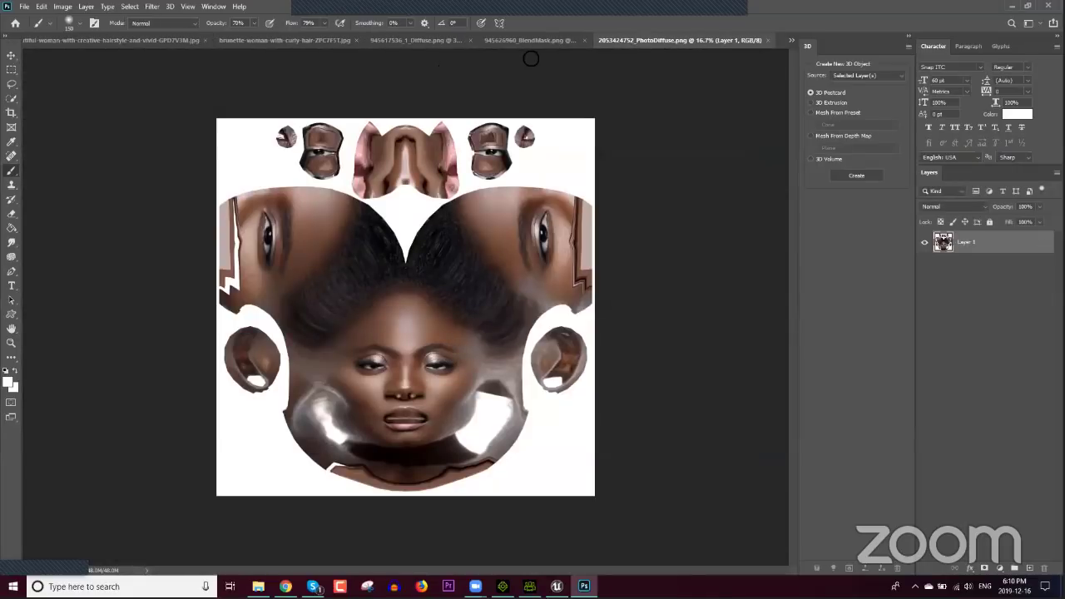
Step: Close the Diffuse file and the reference photos, choosing not to save changes
click(468, 40)
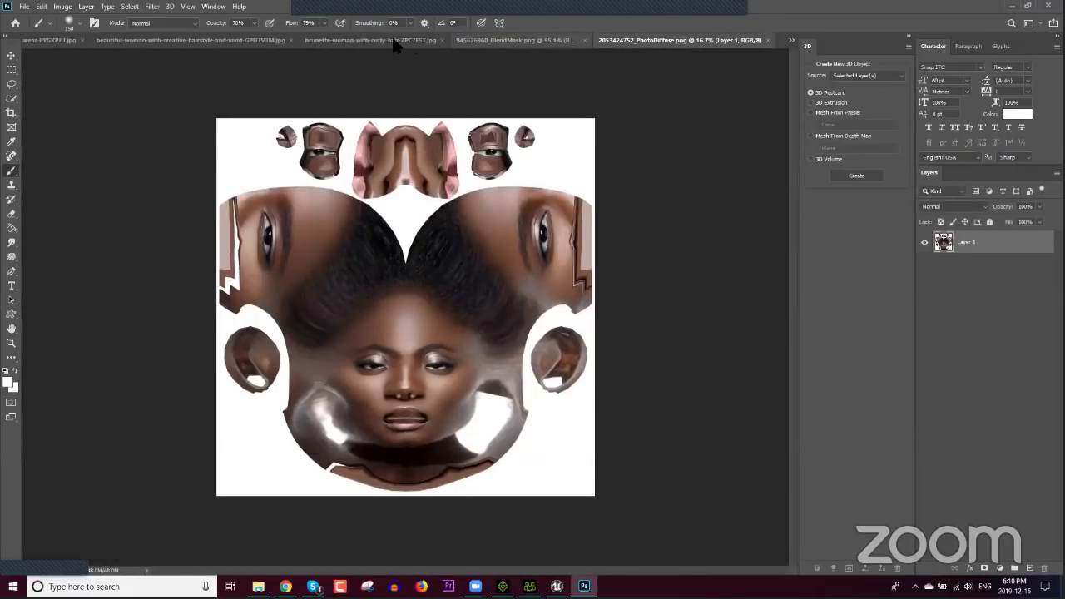
click(441, 40)
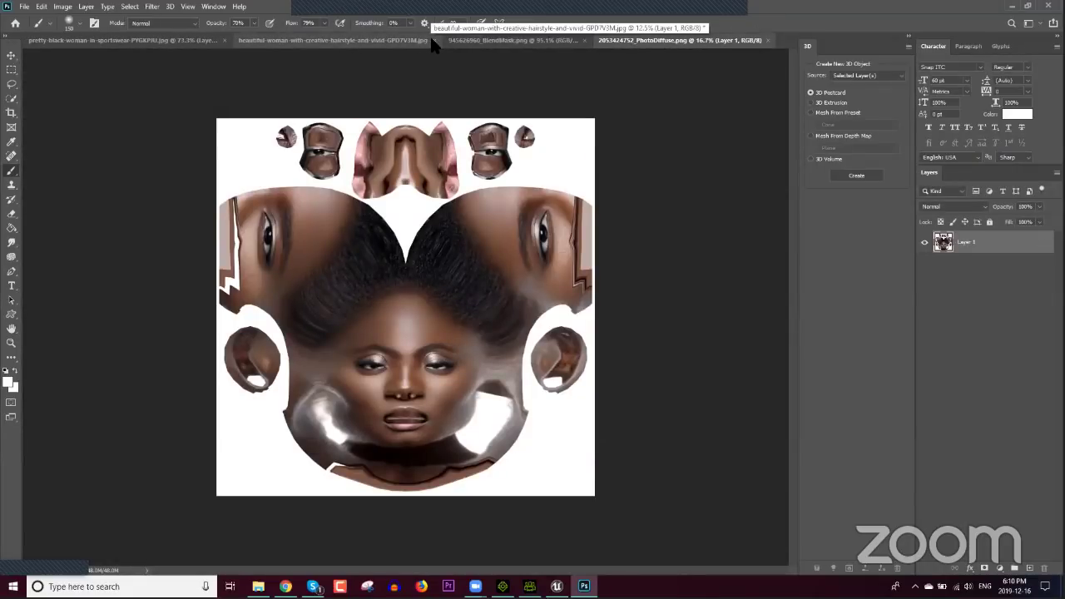
click(291, 41)
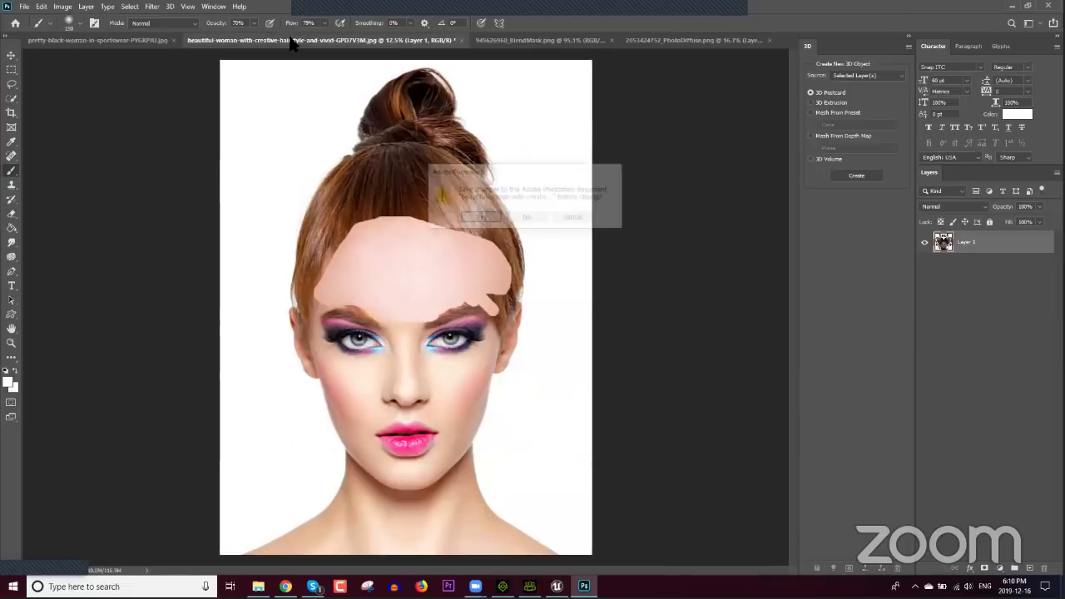
click(526, 218)
click(232, 40)
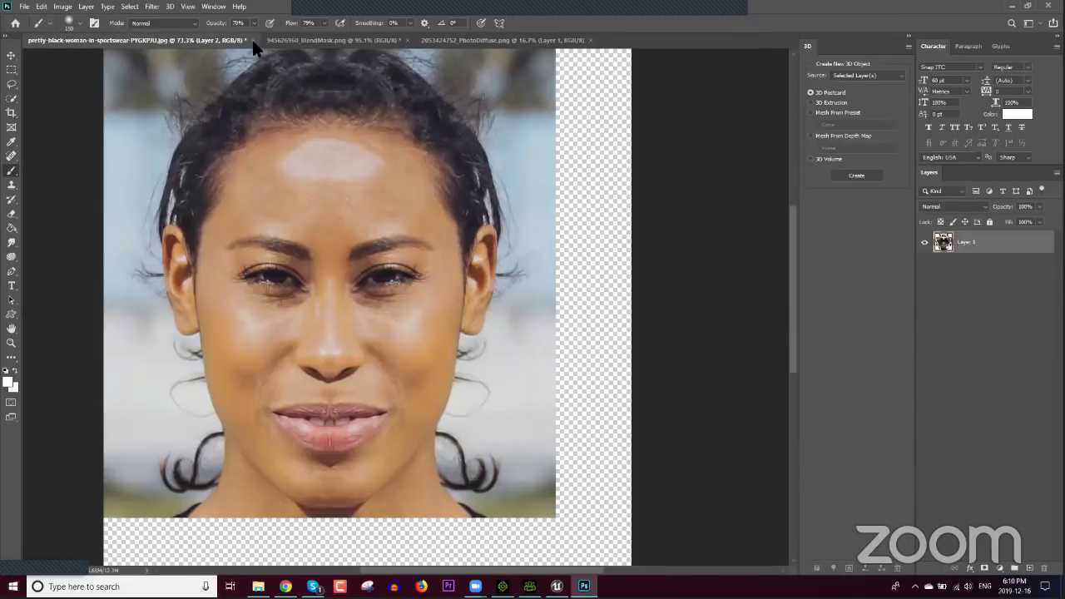
click(248, 39)
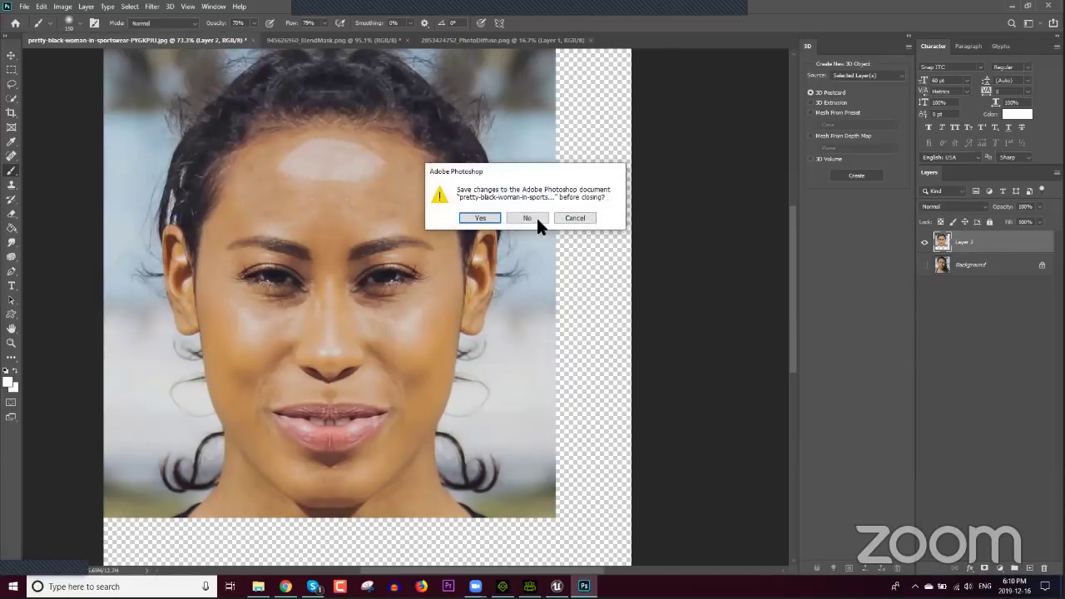
click(525, 219)
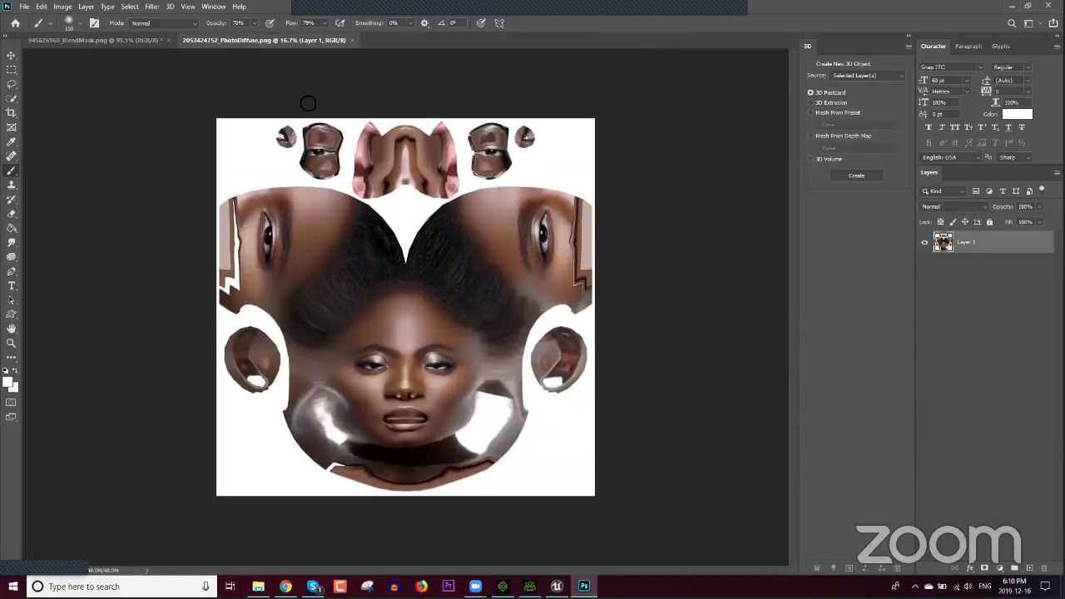
Step: Copy the PhotoDiffuse layer into the 945626960_BlendMask.png document and switch to the Move tool
click(114, 43)
click(261, 41)
drag(980, 246, 475, 350)
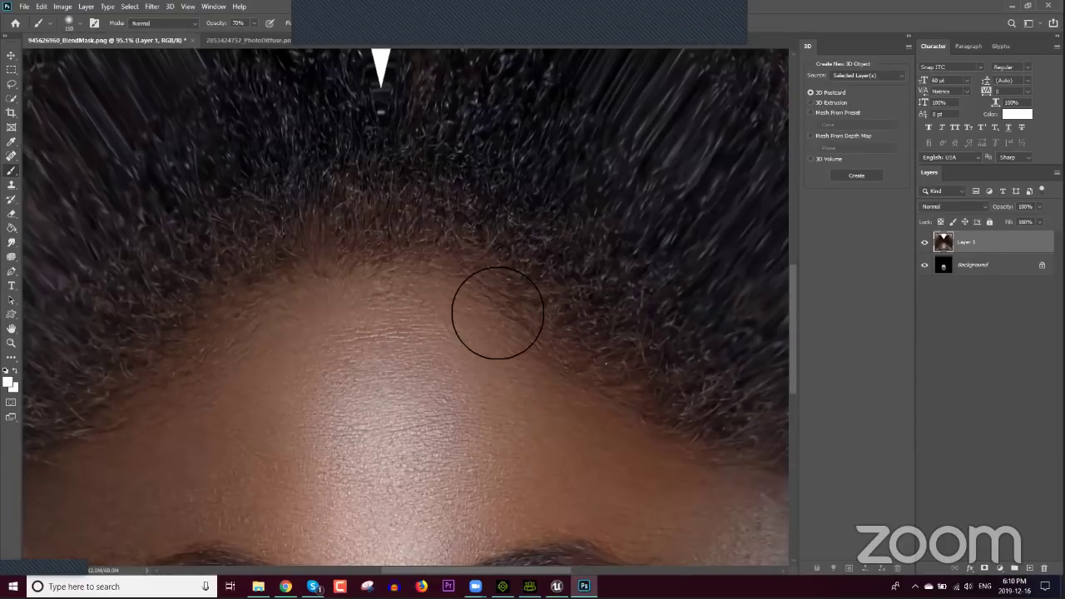
key(v)
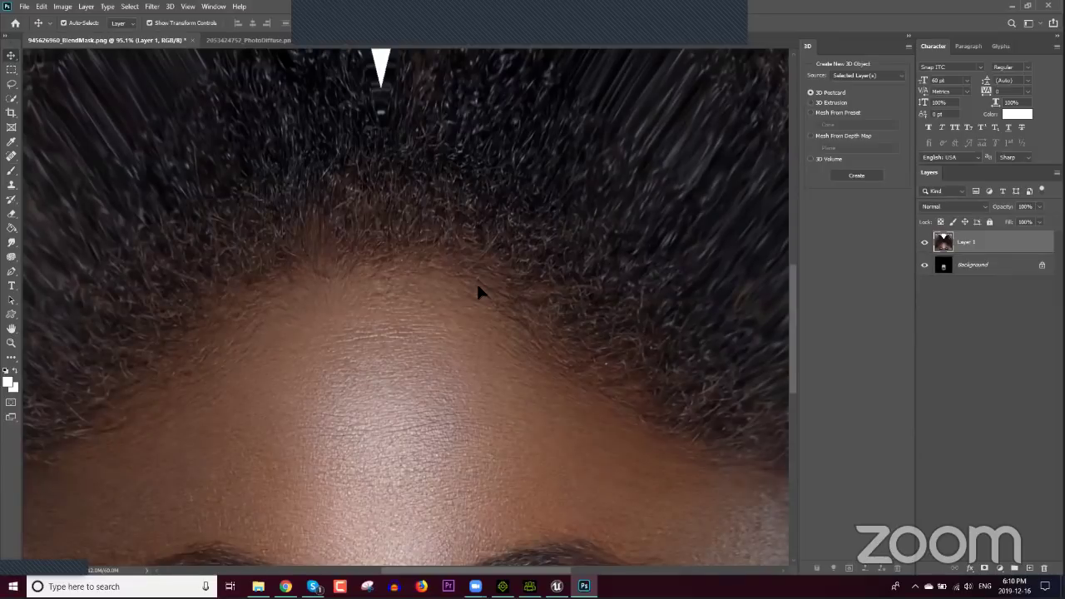
alt+scroll(478, 291, down, 8)
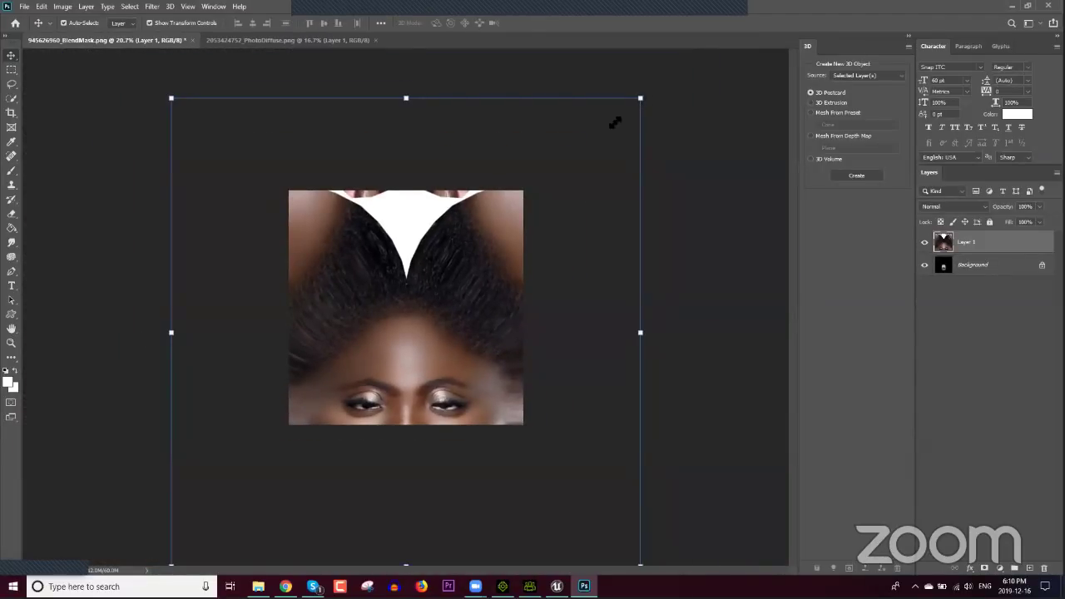
Step: Scale and align the pasted face texture to the mask canvas and make it partly transparent
drag(615, 123, 501, 202)
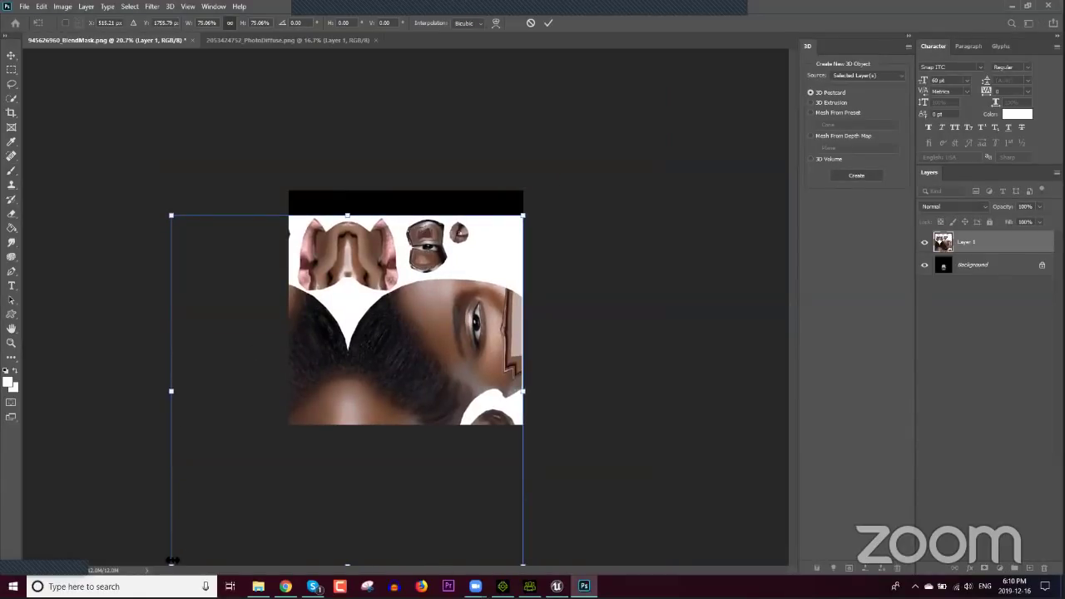
drag(172, 562, 262, 405)
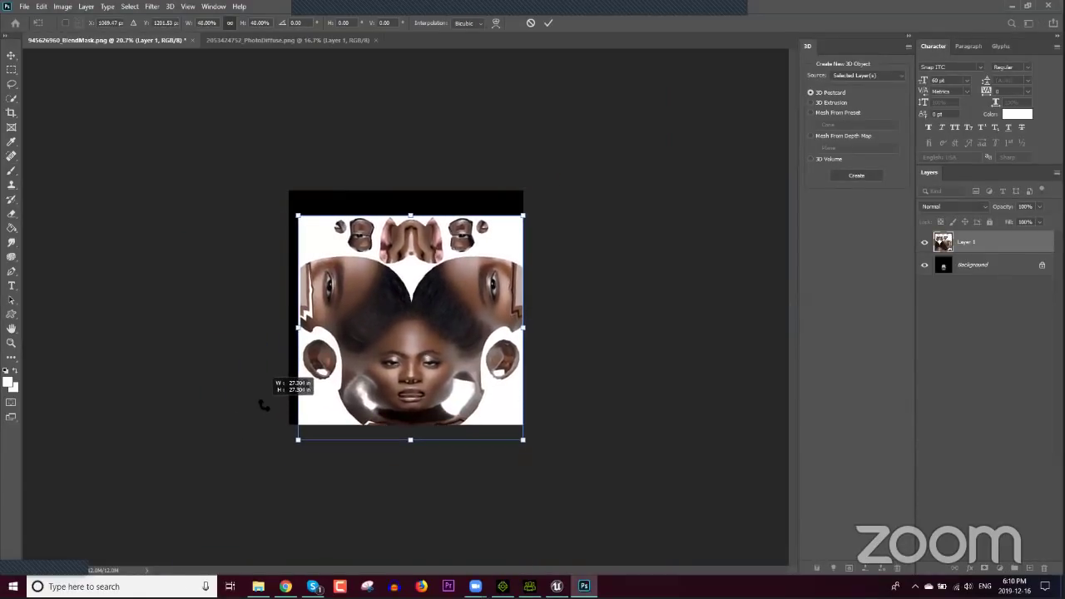
drag(372, 345, 362, 321)
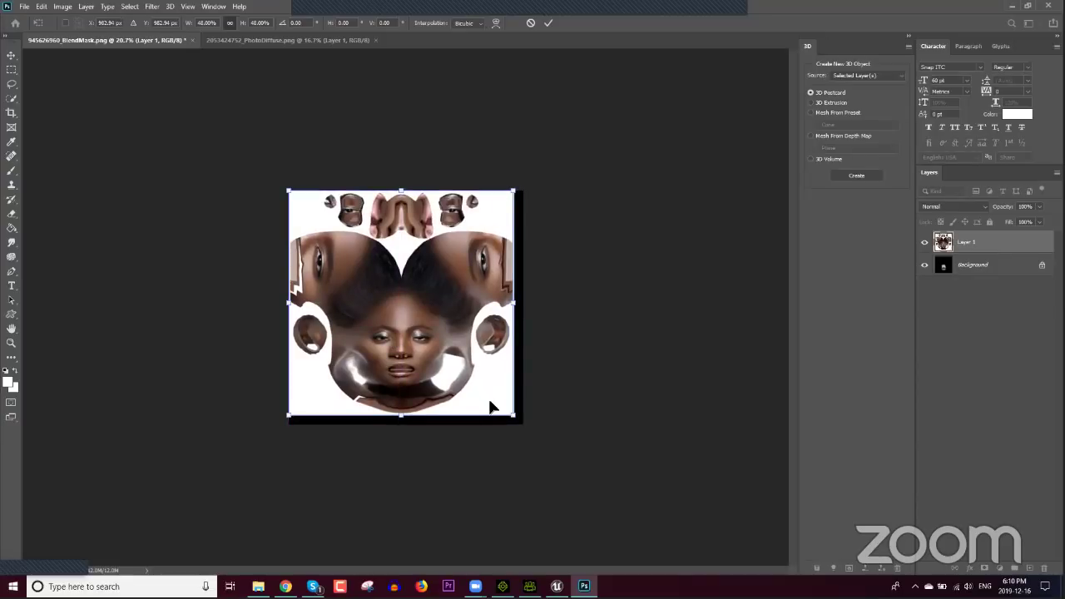
drag(513, 414, 522, 428)
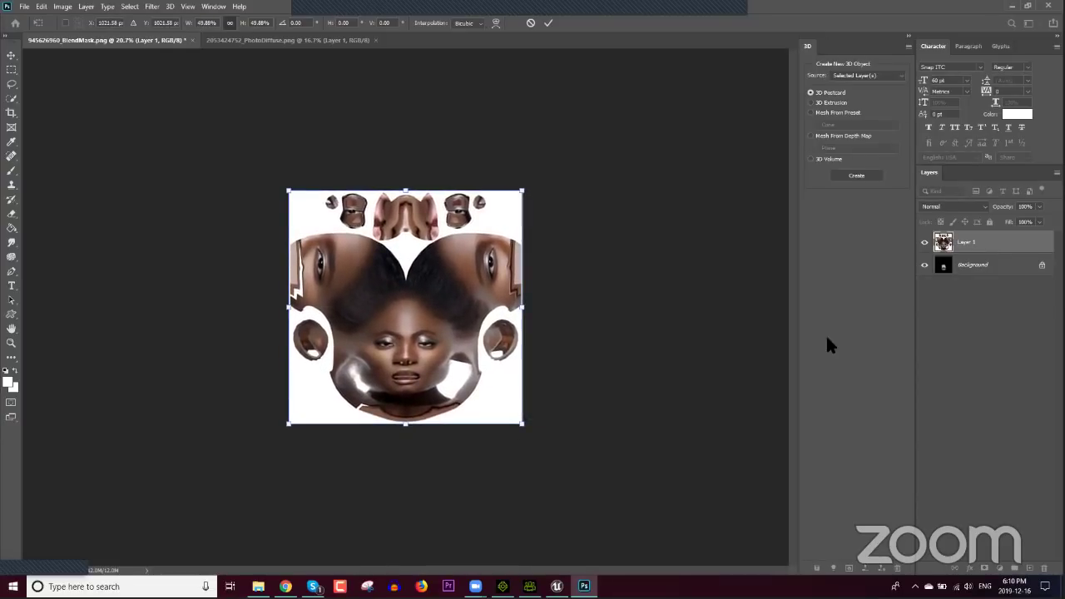
click(1038, 206)
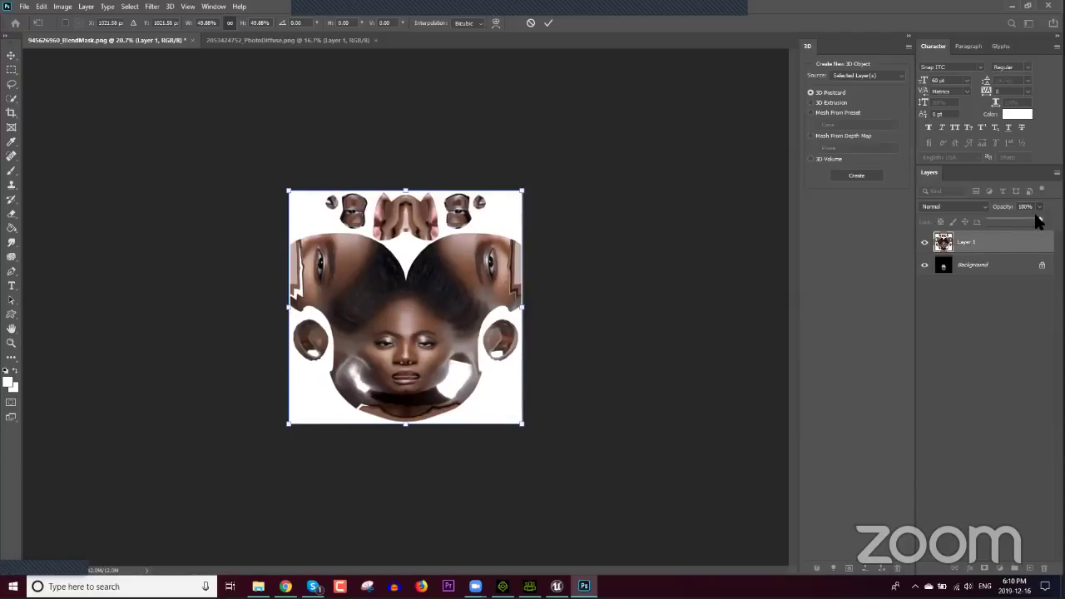
drag(1039, 219, 999, 224)
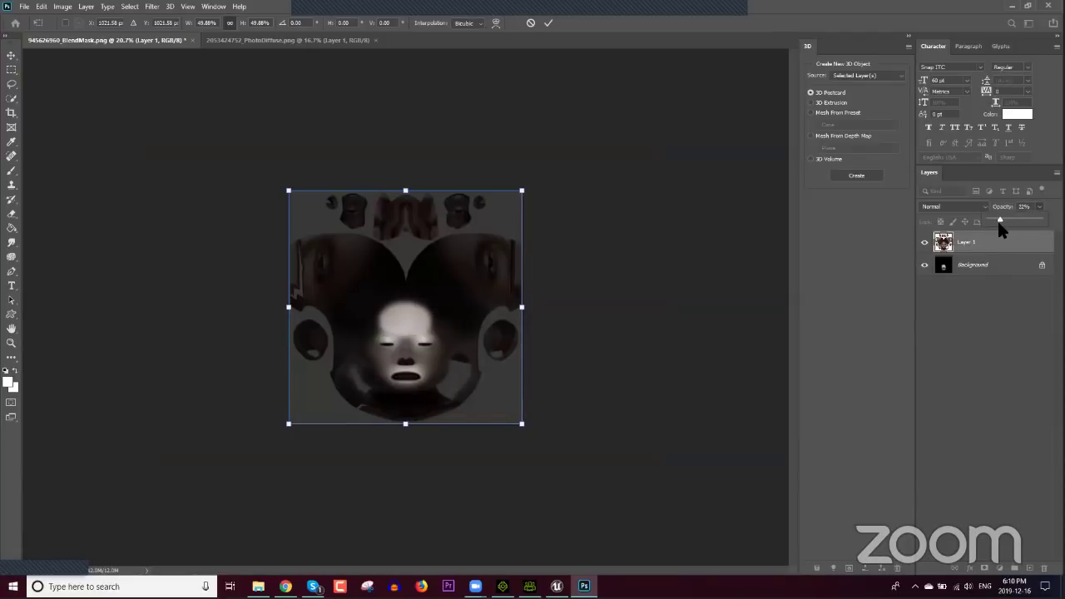
Step: Convert the locked Background into Layer 0 and move it above the texture layer
click(979, 271)
right_click(978, 271)
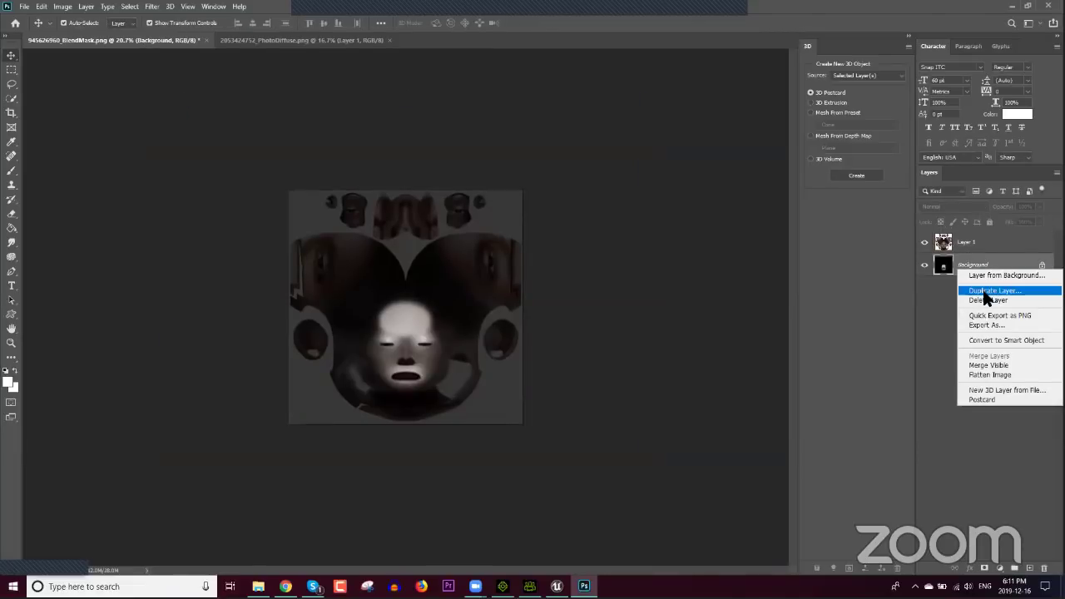
click(991, 275)
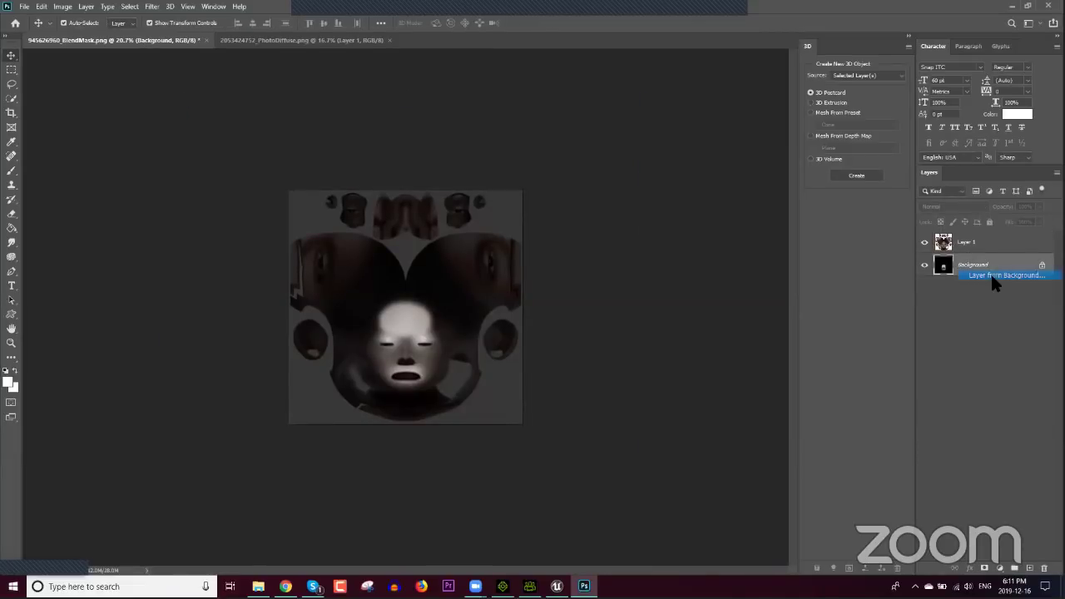
click(619, 182)
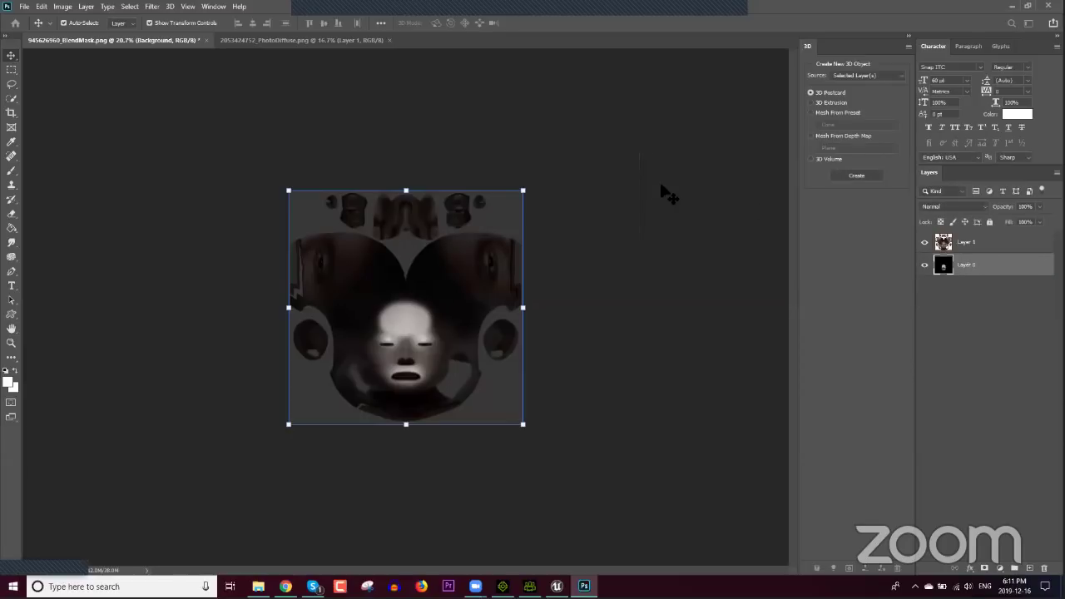
drag(982, 276, 981, 244)
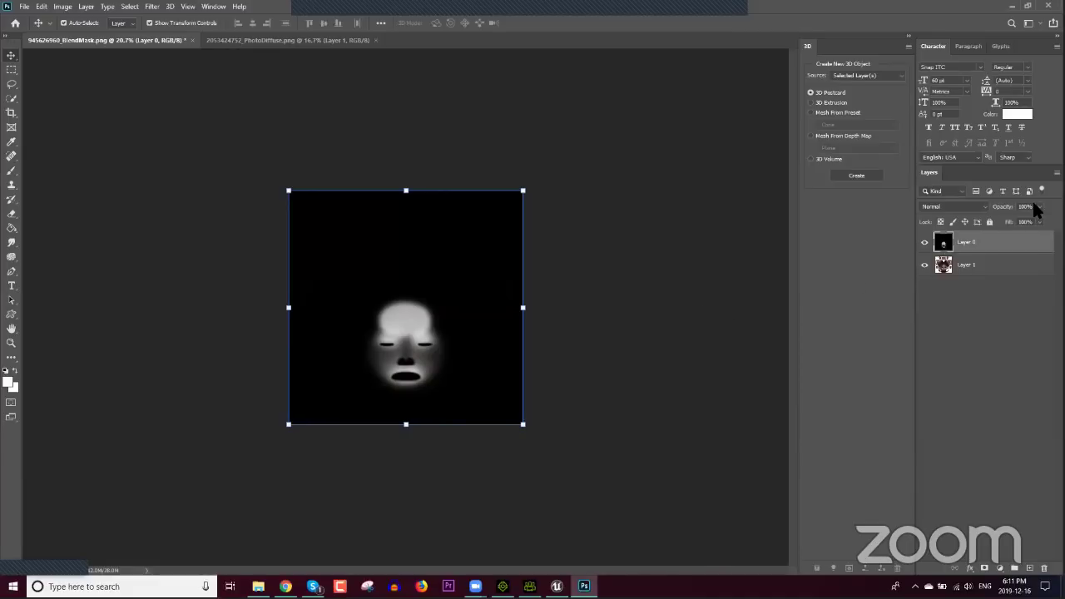
Step: Lower the layer opacities to about 30% so the face shows through, then reselect Layer 0
click(1036, 207)
drag(1017, 221, 1013, 221)
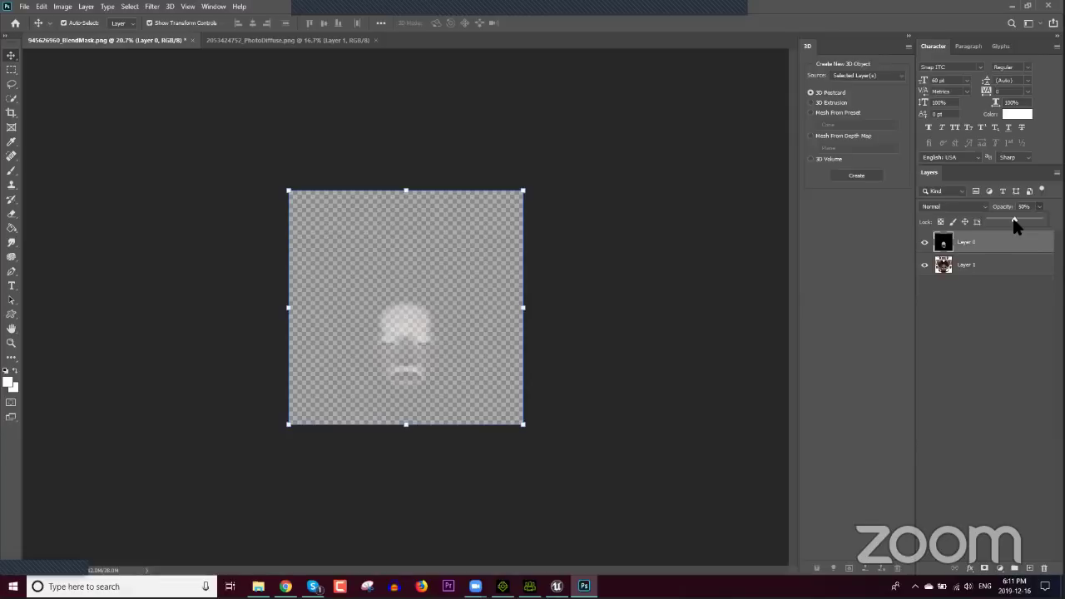
click(975, 265)
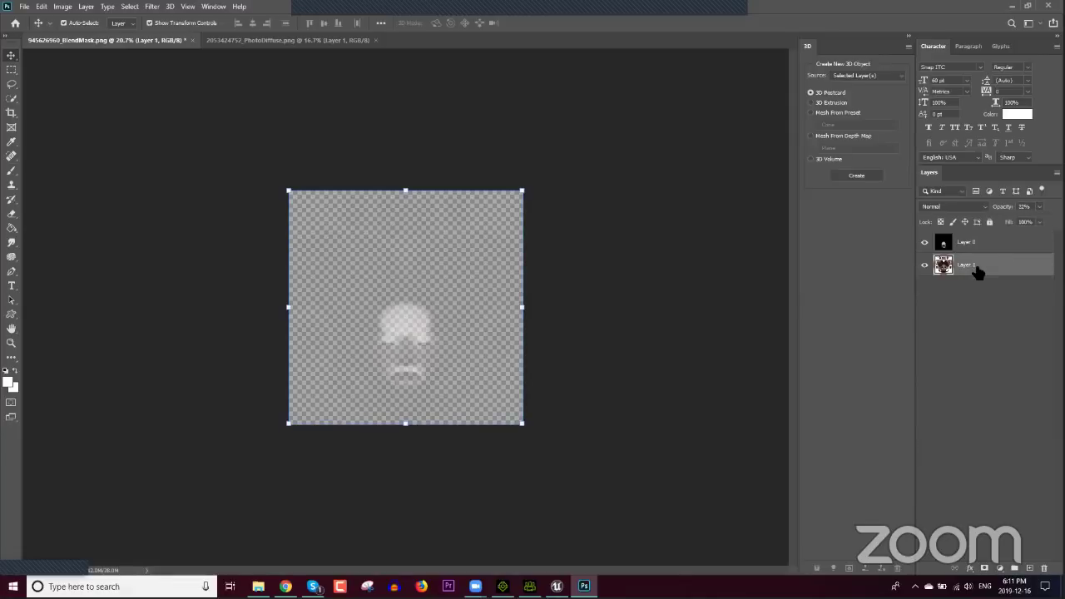
click(1037, 207)
drag(1016, 226, 987, 222)
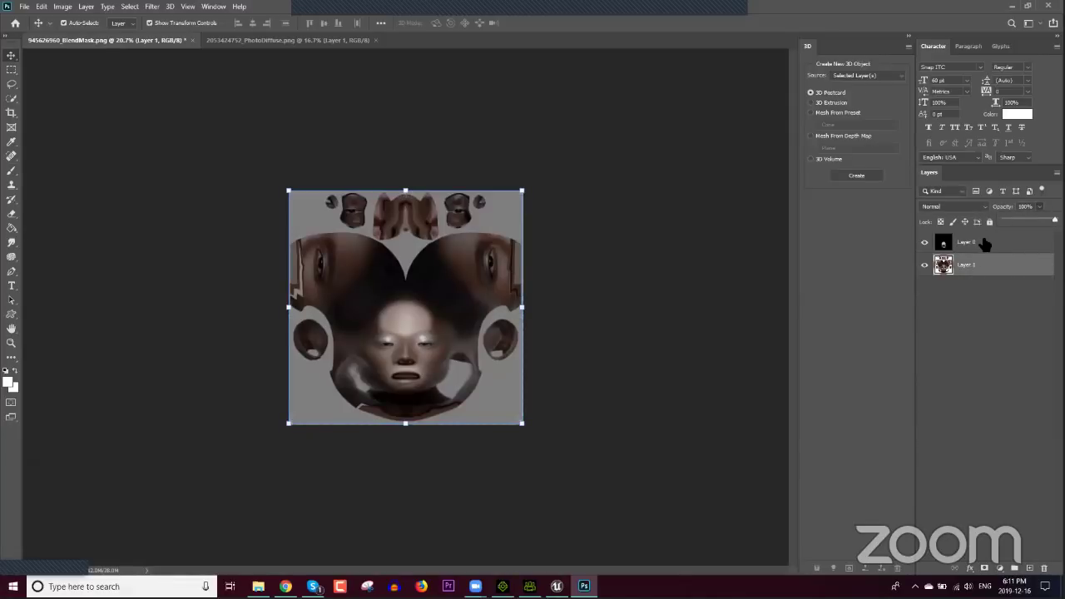
click(987, 242)
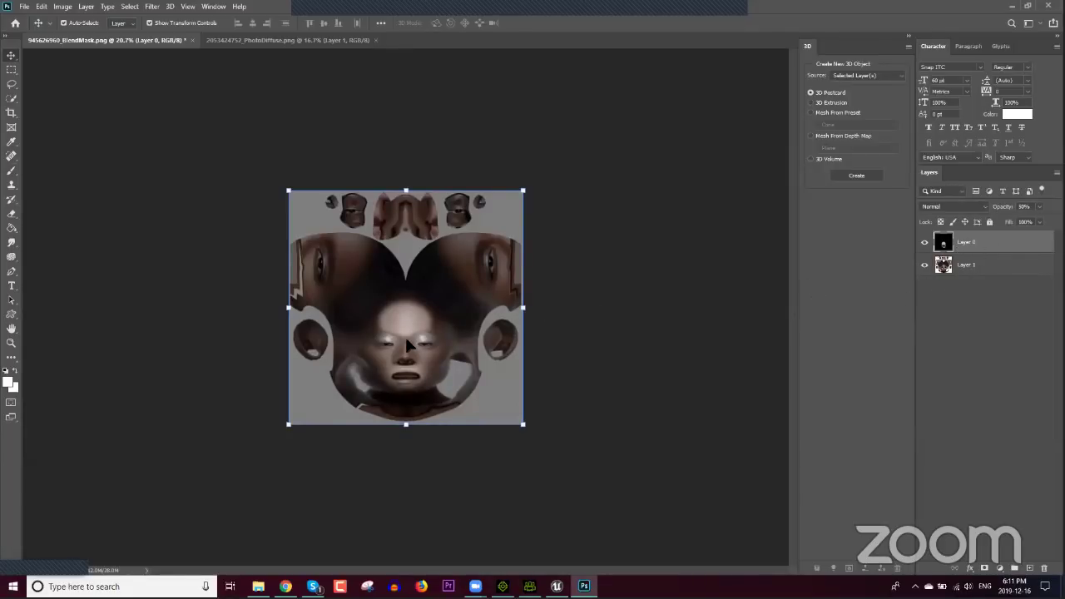
Step: Zoom in and paint white over the forehead on the mask with the Brush tool
alt+scroll(405, 323, up, 4)
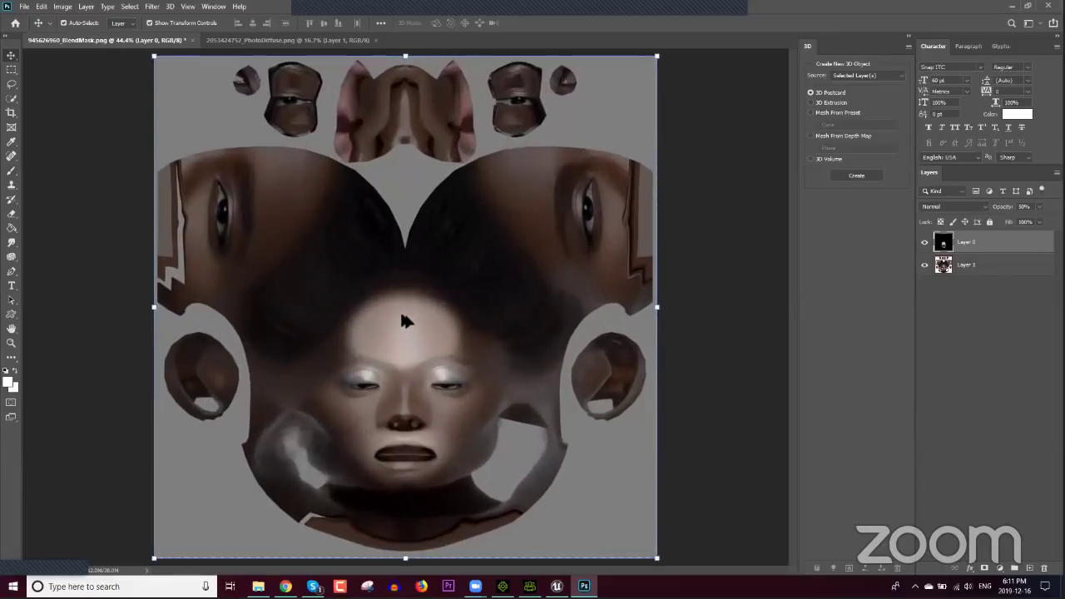
alt+scroll(405, 320, up, 3)
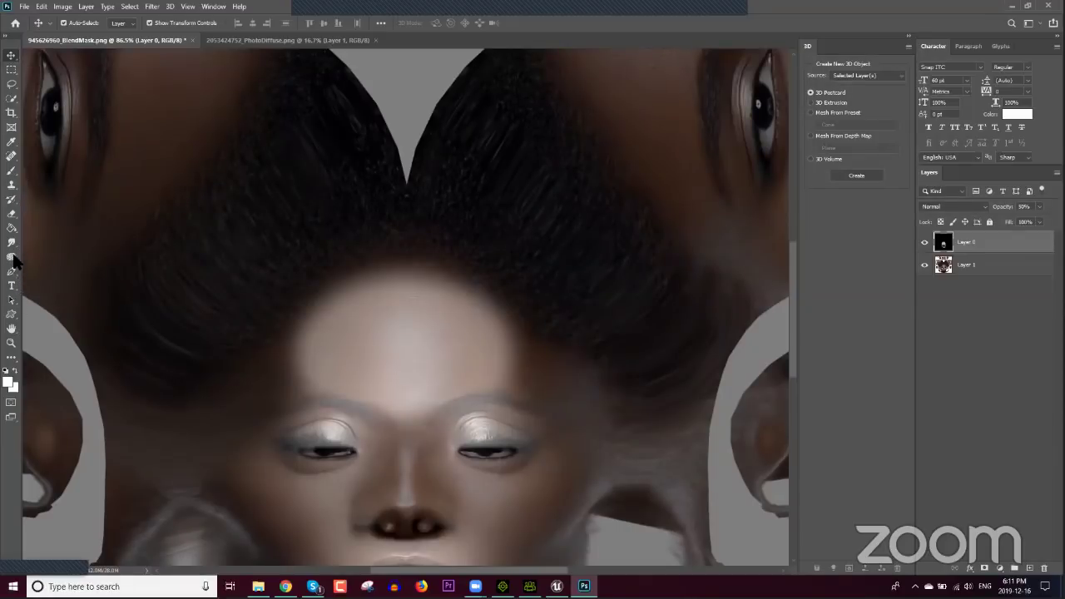
click(10, 172)
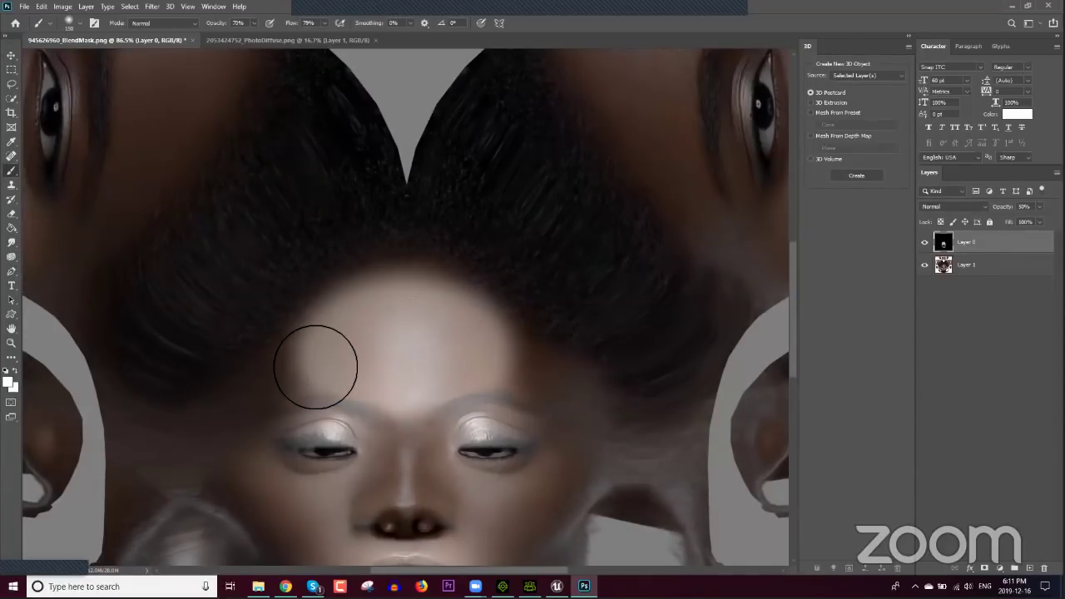
mouse_move(302, 382)
mouse_down()
mouse_move(286, 387)
mouse_move(316, 375)
mouse_move(469, 375)
mouse_move(535, 391)
mouse_move(547, 375)
mouse_move(435, 304)
mouse_move(397, 305)
mouse_move(375, 321)
mouse_up()
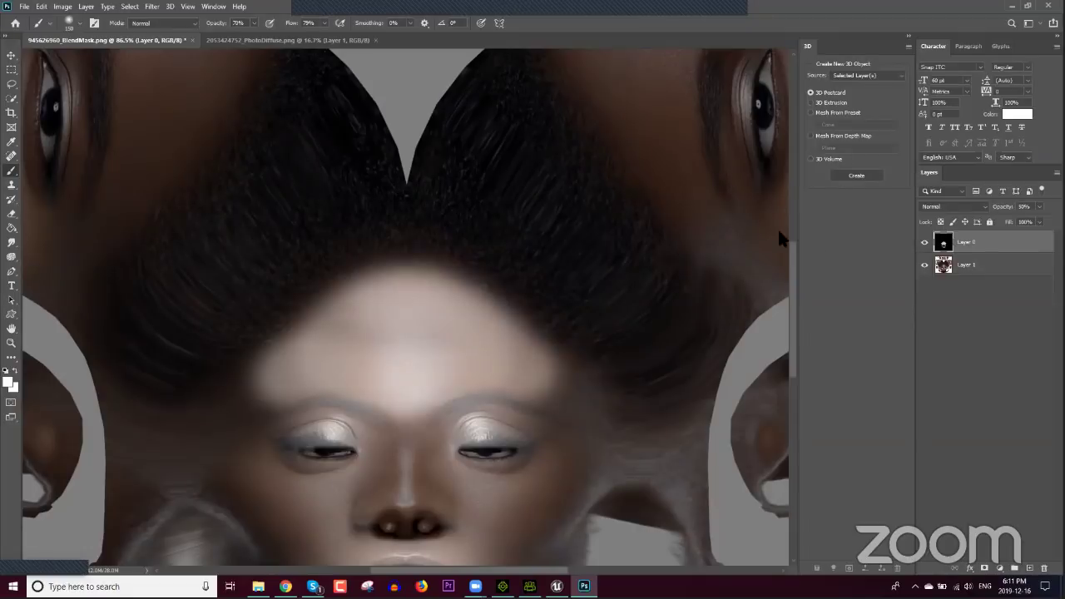
Step: Delete face reference Layer 1, restore Layer 0 to 100% opacity, and save the Blend Mask
click(926, 266)
click(974, 272)
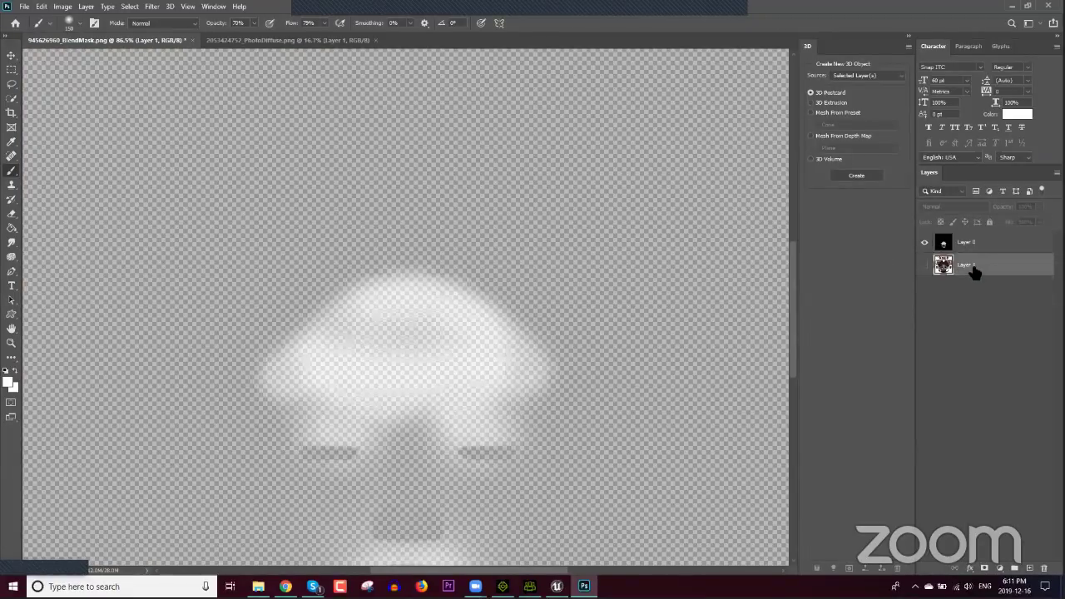
key(Delete)
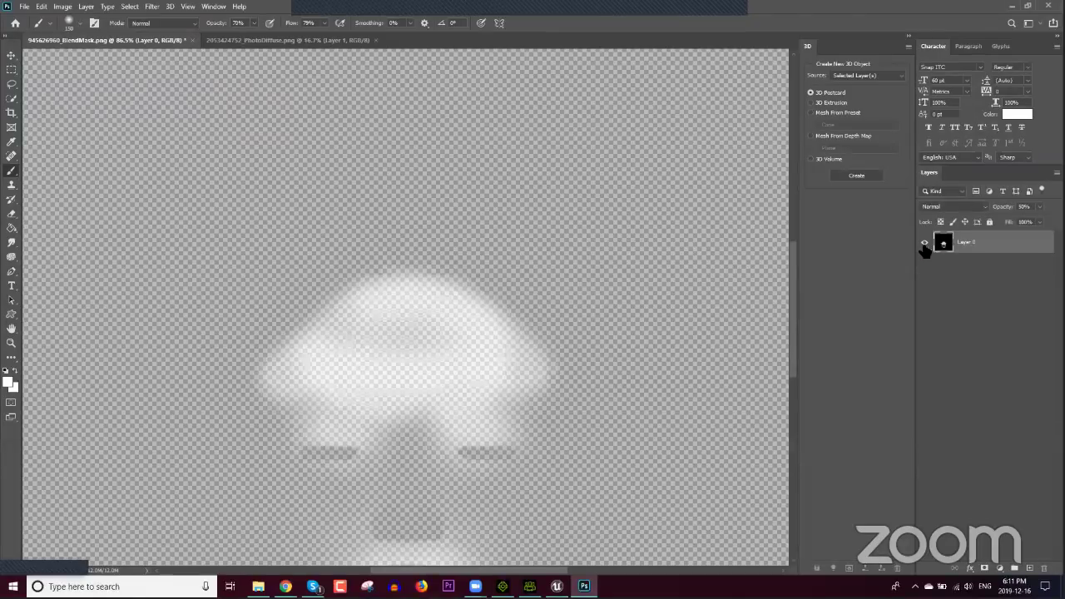
click(924, 243)
click(924, 243)
drag(1031, 219, 1054, 219)
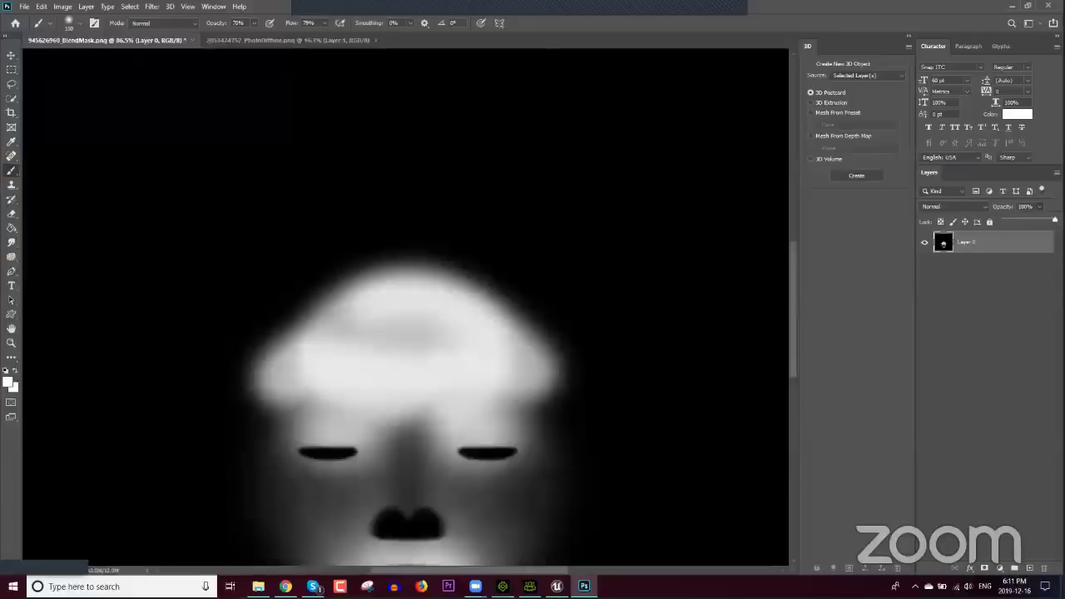
click(24, 5)
click(50, 131)
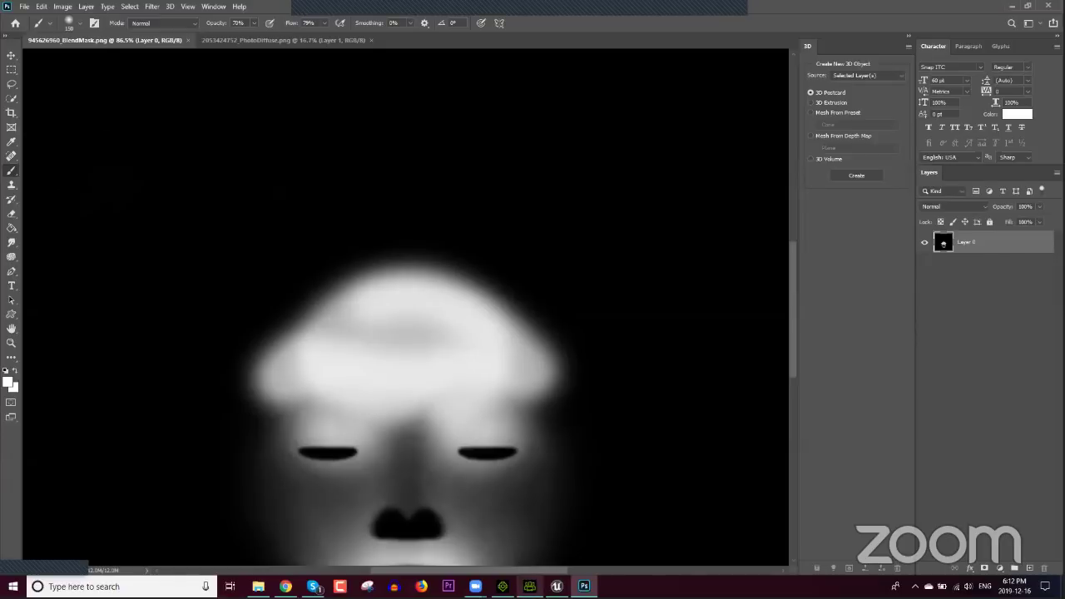
Step: Update the skin texture with the edited mask, then open 945599296_BaseNormal.png for editing
click(529, 586)
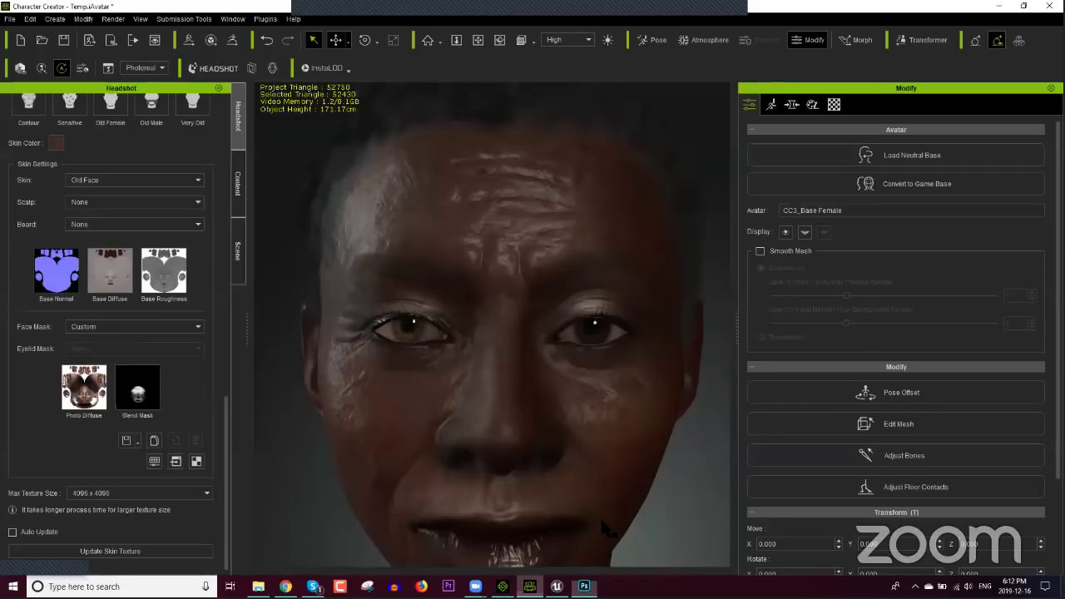
click(185, 547)
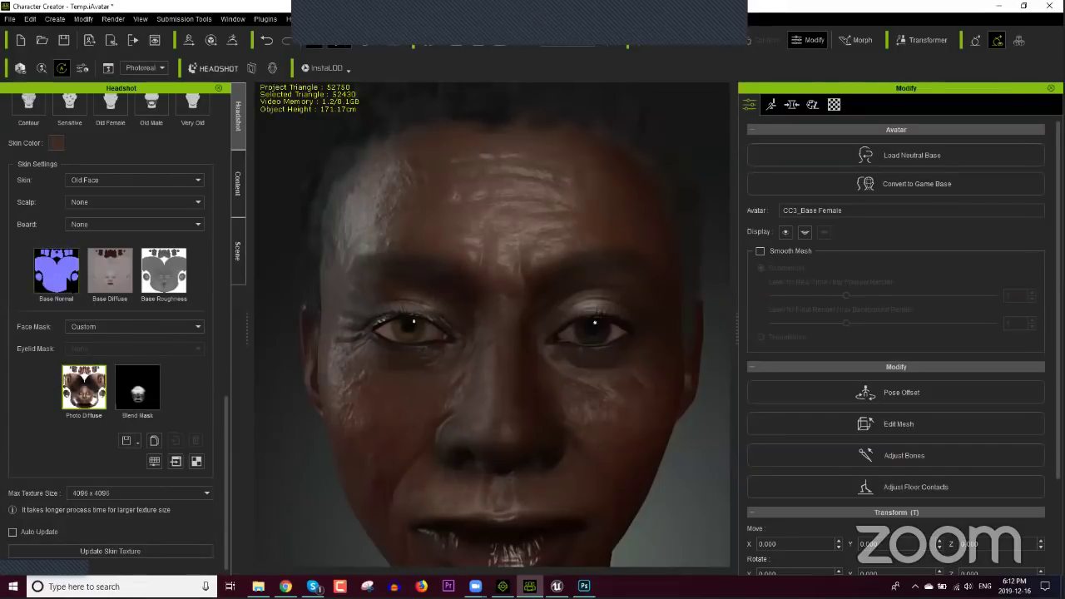
click(55, 271)
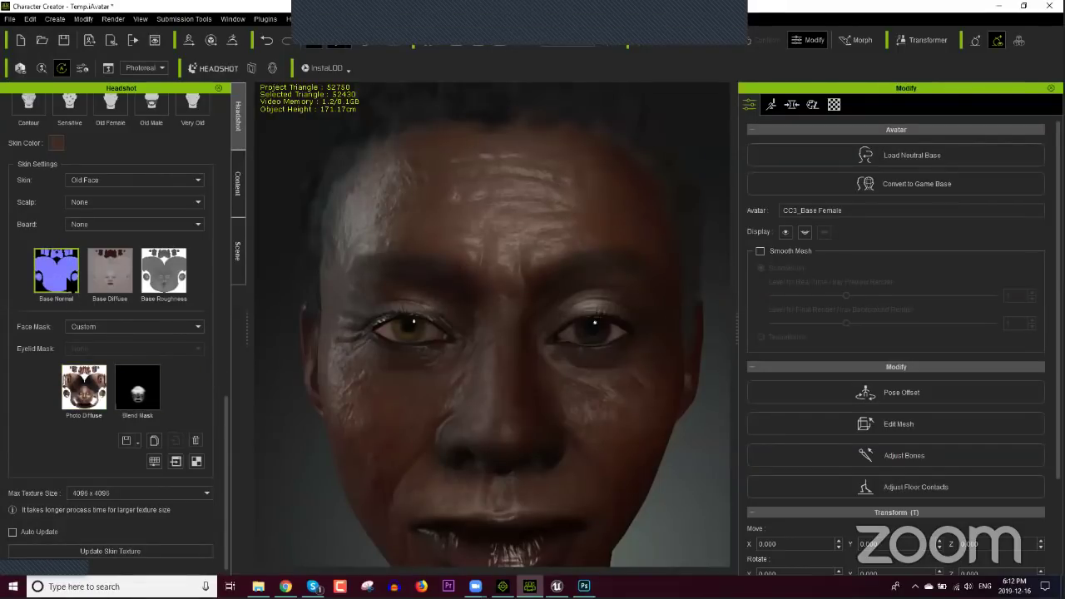
click(196, 442)
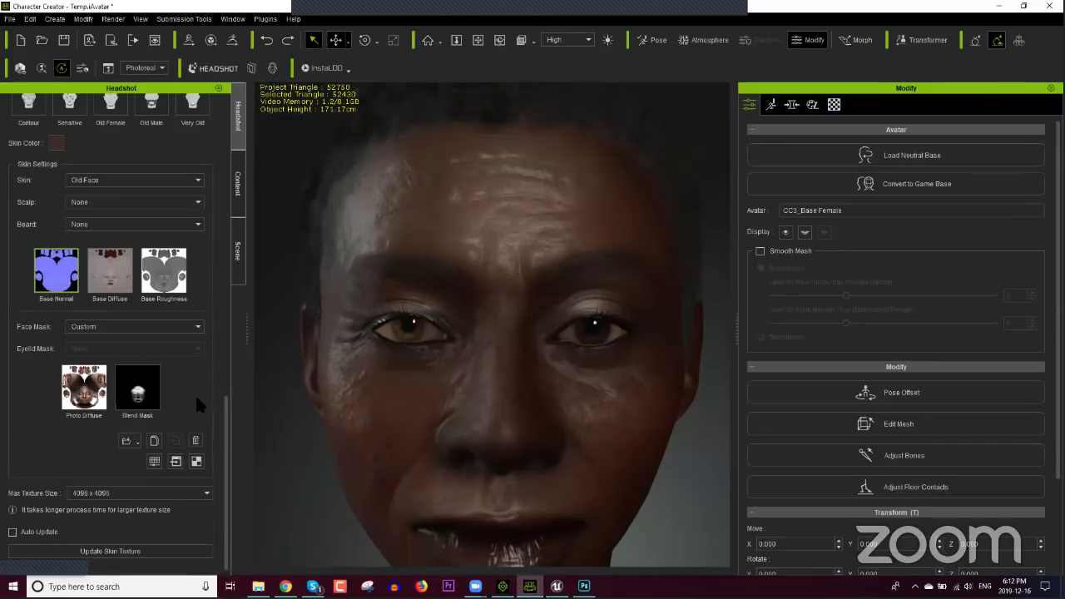
Step: Open Base Normal in Photoshop and Clone Stamp smooth skin over the forehead wrinkles
click(174, 463)
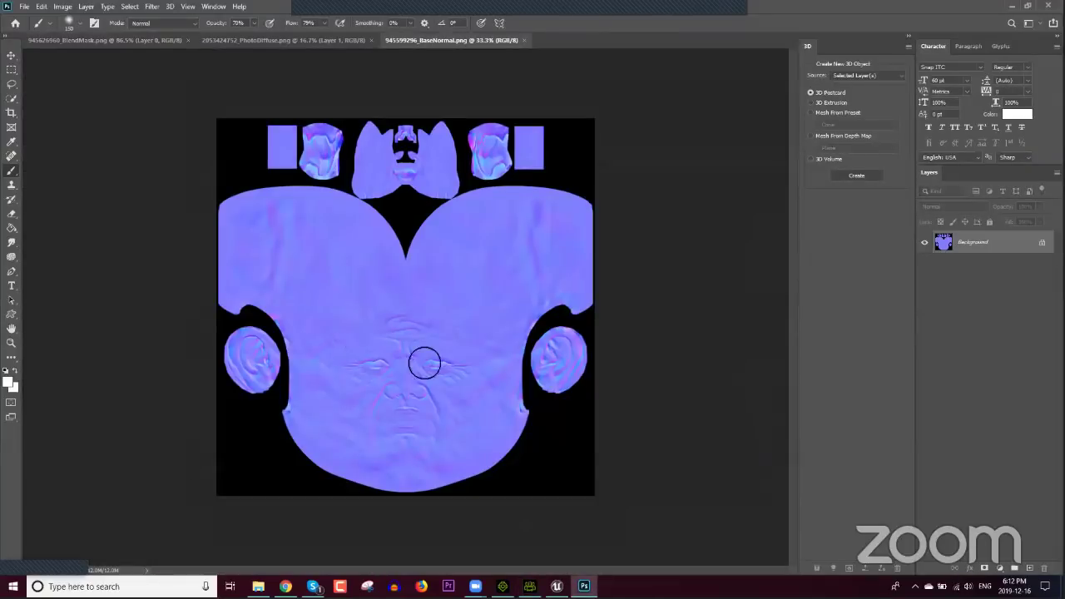
alt+scroll(418, 358, up, 2)
alt+scroll(417, 358, up, 4)
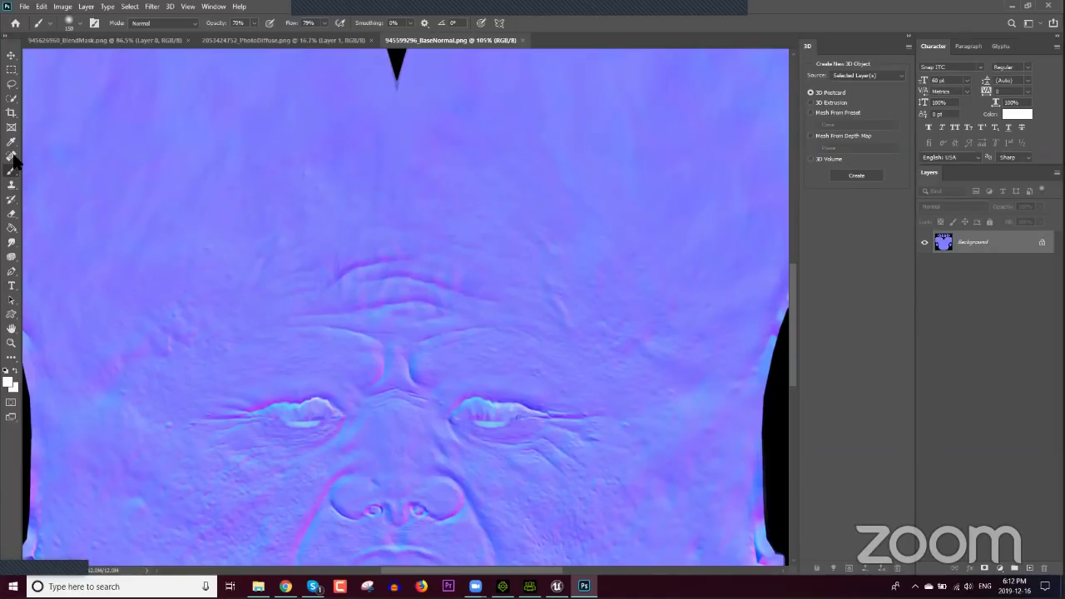
click(11, 184)
click(47, 185)
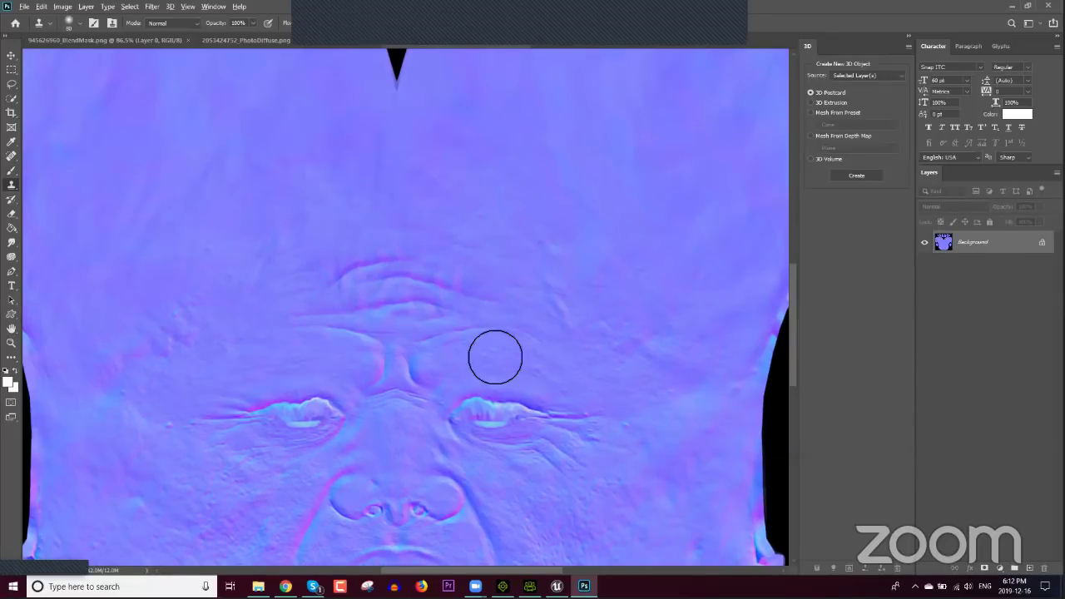
alt+click(487, 224)
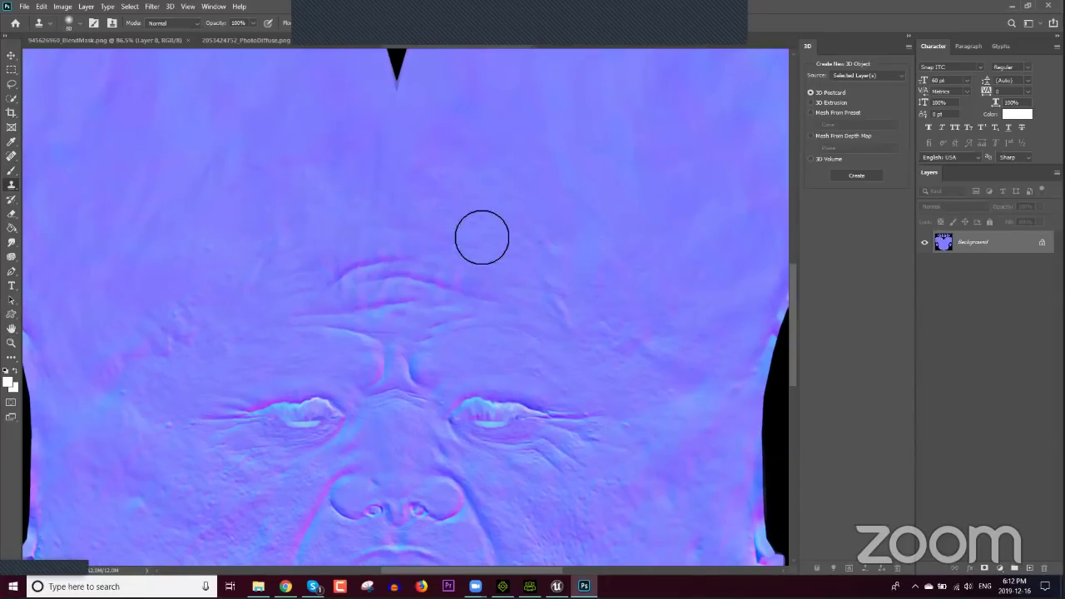
drag(475, 245, 437, 277)
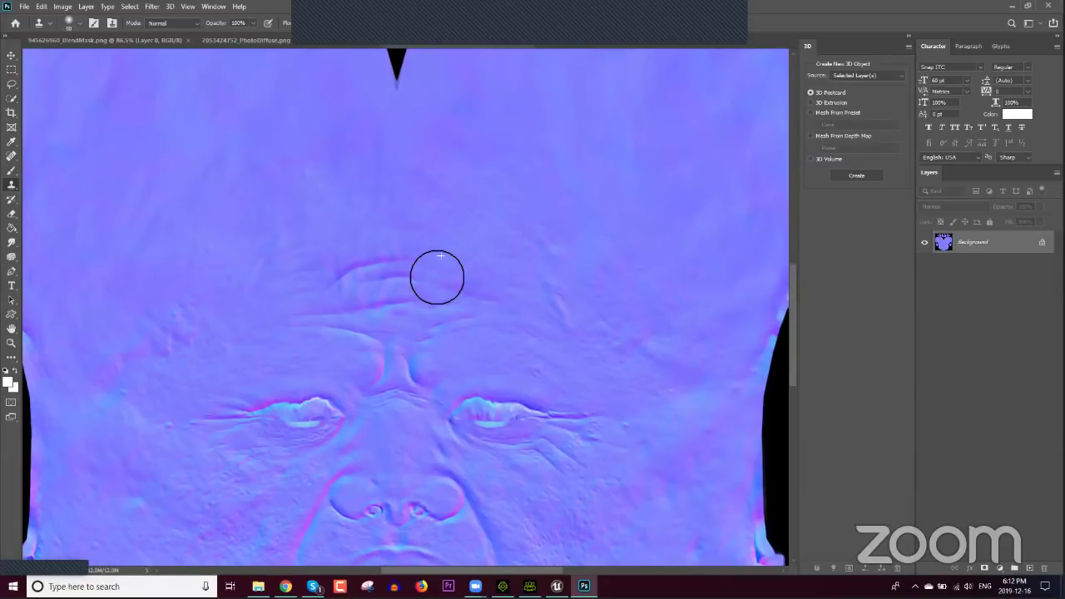
alt+click(358, 221)
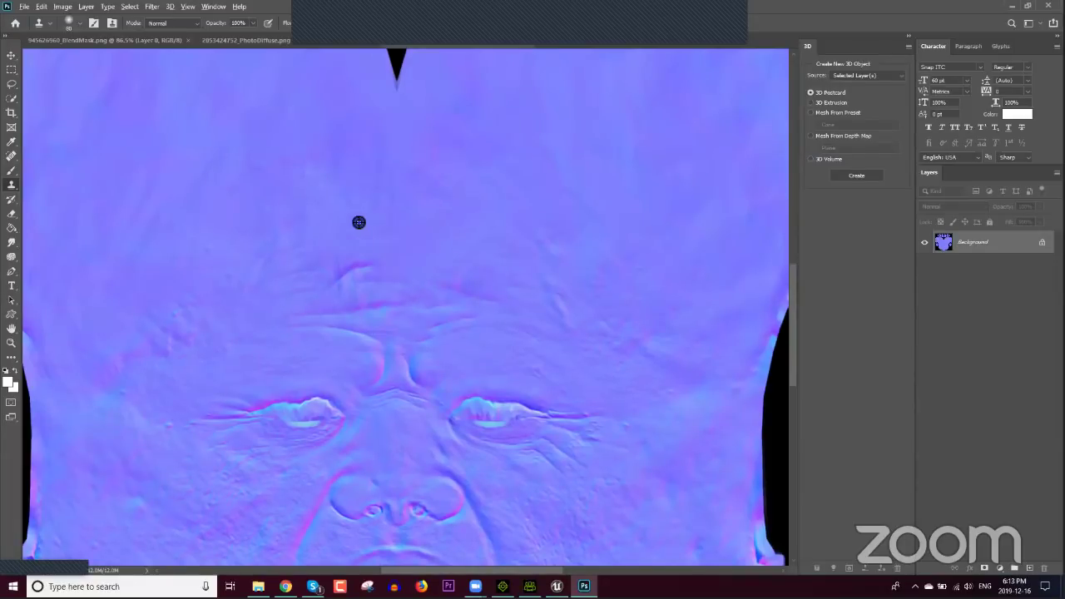
drag(366, 285, 363, 277)
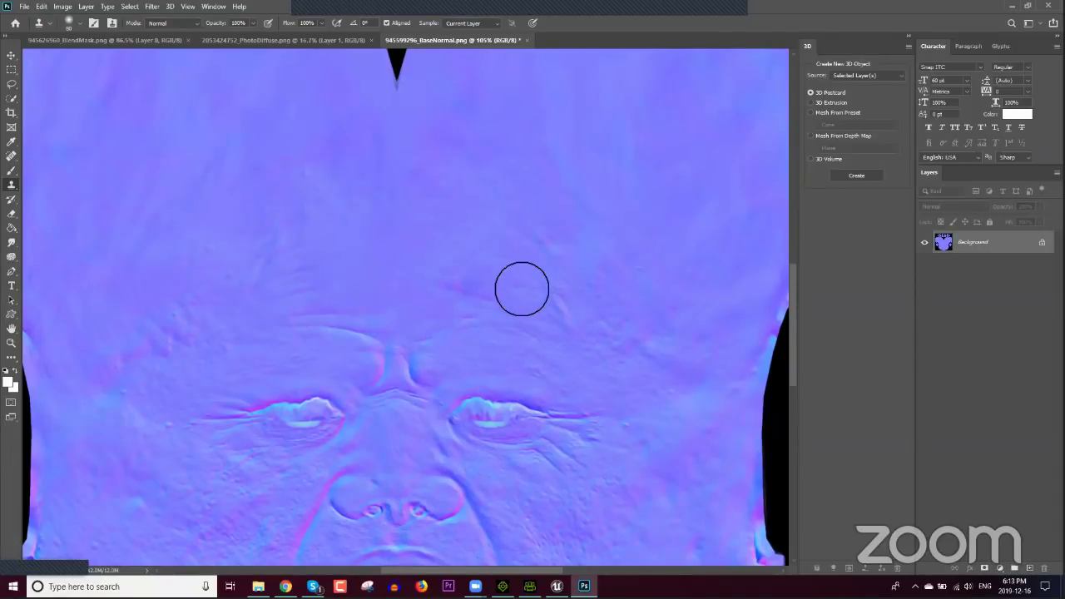
alt+click(456, 260)
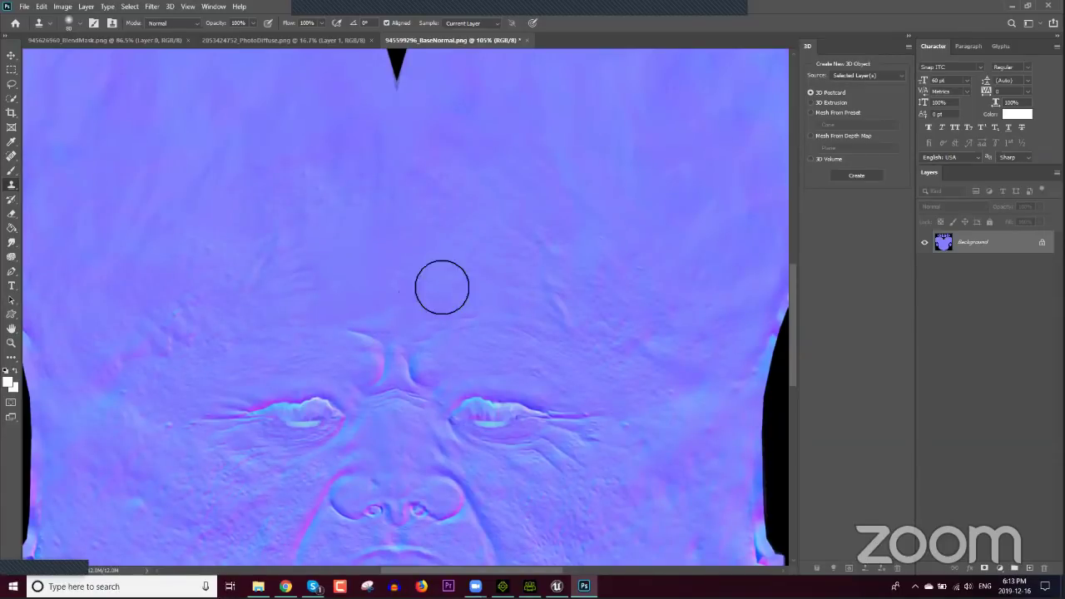
Step: Save the Base Normal map and update the skin texture in Character Creator
click(25, 6)
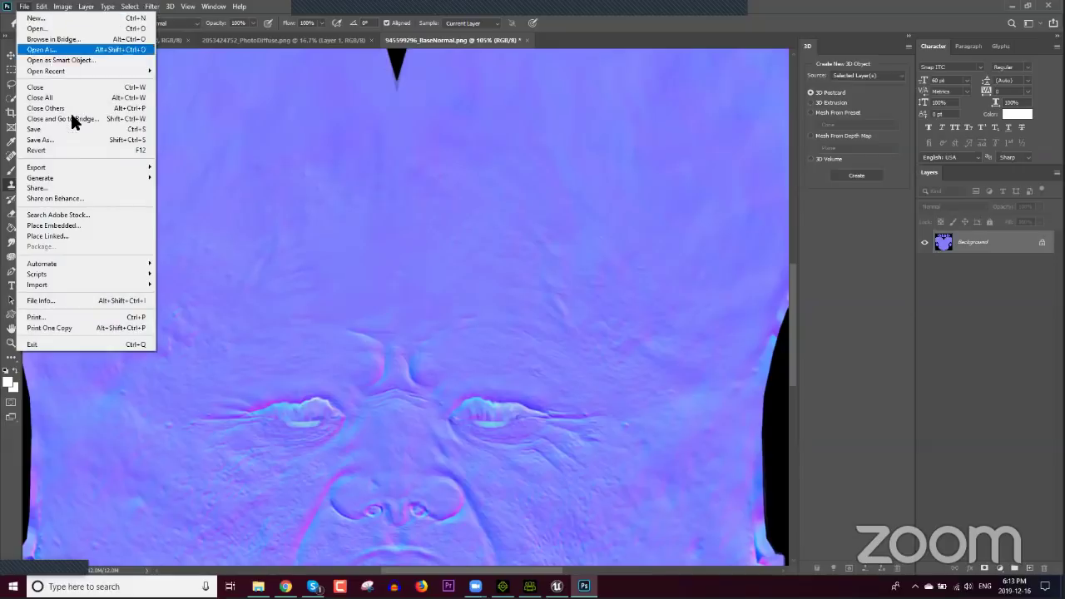
click(72, 129)
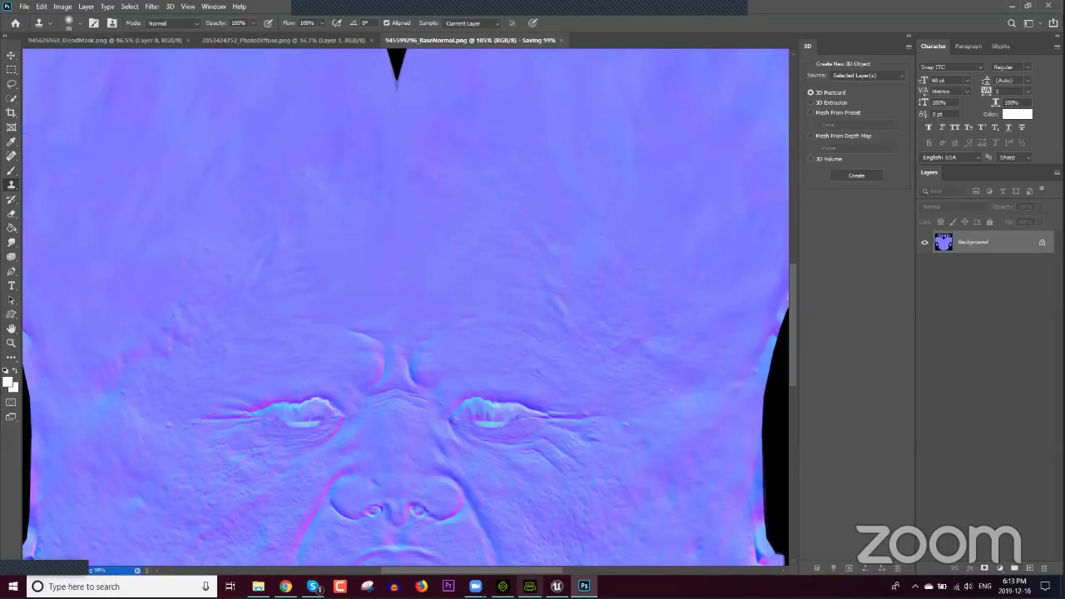
click(529, 585)
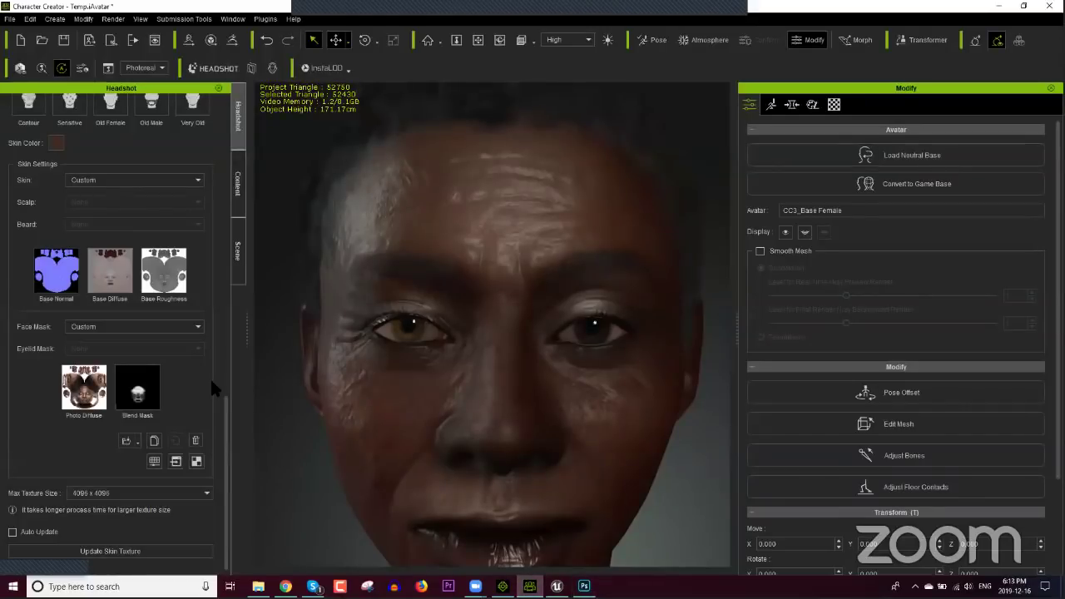
click(160, 551)
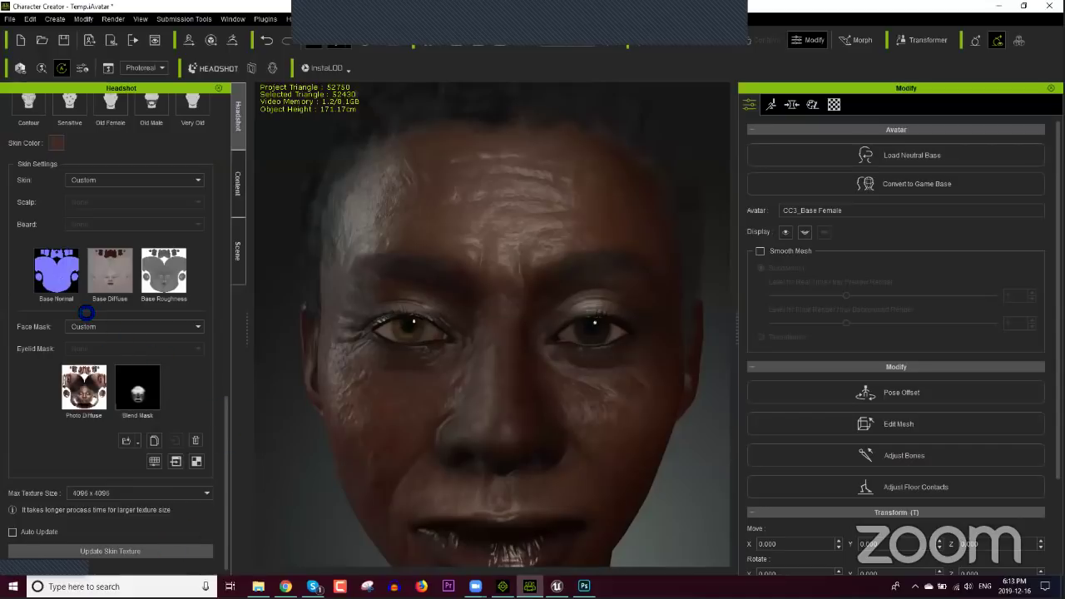
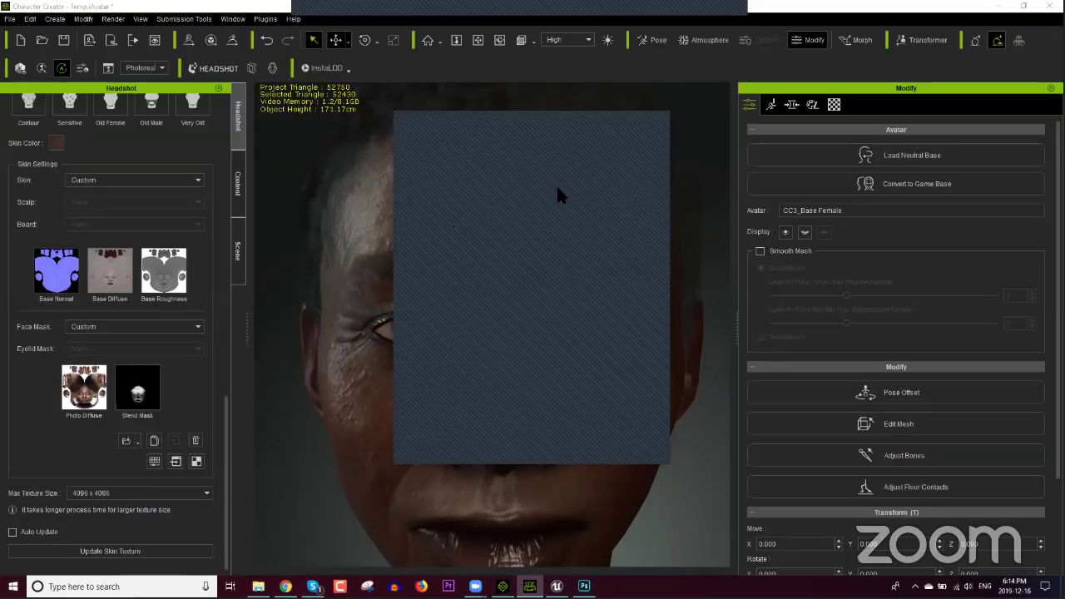
Step: Dress the character in the red polka-dot PolkaDress_C from Street Fashion full-body clothing
click(605, 126)
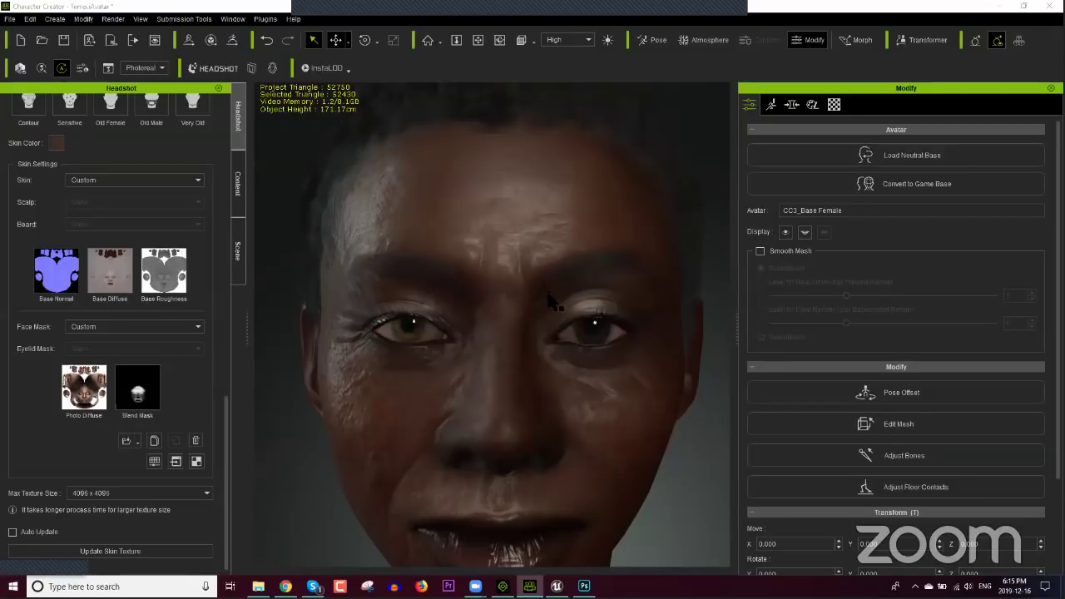
scroll(539, 372, down, 10)
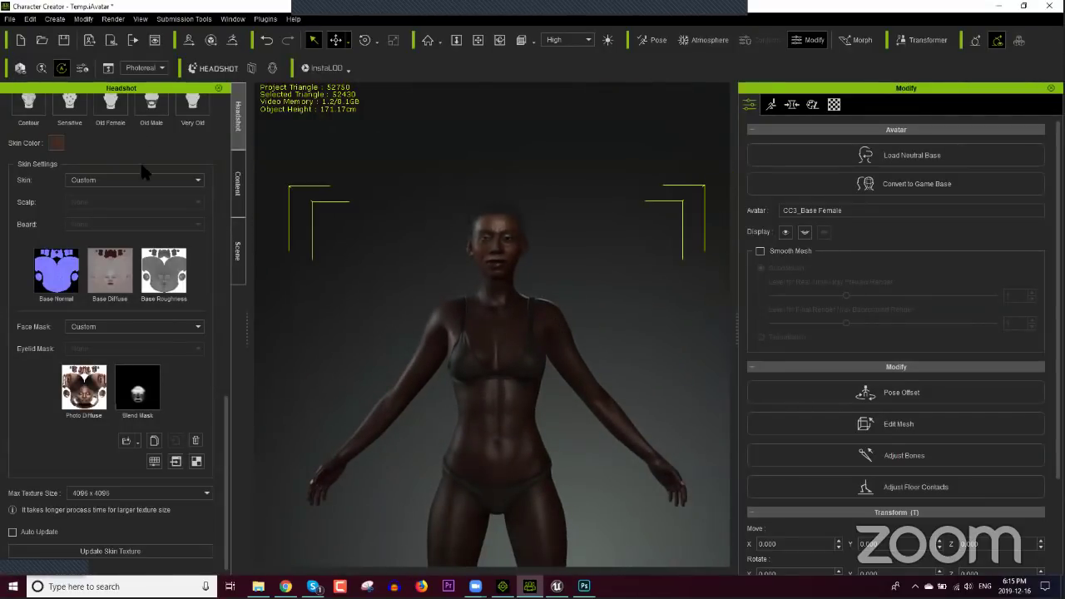
click(233, 191)
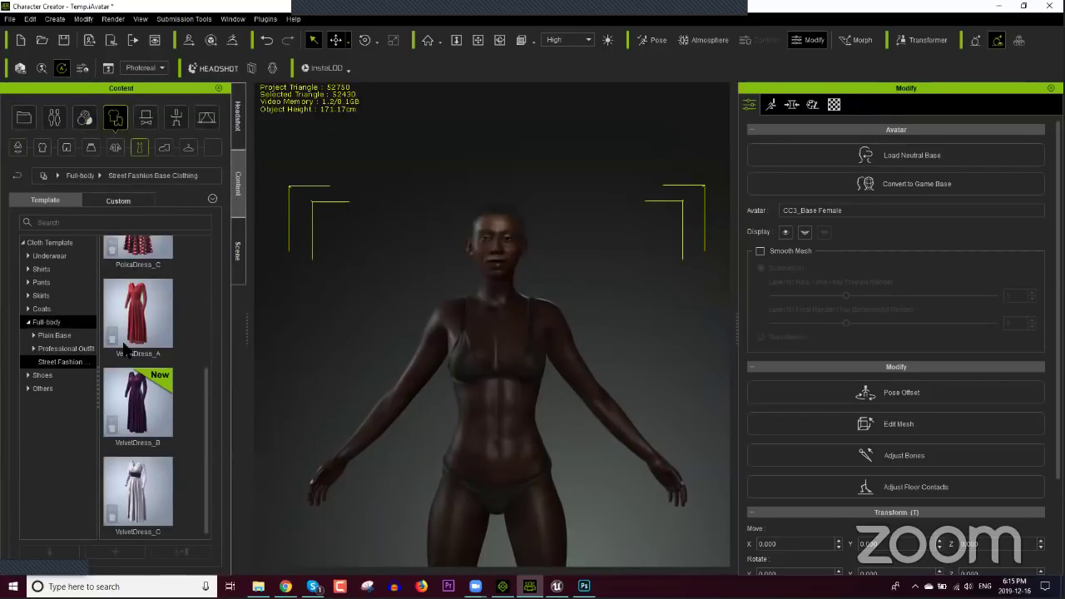
double_click(148, 368)
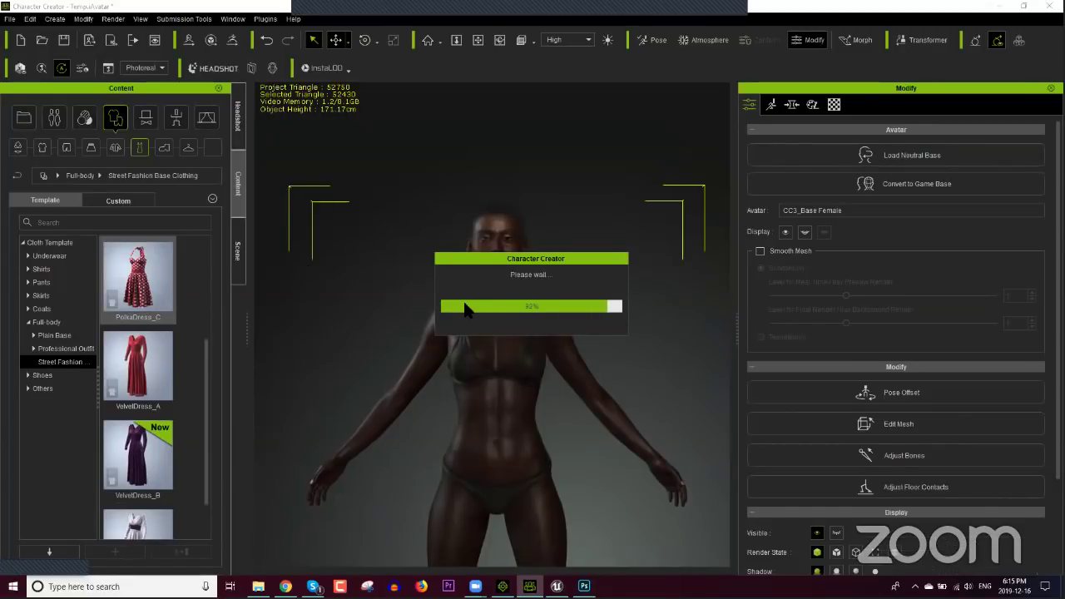
Step: Apply the 4K_Cristy high-resolution skin from CC3_RTL, then orbit to check the lighter complexion
click(84, 117)
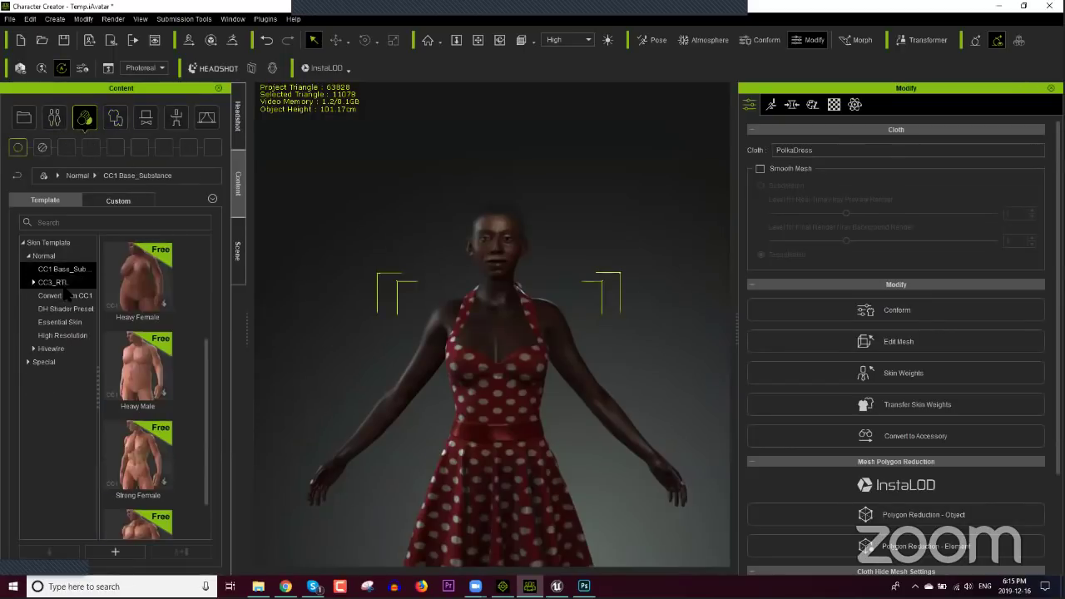
click(35, 283)
click(66, 295)
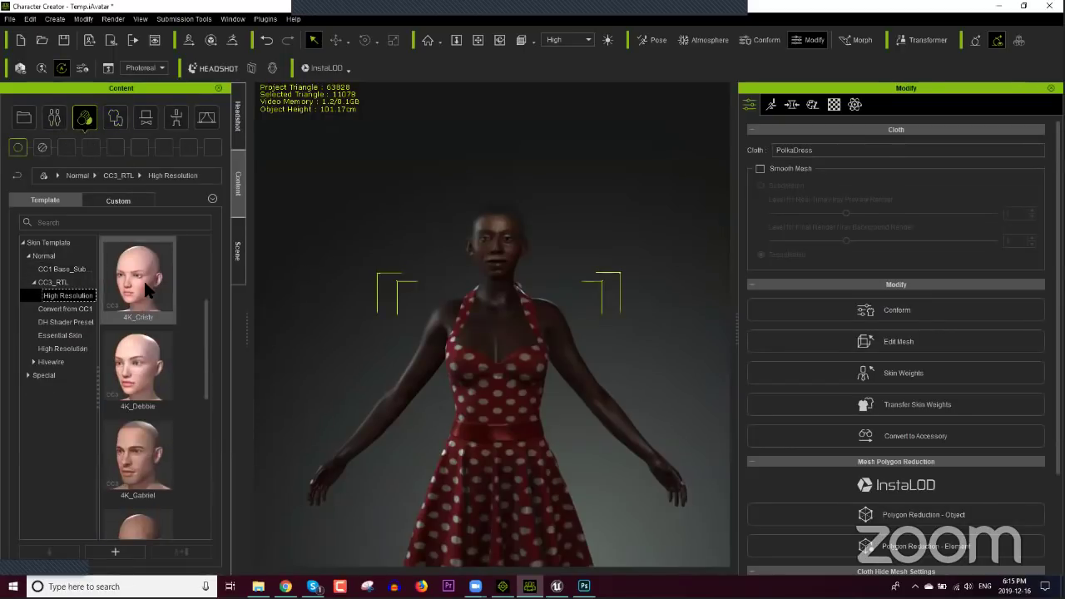
double_click(154, 287)
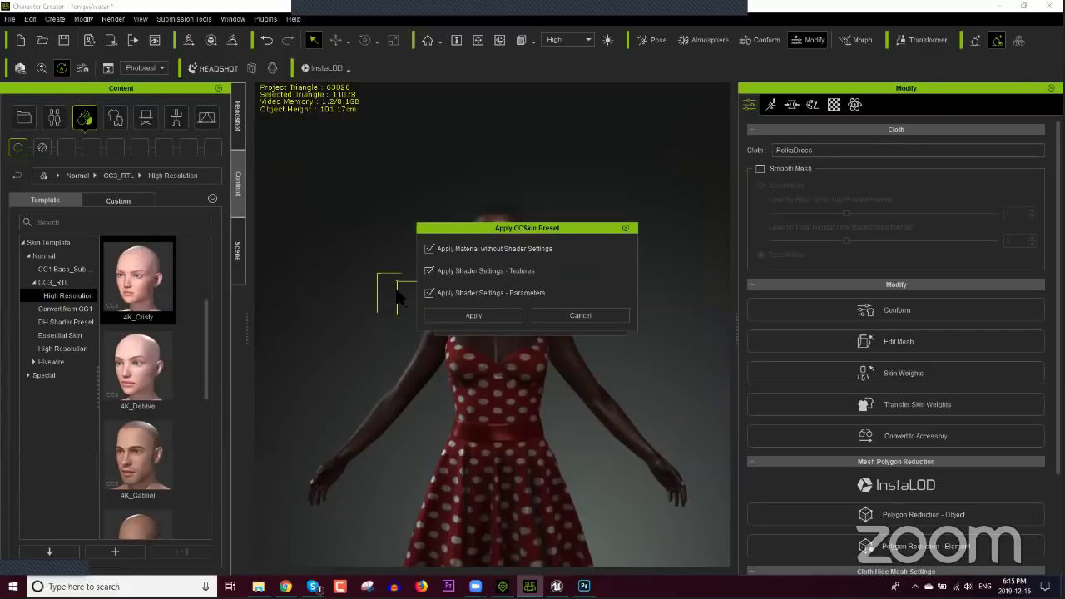
click(476, 313)
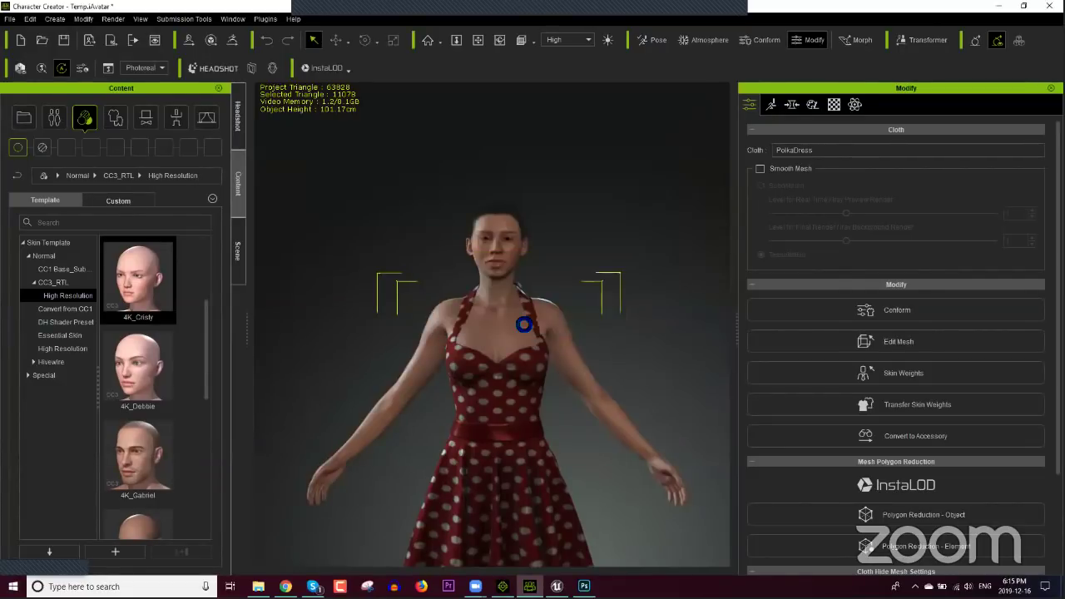
right_drag(547, 379, 441, 333)
scroll(555, 287, up, 3)
scroll(554, 288, down, 2)
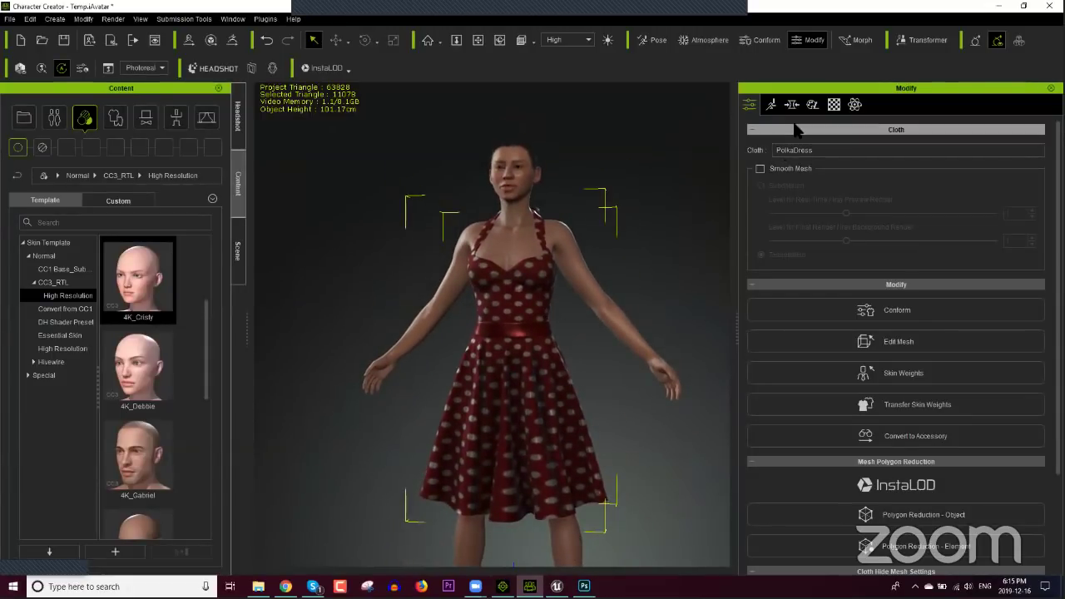
Step: Search the Modify panel's Morph list for 'baby' morphs
click(791, 104)
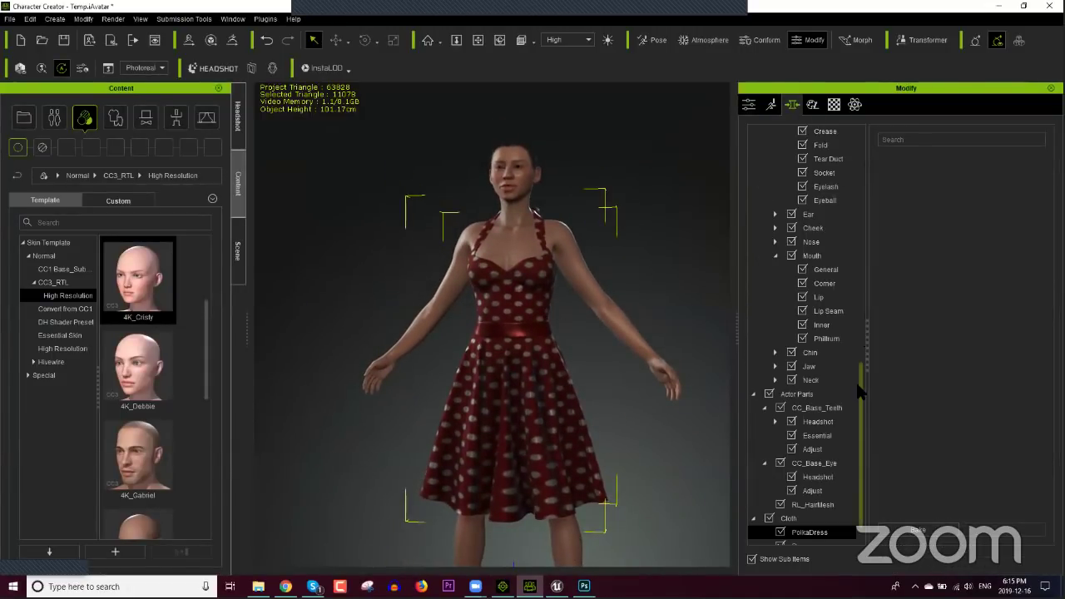
drag(861, 389, 902, 140)
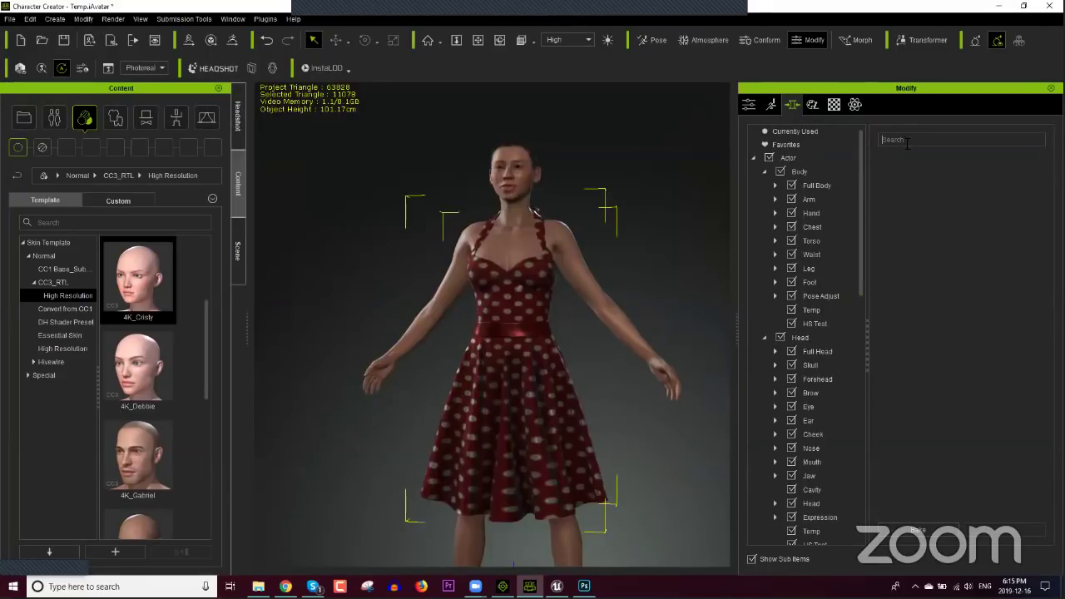
click(906, 140)
text(baby)
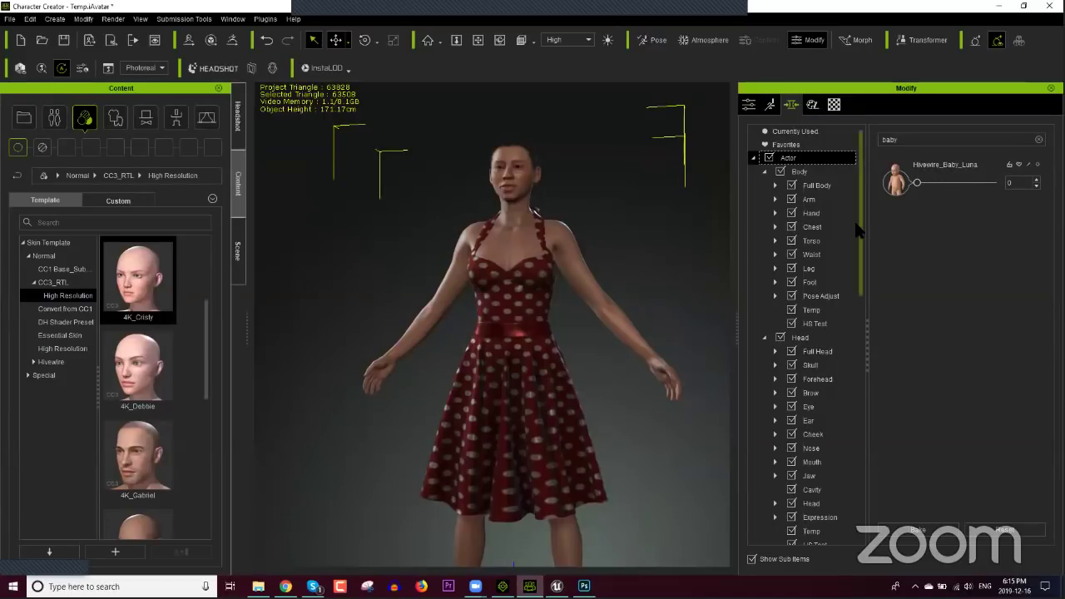
scroll(619, 336, down, 5)
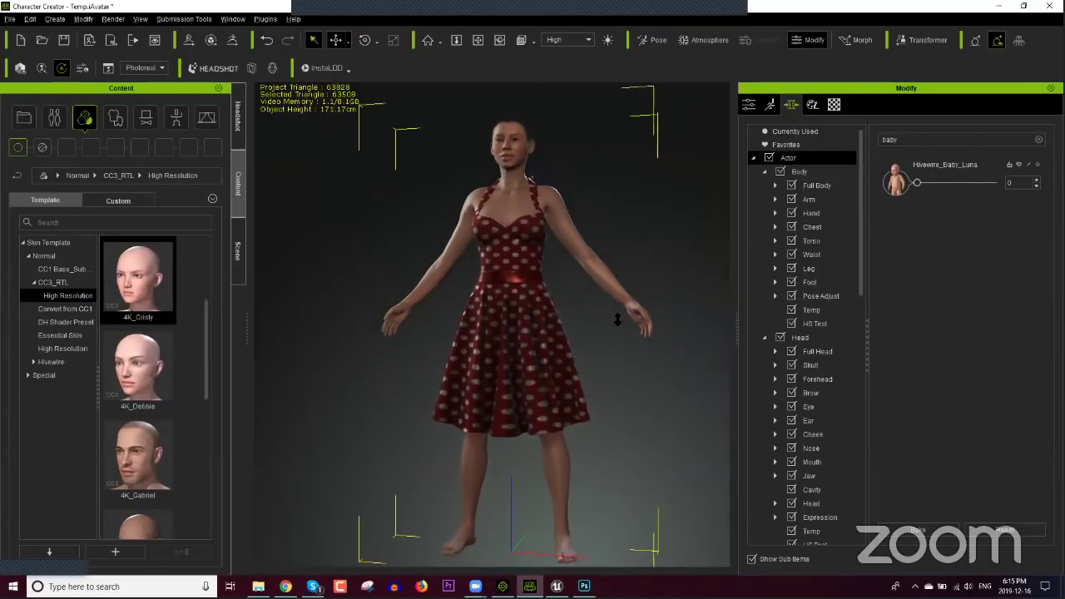
scroll(617, 319, down, 1)
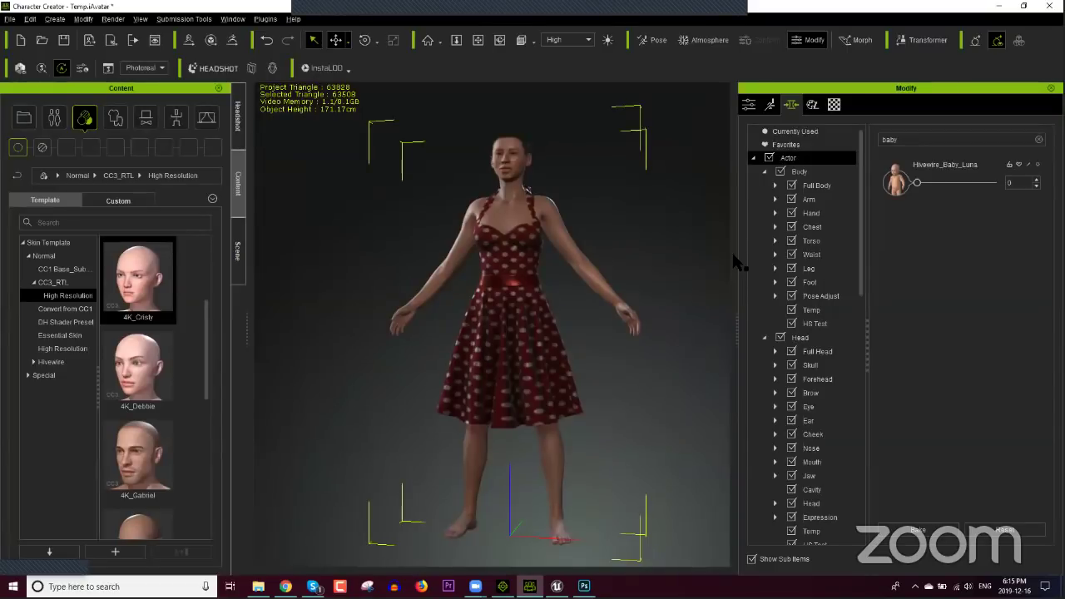
Step: Raise Hivewire_Baby_Luna to 76, turning the woman into a small child
drag(917, 182, 972, 190)
scroll(541, 283, up, 2)
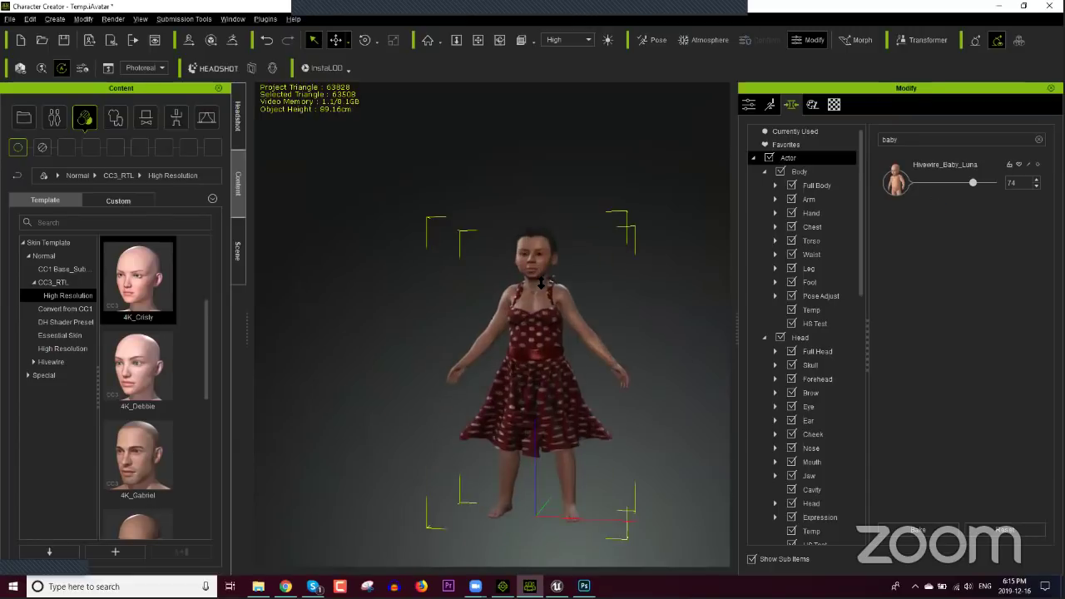
scroll(541, 283, up, 3)
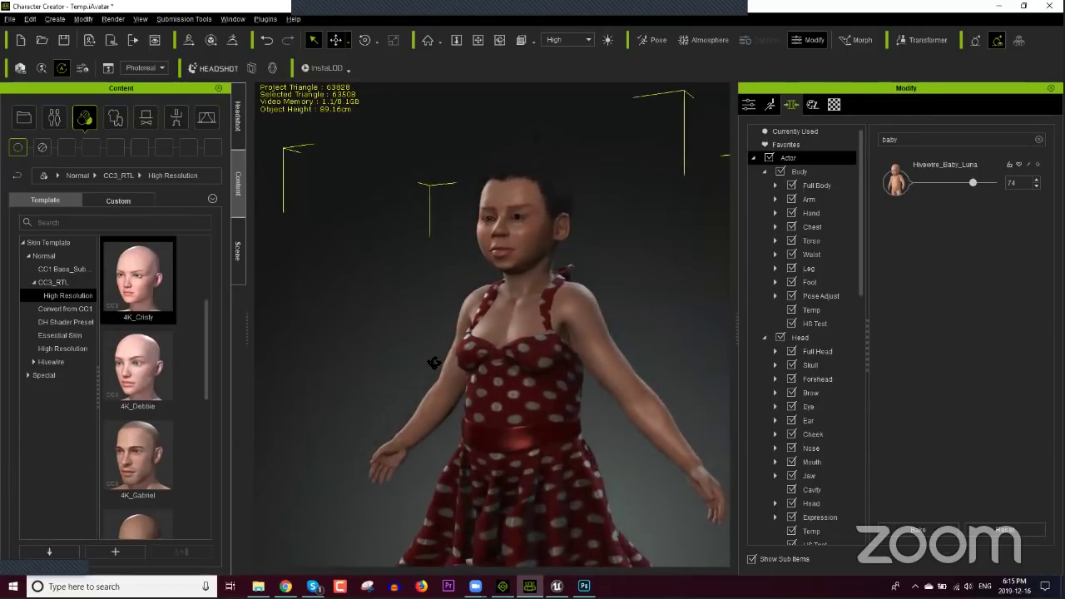
right_drag(433, 364, 466, 366)
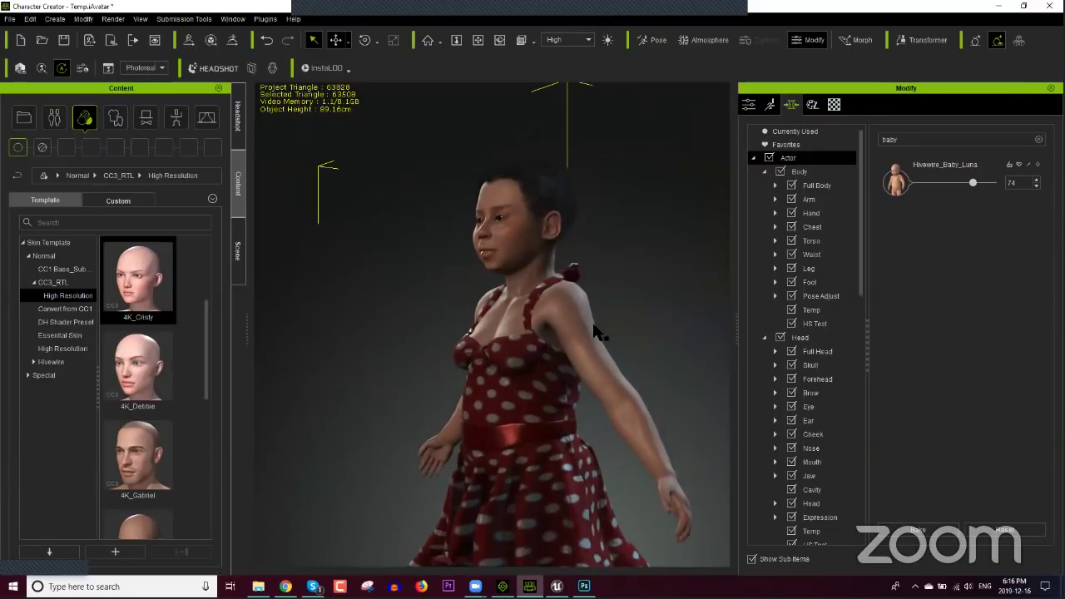
drag(974, 184, 974, 186)
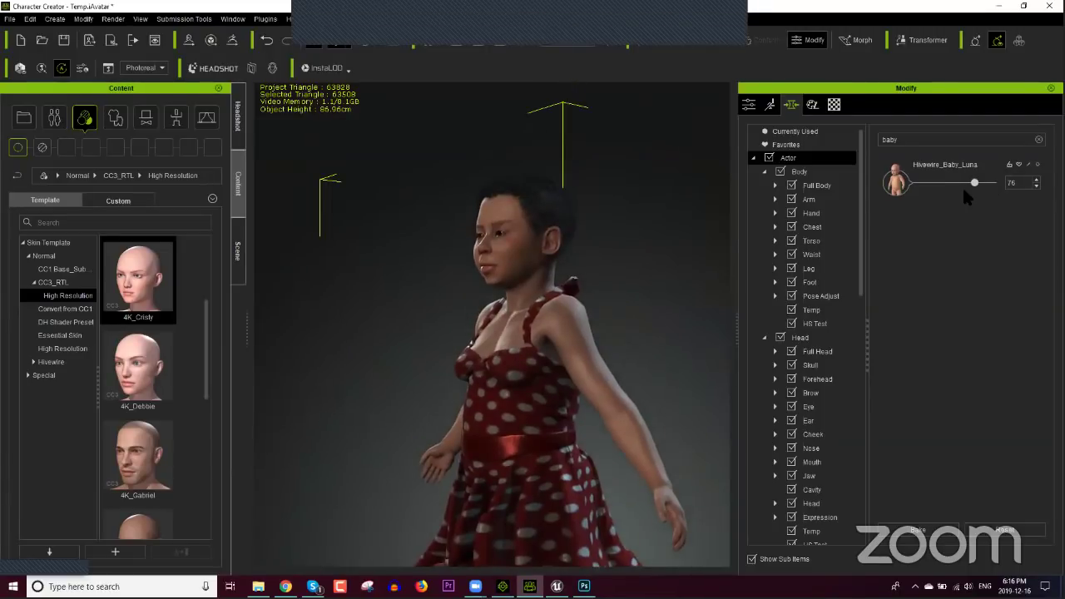
double_click(908, 139)
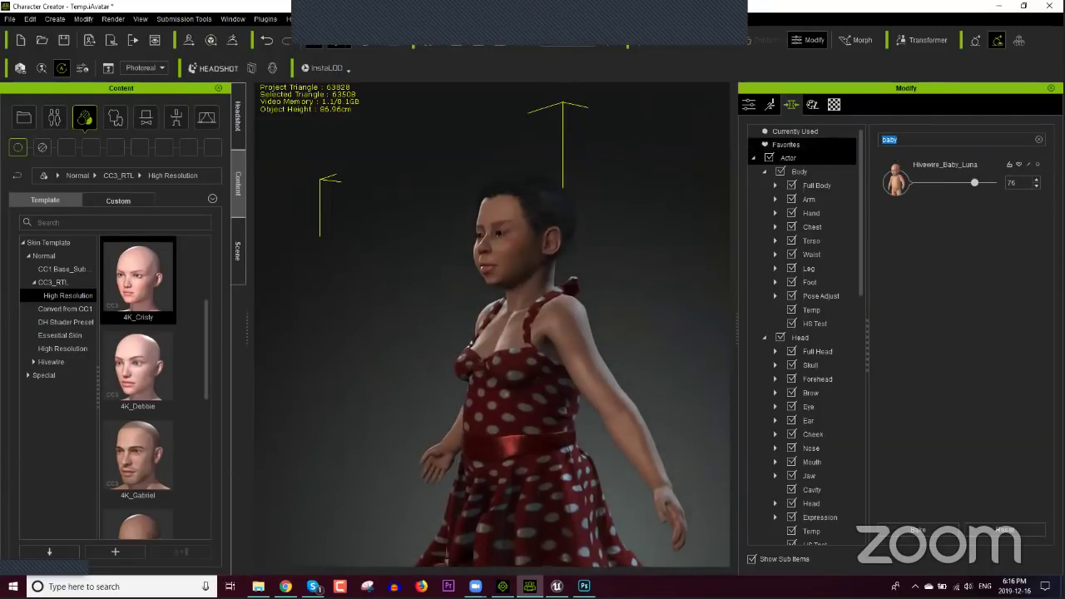
Step: Search 'thin', try the thin-face and Thin morphs, then reset Thin to 0
text(thin)
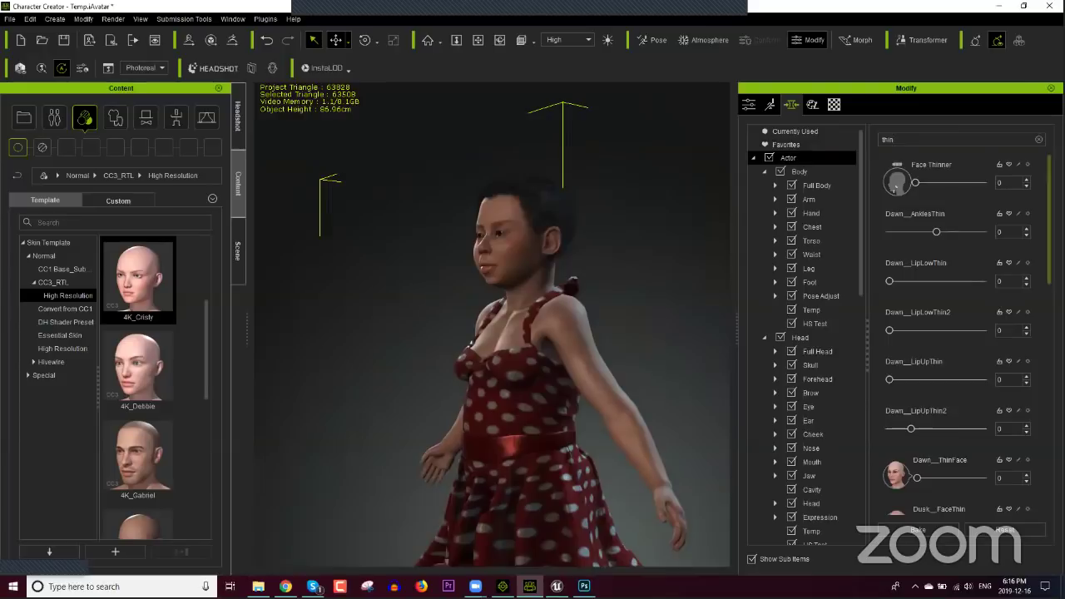
scroll(929, 482, down, 3)
scroll(940, 271, down, 1)
scroll(939, 270, up, 1)
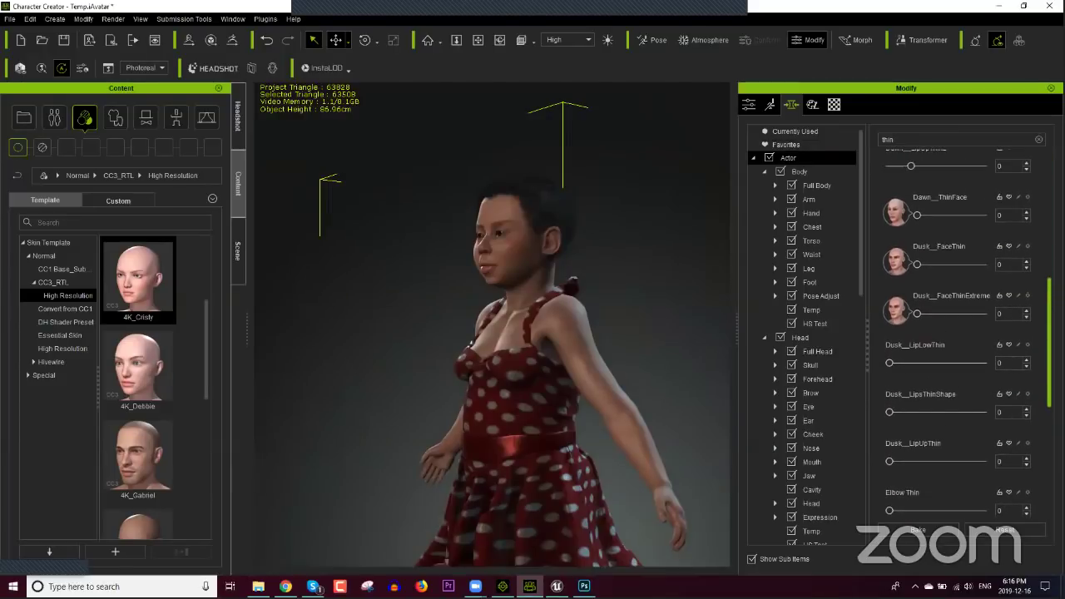
drag(916, 239, 968, 240)
scroll(957, 332, down, 3)
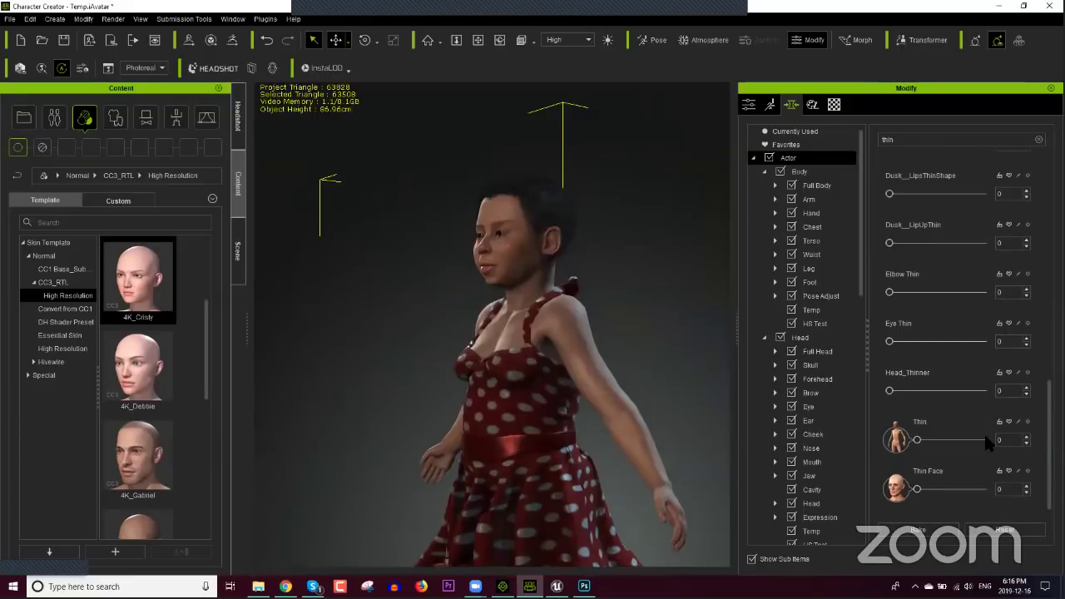
click(949, 439)
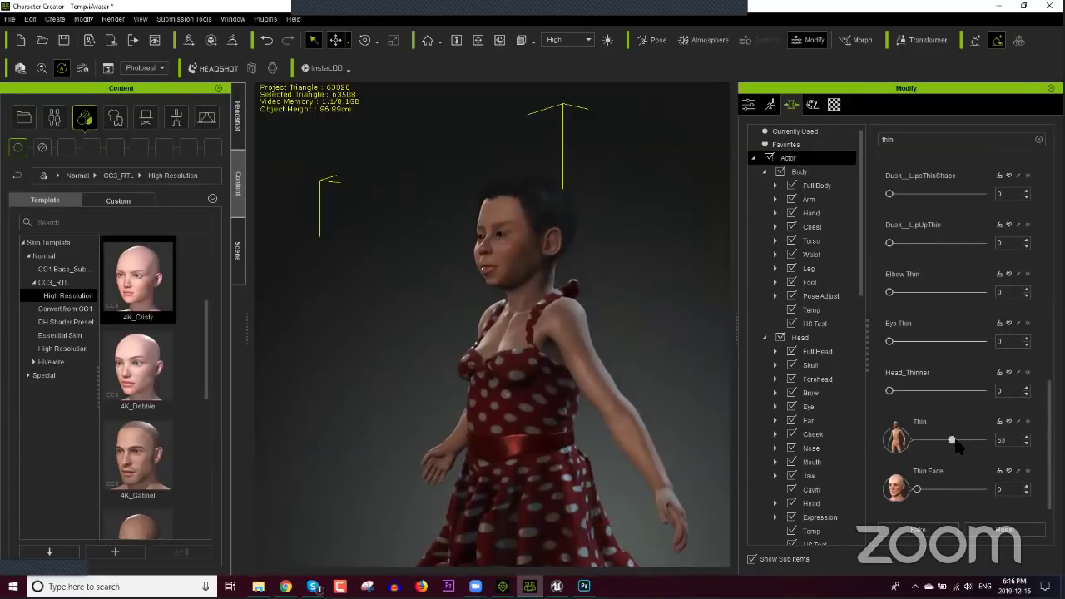
drag(962, 441, 979, 440)
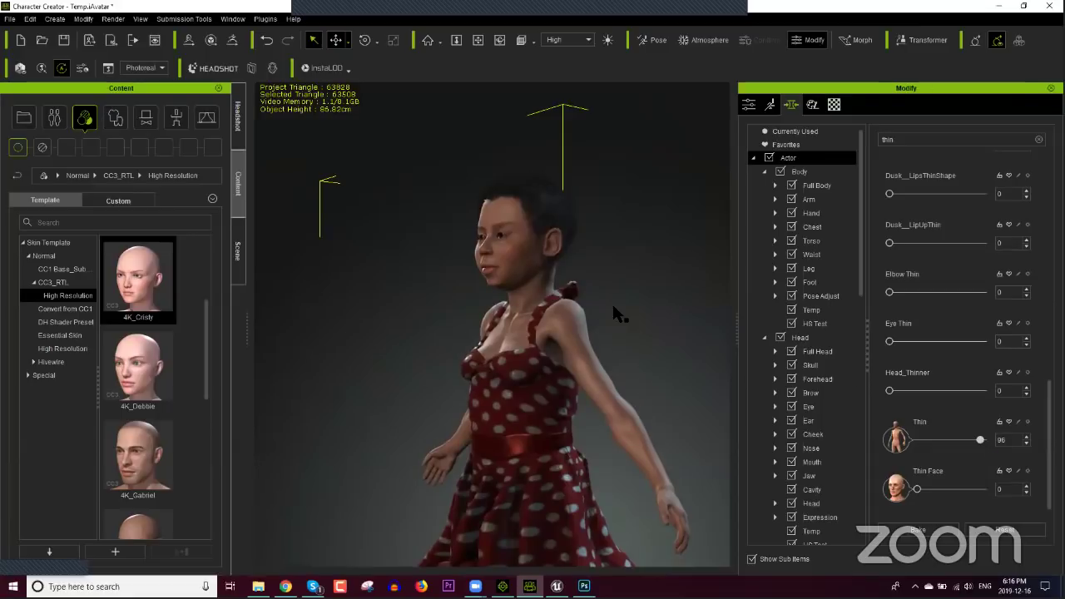
right_drag(614, 276, 592, 366)
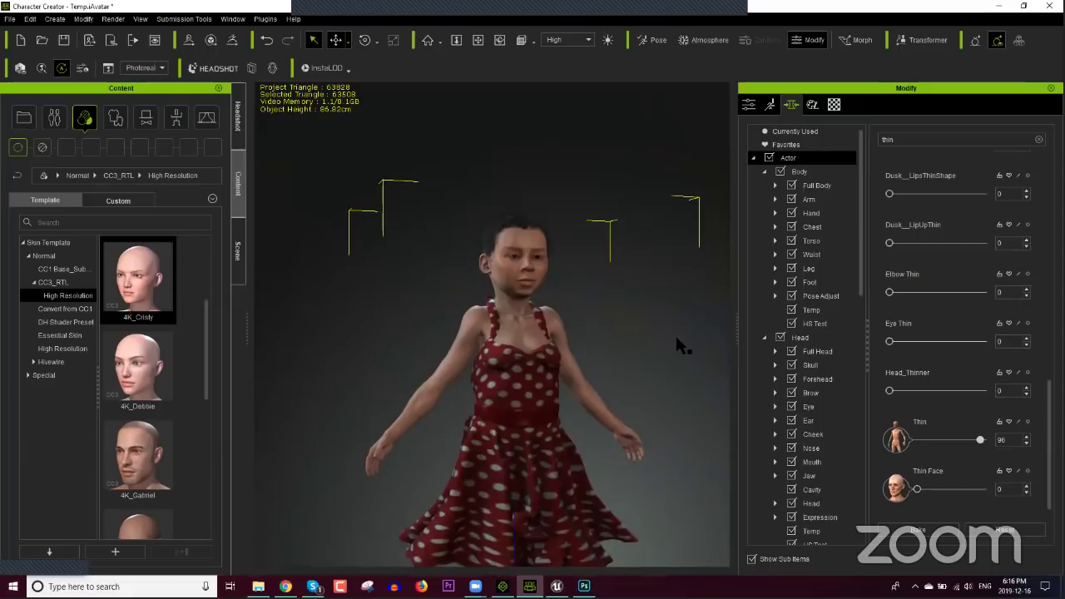
click(1002, 529)
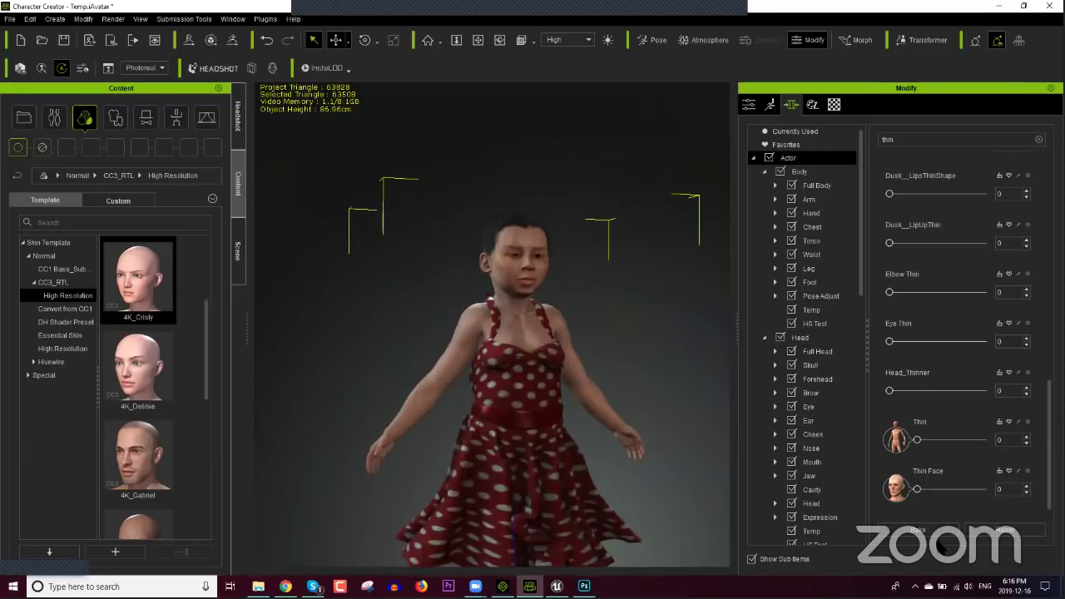
Step: Limit the list to body morphs and search for 'femal' morphs
click(800, 173)
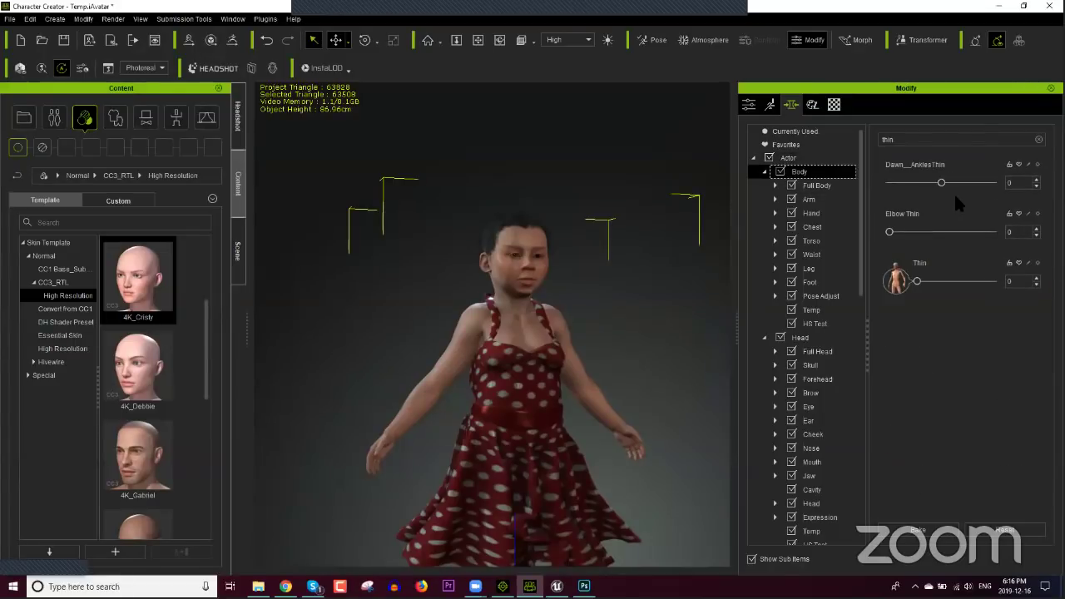
click(915, 140)
key(BackSpace)
key(BackSpace)
key(BackSpace)
key(BackSpace)
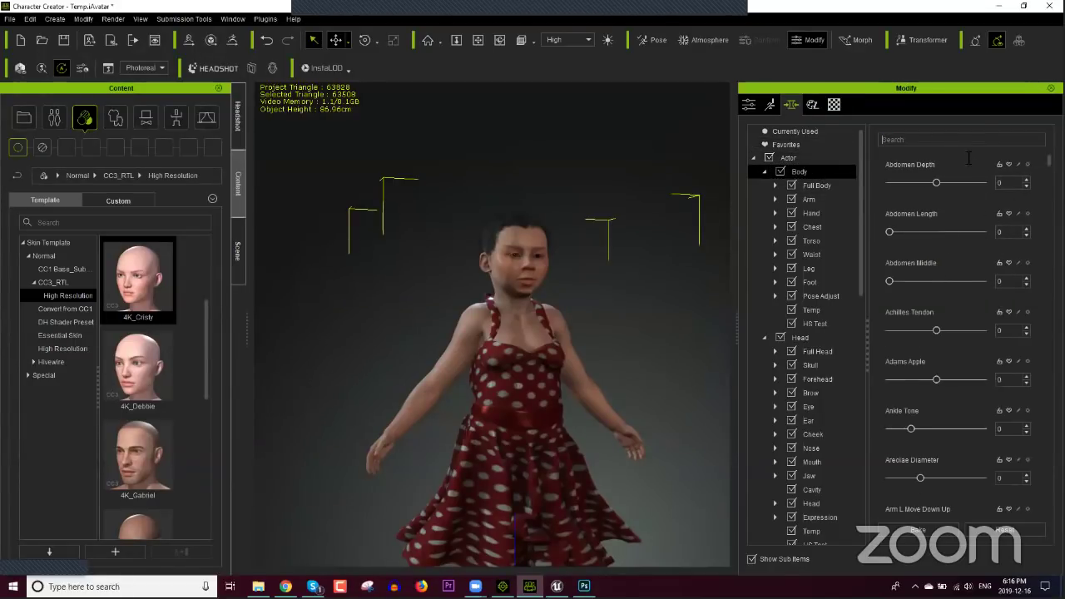
text(femal)
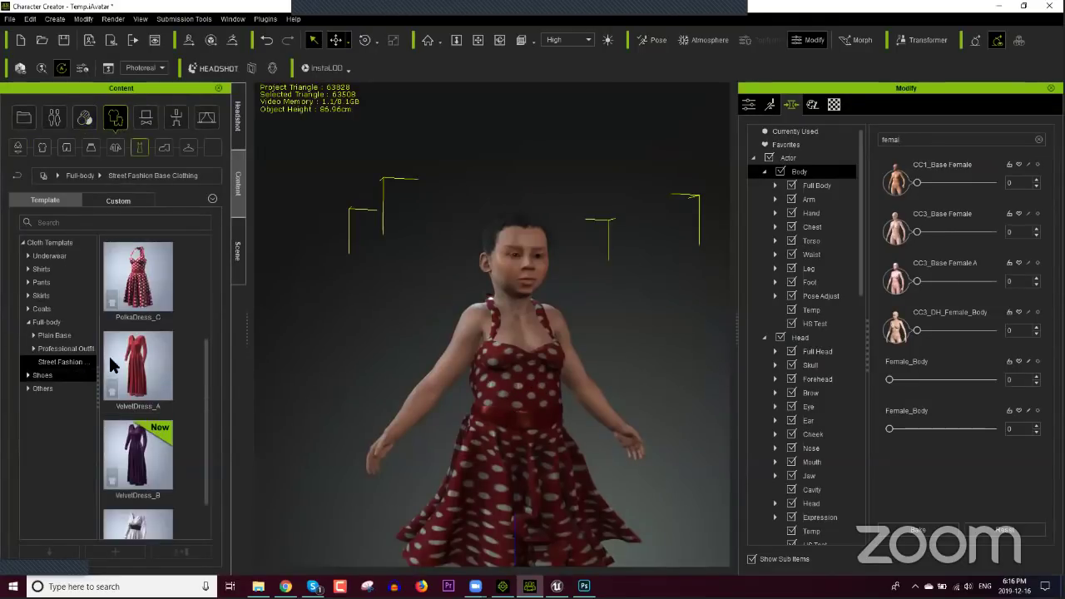
Step: Replace the red dress with the navy PolkaDress_B and orbit to inspect it
scroll(152, 346, up, 2)
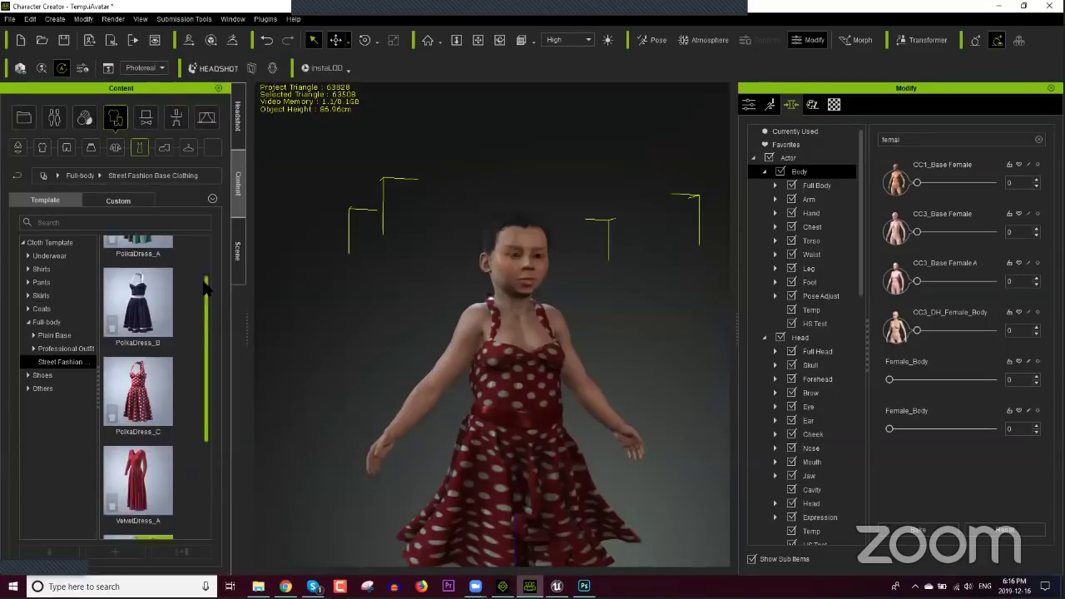
double_click(147, 337)
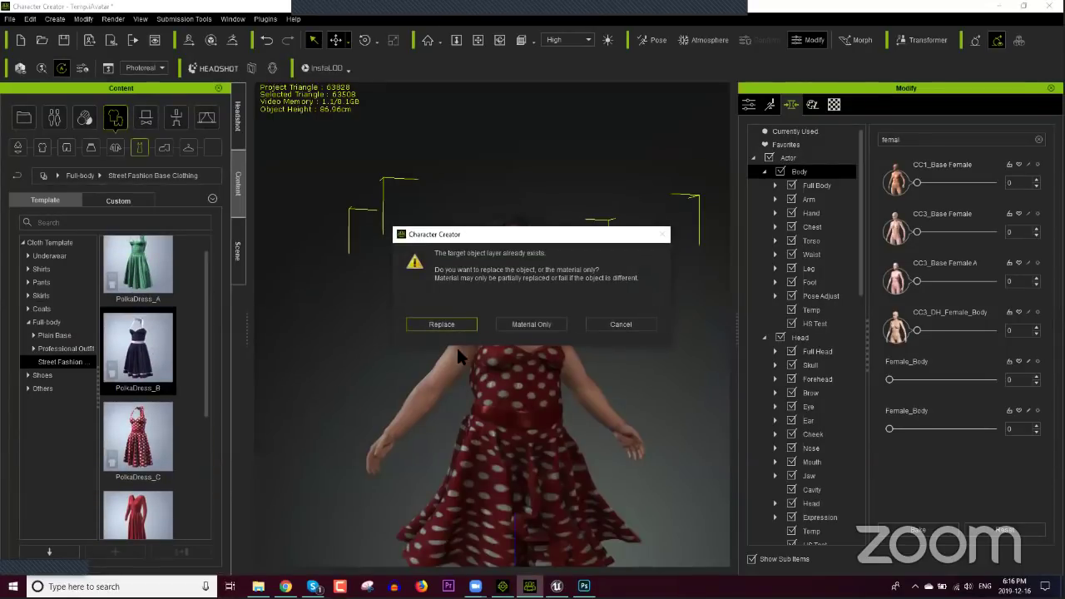
click(442, 324)
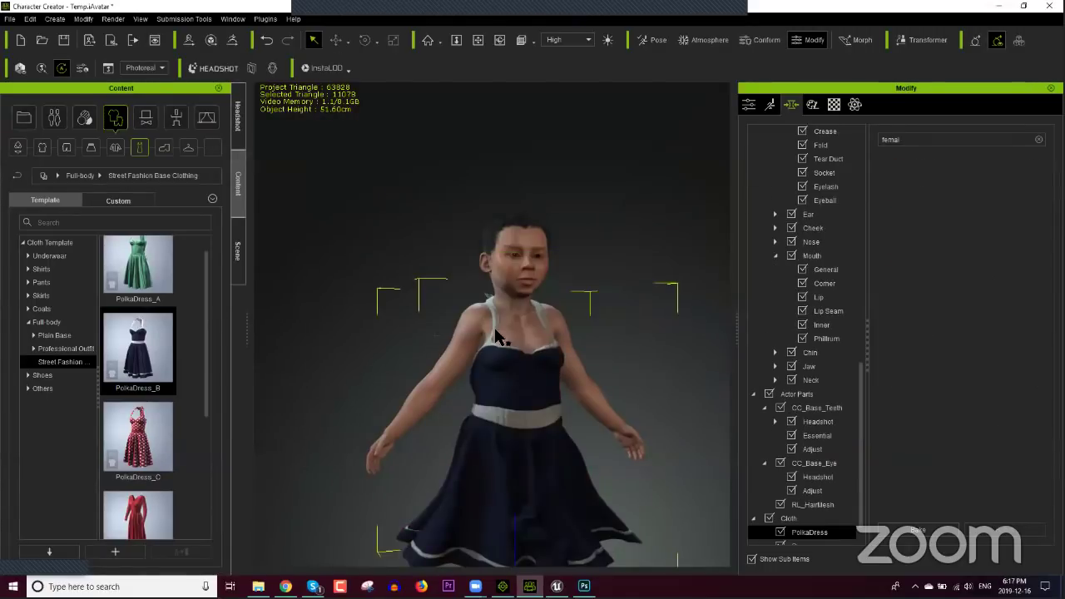
right_drag(529, 380, 481, 384)
right_drag(529, 293, 471, 343)
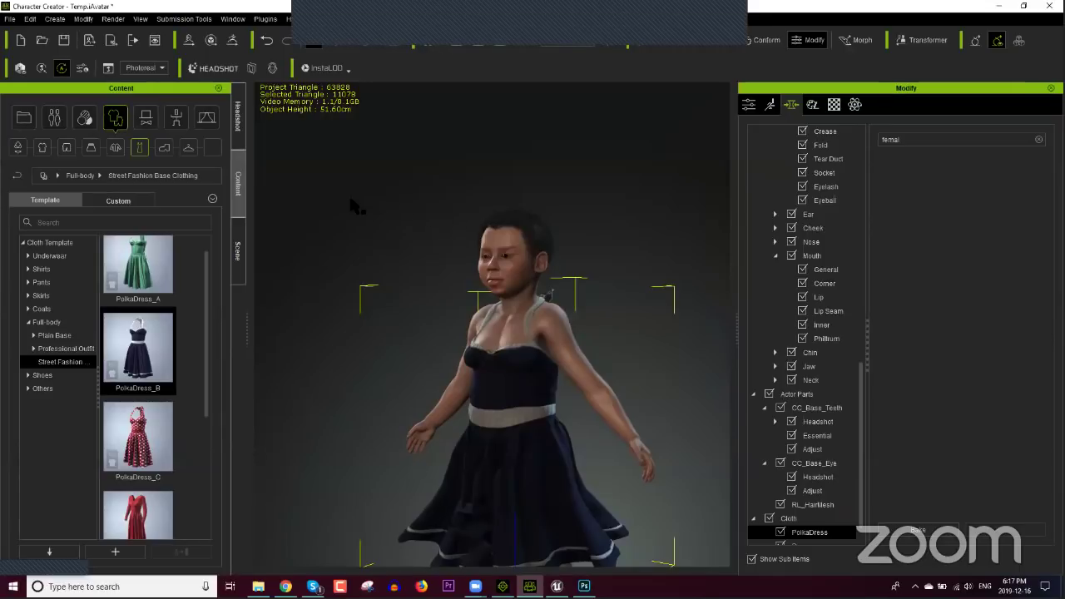
Step: Orbit to a near-front view of the character in the navy dress
right_drag(385, 226, 430, 216)
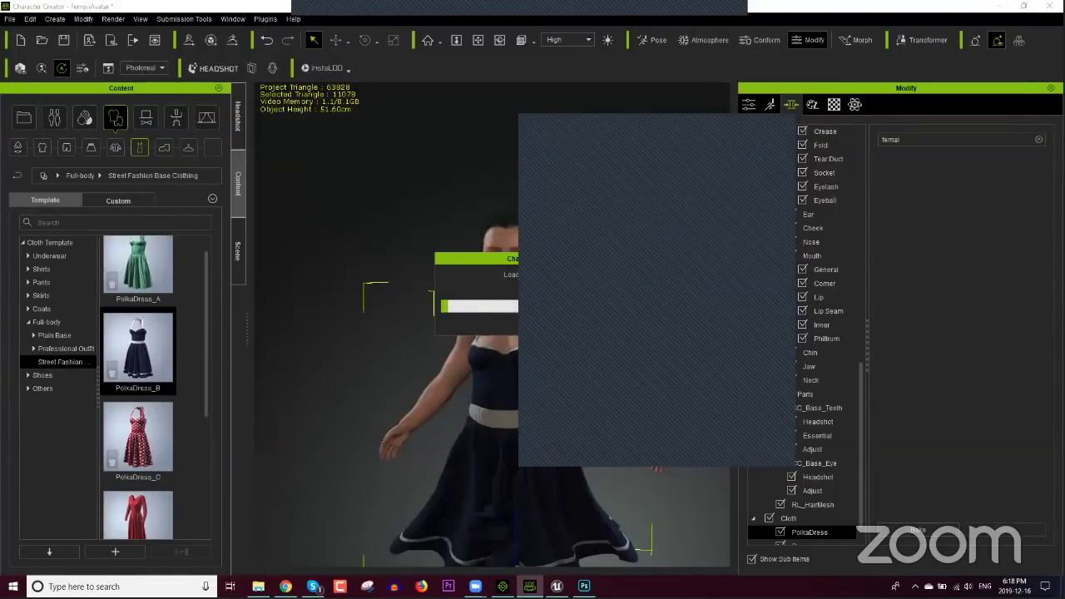
Step: In the browser, go to the Reallusion home page and open the Content Store
key(alt+Tab)
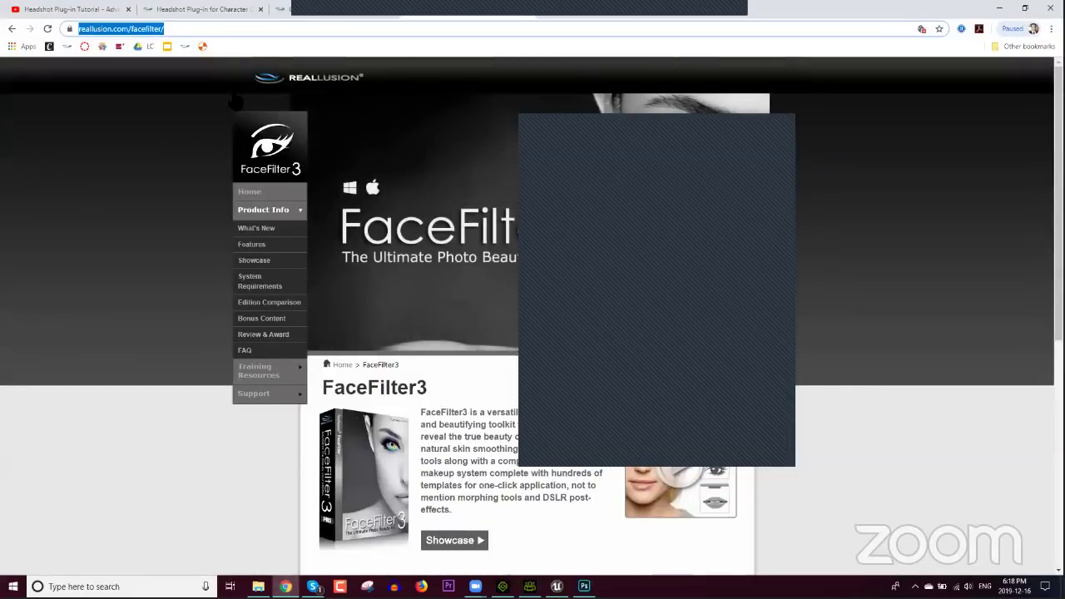
click(228, 10)
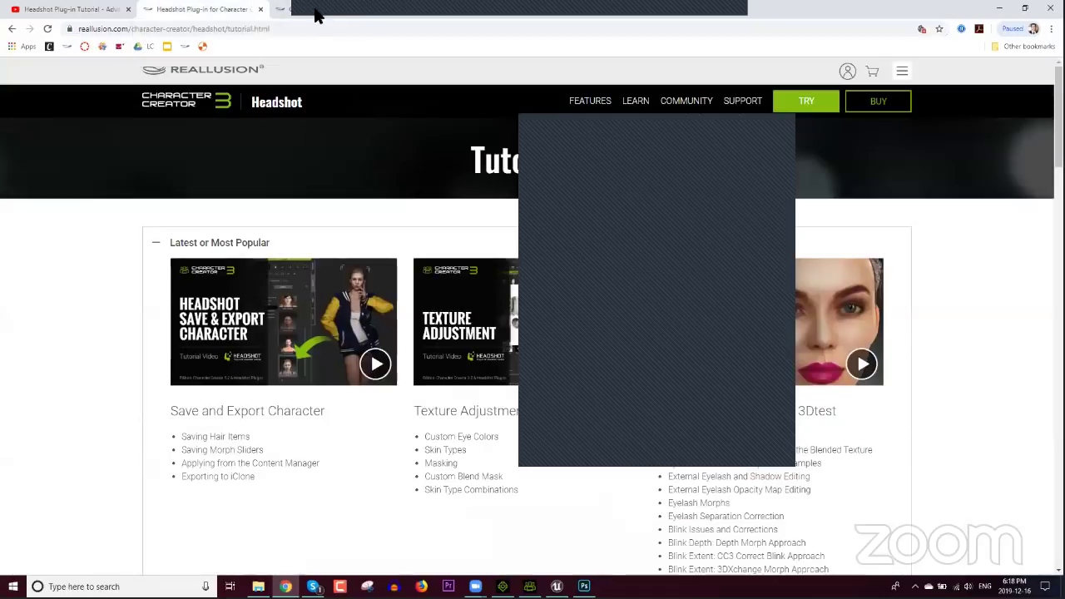
click(237, 69)
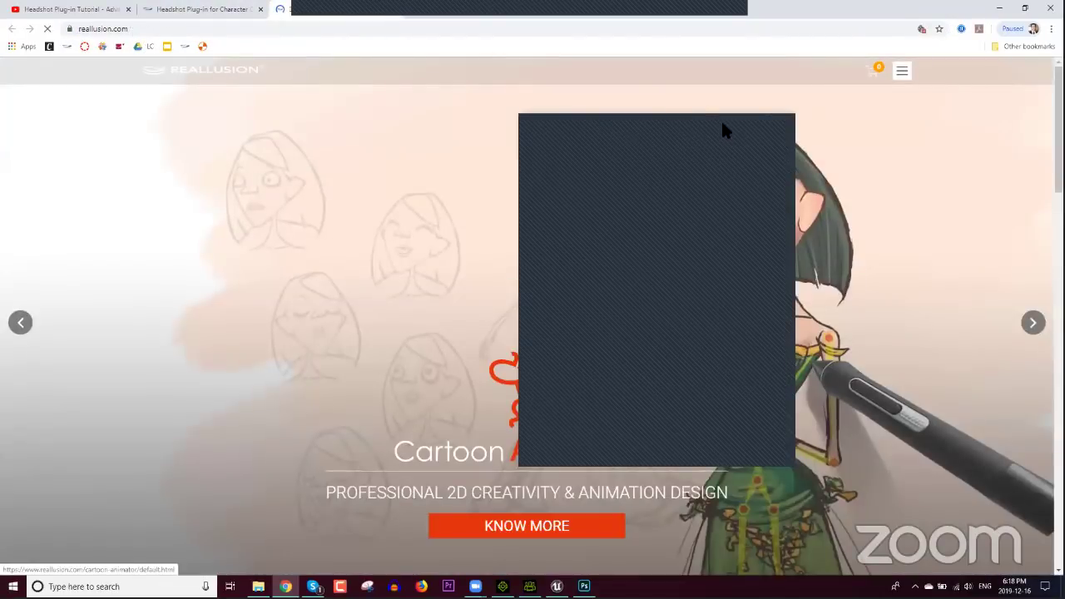
click(896, 73)
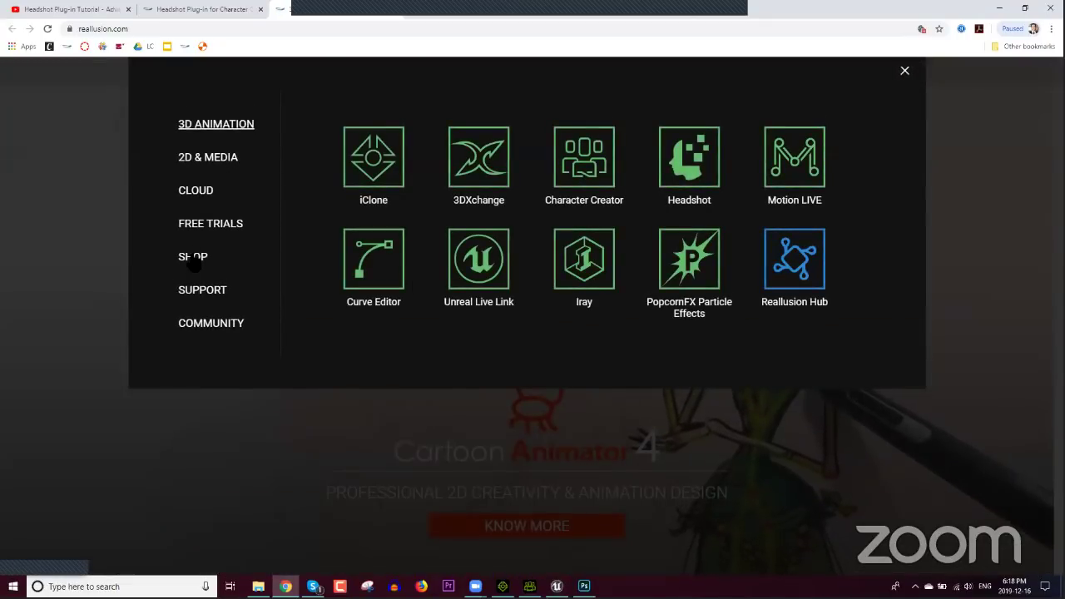
click(192, 258)
click(532, 231)
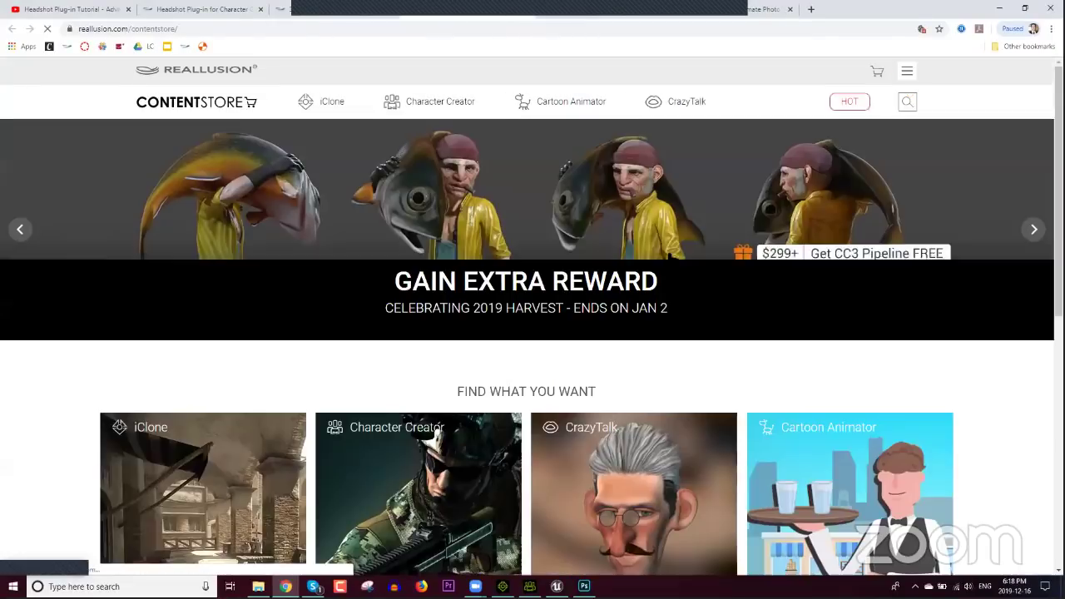
Step: Dismiss the 2020 Elite Member popup and cycle through the store's banner promotions
scroll(867, 76, down, 1)
scroll(868, 76, down, 2)
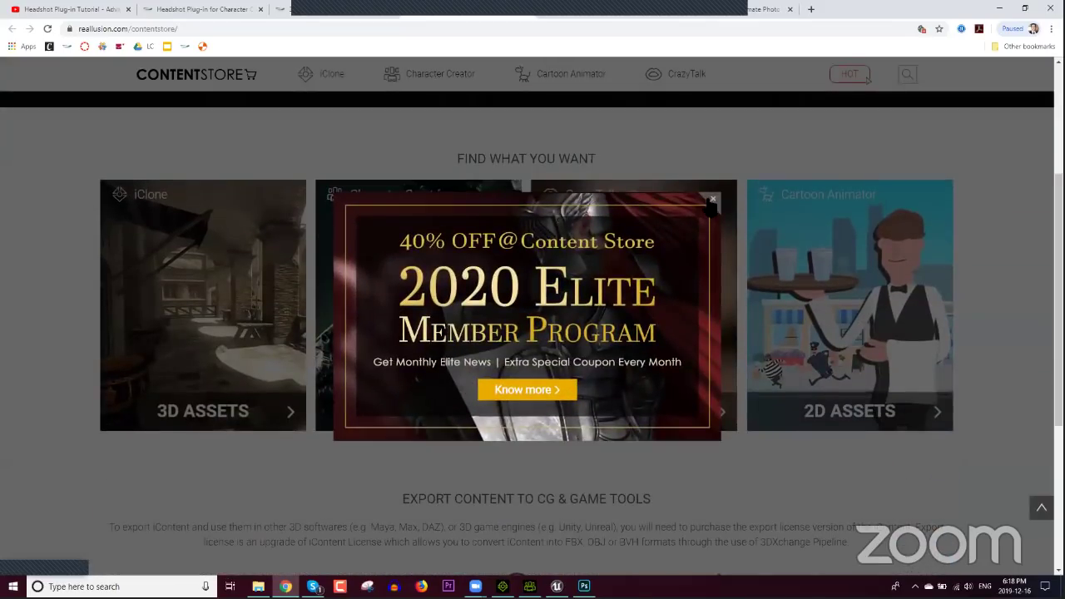
click(867, 76)
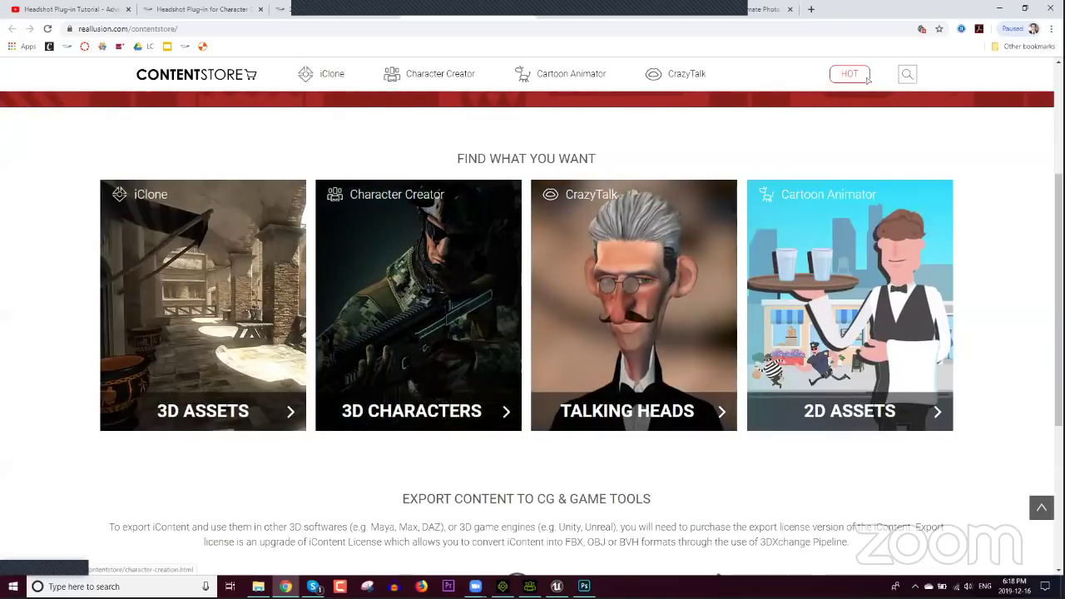
scroll(389, 266, down, 3)
scroll(389, 271, up, 6)
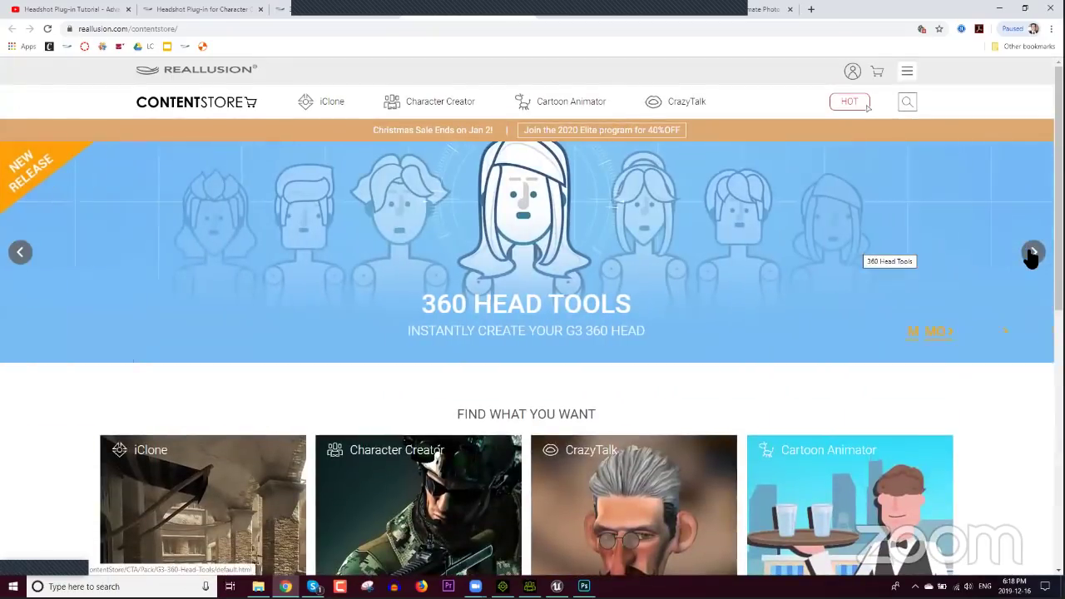
click(1032, 252)
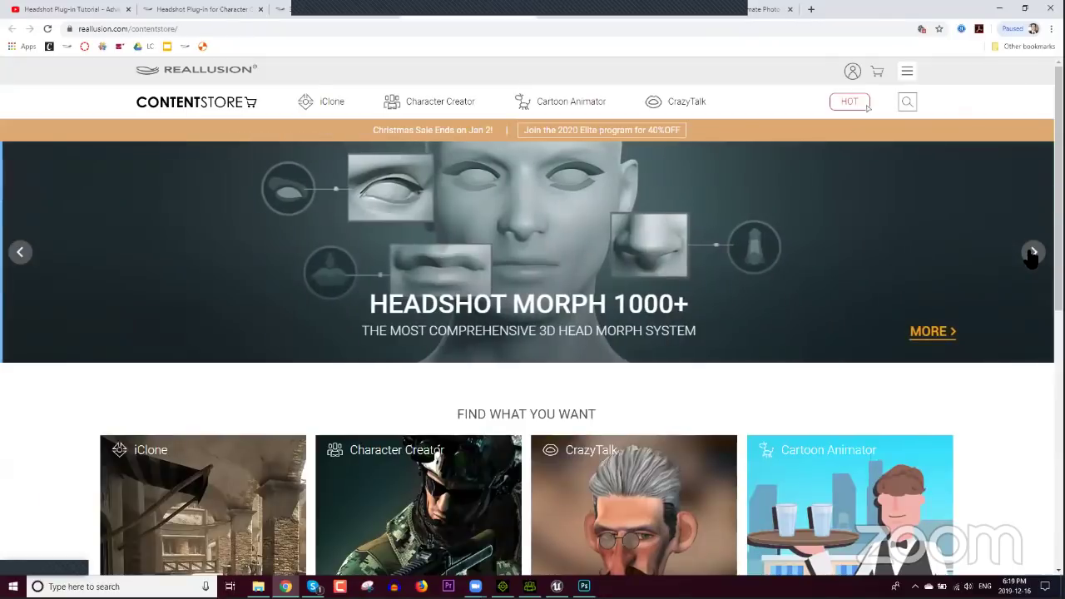
click(1032, 252)
click(1032, 252)
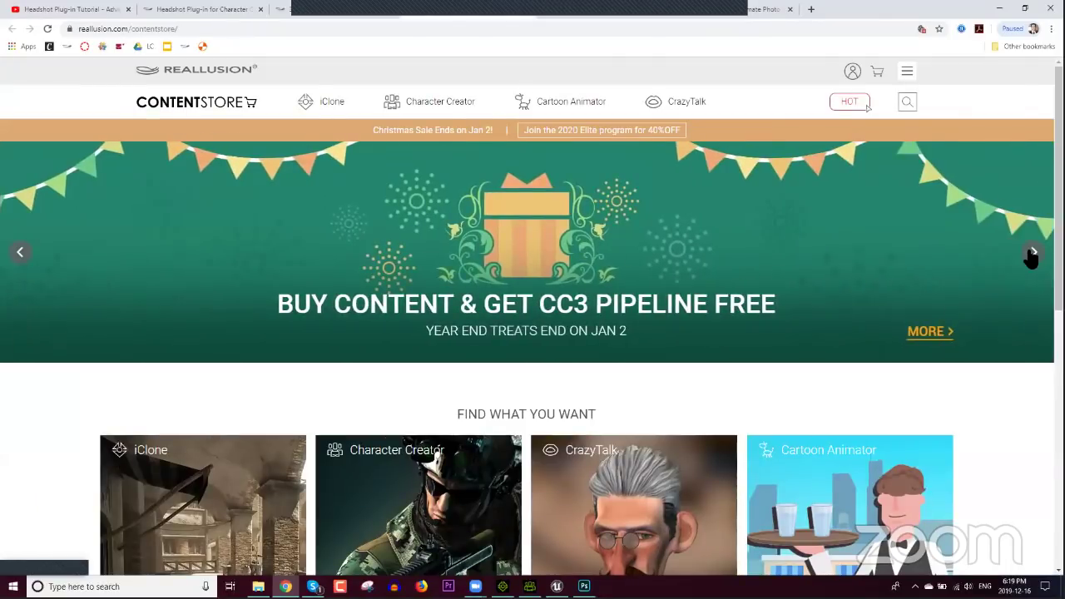
click(1032, 253)
click(1032, 252)
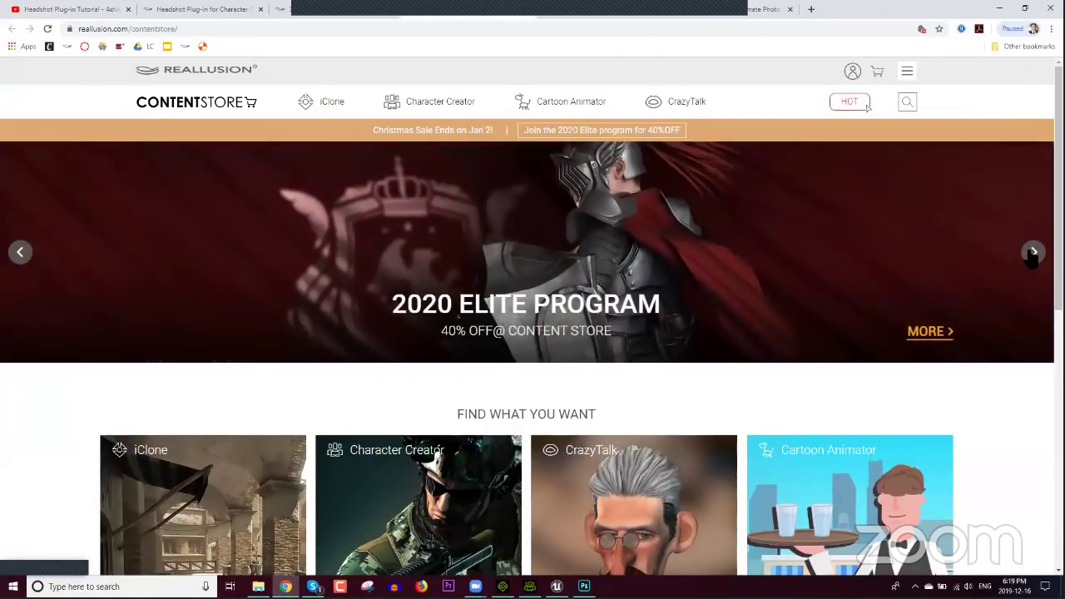
click(1033, 252)
click(1032, 253)
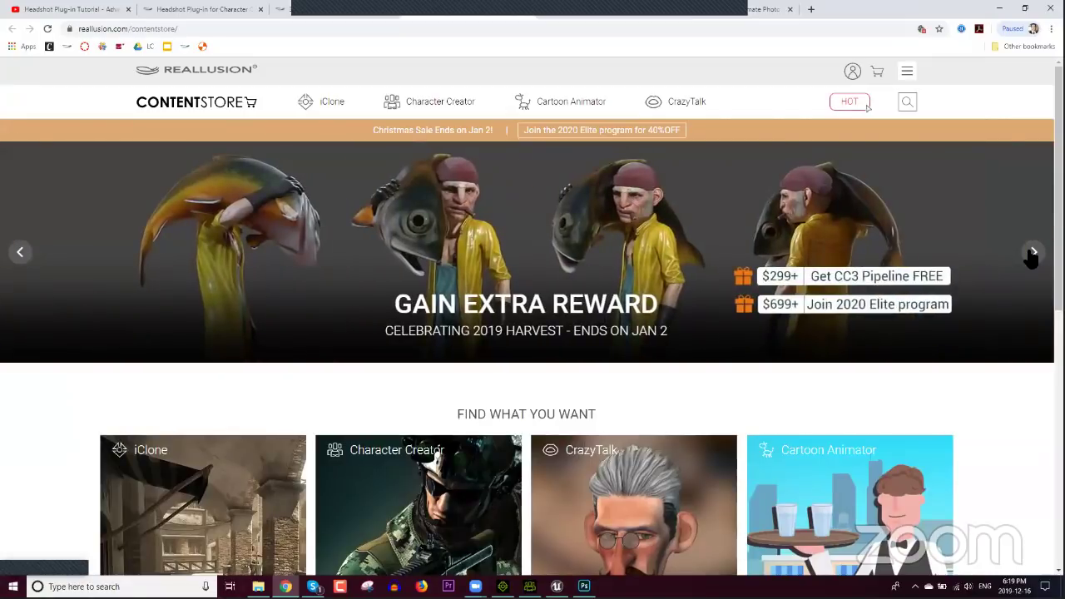
click(1033, 253)
click(1032, 253)
scroll(663, 366, down, 4)
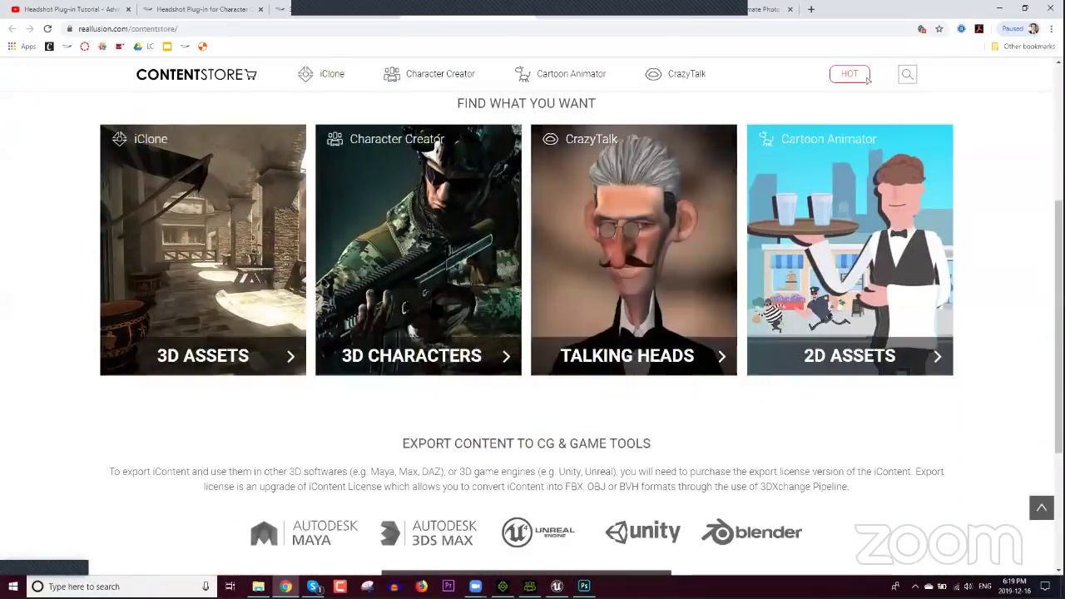
Step: Browse the official Character Creator characters content and open Virtual Human in a new tab
click(453, 267)
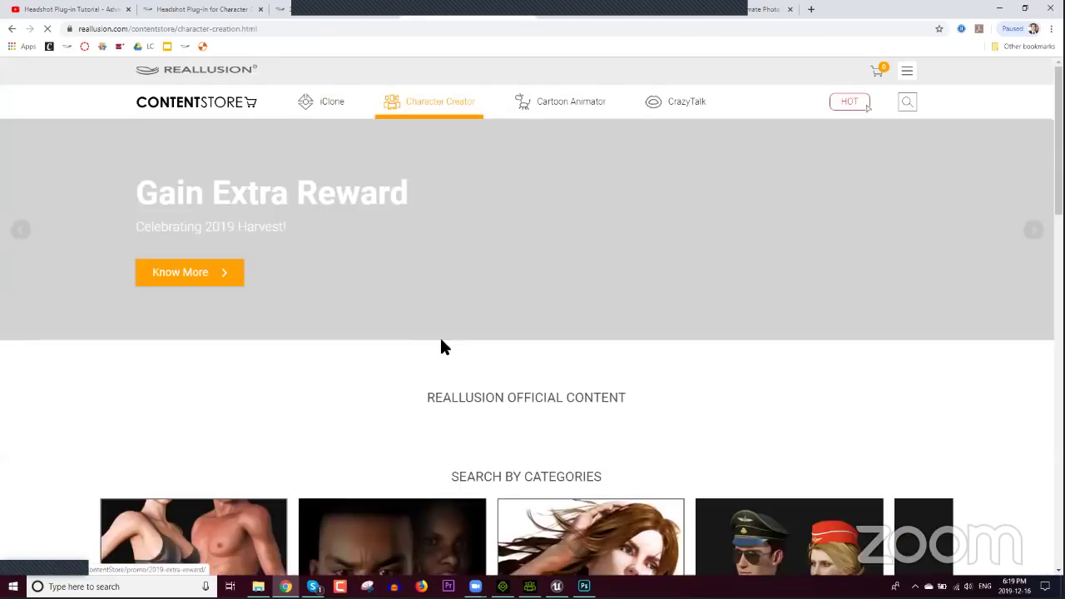
scroll(740, 345, down, 3)
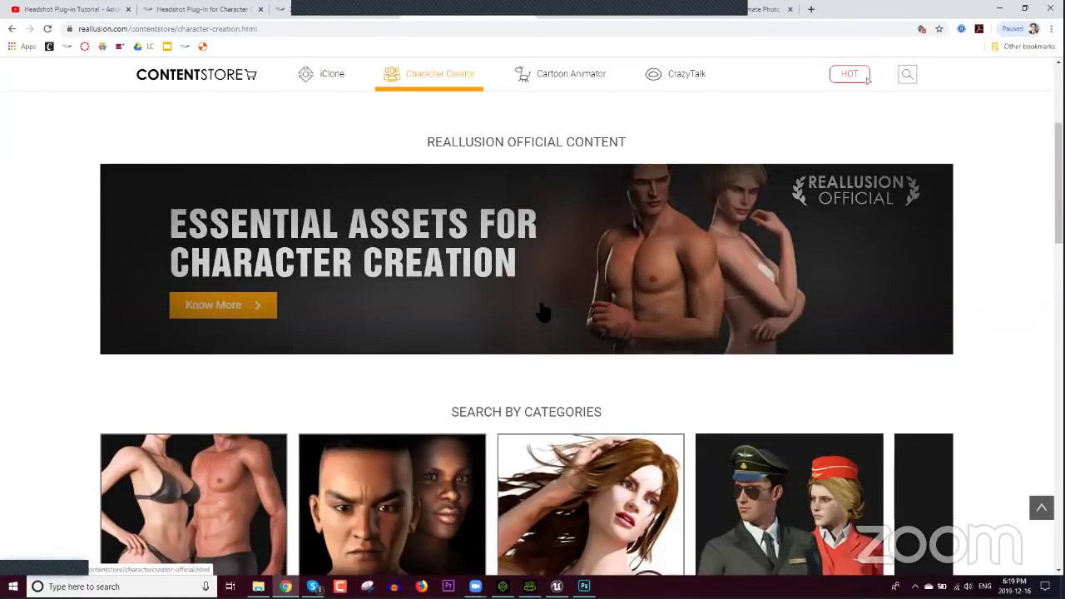
click(248, 305)
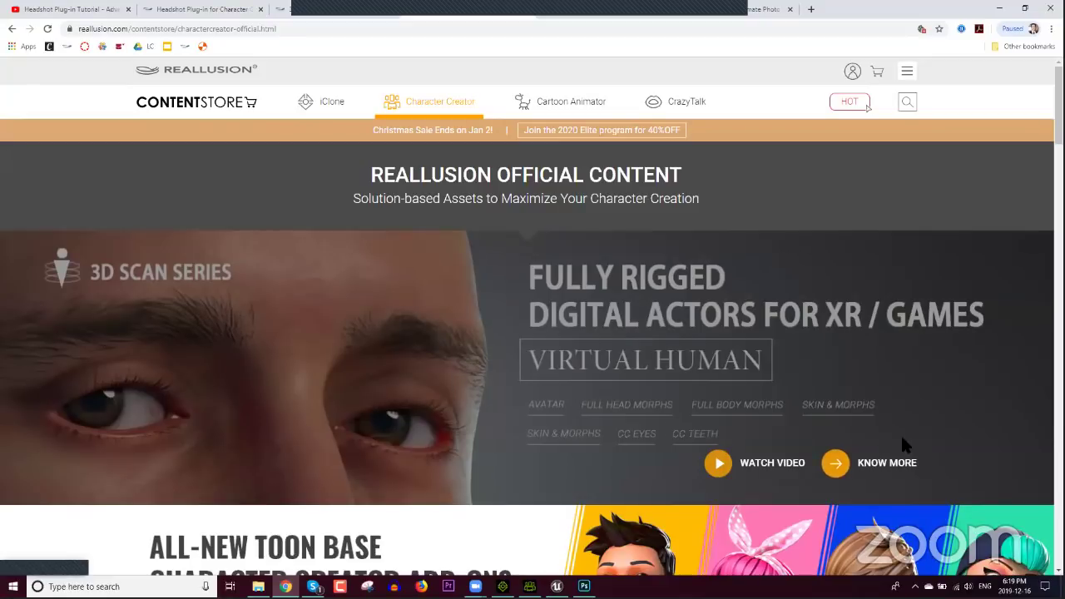
right_click(878, 467)
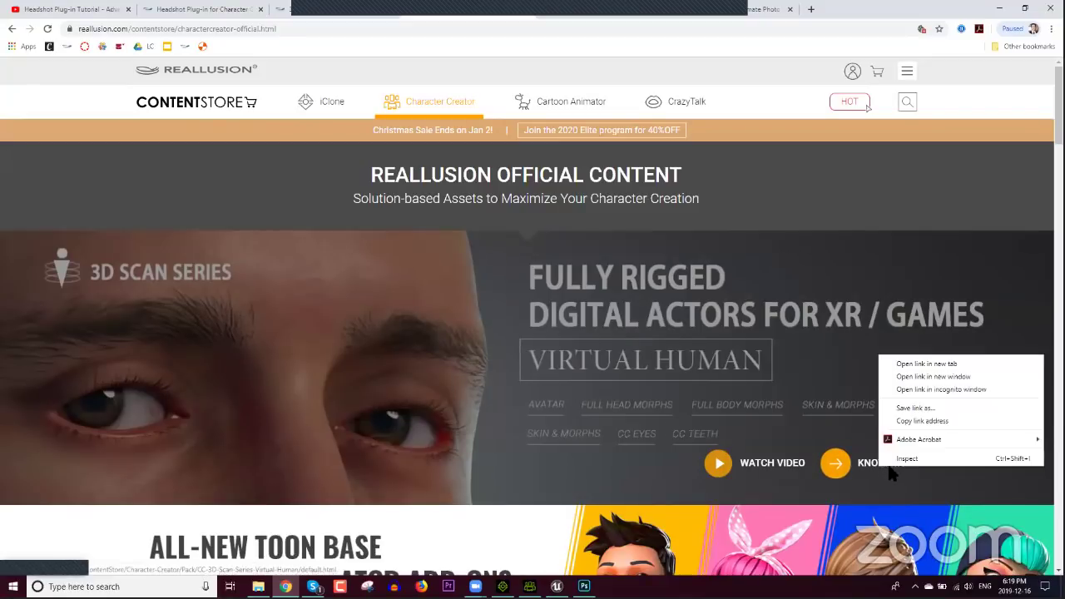
click(922, 364)
Step: Open the Elite Characters pack in a new tab and switch to it
scroll(512, 380, down, 6)
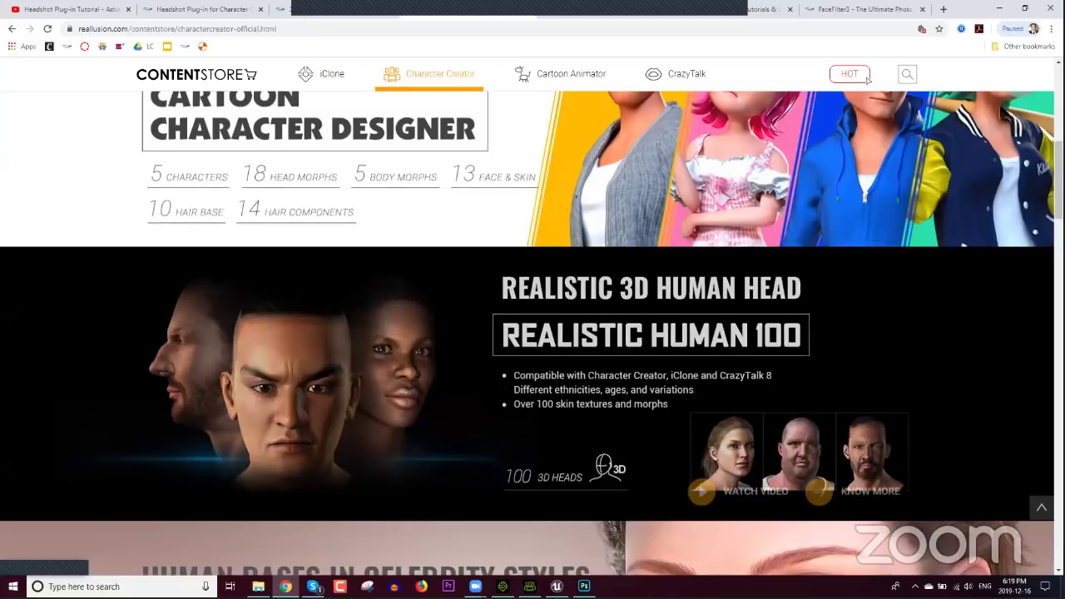
scroll(499, 374, down, 4)
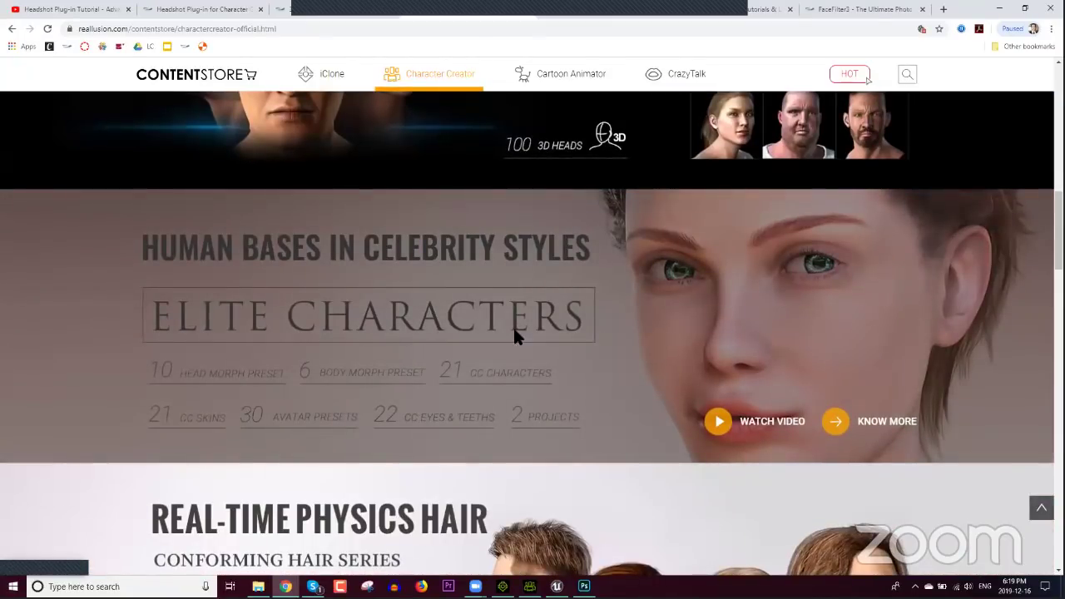
scroll(546, 345, down, 3)
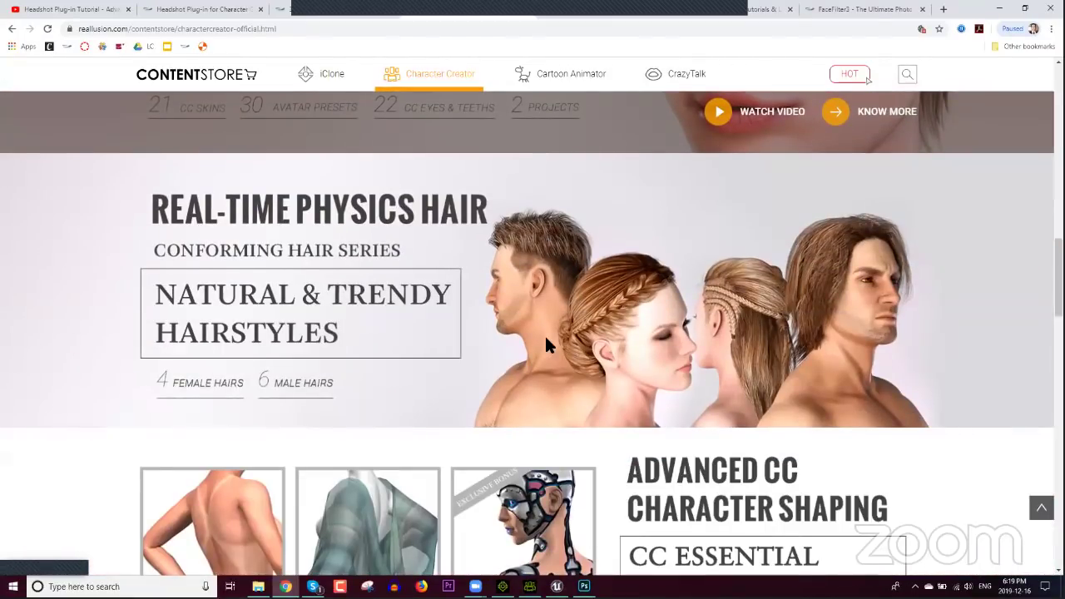
scroll(555, 343, down, 6)
scroll(557, 339, down, 10)
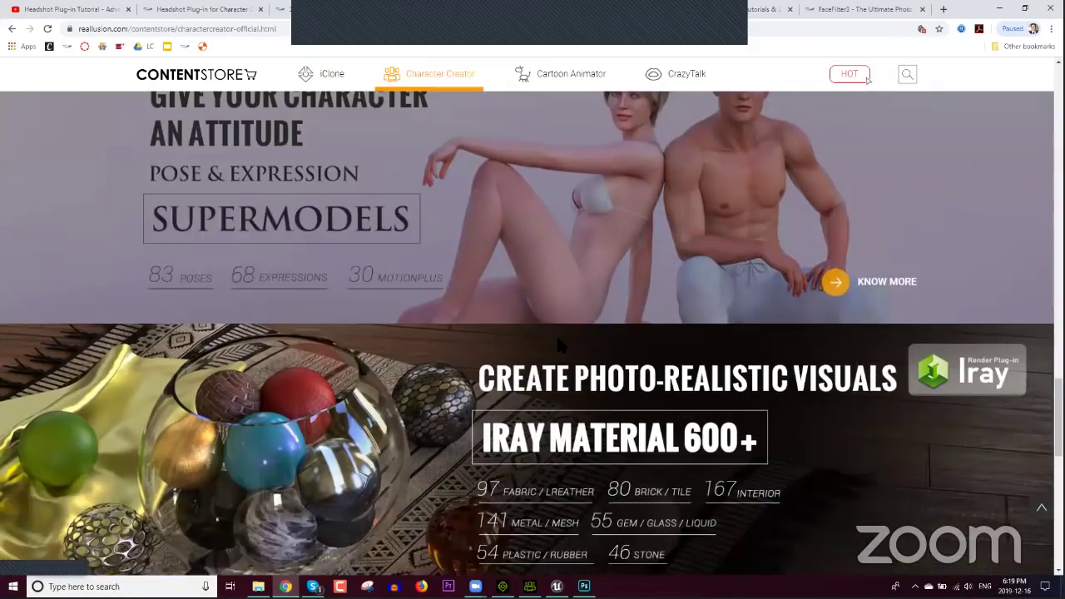
scroll(557, 341, up, 10)
scroll(557, 343, up, 10)
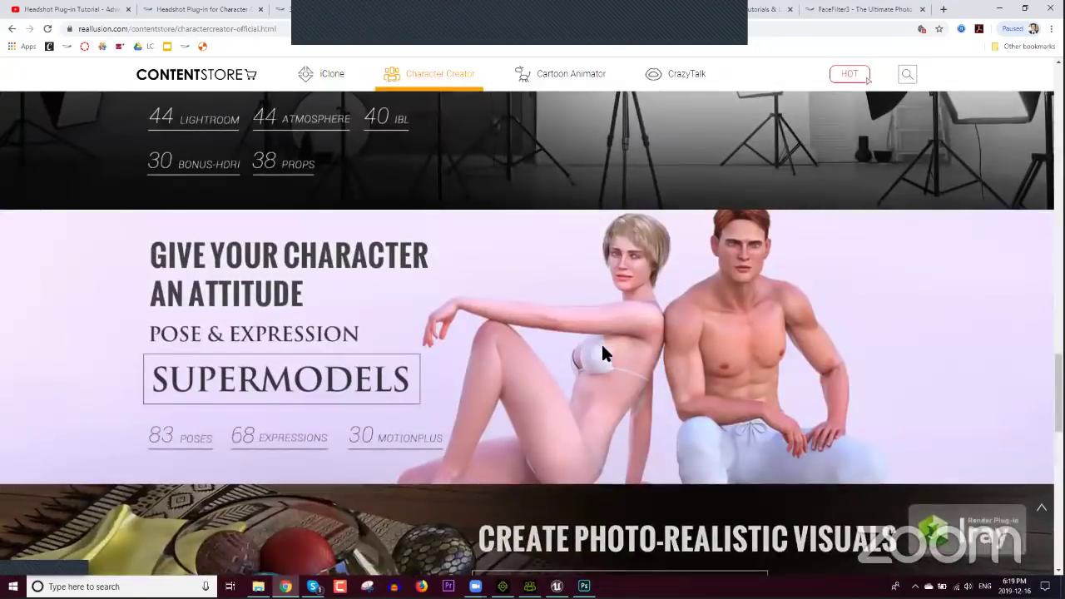
scroll(699, 348, up, 10)
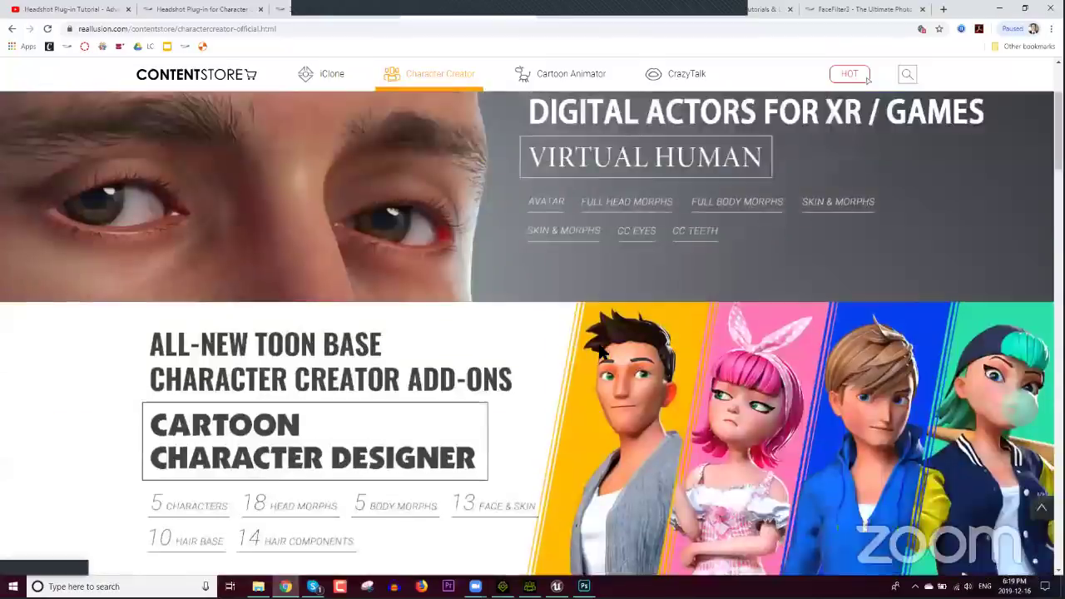
scroll(690, 348, down, 10)
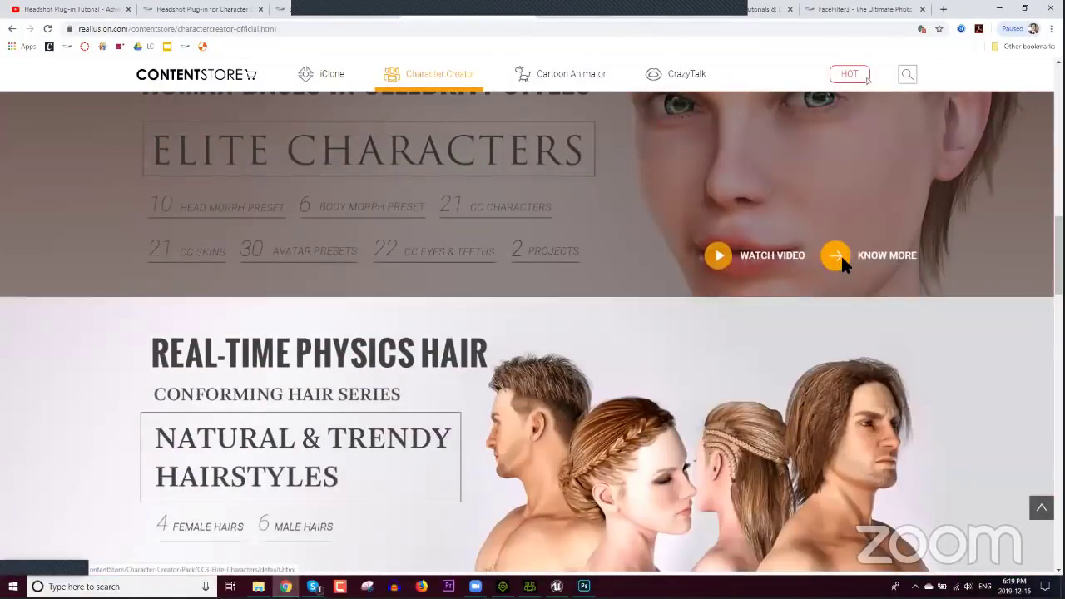
right_click(840, 255)
click(865, 267)
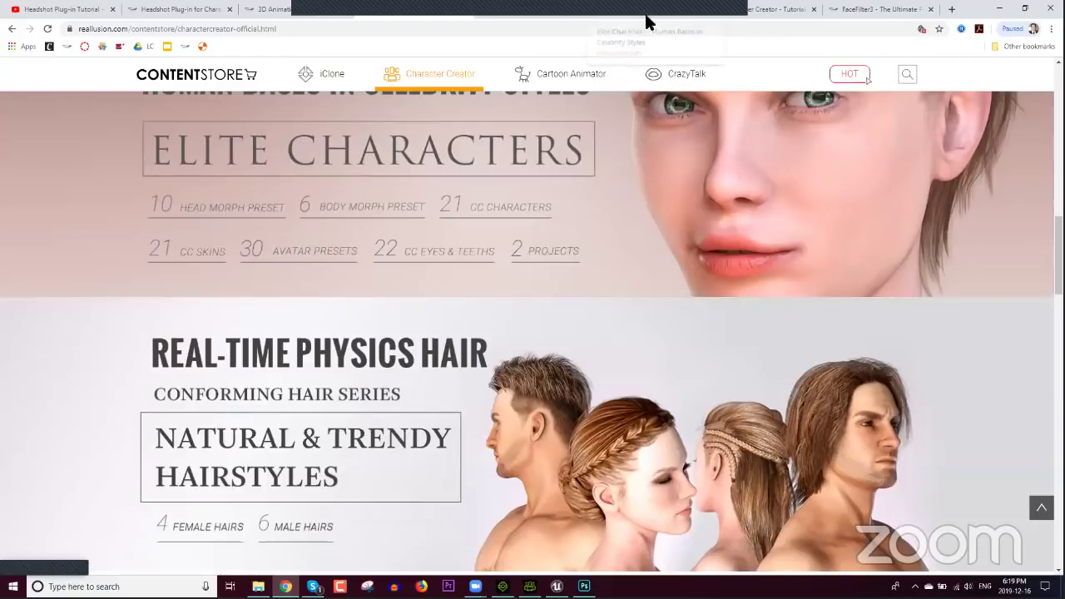
click(645, 19)
scroll(523, 287, down, 5)
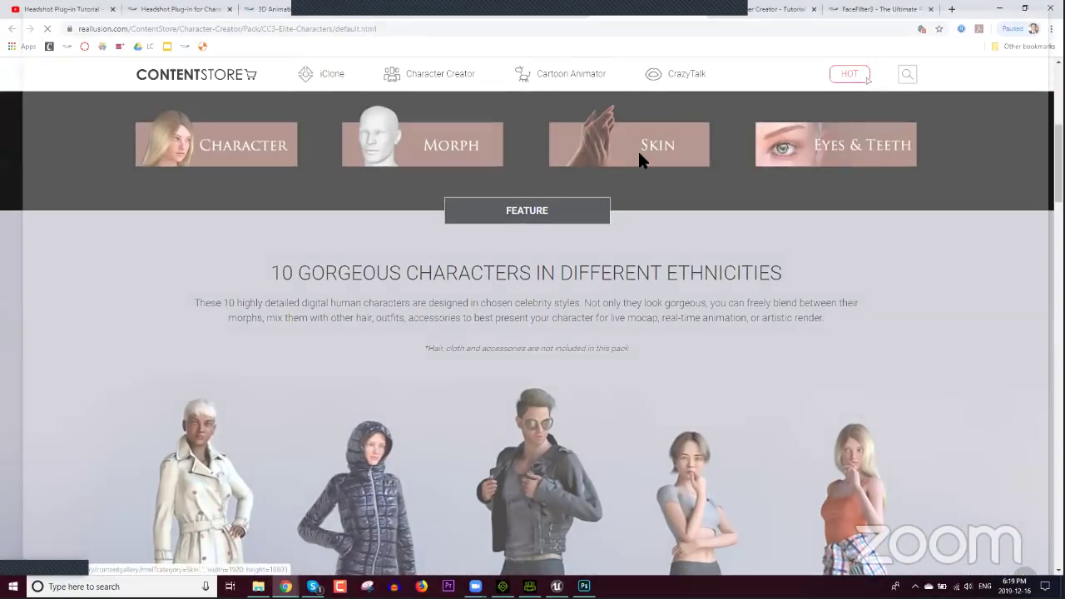
Step: Browse the Elite Characters skin gallery, close it, and return to Character Creator
click(641, 158)
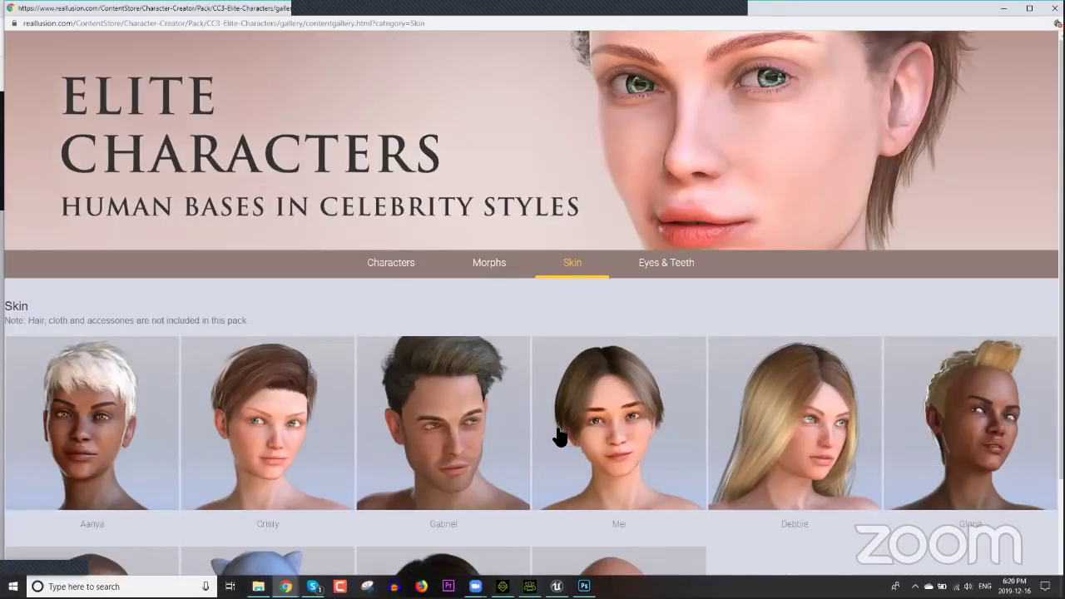
scroll(557, 436, down, 2)
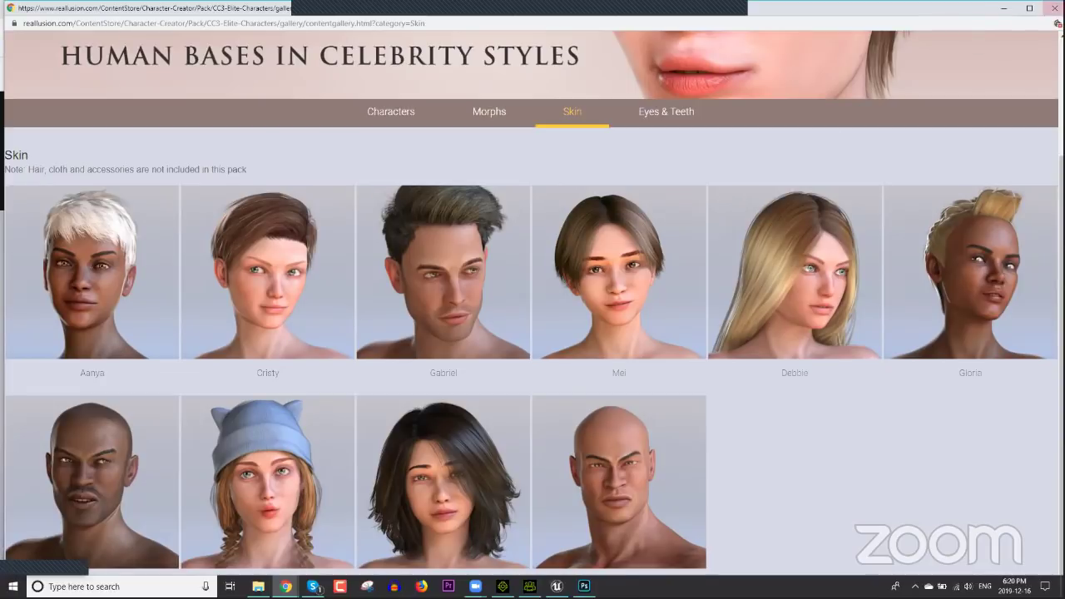
click(1052, 7)
scroll(519, 223, up, 5)
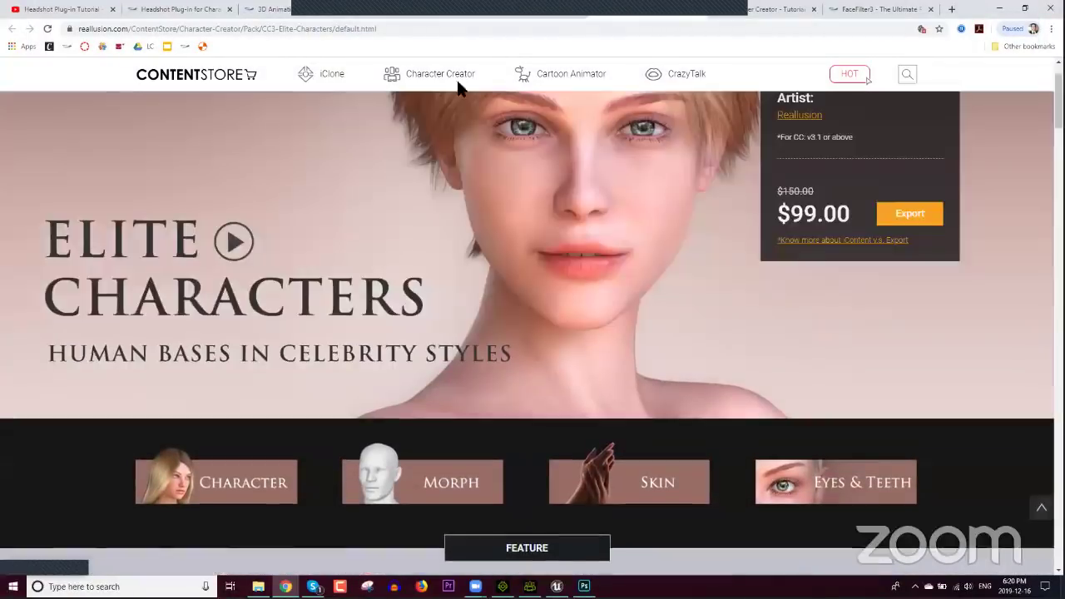
click(440, 33)
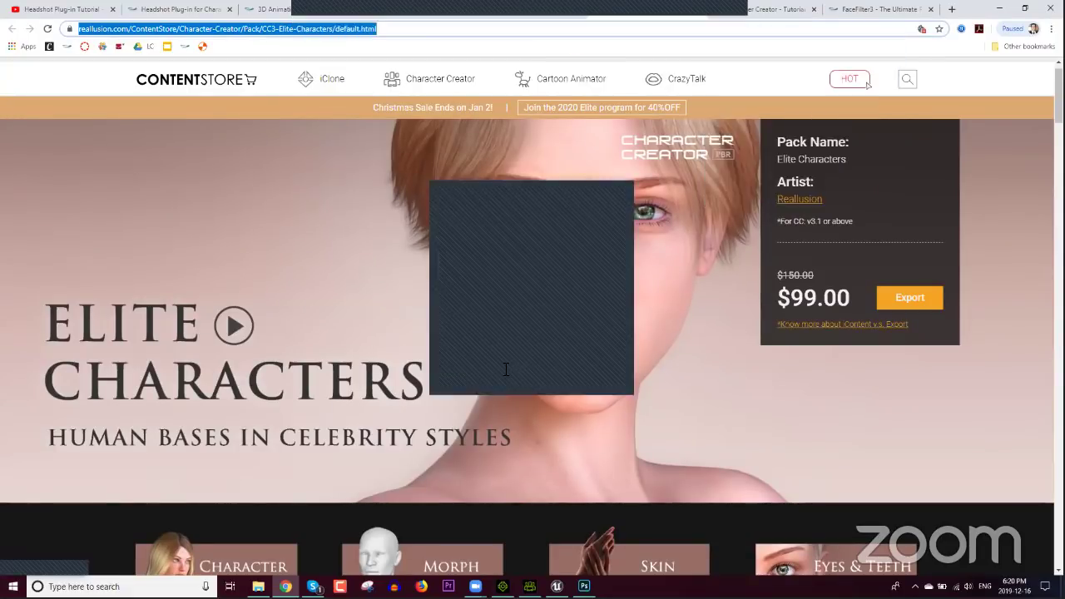
click(505, 366)
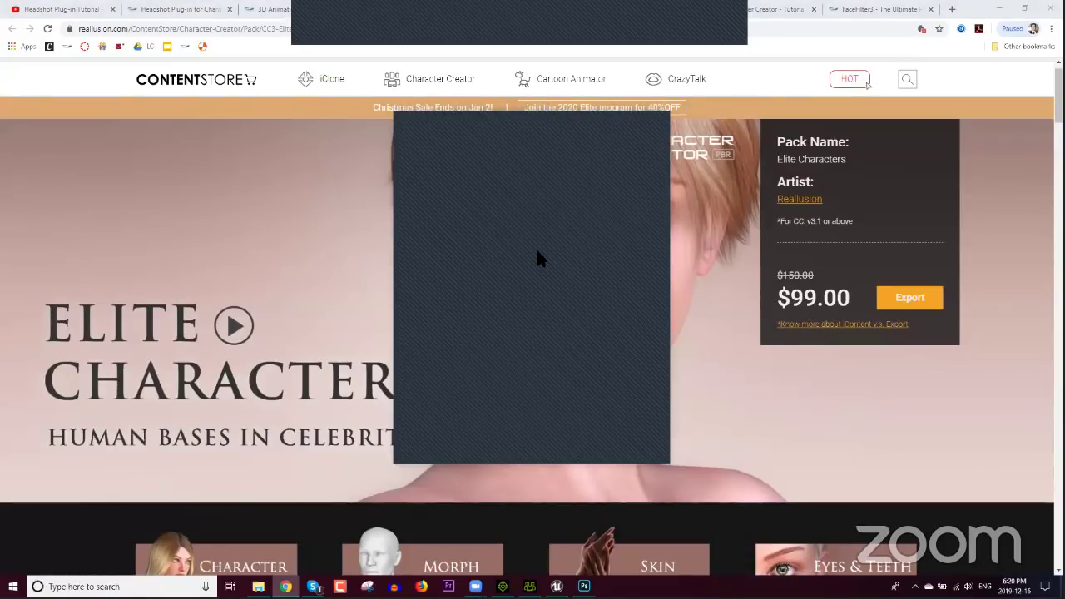
click(529, 586)
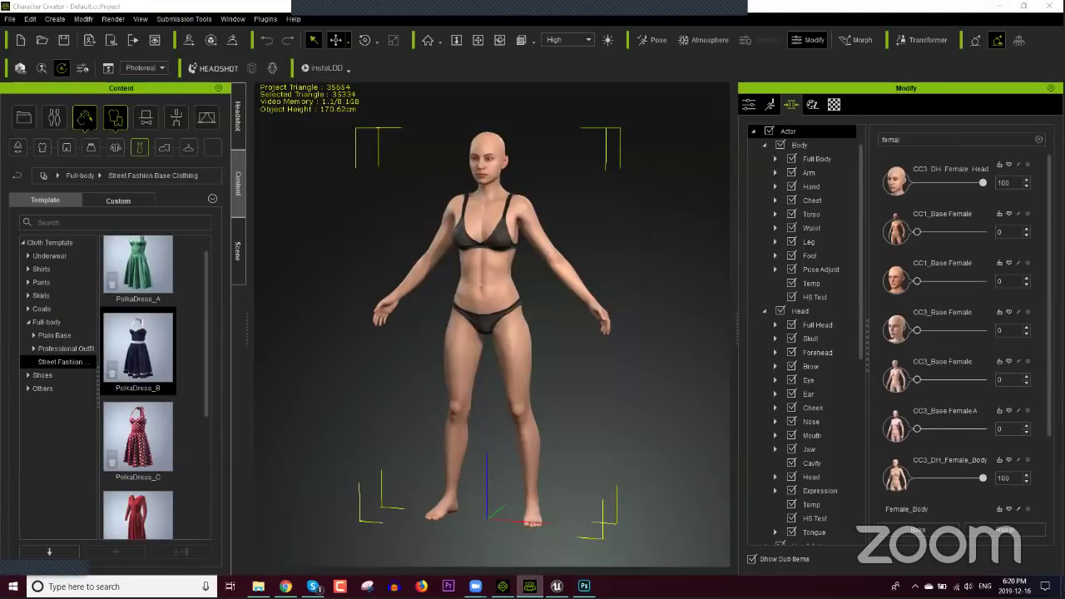
Step: Apply the 4K_Mei skin from CC3_RTL High Resolution and frame her head and shoulders
click(84, 117)
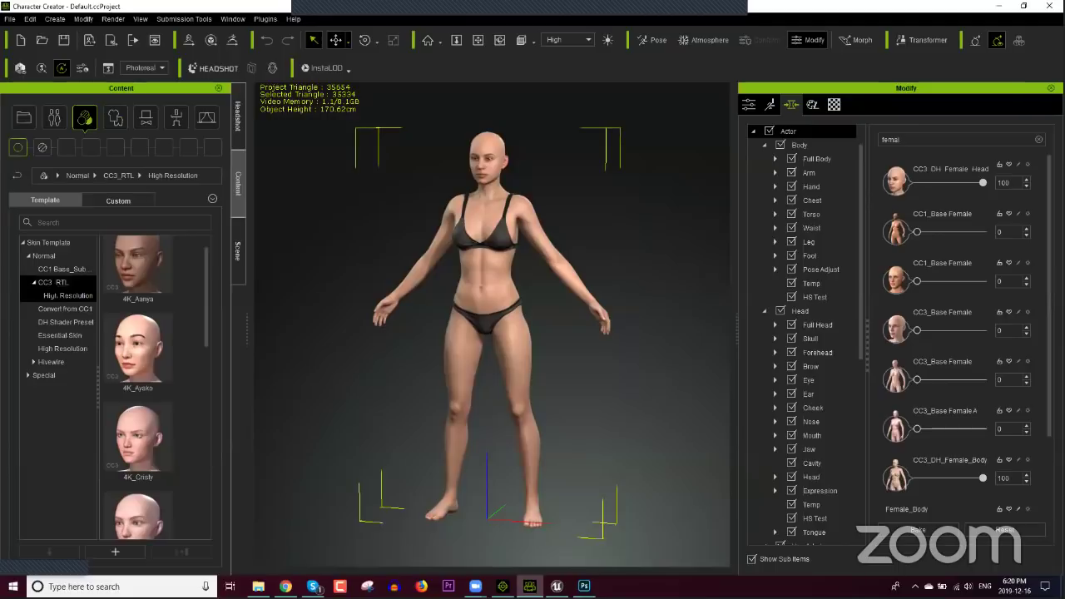
click(54, 282)
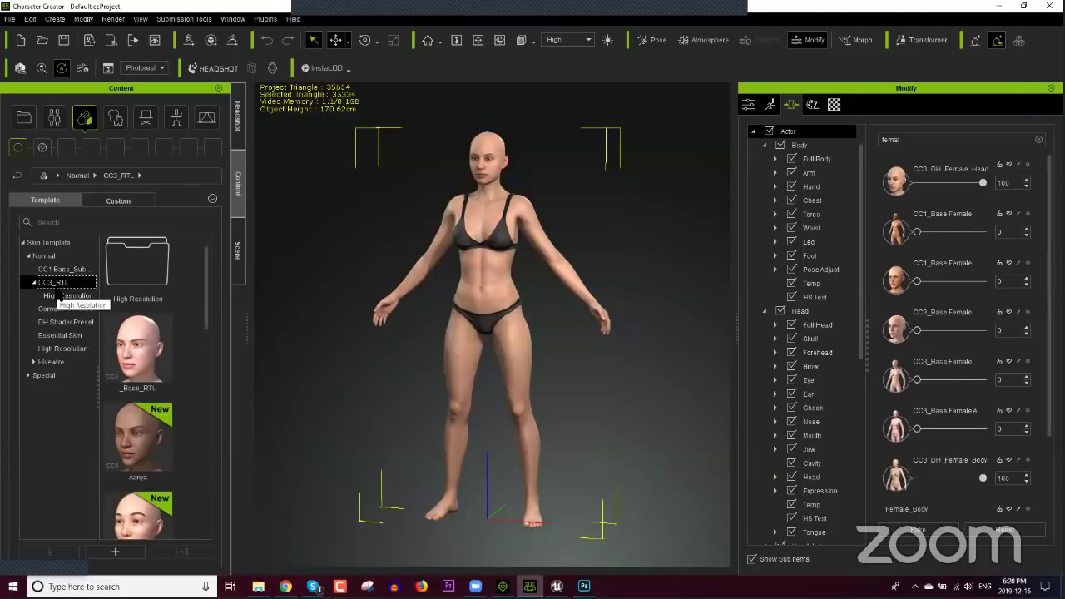
click(58, 296)
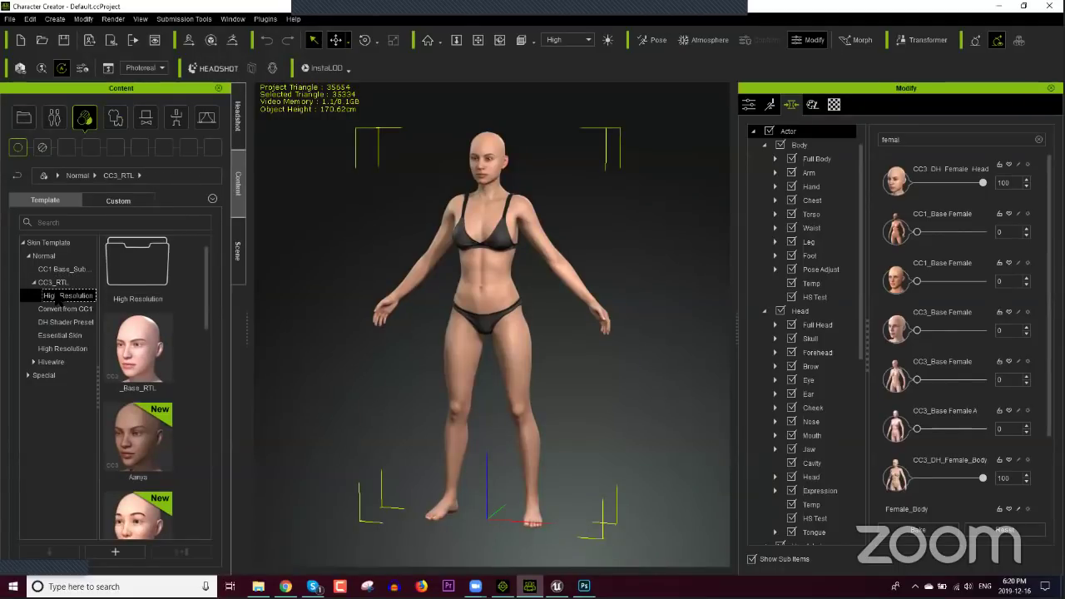
drag(207, 341, 212, 439)
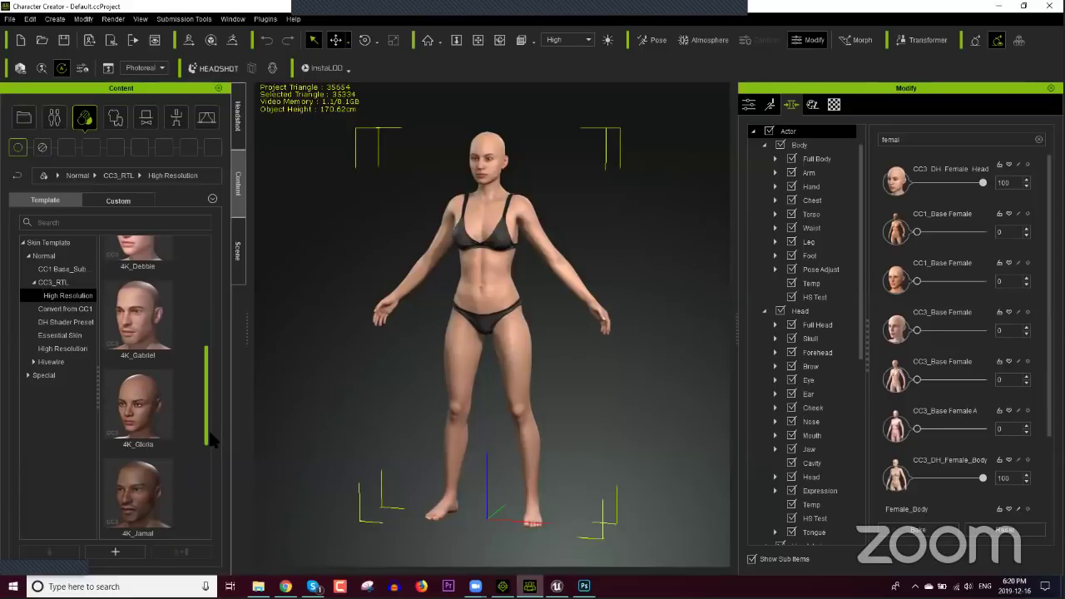
scroll(212, 441, down, 5)
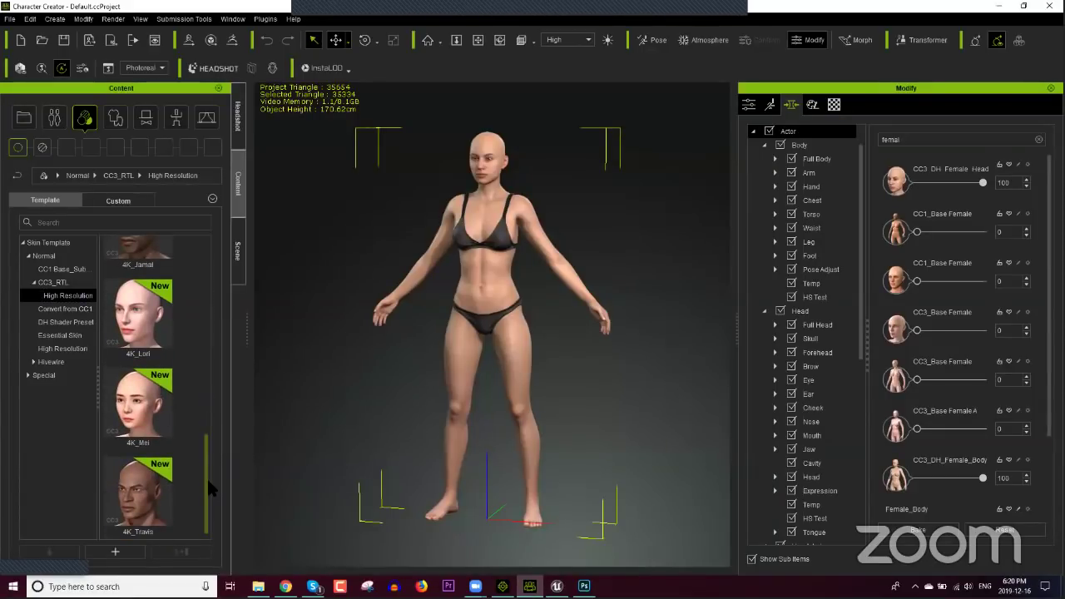
double_click(157, 416)
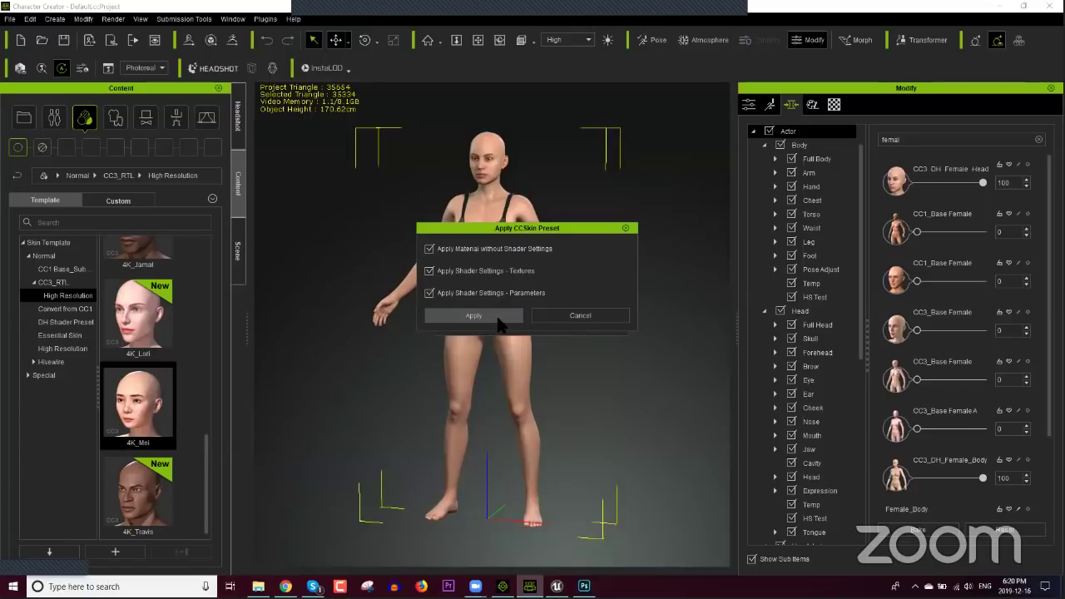
click(499, 323)
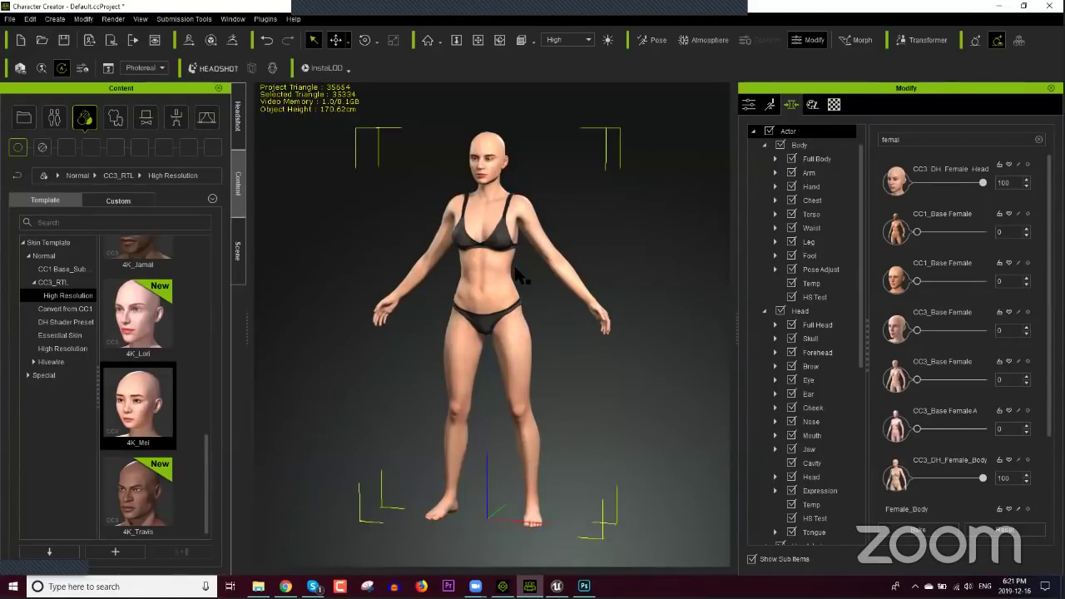
scroll(523, 295, up, 3)
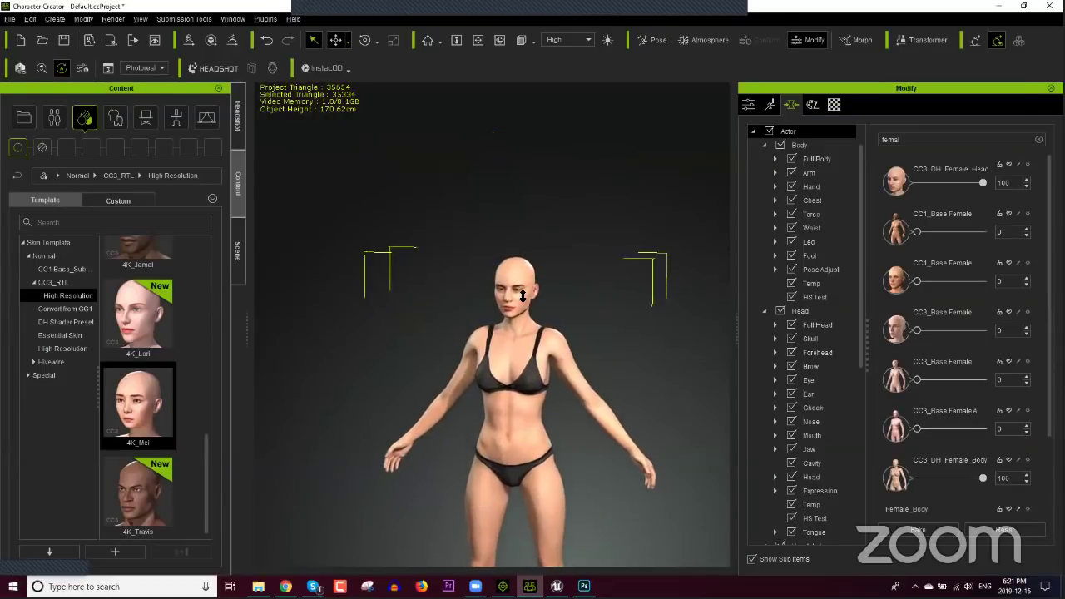
scroll(522, 295, up, 5)
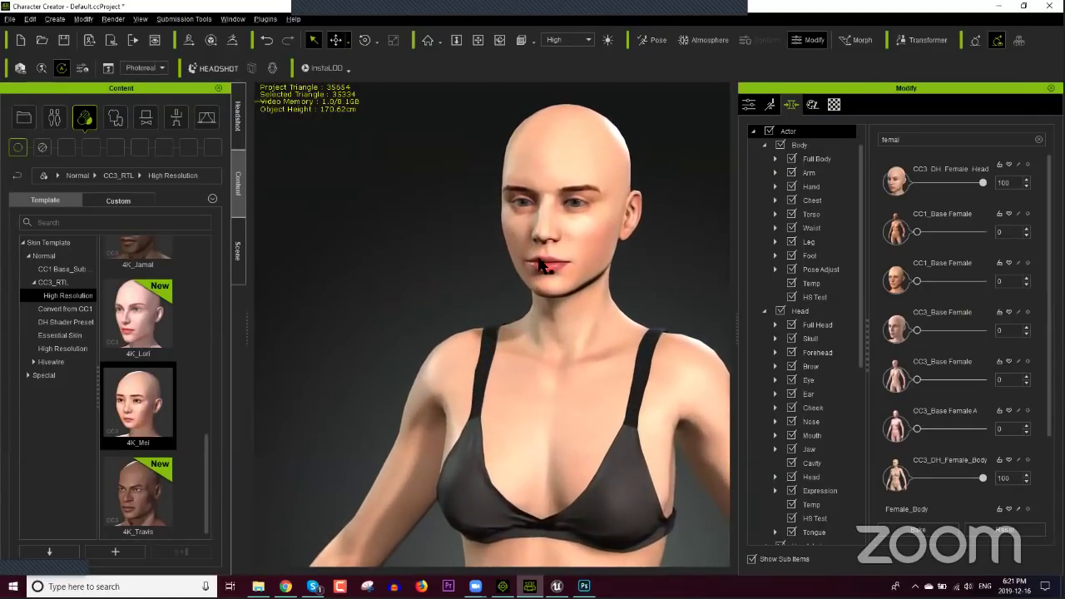
middle_drag(542, 266, 532, 371)
right_drag(533, 370, 610, 319)
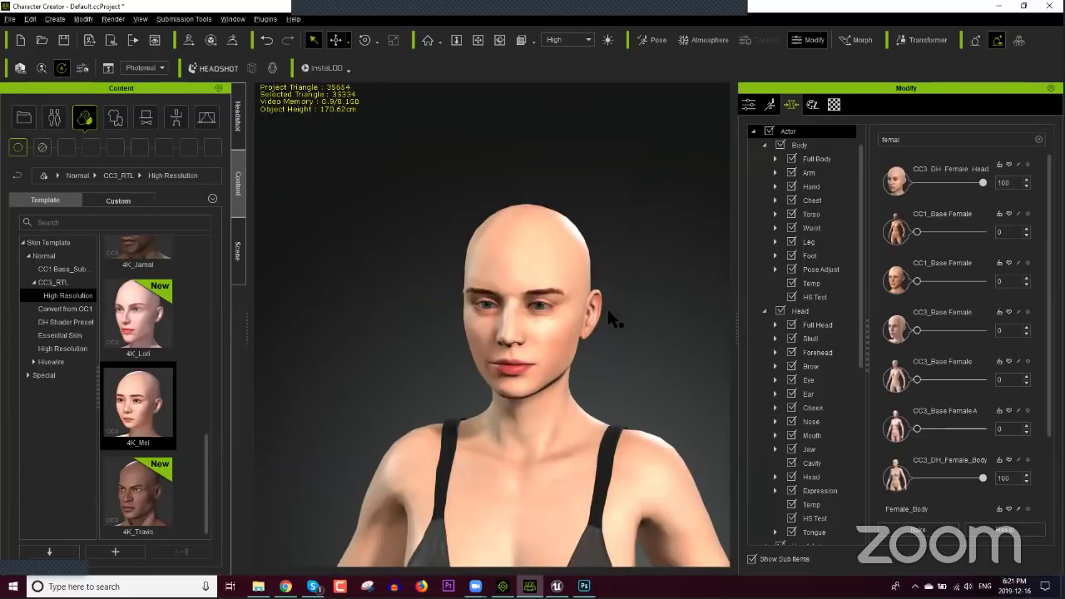
Step: Apply the Female_F head morph preset, then return to the Elite Characters store page
click(57, 123)
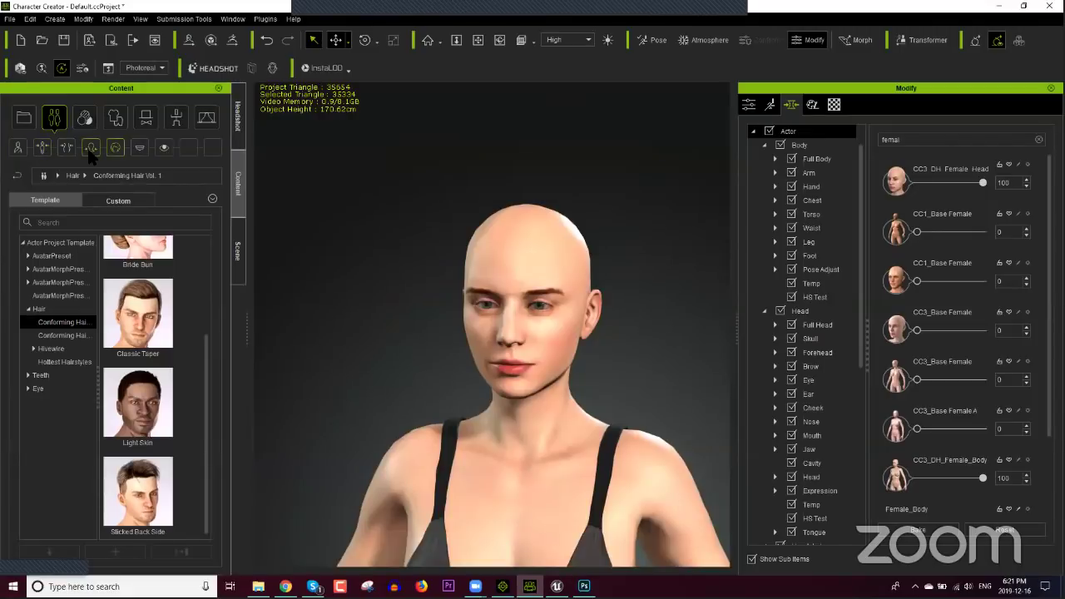
click(89, 150)
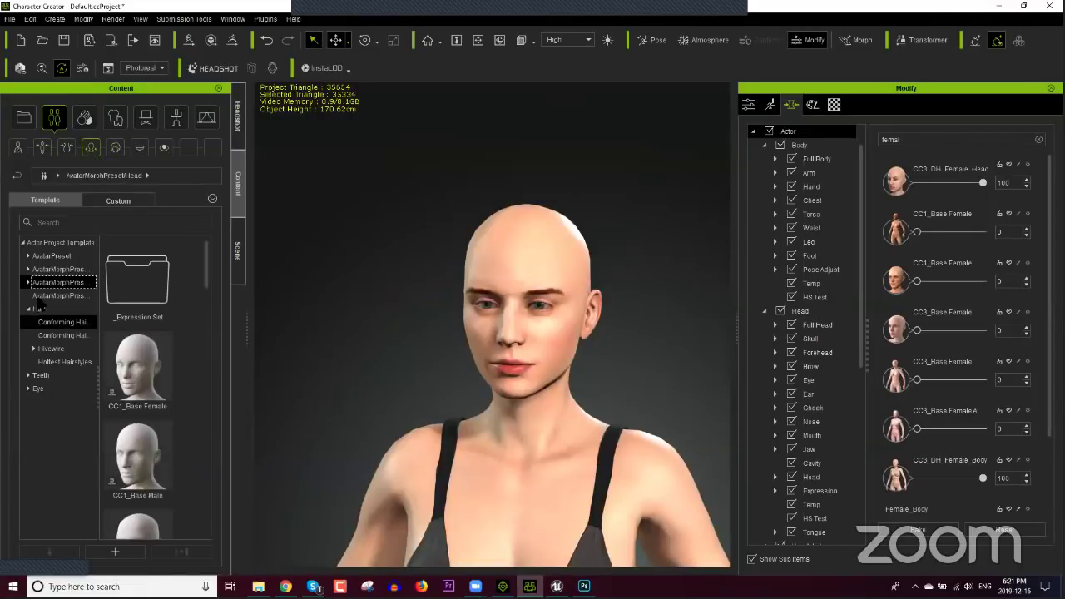
click(29, 282)
click(58, 295)
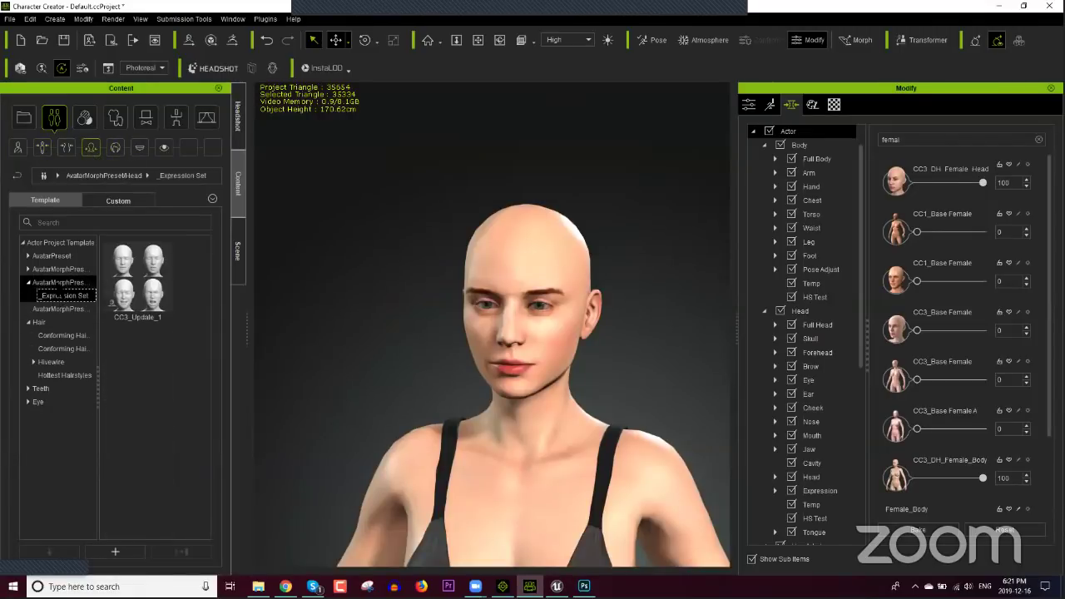
click(58, 282)
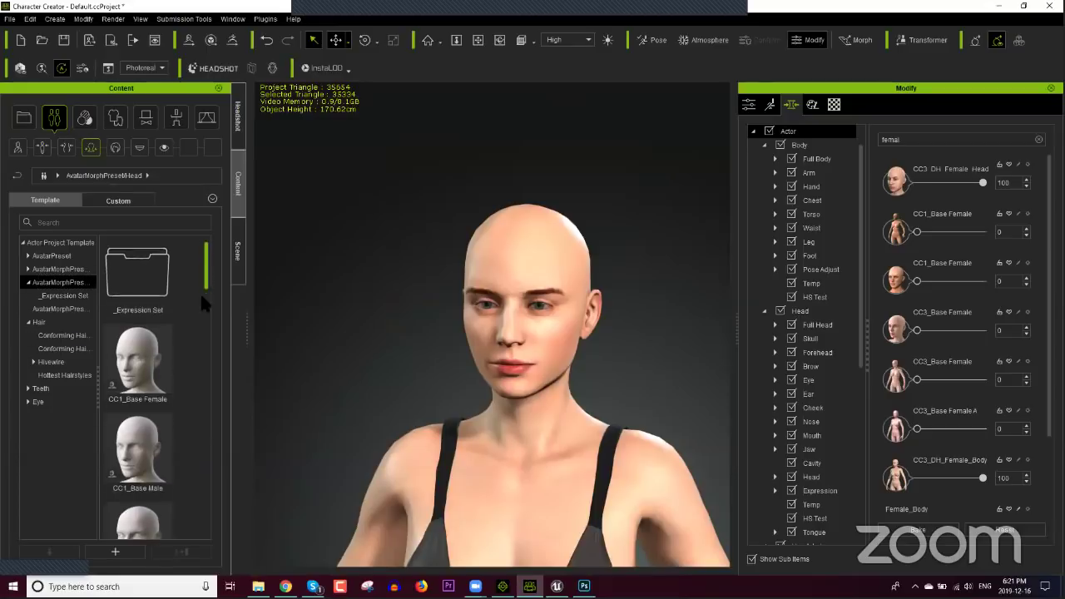
drag(204, 283, 206, 499)
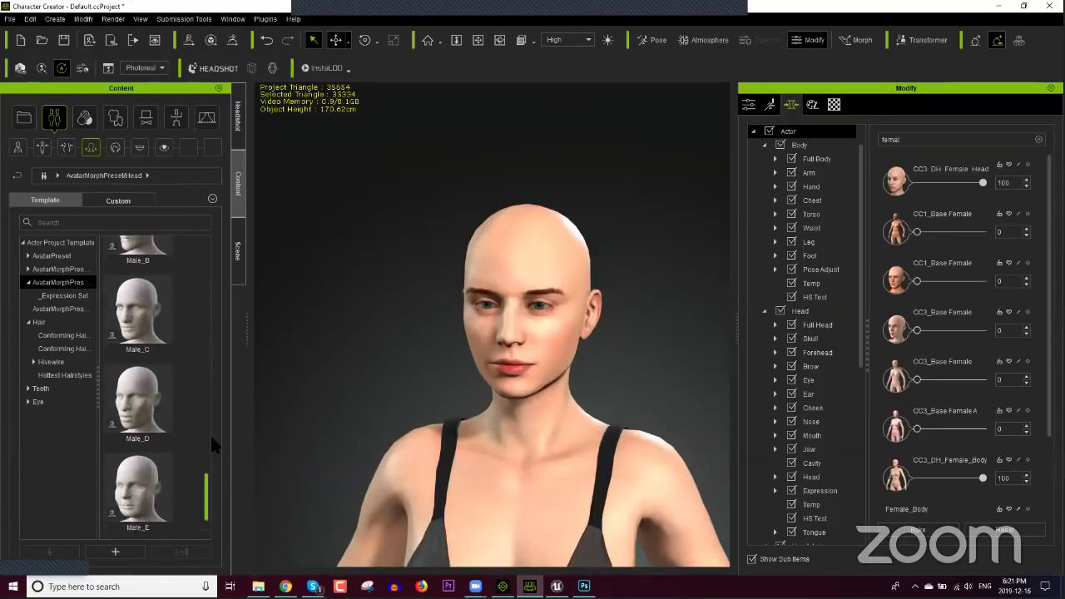
scroll(210, 433, up, 10)
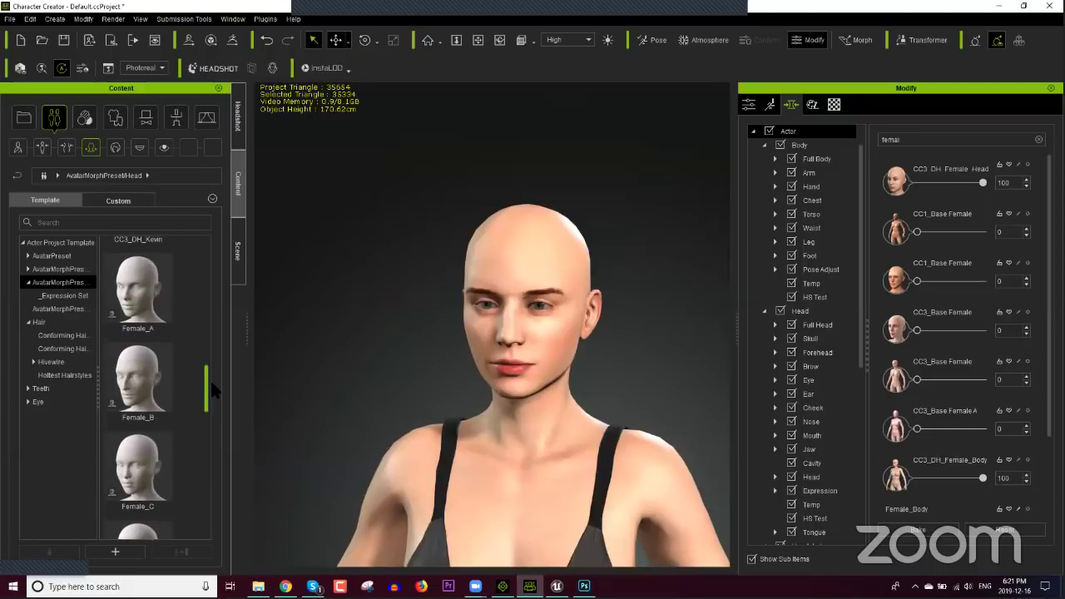
scroll(210, 385, up, 1)
scroll(210, 378, down, 4)
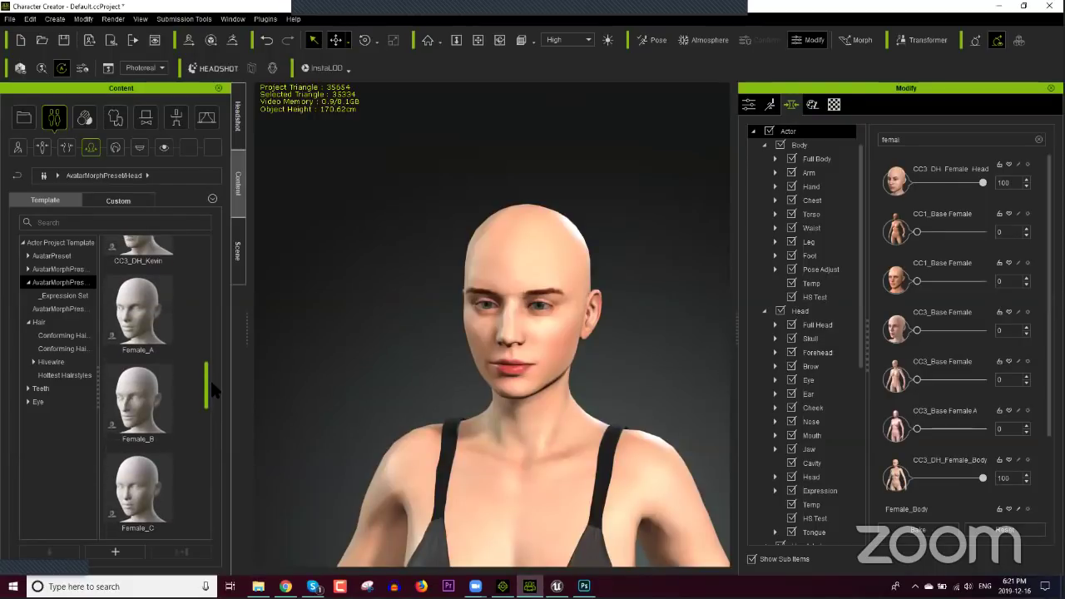
scroll(211, 396, down, 5)
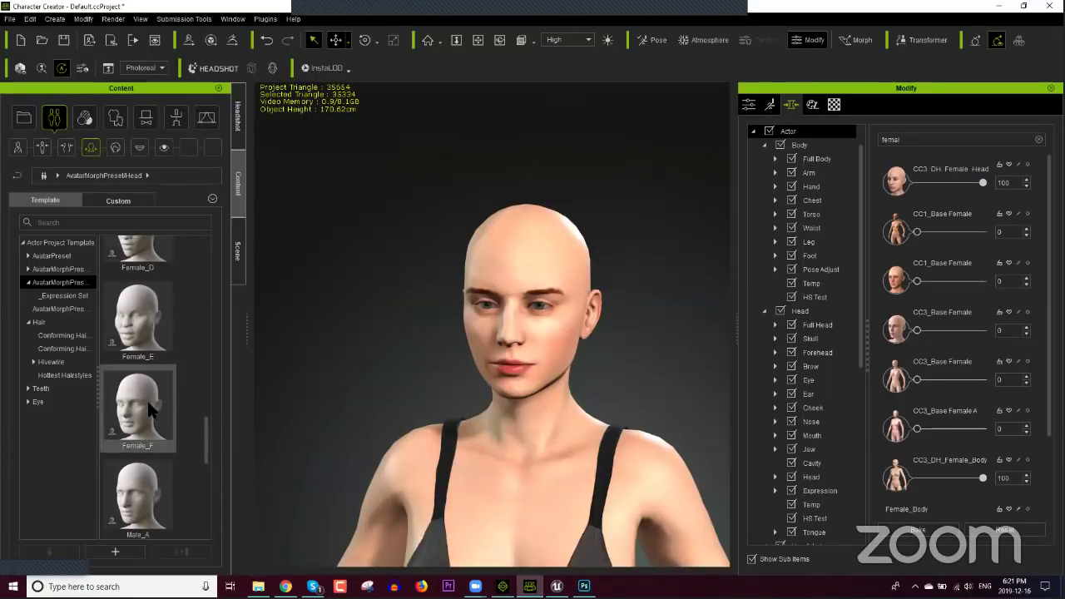
double_click(146, 399)
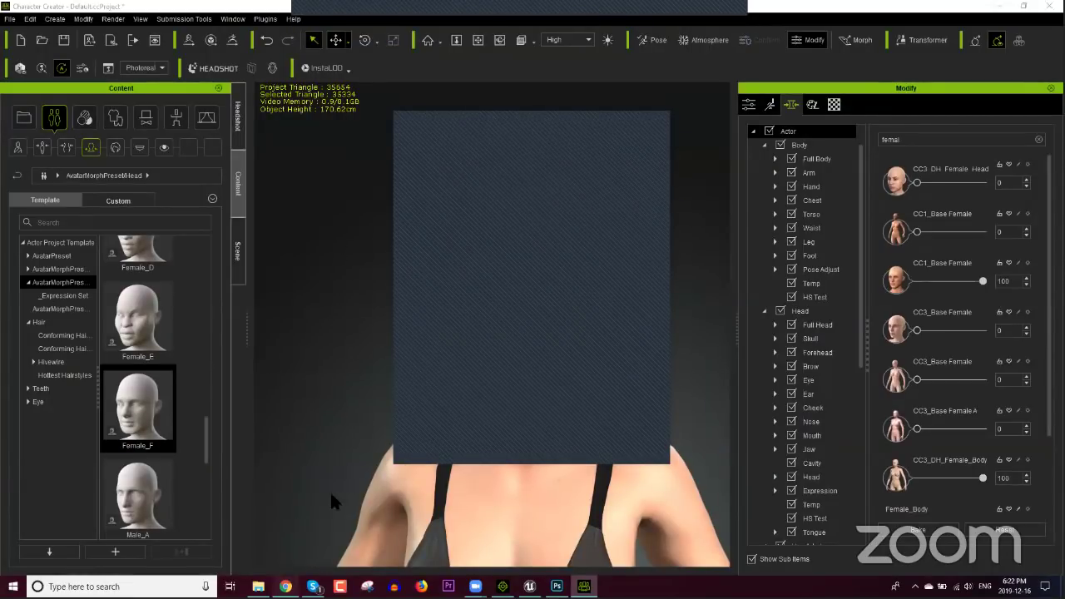
click(286, 587)
Step: Search for 'vroid studio' and open the official 'VRoid Studio | VRoid' page
click(445, 34)
key(ctrl+a)
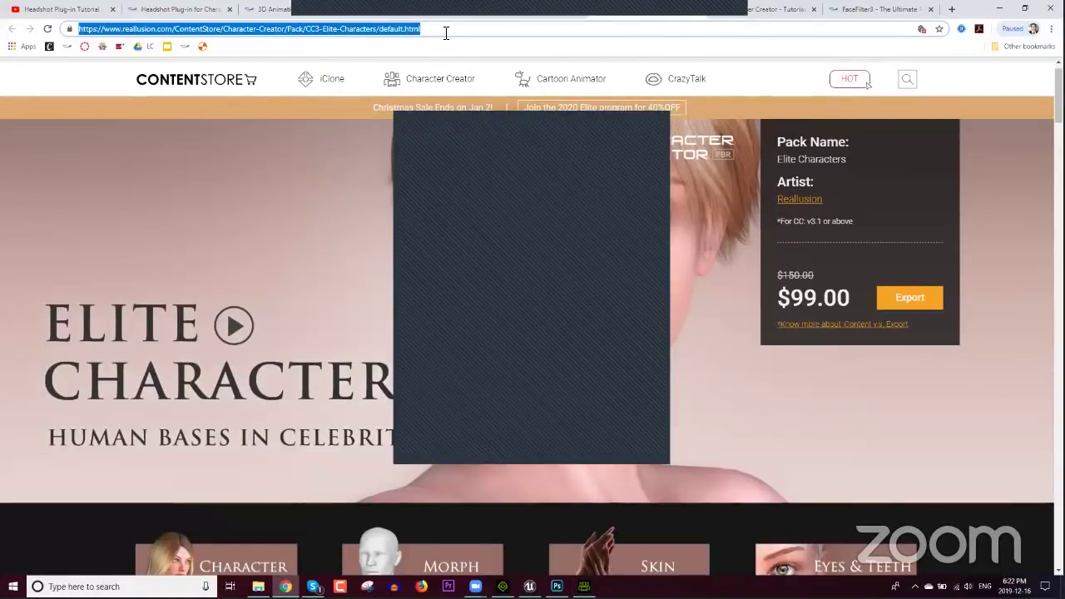
text(vroid studio)
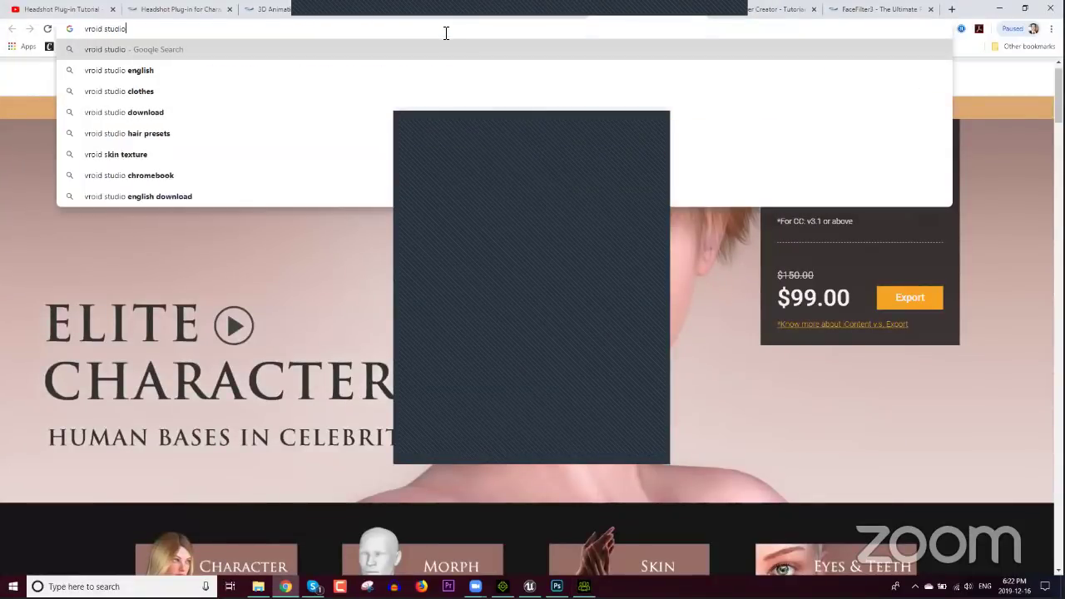
key(Return)
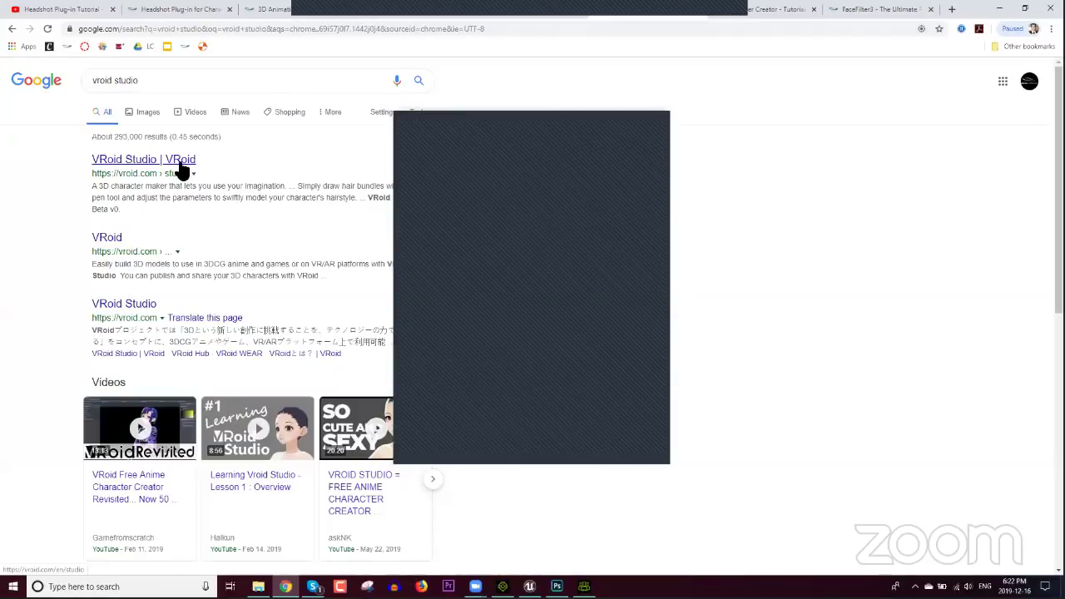
click(179, 164)
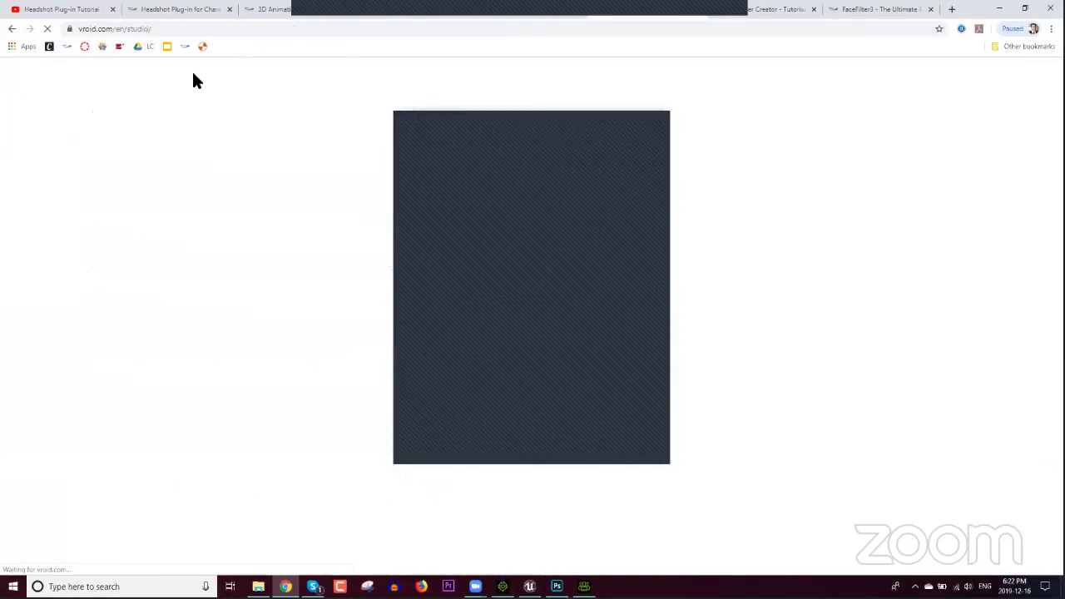
click(211, 31)
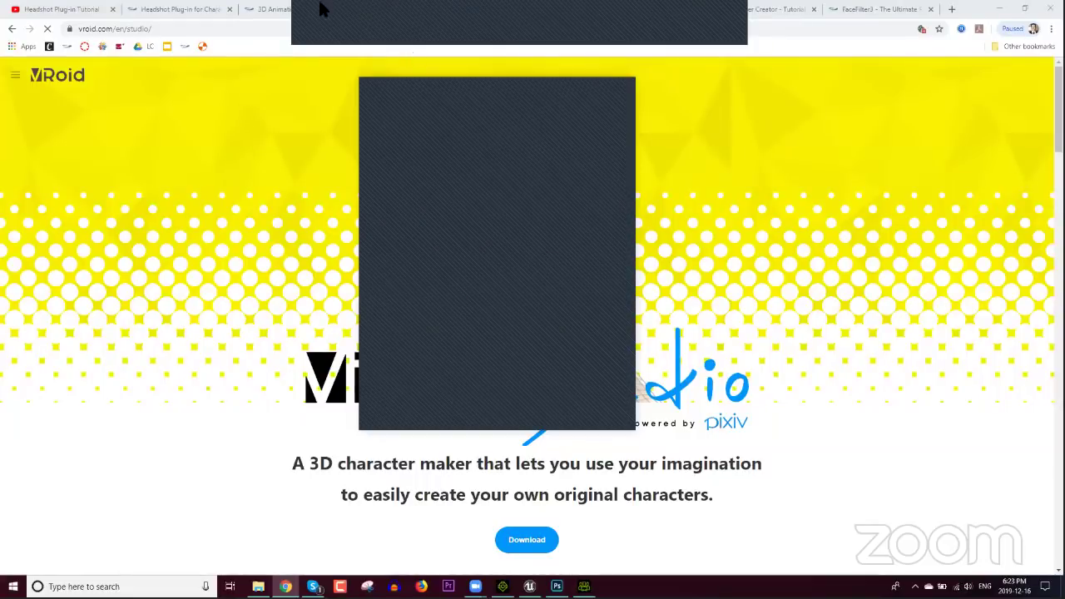
Step: Switch to the reallusion.com tab with the Shop navigation menu open
click(388, 6)
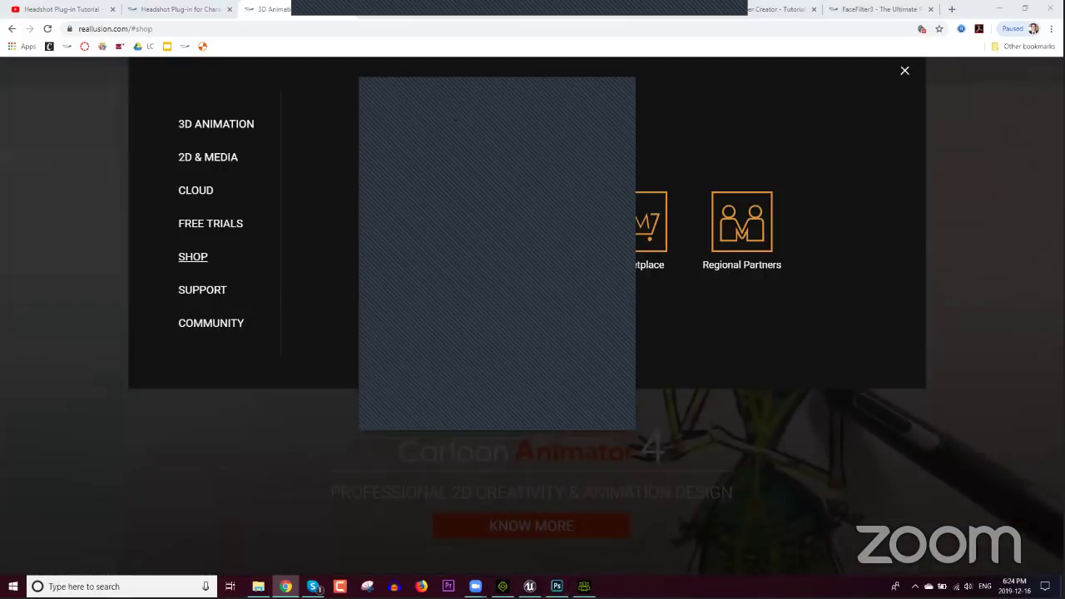
Step: Review the PhotoDiffuse, BlendMask and BaseNormal textures in Photoshop, then return to Character Creator
mouse_move(584, 586)
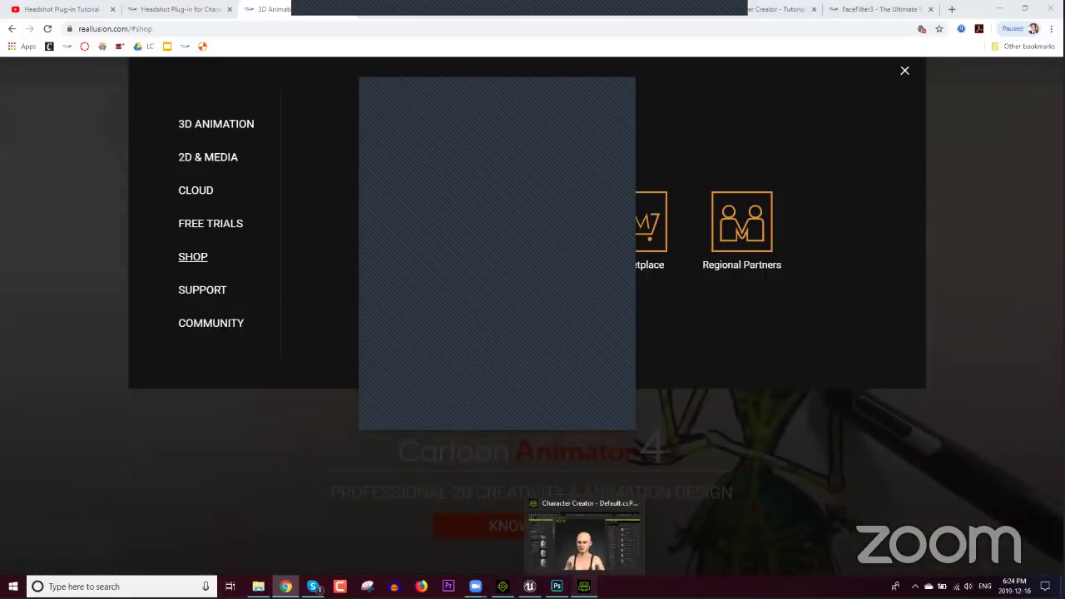
click(582, 548)
click(557, 585)
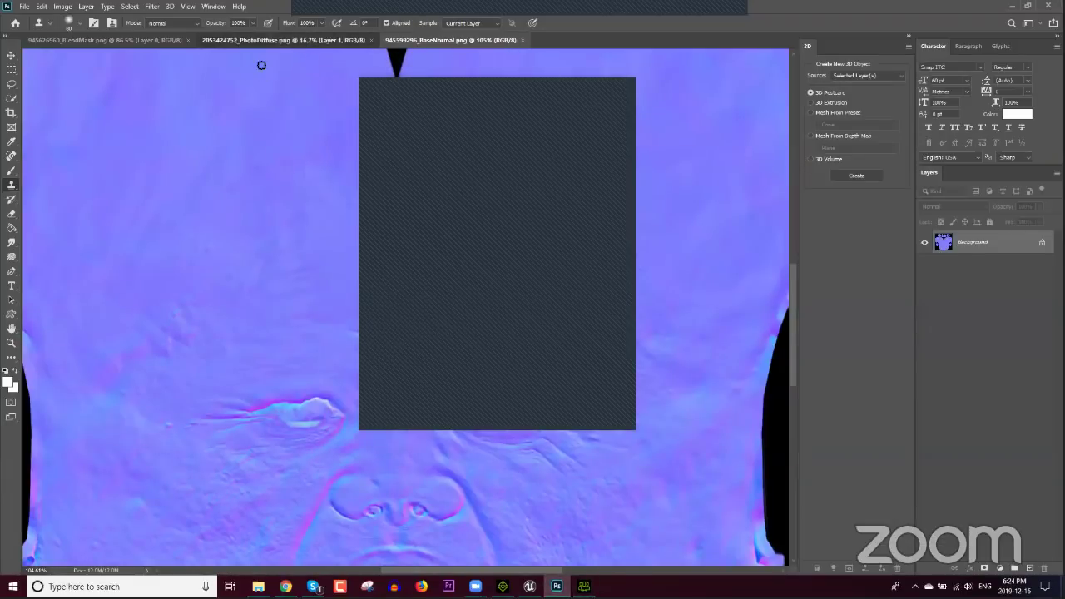
click(233, 40)
click(100, 40)
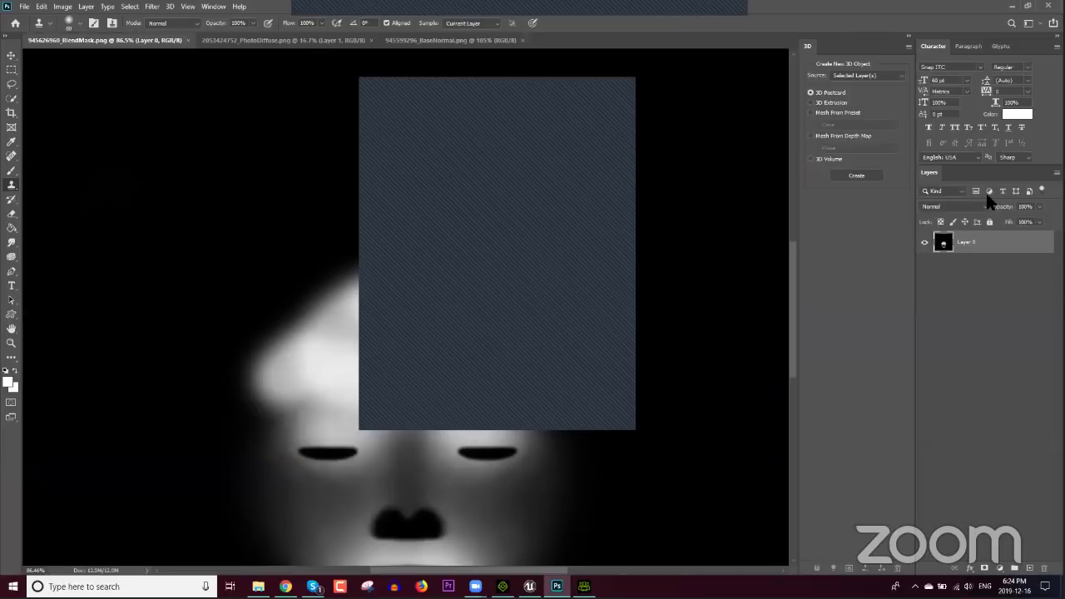
click(449, 40)
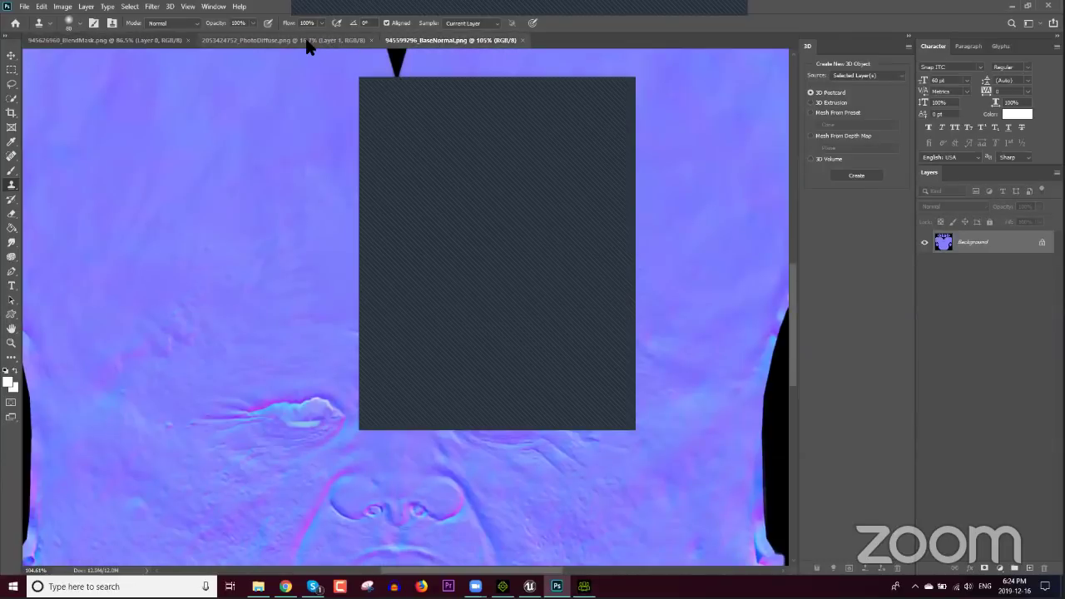
click(305, 41)
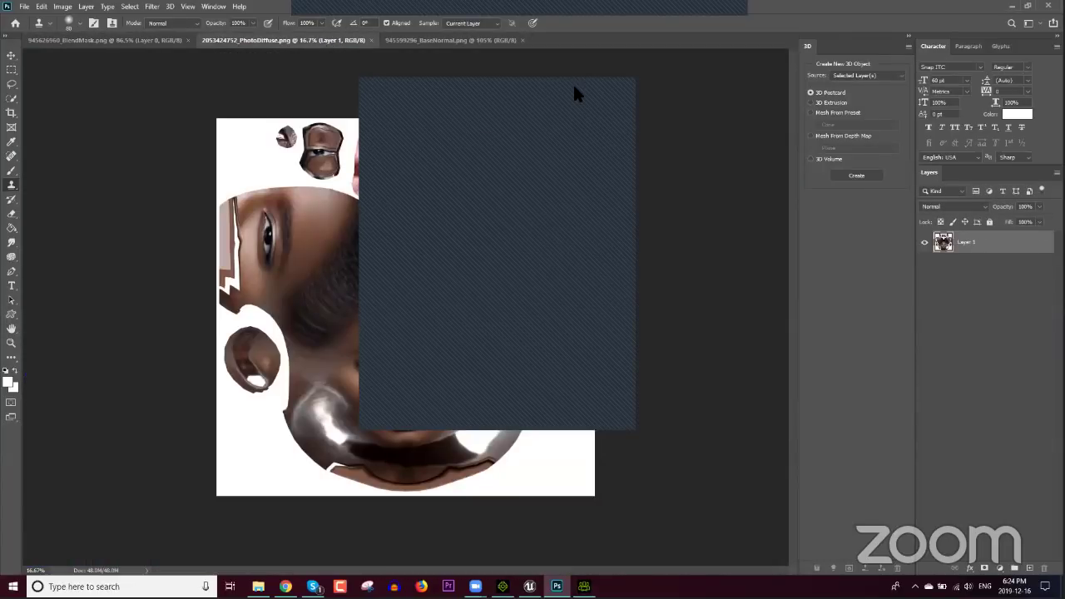
click(583, 587)
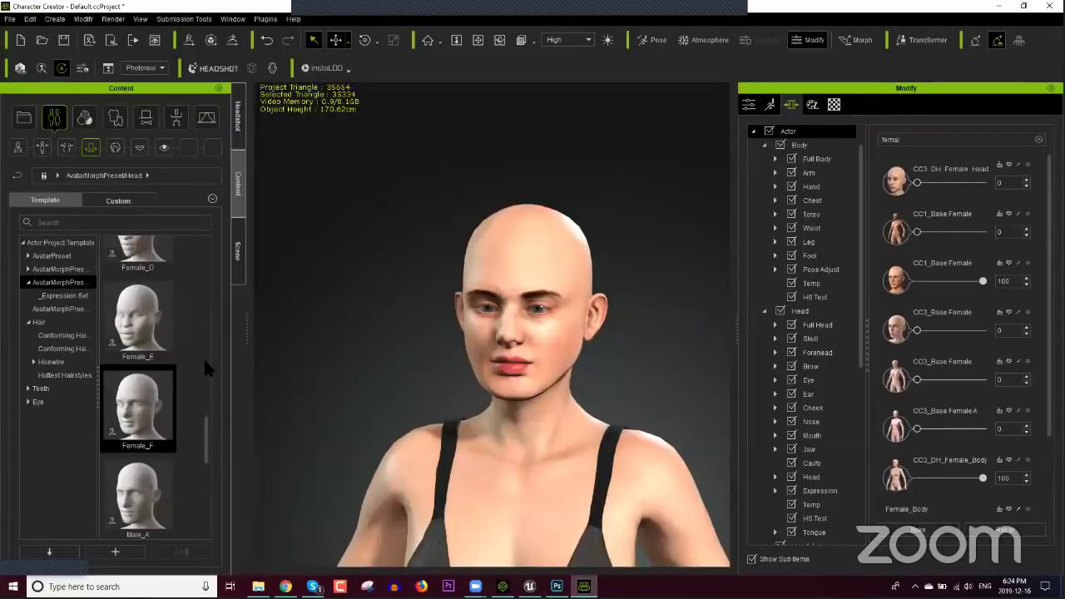
Step: Open the Headshot plug-in panel and scroll it to show the empty photo drop area
click(238, 117)
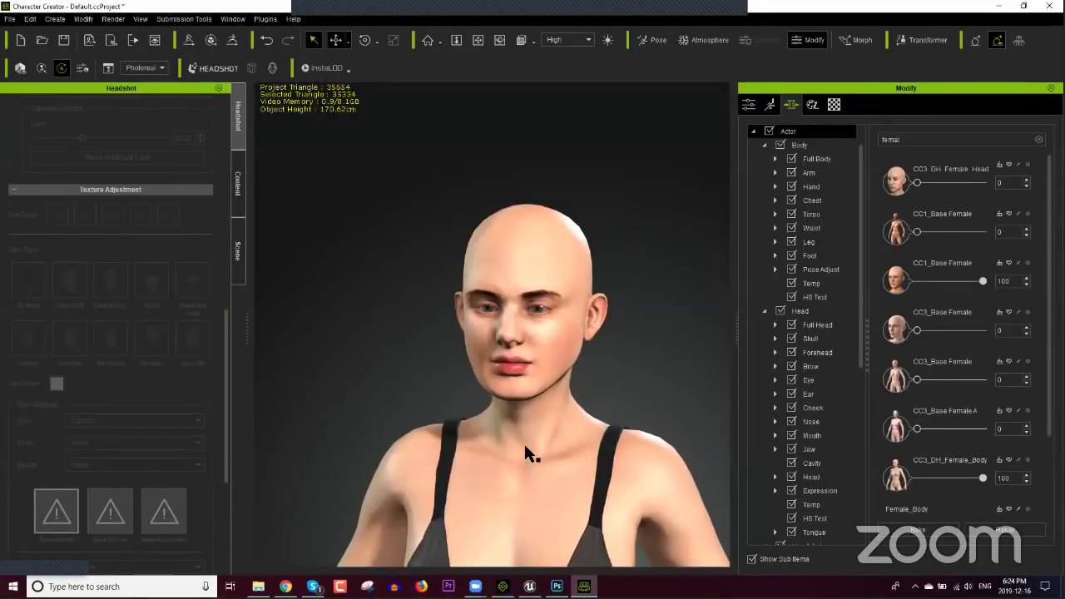
scroll(450, 412, up, 5)
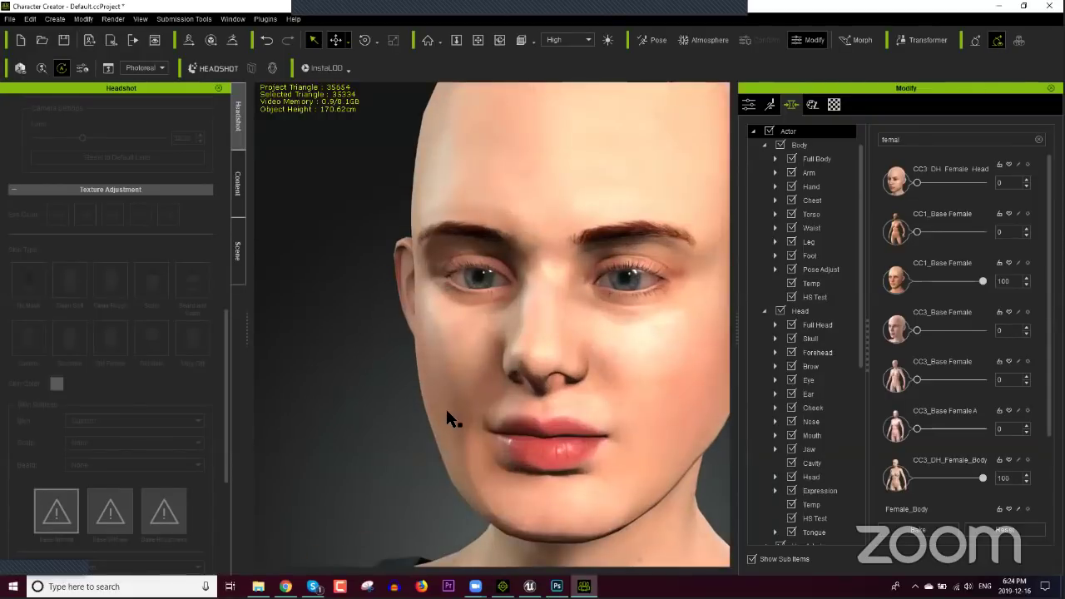
scroll(447, 417, down, 5)
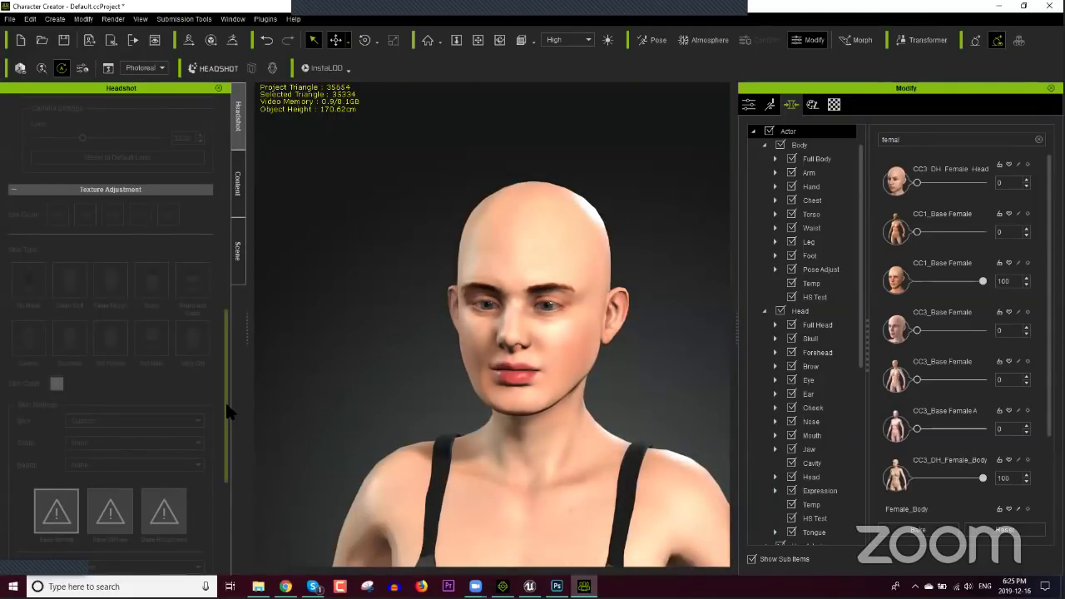
drag(225, 400, 176, 491)
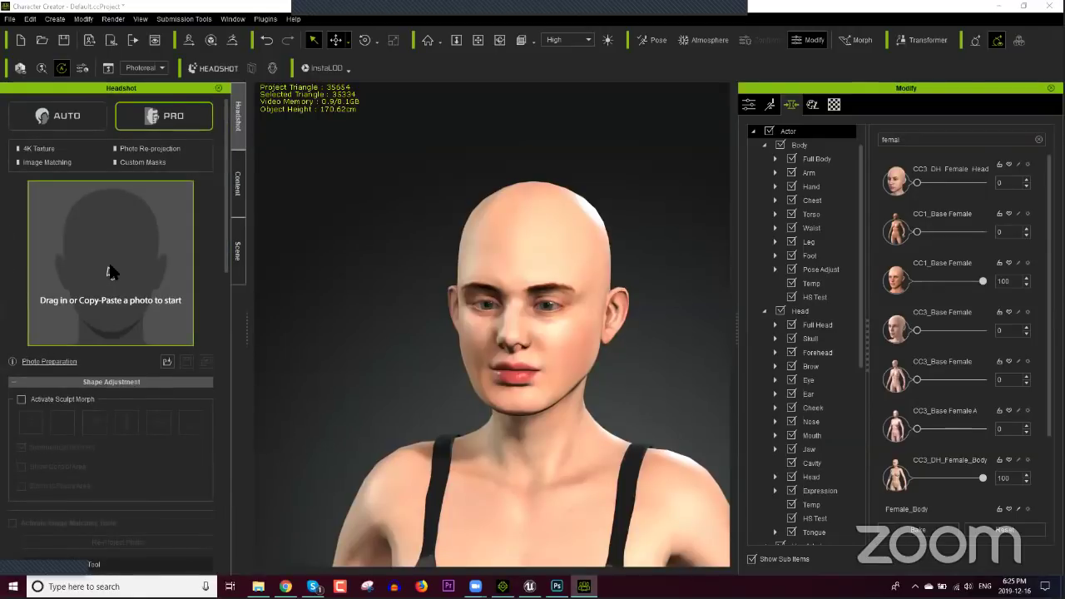
Step: Load the male face photo, set Male body and Beard and Scalp skin, and generate
click(111, 272)
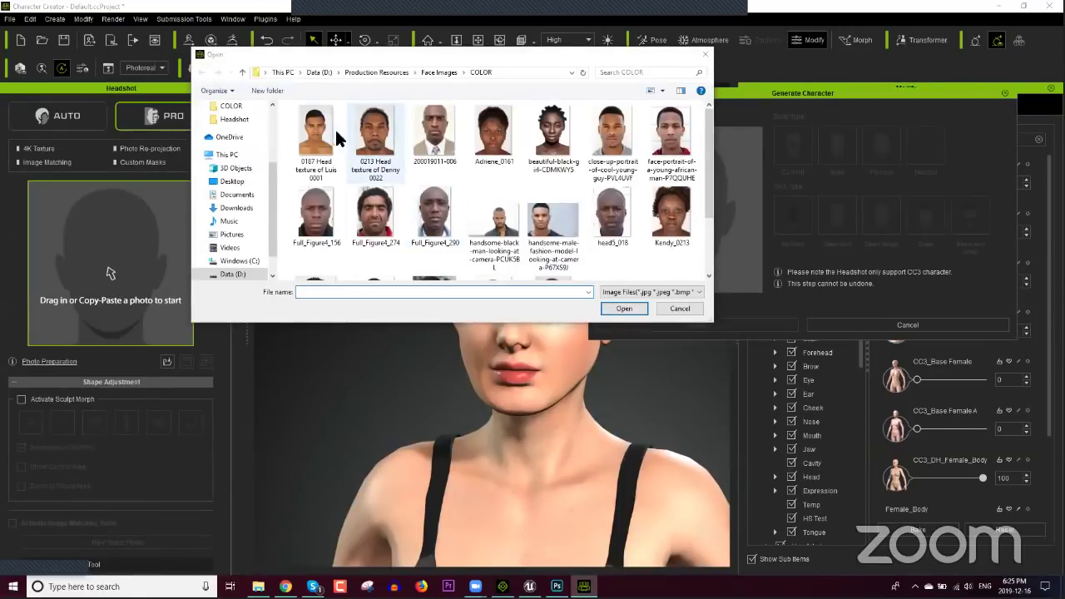
click(375, 133)
click(630, 310)
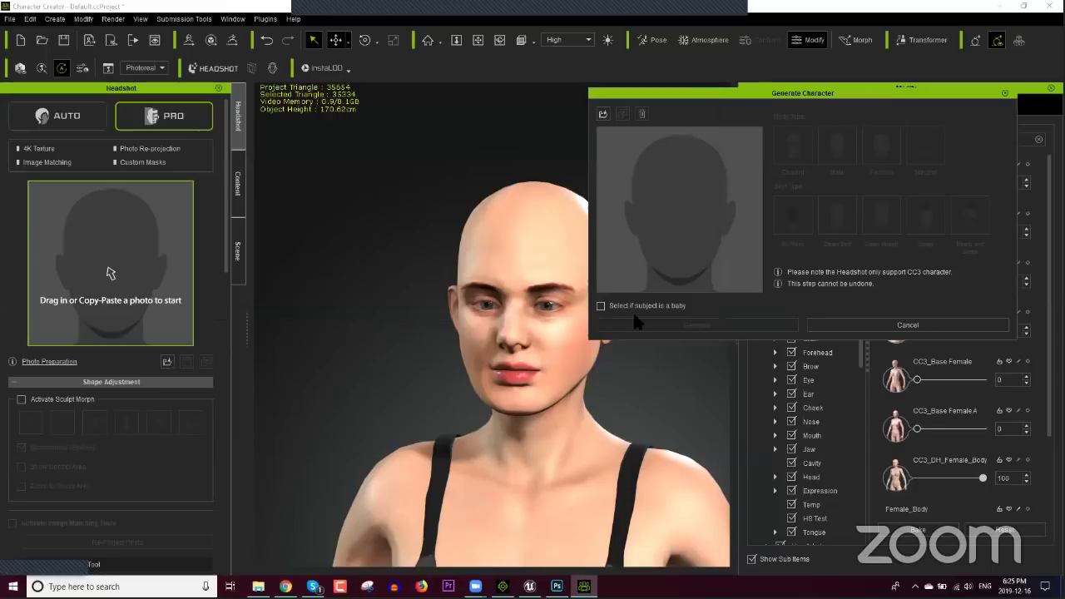
click(848, 154)
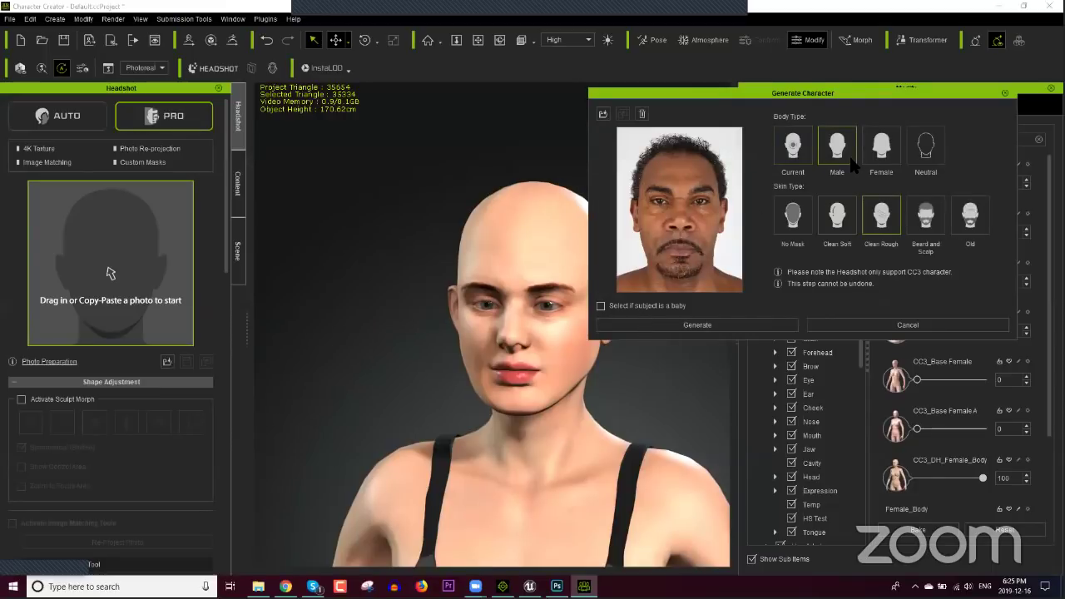
click(926, 218)
click(619, 325)
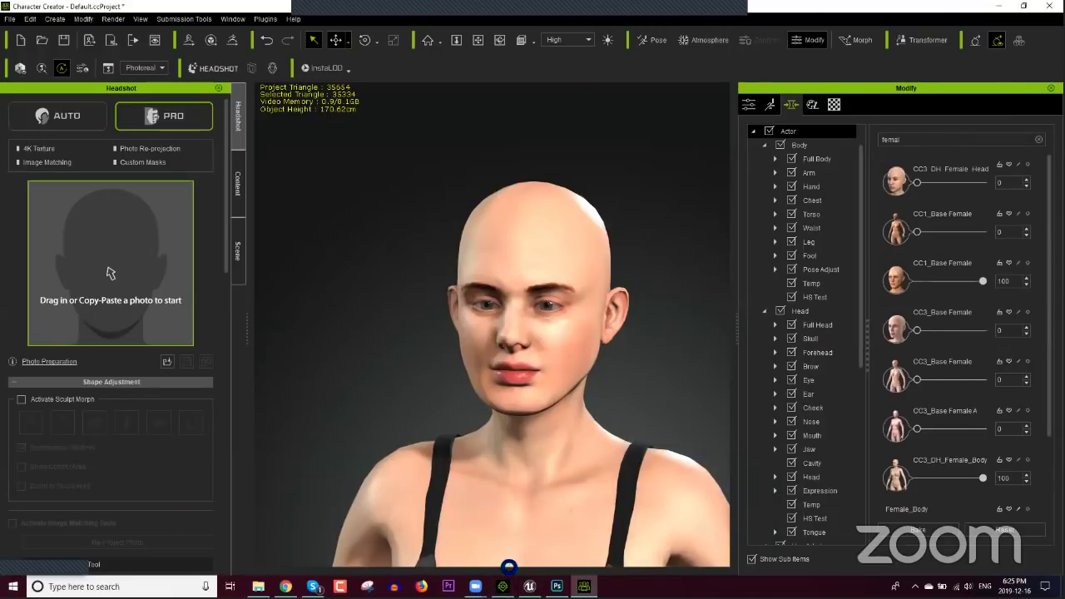
mouse_move(502, 586)
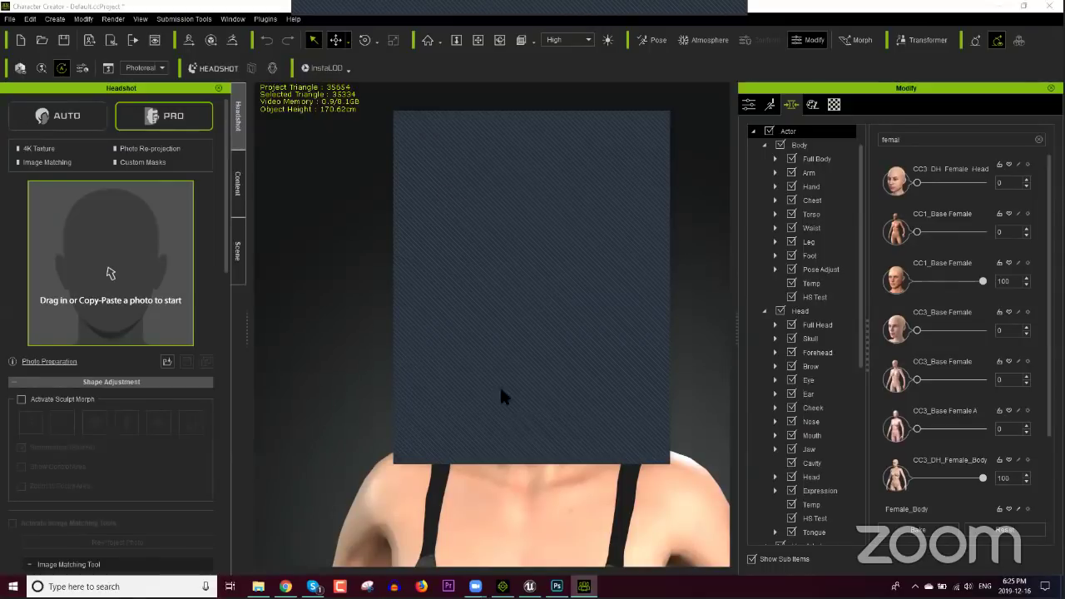
Step: Generate a normal map from the PhotoDiffuse texture with Filter > 3D > Generate Normal Map
click(557, 587)
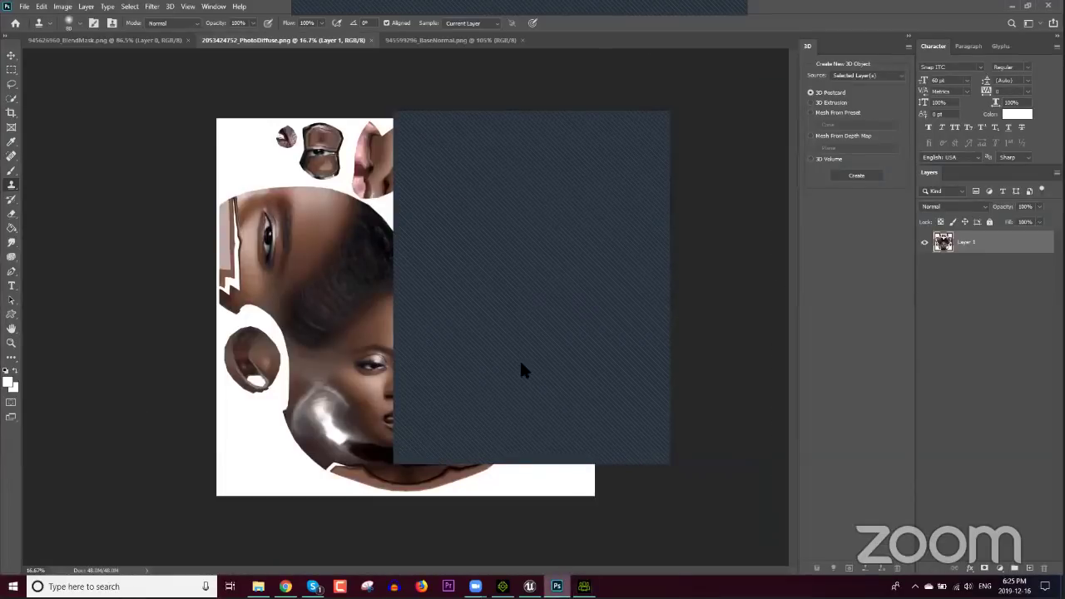
click(152, 7)
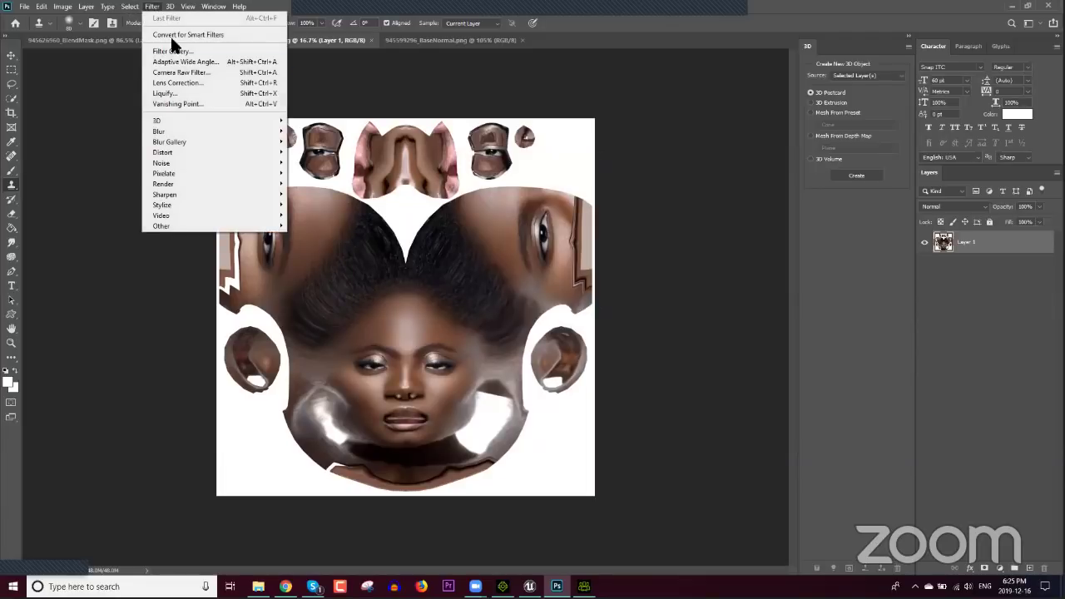
mouse_move(194, 121)
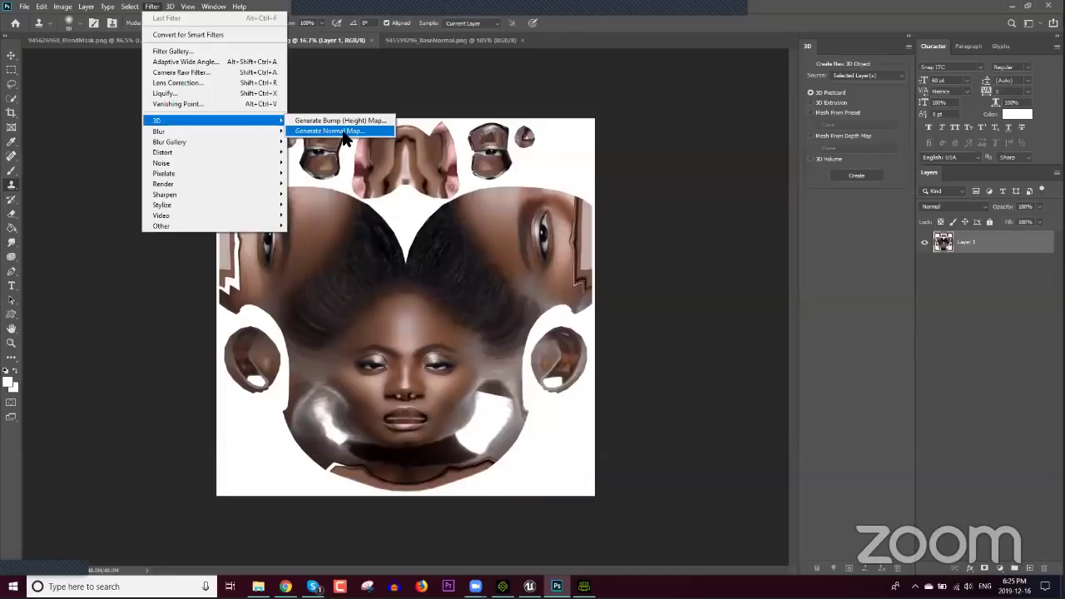
click(343, 133)
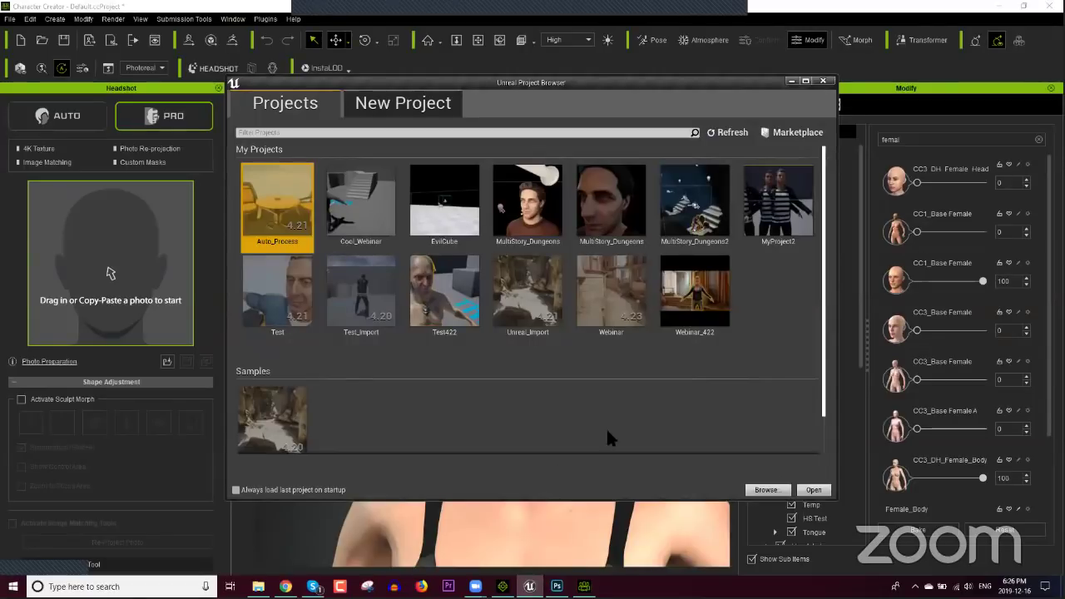
key(alt+Tab)
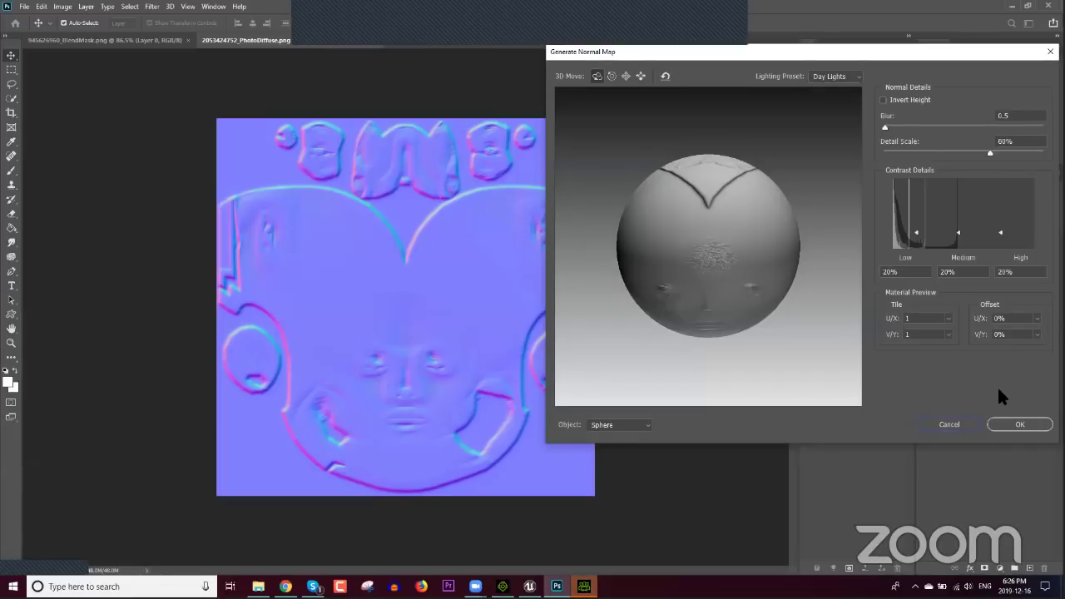
click(1008, 425)
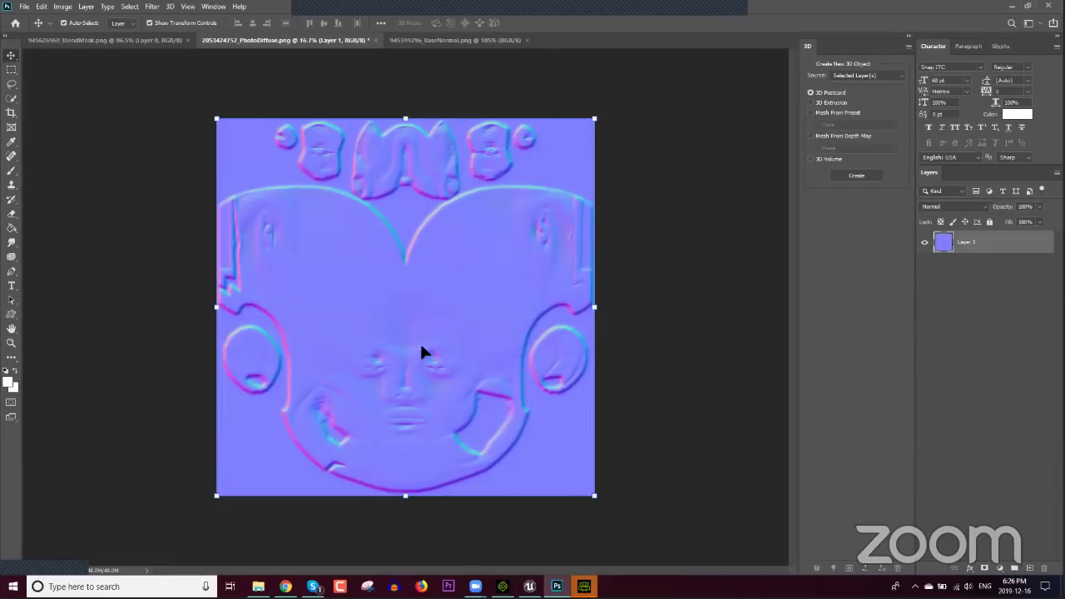
Step: Close PhotoDiffuse.png without saving the changes
alt+scroll(382, 337, up, 5)
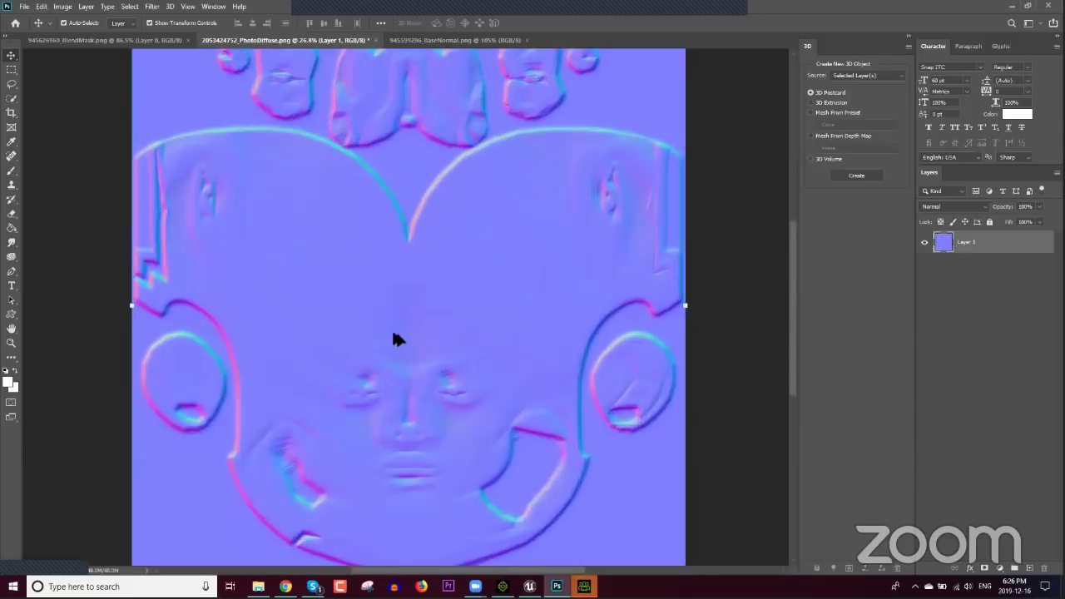
alt+scroll(432, 360, up, 2)
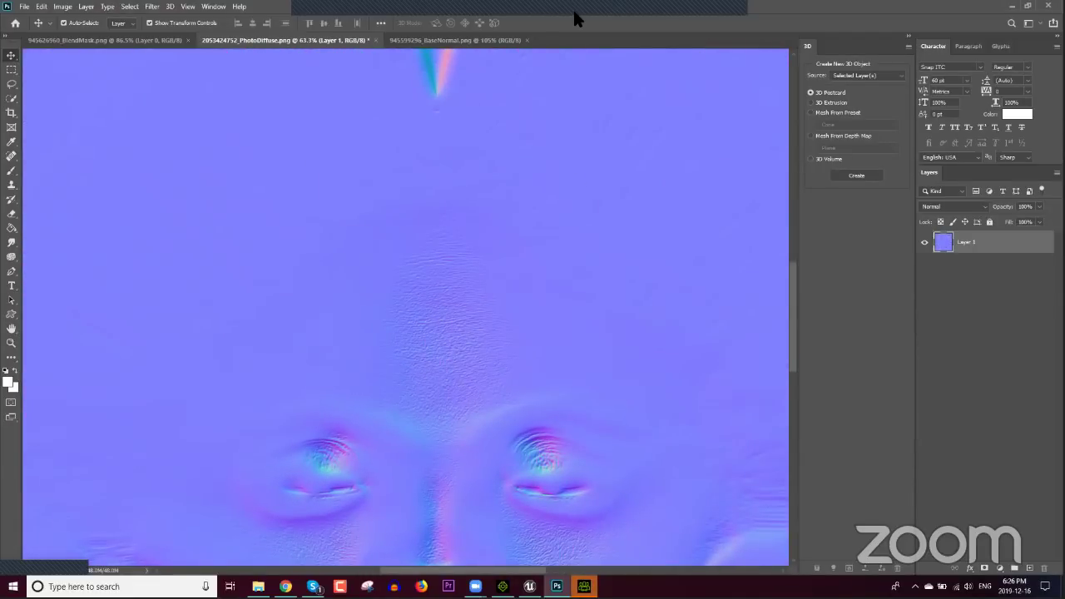
key(ctrl+w)
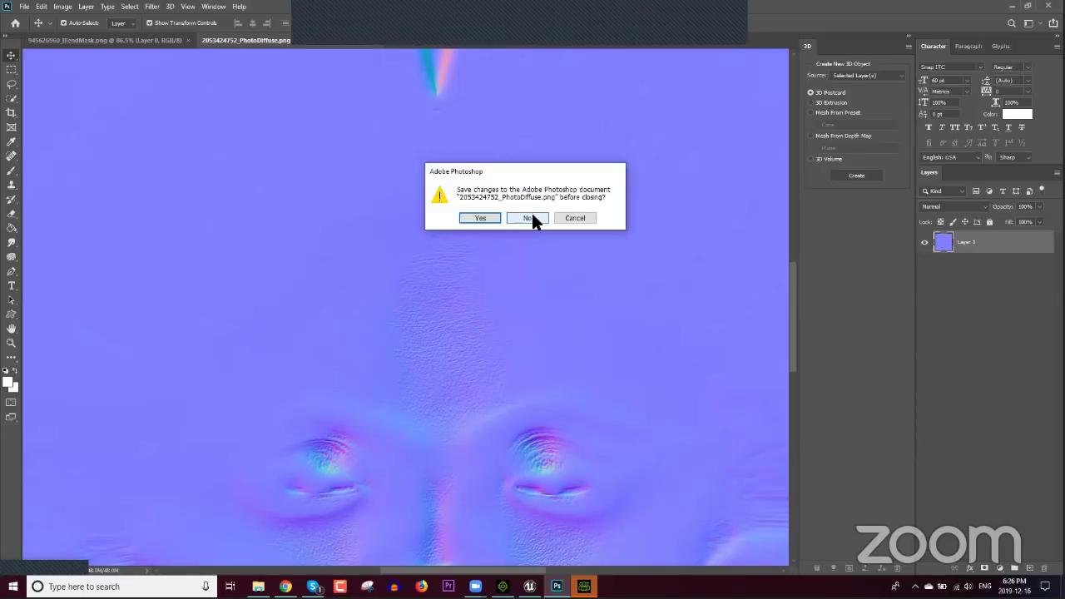
click(530, 217)
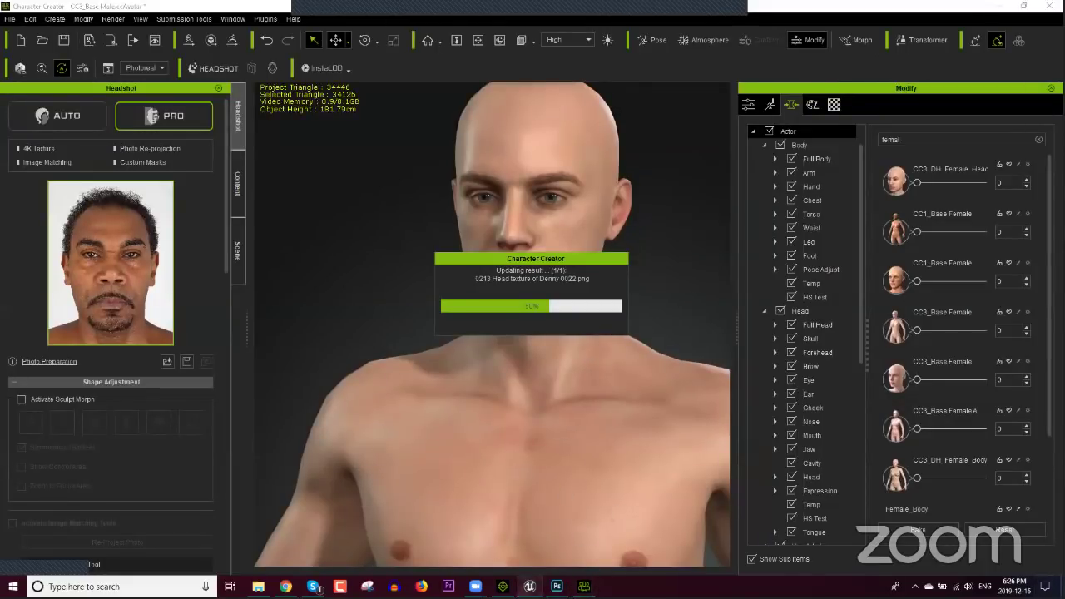
Step: Open the Webinar_422 project in Unreal while the headshot keeps generating
key(super+d)
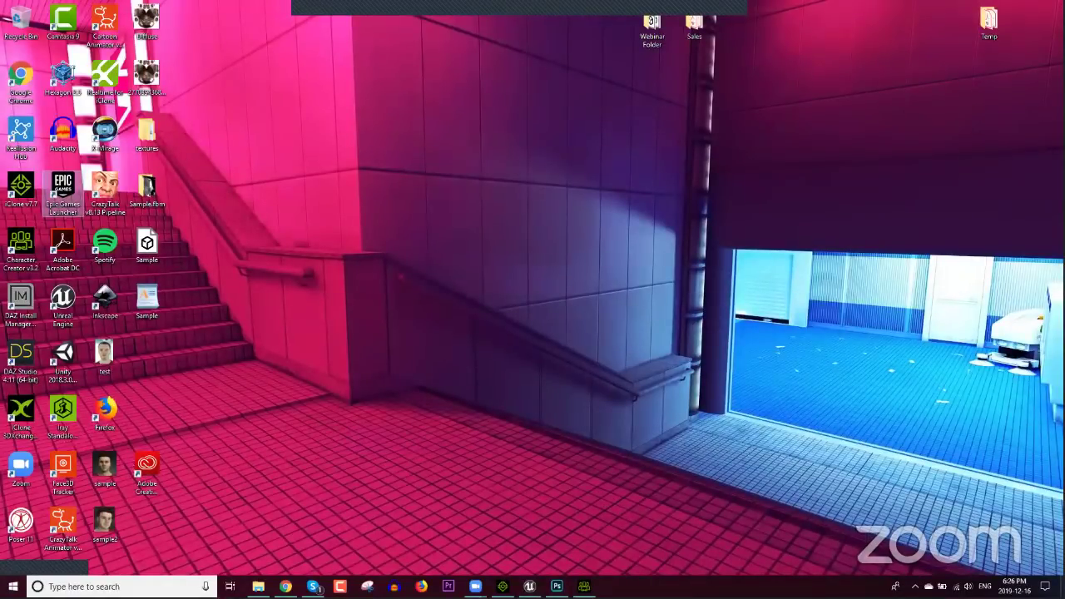
key(super+d)
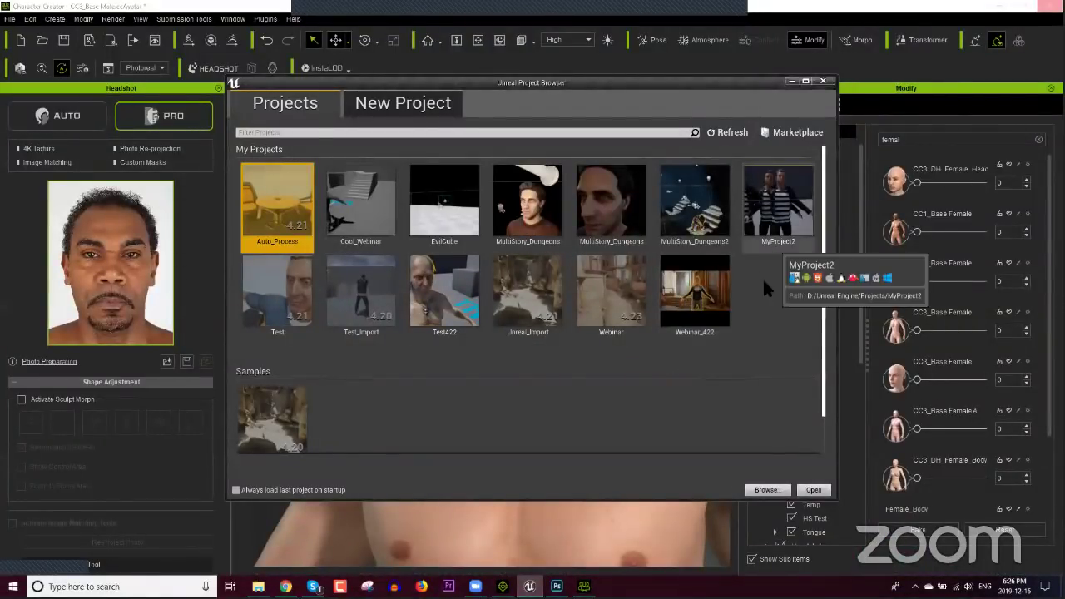
double_click(695, 293)
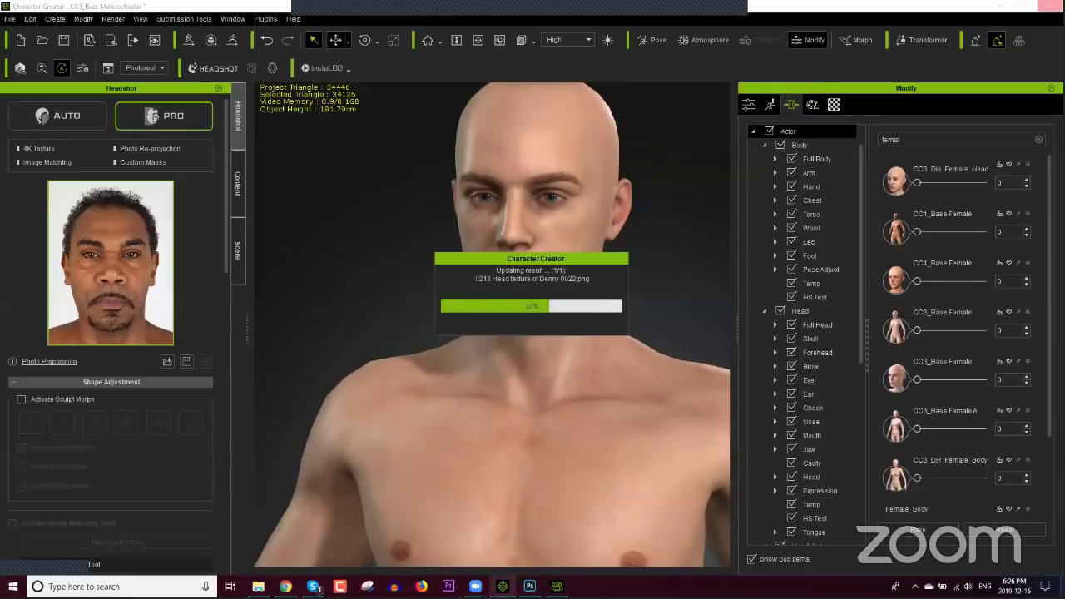
click(503, 586)
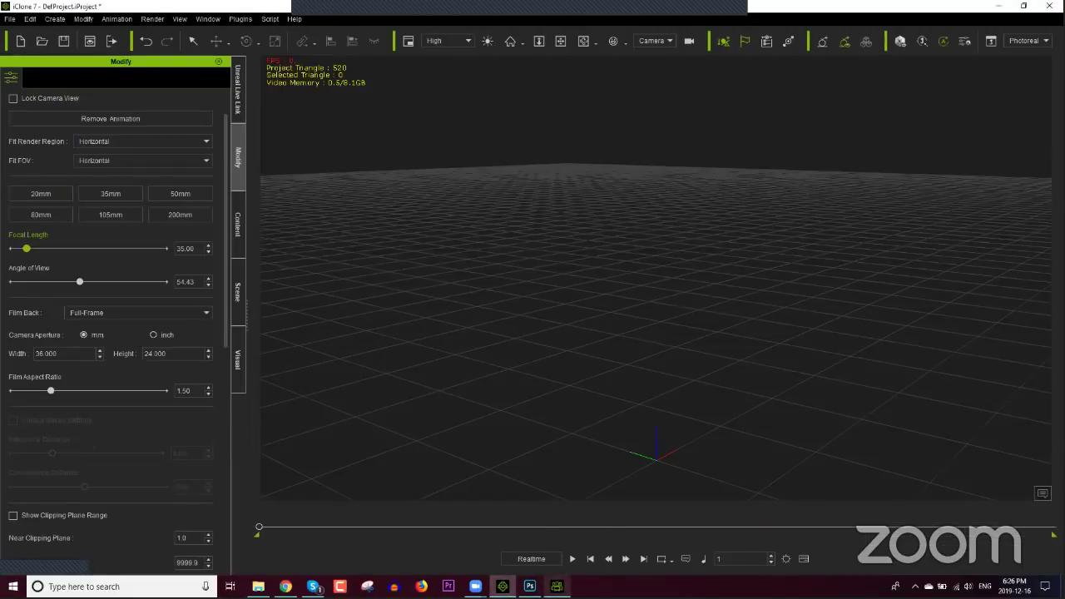
mouse_move(556, 585)
click(557, 586)
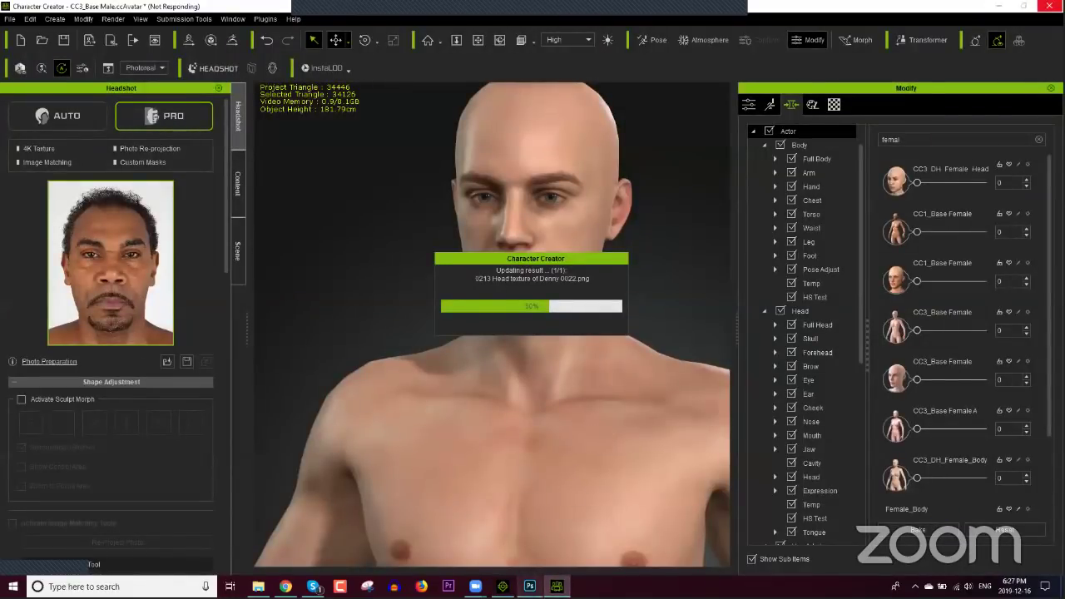
mouse_move(502, 586)
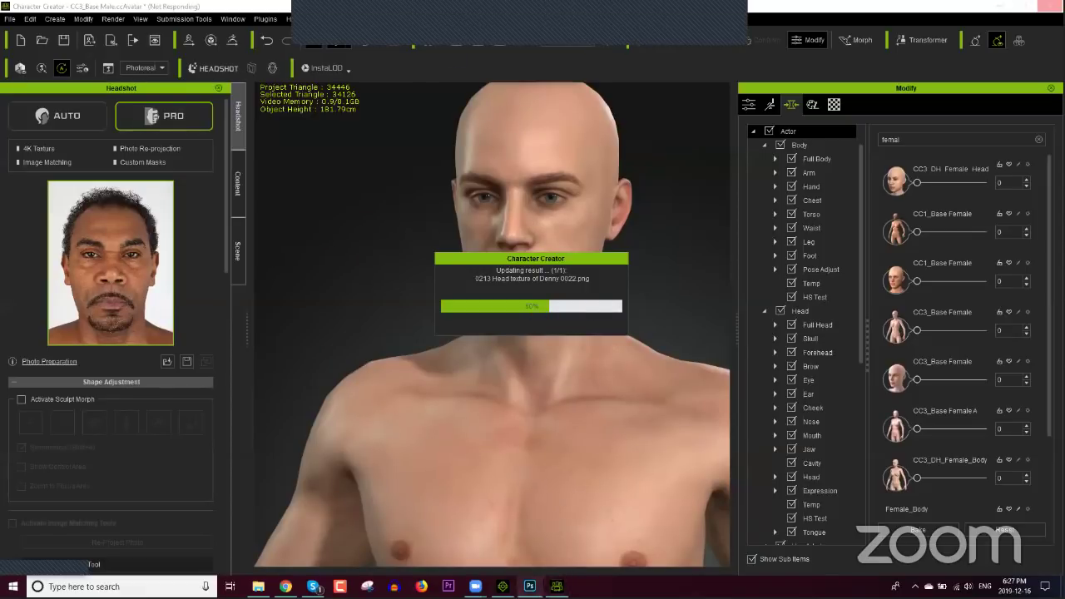
Step: Close iClone without saving and close Photoshop's normal-map document, returning to Character Creator
key(alt+Tab)
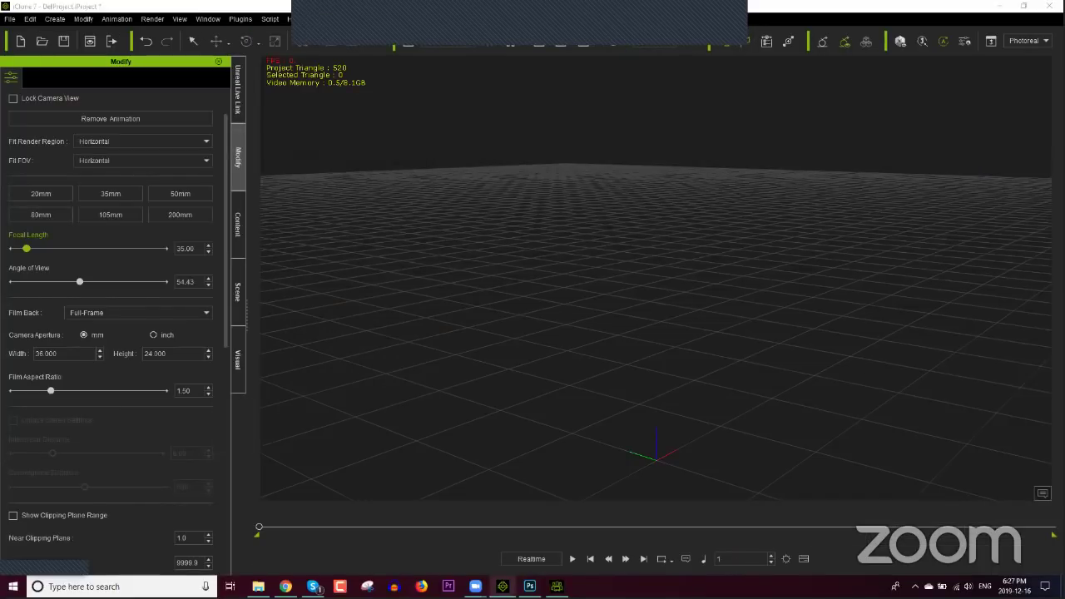
click(555, 324)
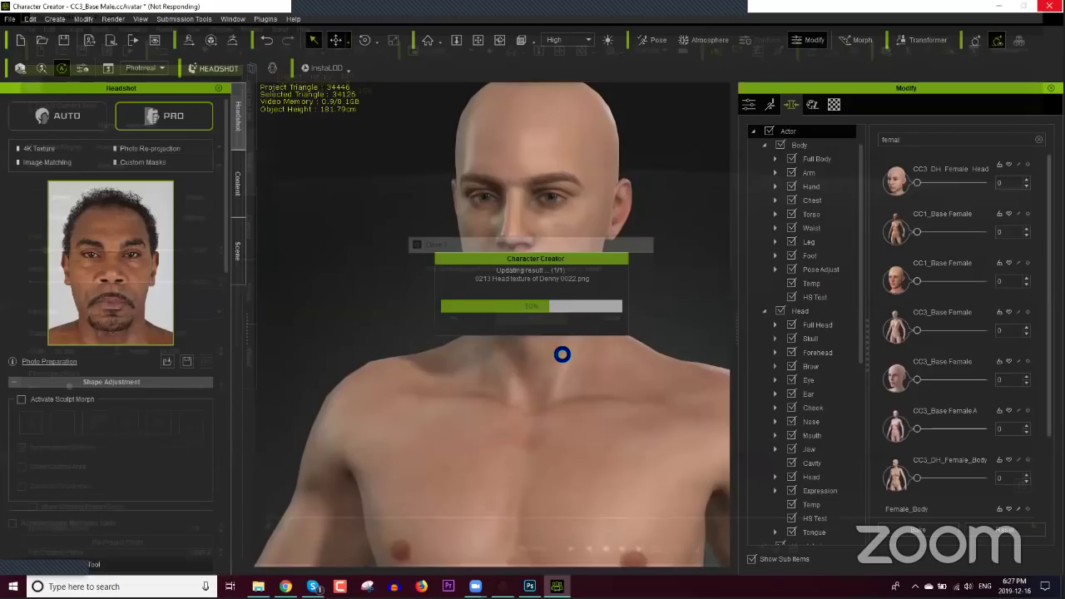
key(alt+Tab)
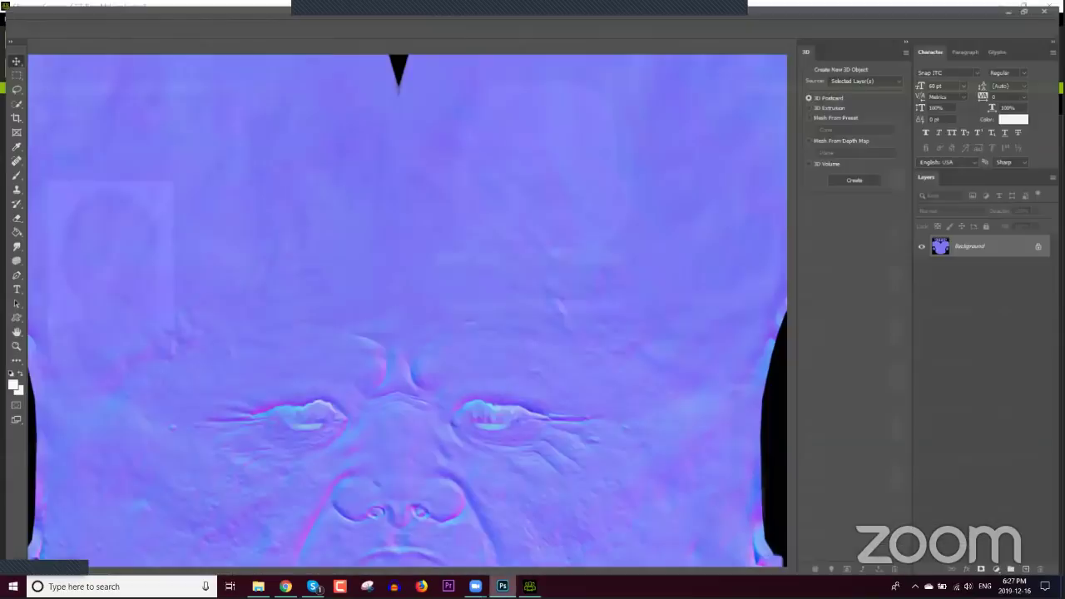
key(ctrl+w)
key(alt+Tab)
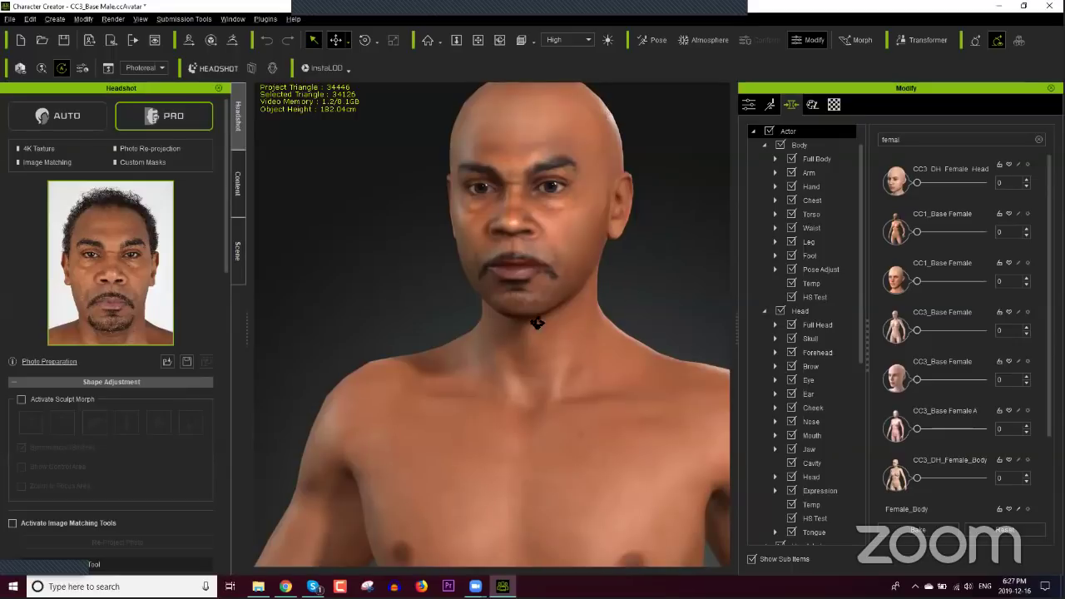
Step: Orbit and zoom the viewport onto the generated male head's face
right_drag(533, 318, 552, 325)
scroll(551, 326, down, 3)
right_drag(560, 418, 535, 385)
scroll(532, 375, up, 5)
scroll(524, 355, up, 1)
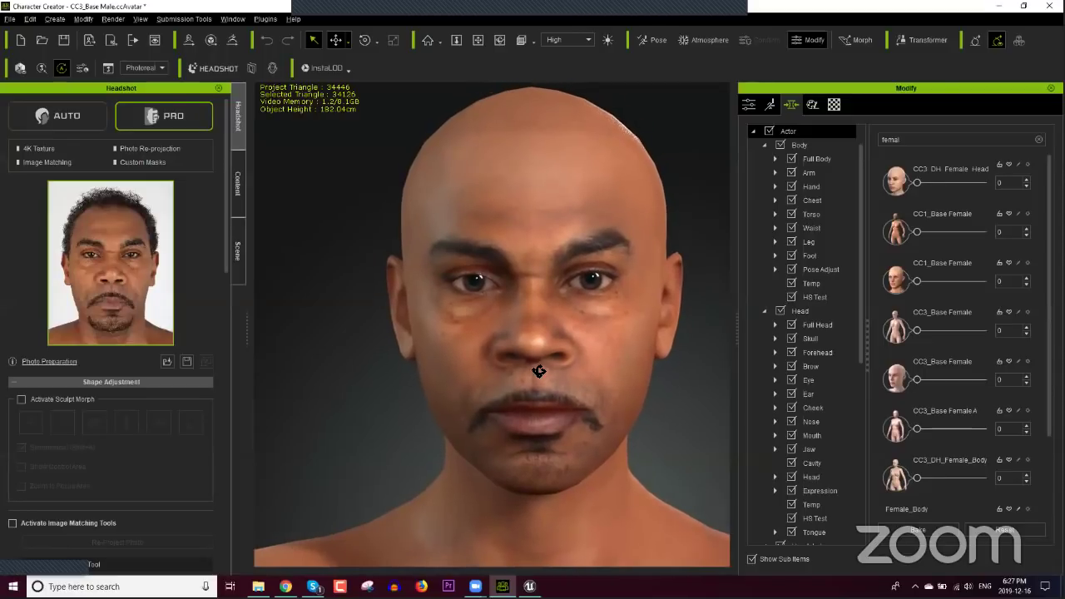
scroll(539, 371, up, 2)
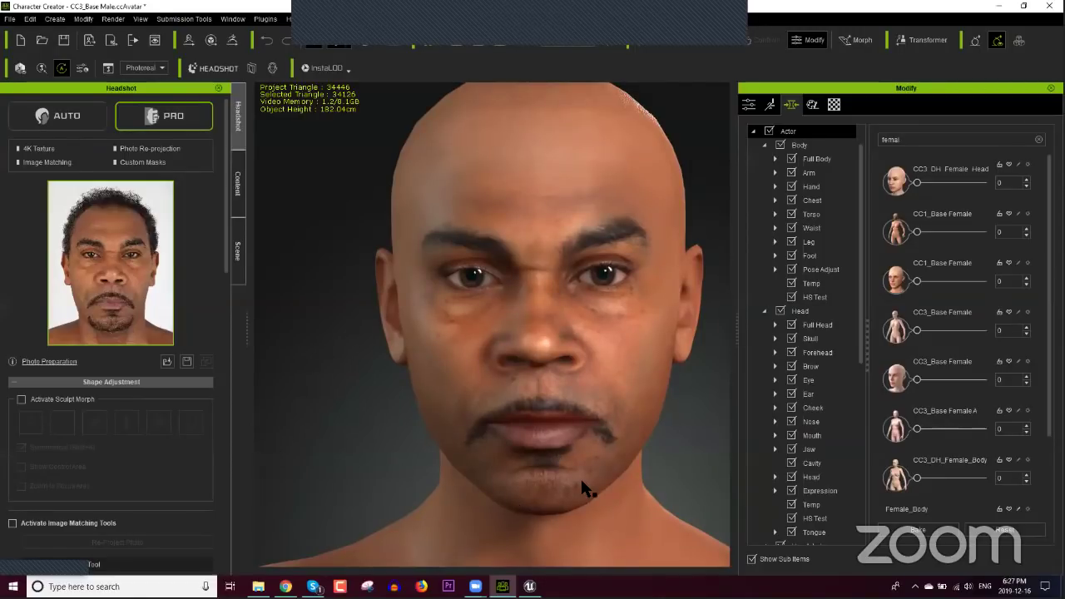
Step: Scroll the Headshot panel to Skin Settings and select the Photo Diffuse texture
drag(226, 341, 227, 542)
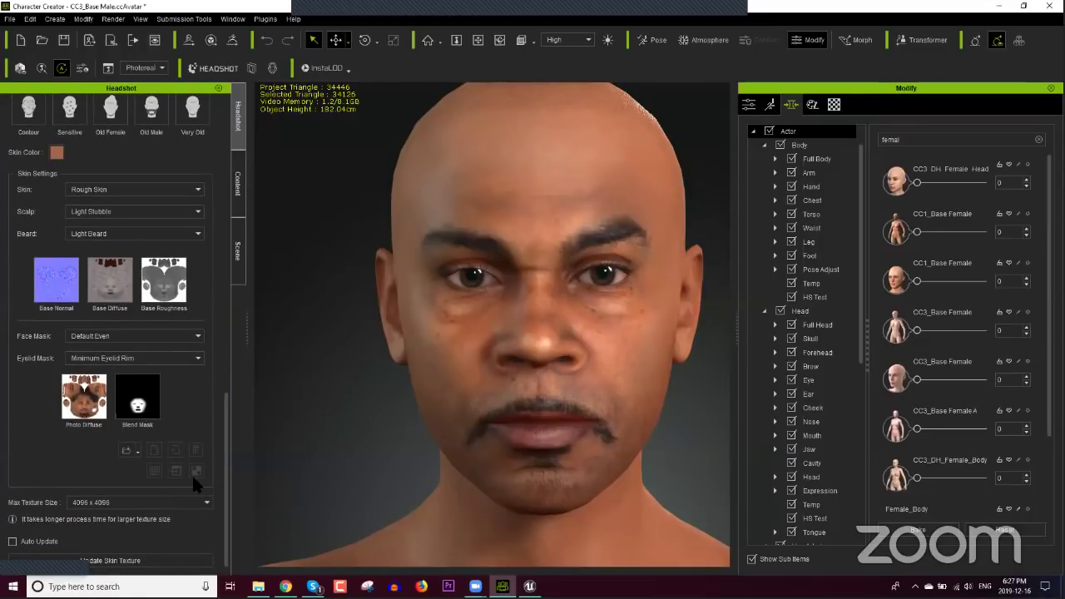
scroll(227, 441, up, 5)
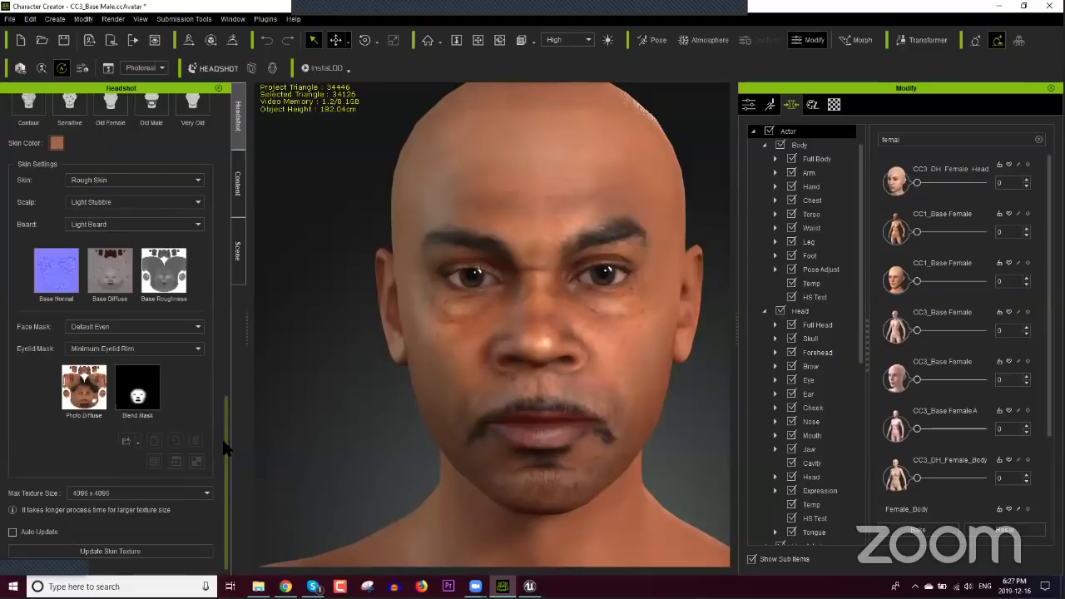
scroll(232, 361, up, 10)
scroll(118, 219, up, 3)
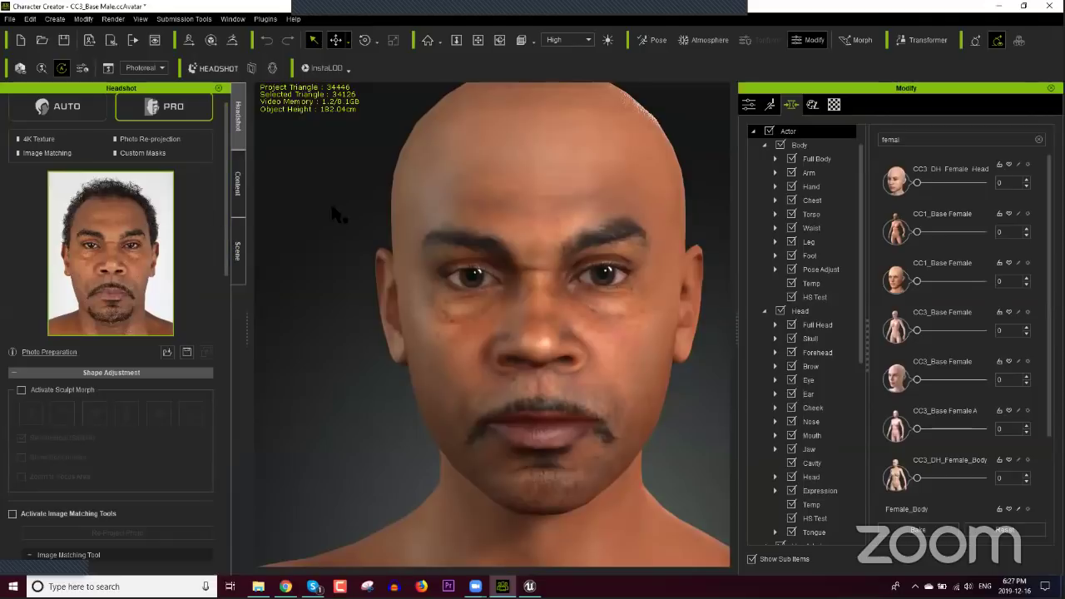
scroll(222, 213, down, 10)
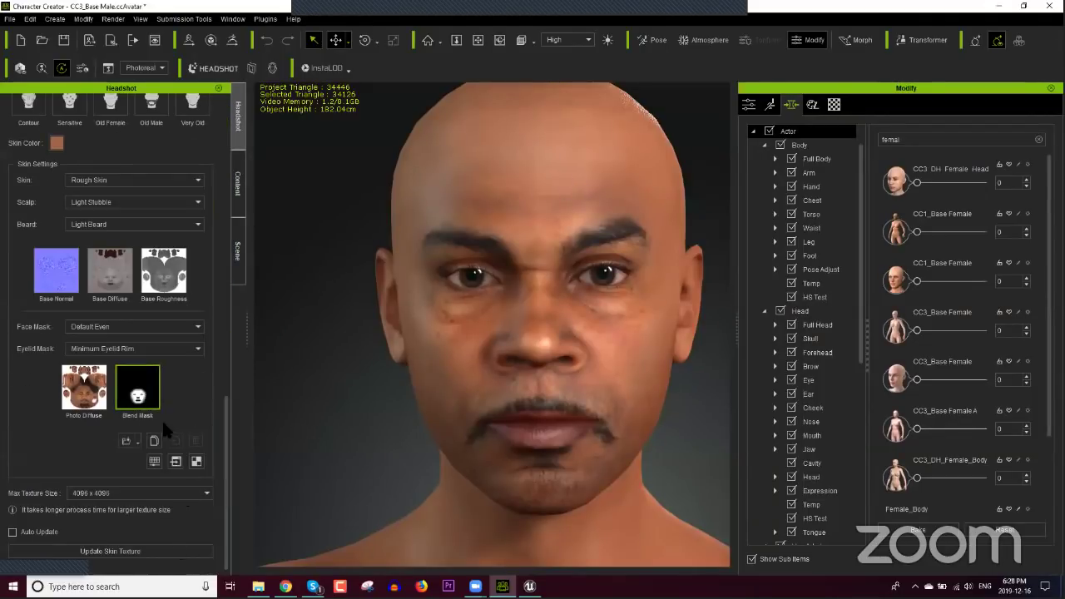
click(90, 389)
Step: Send the Photo Diffuse texture to Photoshop, signing in with the Adobe account e-mail and password
click(196, 462)
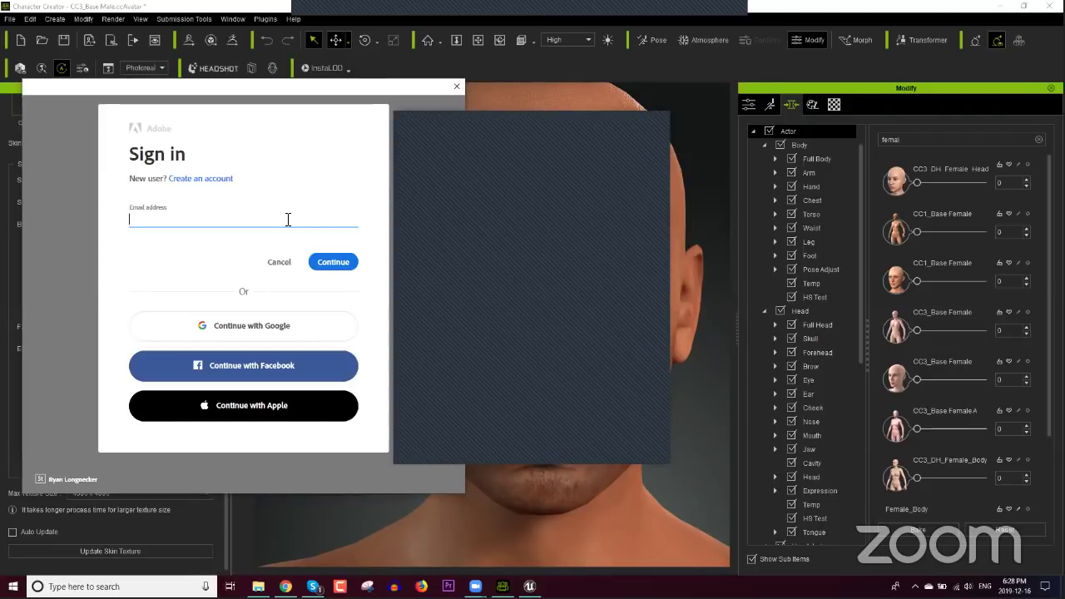
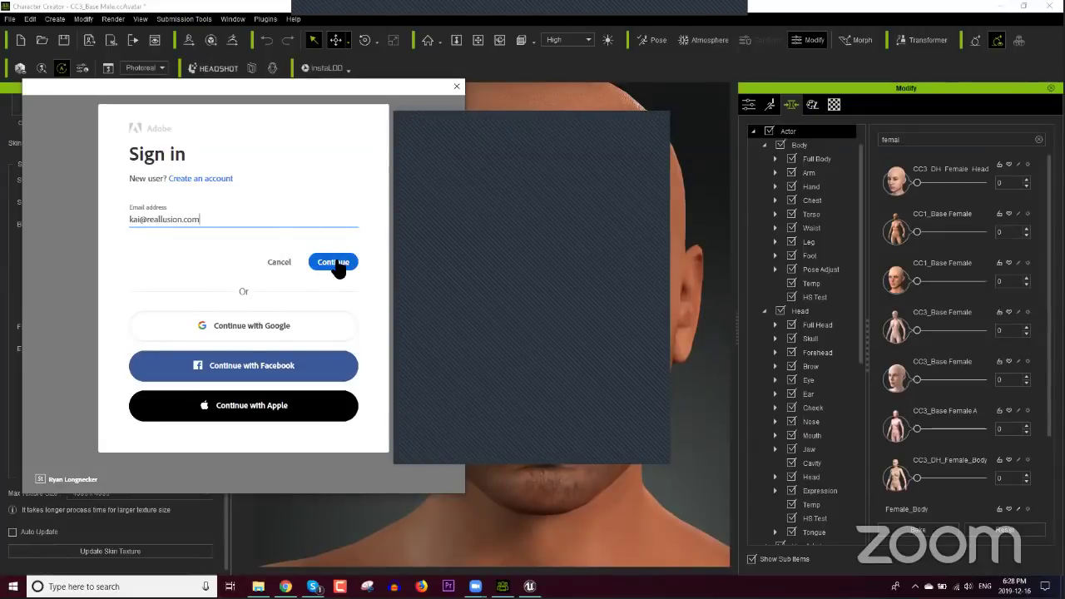
click(335, 263)
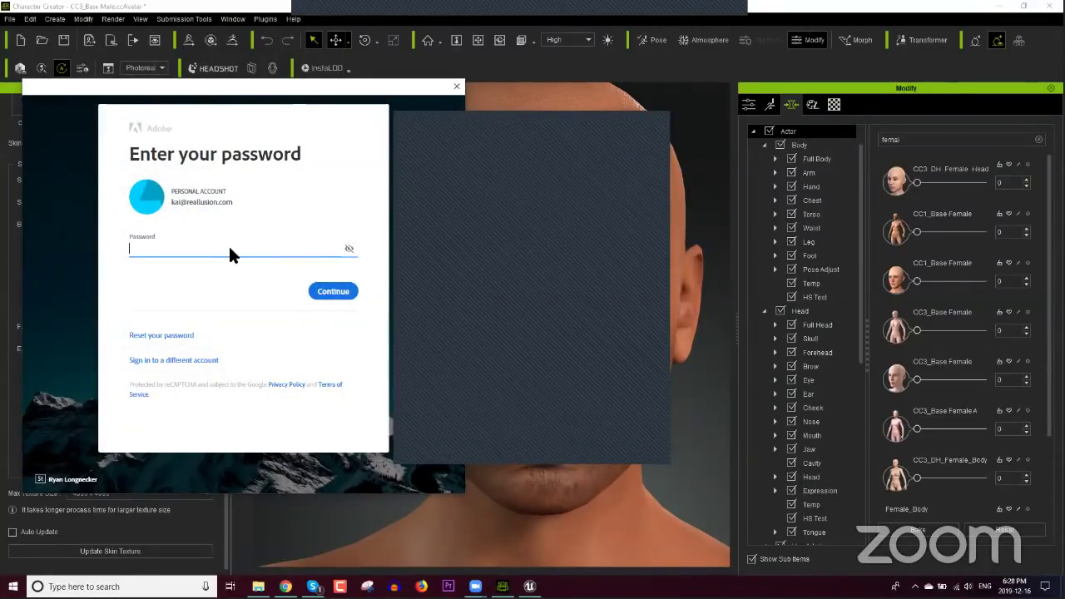
text(•••••••••••)
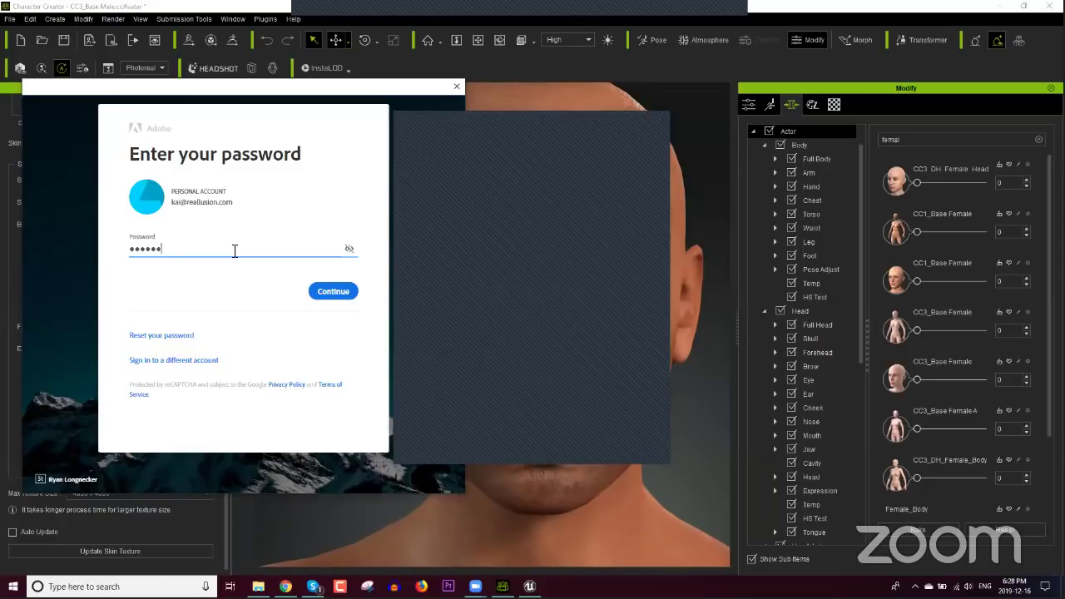
text(•)
key(Return)
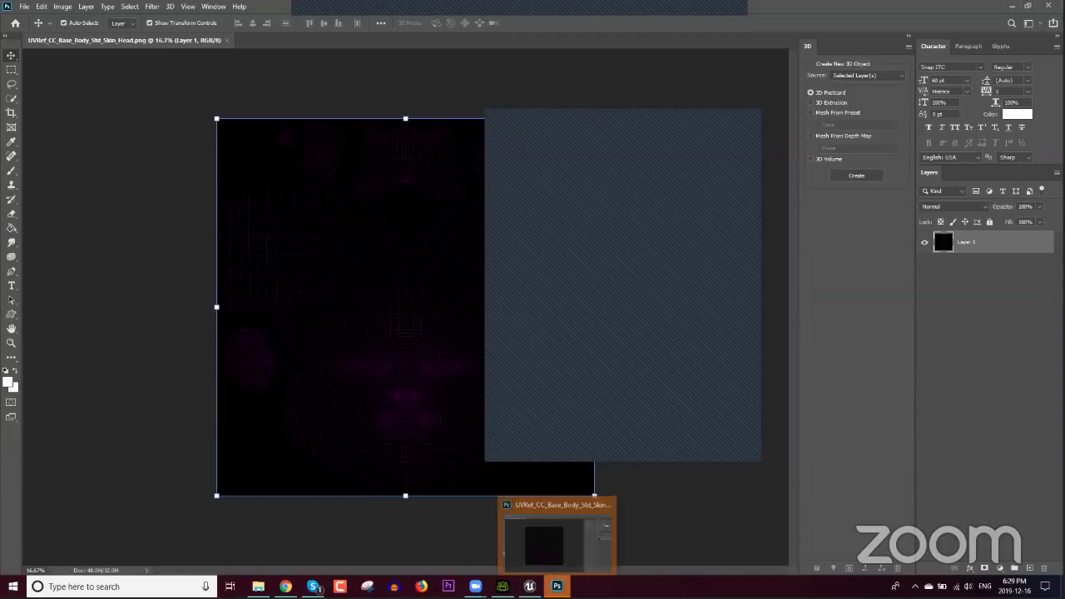
Step: Minimize and restore Photoshop, then quit it with Ctrl+Q to reveal Unreal Editor
click(557, 586)
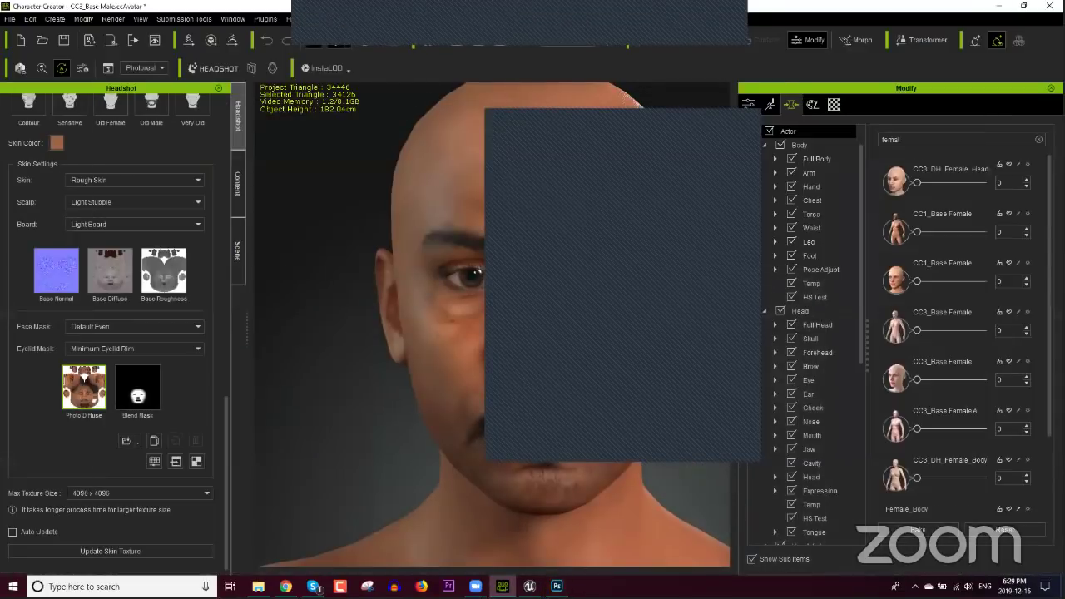
click(557, 586)
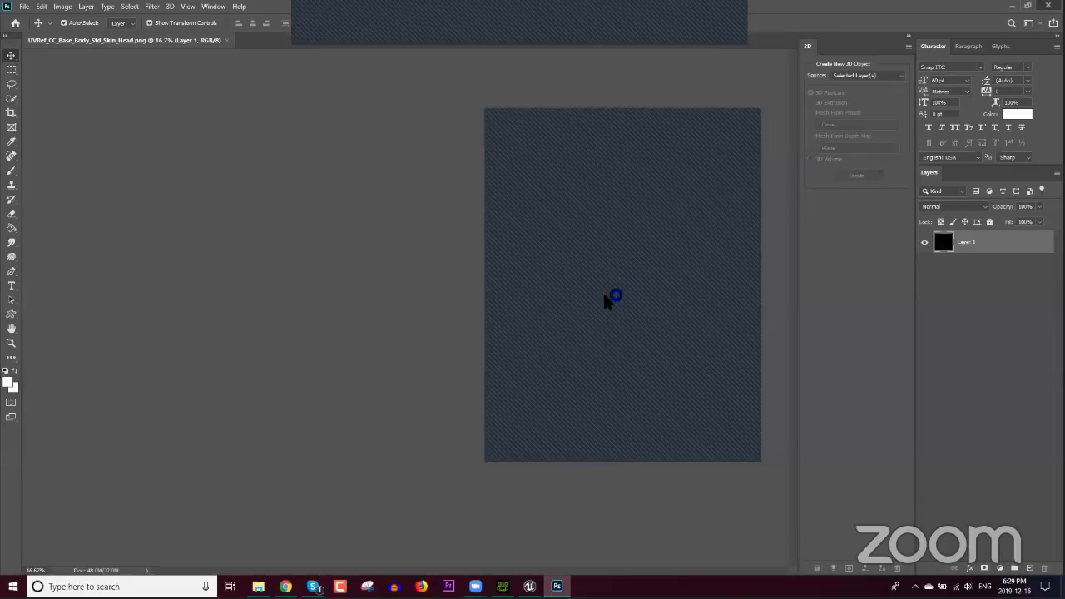
key(ctrl+q)
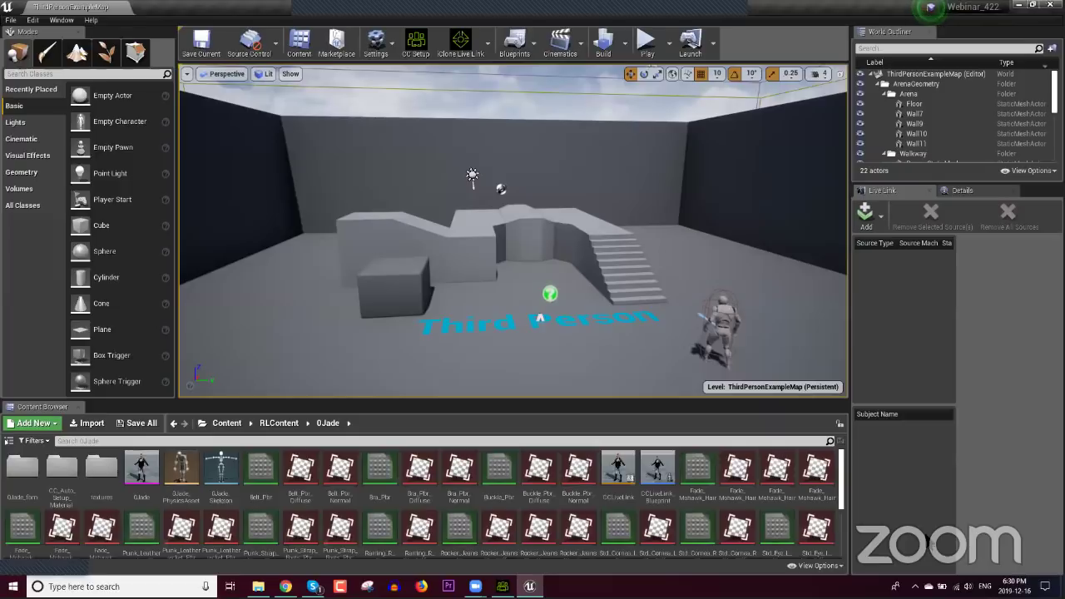
Step: Drag the Sample FBX from the desktop into the 0Jade folder and Import All with skeletal mesh settings
key(super+d)
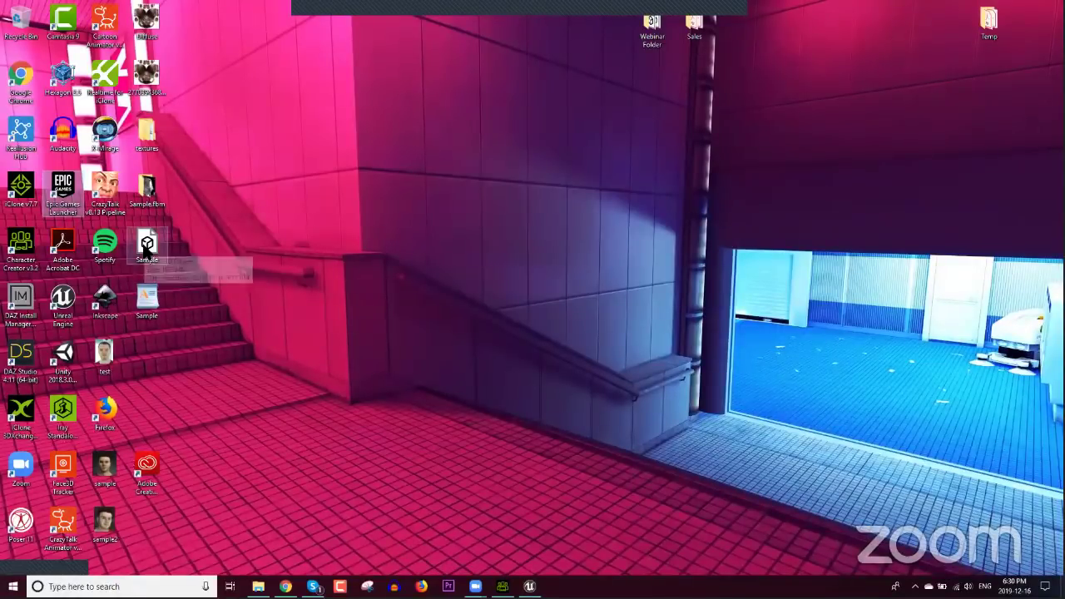
drag(146, 247, 394, 511)
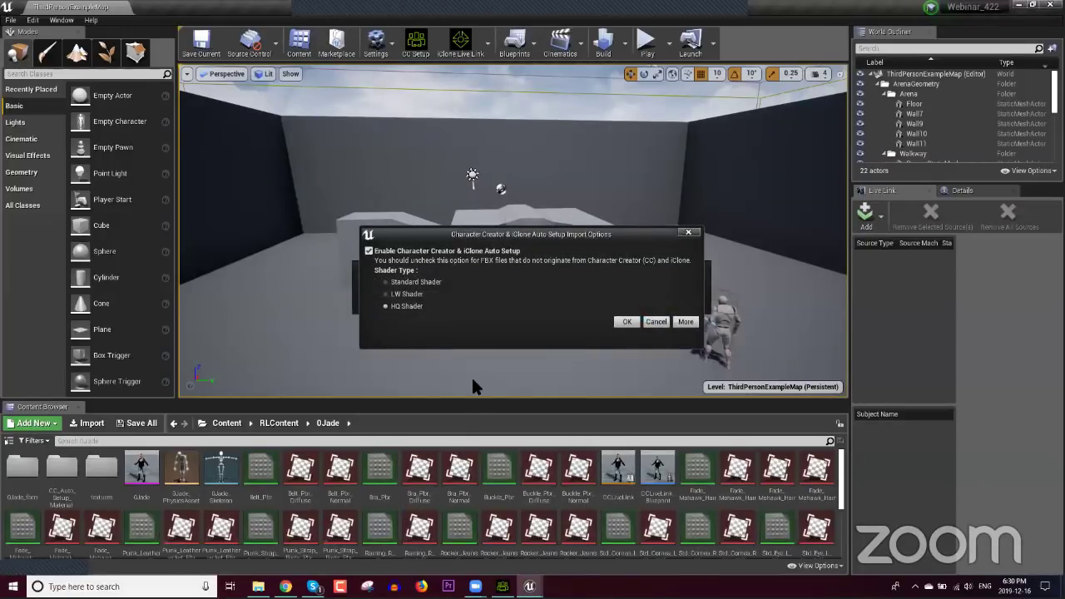
click(627, 322)
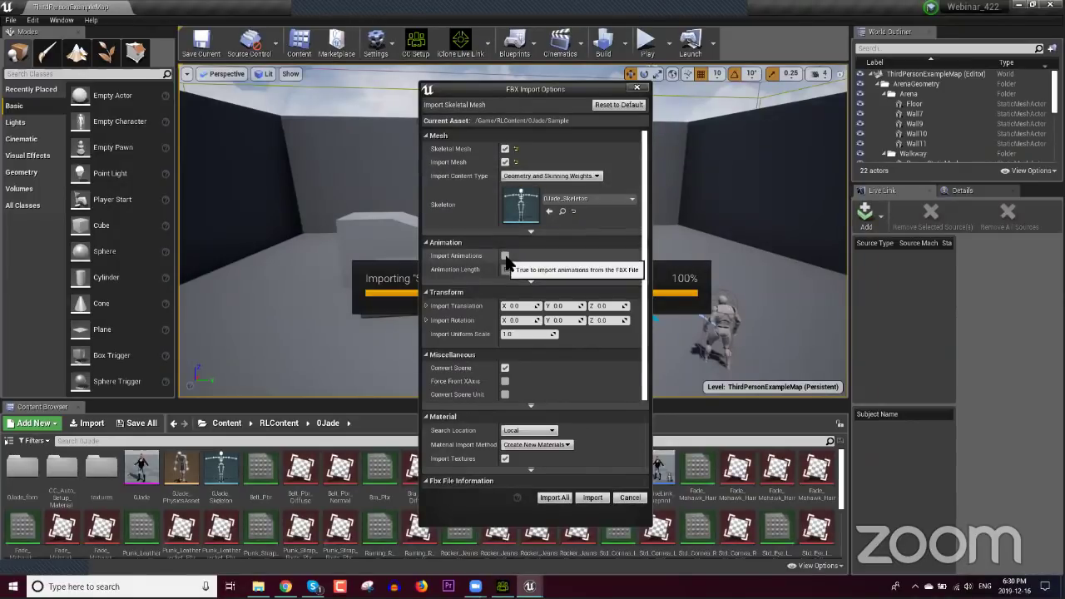
drag(648, 283, 642, 384)
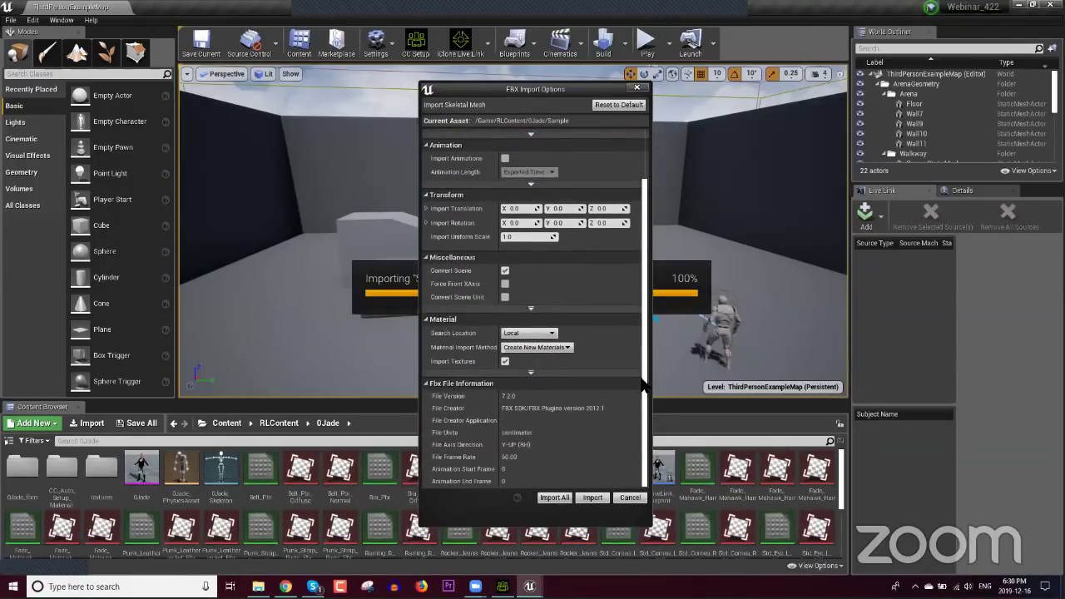
drag(646, 330, 637, 223)
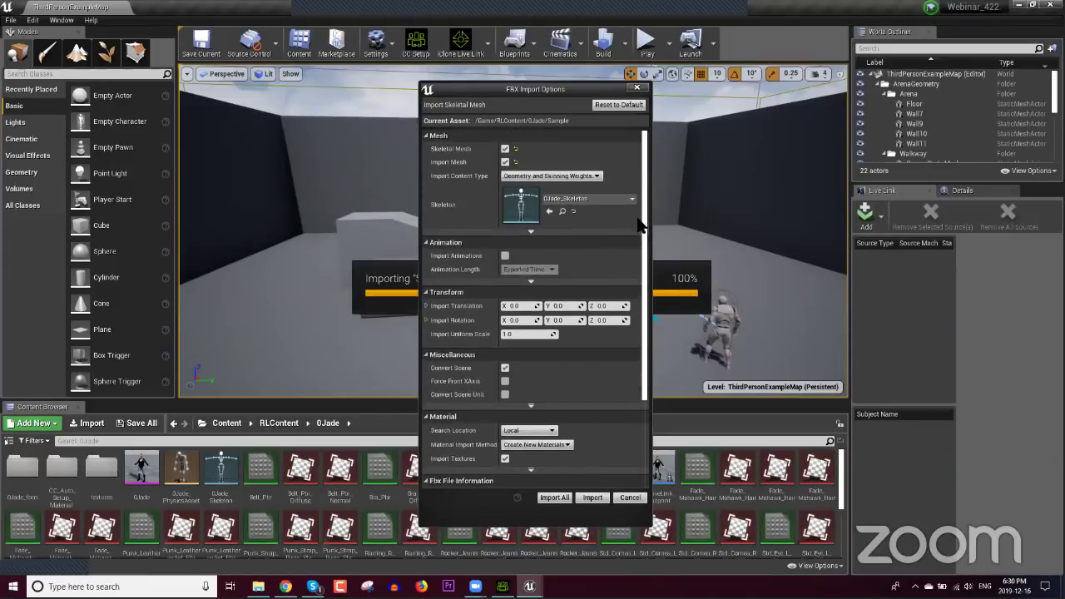
click(553, 498)
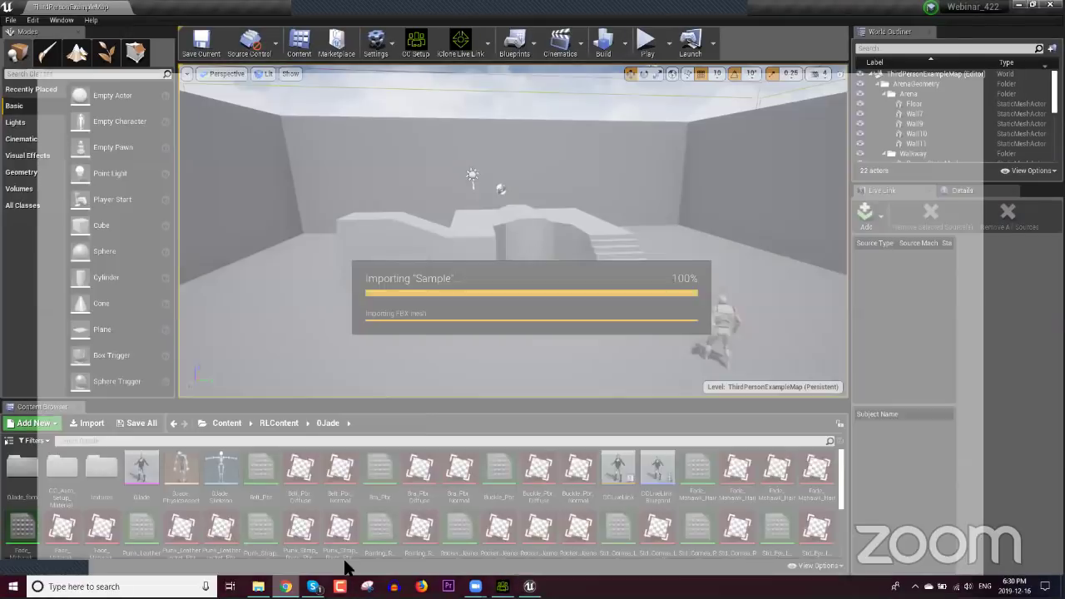
key(alt+Tab)
Step: Open the Character Creator Tutorial tab and collapse the Daz & Poser and Sketchfab sections
click(413, 14)
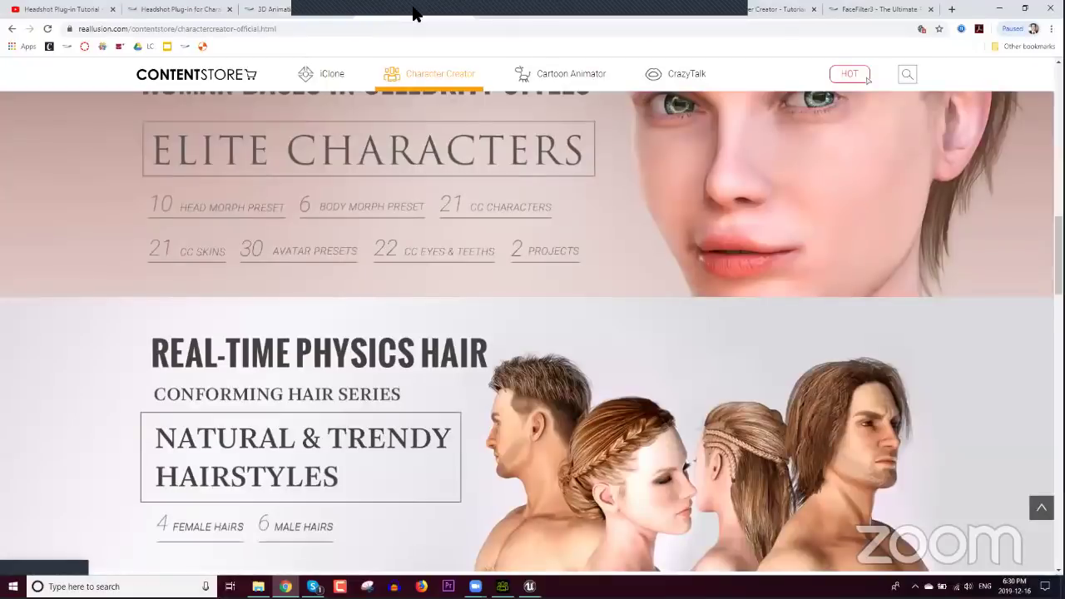
click(788, 9)
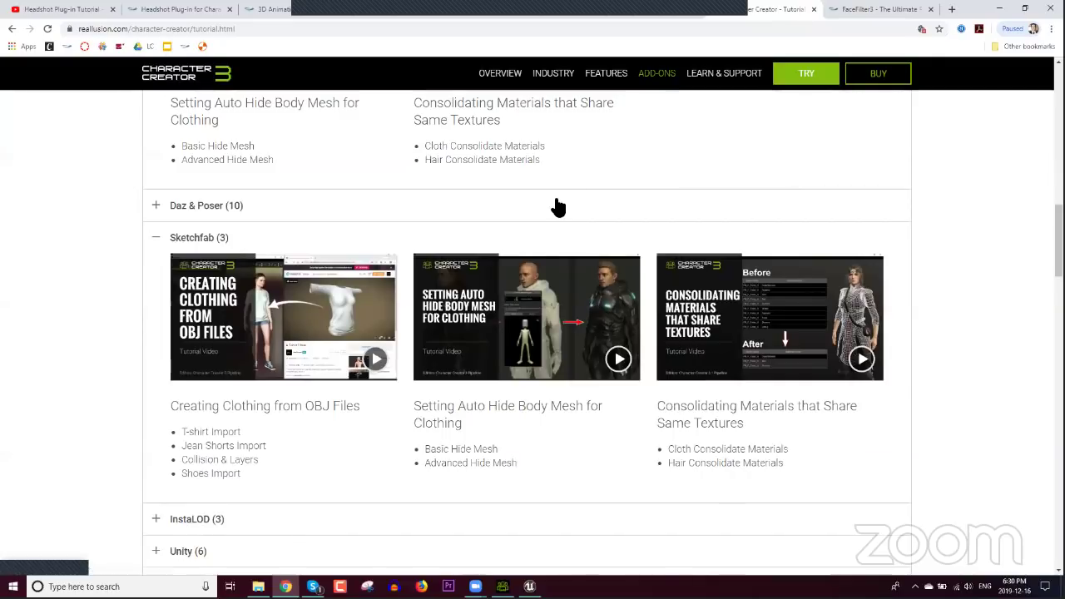
click(261, 209)
click(275, 214)
scroll(241, 316, up, 2)
scroll(231, 332, up, 2)
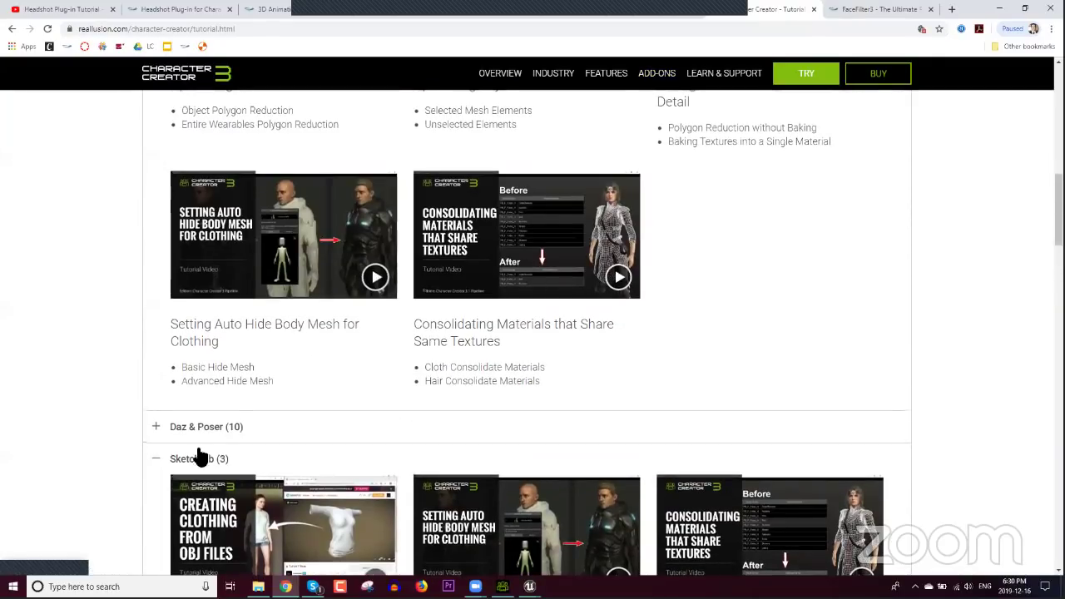
click(209, 460)
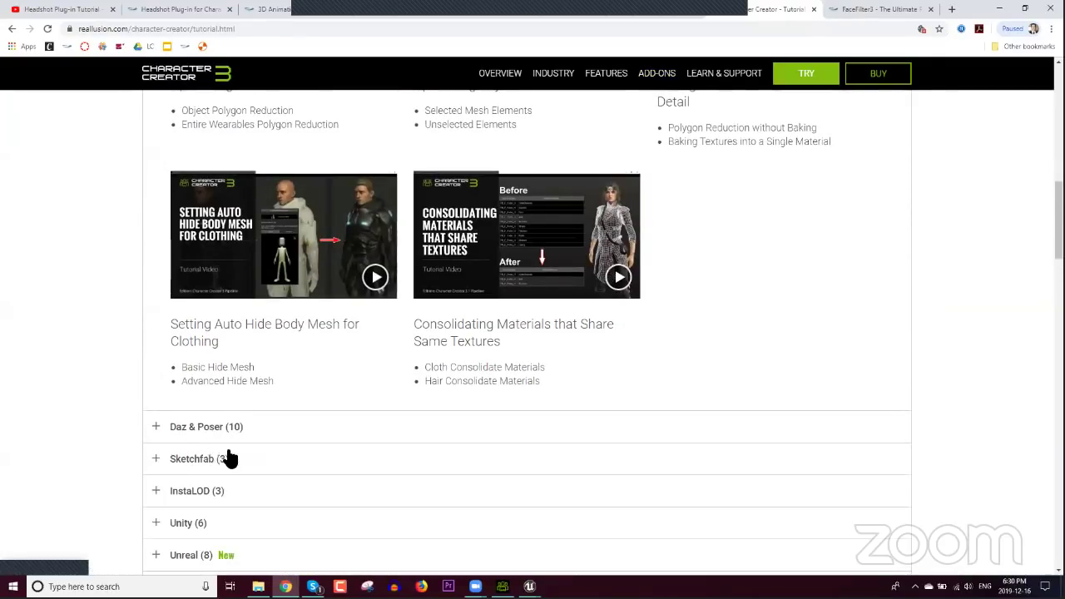
Step: Expand the Unreal (8) section and look through its eight tutorial videos
scroll(225, 459, down, 5)
click(186, 281)
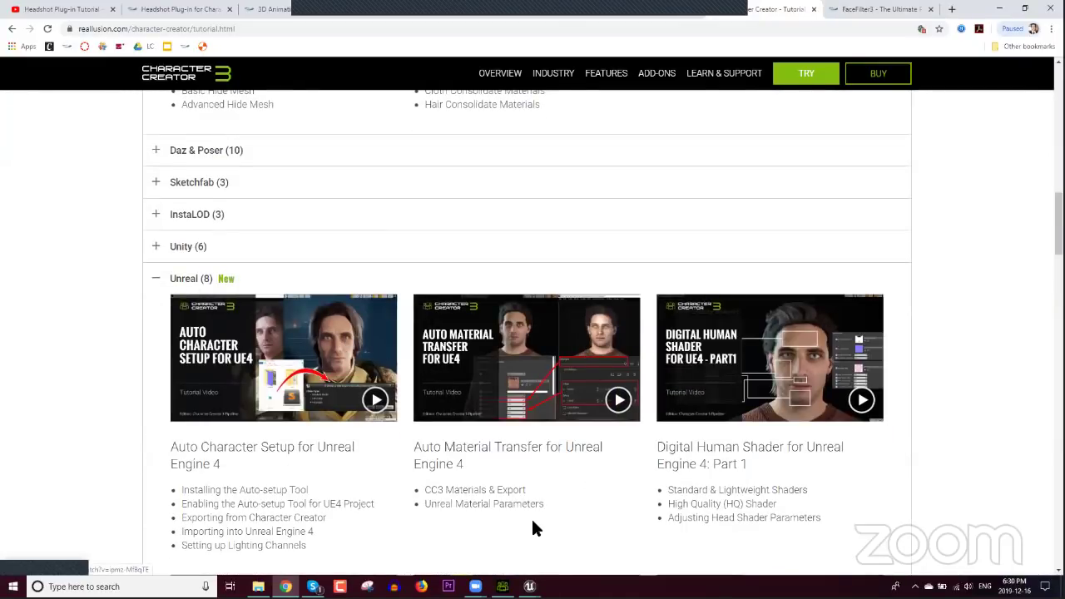
scroll(535, 516, down, 4)
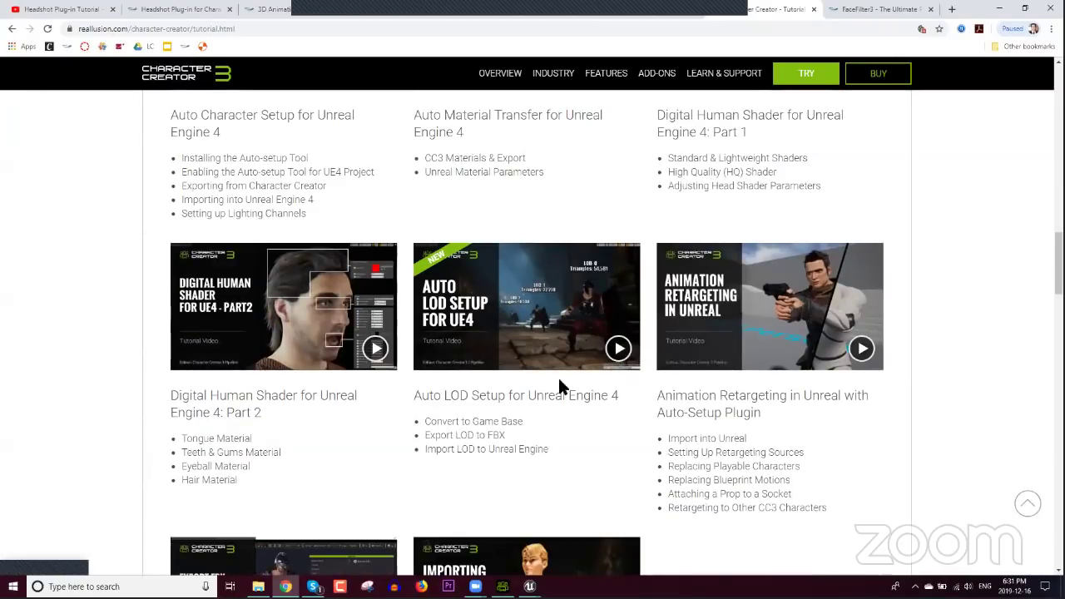
scroll(549, 364, down, 2)
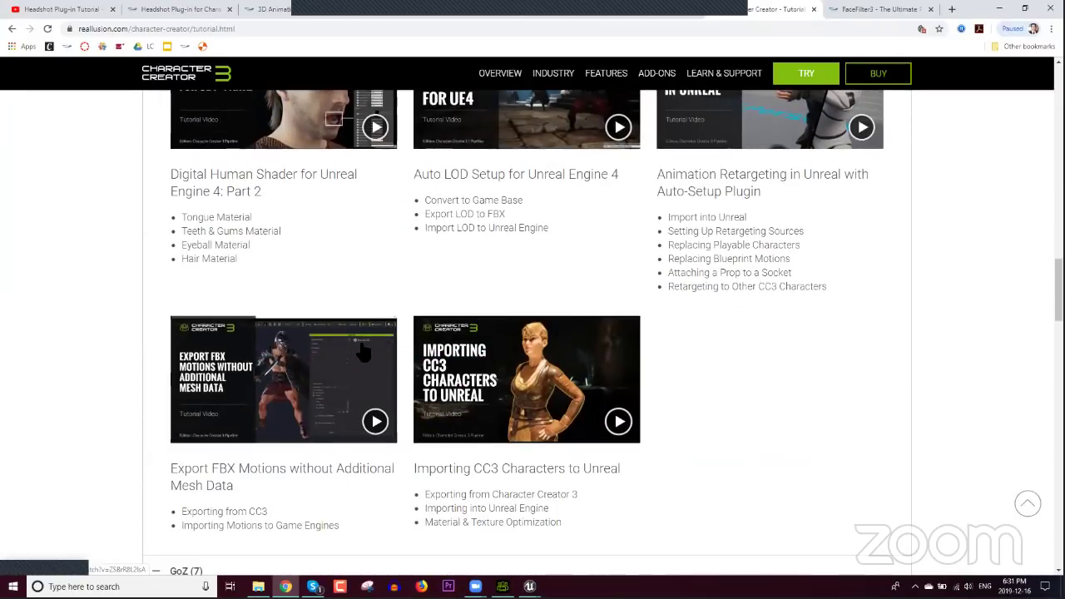
scroll(449, 358, up, 5)
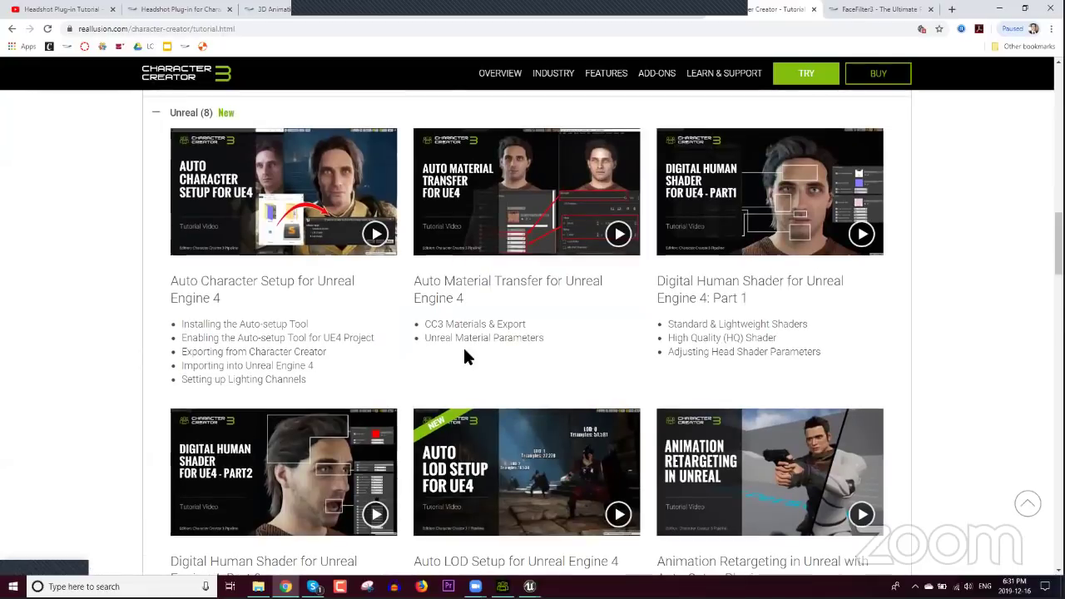
scroll(478, 340, down, 4)
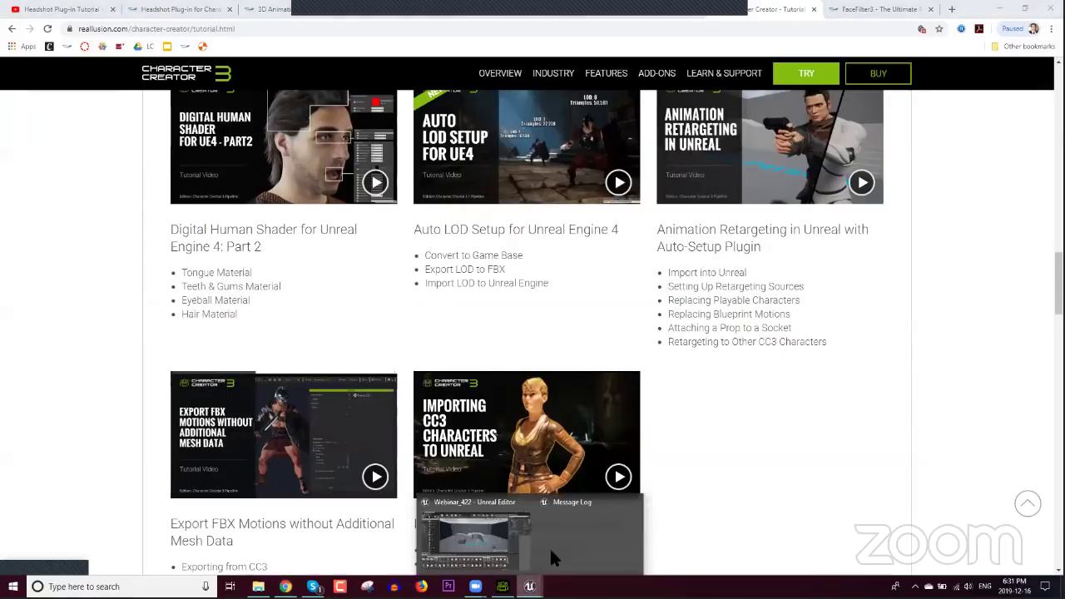
Step: Return to the Unreal Editor and move the FBX Import message log aside
click(504, 552)
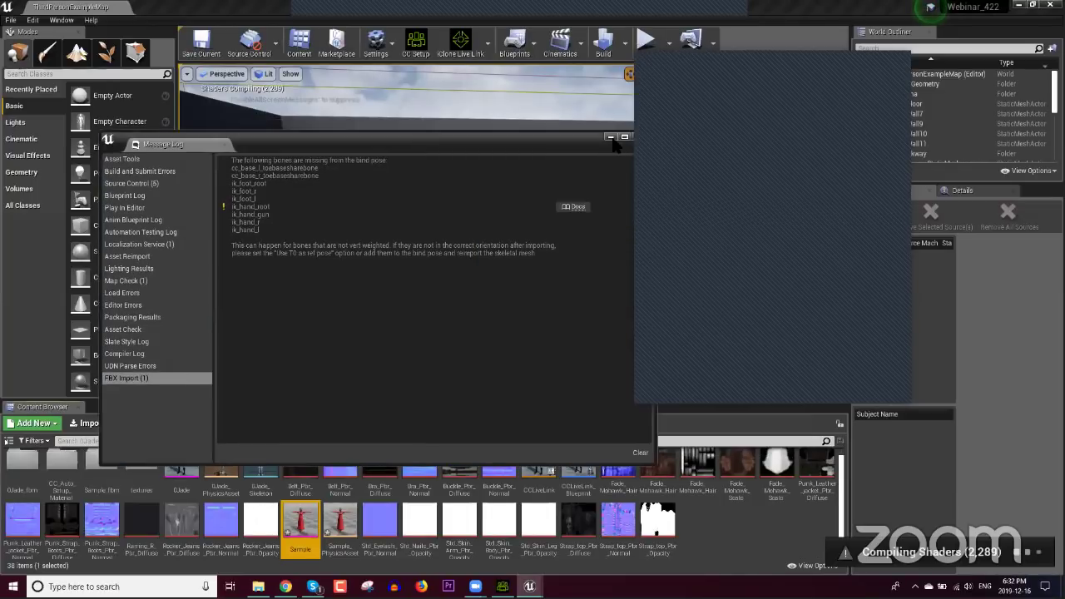
drag(634, 141, 622, 142)
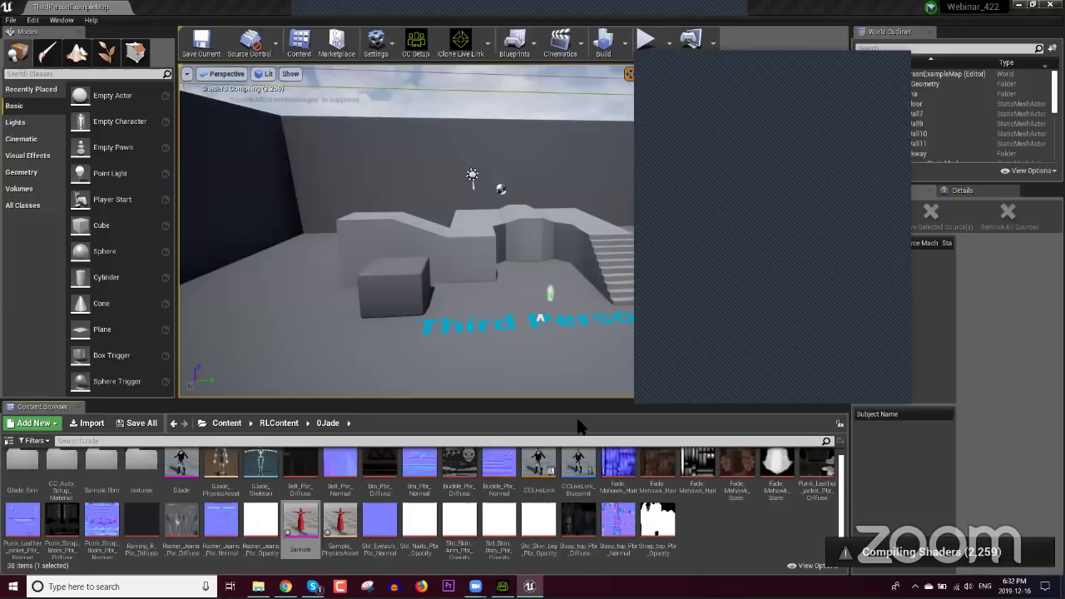
Step: Open the Sample skeletal mesh and zoom in on the character's face, forehead and hair
double_click(300, 528)
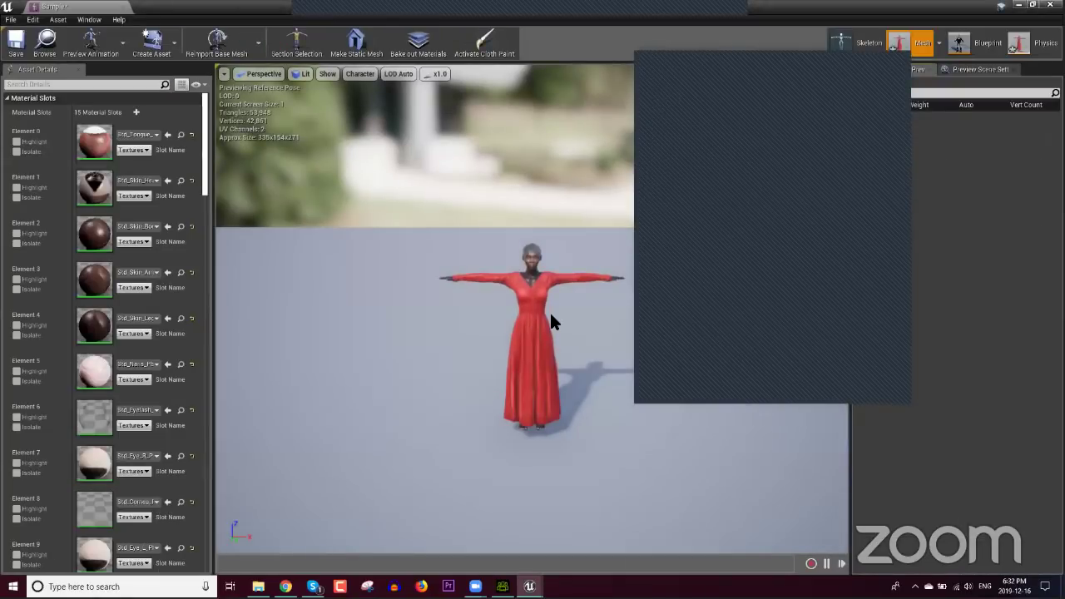
scroll(439, 254, up, 5)
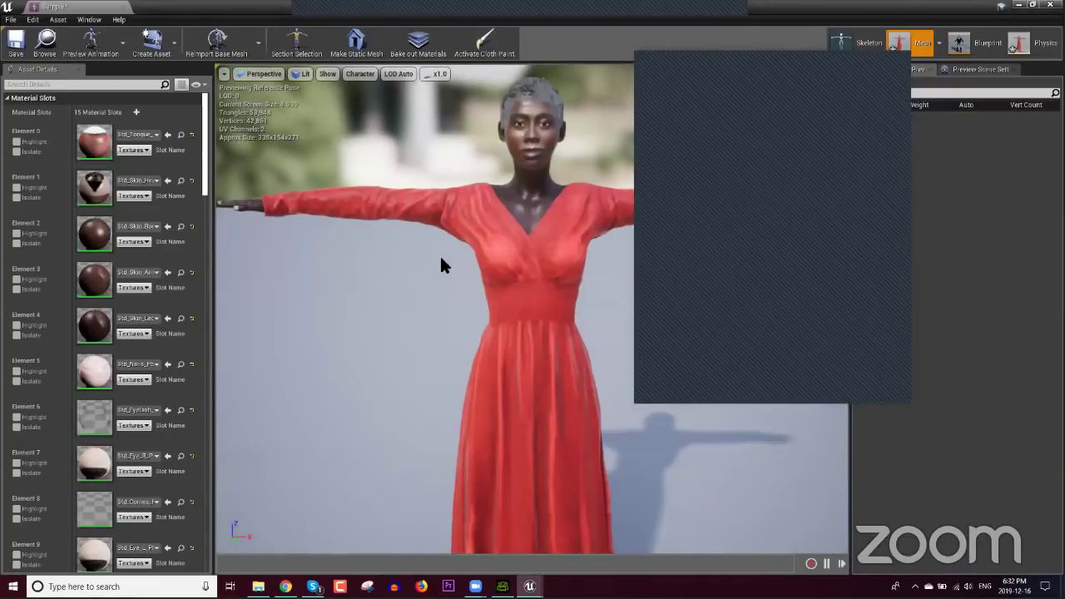
drag(440, 261, 425, 240)
scroll(397, 320, up, 5)
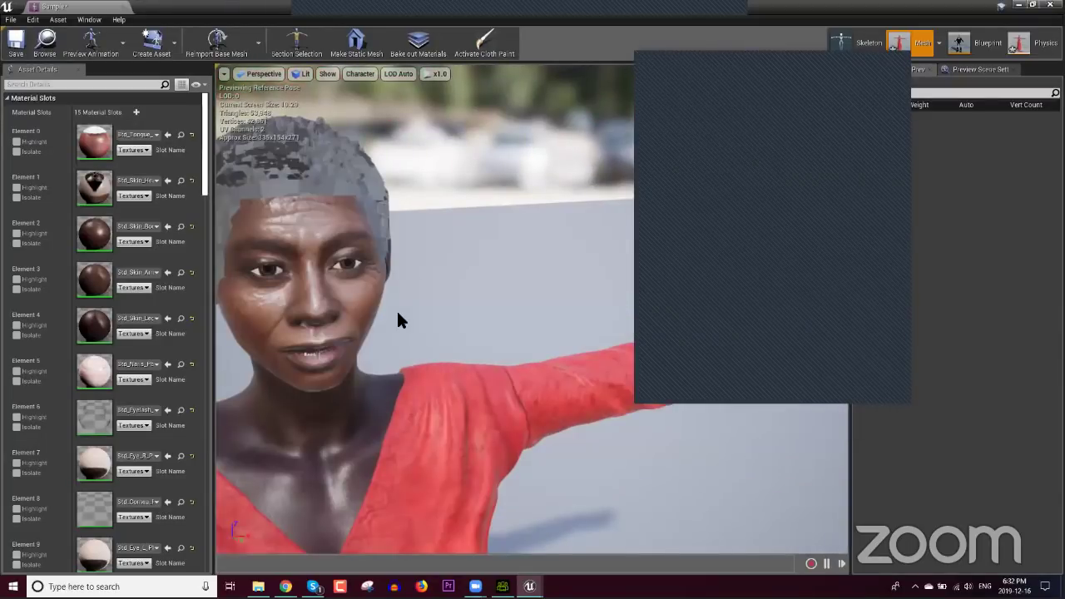
drag(398, 316, 398, 319)
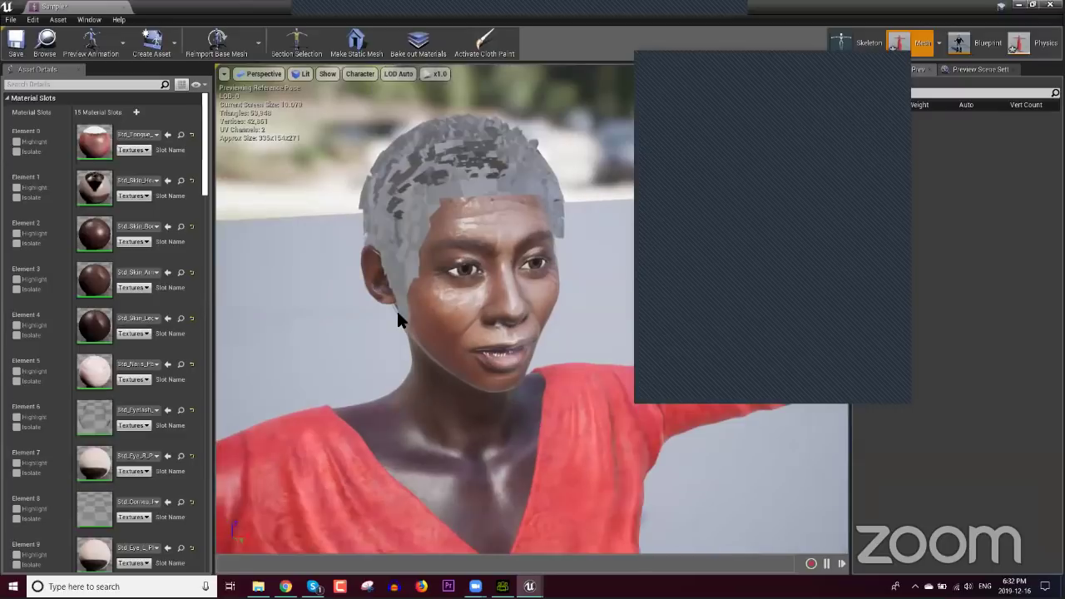
scroll(397, 318, up, 3)
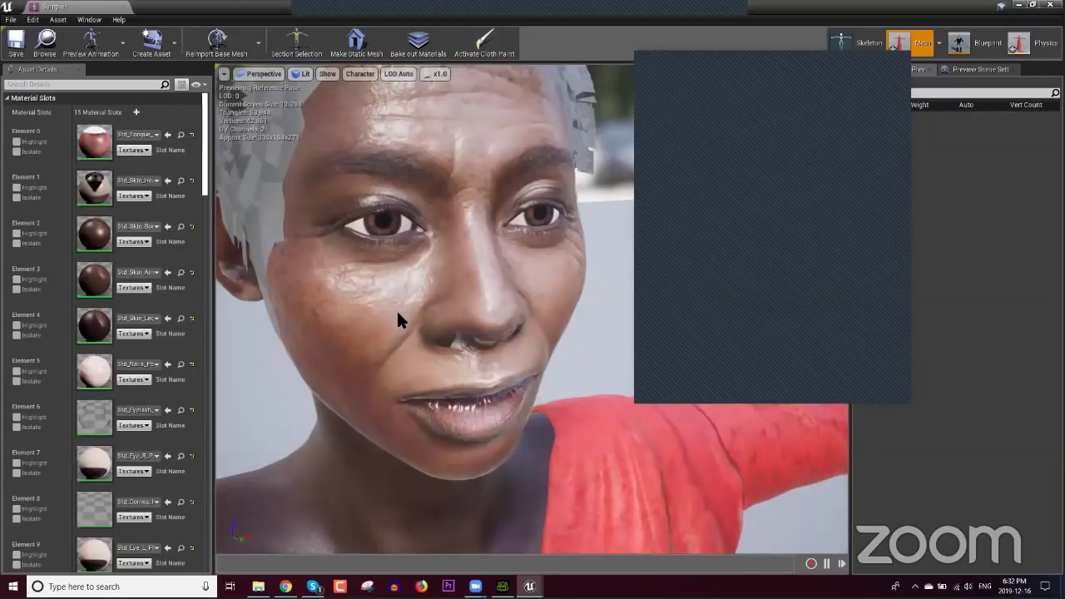
middle_drag(396, 309, 396, 308)
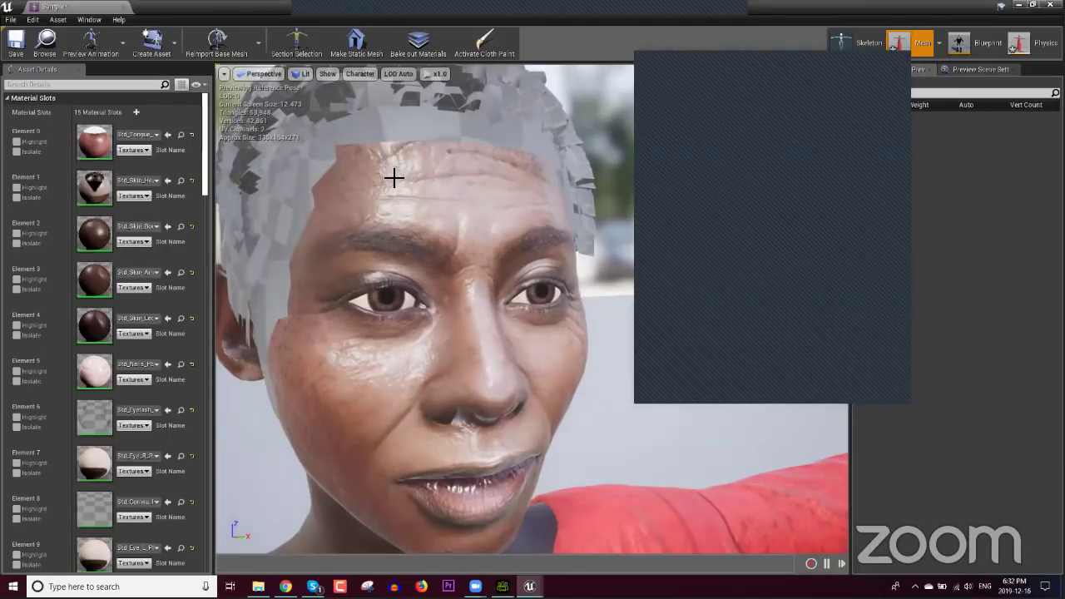
Step: Show the rotation gizmo on the neck_01 bone, then view the red-sleeved arm and the character's side
key(e)
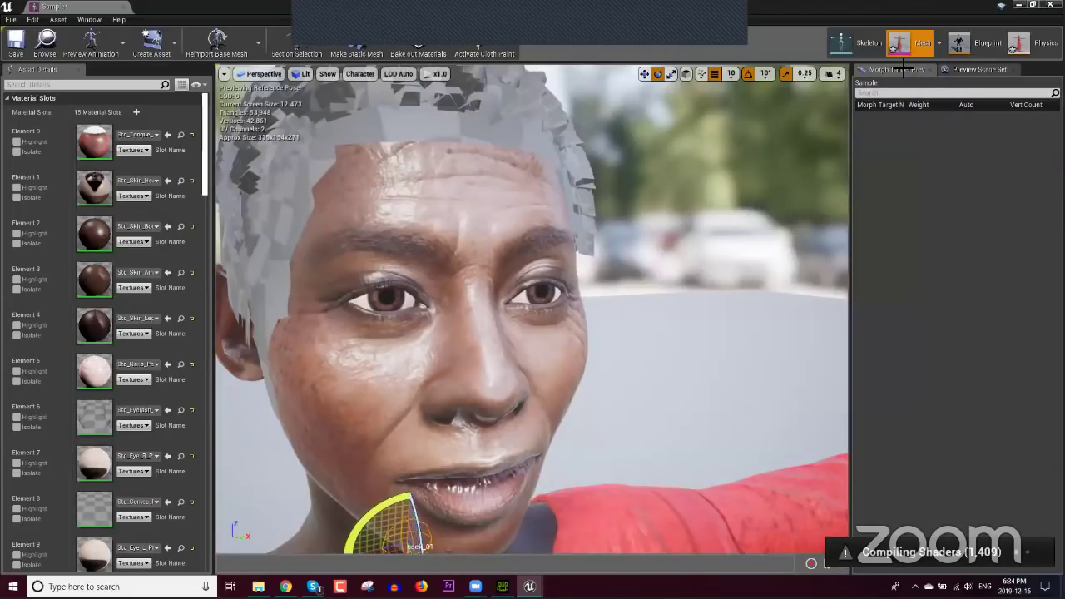
scroll(400, 350, down, 3)
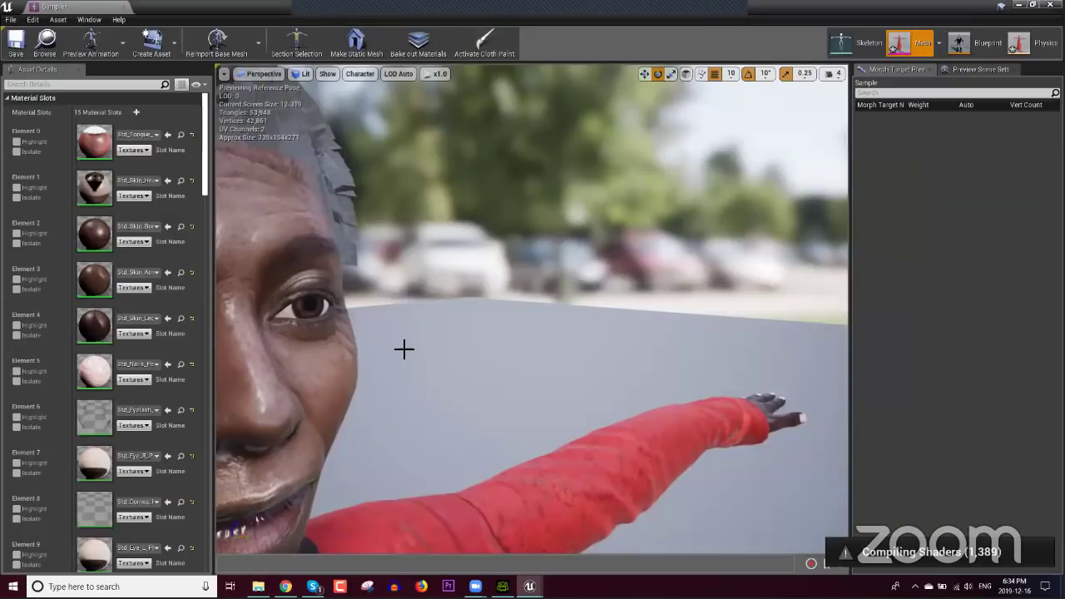
scroll(404, 350, down, 3)
scroll(408, 359, up, 5)
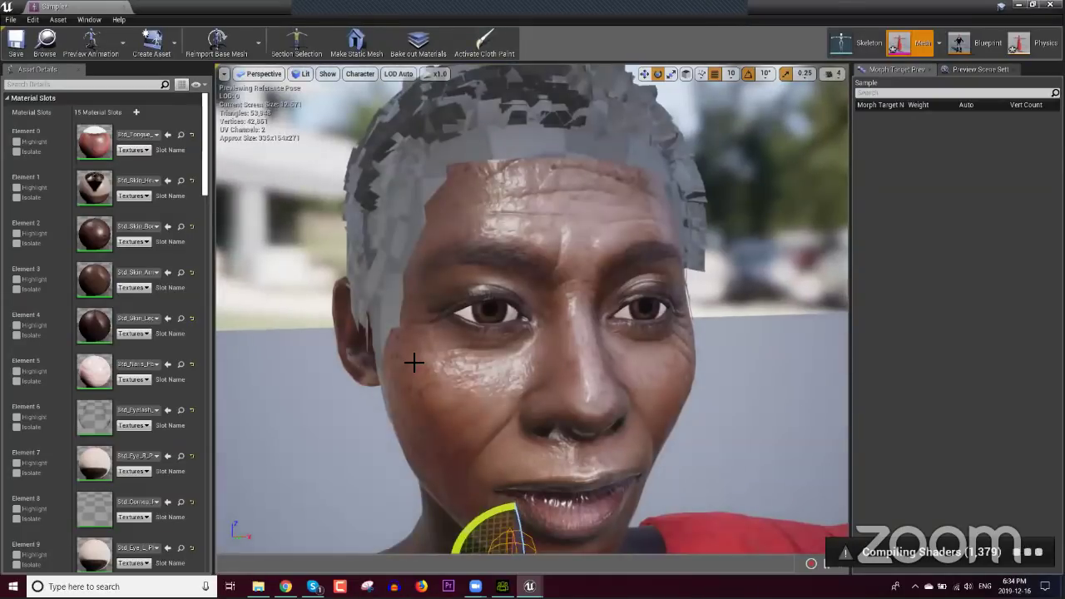
drag(441, 340, 441, 340)
scroll(622, 311, down, 2)
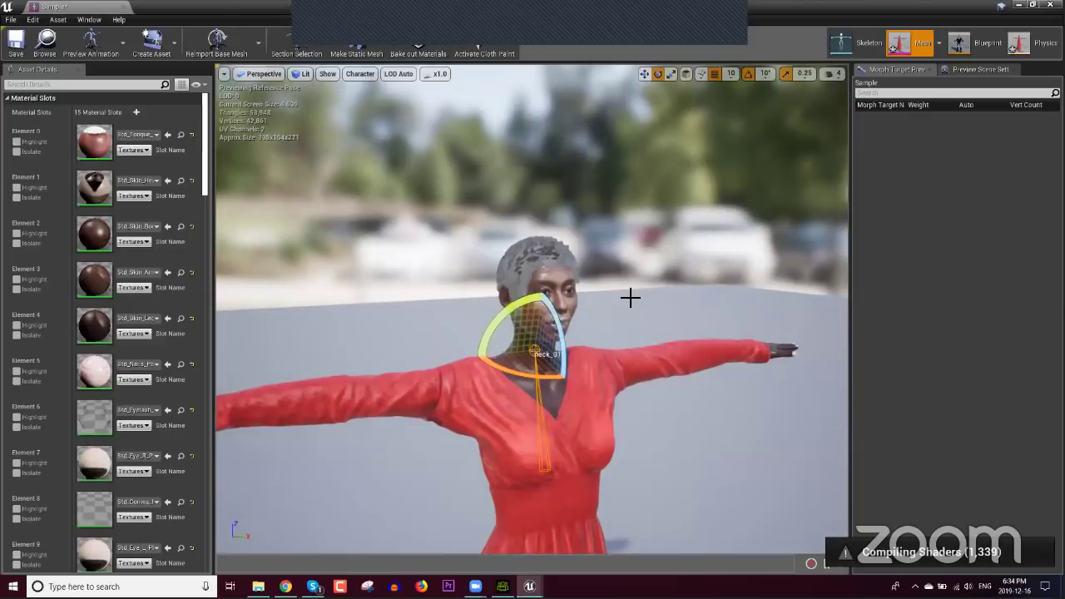
drag(616, 337, 615, 337)
drag(615, 336, 723, 363)
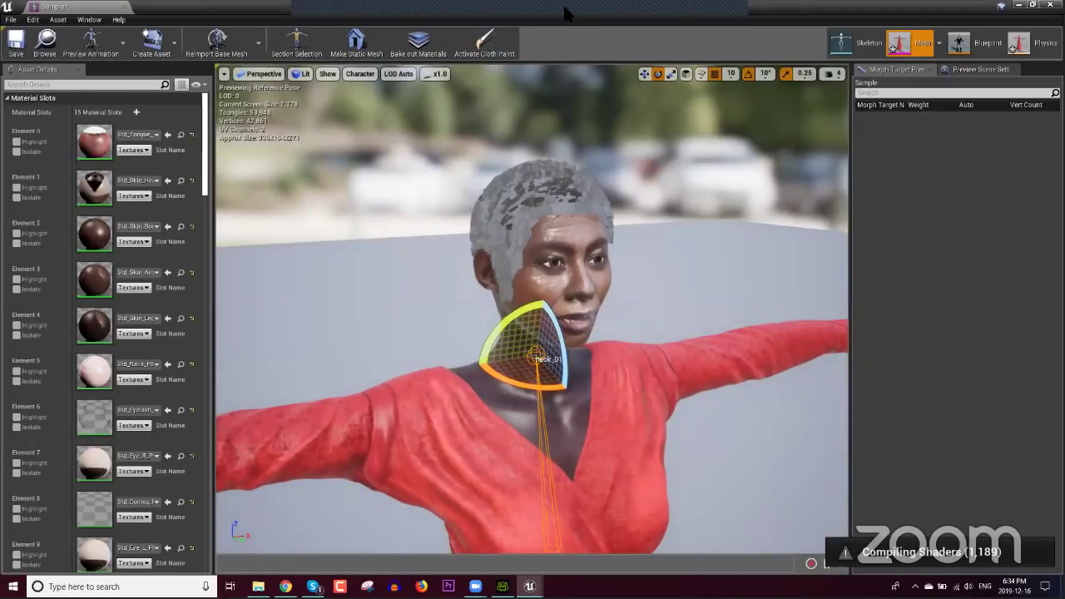
mouse_move(547, 7)
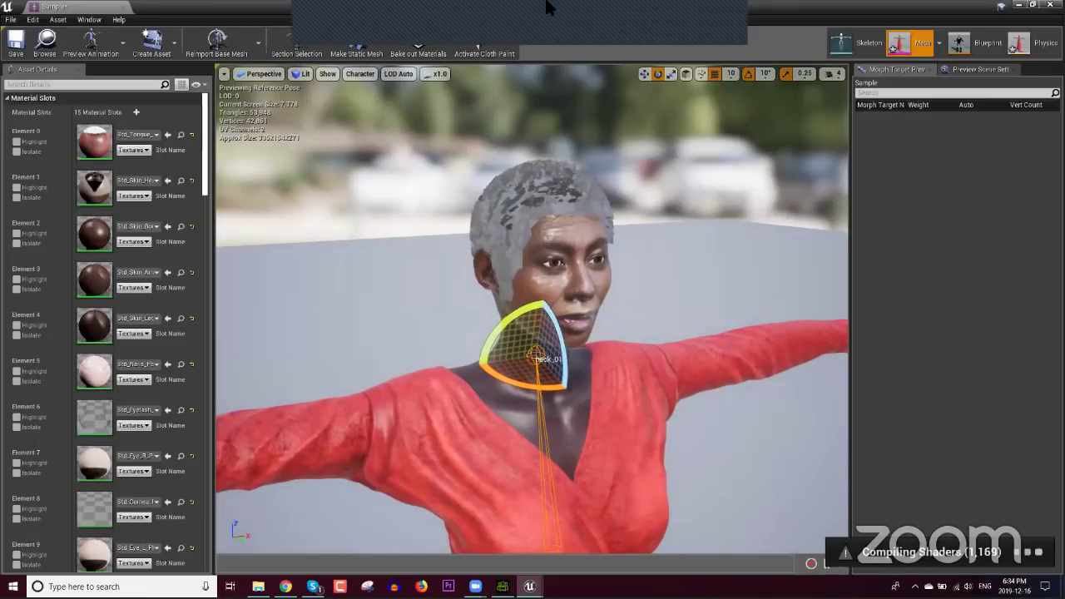